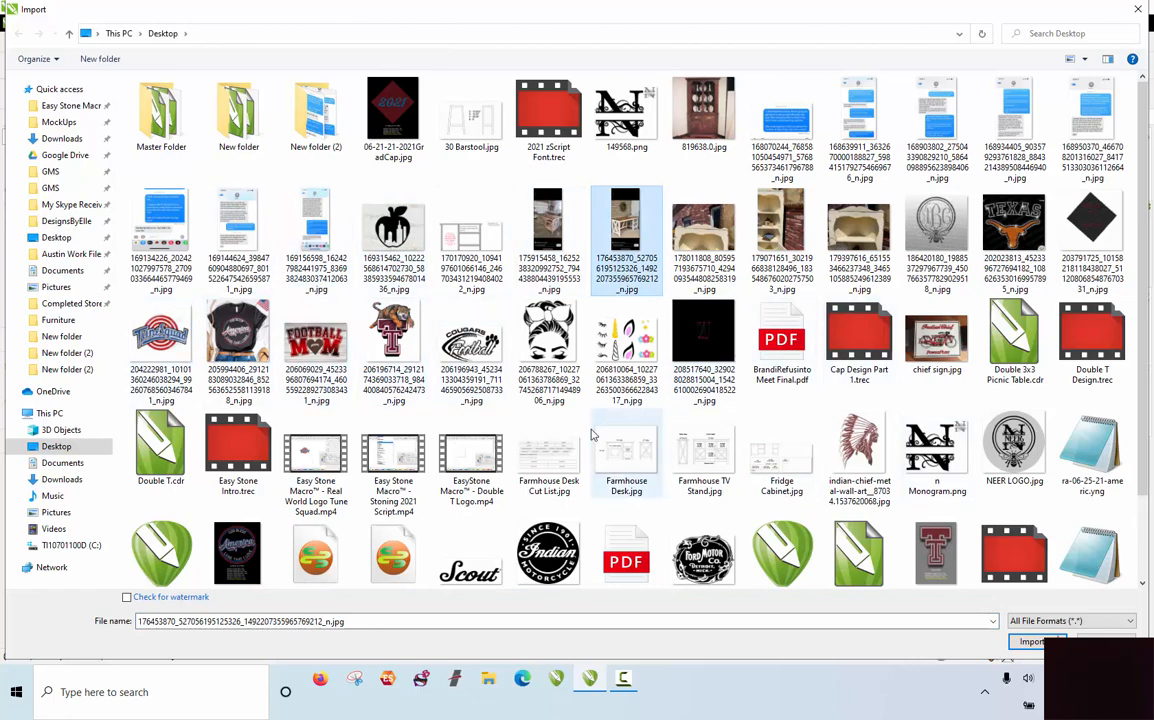
Step: Import the Desktop image of the black America T-shirt (file name starting with 205994406) and place it beside the page
scroll(591, 435, "down", 2)
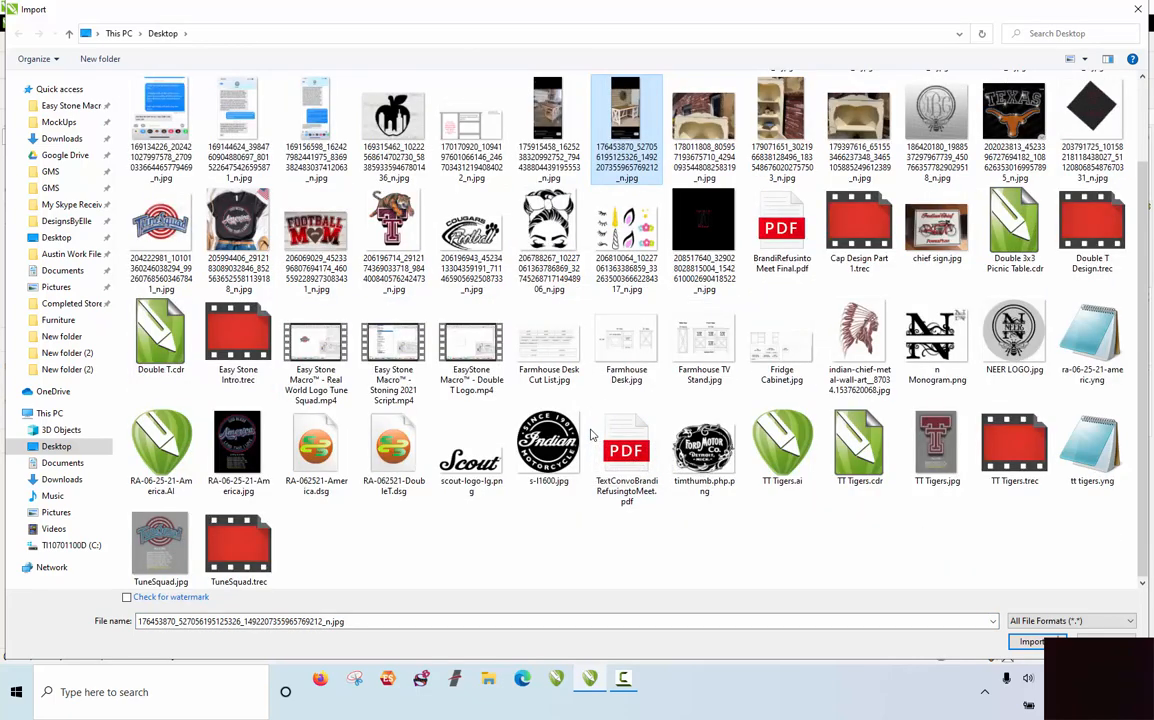
scroll(591, 435, "up", 2)
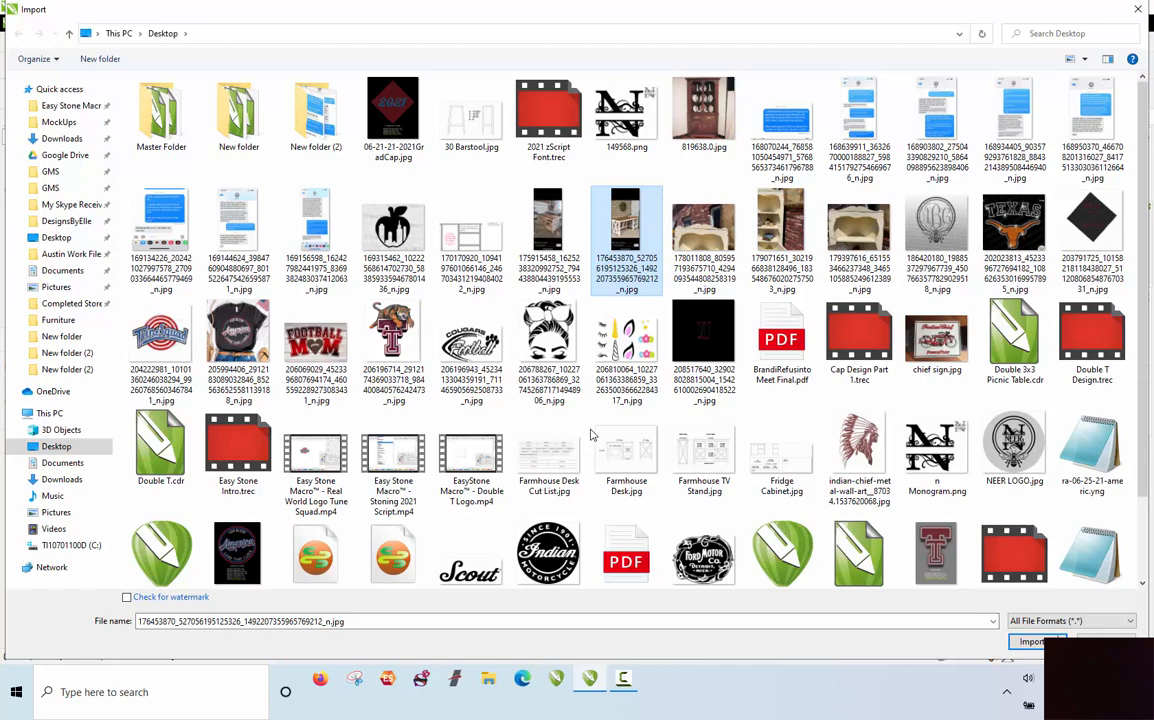
double_click(238, 335)
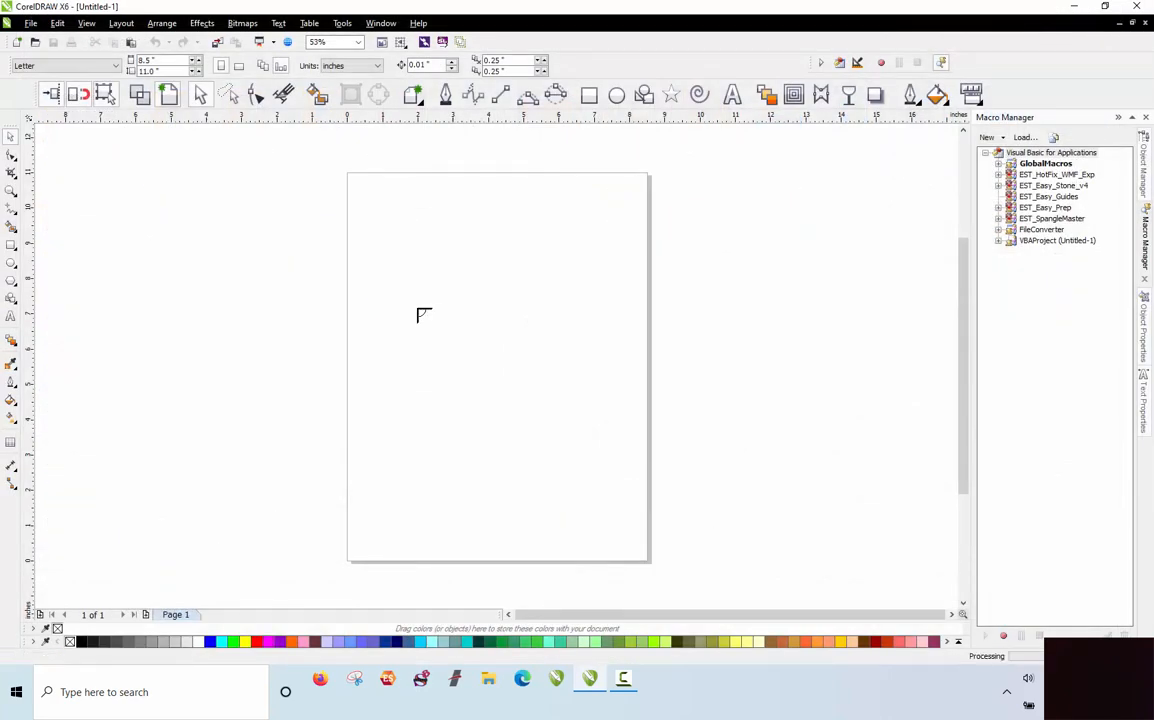
left_click(716, 283)
scroll(376, 265, "down", 2)
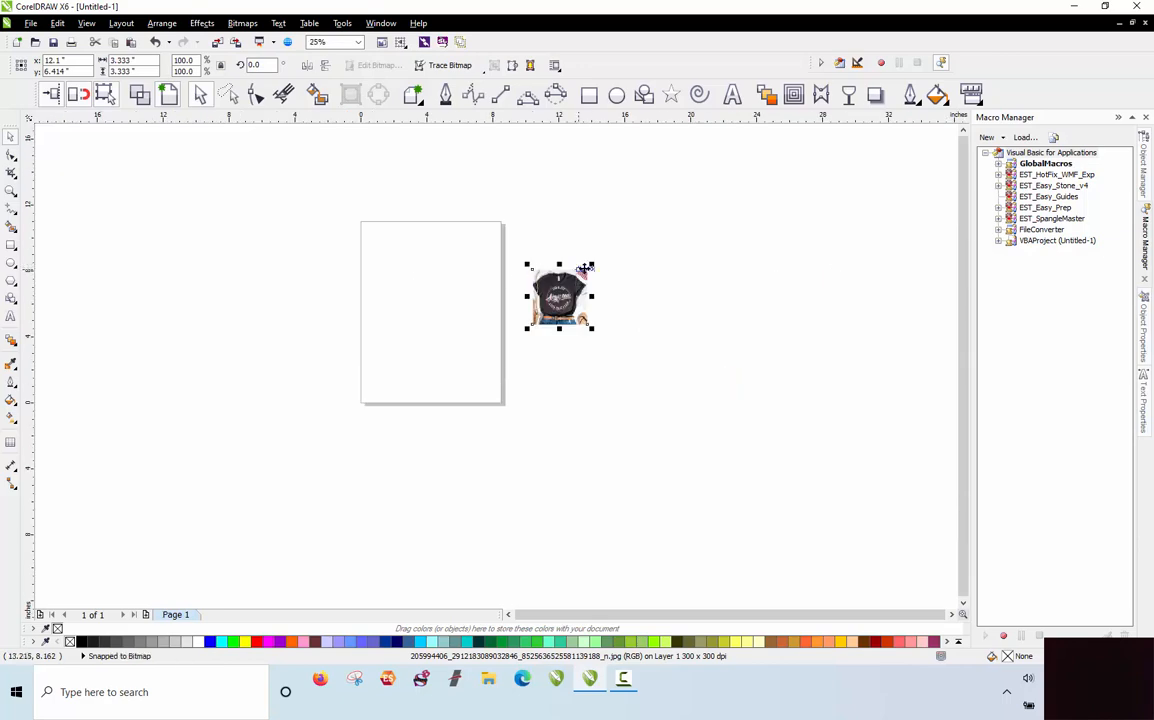
scroll(585, 268, "up", 3)
left_click(832, 227)
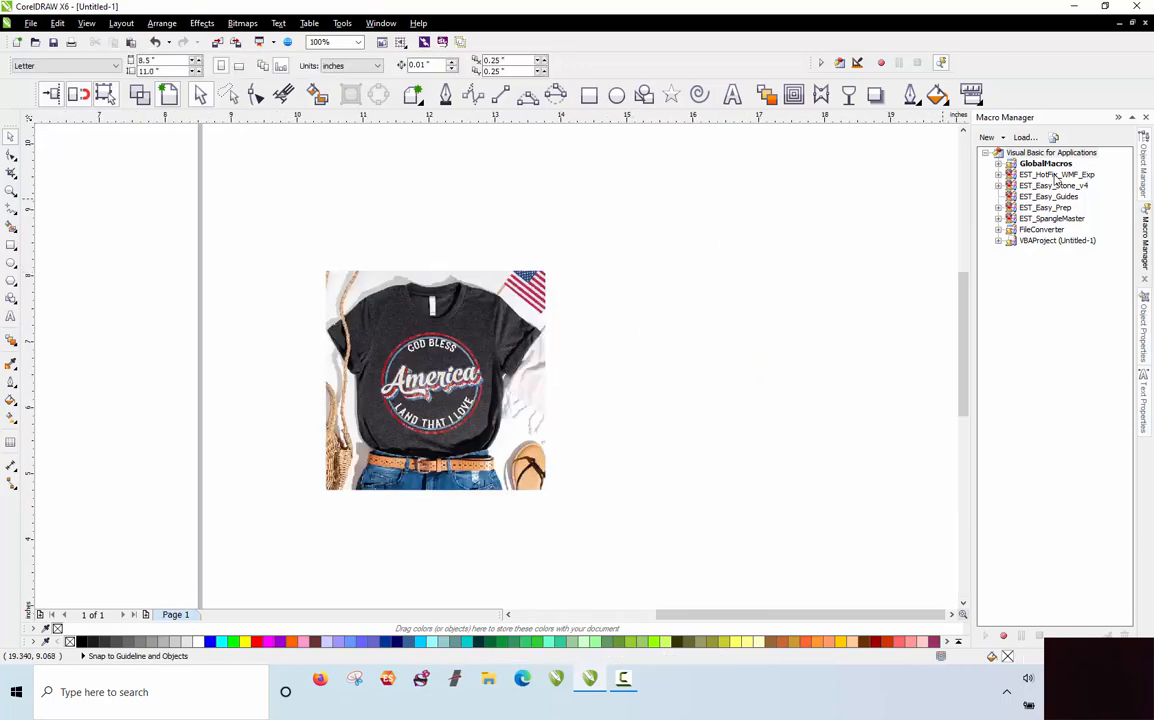
Step: Launch the Easy Stone rhinestone macro by running EST_Expanded_Launcher from the EST_Easy_Stone_v4 project
left_click(998, 185)
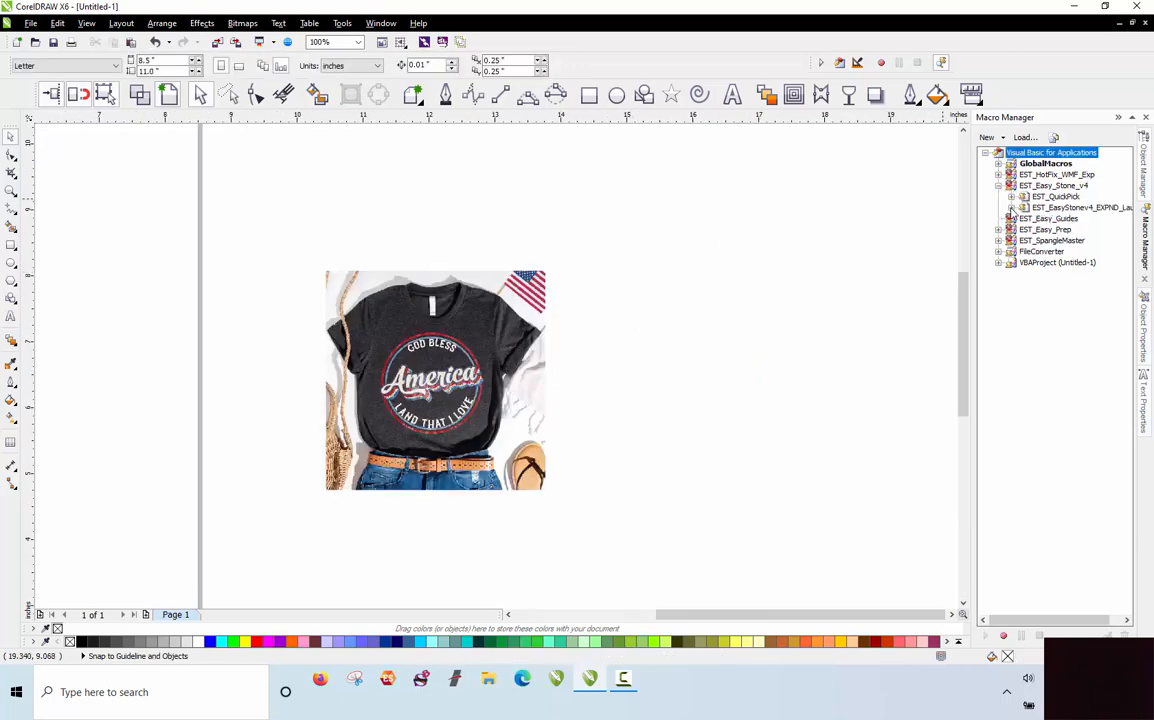
left_click(1011, 207)
double_click(1080, 218)
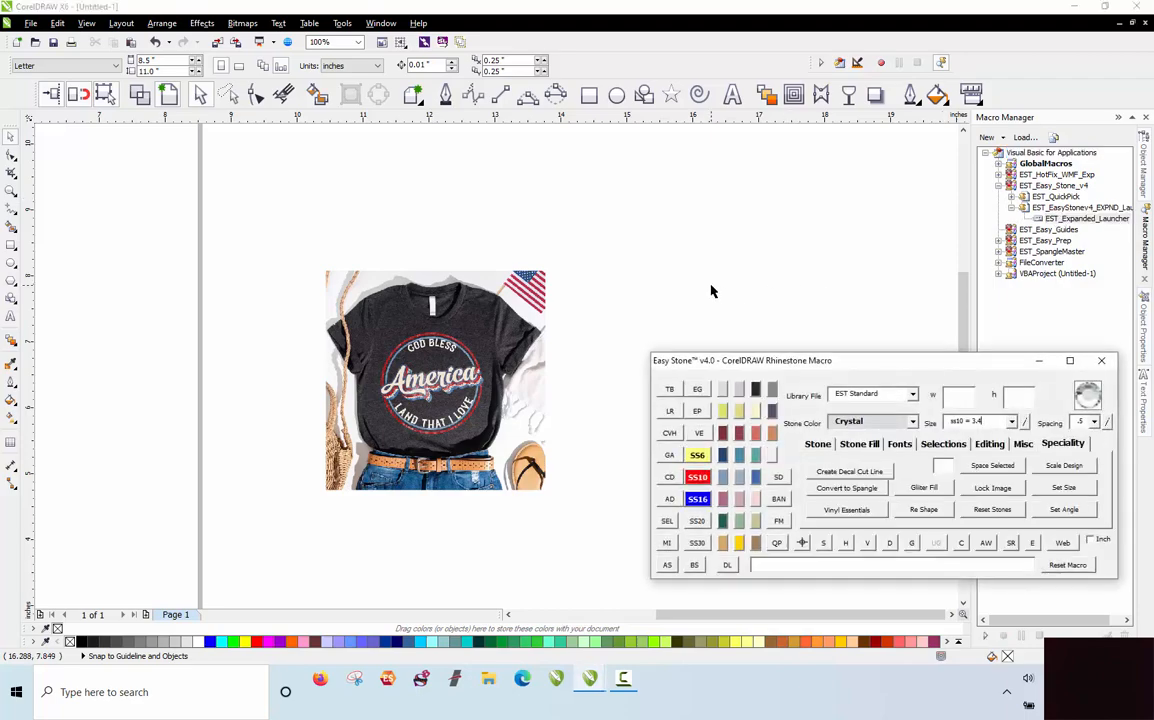
Step: Nudge the T-shirt picture slightly up and to the right on the canvas, and deselect it
scroll(598, 381, "up", 1)
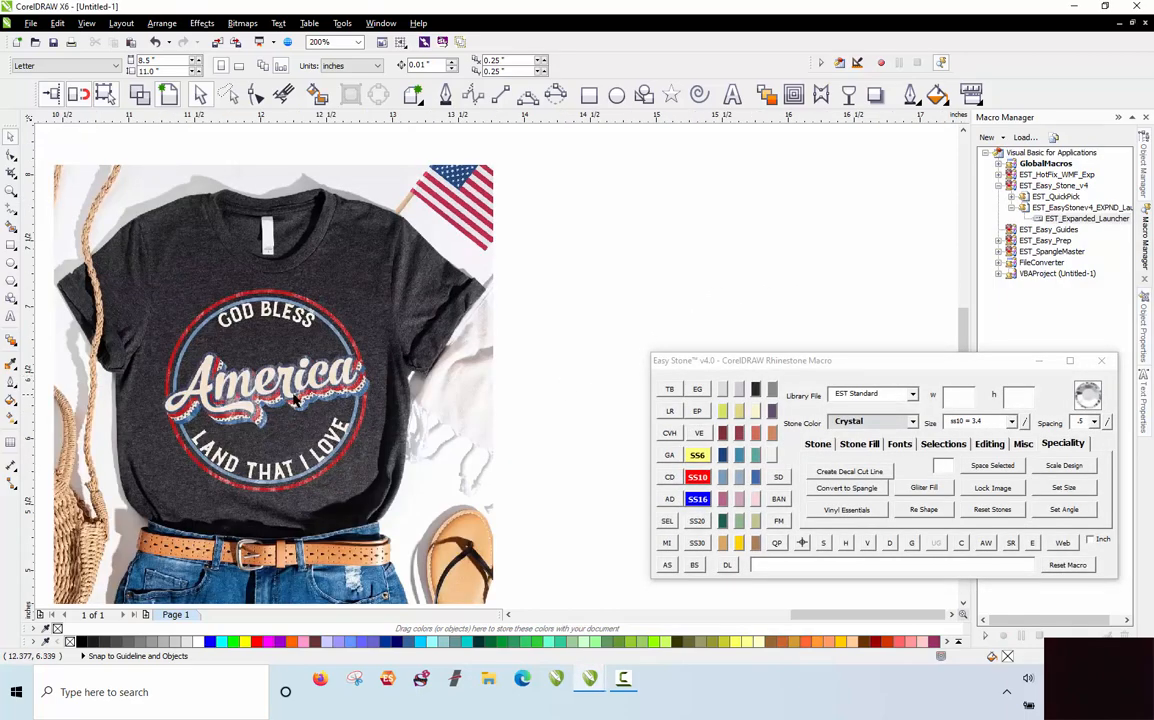
left_click(246, 344)
left_click_drag(281, 349, 293, 333)
left_click(569, 250)
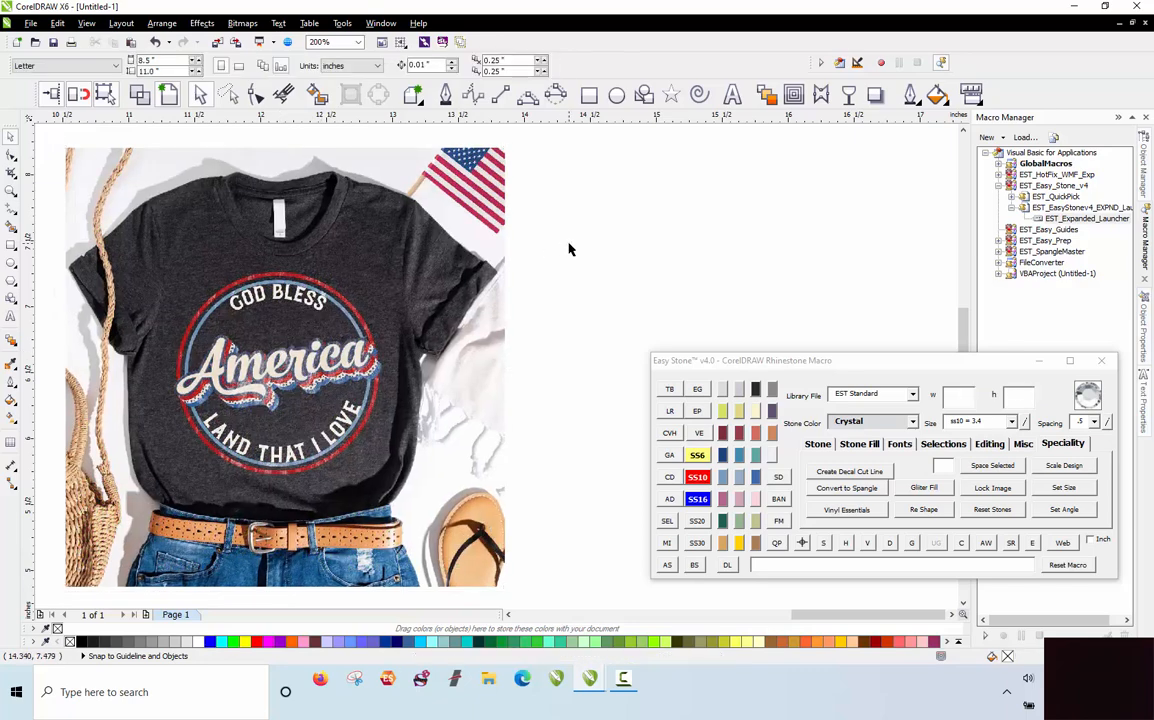
Step: Resize the T-shirt picture with Set Size, using a vertical reference line across the circular artwork and a height of 9.5 inches
left_click(333, 313)
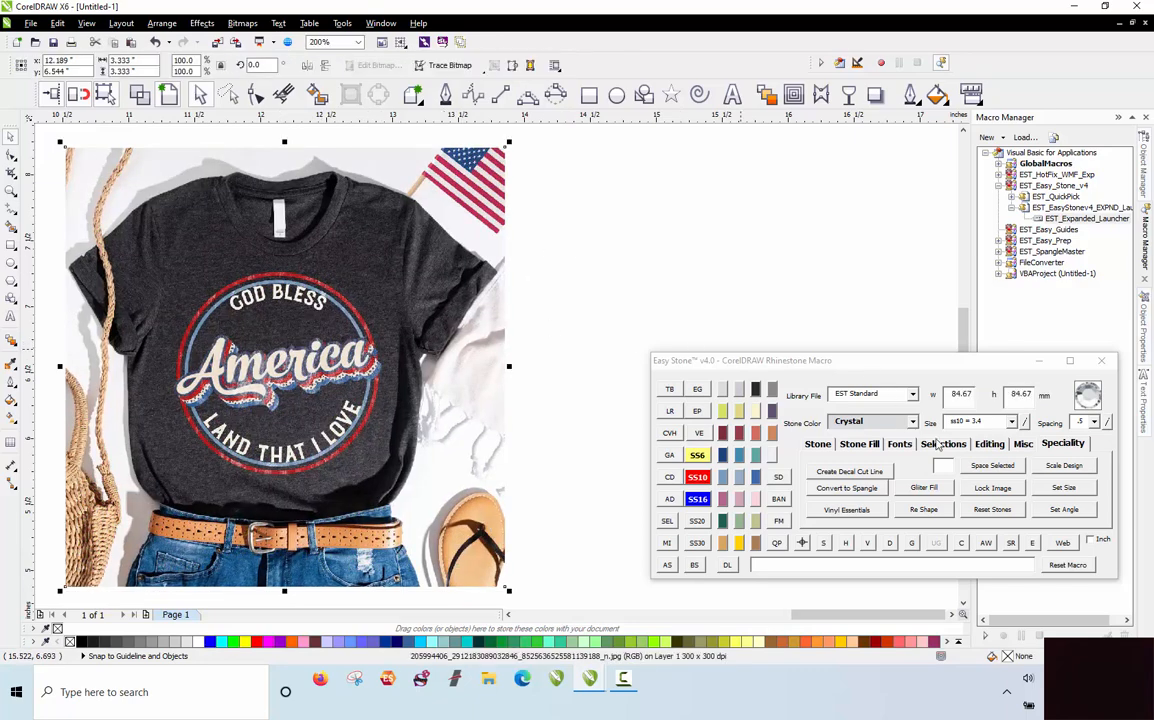
left_click(1062, 446)
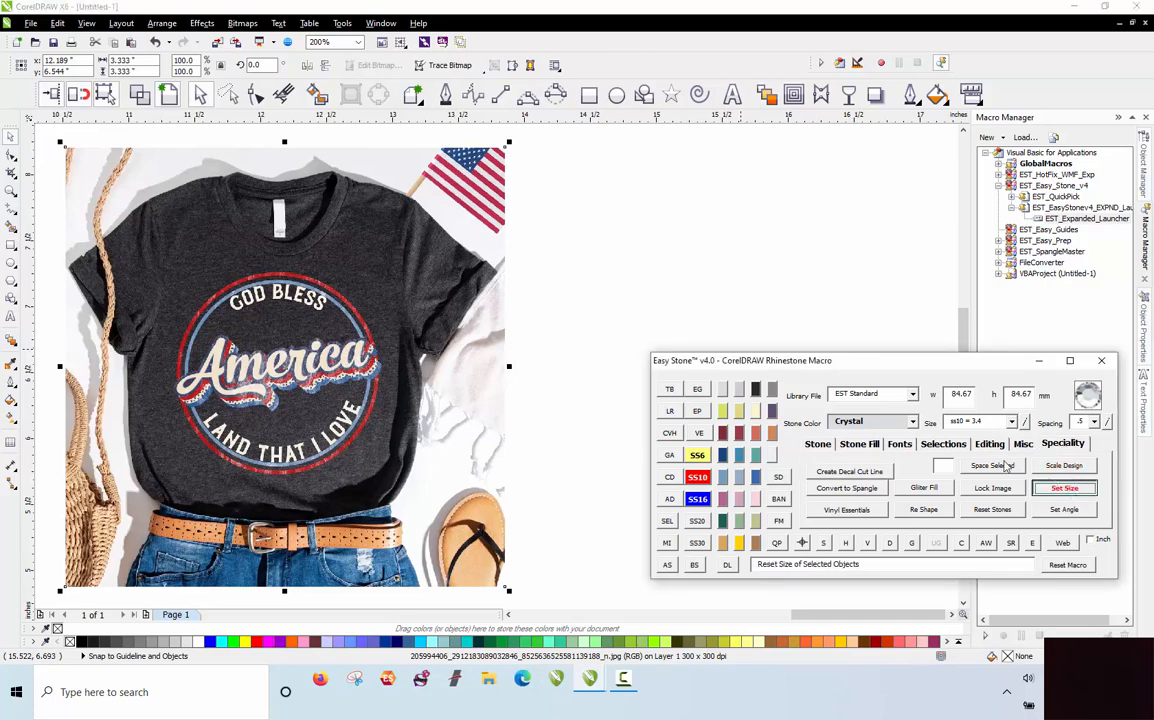
left_click(1064, 487)
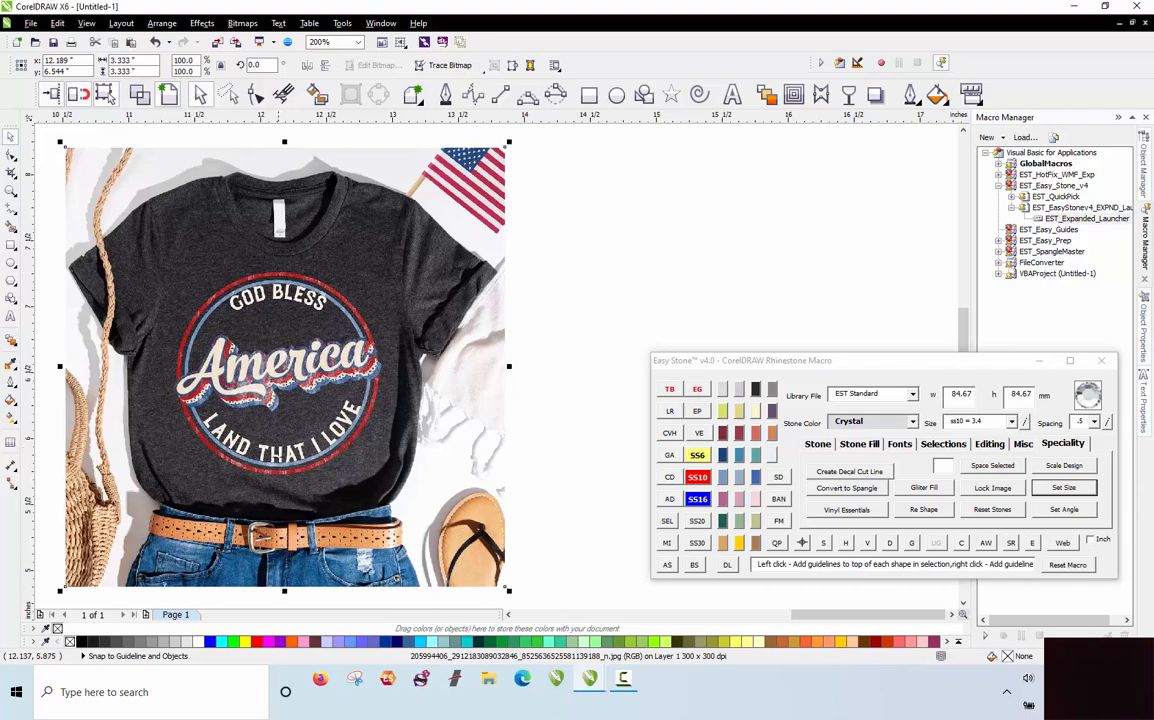
left_click(273, 473)
double_click(566, 321)
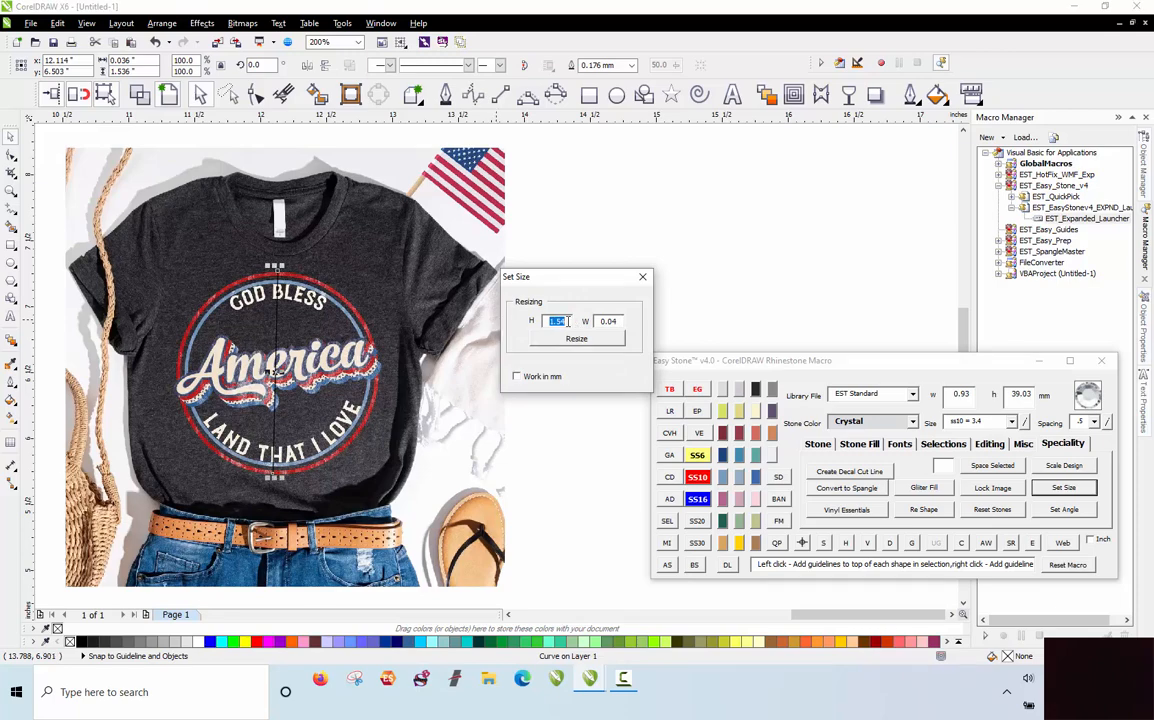
type("9.5")
left_click(613, 341)
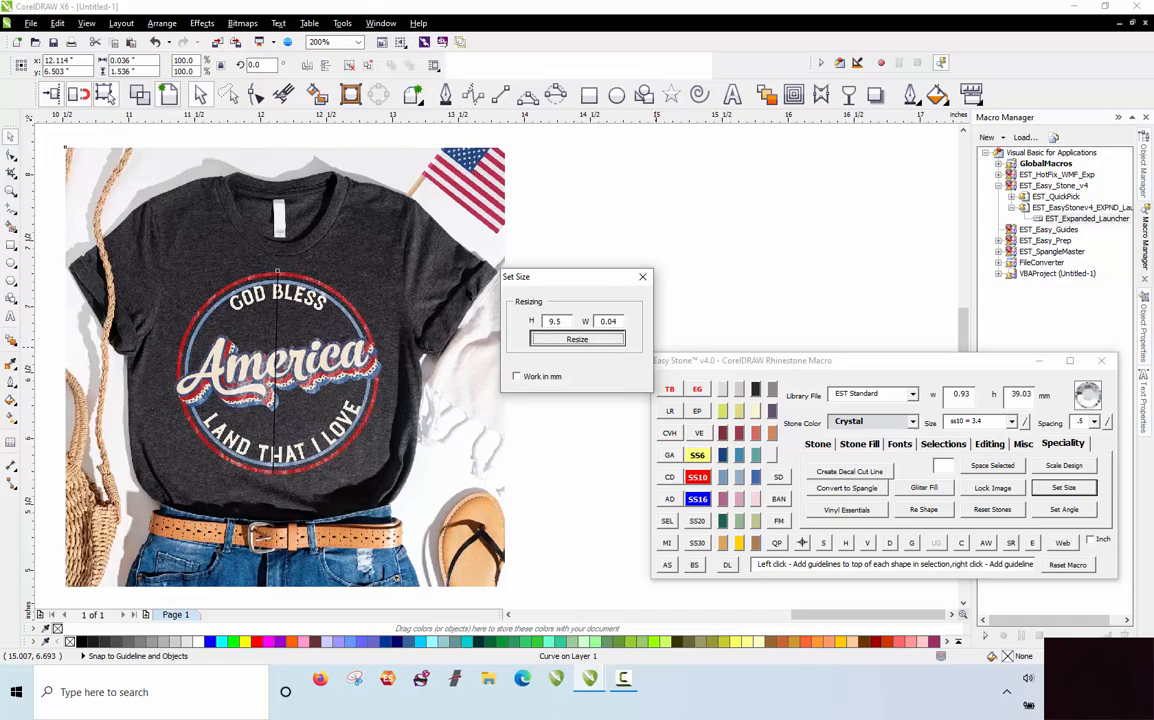
Step: Move the enlarged T-shirt picture clear of the page, to its right, and deselect it
scroll(300, 278, "down", 3)
left_click_drag(327, 280, 462, 293)
left_click(215, 247)
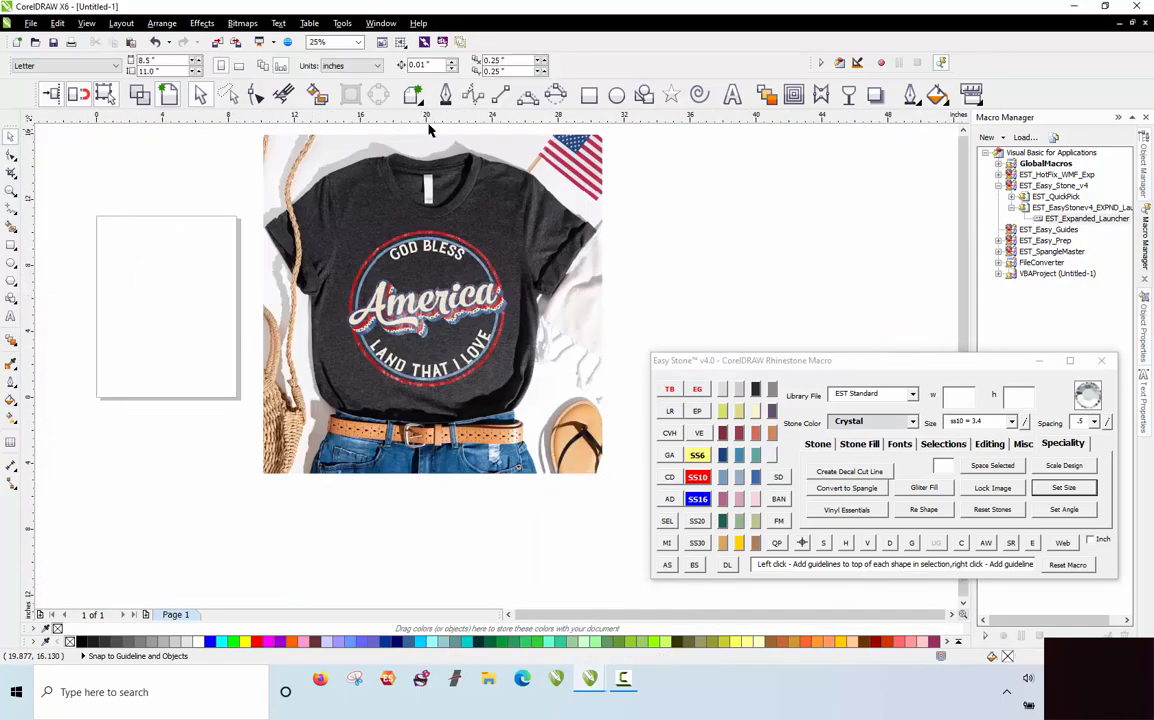
Step: Check the artwork's height by placing horizontal guidelines at the circle's top and bottom and drawing a rectangle about 8.1 x 9.6 inches between them
left_click_drag(390, 114, 444, 233)
left_click_drag(427, 117, 409, 347)
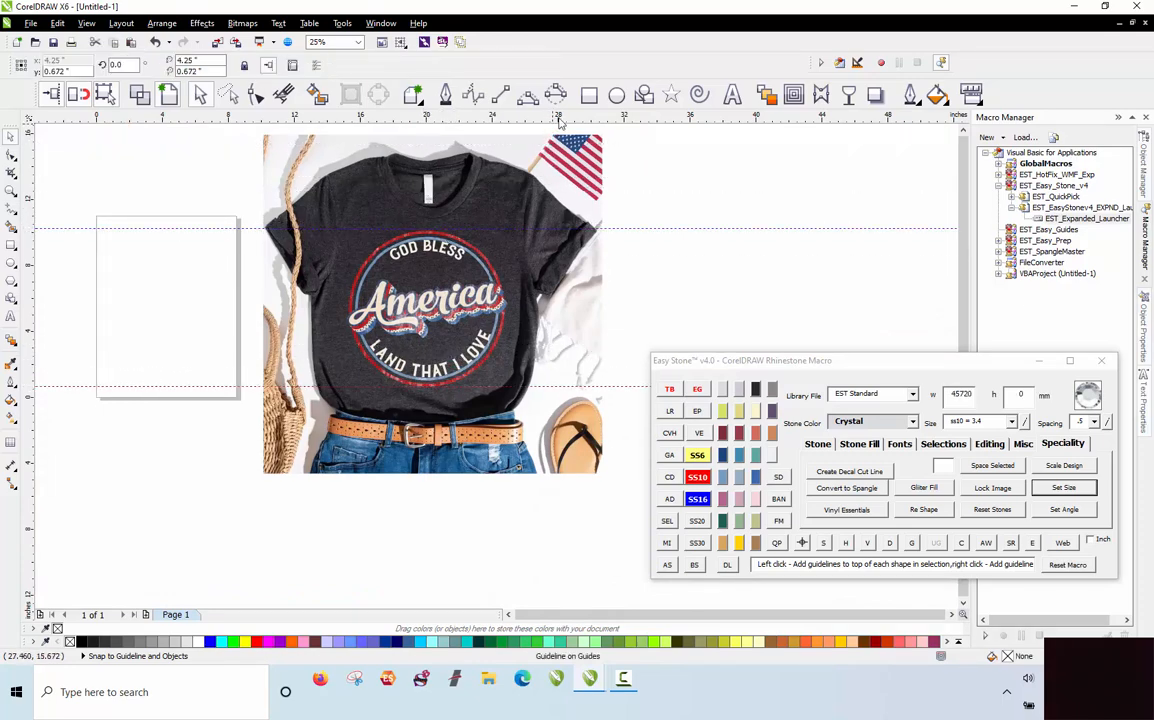
left_click(589, 94)
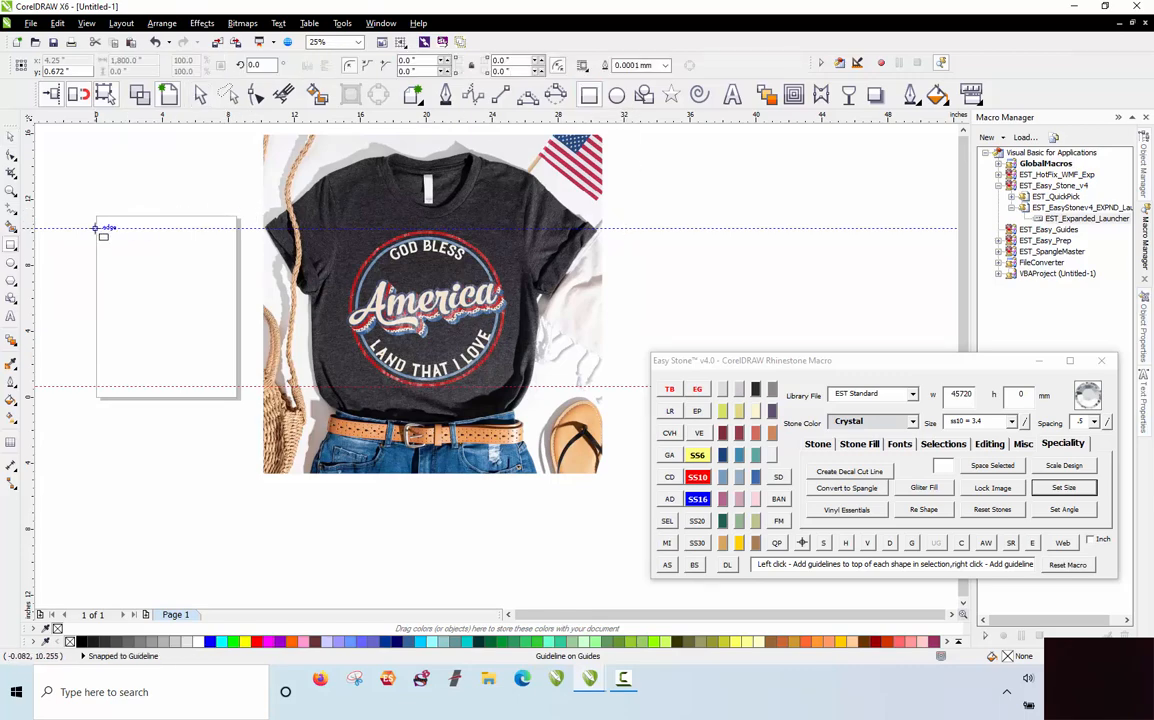
mouse_move(96, 228)
left_mouse_down()
mouse_move(160, 281)
mouse_move(230, 387)
left_mouse_up()
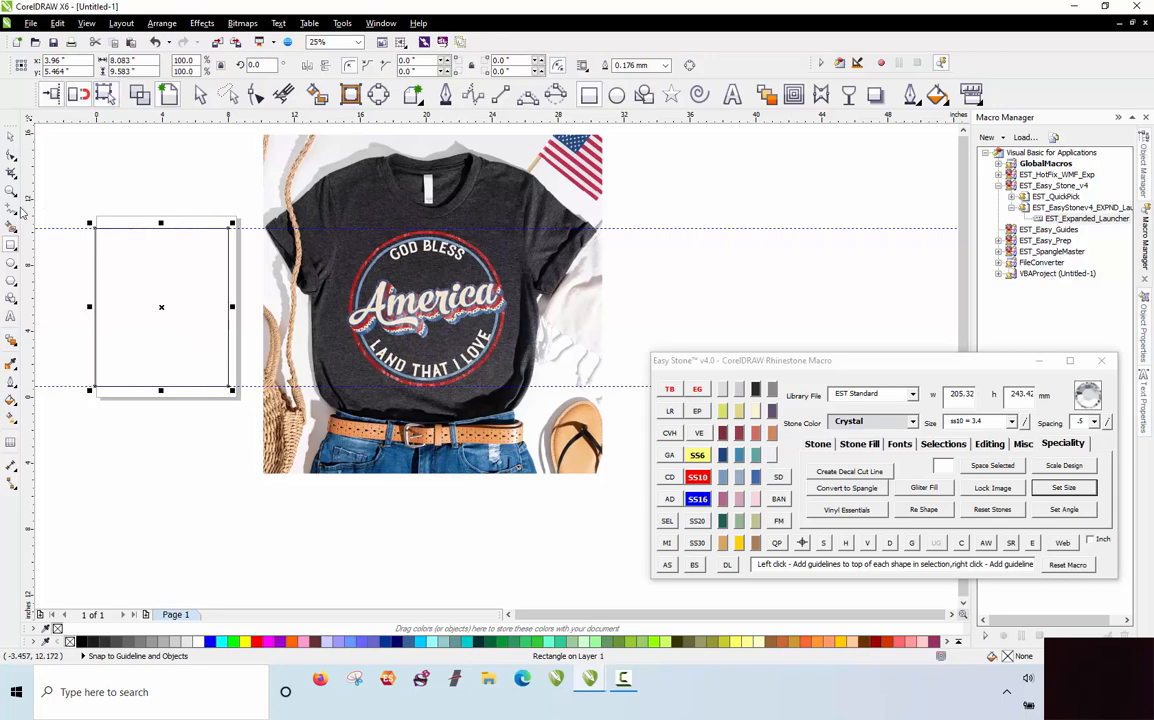
Step: Delete the check rectangle on the page and clear the horizontal guidelines
left_click(10, 135)
left_click(138, 270)
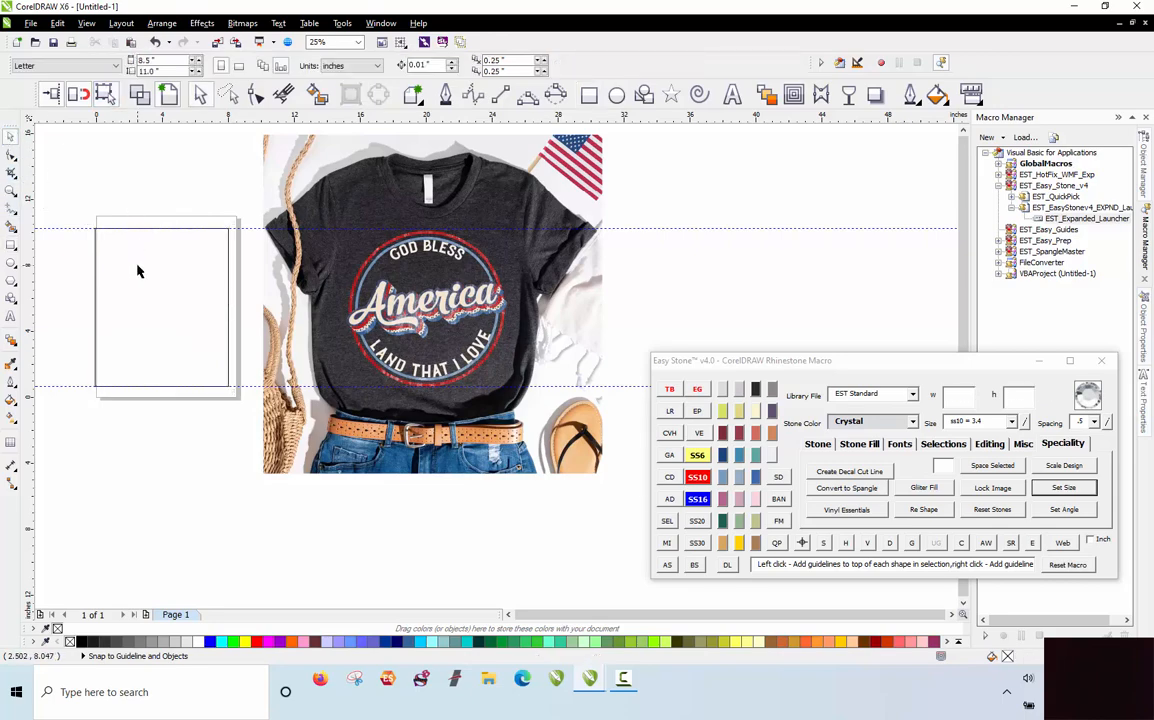
left_click(138, 270)
key("Delete")
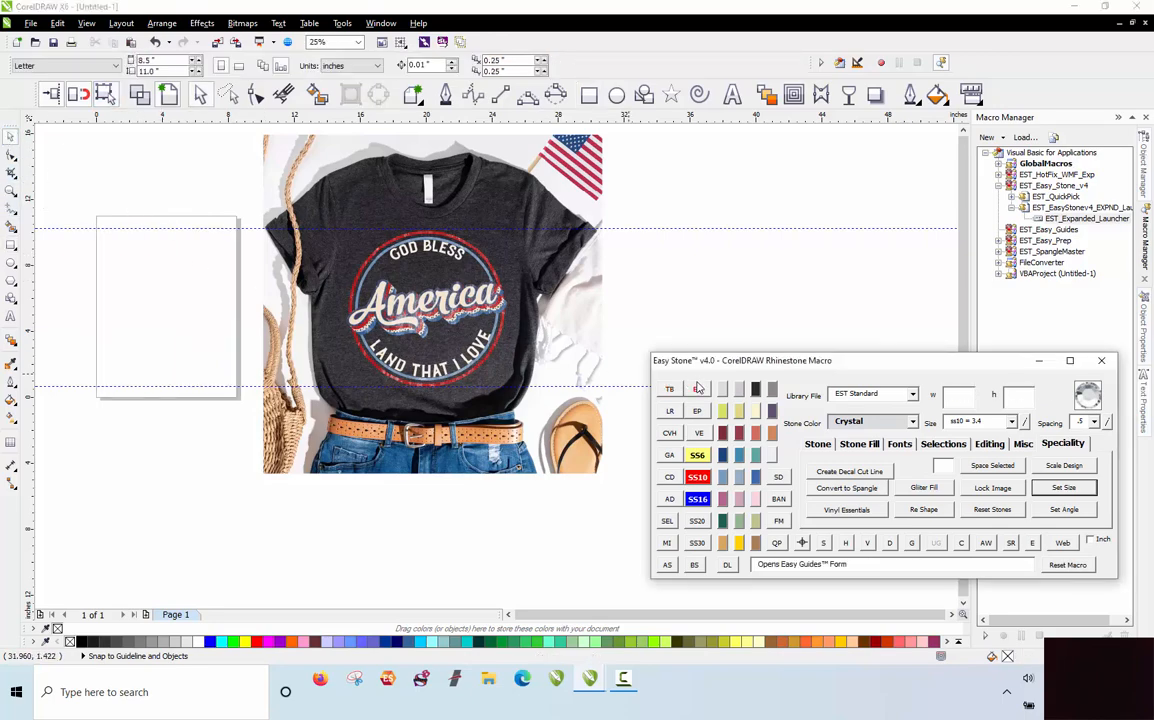
left_click(698, 388)
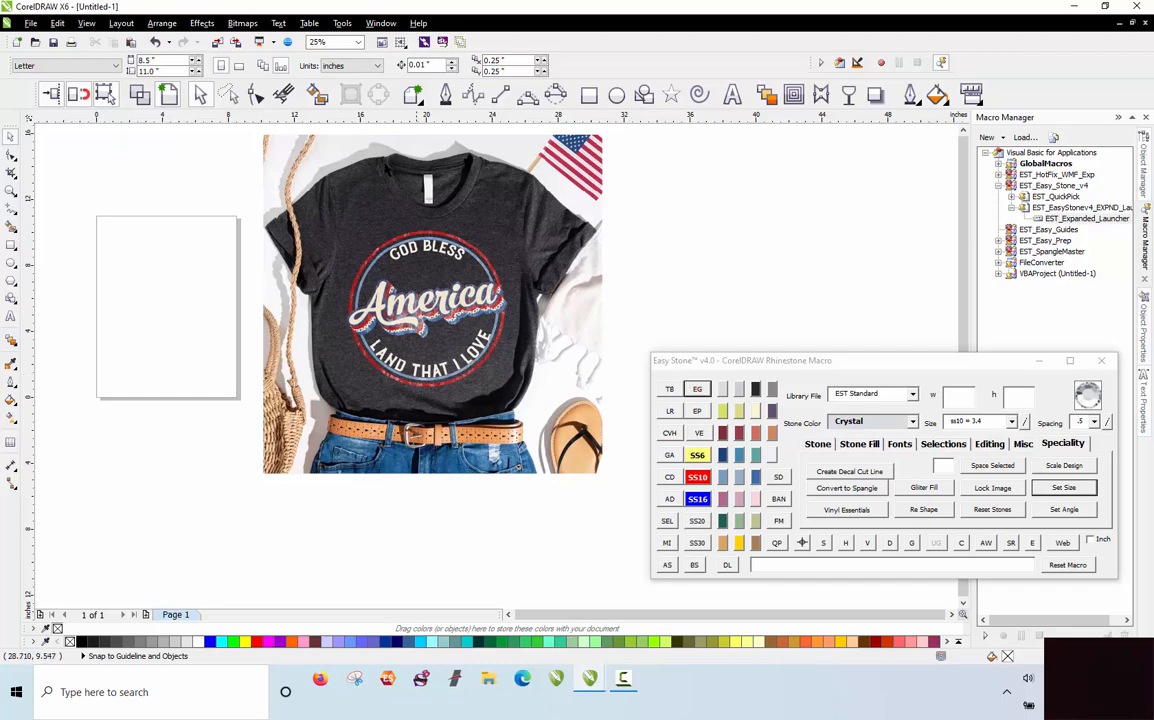
Step: Move the T-shirt picture slightly down and apply a uniform transparency of 50 to it
left_click_drag(452, 312, 452, 324)
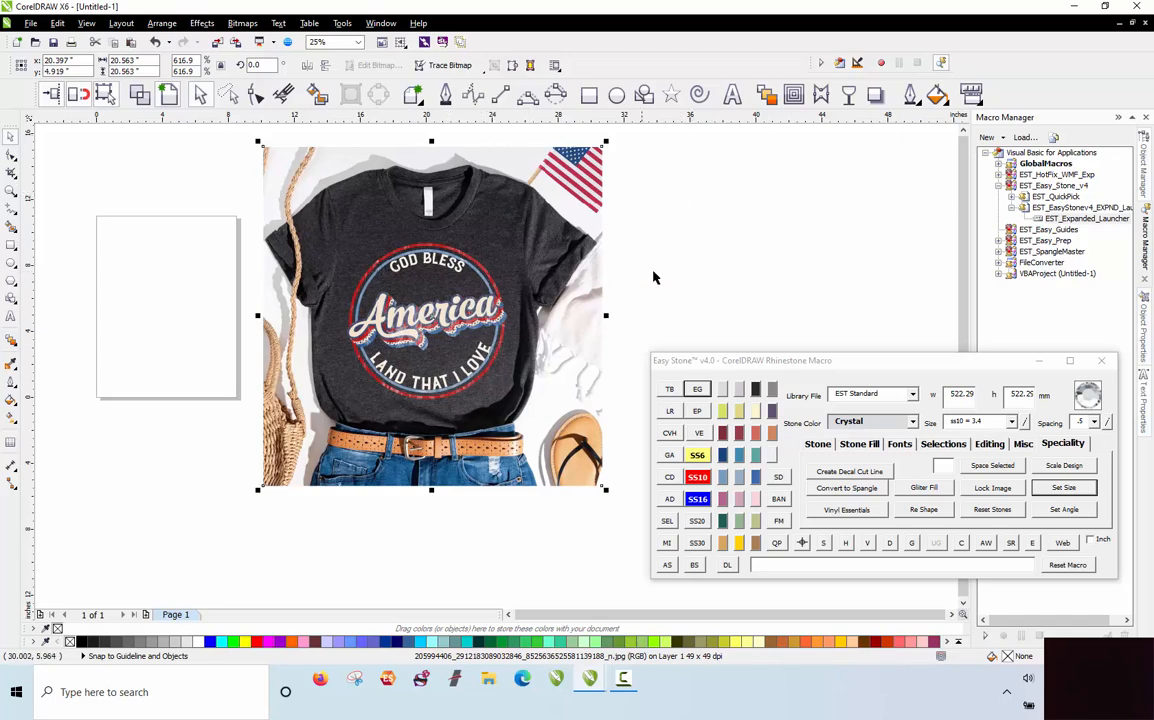
left_click(849, 94)
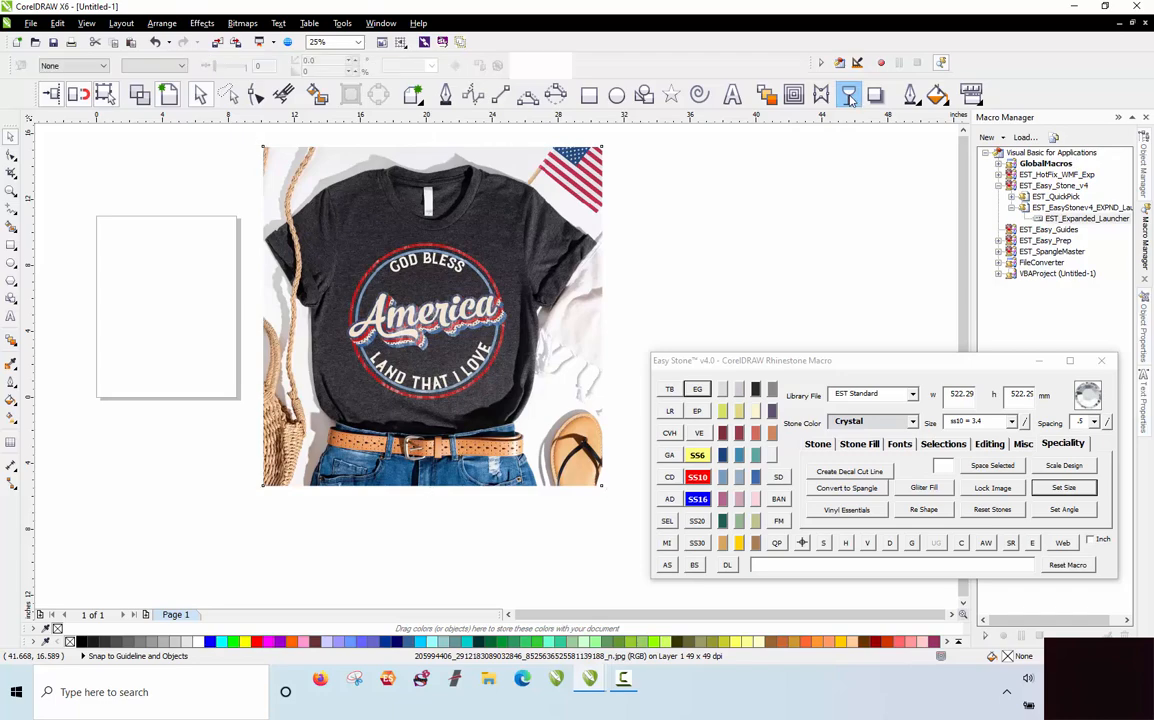
left_click(99, 66)
left_click(85, 87)
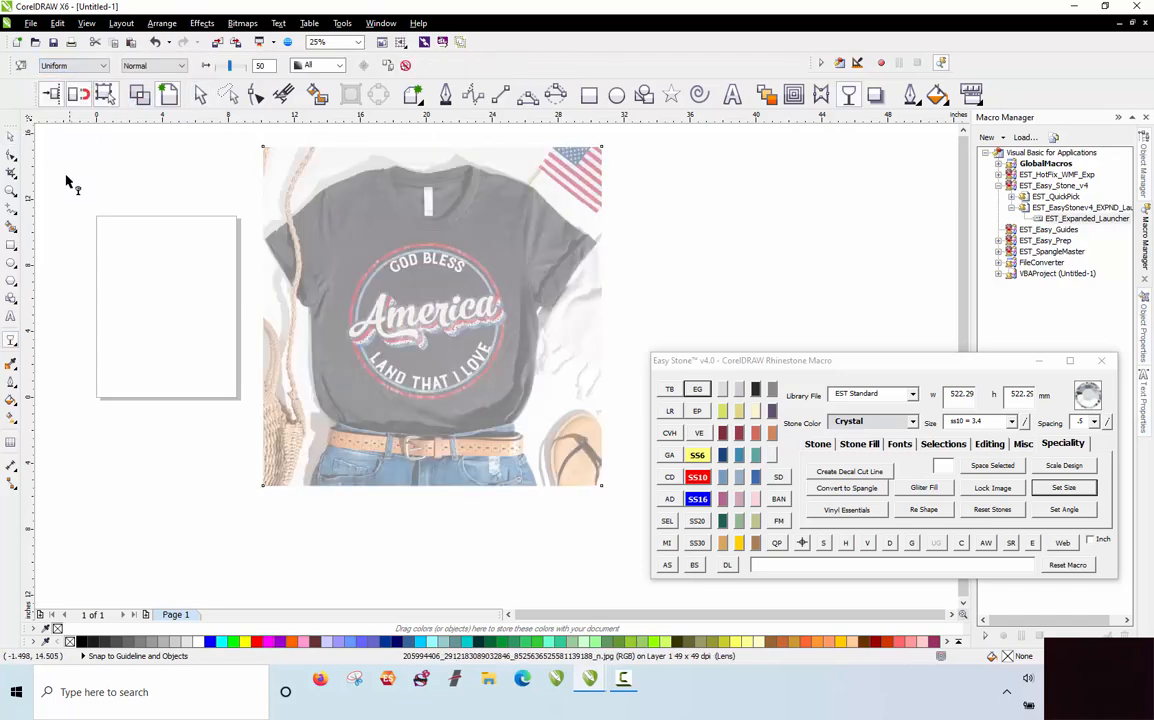
left_click(11, 134)
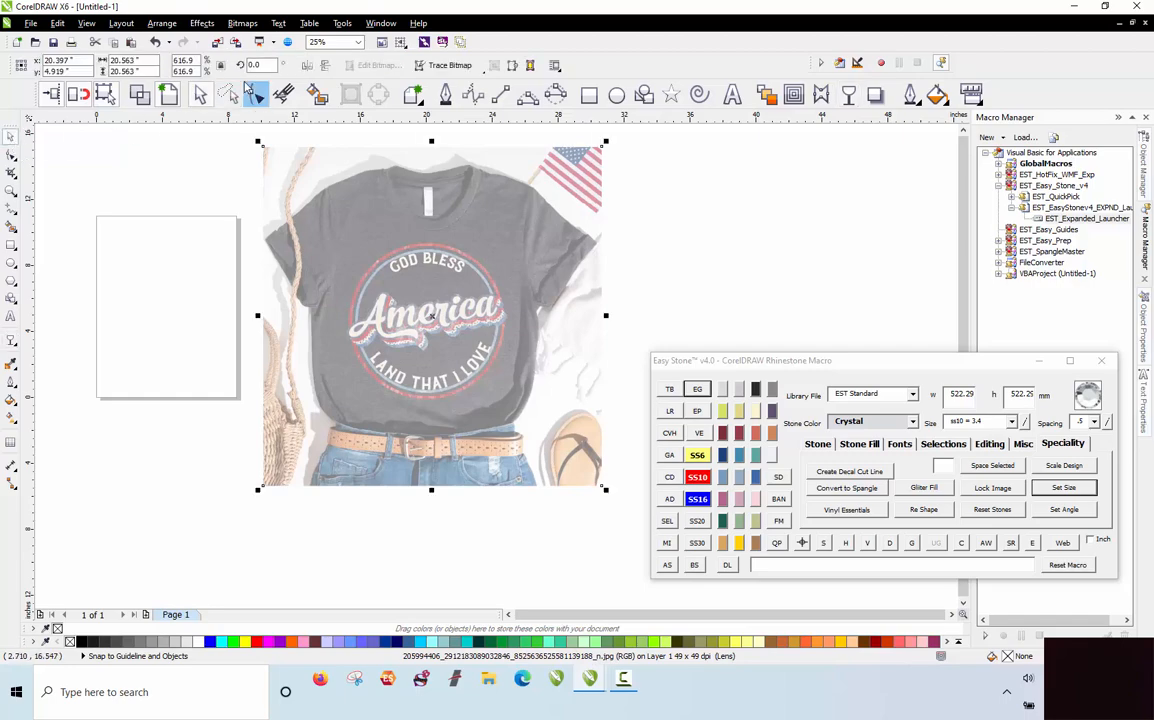
left_click(162, 185)
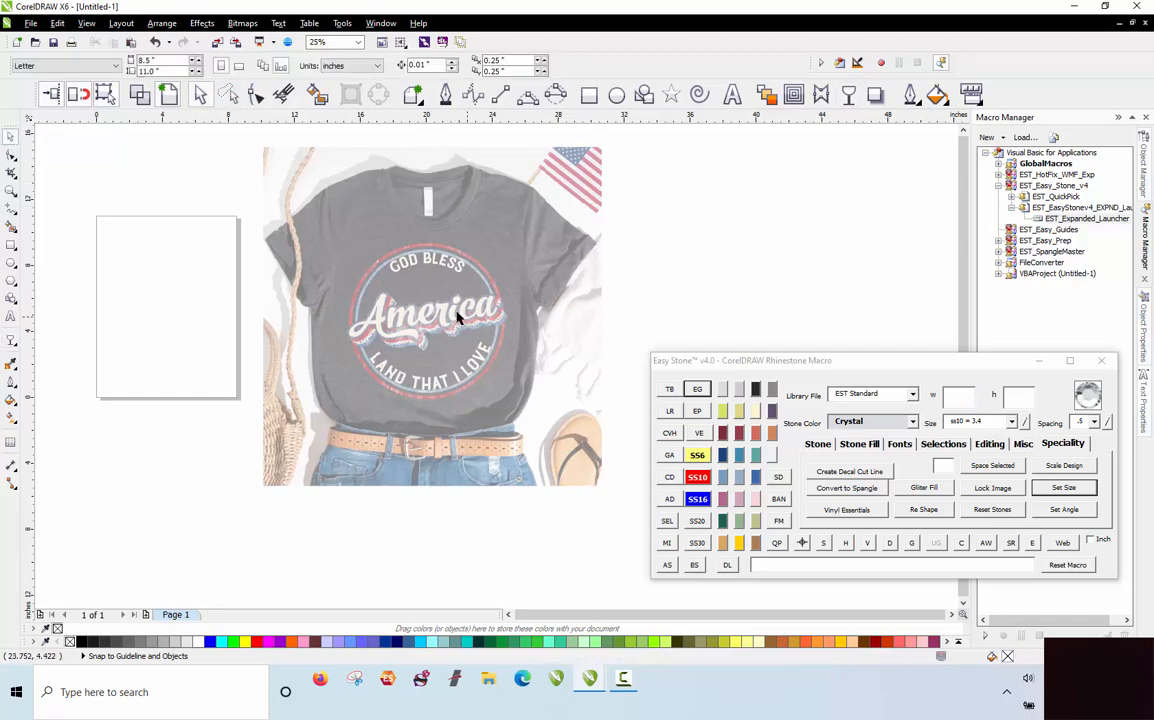
Step: Lock the faded T-shirt picture so it can serve as a fixed tracing background
left_click(414, 287)
right_click(455, 312)
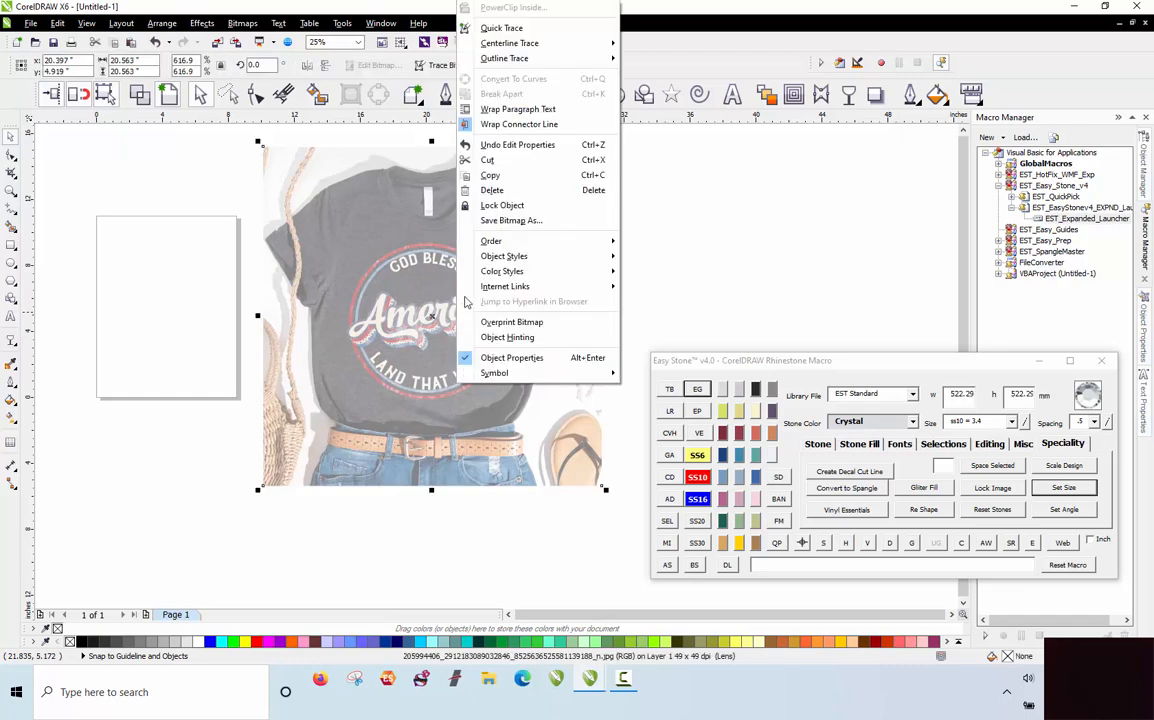
left_click(506, 207)
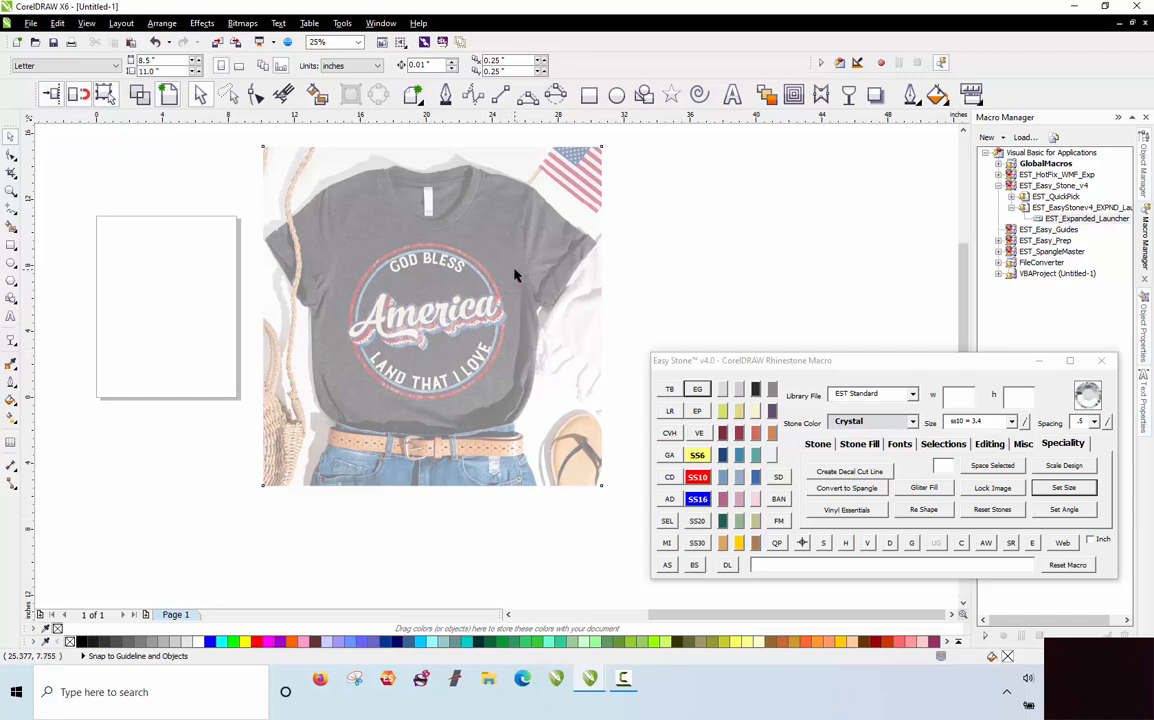
Step: Set the stone color to Capri Blue and the size to ss10, and drop a single stone below the GOD BLESS text
scroll(515, 275, "up", 1)
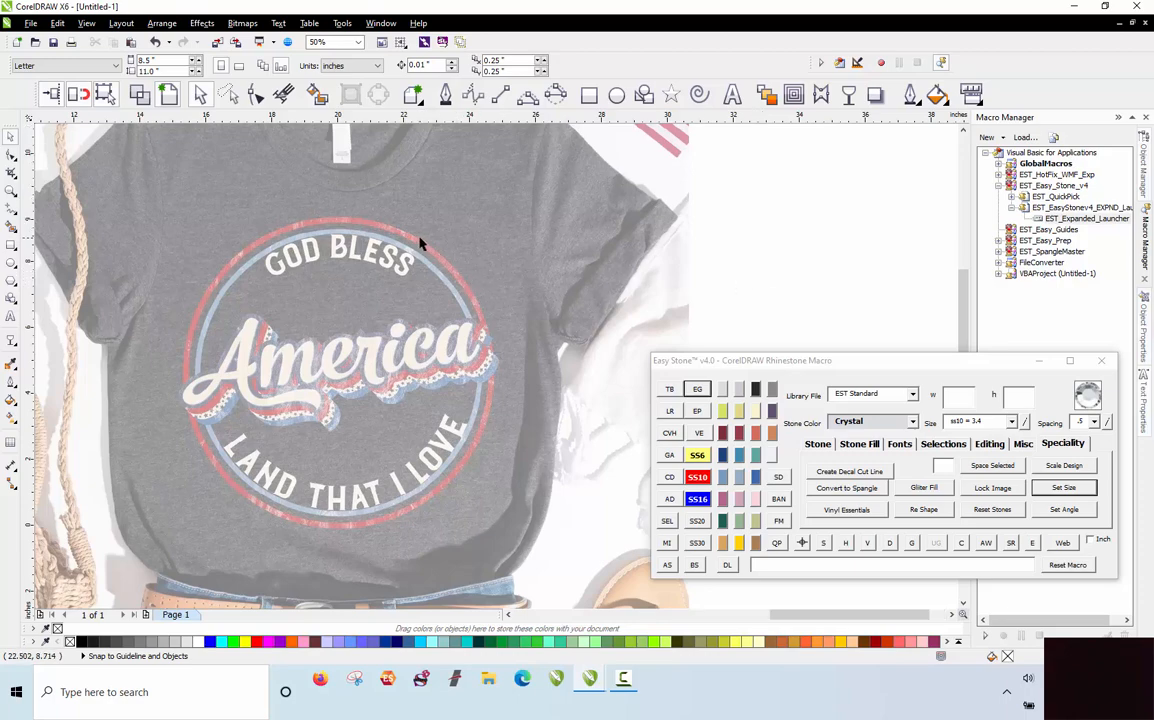
scroll(420, 243, "up", 2)
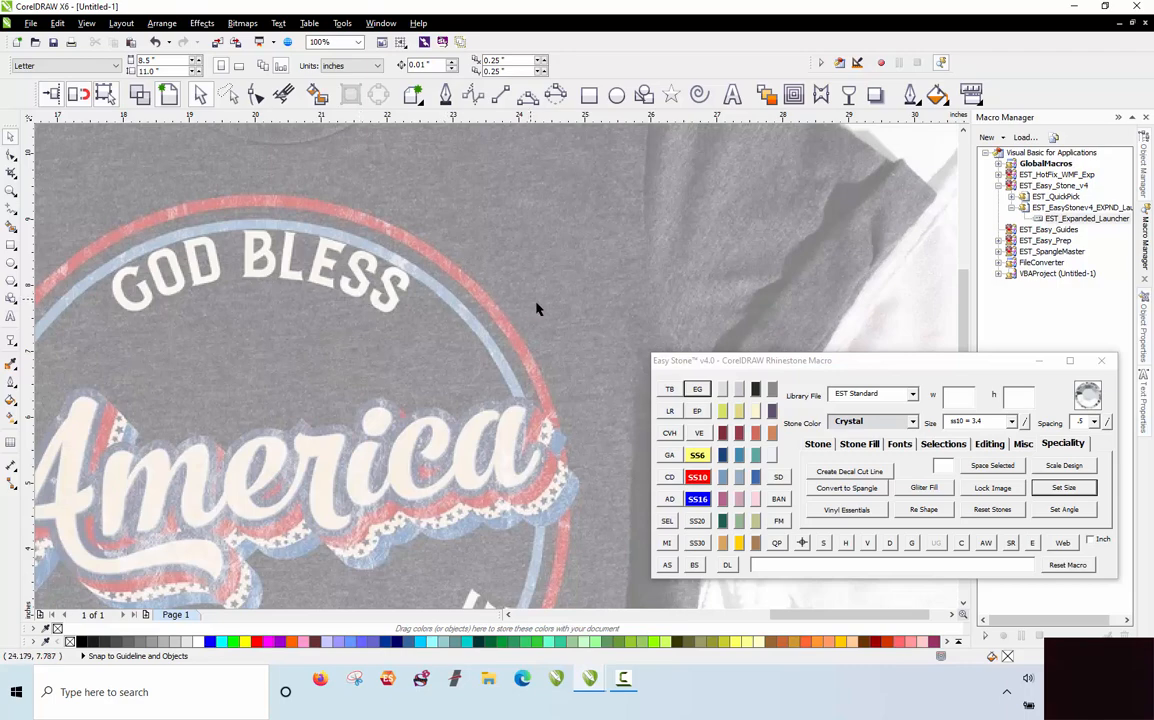
left_click(722, 498)
left_click(722, 455)
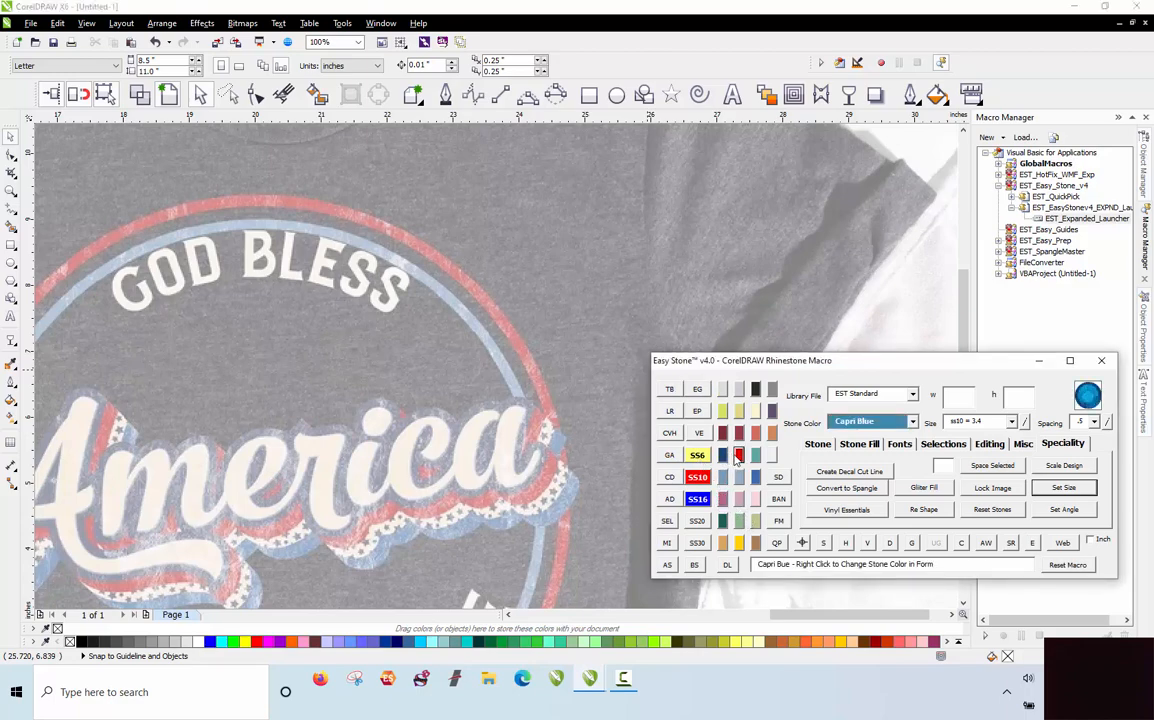
left_click(697, 457)
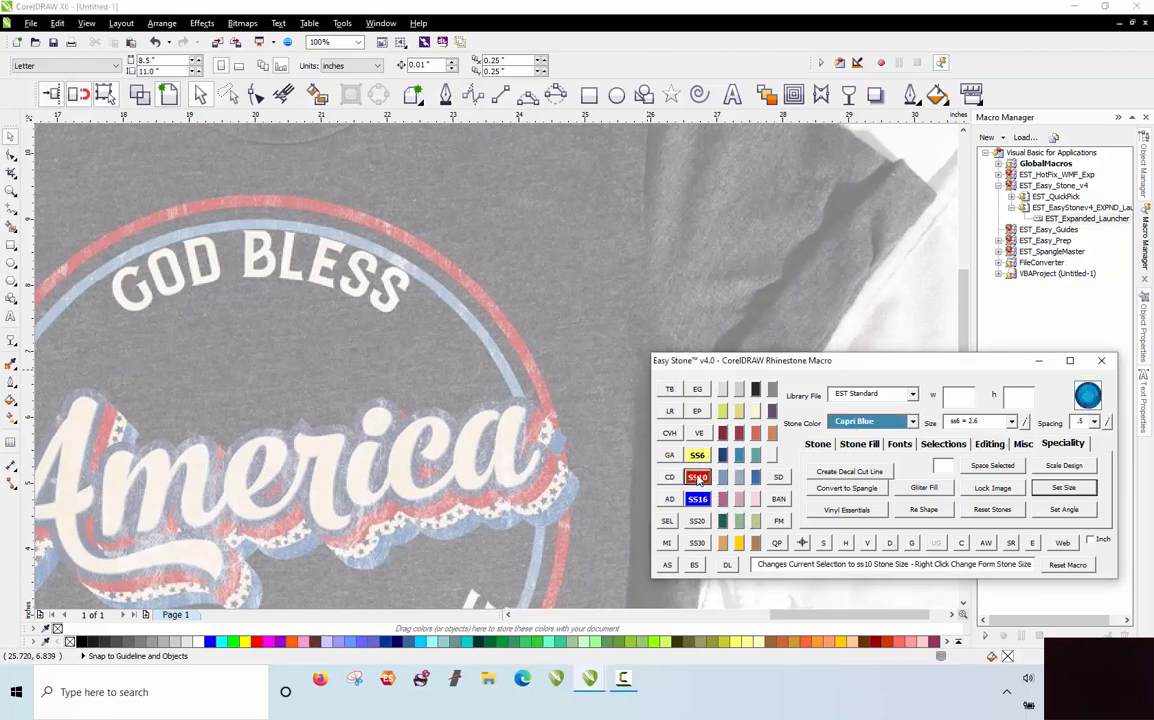
left_click(697, 476)
left_click(666, 566)
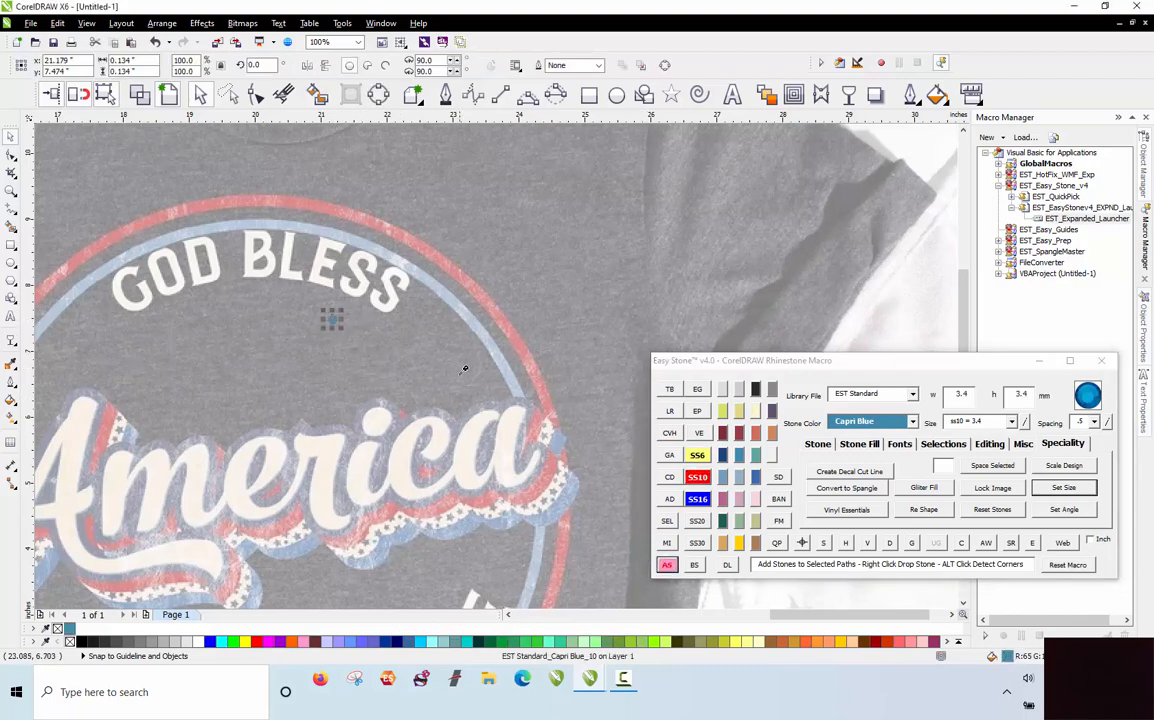
Step: Change the stone size to ss6 and drop a second Capri Blue stone beside the ss10 stone
left_click(697, 456)
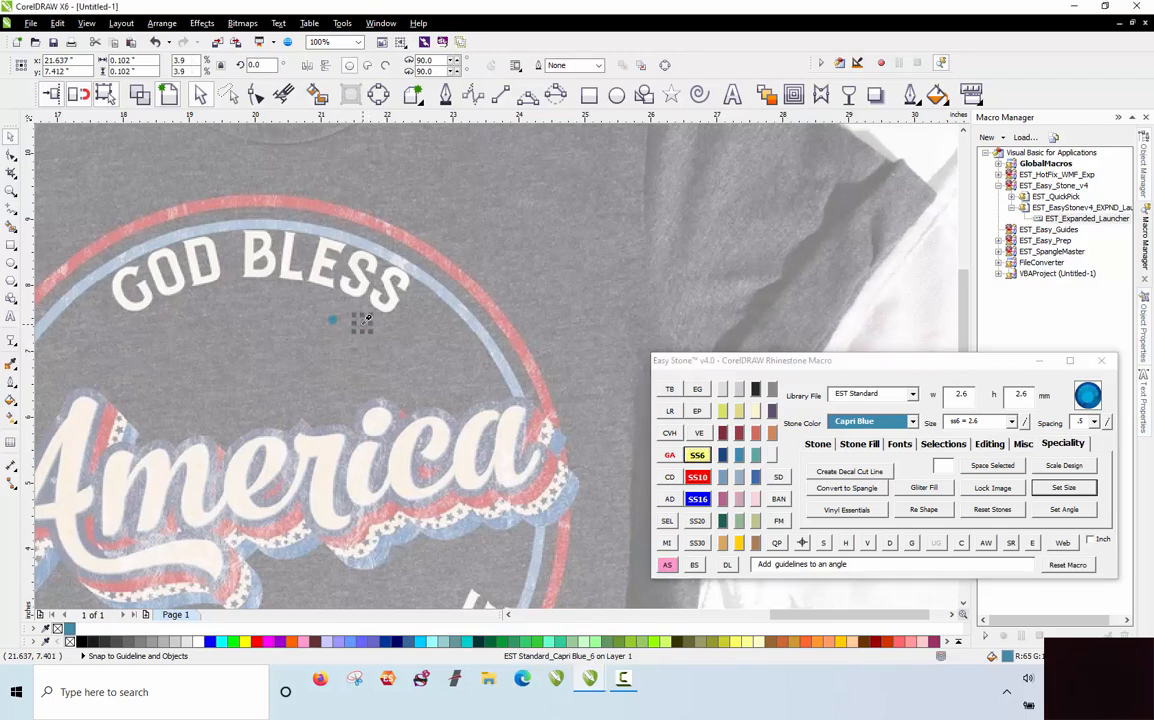
left_click(350, 362)
scroll(325, 290, "up", 2)
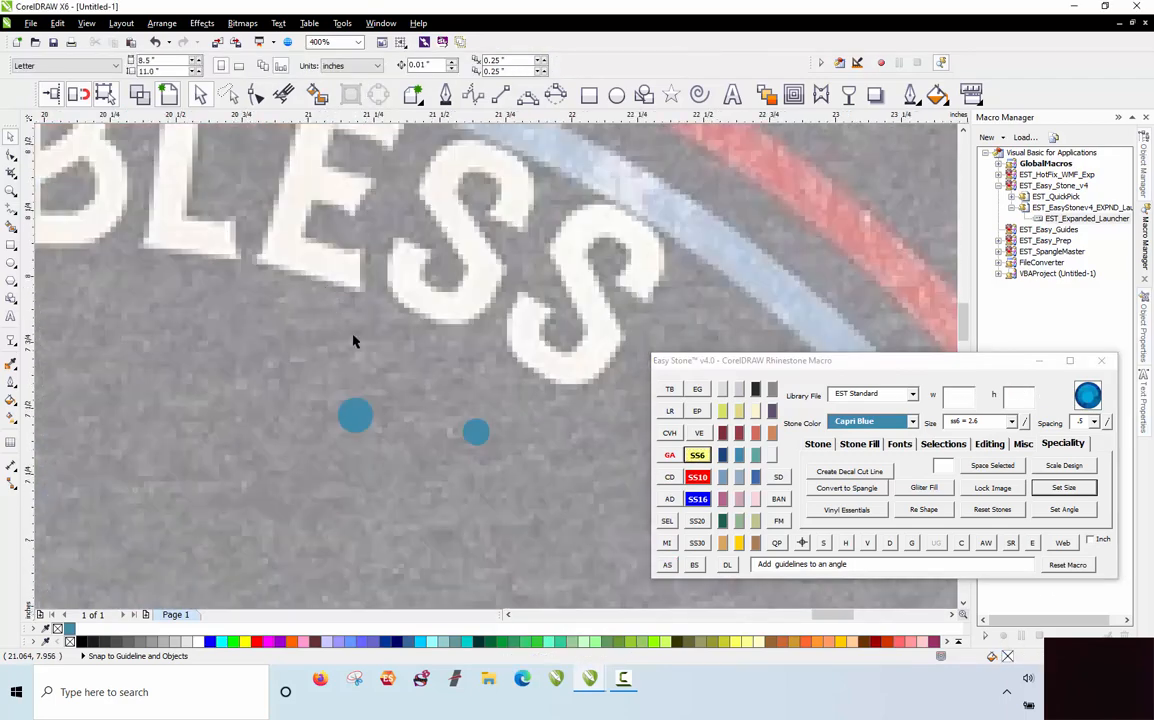
Step: Place nine Capri Blue ss10 stones along the first S of BLESS by moving and copying the existing ss10 stone
left_click_drag(370, 419, 432, 304)
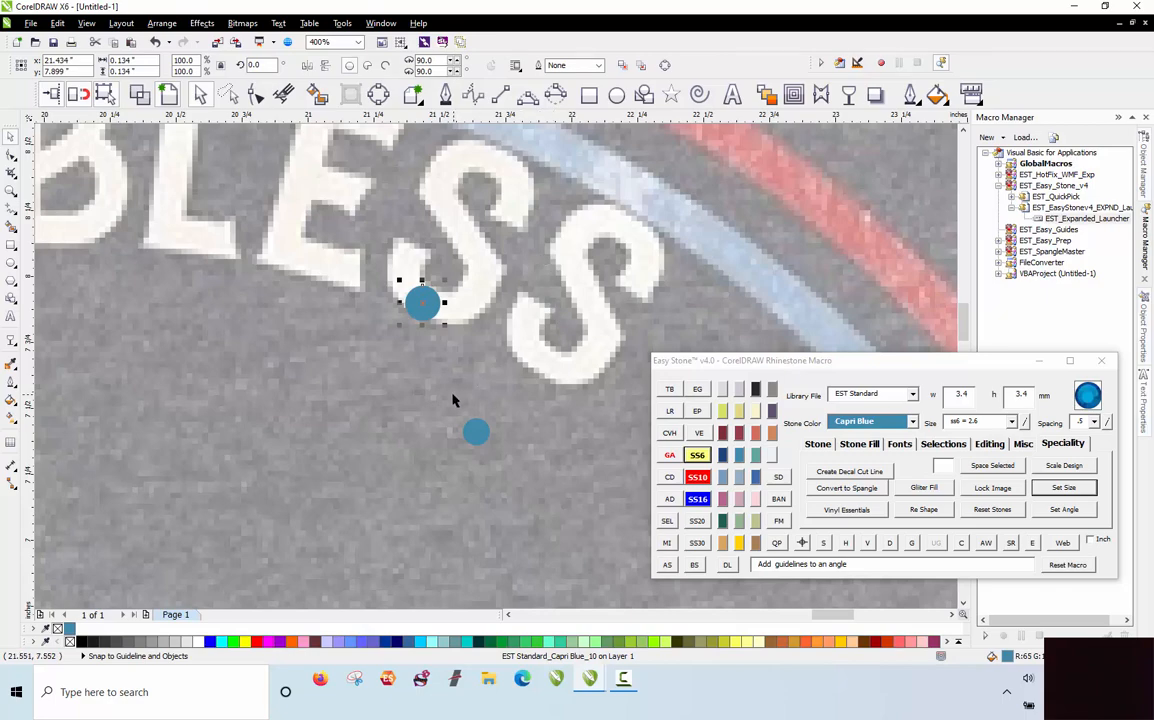
mouse_move(417, 301)
left_mouse_down()
mouse_move(399, 260)
mouse_move(464, 304)
mouse_move(489, 270)
mouse_move(453, 228)
mouse_move(442, 190)
mouse_move(458, 160)
mouse_move(510, 164)
mouse_move(523, 217)
mouse_move(519, 208)
left_mouse_up()
right_click(404, 265)
right_click(466, 304)
right_click(479, 268)
right_click(453, 228)
right_click(442, 190)
right_click(510, 164)
left_click(386, 322)
scroll(386, 322, "down", 1)
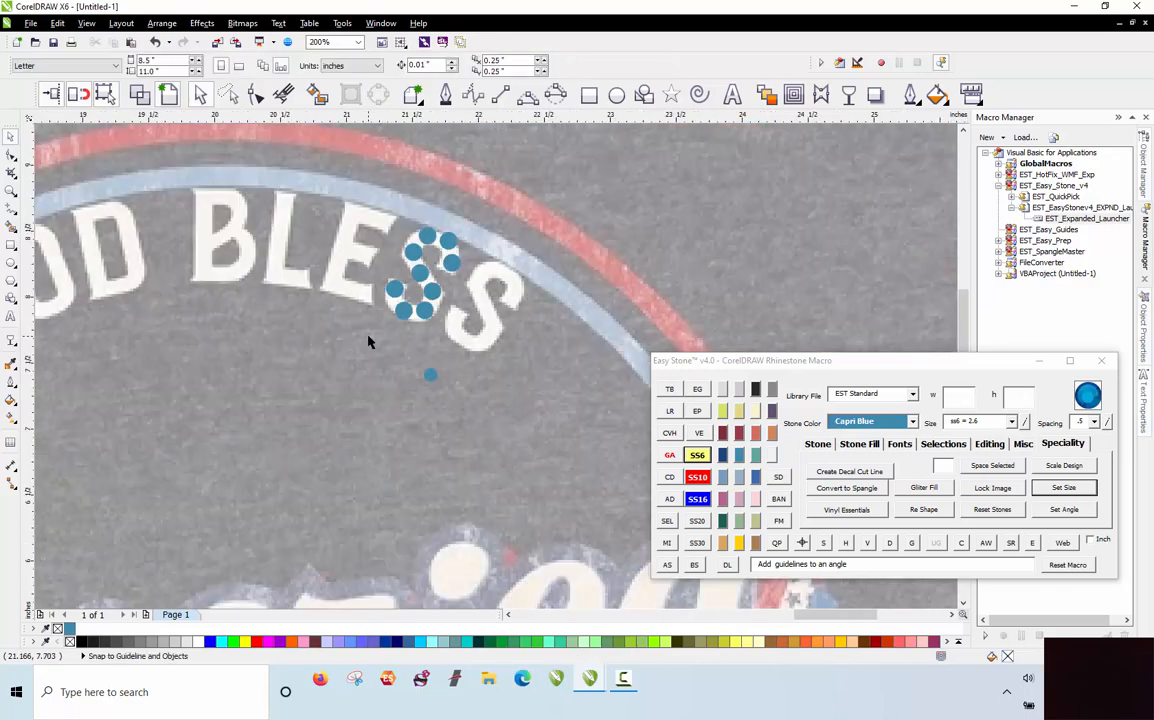
scroll(368, 342, "down", 1)
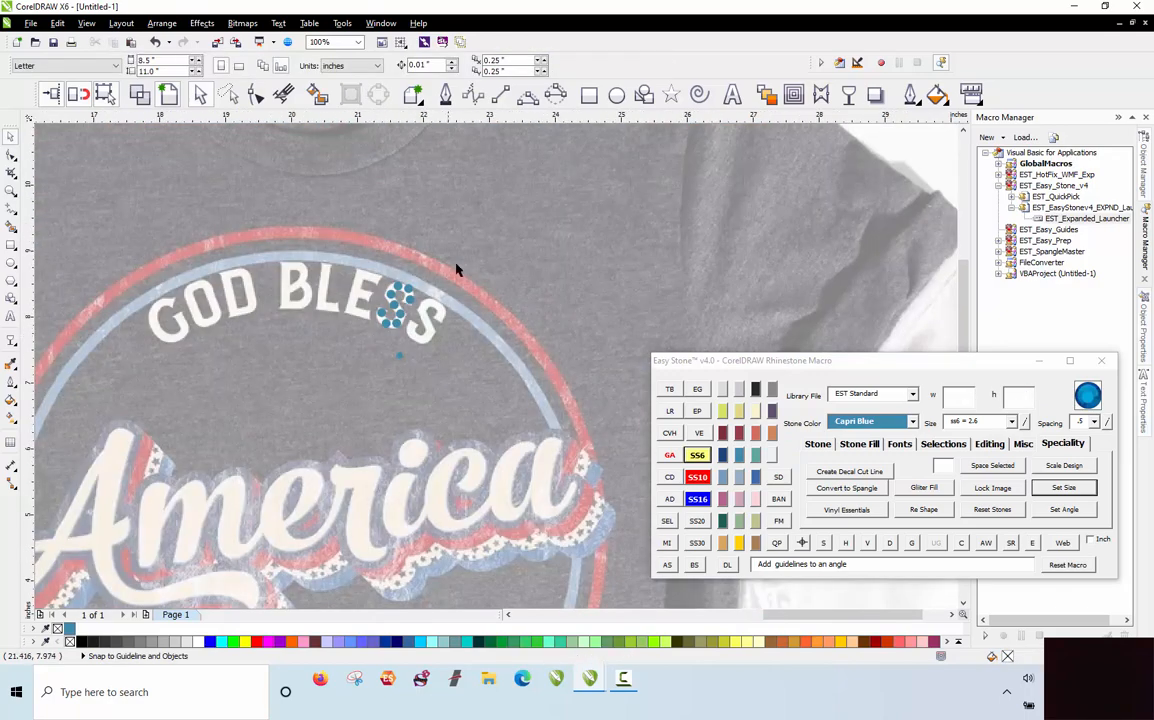
key("ctrl+a")
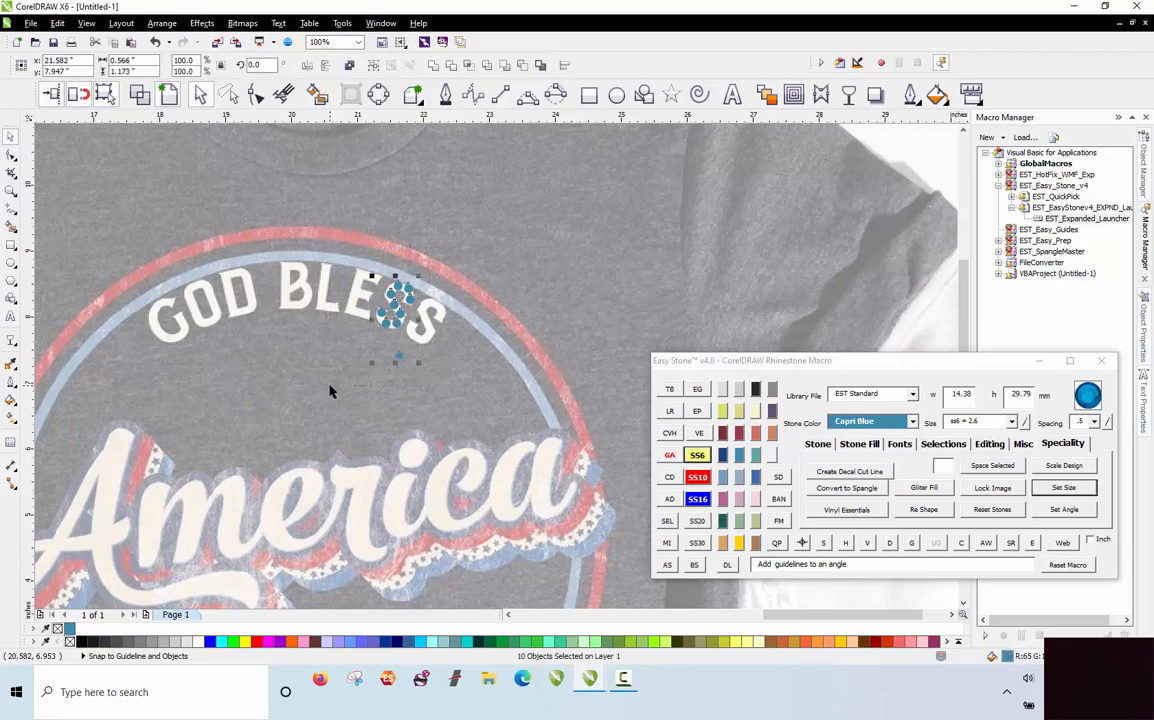
key("Delete")
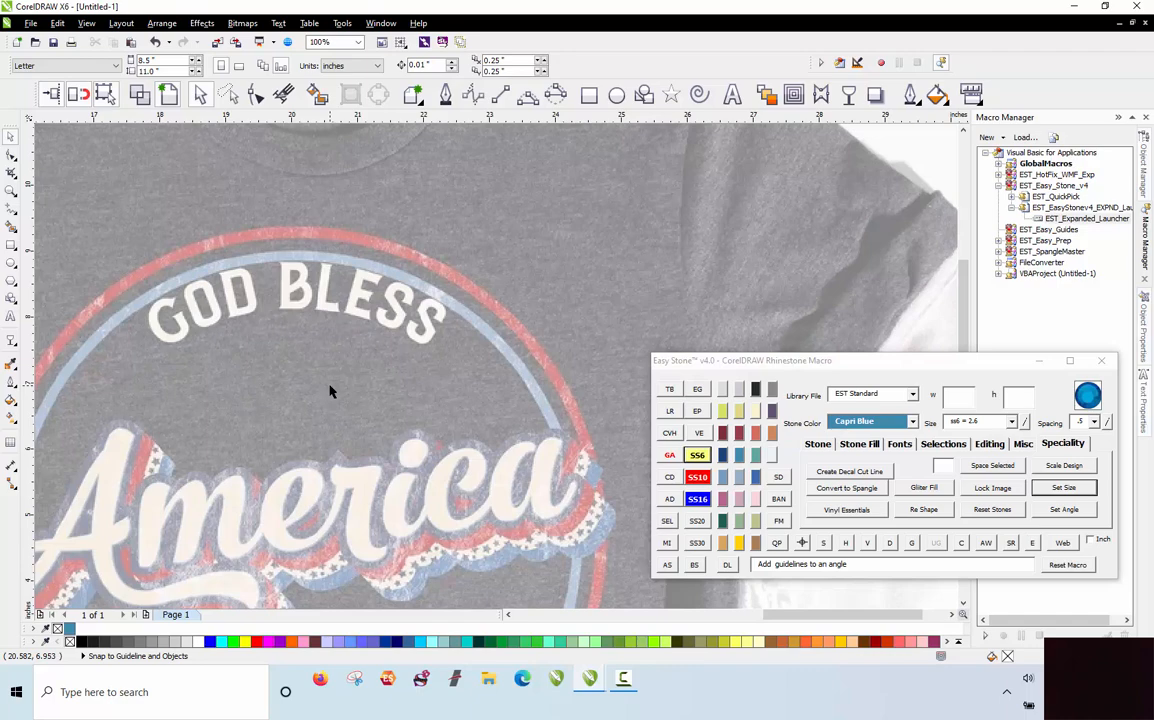
key("ctrl+z")
Step: Move one ss10 stone from the base of the S onto the outline above the dot of the i in America
scroll(376, 350, "up", 1)
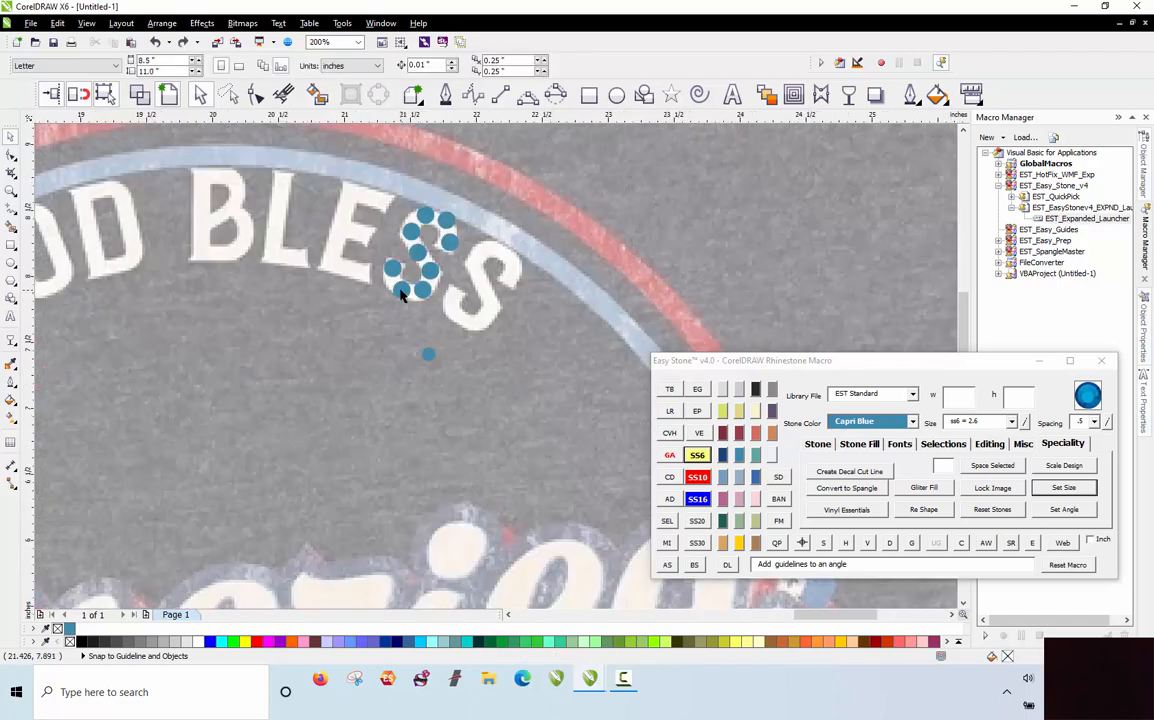
left_click_drag(401, 292, 389, 459)
scroll(378, 344, "down", 1)
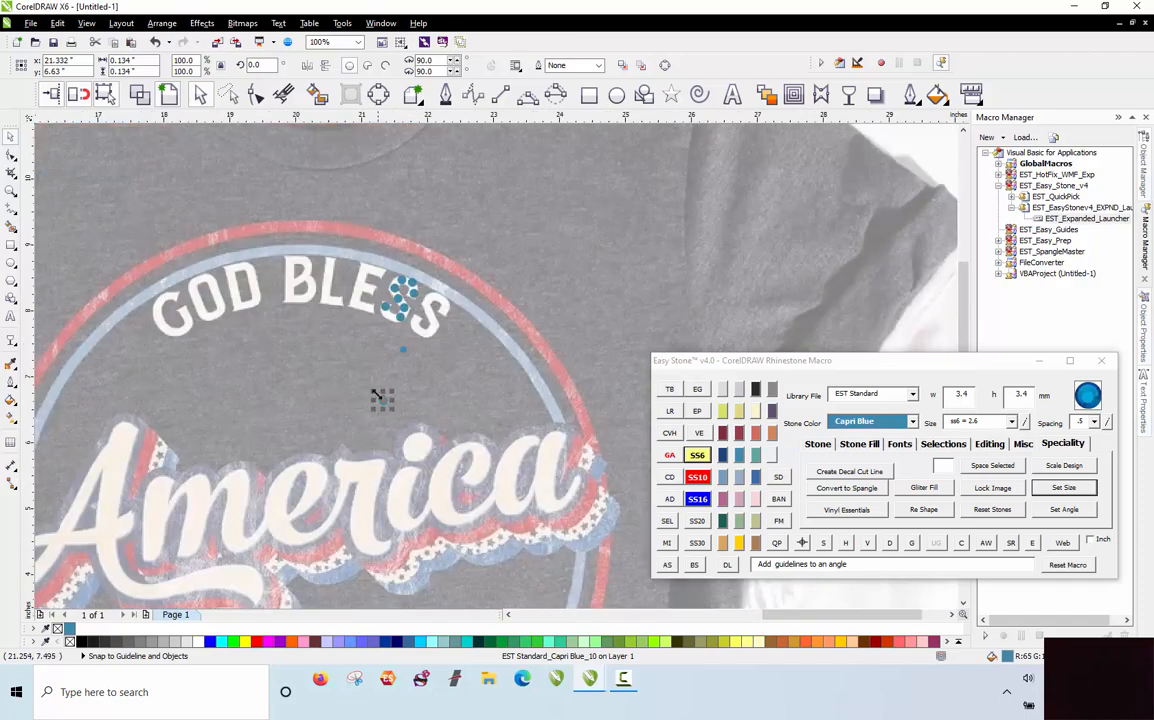
scroll(375, 395, "up", 2)
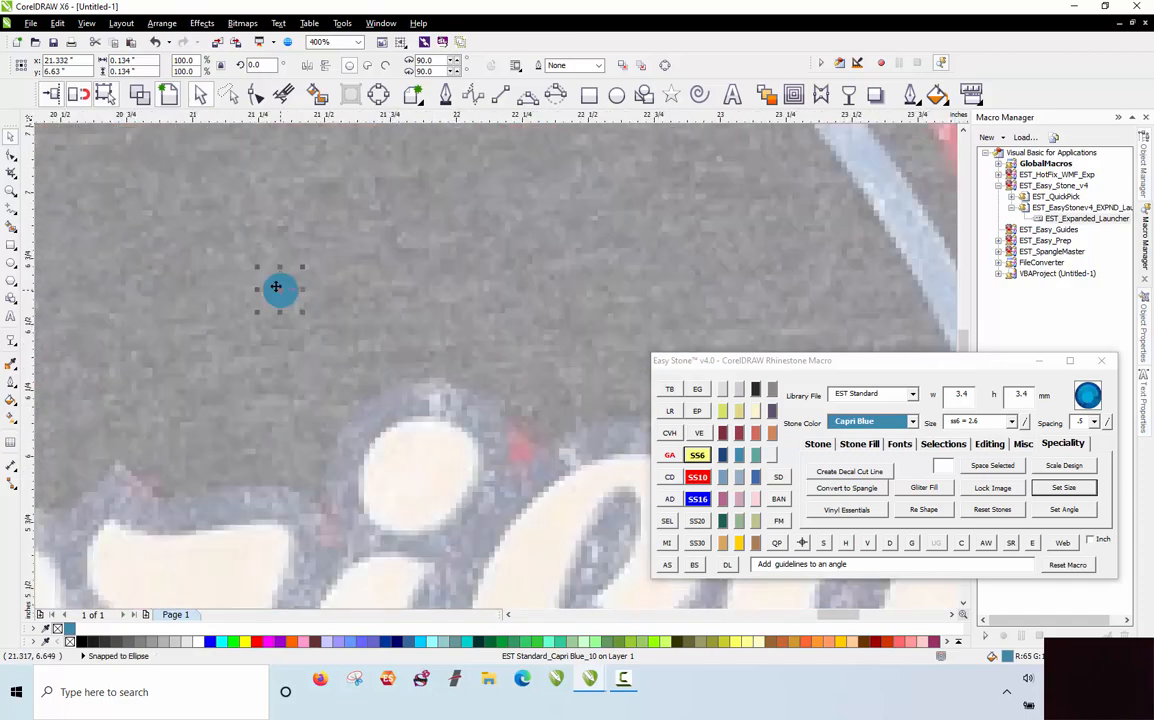
left_click_drag(276, 287, 387, 408)
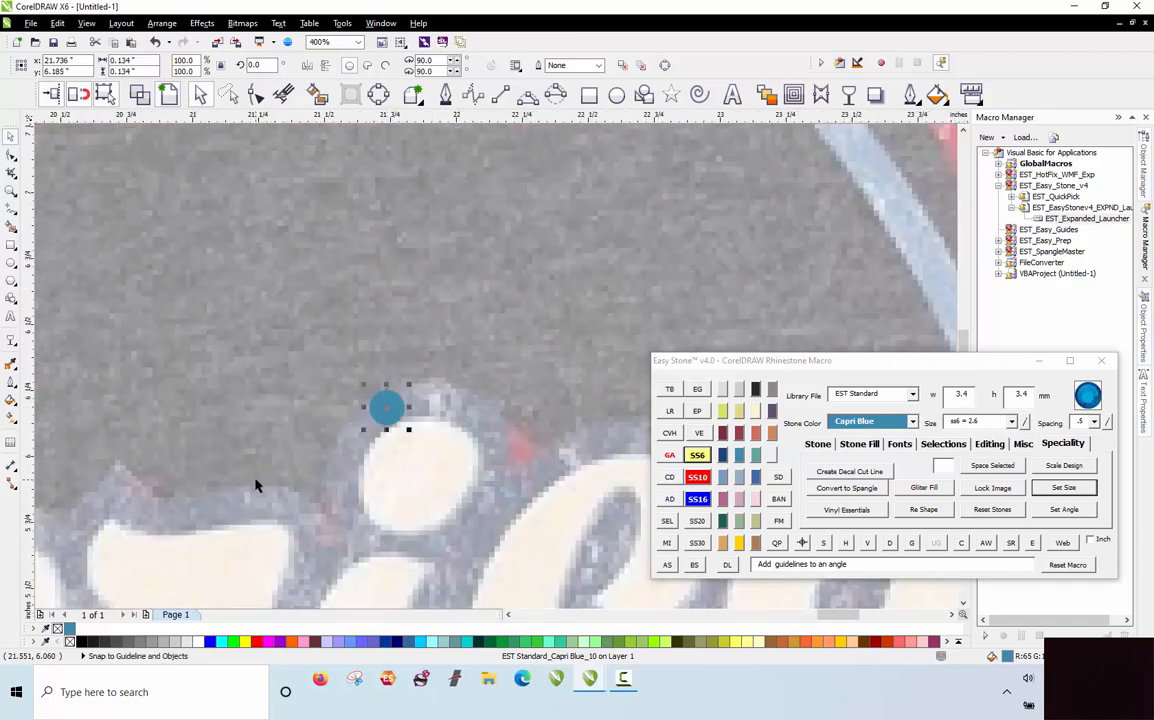
key("Escape")
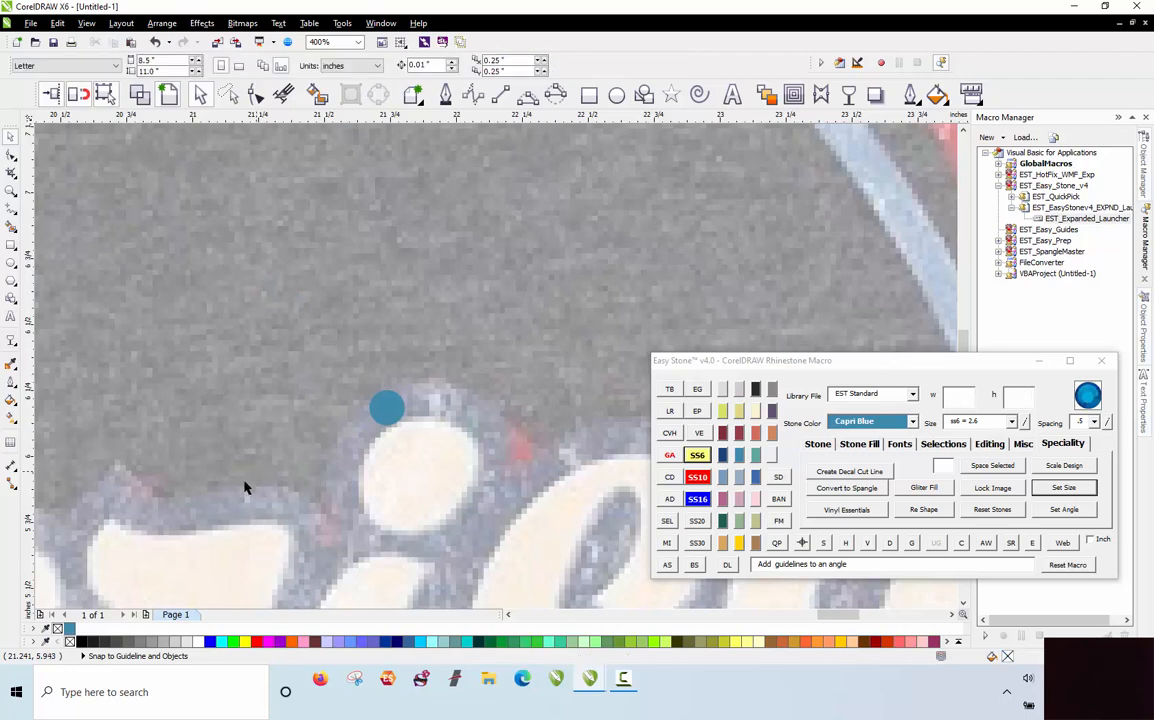
Step: Delete all the test stones from the artwork
scroll(262, 410, "down", 2)
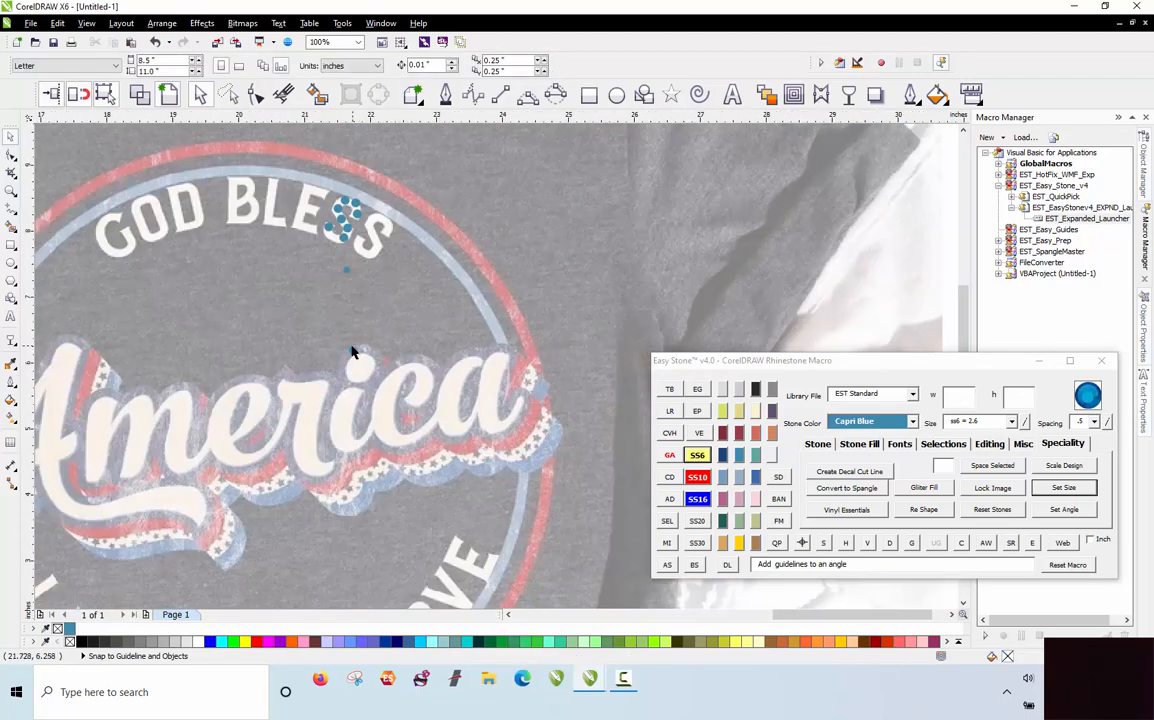
left_click_drag(330, 325, 285, 388)
key("Delete")
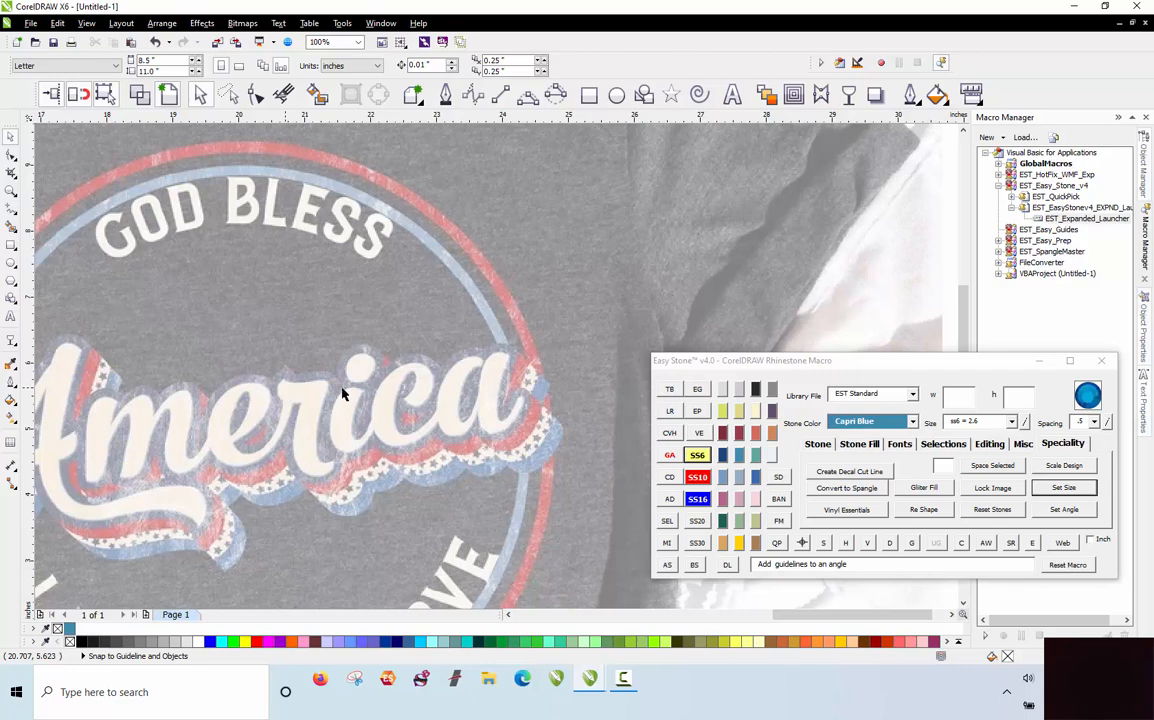
Step: Draw a circle about 8.54 inches in diameter over the inner blue ring of the T-shirt artwork
scroll(310, 230, "down", 1)
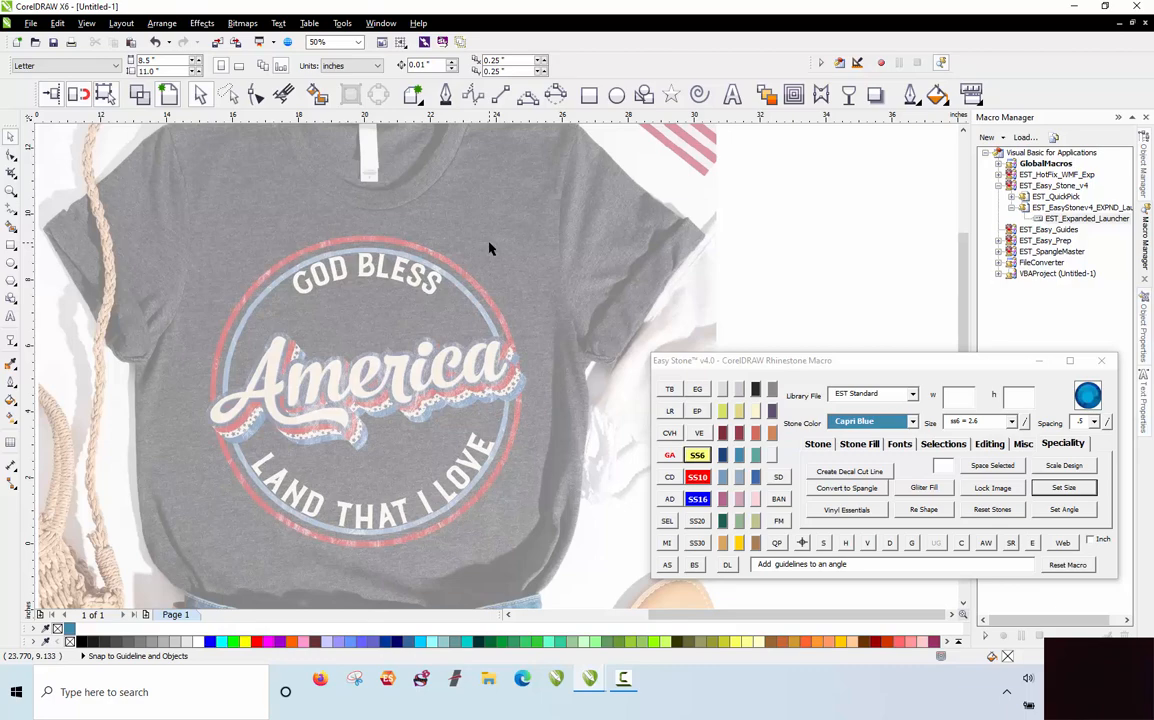
scroll(214, 232, "down", 1)
scroll(330, 255, "up", 1)
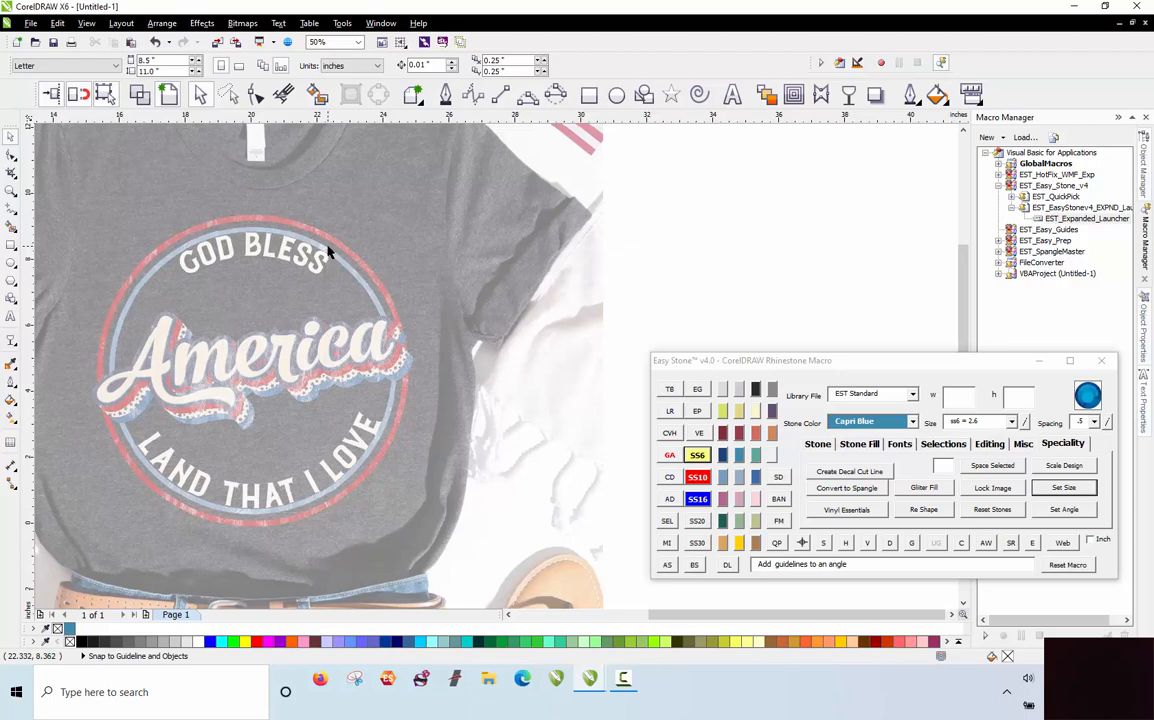
key("F7")
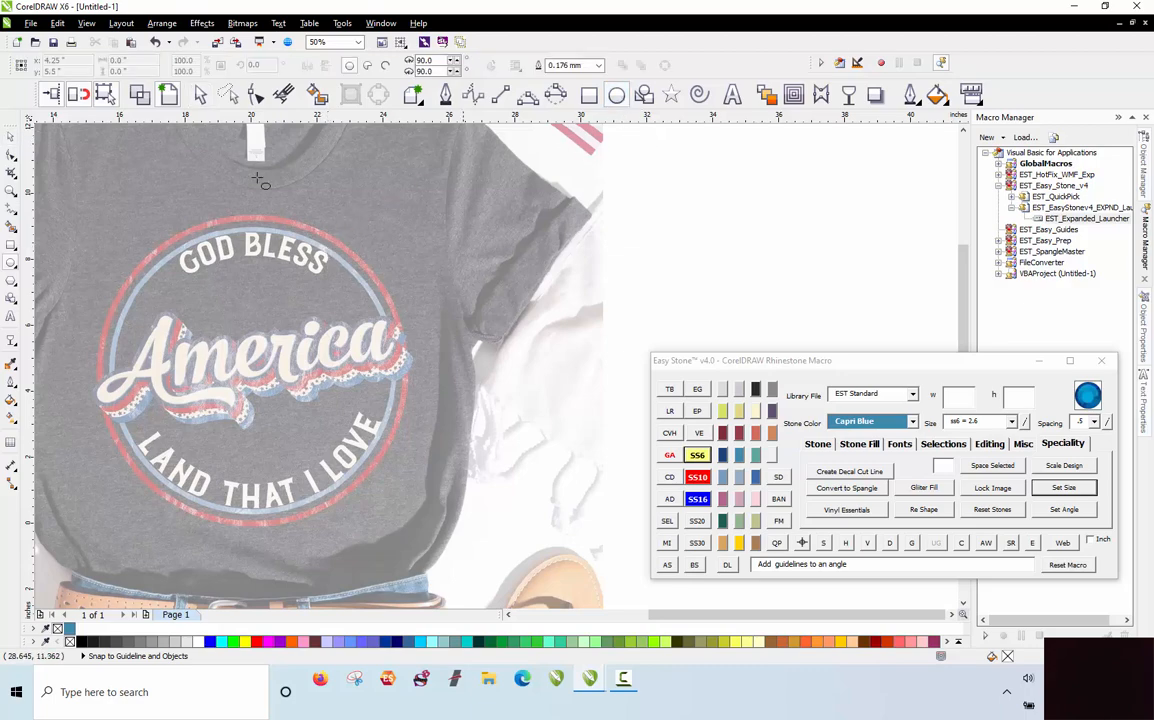
left_click_drag(120, 222, 318, 514)
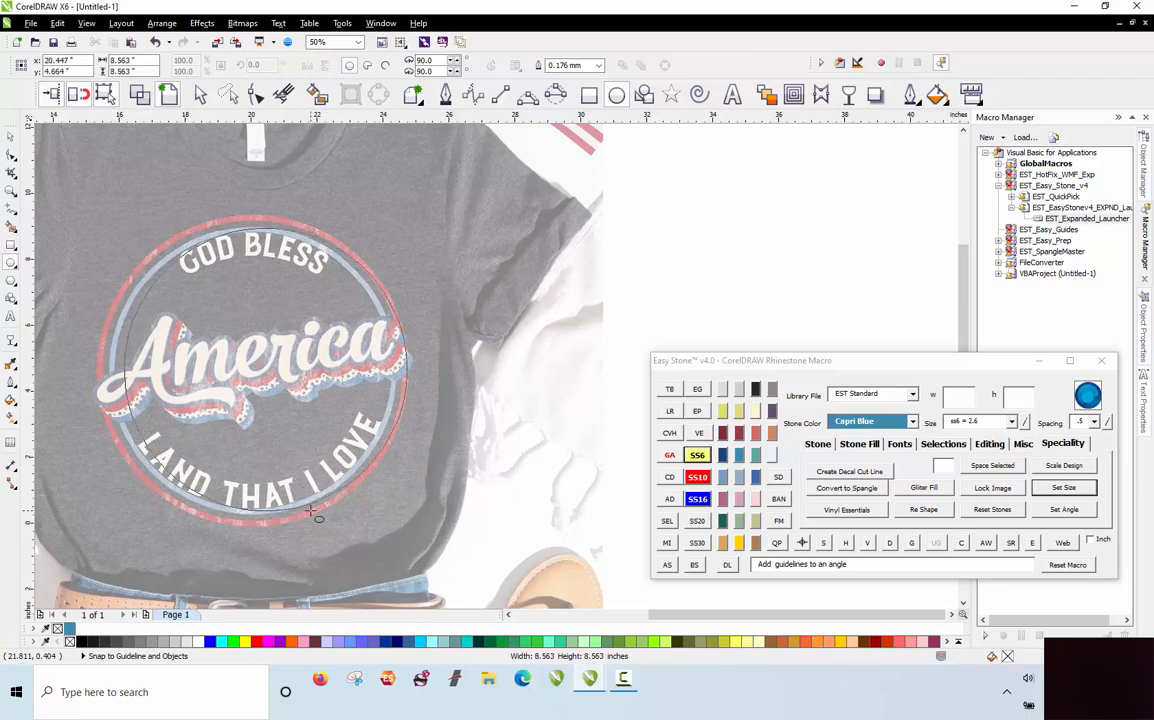
left_click(10, 135)
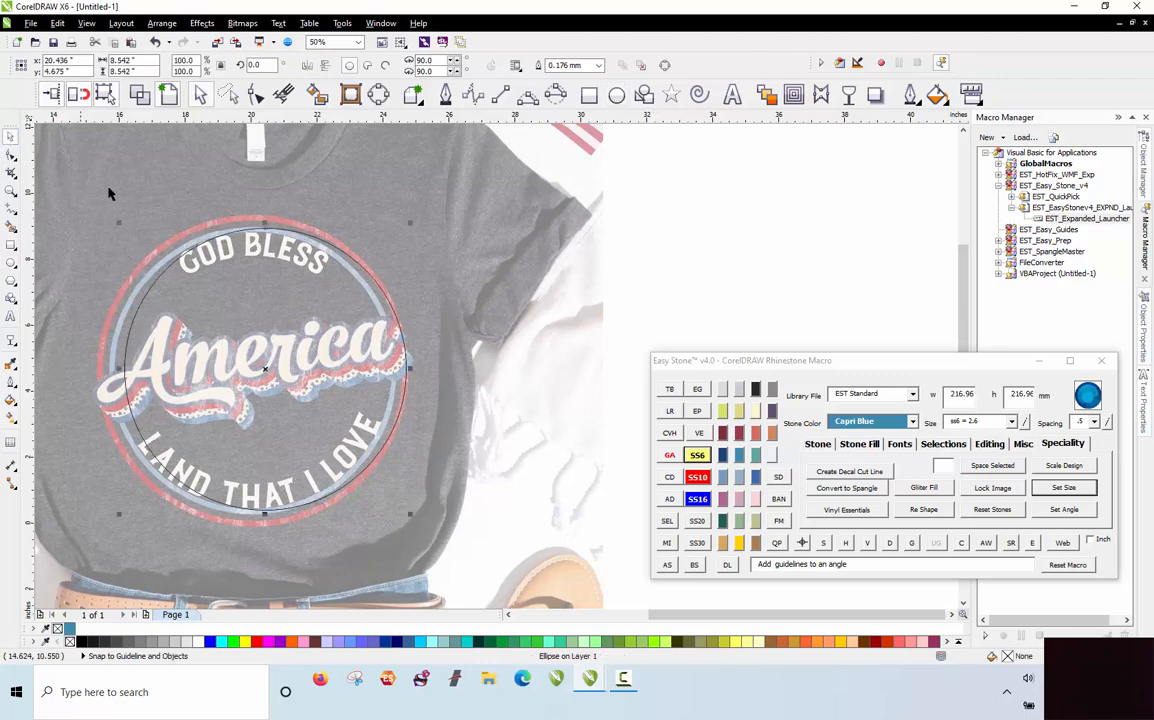
Step: Move the circle to line it up with the inner blue ring around the lettering
scroll(221, 222, "up", 2)
left_click_drag(293, 251, 269, 254)
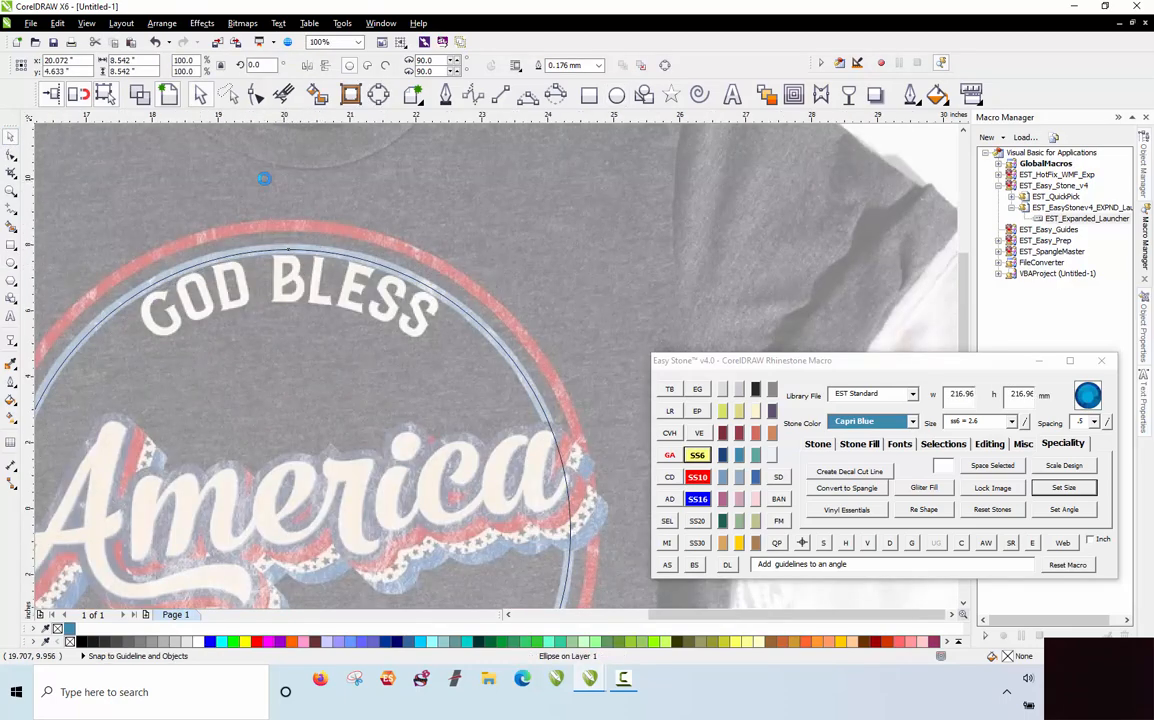
scroll(263, 175, "down", 2)
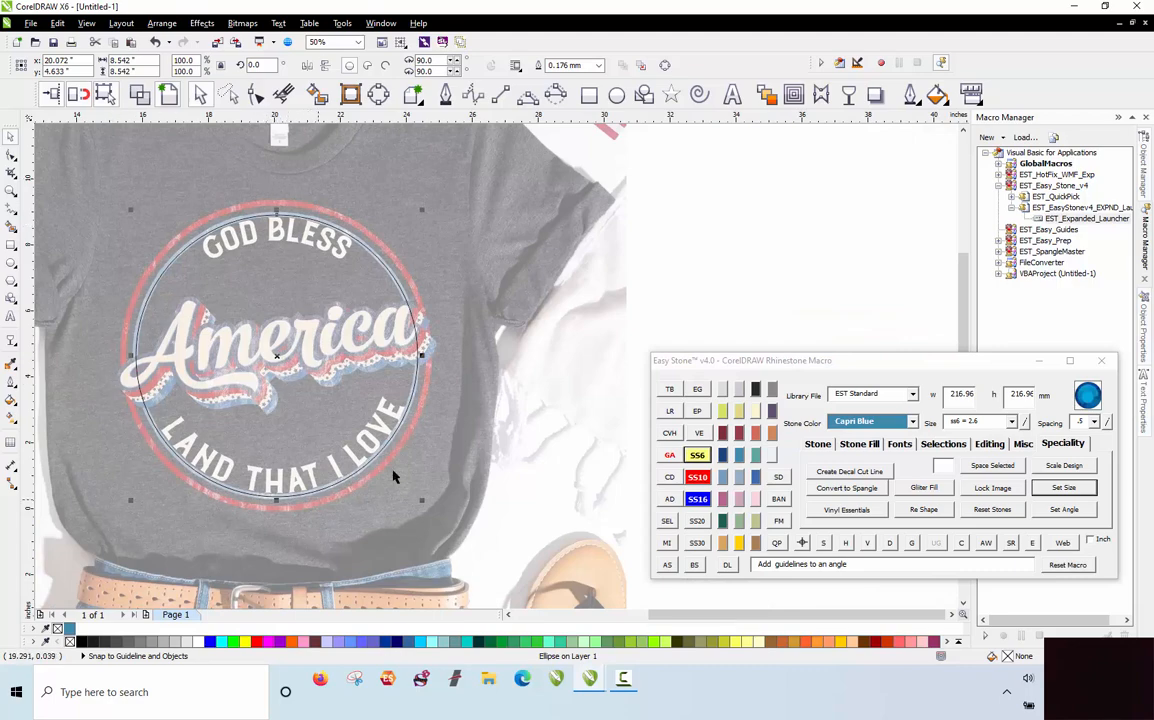
scroll(147, 224, "down", 1)
scroll(183, 200, "up", 1)
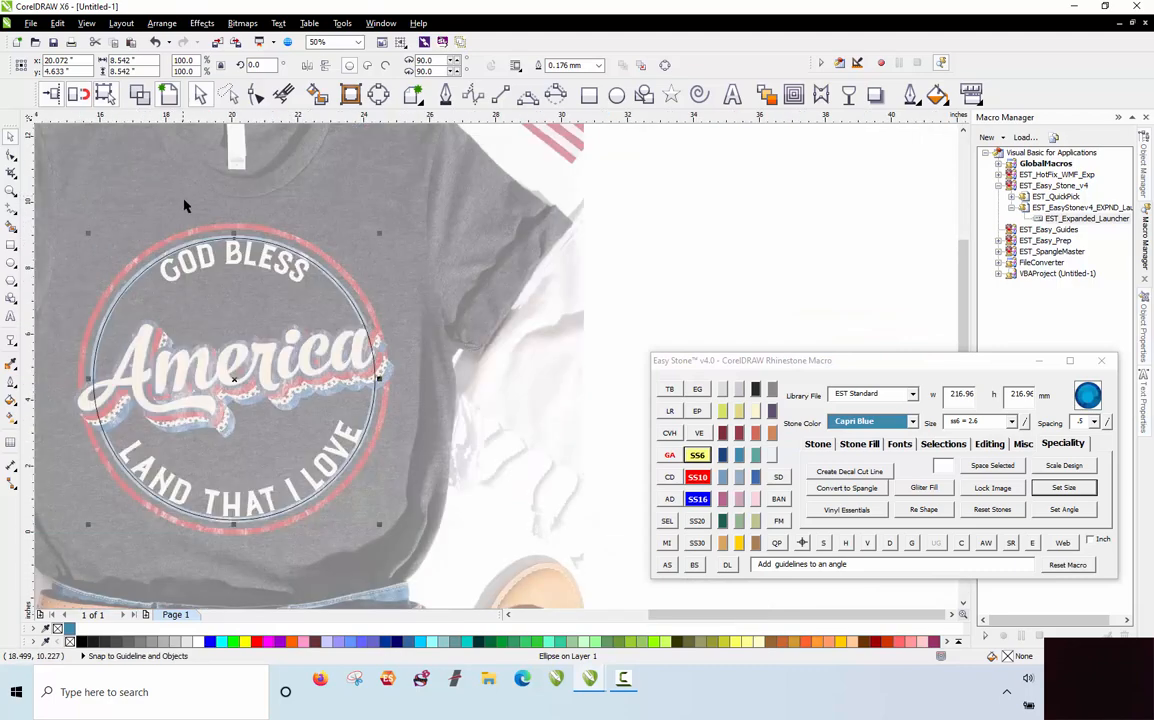
left_click(591, 236)
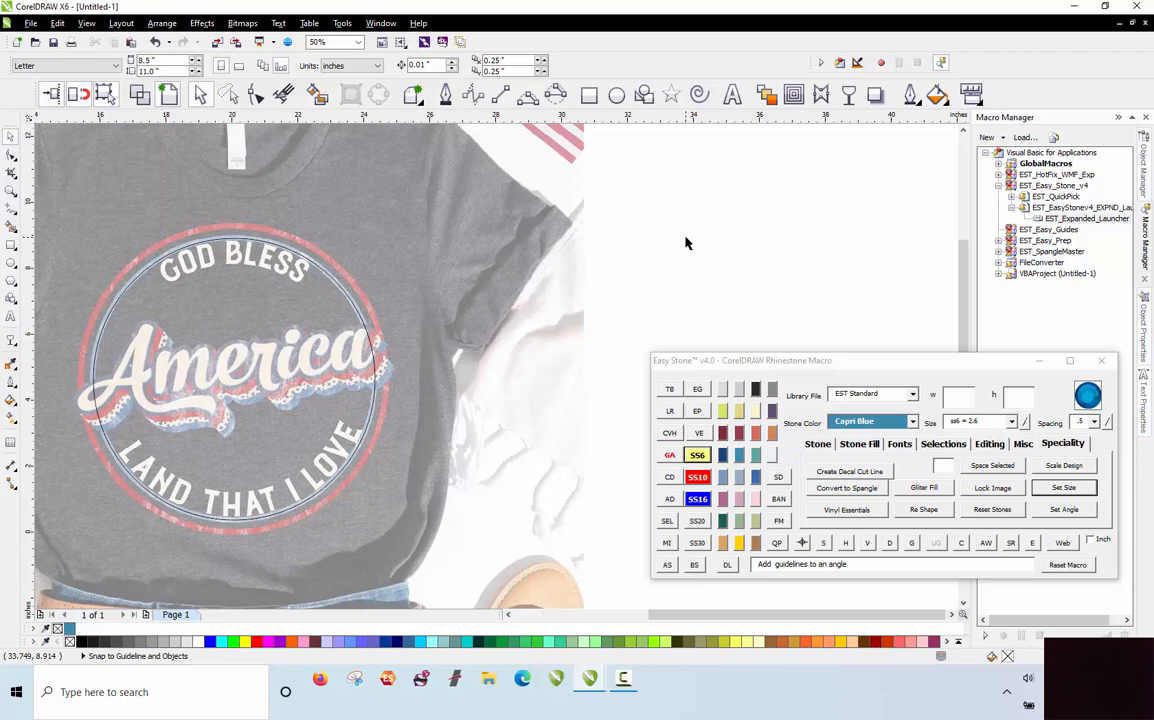
Step: Add the artistic text GOD BLESS in the blank area beside the shirt and enlarge it to about 4.39 inches wide
left_click(732, 94)
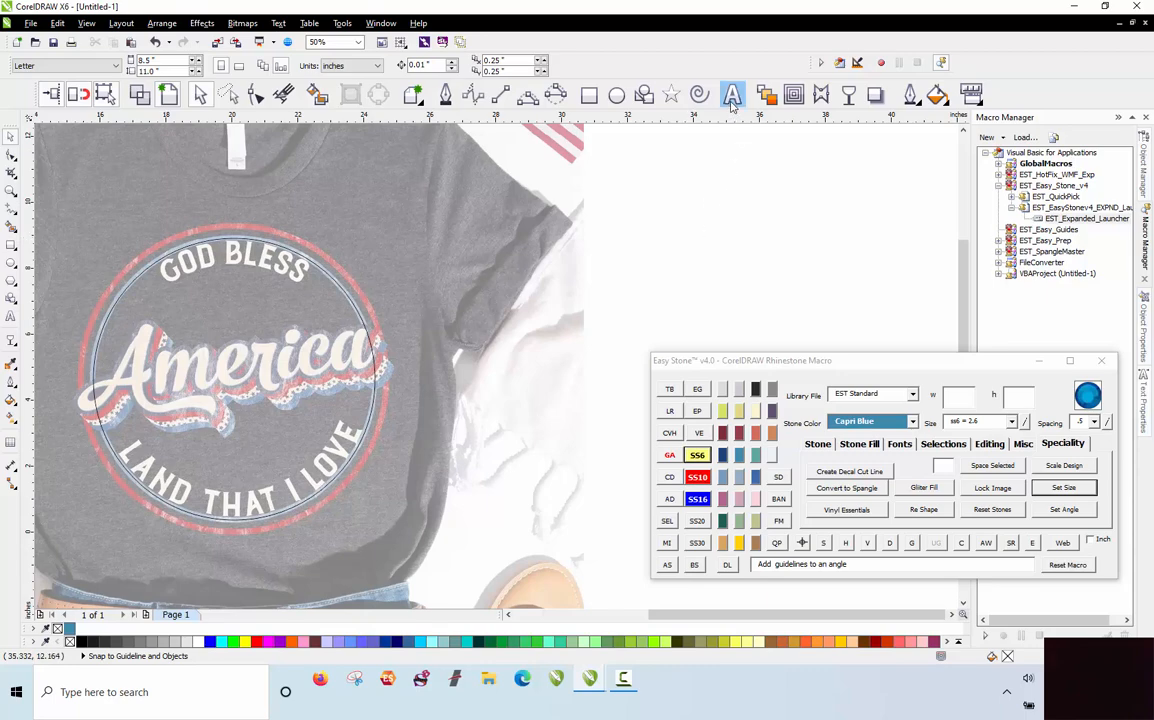
left_click(732, 204)
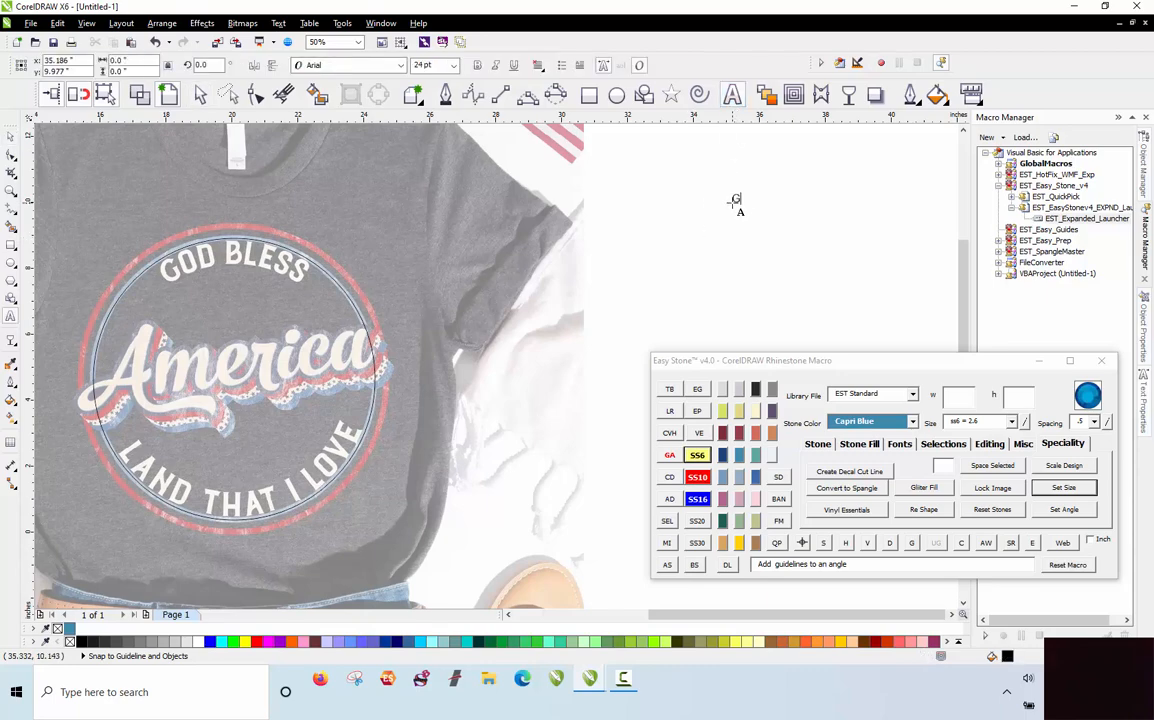
type("GOD BLESS")
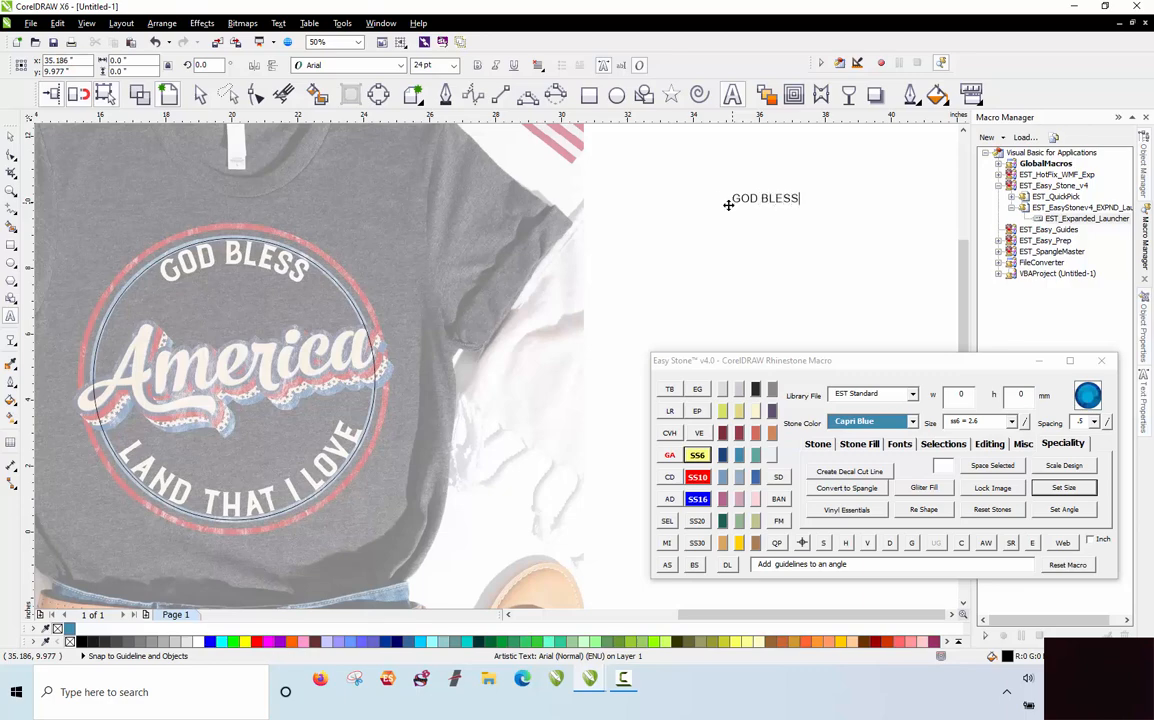
key("ctrl+space")
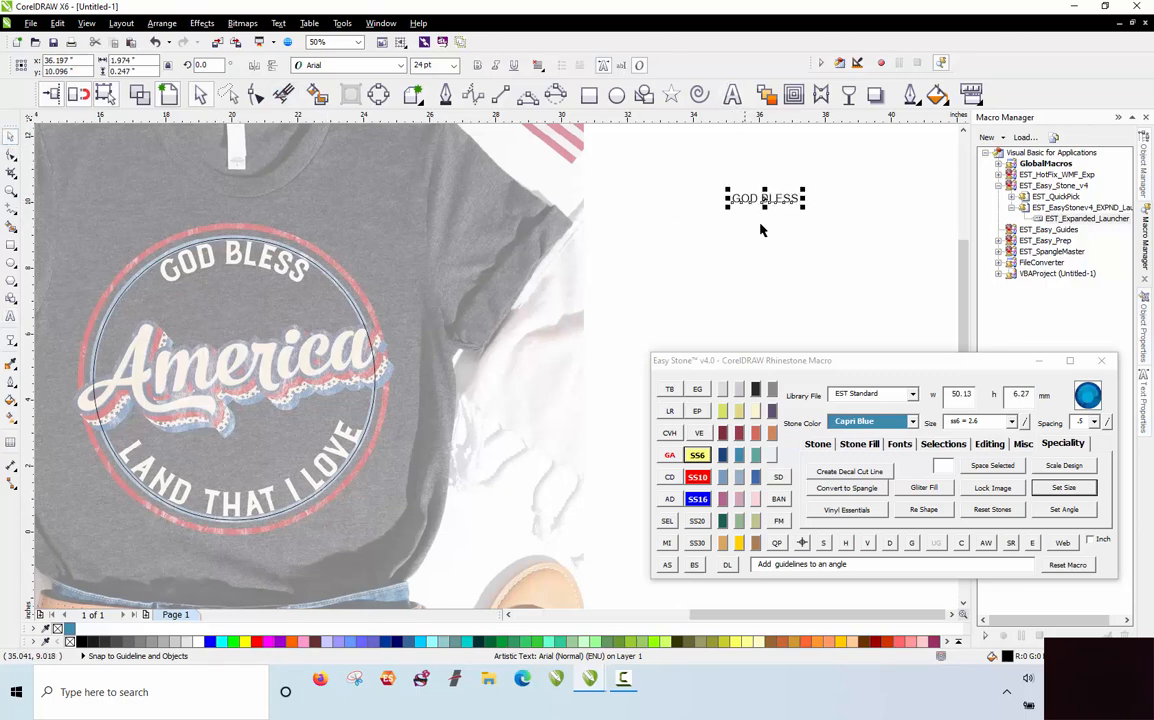
left_click_drag(803, 206, 882, 280)
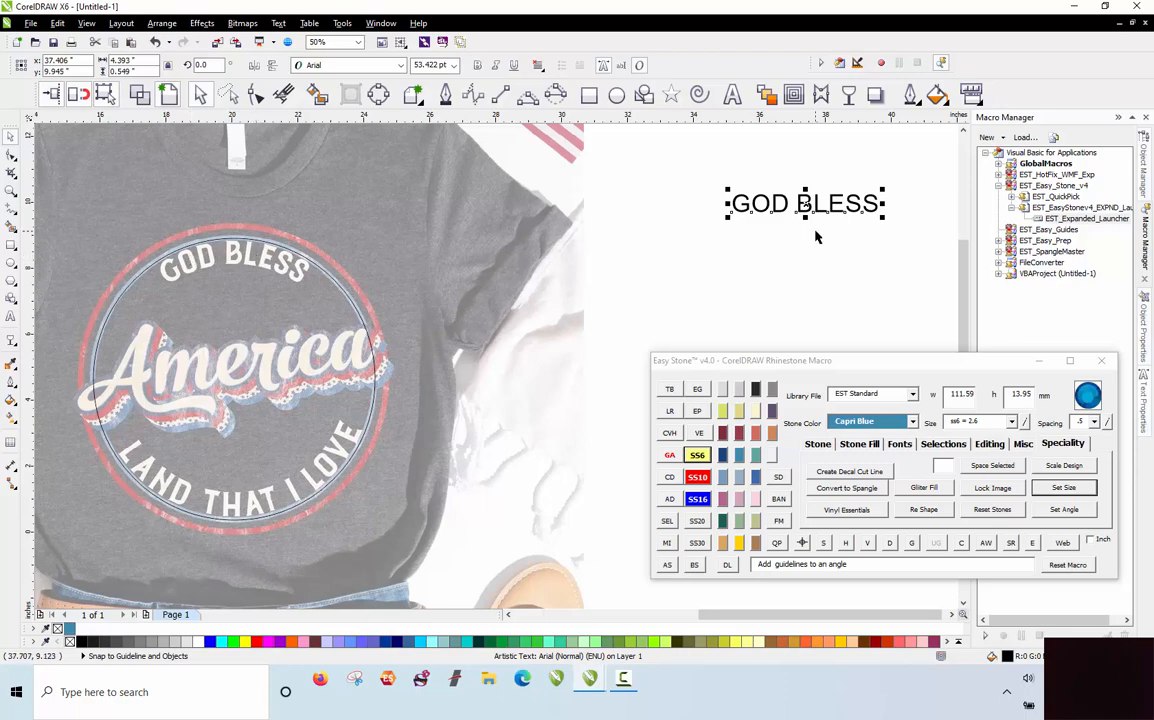
left_click(785, 273)
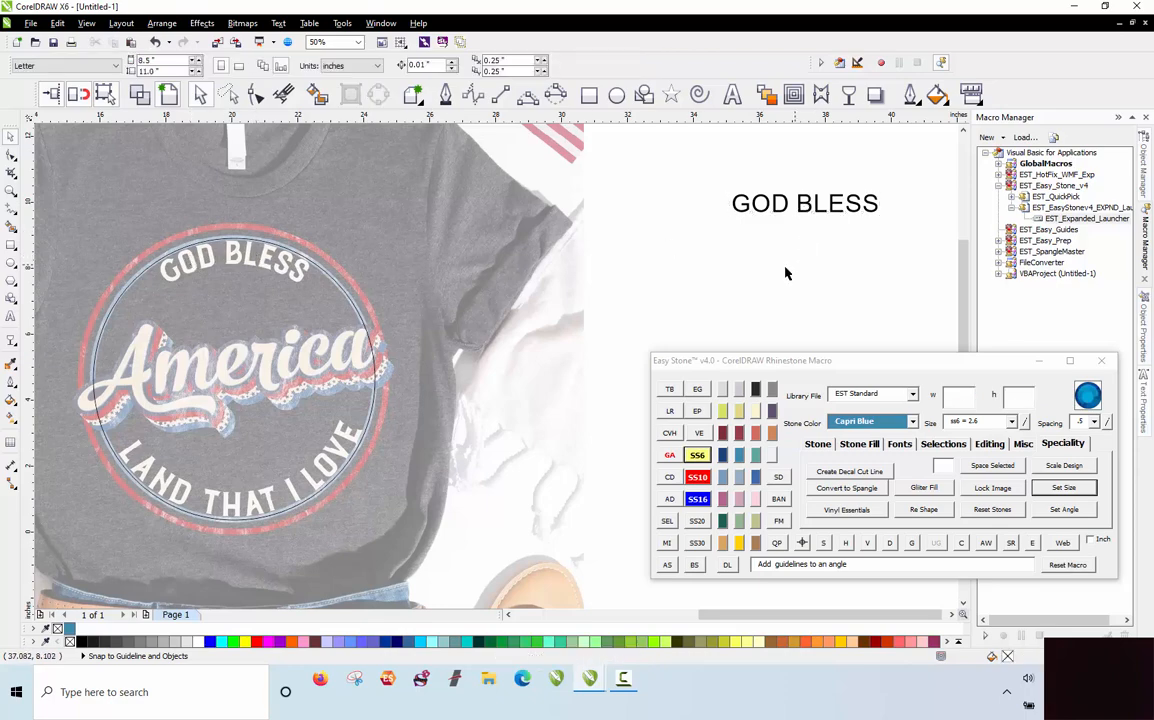
Step: Fit the GOD BLESS text to the path of the circle on the shirt artwork
left_click(804, 204)
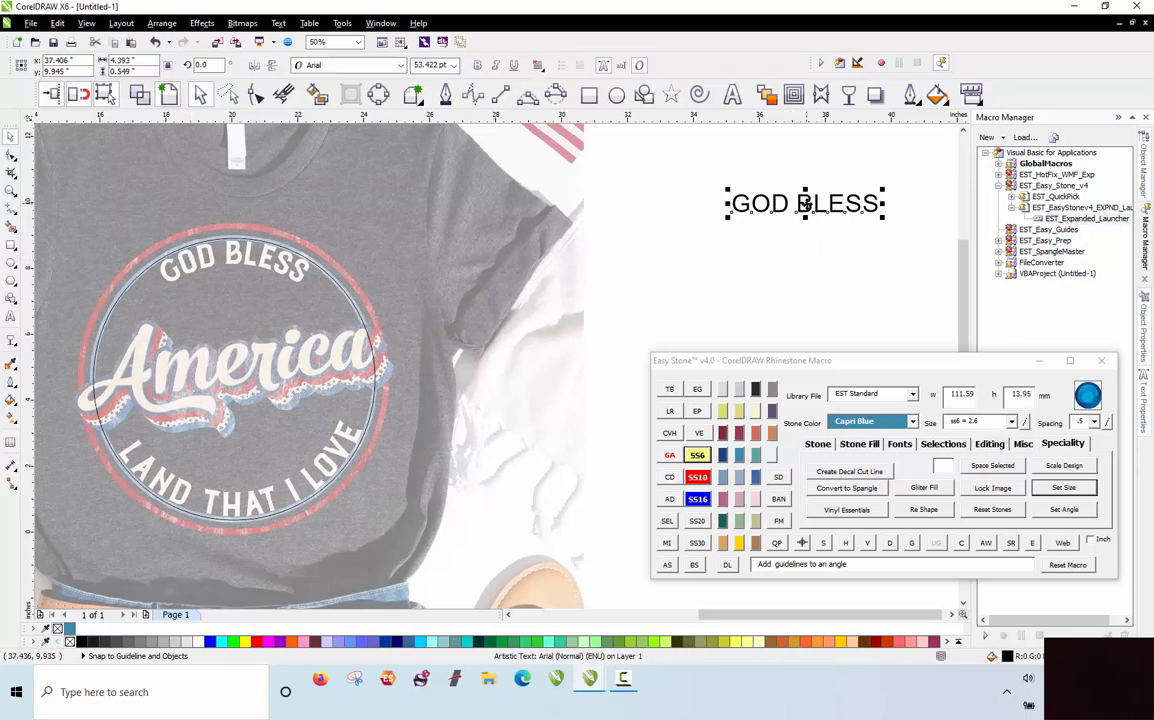
left_click_drag(804, 204, 337, 283)
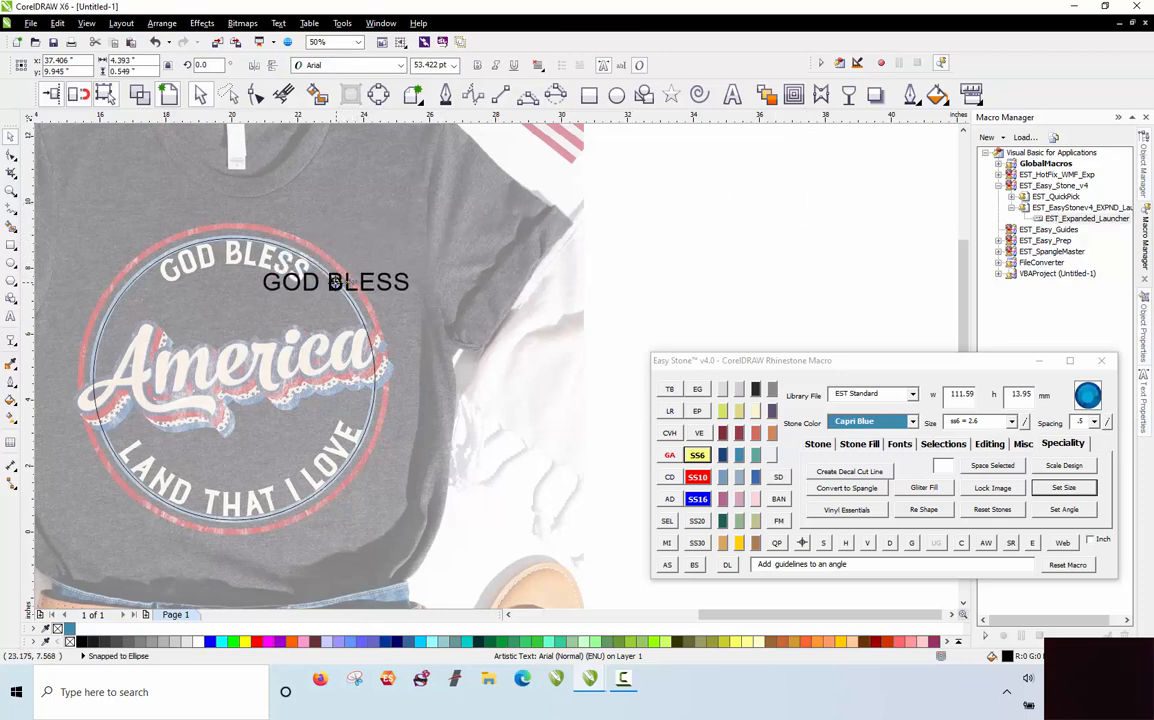
left_click_drag(337, 283, 337, 283)
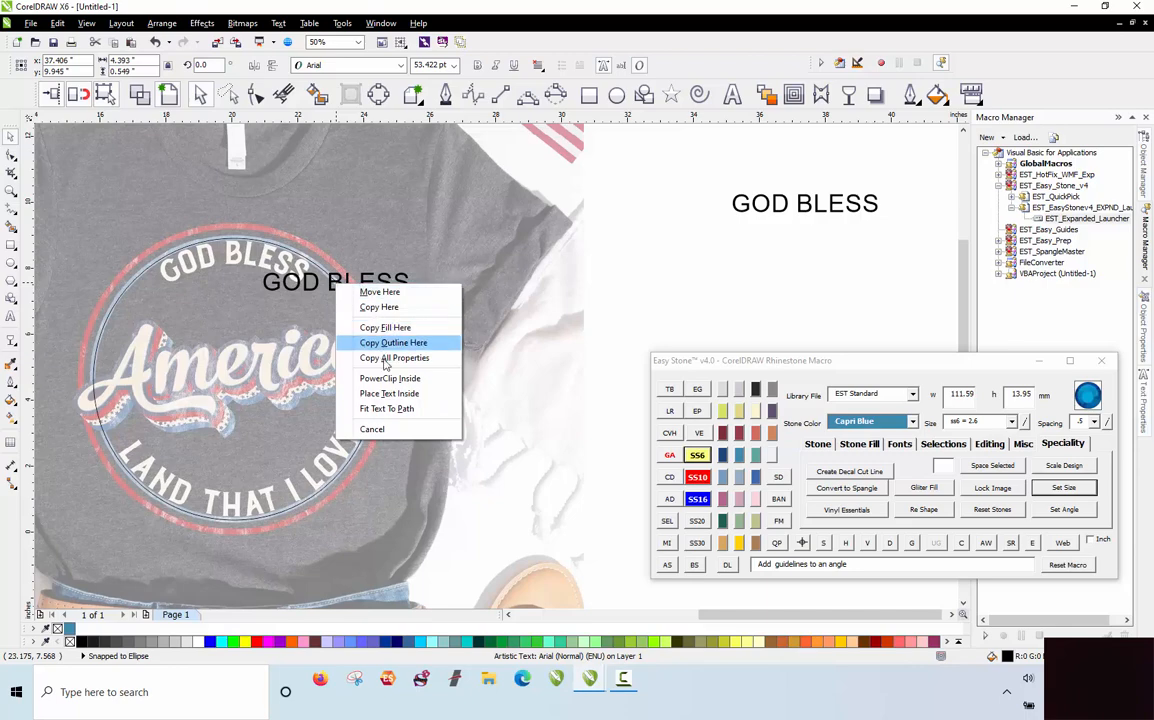
left_click(391, 411)
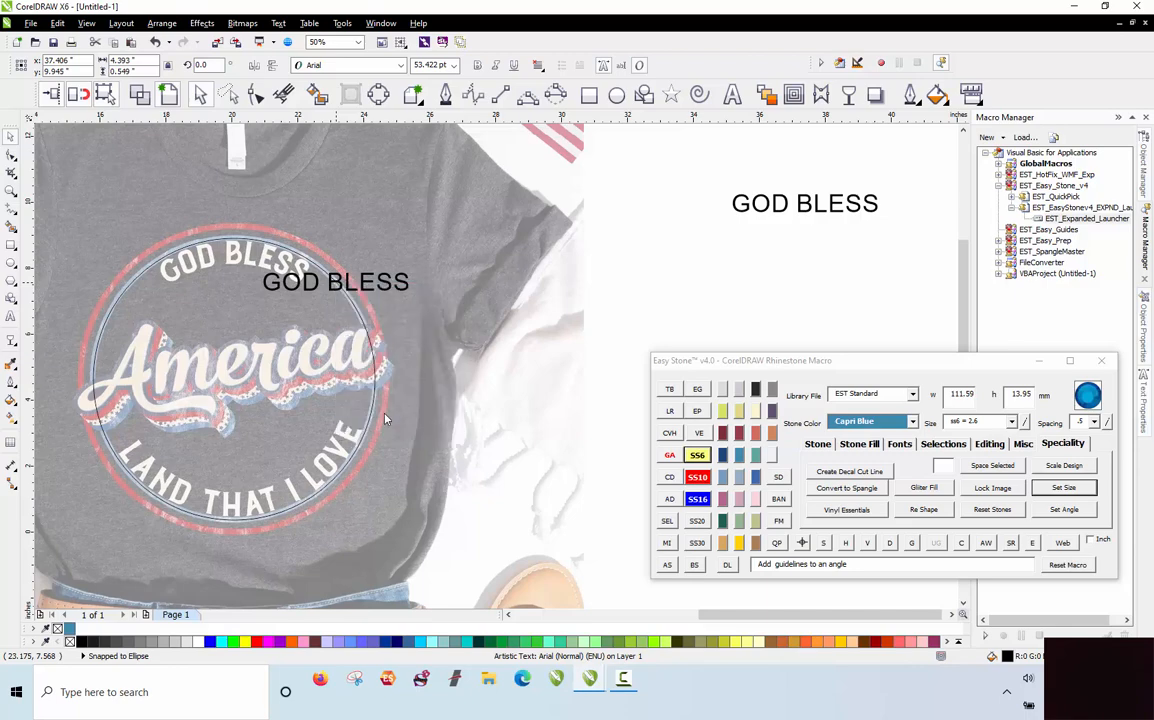
left_click(595, 374)
Step: Shift the curved GOD BLESS text inside the circle, over the shirt's lettering, with a distance from path of -0.75 inches
scroll(220, 248, "up", 2)
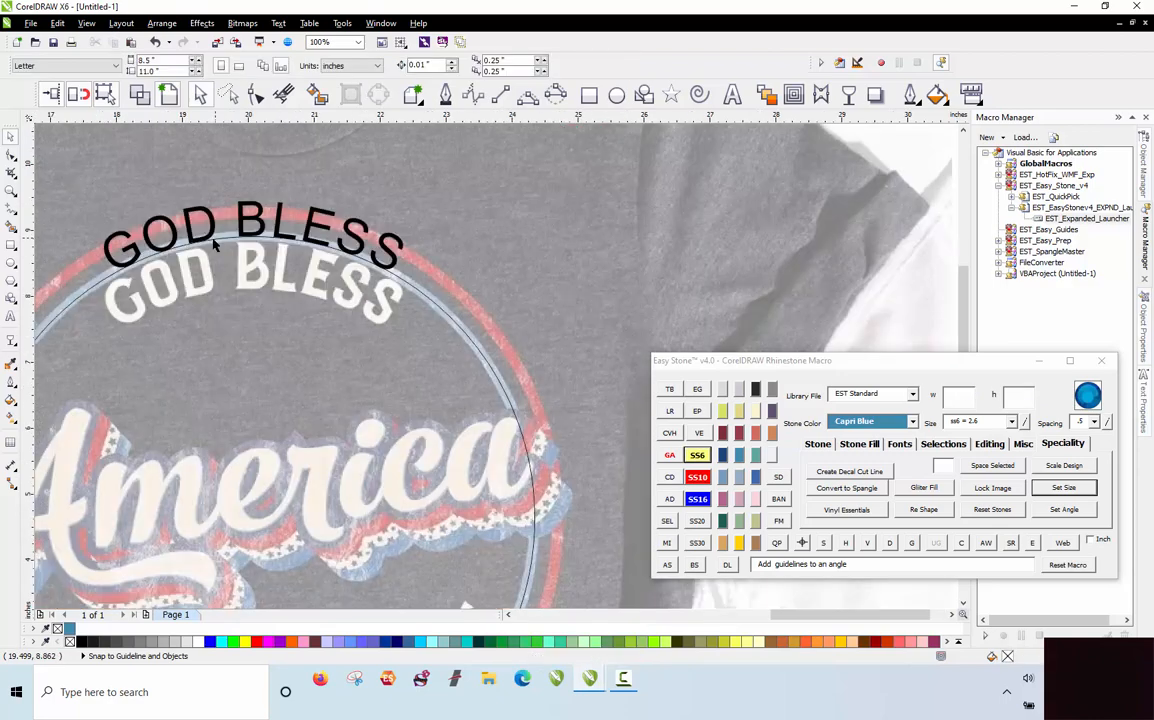
scroll(296, 268, "down", 2)
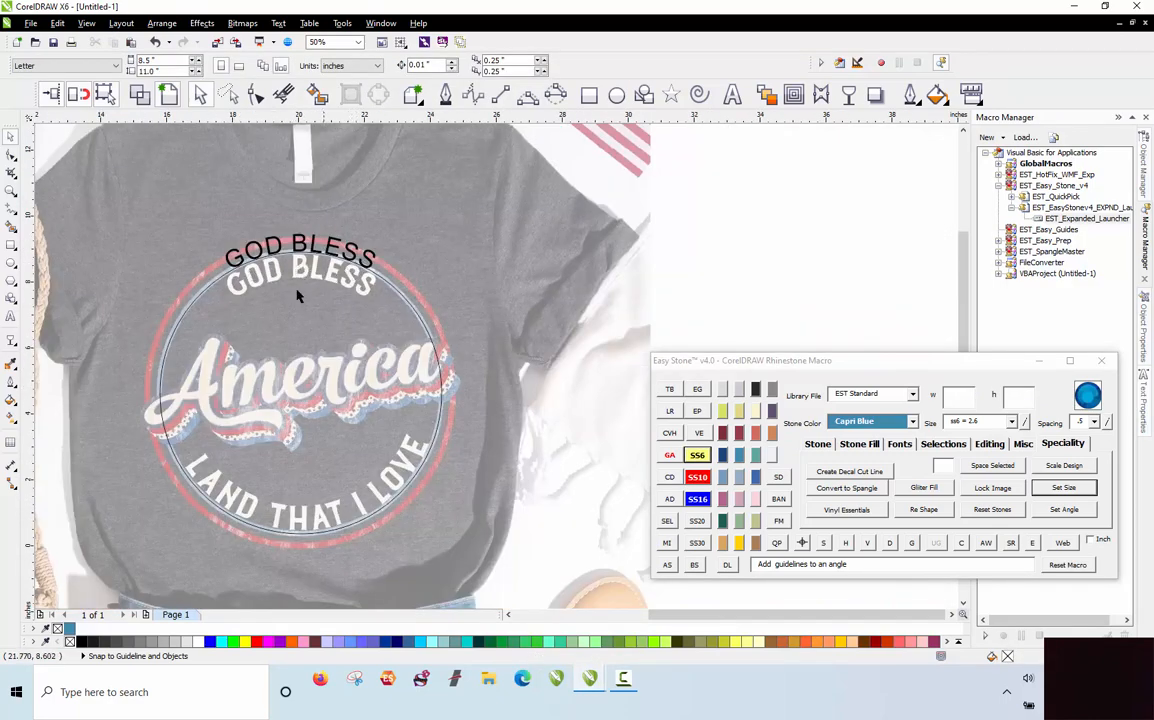
scroll(283, 293, "up", 2)
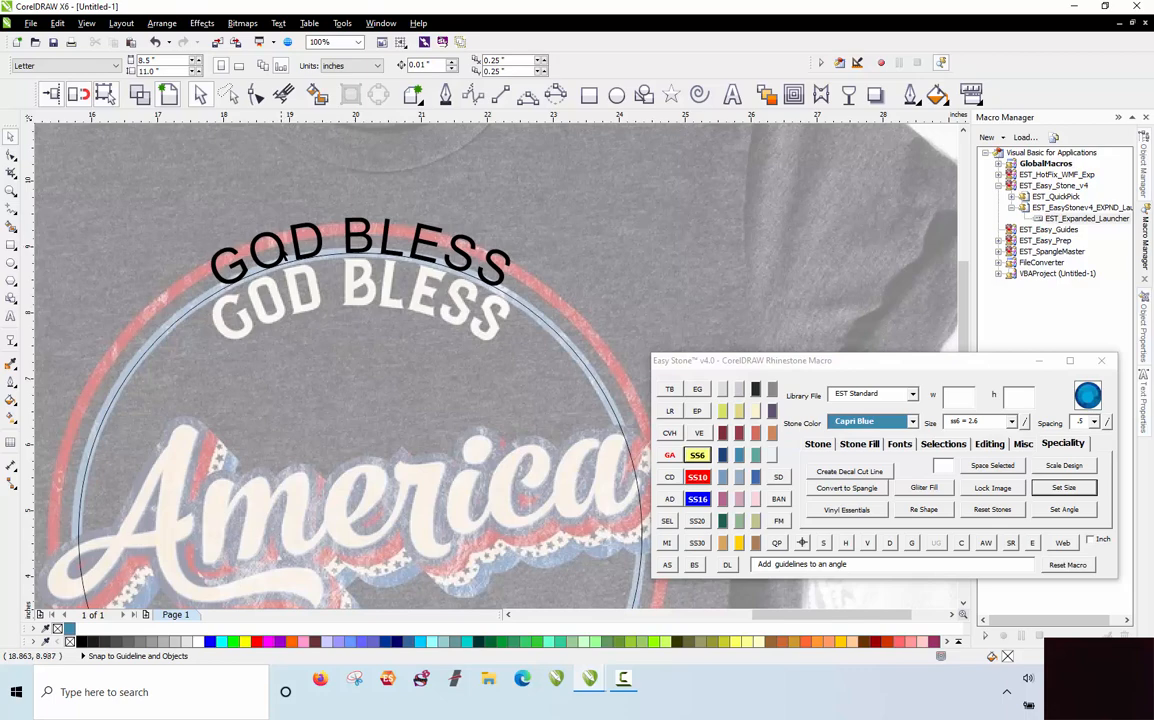
left_click(283, 256)
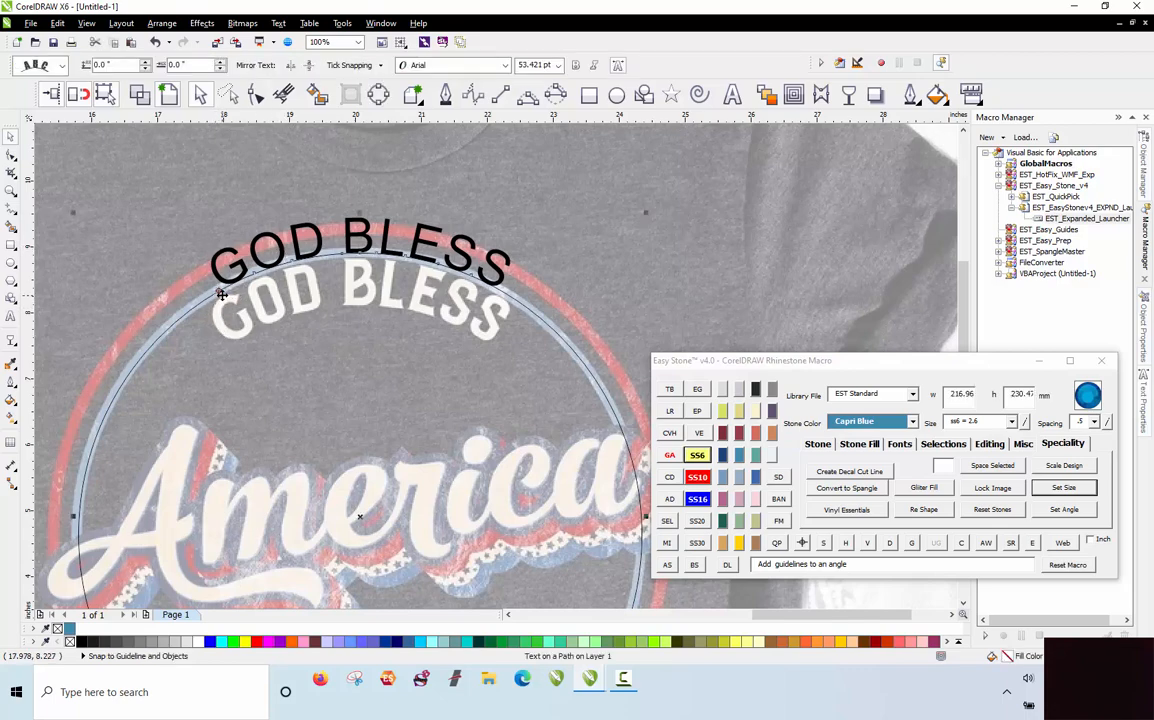
left_click_drag(218, 292, 355, 393)
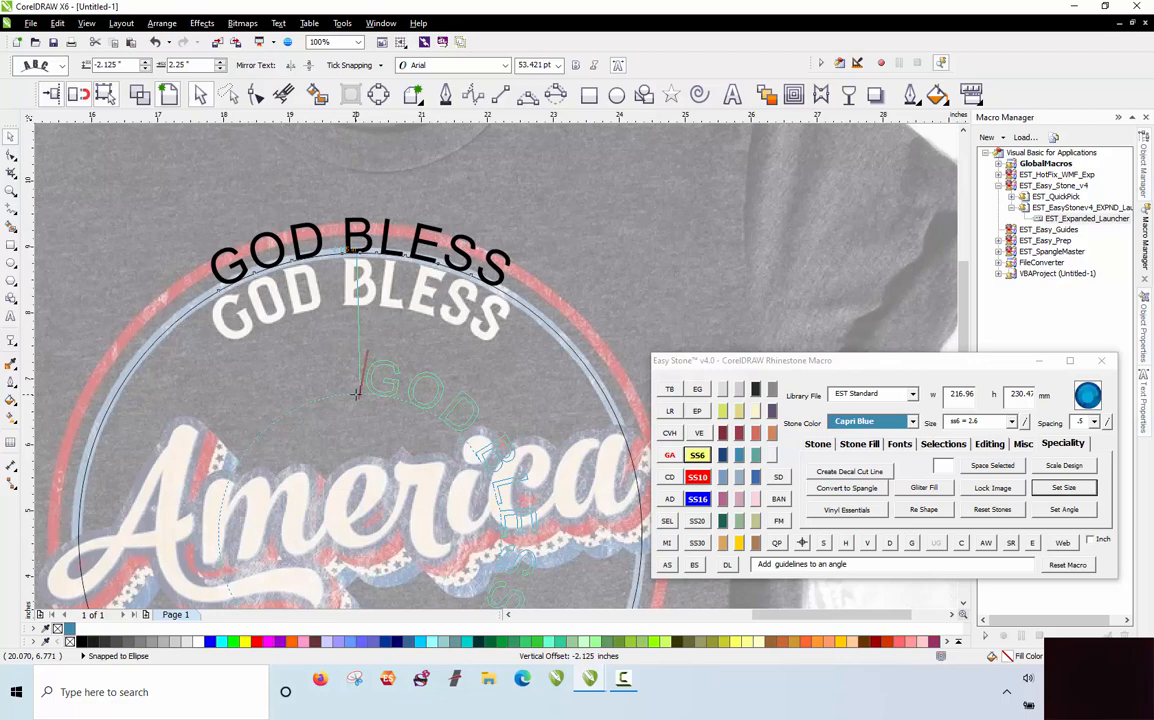
mouse_move(355, 393)
left_mouse_down()
mouse_move(294, 402)
mouse_move(234, 440)
left_mouse_up()
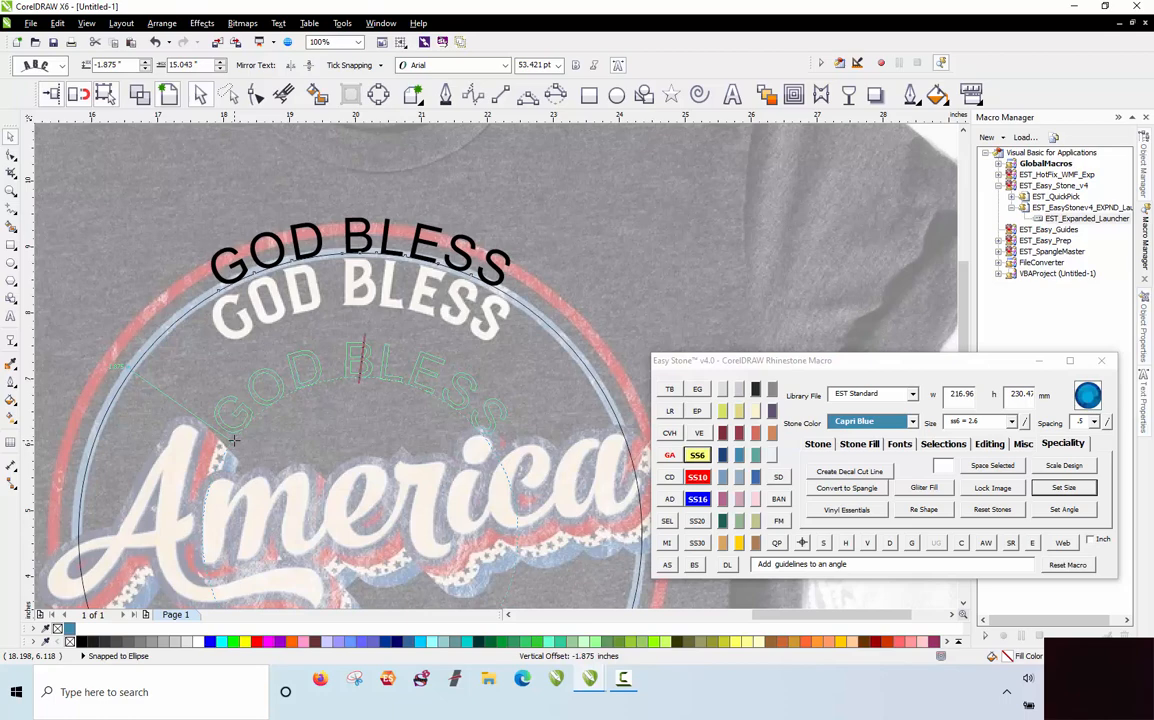
left_click_drag(233, 440, 221, 349)
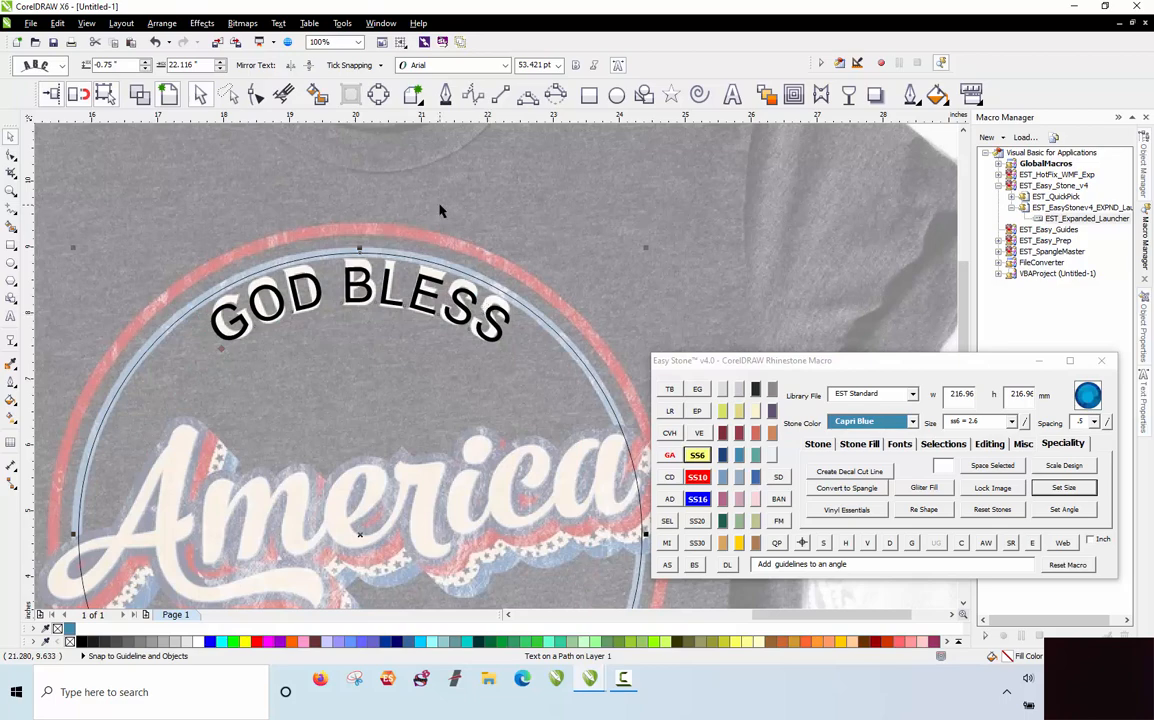
key("Escape")
scroll(330, 202, "down", 2)
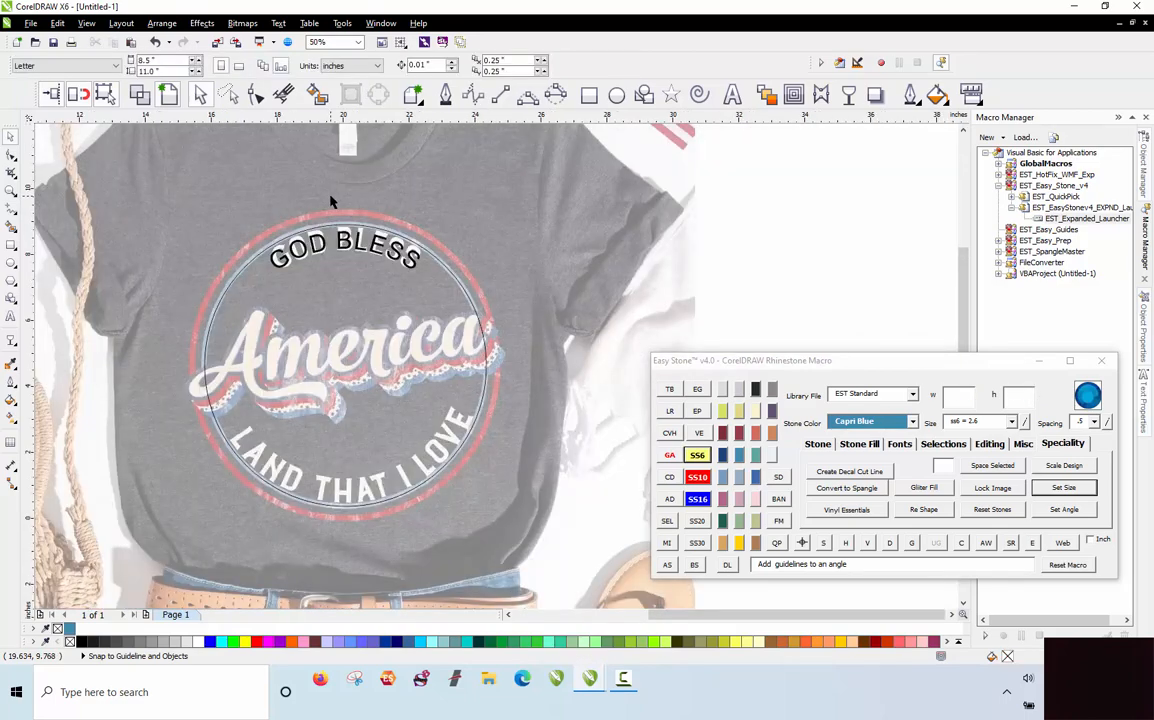
scroll(330, 202, "up", 2)
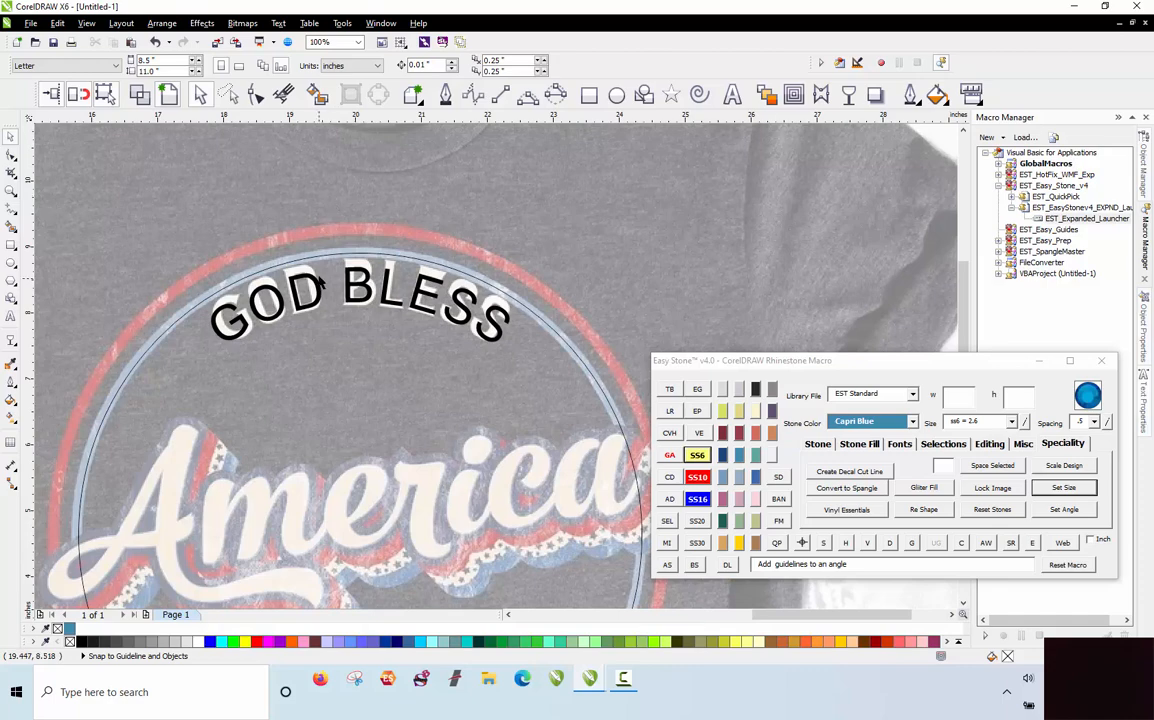
Step: Undo the curved text's repositioning and its fit to the path, and delete the straight GOD BLESS text
left_click(155, 42)
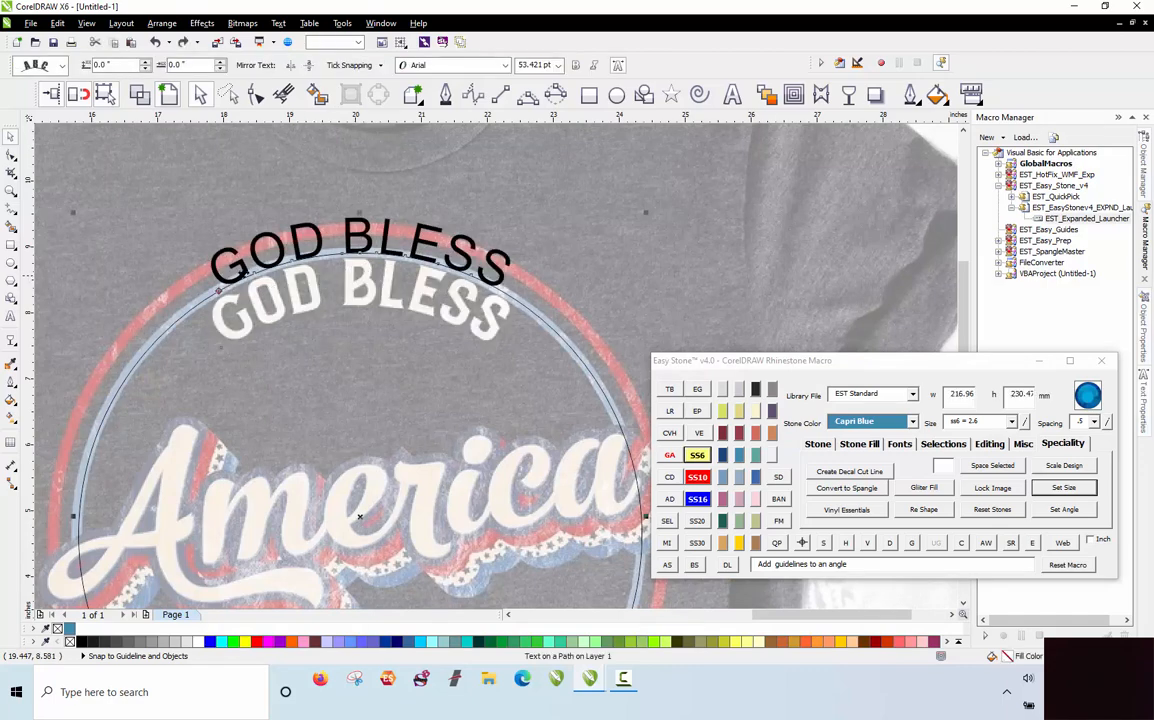
left_click(155, 42)
scroll(149, 240, "down", 2)
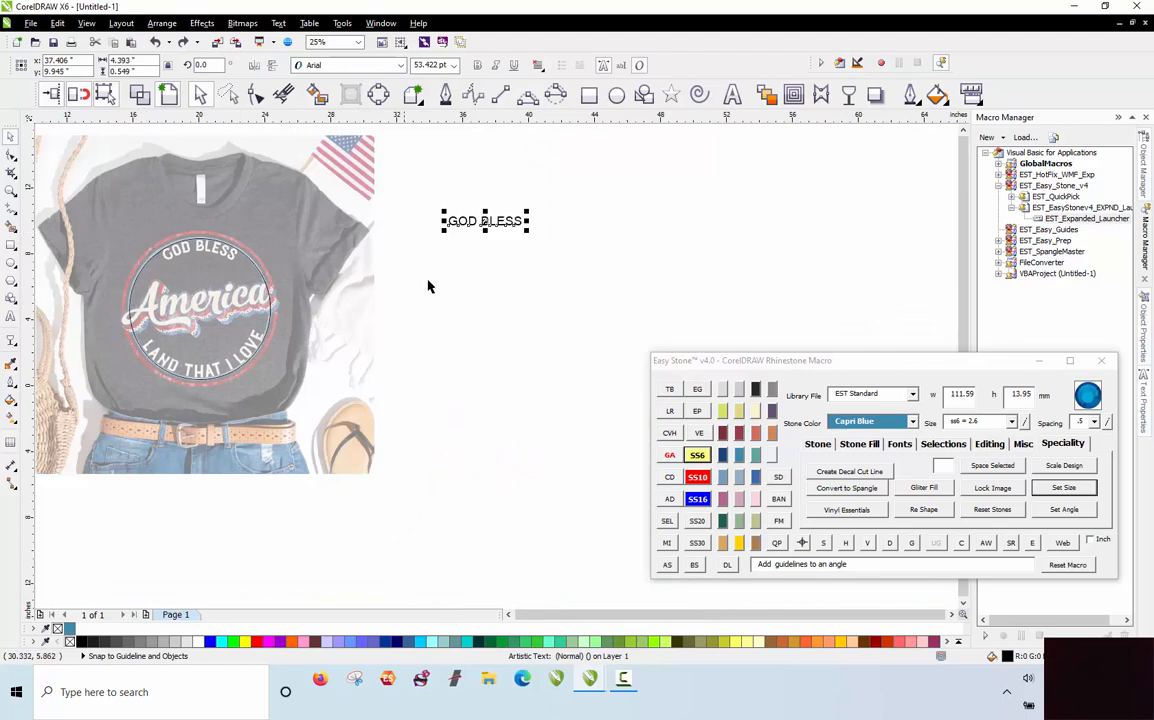
key("Delete")
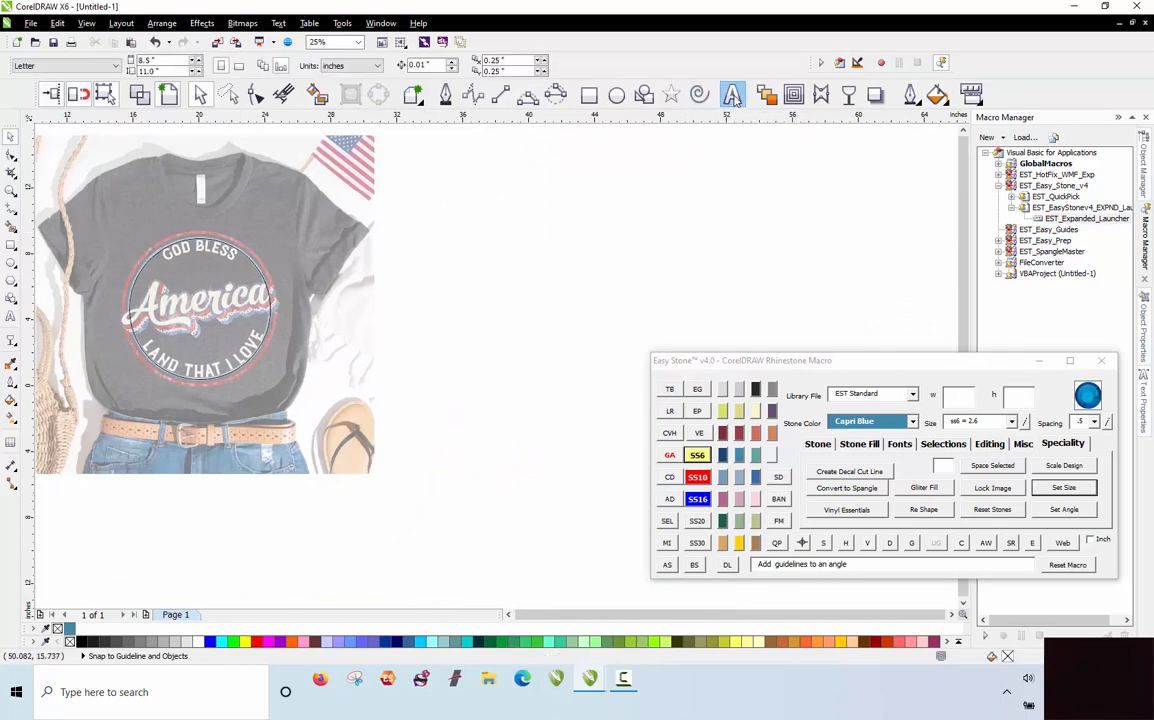
Step: Add the artistic text GOD BLESS in the blank area beside the shirt and enlarge it to about 10.52 inches wide
left_click(732, 94)
left_click(597, 225)
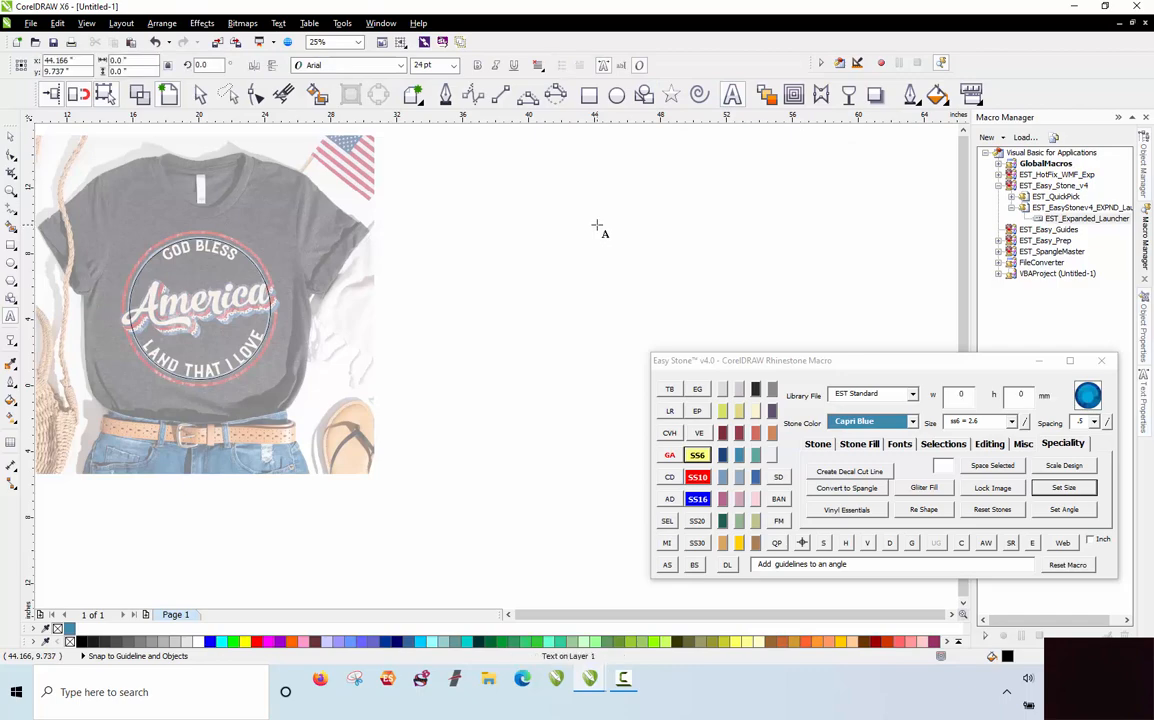
type("GOD BLES")
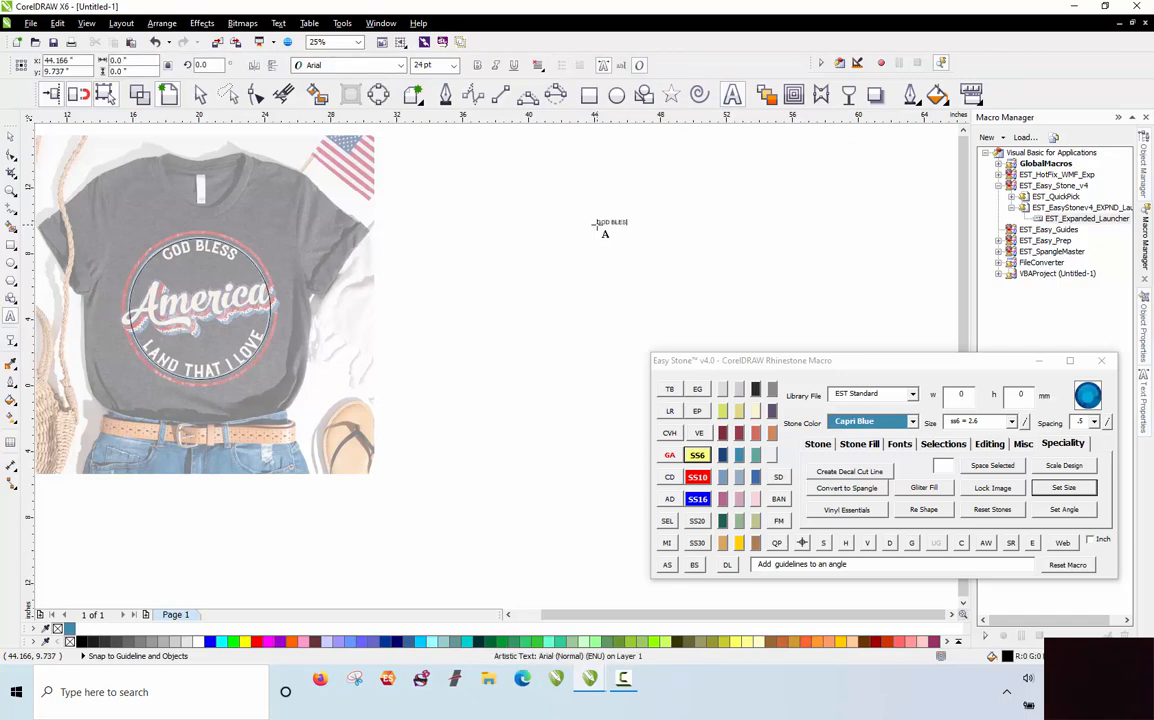
type("S")
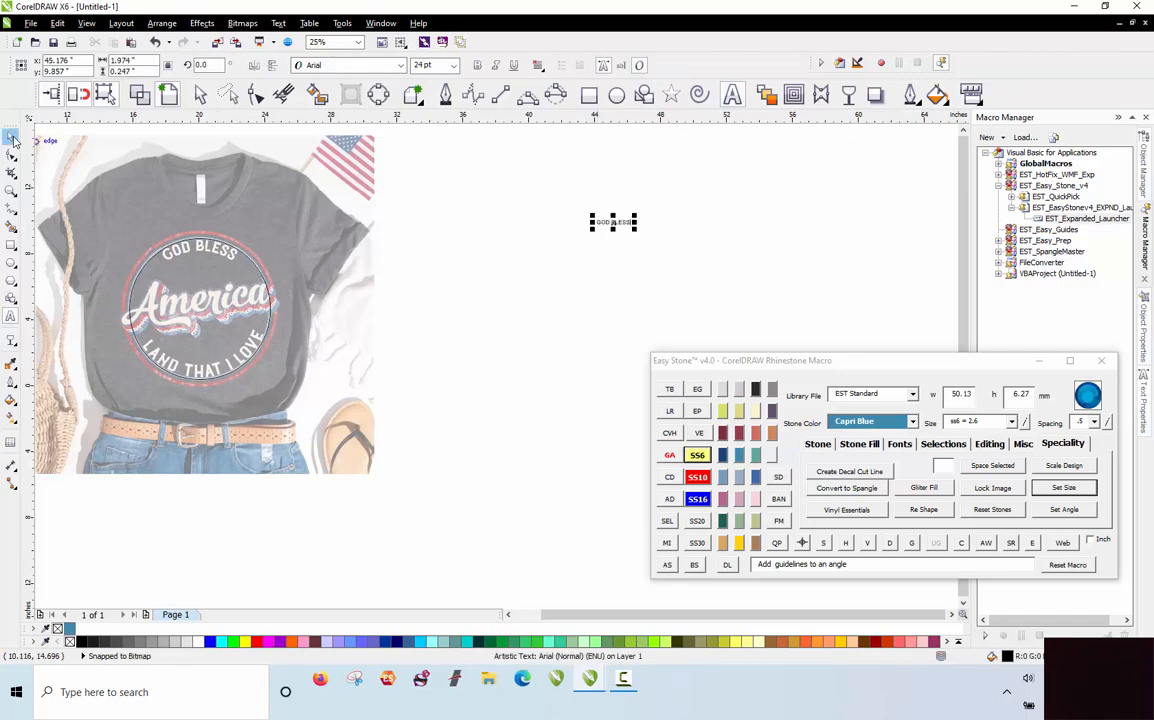
left_click(13, 140)
left_click_drag(635, 230, 786, 336)
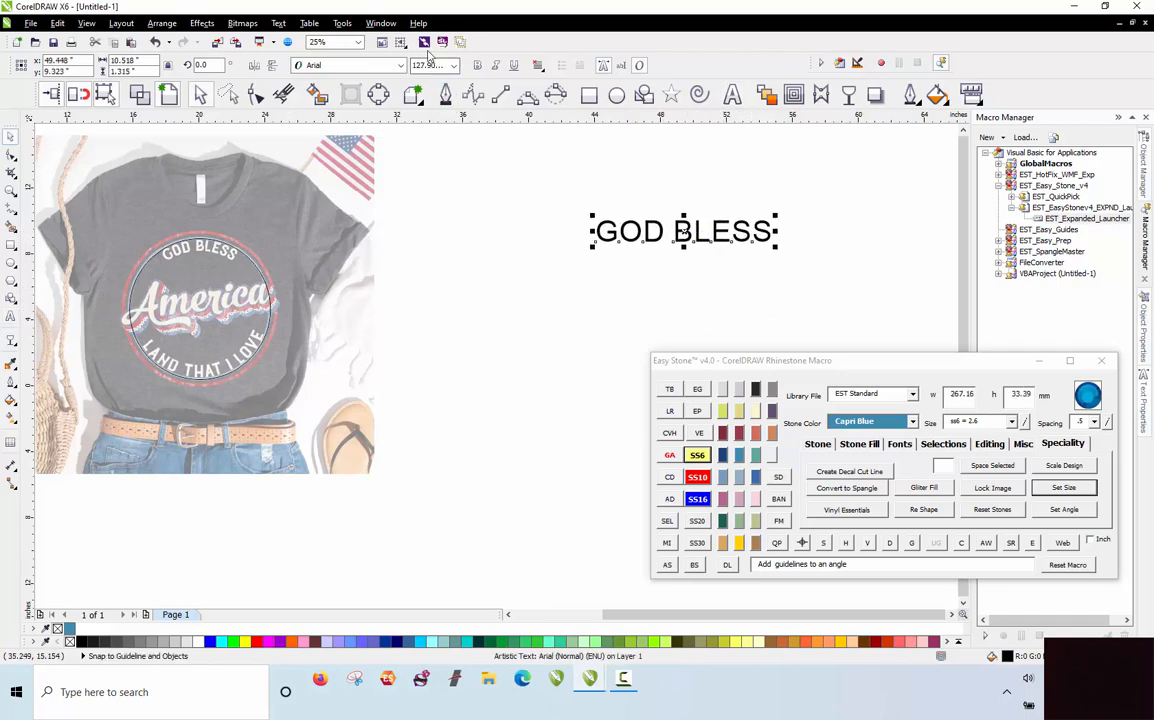
Step: Change the font of the new GOD BLESS text to EST - Gander Mini
left_click(400, 65)
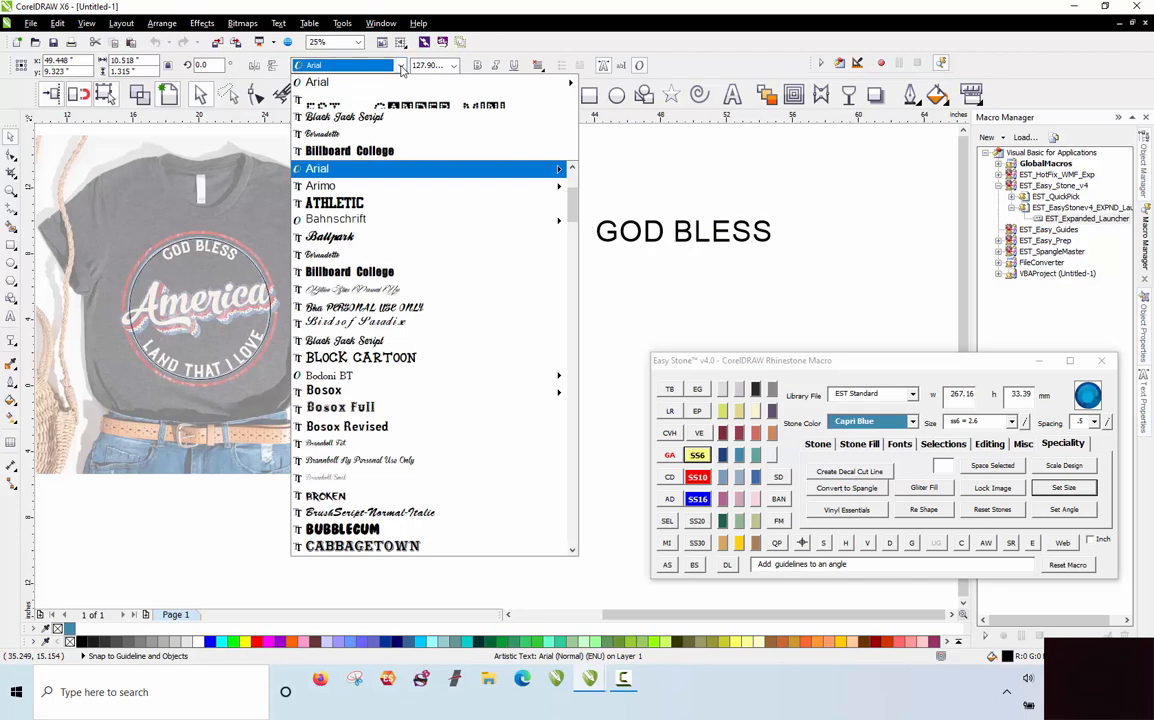
left_click(400, 108)
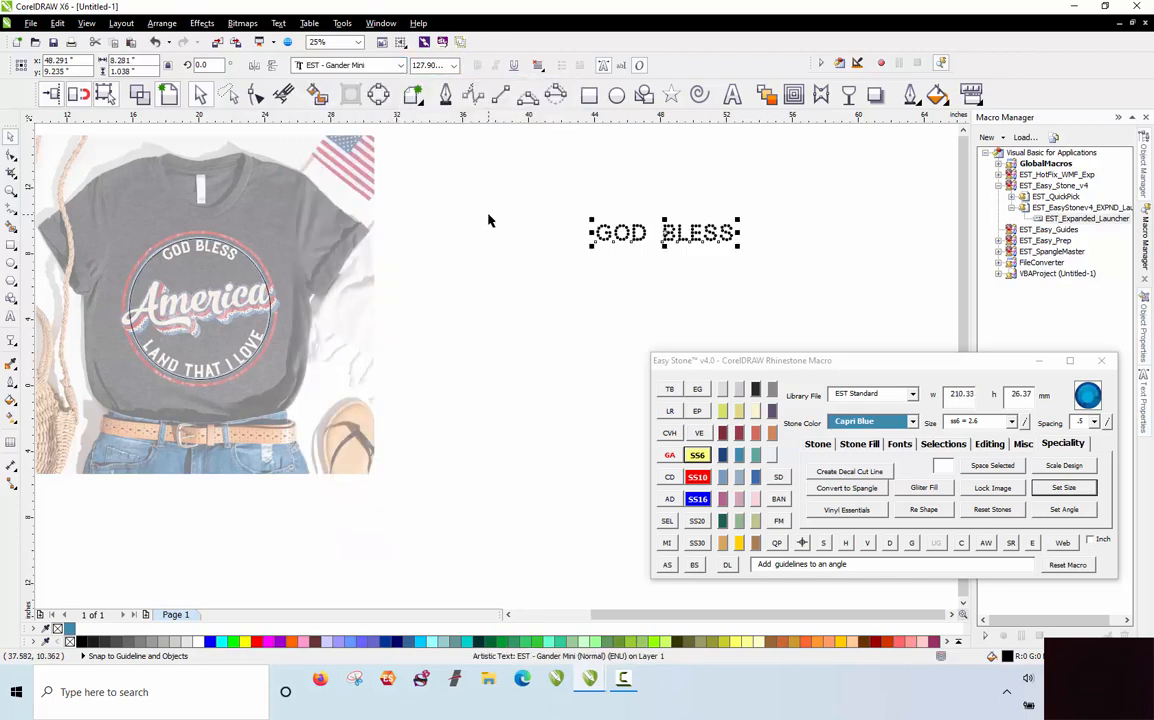
left_click(755, 247)
scroll(741, 233, "up", 2)
scroll(741, 233, "up", 1)
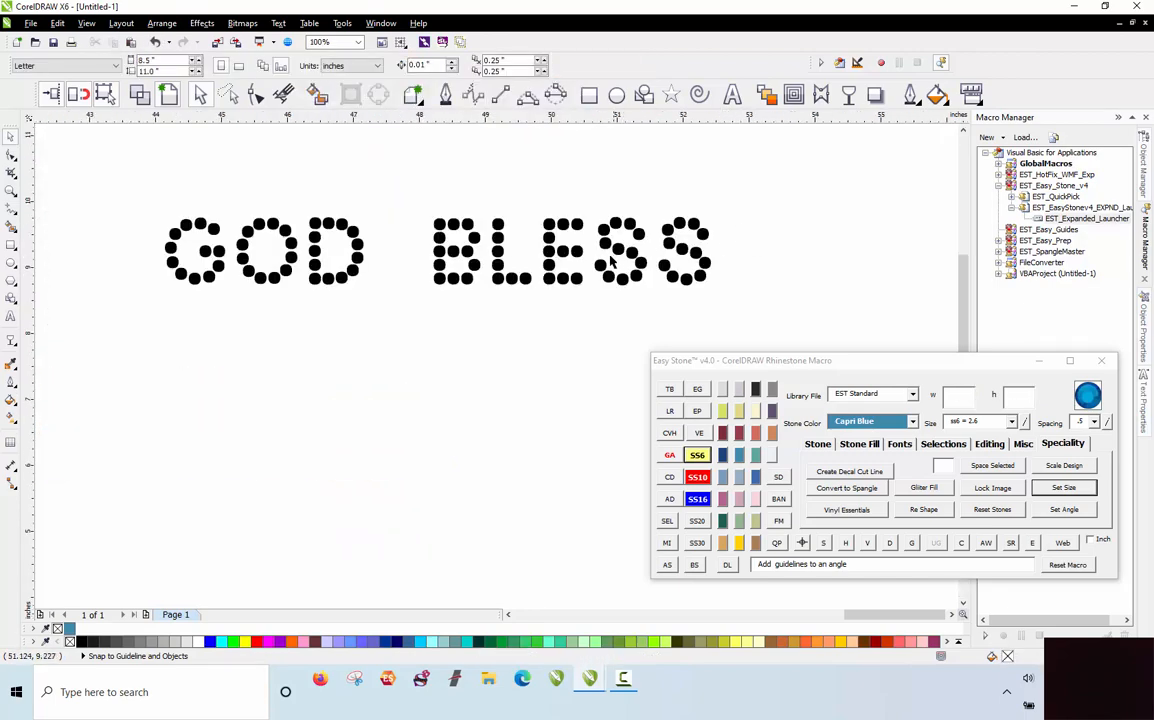
Step: Move the rhinestone-font GOD BLESS text slightly toward the shirt, centred at about X 46.66 and Y 9.04 inches
left_click(535, 262)
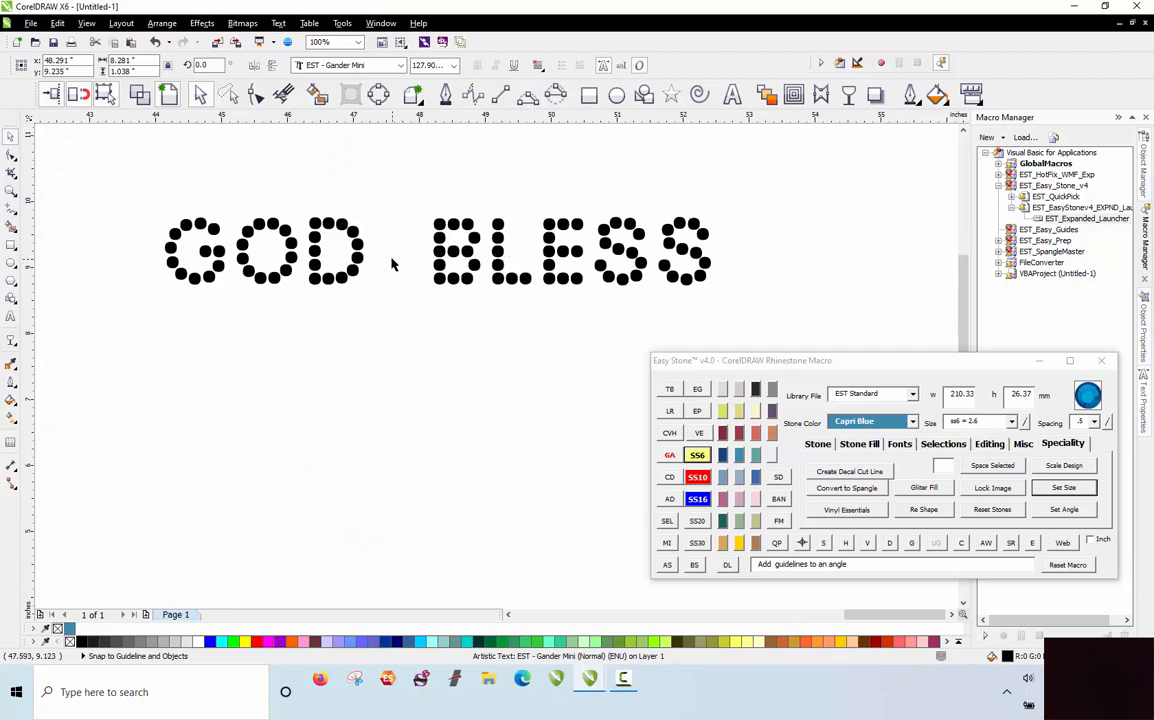
left_click(368, 256)
left_click_drag(359, 246, 251, 259)
scroll(462, 255, "down", 1)
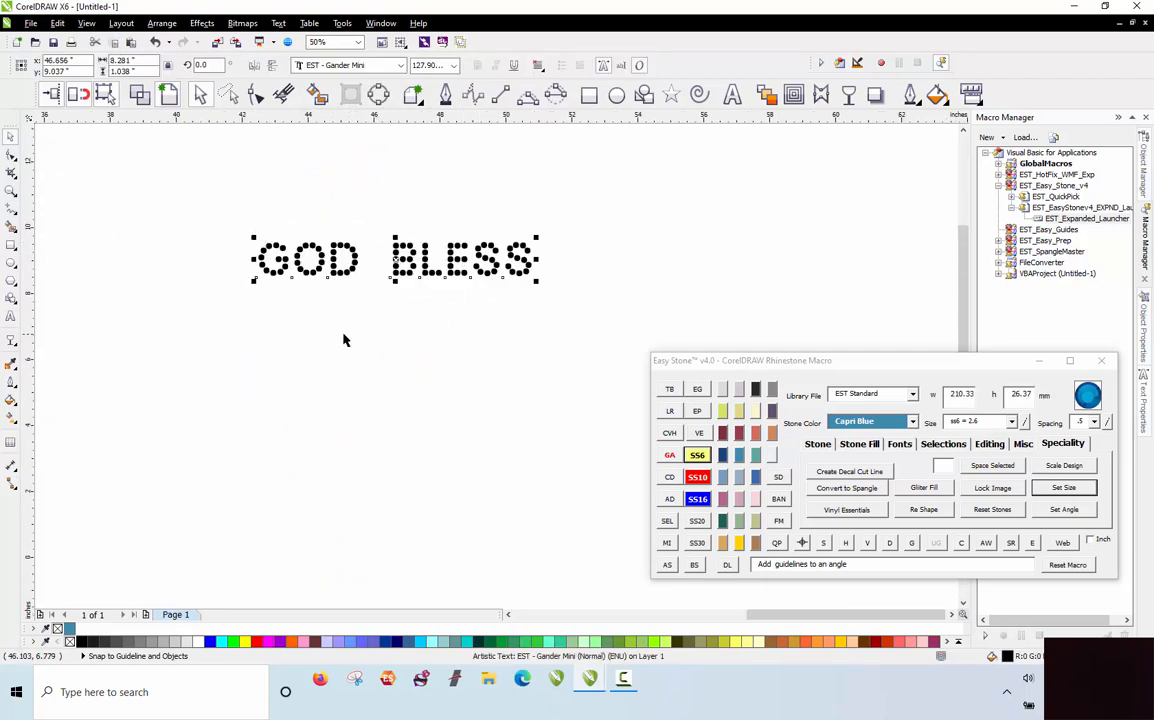
Step: Examine the shape and spacing of the dots in the letters of BLESS up close
scroll(288, 260, "up", 1)
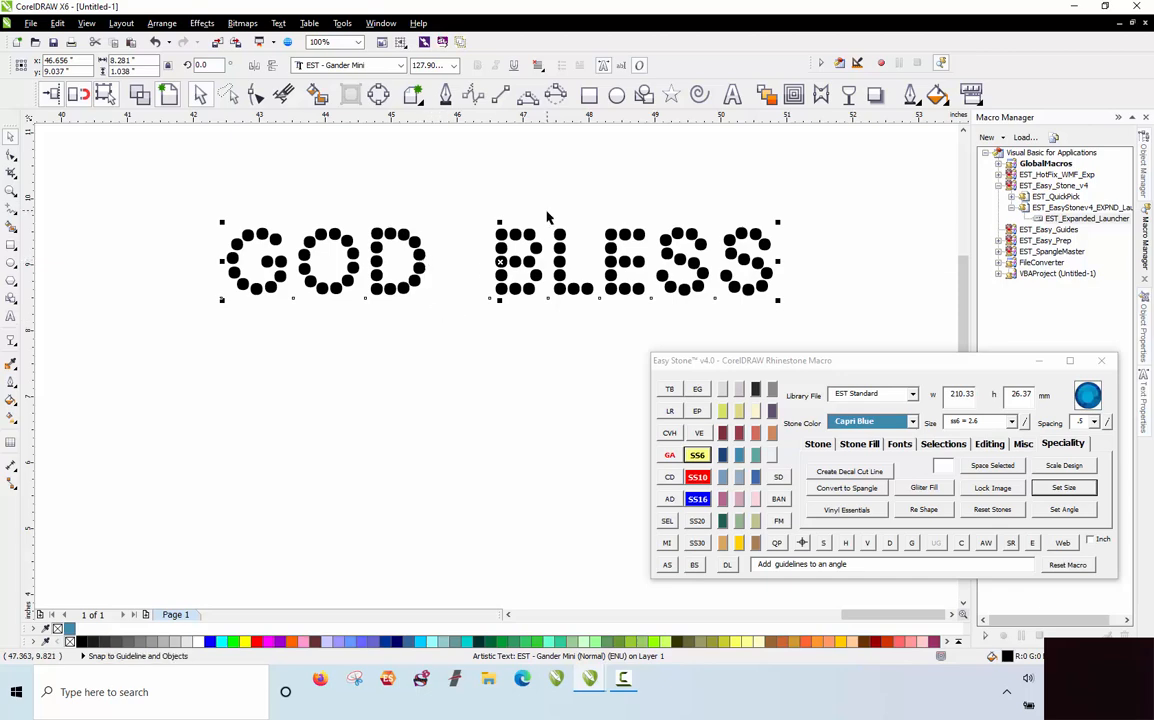
scroll(547, 219, "up", 2)
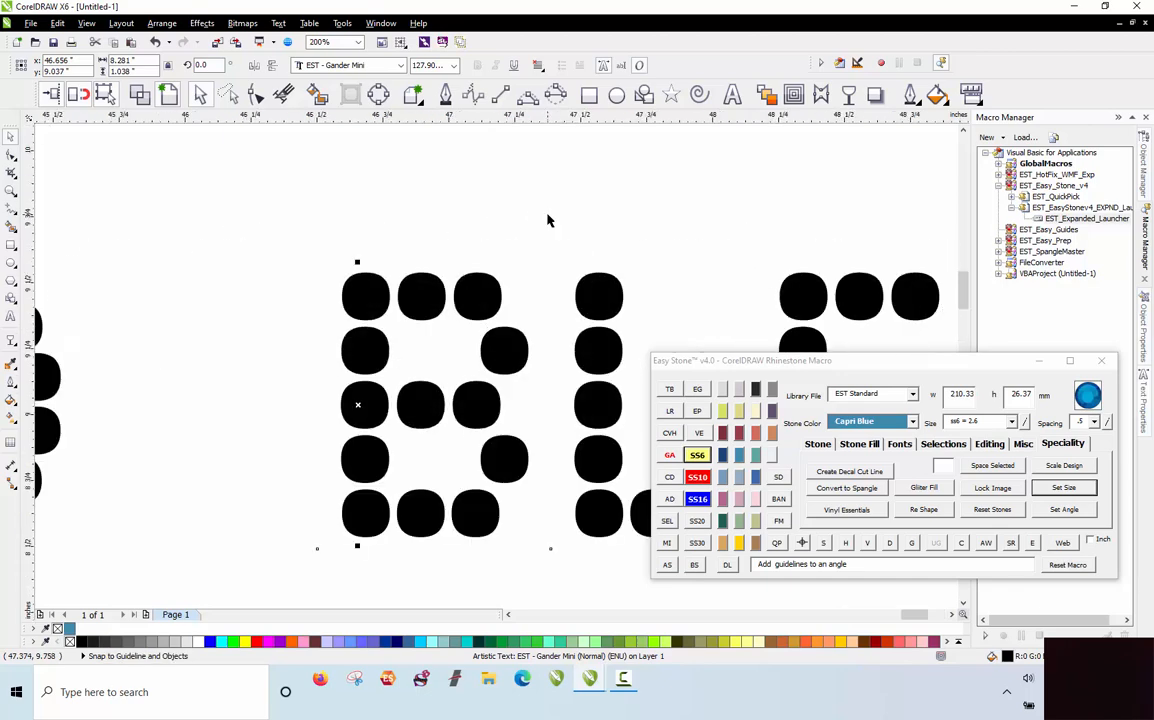
scroll(518, 257, "up", 1)
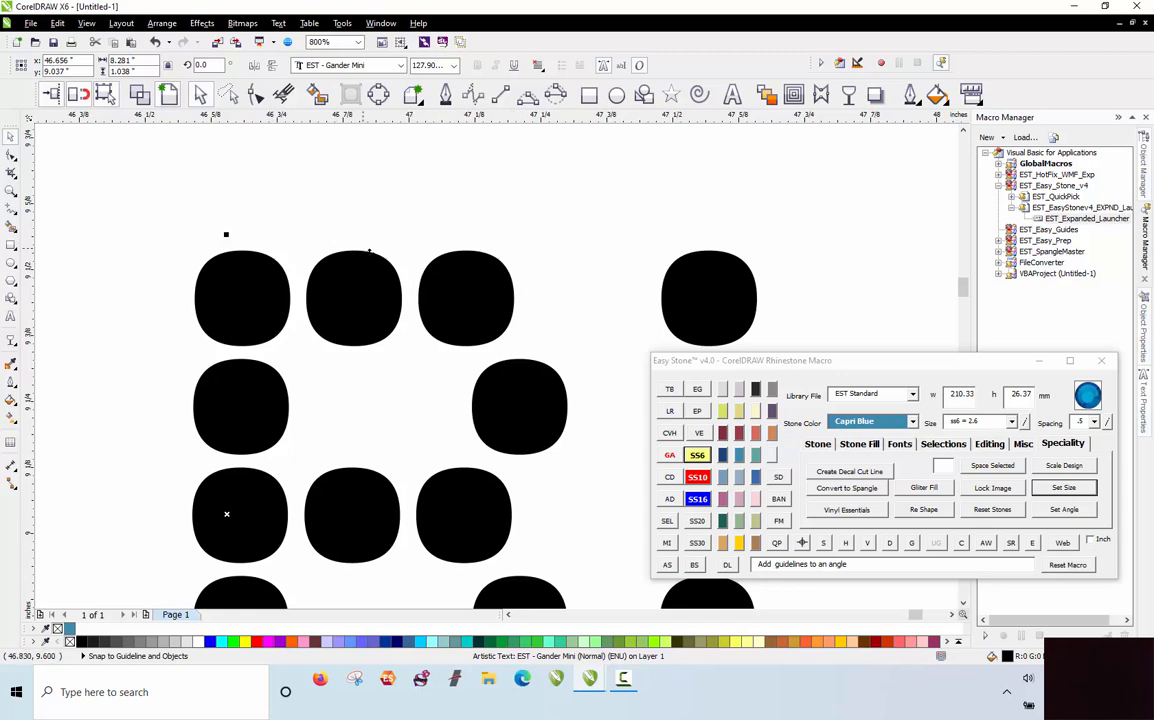
scroll(323, 349, "down", 2)
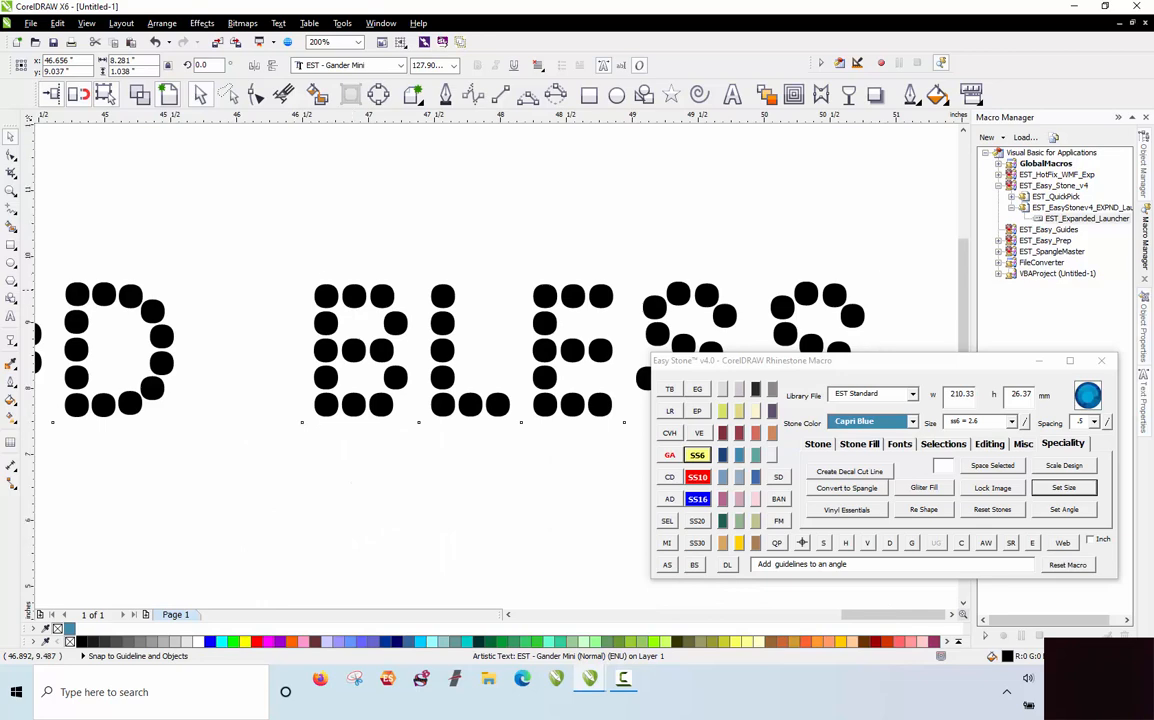
scroll(386, 367, "down", 1)
scroll(399, 353, "down", 1)
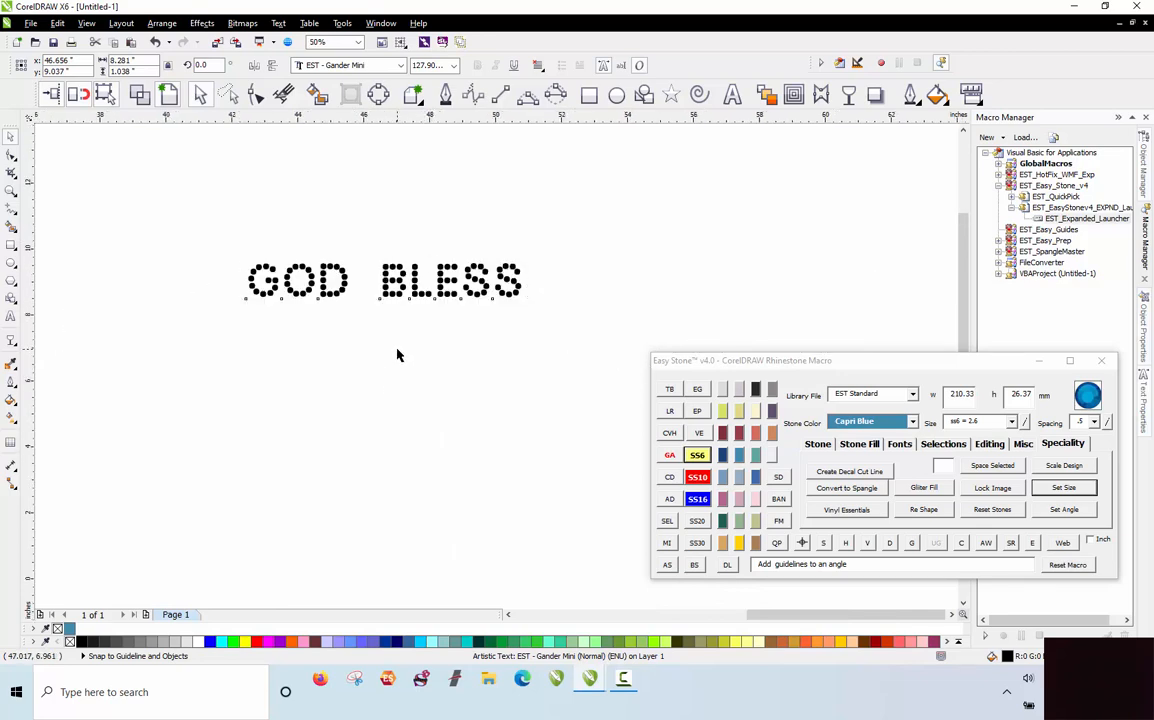
left_click(399, 355)
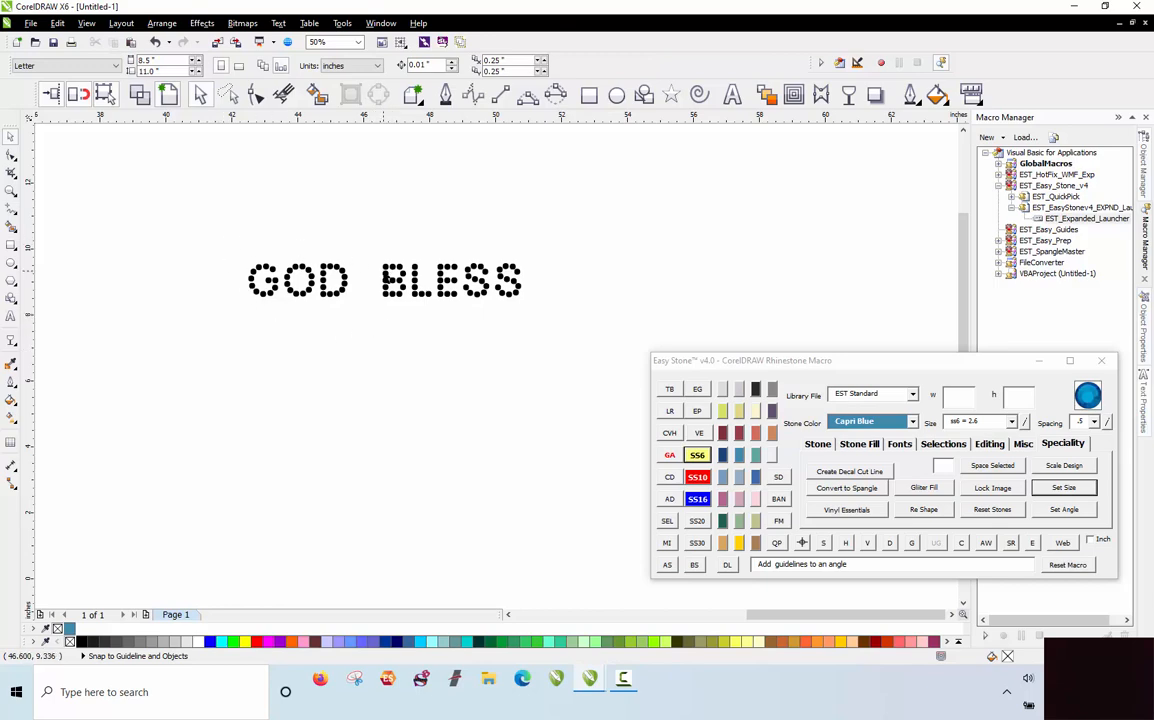
Step: Break apart the GOD BLESS rhinestone text into individual dots with the Easy Stone font function
left_click(386, 278)
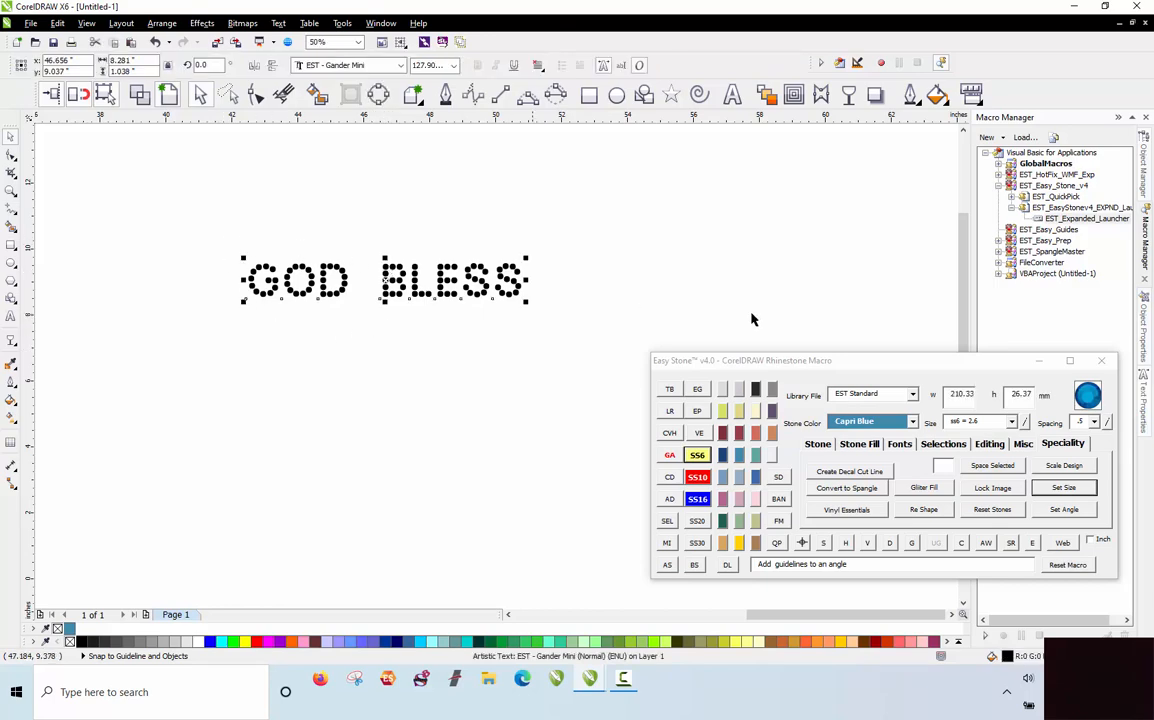
left_click(900, 444)
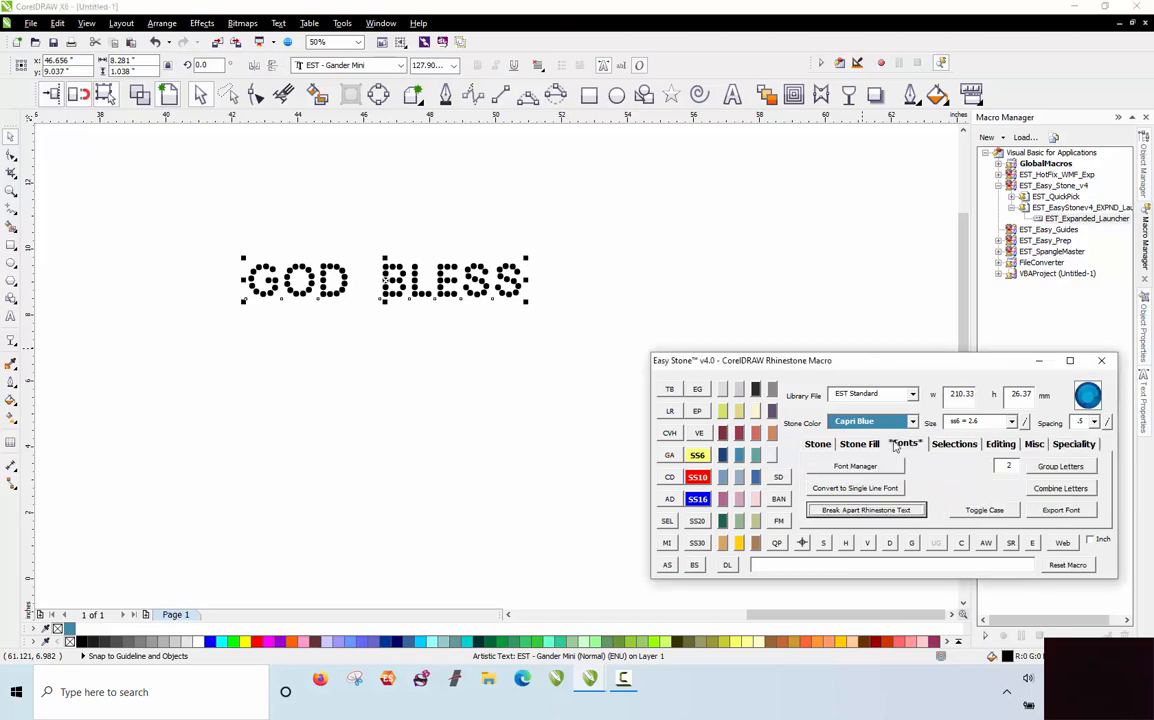
left_click(866, 511)
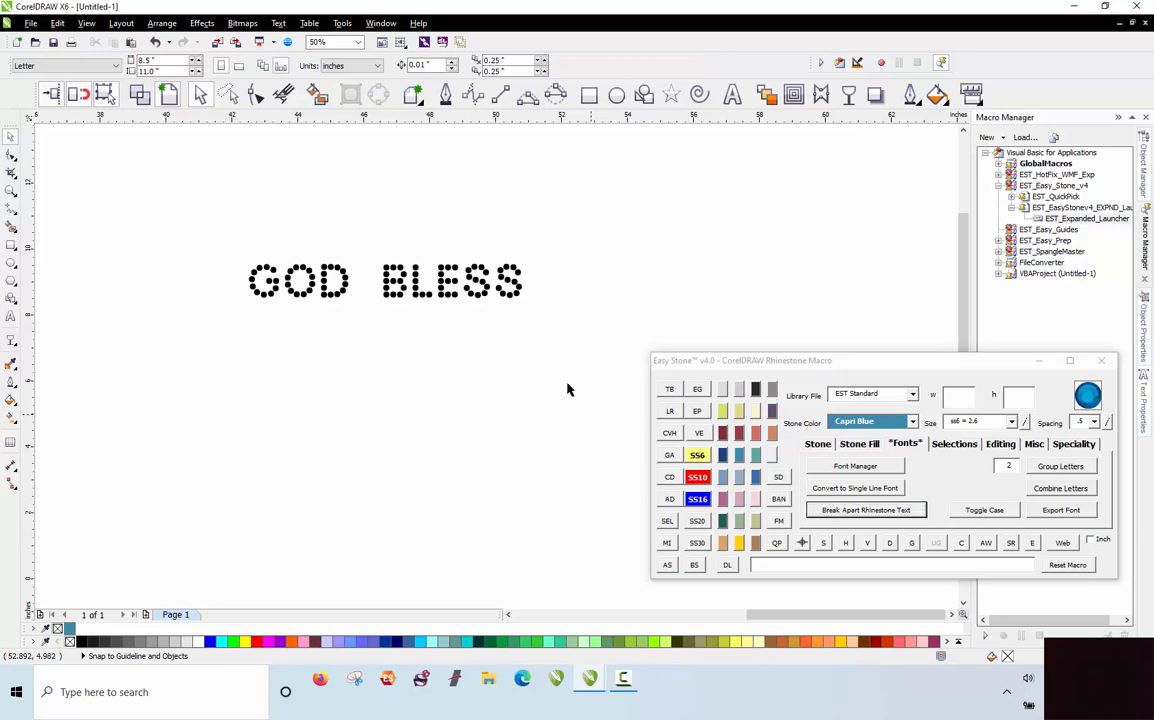
Step: Pull two single dots out of the final S as a test and undo both moves
scroll(528, 283, "up", 2)
left_click_drag(471, 238, 482, 160)
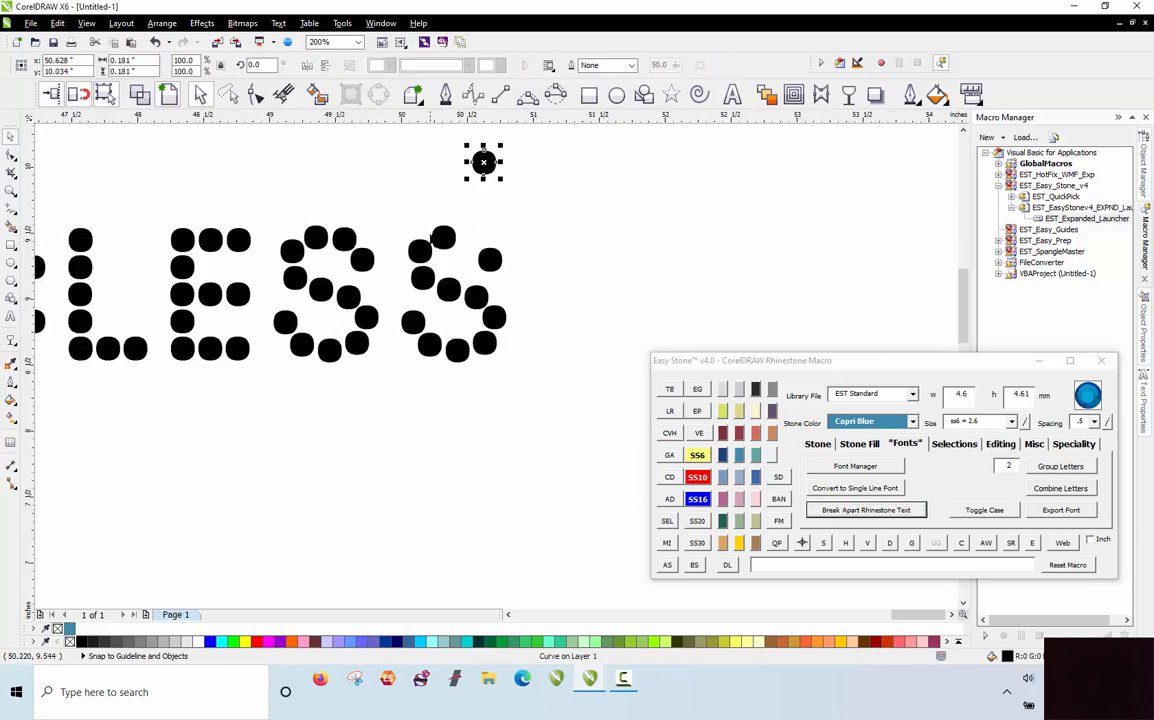
left_click_drag(381, 205, 378, 198)
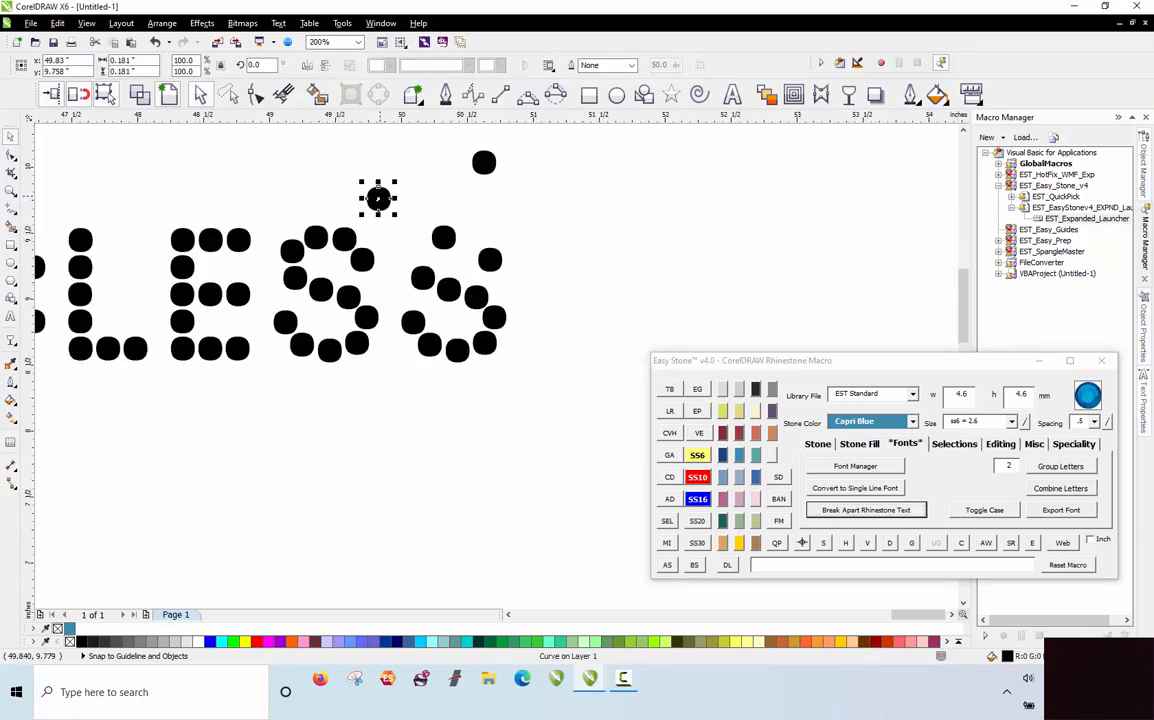
key("ctrl+z")
key("ctrl+z")
scroll(542, 275, "down", 1)
left_click(561, 286)
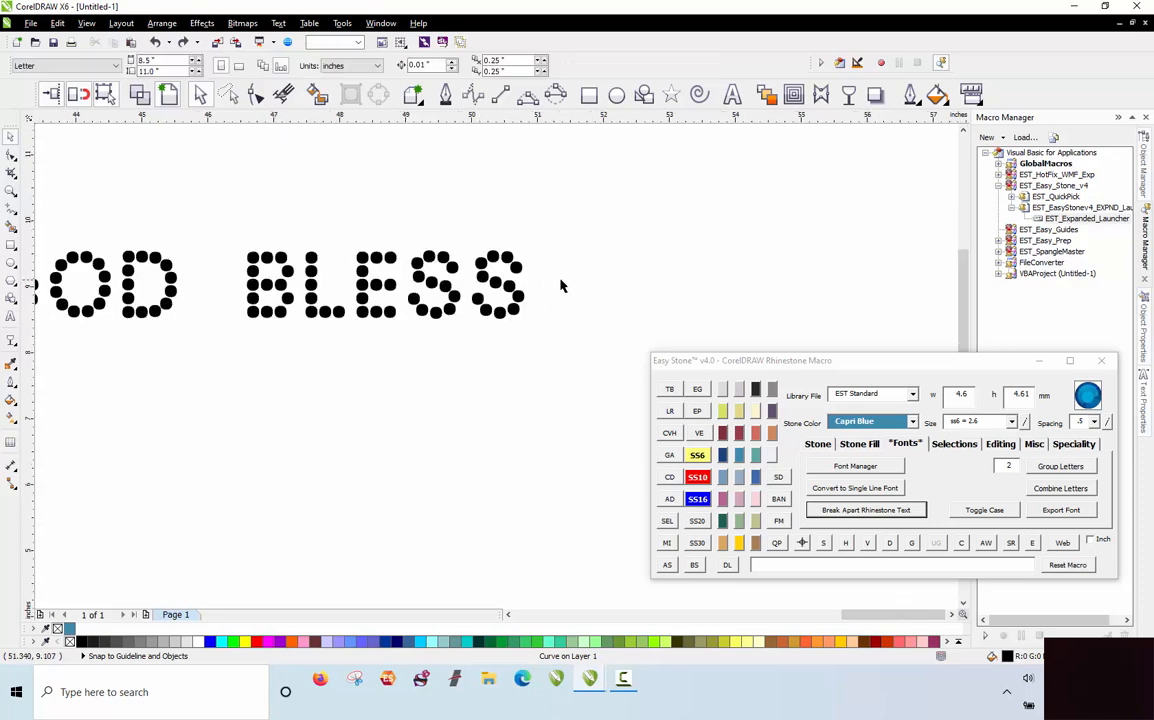
Step: Mark a single dot at the upper end of the final S as the reference stone for scaling the design
scroll(561, 286, "down", 1)
scroll(475, 267, "up", 1)
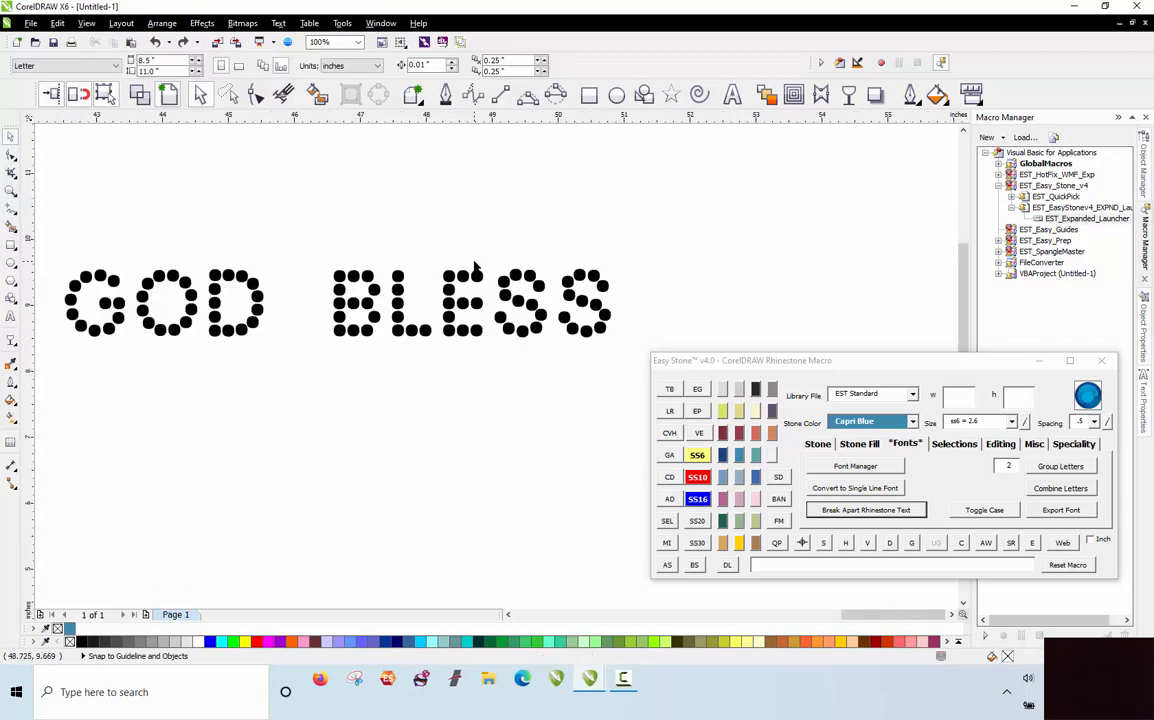
left_click(593, 276)
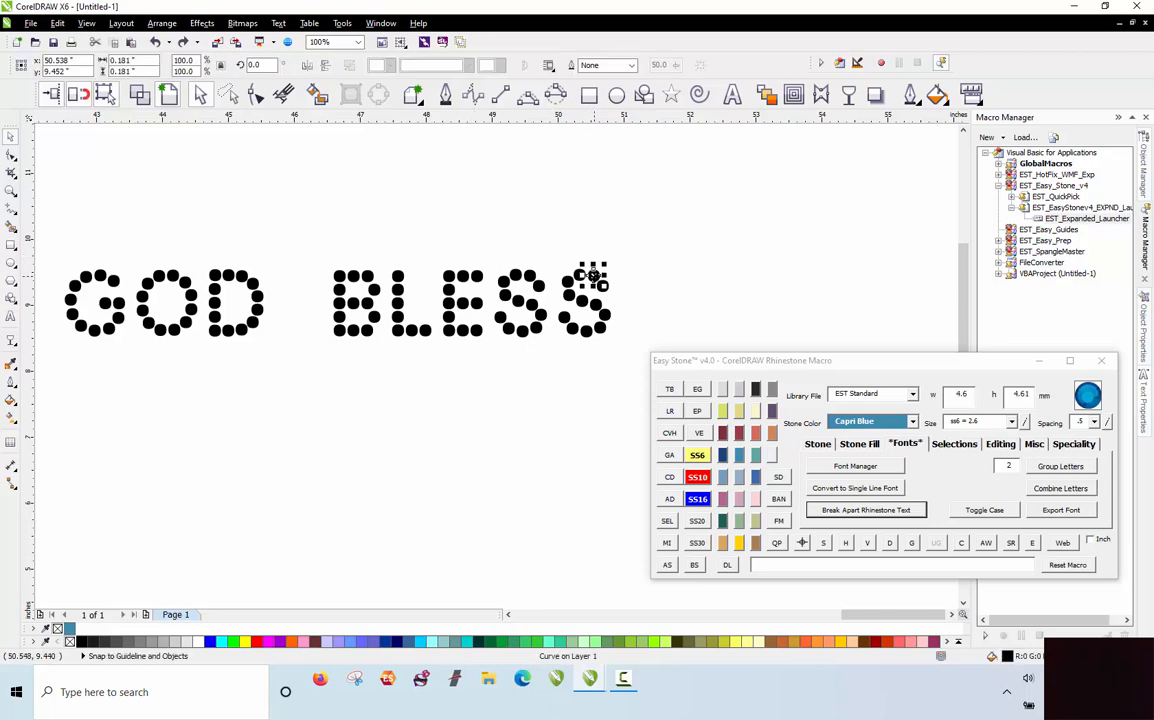
right_click(779, 479)
left_click(716, 298)
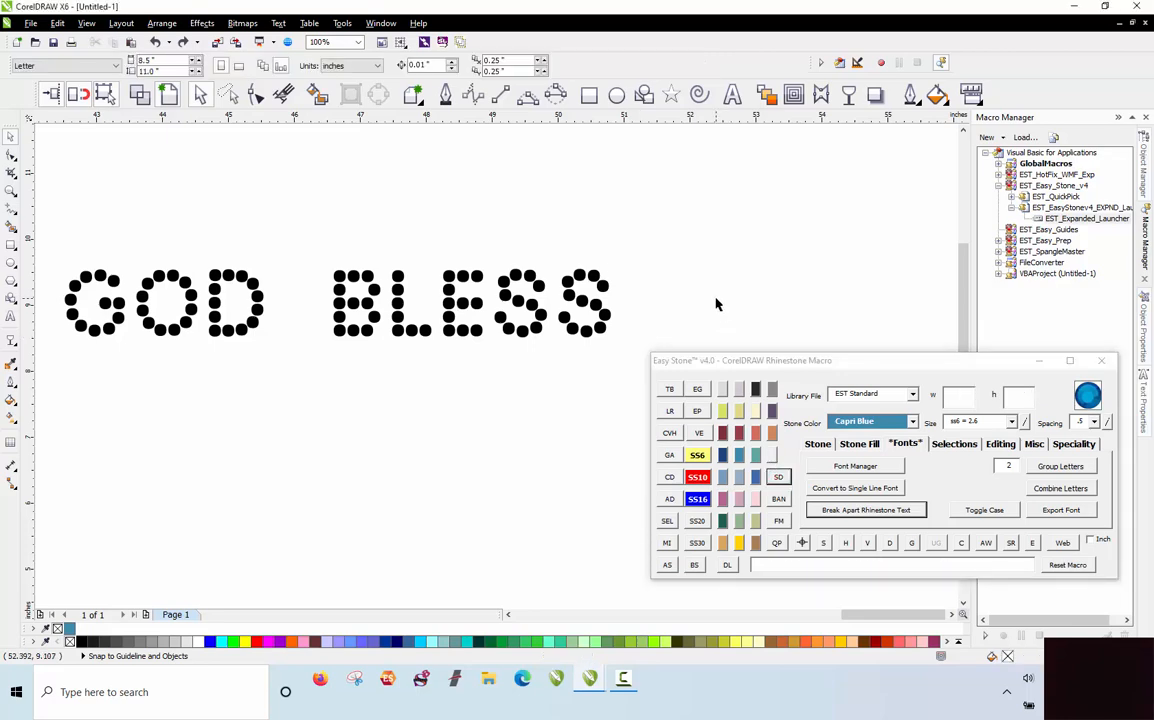
Step: Set the stone size to ss10 = 3.4 and scale all the GOD BLESS dots to it with Scale Design
scroll(674, 280, "down", 1)
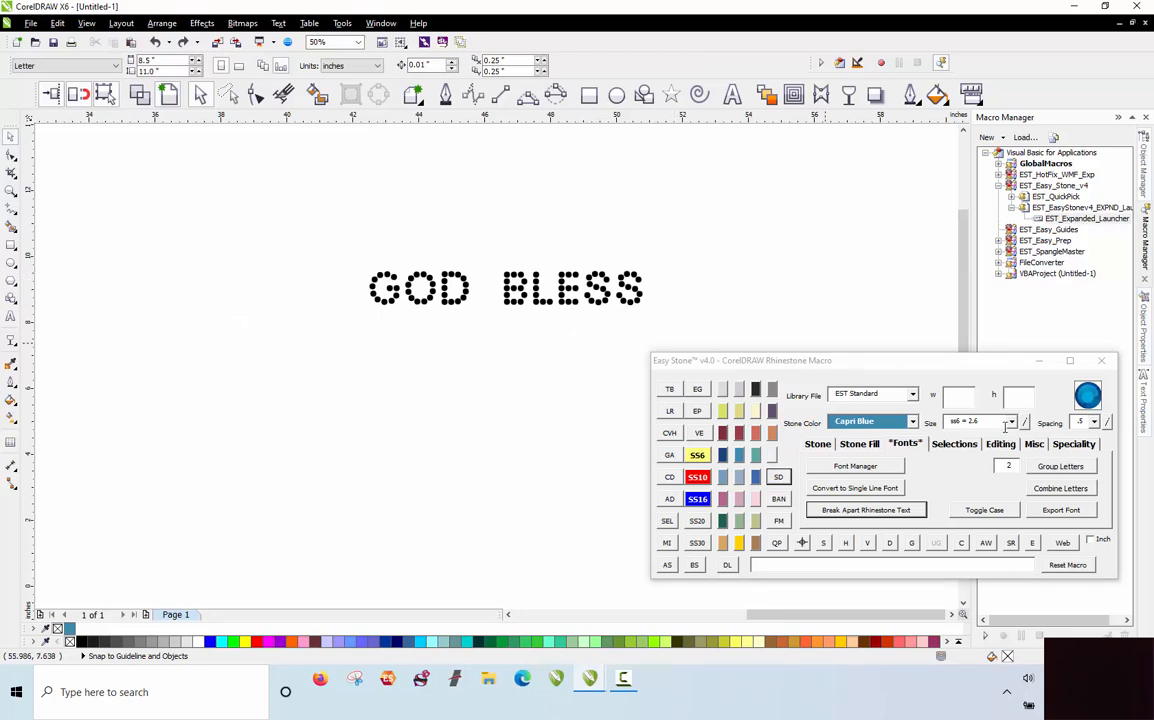
left_click(697, 479)
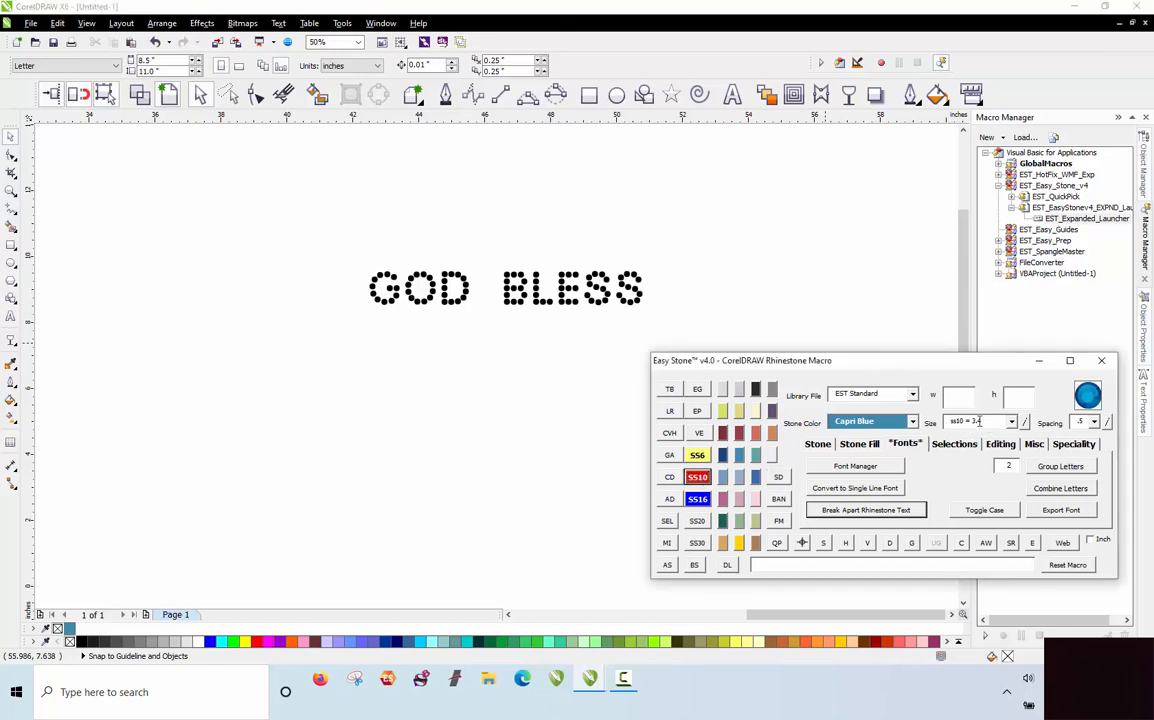
left_click_drag(750, 250, 327, 365)
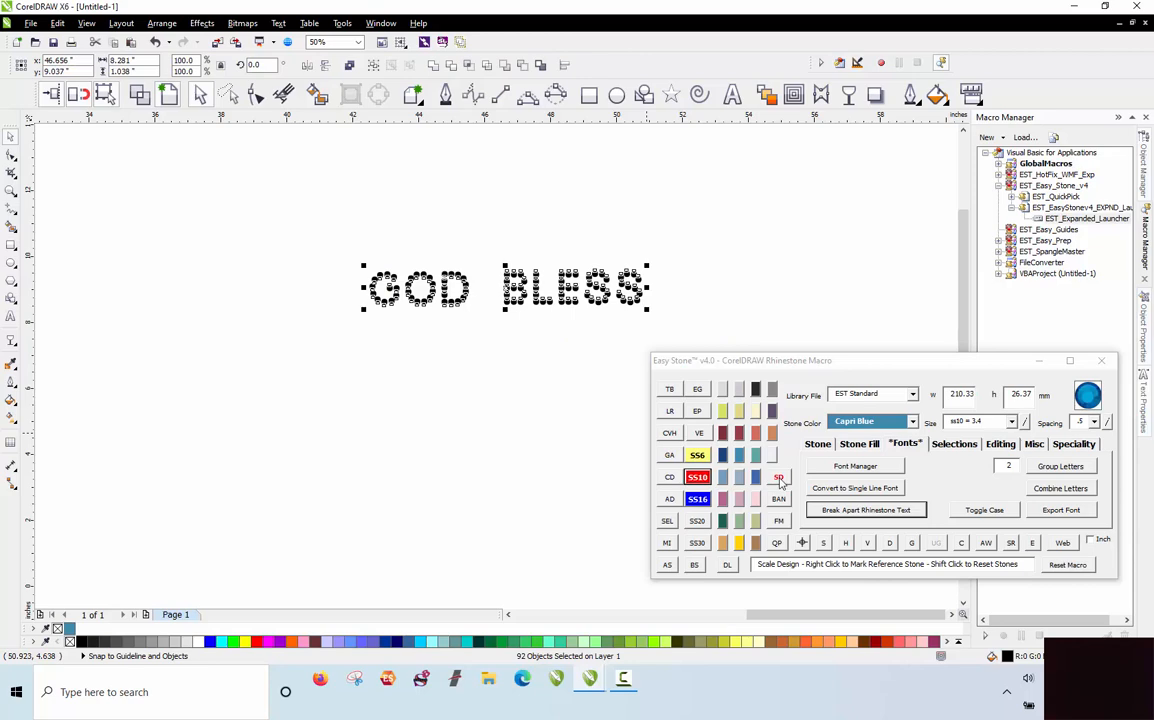
left_click(779, 477)
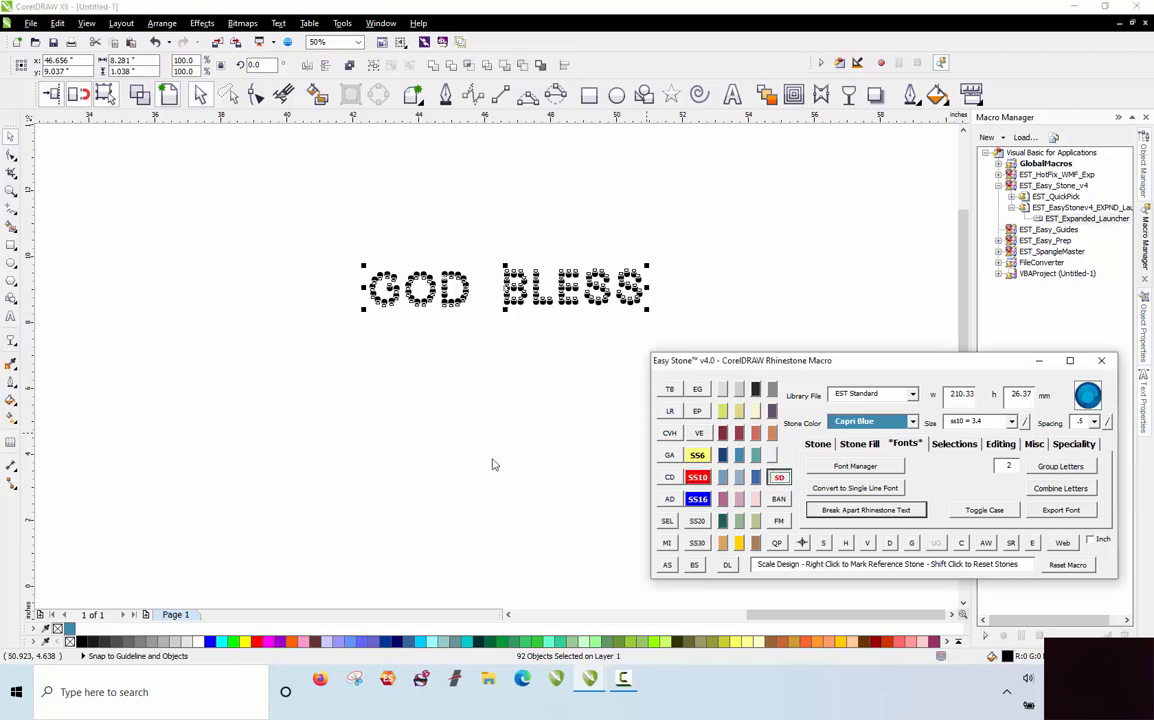
Step: Check the size of the uppermost dot of the L and examine the shape of the dots in BLESS up close
scroll(490, 285, "up", 2)
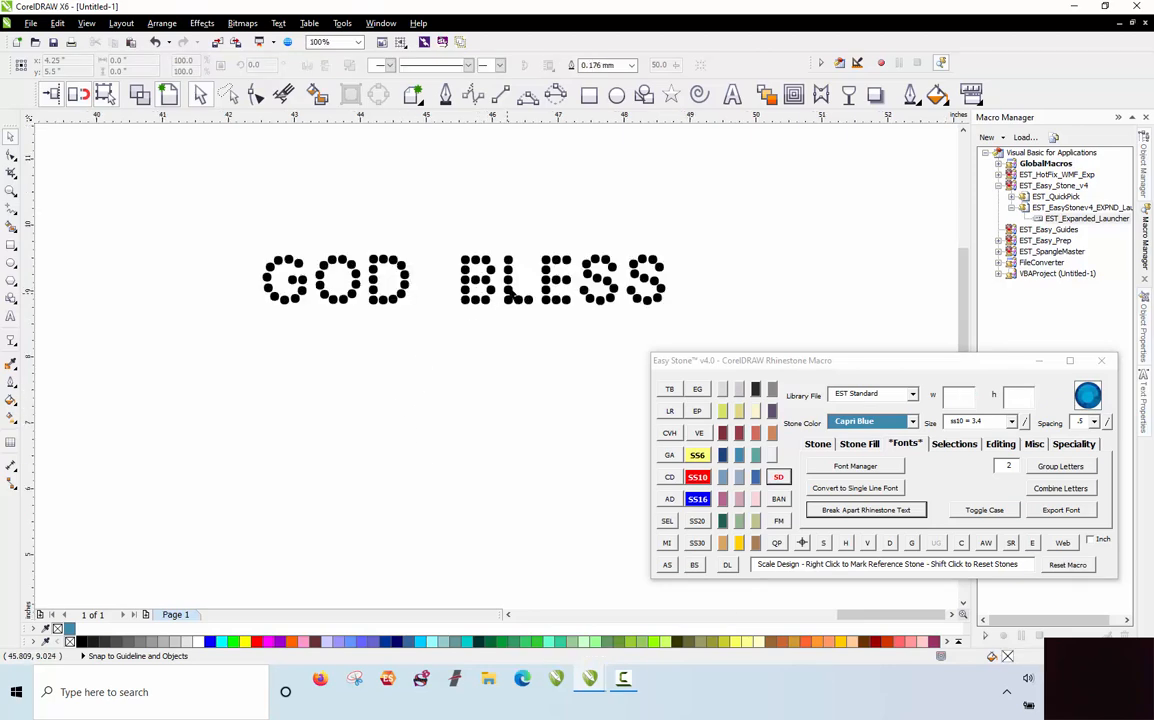
left_click(506, 230)
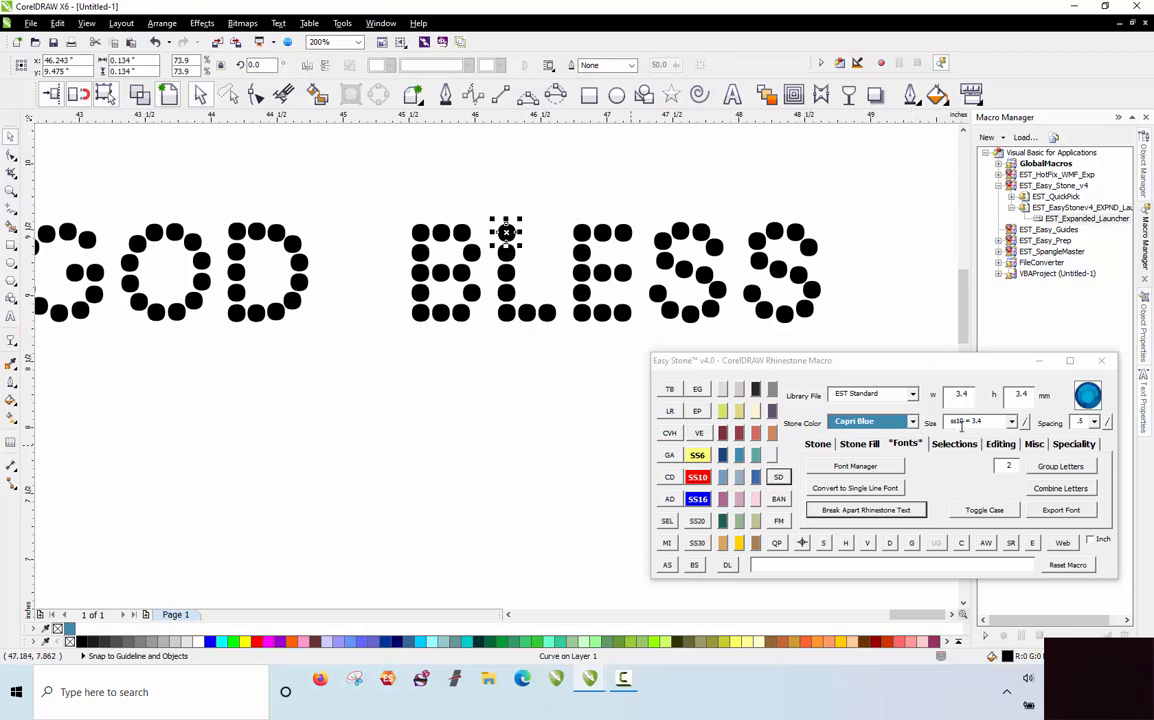
left_click(490, 450)
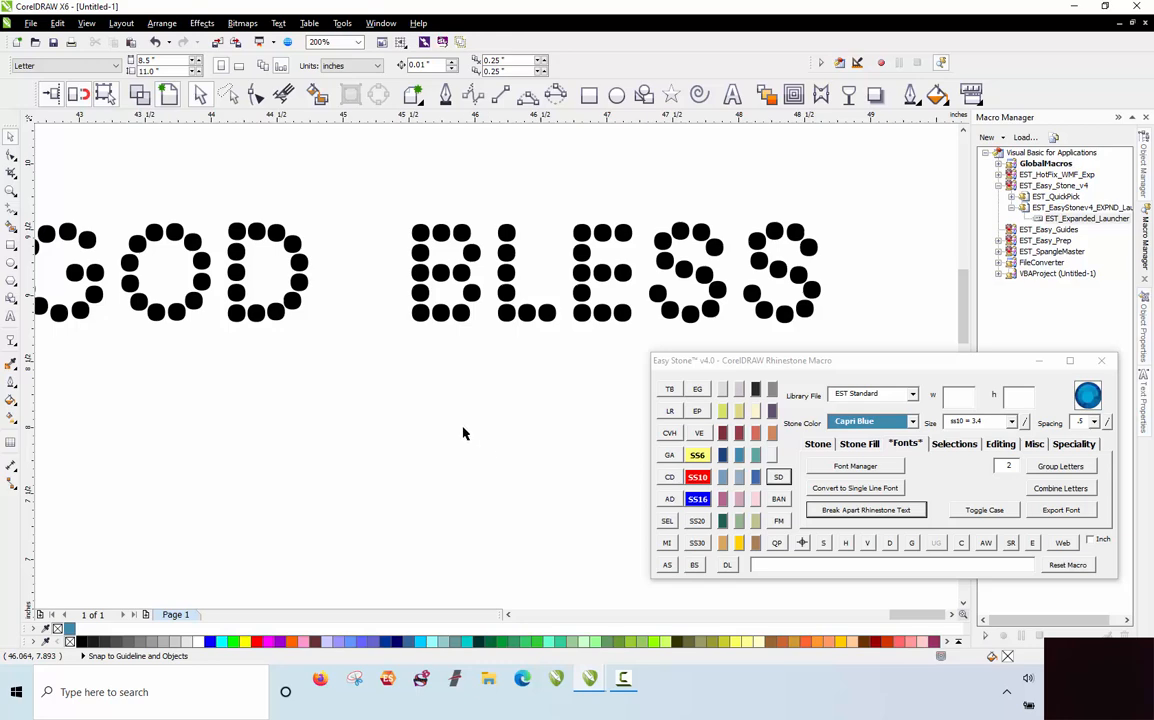
scroll(541, 231, "up", 2)
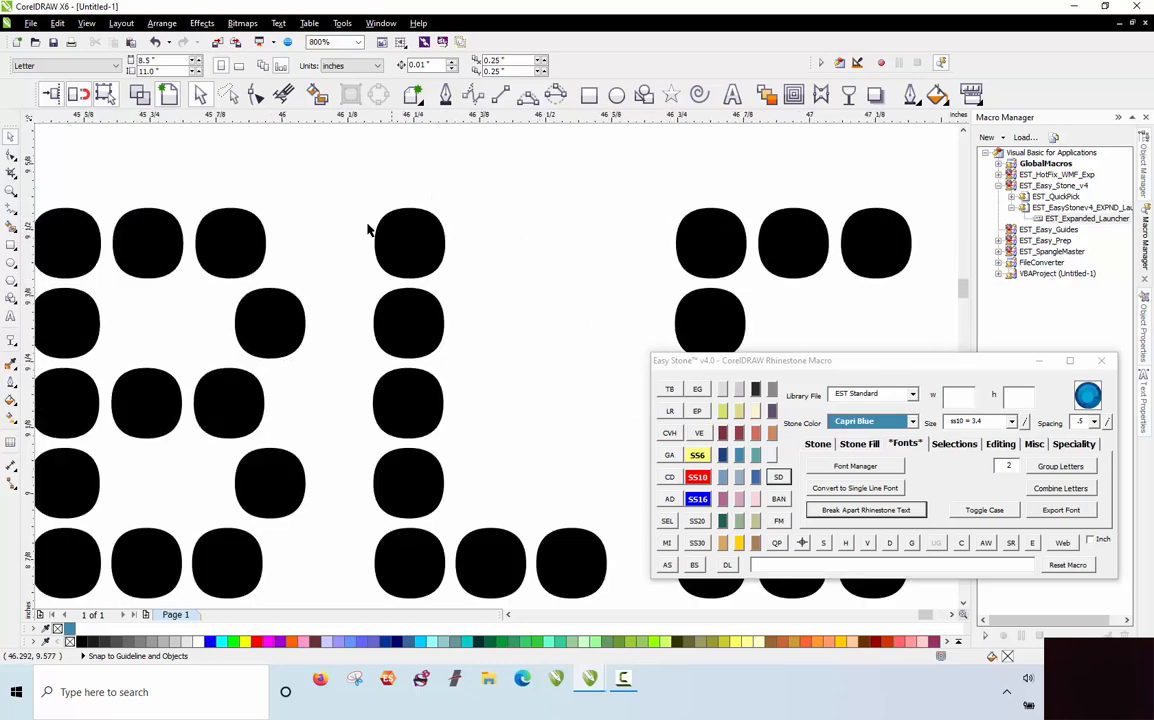
scroll(412, 248, "down", 1)
scroll(428, 305, "down", 2)
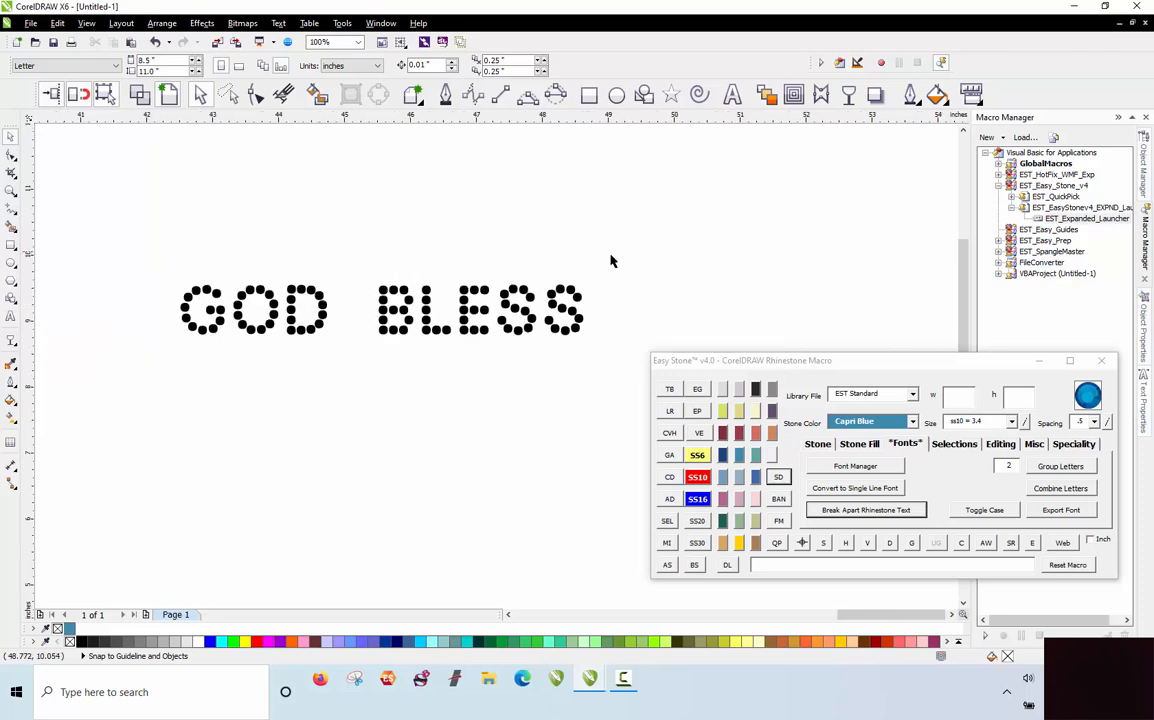
Step: Convert all the black GOD BLESS dots to Jet Hematite stones with the EST Standard library's color definition
left_click_drag(612, 256, 147, 378)
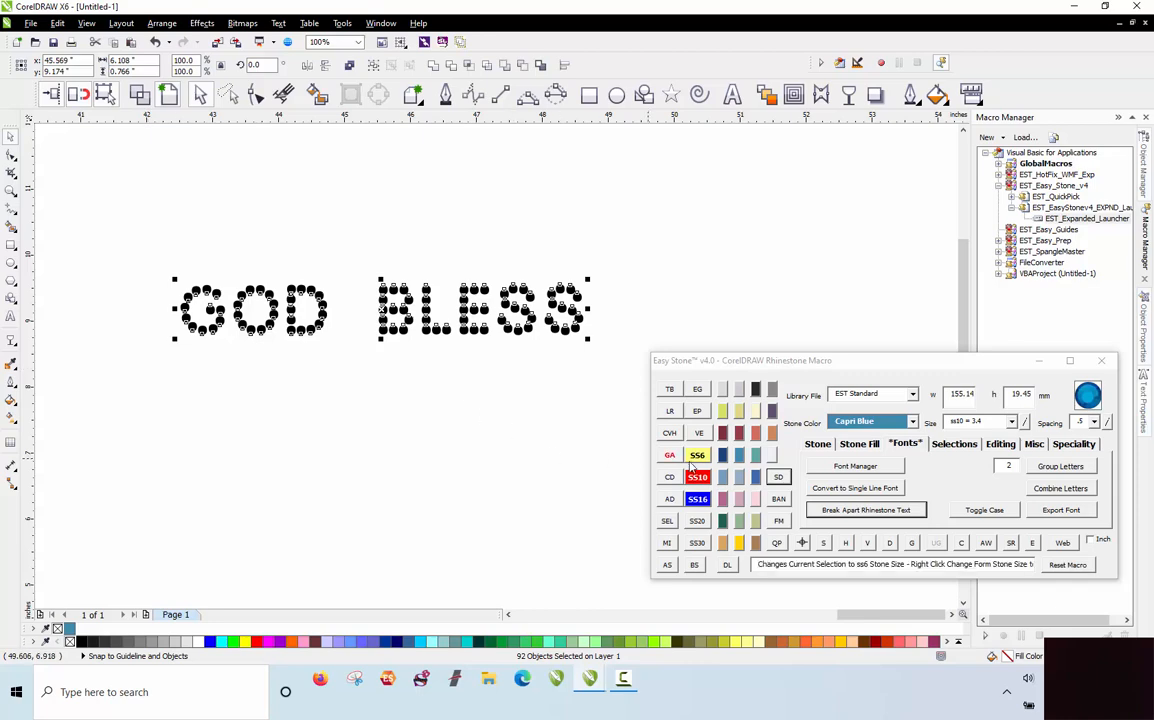
left_click(669, 481)
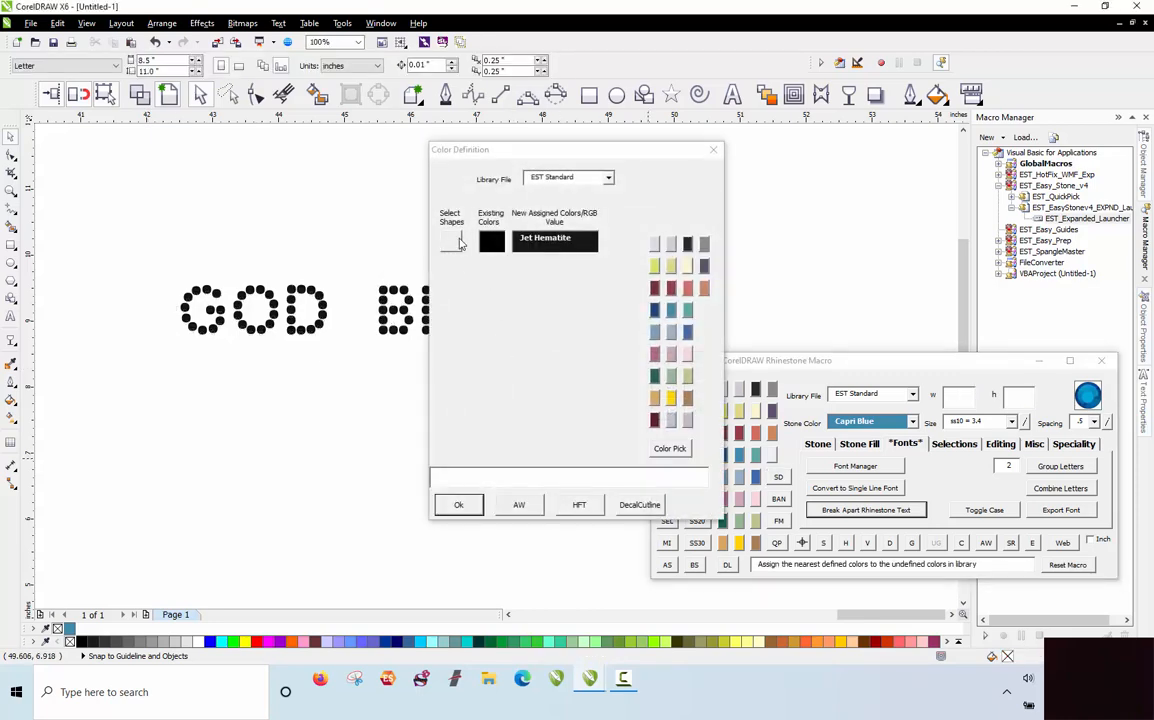
left_click(458, 504)
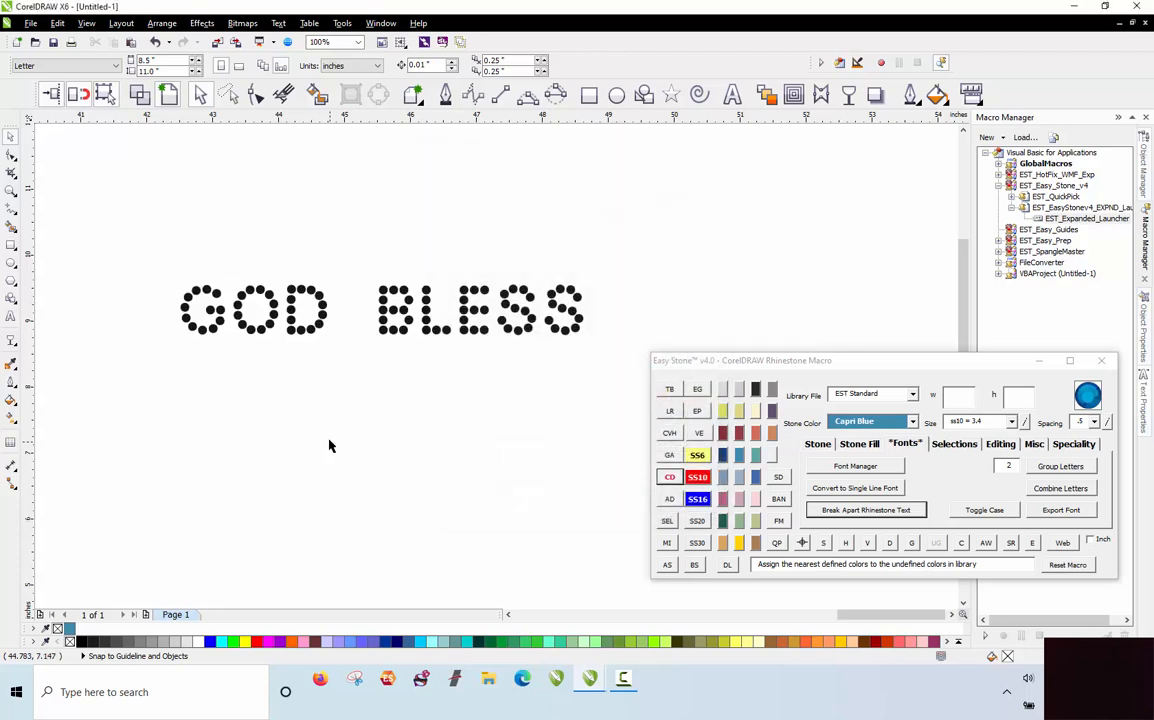
Step: Examine the roundness of the converted stones in the letter D and check the size of one of them
scroll(312, 309, "up", 2)
scroll(332, 305, "up", 1)
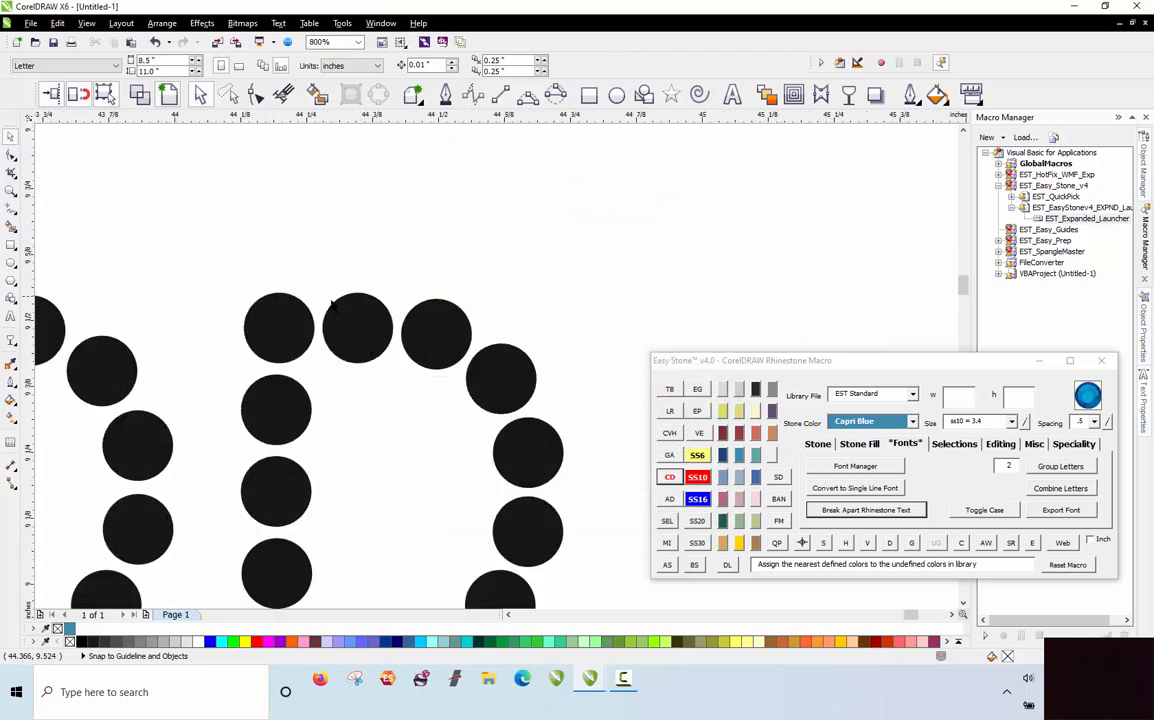
scroll(310, 250, "down", 1)
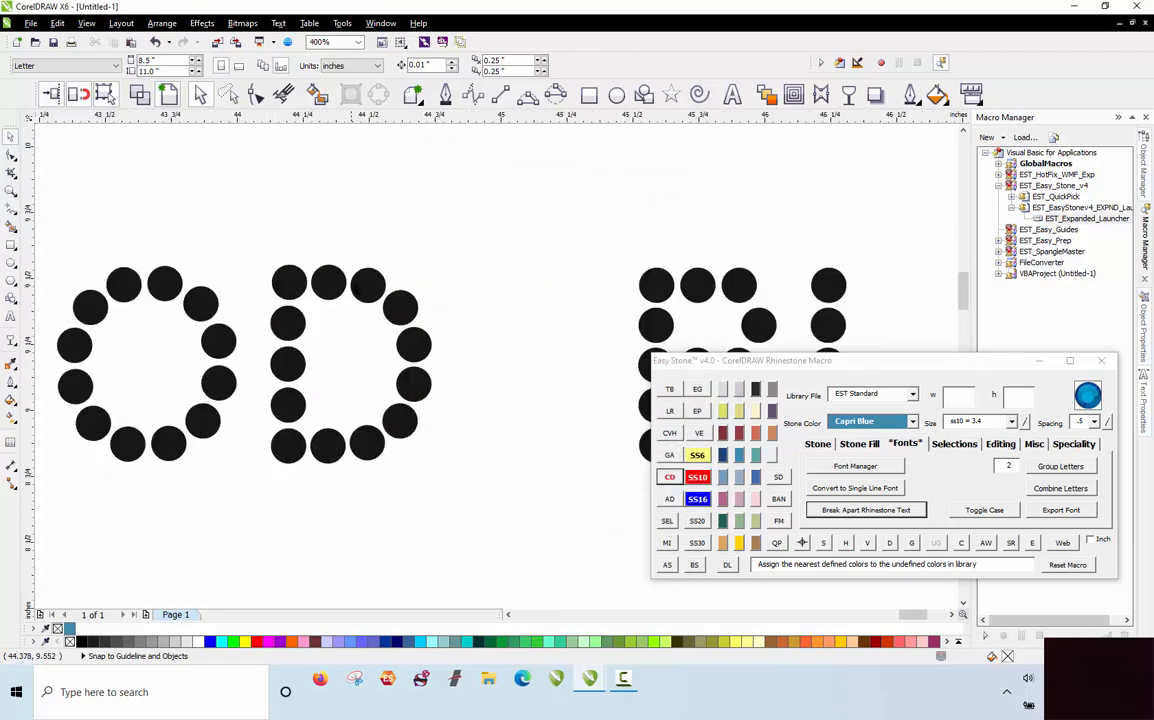
scroll(355, 288, "up", 1)
left_click(302, 280)
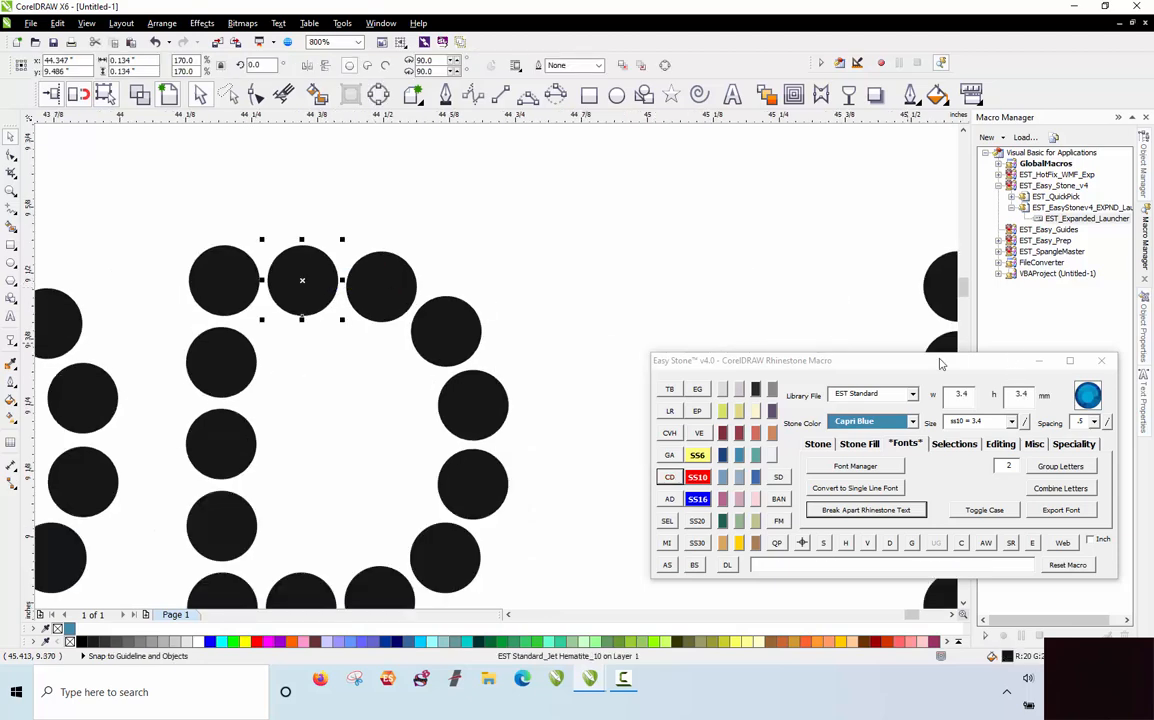
left_click(537, 262)
scroll(400, 232, "down", 3)
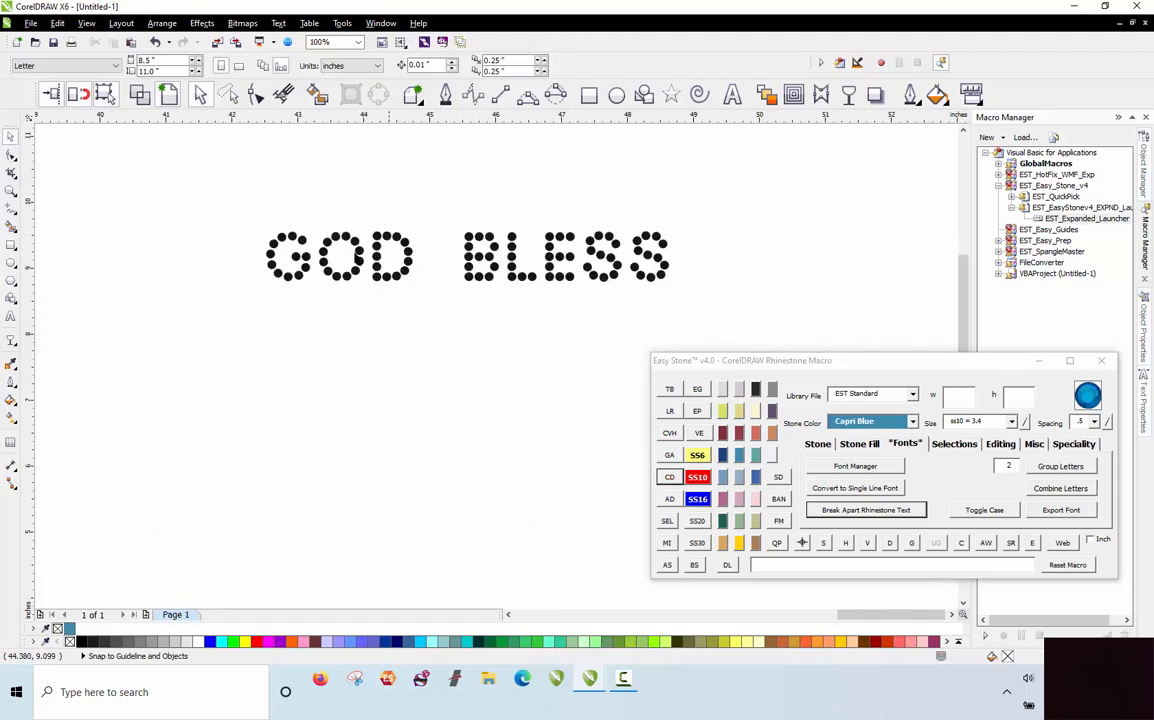
Step: Compare the GOD BLESS stone lettering with the curved GOD BLESS text in the shirt artwork
left_click_drag(252, 213, 762, 334)
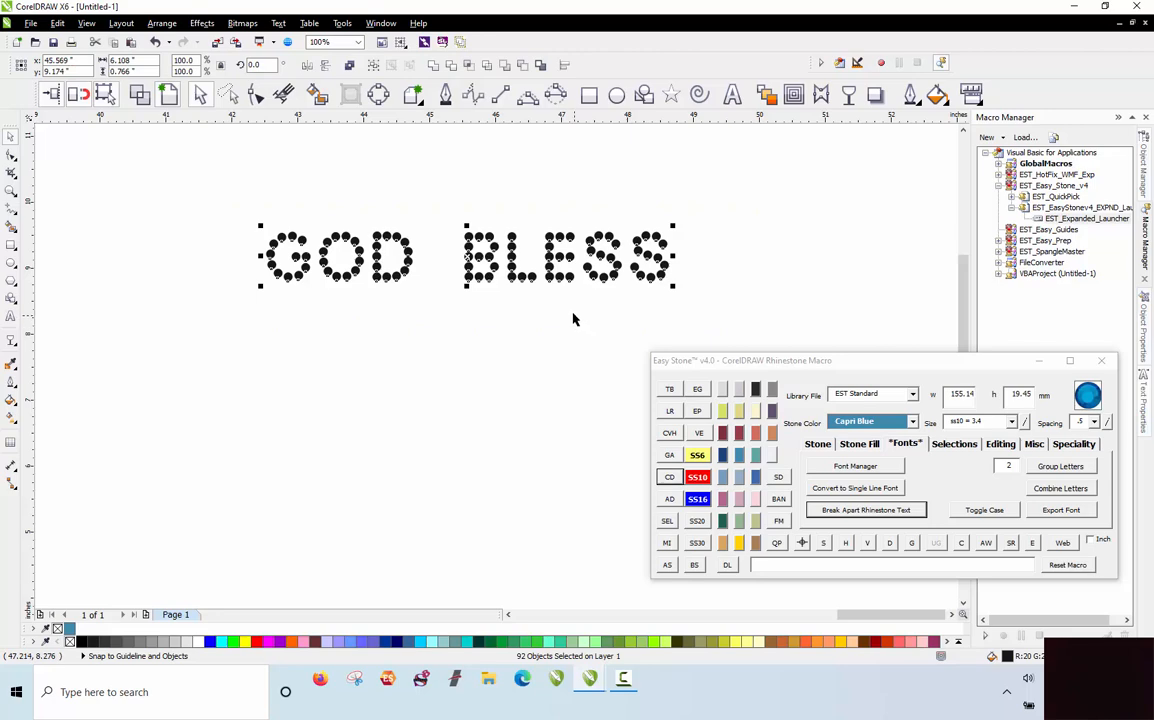
left_click(480, 369)
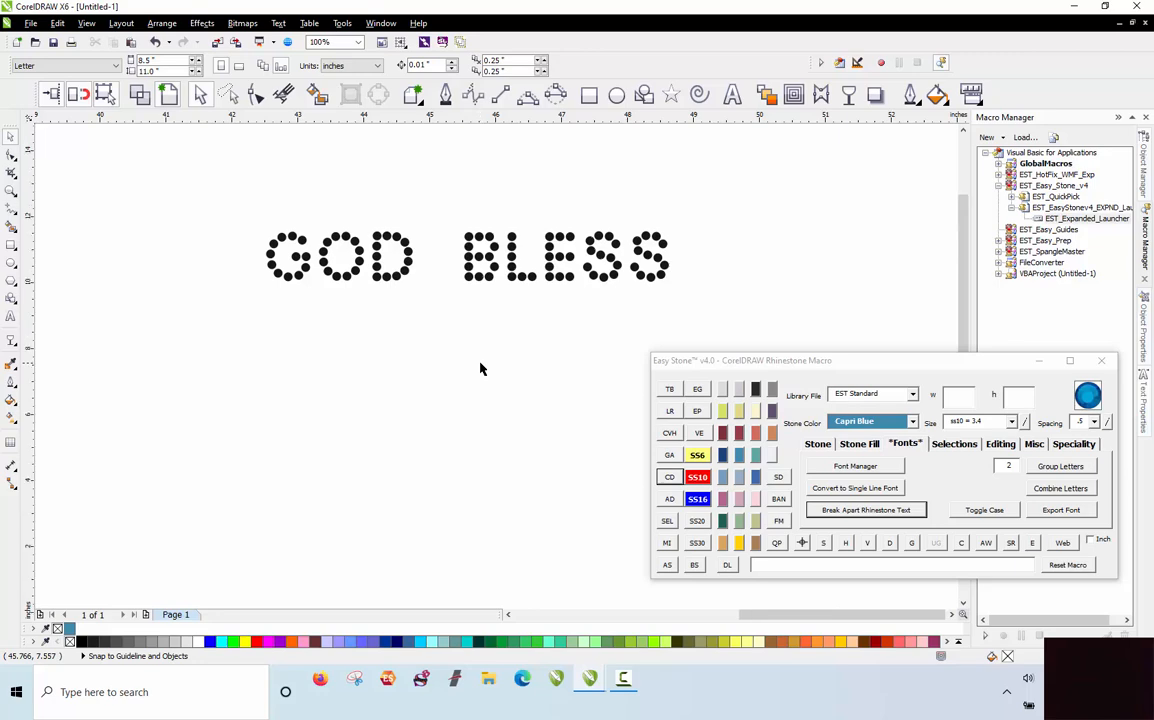
scroll(479, 368, "down", 4)
scroll(250, 368, "up", 4)
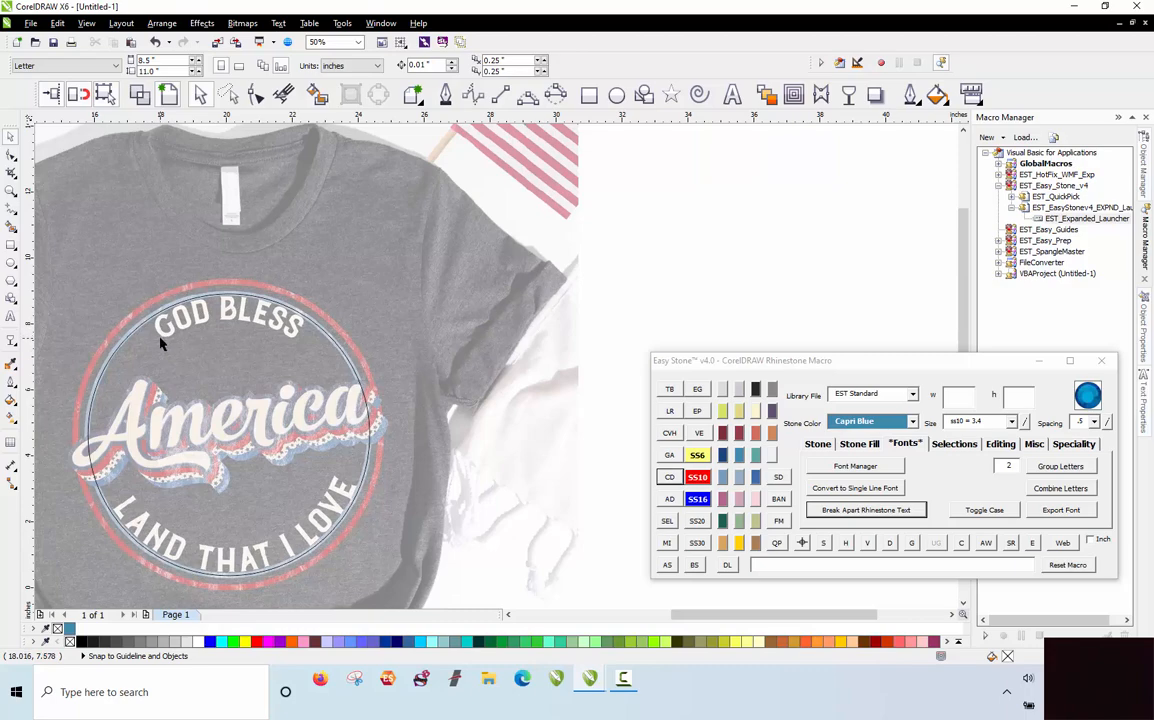
scroll(160, 343, "down", 1)
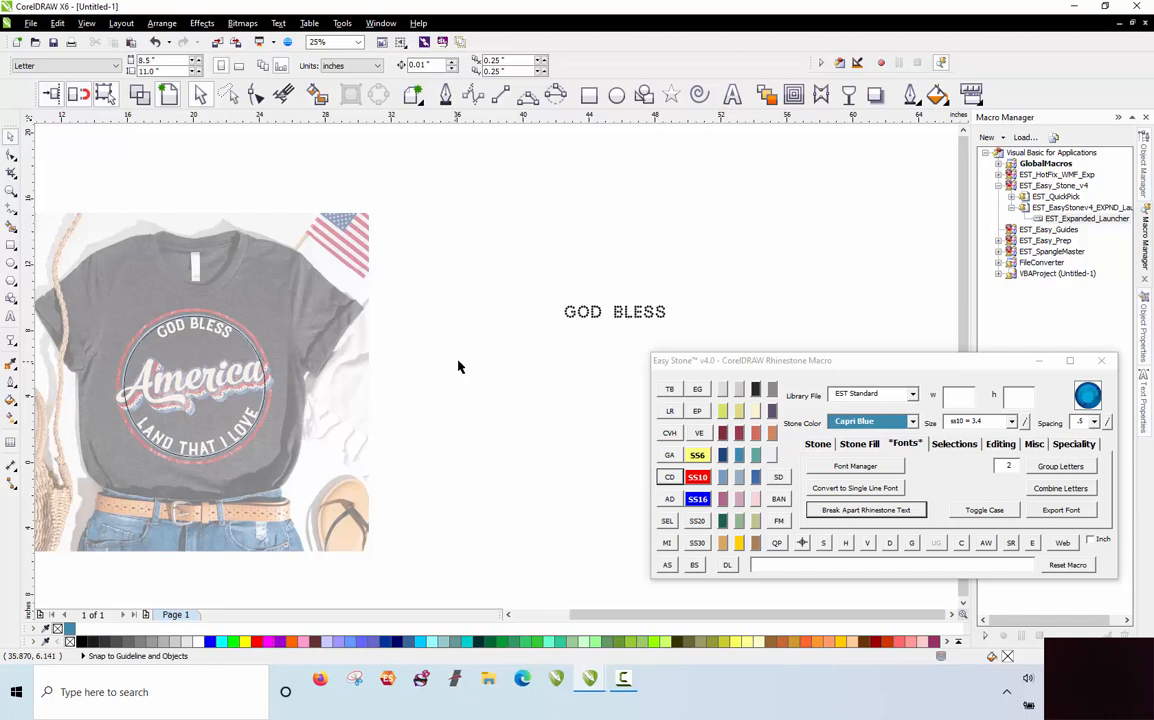
scroll(680, 321, "up", 3)
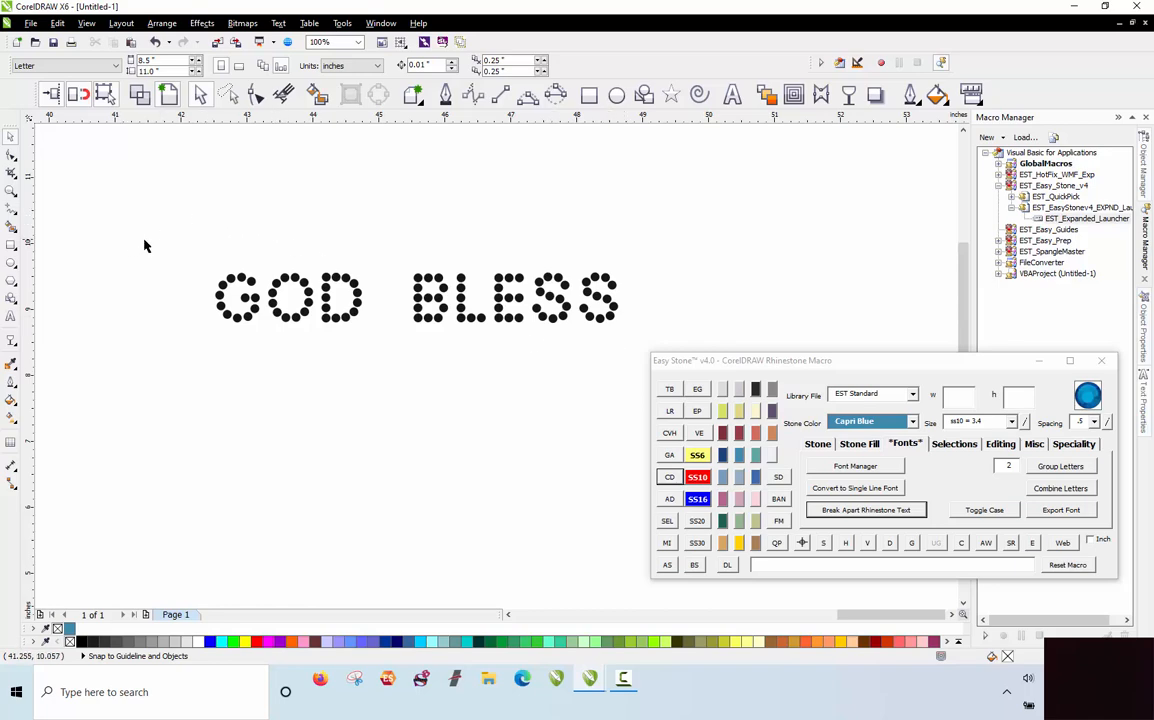
left_click_drag(138, 241, 541, 379)
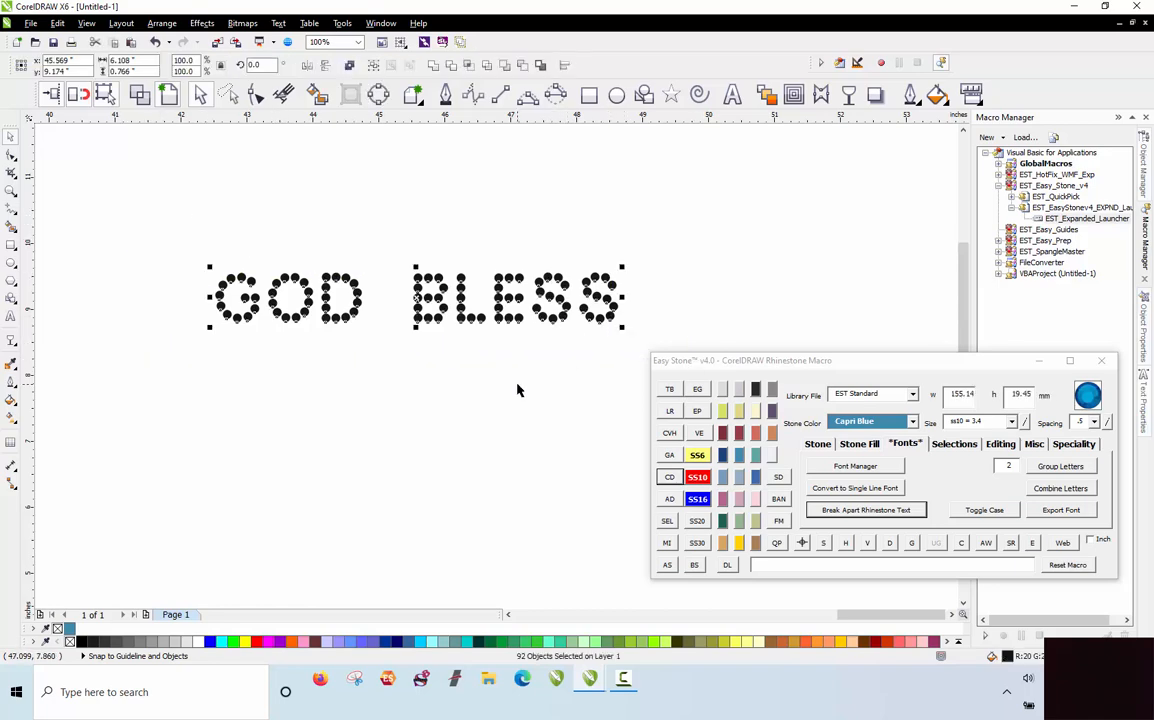
left_click(517, 390)
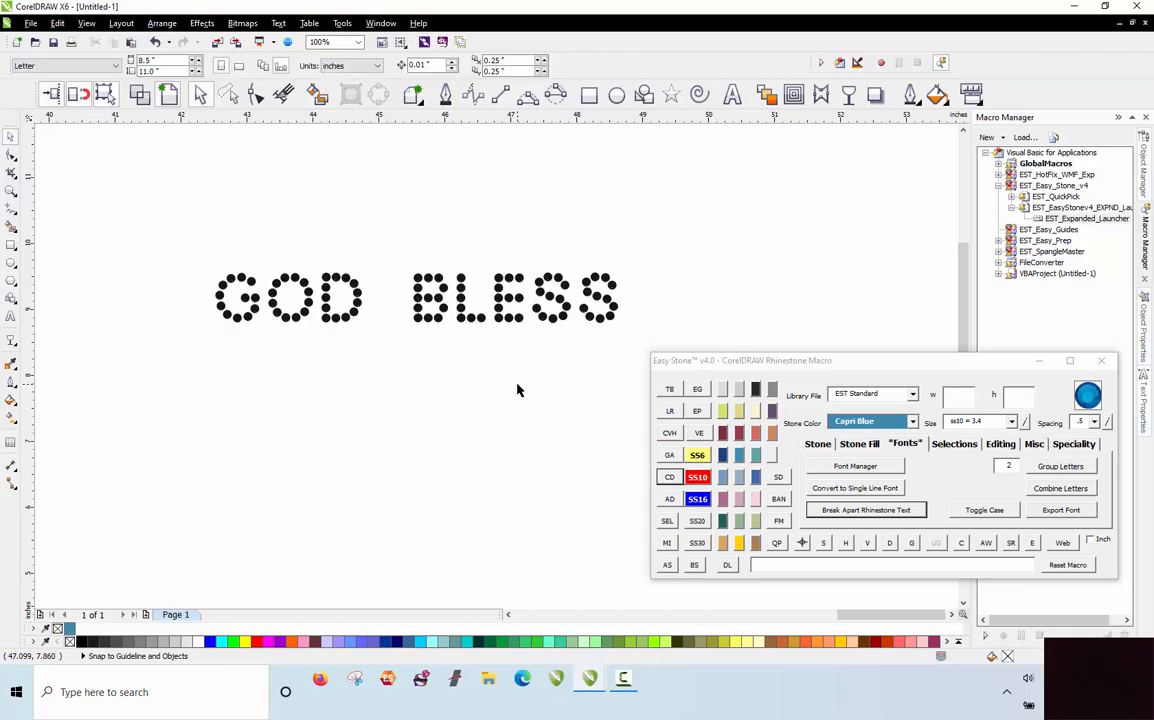
Step: Add the artistic text GOD BLESS in 24 pt Arial below the stone lettering
left_click(732, 94)
left_click(312, 402)
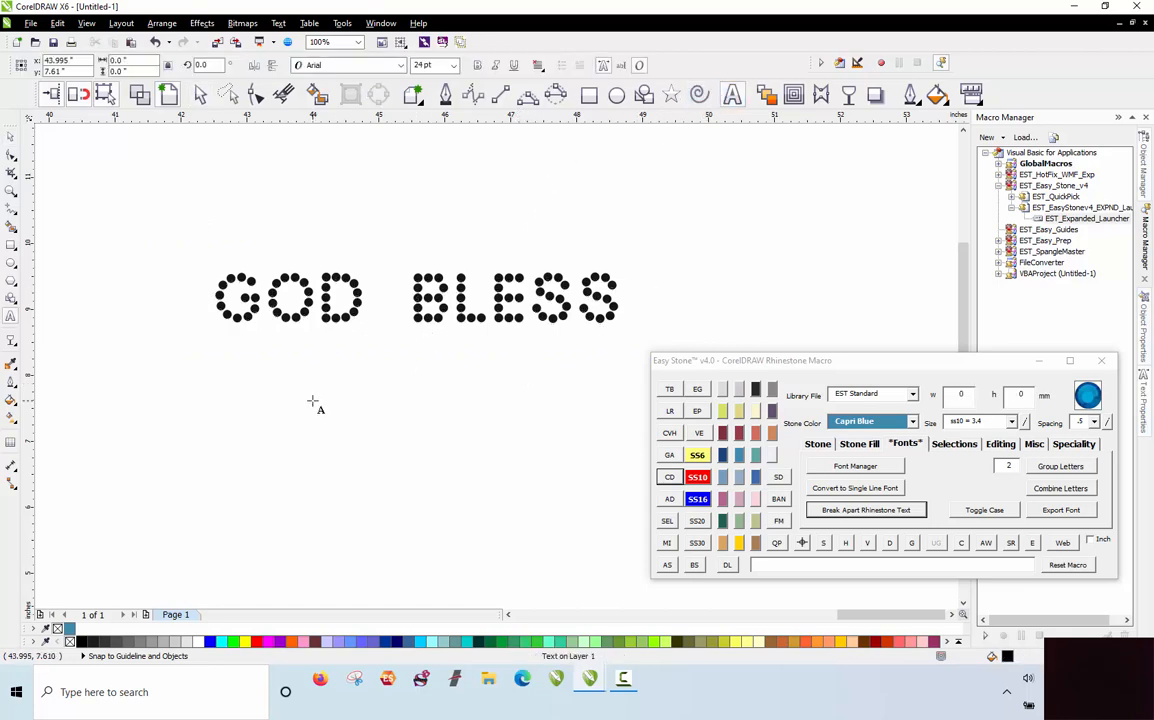
type("GOD BLES")
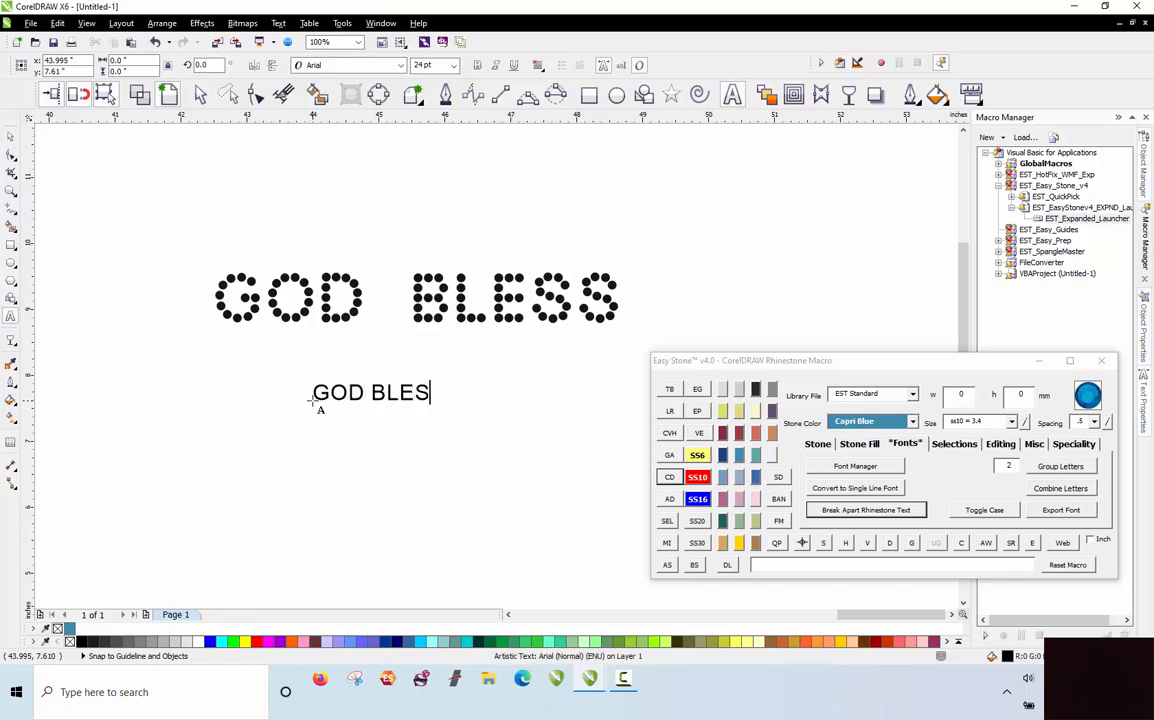
type("S")
left_click(10, 136)
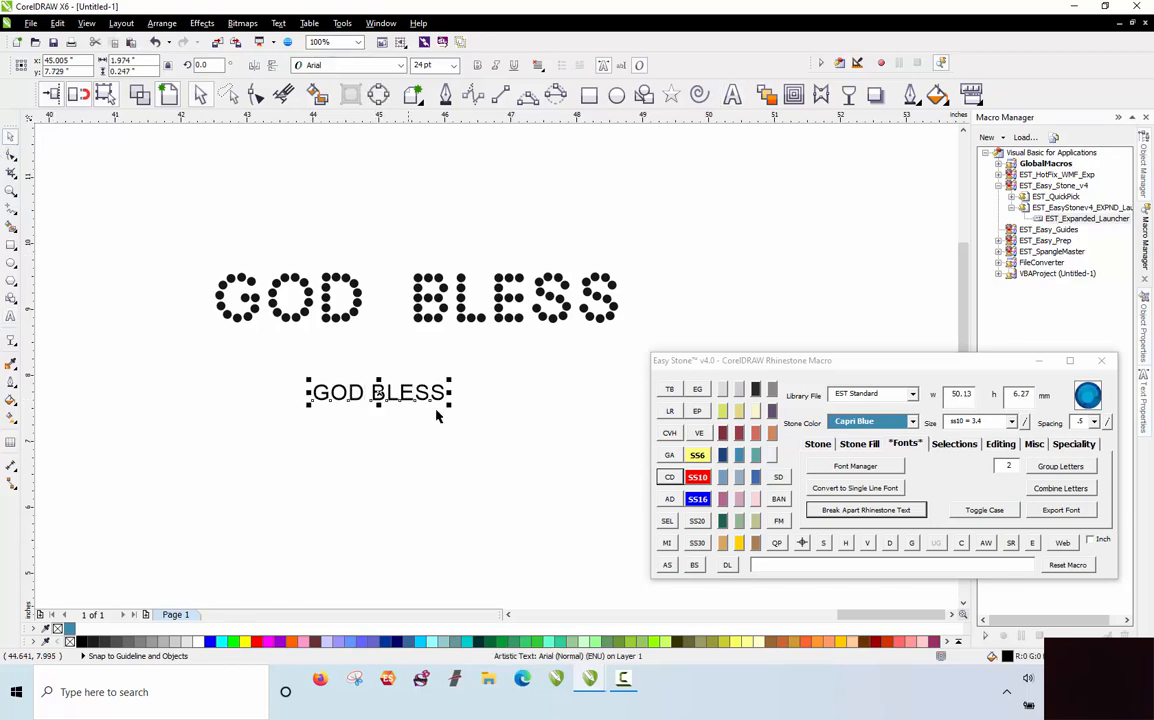
Step: Enlarge the new GOD BLESS text to about 38 pt and set its font to EST - Gander Mini
left_click_drag(451, 405, 523, 494)
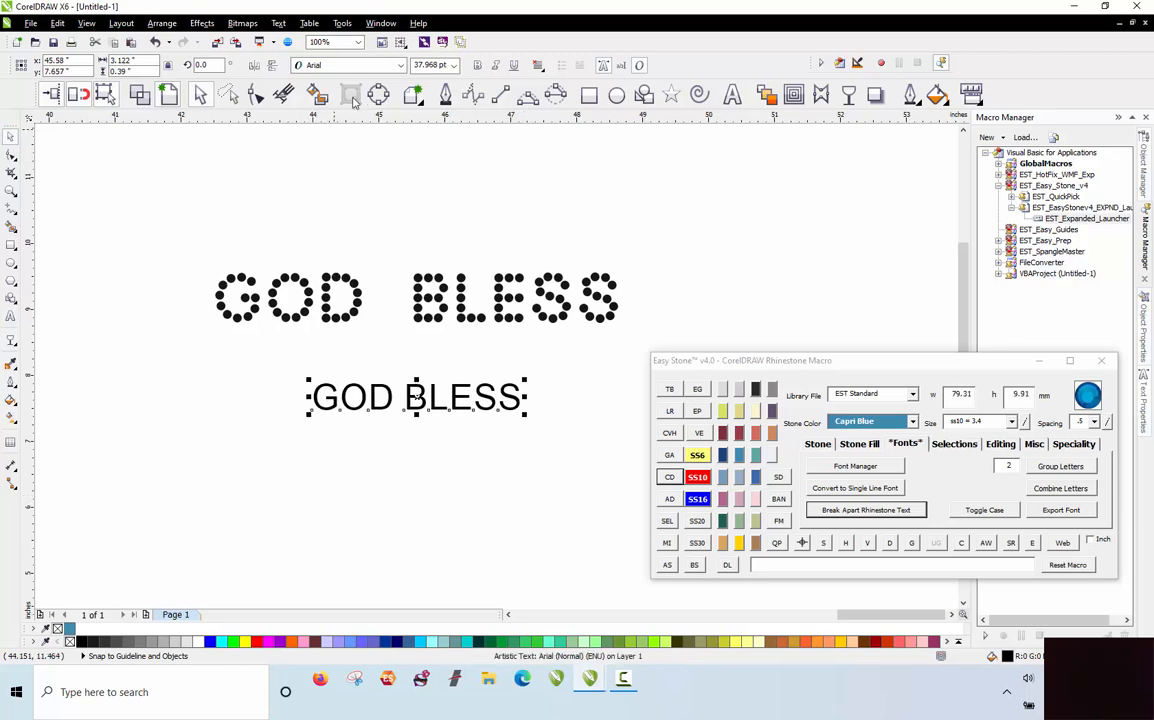
left_click(330, 65)
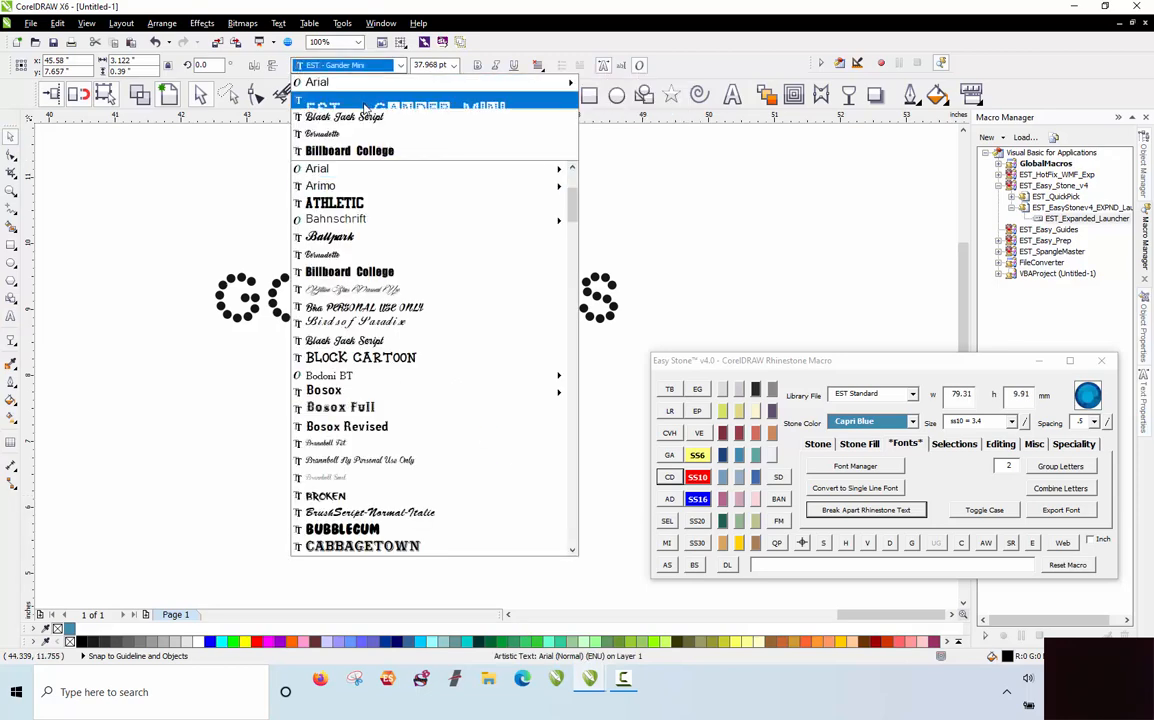
left_click(365, 108)
left_click(162, 322)
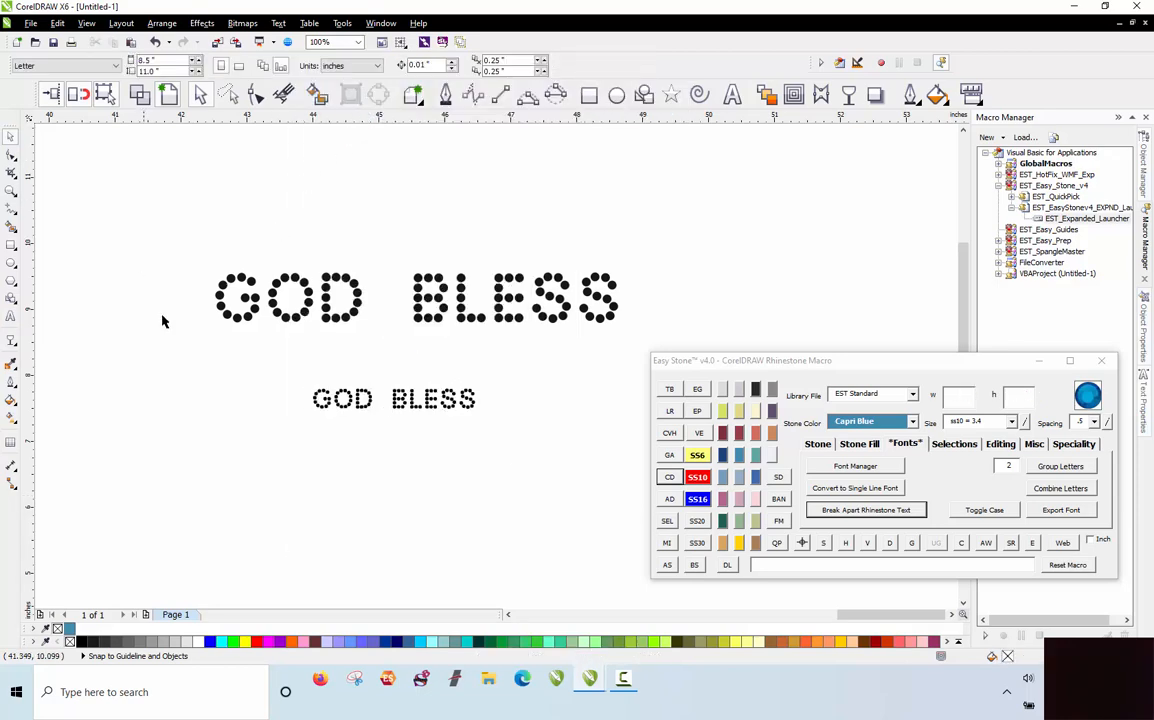
Step: Enlarge the lower GOD BLESS text proportionally to about 64 pt, comparing it with the lettering on the shirt artwork
left_click(317, 405)
scroll(355, 280, "down", 2)
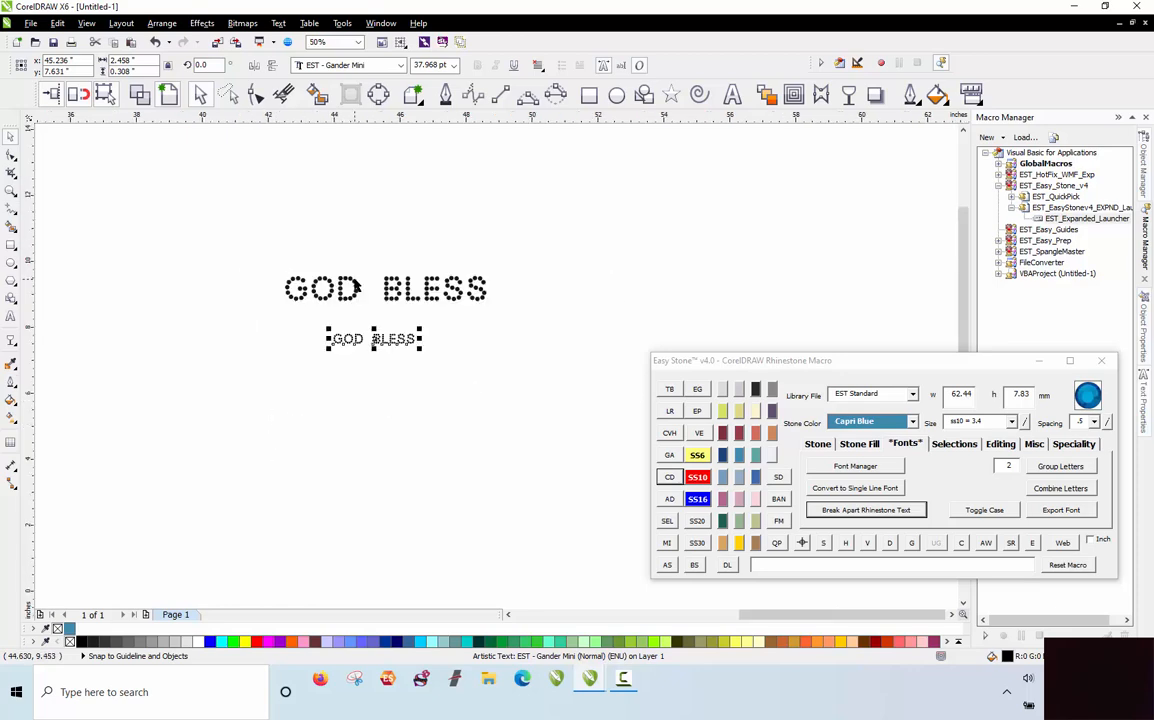
scroll(413, 283, "down", 2)
scroll(466, 317, "down", 2)
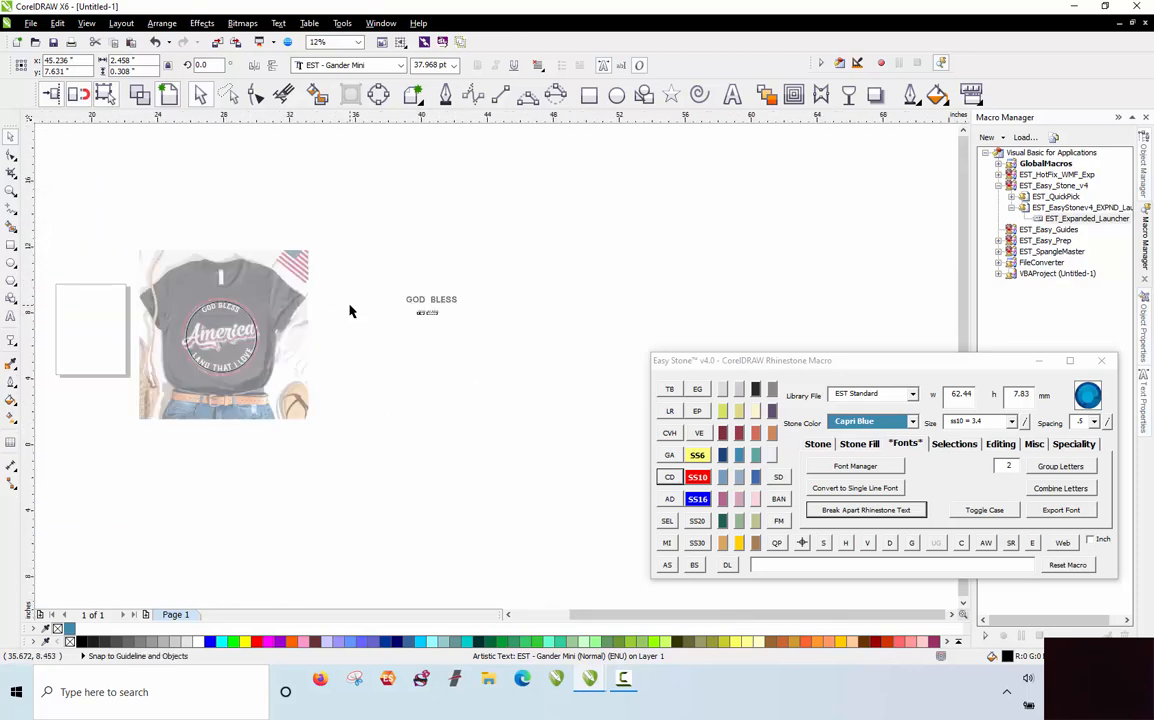
scroll(353, 307, "up", 2)
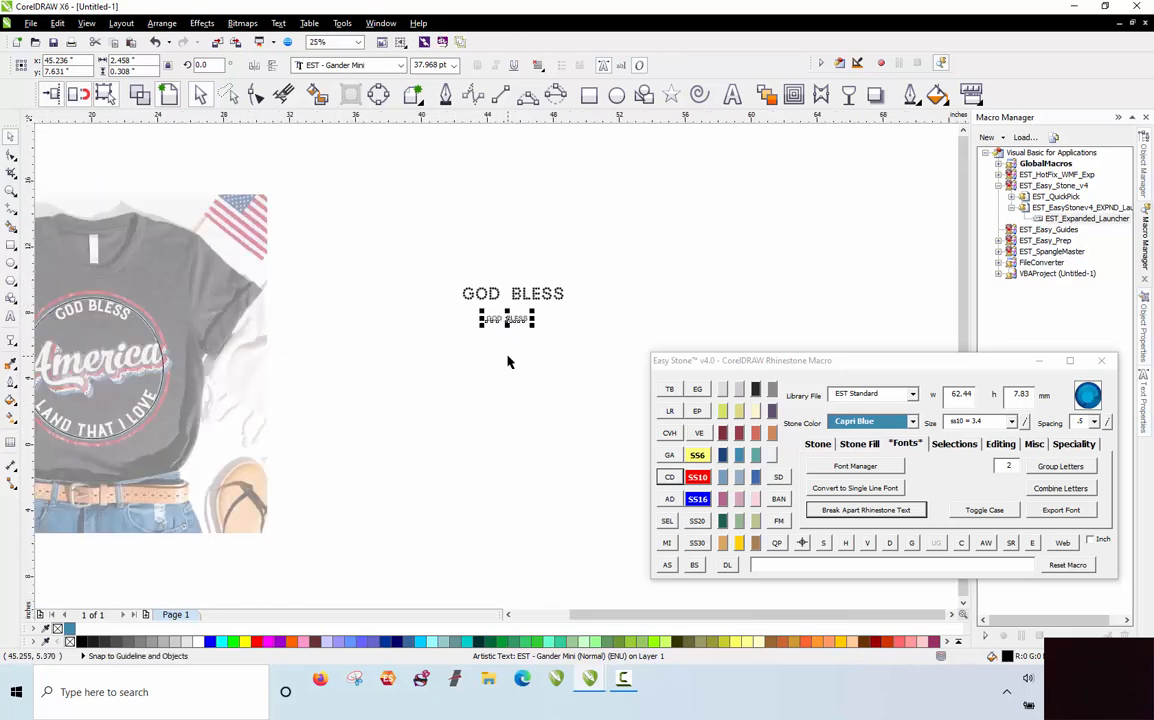
left_click(519, 330)
left_click(520, 328)
left_click_drag(535, 326, 562, 331)
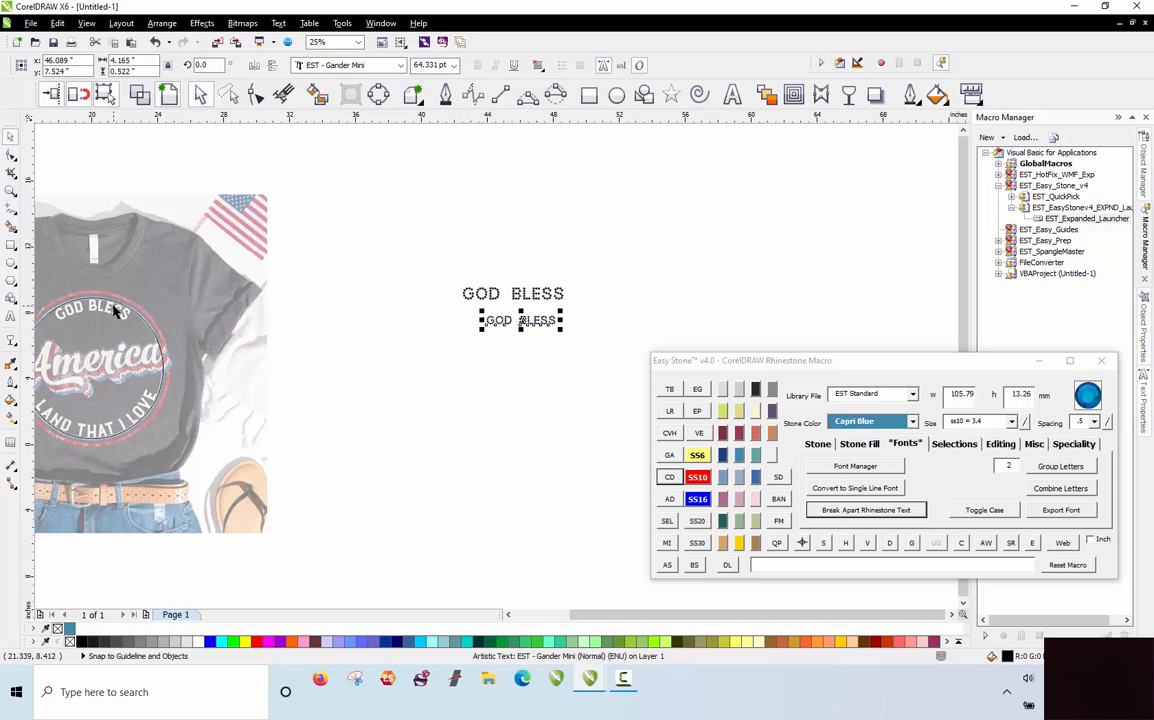
left_click(441, 292)
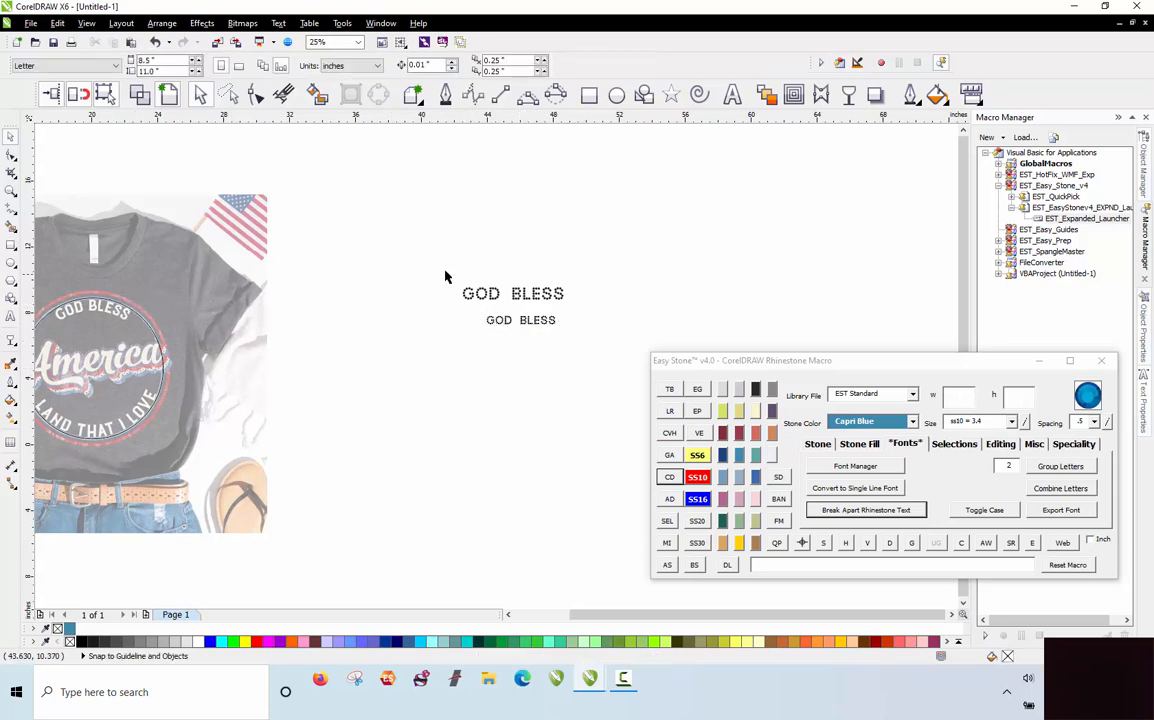
Step: Place the lower GOD BLESS text directly beneath the stone lettering and enlarge it to about 95 pt to match its width
scroll(569, 301, "up", 2)
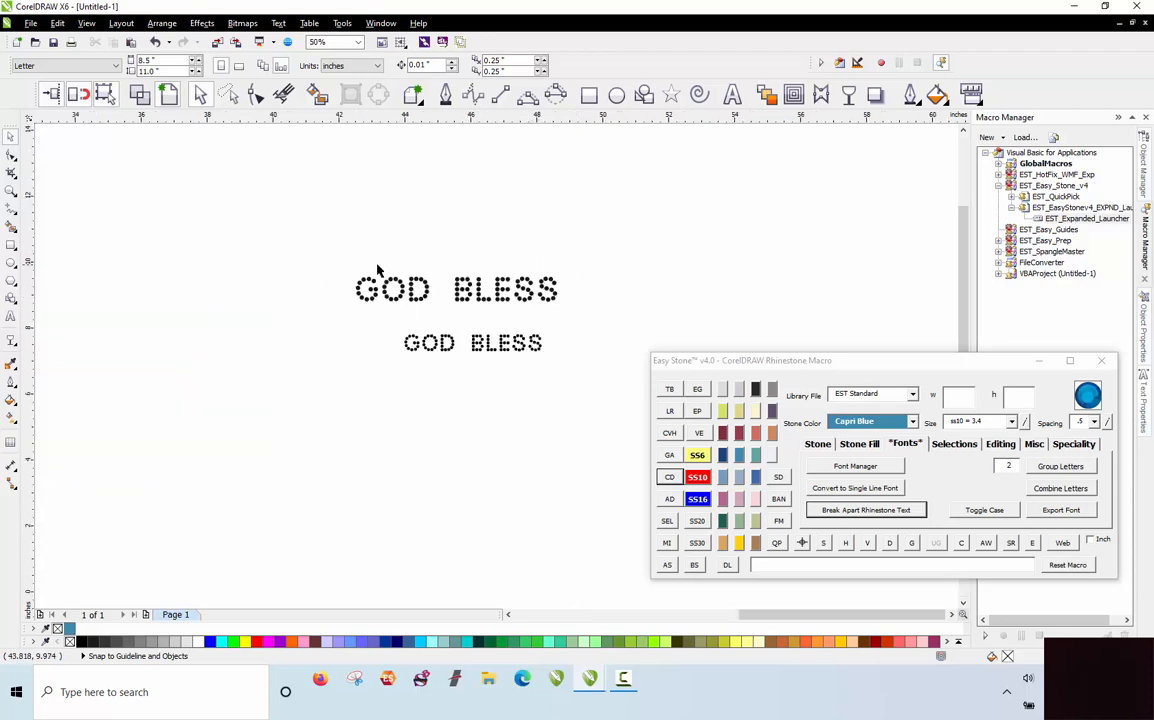
left_click(396, 316)
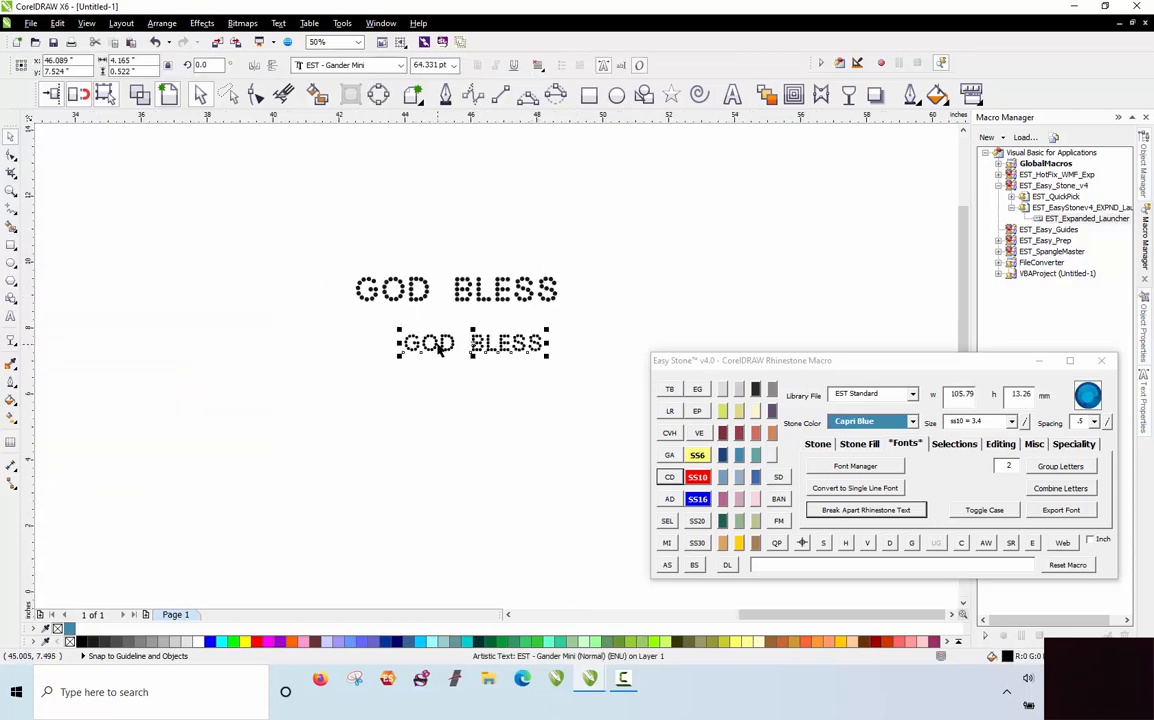
left_click(376, 337)
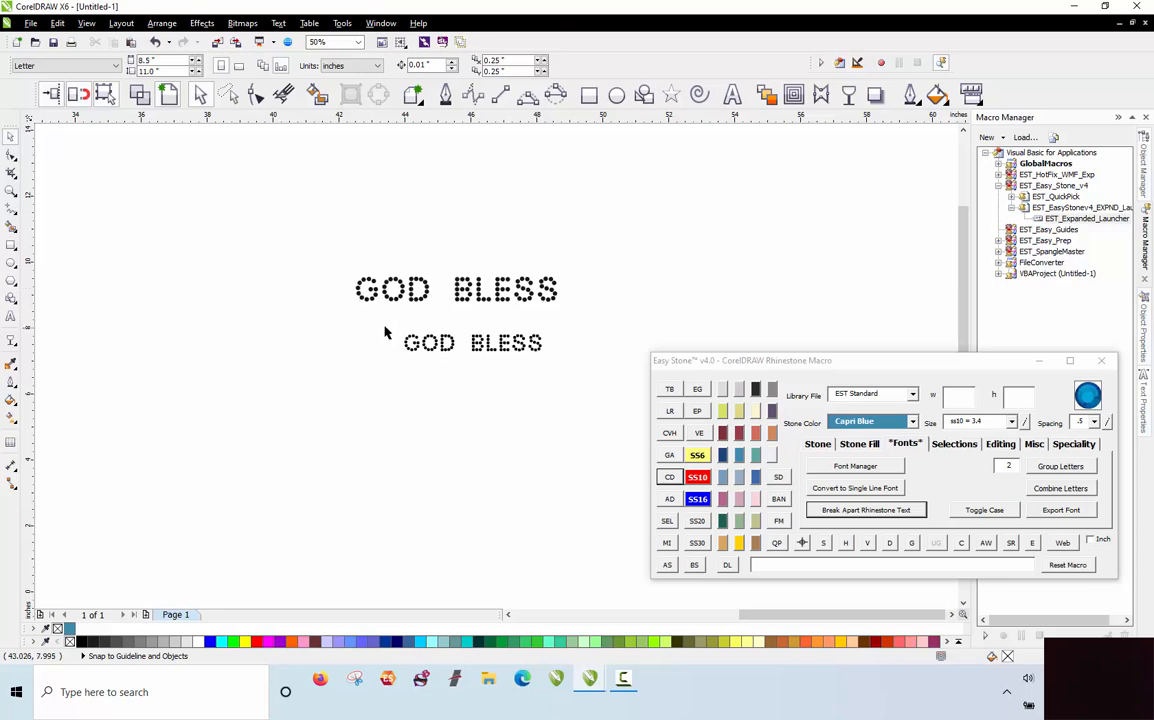
left_click(418, 342)
left_click_drag(418, 342, 370, 315)
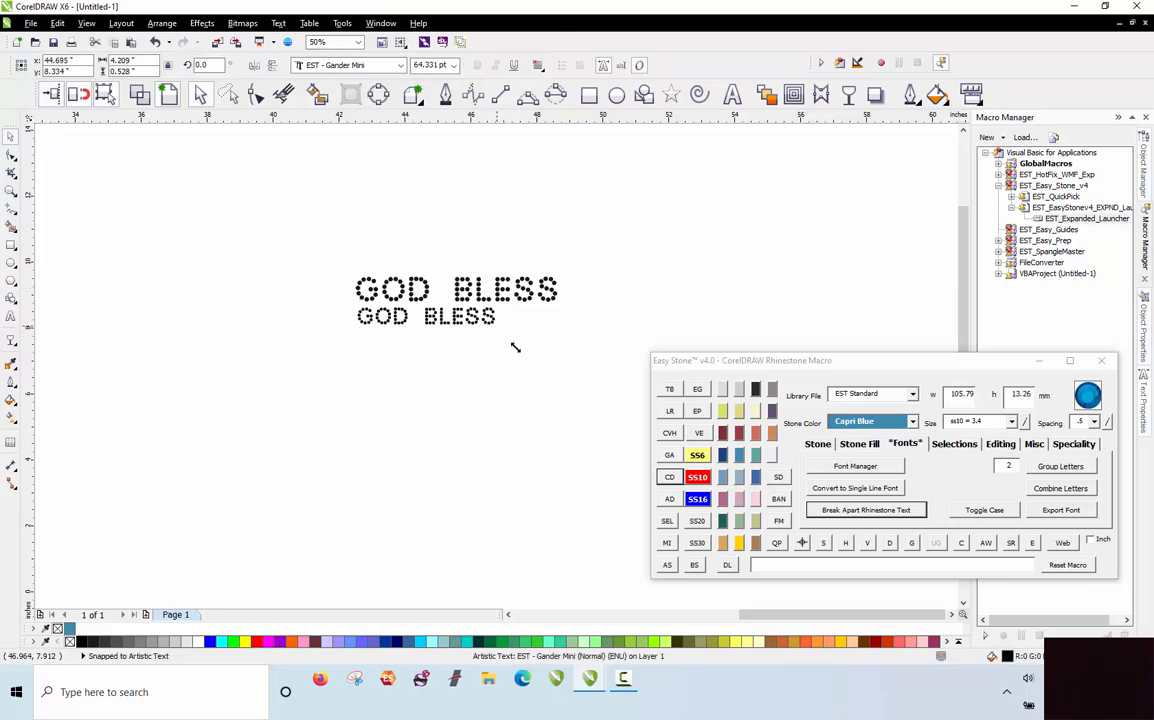
left_click_drag(515, 347, 578, 352)
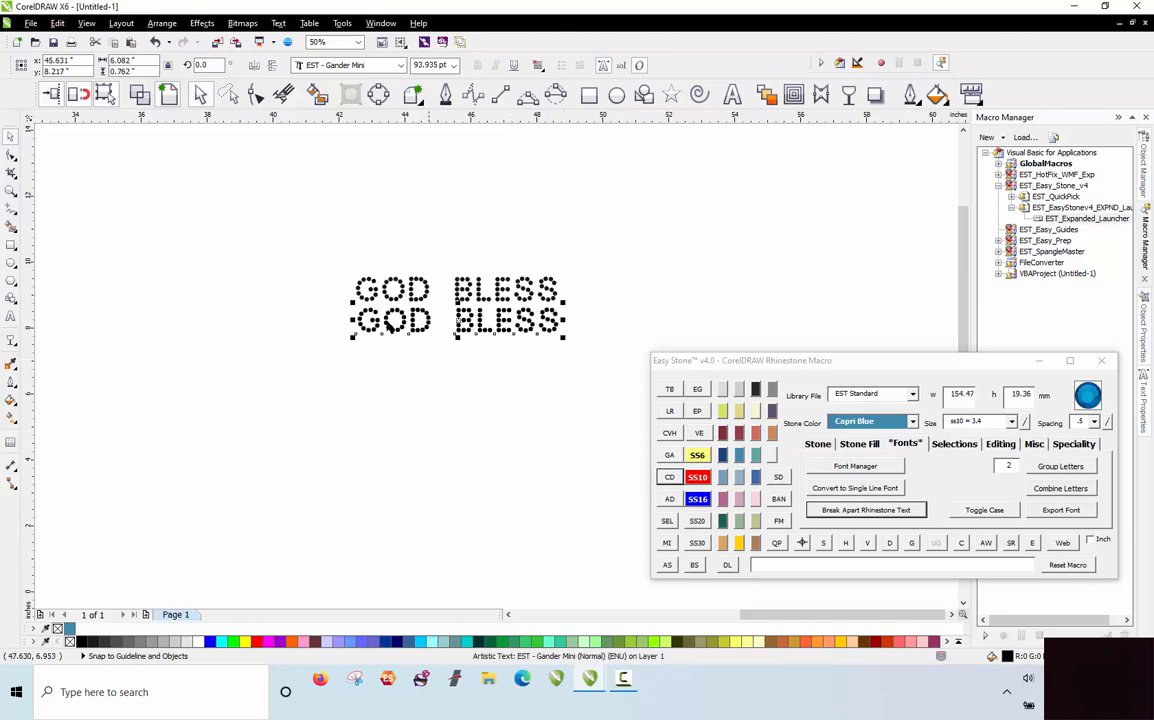
scroll(345, 328, "up", 2)
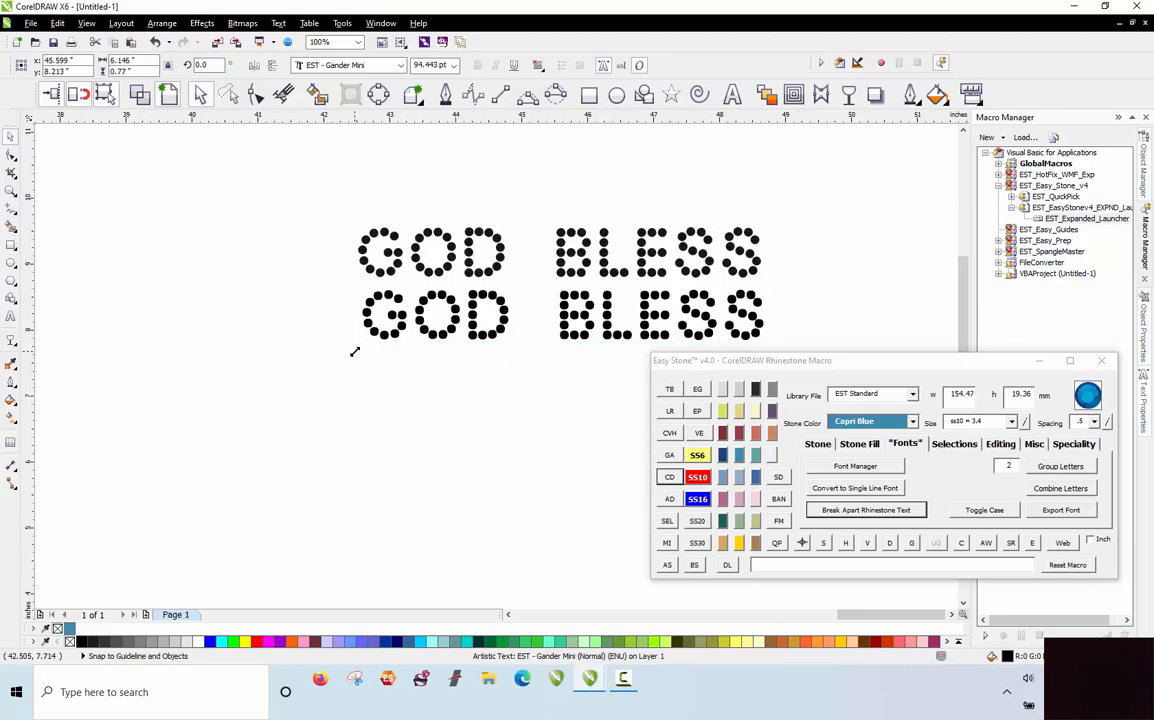
left_click_drag(354, 351, 353, 354)
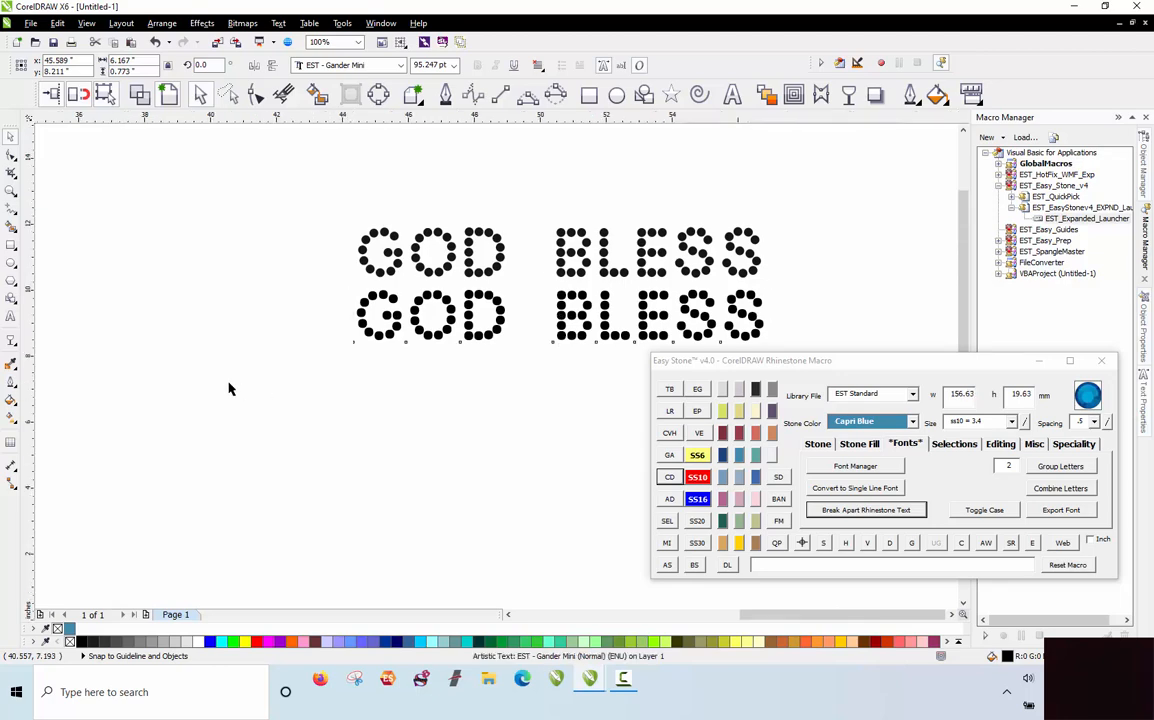
Step: Compare the enlarged GOD BLESS text with the stone lettering above it and check its font size
scroll(229, 388, "down", 2)
left_click(263, 372)
scroll(410, 341, "up", 2)
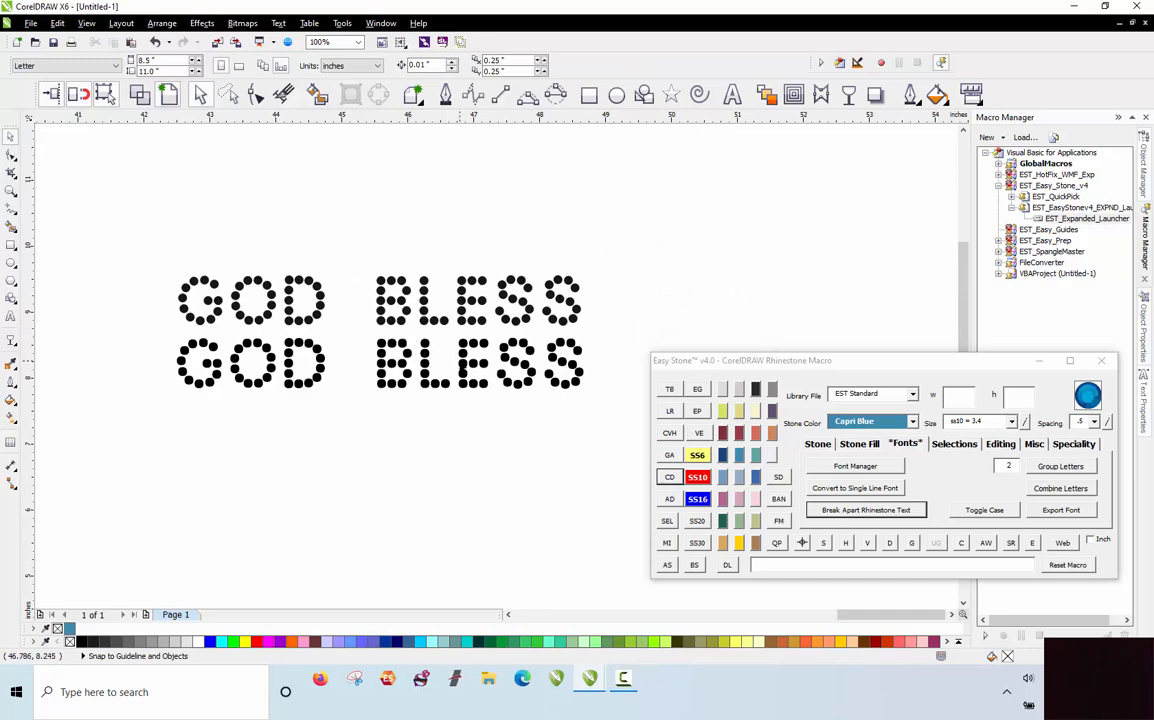
left_click(425, 372)
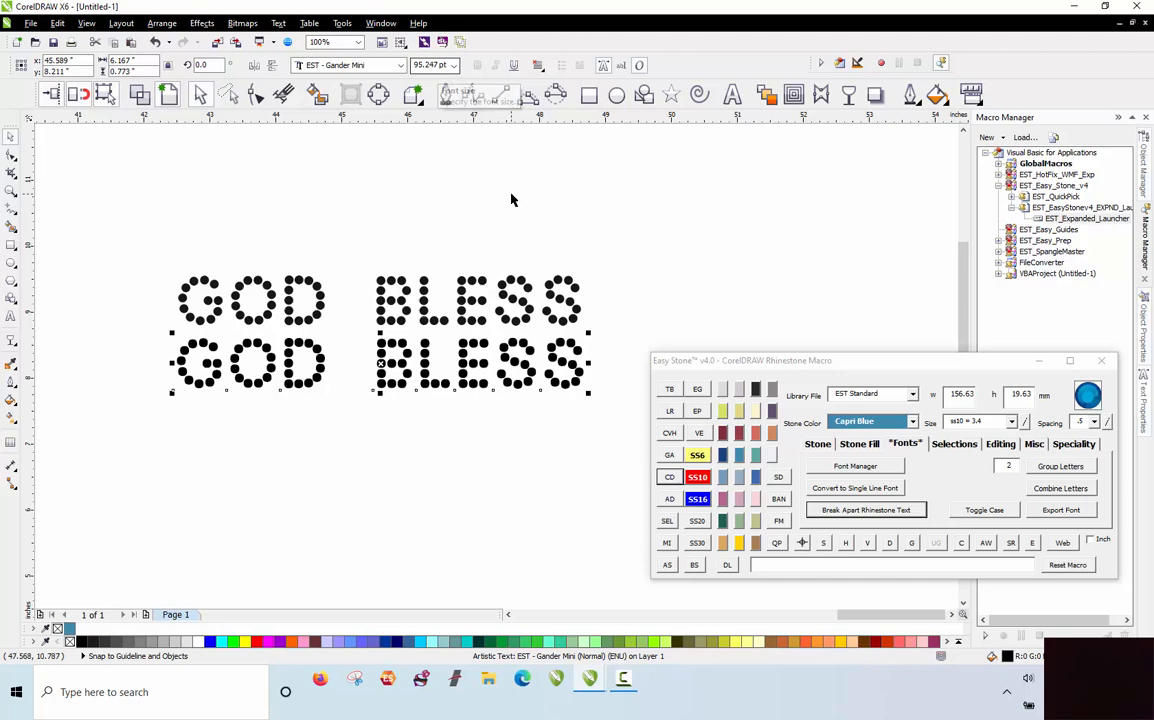
scroll(448, 250, "down", 1)
left_click(467, 423)
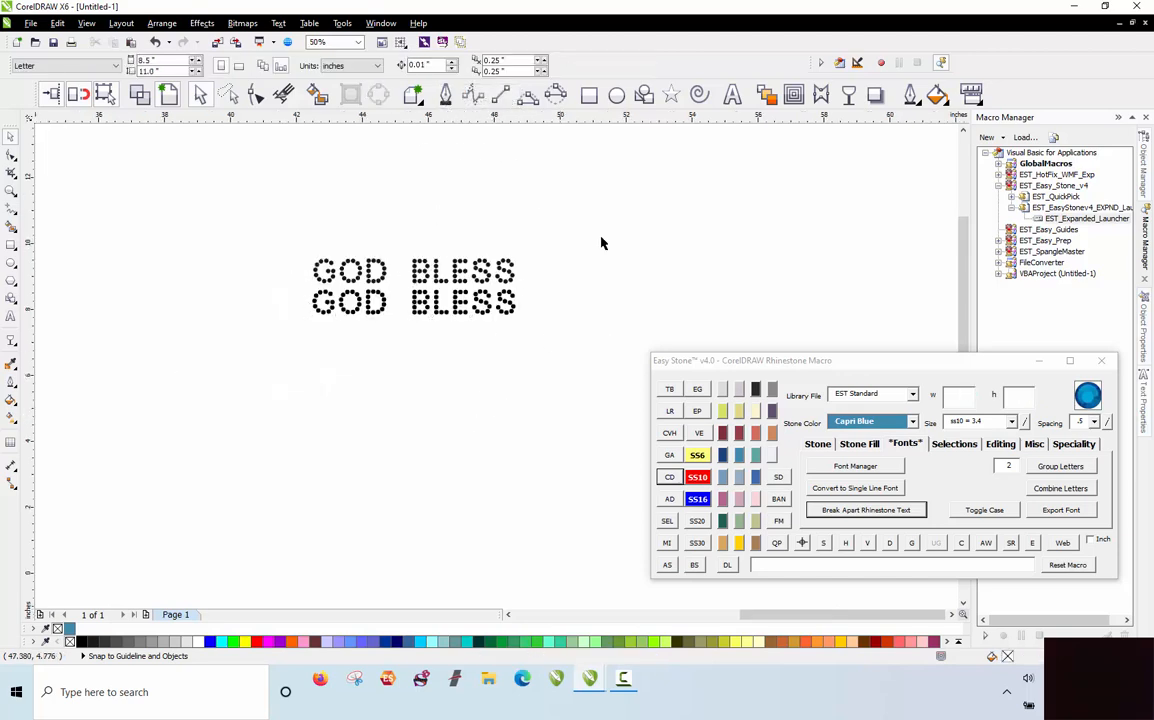
left_click(733, 98)
left_click(341, 392)
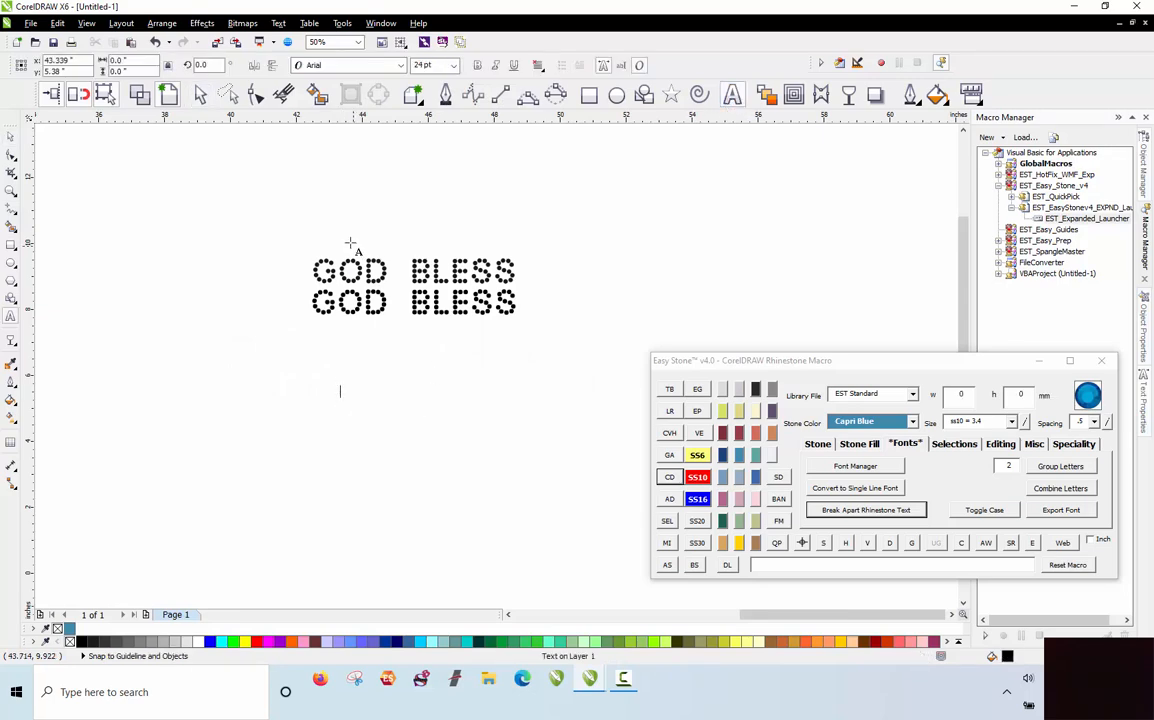
left_click(11, 138)
scroll(647, 256, "down", 1)
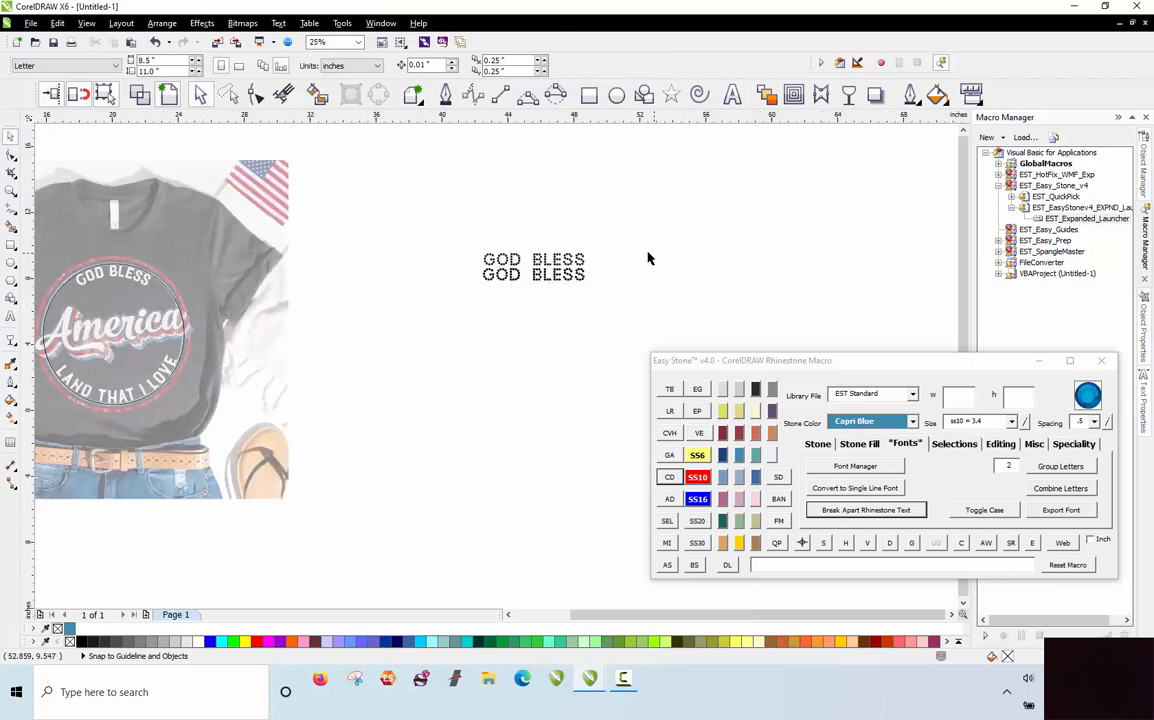
Step: Move the lower GOD BLESS text away from the stone lettering towards the shirt artwork
left_click(513, 263)
left_click(506, 213)
left_click_drag(510, 280, 145, 268)
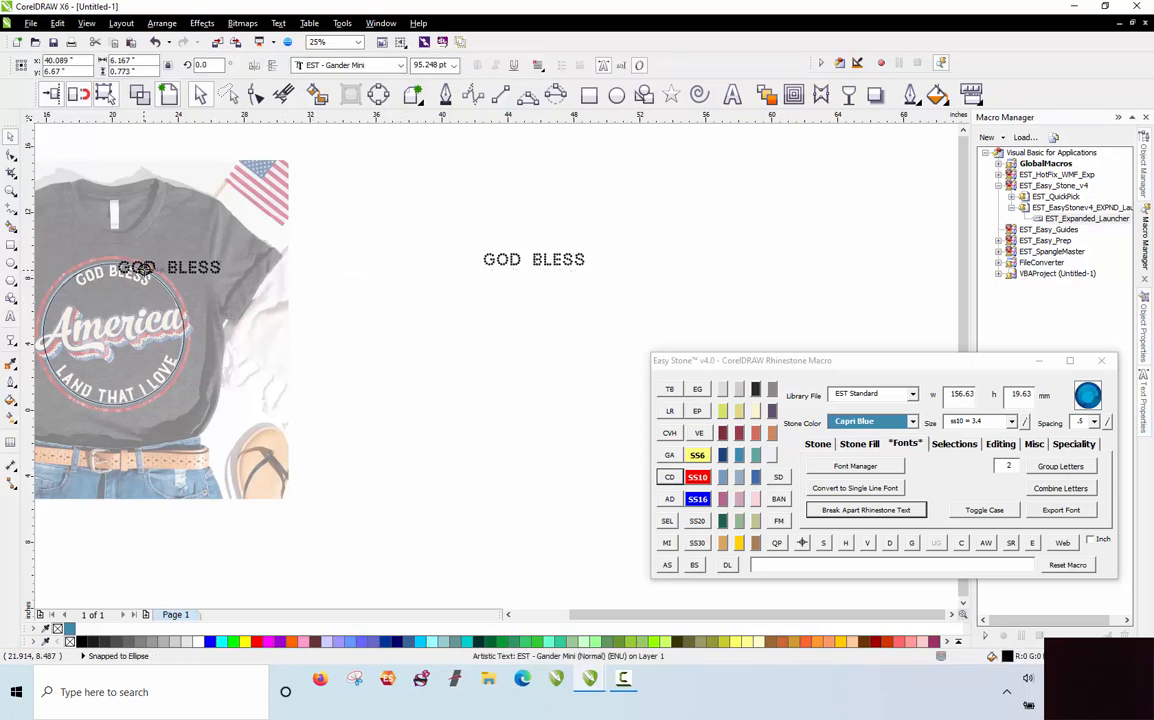
Step: Fit the GOD BLESS text to the circle around the shirt artwork, centred over its curved lettering
left_click(244, 400)
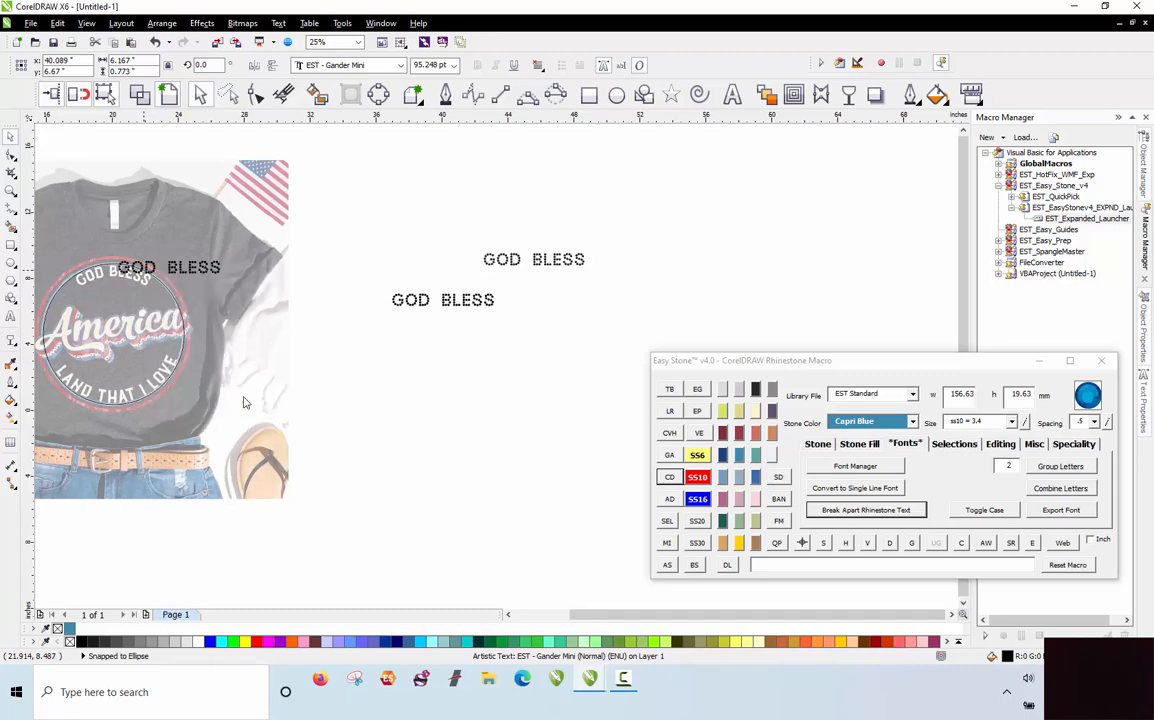
left_click(357, 373)
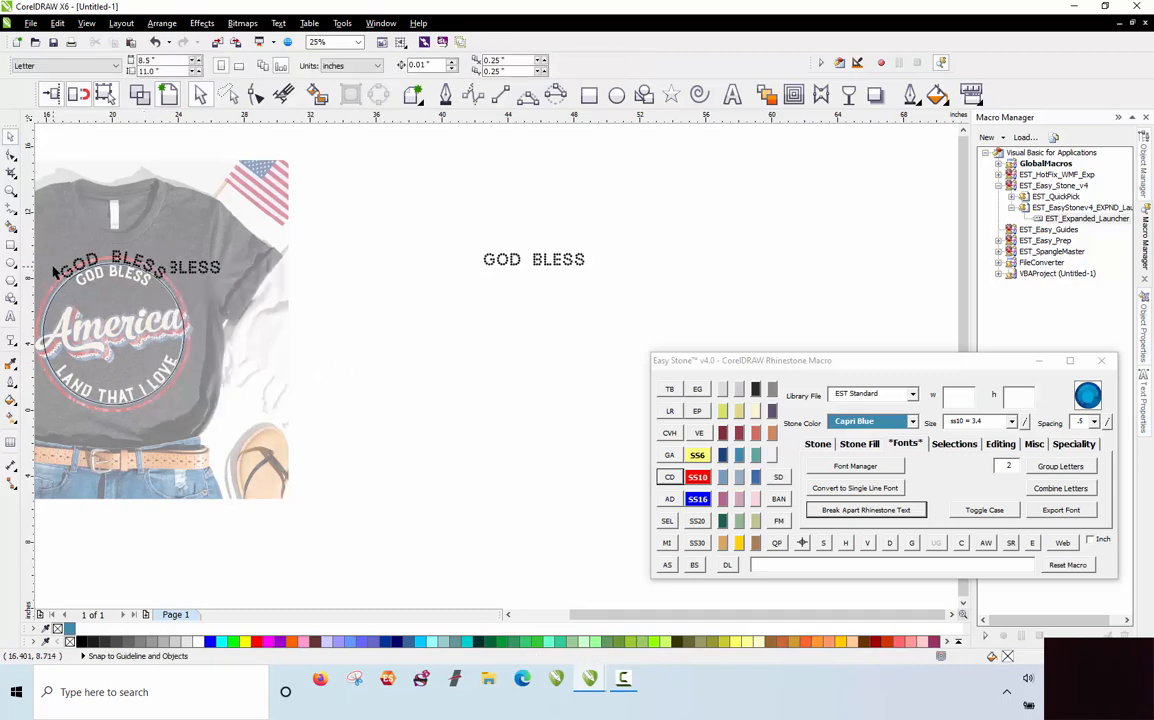
scroll(53, 267, "up", 1)
scroll(250, 230, "down", 1)
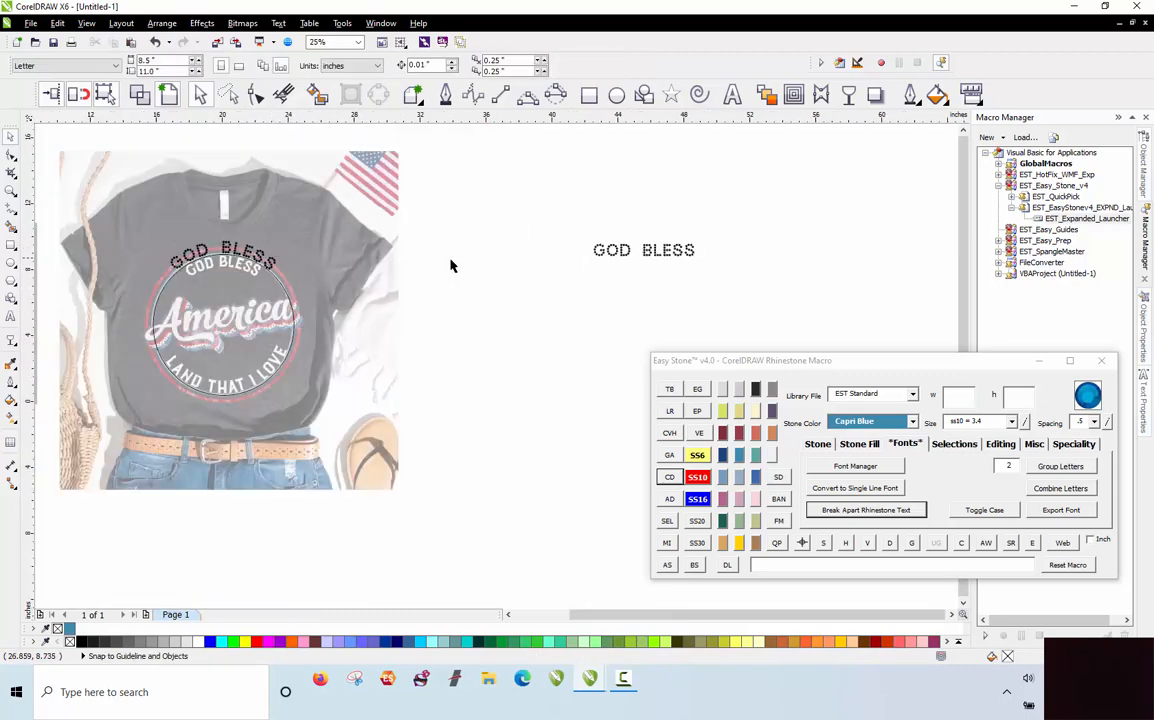
Step: Offset the curved GOD BLESS text 1 inch inward from the circle, over the artwork's lettering
scroll(180, 245, "up", 4)
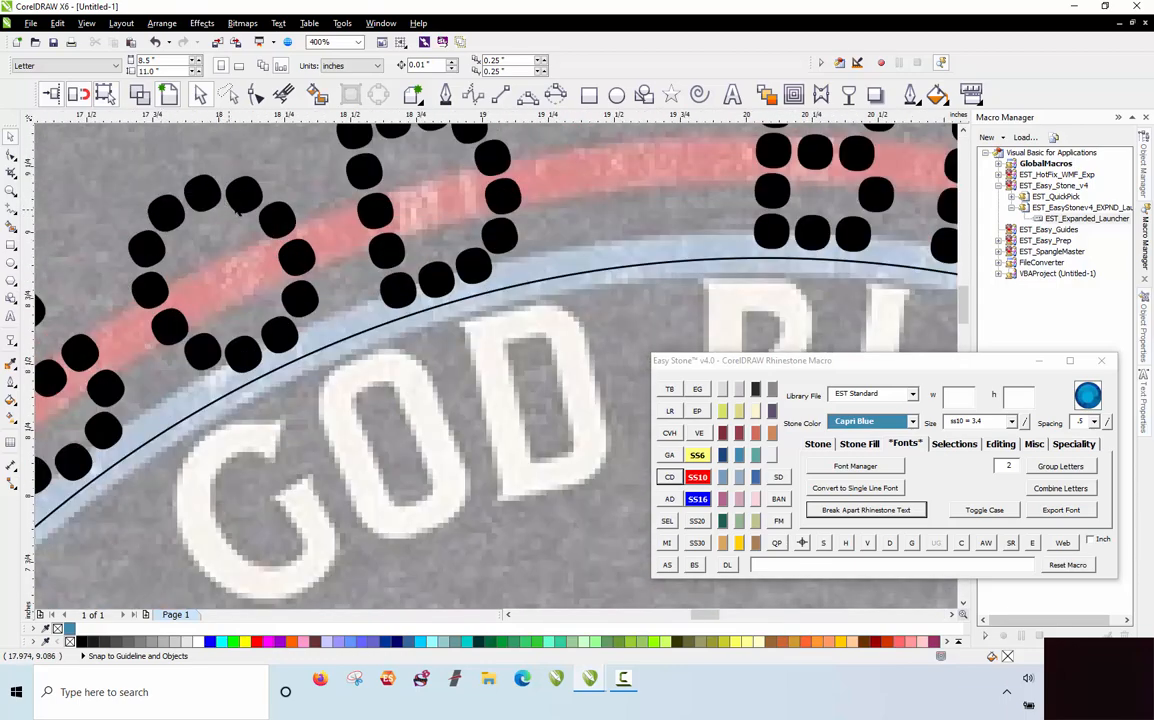
scroll(180, 238, "down", 2)
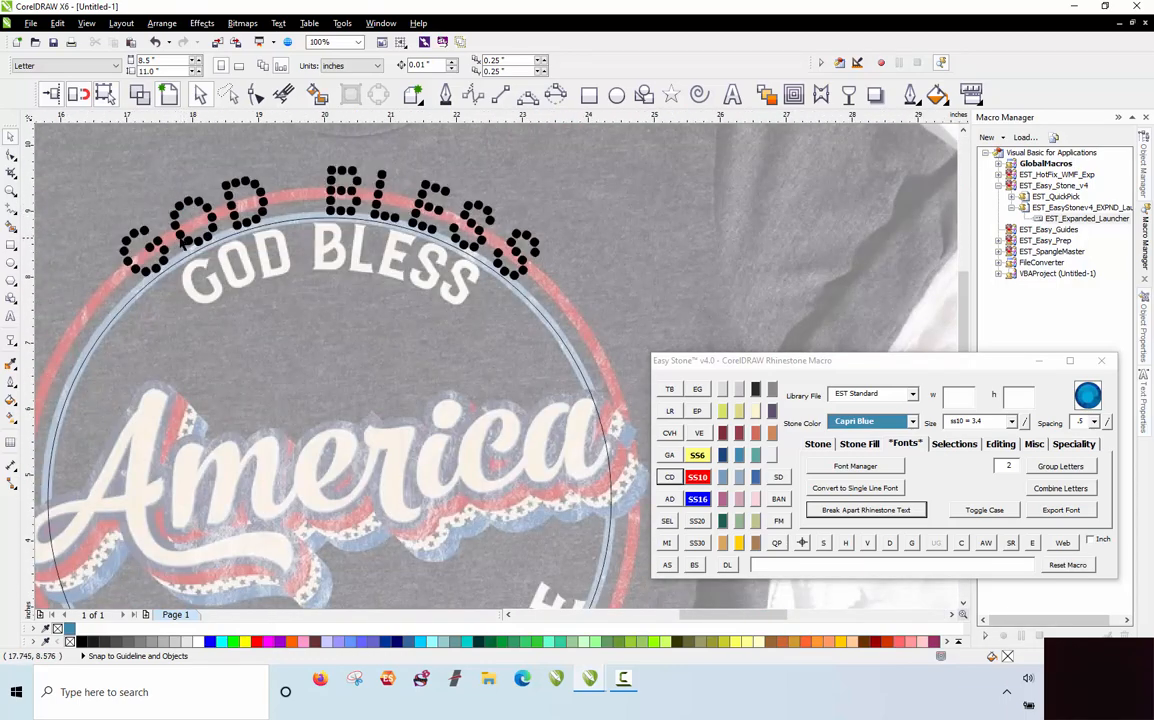
left_click(165, 220)
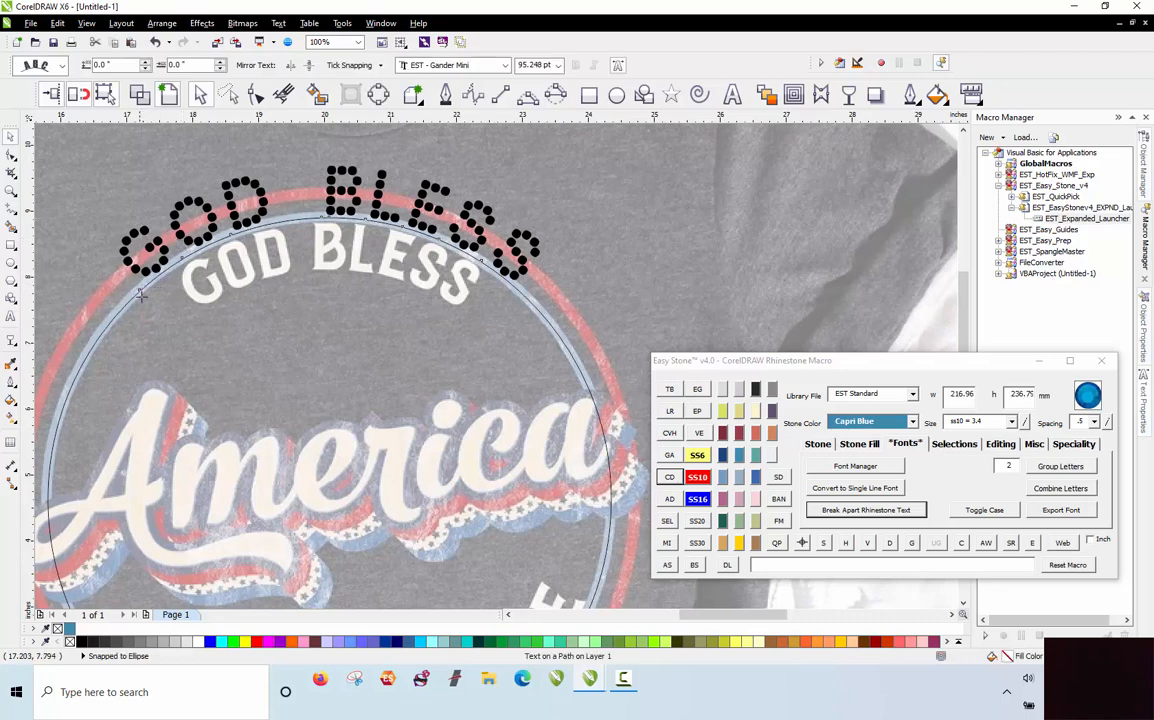
left_click_drag(141, 295, 152, 376)
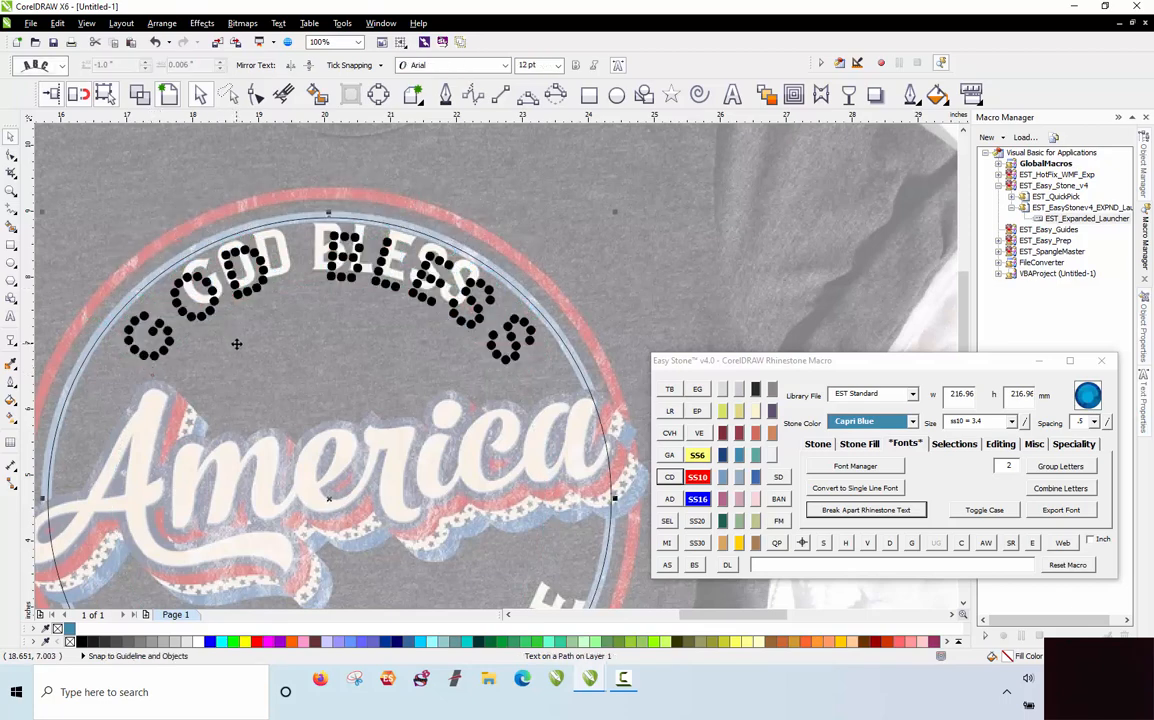
left_click(201, 235)
scroll(201, 227, "down", 2)
left_click(710, 222)
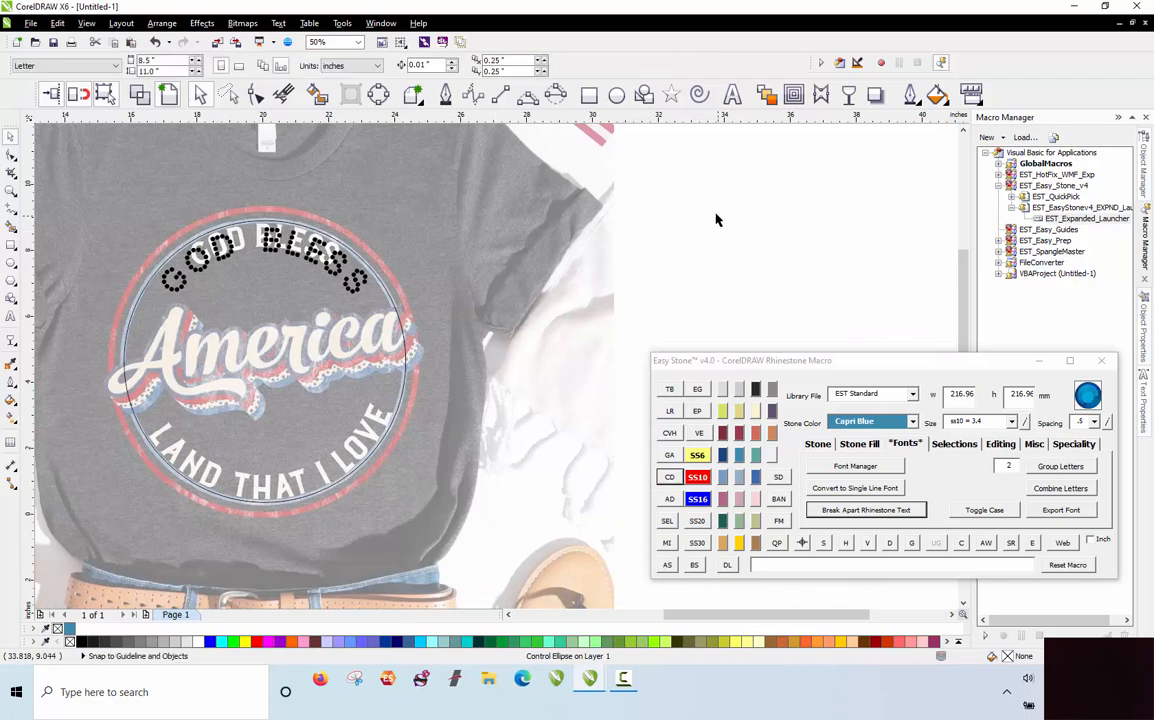
Step: Examine the letter spacing and placement of the curved GOD BLESS text against the shirt artwork
scroll(184, 284, "up", 4)
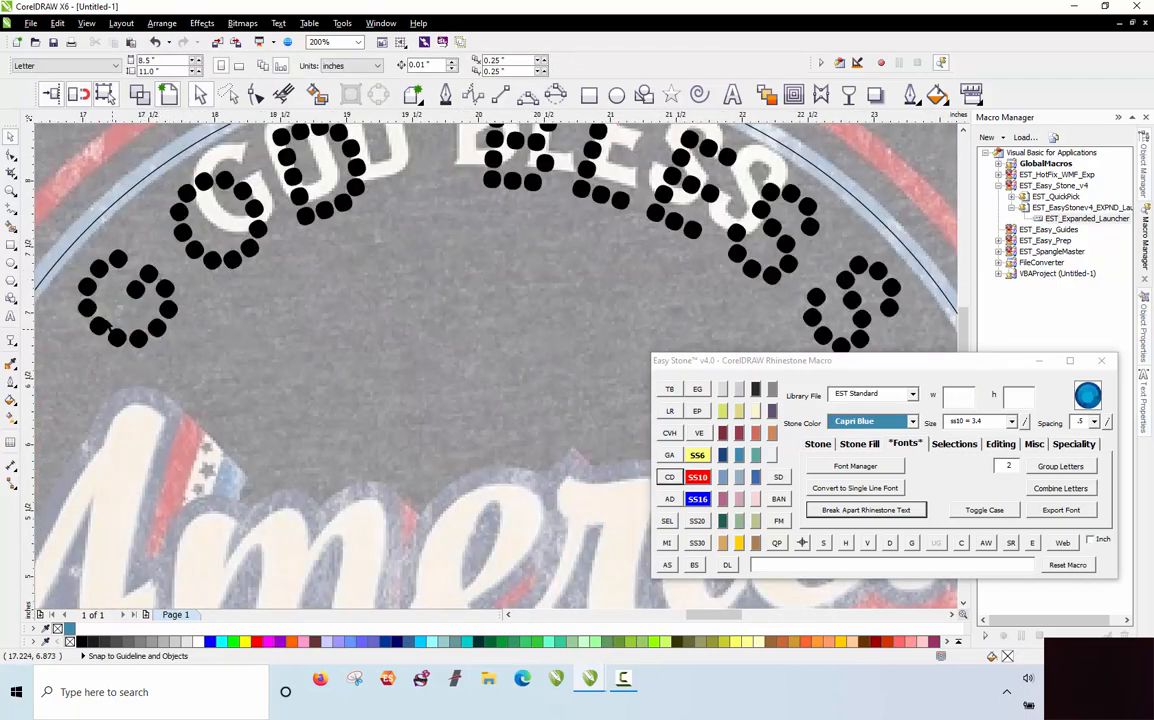
scroll(96, 307, "down", 2)
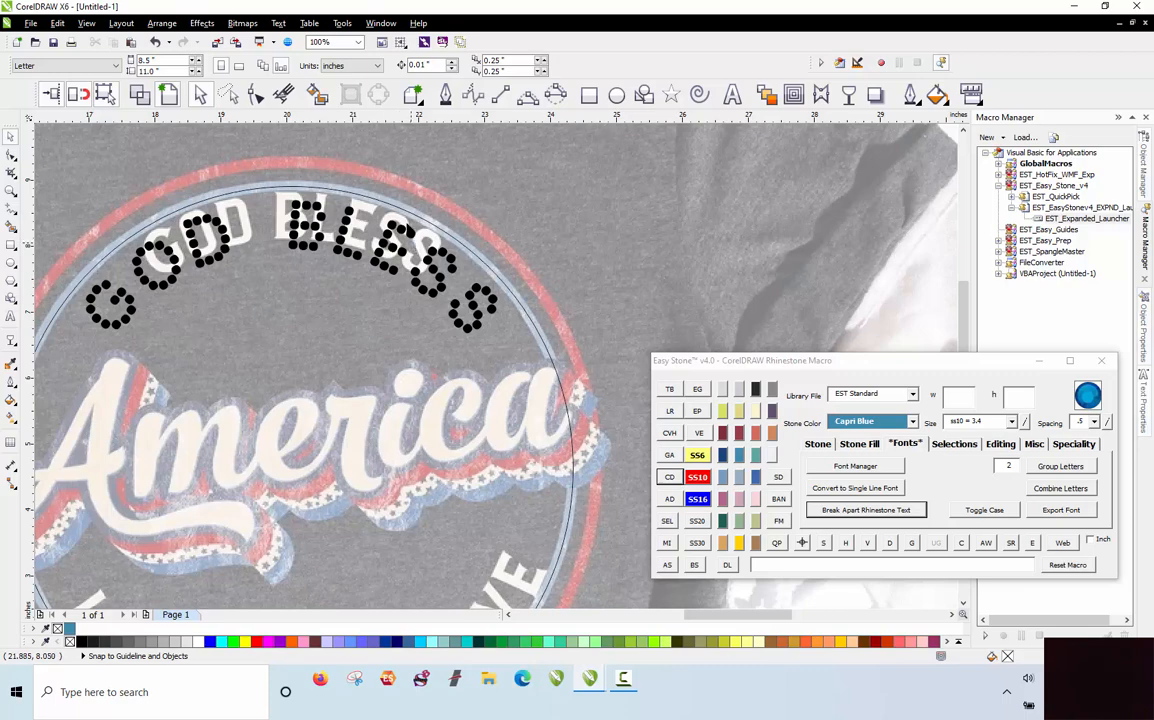
scroll(300, 165, "down", 2)
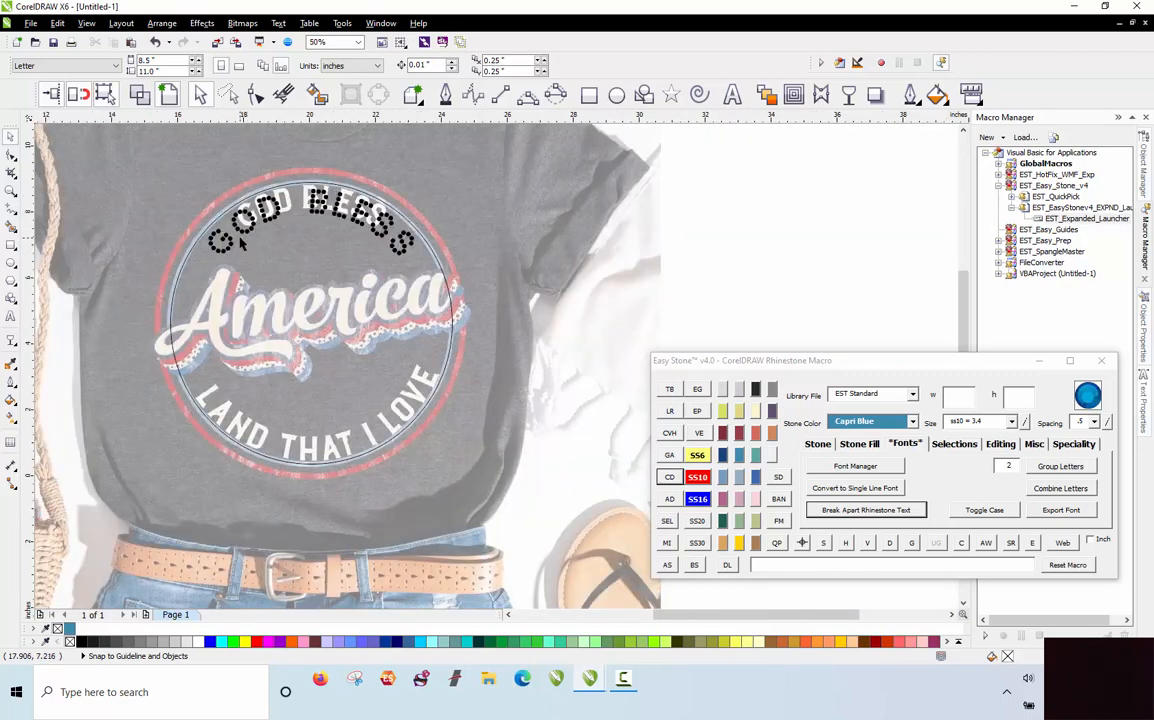
scroll(247, 306, "down", 1)
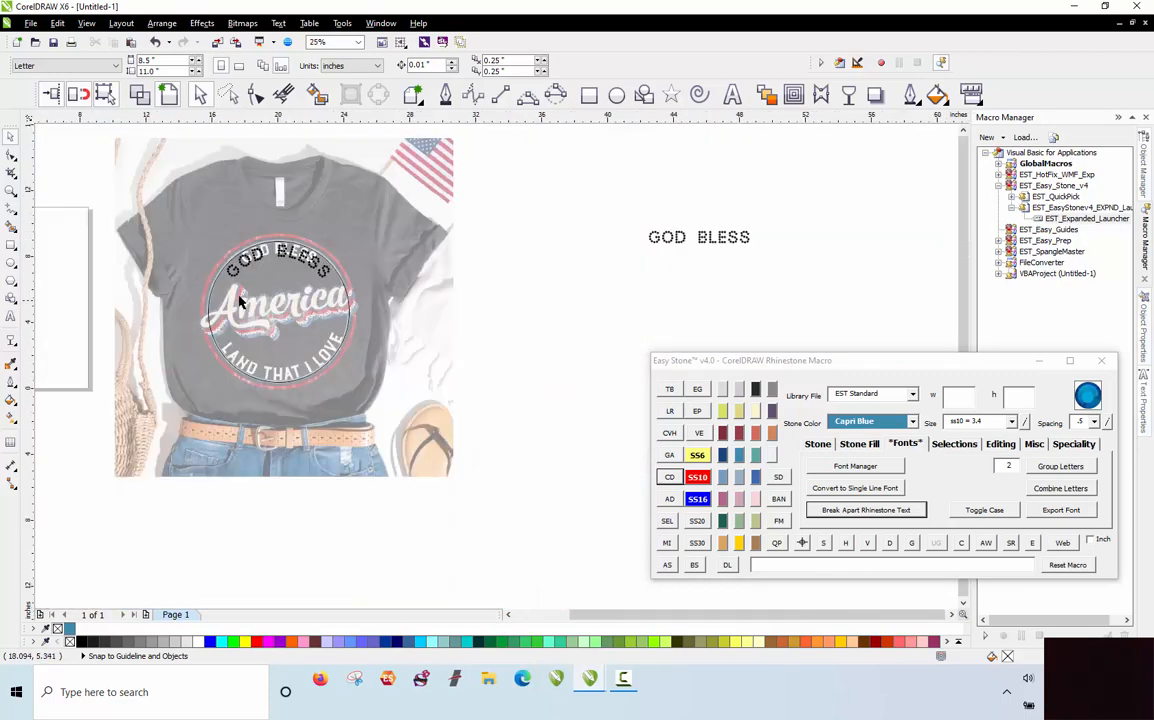
left_click(299, 263)
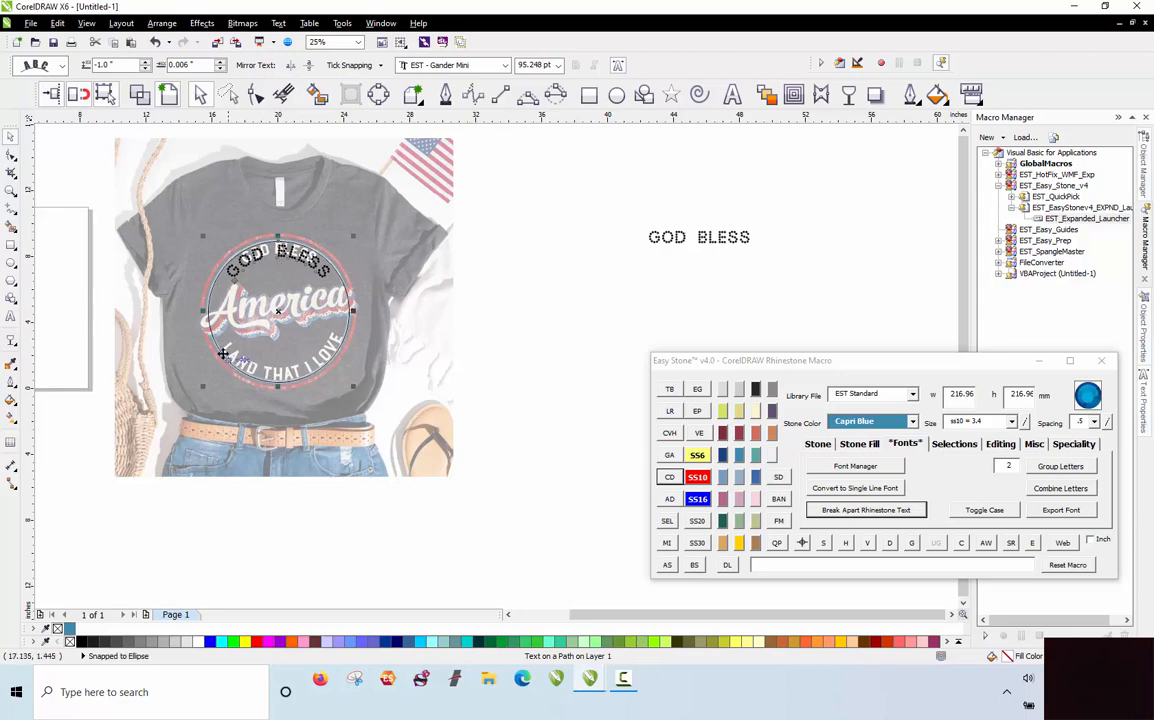
left_click(593, 317)
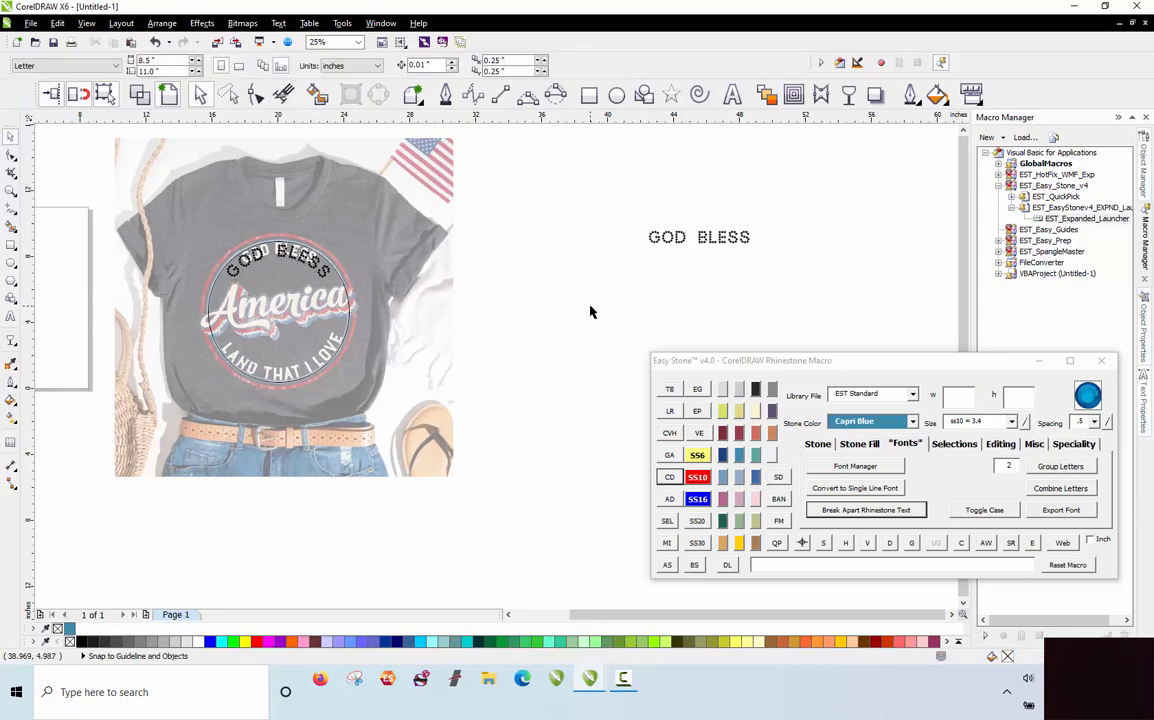
Step: Undo the inward offset and the fitting of the GOD BLESS text to the circle
left_click(319, 270)
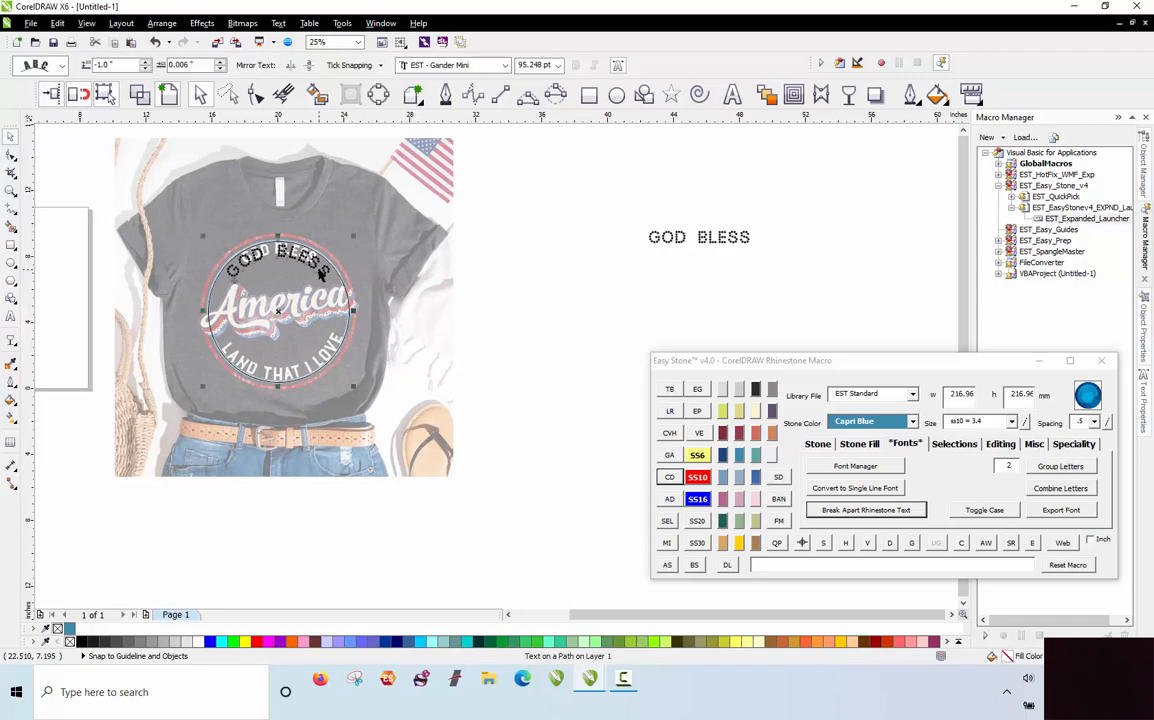
key("ctrl+z")
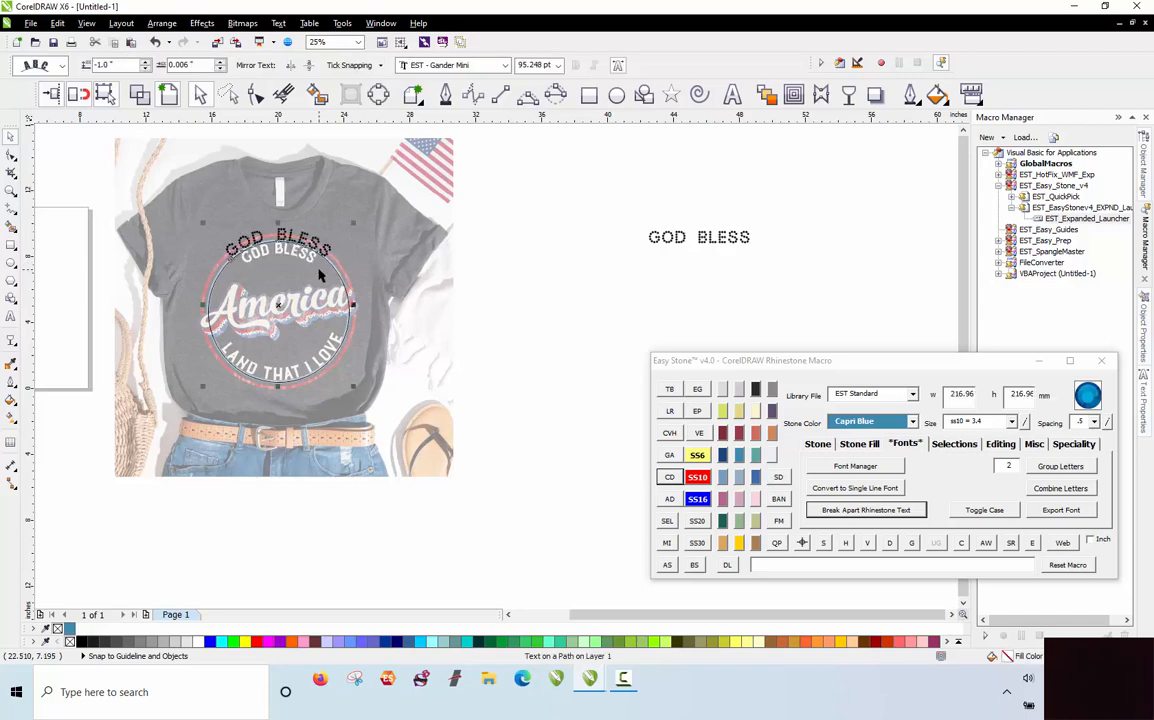
key("ctrl+z")
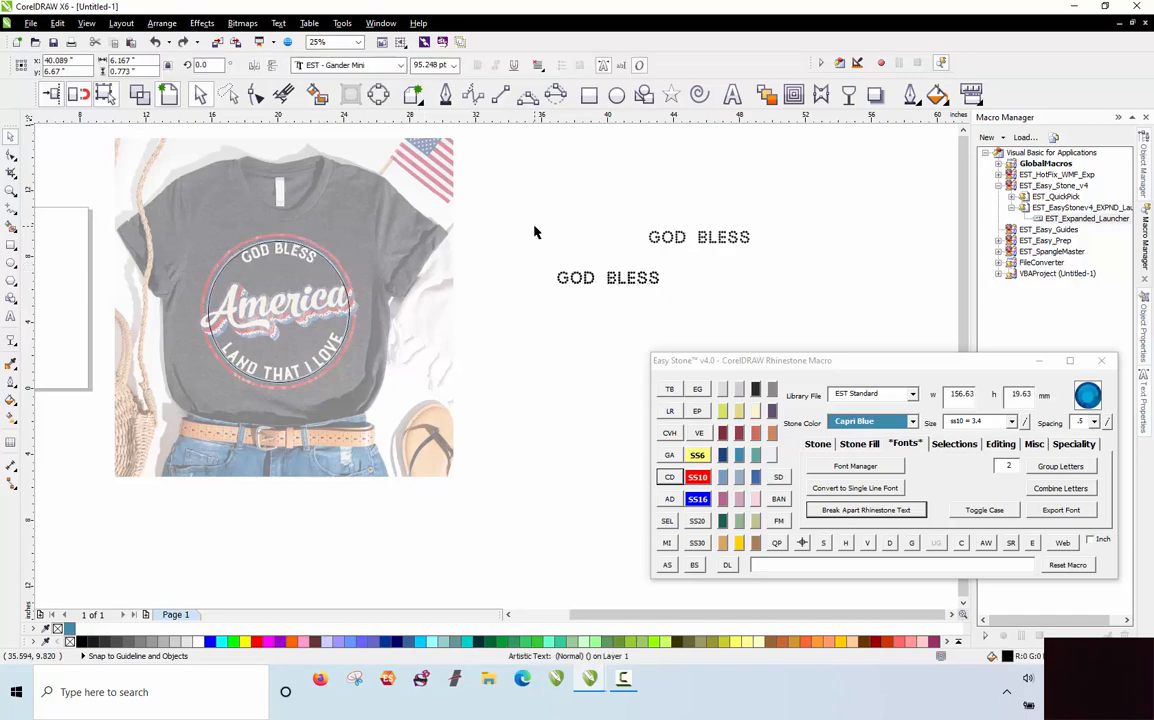
Step: Delete both straight GOD BLESS texts and the circle around the shirt artwork
left_click(533, 232)
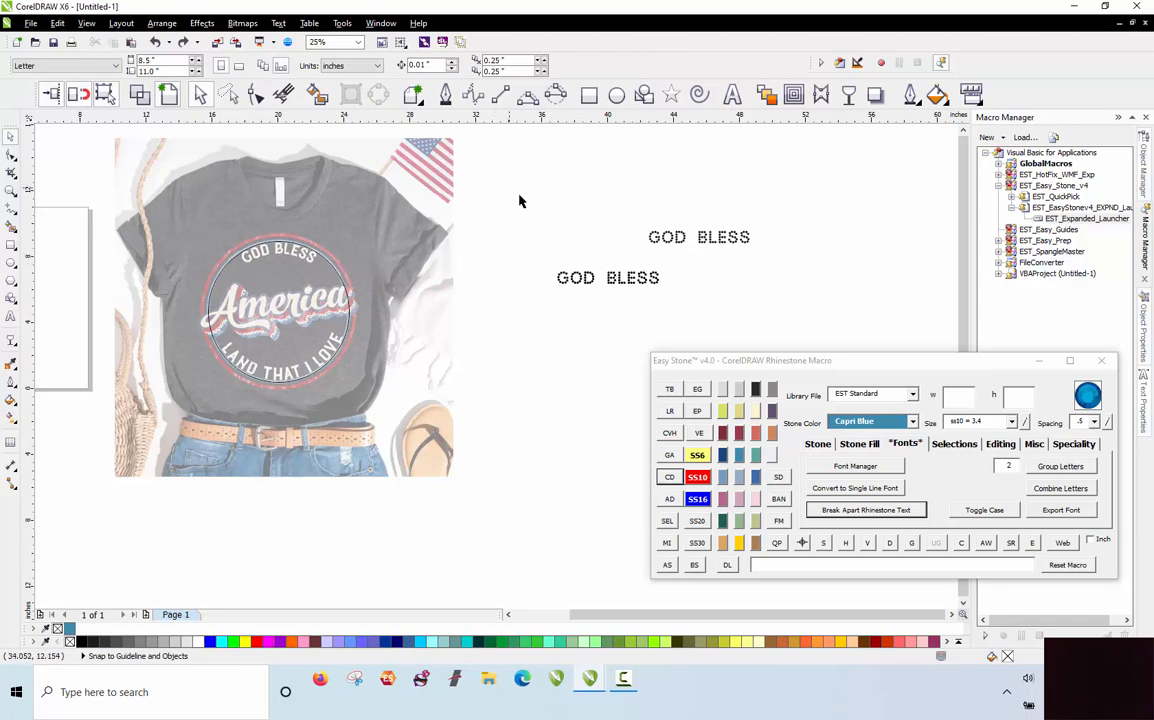
left_click_drag(509, 187, 812, 330)
key("Delete")
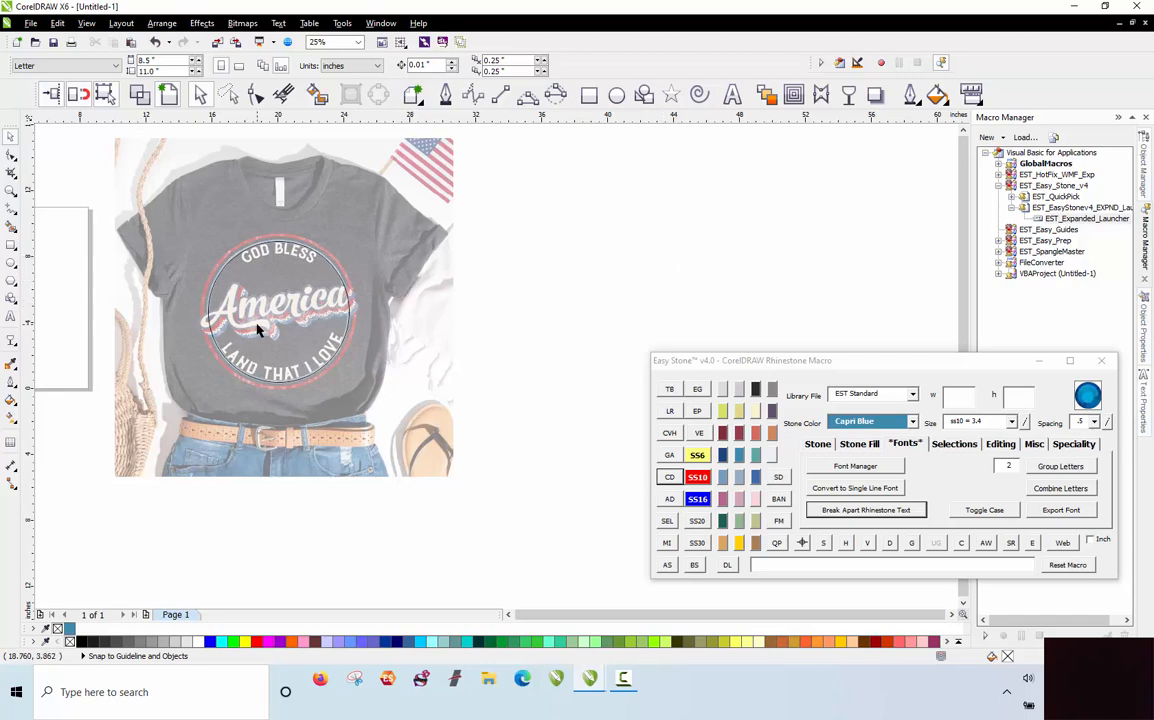
scroll(328, 293, "up", 2)
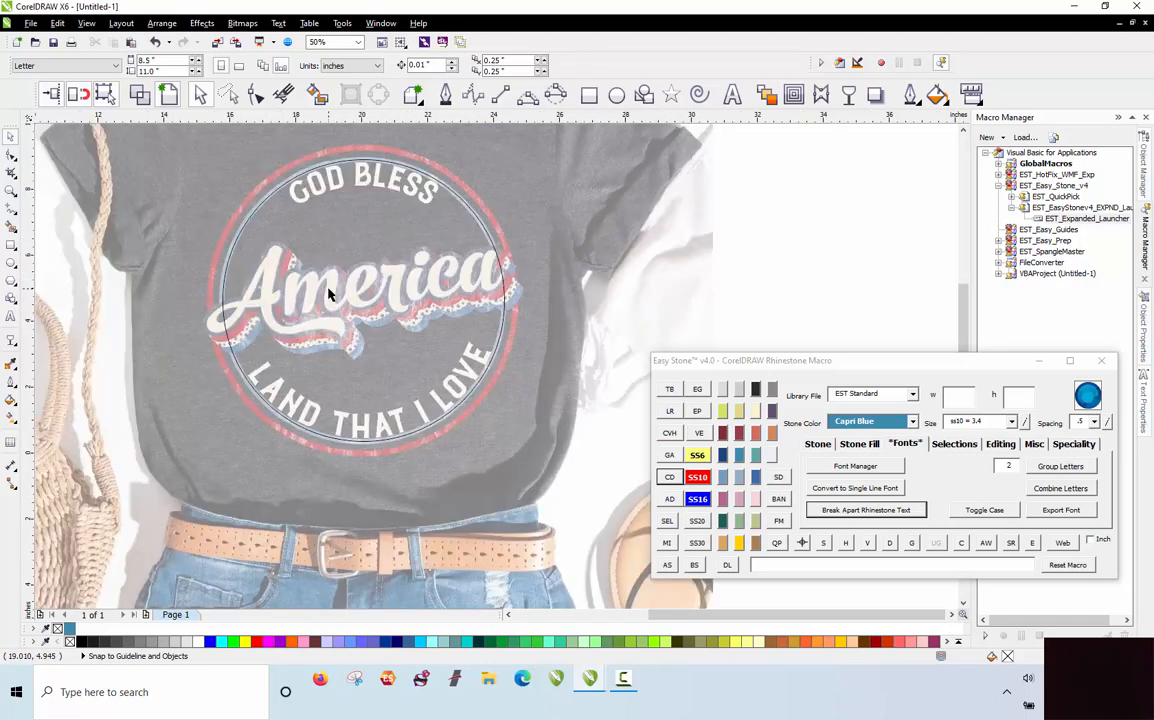
left_click(390, 210)
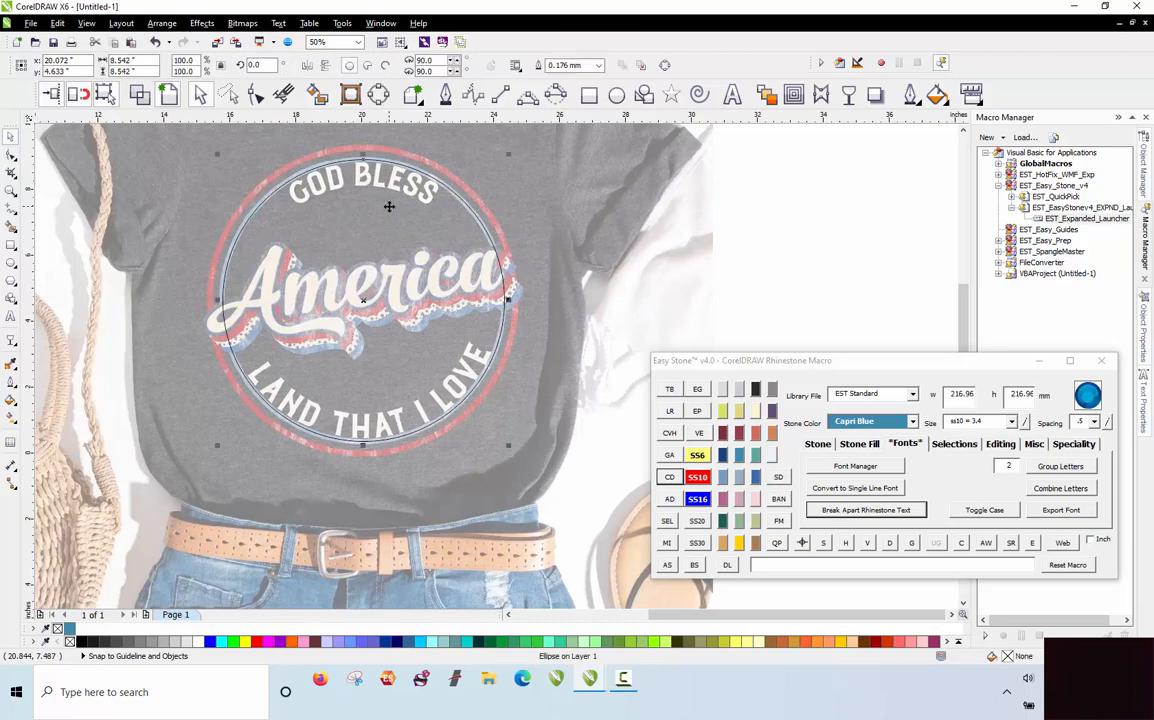
key("Escape")
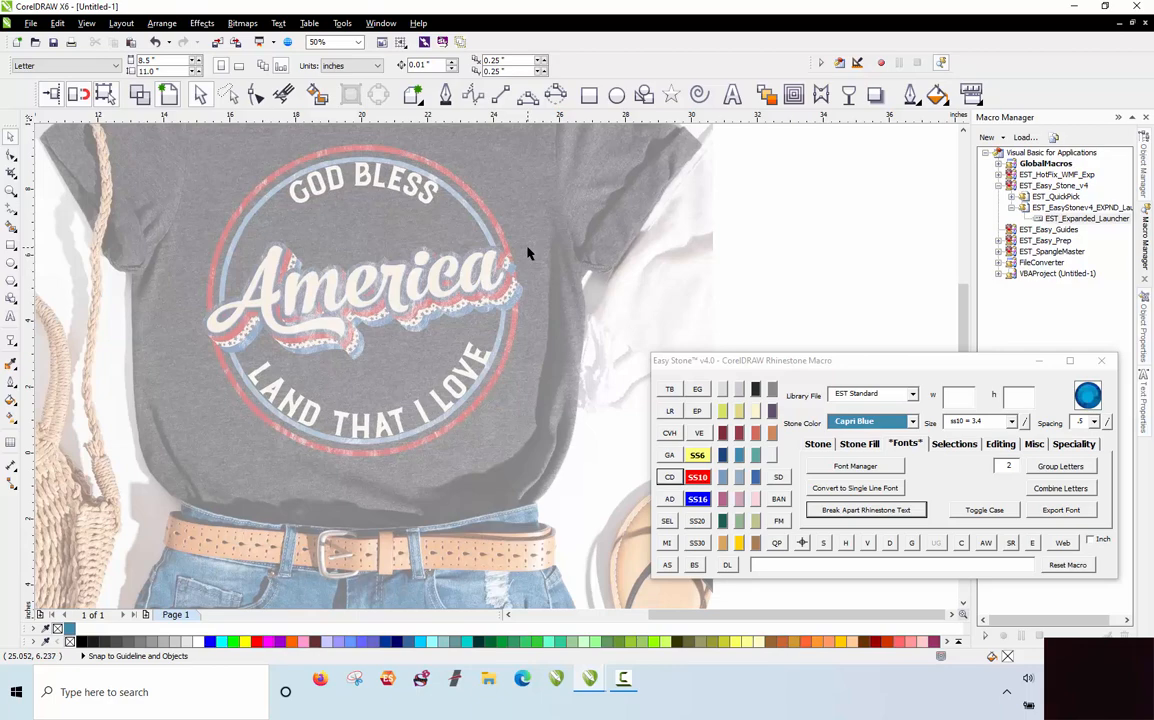
Step: Drop an ss6 and an ss10 Cobalt Blue stone on the outline beneath the final "a" of America
scroll(430, 273, "up", 2)
scroll(392, 300, "up", 1)
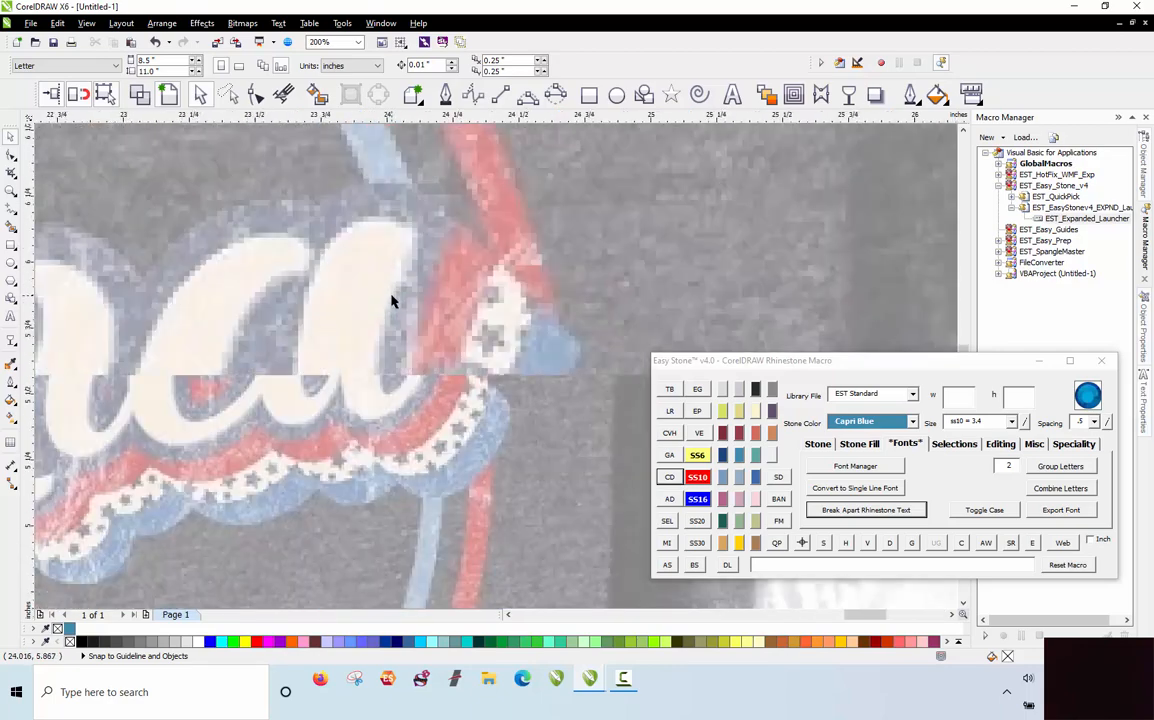
scroll(392, 300, "up", 1)
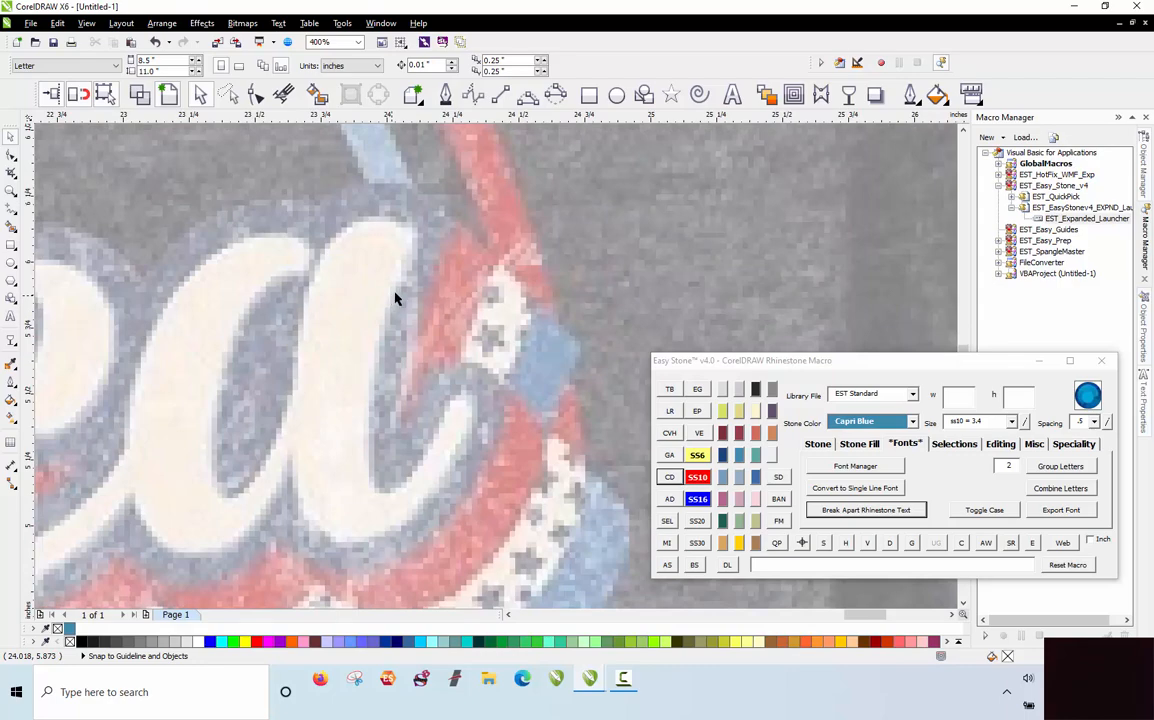
left_click(722, 455)
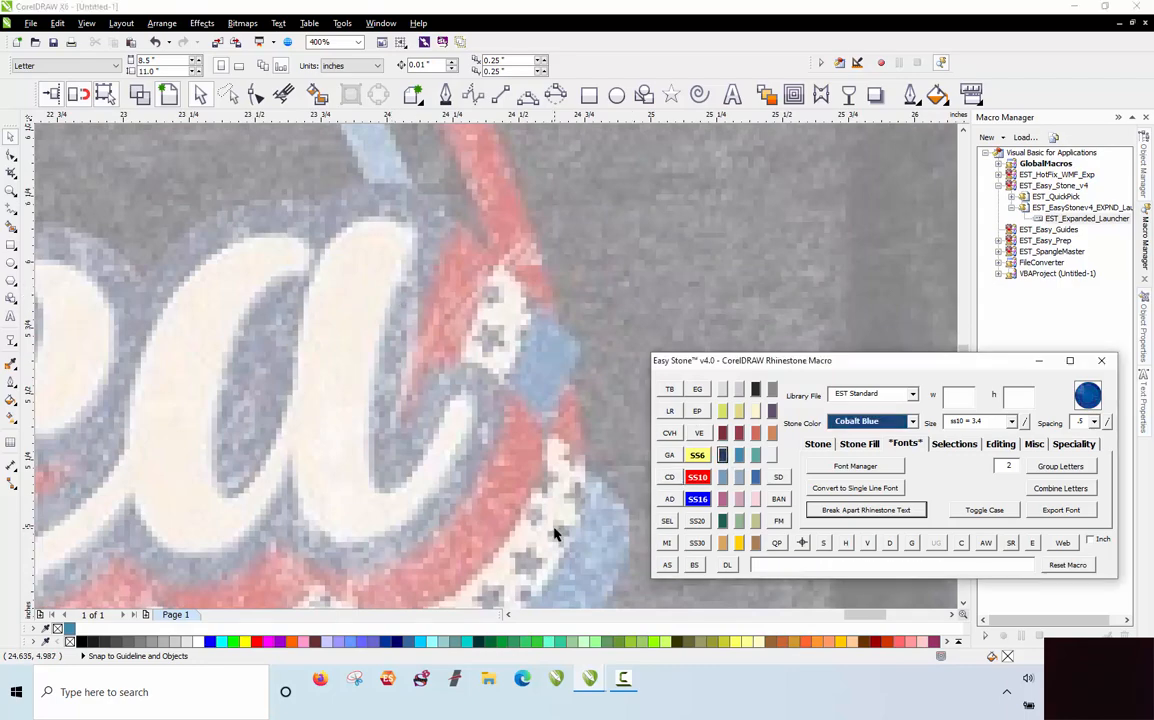
left_click(698, 457)
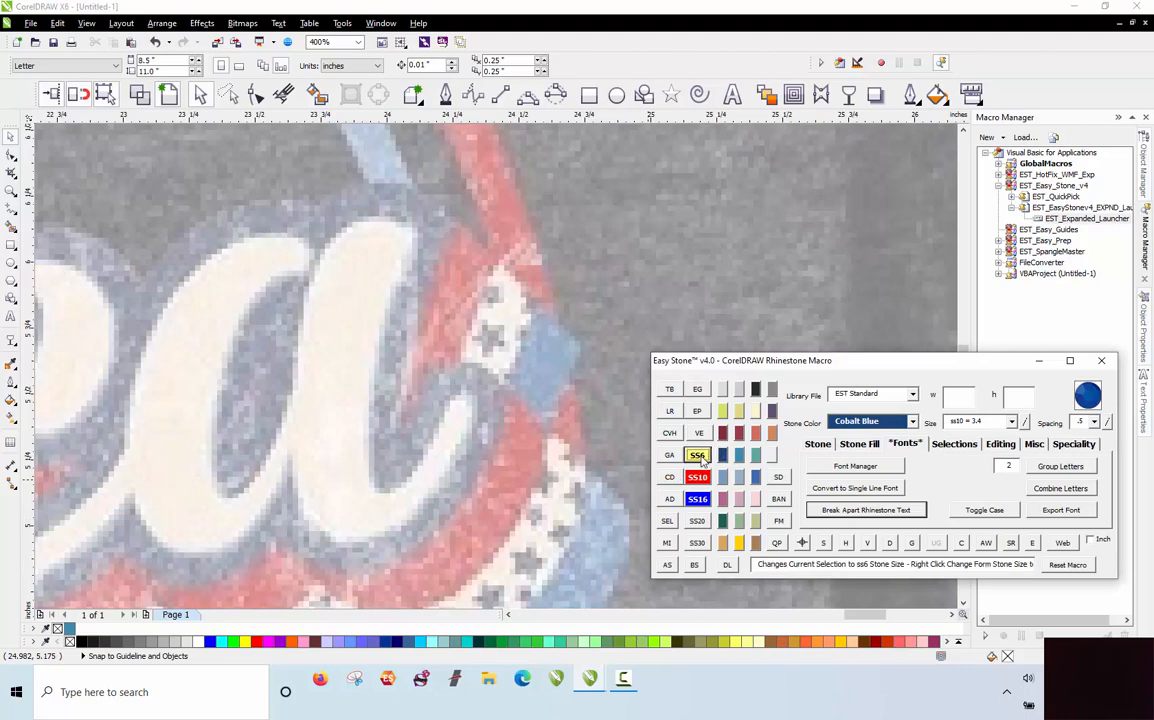
left_click(668, 566)
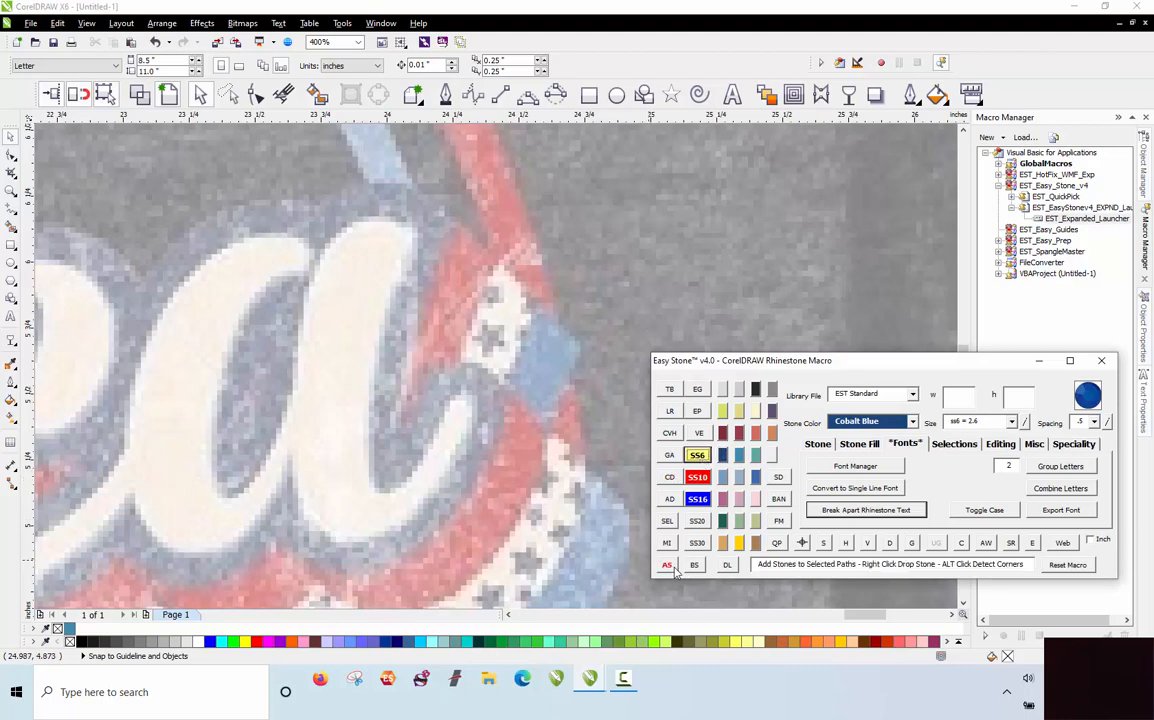
left_click(452, 493)
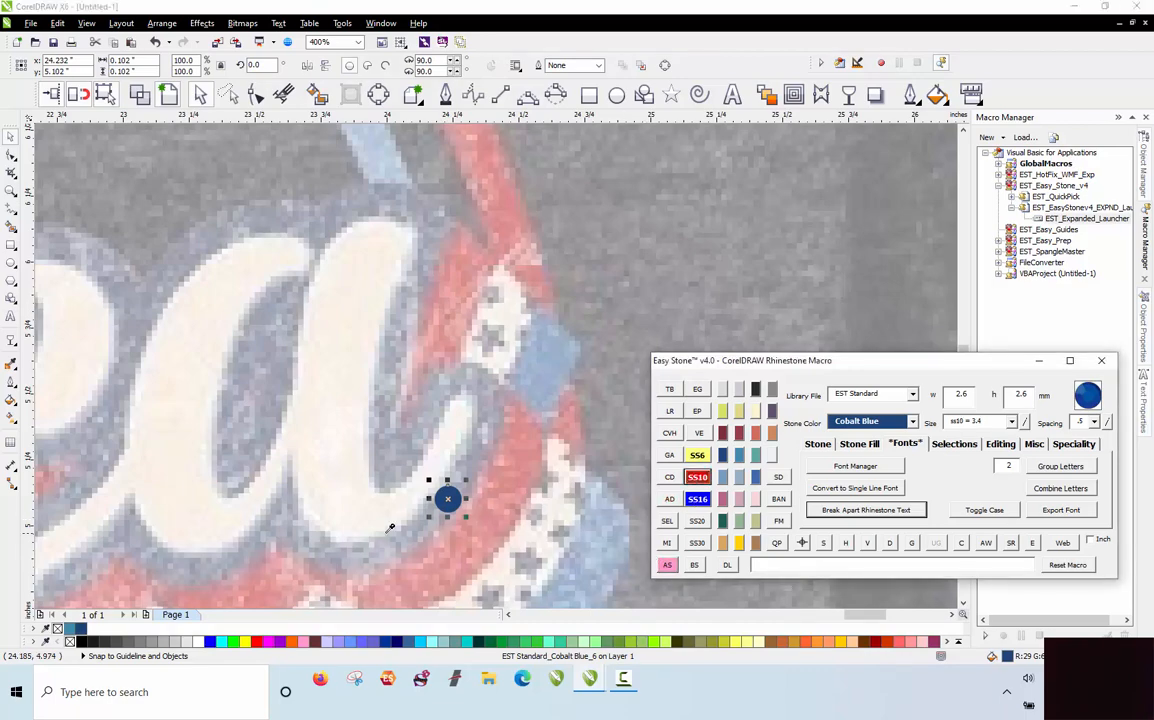
left_click(338, 544)
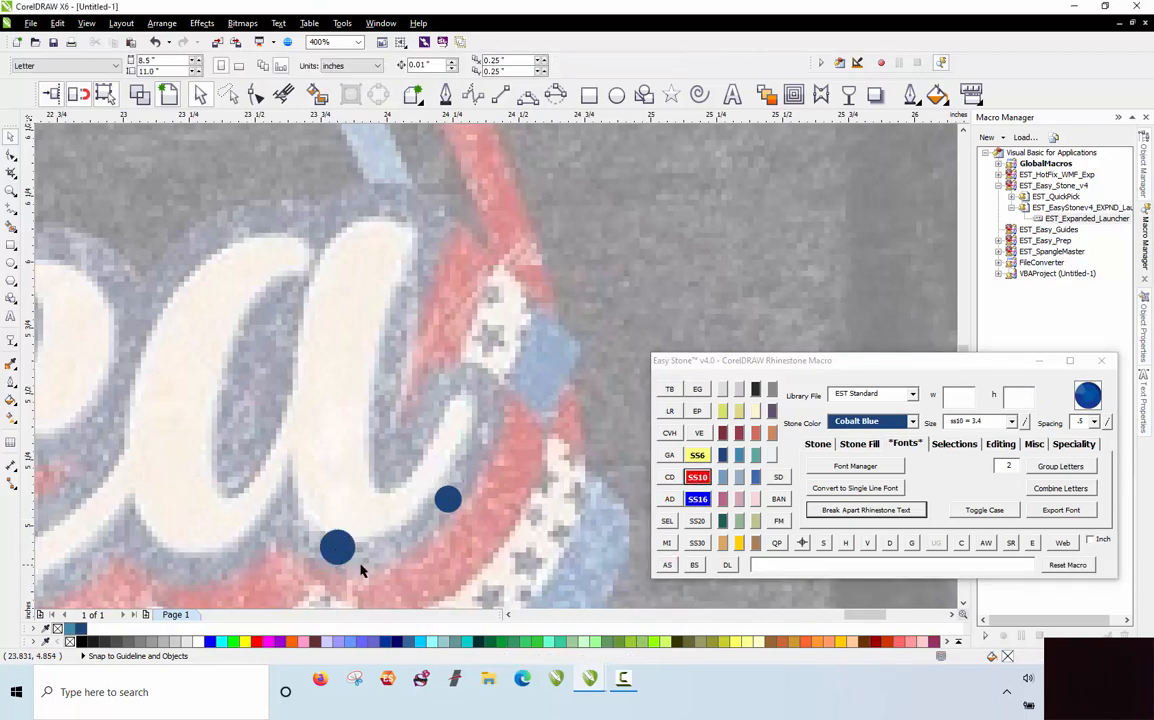
Step: Duplicate the ss10 stone around the base of the final "a" and the ss6 stone around its tail
scroll(335, 546, "up", 1)
mouse_move(318, 538)
left_mouse_down()
mouse_move(314, 557)
mouse_move(407, 545)
mouse_move(414, 518)
mouse_move(238, 514)
left_mouse_up()
key("space")
mouse_move(514, 432)
left_mouse_down()
mouse_move(449, 490)
mouse_move(506, 445)
left_mouse_up()
key("space")
mouse_move(506, 445)
left_mouse_down()
mouse_move(607, 268)
mouse_move(592, 283)
mouse_move(572, 155)
mouse_move(585, 203)
mouse_move(525, 206)
mouse_move(400, 392)
left_mouse_up()
key("space")
key("space")
key("space")
key("space")
key("space")
key("space")
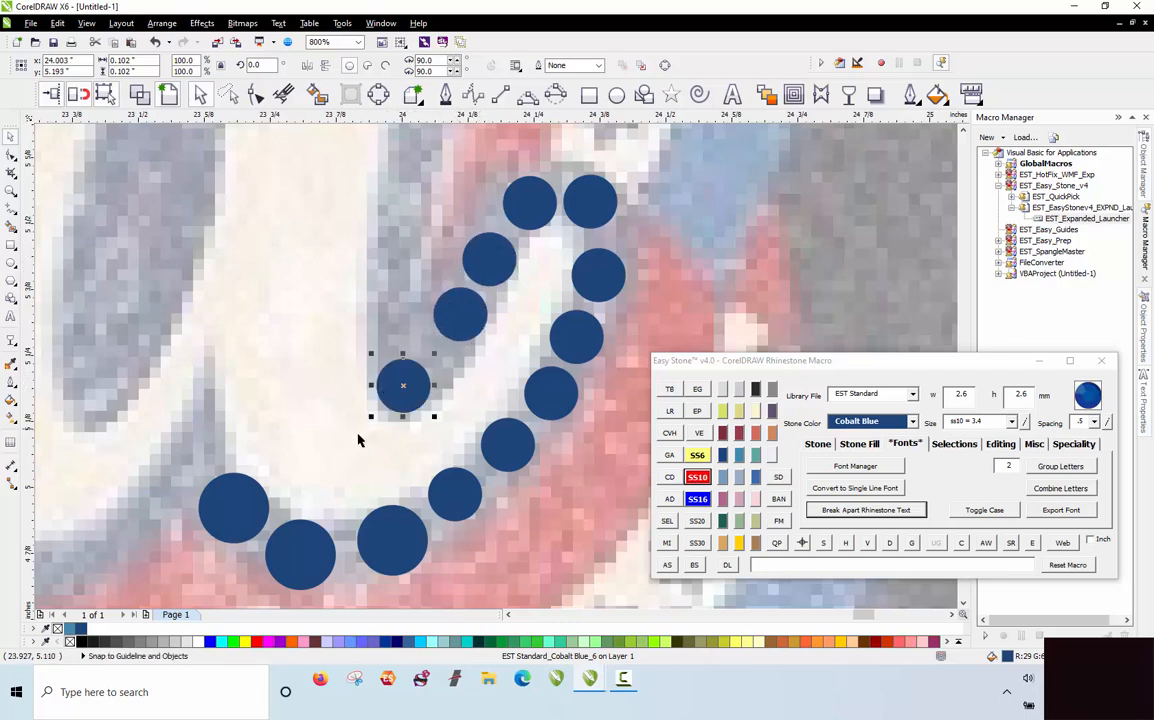
key("Escape")
Step: Duplicate ss6 stones along the outline beneath the bowl of the final "a" and onto the lower edge of the "c"
scroll(433, 390, "down", 1)
scroll(271, 452, "up", 1)
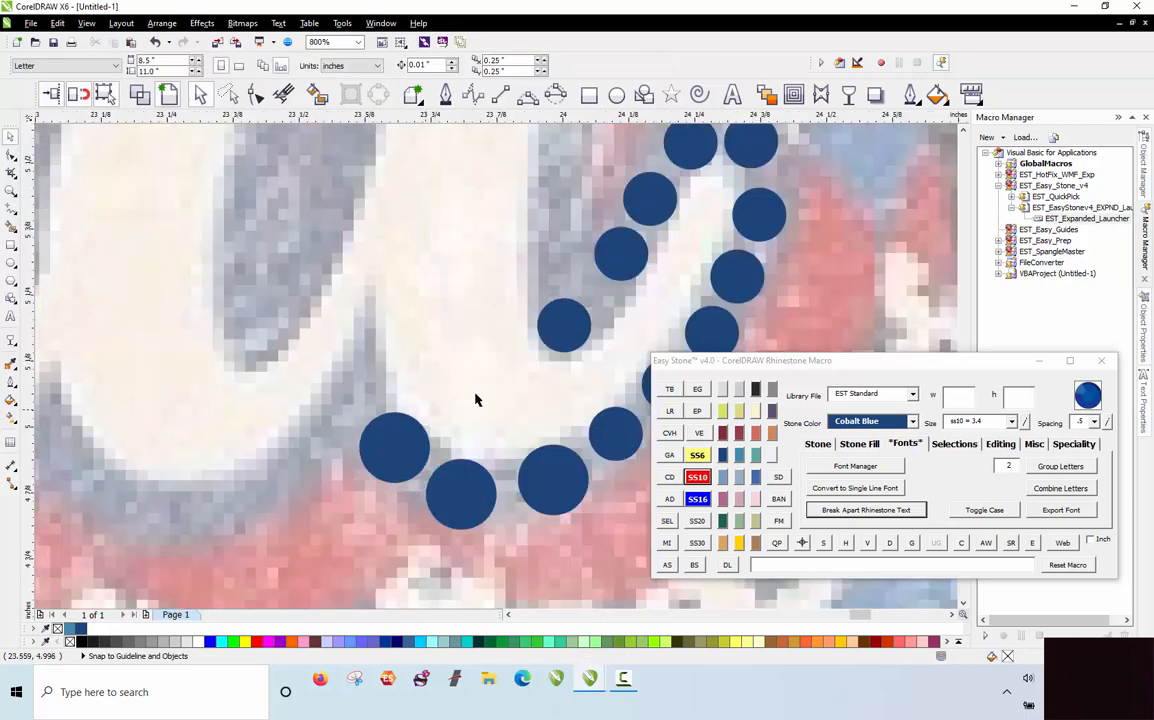
mouse_move(549, 327)
left_mouse_down()
mouse_move(342, 387)
mouse_move(304, 458)
mouse_move(312, 448)
left_mouse_up()
key("space")
scroll(455, 262, "down", 1)
scroll(265, 366, "up", 1)
mouse_move(499, 346)
left_mouse_down()
mouse_move(393, 416)
mouse_move(429, 399)
mouse_move(355, 410)
mouse_move(362, 402)
mouse_move(288, 395)
mouse_move(294, 381)
mouse_move(310, 397)
mouse_move(288, 395)
mouse_move(229, 315)
mouse_move(95, 428)
left_mouse_up()
key("space")
key("space")
key("space")
key("space")
key("space")
key("space")
key("space")
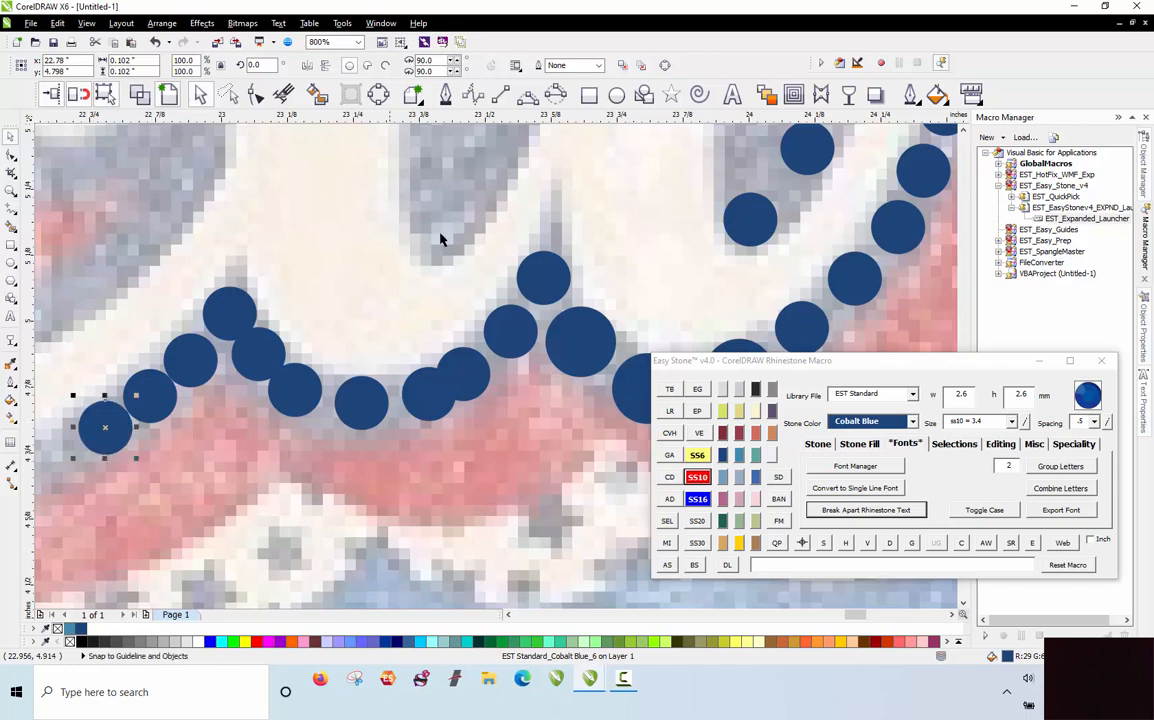
Step: Add another stone beneath the "c", change it to ss10 and duplicate it along the base up to the peak beside the "i"
scroll(443, 237, "down", 2)
scroll(110, 325, "up", 1)
scroll(134, 330, "down", 1)
scroll(90, 340, "up", 1)
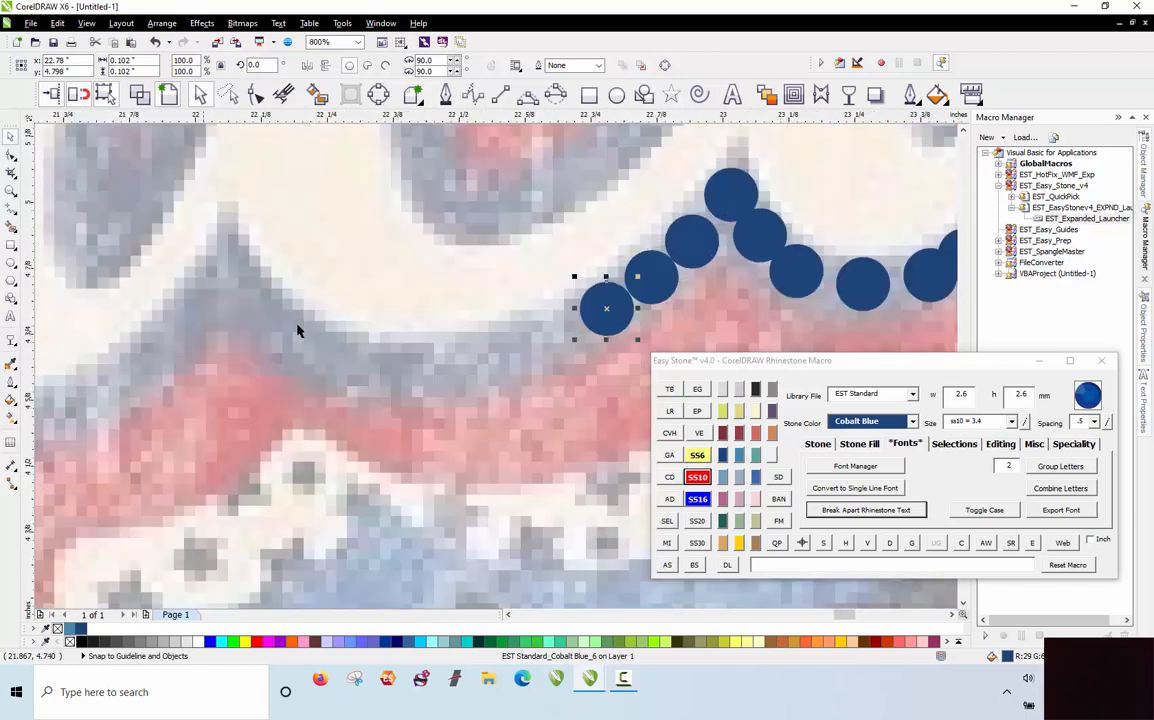
left_click_drag(601, 304, 540, 340)
left_click(698, 477)
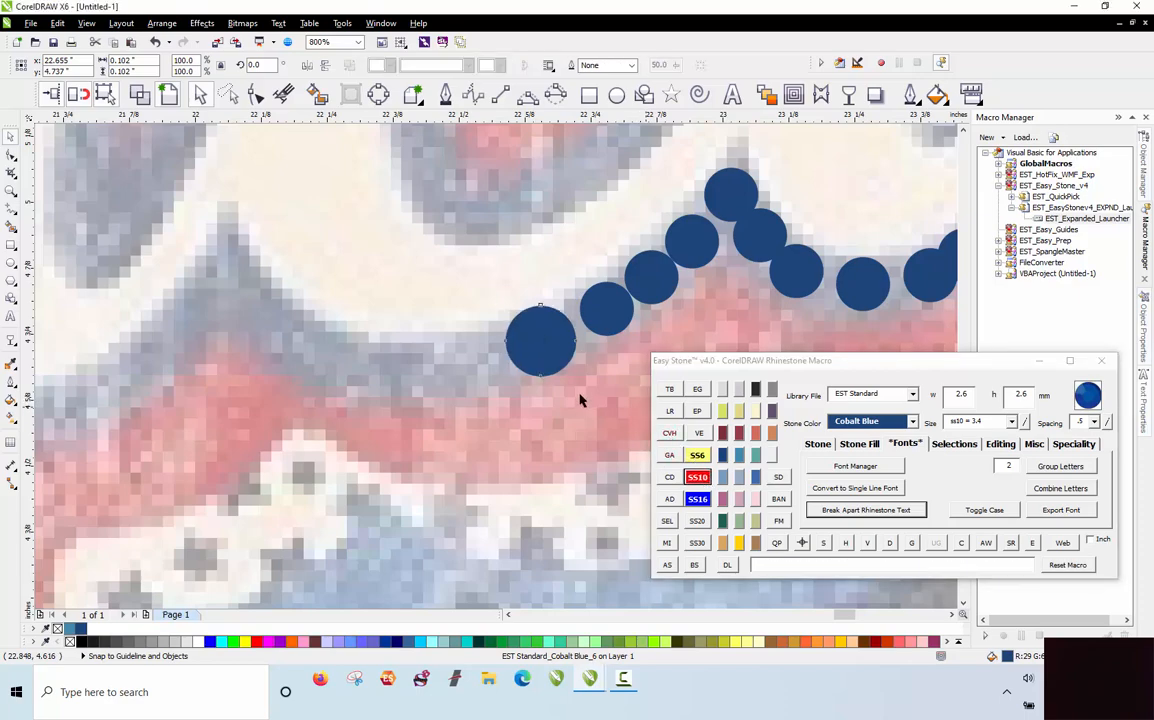
mouse_move(567, 336)
left_mouse_down()
mouse_move(483, 361)
mouse_move(389, 358)
mouse_move(321, 340)
mouse_move(253, 273)
left_mouse_up()
key("space")
key("space")
key("space")
Step: Change the peak stone between "i" and "c" to ss6, duplicate it beneath the "i", and place an ss10 stone beside the "r"
left_click(700, 456)
scroll(567, 325, "down", 2)
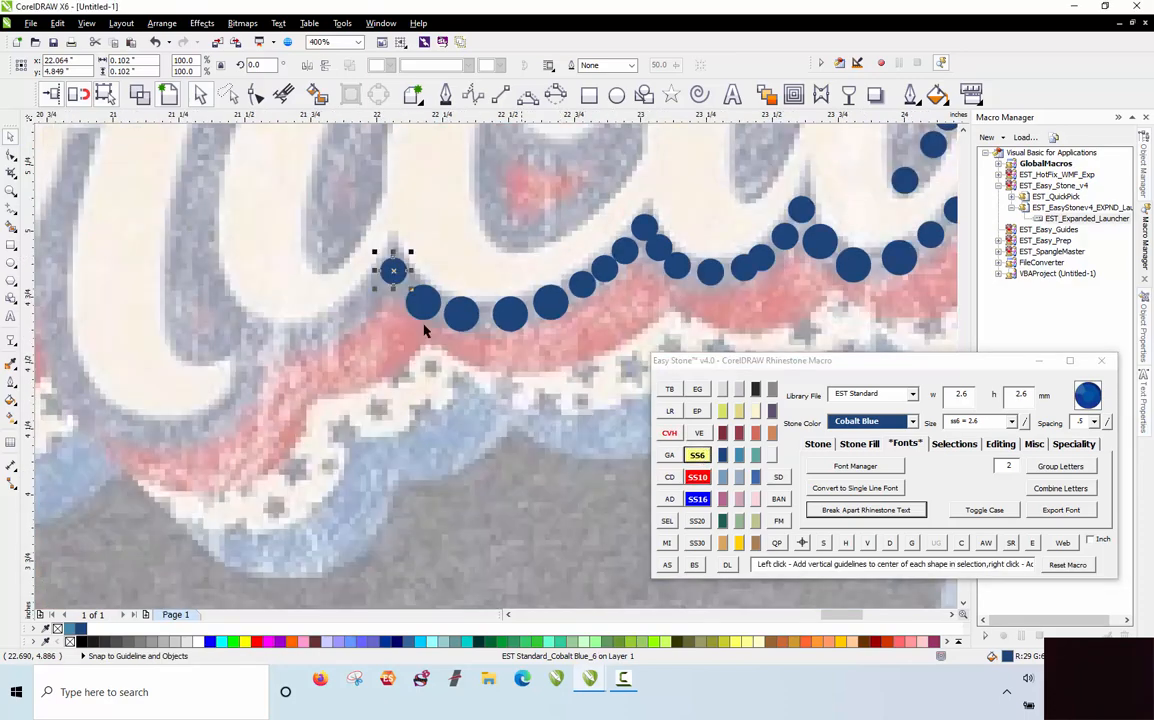
scroll(281, 296, "up", 2)
mouse_move(543, 240)
left_mouse_down()
mouse_move(466, 322)
mouse_move(397, 364)
mouse_move(304, 366)
left_mouse_up()
key("space")
key("space")
key("space")
mouse_move(583, 315)
left_mouse_down()
mouse_move(325, 410)
mouse_move(250, 458)
mouse_move(243, 447)
left_mouse_up()
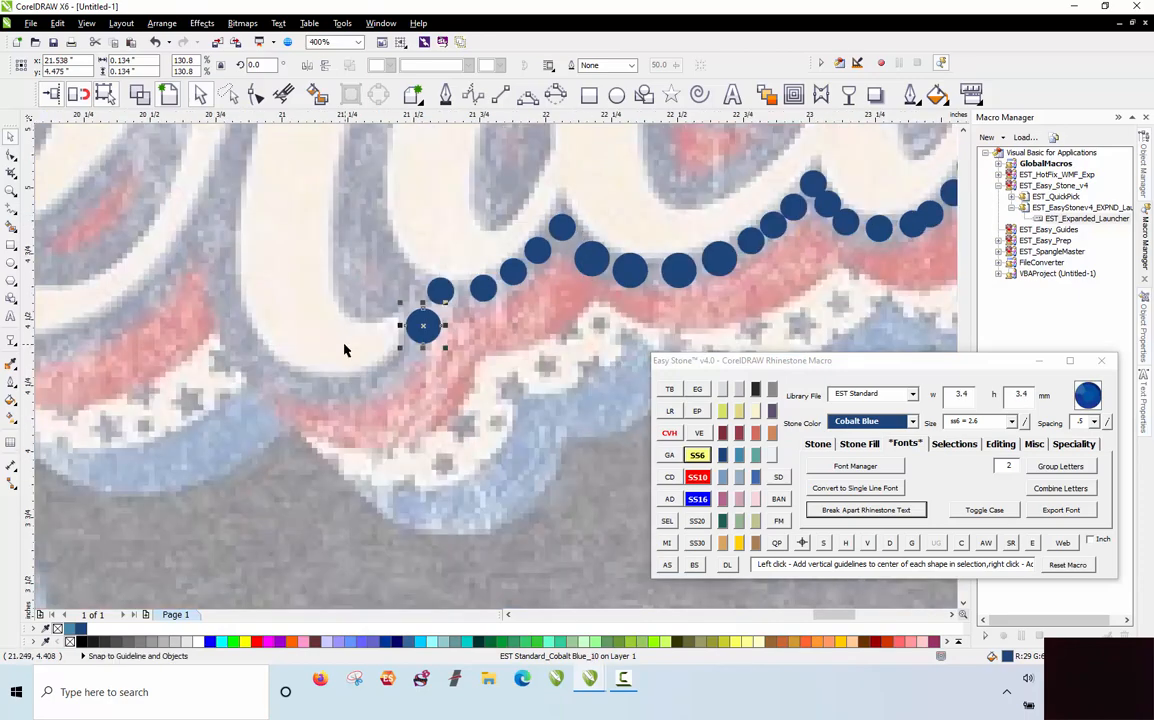
Step: Duplicate ss6 stones around the bottom curve of the "r" and up its outer edge
scroll(344, 349, "up", 2)
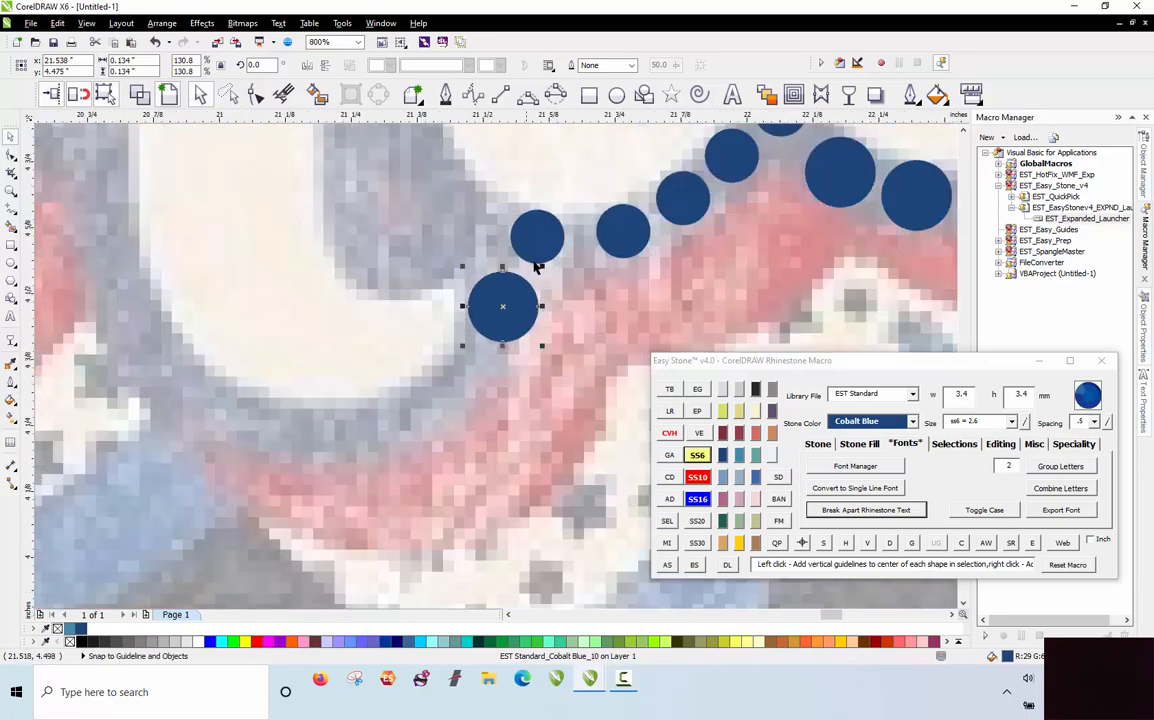
left_click(439, 395)
left_click(476, 362)
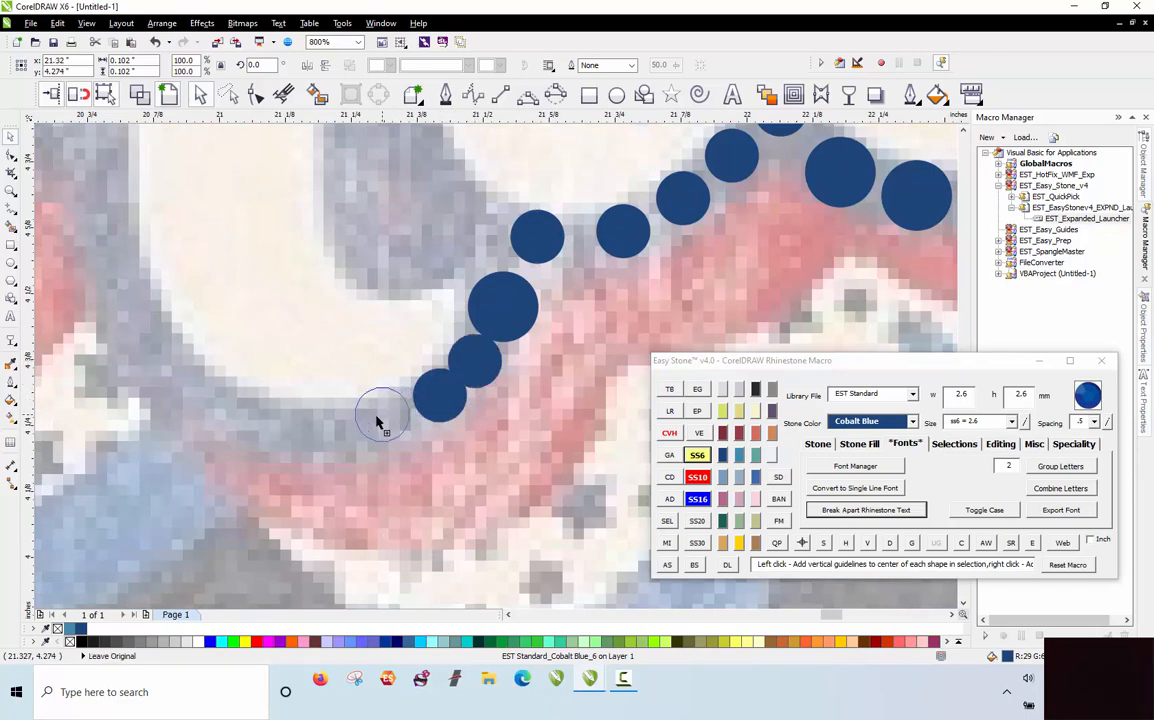
left_click(377, 420)
left_click(251, 426)
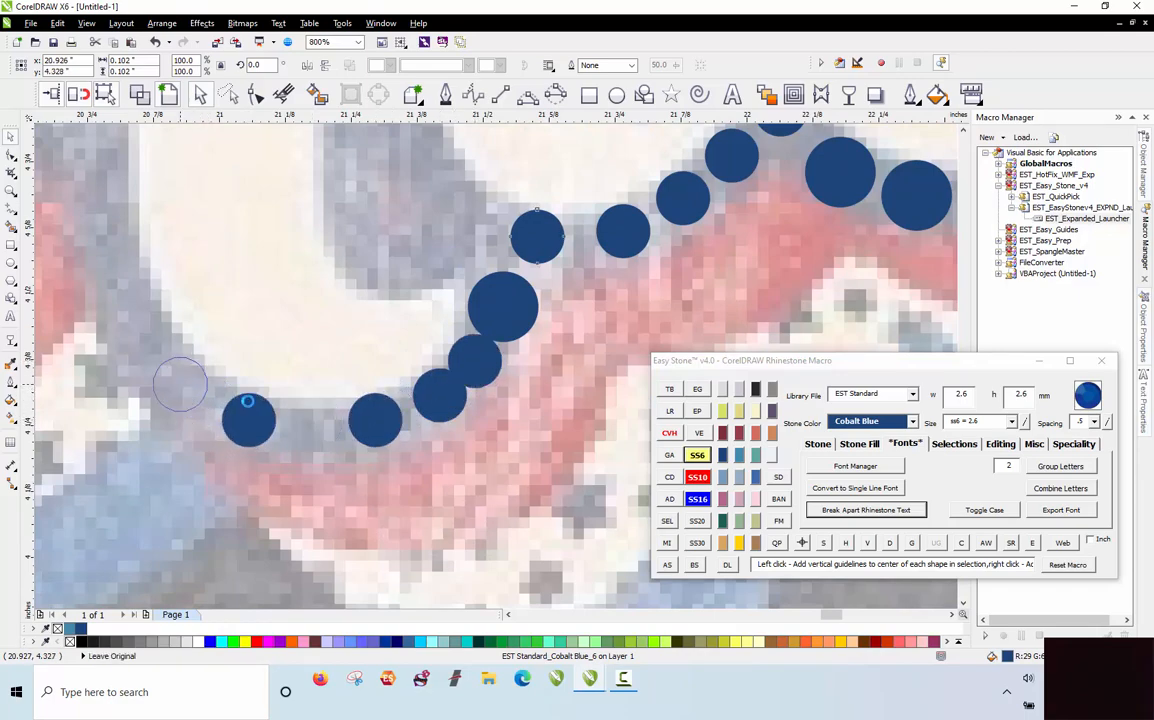
left_click(180, 383)
left_click(307, 428)
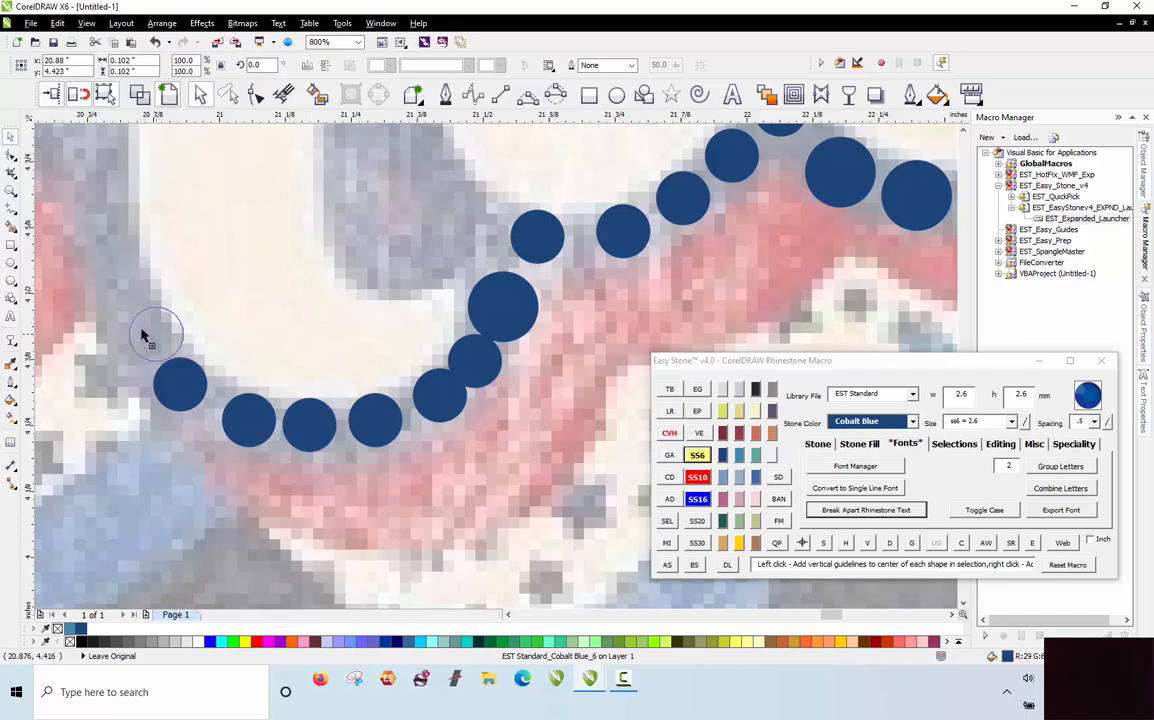
left_click(141, 328)
scroll(120, 253, "down", 2)
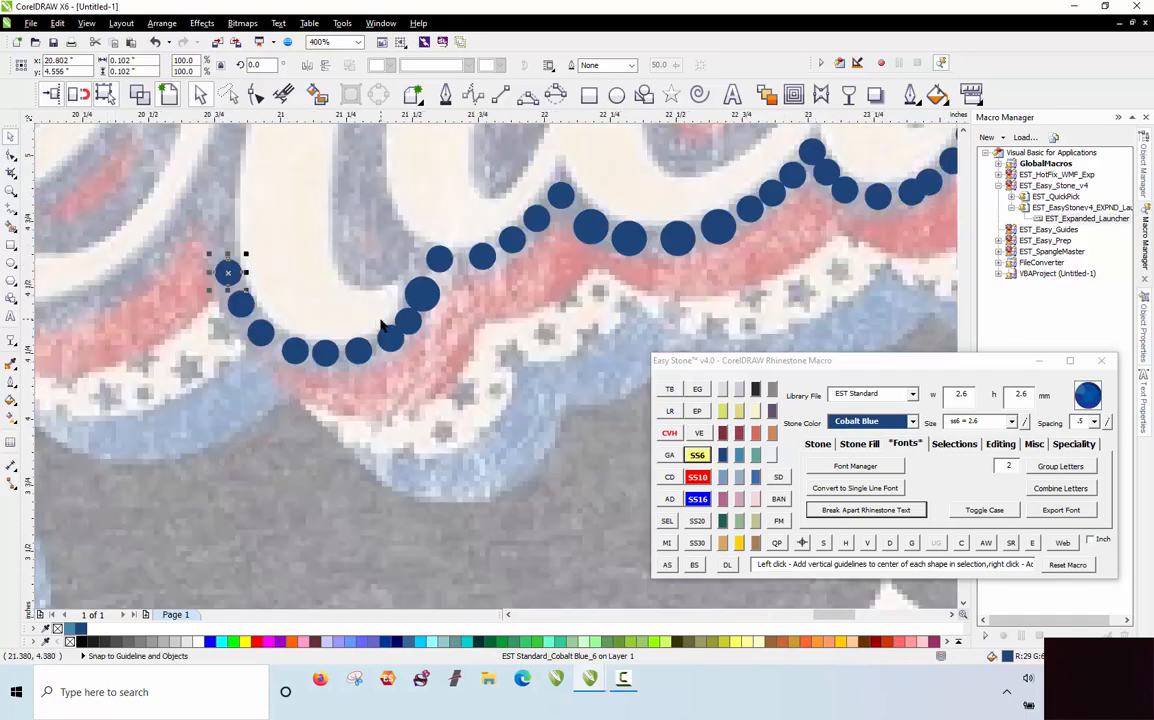
scroll(405, 437, "down", 2)
key("Escape")
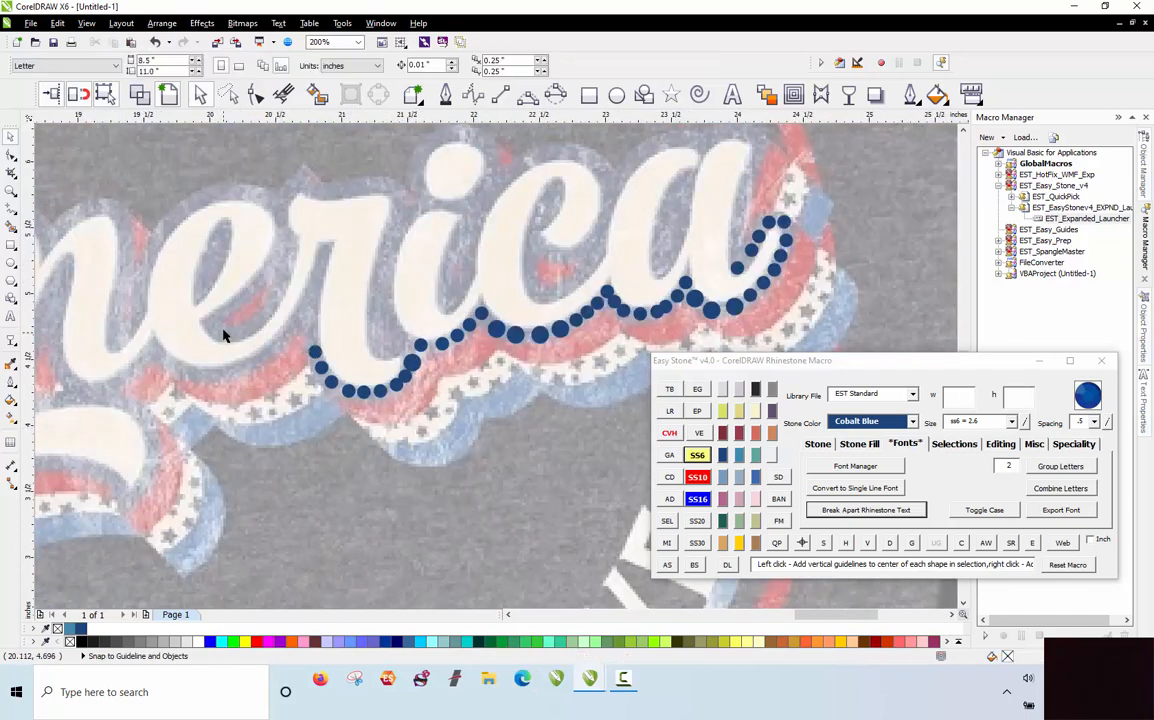
Step: Duplicate ss10 stones up the narrow outline gap between the "e" and the "r"
scroll(239, 333, "up", 1)
left_click(588, 404)
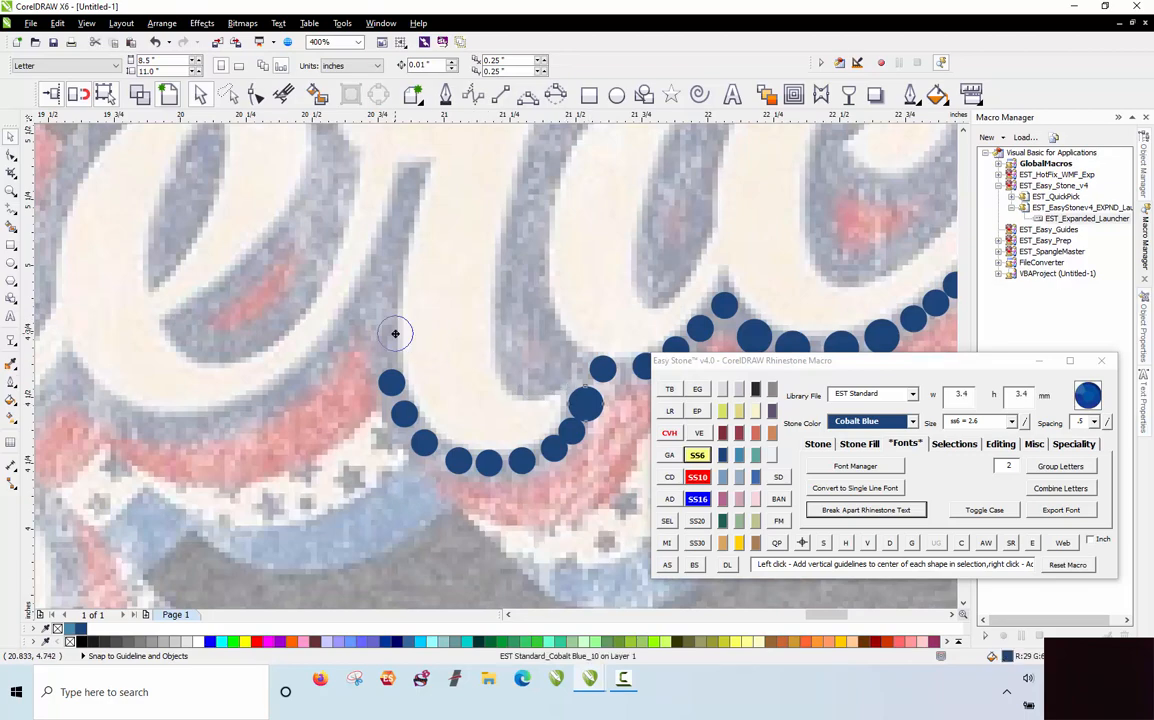
left_click(379, 344)
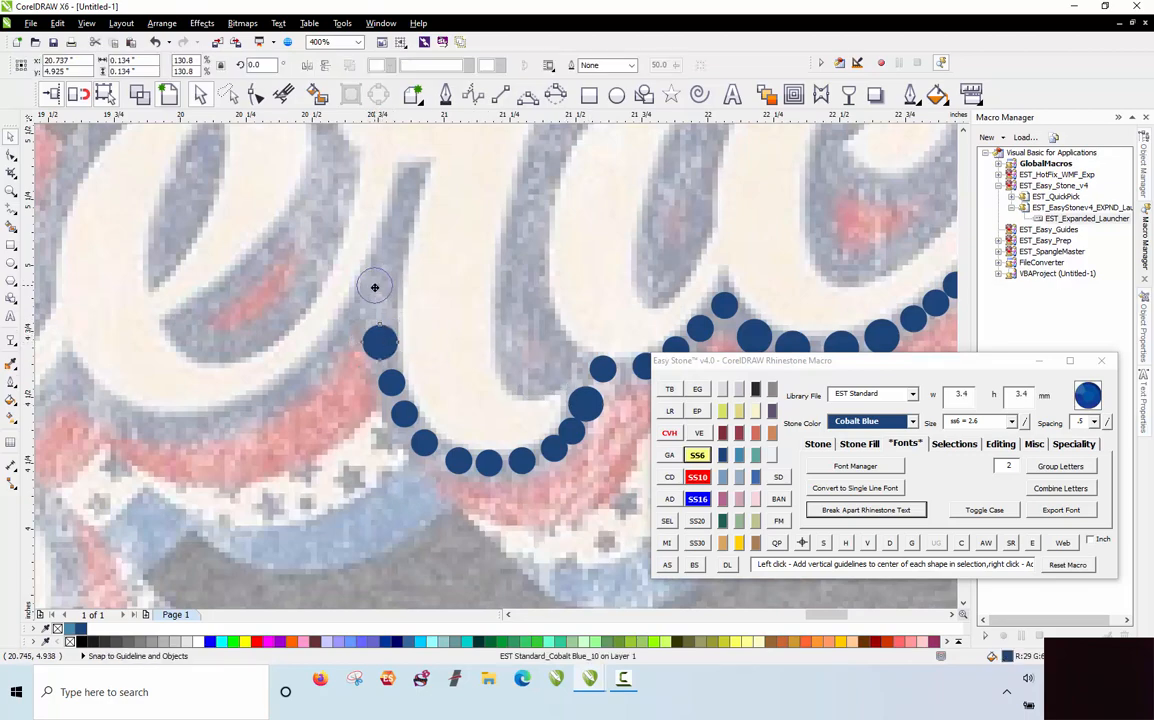
left_click(378, 296)
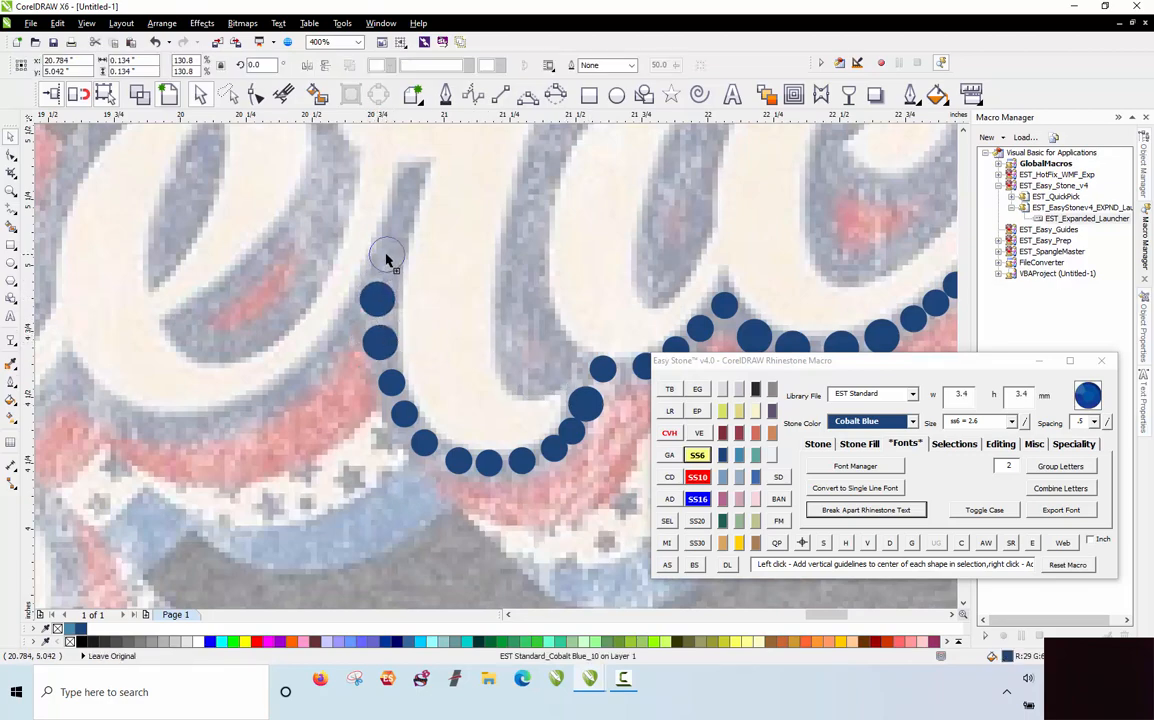
left_click(386, 256)
left_click(397, 209)
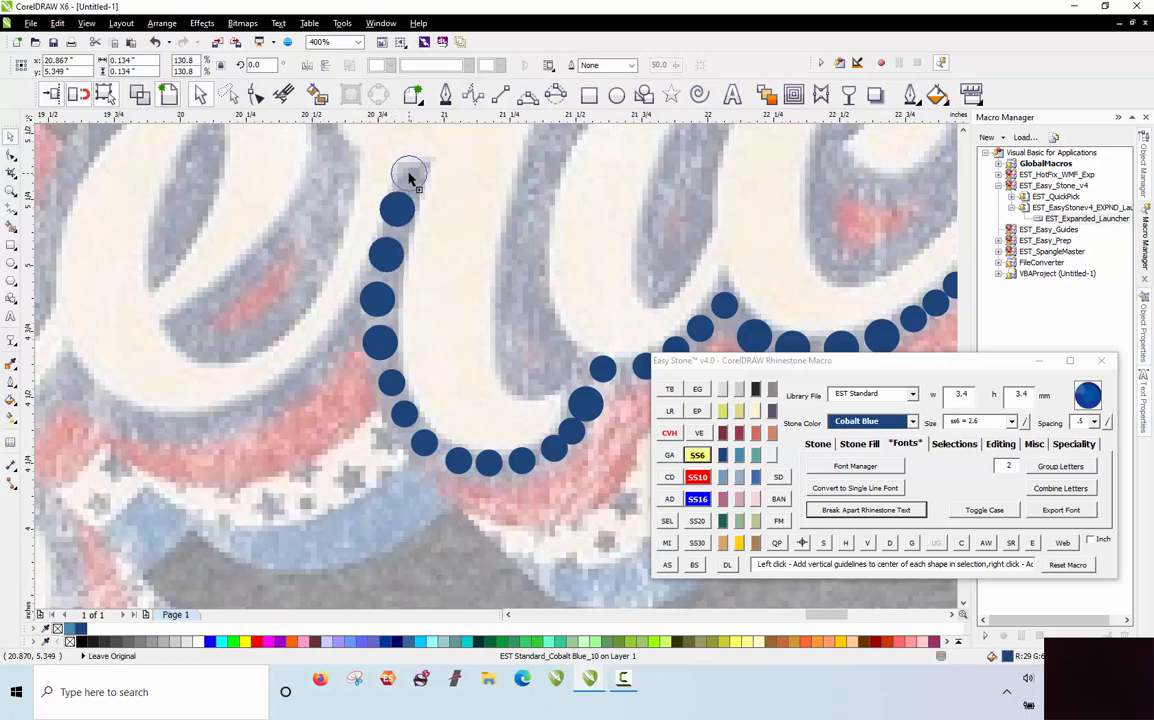
left_click(407, 183)
Step: Duplicate ss6 stones from the gap beside the "r" down along the lower outline of the "e"
scroll(343, 330, "up", 1)
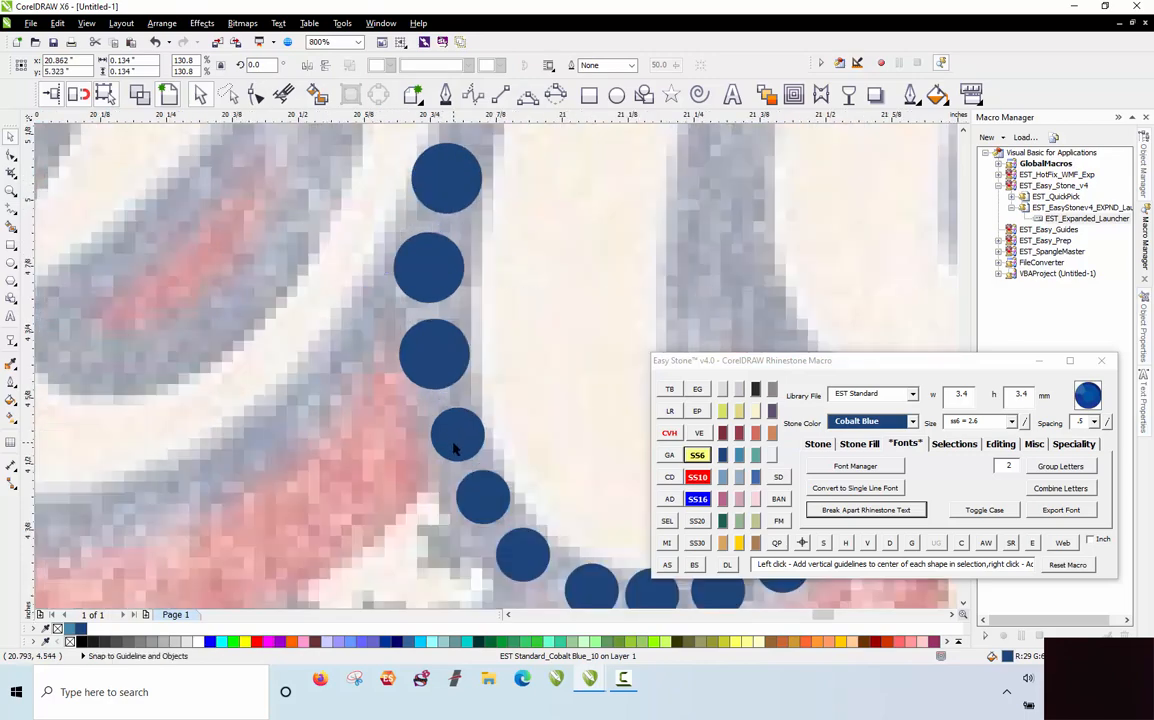
left_click(455, 447)
left_click(366, 318)
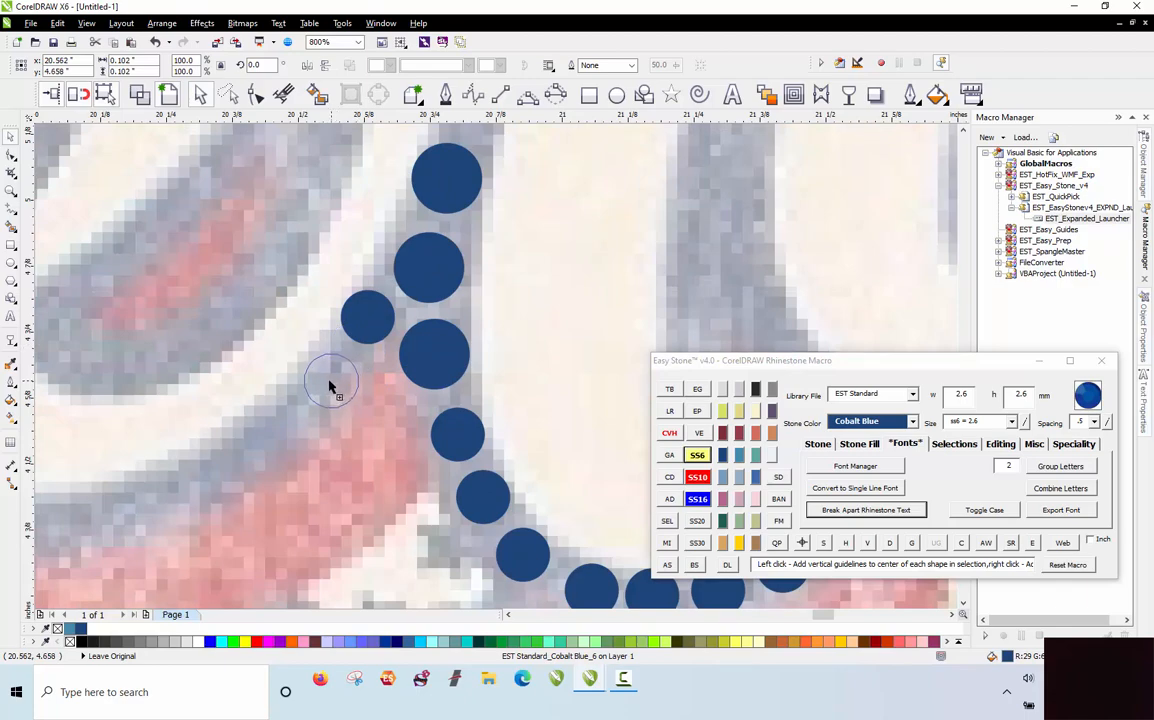
left_click(329, 381)
left_click(270, 428)
left_click(207, 479)
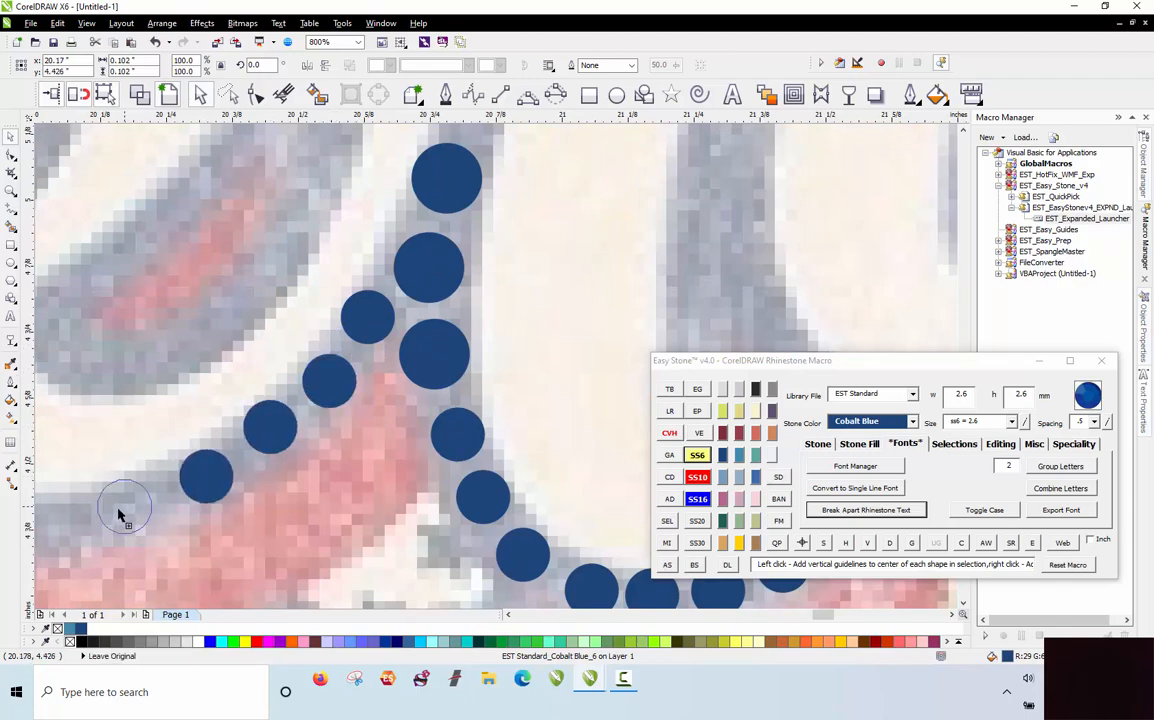
Step: Duplicate ss10 stones along the lower outline of the "e", from its peak beside the "m" to the existing ss6 row
scroll(587, 329, "down", 1)
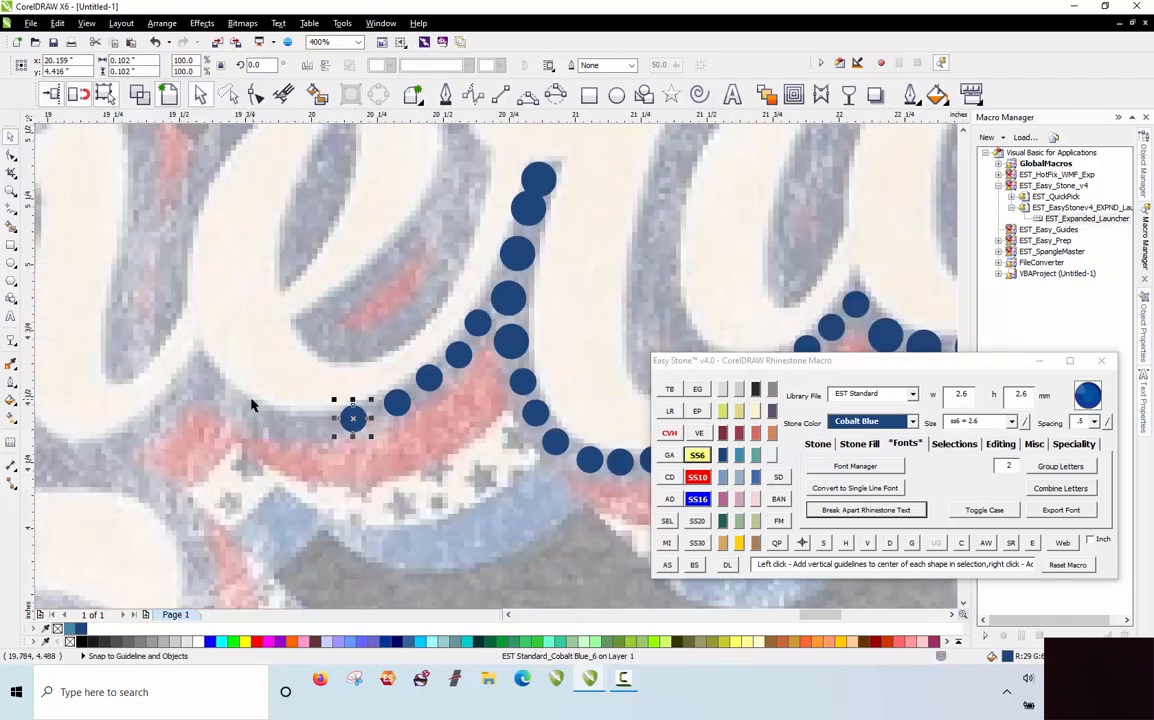
scroll(252, 404, "up", 1)
left_click_drag(734, 186, 182, 373)
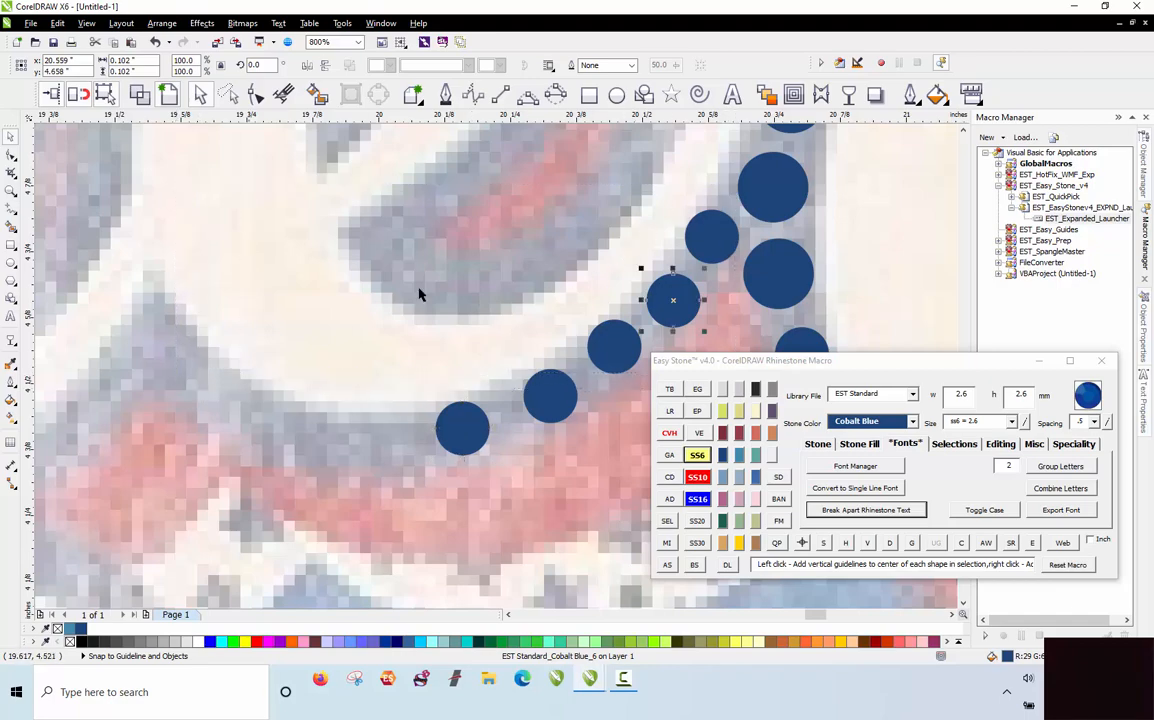
left_click(152, 340)
left_click(211, 399)
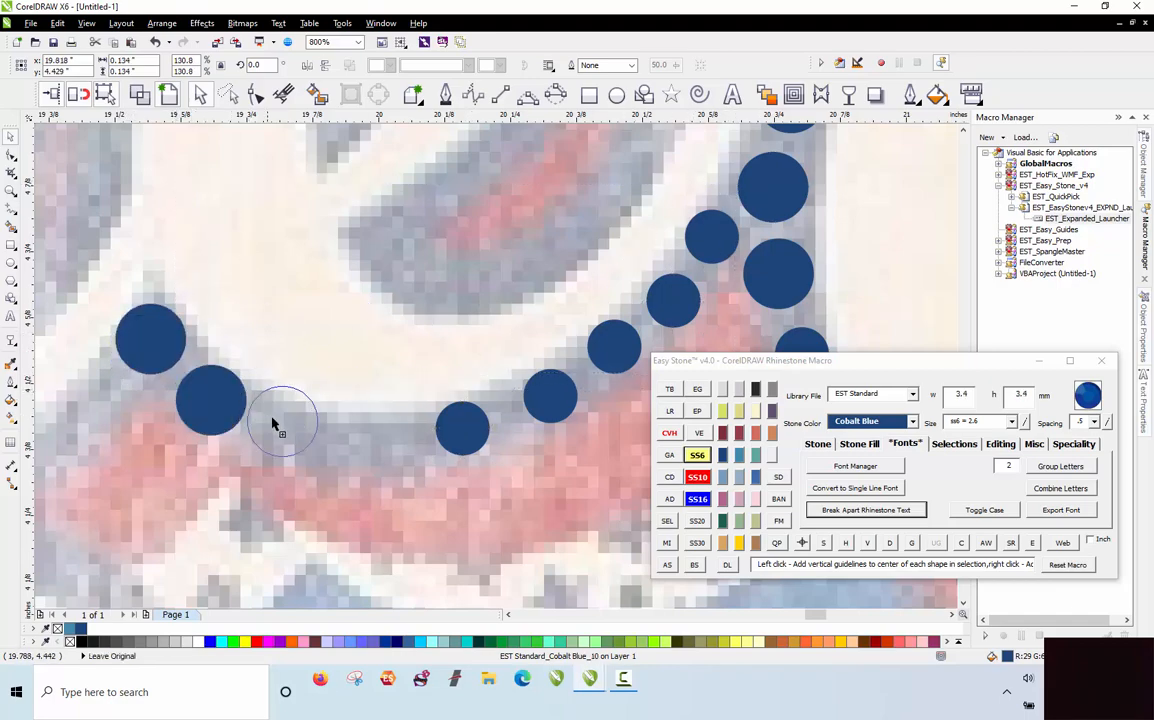
left_click(286, 437)
left_click(387, 449)
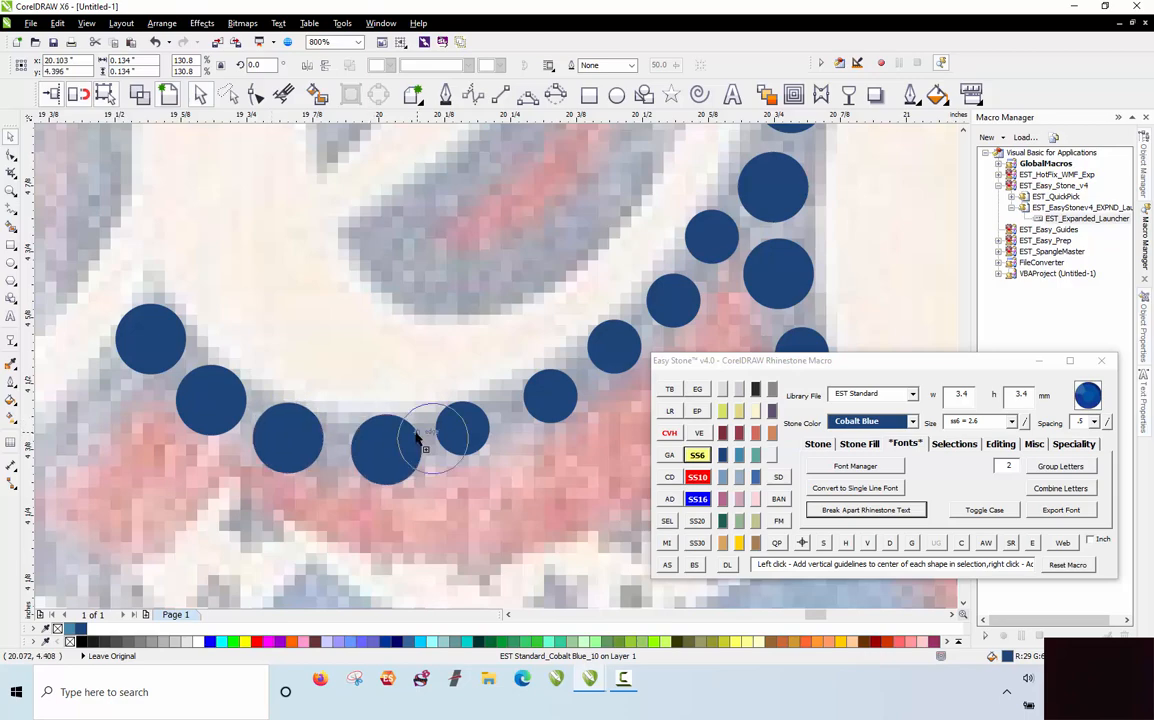
left_click(428, 440)
key("Escape")
Step: Duplicate ss10 stones from the peak between "m" and "e" down around the bottom of the "m"'s last stroke
scroll(428, 317, "down", 1)
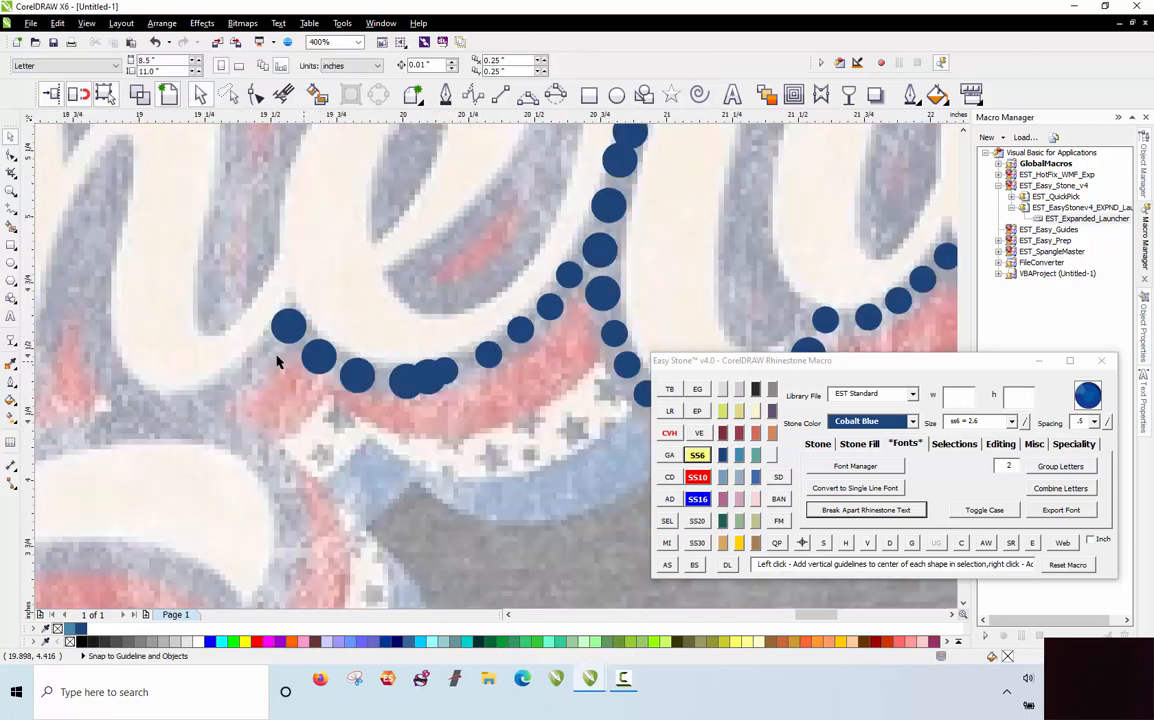
scroll(463, 310, "down", 1)
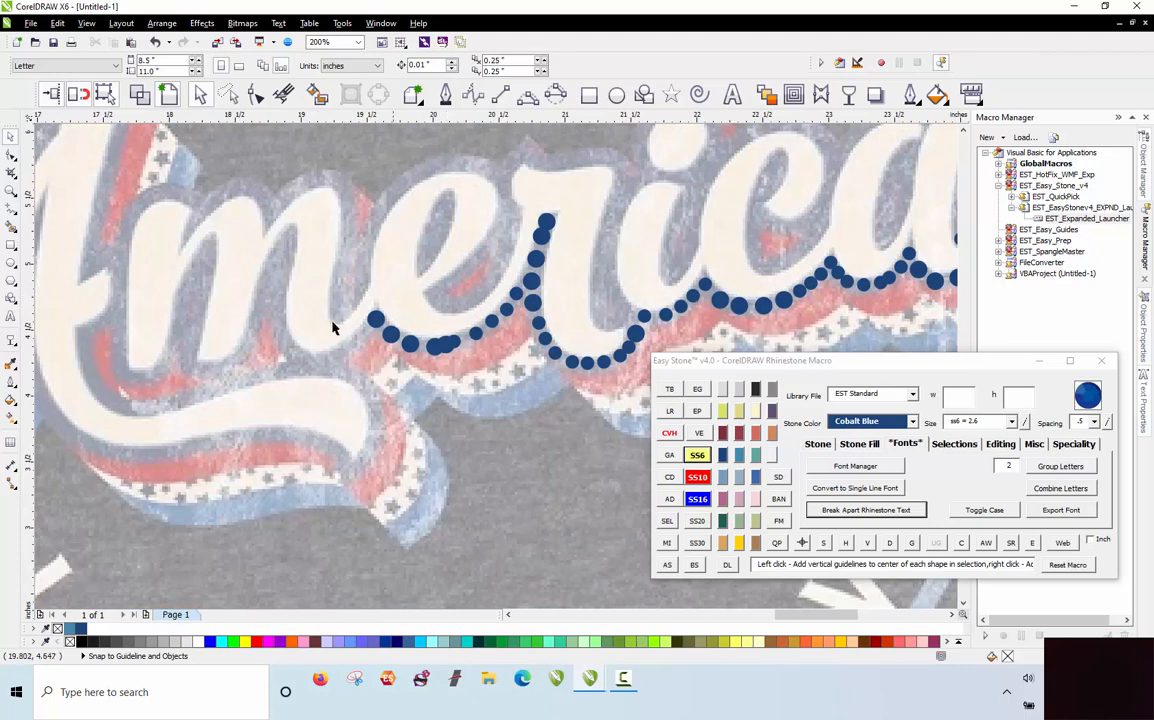
scroll(322, 273, "up", 1)
scroll(345, 410, "up", 1)
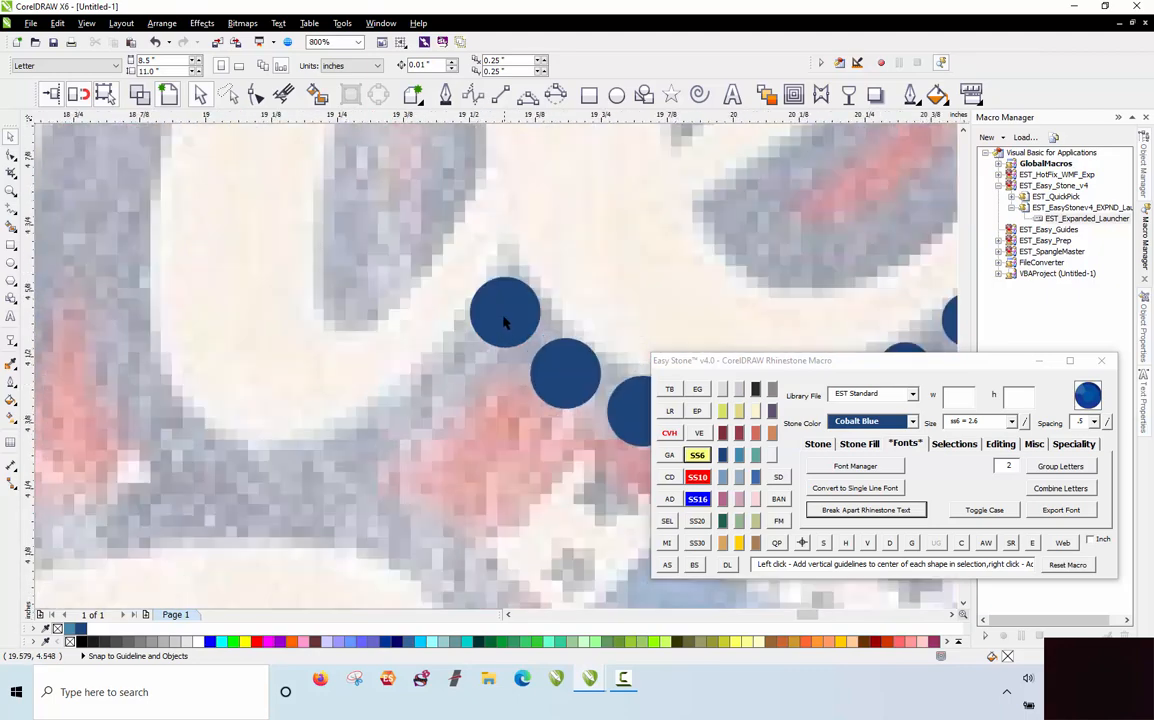
left_click(451, 384)
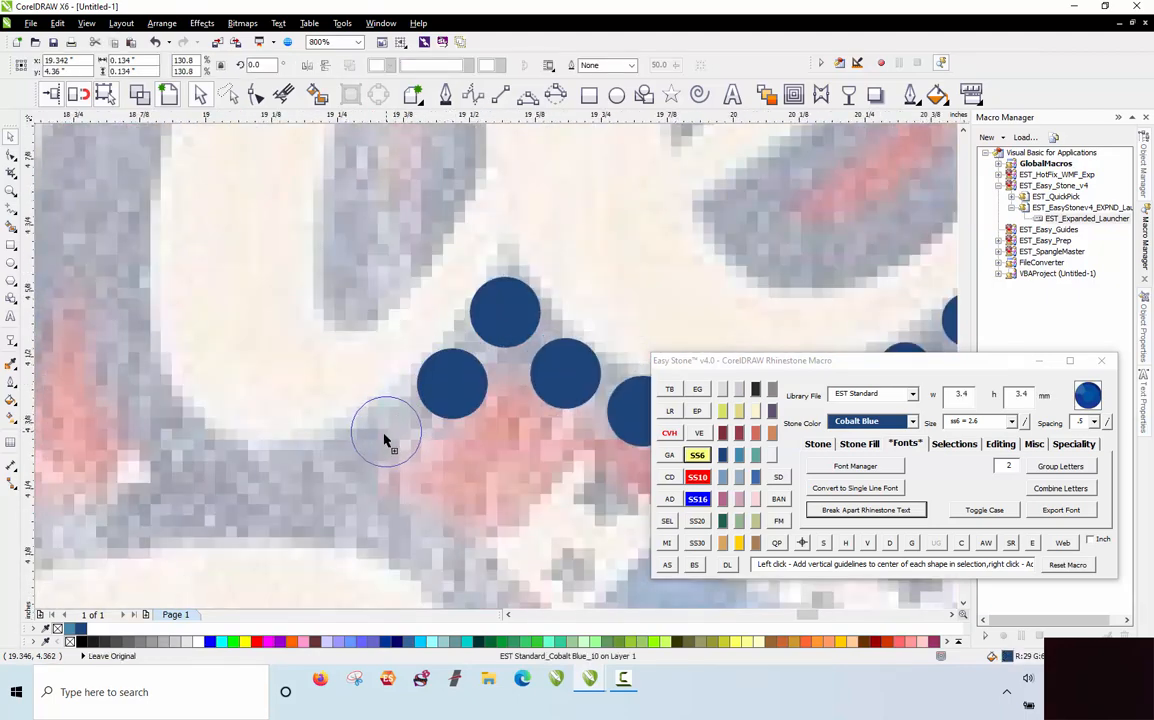
left_click(384, 438)
left_click(320, 487)
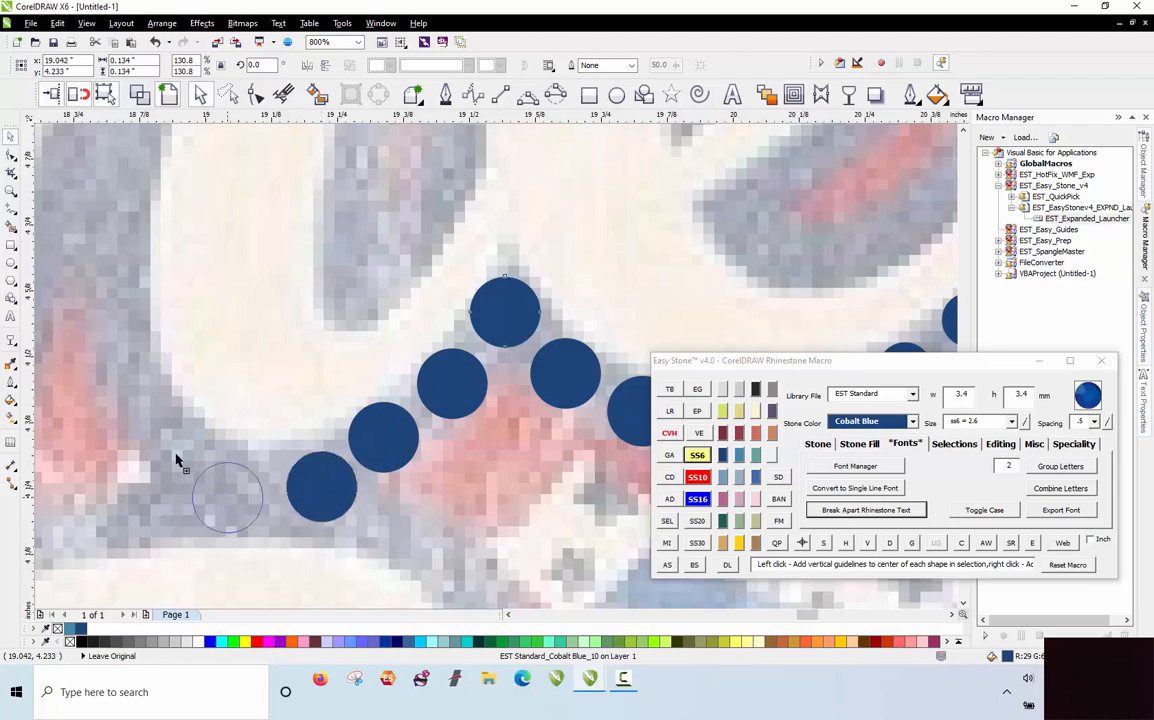
left_click(176, 460)
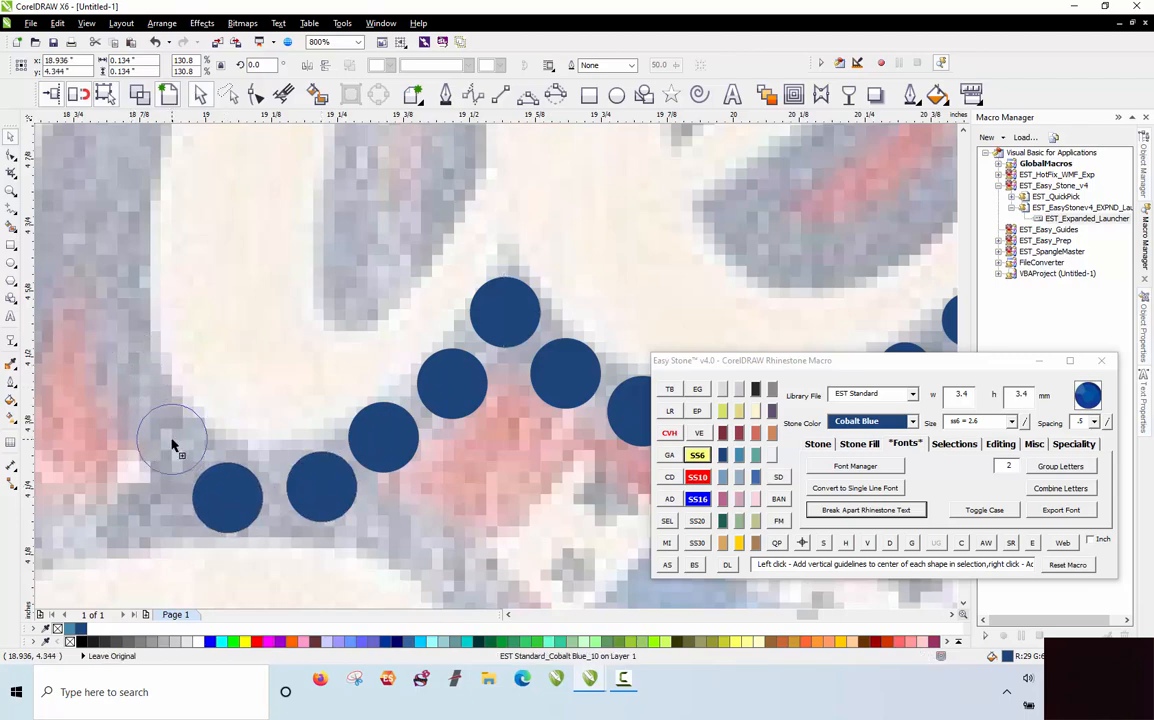
left_click(172, 448)
left_click_drag(122, 366, 125, 368)
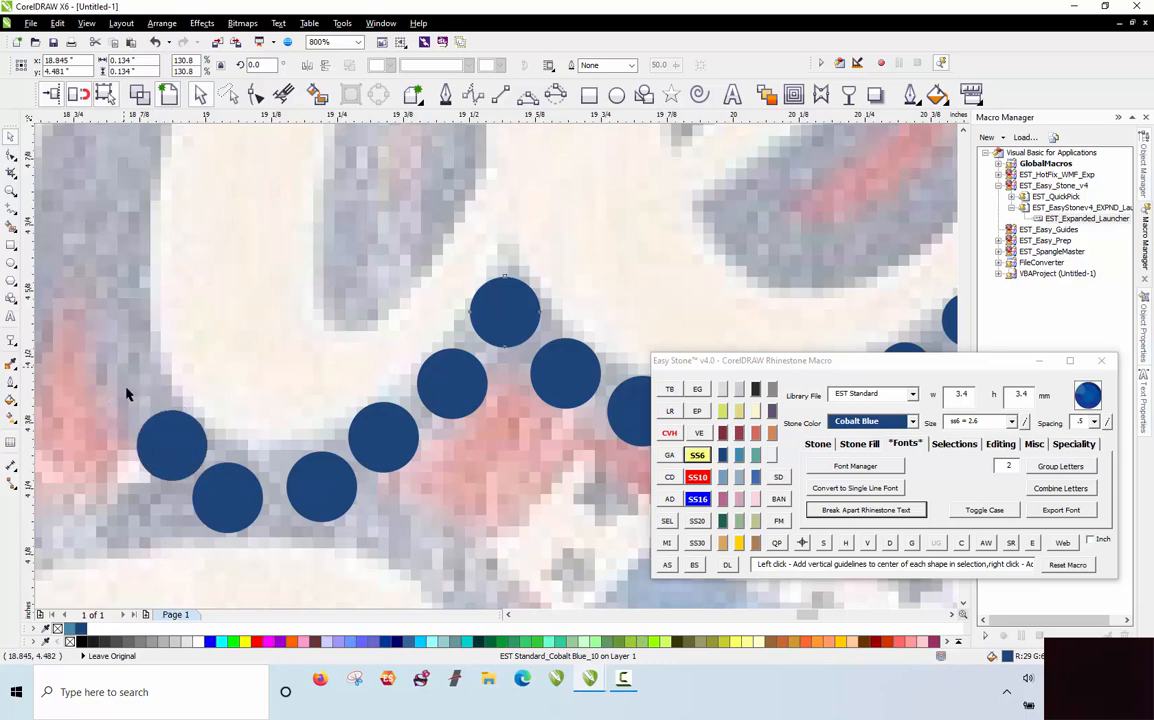
Step: Nudge the ss10 stone at the bottom of the "m"'s last stroke to even out the spacing
scroll(207, 478, "up", 1)
left_click_drag(240, 499, 265, 479)
scroll(375, 372, "down", 4)
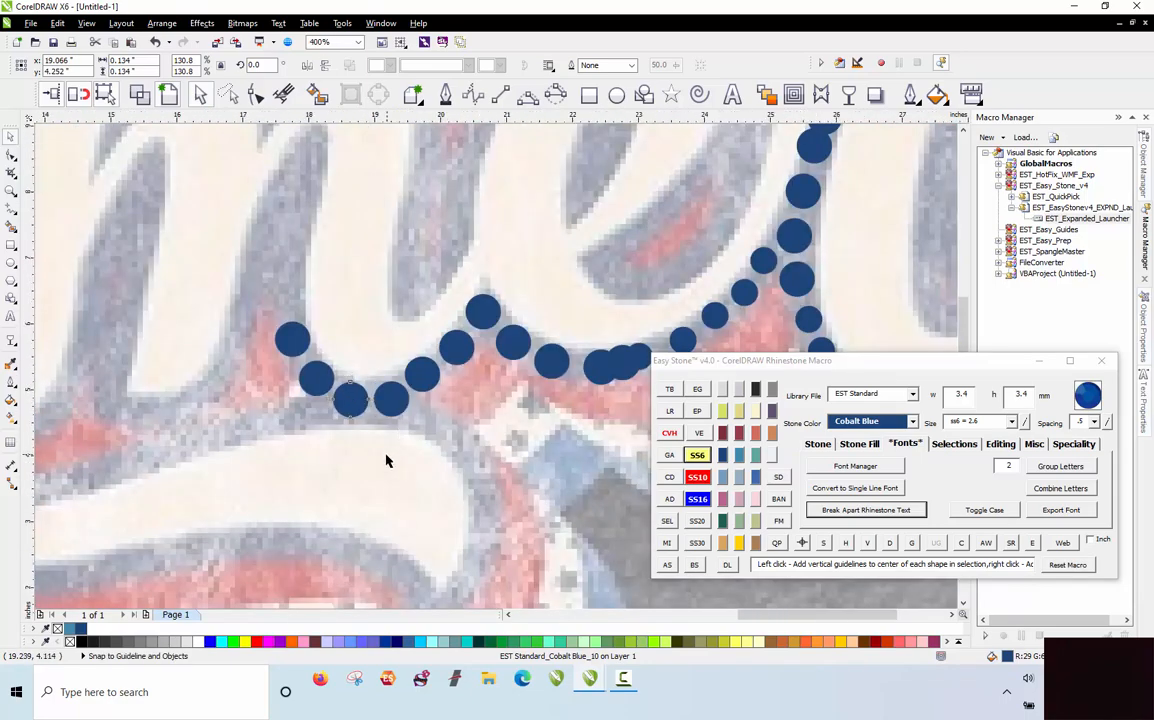
key("Escape")
Step: Duplicate ss10 stones up the gap between the "m"'s middle and last strokes
scroll(317, 466, "up", 2)
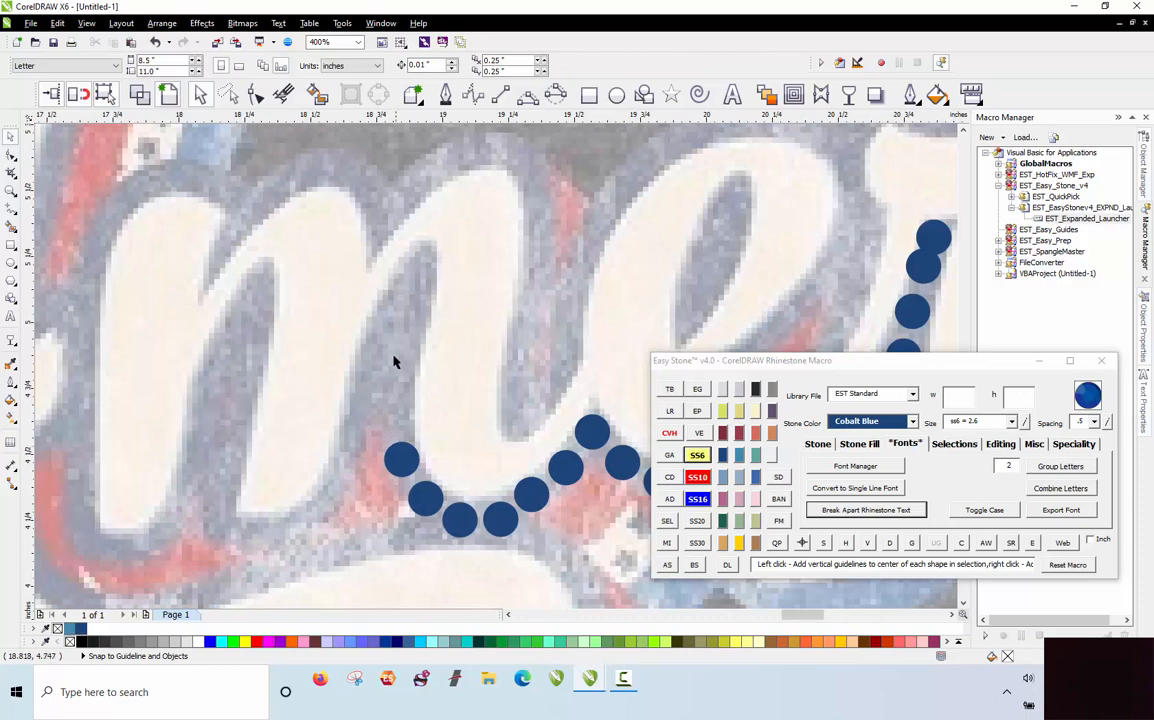
left_click_drag(398, 456, 405, 329)
mouse_move(414, 268)
left_mouse_down()
mouse_move(384, 387)
mouse_move(395, 425)
left_mouse_up()
key("space")
key("space")
key("space")
left_click(348, 482)
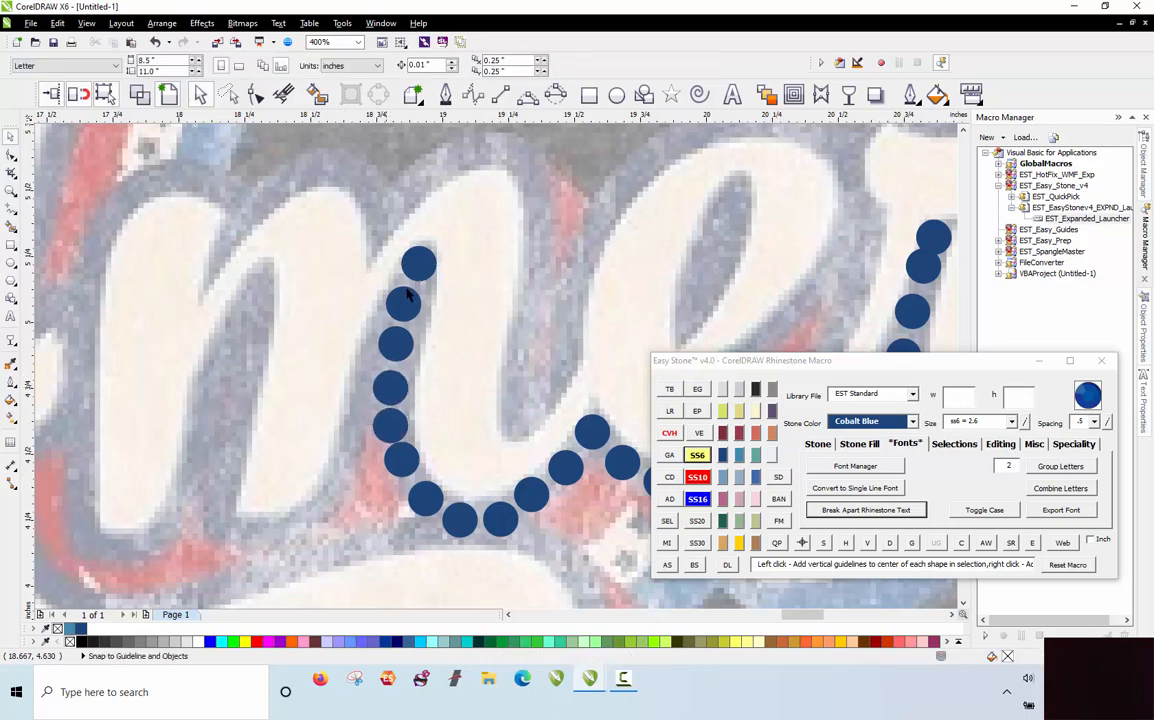
Step: Place an ss10 stone at the bottom of the counter inside the final "a", with two duplicated ss6 stones above it
scroll(410, 293, "down", 1)
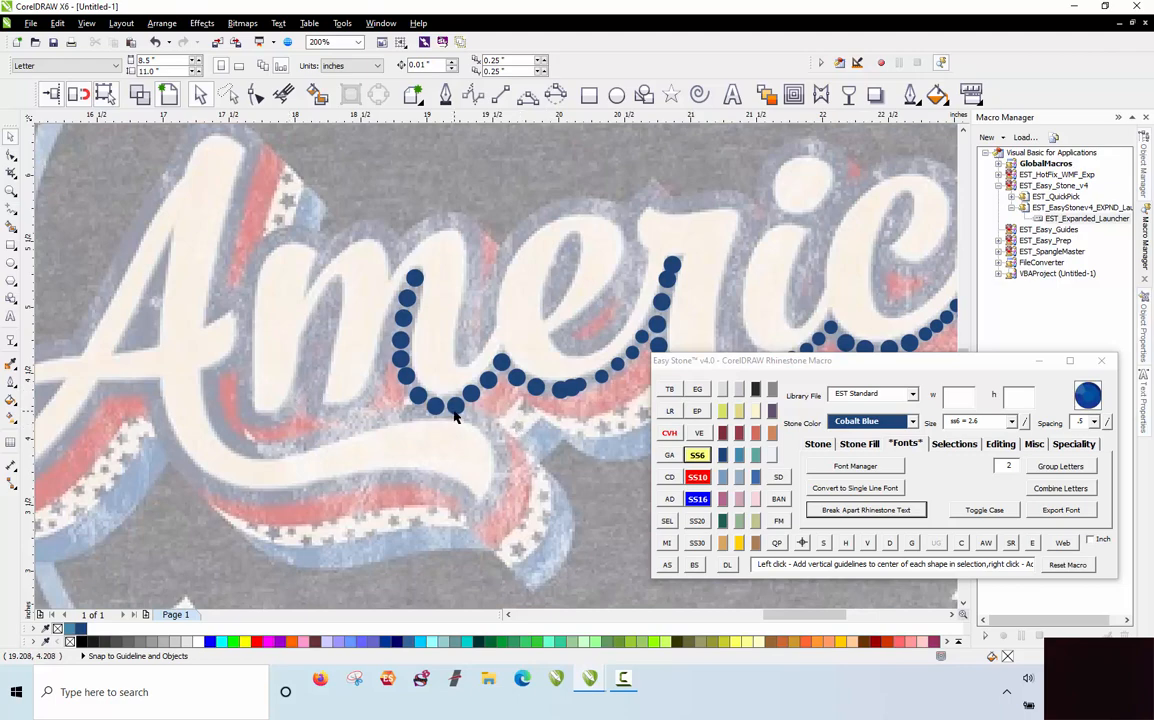
scroll(265, 393, "down", 1)
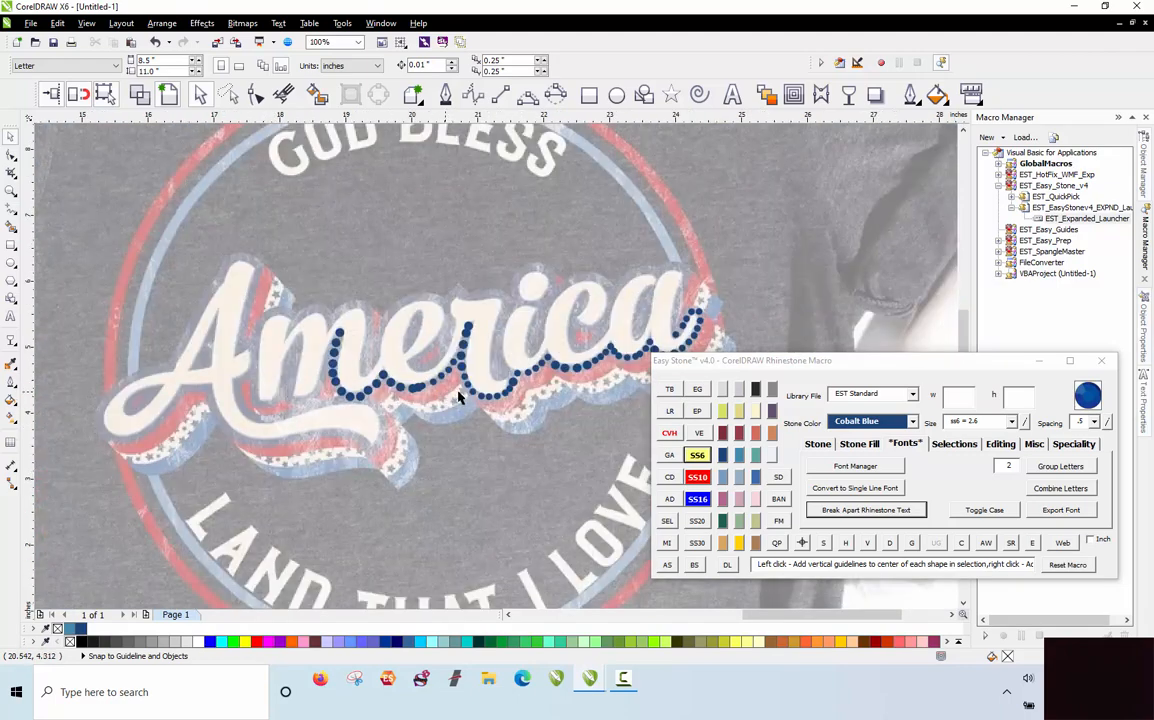
scroll(587, 393, "up", 1)
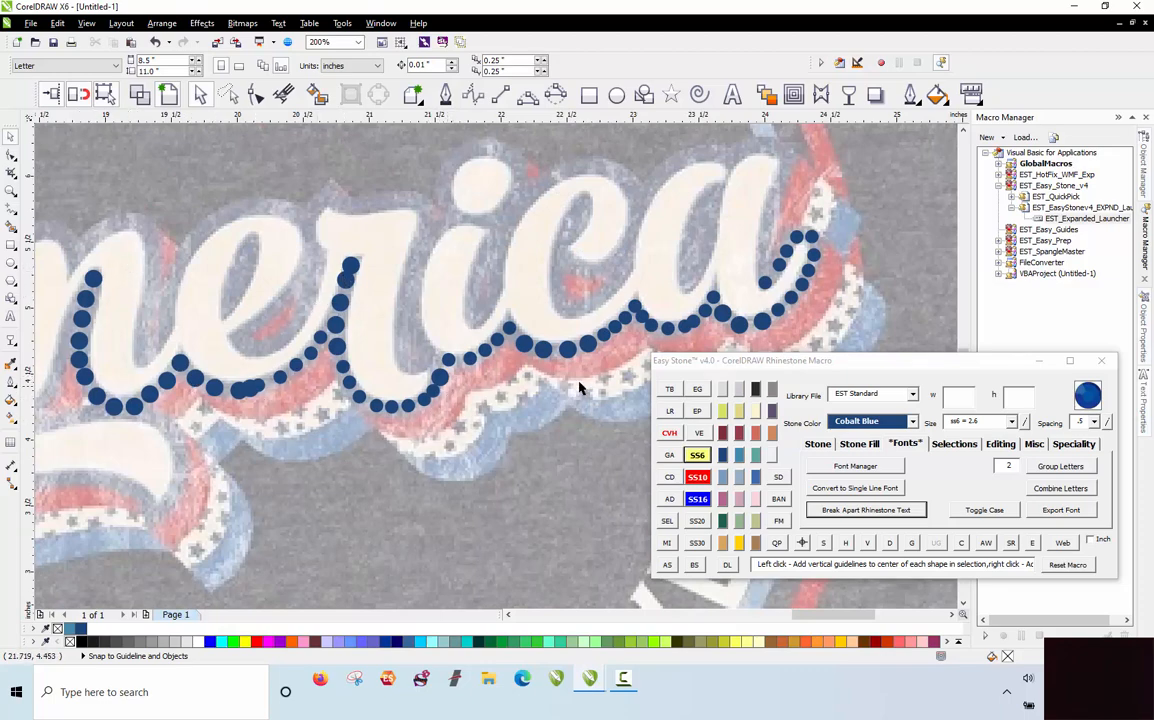
scroll(820, 190, "up", 1)
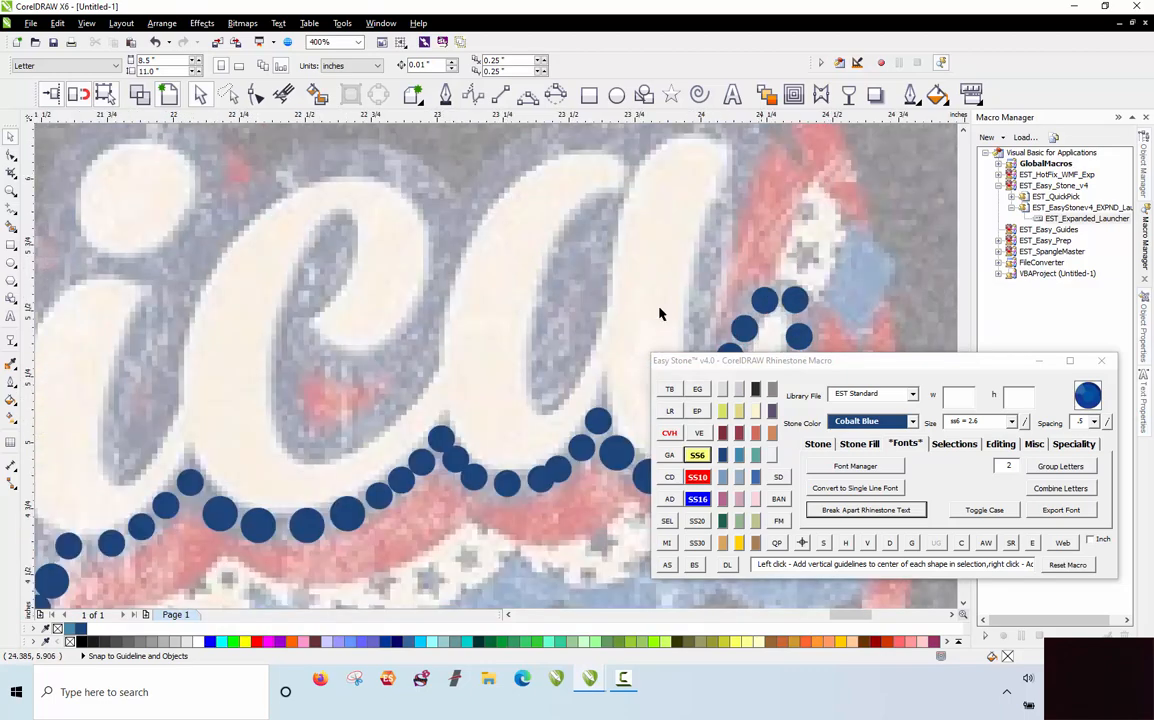
scroll(530, 430, "down", 1)
scroll(528, 432, "up", 1)
scroll(528, 430, "up", 1)
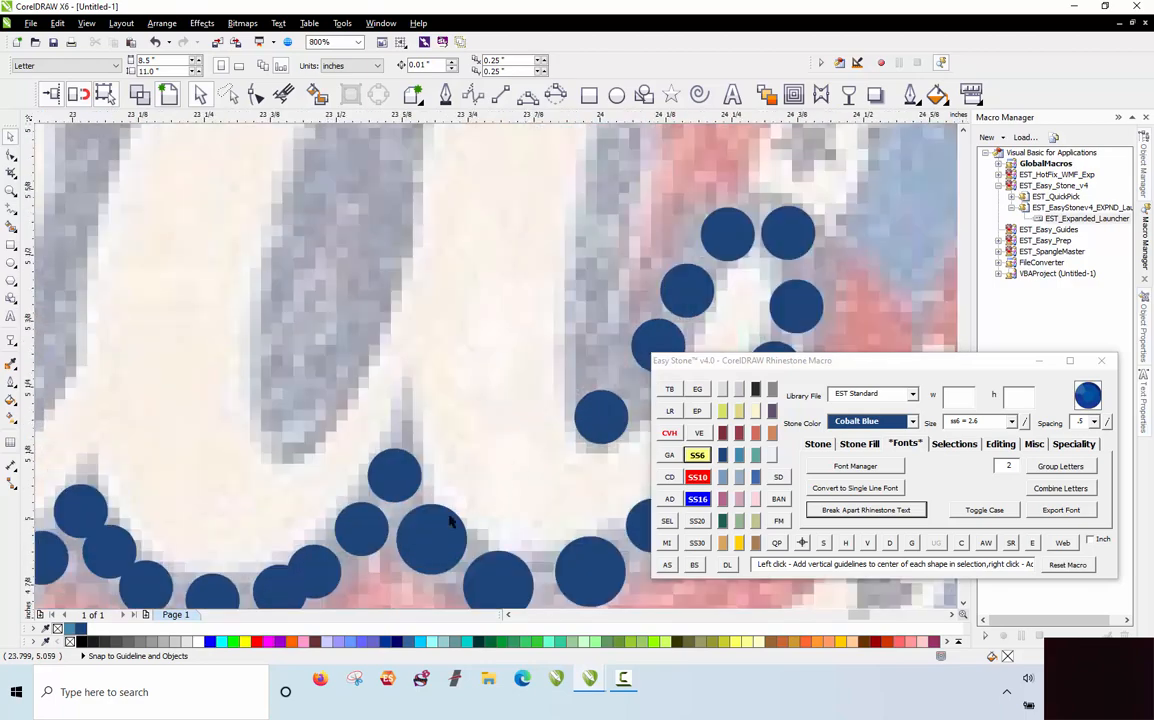
left_click(393, 478)
left_click(292, 420)
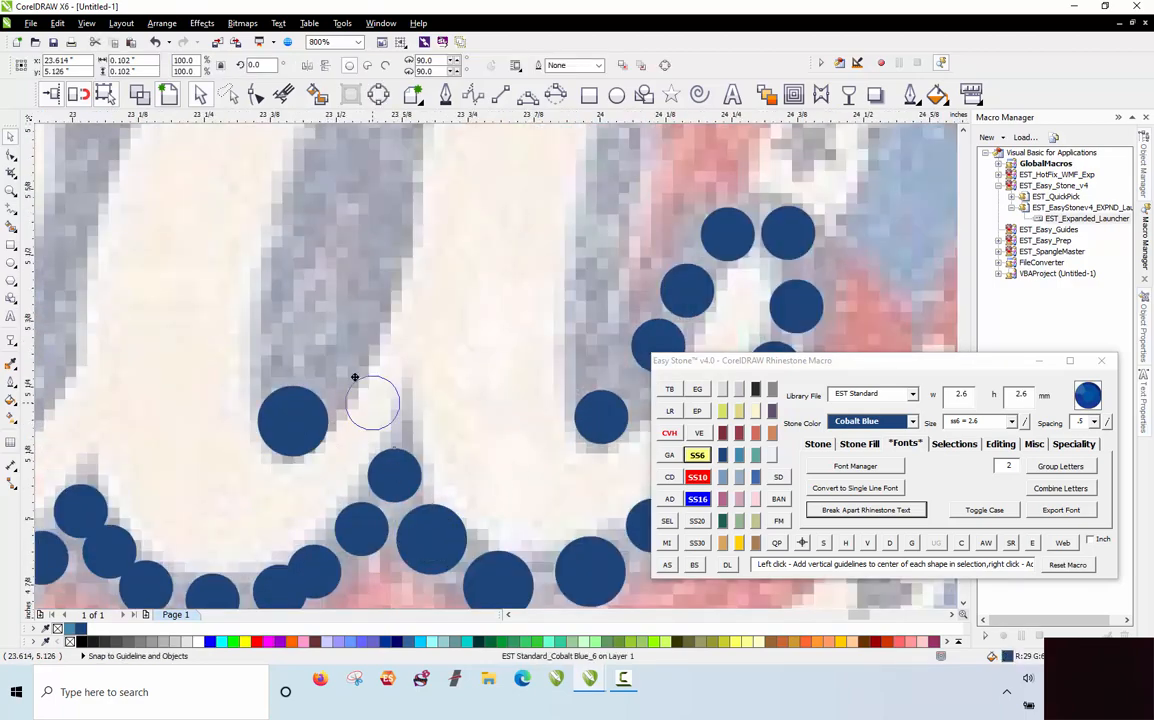
left_click(343, 363)
left_click(276, 349)
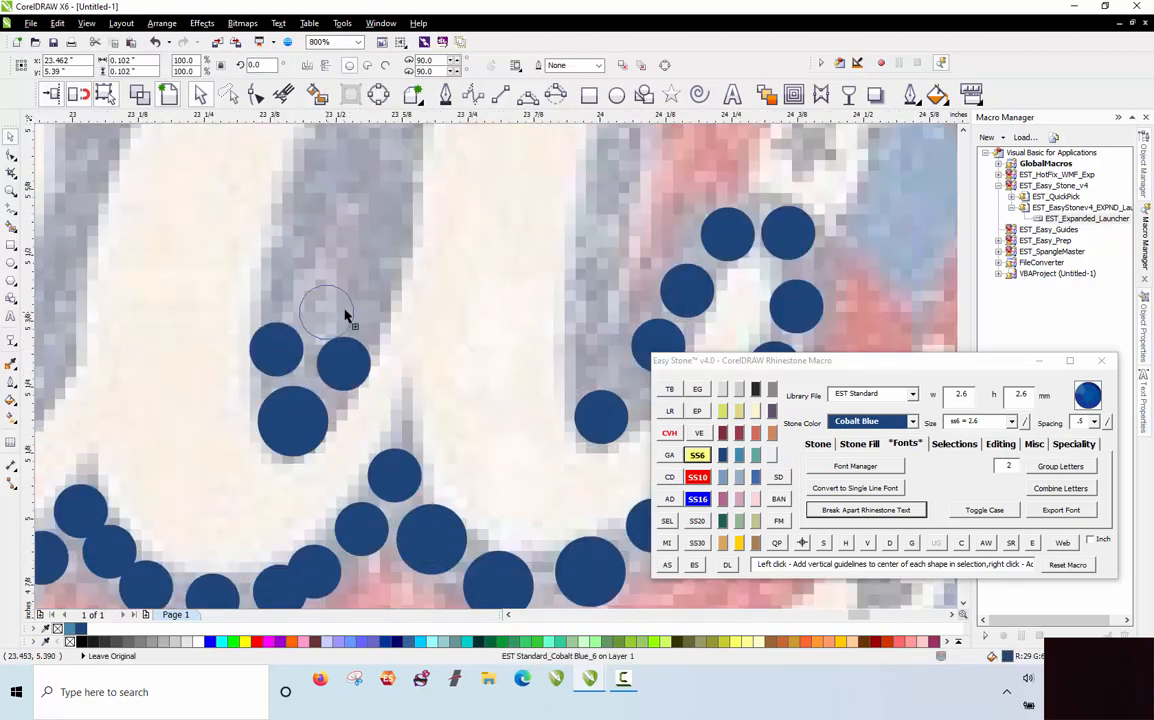
Step: Continue both sides of the "a" counter upward with duplicated ss6 and ss10 stones, changing the upper left-hand stone to ss10
left_click(368, 305)
left_click(285, 282)
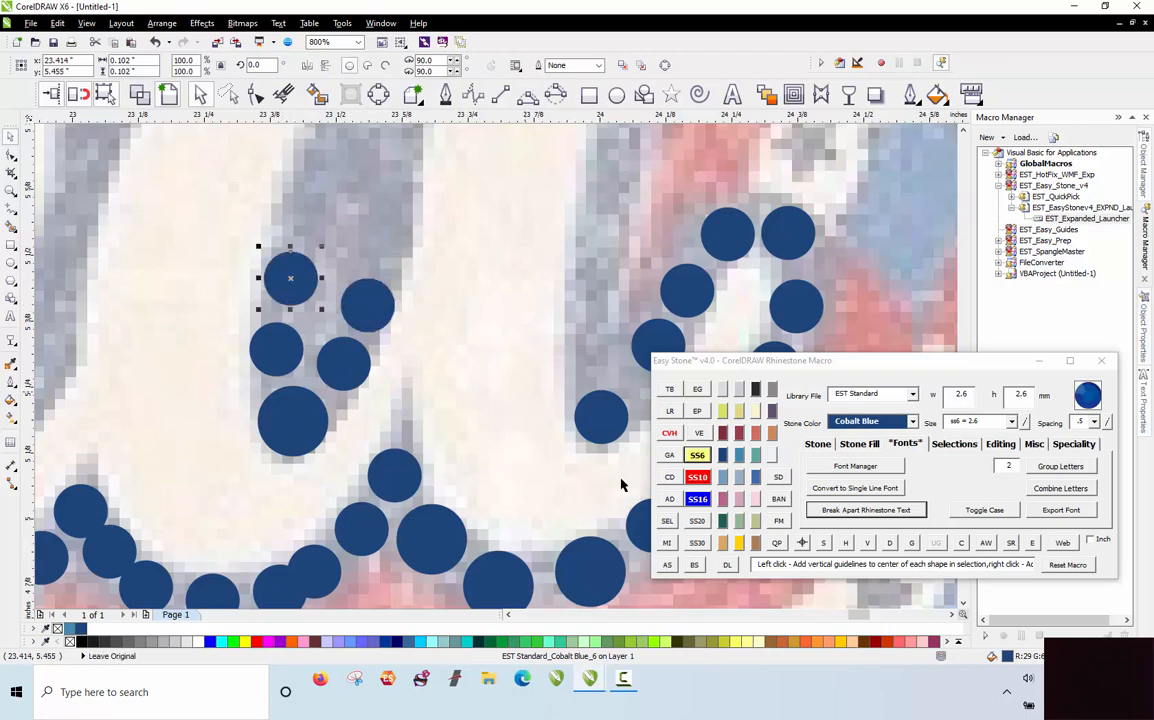
left_click(697, 477)
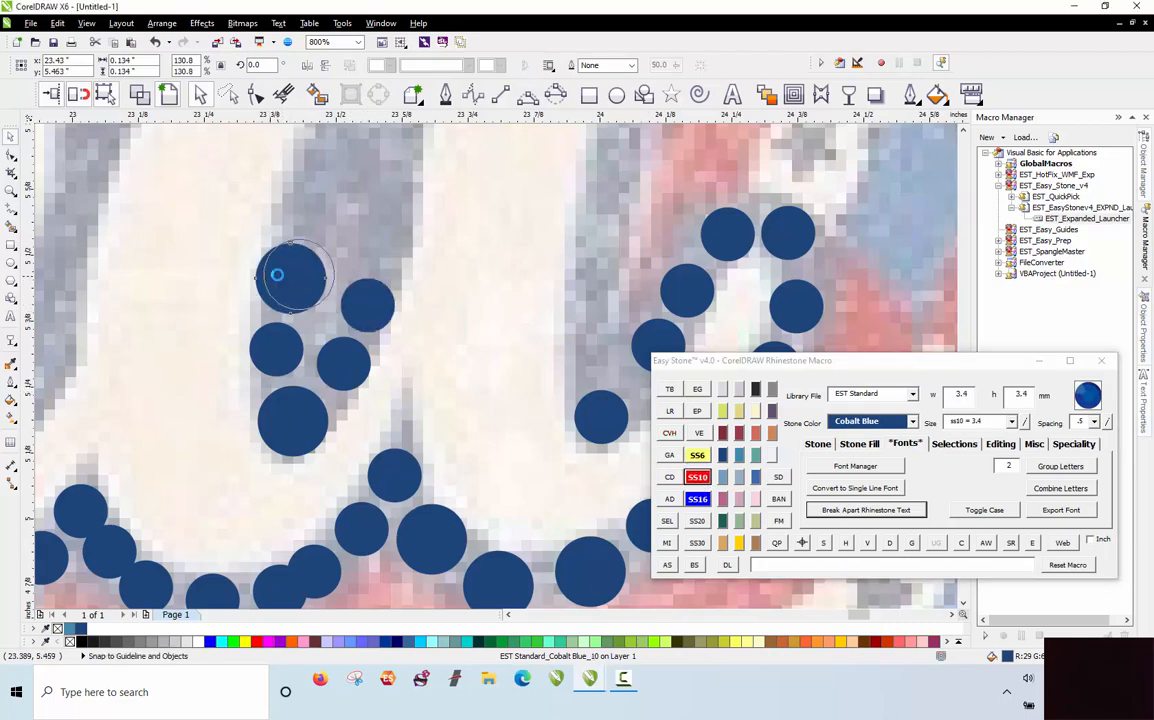
left_click(378, 234)
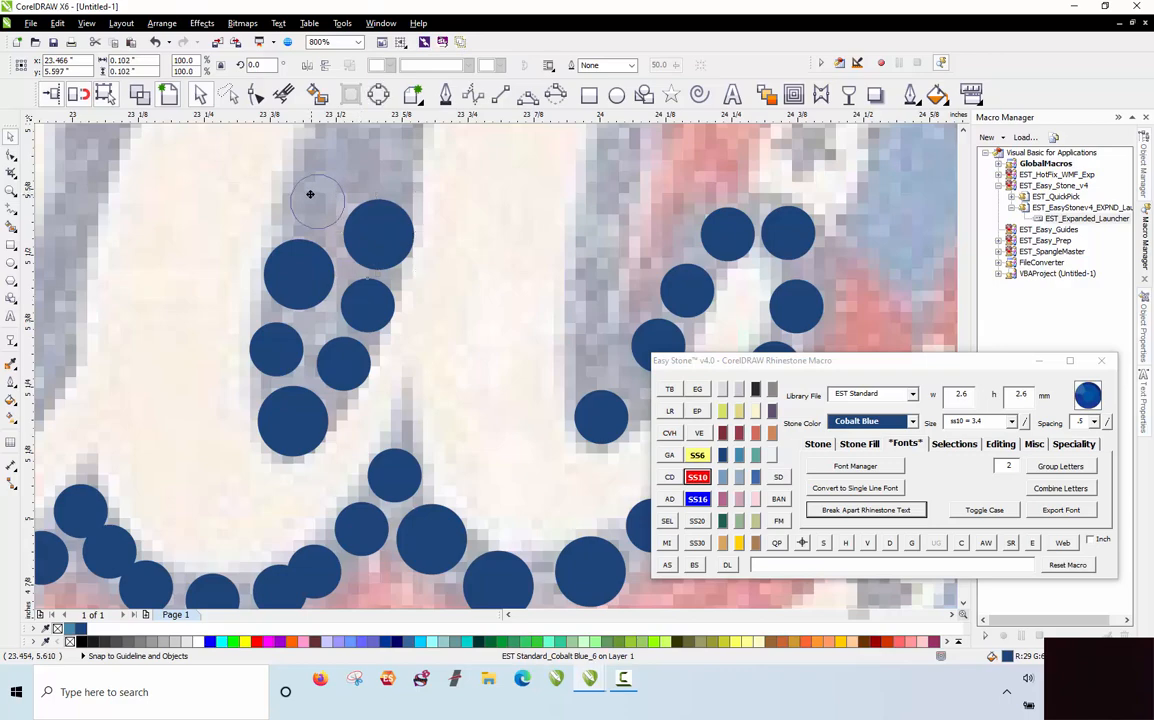
left_click(307, 199)
Step: Duplicate ss6 stones up the left side and an ss10 stone up the right side of the "a" counter
scroll(285, 300, "down", 1)
scroll(300, 320, "up", 1)
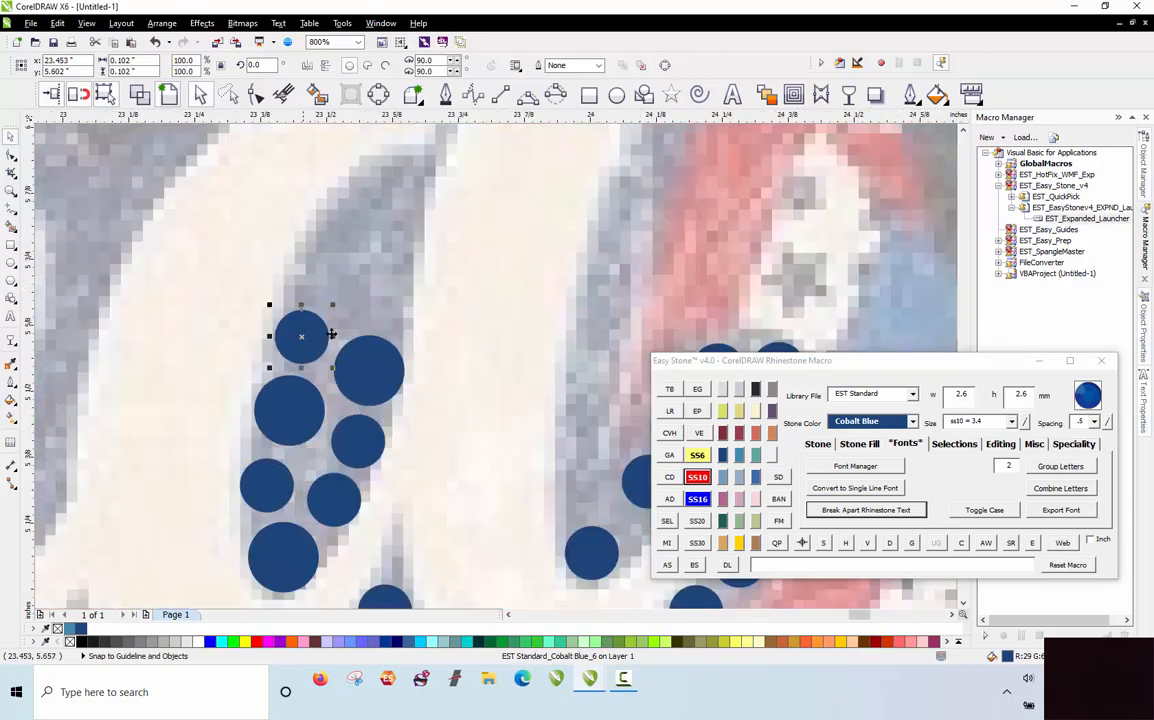
left_click_drag(328, 322, 340, 258)
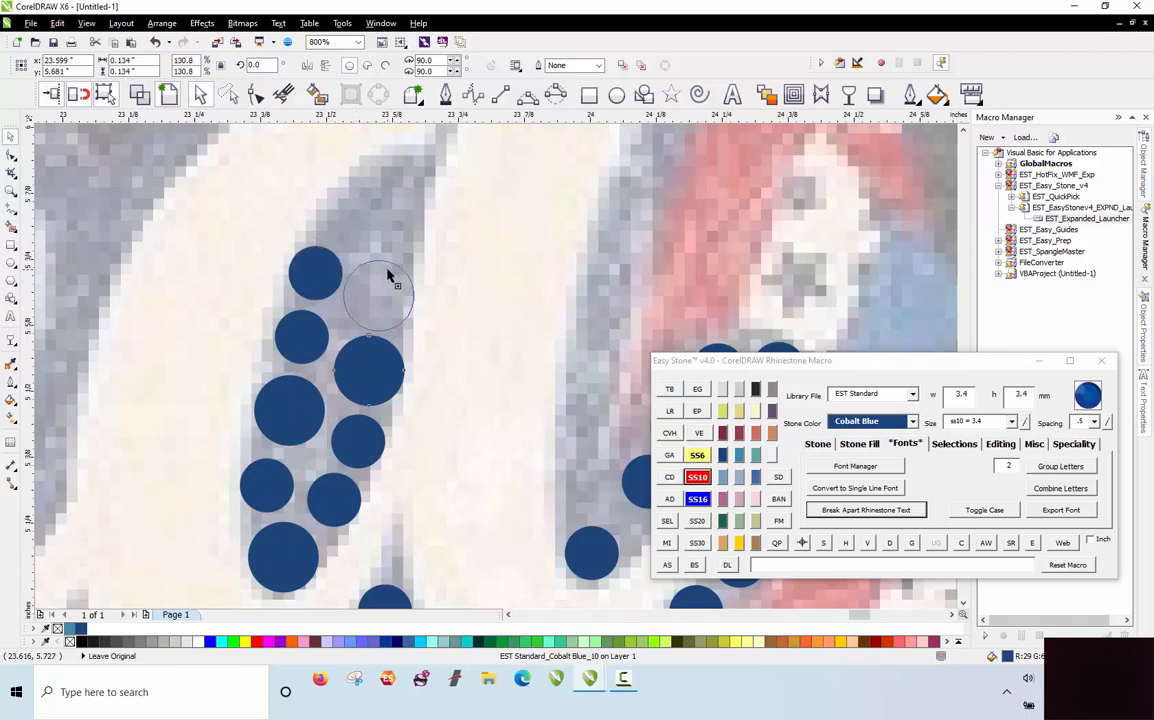
left_click(378, 290)
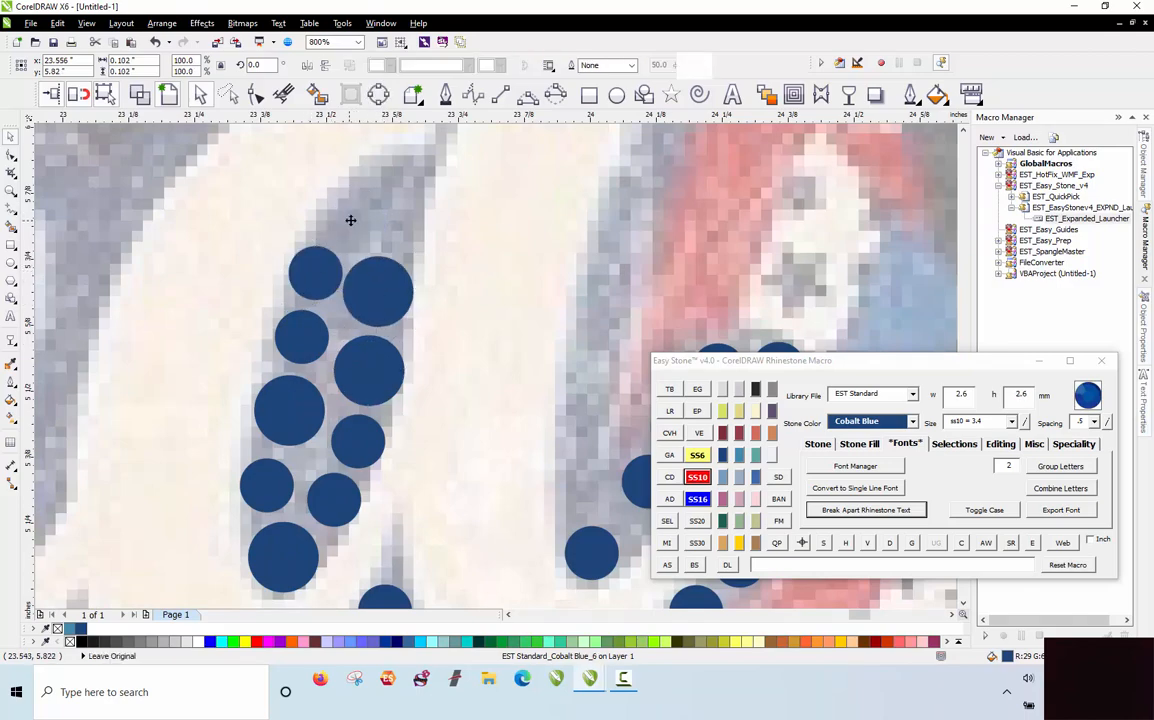
left_click(353, 220)
Step: Reposition the top stone of the "a" counter, change it to ss10, and nudge the ss10 stone beneath it
scroll(364, 230, "up", 1)
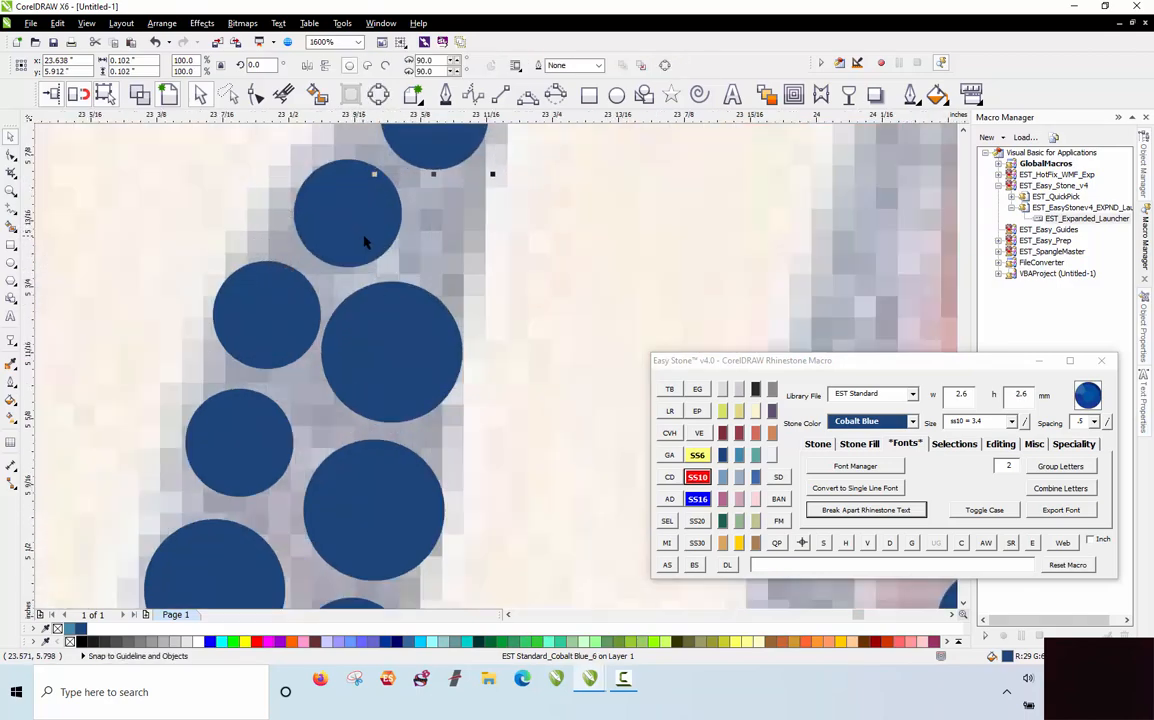
left_click_drag(358, 243, 394, 231)
left_click(703, 477)
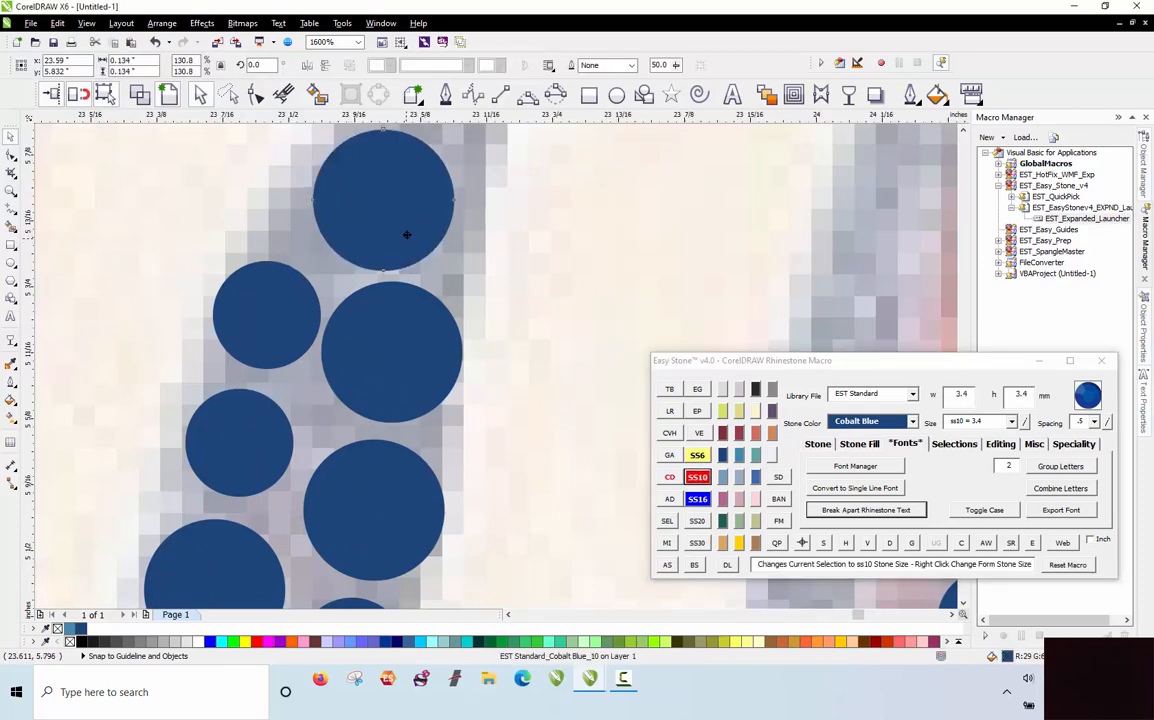
left_click_drag(398, 341, 405, 343)
scroll(318, 316, "down", 2)
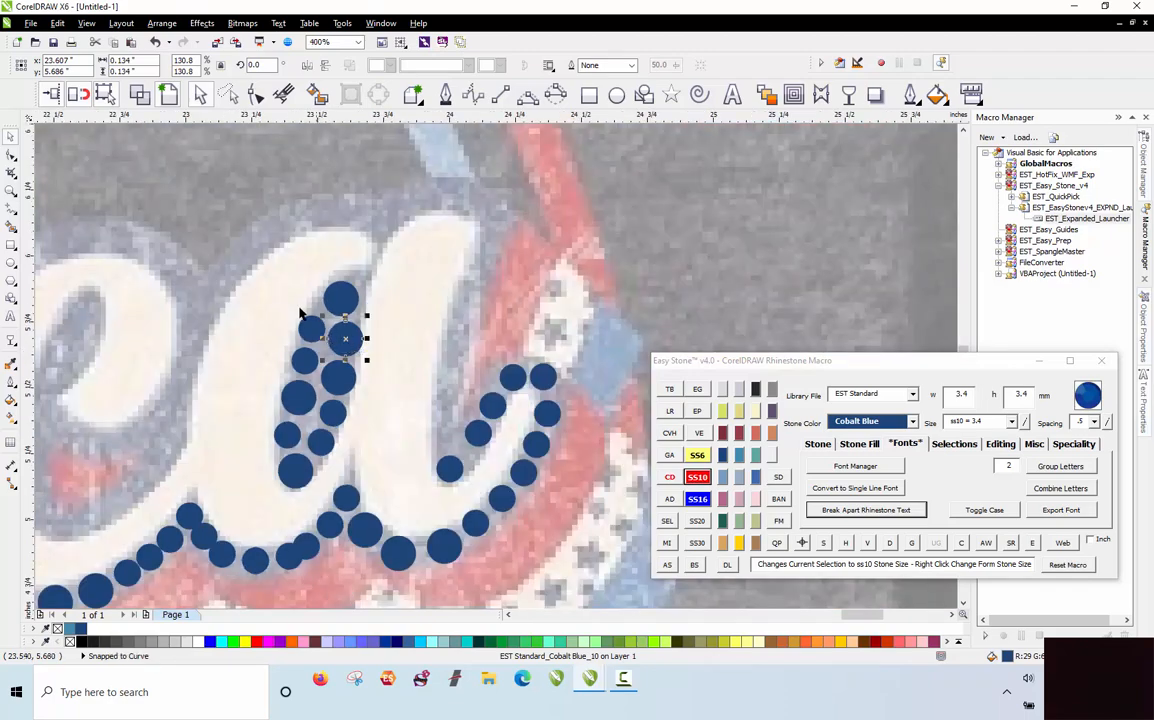
left_click(297, 308)
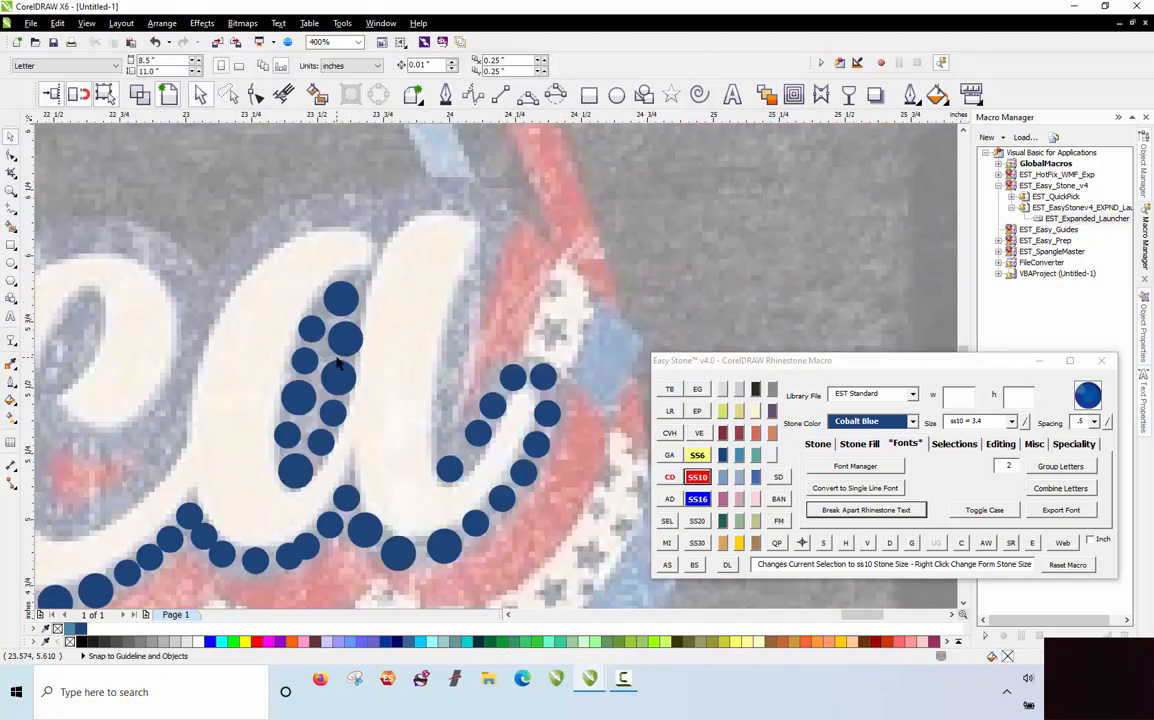
Step: Duplicate ss6 stones up the right side of the "a"'s stem from the inner corner of its tail
scroll(481, 440, "up", 1)
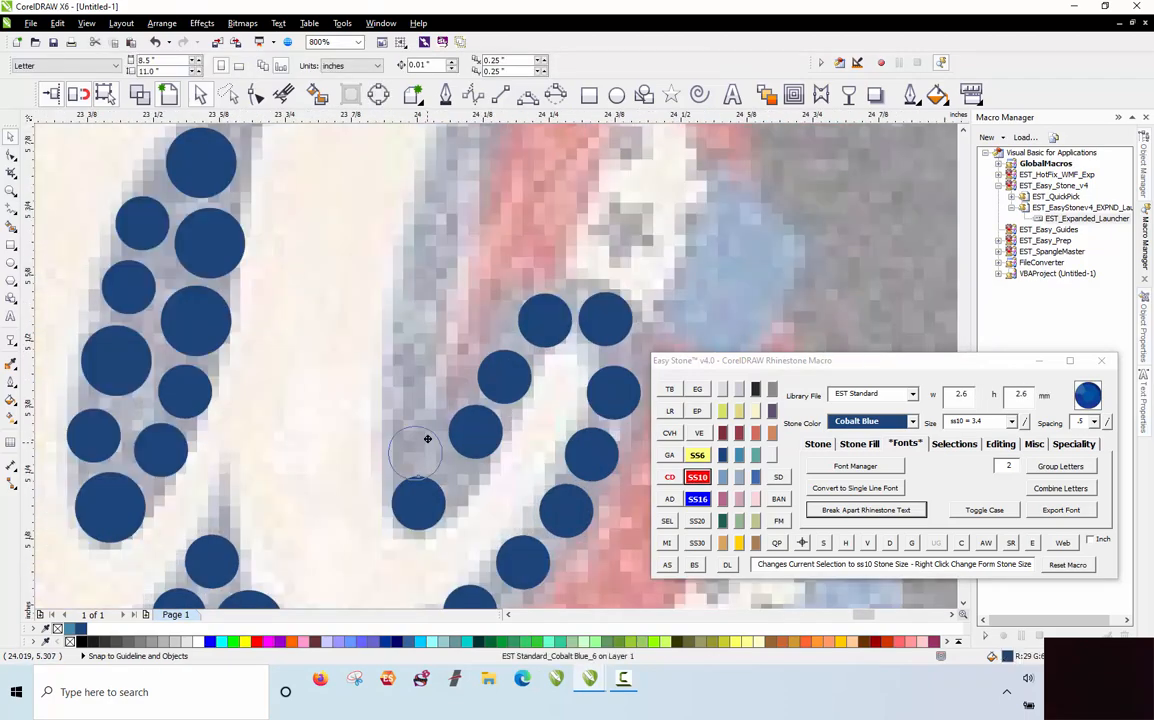
key("space")
mouse_move(425, 425)
left_mouse_down()
mouse_move(438, 285)
mouse_move(458, 228)
left_mouse_up()
key("space")
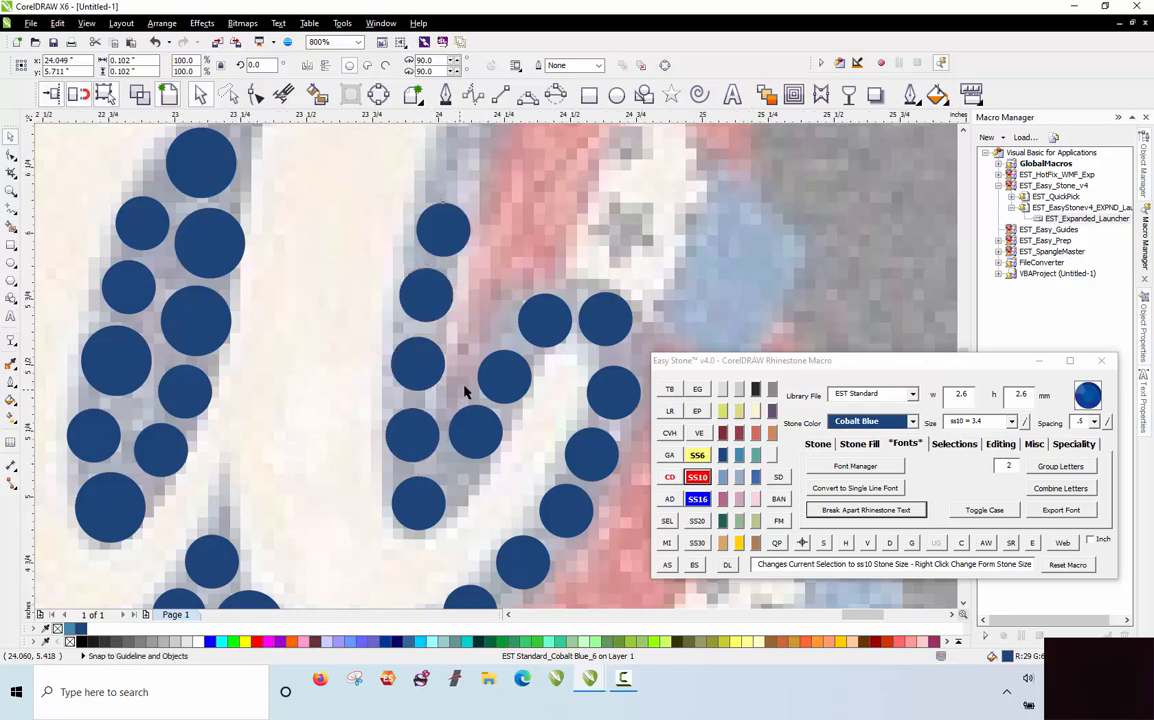
Step: Duplicate ss6 stones up the rest of the "a"'s stem and over its top to the notch beside the bowl
scroll(466, 386, "down", 1)
scroll(482, 265, "down", 1)
scroll(515, 300, "up", 2)
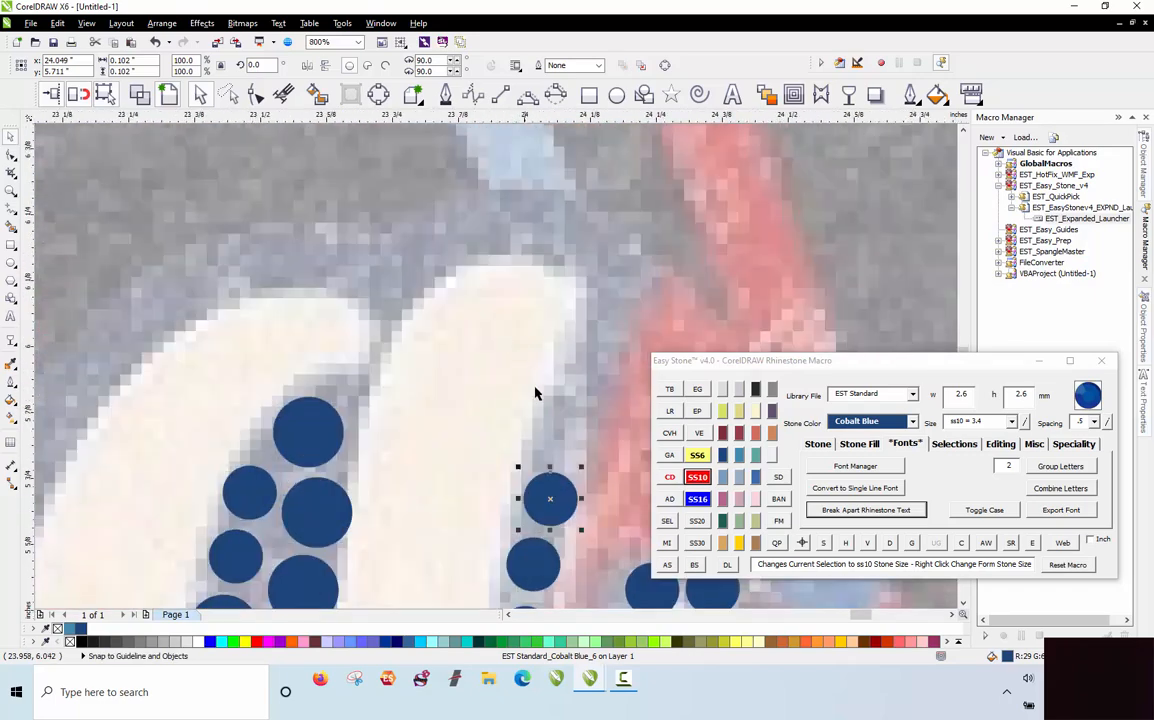
mouse_move(550, 490)
left_mouse_down()
mouse_move(613, 303)
mouse_move(592, 239)
mouse_move(531, 213)
mouse_move(463, 222)
mouse_move(400, 268)
left_mouse_up()
key("space")
key("space")
key("space")
key("space")
key("space")
key("space")
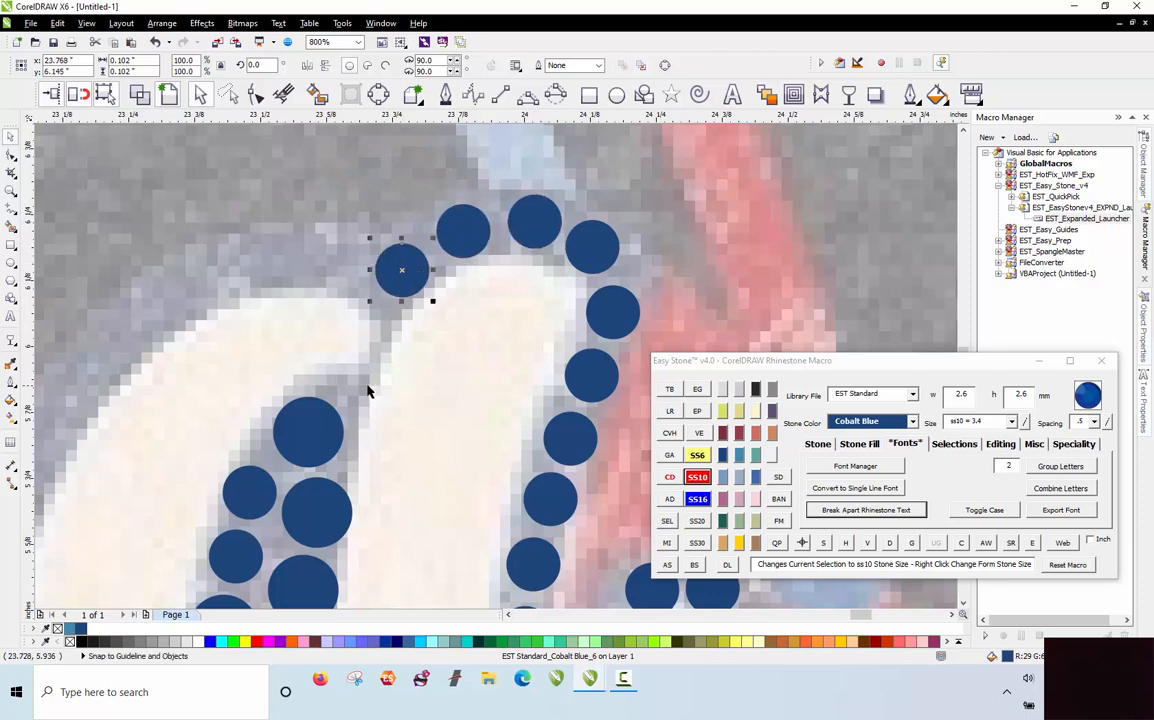
Step: Duplicate an ss10 stone onto the top of the "a" bowl and down its outer left edge to the "c"
left_click_drag(328, 373, 338, 243)
right_click(338, 243)
scroll(558, 226, "down", 1)
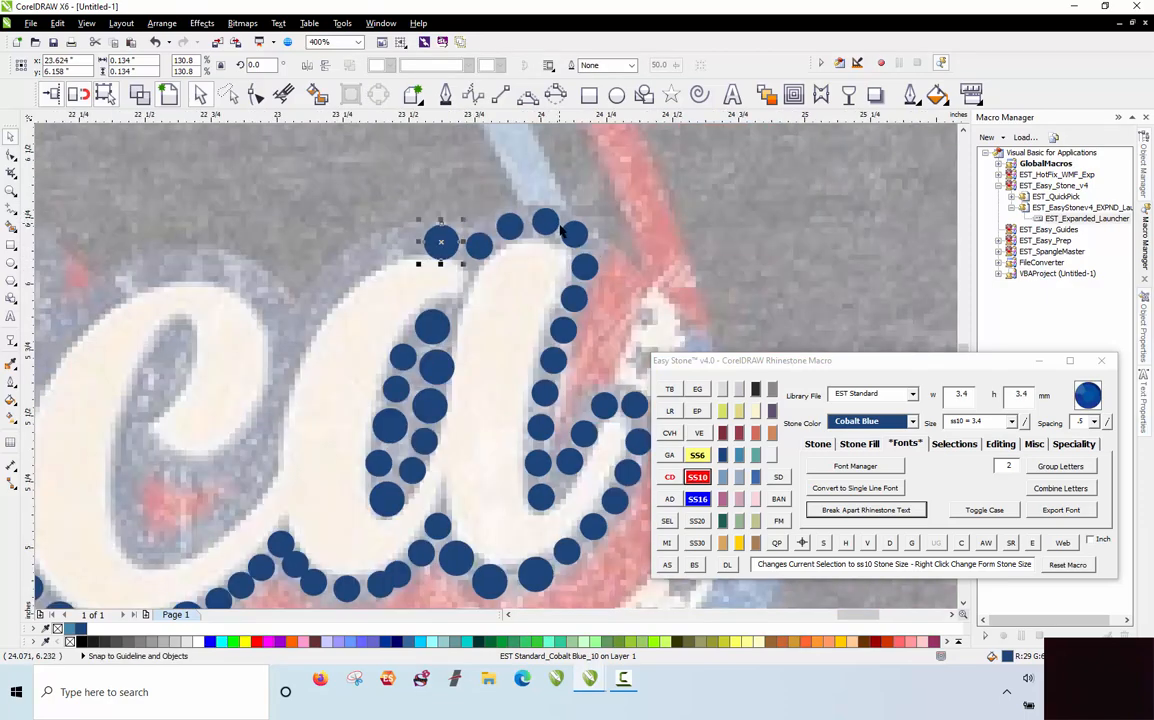
scroll(346, 260, "up", 1)
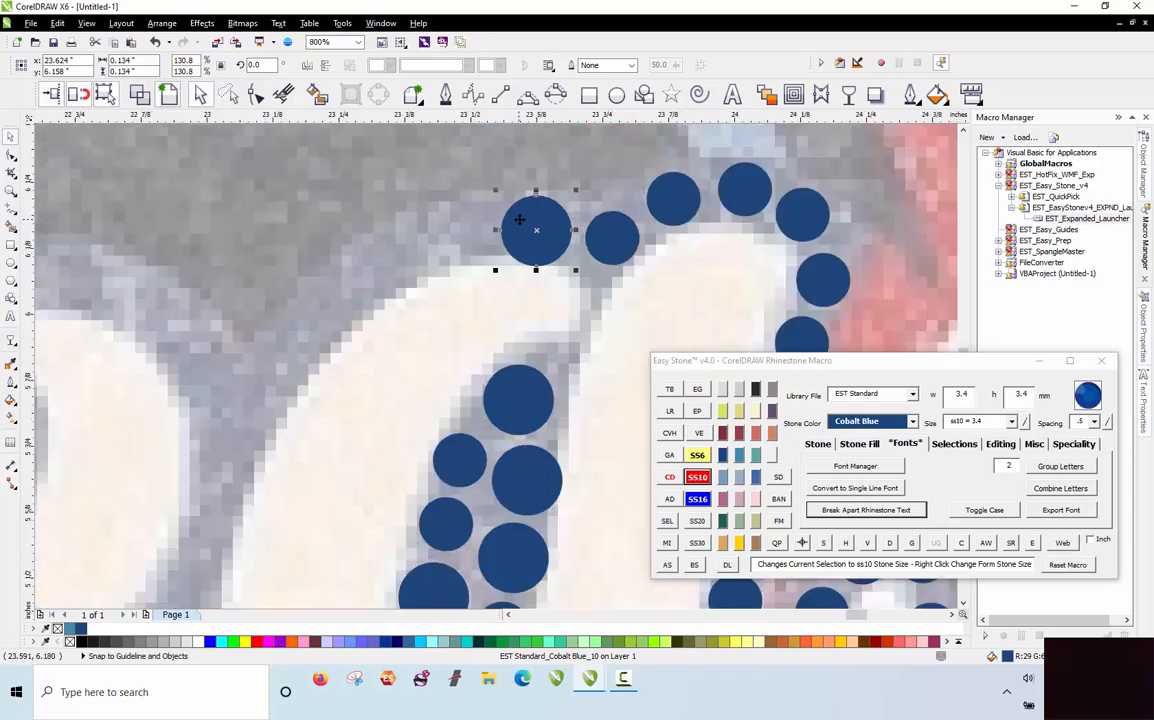
mouse_move(525, 222)
left_mouse_down()
mouse_move(436, 225)
mouse_move(386, 266)
mouse_move(349, 277)
mouse_move(291, 328)
mouse_move(213, 482)
left_mouse_up()
key("space")
key("space")
key("space")
key("space")
scroll(402, 246, "down", 2)
scroll(331, 324, "up", 1)
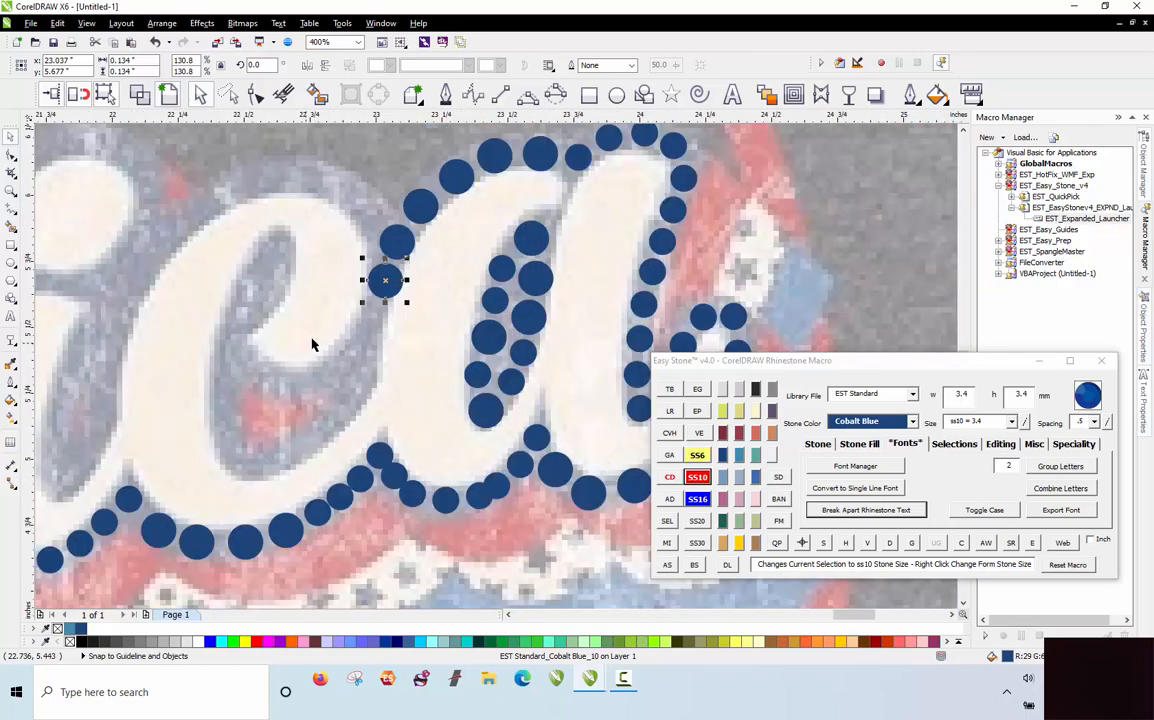
Step: Duplicate stones down the upper inside opening of the "c", using ss10 for all except an ss6 in third place
left_click_drag(287, 253, 273, 245)
scroll(198, 300, "up", 1)
left_click_drag(346, 206, 302, 338)
key("space")
left_click(697, 455)
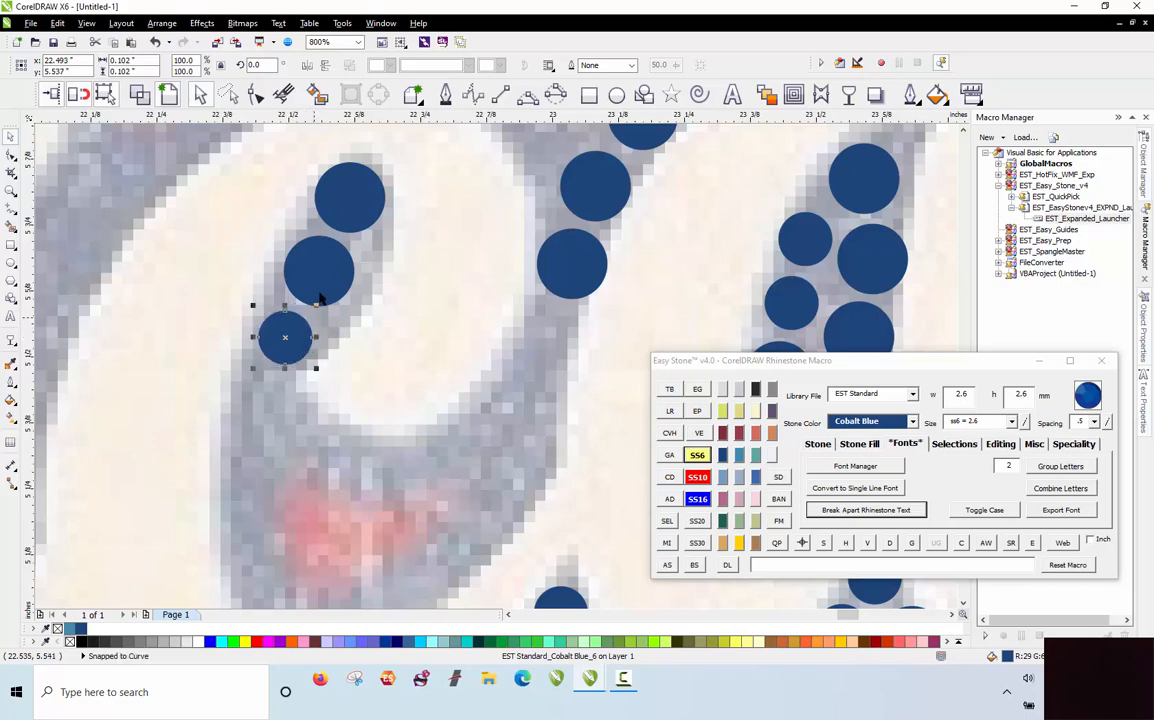
left_click_drag(340, 262, 286, 393)
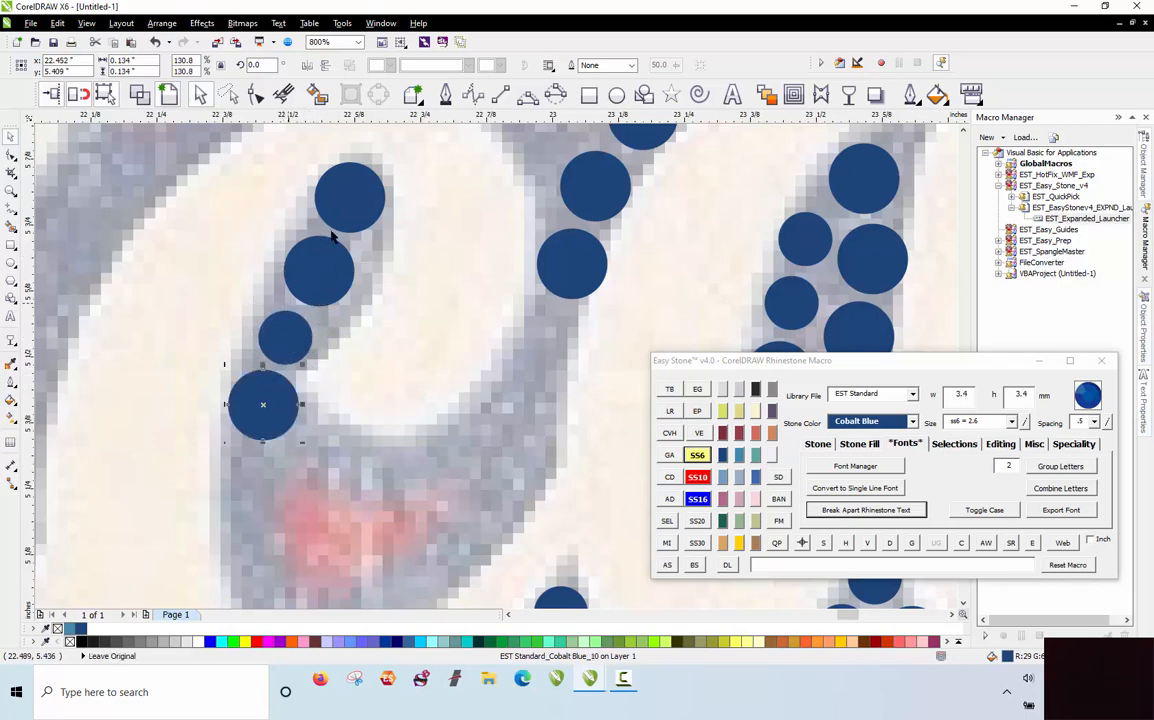
Step: Duplicate ss6 stones around the bottom of the "c" opening, beneath its upper terminal, and up toward the "a"
scroll(302, 212, "down", 1)
scroll(285, 353, "up", 1)
mouse_move(346, 211)
left_mouse_down()
mouse_move(301, 338)
mouse_move(312, 421)
mouse_move(302, 411)
mouse_move(317, 472)
mouse_move(380, 512)
mouse_move(452, 488)
mouse_move(522, 428)
mouse_move(594, 320)
mouse_move(607, 205)
mouse_move(512, 303)
mouse_move(528, 302)
mouse_move(473, 342)
mouse_move(389, 320)
left_mouse_up()
key("space")
key("space")
key("space")
key("space")
key("space")
key("space")
key("space")
key("space")
key("space")
key("space")
key("space")
left_click(397, 380)
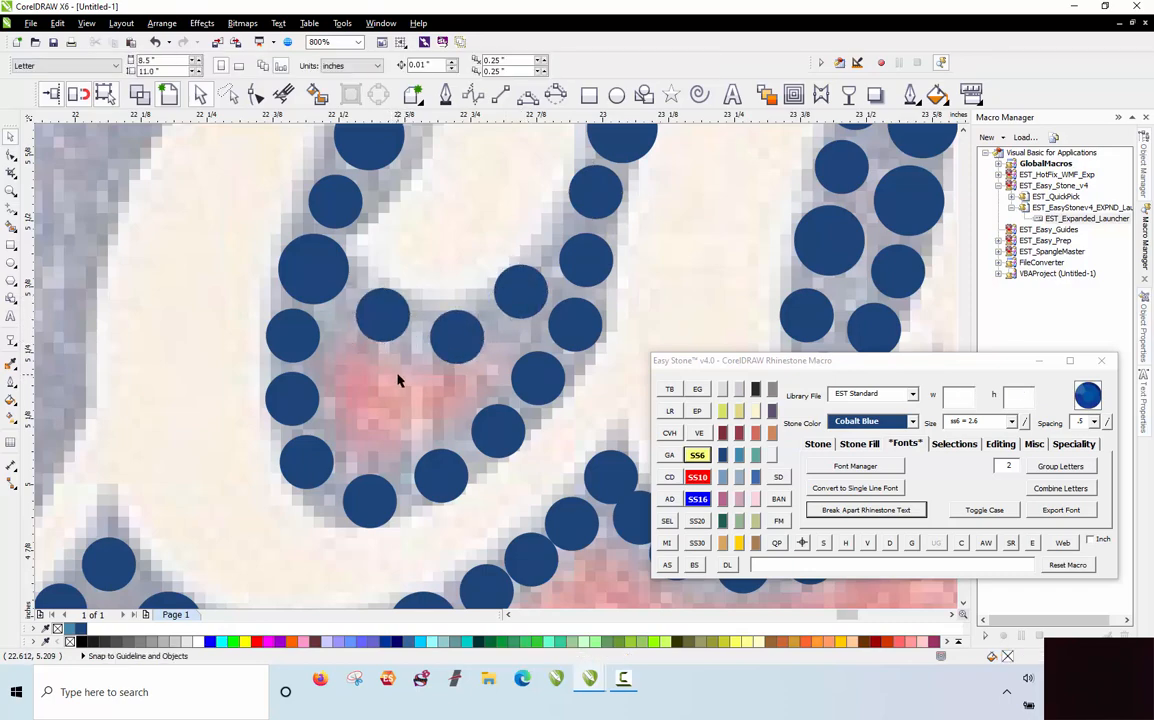
Step: Place an ss6 stone on the red patch inside the "c", recolor it Siam, and duplicate it twice across the patch
left_click(348, 376)
left_click(726, 433)
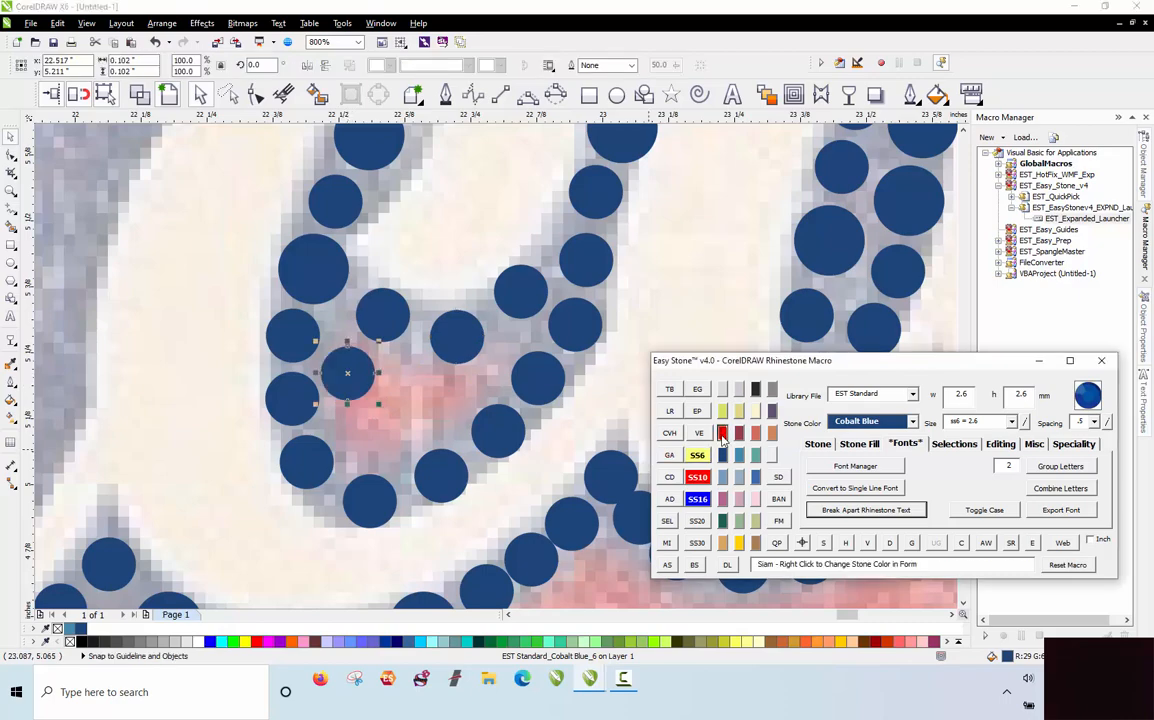
left_click_drag(372, 377, 393, 447)
left_click_drag(393, 447, 450, 400)
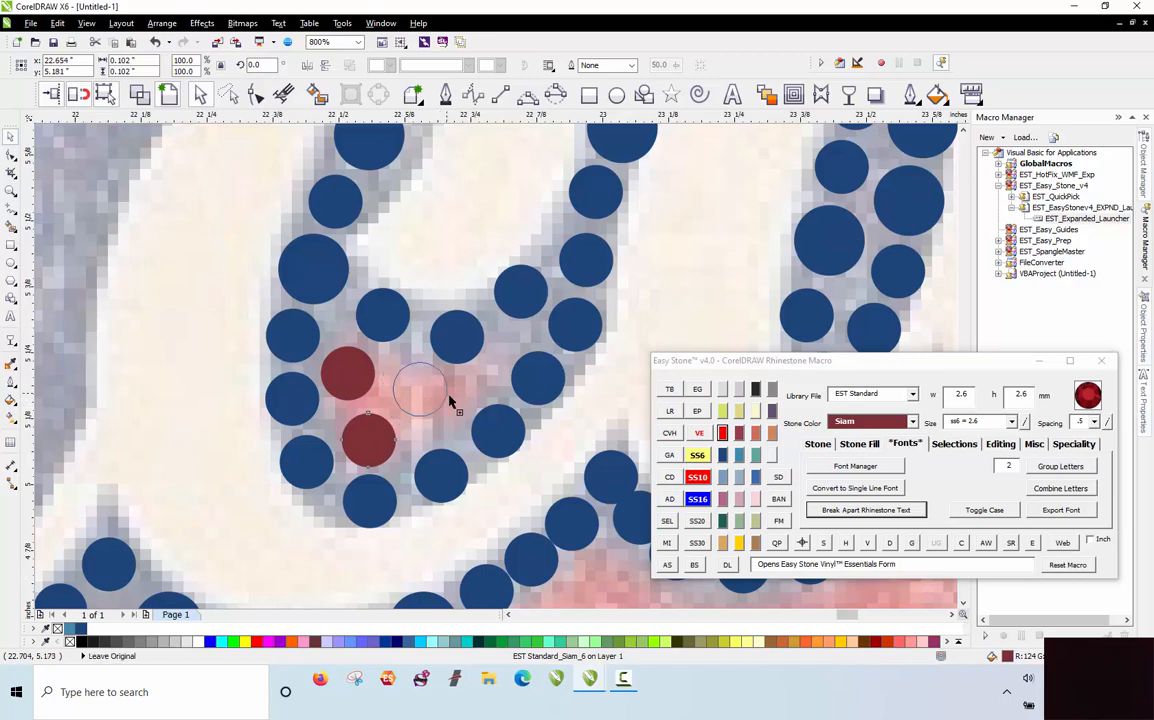
Step: Change the rightmost Siam stone inside the "c" to ss10 and nudge the upper ss6 Siam stone
left_click(697, 477)
left_click(358, 382)
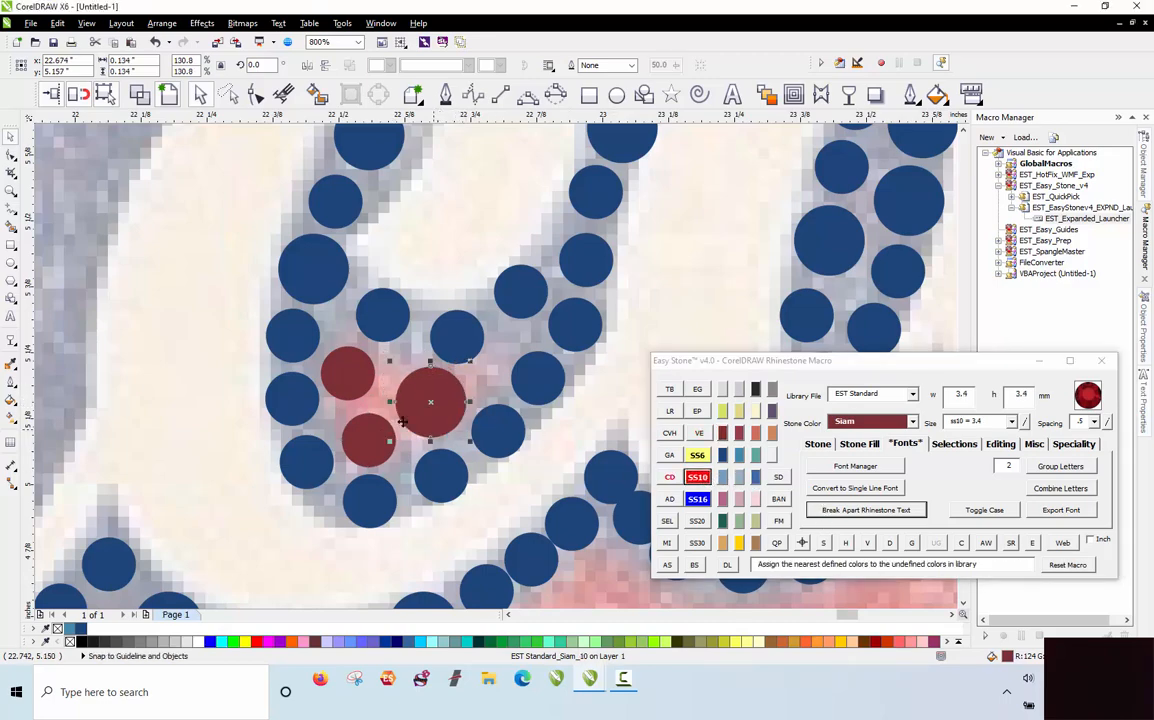
scroll(360, 386, "up", 2)
left_click_drag(354, 366, 363, 374)
scroll(443, 252, "down", 3)
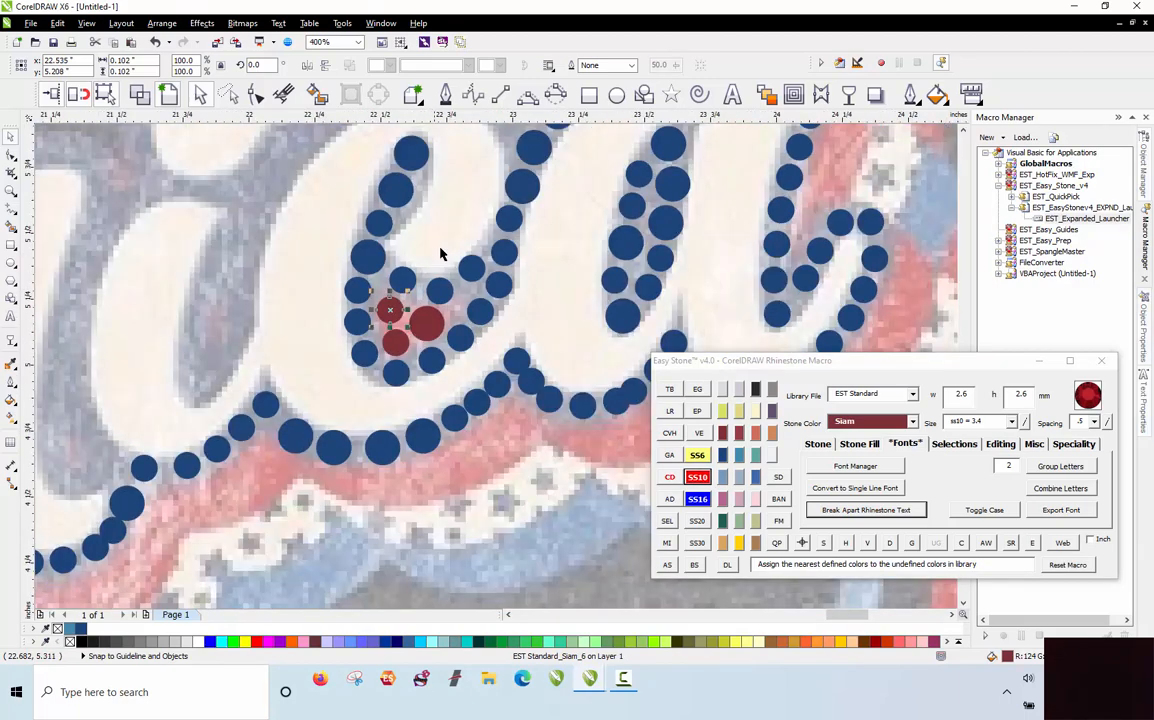
key("Escape")
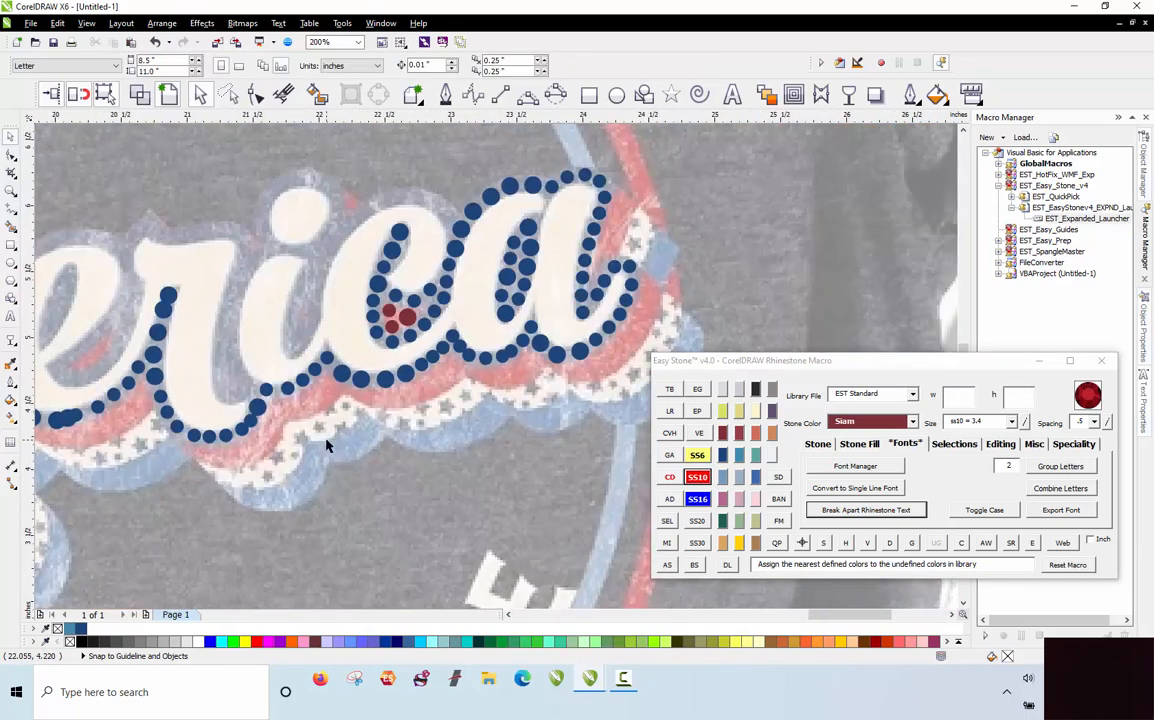
Step: Duplicate Cobalt Blue ss10 stones over the top of the "c" from the "a" toward the dot of the "i"
scroll(450, 383, "down", 1)
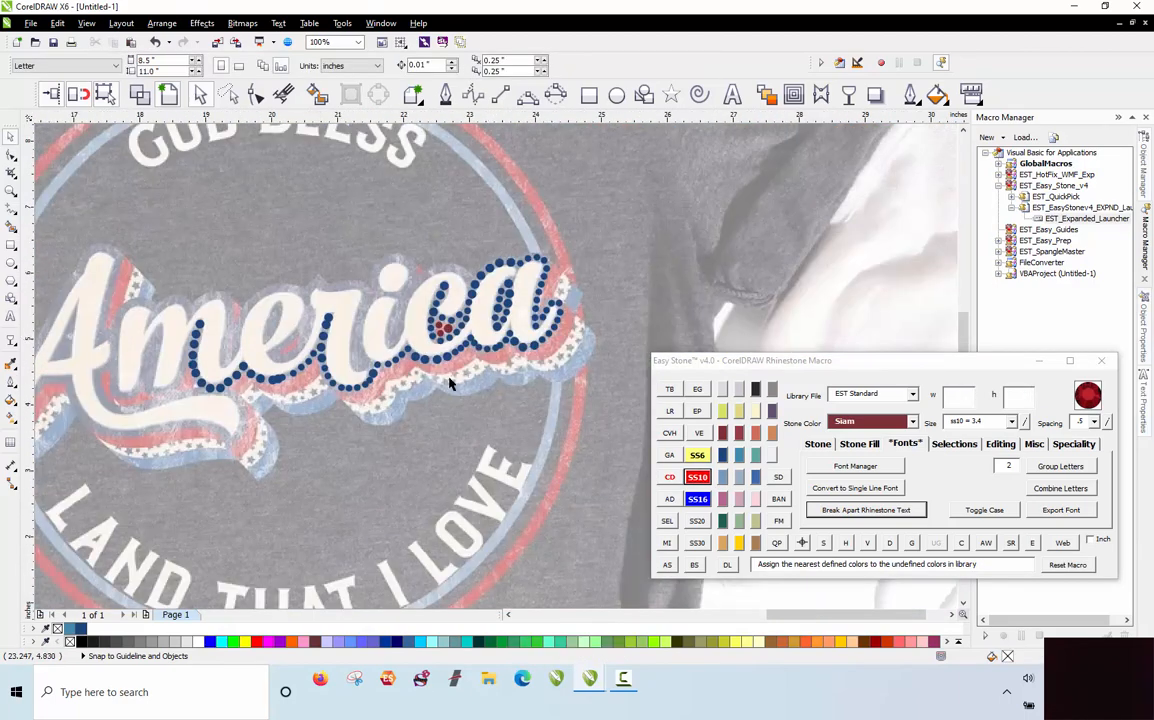
scroll(376, 318, "down", 1)
scroll(392, 310, "up", 1)
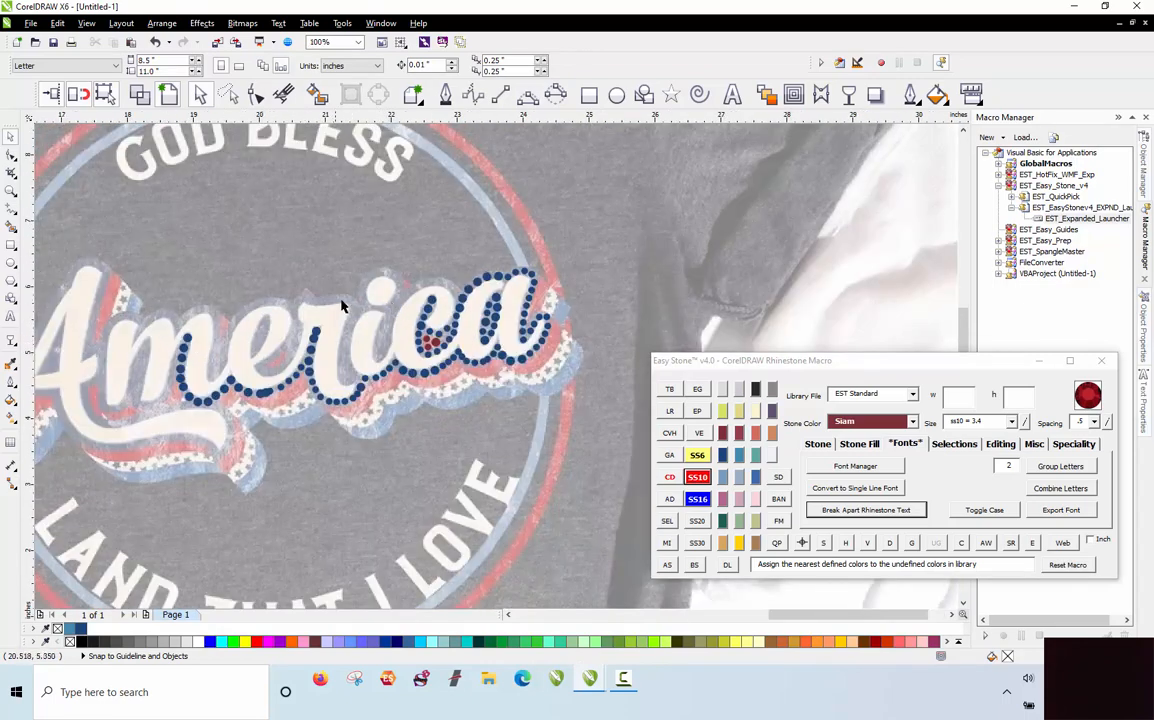
scroll(460, 320, "up", 3)
mouse_move(487, 337)
left_mouse_down()
mouse_move(433, 268)
mouse_move(368, 227)
mouse_move(270, 210)
mouse_move(172, 222)
mouse_move(98, 265)
mouse_move(88, 250)
left_mouse_up()
key("space")
key("space")
key("space")
scroll(361, 214, "down", 2)
scroll(397, 207, "up", 1)
scroll(397, 207, "up", 2)
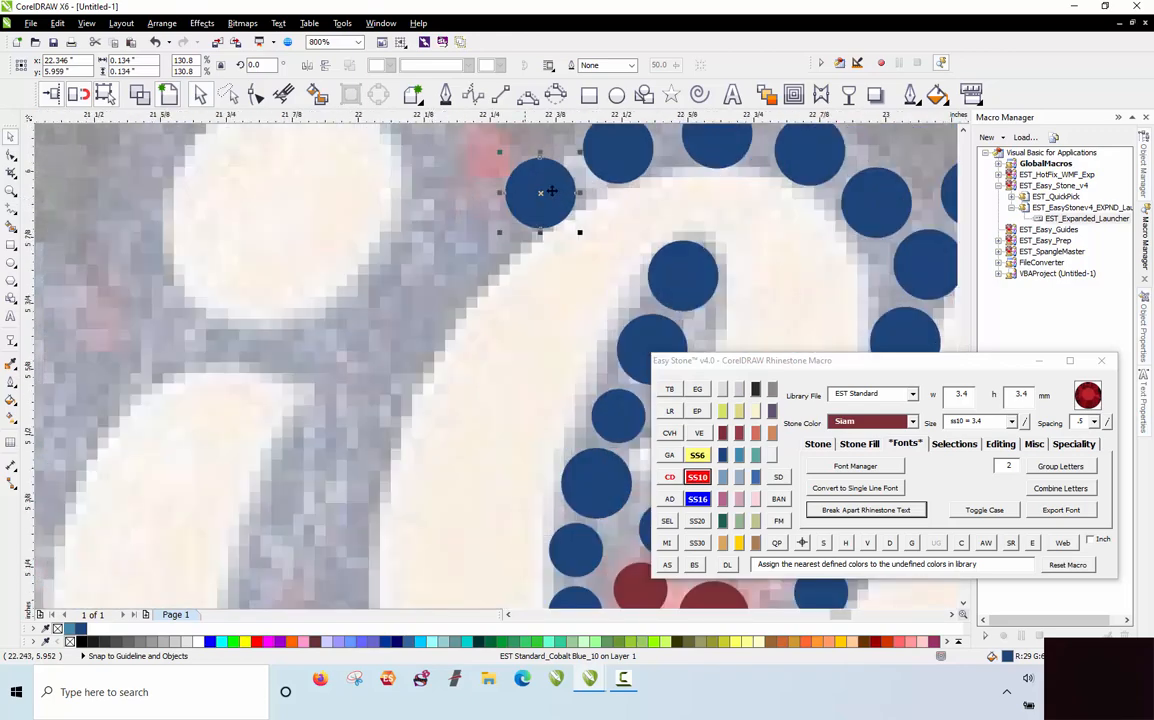
Step: Duplicate ss10 stones down the outer left edge of the "c", into the gap beside the "i" stem, and nudge the lowest one
mouse_move(535, 192)
left_mouse_down()
mouse_move(490, 233)
mouse_move(431, 301)
mouse_move(398, 382)
mouse_move(409, 350)
left_mouse_up()
key("space")
key("space")
left_click_drag(389, 407, 363, 476)
key("space")
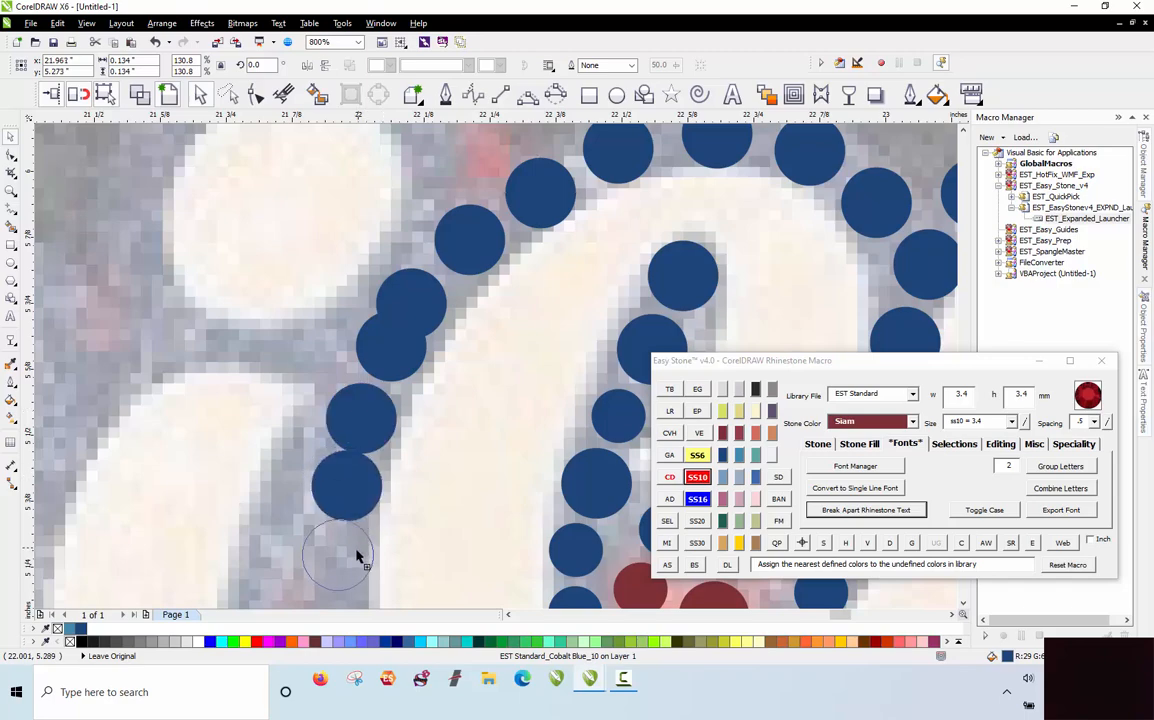
scroll(361, 353, "down", 2)
scroll(361, 300, "up", 2)
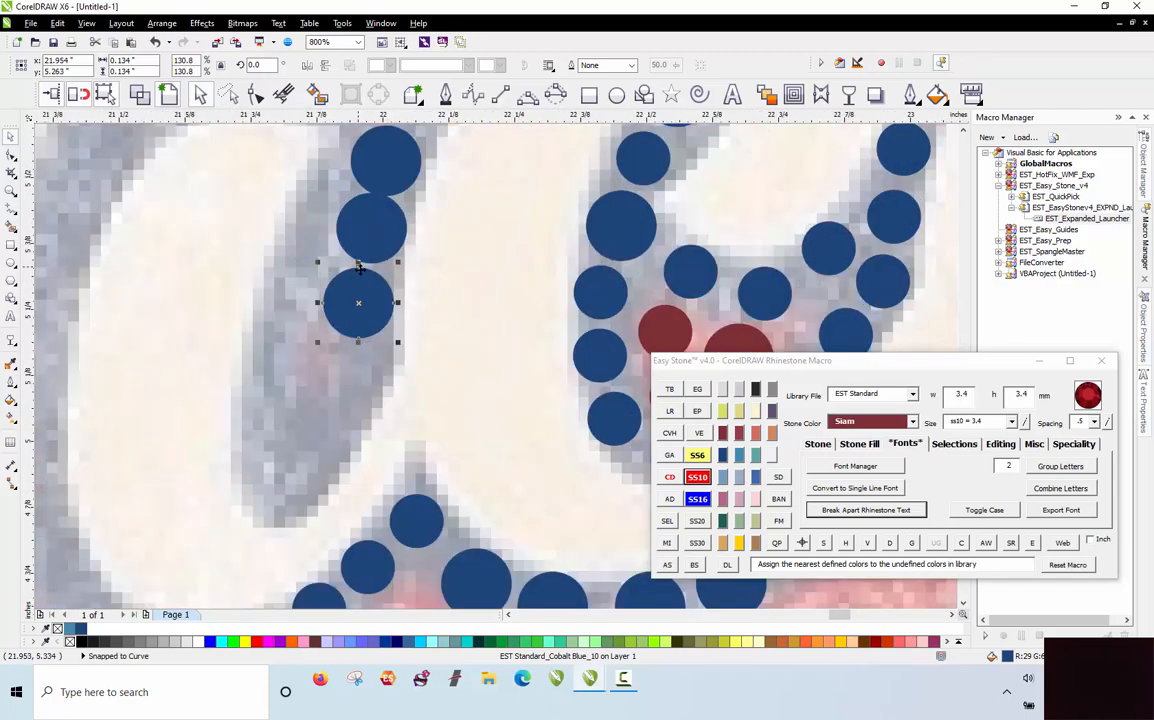
left_click(483, 377)
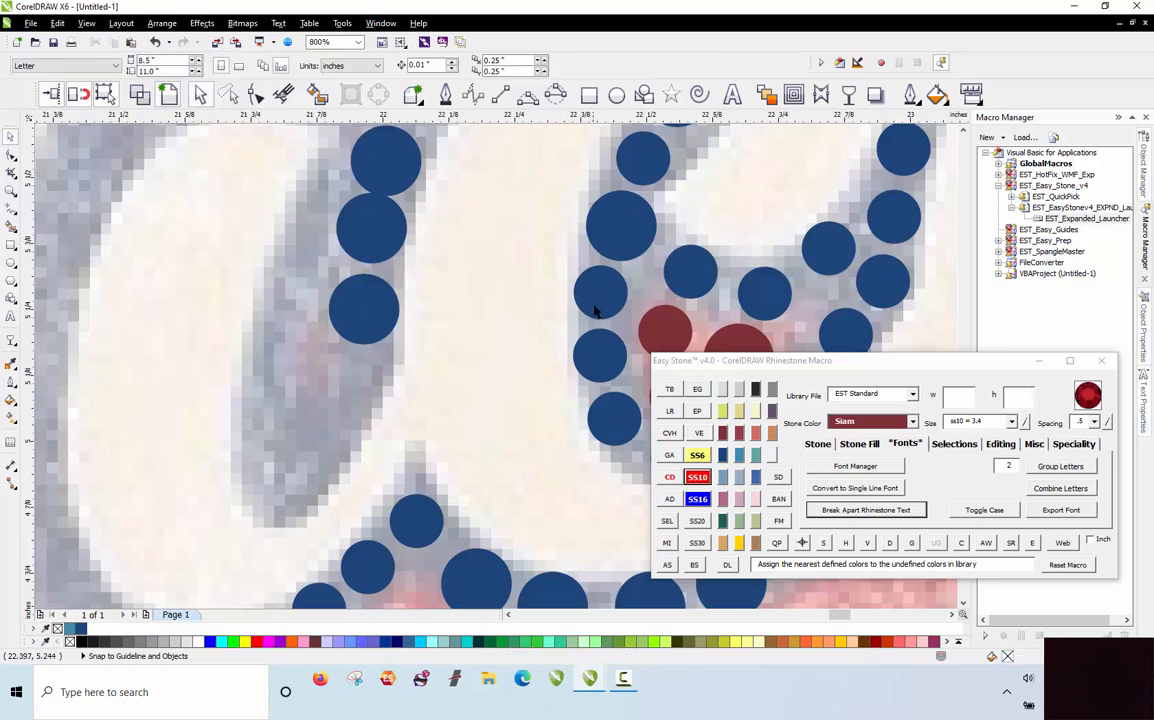
Step: Duplicate ss6 stones along the right side of the "i" stem and around the bottom of the gap before the "c"
mouse_move(598, 295)
left_mouse_down()
mouse_move(383, 392)
mouse_move(358, 380)
mouse_move(275, 494)
mouse_move(261, 428)
mouse_move(306, 235)
left_mouse_up()
key("space")
key("space")
key("space")
key("space")
key("space")
key("space")
scroll(312, 362, "up", 1)
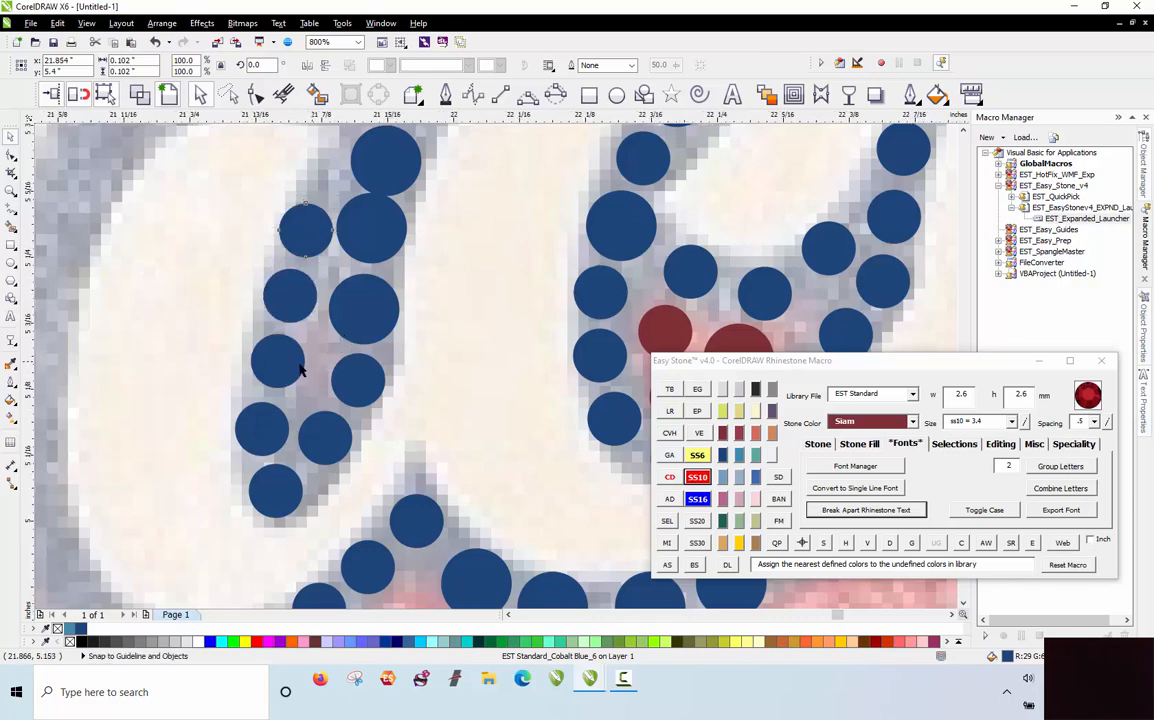
Step: Nudge the third stone down the "i" stem's right side and change it to ss10
left_click_drag(290, 370, 281, 369)
scroll(350, 428, "down", 1)
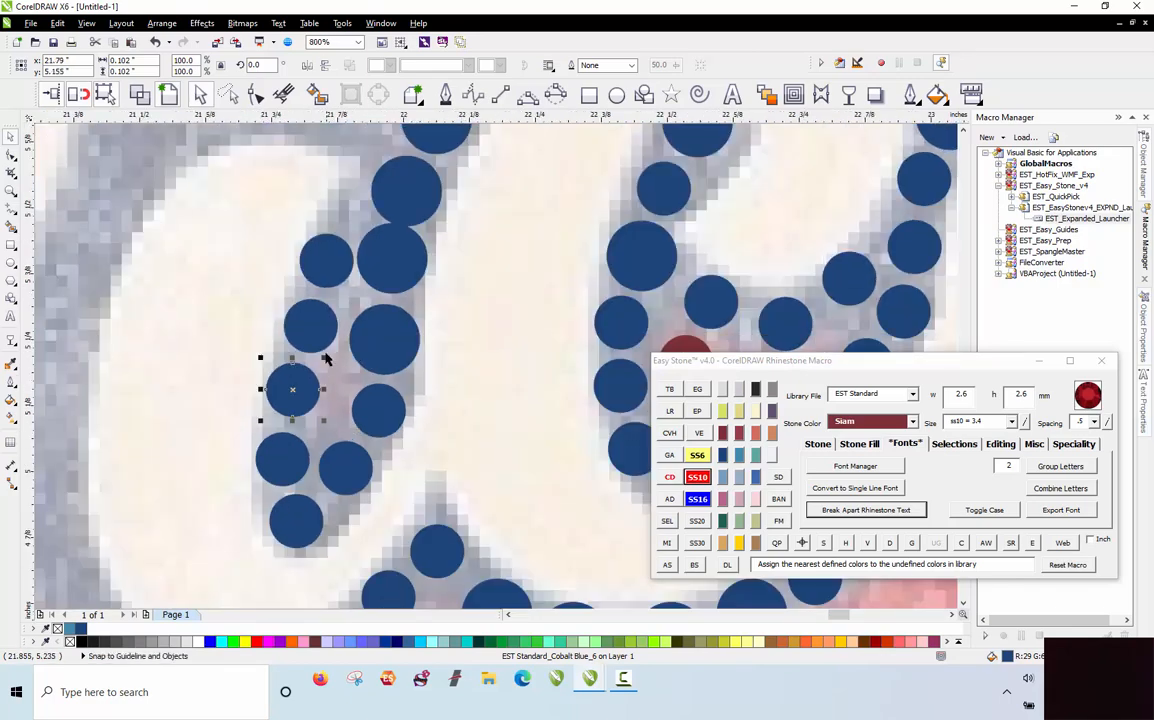
left_click(685, 477)
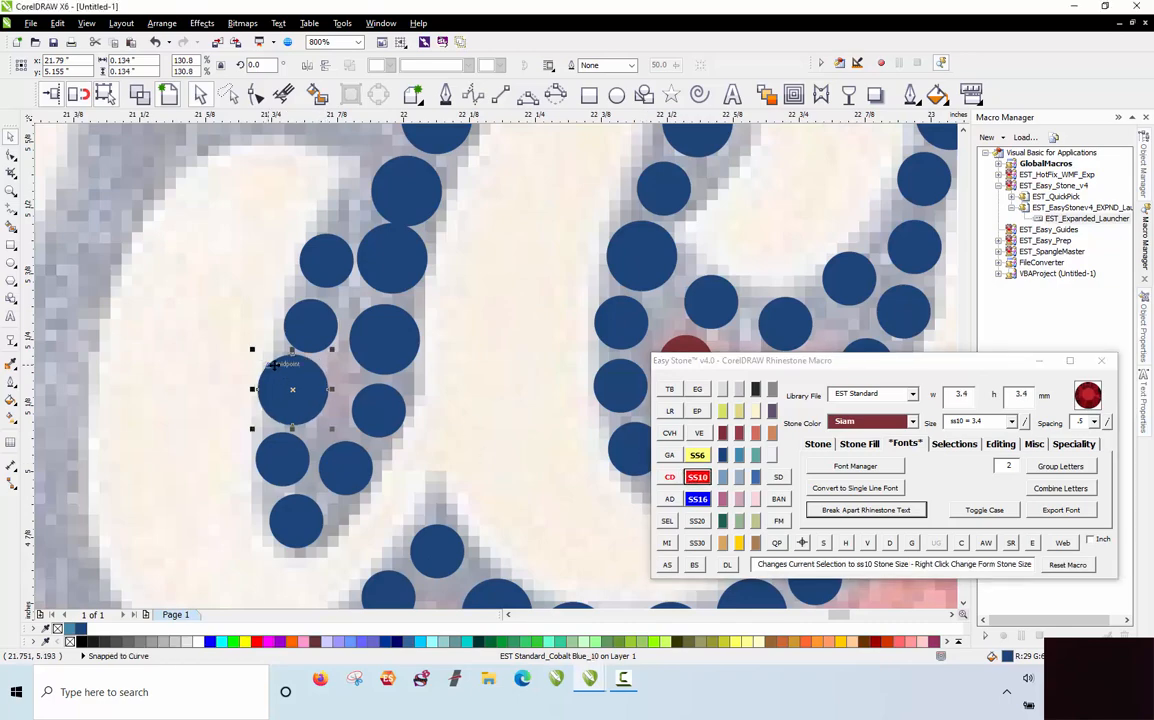
scroll(277, 362, "up", 1)
left_click_drag(315, 382, 317, 387)
scroll(371, 428, "down", 2)
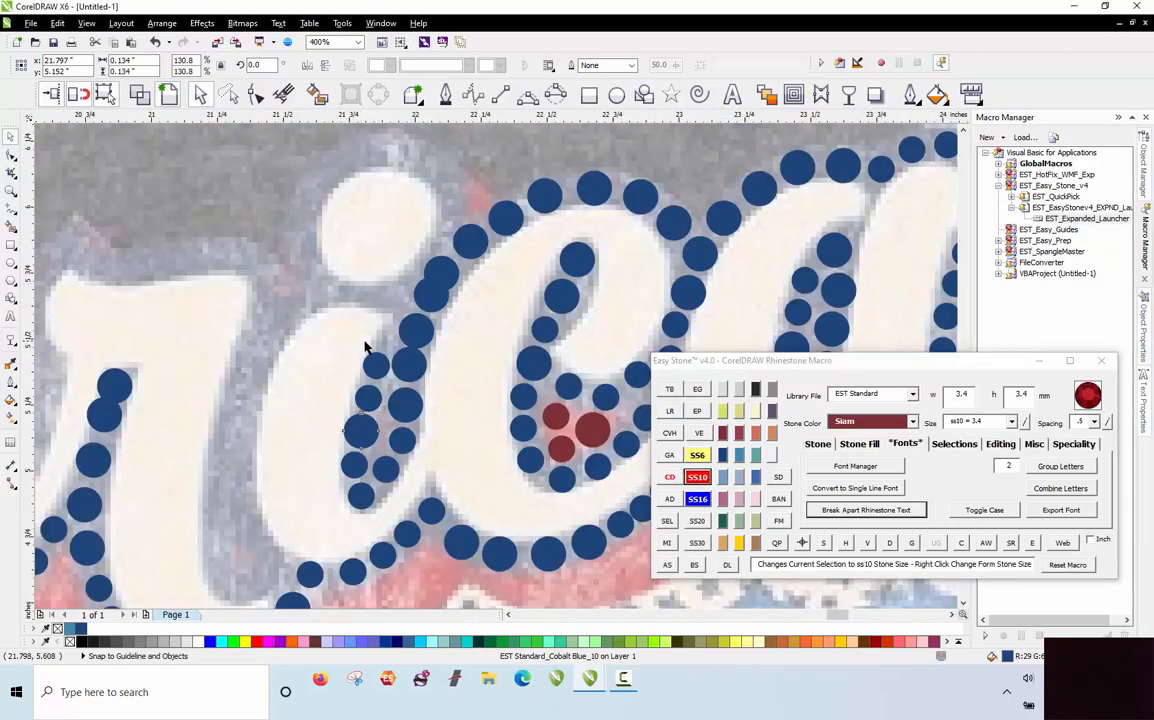
Step: Duplicate ss6 stones over the top of the "i" stem, beneath its dot, toward the "r"
scroll(368, 346, "up", 2)
left_click_drag(414, 433, 185, 322)
scroll(418, 318, "down", 1)
right_click(430, 262)
right_click(371, 256)
right_click(301, 250)
right_click(237, 296)
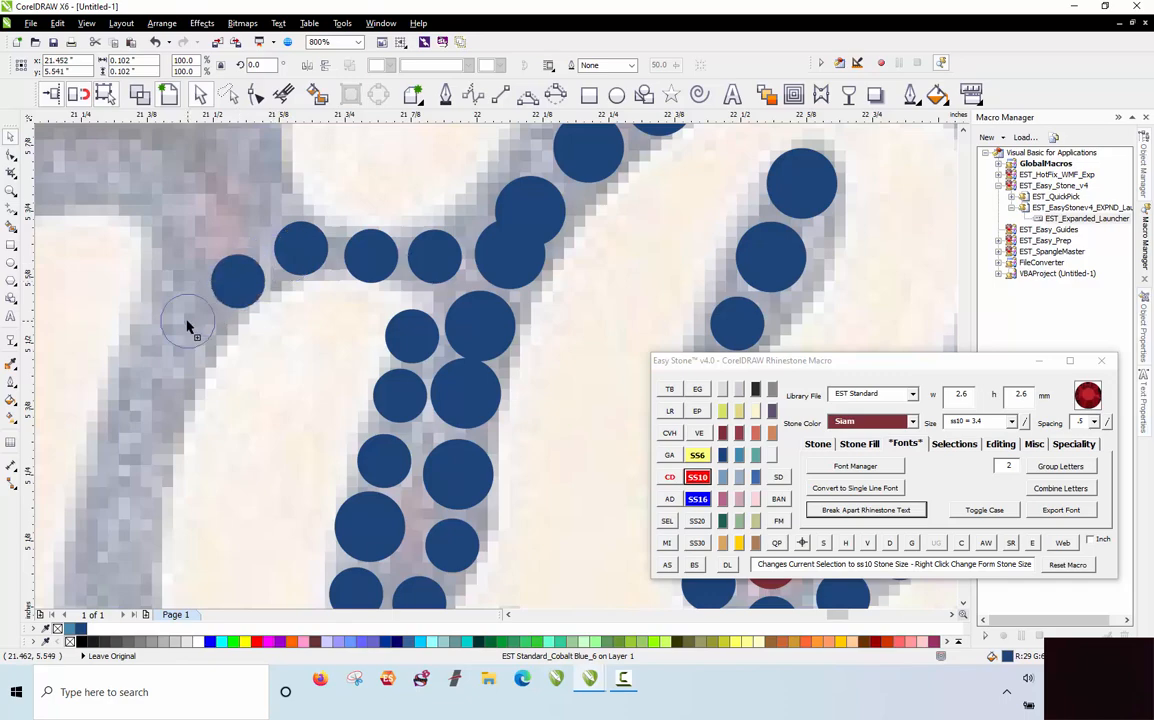
right_click(185, 322)
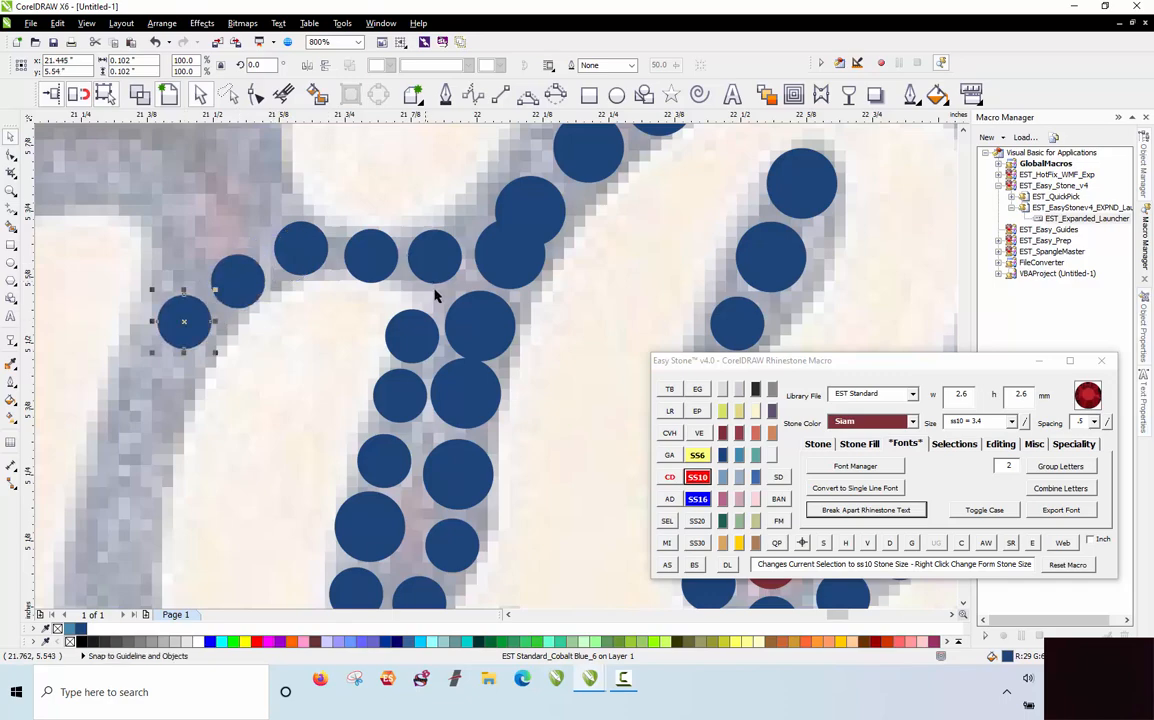
Step: Change the last stone at the upper left of the "i" stem to ss10 and nudge it into the gap beside the "r"
left_click(697, 477)
scroll(265, 255, "down", 1)
scroll(280, 255, "up", 2)
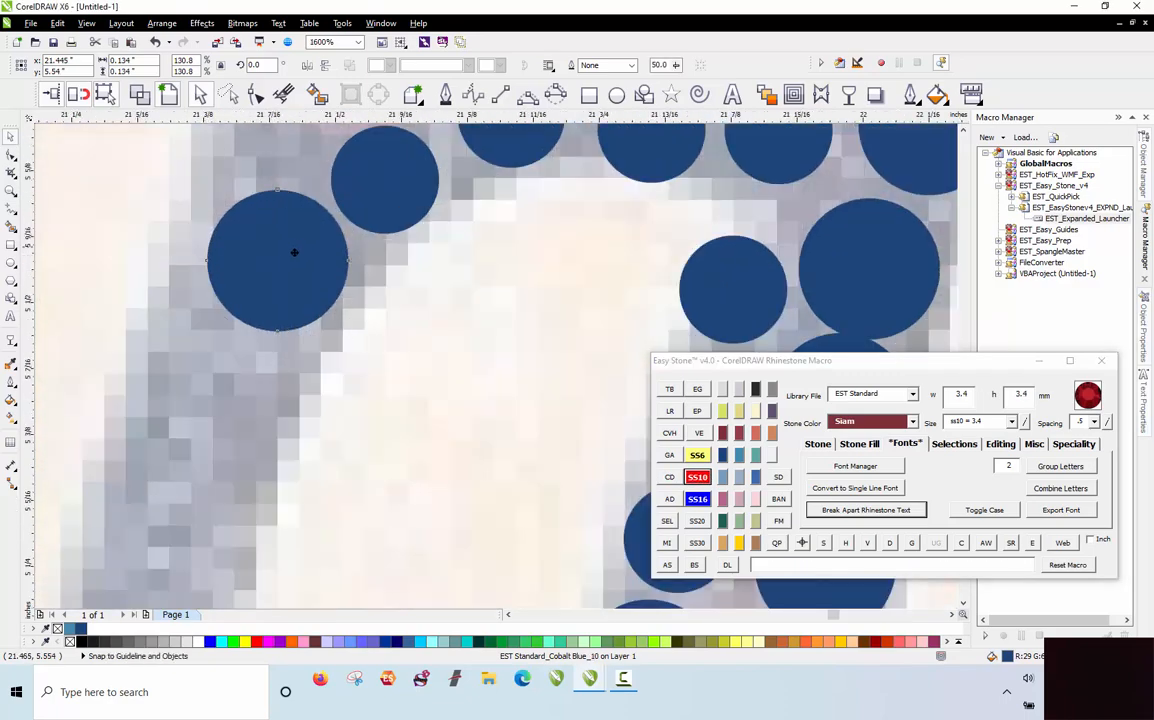
left_click_drag(295, 253, 286, 262)
scroll(391, 176, "down", 2)
left_click(338, 346)
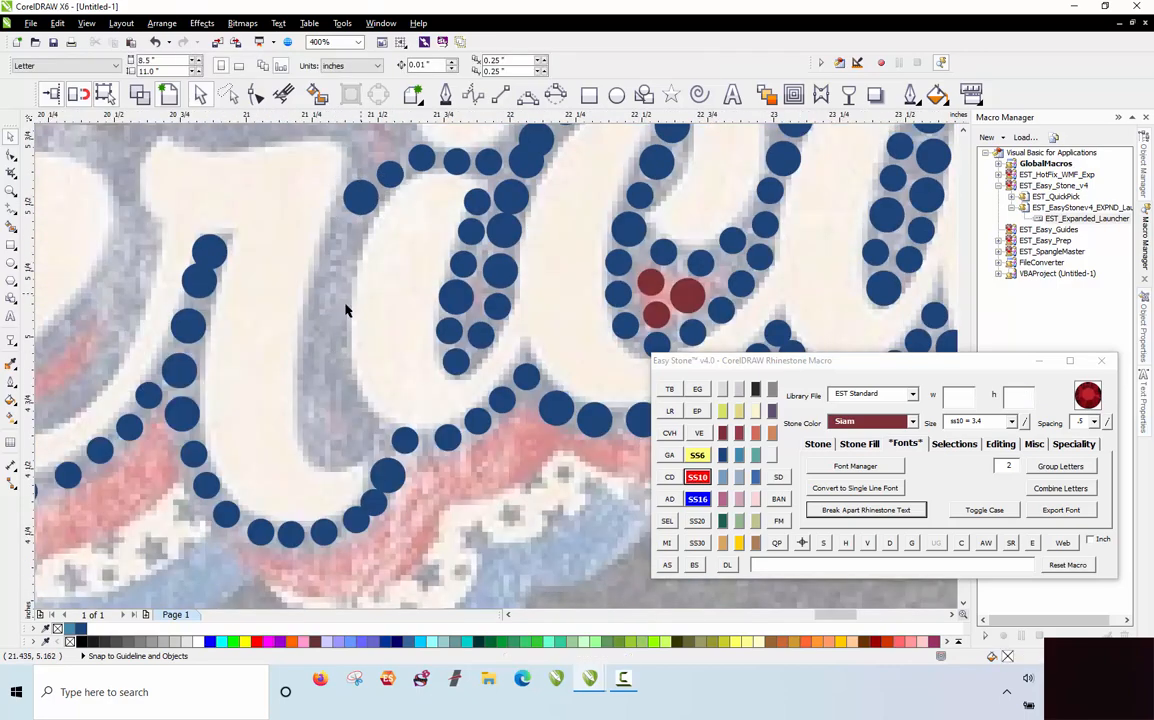
Step: Place one ss6 and two ss10 stones at the bottom of the gap between the "r" and the "i"
right_click(354, 431)
left_click_drag(347, 247, 366, 438)
scroll(366, 438, "up", 1)
mouse_move(449, 430)
left_mouse_down()
mouse_move(313, 460)
mouse_move(270, 433)
mouse_move(270, 414)
left_mouse_up()
key("space")
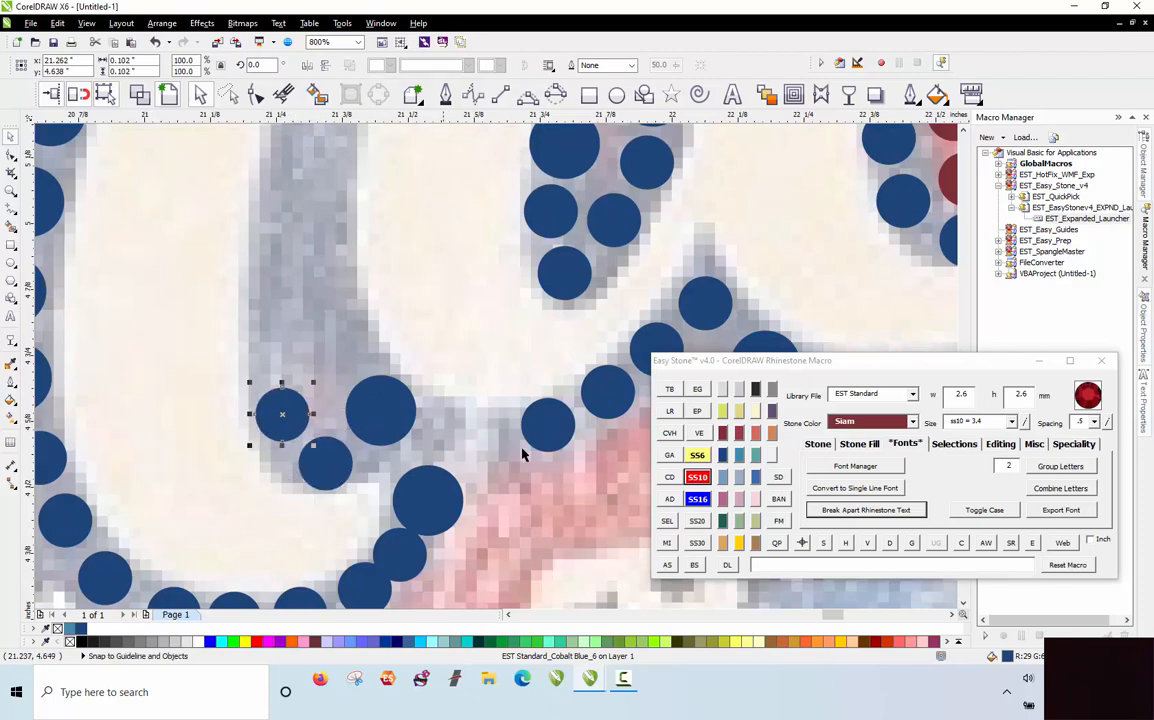
left_click(697, 476)
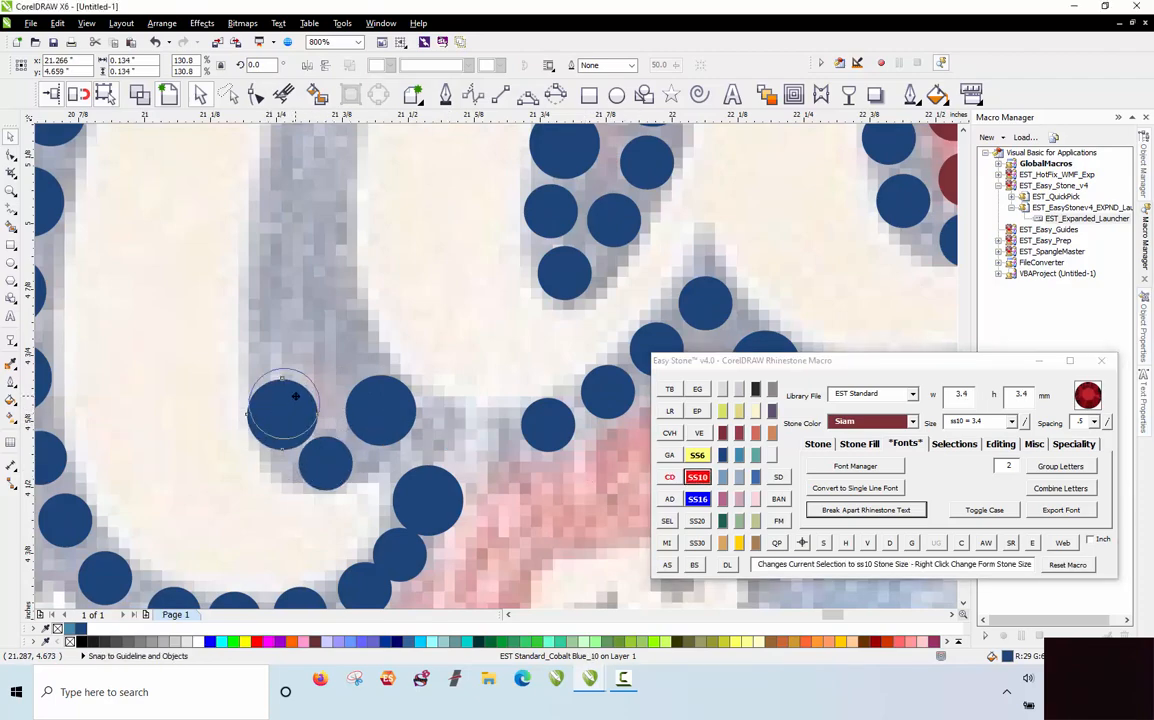
scroll(379, 410, "down", 1)
key("Escape")
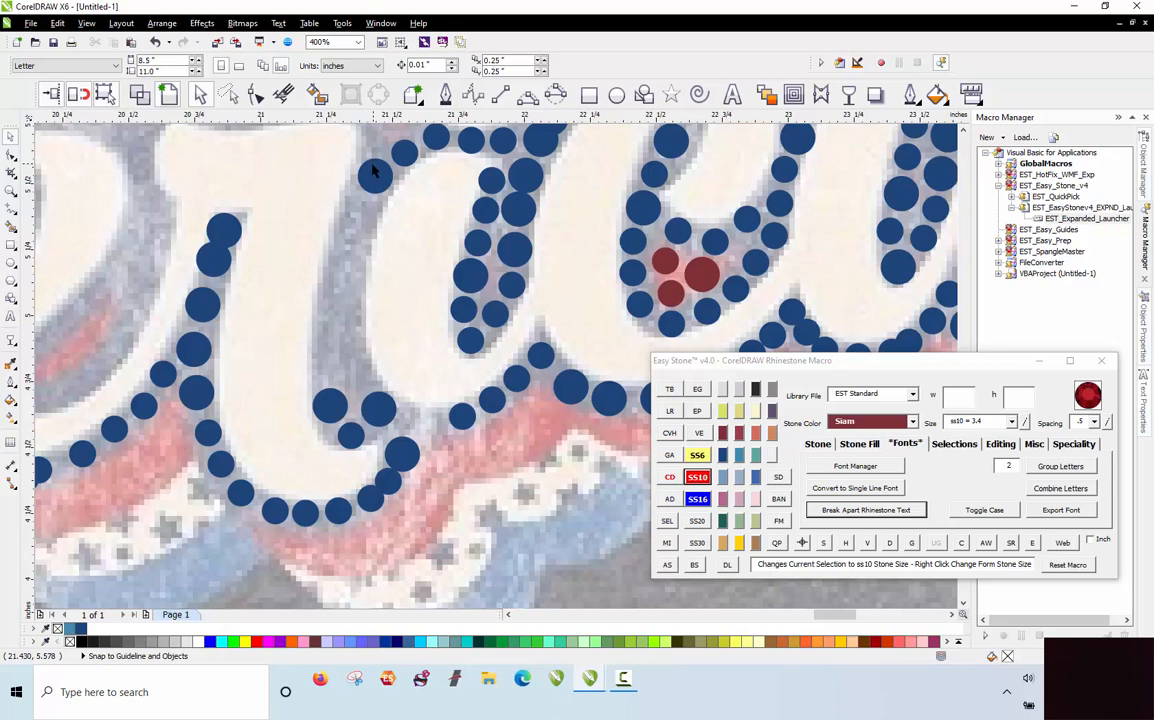
left_click(332, 404)
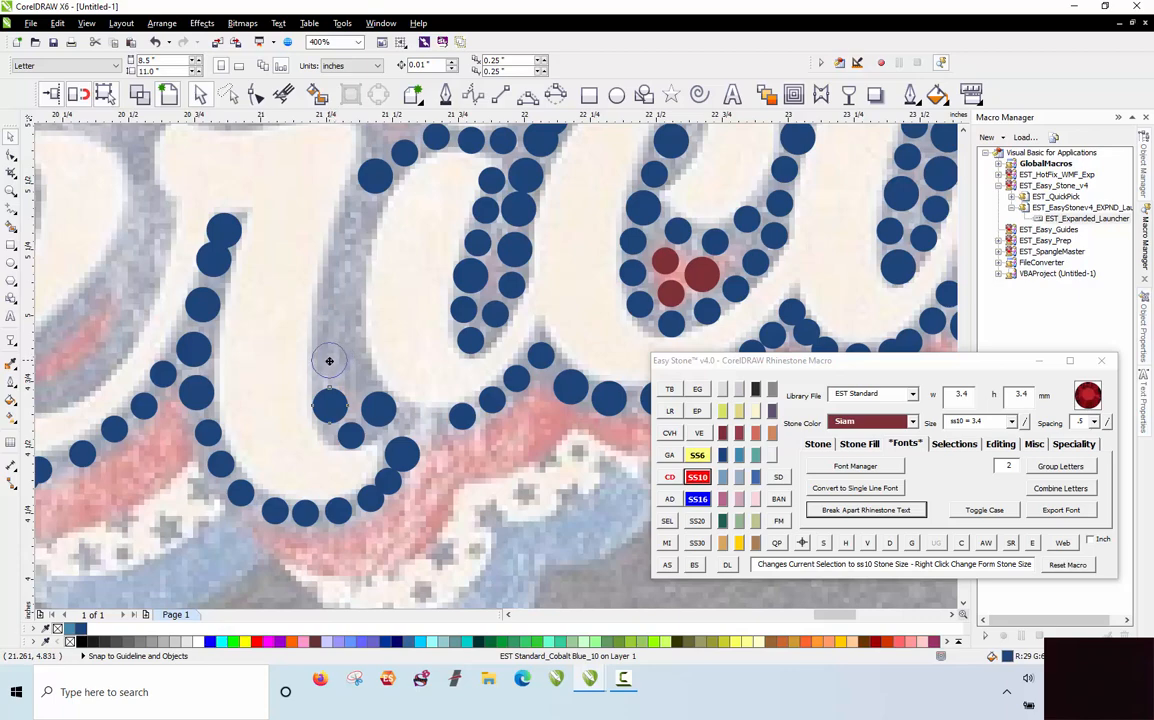
key("space")
left_click_drag(330, 326, 345, 233)
key("space")
key("space")
key("ctrl+z")
key("ctrl+z")
key("ctrl+z")
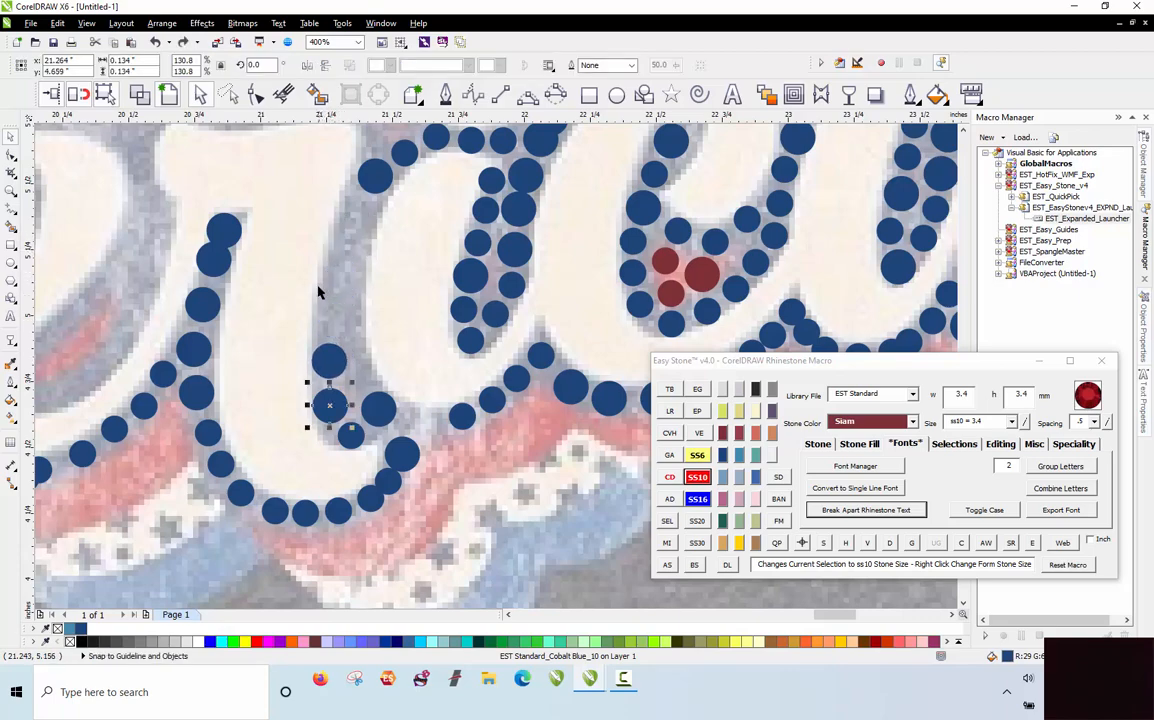
key("ctrl+z")
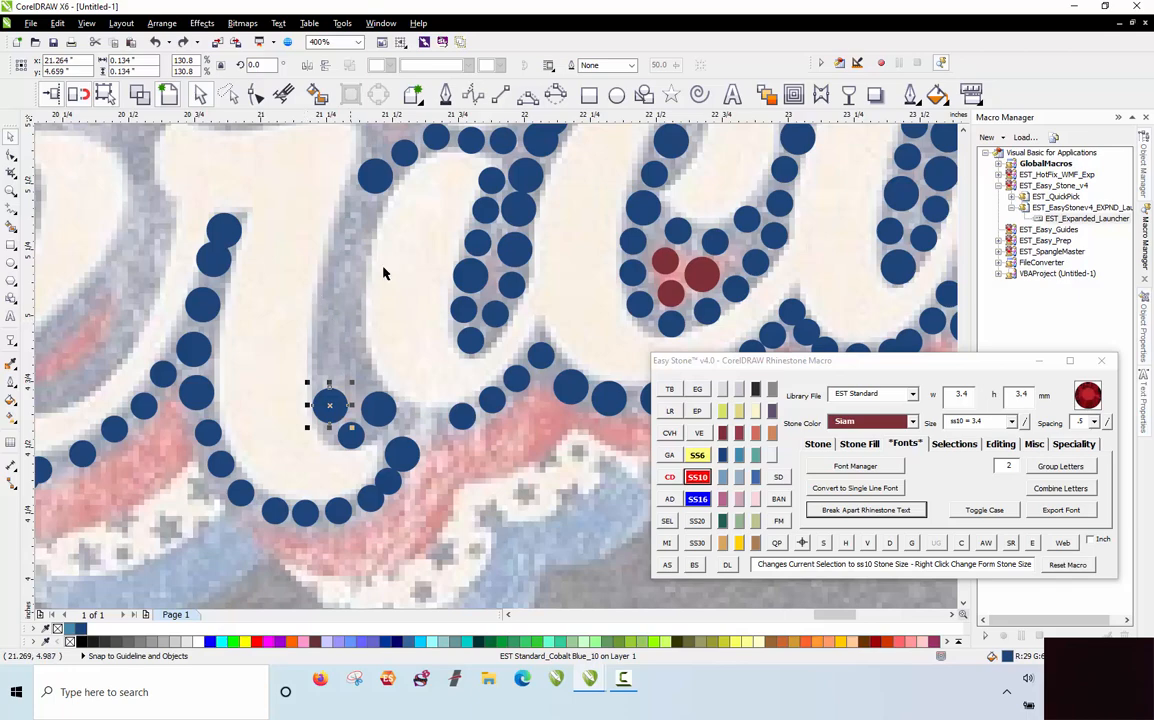
Step: Blend four ss10 stones along a curved path between the lower-left and top ss10 stones in the gap between "r" and "i"
left_click(378, 190, "shift")
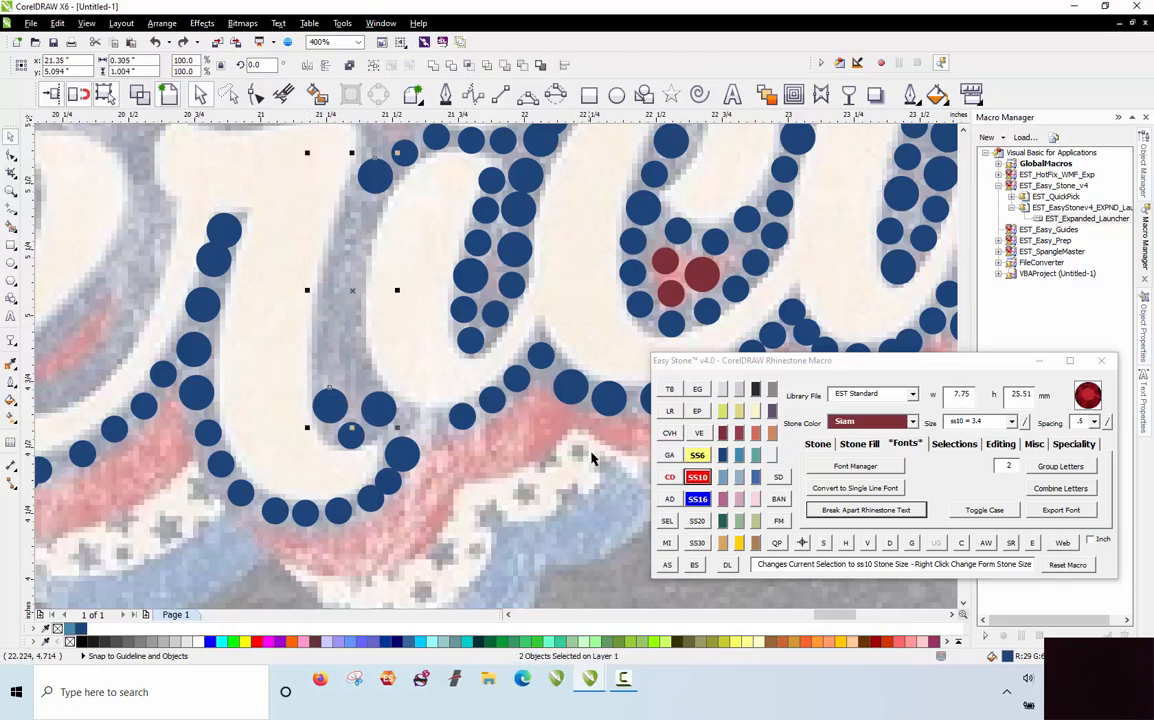
left_click(666, 566)
scroll(363, 296, "up", 1)
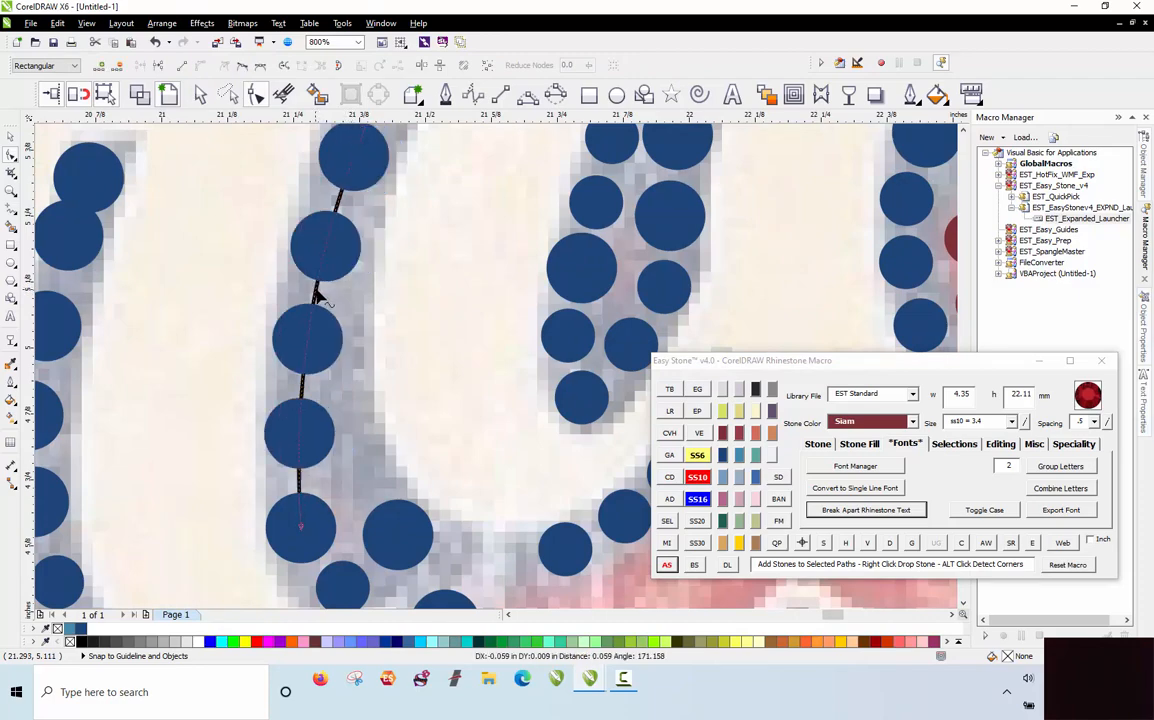
scroll(318, 300, "down", 1)
left_click(266, 329)
left_click(347, 287)
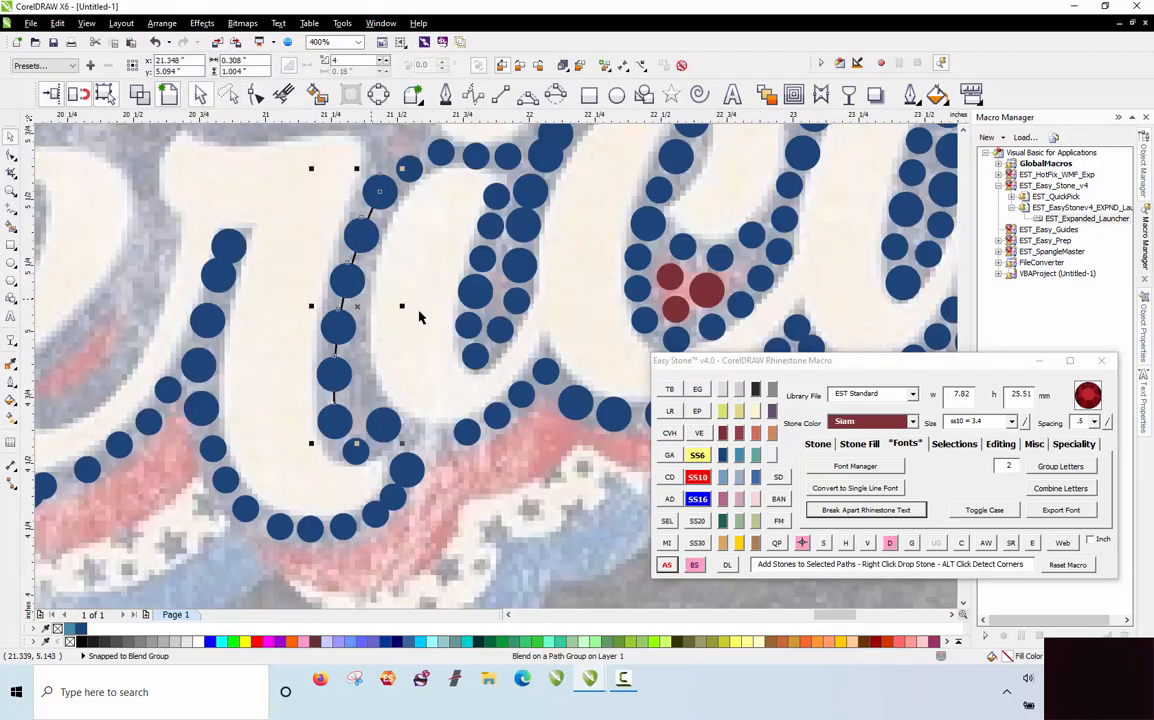
left_click(890, 544)
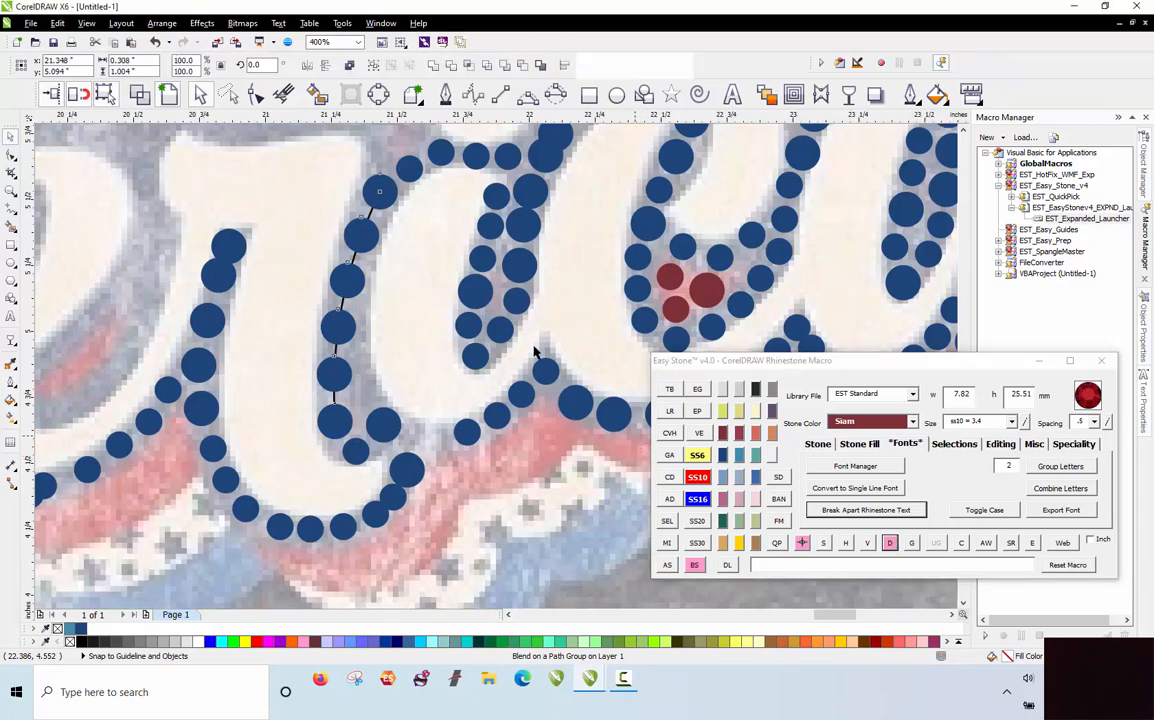
Step: Duplicate two ss6 stones beside the lower ss10 stones in the gap between "r" and "i", and nudge the neighbouring ss10 stone
left_click(402, 328)
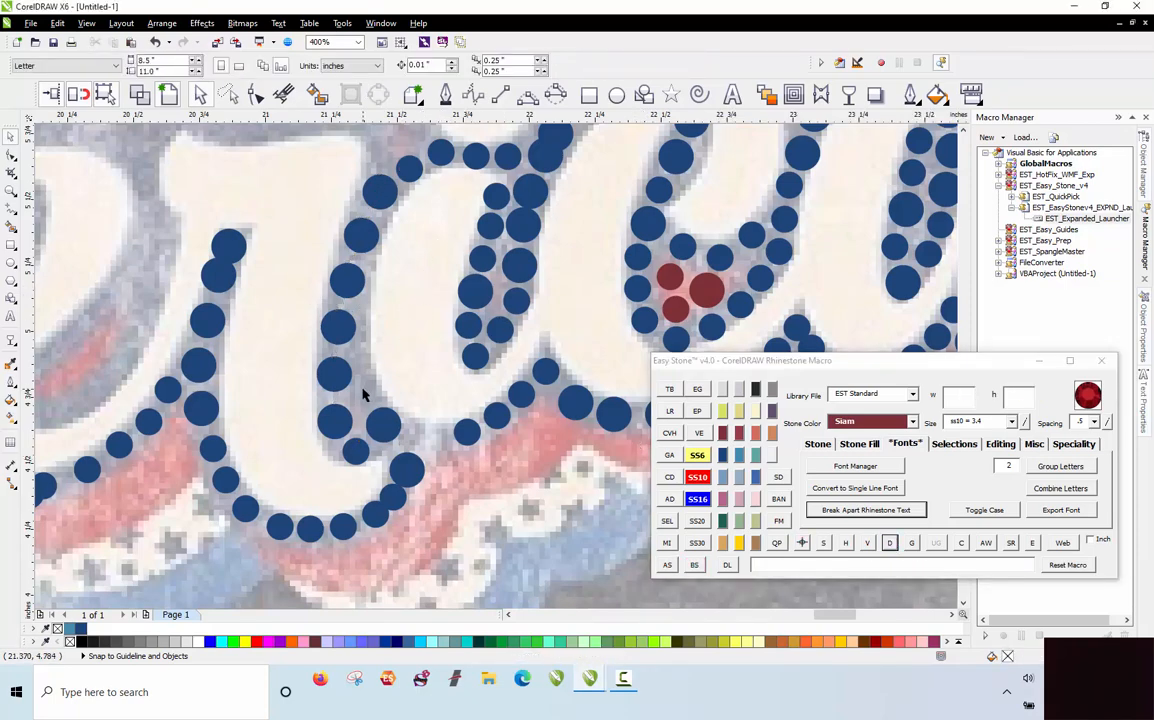
scroll(363, 395, "up", 1)
left_click_drag(351, 524, 378, 400)
right_click(379, 402)
left_click_drag(378, 398, 358, 328)
right_click(358, 328)
left_click_drag(321, 377, 310, 377)
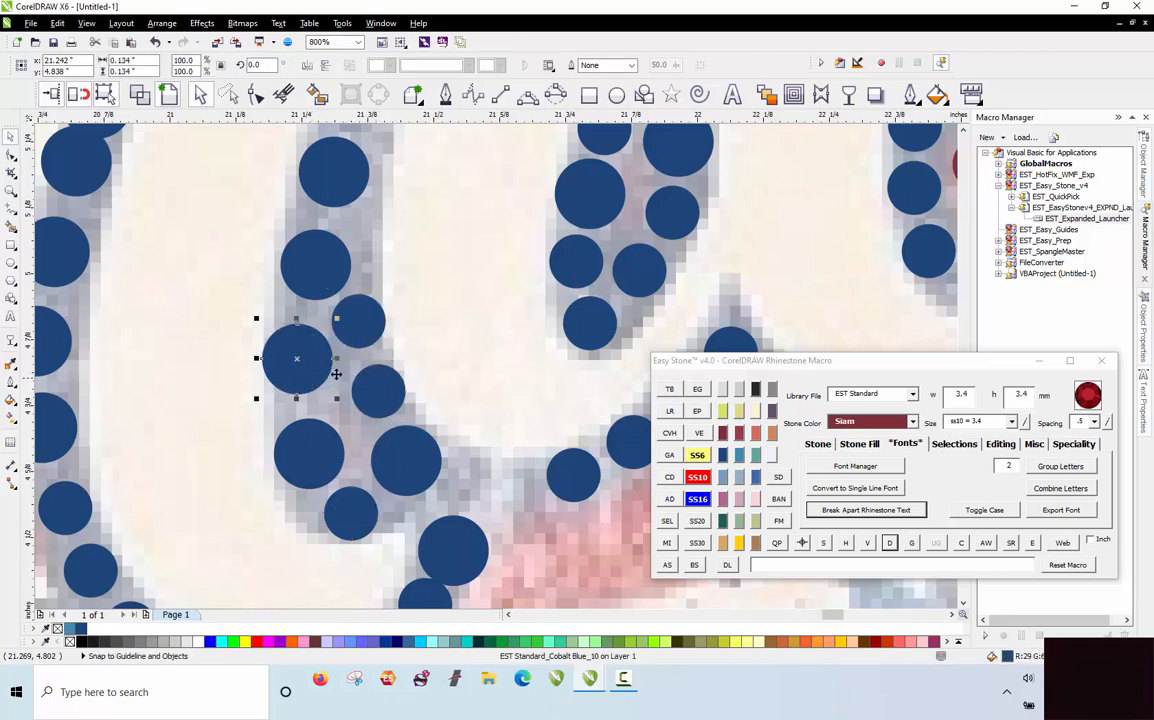
left_click(445, 324)
scroll(410, 330, "down", 1)
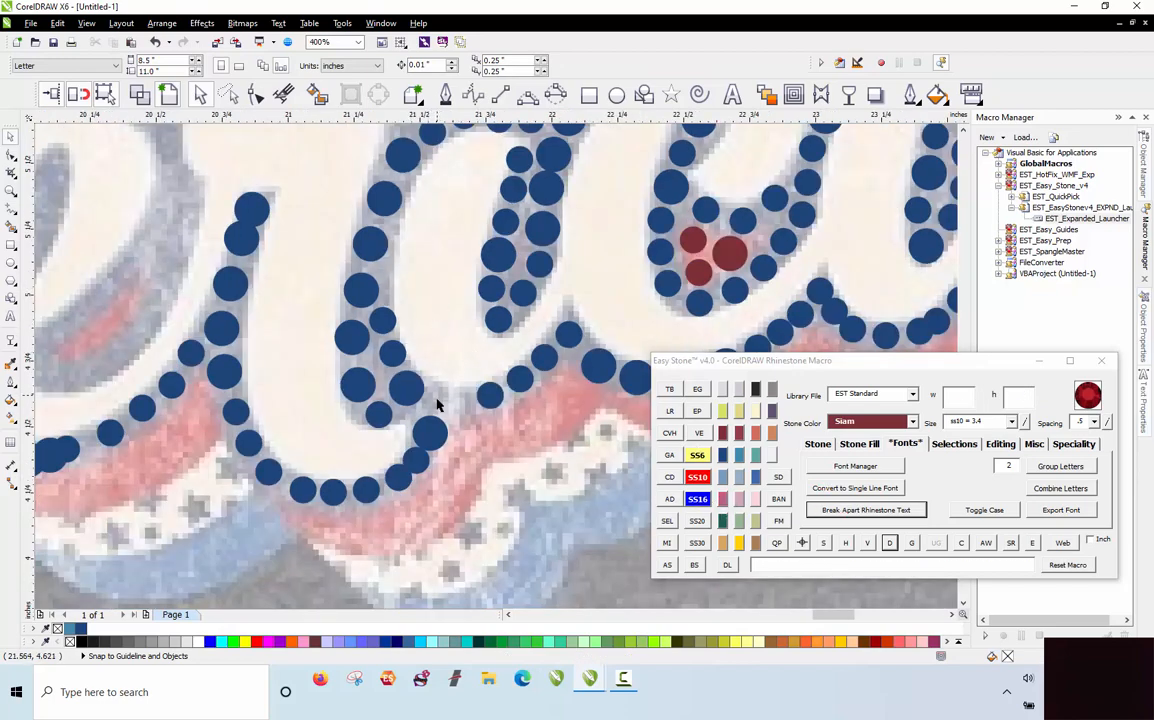
Step: Duplicate an ss6 stone from the row beneath the "i" to that row's end near the tail of the "r"
scroll(437, 404, "up", 2)
left_click_drag(510, 345, 393, 357)
scroll(397, 359, "down", 2)
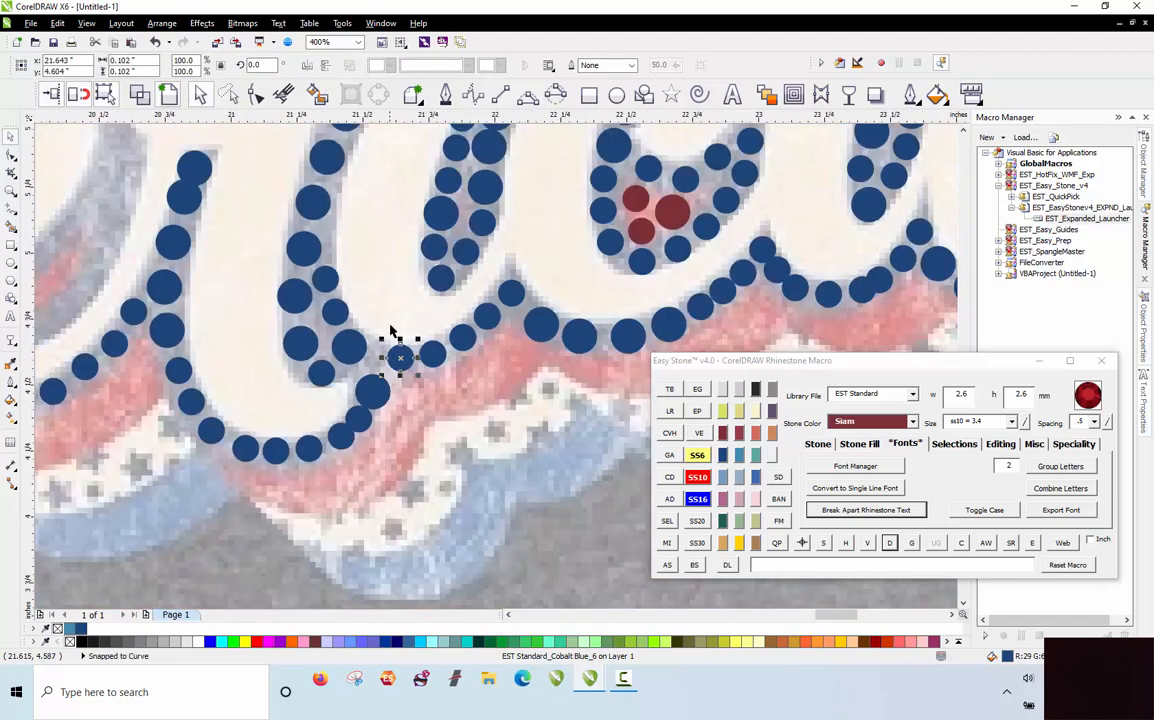
left_click(375, 424)
Step: Duplicate ss6 stones from the gap beside the "i" up and across the top edge of the "r"
scroll(374, 426, "down", 1)
scroll(325, 252, "up", 1)
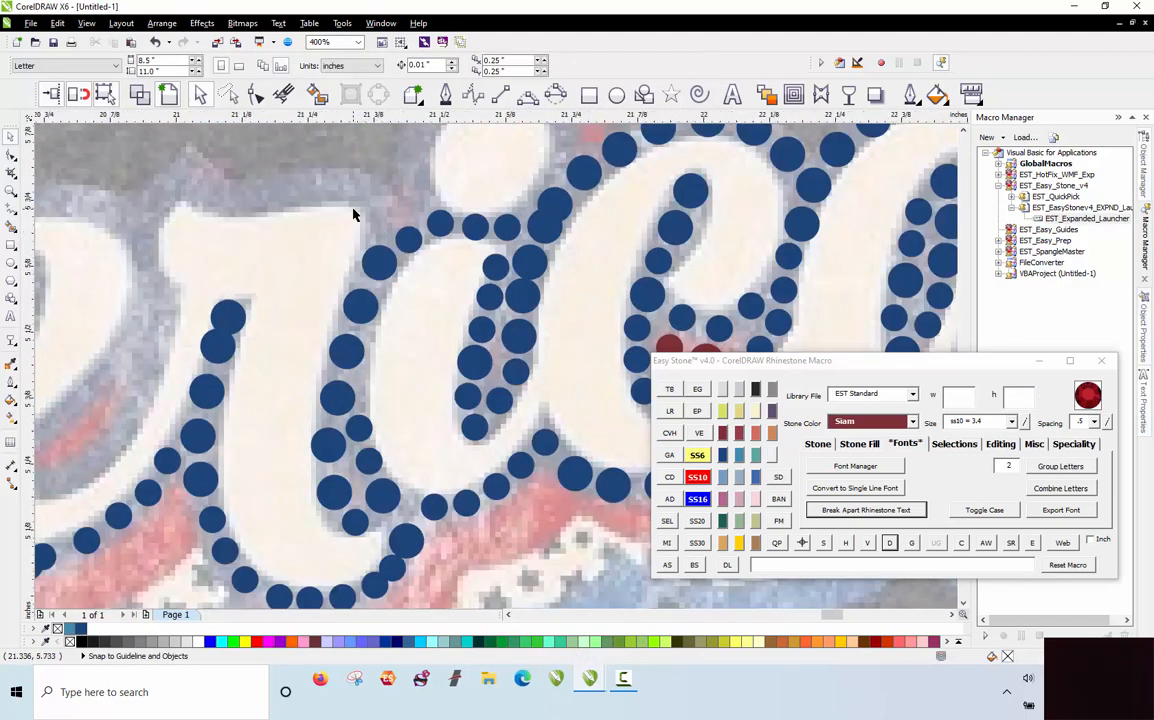
scroll(353, 214, "up", 2)
mouse_move(464, 258)
left_mouse_down()
mouse_move(404, 237)
mouse_move(396, 180)
mouse_move(308, 152)
mouse_move(328, 164)
mouse_move(162, 190)
left_mouse_up()
key("space")
key("space")
key("space")
key("space")
scroll(453, 275, "down", 2)
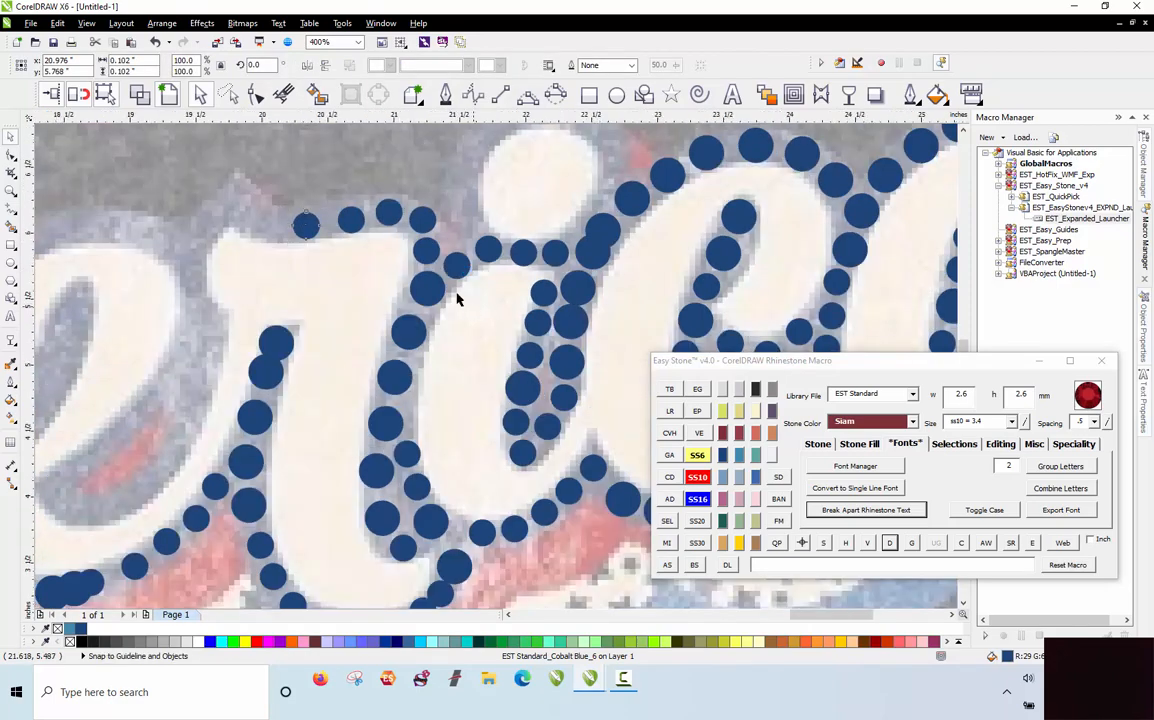
Step: Duplicate ss6 stones around the upper-left corner of the "r", change the last one to ss10 and nudge it into the gap beside the "e"
scroll(363, 251, "up", 2)
mouse_move(386, 295)
left_mouse_down()
mouse_move(350, 292)
mouse_move(321, 246)
mouse_move(232, 335)
mouse_move(220, 392)
mouse_move(235, 487)
left_mouse_up()
key("space")
key("space")
key("space")
key("space")
key("space")
scroll(426, 220, "down", 1)
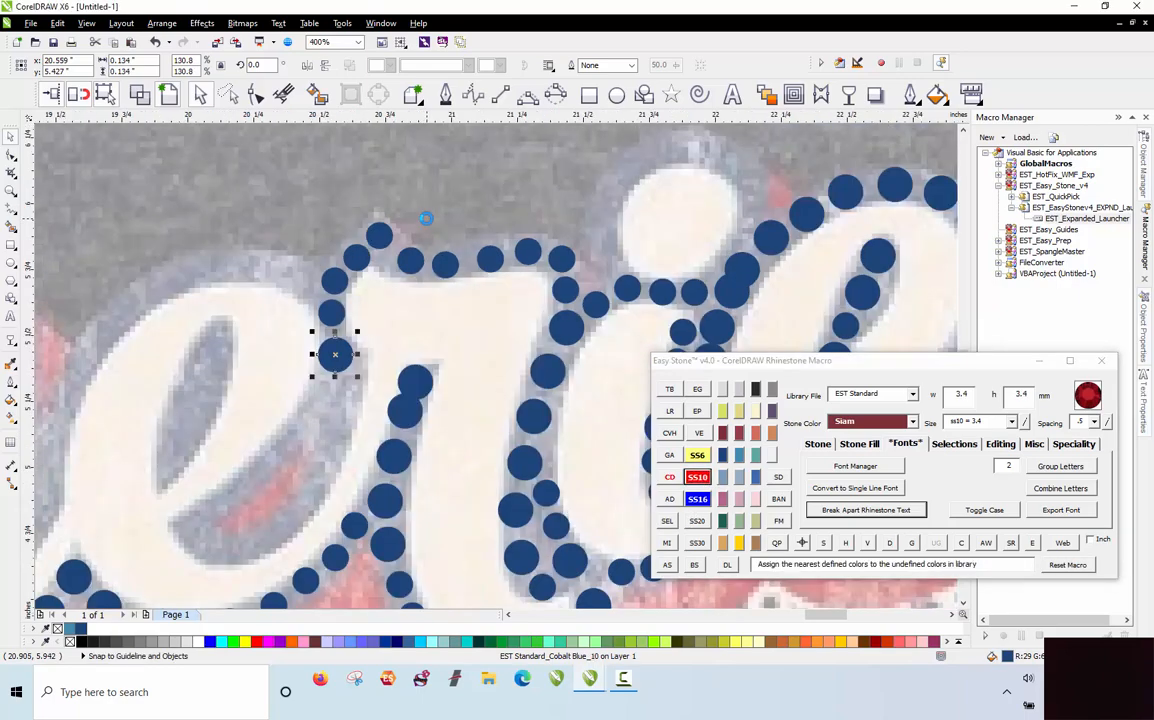
scroll(303, 352, "up", 1)
left_click_drag(366, 359, 375, 364)
scroll(407, 290, "down", 2)
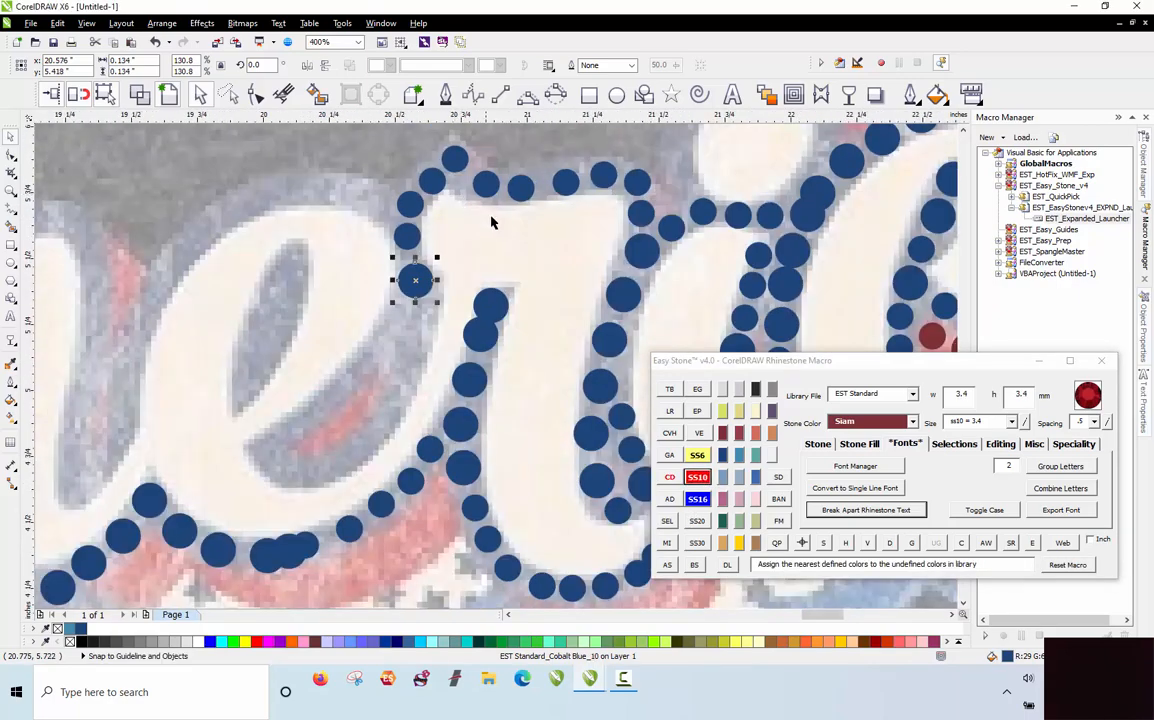
Step: Duplicate three more ss10 stones down the gap between the "e" and the "r"
scroll(443, 250, "up", 1)
scroll(479, 228, "up", 1)
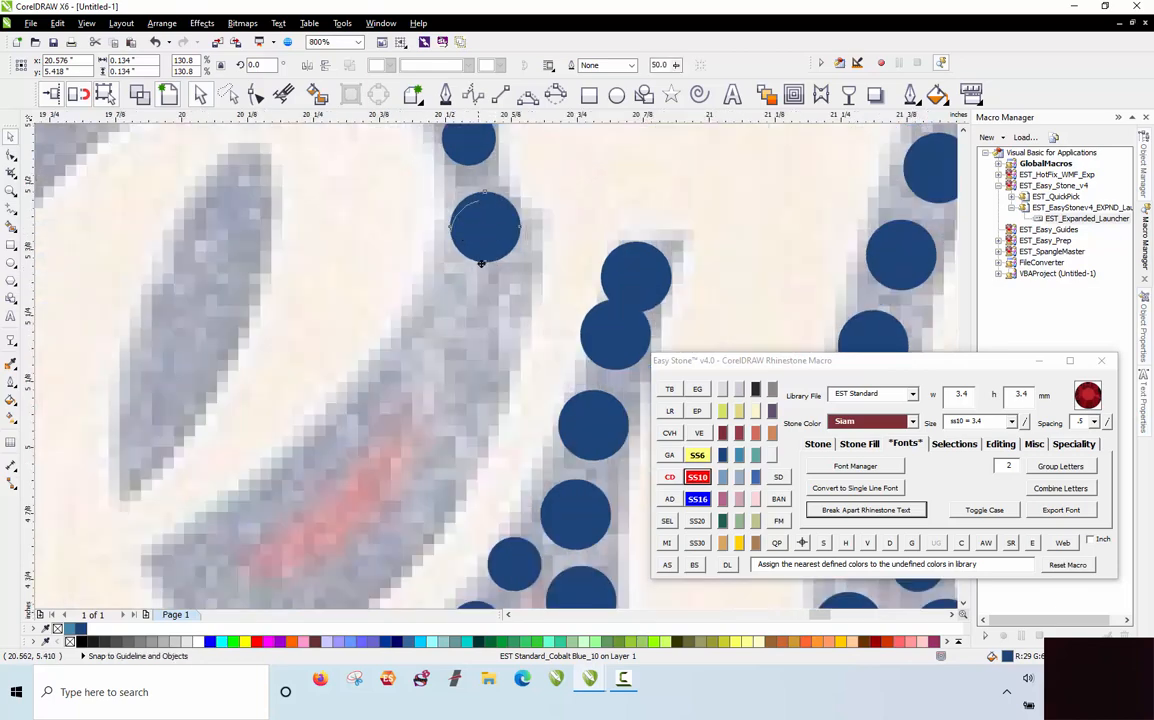
mouse_move(479, 228)
left_mouse_down()
mouse_move(479, 327)
mouse_move(462, 402)
left_mouse_up()
left_click_drag(462, 400, 434, 471)
scroll(555, 276, "down", 1)
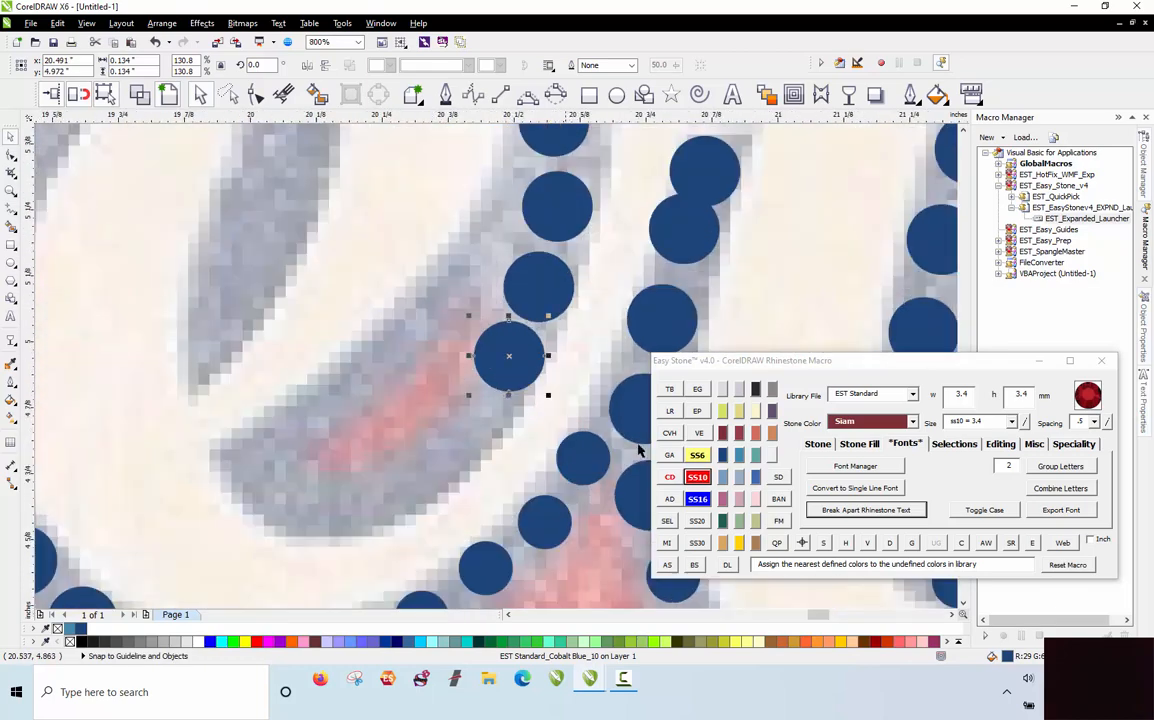
Step: Change the last ss10 stone to ss6 and duplicate ss6 stones around both edges of the pink-centred area inside the "e"
scroll(487, 378, "up", 1)
left_click_drag(522, 357, 491, 418)
mouse_move(491, 418)
left_mouse_down()
mouse_move(452, 464)
mouse_move(393, 503)
mouse_move(324, 517)
mouse_move(254, 474)
mouse_move(354, 387)
mouse_move(512, 170)
mouse_move(487, 243)
mouse_move(435, 304)
left_mouse_up()
key("space")
key("space")
key("space")
key("space")
key("space")
key("space")
key("space")
key("space")
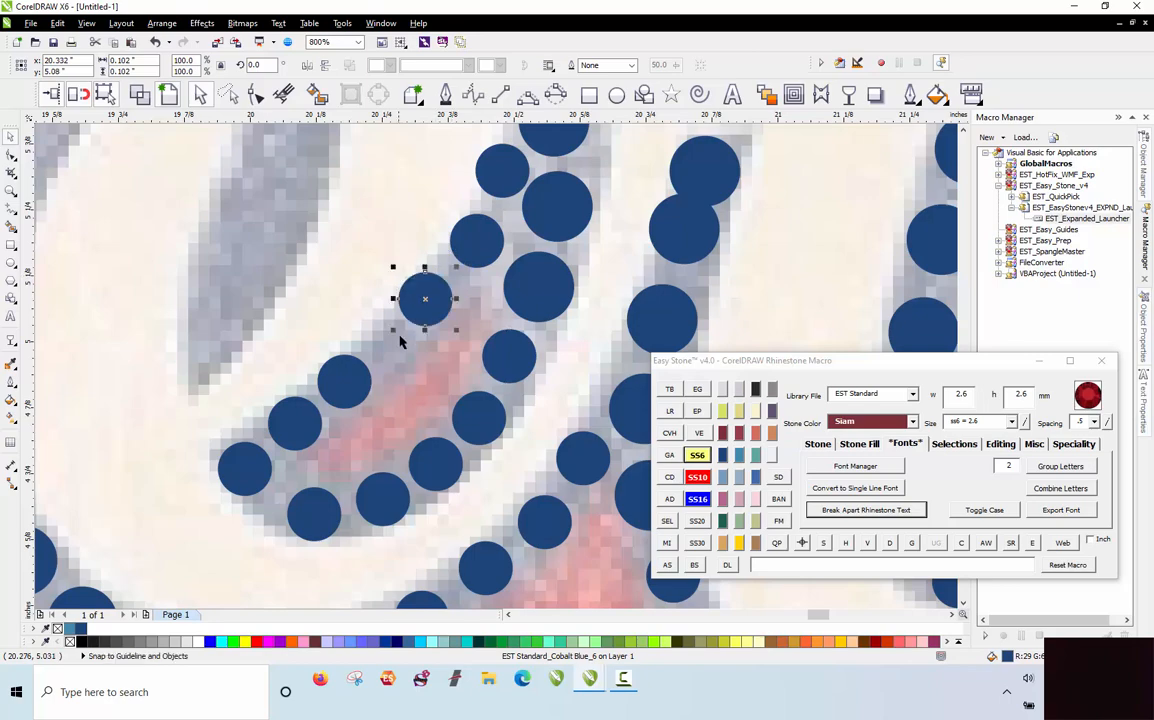
scroll(400, 338, "down", 1)
left_click(403, 356)
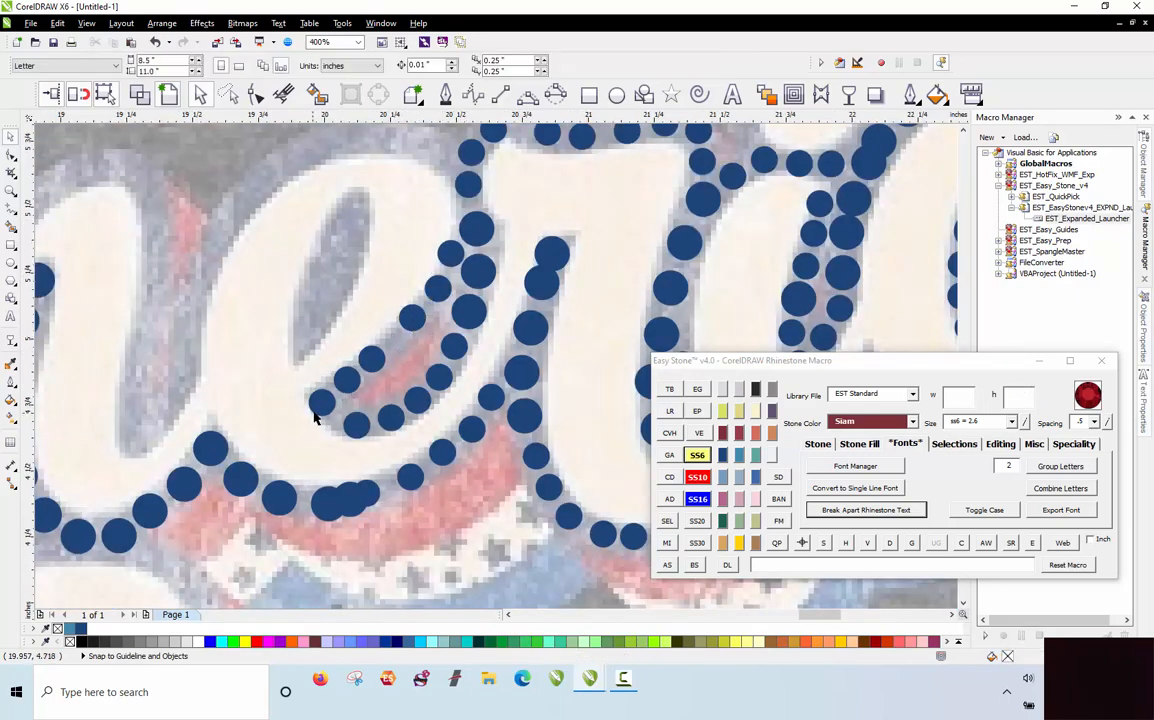
Step: Respace the seven stones along the upper edge of the pink-centred area inside the "e"
left_click(322, 408)
left_click(348, 382, "shift")
left_click(373, 361, "shift")
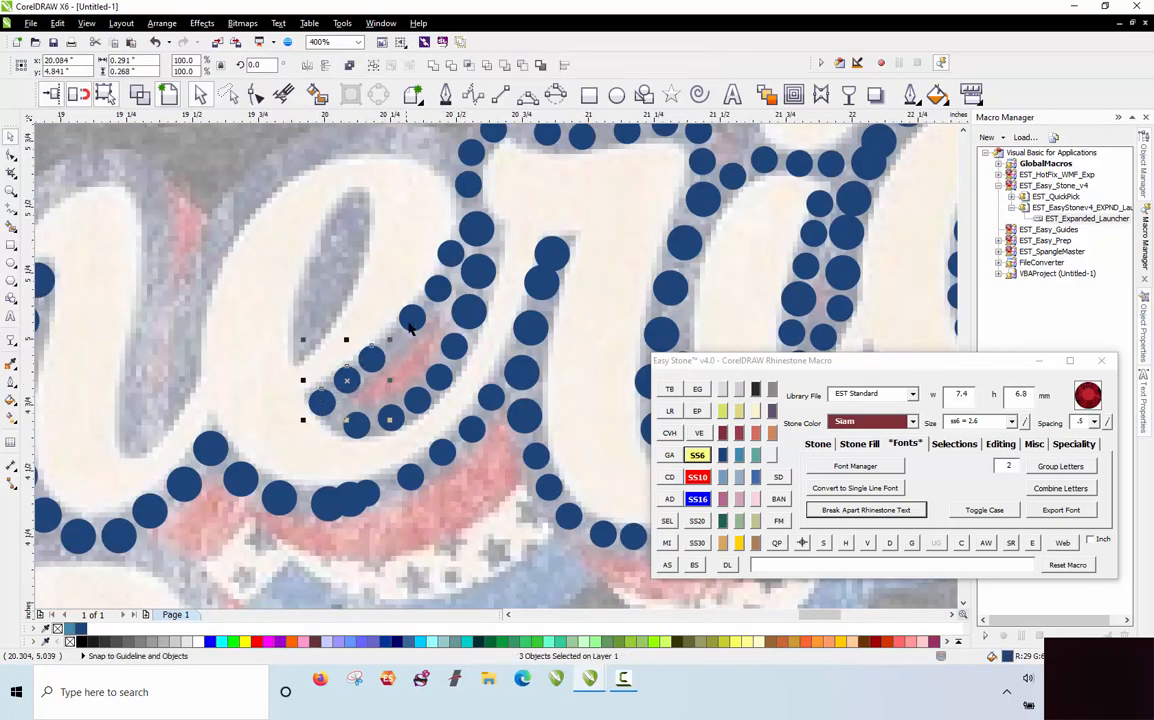
left_click(413, 319, "shift")
left_click(437, 289, "shift")
left_click(450, 253, "shift")
left_click(476, 229, "shift")
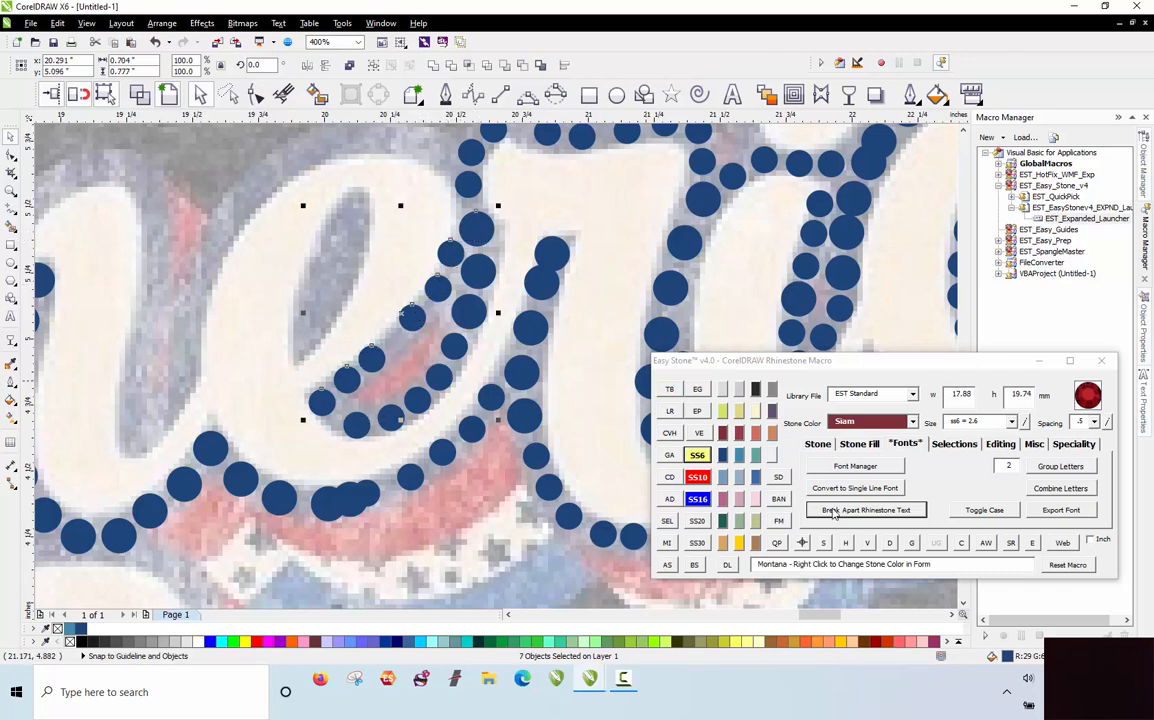
right_click(890, 544)
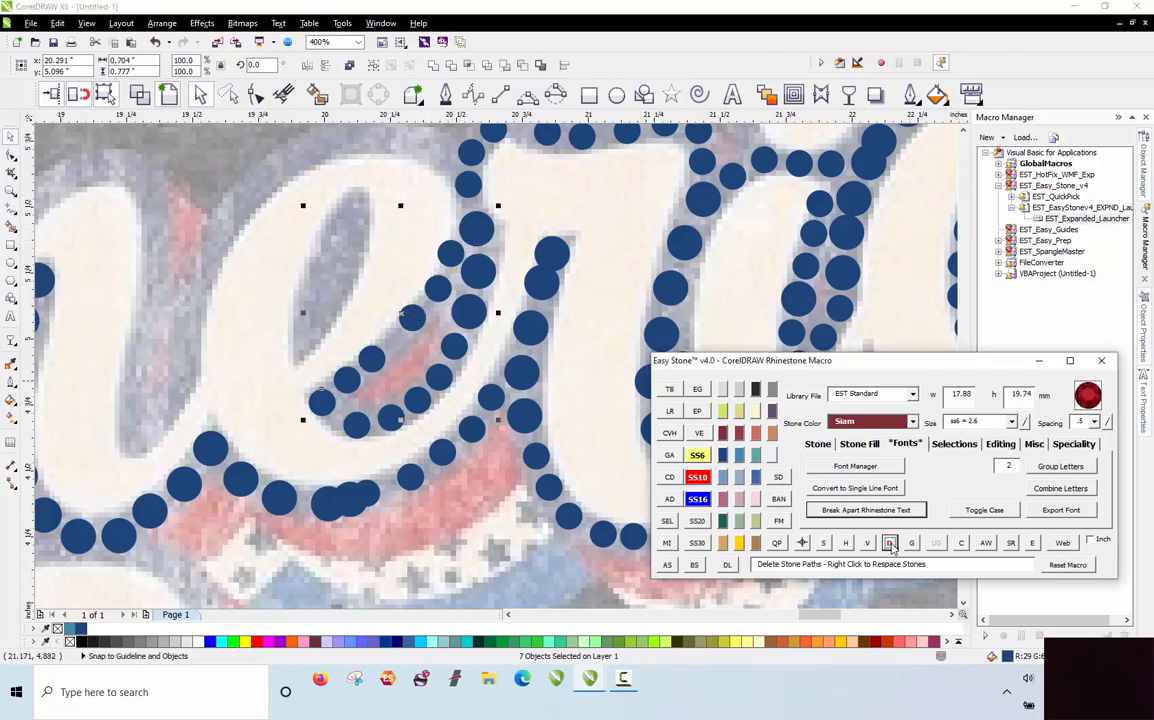
left_click(890, 544)
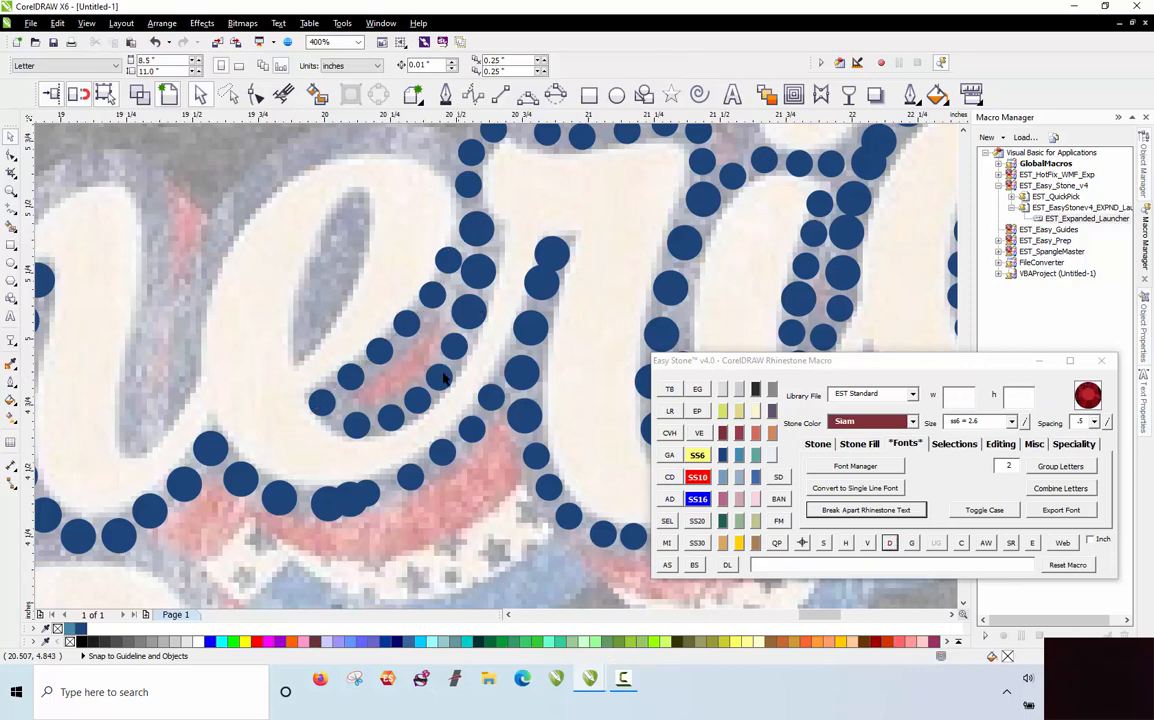
Step: Add another ss6 stone to the upper row inside the "e" and respace that row's eight stones evenly
scroll(467, 287, "up", 4)
left_click_drag(455, 262, 420, 335)
scroll(440, 313, "down", 2)
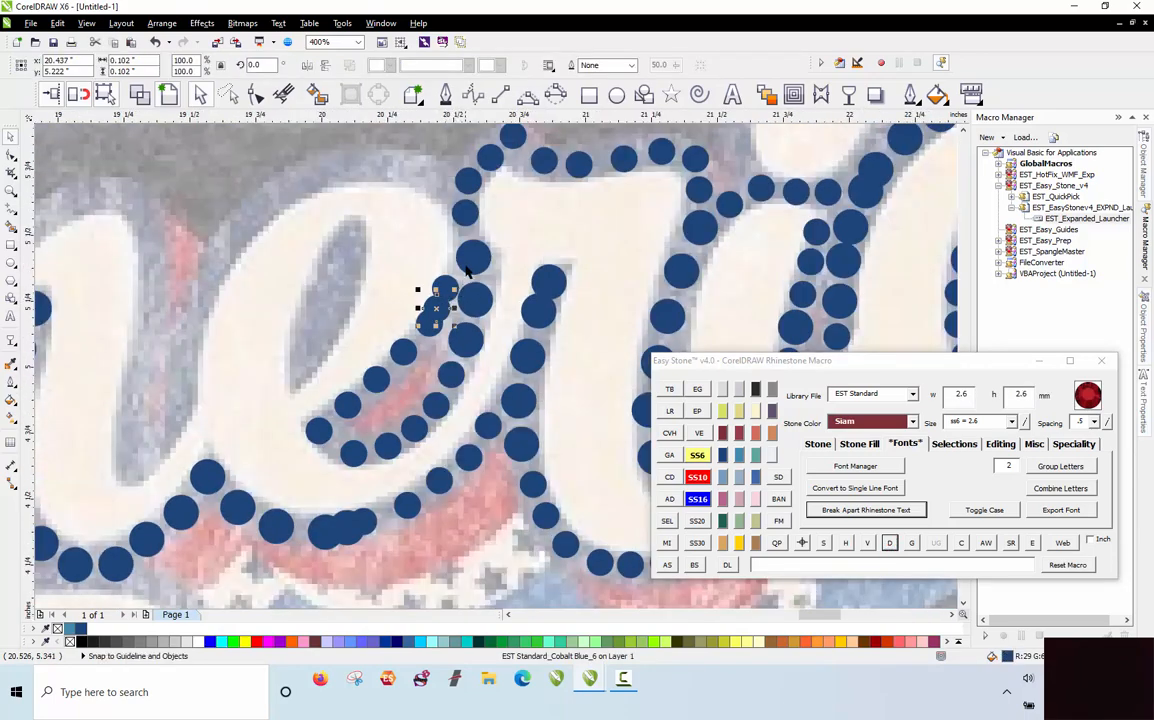
left_click(468, 260)
left_click(443, 289, "shift")
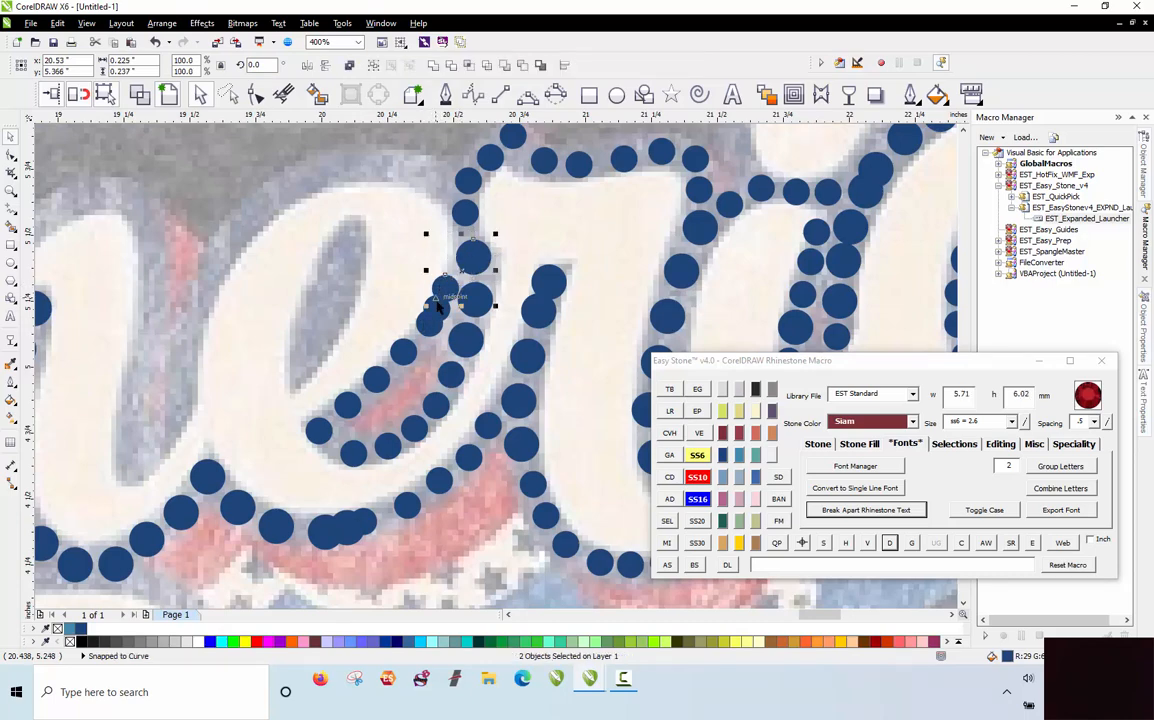
left_click(444, 316, "shift")
left_click(405, 348, "shift")
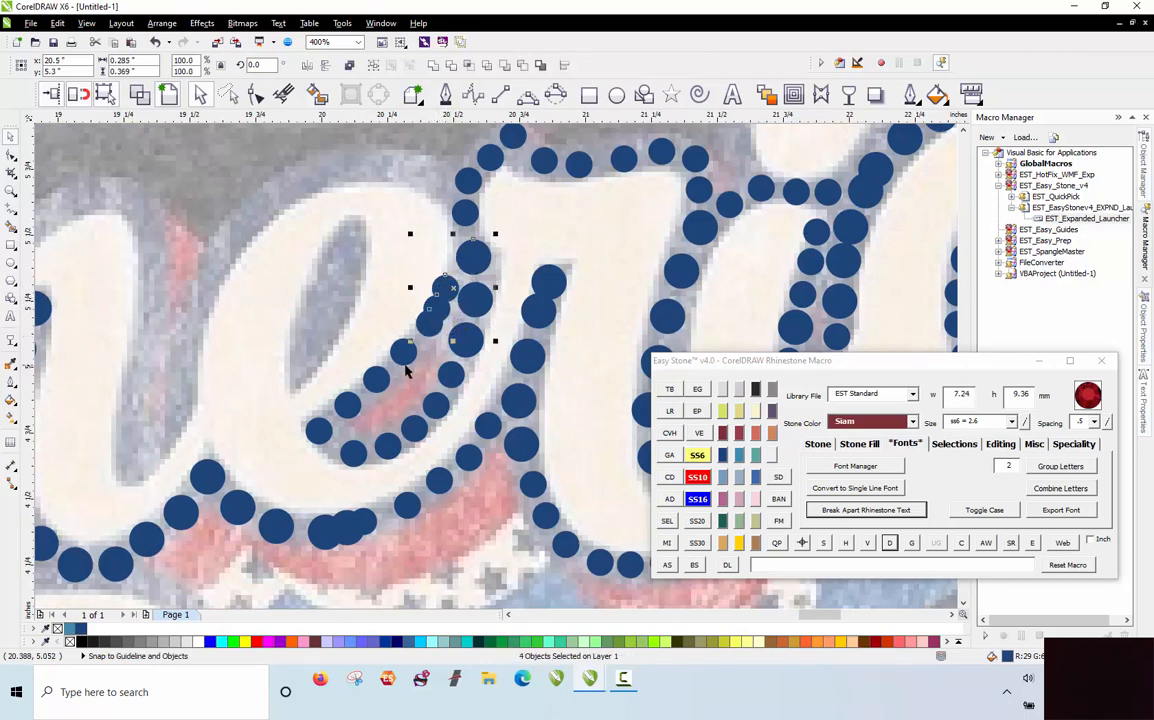
left_click(378, 374, "shift")
left_click(352, 396, "shift")
left_click(353, 412, "shift")
left_click(321, 435, "shift")
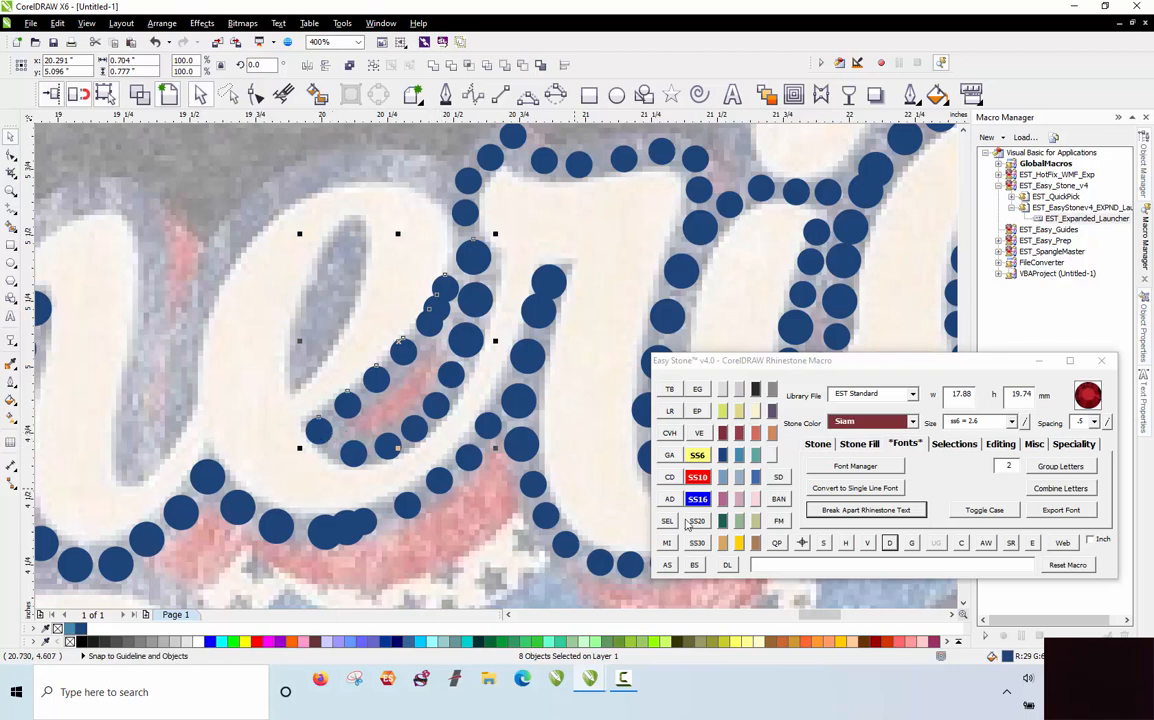
left_click(889, 543)
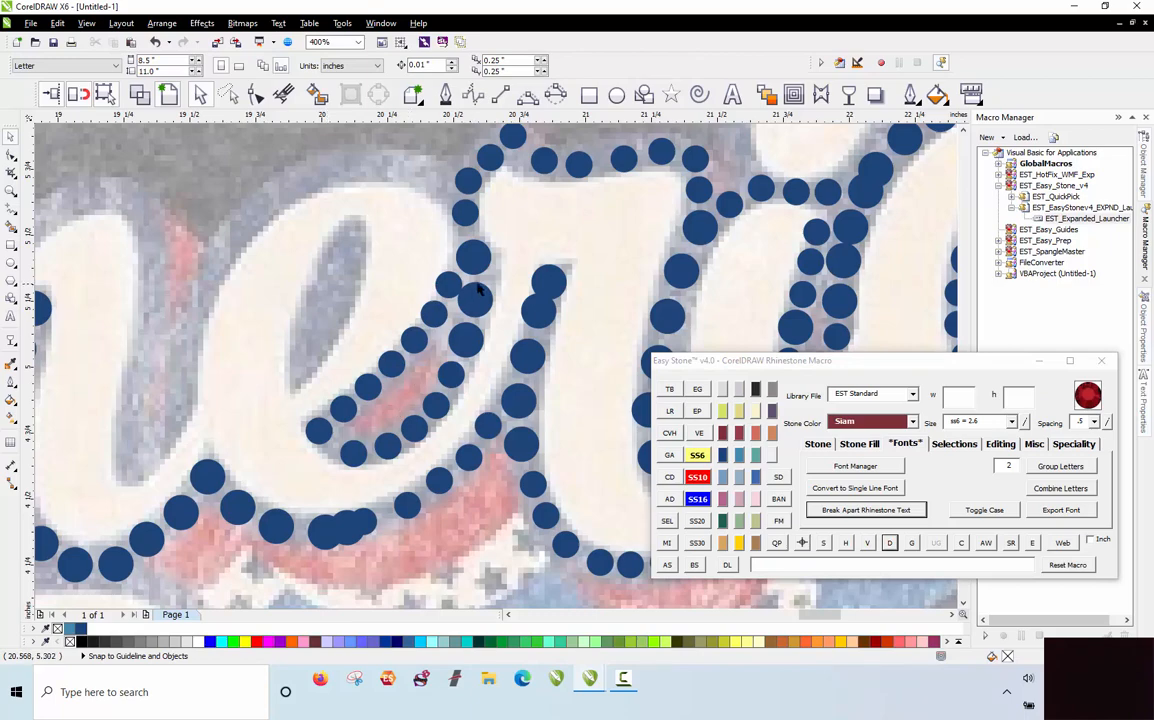
Step: Nudge the ss10 stone and the neighbouring ss6 stone apart at the top of the area between "e" and "r"
scroll(477, 286, "up", 2)
left_click_drag(484, 318, 497, 319)
left_click_drag(396, 287, 386, 281)
scroll(487, 260, "down", 2)
left_click(349, 299)
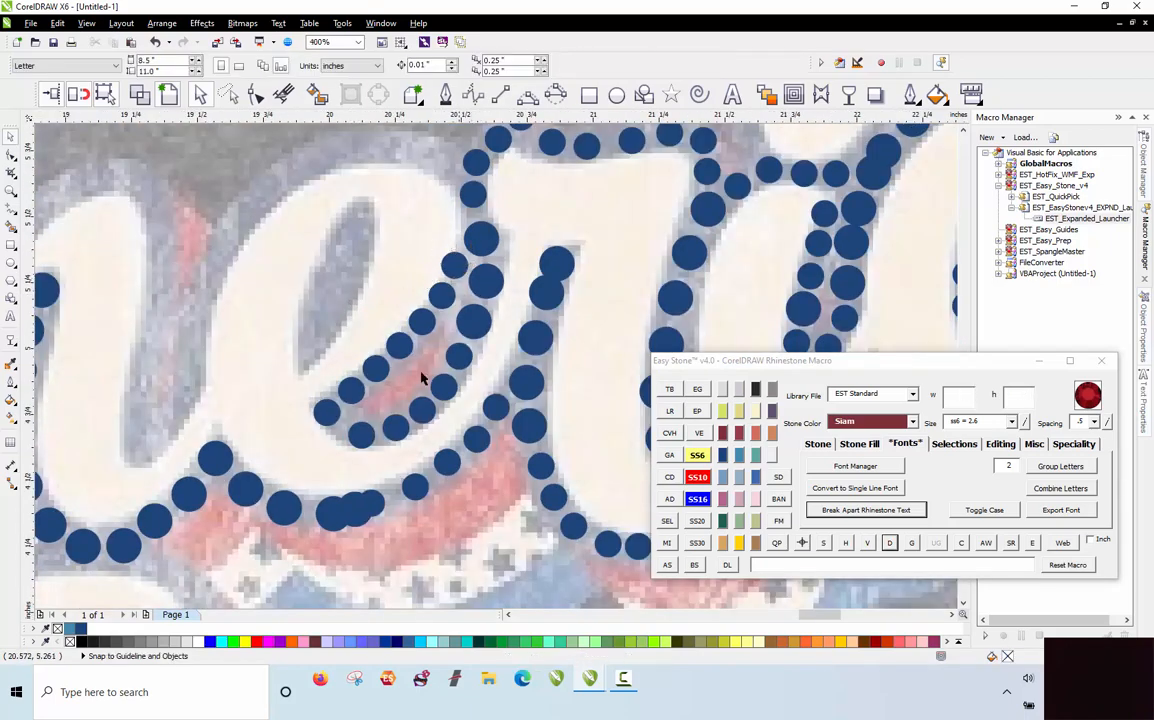
Step: Respace the nine stones along the lower edge of the pink-centred area inside the "e", up to the top ss10 stone
left_click(336, 413)
left_click(363, 435, "shift")
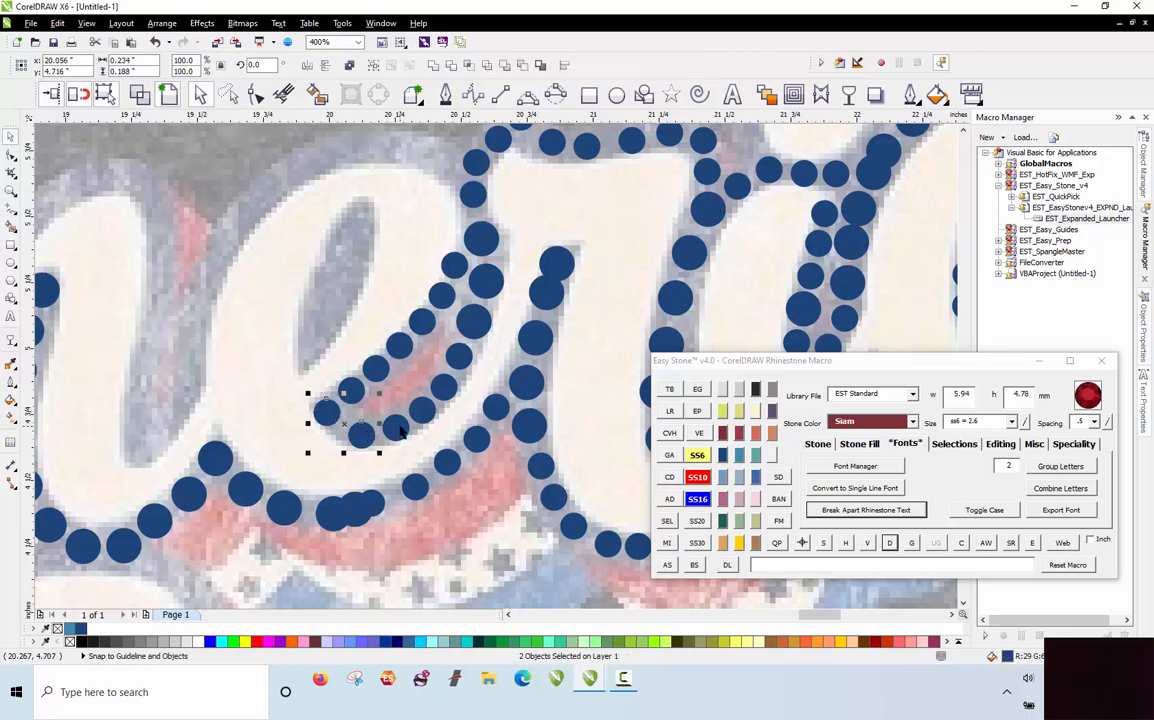
left_click(398, 430, "shift")
left_click(426, 414, "shift")
left_click(446, 393, "shift")
left_click(461, 358, "shift")
left_click(471, 327, "shift")
left_click(483, 288, "shift")
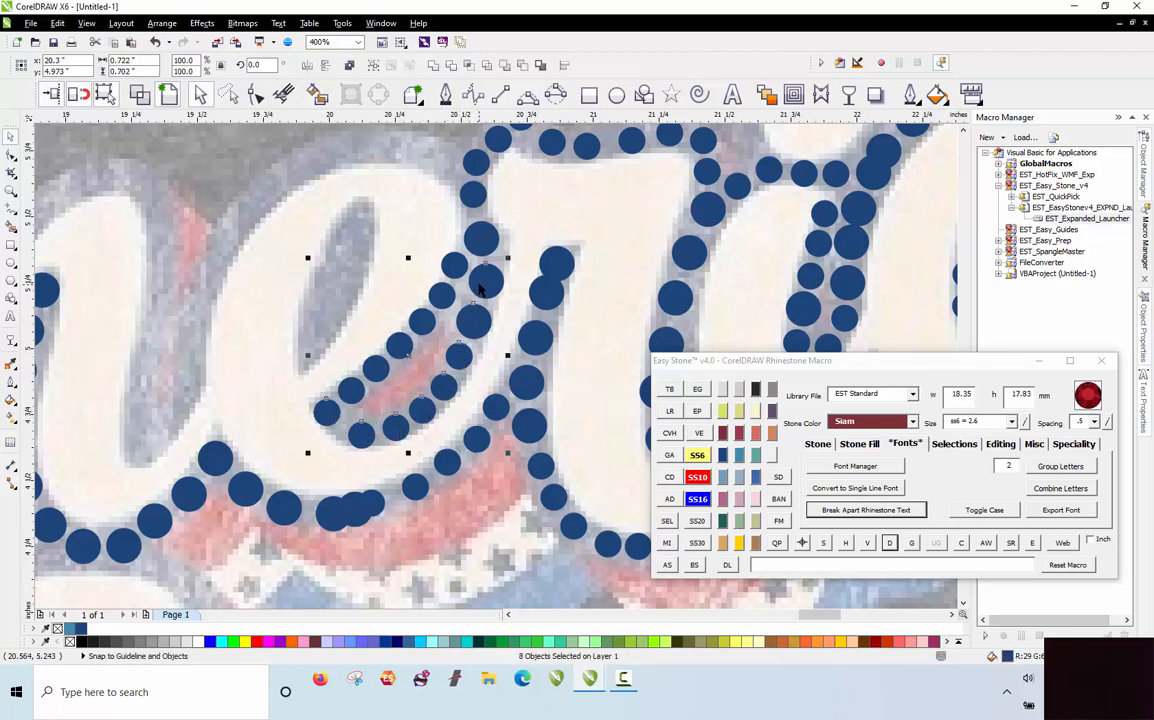
left_click(482, 245, "shift")
left_click(889, 545)
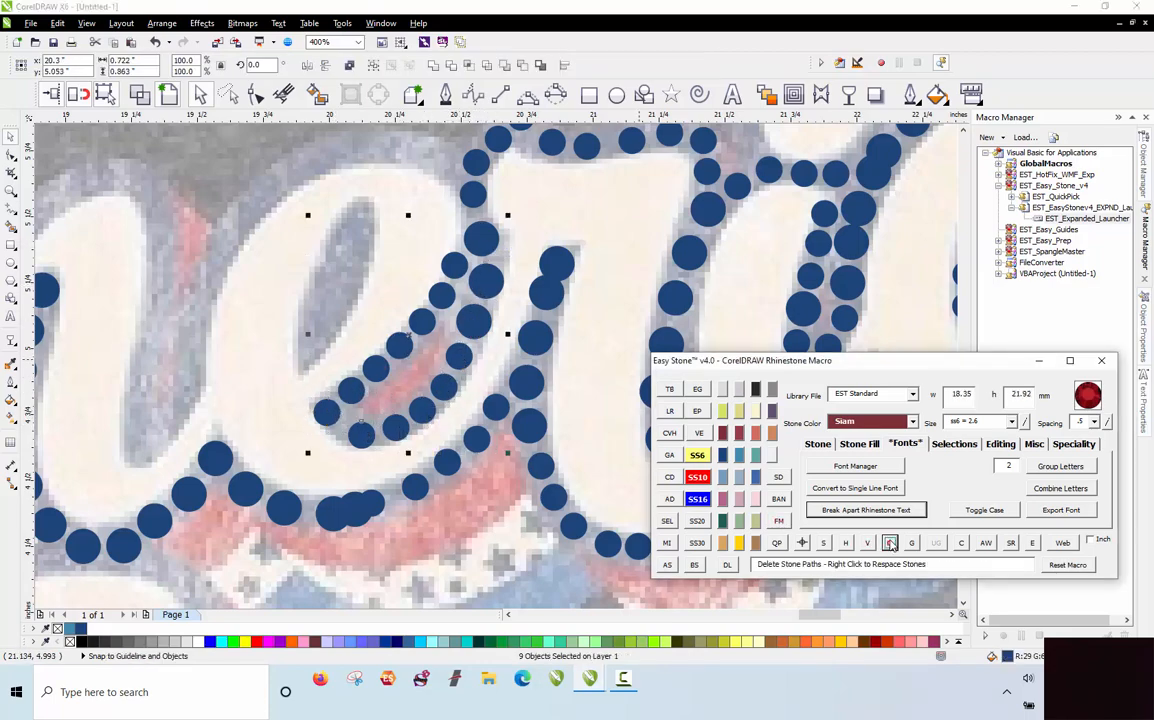
left_click(404, 430)
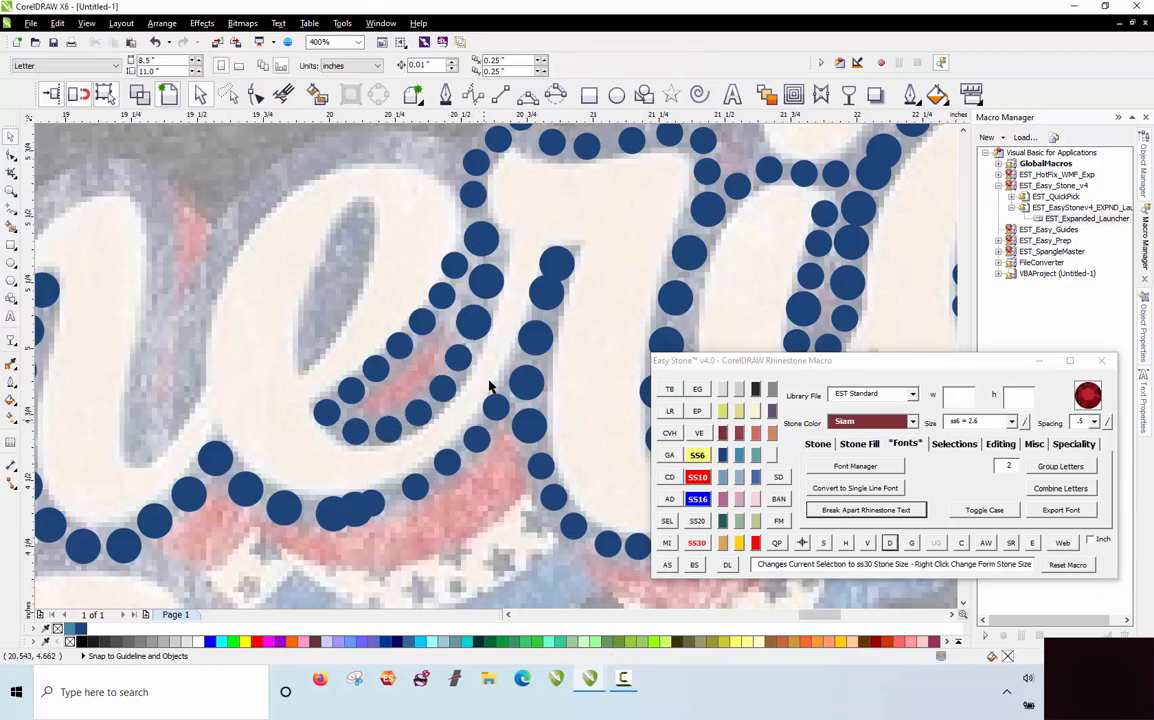
Step: Select the ten stones along the underside of the "e" with a freehand outline and respace them
left_click(228, 94)
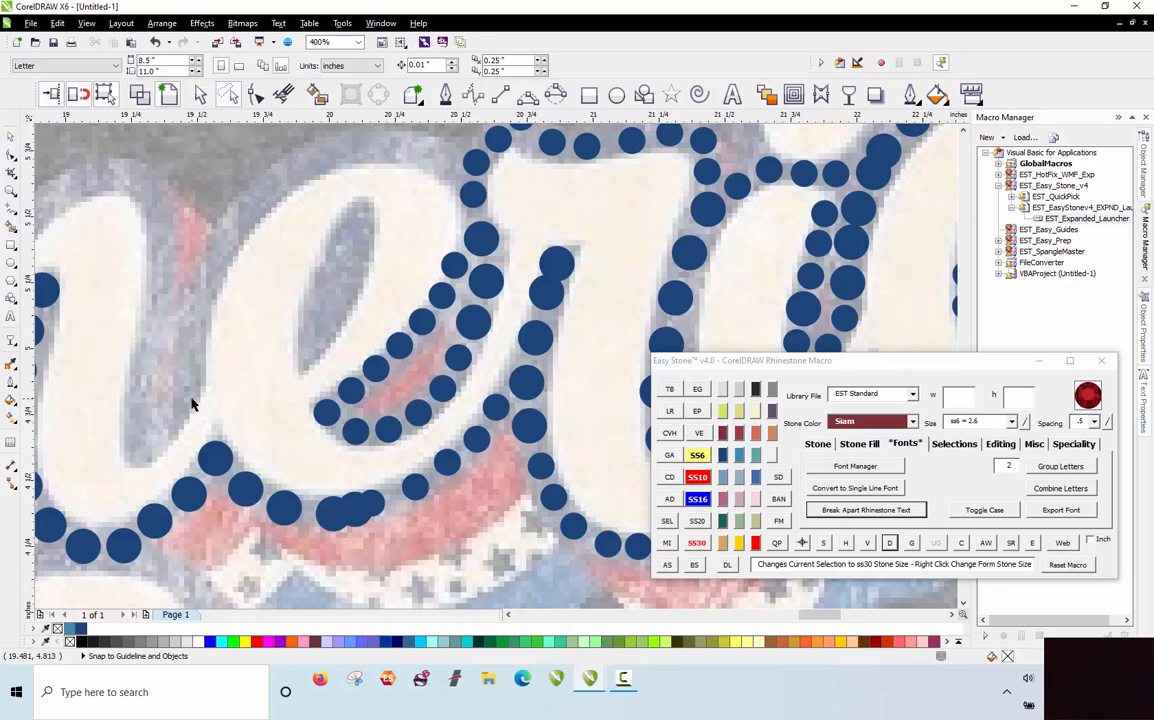
mouse_move(335, 468)
left_mouse_down()
mouse_move(383, 459)
mouse_move(421, 427)
left_mouse_up()
left_click_drag(192, 500, 193, 502)
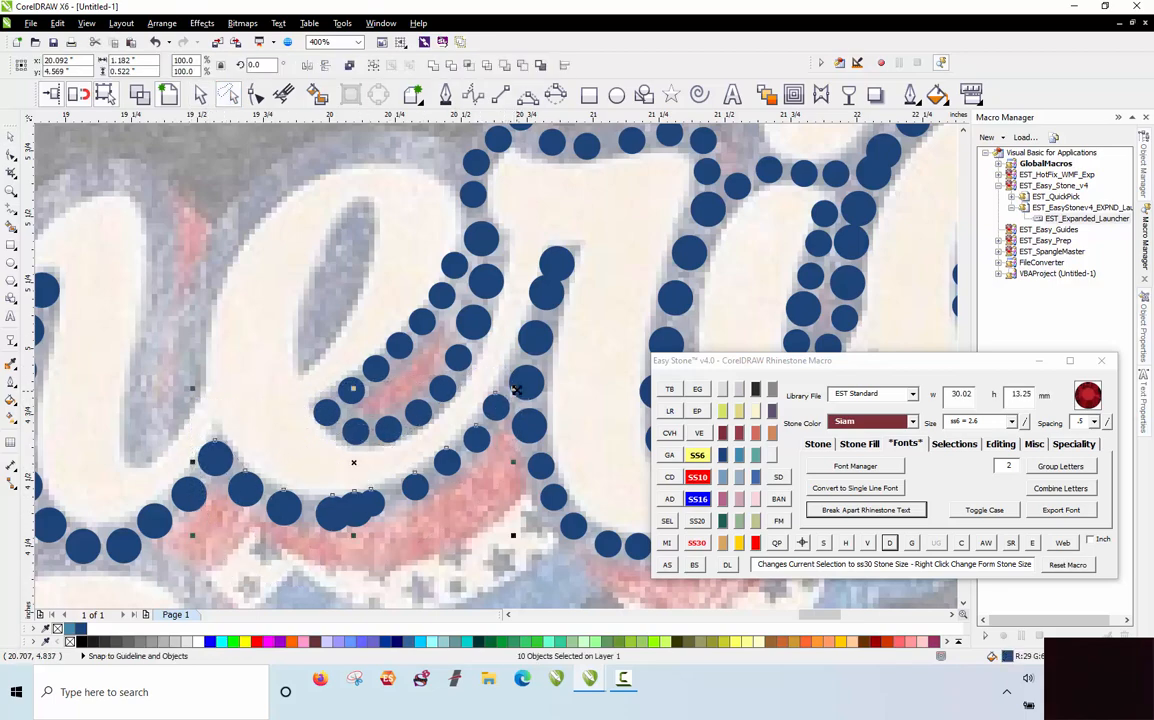
left_click(889, 542)
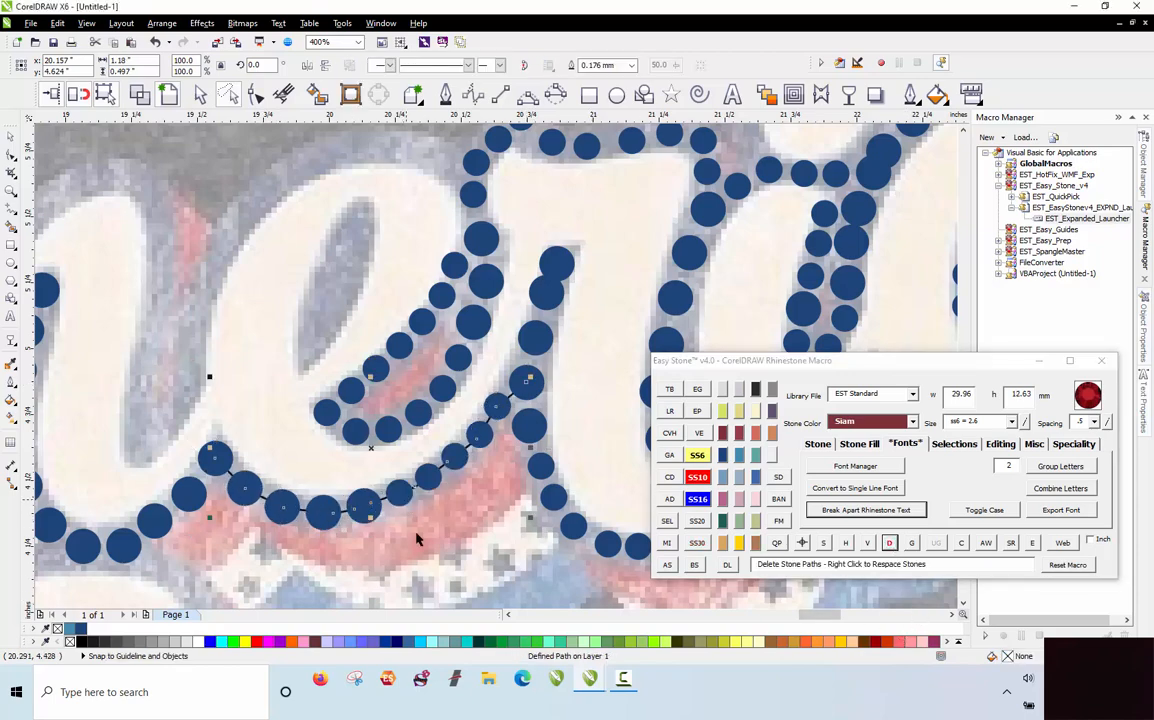
Step: Delete the leftover path line running through the respaced stones beneath the "e"
key("Escape")
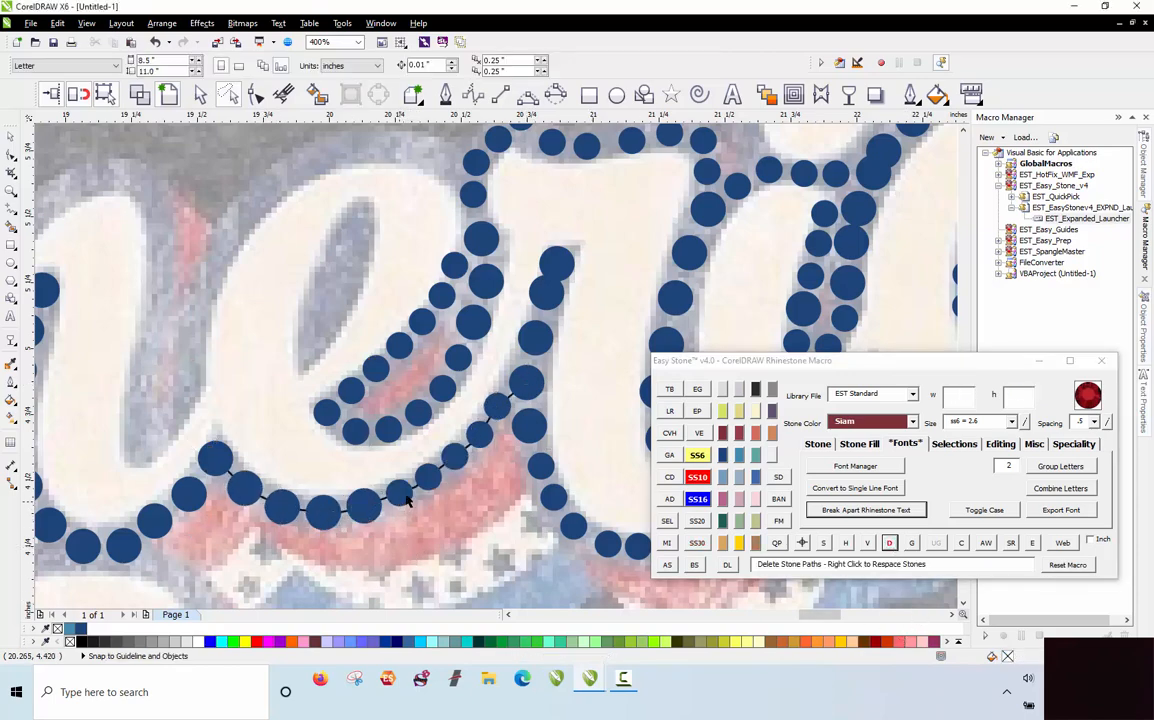
left_click(407, 500)
key("Escape")
left_click(415, 488)
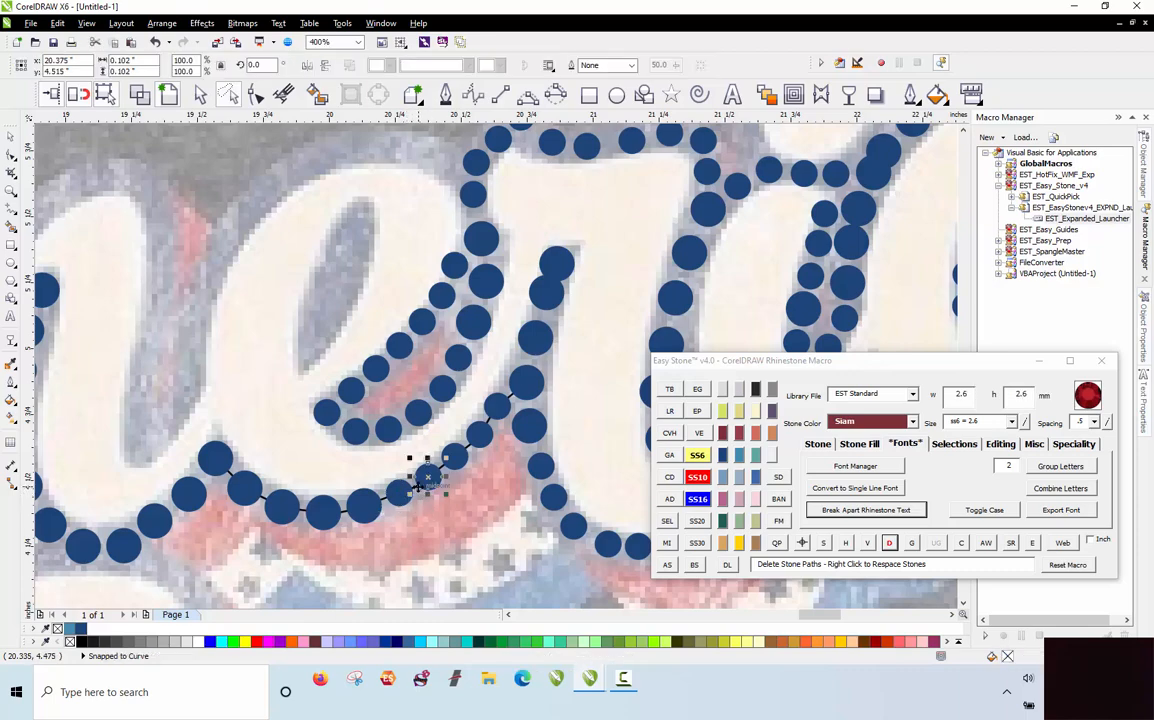
key("Escape")
scroll(440, 480, "up", 2)
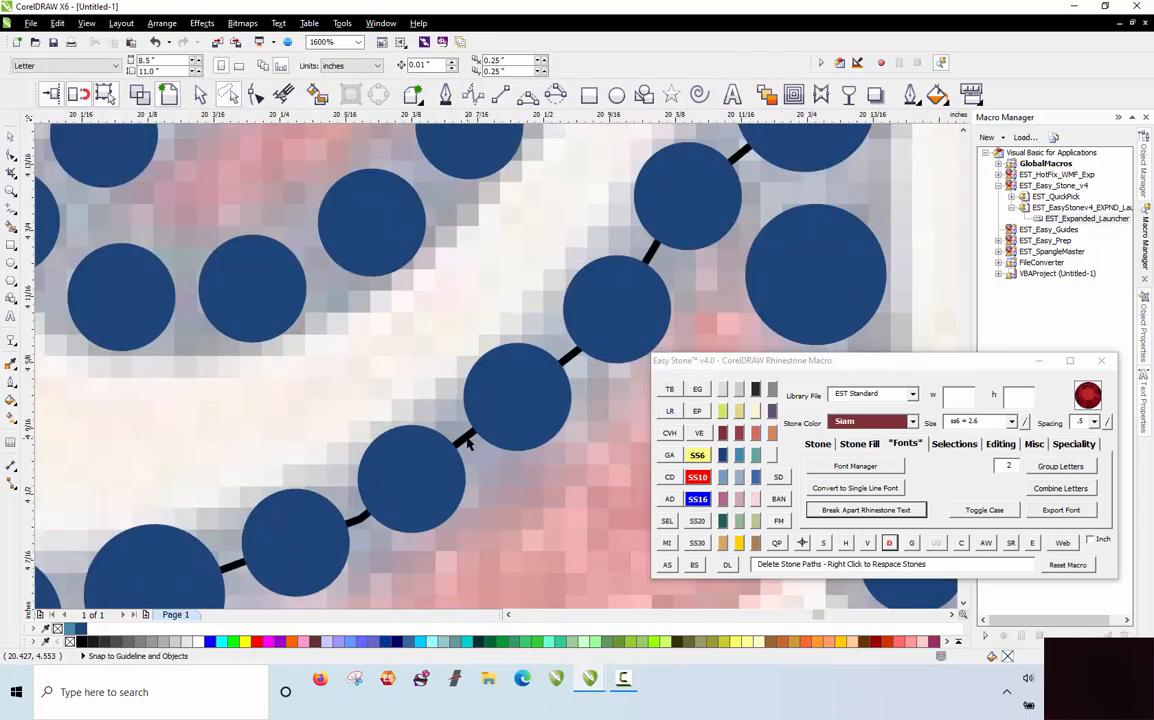
left_click(468, 443)
scroll(460, 445, "down", 1)
key("Escape")
scroll(430, 450, "down", 1)
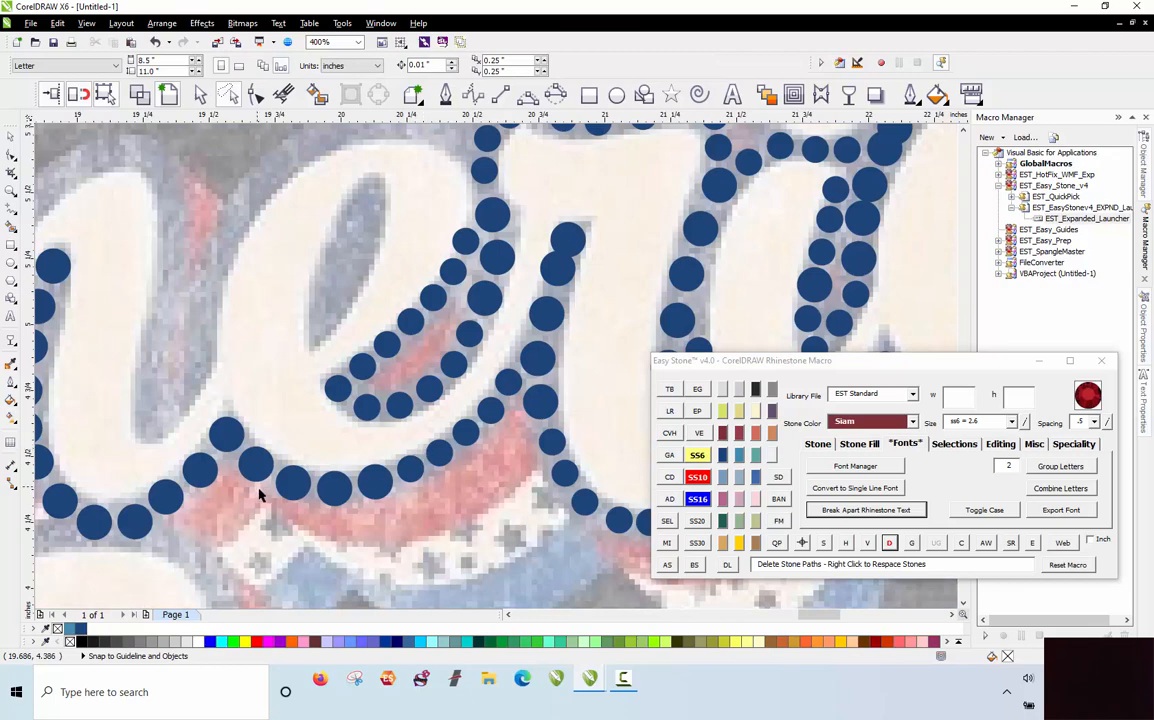
Step: Select the 14 stones running down the outer edge of the "r" and around its bottom curve with a freehand outline and respace them
scroll(214, 368, "down", 1)
scroll(506, 386, "up", 1)
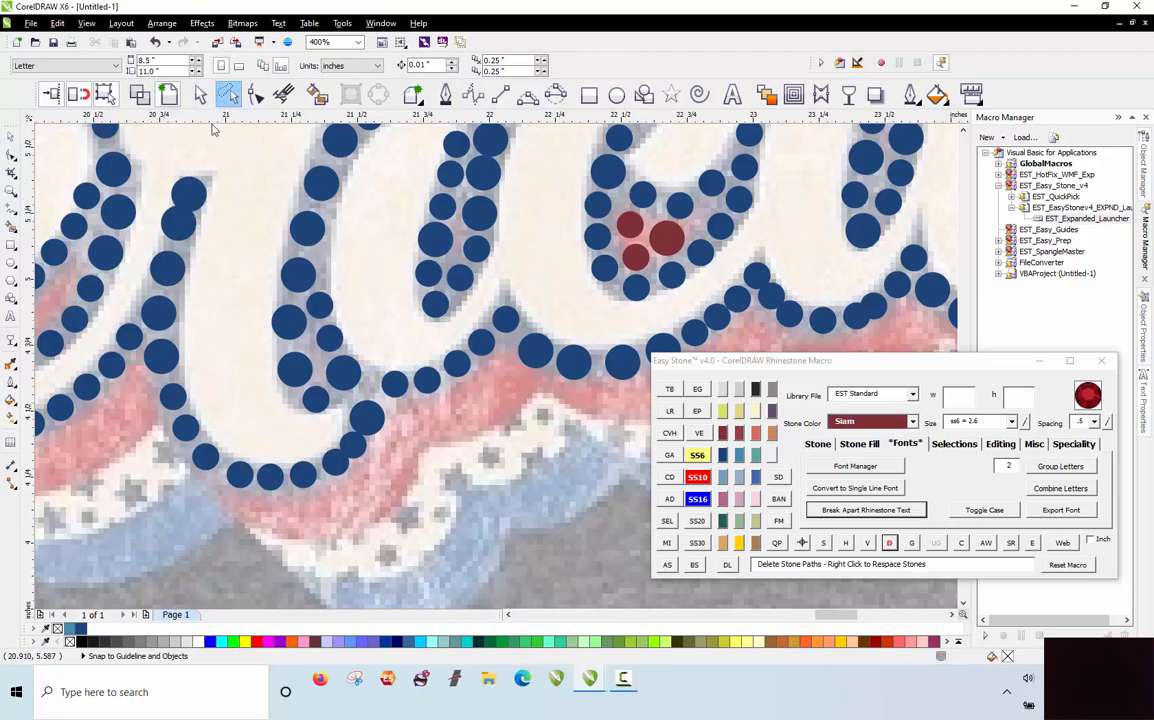
mouse_move(220, 258)
left_mouse_down()
mouse_move(218, 350)
mouse_move(282, 422)
left_mouse_up()
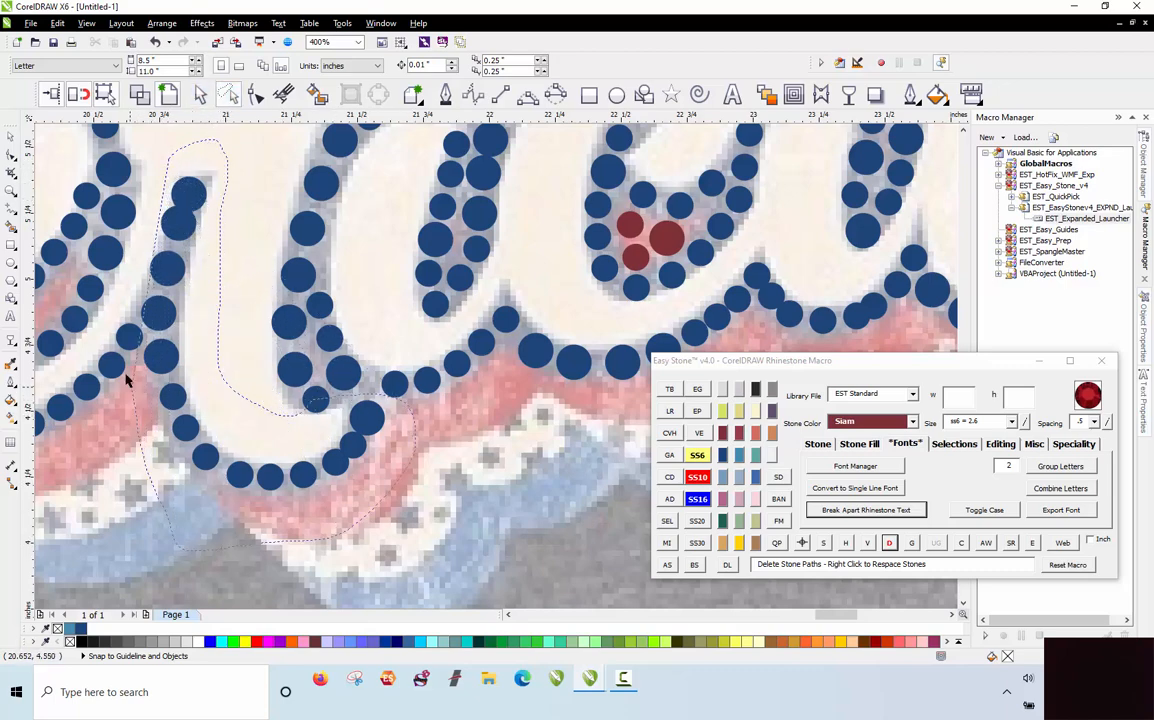
left_click_drag(126, 378, 132, 305)
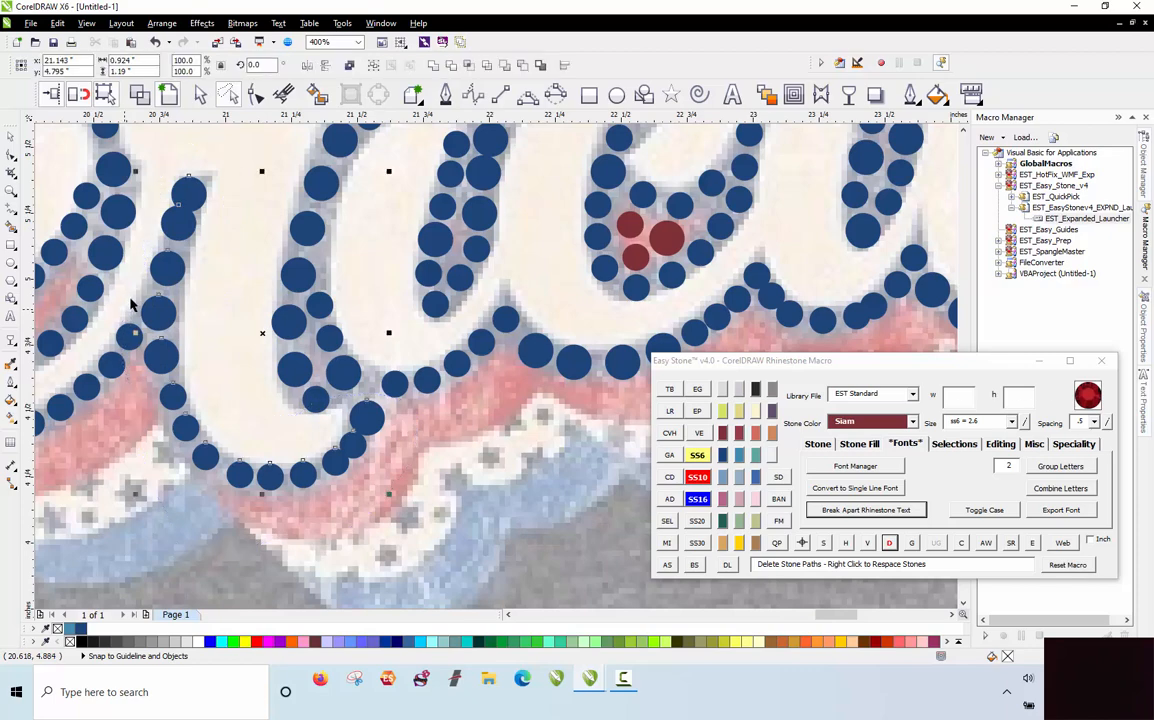
left_click(189, 198, "shift")
left_click(890, 542)
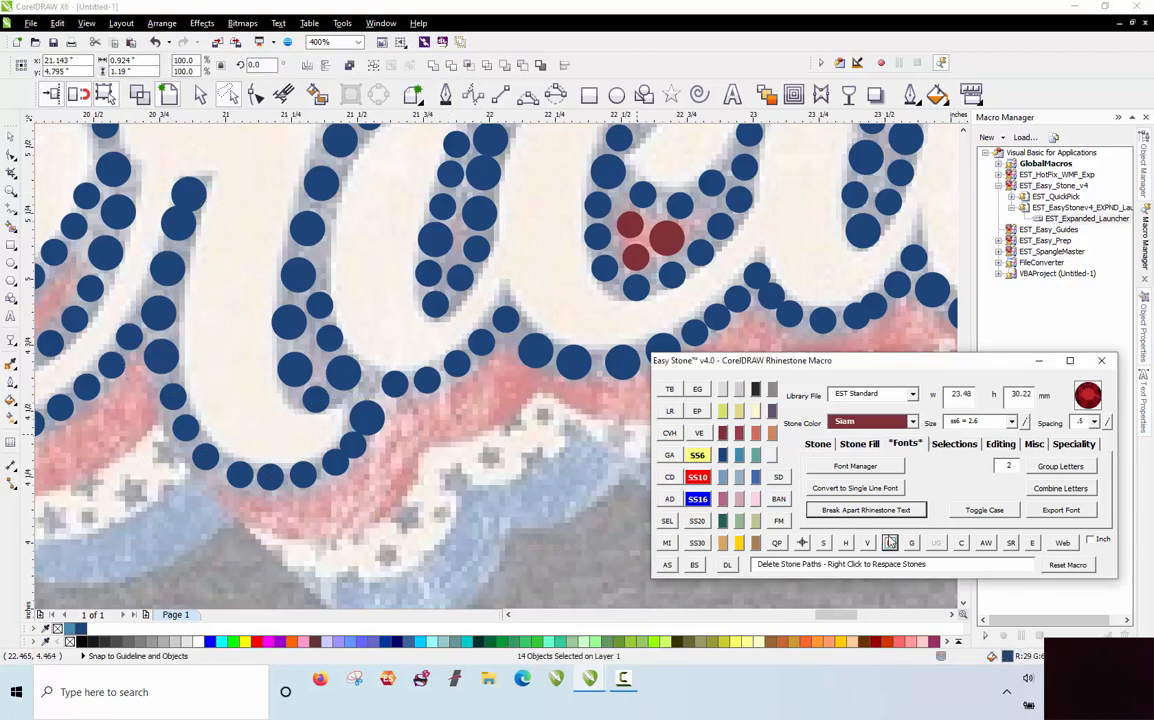
left_click(396, 508)
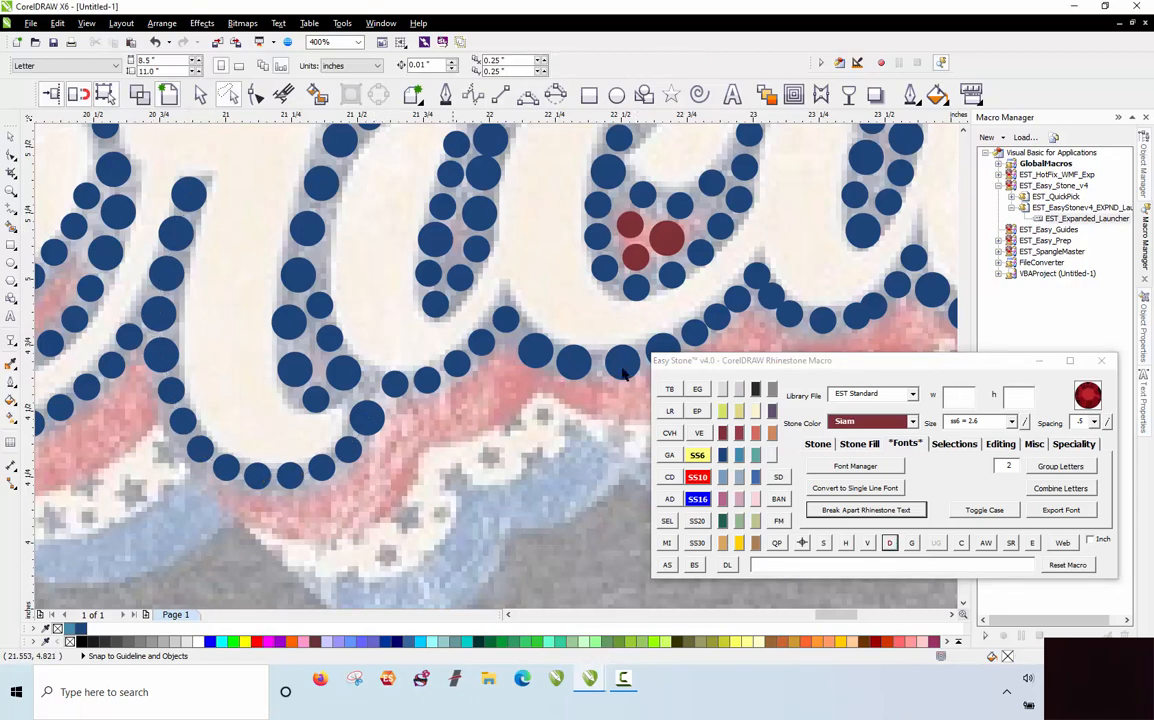
Step: Respace the eight stones between the "r" and "a", including the ss6 stone at the upper end, and clear the leftover stone path
scroll(622, 372, "down", 2)
scroll(464, 355, "up", 2)
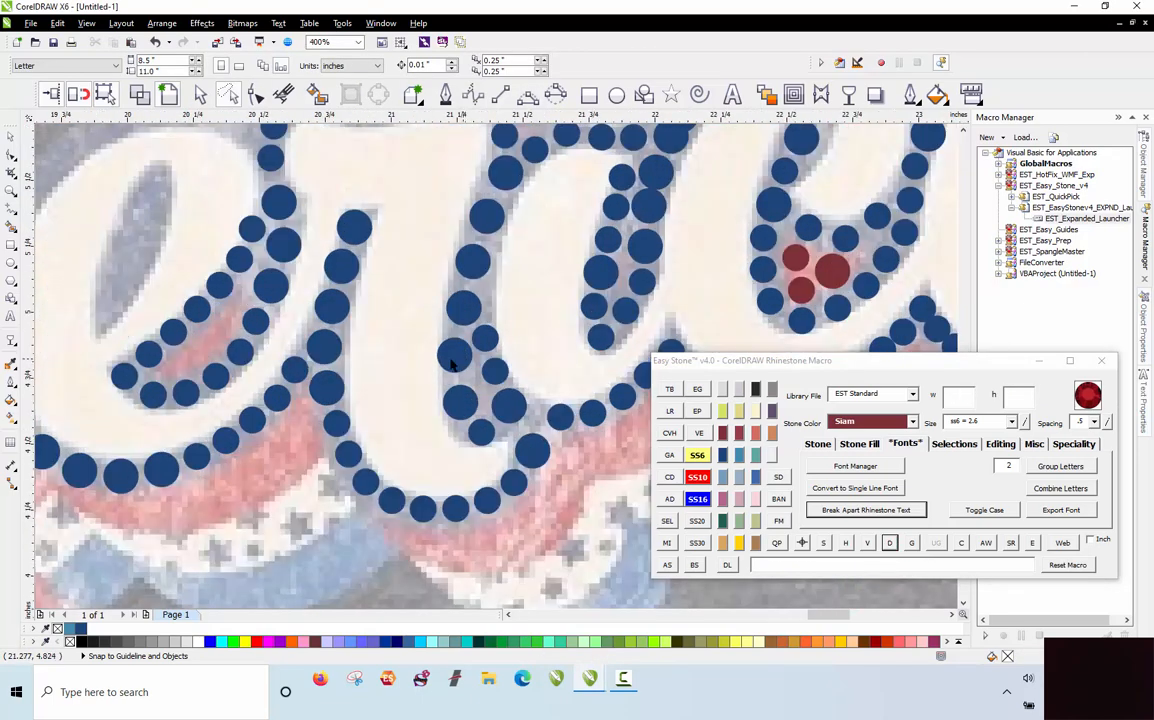
scroll(452, 366, "down", 2)
scroll(484, 320, "up", 2)
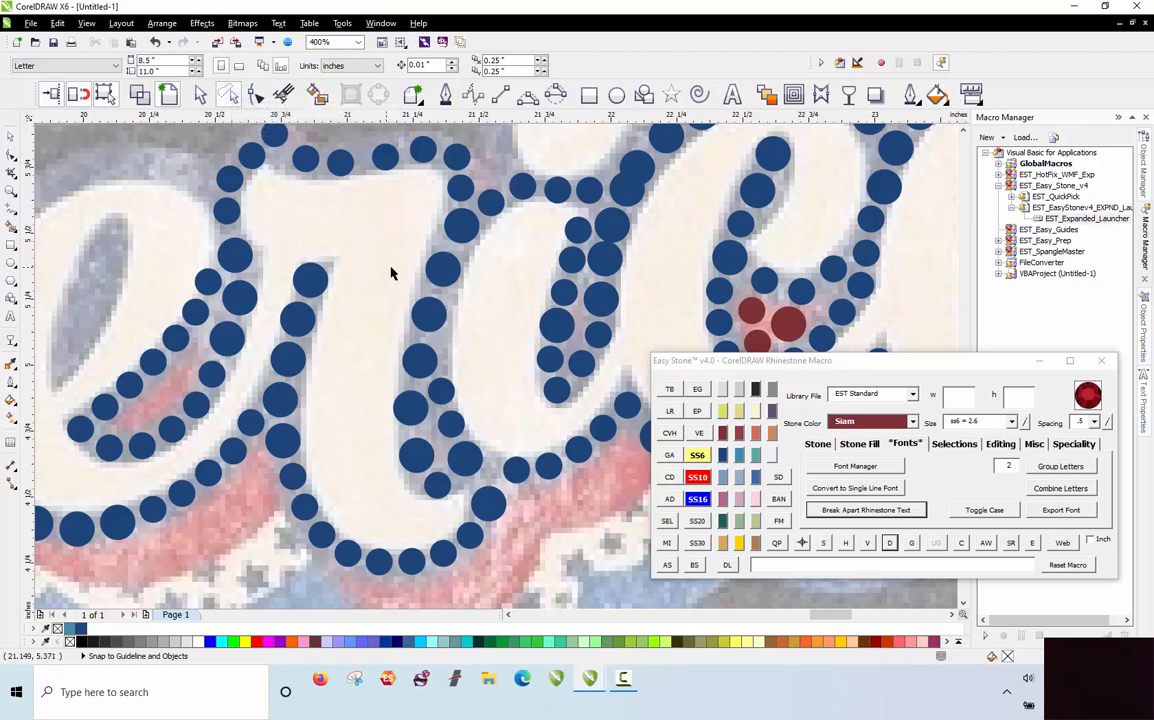
mouse_move(391, 272)
left_mouse_down()
mouse_move(430, 224)
mouse_move(455, 224)
mouse_move(435, 218)
mouse_move(457, 202)
mouse_move(480, 207)
mouse_move(463, 232)
left_mouse_up()
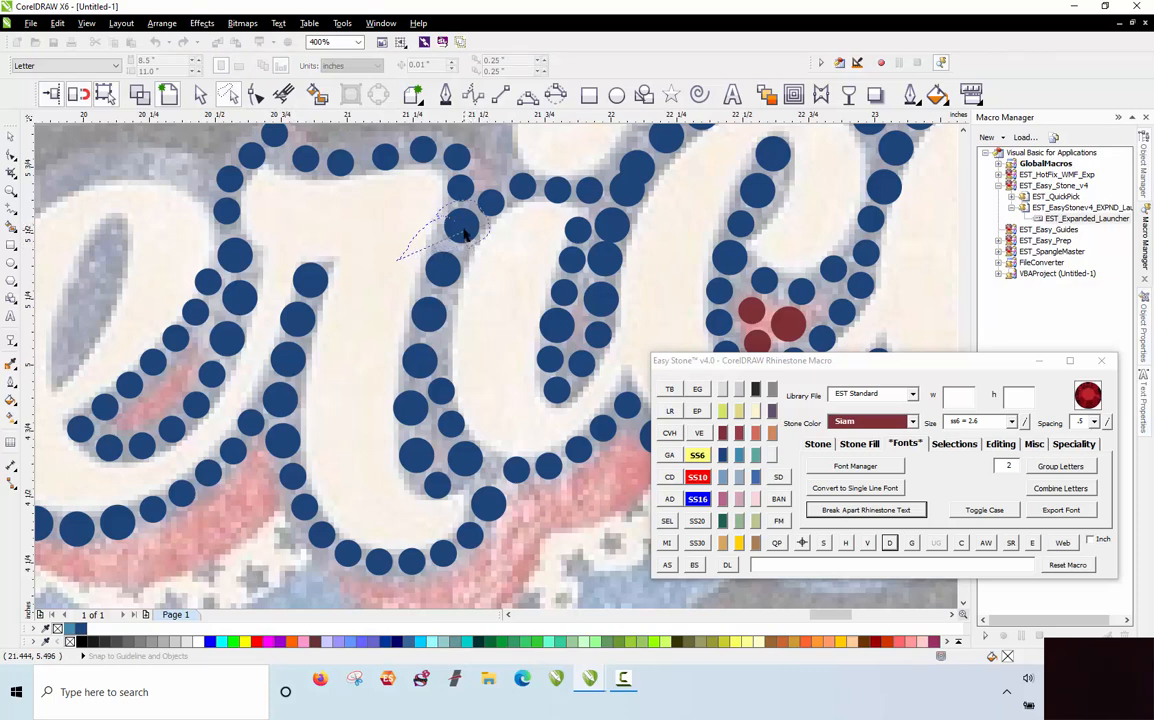
mouse_move(421, 385)
left_mouse_down()
mouse_move(415, 455)
mouse_move(433, 485)
mouse_move(410, 400)
mouse_move(338, 342)
left_mouse_up()
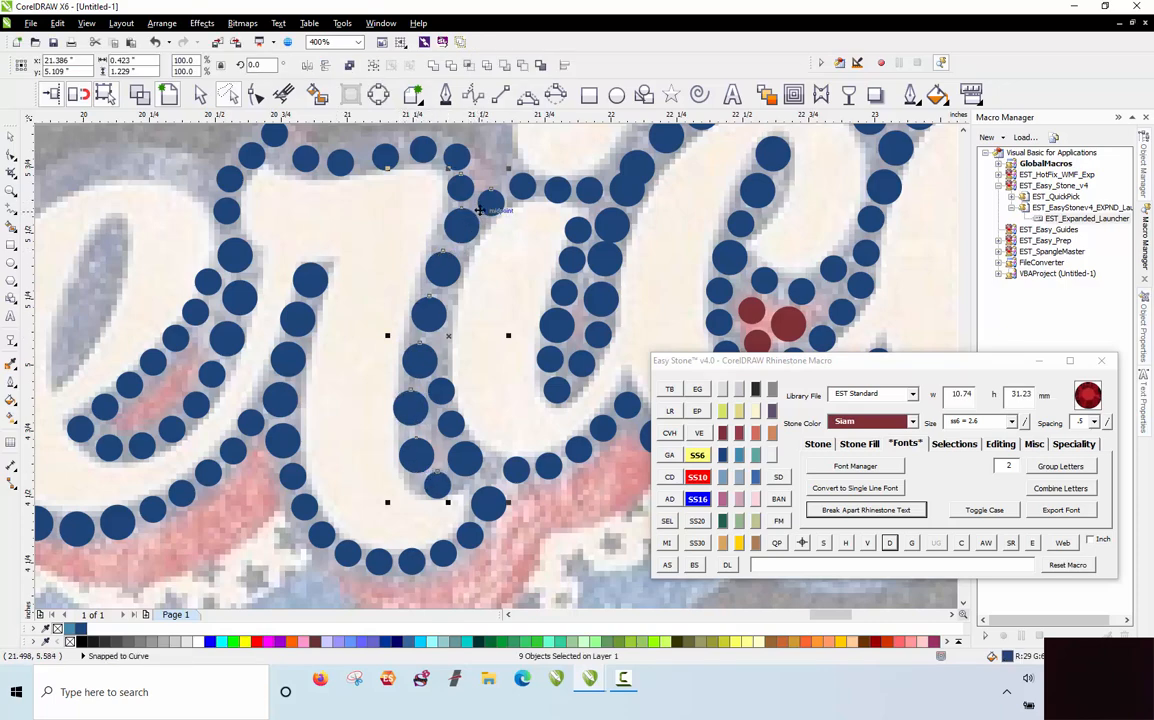
left_click(490, 198, "shift")
left_click(490, 198, "shift")
left_click(467, 186, "shift")
left_click(483, 199, "shift")
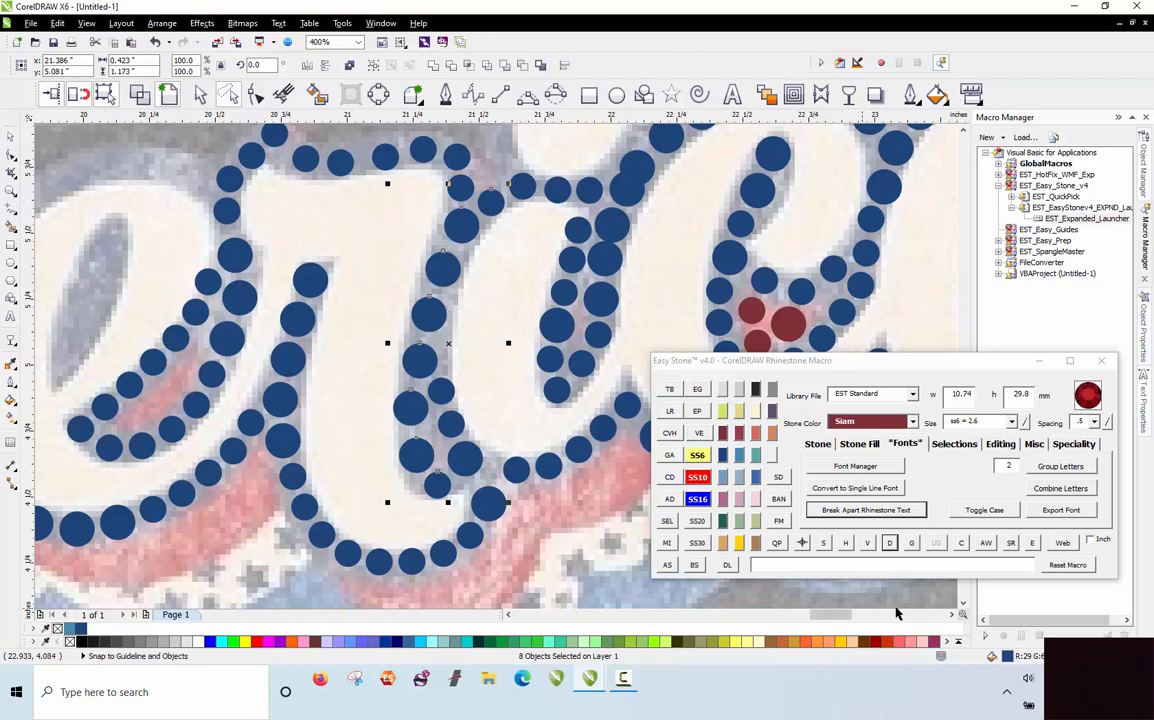
left_click(889, 545)
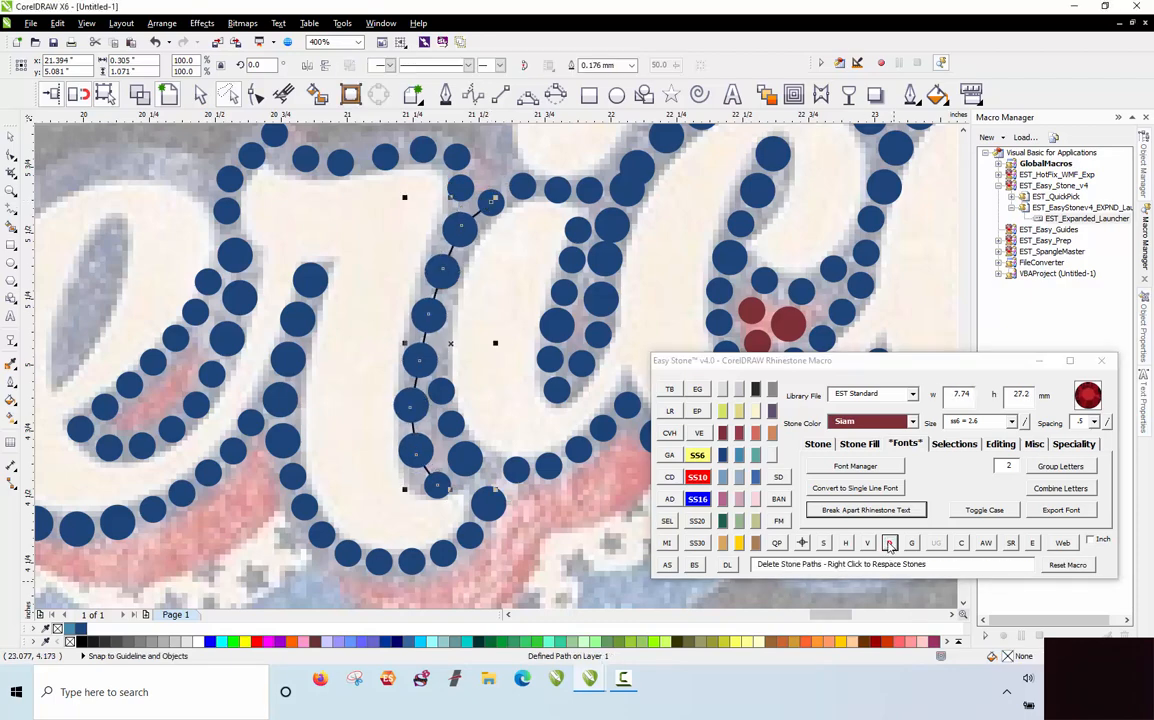
left_click(491, 240)
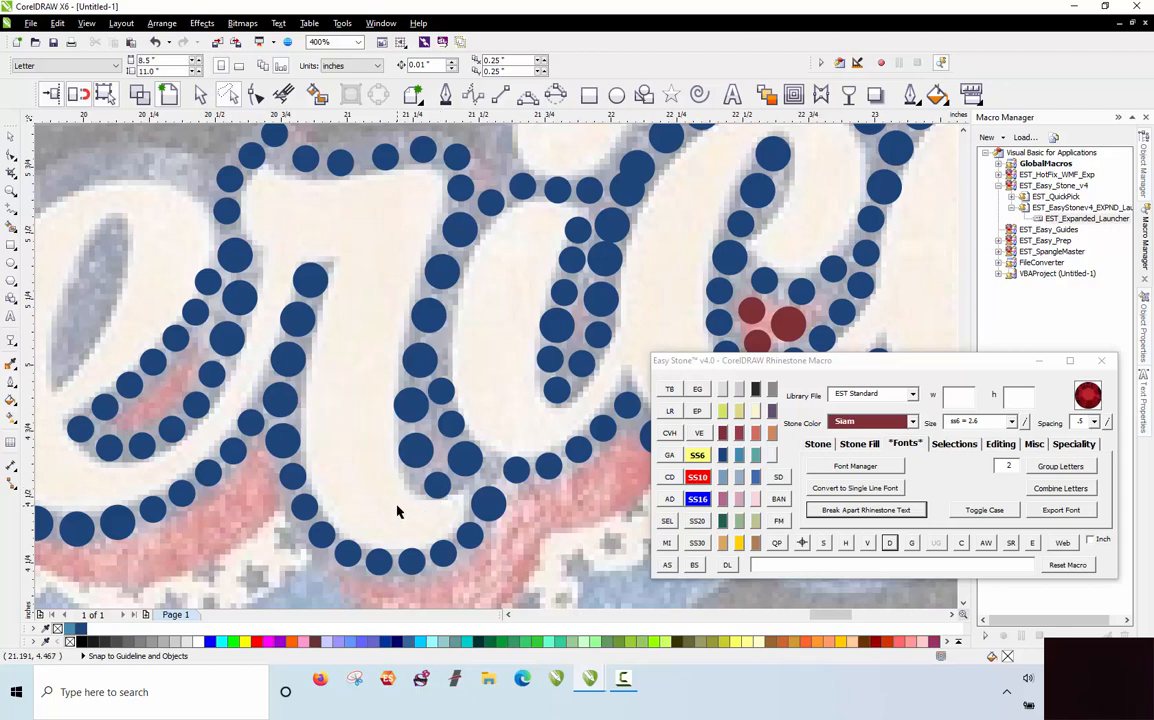
Step: Move the ss10 stone at the tail end of the "r" slightly upward, closer to the stones between "r" and "a"
scroll(481, 522, "up", 4)
left_click(474, 425)
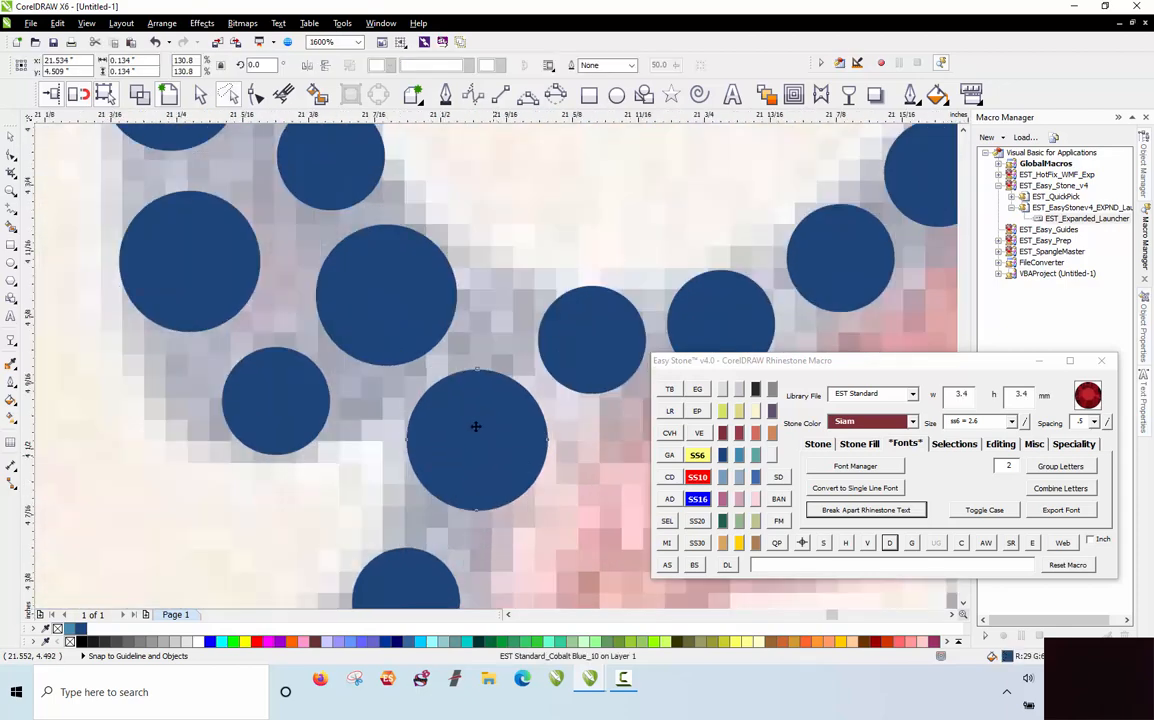
scroll(428, 343, "down", 3)
left_click(323, 341)
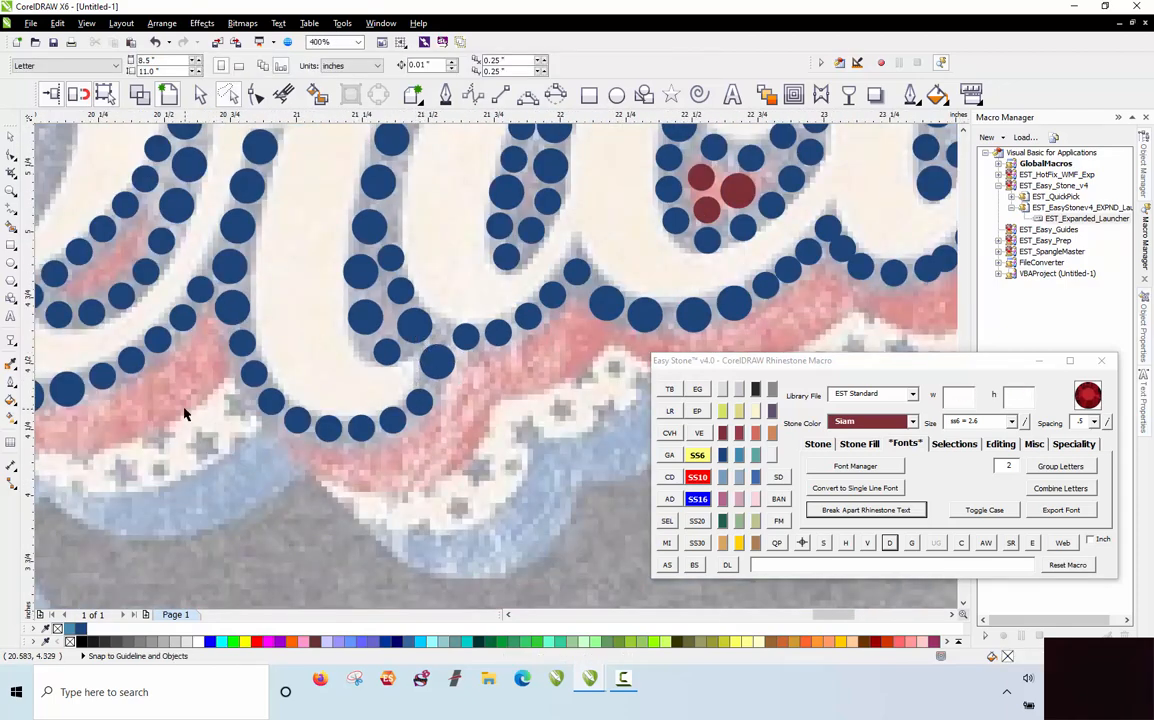
Step: Select the ten stones around the bottom curve of the "r", up to the ss10 stones at both ends, with a freehand outline
mouse_move(183, 404)
left_mouse_down()
mouse_move(183, 338)
mouse_move(208, 280)
left_mouse_up()
mouse_move(298, 353)
left_mouse_down()
mouse_move(346, 324)
mouse_move(425, 312)
mouse_move(355, 514)
mouse_move(430, 386)
left_mouse_up()
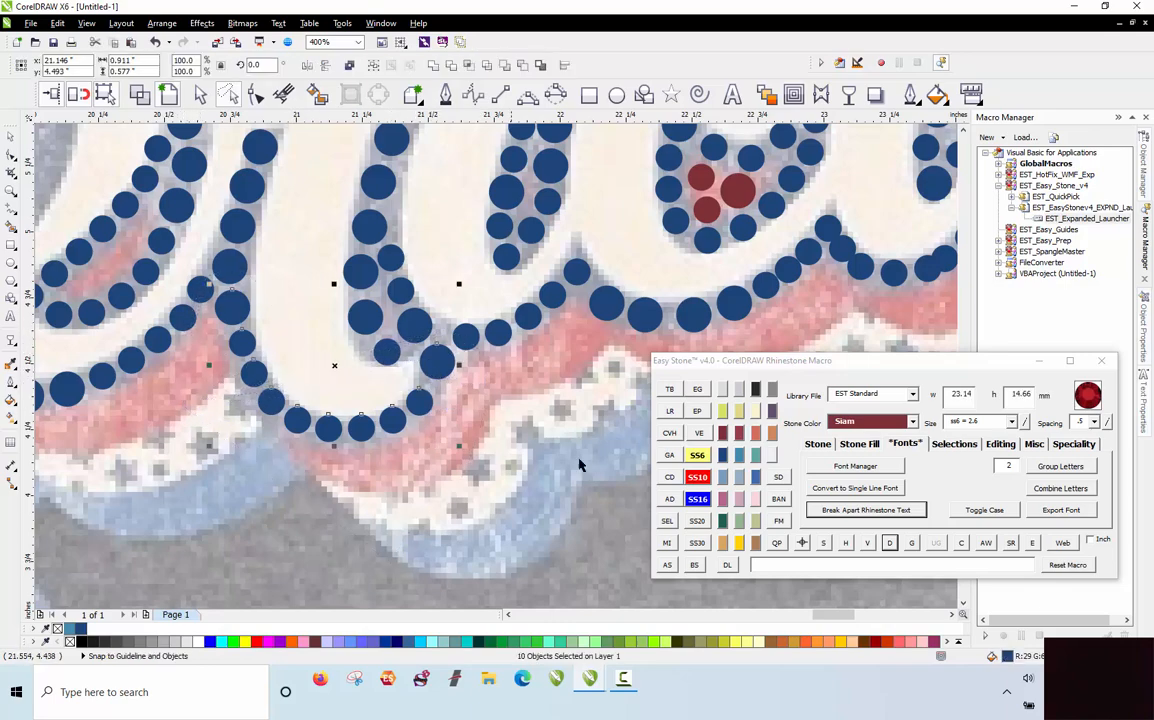
Step: Respace the selected stones around the bottom curve of the "r" in "America" with the rhinestone macro
left_click(889, 542)
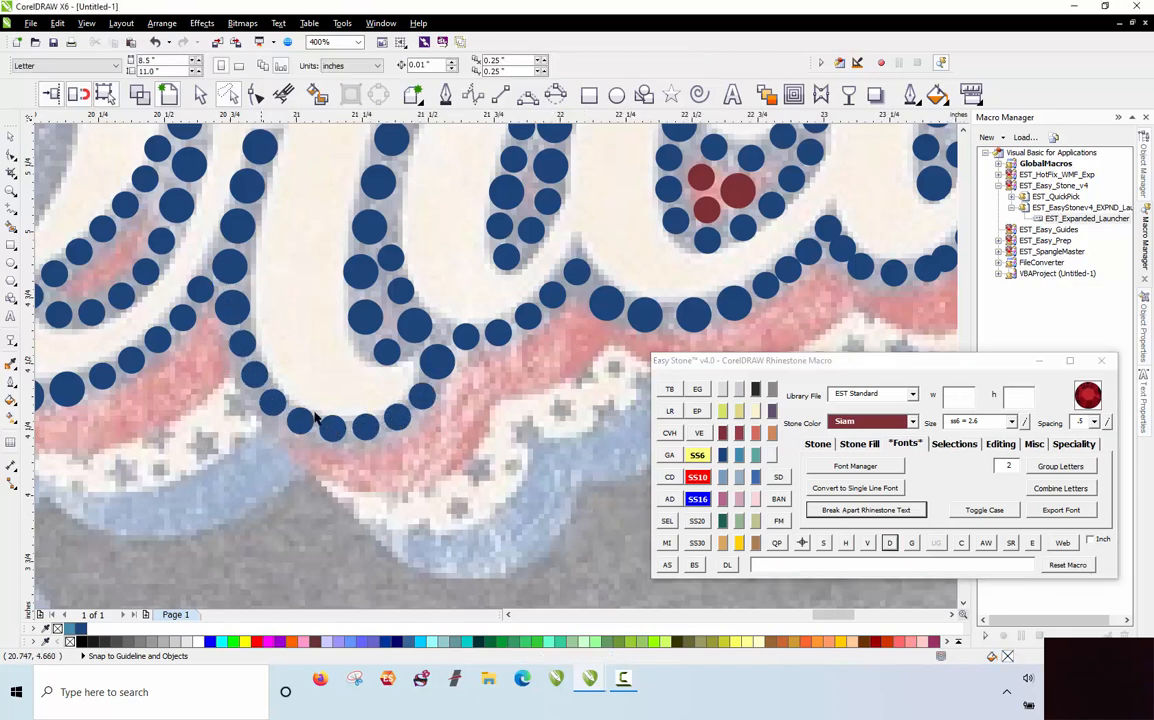
scroll(440, 400, "down", 1)
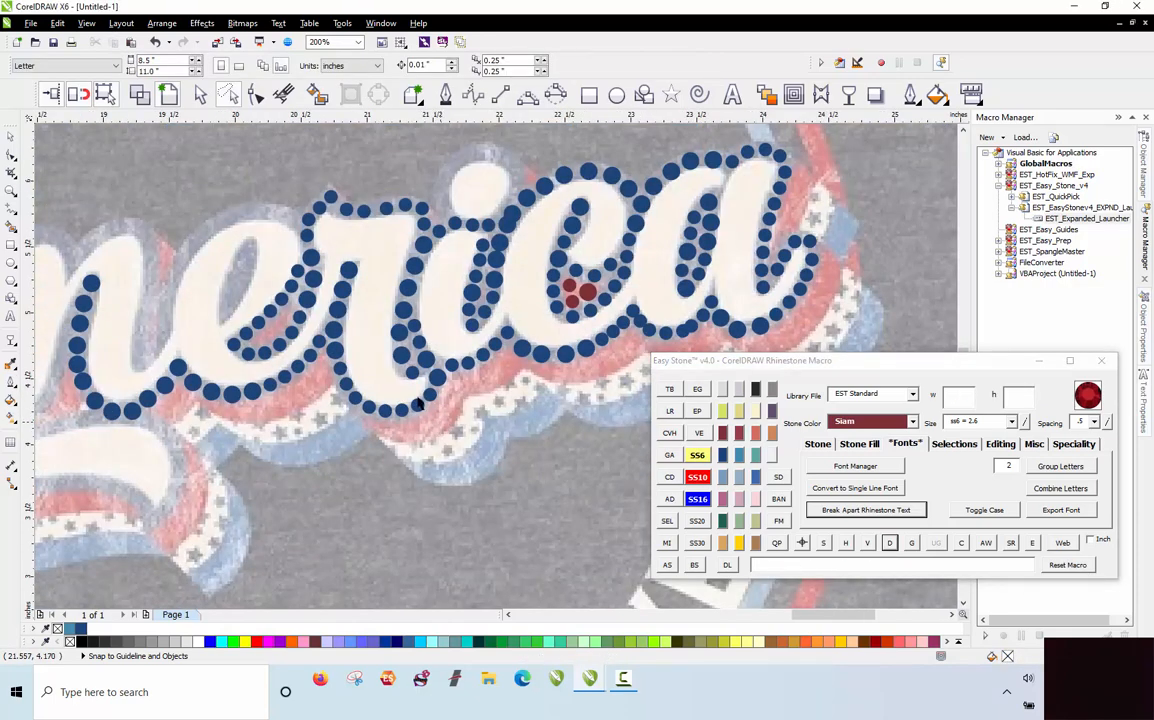
scroll(372, 205, "up", 1)
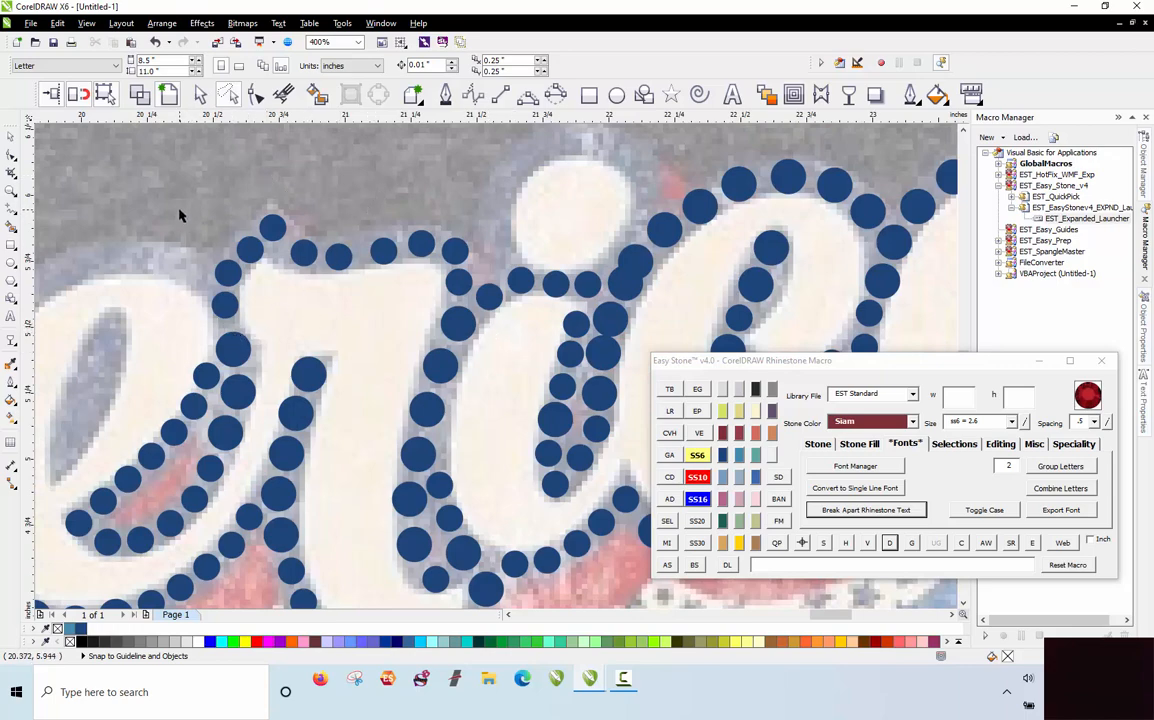
left_click(310, 257)
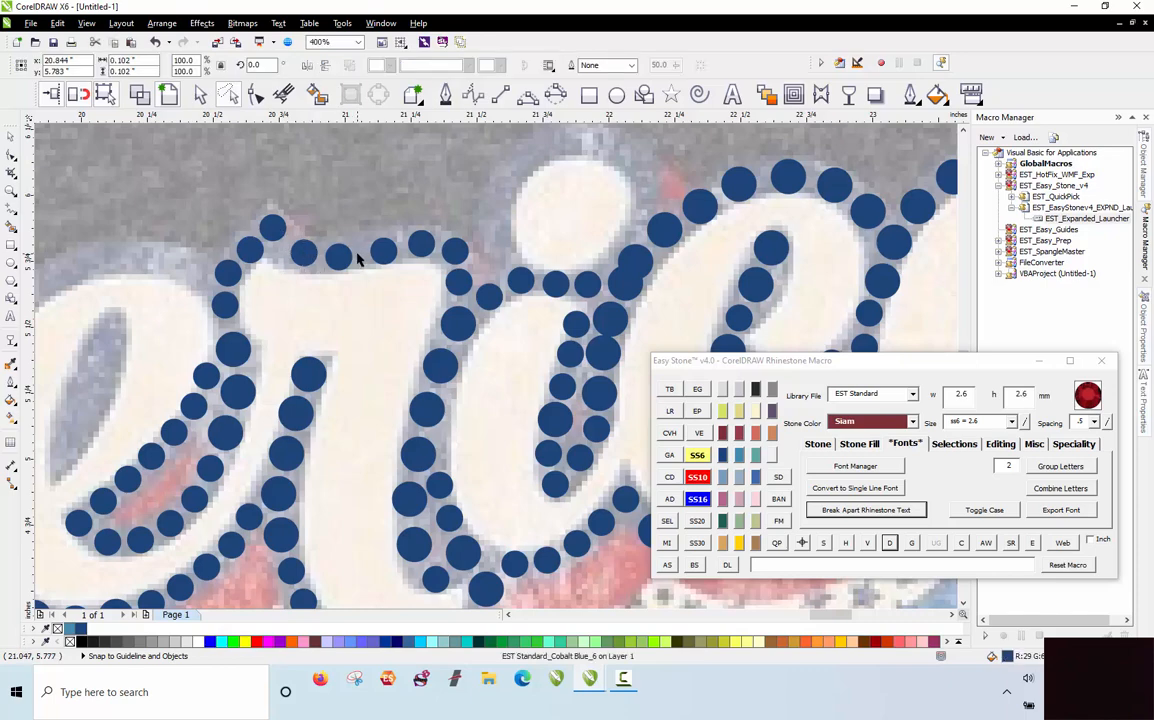
left_click(144, 188)
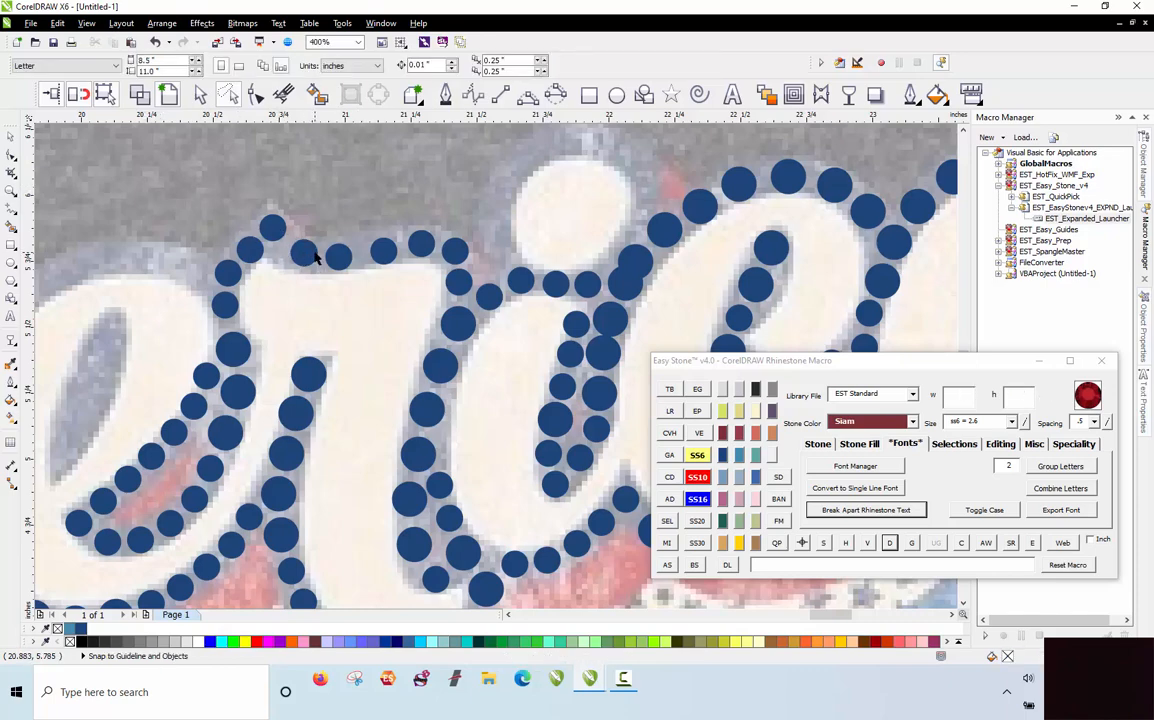
left_click_drag(314, 252, 318, 208)
right_click(318, 208)
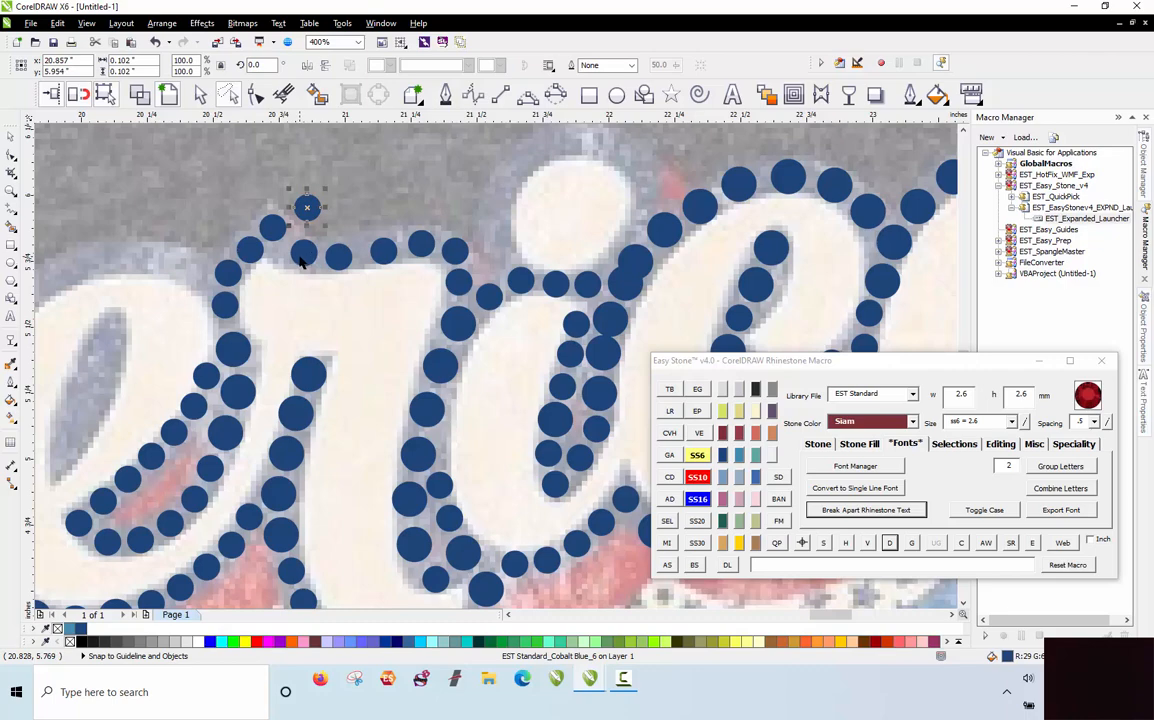
key("Delete")
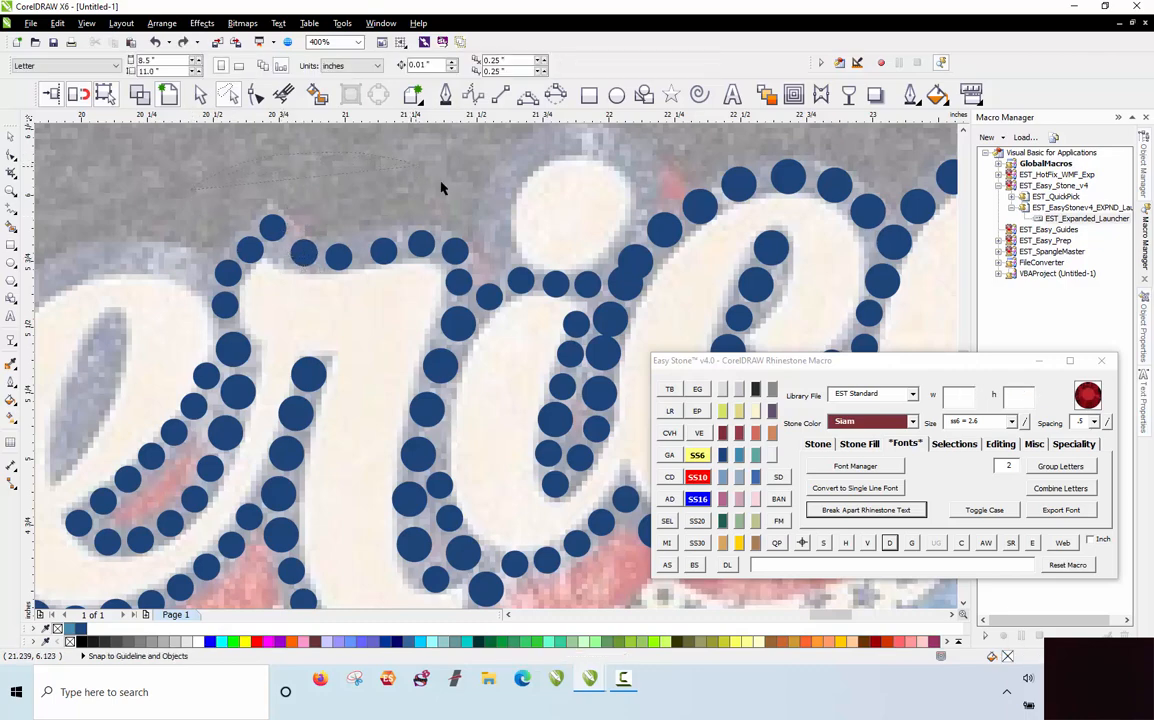
Step: Fill the stones outlining the top of the "r" with yellow and respace them evenly along their run
mouse_move(463, 318)
left_mouse_down()
mouse_move(319, 348)
mouse_move(275, 382)
left_mouse_up()
left_click_drag(182, 362, 188, 345)
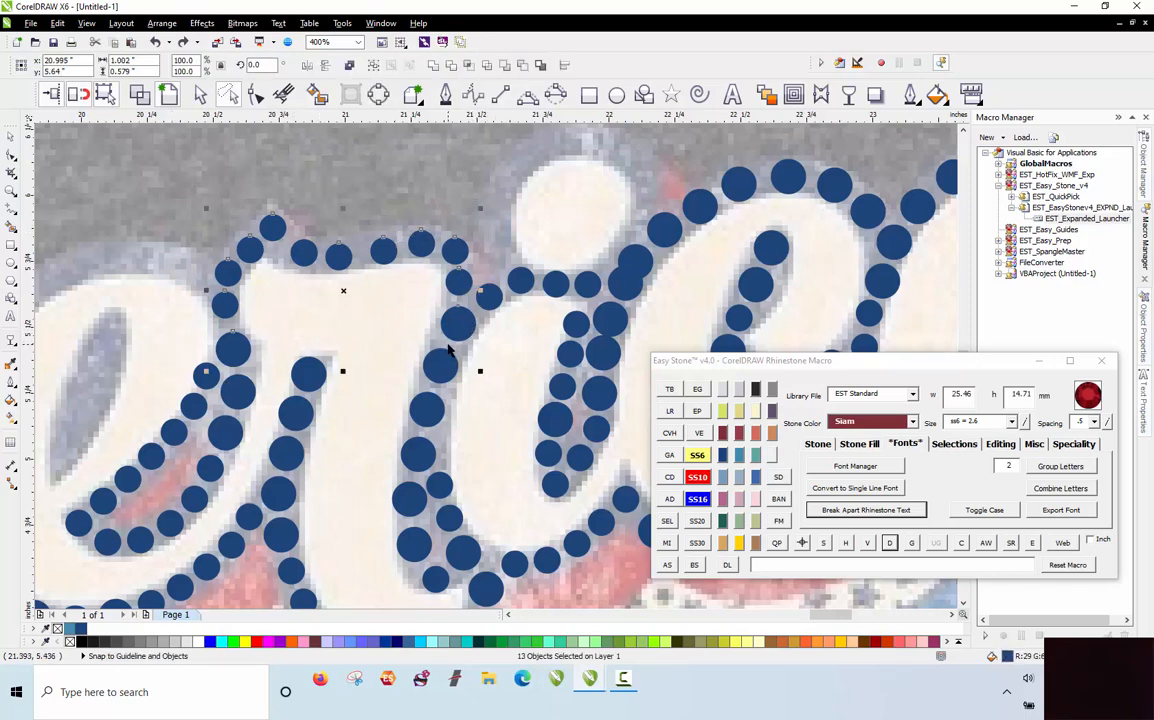
left_click(697, 521)
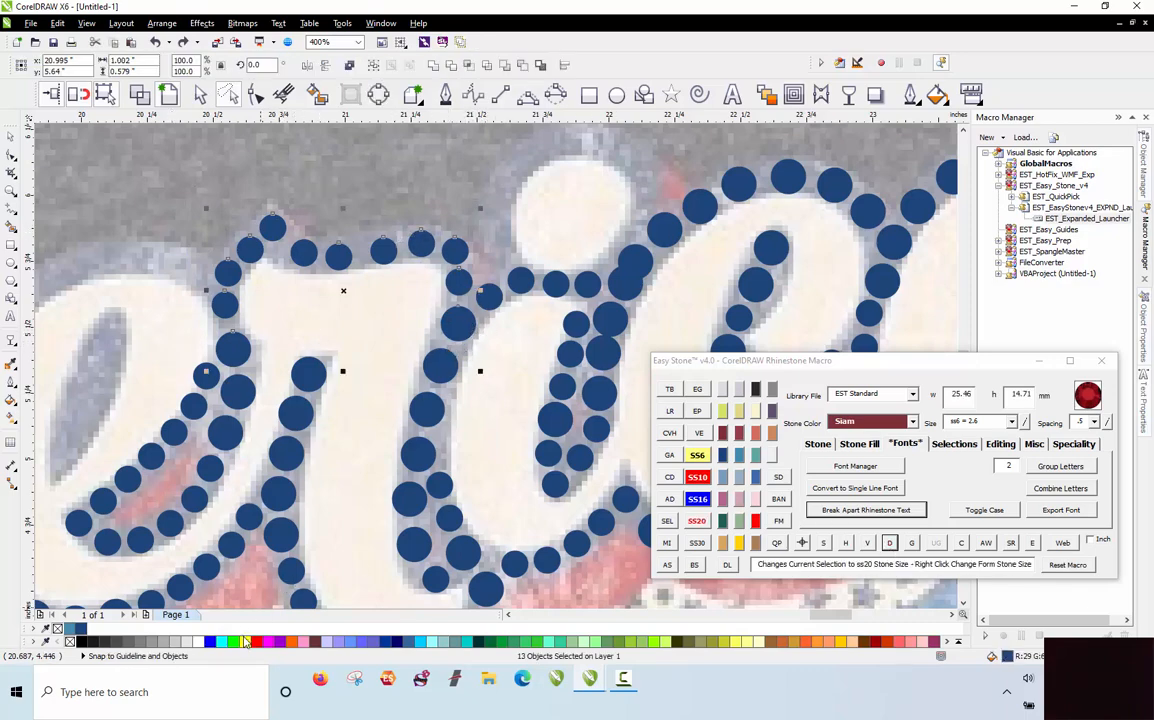
left_click(244, 641)
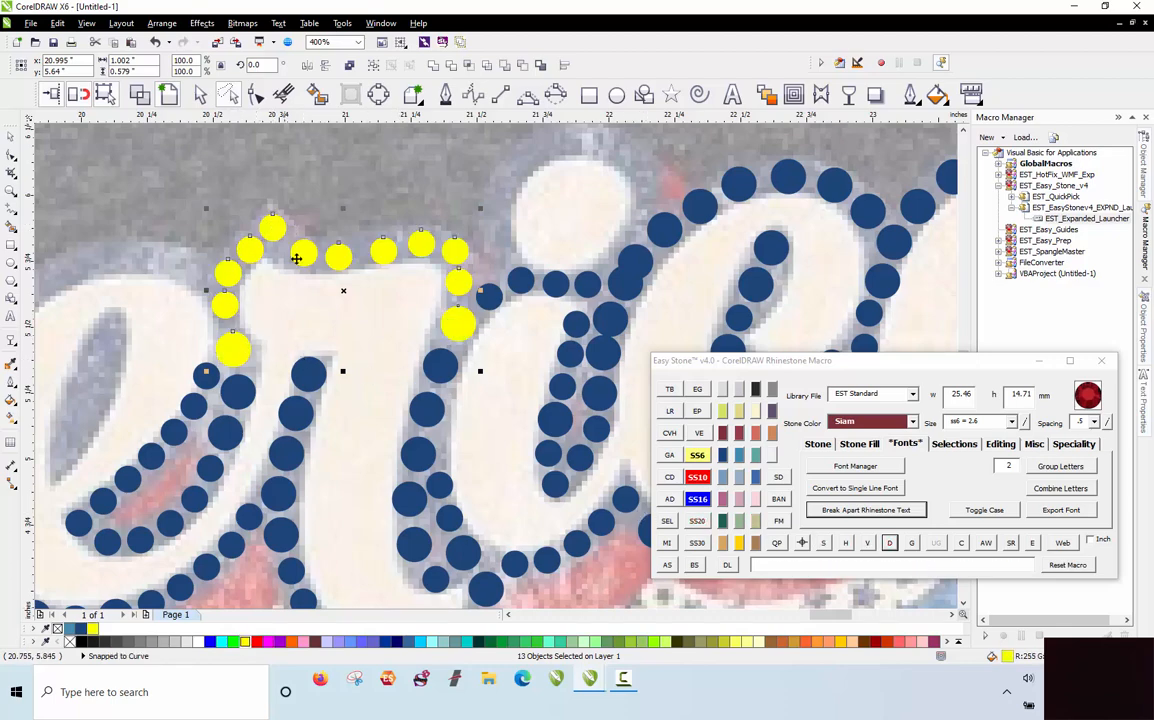
right_click(890, 543)
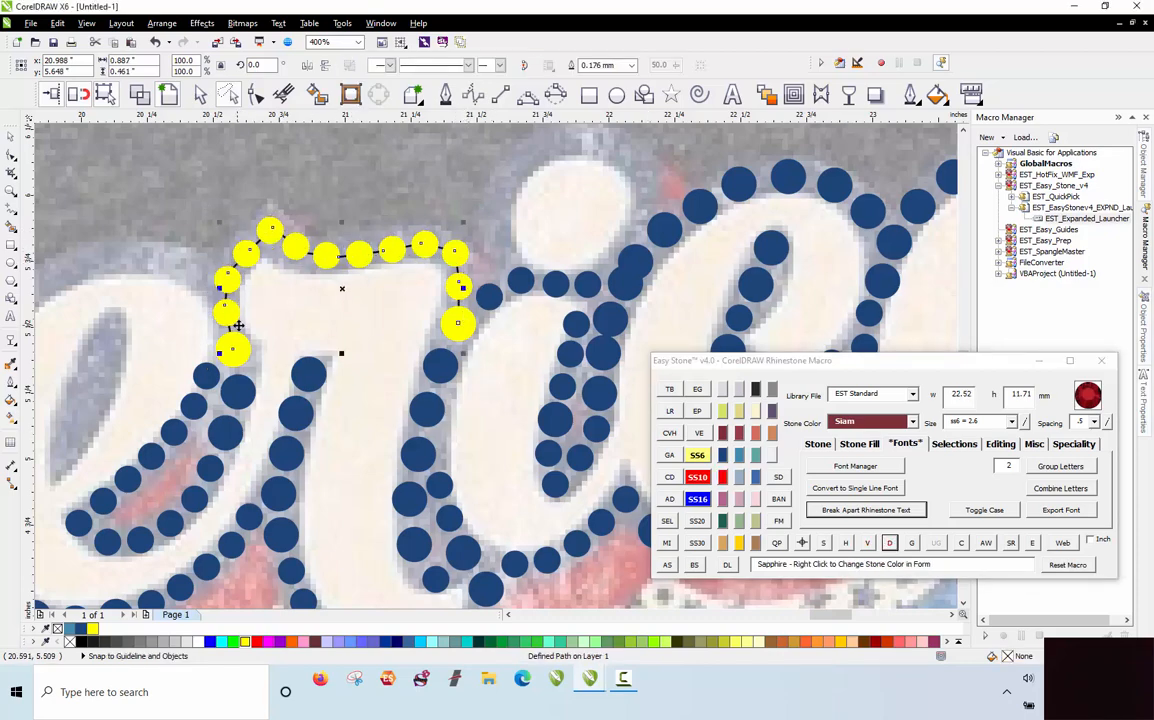
Step: Set the macro's stone color to Cobalt Blue and delete the black path linking the yellow stones
right_click(723, 456)
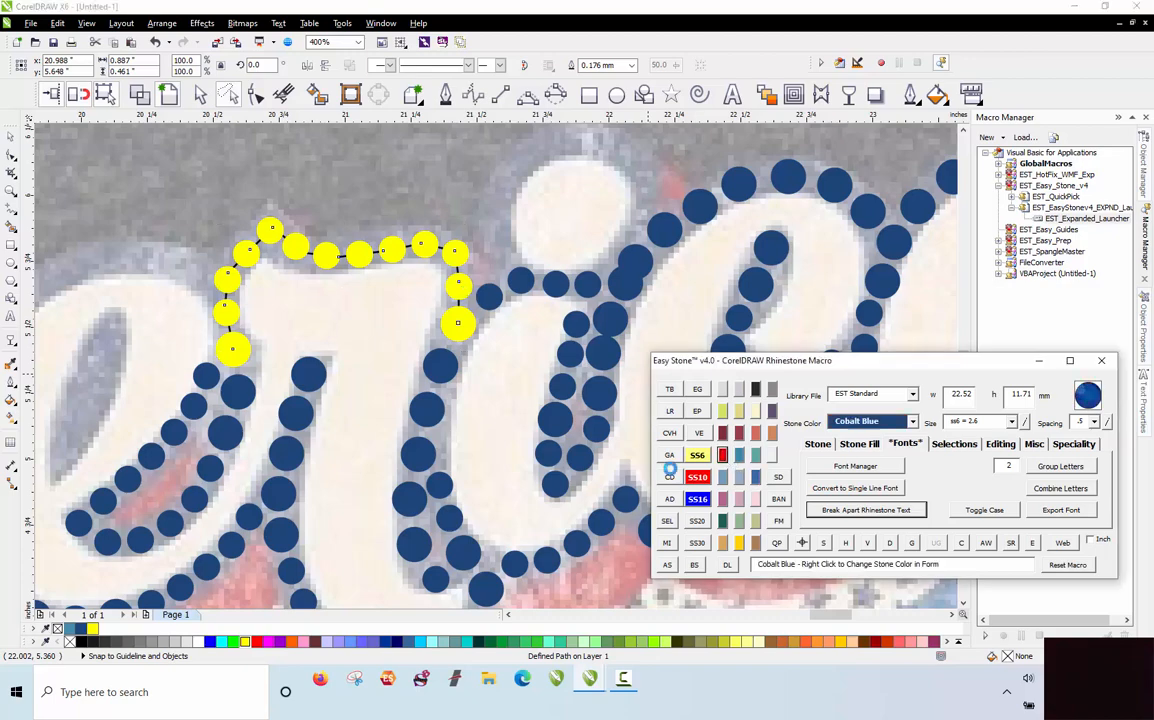
left_click(401, 242)
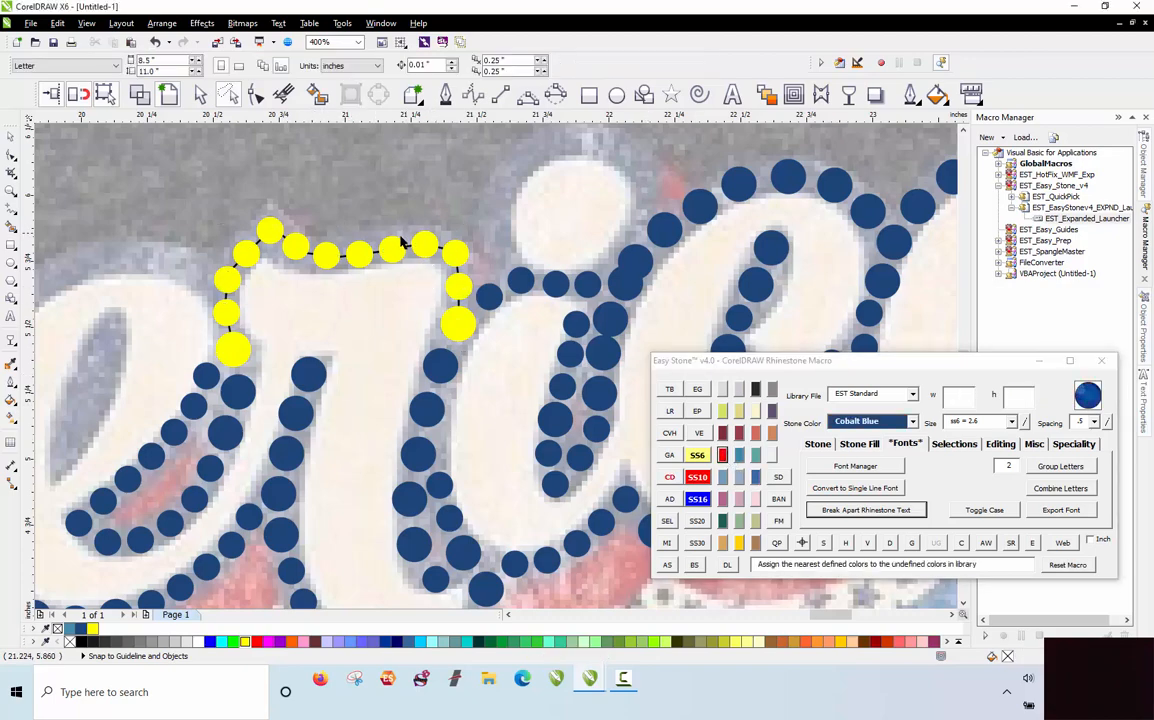
scroll(410, 258, "up", 1)
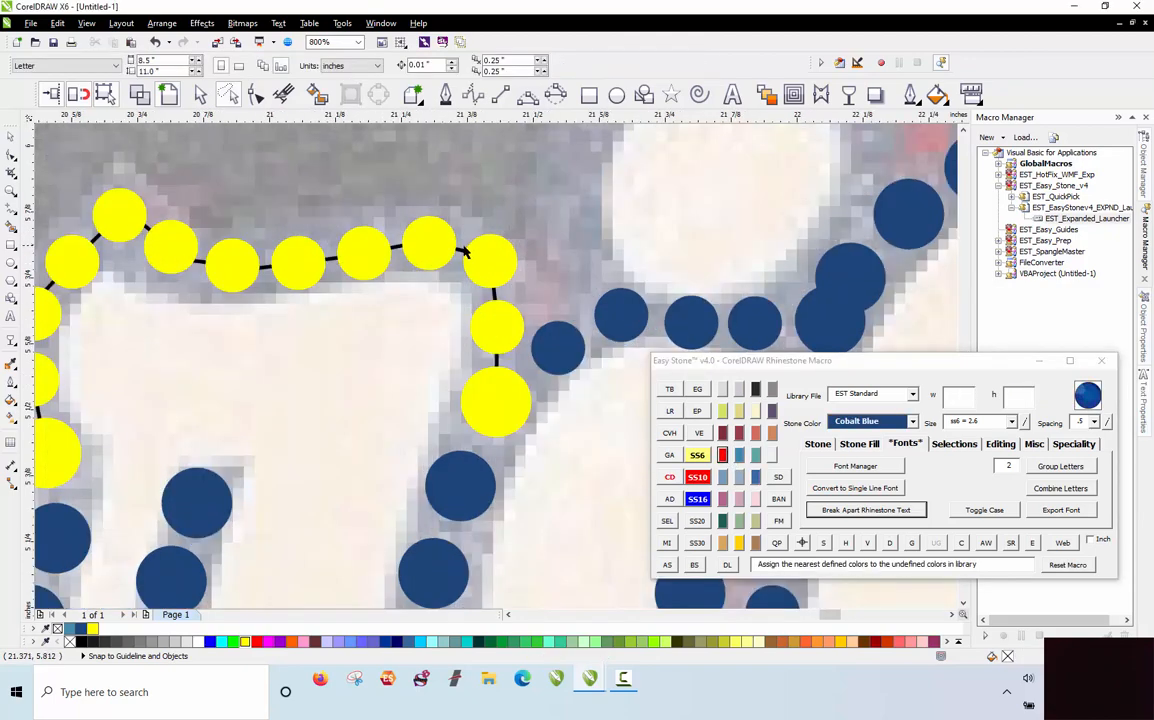
left_click(463, 253)
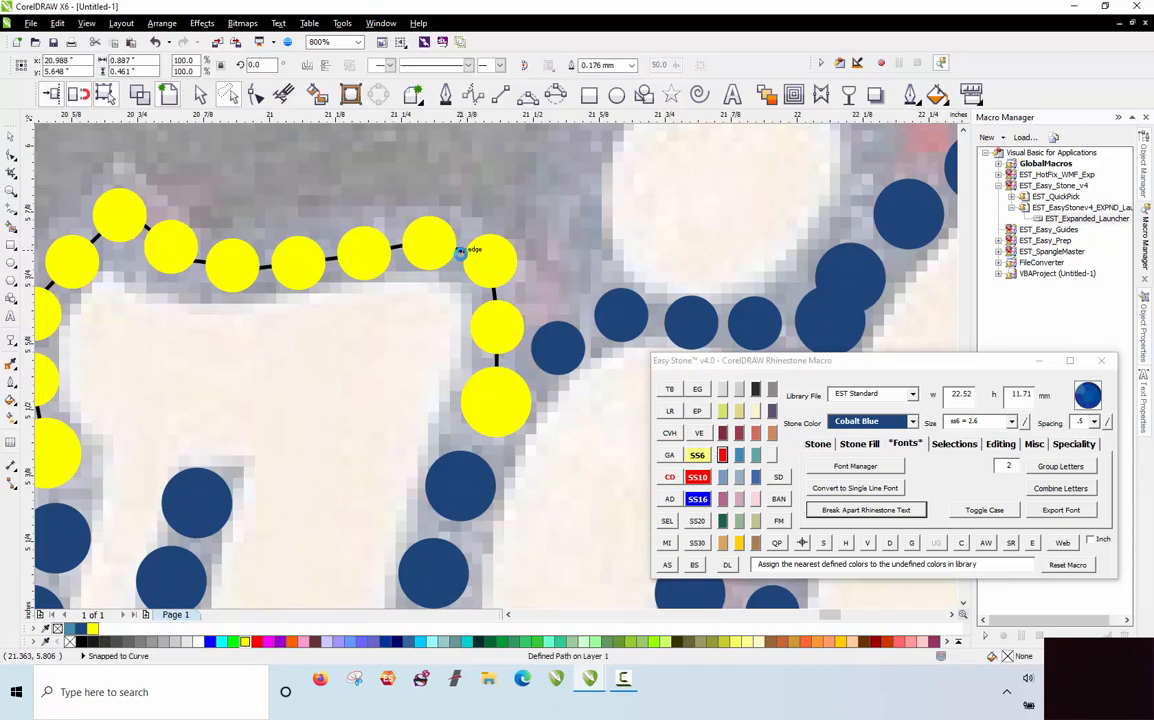
key("Delete")
Step: Recolor the yellow stones along the top of the "r" to Cobalt Blue
scroll(406, 269, "down", 1)
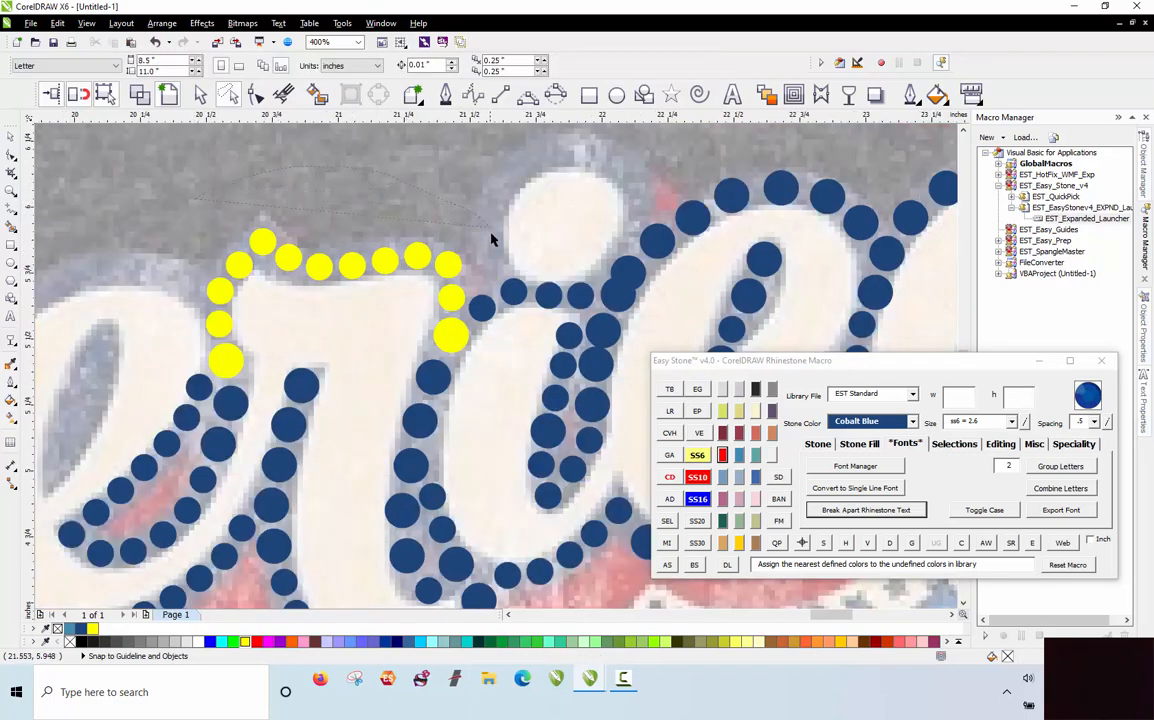
mouse_move(477, 336)
left_mouse_down()
mouse_move(309, 357)
mouse_move(186, 391)
left_mouse_up()
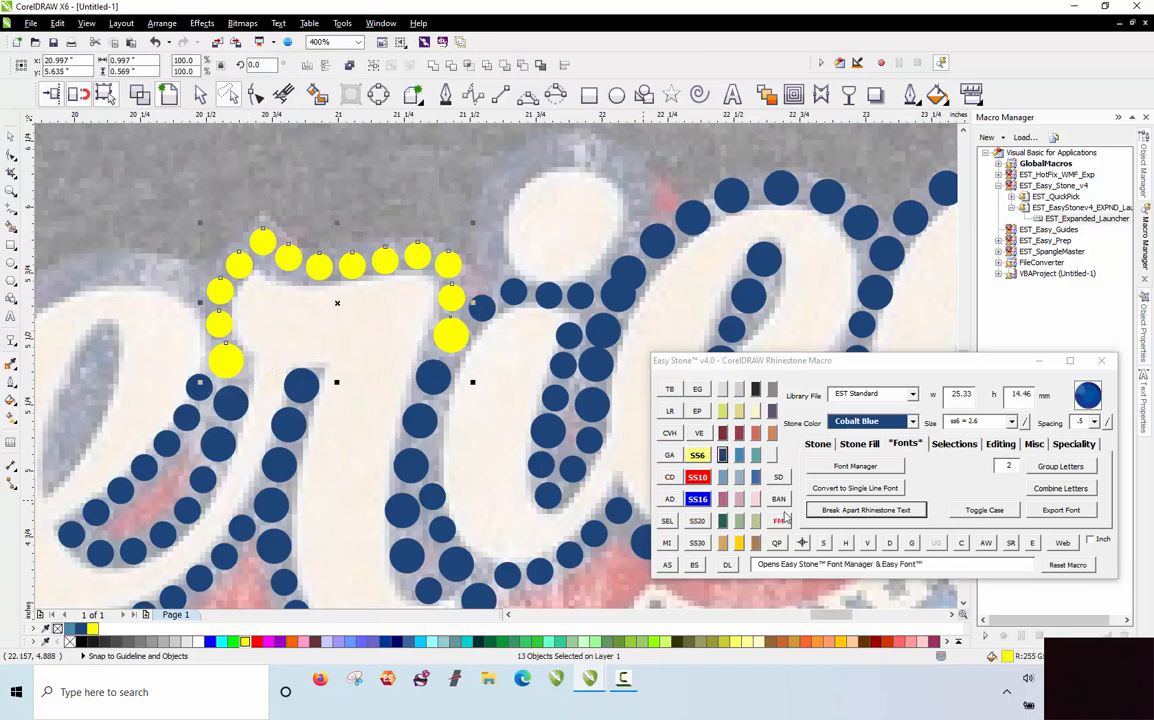
left_click(728, 458)
key("Escape")
scroll(532, 222, "down", 1)
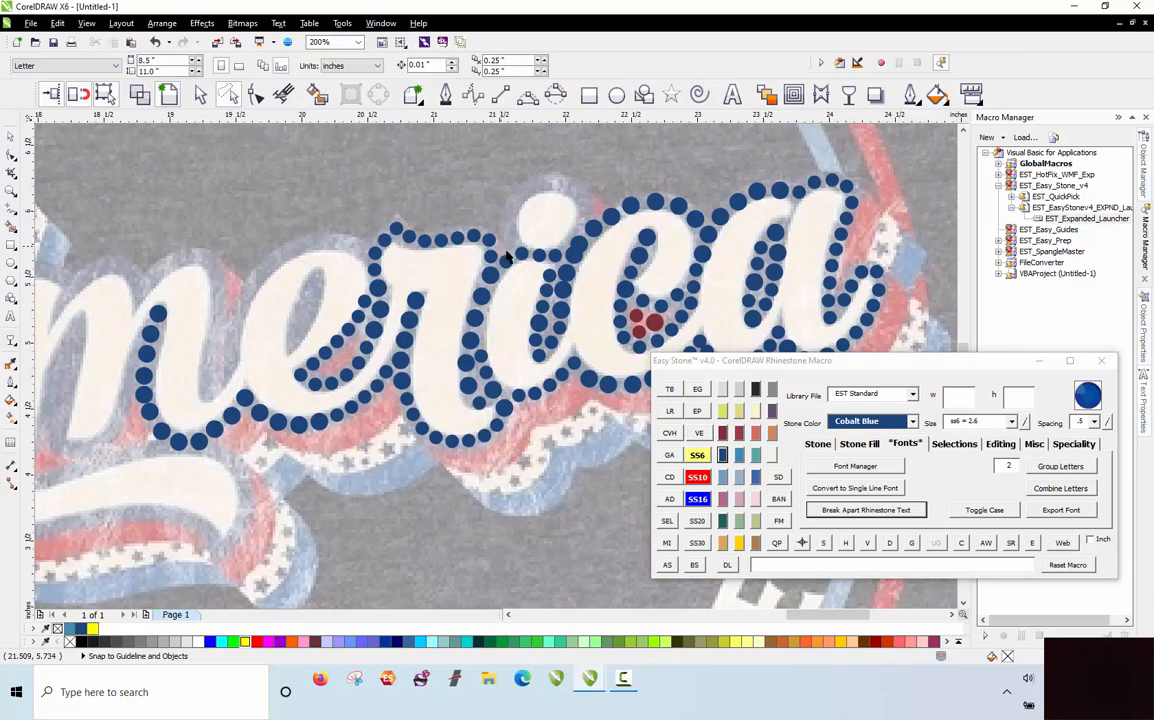
Step: Respace the run of stones between the "i" and the "c" and over the top of the "c"
scroll(773, 188, "up", 1)
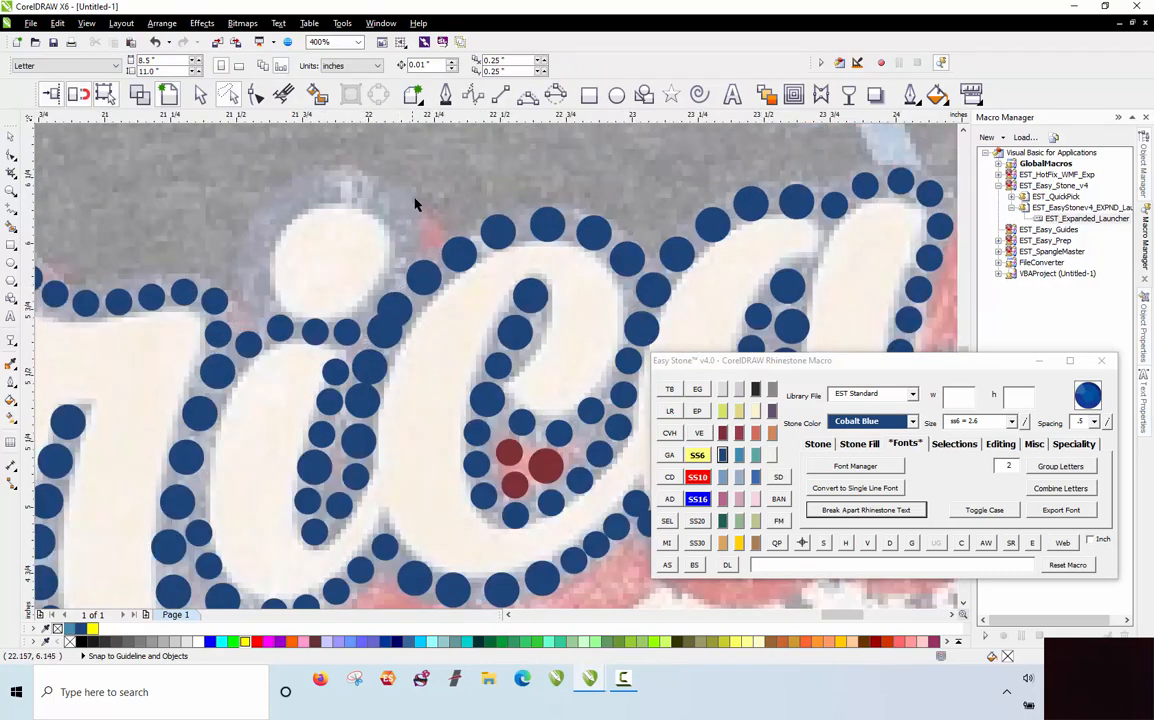
mouse_move(658, 327)
left_mouse_down()
mouse_move(533, 270)
mouse_move(471, 314)
mouse_move(352, 535)
left_mouse_up()
mouse_move(290, 569)
left_mouse_down()
mouse_move(295, 513)
mouse_move(322, 487)
left_mouse_up()
left_click_drag(360, 298, 489, 283)
left_click(840, 511)
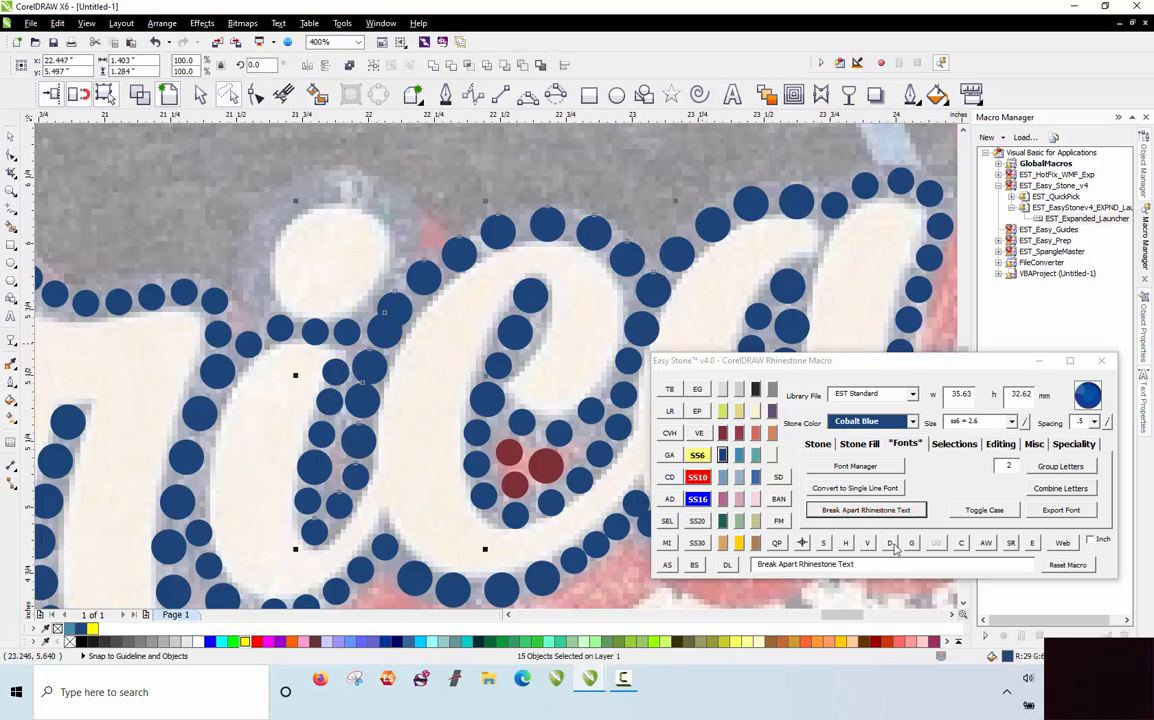
right_click(890, 545)
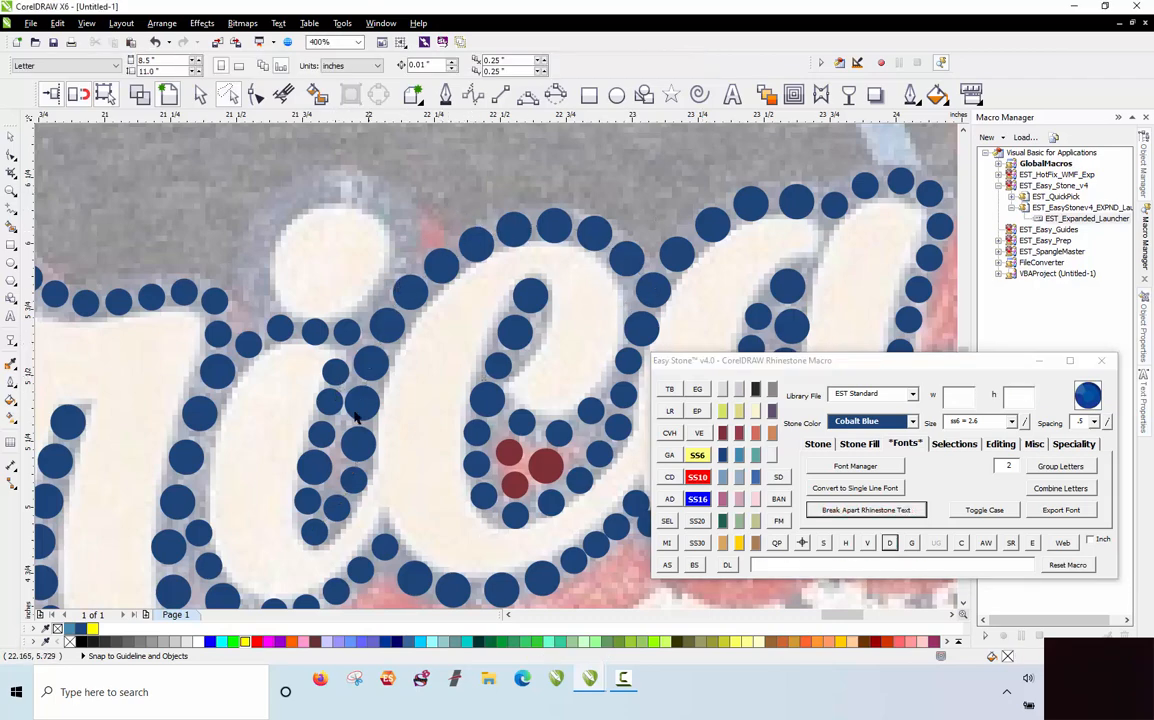
Step: Shift the third stone from the top inside the last arch of the "m" slightly right and resize it to SS6
scroll(388, 378, "down", 2)
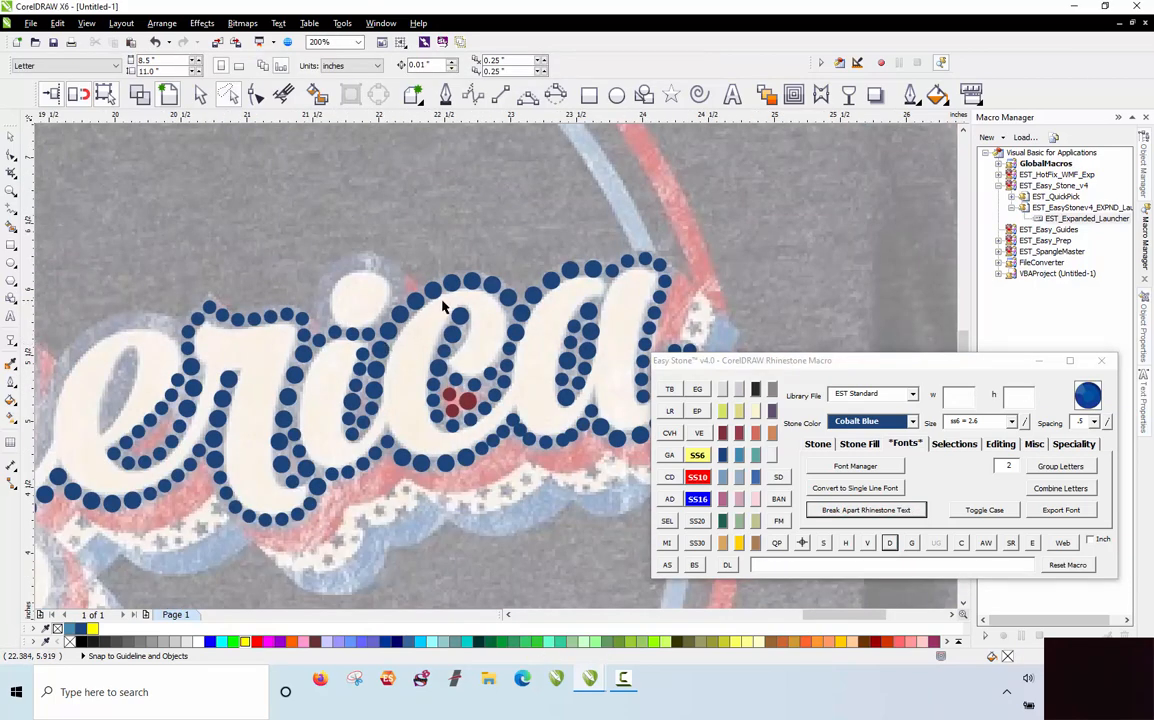
scroll(410, 333, "down", 2)
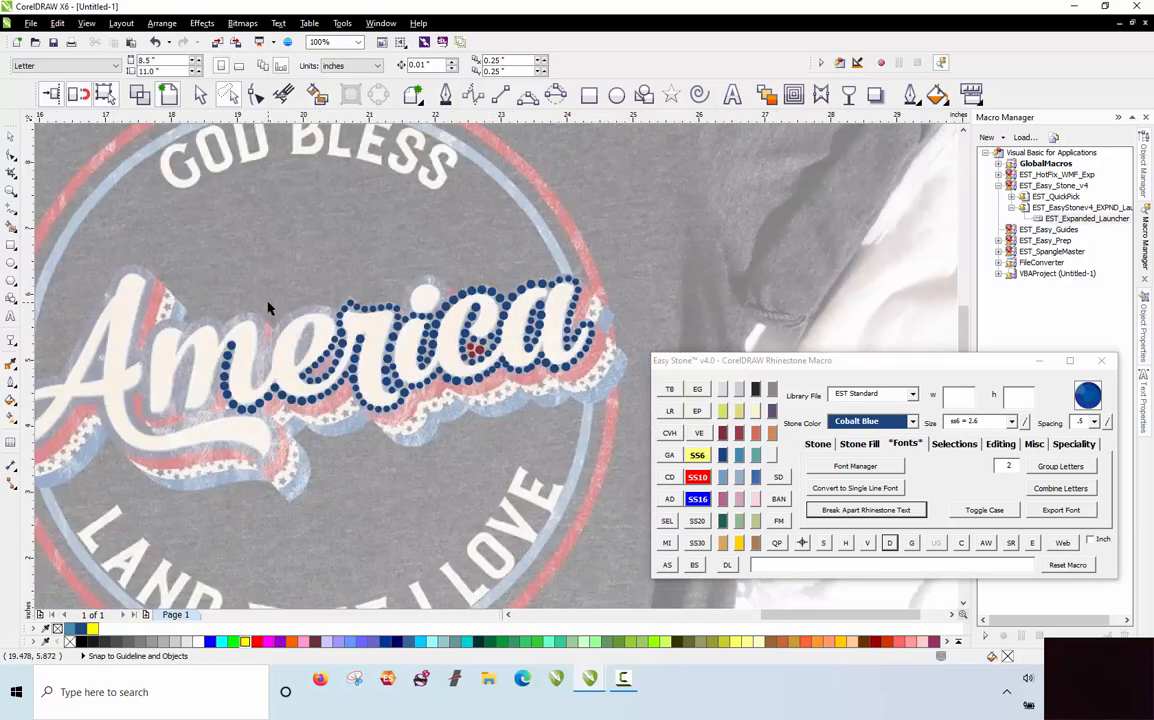
scroll(170, 355, "up", 2)
scroll(175, 379, "up", 2)
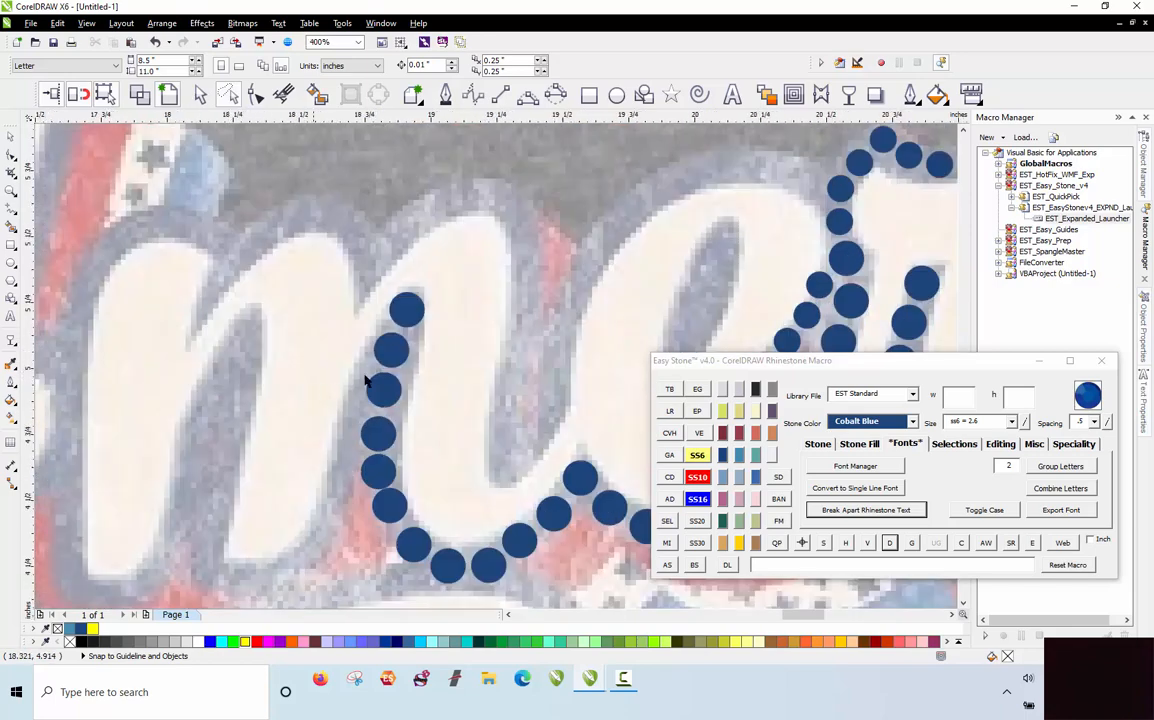
scroll(330, 224, "down", 2)
scroll(370, 300, "up", 2)
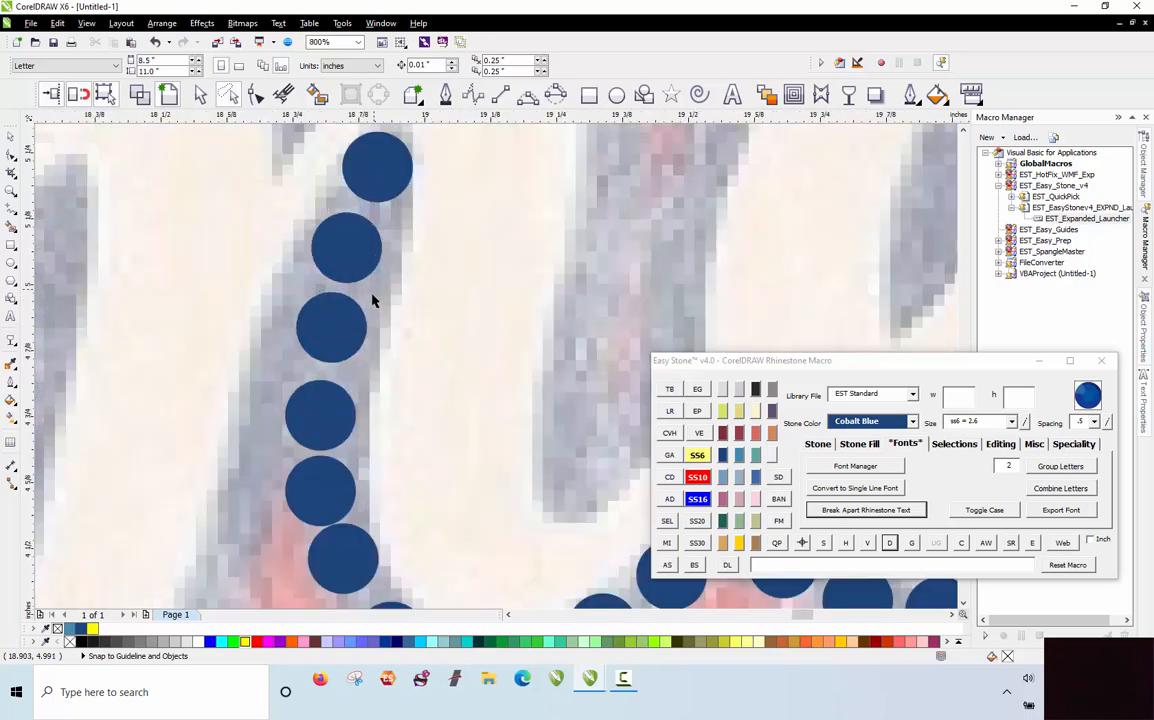
left_click_drag(337, 340, 347, 354)
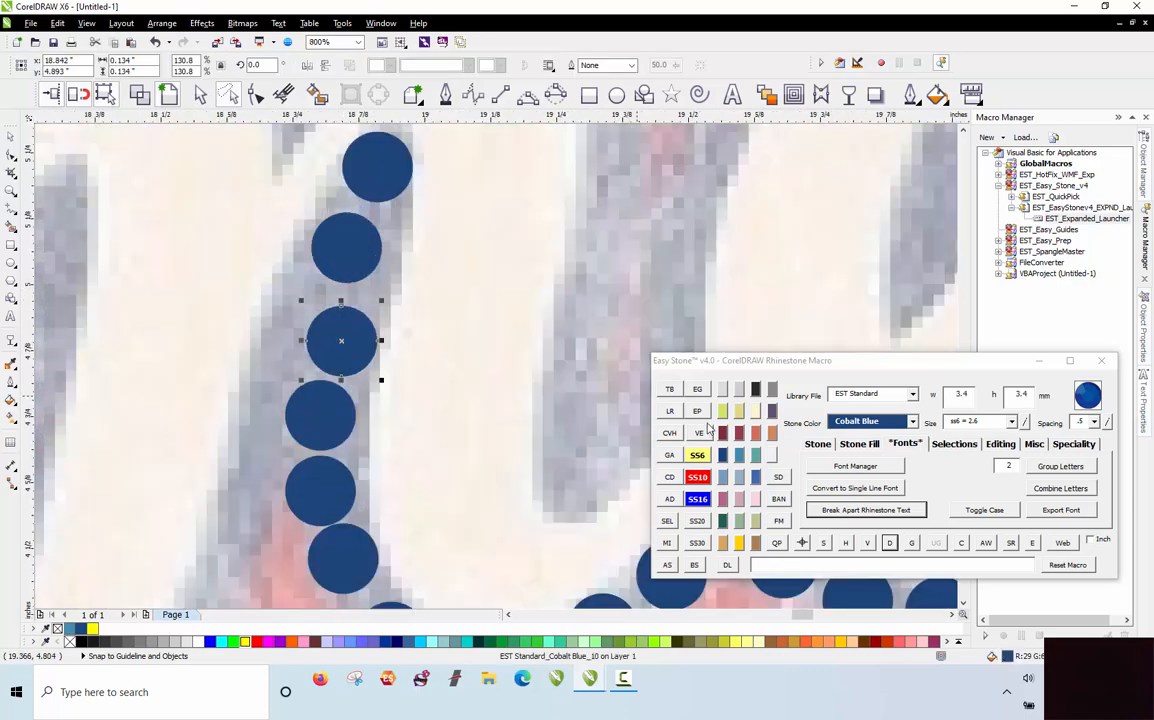
left_click(677, 455)
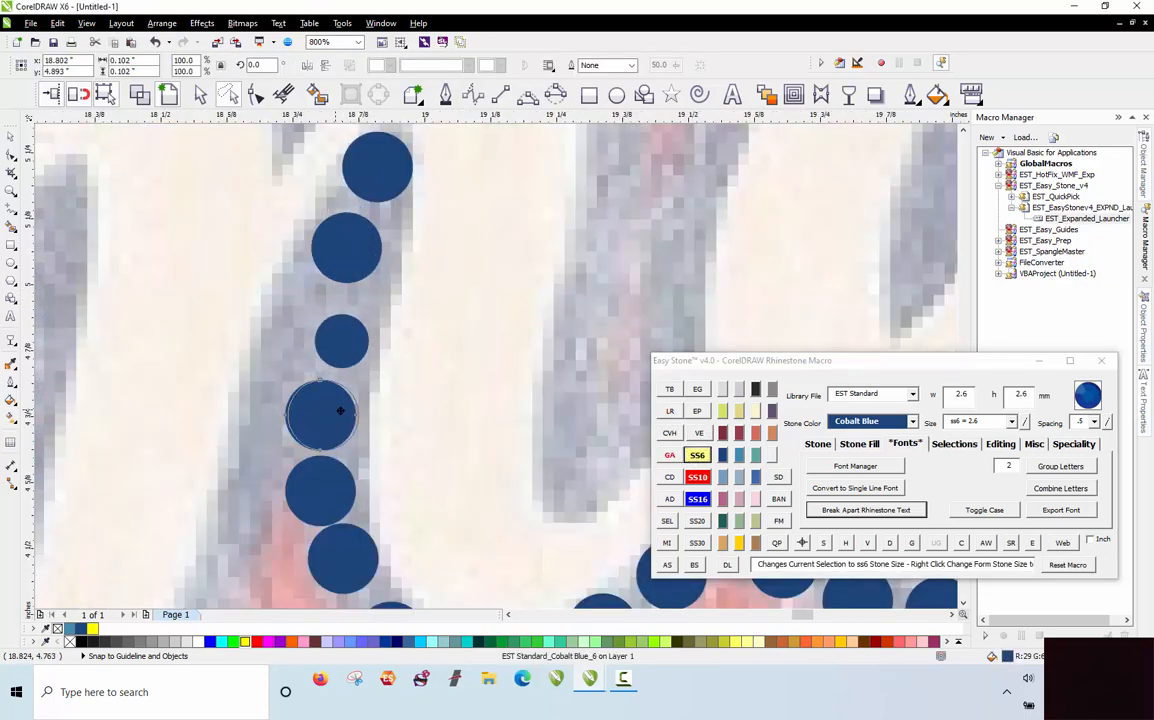
Step: Duplicate the SS6 stone to place two more in the gap left of the stone column in the "m"
left_click_drag(333, 402, 344, 403)
left_click_drag(341, 353, 263, 406)
right_click(264, 457)
scroll(256, 448, "up", 1)
scroll(263, 404, "down", 1)
Step: Move the second large stone in the "m" column down and left above the small stones and resize it to SS6
scroll(250, 287, "down", 1)
scroll(291, 250, "up", 2)
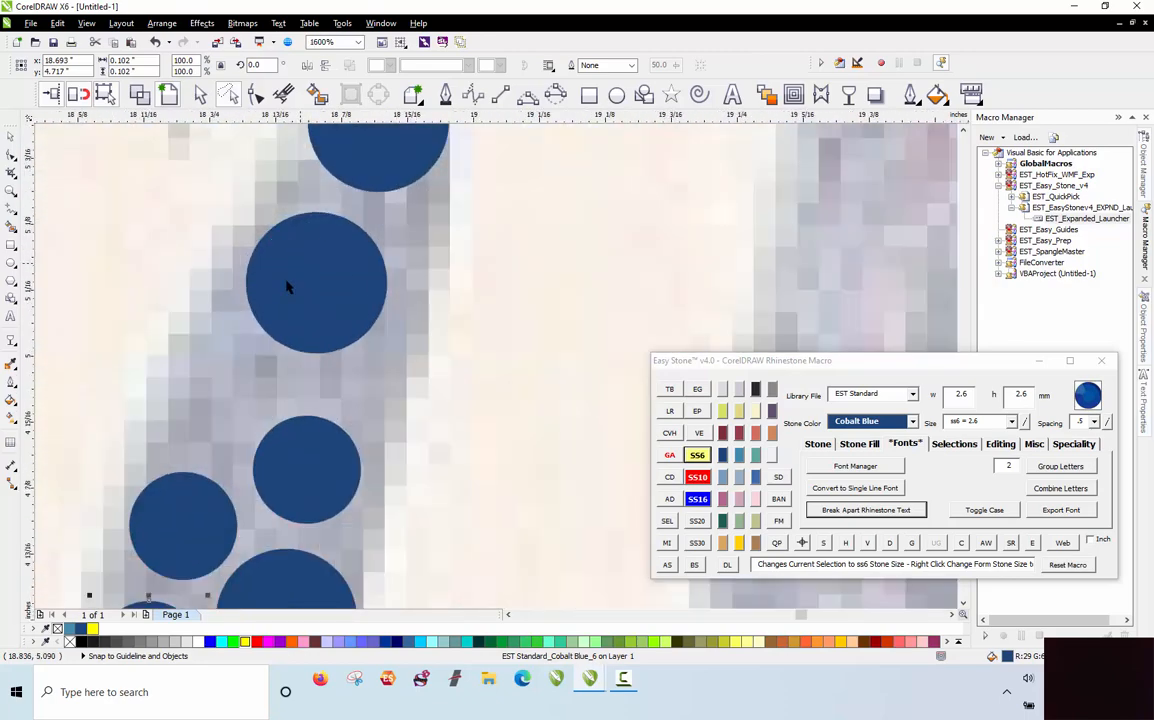
left_click_drag(287, 281, 226, 403)
left_click(697, 455)
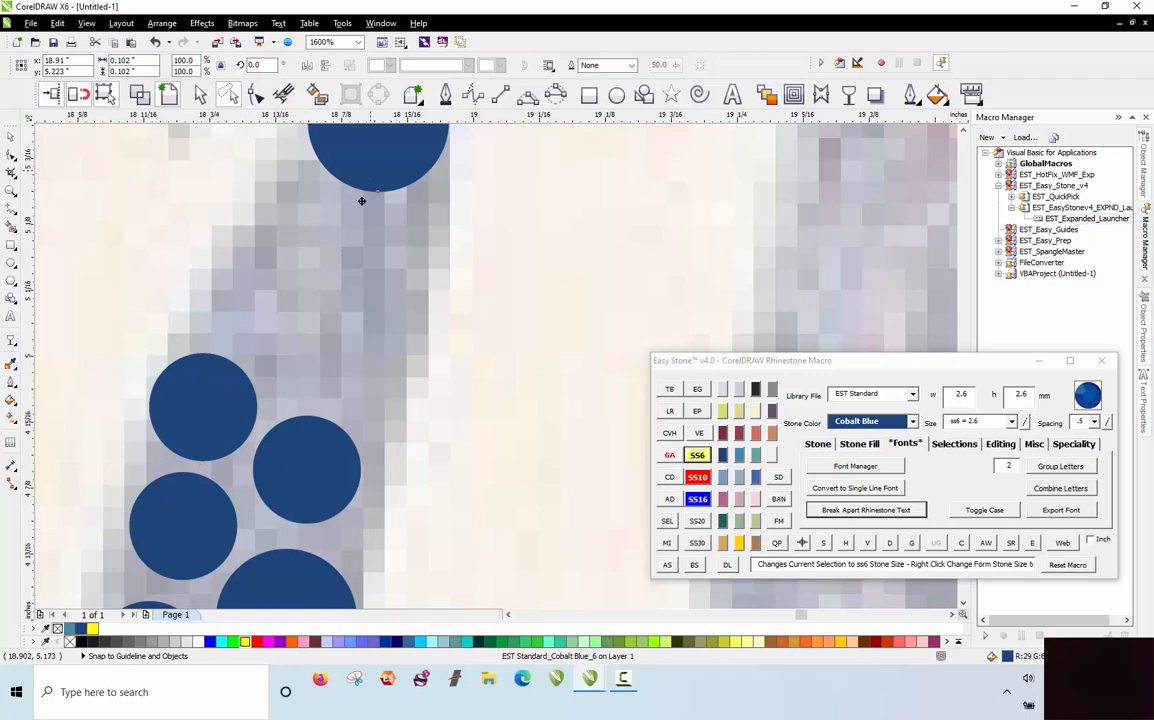
Step: Duplicate the topmost large stone of the "m" column into the open space just below it
left_click_drag(361, 195, 338, 259)
scroll(303, 371, "down", 1)
right_click(338, 259)
key("Escape")
scroll(324, 229, "down", 1)
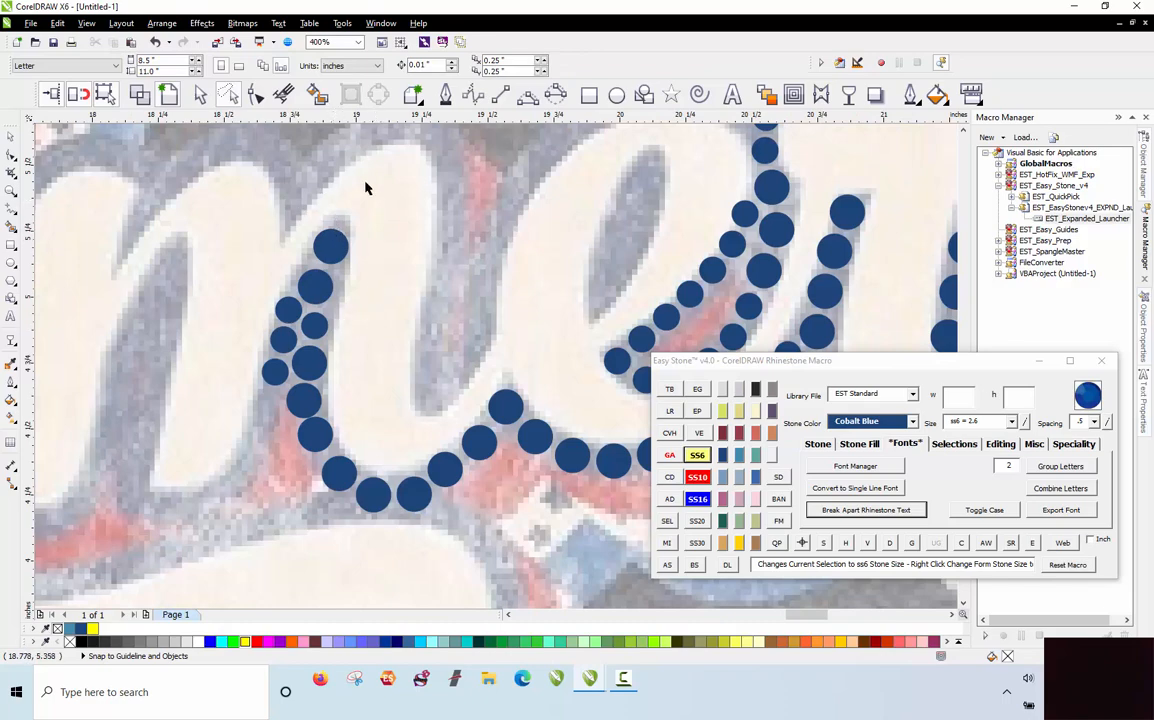
Step: Respace the line of stones running down the last arch of the "m" and around its bottom curve
mouse_move(300, 193)
left_mouse_down()
mouse_move(400, 262)
mouse_move(535, 400)
mouse_move(383, 552)
mouse_move(286, 531)
mouse_move(245, 472)
mouse_move(300, 196)
left_mouse_up()
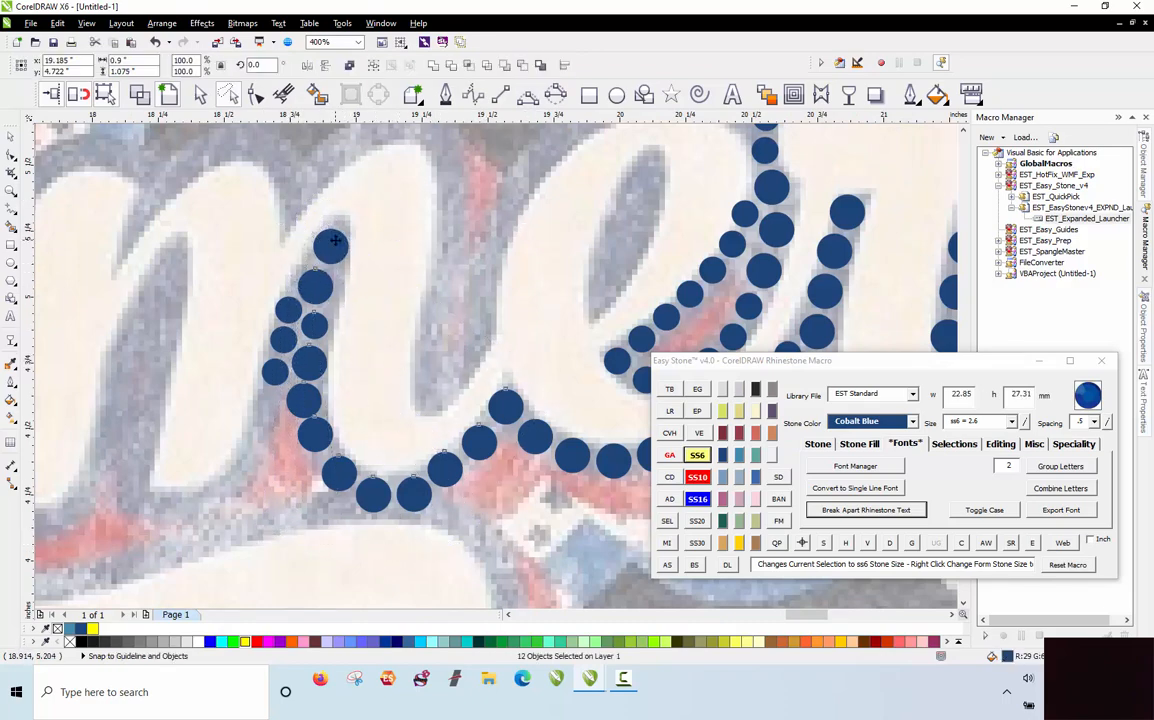
left_click(889, 543)
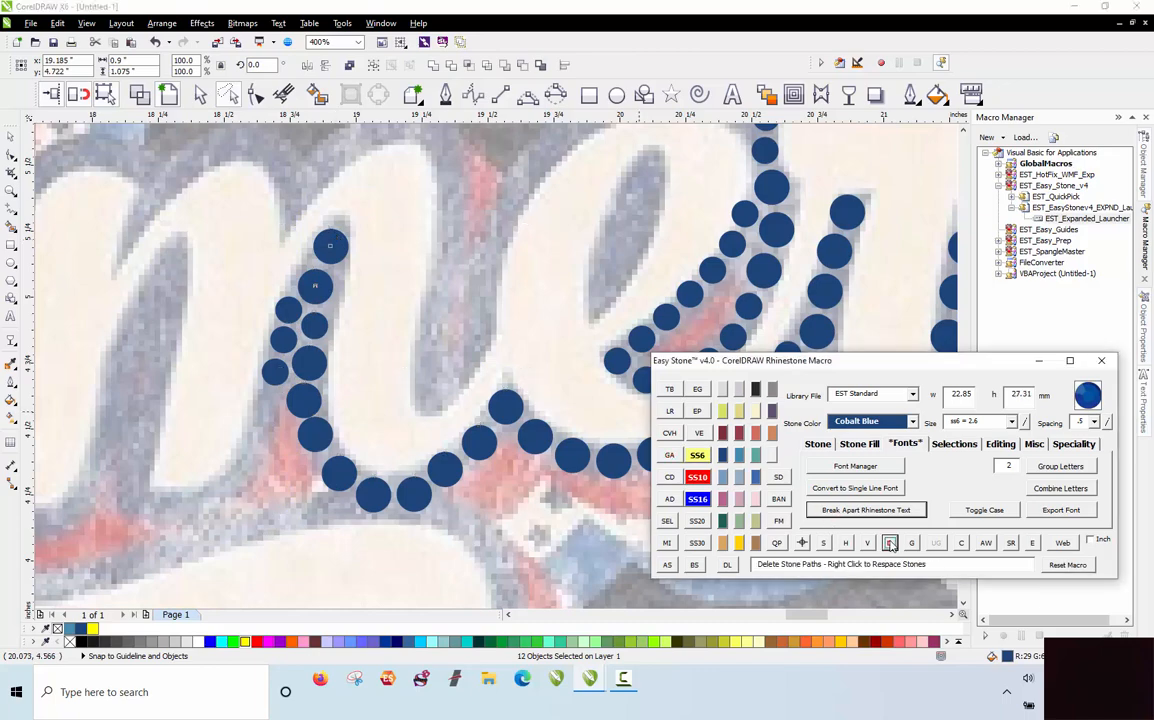
left_click(891, 545)
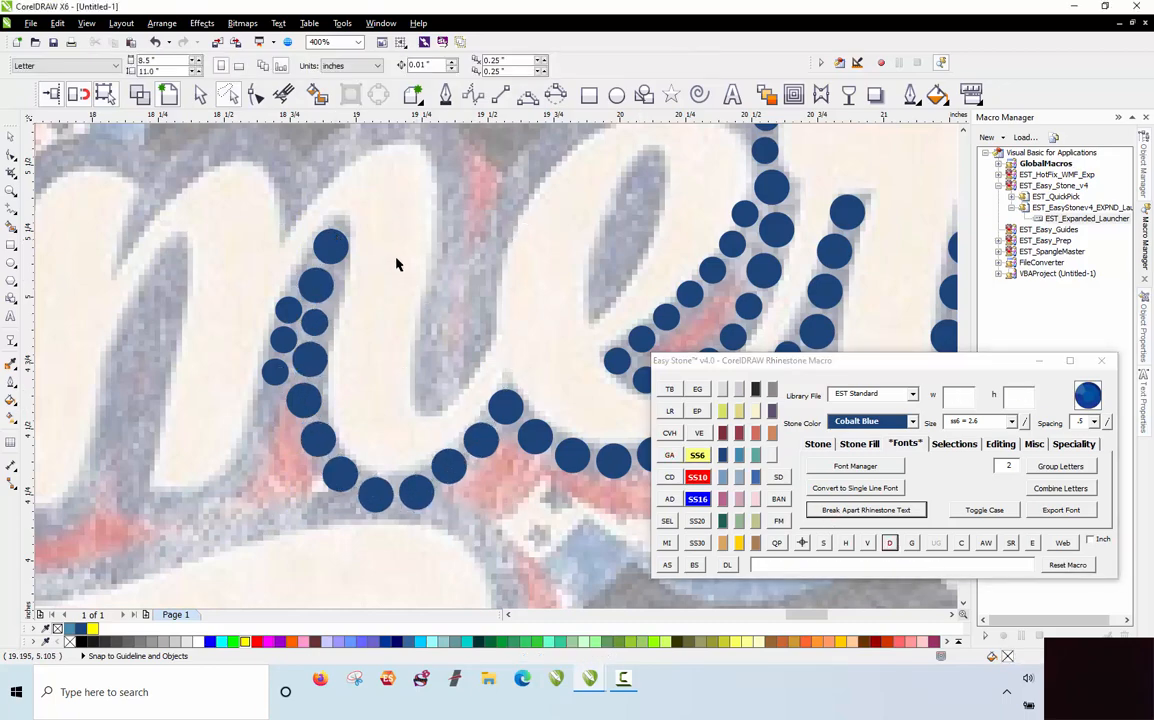
scroll(480, 285, "down", 3)
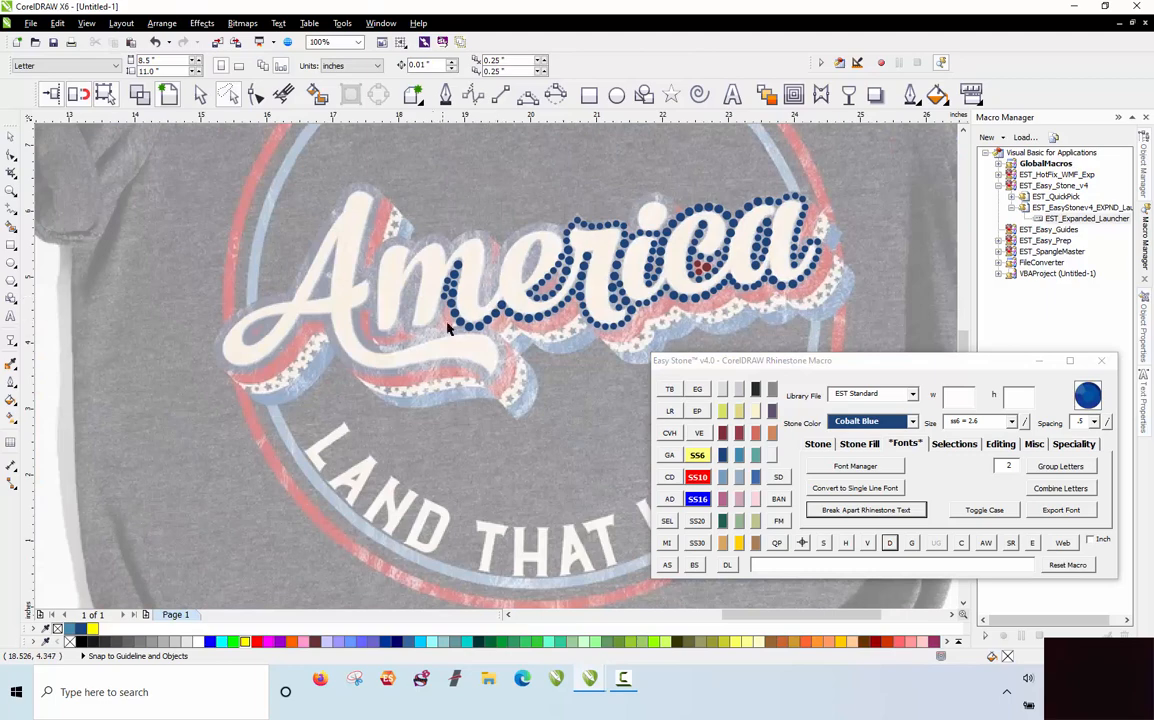
scroll(447, 330, "up", 3)
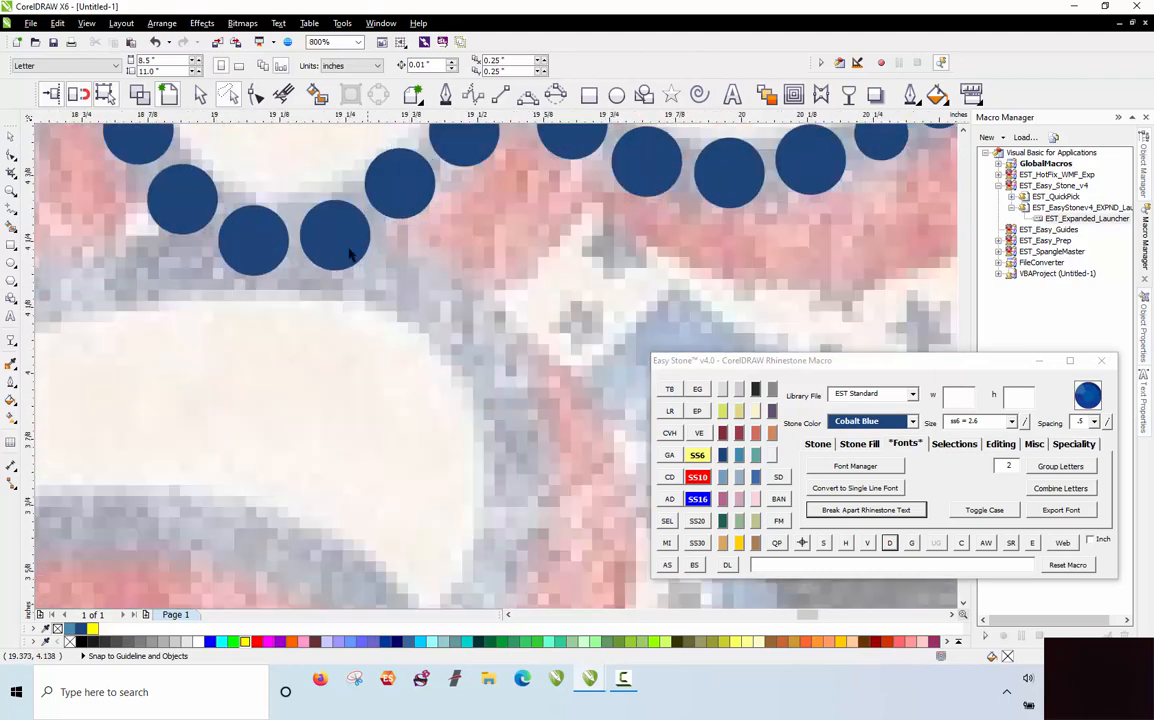
Step: Duplicate the SS10 stone at the bottom of the "m" to place four more around the upper end of the "A" swash
left_click(368, 273)
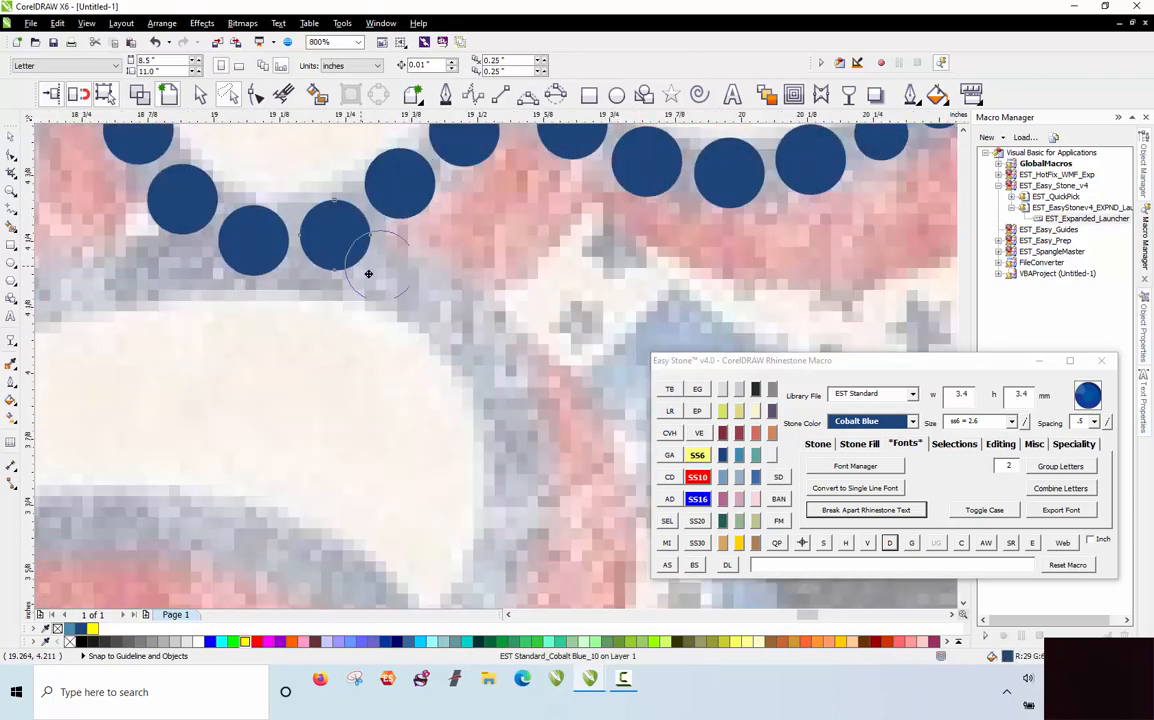
left_click(404, 277)
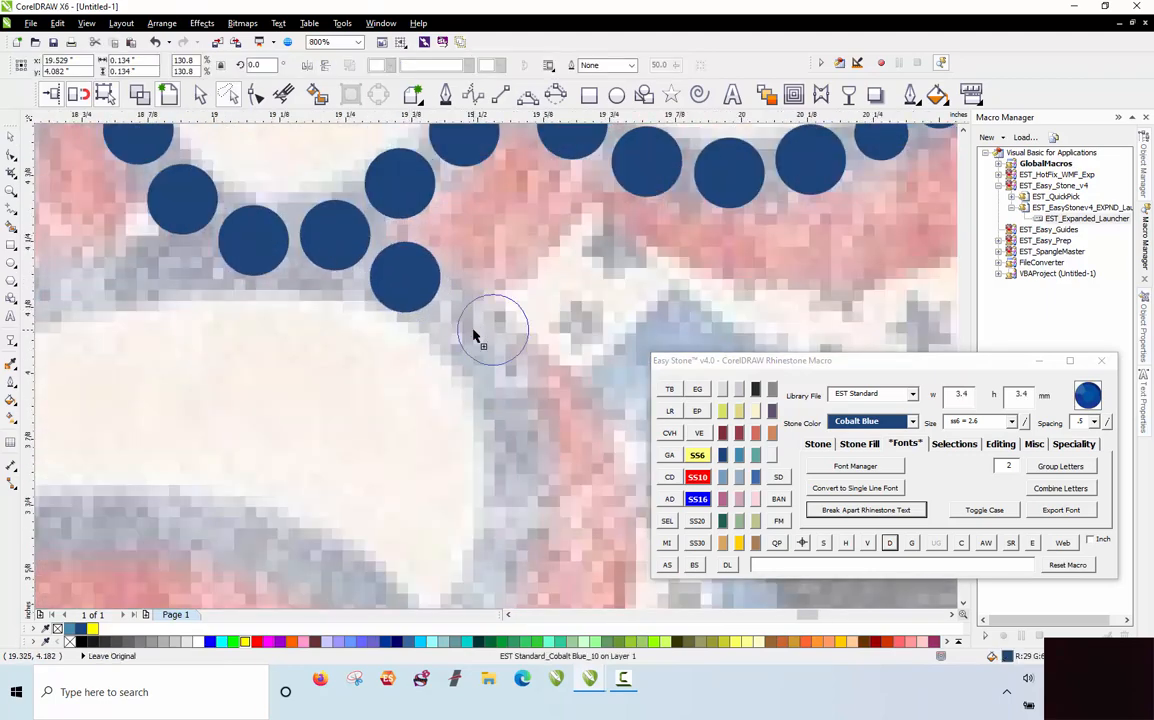
left_click(474, 330)
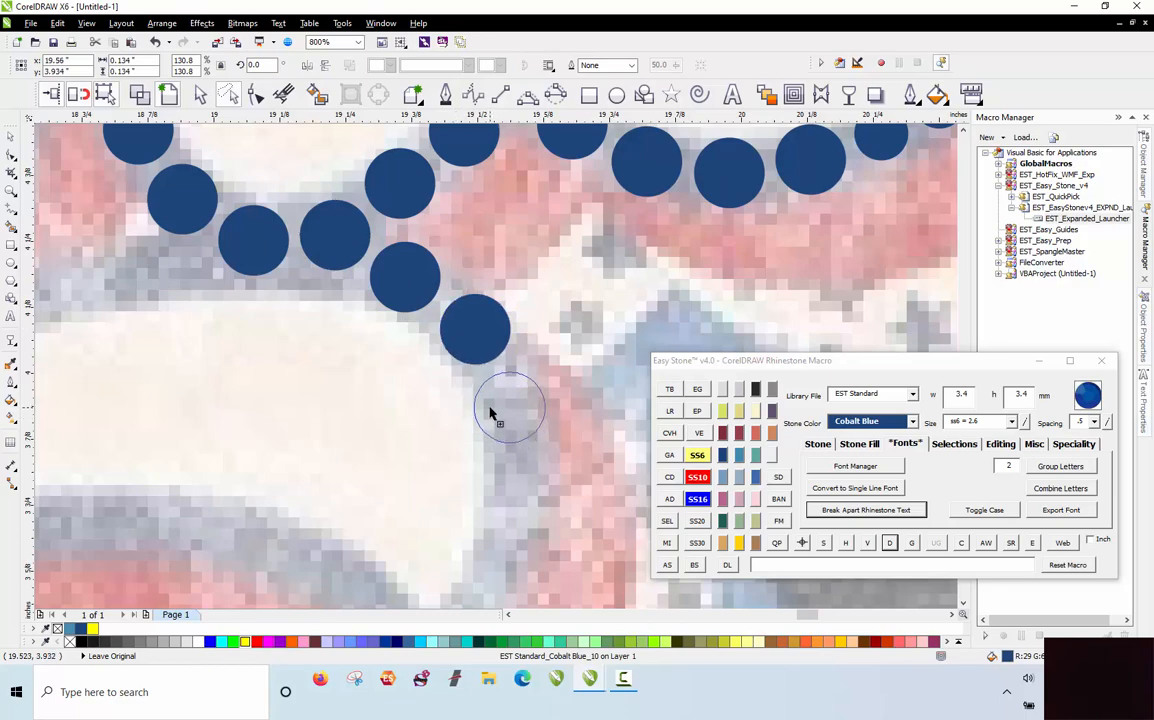
left_click(491, 412)
left_click(497, 490)
scroll(629, 298, "down", 3)
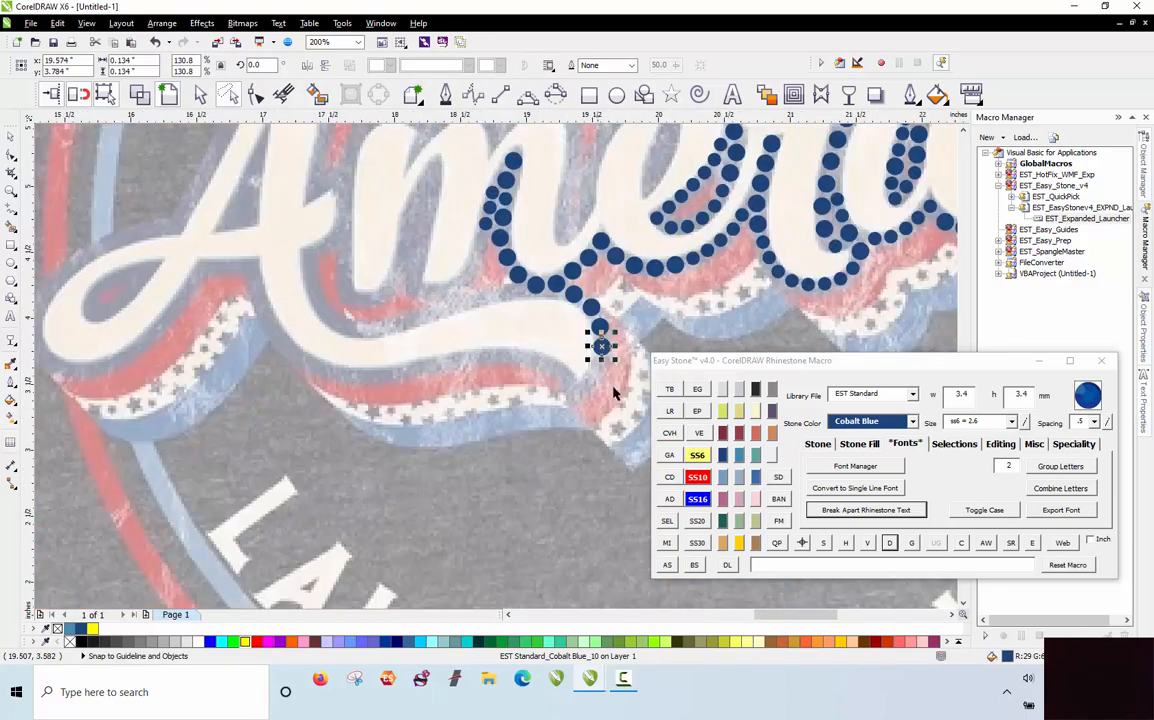
Step: Duplicate the last SS10 stone to place three more down and around the lower tip of the "A" swash
scroll(605, 325, "up", 5)
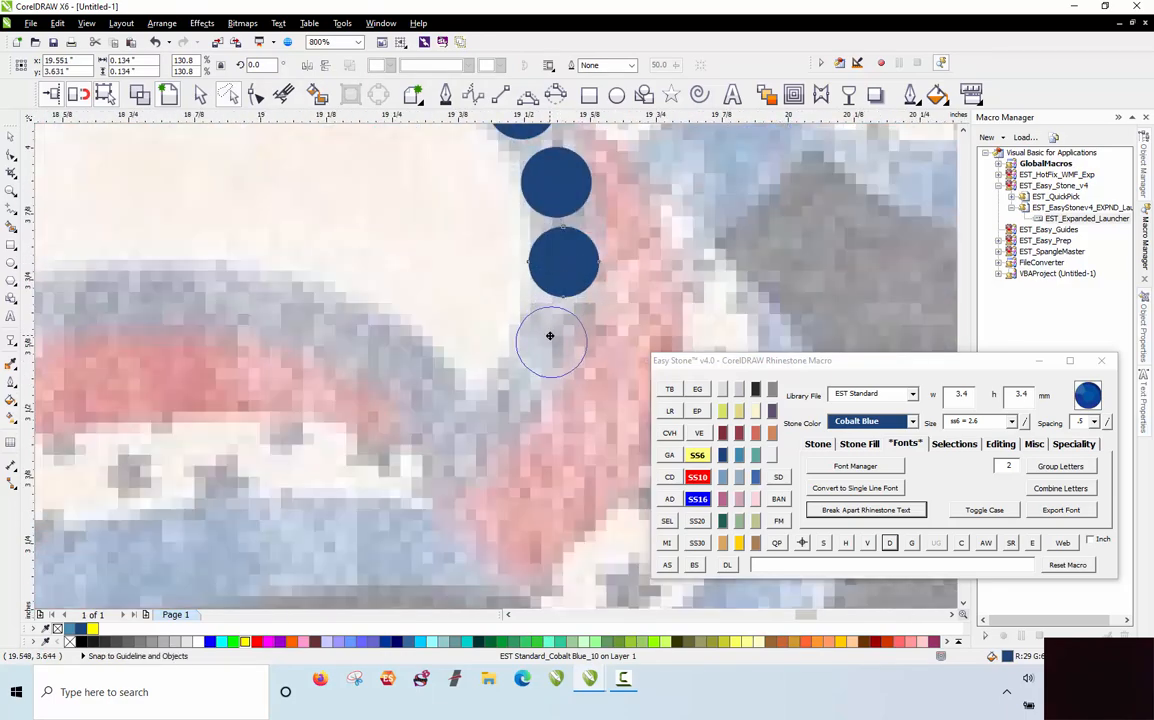
left_click(551, 342)
left_click(509, 413)
left_click(457, 470)
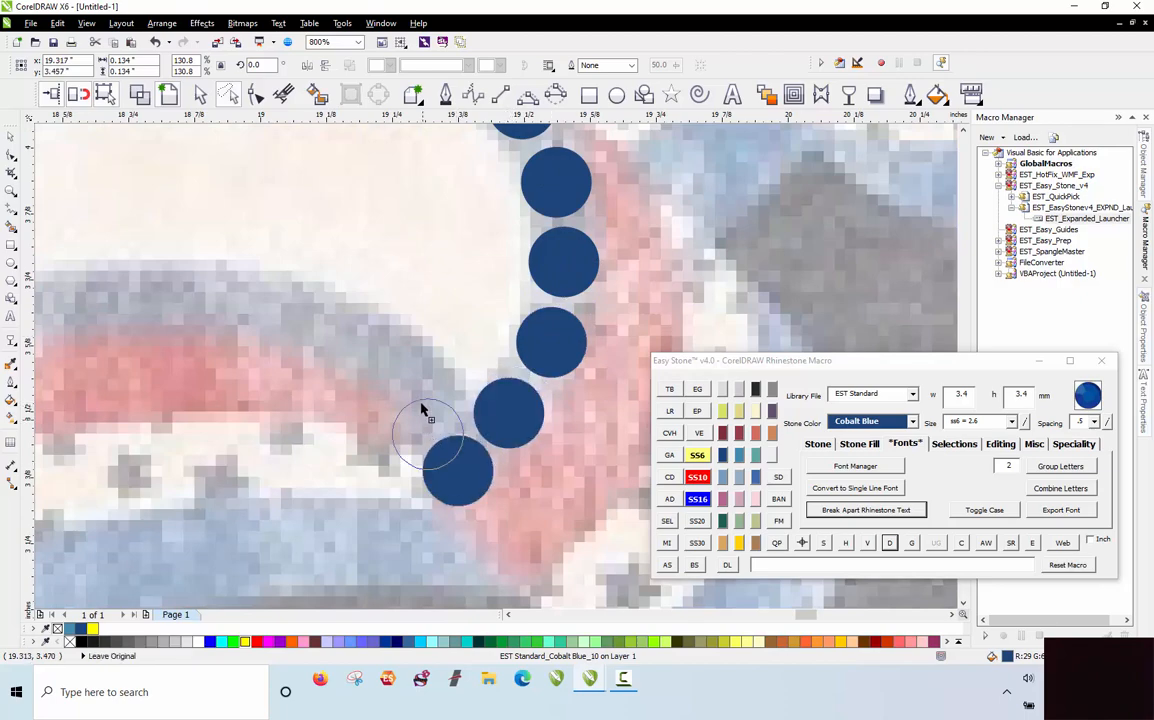
Step: Duplicate the SS10 stone at the swash tip to place four more leftward along the swash's lower edge
left_click(426, 393)
left_click(354, 340)
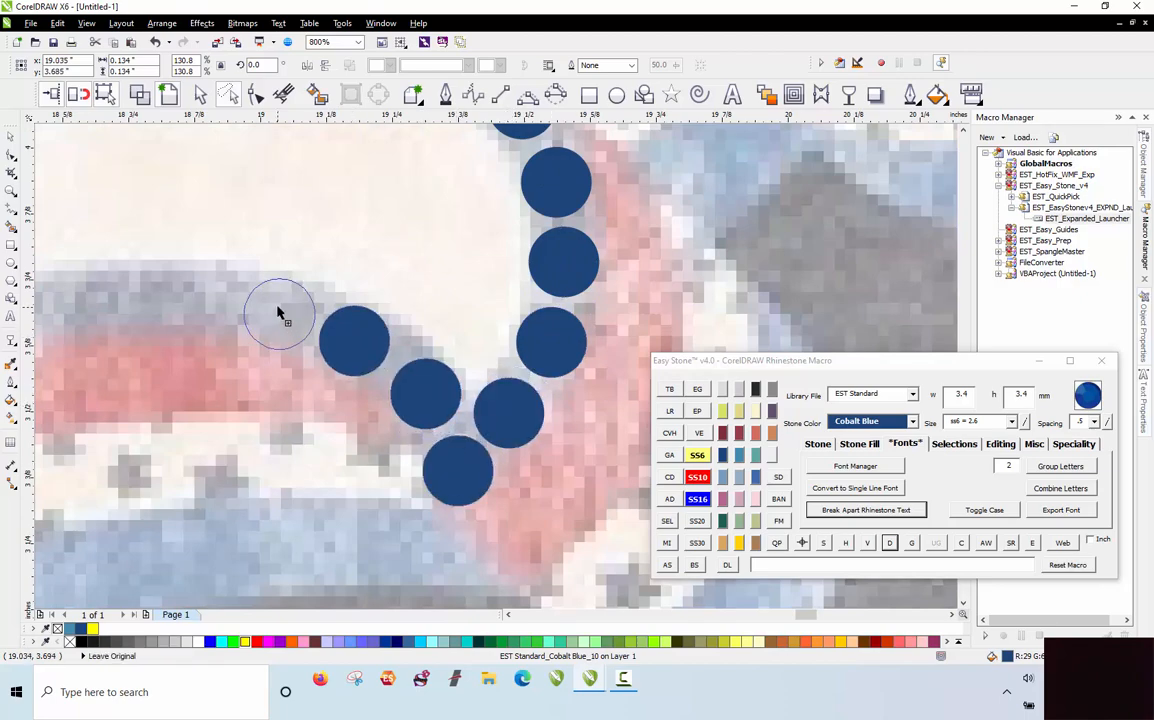
left_click(273, 309)
left_click(190, 295)
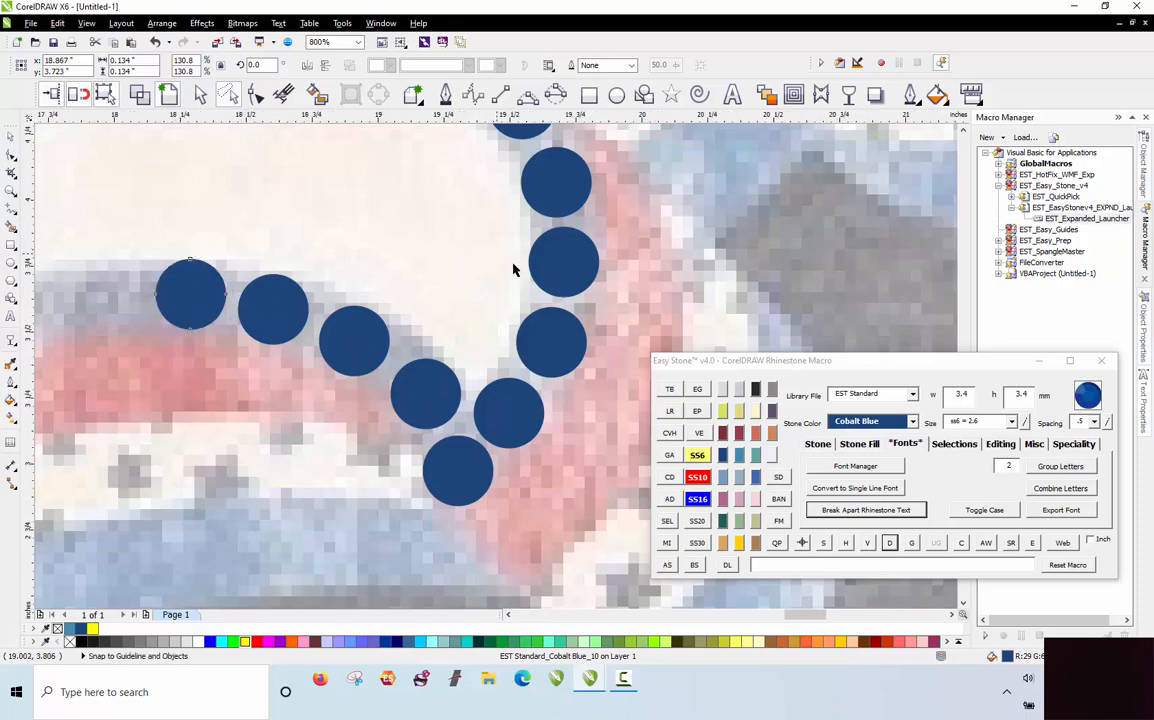
Step: Place a copy of the leftmost swash stone in the inner corner where the "A" crossbar meets its right leg
scroll(265, 283, "down", 2)
scroll(198, 237, "up", 1)
scroll(287, 294, "right", 3)
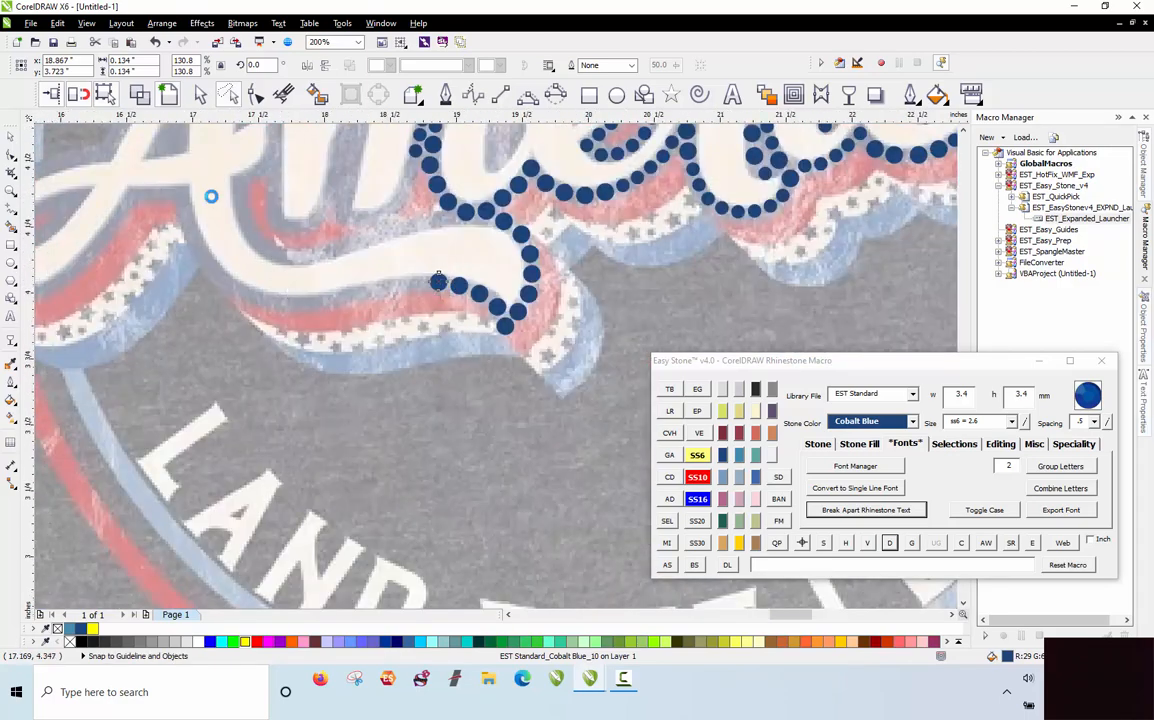
scroll(211, 200, "up", 1)
scroll(479, 314, "down", 1)
scroll(548, 313, "up", 1)
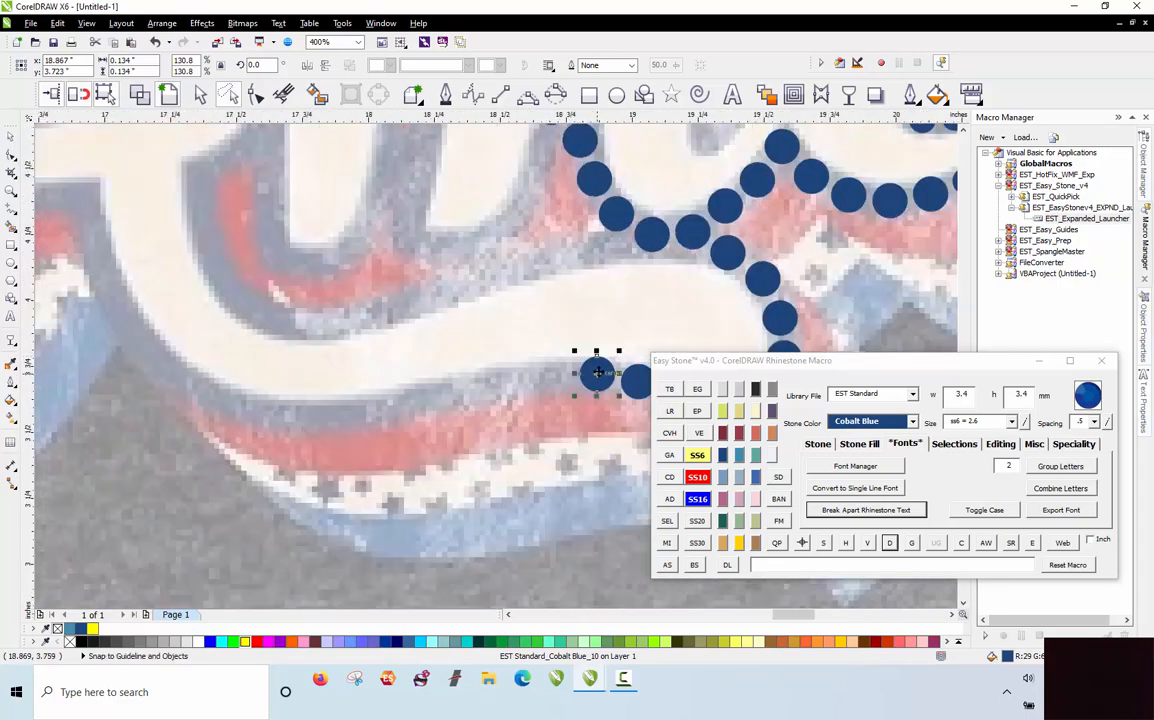
scroll(598, 382, "down", 1)
left_click_drag(305, 289, 337, 291)
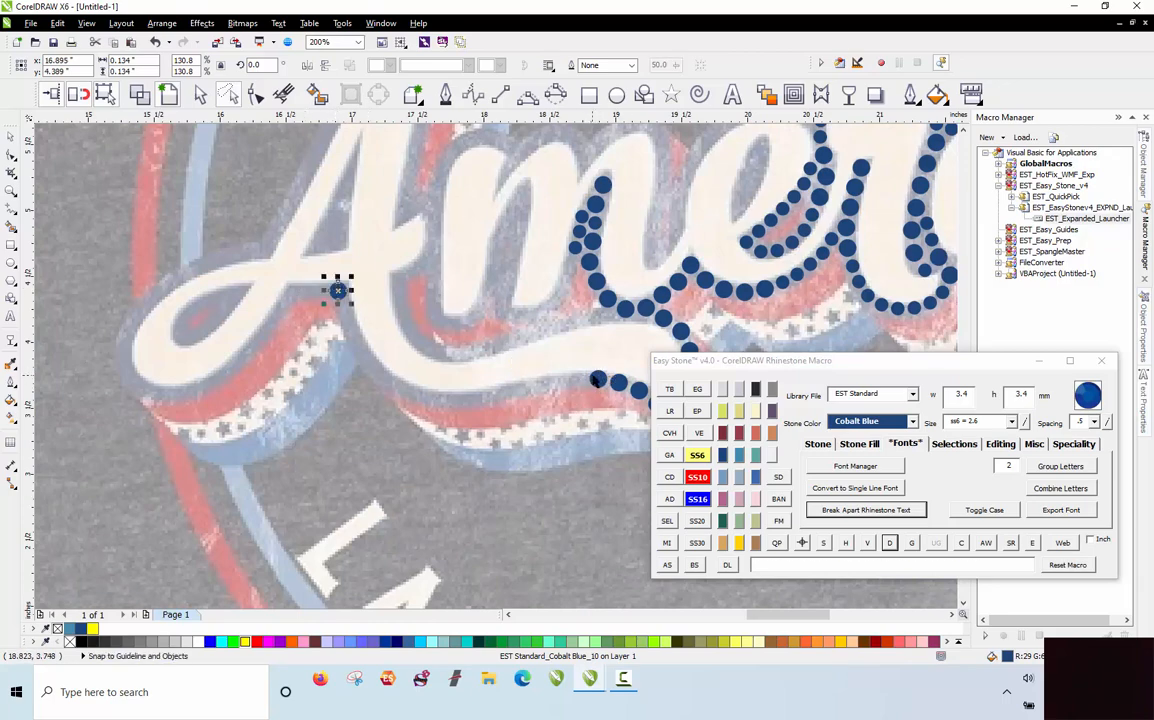
Step: Add a line of stones between the corner stone and the swash stone and curve it along the swash's lower edge
left_click(667, 565)
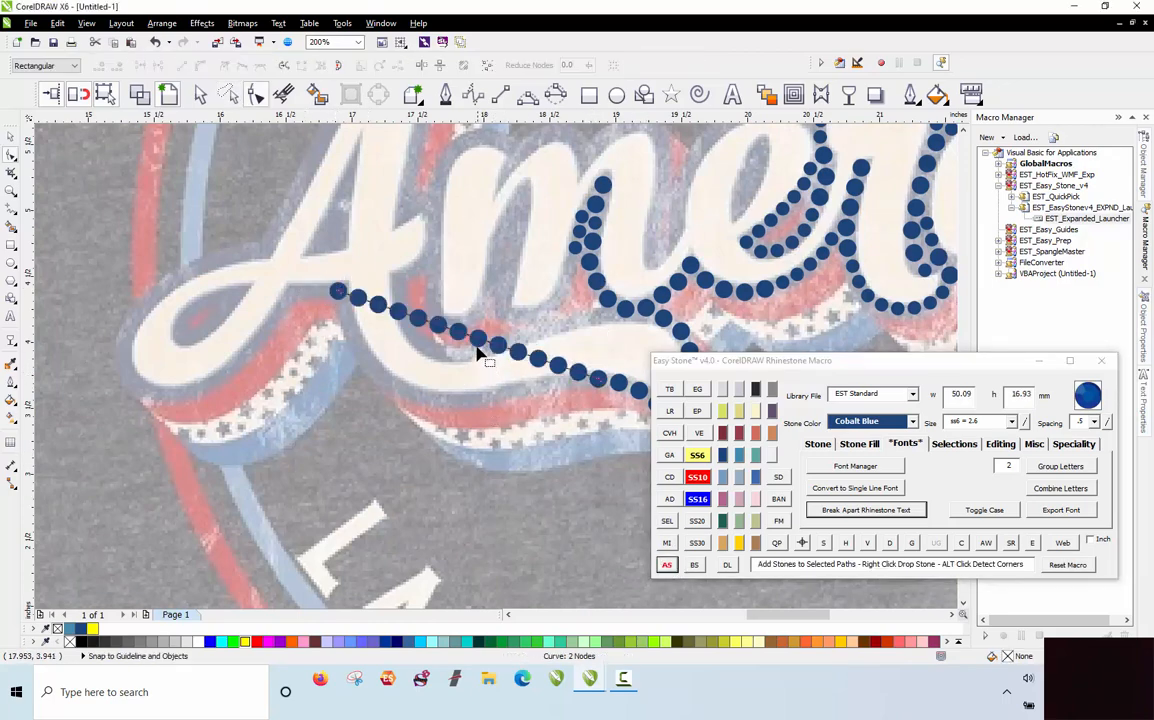
left_click_drag(481, 345, 428, 404)
scroll(340, 328, "down", 2)
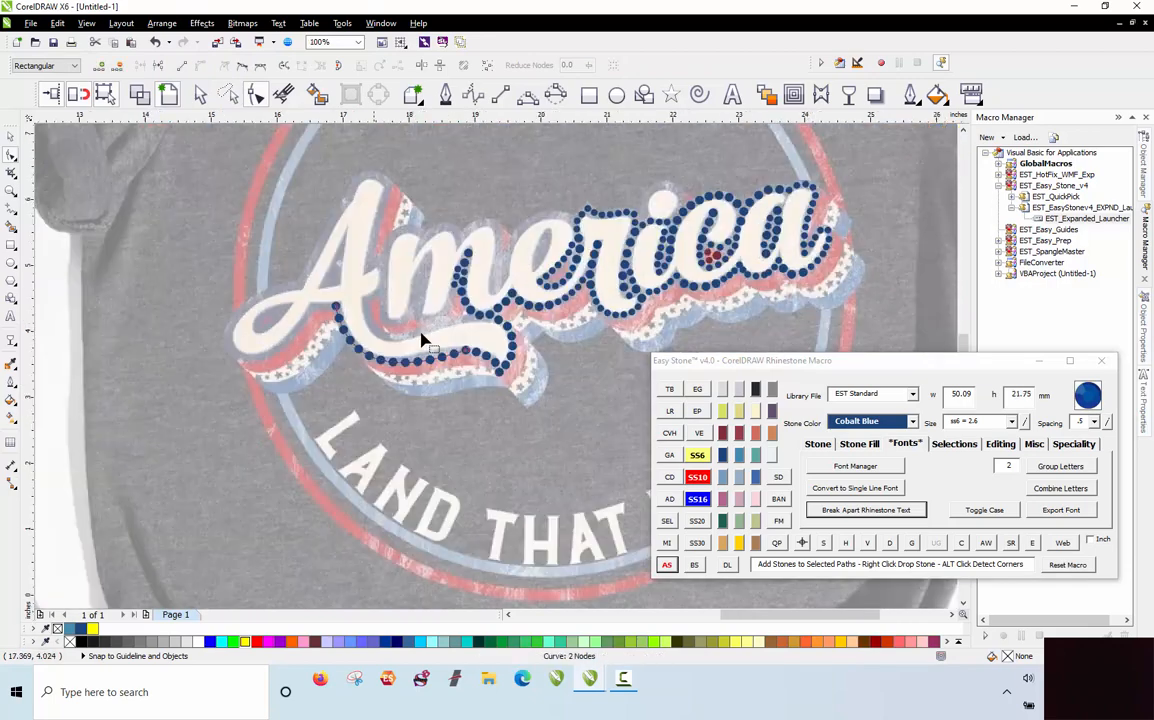
scroll(420, 335, "up", 2)
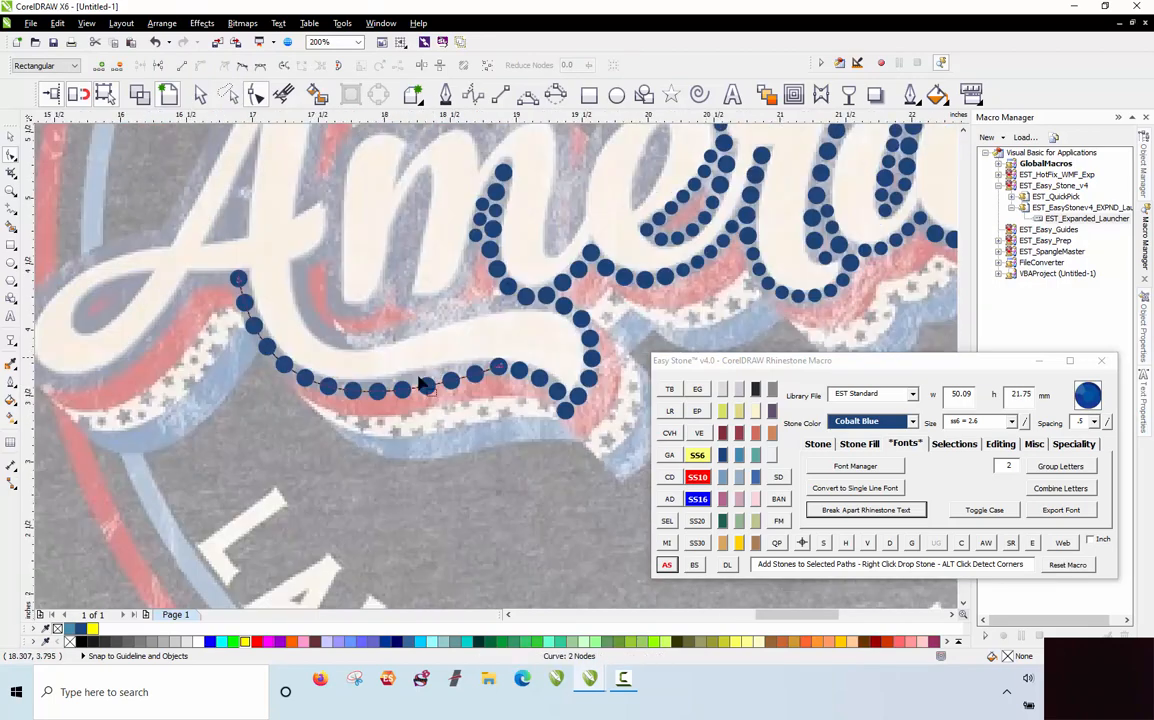
left_click(499, 368)
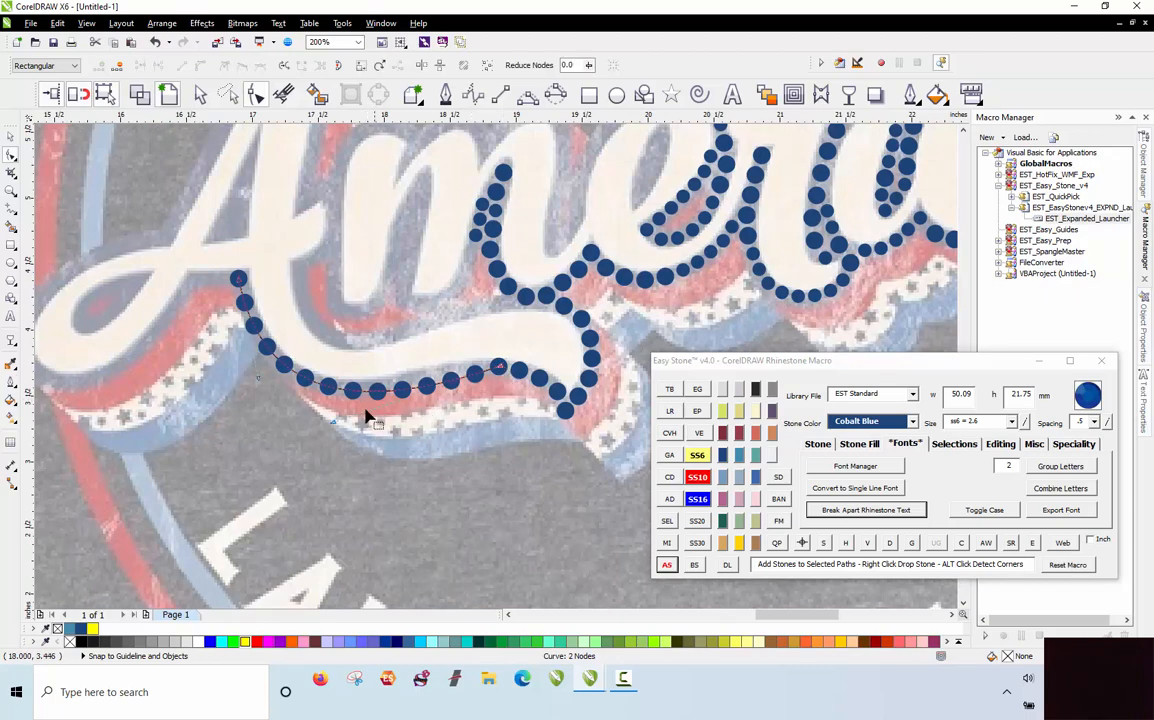
left_click_drag(318, 378, 272, 445)
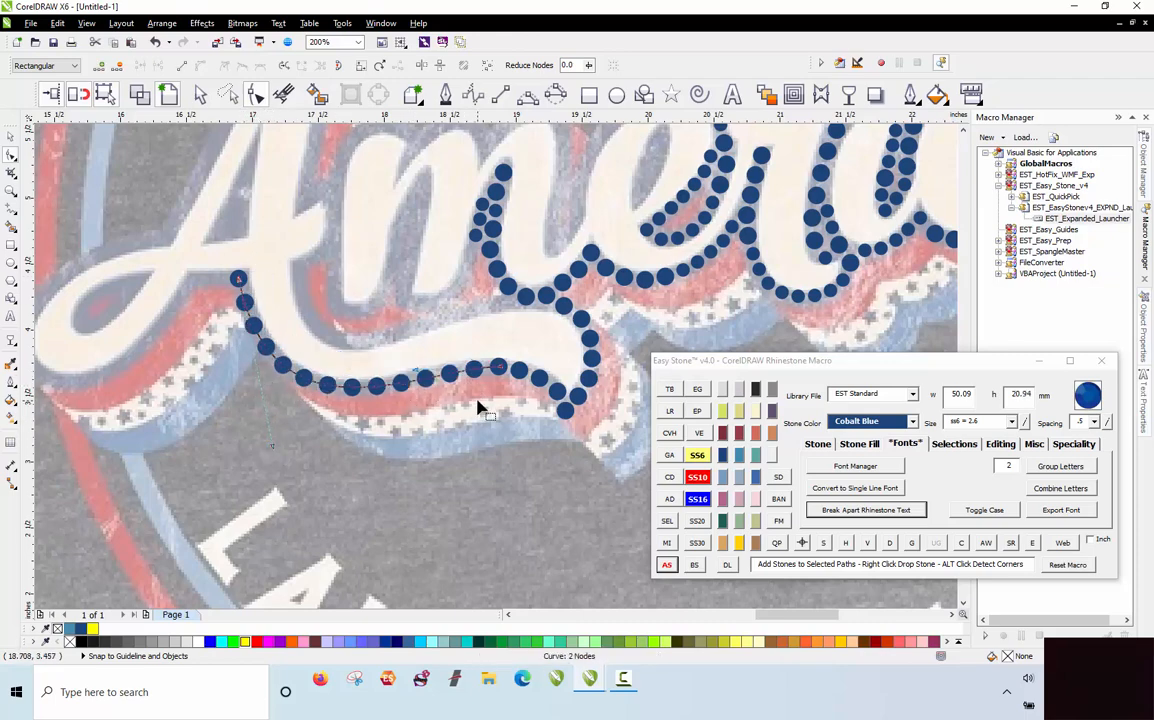
Step: Increase the curved stone line to 14 blend steps and delete its stone path
key("space")
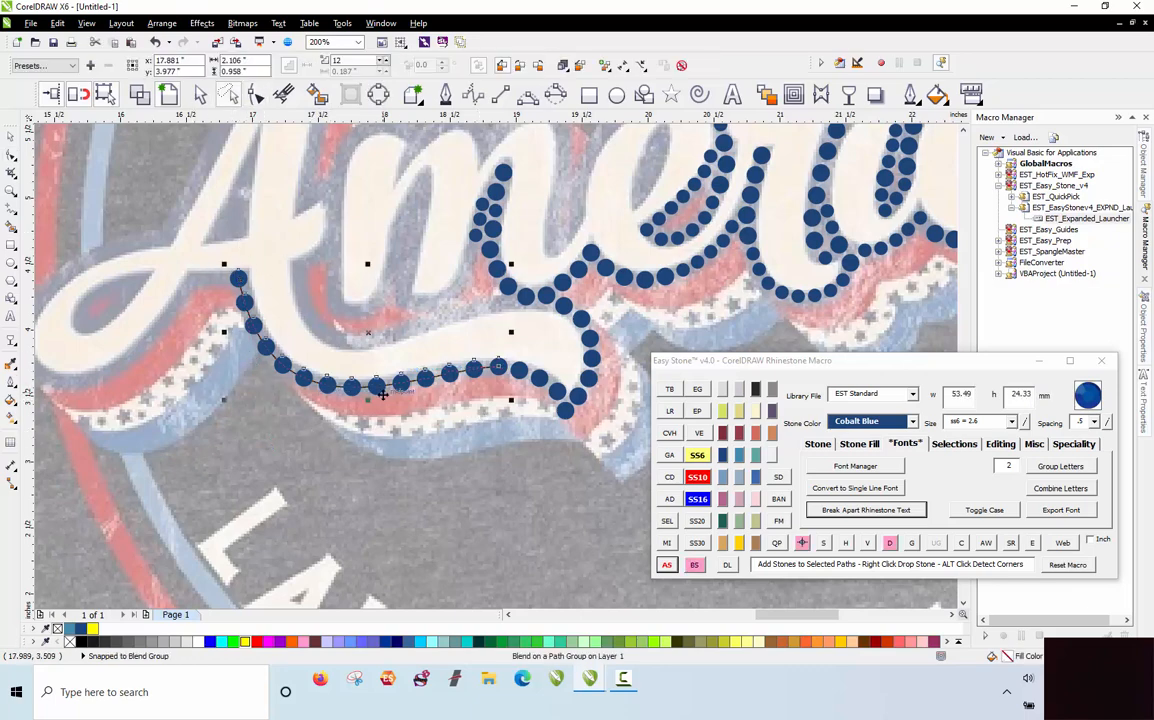
left_click(805, 544)
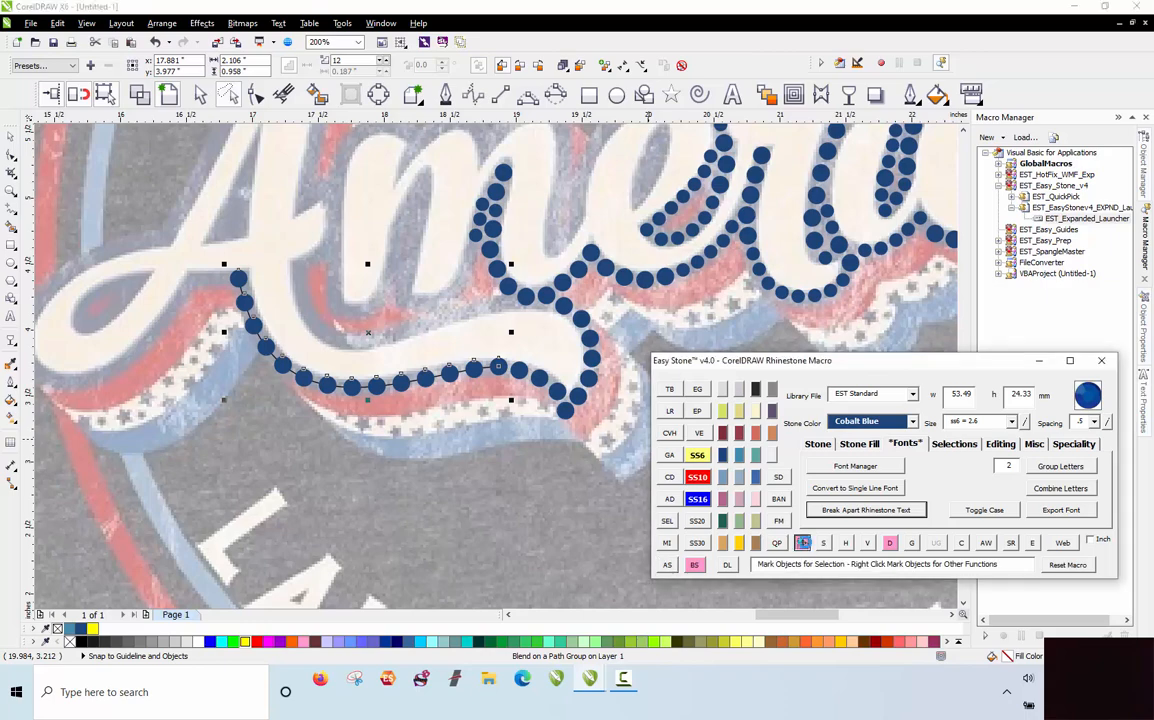
left_click(805, 544)
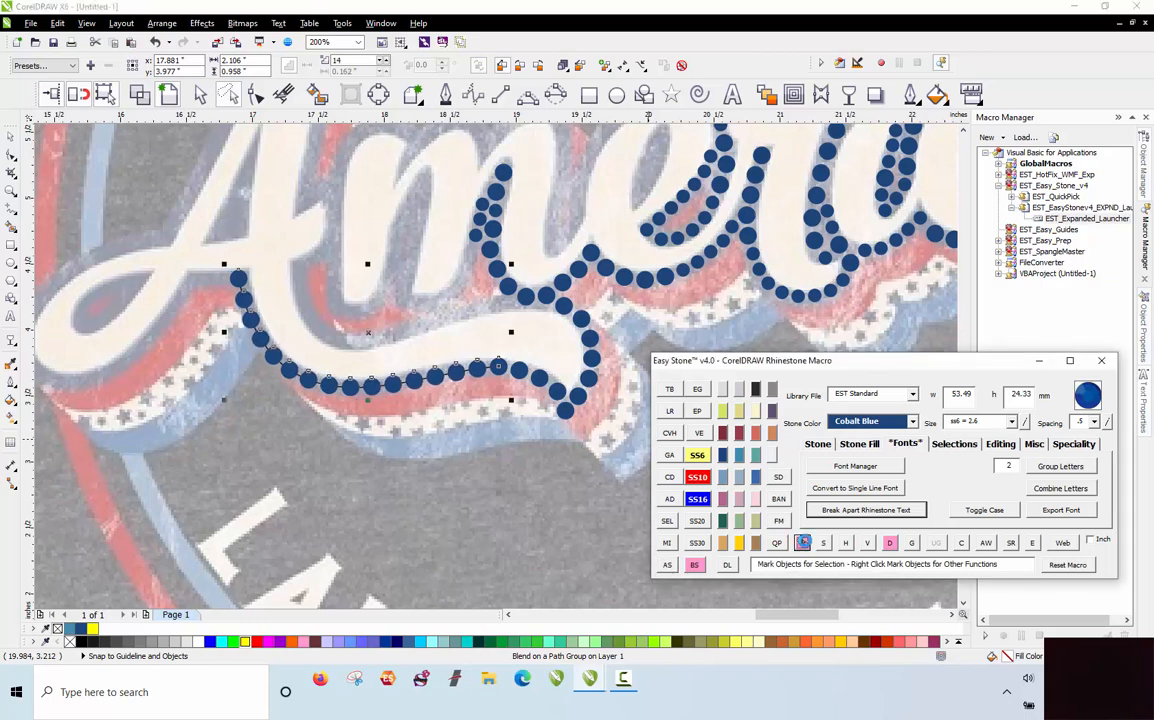
left_click(889, 543)
left_click(500, 477)
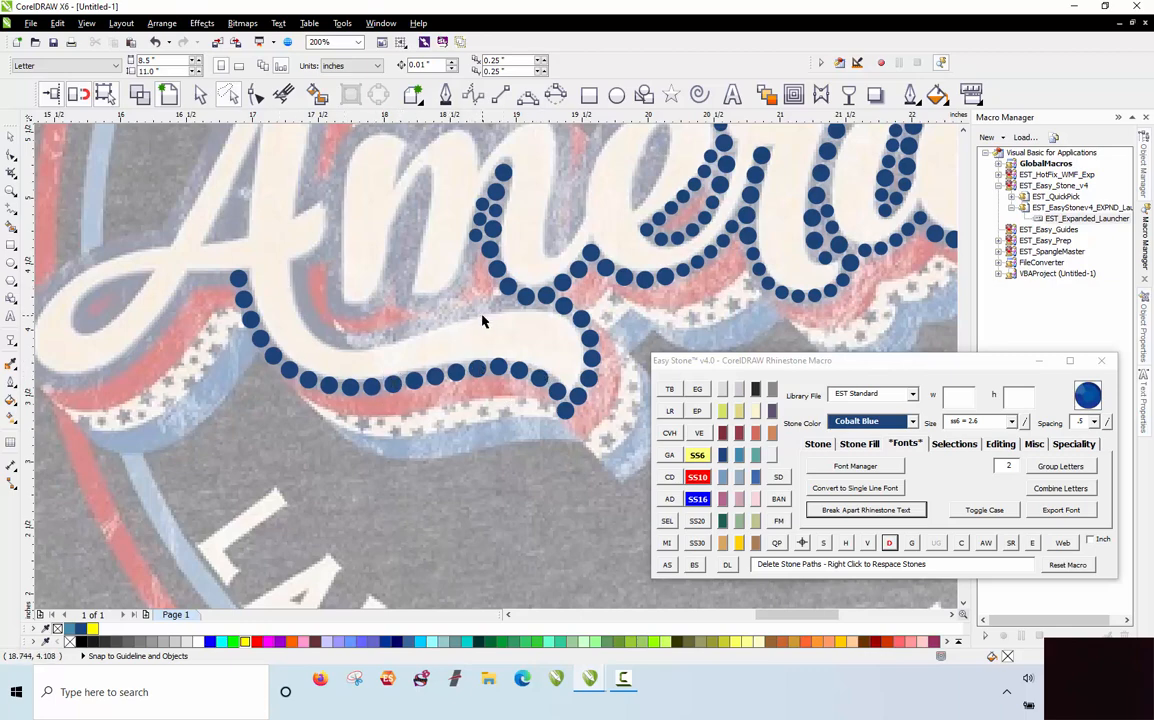
Step: Duplicate the corner stone to place two more along the underside of the "A" crossbar and one at the start of the slope
scroll(489, 314, "down", 1)
scroll(380, 270, "up", 3)
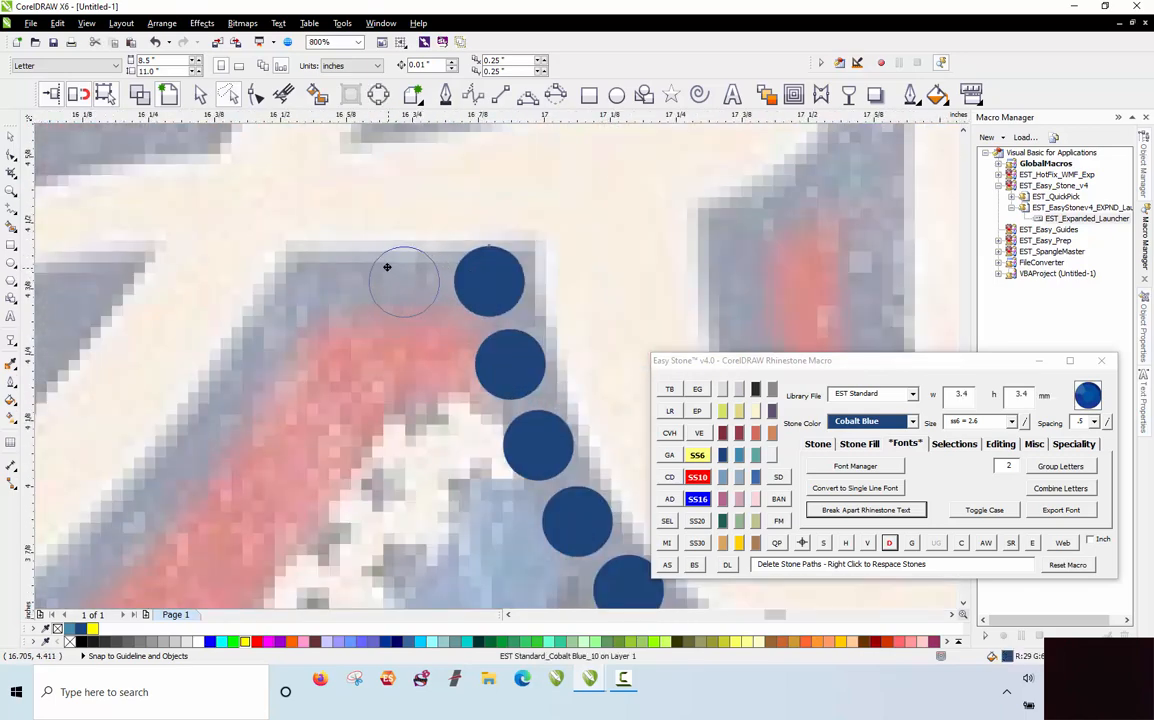
left_click(388, 272)
left_click(309, 271)
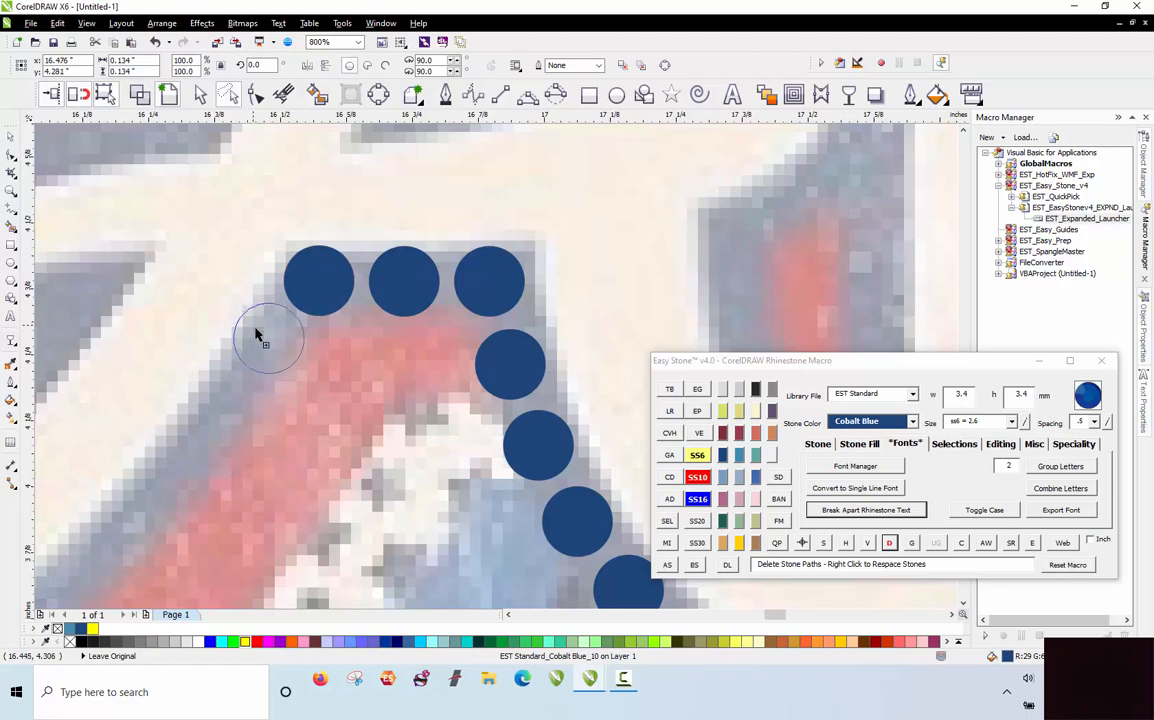
left_click(252, 333)
Step: Resize the first stone on the slope below the "A" crossbar to SS6 and move it closer to the row above
scroll(500, 240, "down", 3)
scroll(494, 234, "up", 2)
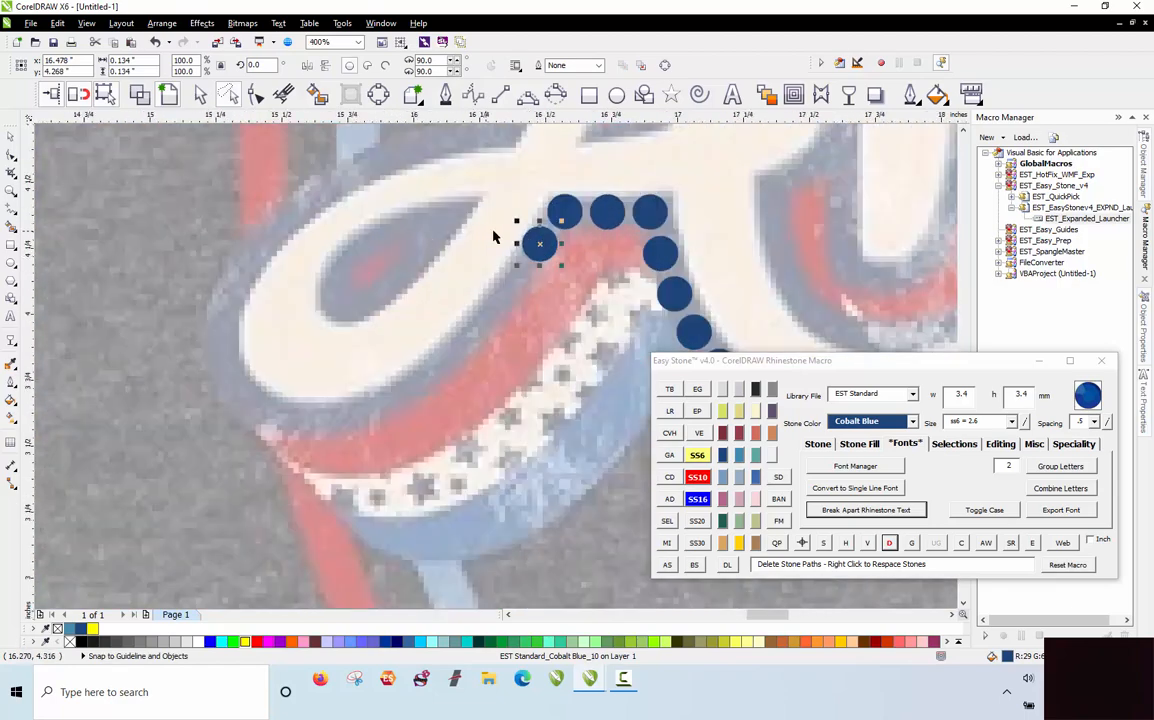
left_click_drag(540, 244, 540, 248)
left_click(697, 456)
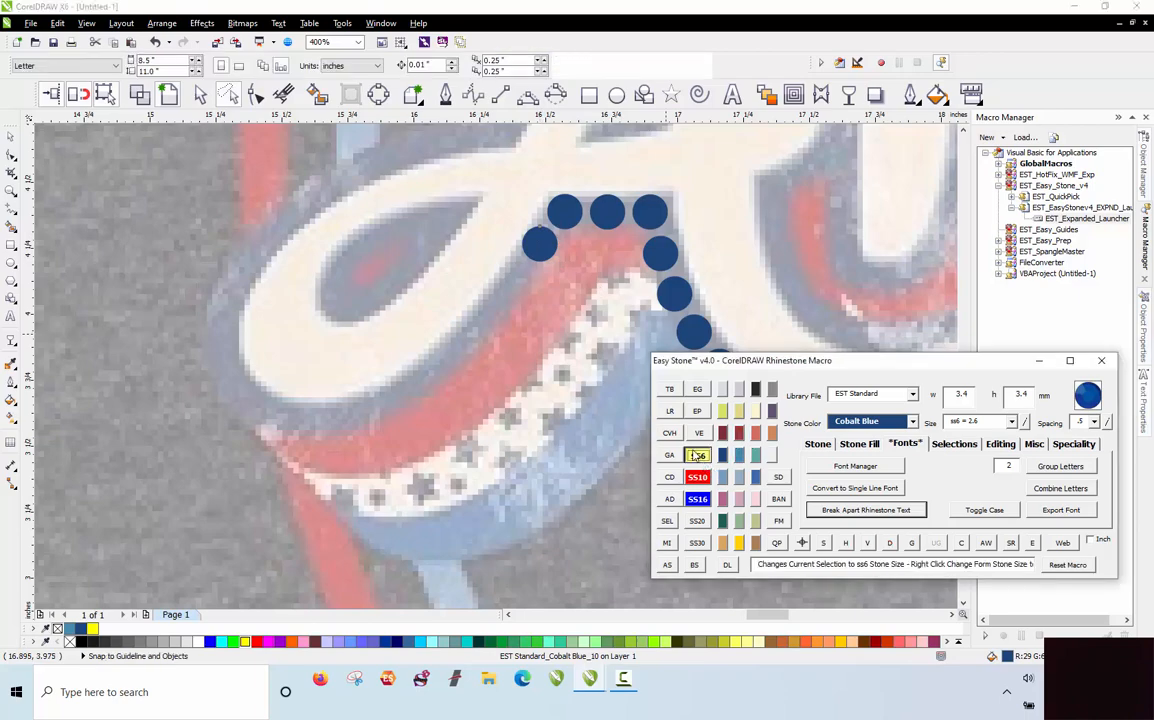
scroll(540, 244, "up", 2)
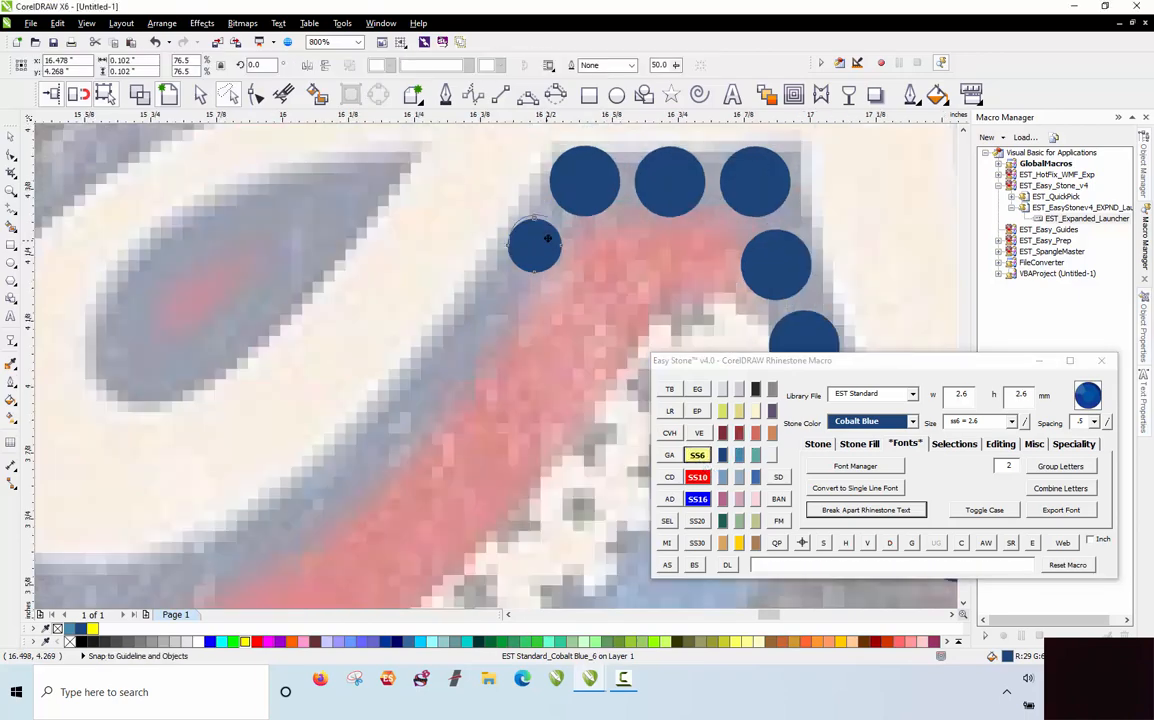
Step: Duplicate the SS6 stone to place four more down the slope beneath the "A" crossbar
left_click(501, 291)
left_click(460, 348)
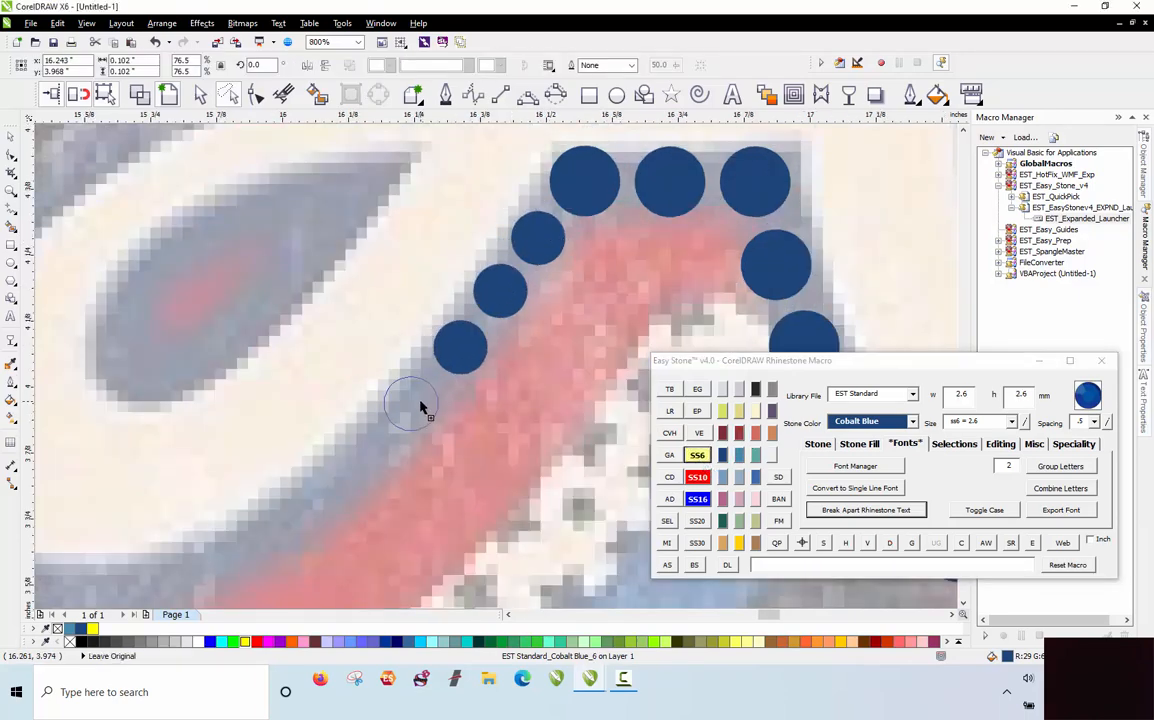
left_click(410, 404)
left_click(355, 457)
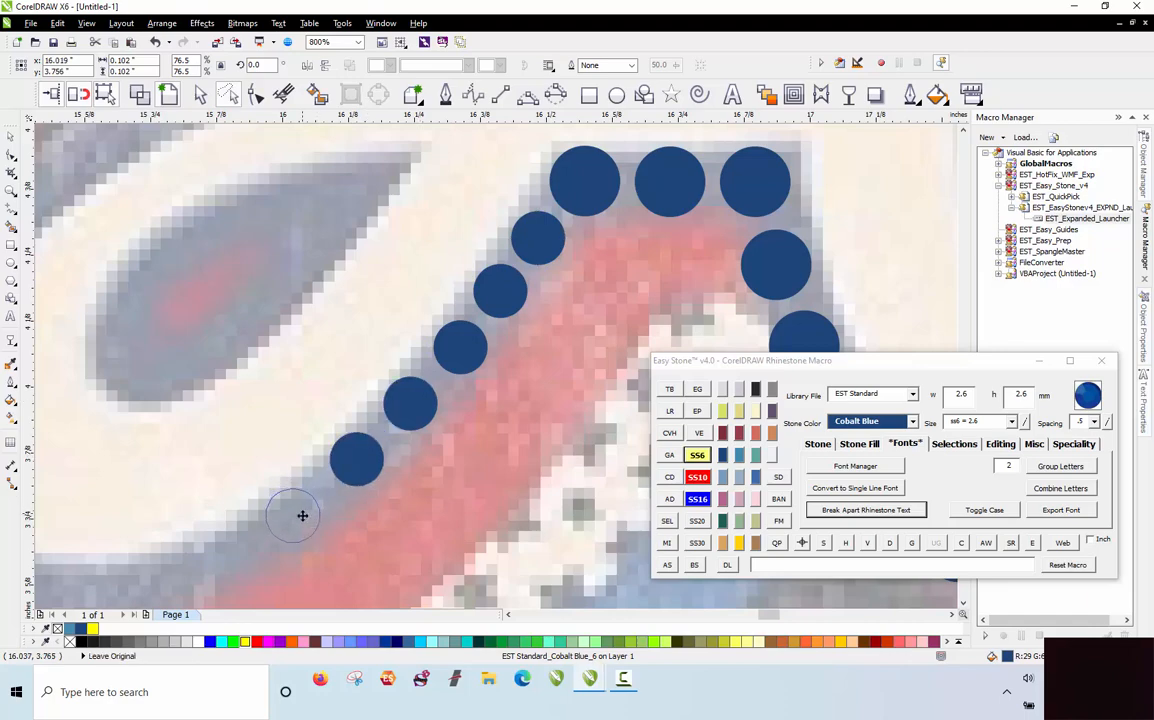
Step: Duplicate the SS6 stone repeatedly around the bottom curve of the "A" loop up to its lower left side
scroll(519, 413, "down", 2)
scroll(519, 413, "down", 1)
scroll(505, 438, "up", 3)
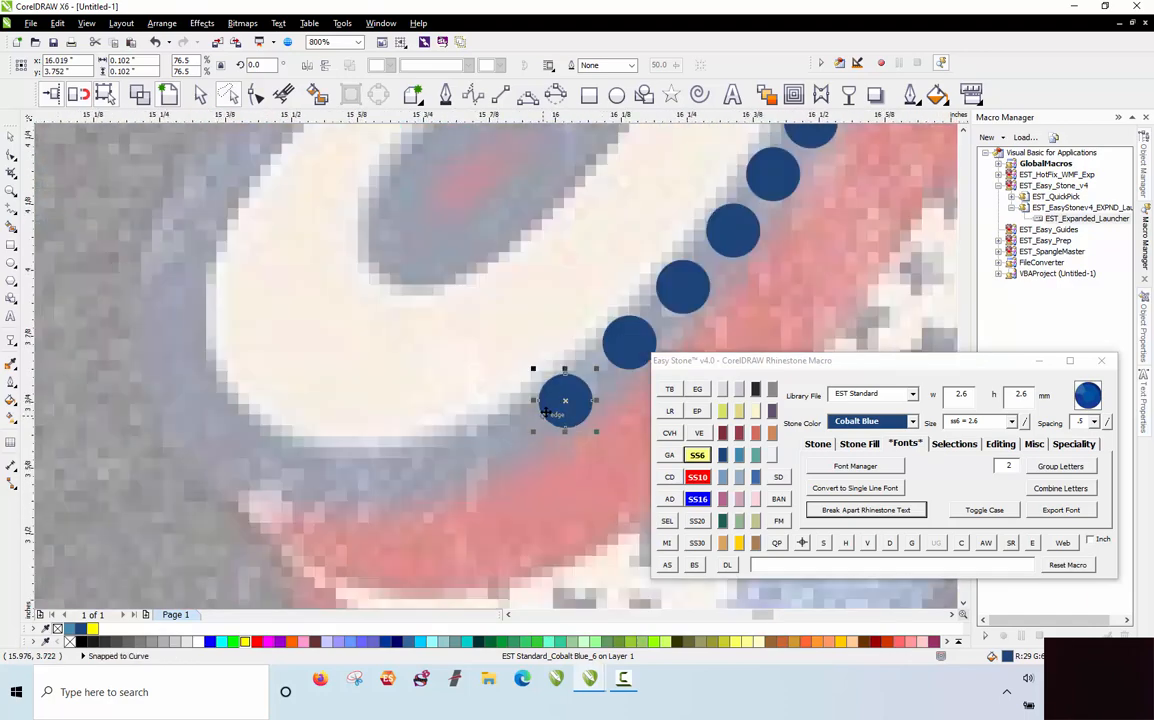
left_click(468, 462)
left_click(420, 482)
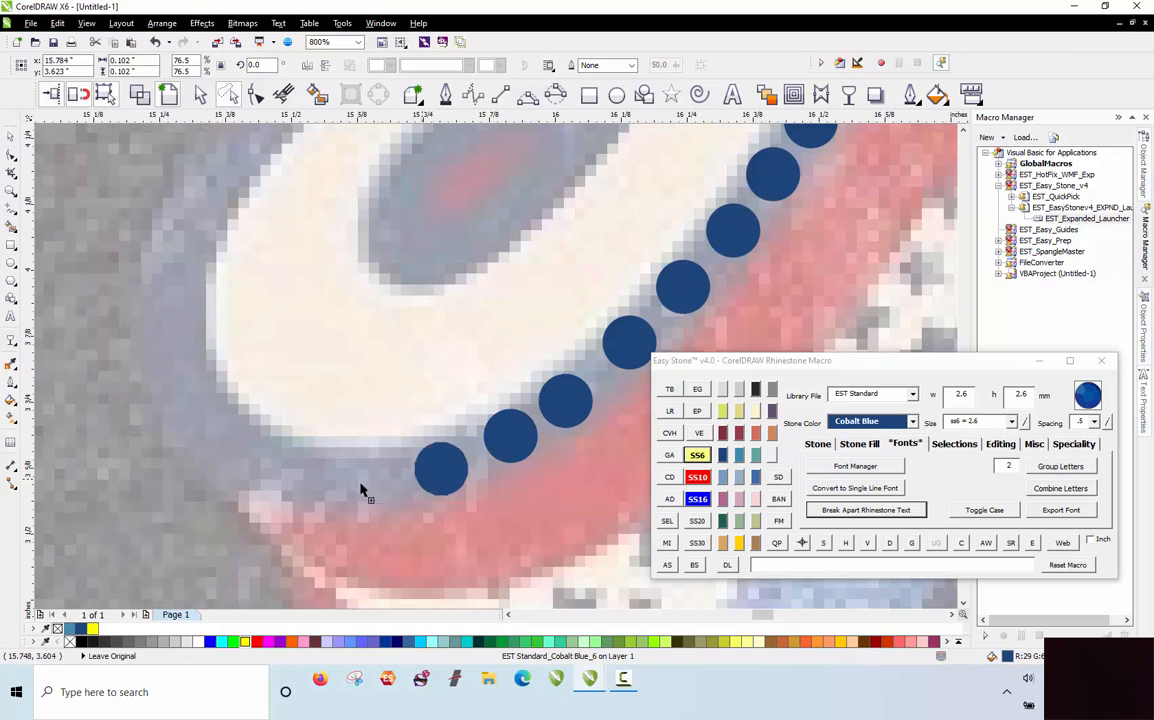
left_click(346, 485)
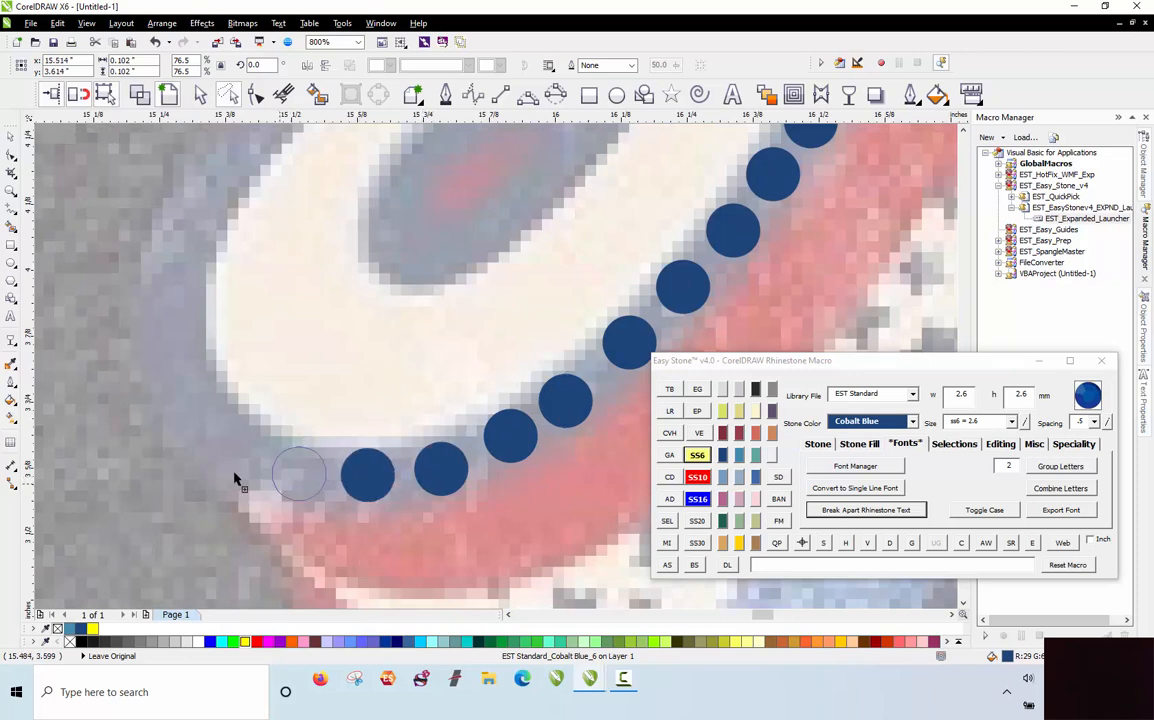
left_click(230, 475)
left_click(213, 462)
left_click(166, 404)
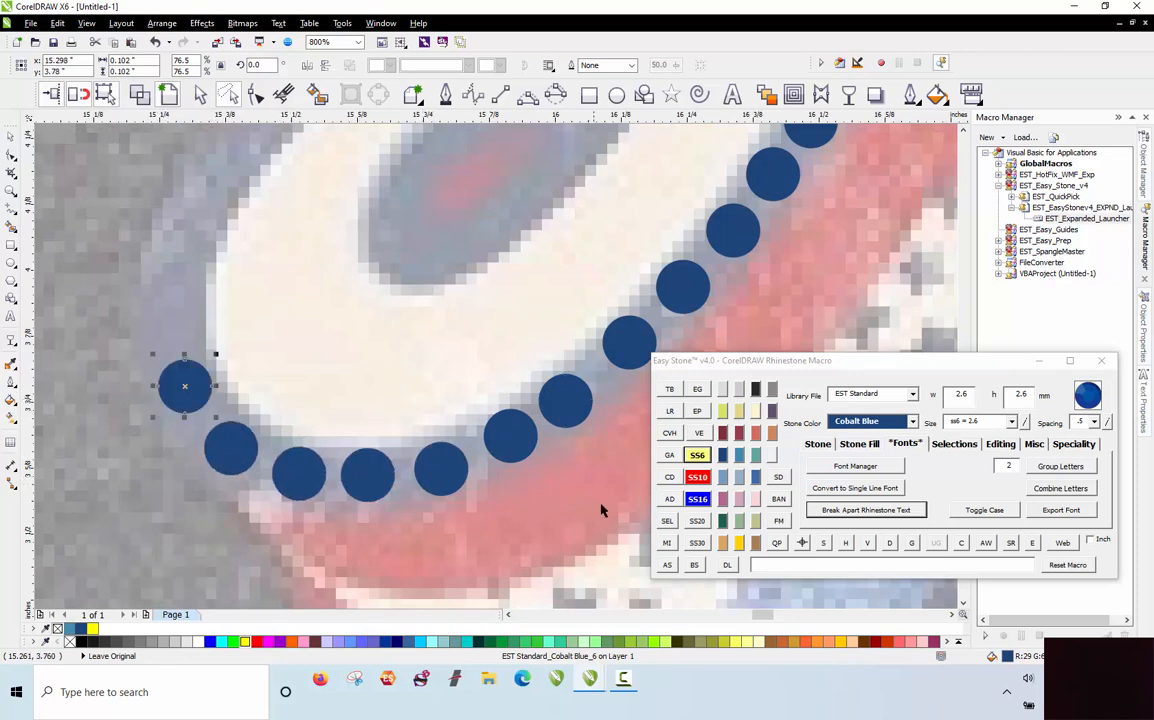
Step: Resize the last stone at the lower left of the "A" loop to SS10 and duplicate it three times up the left side
left_click(697, 477)
scroll(270, 402, "down", 3)
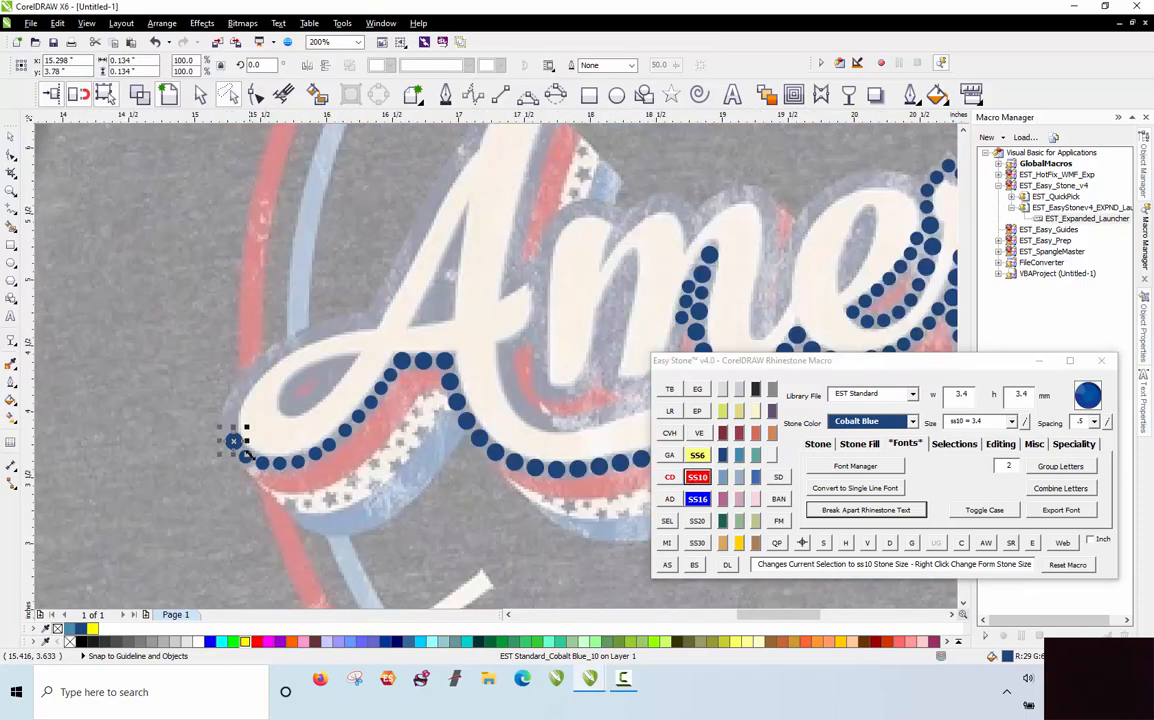
scroll(270, 402, "up", 2)
left_click(188, 450)
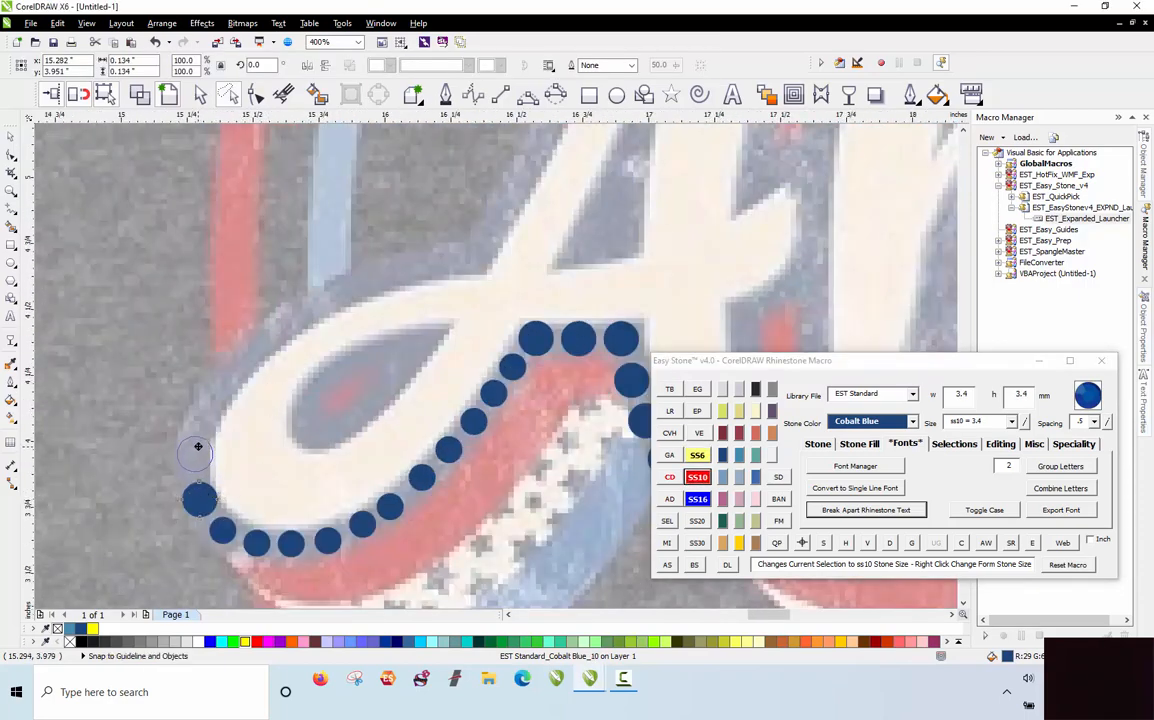
left_click(210, 405)
left_click(248, 358)
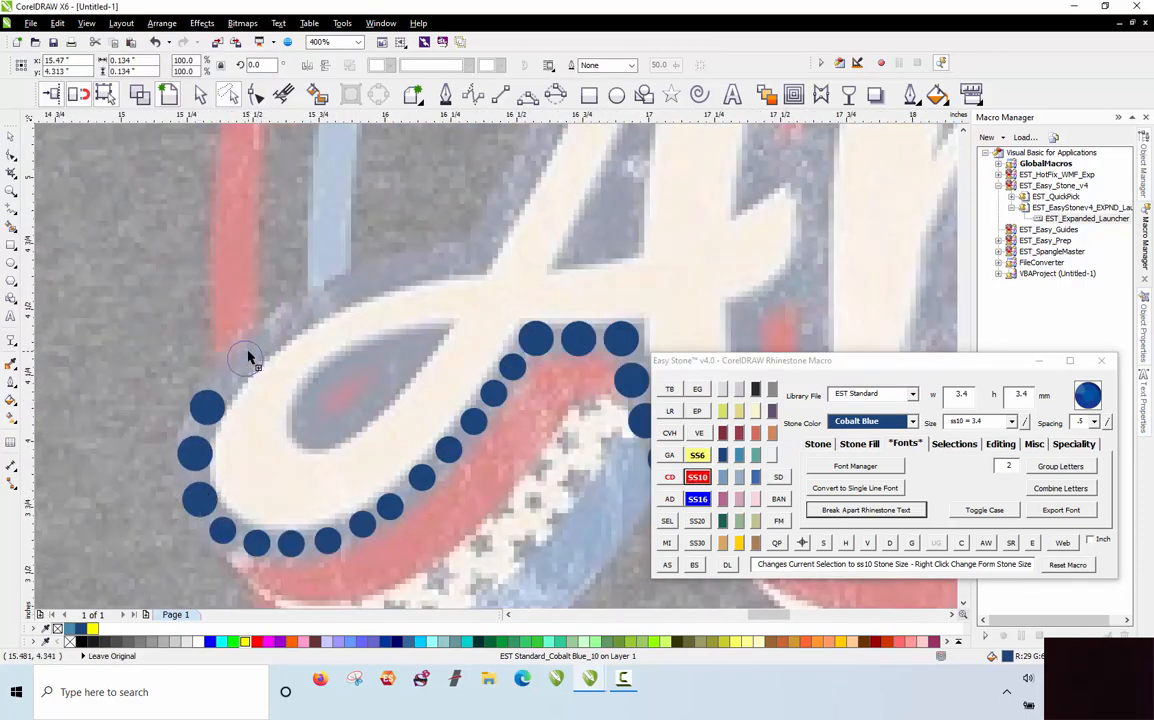
Step: Duplicate the SS10 stone to place four more along the top edge of the loop up to the "A" stem
left_click(307, 313)
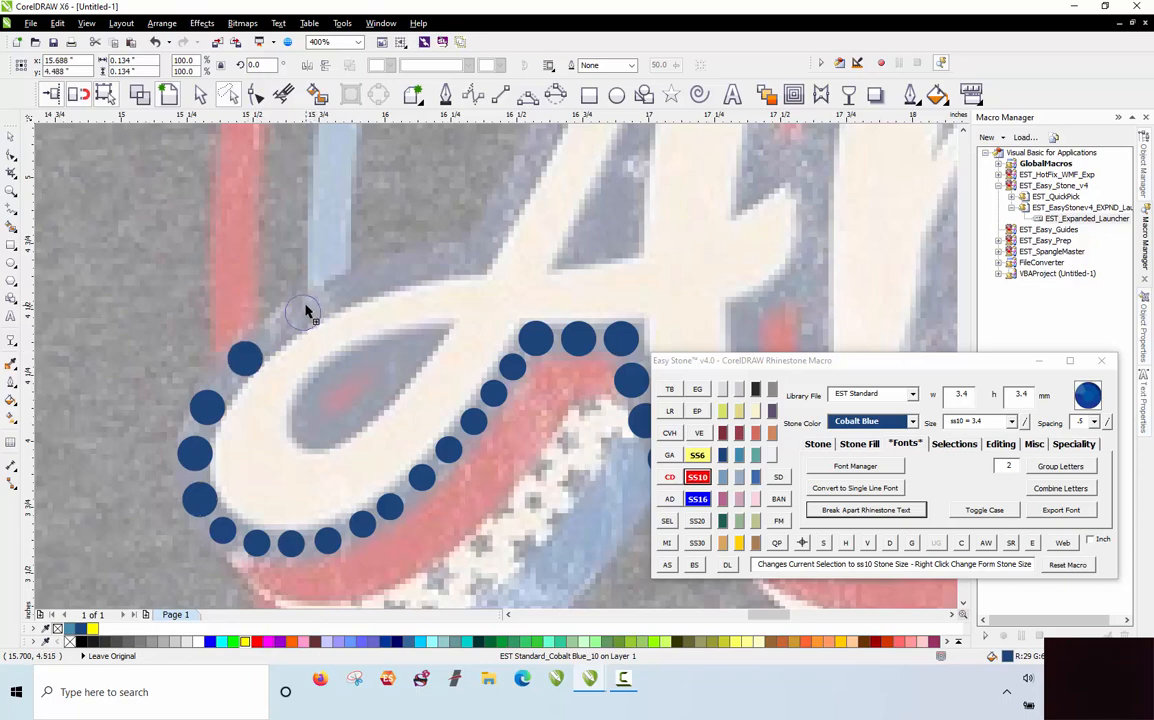
left_click(367, 282)
left_click(476, 261)
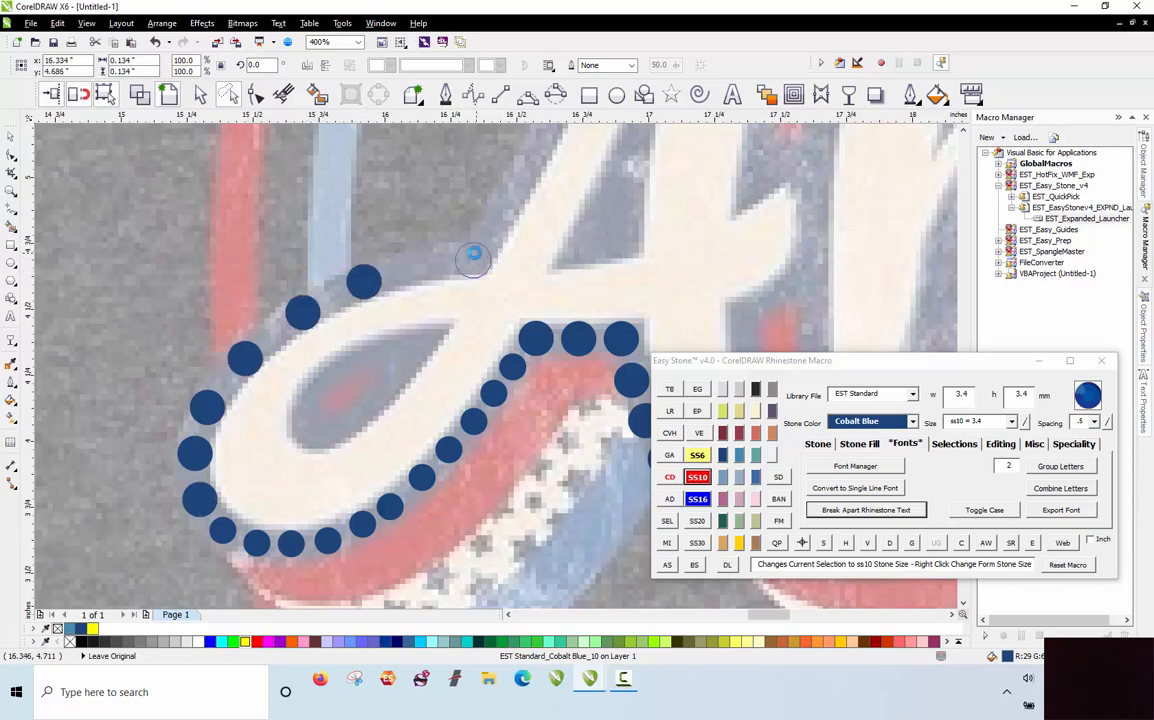
left_click(421, 265)
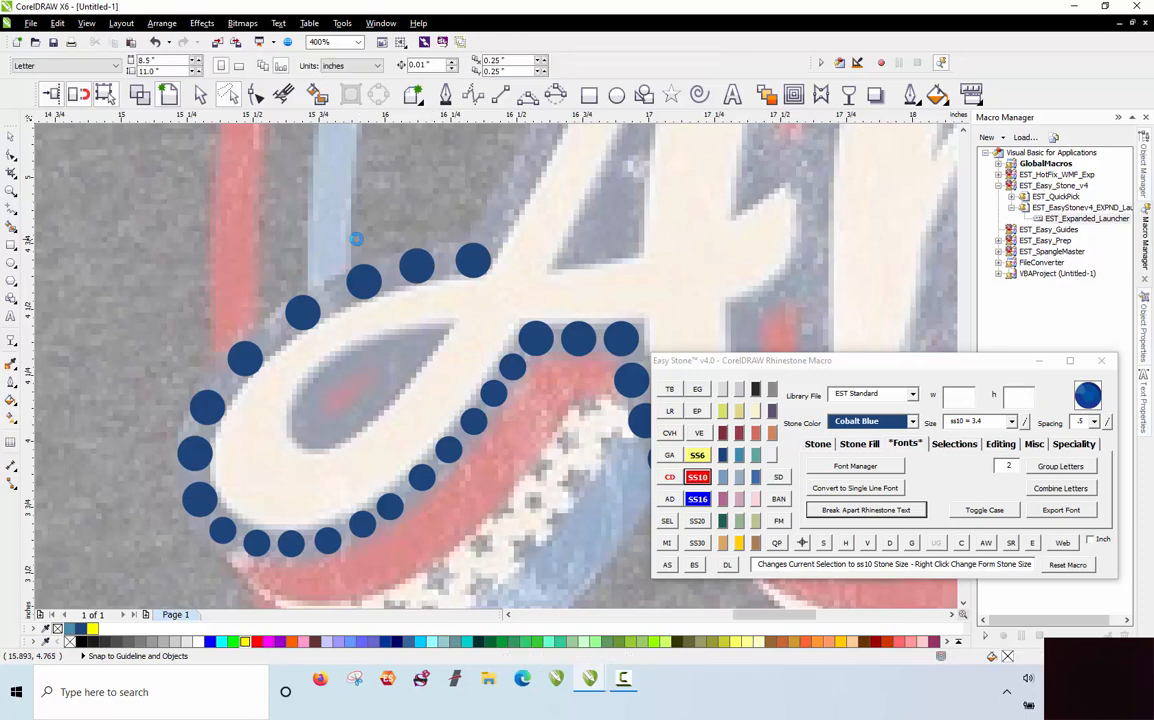
scroll(355, 237, "down", 1)
scroll(386, 250, "up", 1)
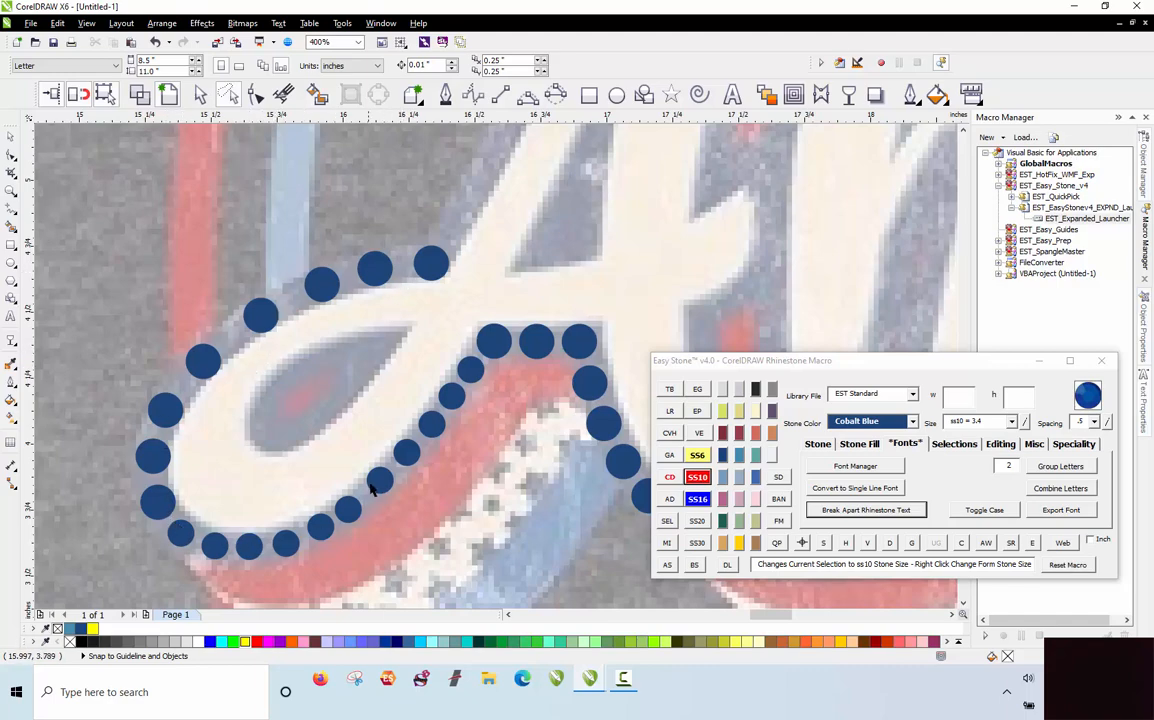
left_click(258, 314)
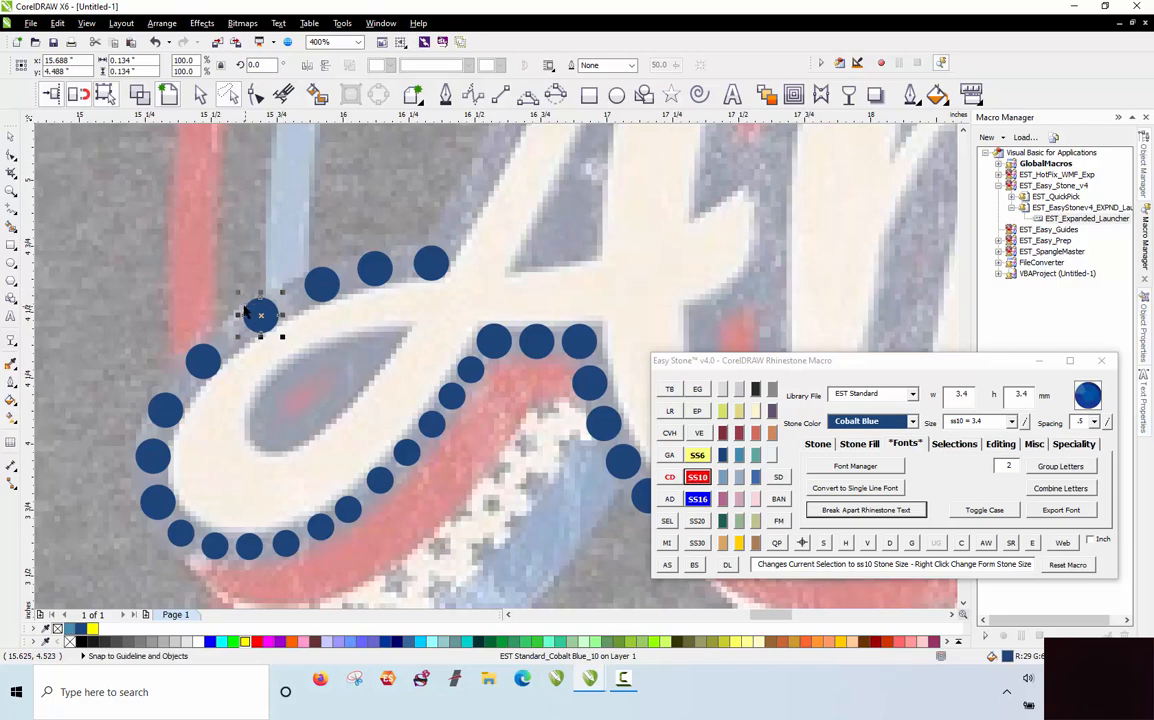
left_click(248, 266)
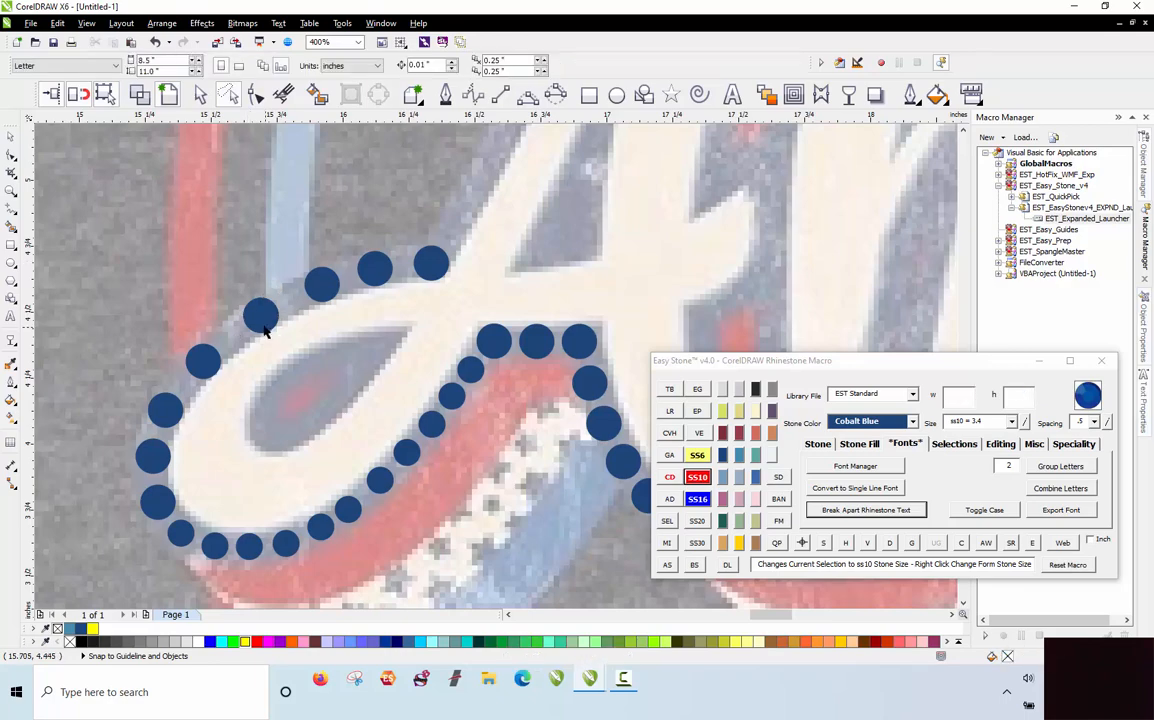
right_click(192, 262)
left_click_drag(264, 324, 200, 264)
right_click(264, 238)
right_click(200, 264)
key("ctrl+z")
key("ctrl+z")
key("ctrl+z")
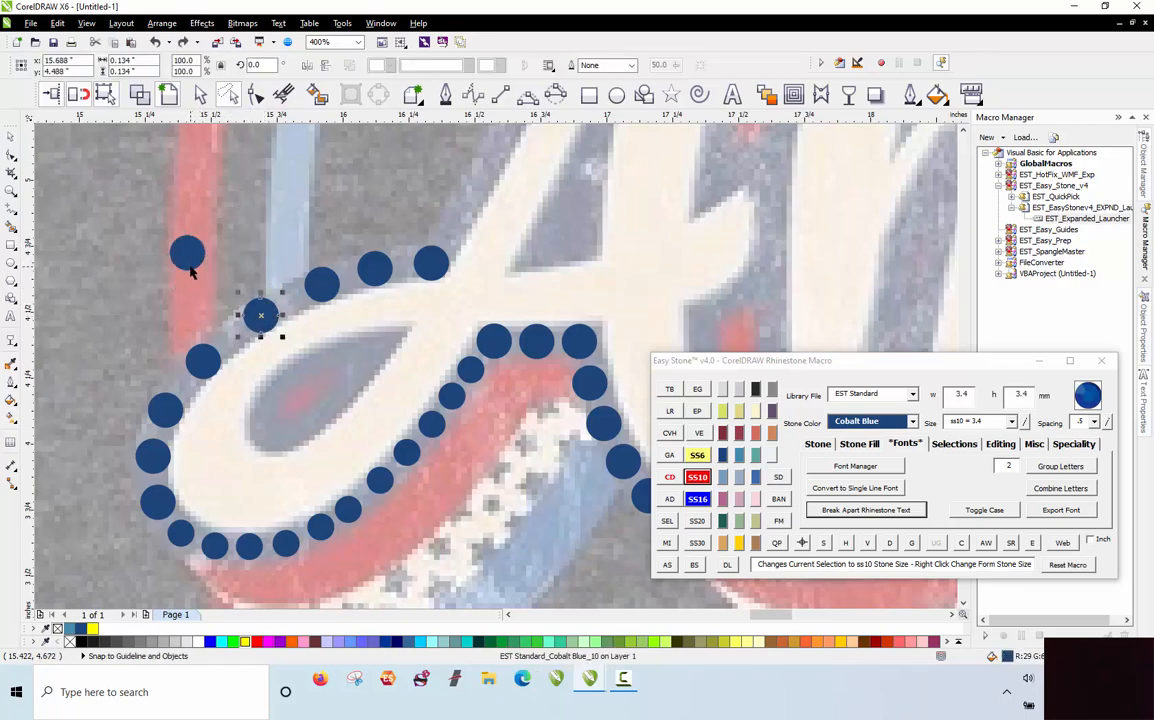
left_click(134, 312)
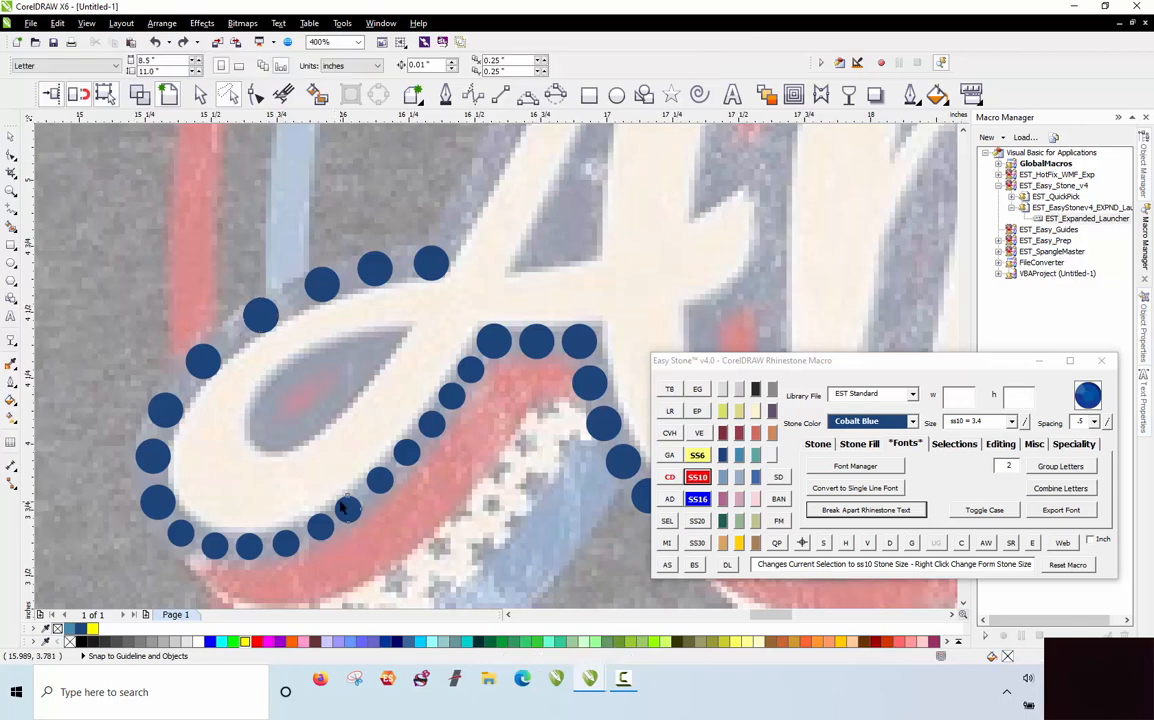
left_click(344, 508)
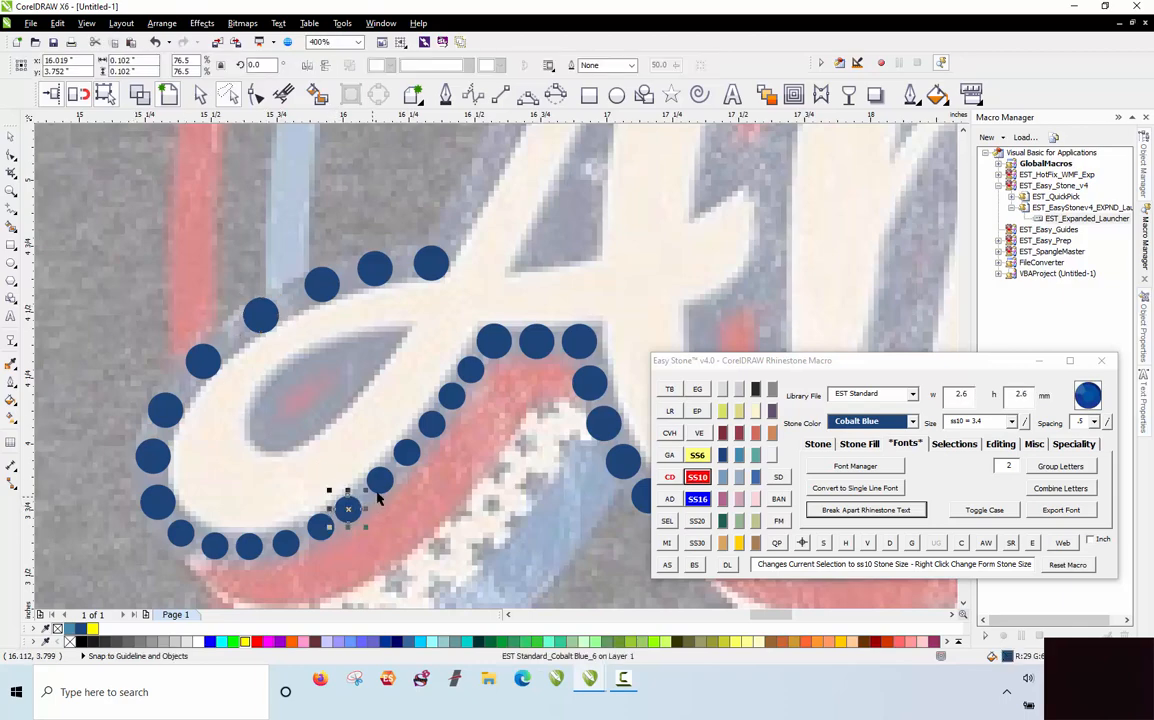
left_click(334, 230)
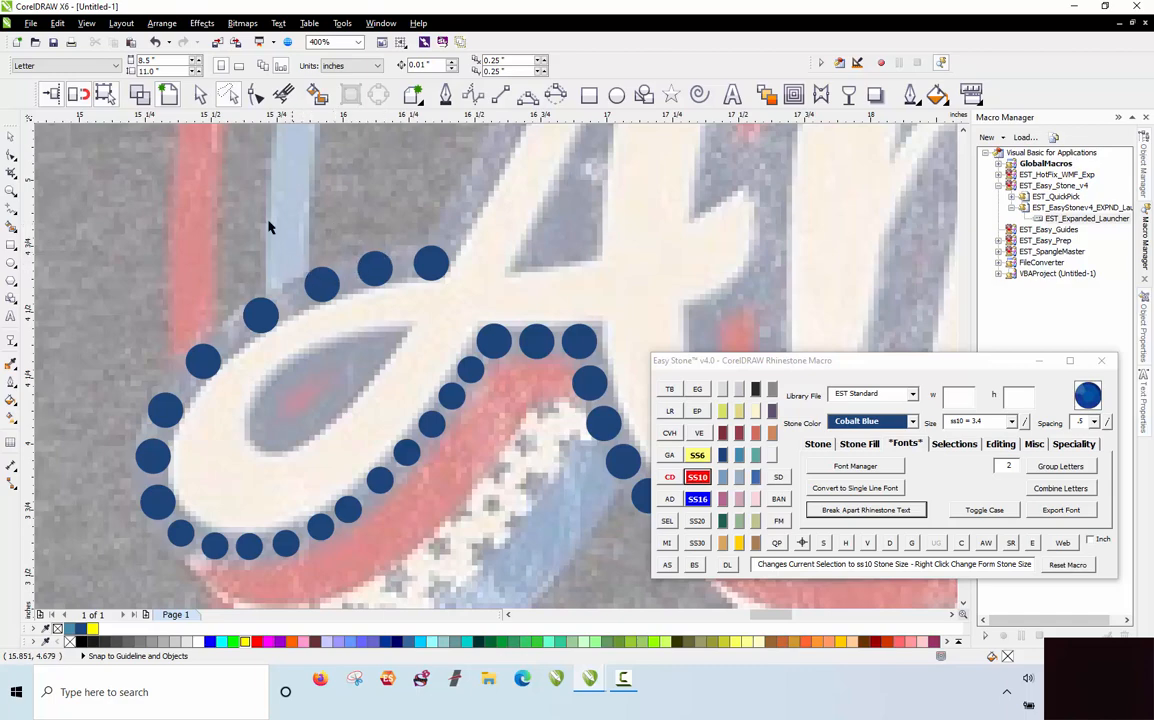
Step: Respace the mixed SS6 and SS10 stones around the "A" loop evenly along a defined path
mouse_move(435, 225)
left_mouse_down()
mouse_move(502, 283)
mouse_move(482, 456)
mouse_move(301, 580)
mouse_move(100, 553)
mouse_move(384, 252)
left_mouse_up()
left_click(889, 543)
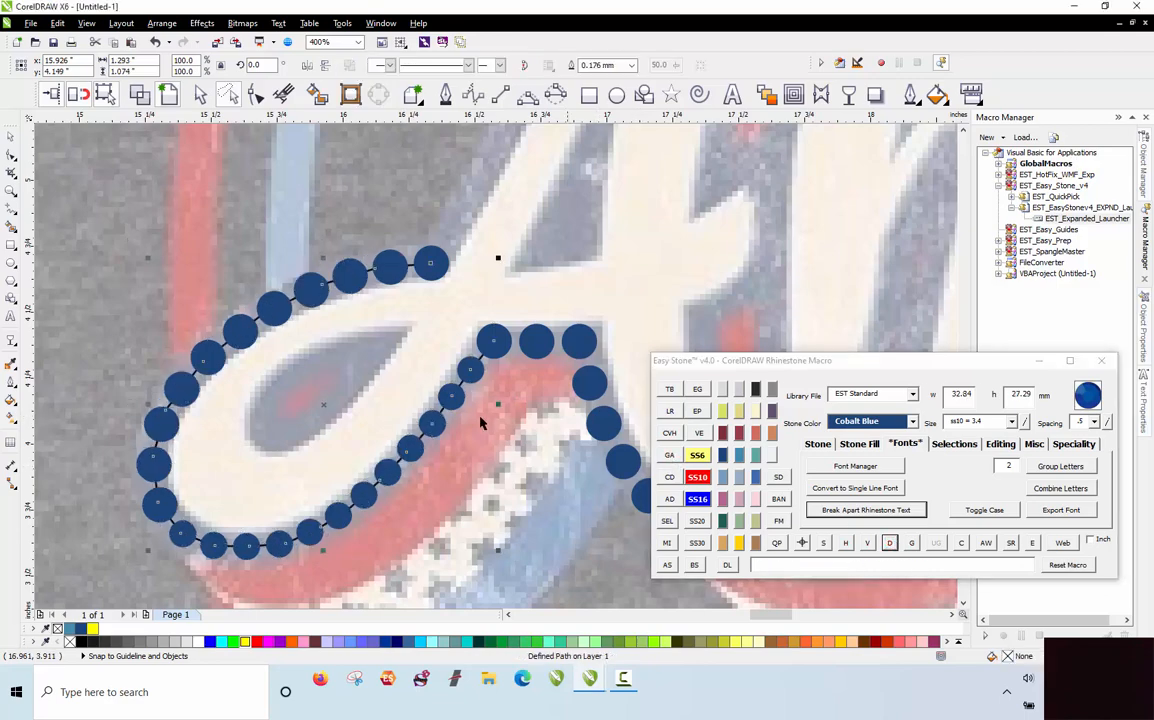
key("Escape")
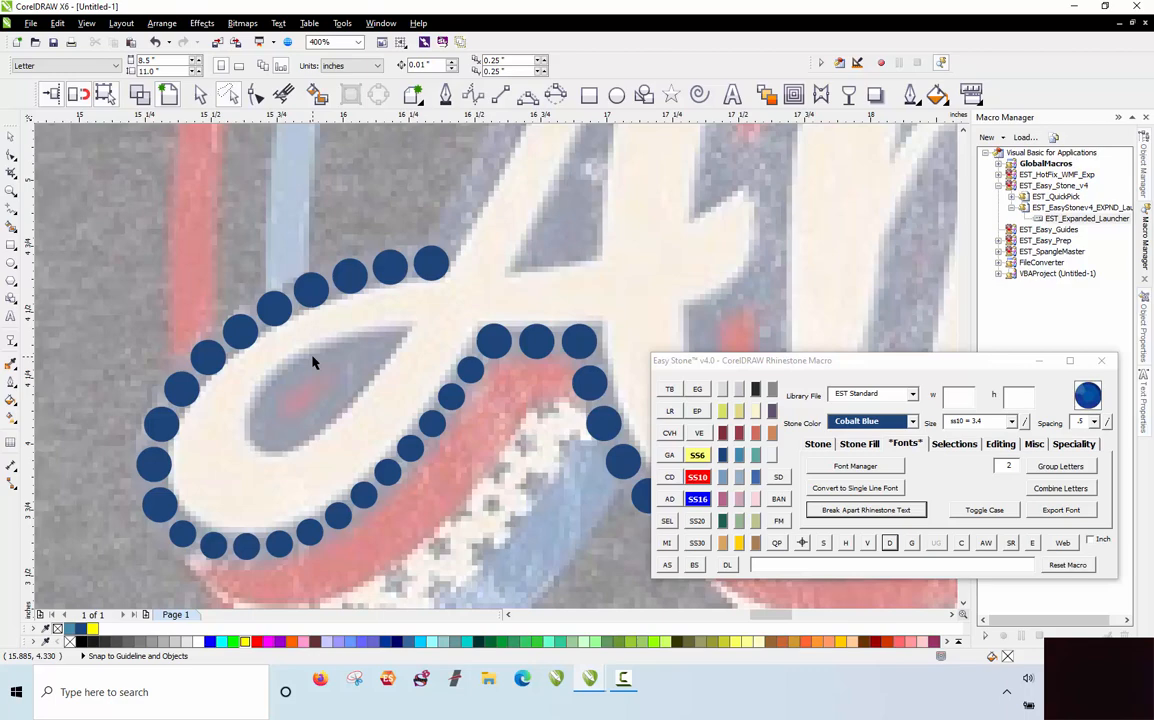
key("ctrl+z")
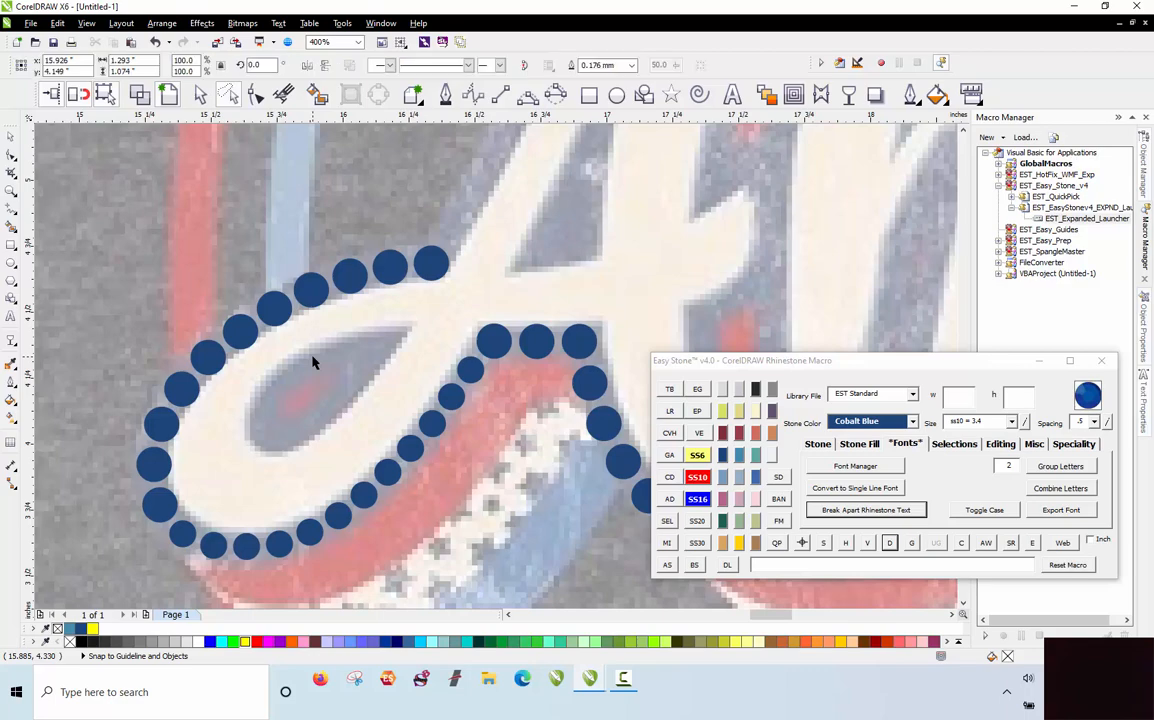
Step: Delete two neighbouring SS10 stones from the upper left of the loop while keeping the stone path
left_click(226, 287)
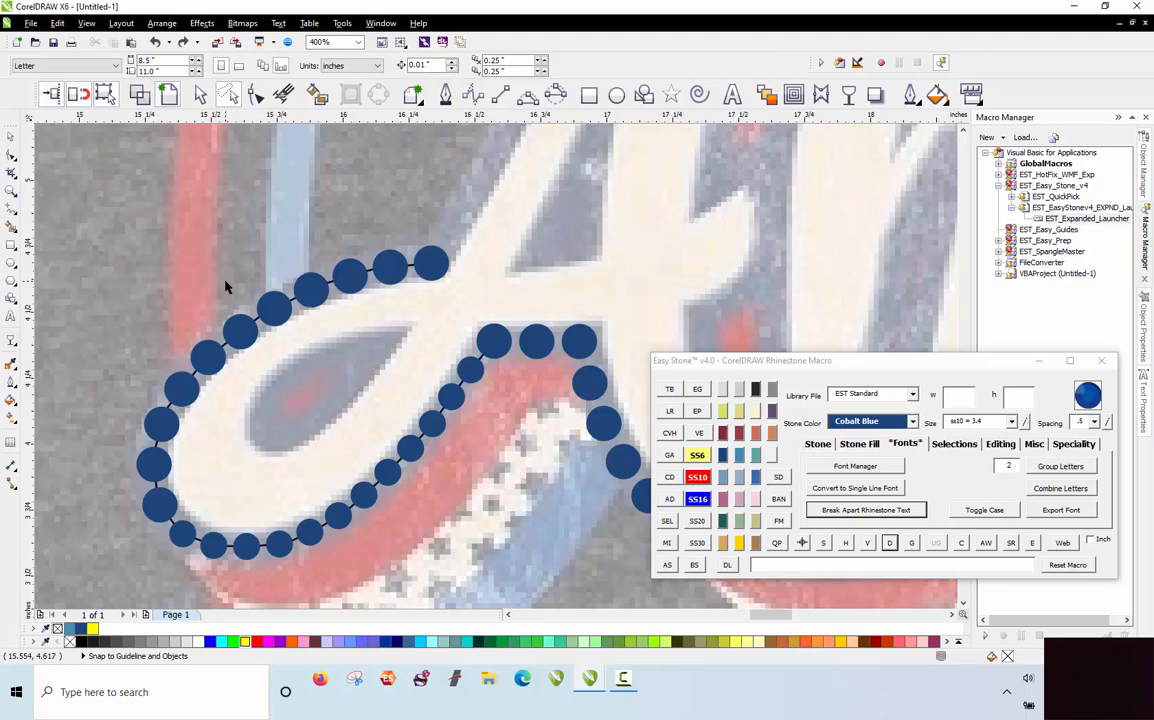
left_click(270, 318)
key("Delete")
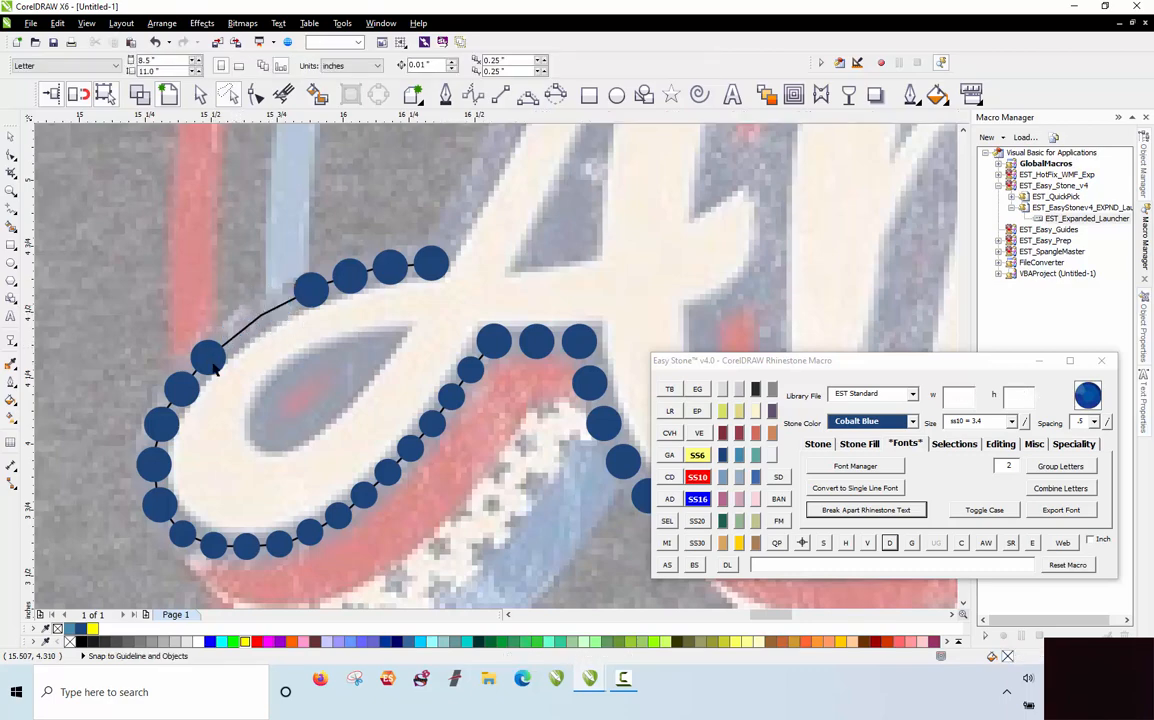
left_click(210, 360)
key("Delete")
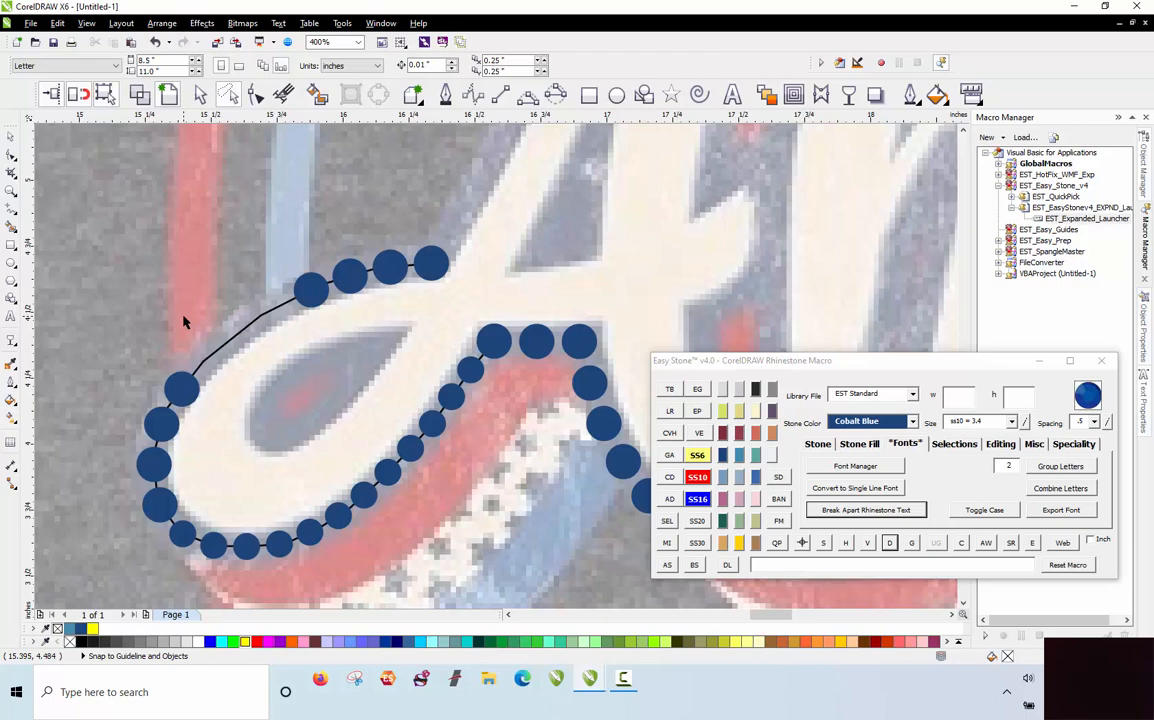
Step: Select the loop's stone path and respace the remaining stones along it to close the gap
left_click(246, 330)
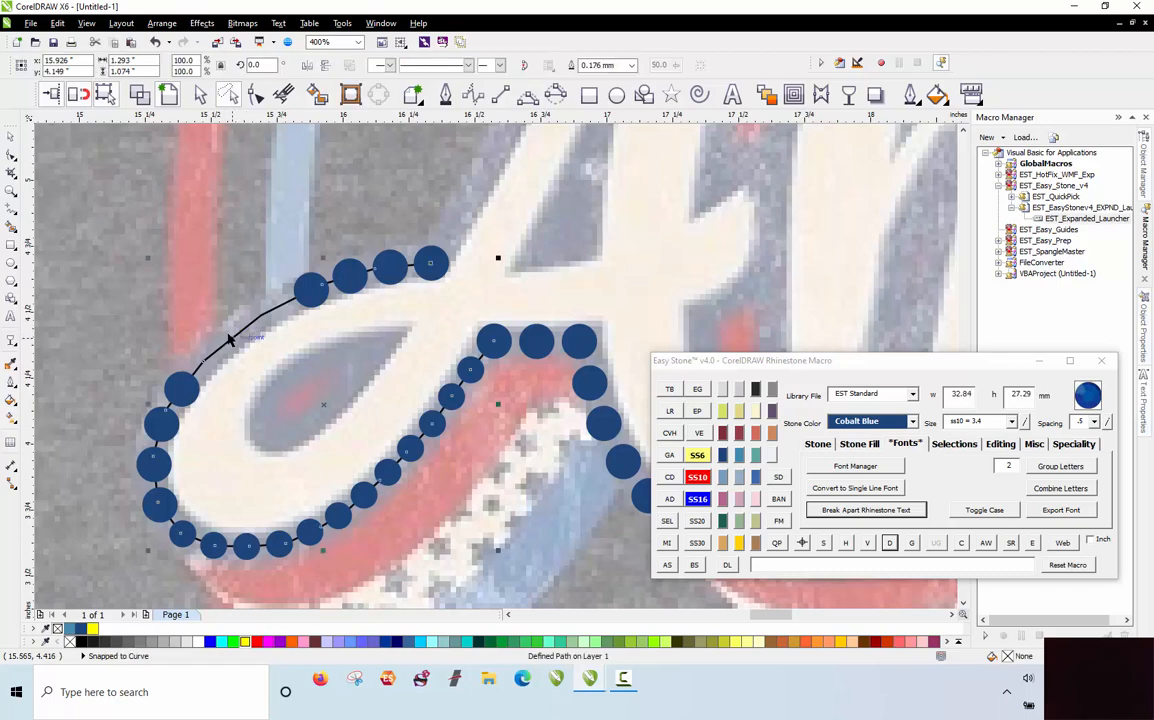
key("Escape")
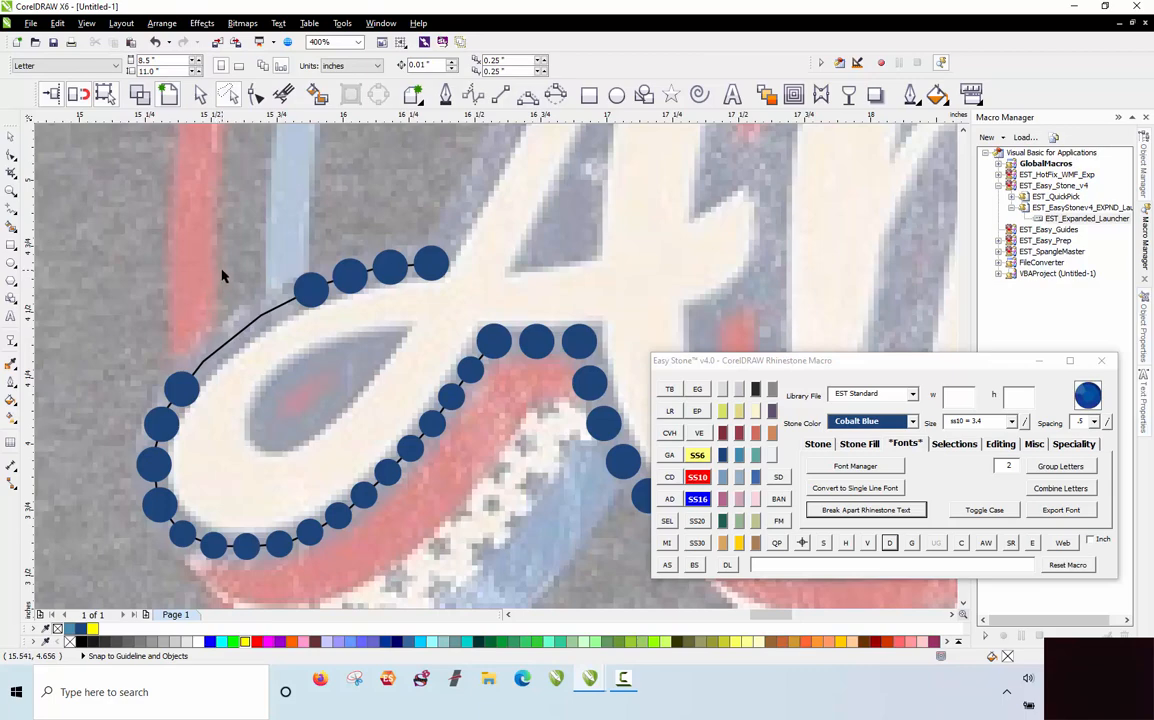
left_click(250, 333)
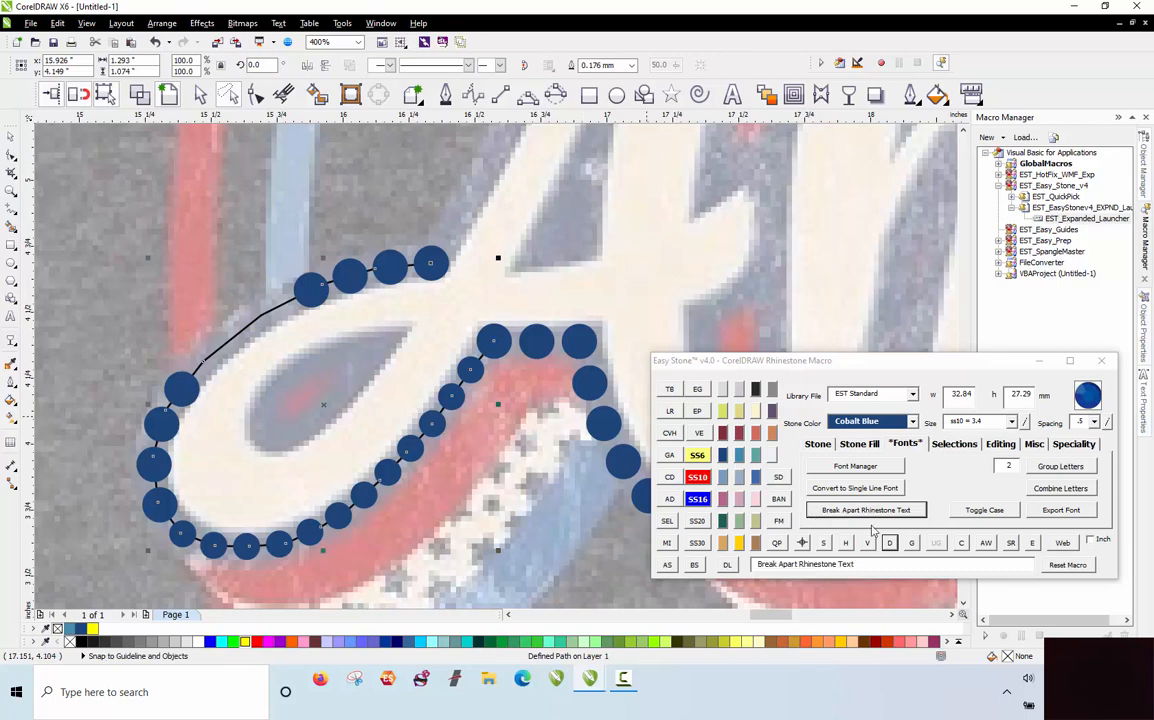
right_click(889, 544)
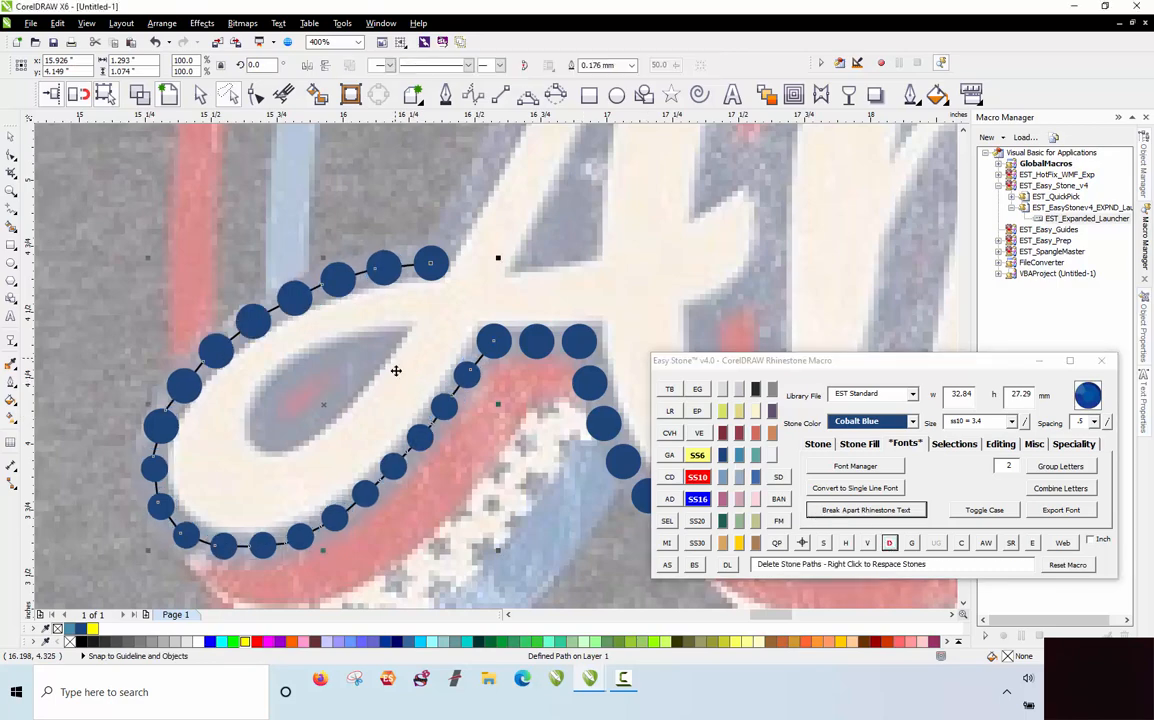
left_click(460, 511)
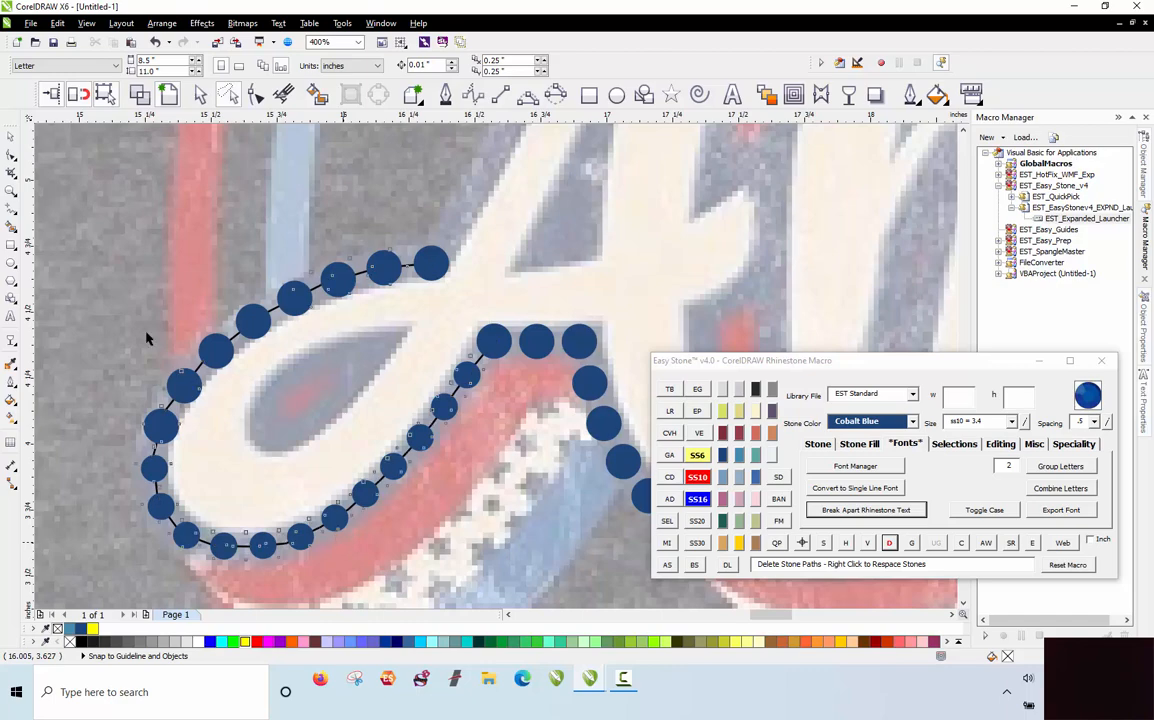
Step: Undo the last respacing and the removal of the two SS10 stones from the loop
key("ctrl+z")
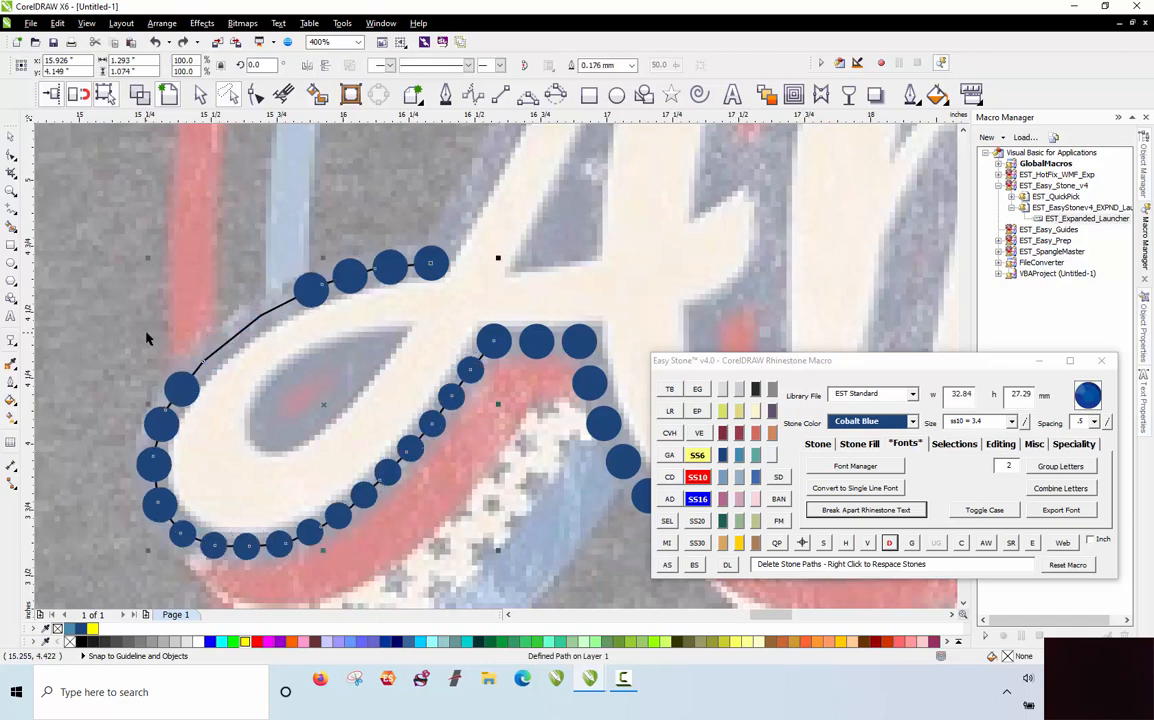
key("ctrl+shift+z")
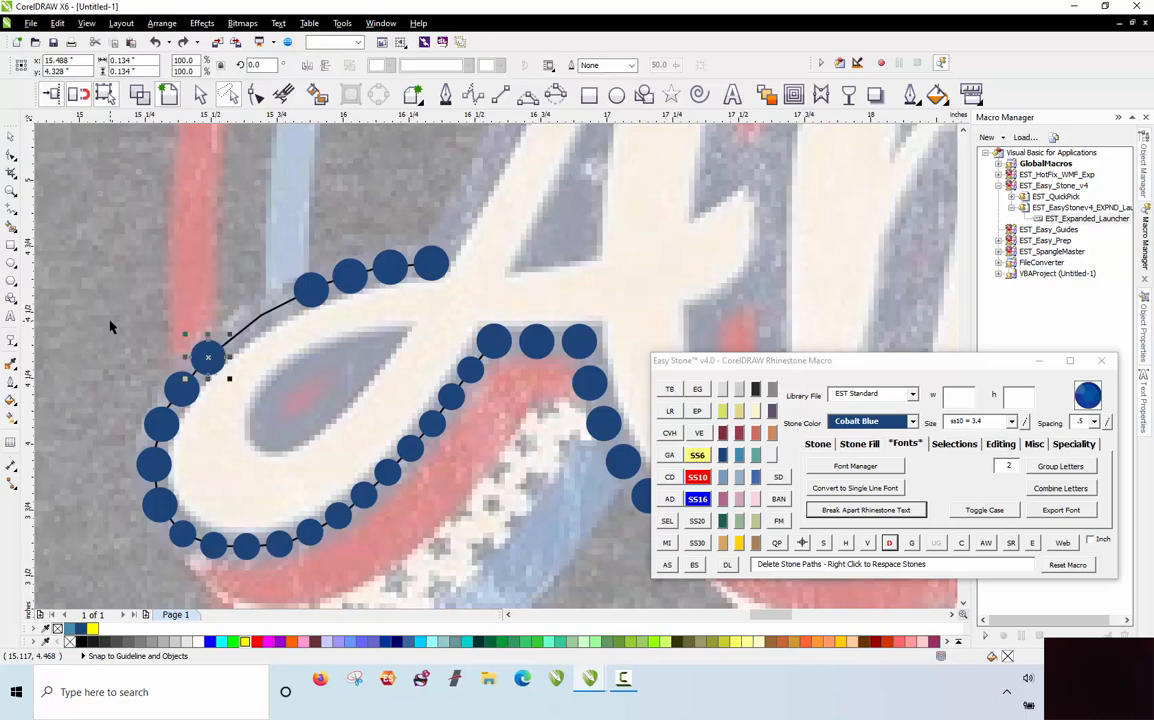
left_click(185, 322)
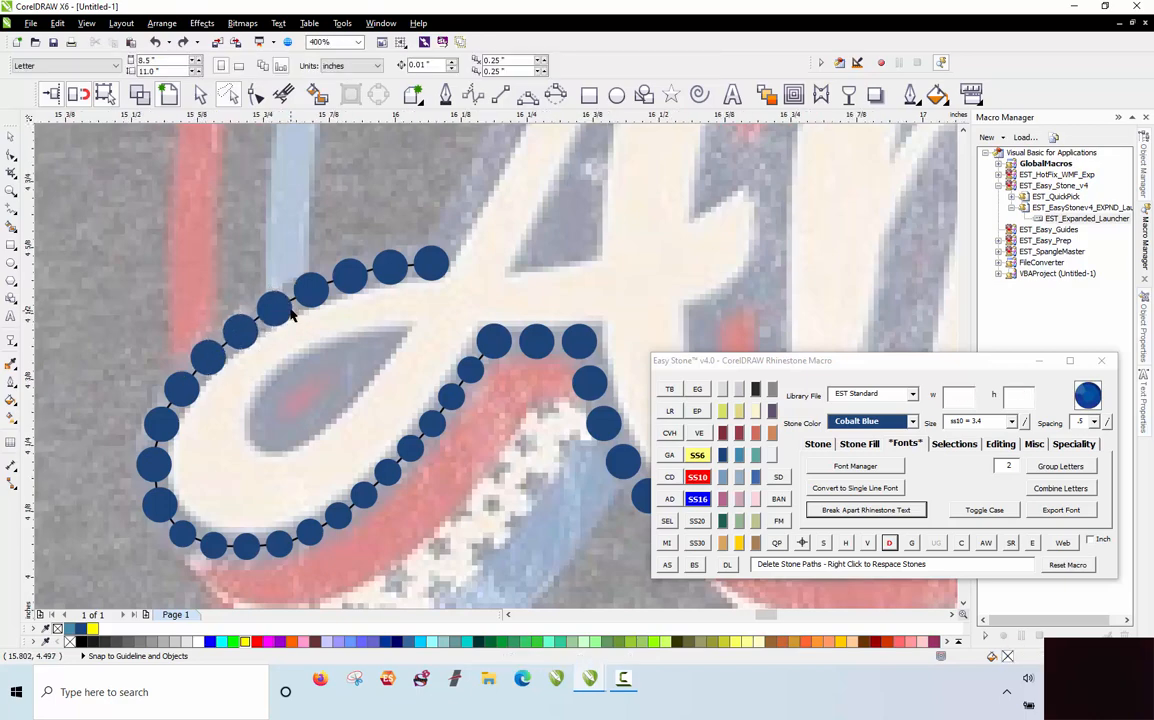
Step: Delete the defined path running through the stones around the "A" loop
scroll(298, 287, "up", 1)
left_click(296, 289)
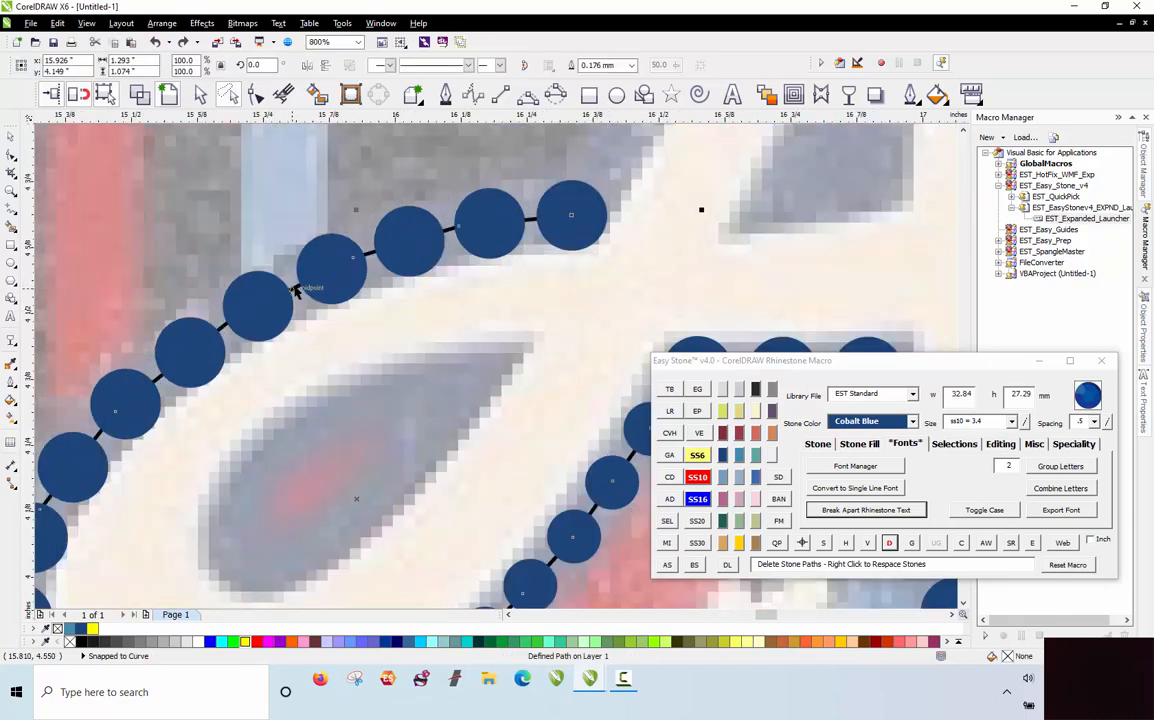
left_click(243, 335)
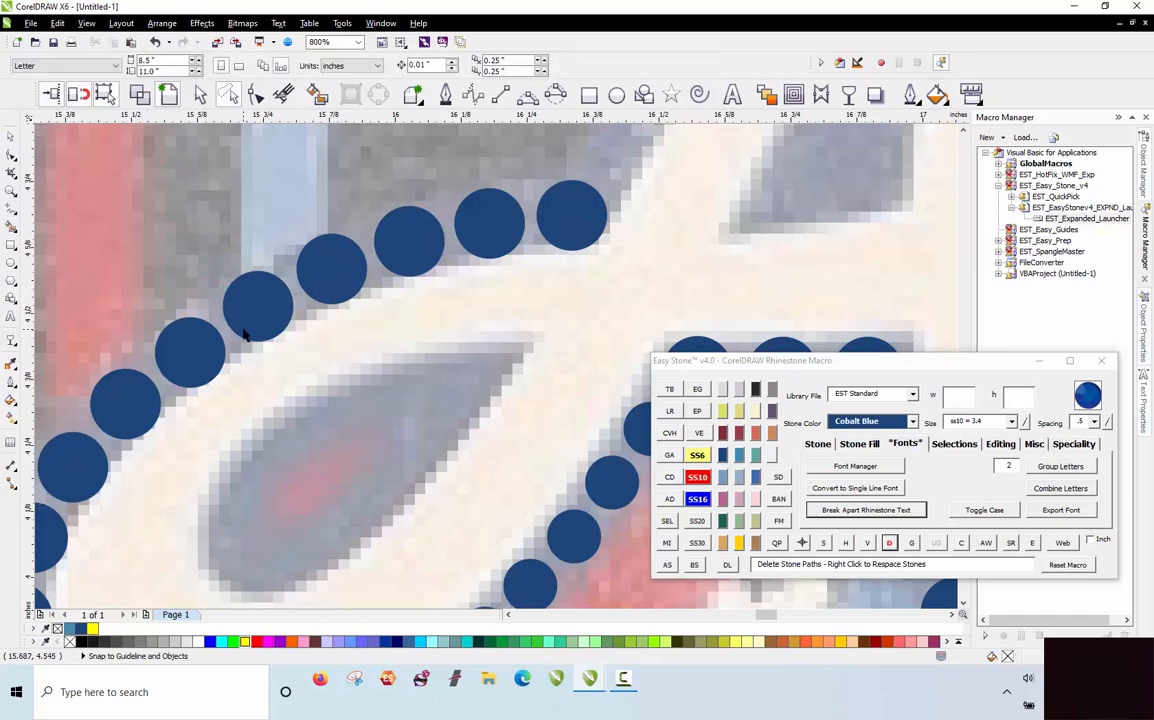
scroll(243, 335, "down", 1)
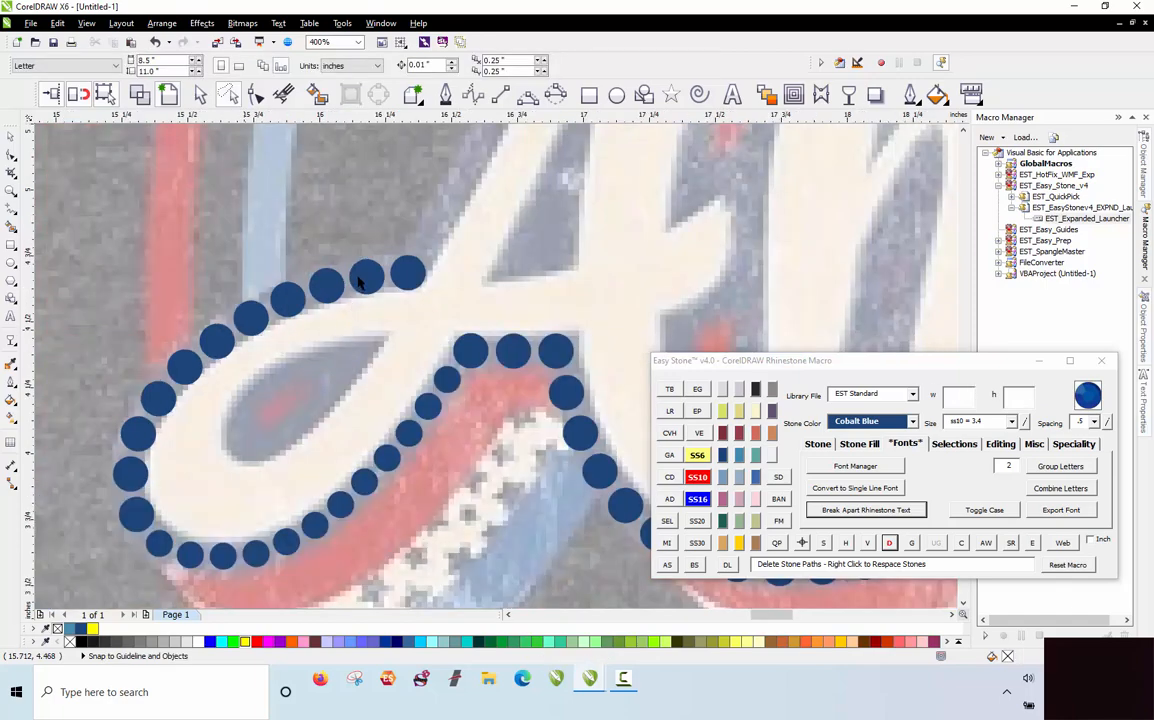
Step: Copy the top SS6 stone of the slope into the upper right tip of the opening inside the "A" loop
scroll(362, 283, "up", 1)
right_click(381, 422)
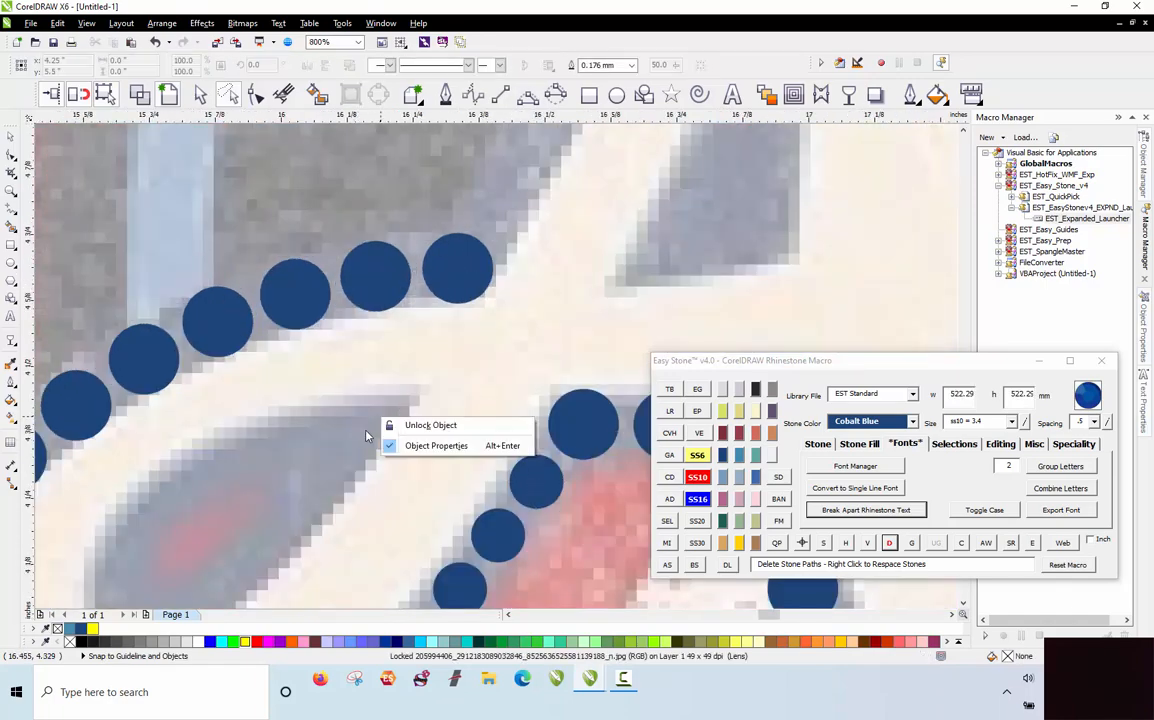
left_click(363, 428)
left_click(536, 483)
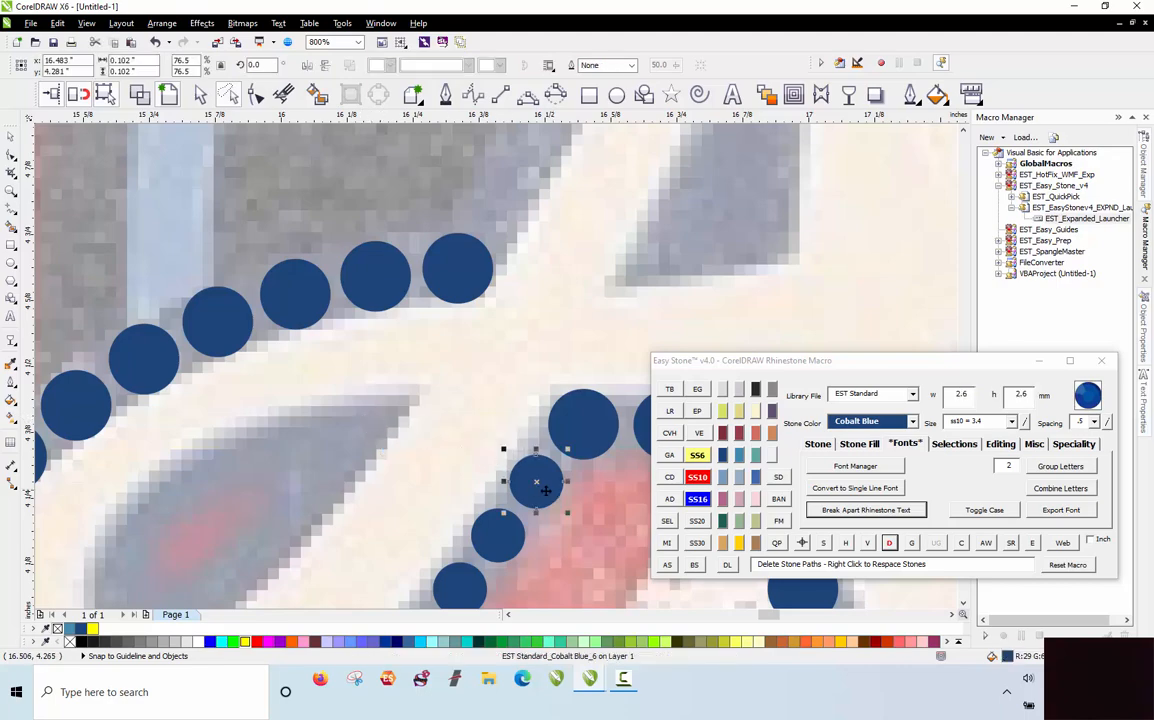
left_click_drag(536, 483, 356, 424)
scroll(540, 378, "down", 1)
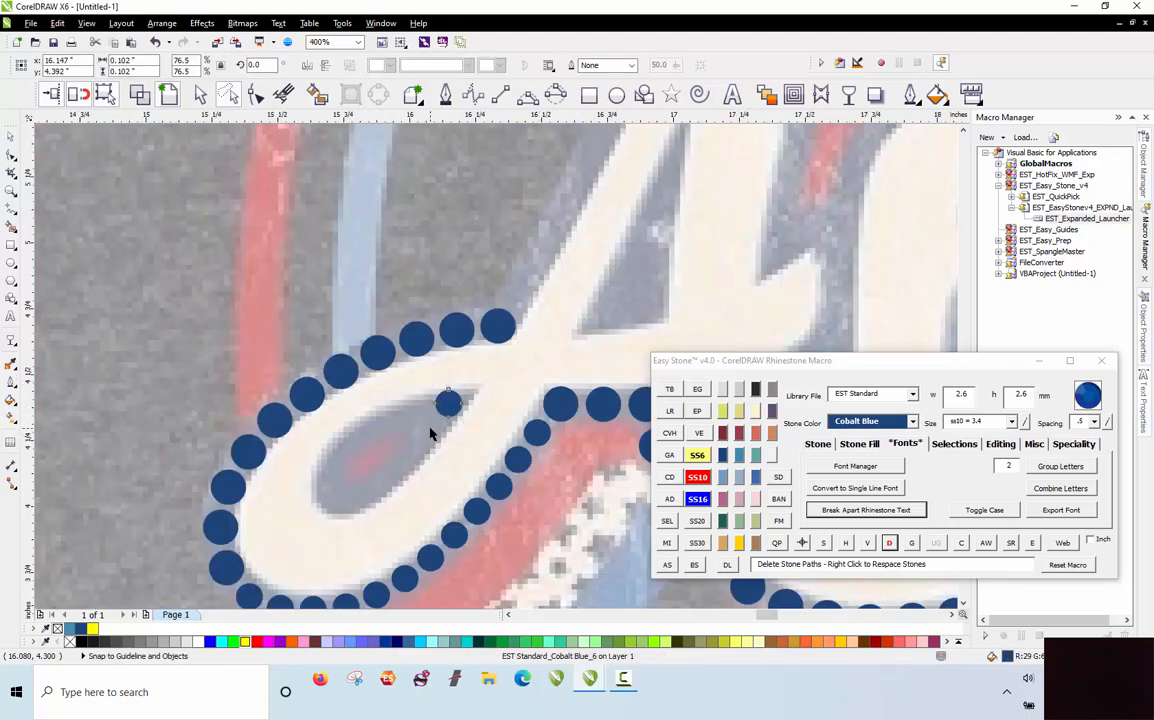
Step: Duplicate the SS6 stone repeatedly around the inner edge of the loop's opening and once into its centre
scroll(455, 398, "up", 1)
mouse_move(455, 398)
left_mouse_down()
mouse_move(335, 549)
mouse_move(299, 562)
mouse_move(286, 582)
mouse_move(220, 580)
mouse_move(219, 515)
mouse_move(265, 451)
mouse_move(258, 460)
mouse_move(402, 394)
mouse_move(336, 418)
mouse_move(353, 453)
mouse_move(327, 386)
mouse_move(303, 483)
left_mouse_up()
key("space")
key("space")
key("space")
key("space")
key("space")
key("space")
key("space")
key("space")
key("space")
Step: Change the centre stone in the loop's opening to Siam and place a second Siam stone diagonally beside it
scroll(353, 453, "up", 2)
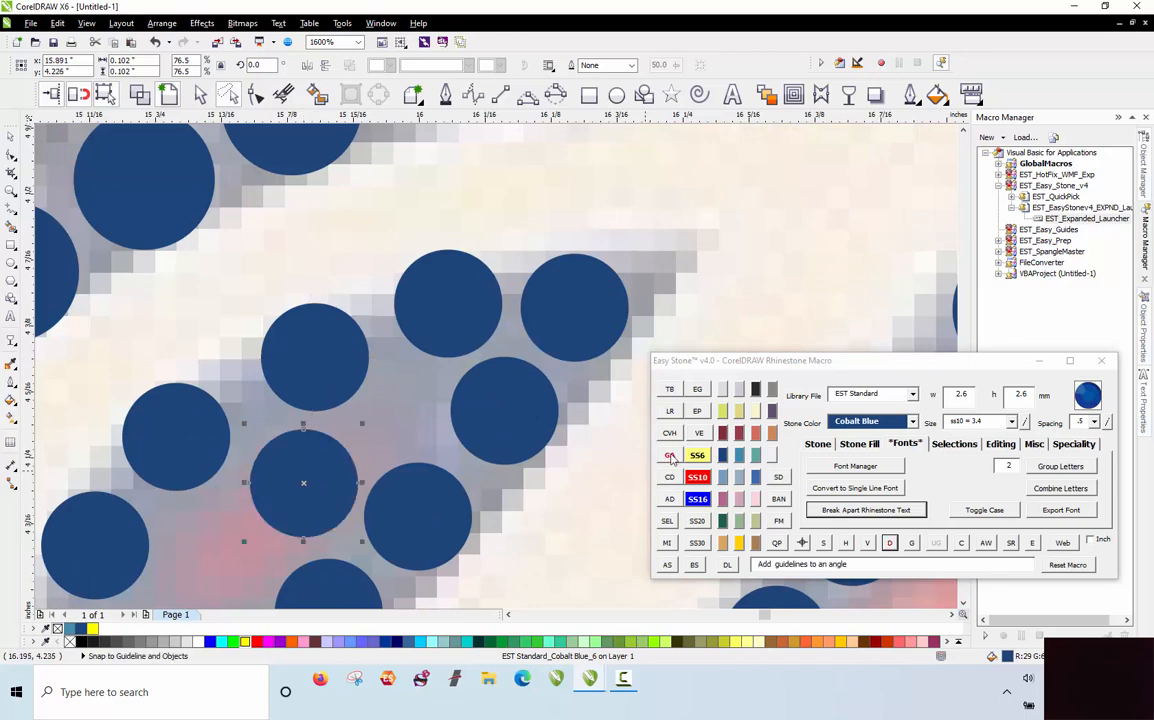
left_click(722, 432)
scroll(527, 246, "down", 2)
scroll(404, 368, "up", 2)
left_click_drag(404, 368, 318, 455)
scroll(286, 337, "down", 1)
scroll(255, 437, "down", 1)
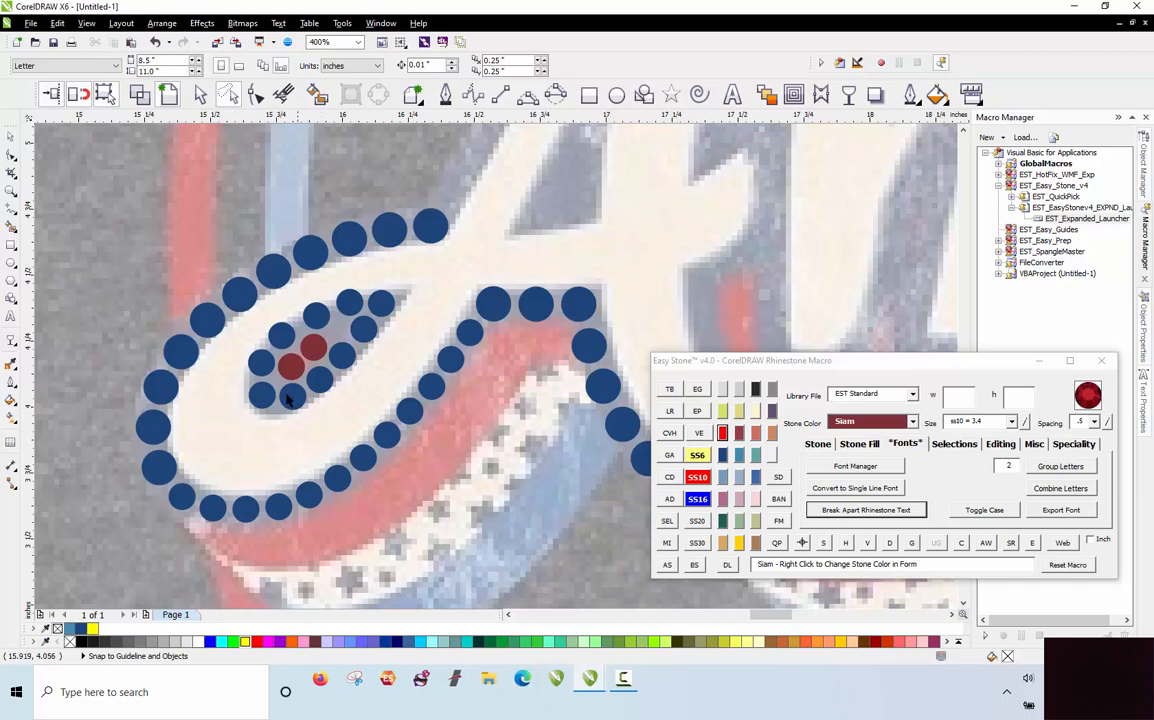
Step: Copy an SS10 Cobalt Blue stone into the gap where the "m" outline meets the swash and change the copy to SS6
scroll(250, 378, "down", 1)
scroll(305, 308, "down", 3)
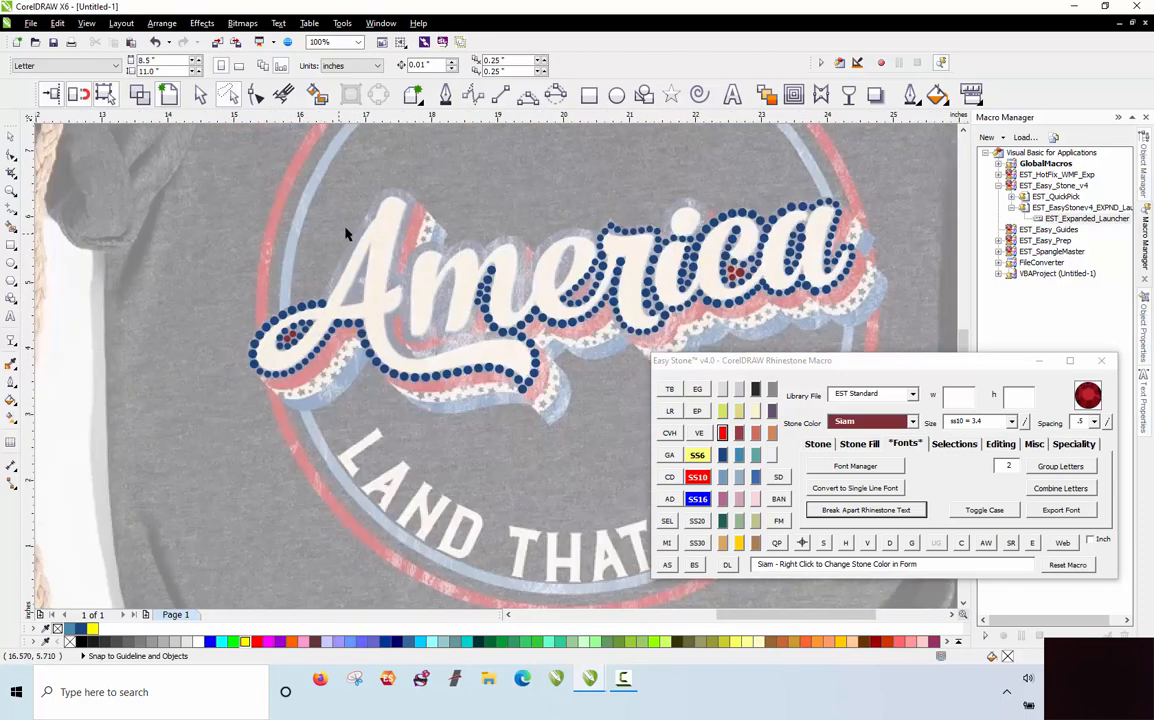
scroll(348, 232, "up", 3)
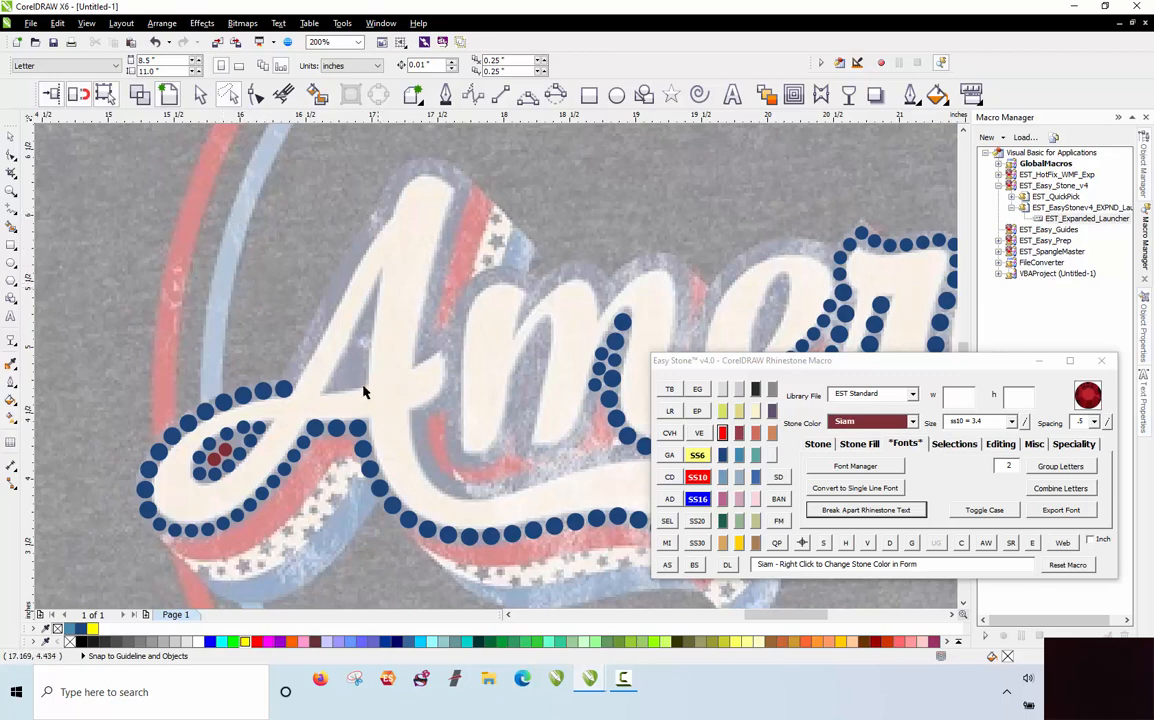
scroll(363, 391, "down", 1)
scroll(309, 360, "up", 3)
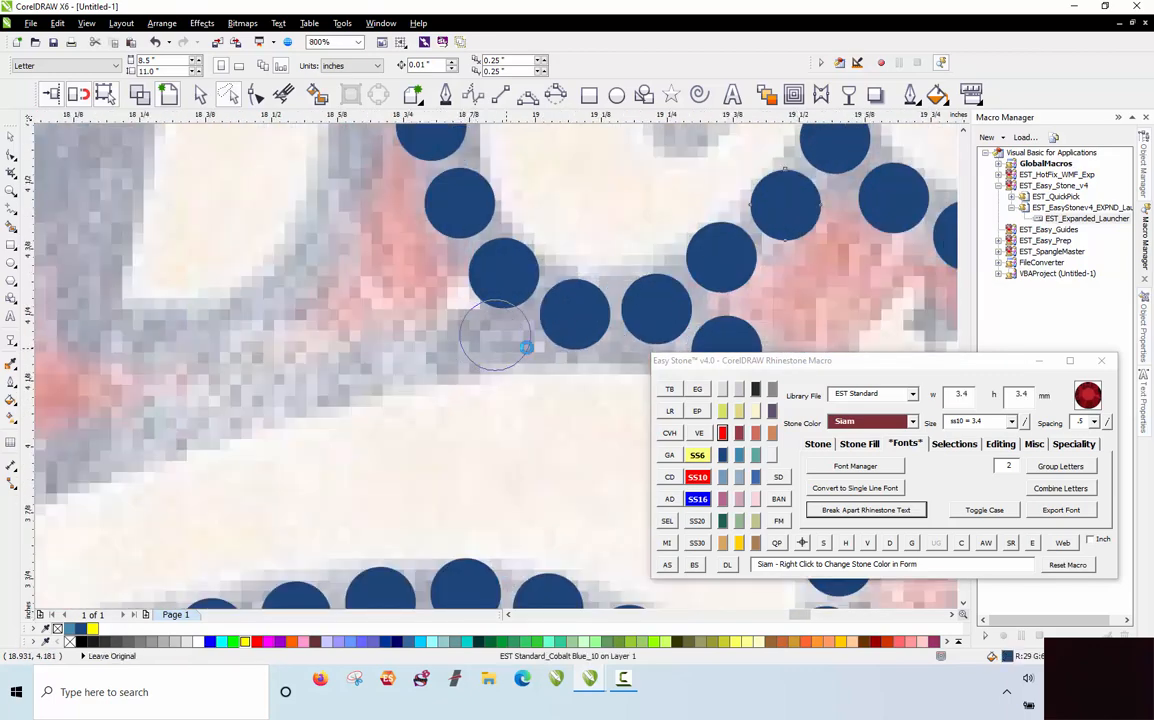
left_click(514, 333)
left_click(697, 457)
scroll(523, 320, "up", 1)
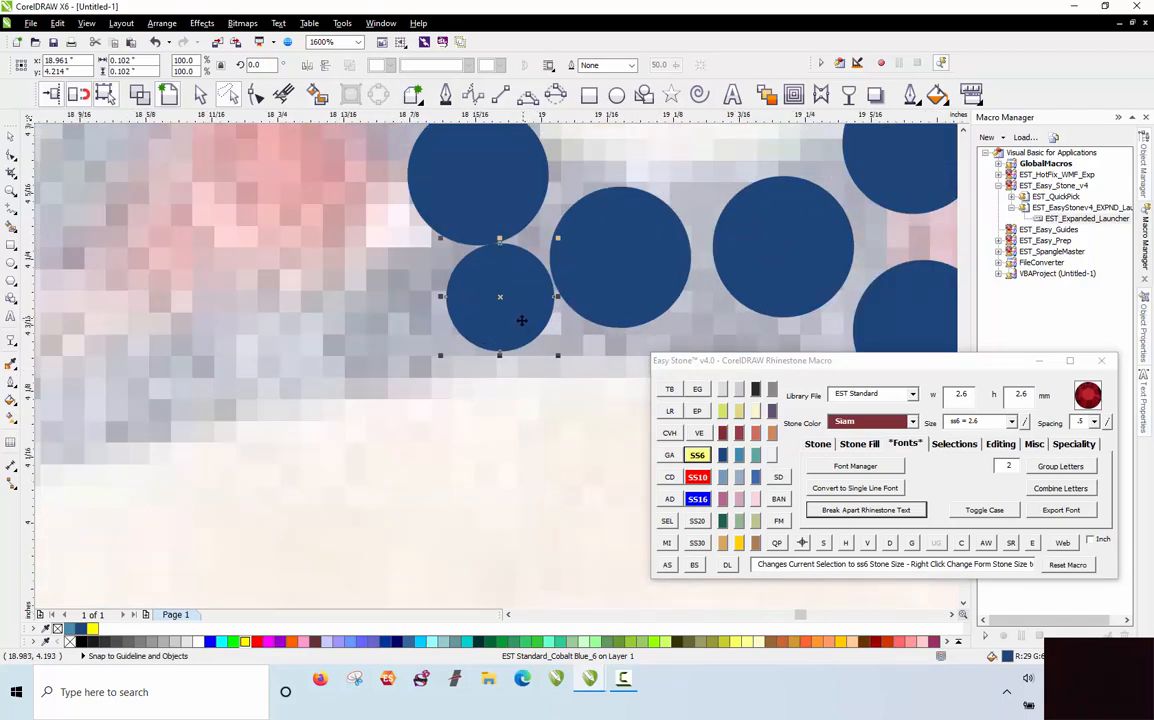
Step: Continue the row with SS10 Cobalt Blue stones duplicated leftward from the SS6 stone along the upper edge of the swash beneath the "m"
left_click_drag(530, 309, 363, 338)
scroll(590, 232, "down", 3)
scroll(540, 226, "up", 2)
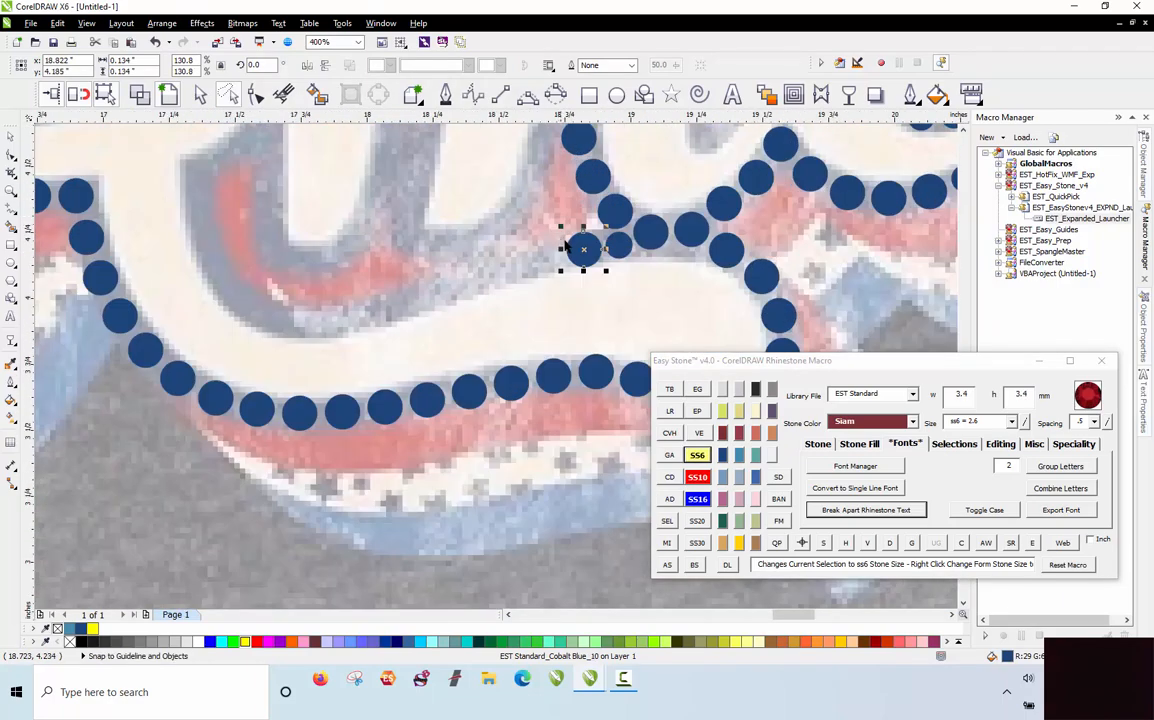
mouse_move(489, 257)
left_mouse_down()
mouse_move(494, 266)
mouse_move(236, 352)
left_mouse_up()
key("space")
key("space")
key("space")
scroll(380, 295, "down", 2)
scroll(492, 260, "up", 2)
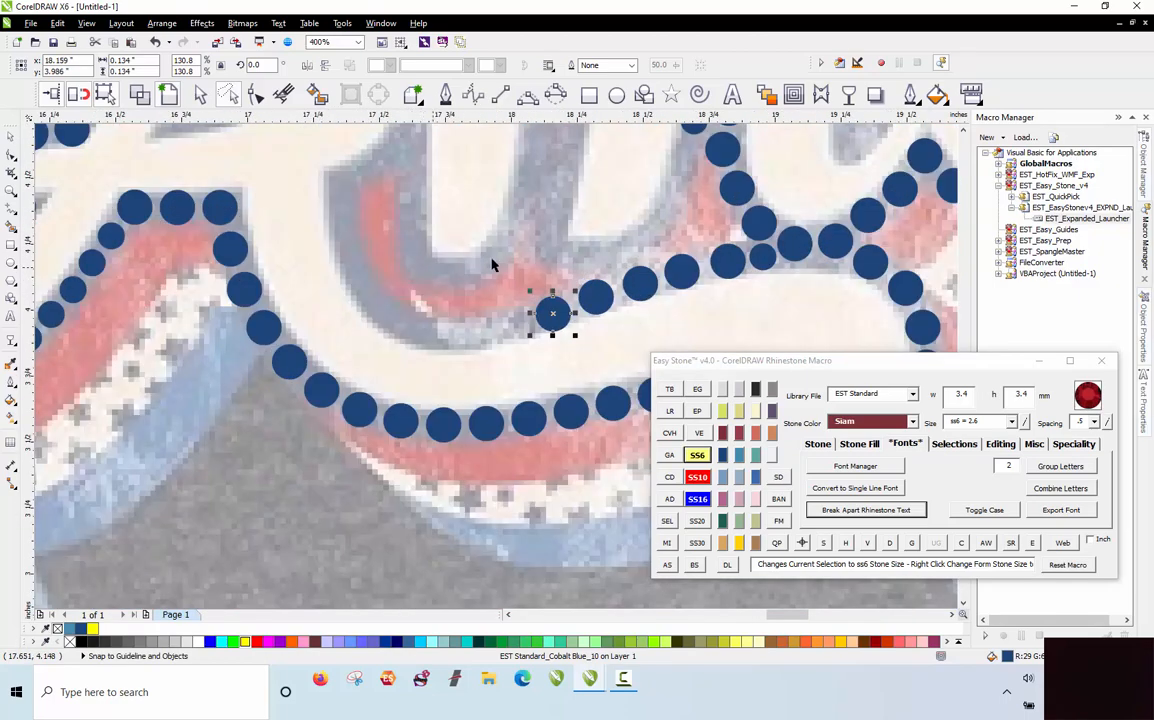
scroll(488, 349, "down", 1)
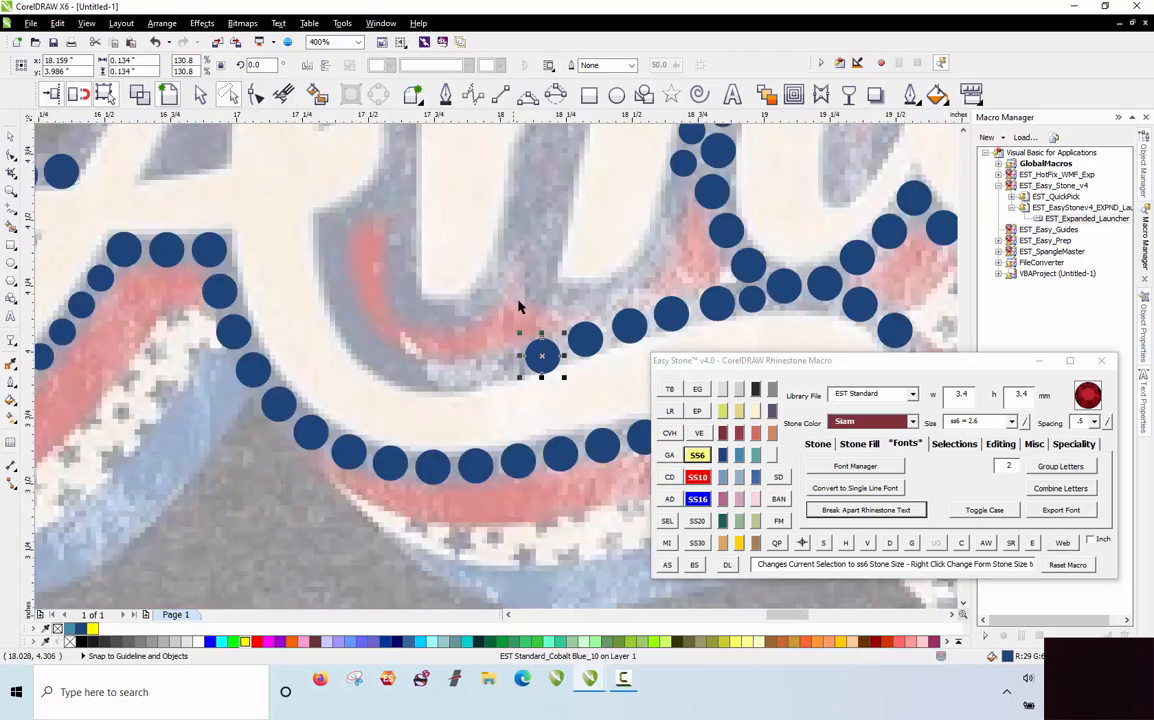
Step: Duplicate SS10 stones down the right side of the "A" leg and around its curve to meet the swash row
mouse_move(541, 355)
left_mouse_down()
mouse_move(360, 288)
mouse_move(307, 228)
mouse_move(322, 221)
mouse_move(329, 263)
left_mouse_up()
right_click(329, 263)
mouse_move(330, 265)
left_mouse_down()
mouse_move(336, 307)
mouse_move(361, 346)
mouse_move(393, 372)
mouse_move(443, 378)
left_mouse_up()
right_click(336, 307)
right_click(361, 346)
right_click(394, 373)
right_click(443, 378)
left_click_drag(443, 378, 502, 376)
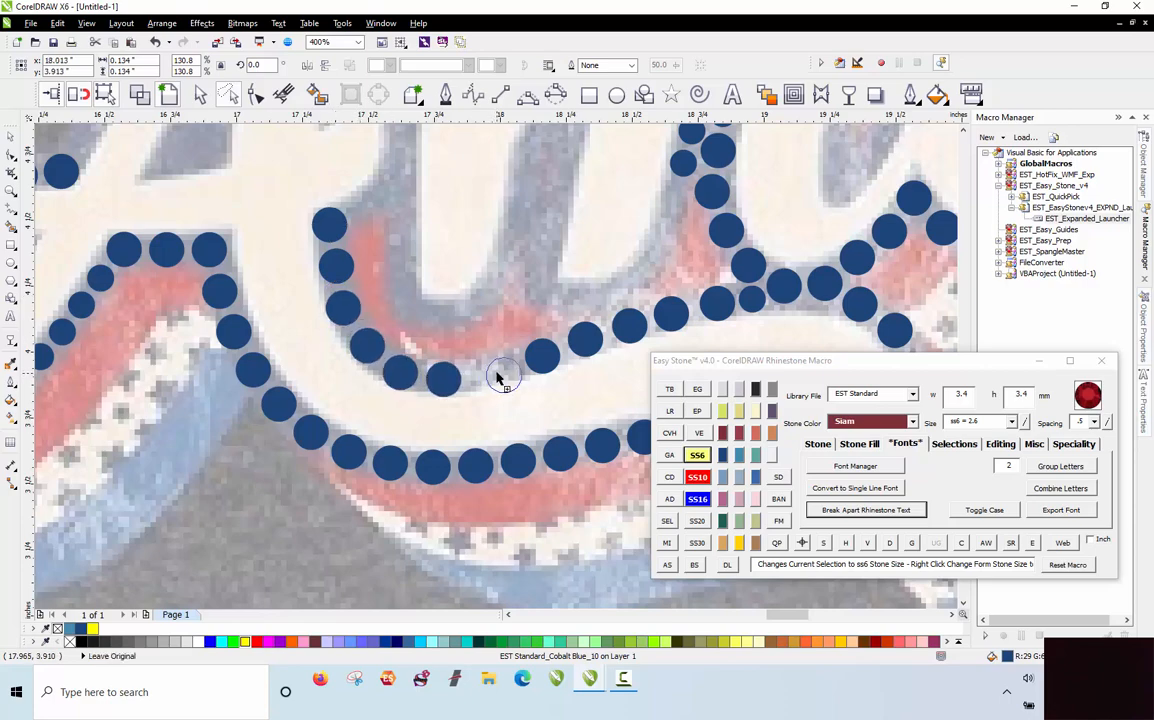
left_click(472, 280)
Step: Select the stones from the "A" leg along the swash's upper edge and respace them evenly
scroll(262, 194, "down", 1)
mouse_move(270, 180)
left_mouse_down()
mouse_move(307, 174)
mouse_move(442, 203)
mouse_move(507, 227)
mouse_move(528, 249)
mouse_move(361, 305)
left_mouse_up()
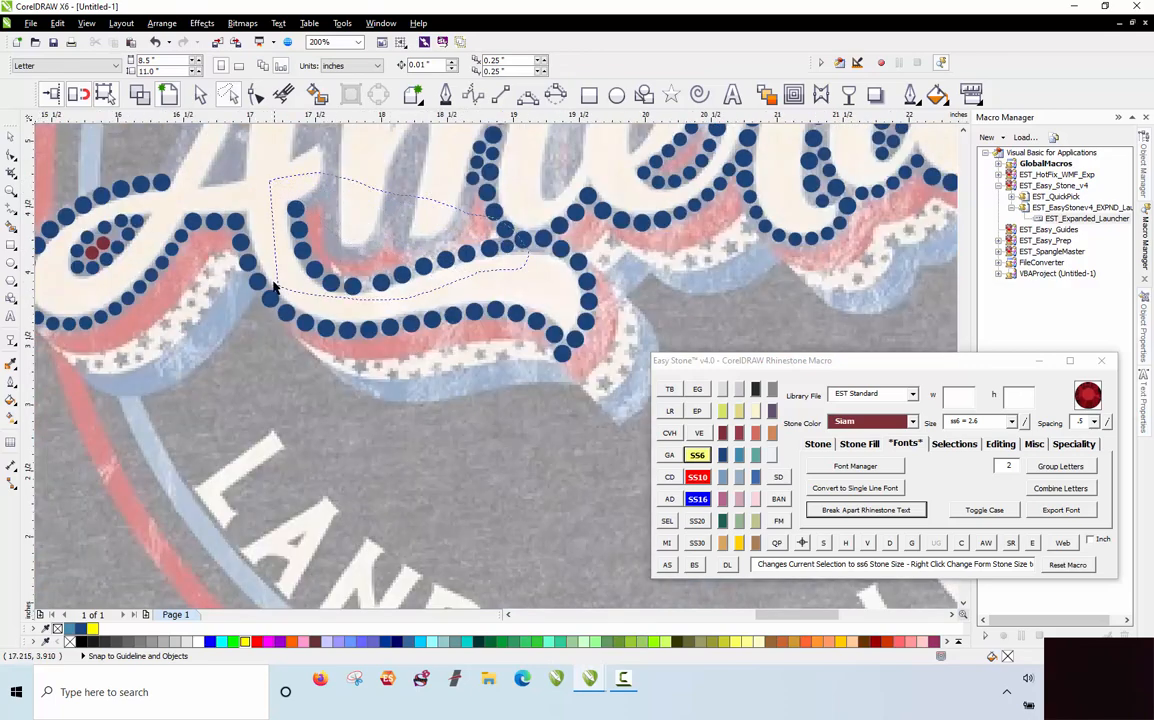
left_click_drag(273, 287, 268, 198)
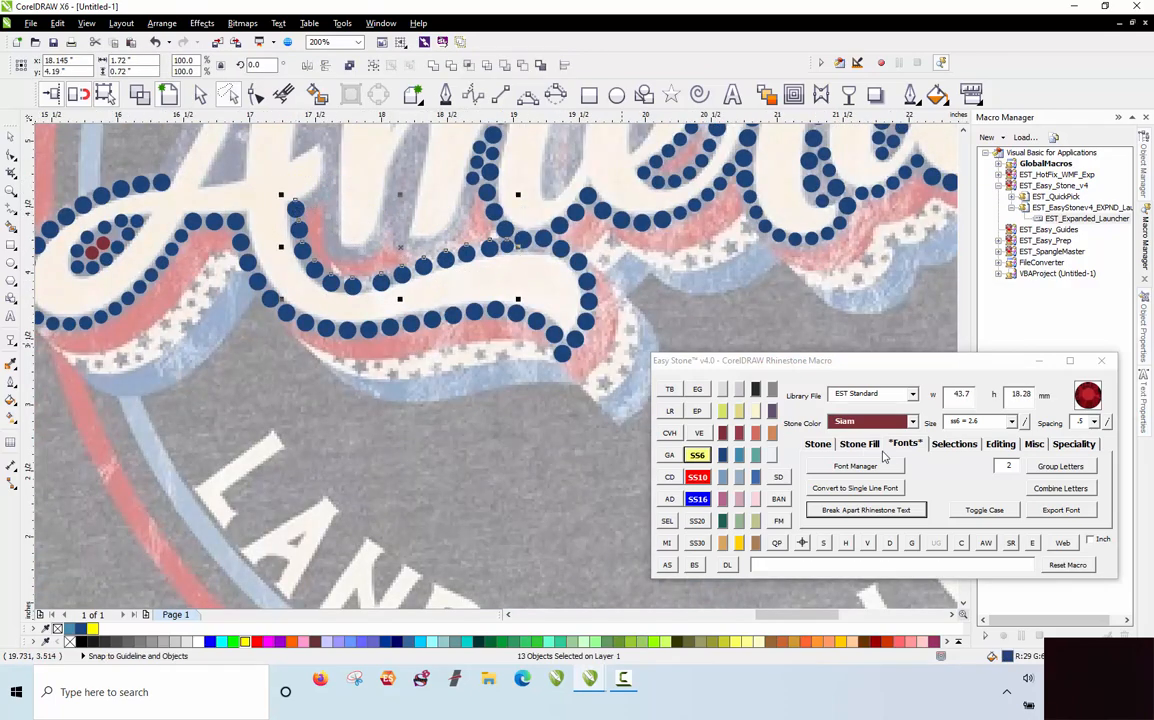
left_click(890, 542)
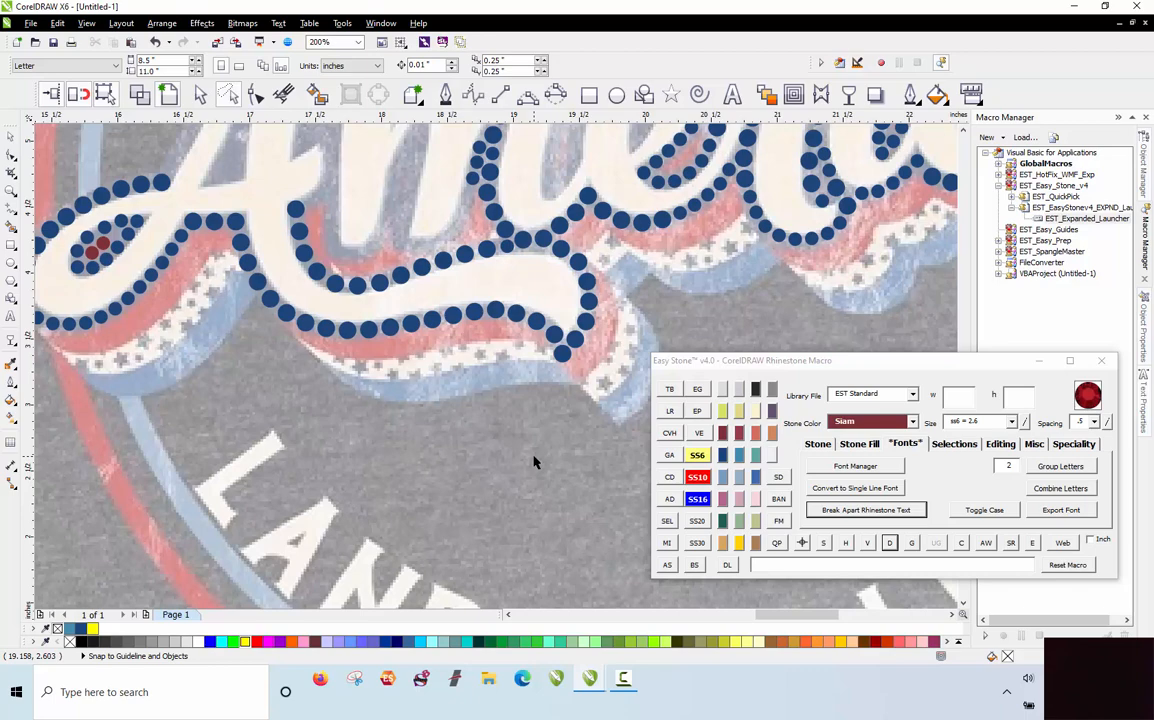
Step: Copy the last stone on the upper edge of the "A" loop up beside the left side of the letter's peak
scroll(420, 370, "down", 1)
scroll(377, 343, "up", 2)
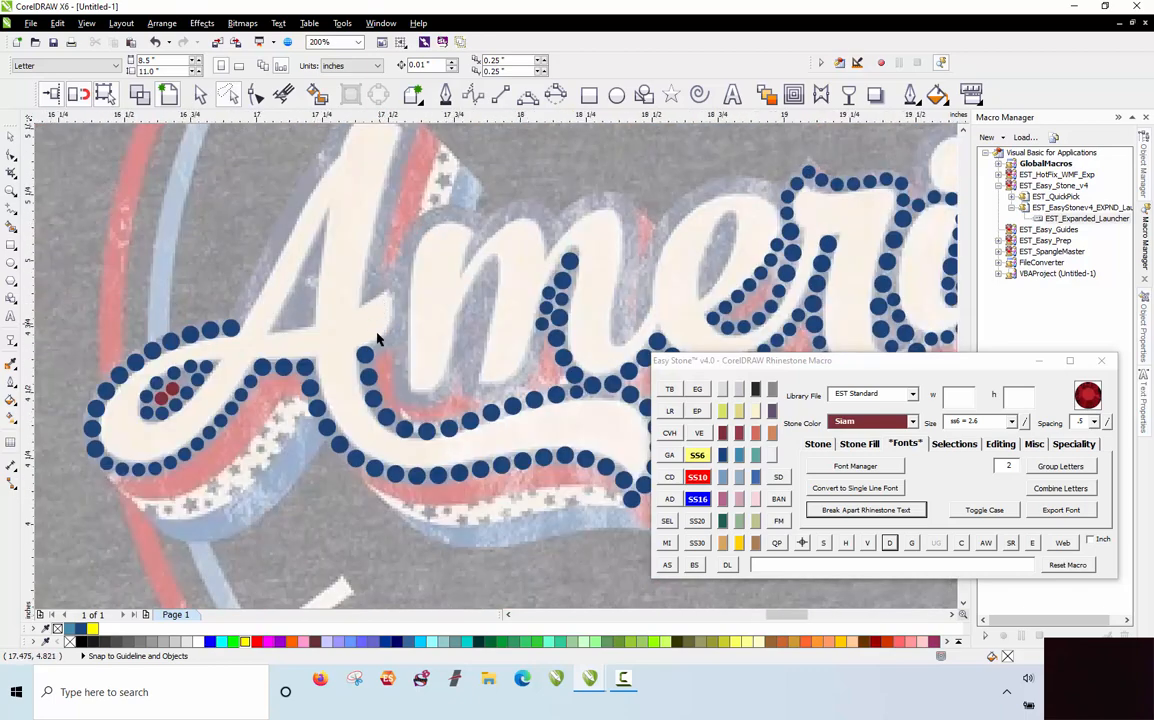
scroll(237, 335, "down", 2)
scroll(234, 355, "up", 2)
scroll(238, 398, "down", 1)
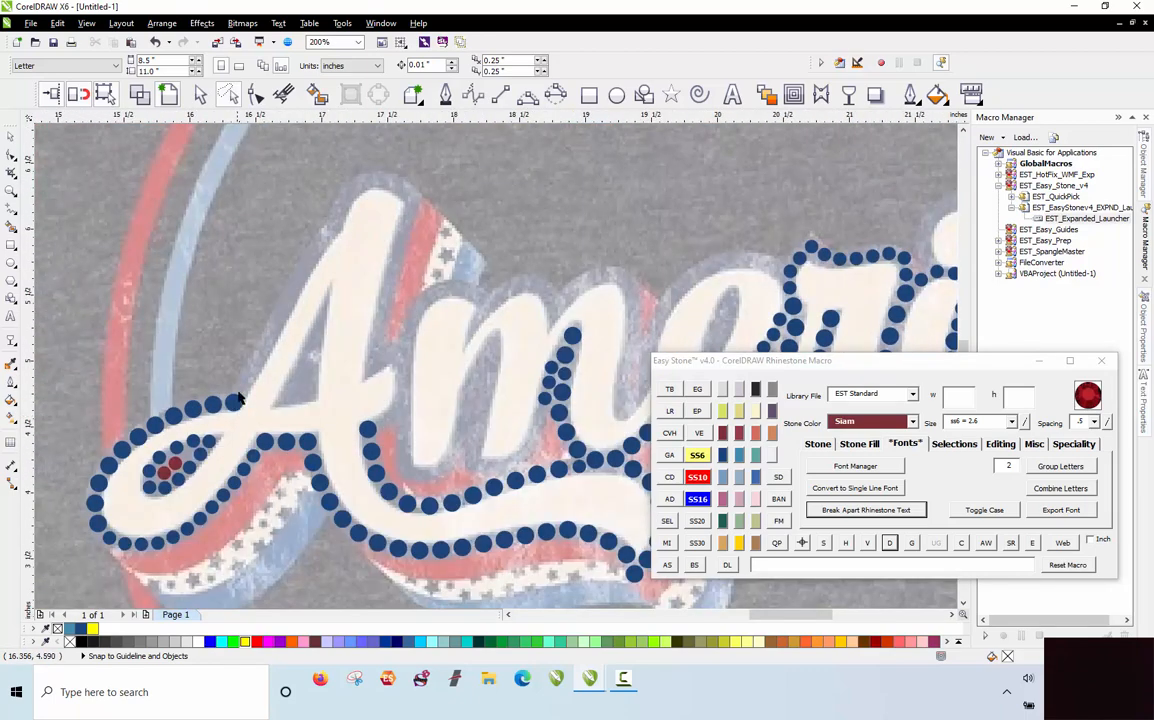
left_click_drag(236, 402, 336, 229)
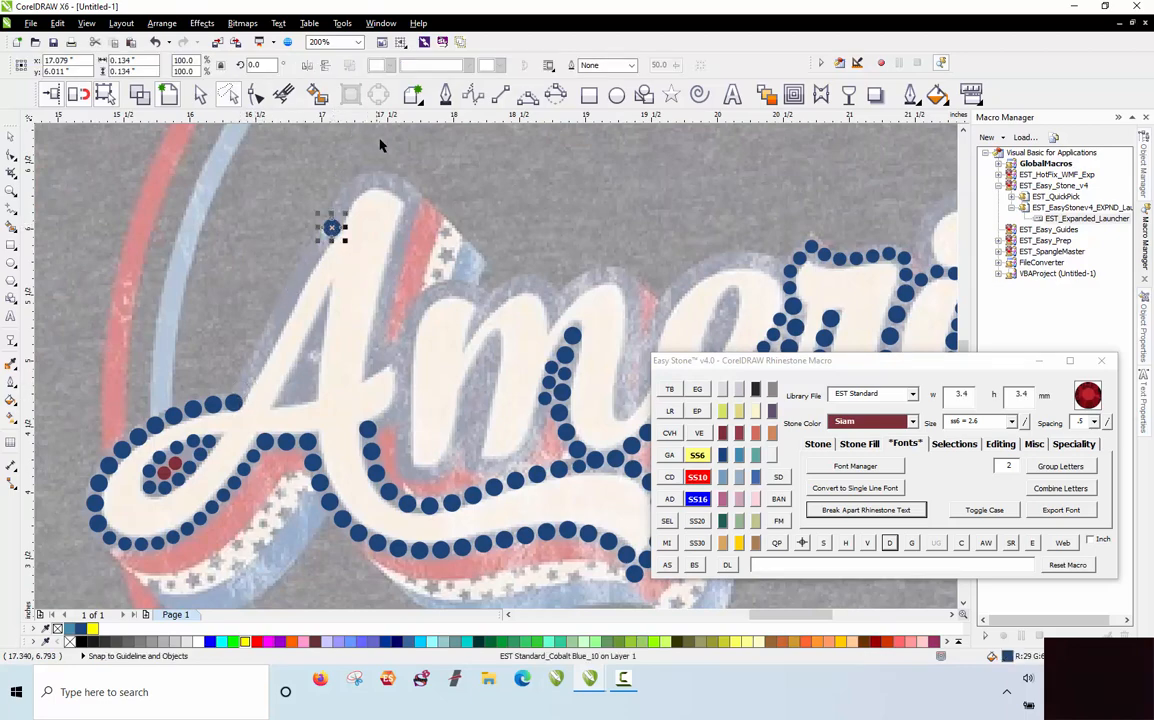
Step: Duplicate the SS10 stone repeatedly over the peak of the "A" to its upper right shoulder
scroll(381, 144, "up", 2)
mouse_move(290, 288)
left_mouse_down()
mouse_move(340, 195)
mouse_move(435, 151)
mouse_move(512, 175)
mouse_move(581, 230)
left_mouse_up()
key("space")
key("space")
key("space")
key("space")
scroll(595, 175, "down", 3)
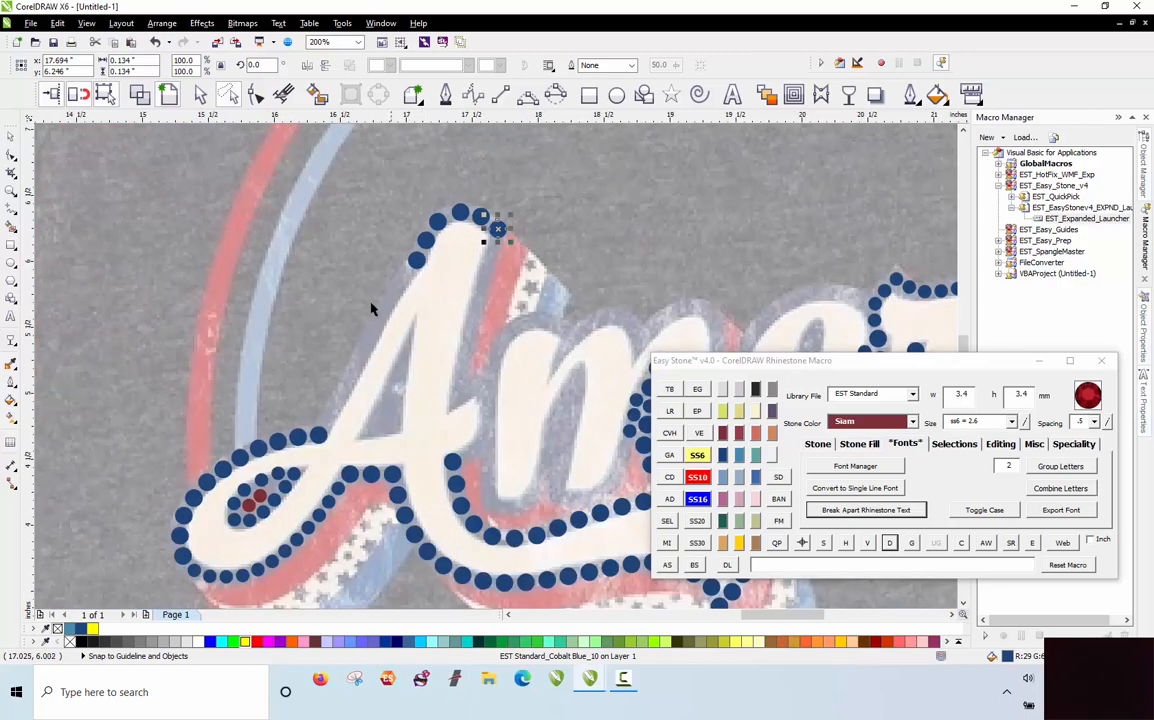
Step: Duplicate SS10 stones up the left slope of the "A" from the end of the loop to the peak
scroll(373, 304, "up", 2)
mouse_move(315, 500)
left_mouse_down()
mouse_move(406, 360)
mouse_move(397, 351)
mouse_move(412, 303)
mouse_move(488, 187)
left_mouse_up()
key("space")
key("space")
key("space")
key("space")
key("space")
key("space")
scroll(429, 177, "down", 1)
left_click(410, 184)
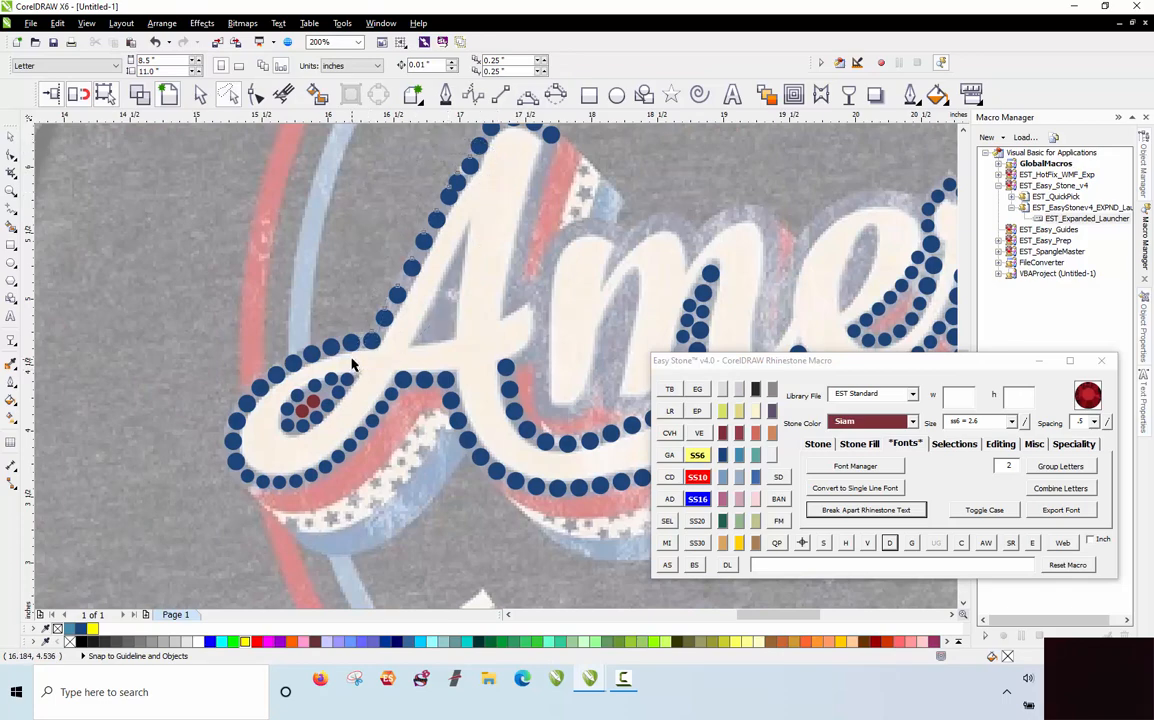
Step: Select the stones on the left slope of the "A" and respace them evenly along their path
left_click_drag(352, 363, 354, 362)
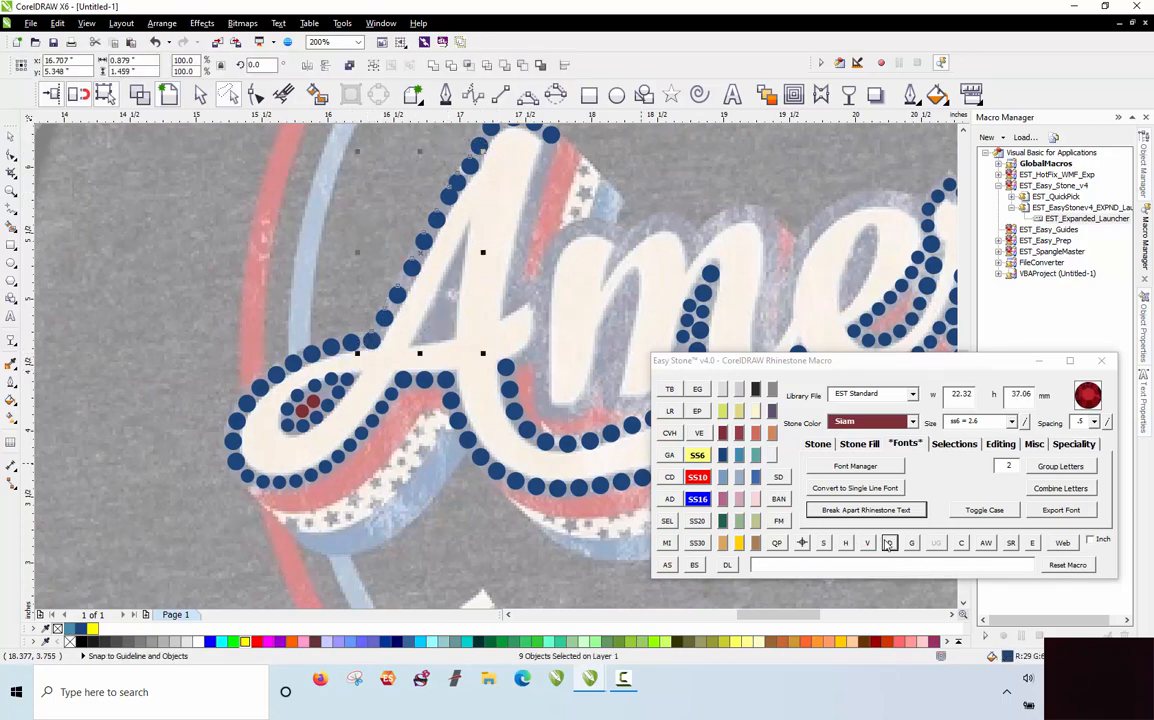
left_click(888, 543)
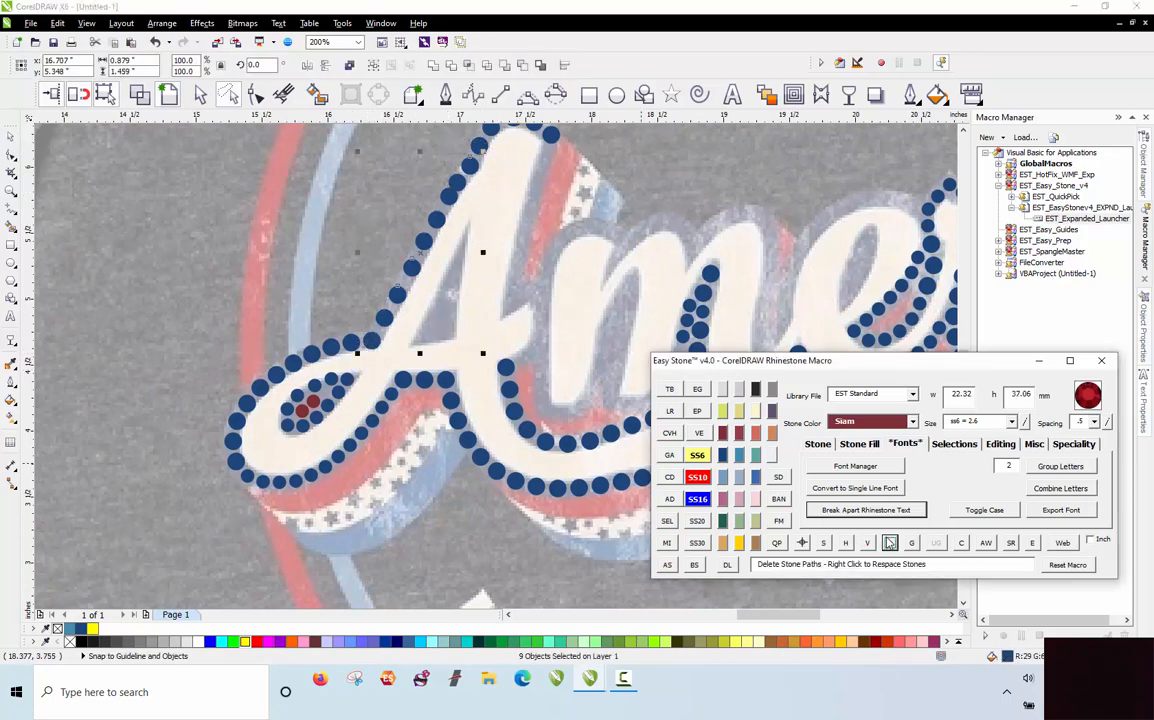
left_click(803, 543)
left_click(804, 542)
left_click(889, 543)
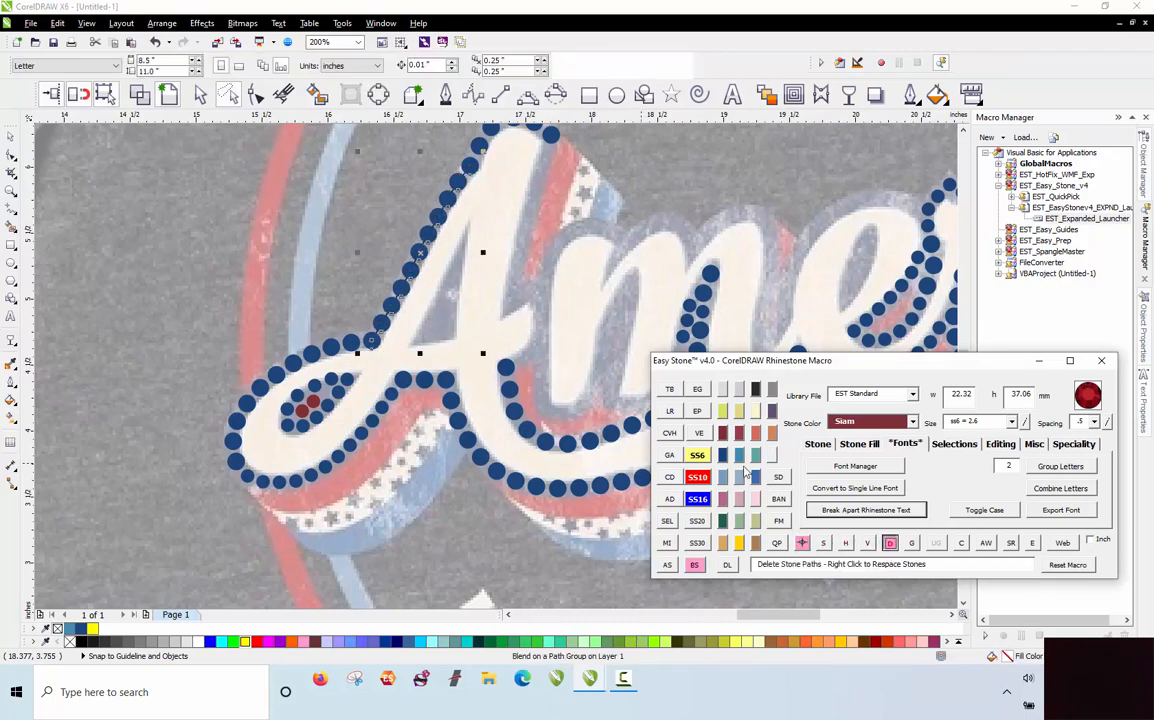
key("Escape")
Step: Delete one stone near the top of the "A" slope and evenly respace the remaining stones from the loop over the peak
scroll(510, 218, "down", 2)
scroll(489, 220, "up", 2)
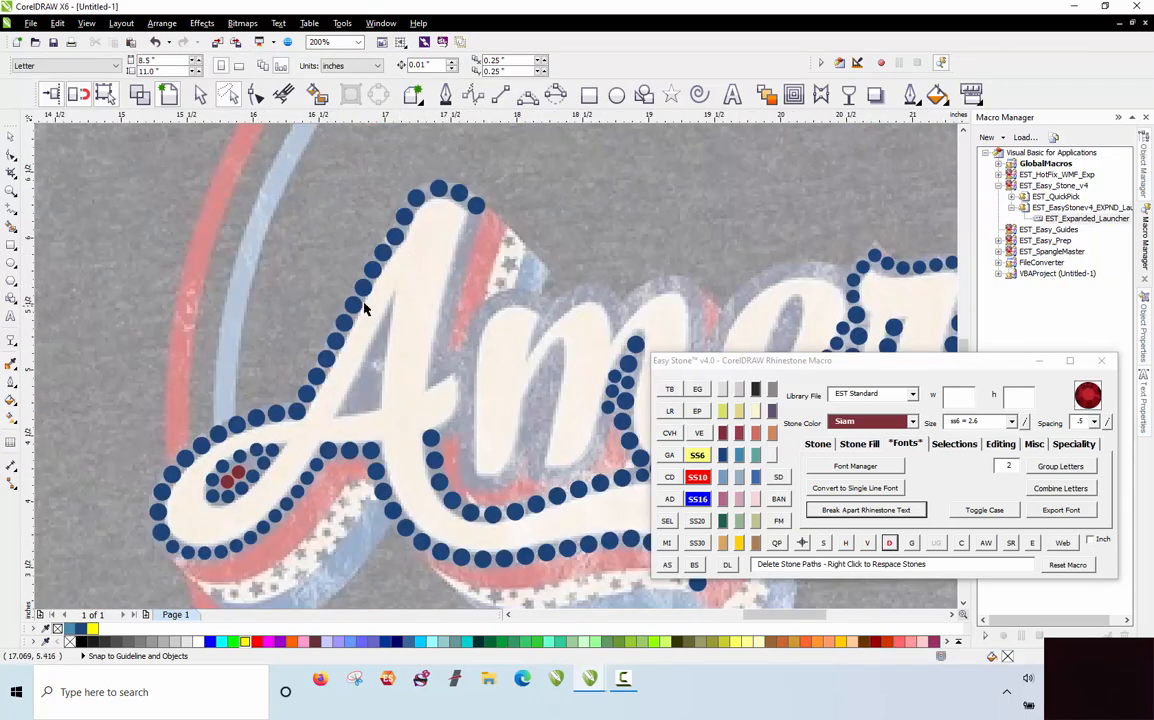
scroll(330, 280, "down", 2)
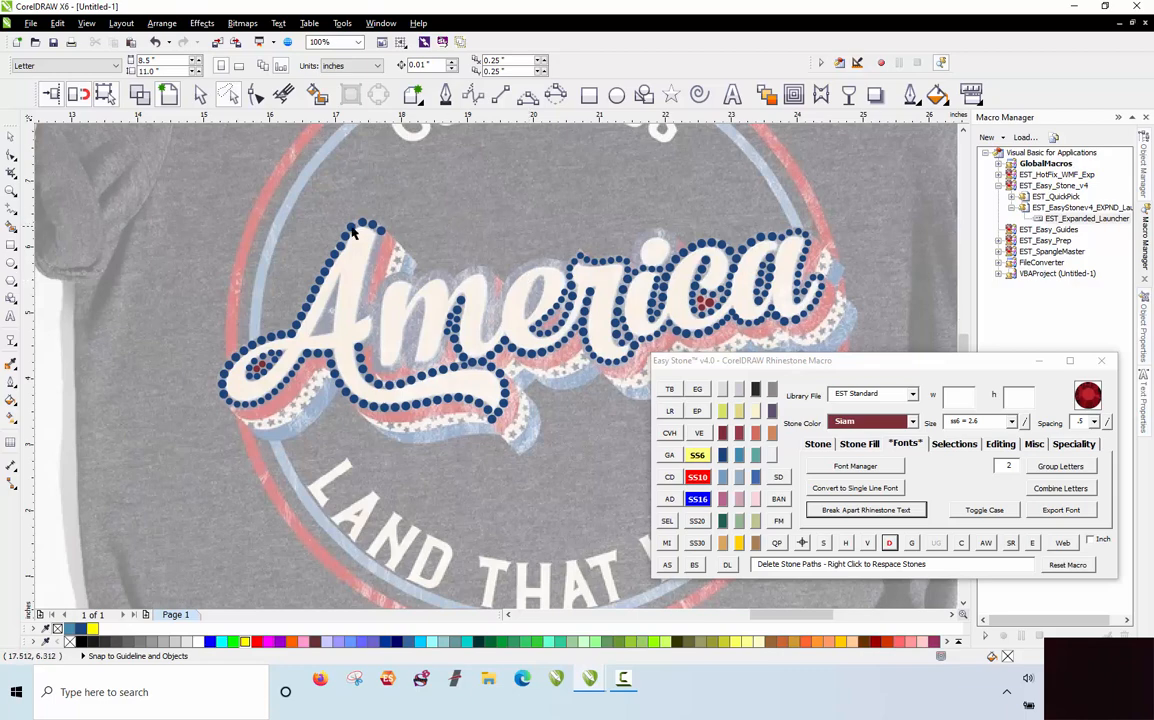
scroll(363, 219, "up", 1)
left_click(317, 265)
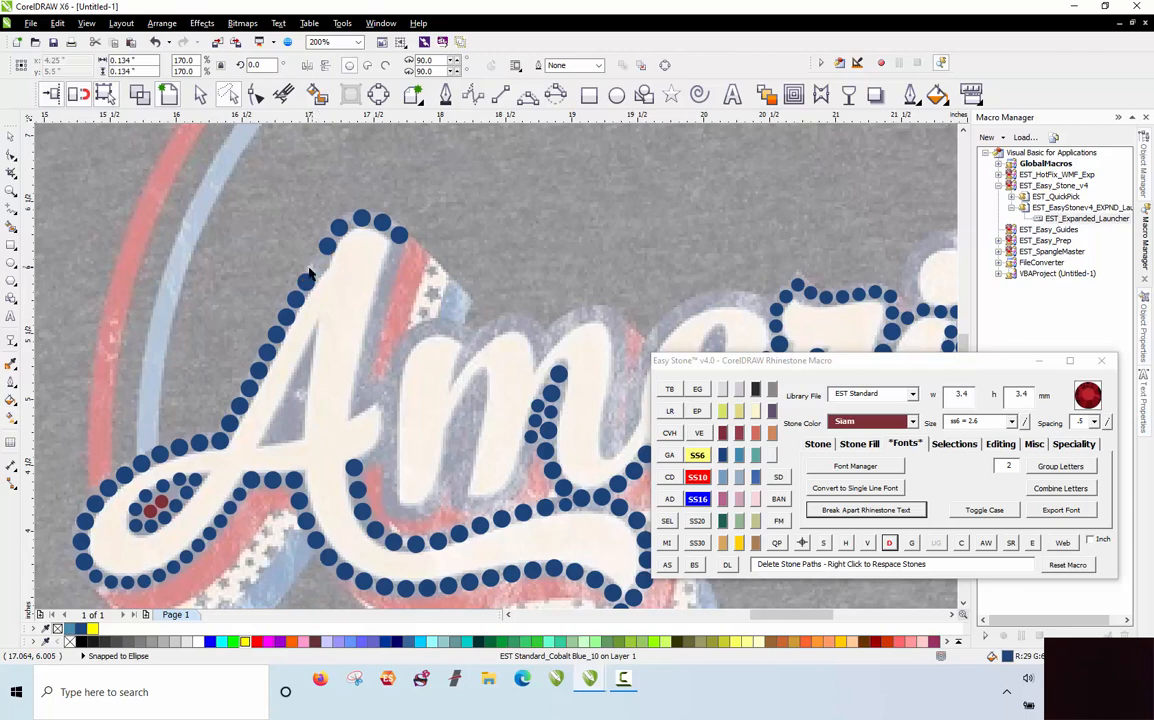
left_click(271, 224)
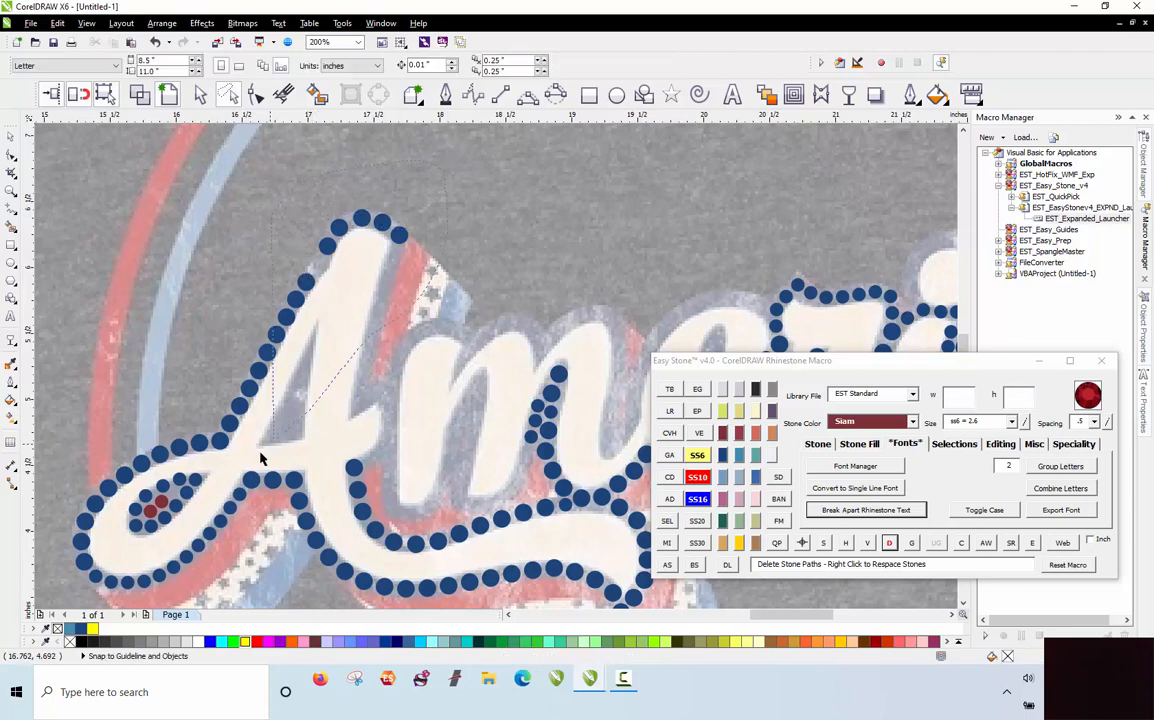
left_click_drag(203, 457, 204, 456)
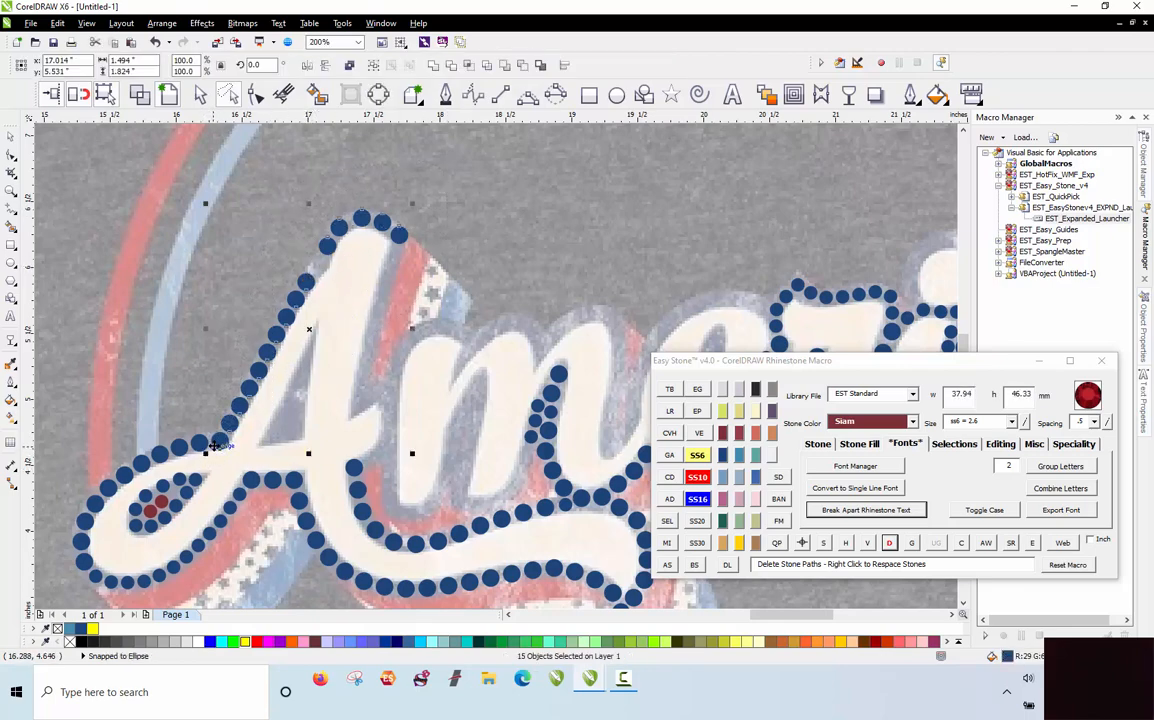
right_click(889, 544)
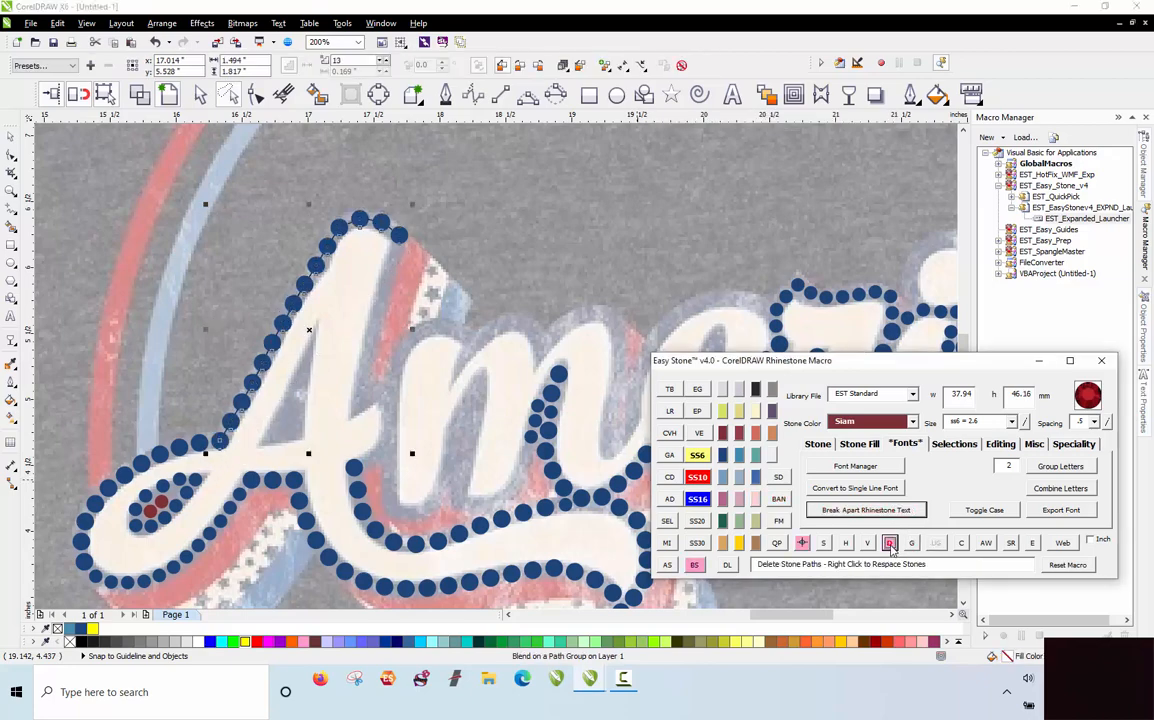
left_click(503, 254)
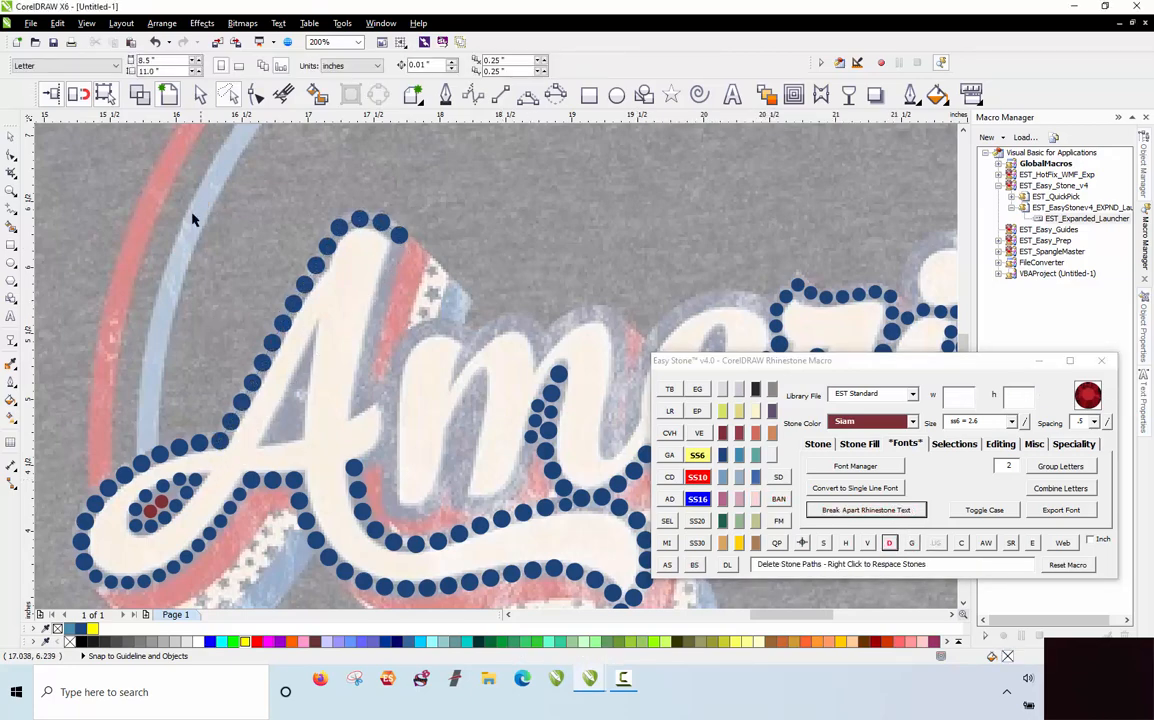
Step: Copy the end stone on the right shoulder of the "A" peak down into the notch above the crossbar's tip
scroll(193, 219, "down", 1)
scroll(276, 212, "up", 2)
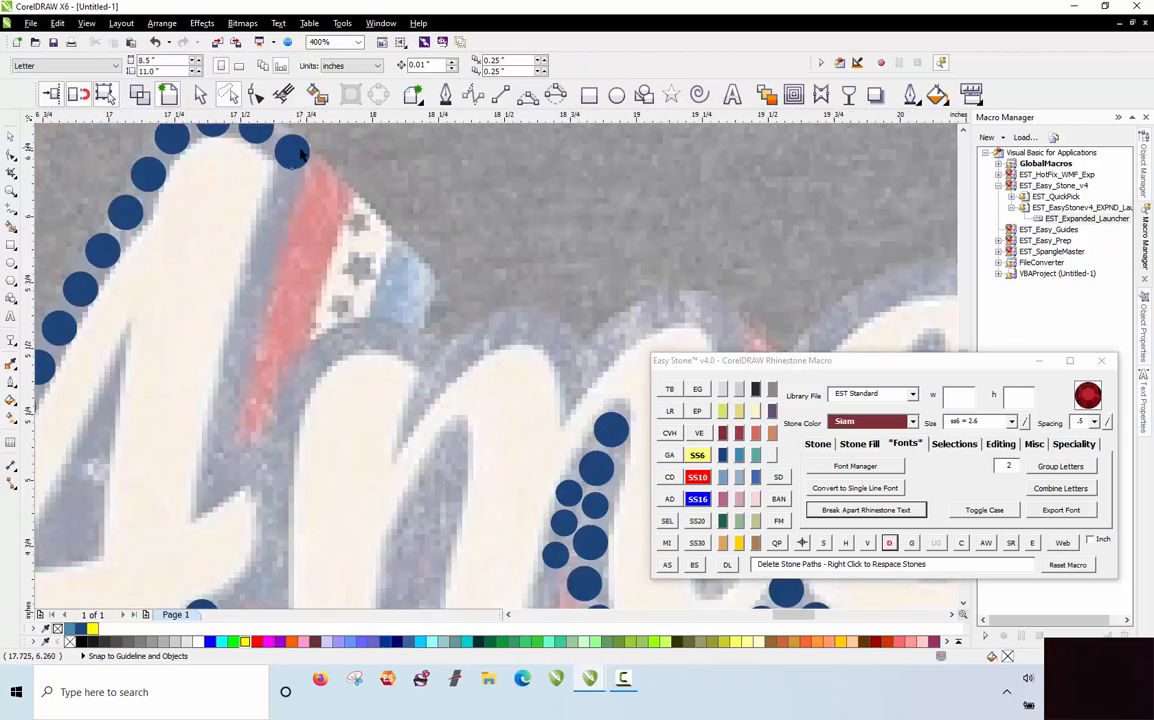
left_click_drag(300, 150, 218, 490)
right_click(218, 490)
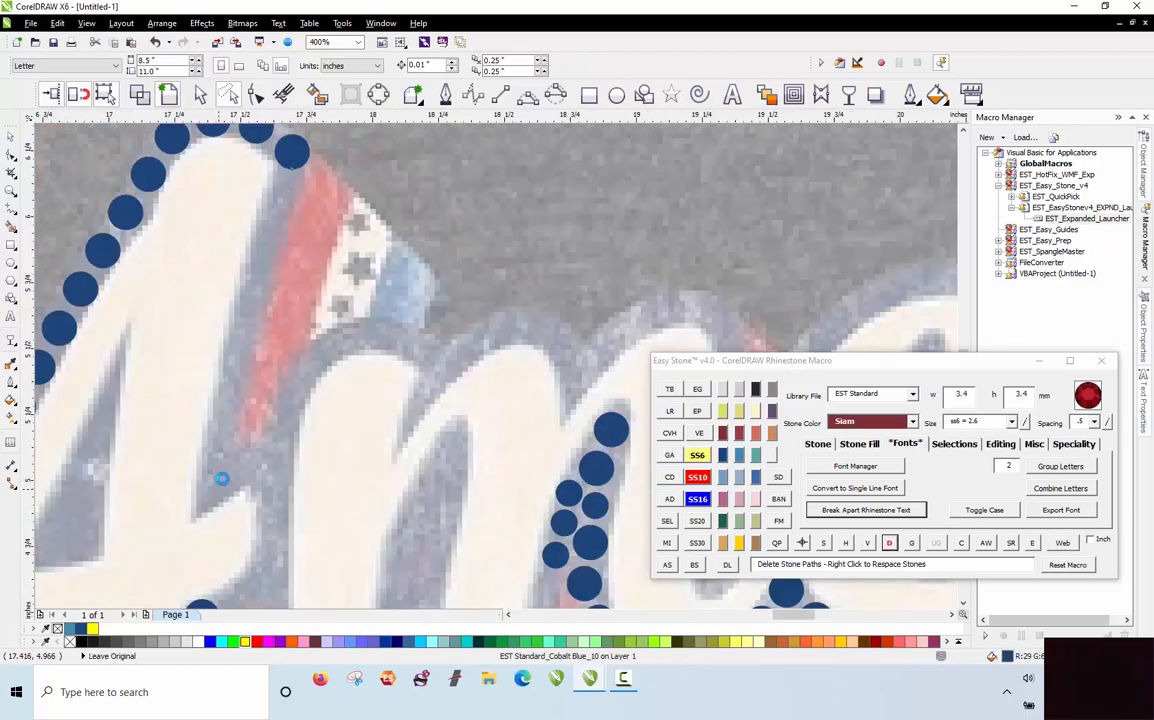
Step: Fill the right side of the "A" between the shoulder and notch stones with an evenly spaced, slightly curved row of stones
left_click(296, 162, "shift")
left_click(667, 564)
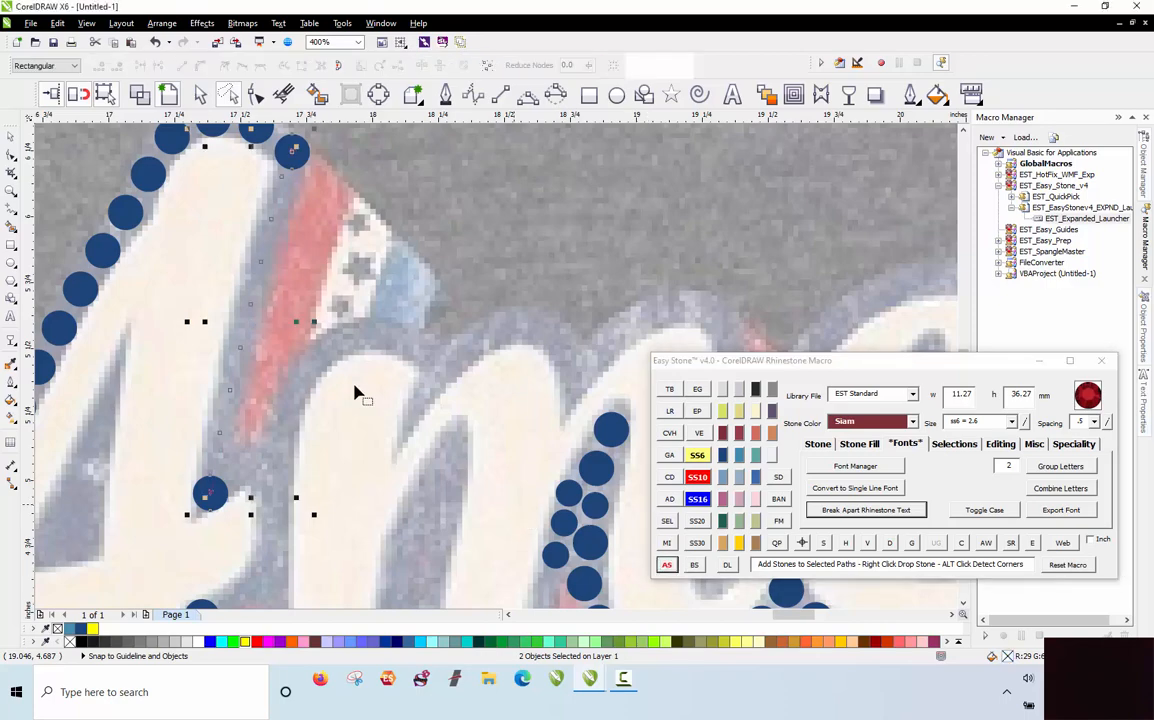
left_click_drag(257, 306, 250, 303)
key("space")
key("Escape")
left_click(262, 284)
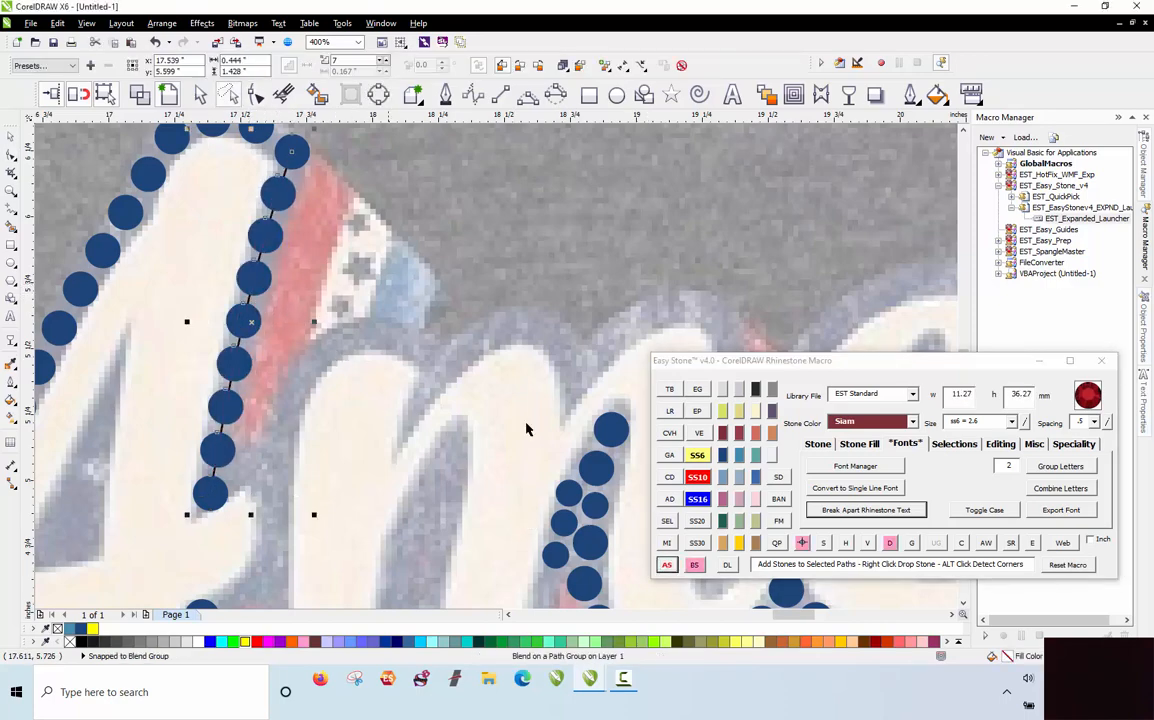
left_click(515, 227)
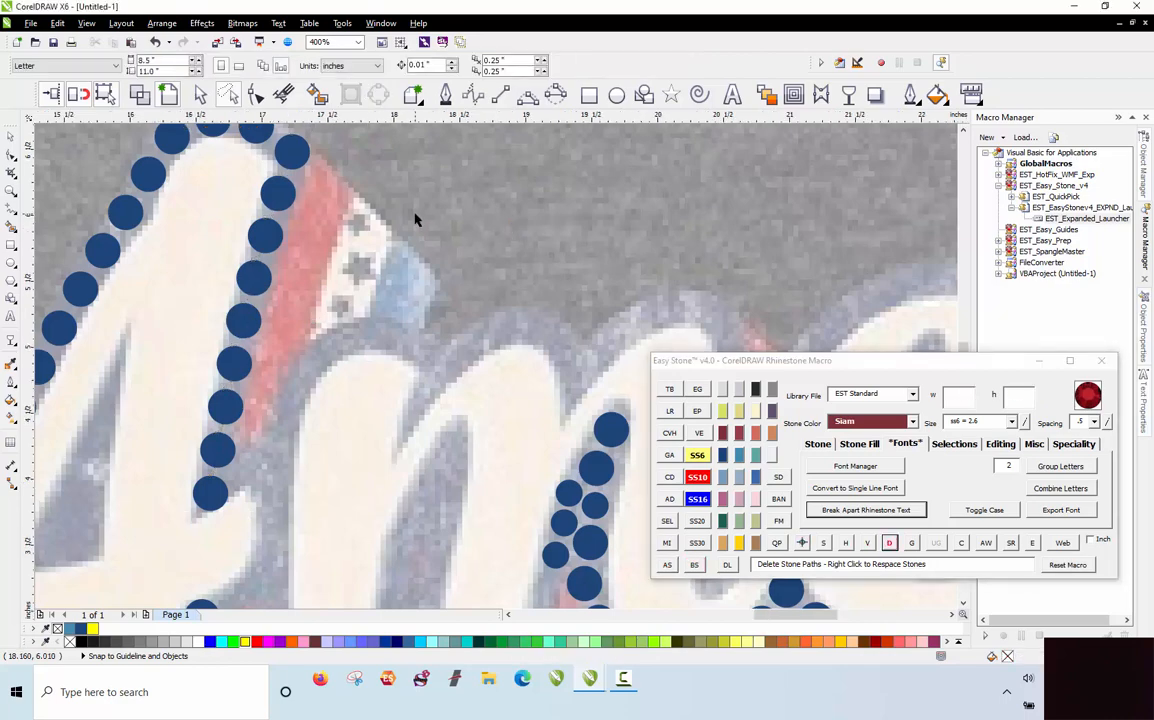
Step: Copy two SS10 stones from the top of the "A" leg along the crossbar tip's underside, and add an SS6 copy below them
scroll(416, 245, "down", 1)
scroll(330, 430, "up", 2)
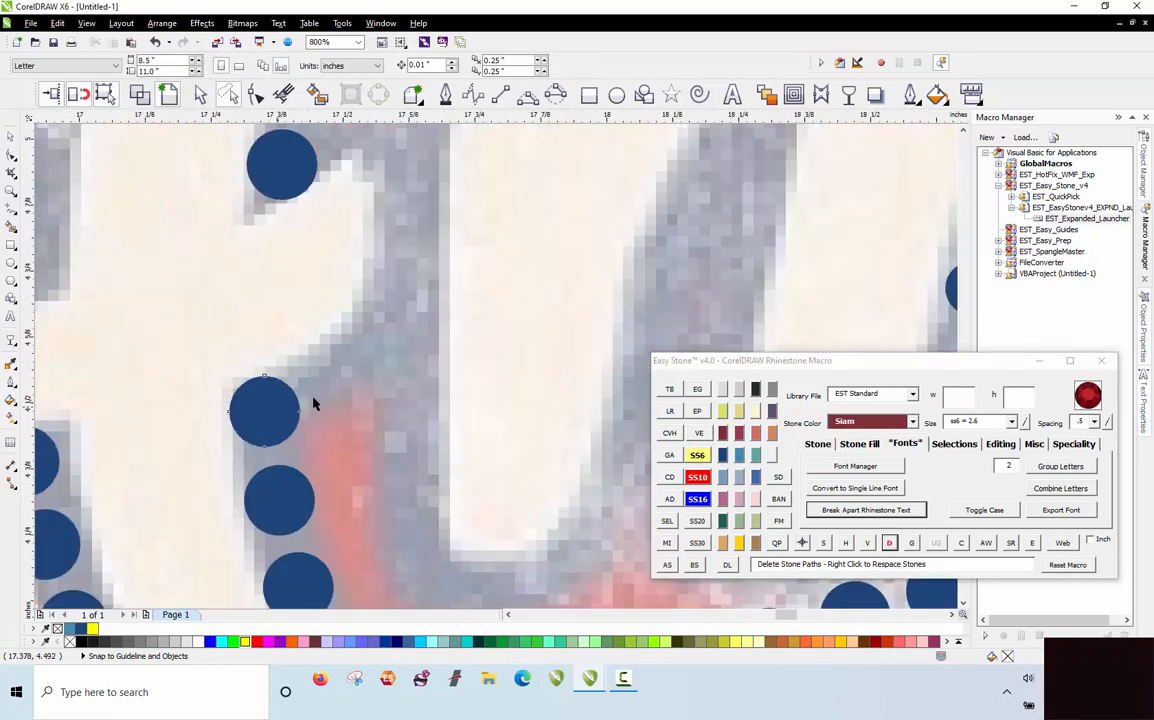
left_click(350, 362)
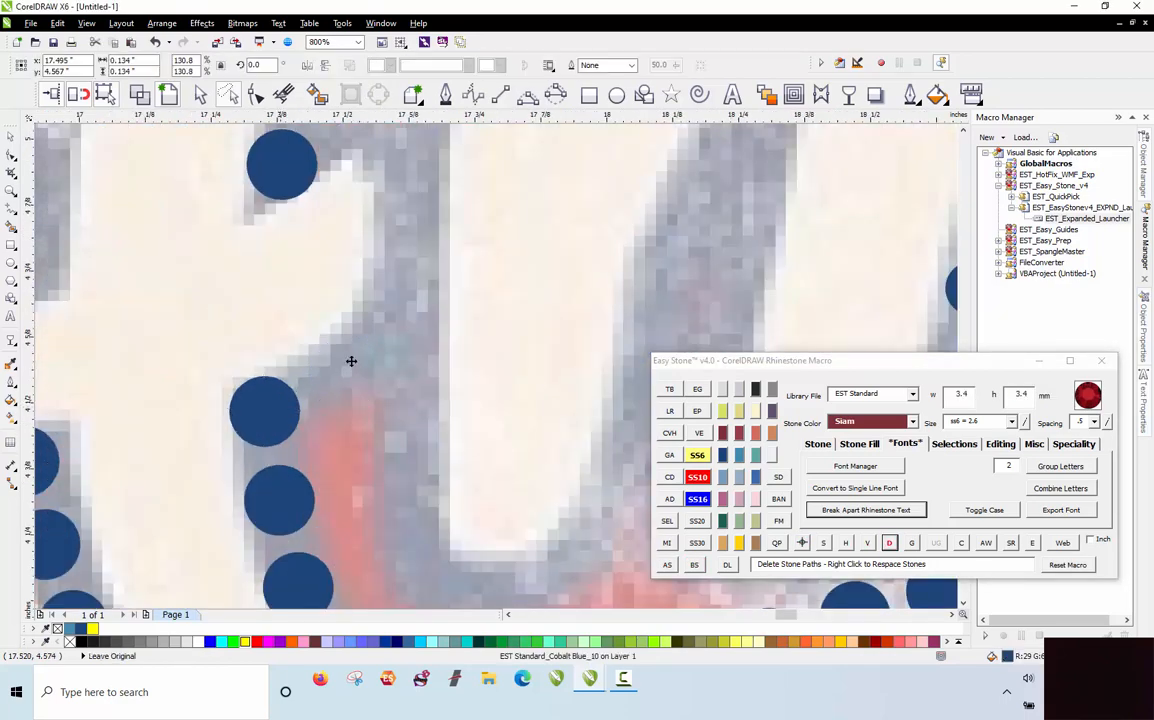
left_click(414, 308)
left_click(413, 390)
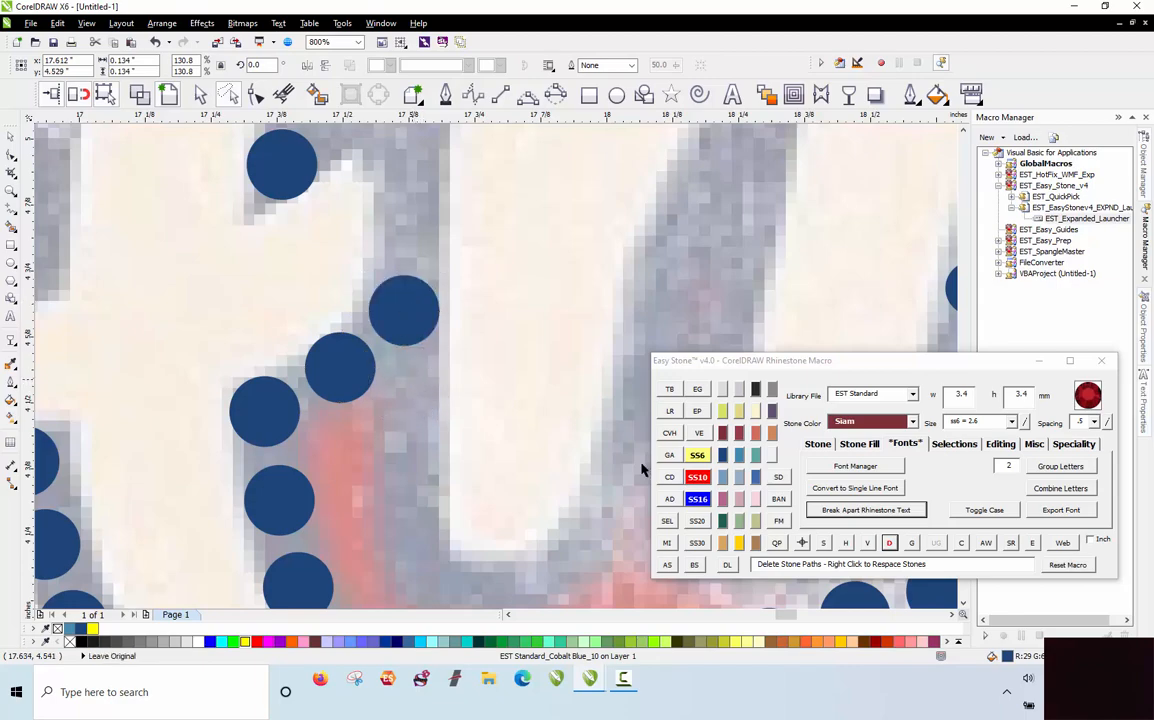
left_click(697, 455)
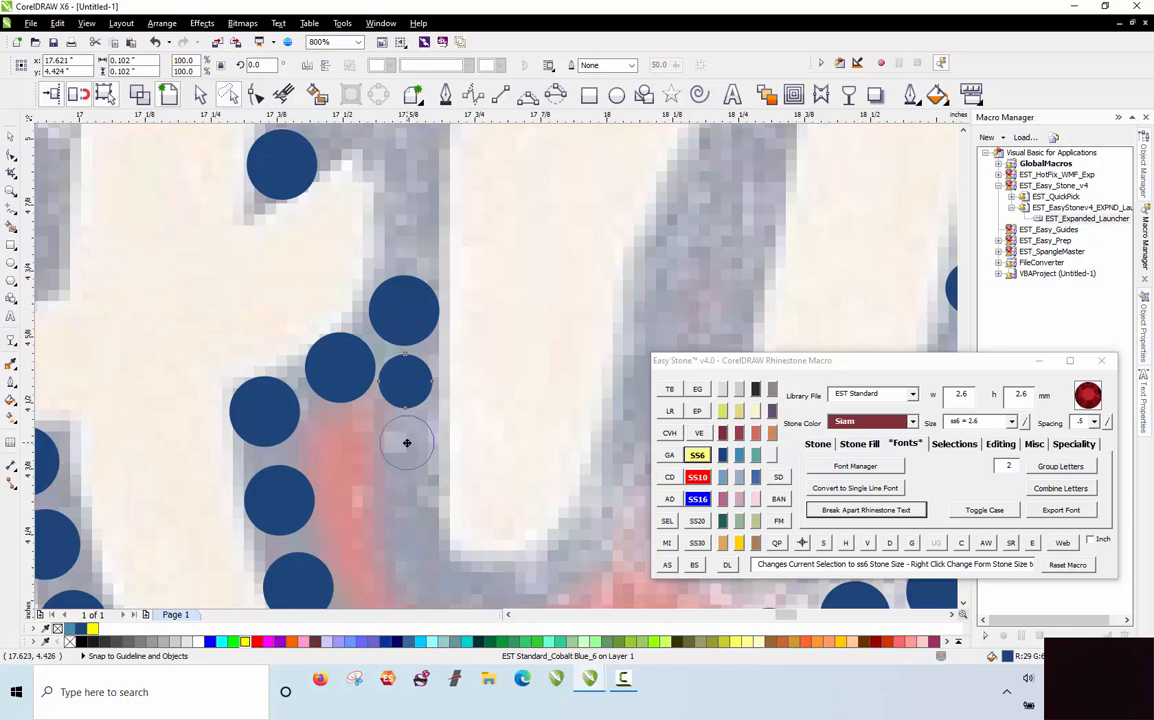
Step: Copy SS6 stones down the left edge of the "m"'s first stroke and around its foot
left_click(407, 442)
left_click(410, 511)
left_click(433, 570)
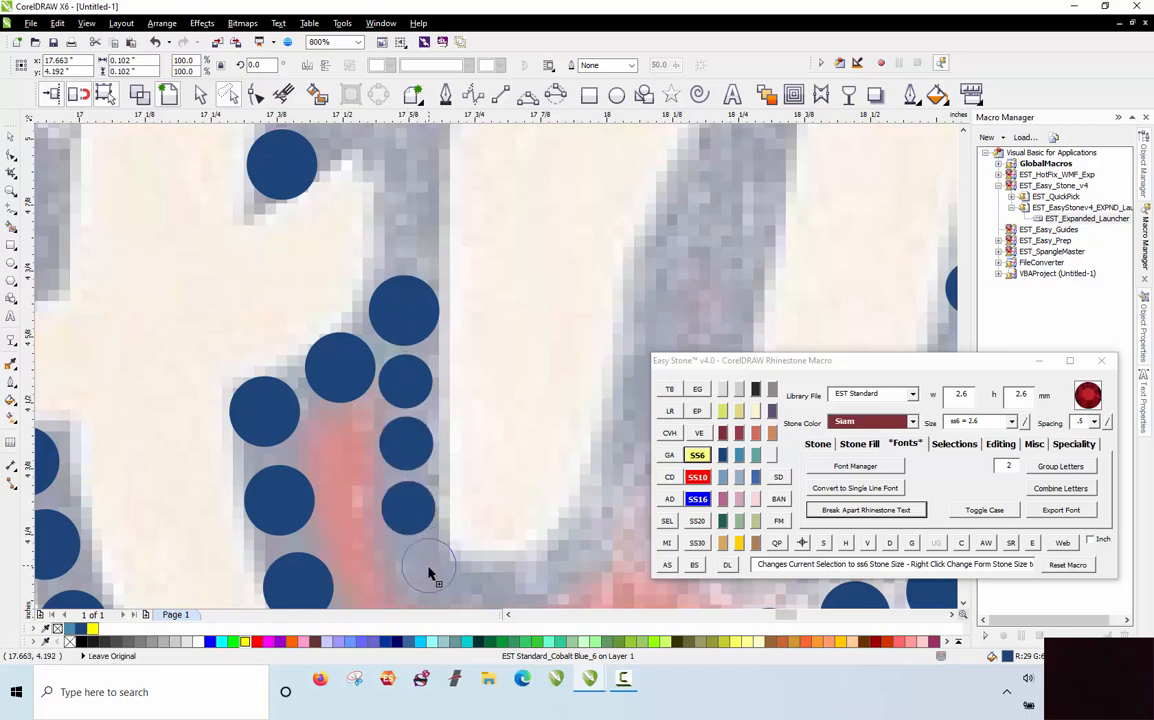
left_click(557, 556)
scroll(507, 407, "down", 4)
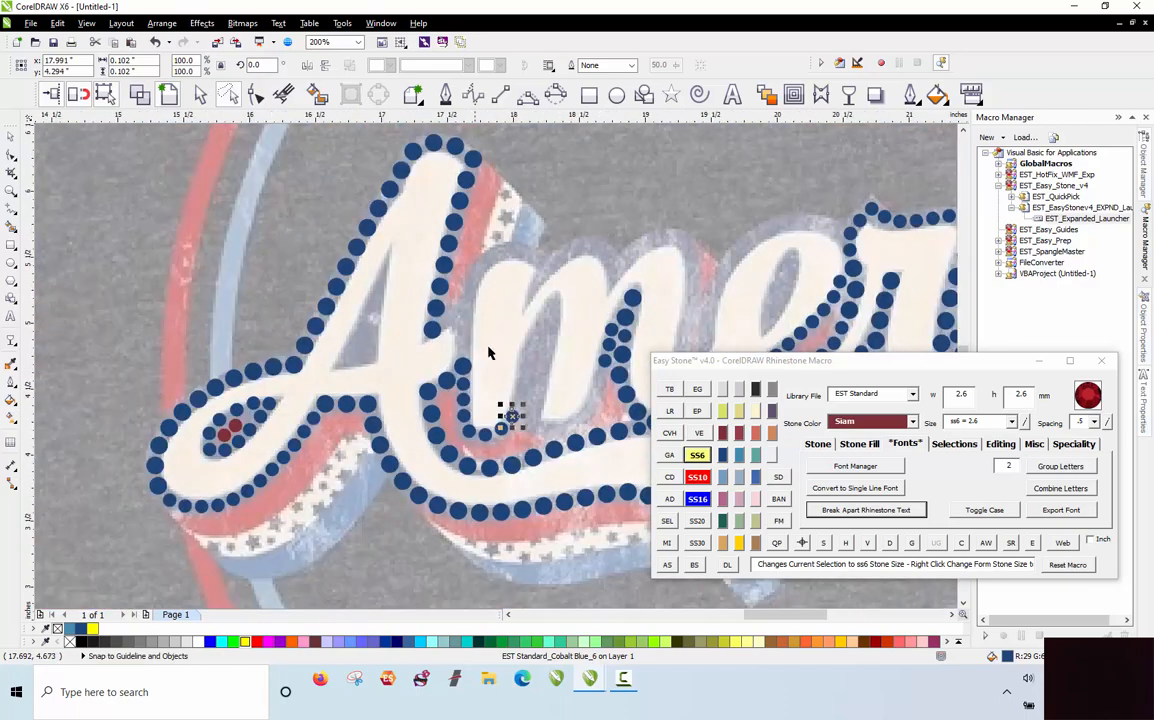
Step: Copy an SS10 stone into the top of the gap between the "m"'s first two strokes and add two columns of three SS6 stones below
scroll(538, 335, "up", 2)
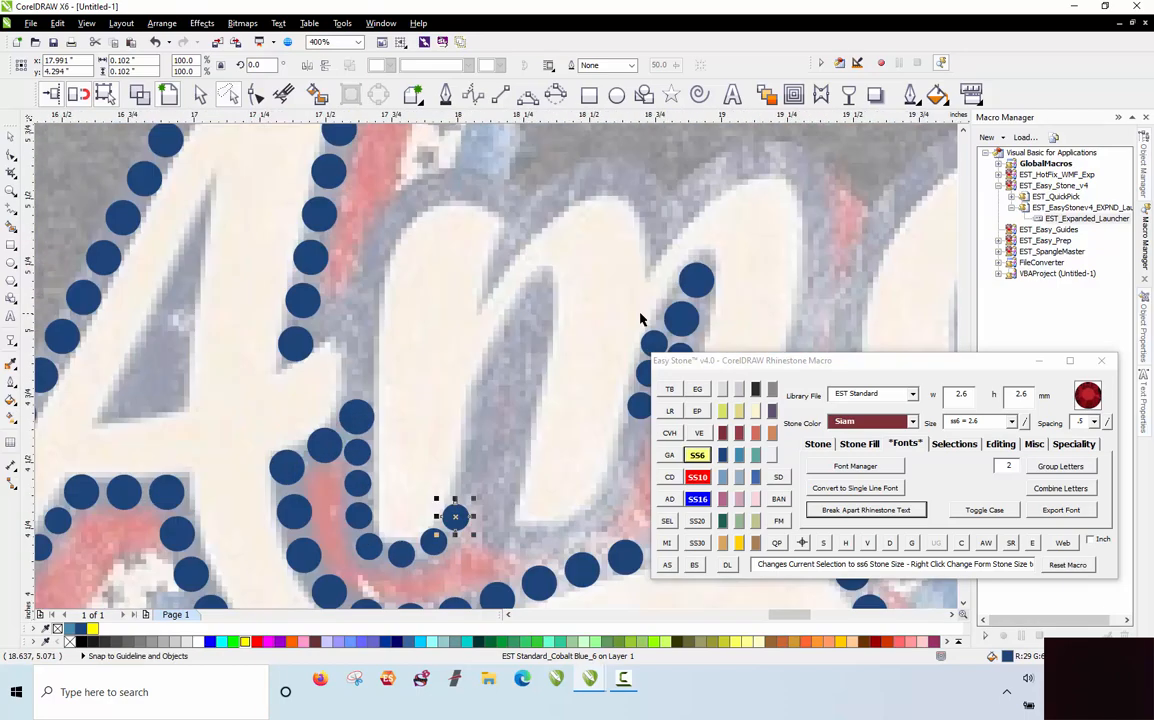
left_click(539, 292)
scroll(528, 304, "up", 2)
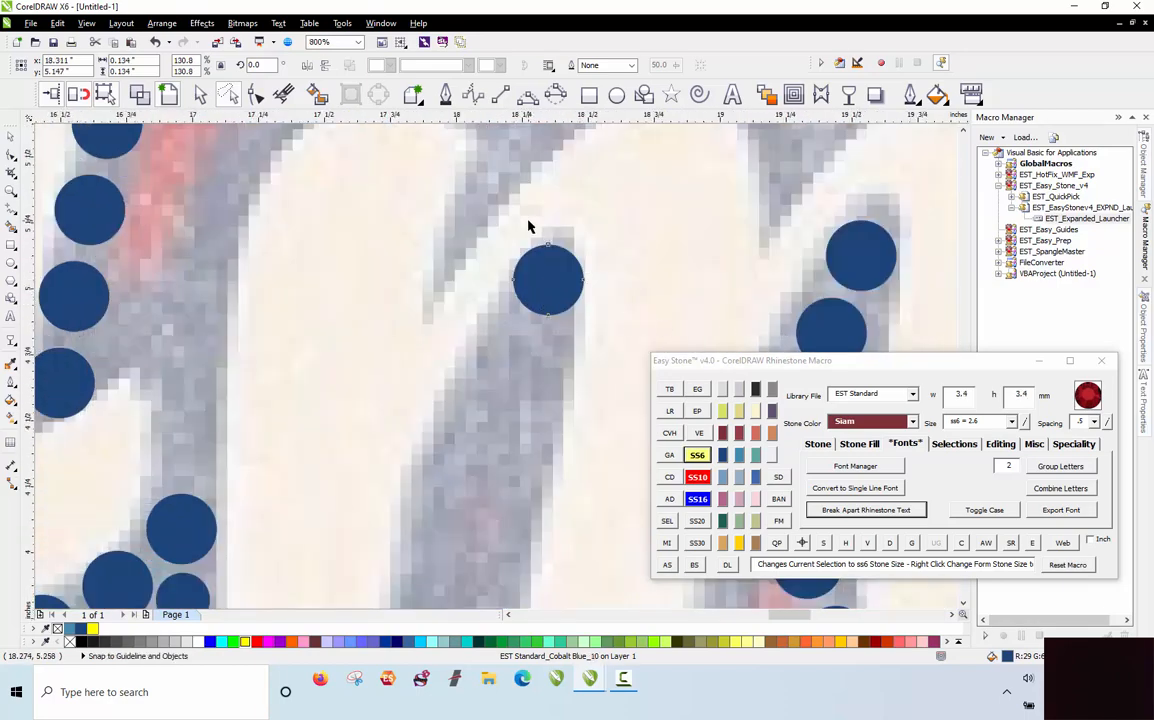
scroll(533, 227, "down", 2)
scroll(645, 285, "up", 2)
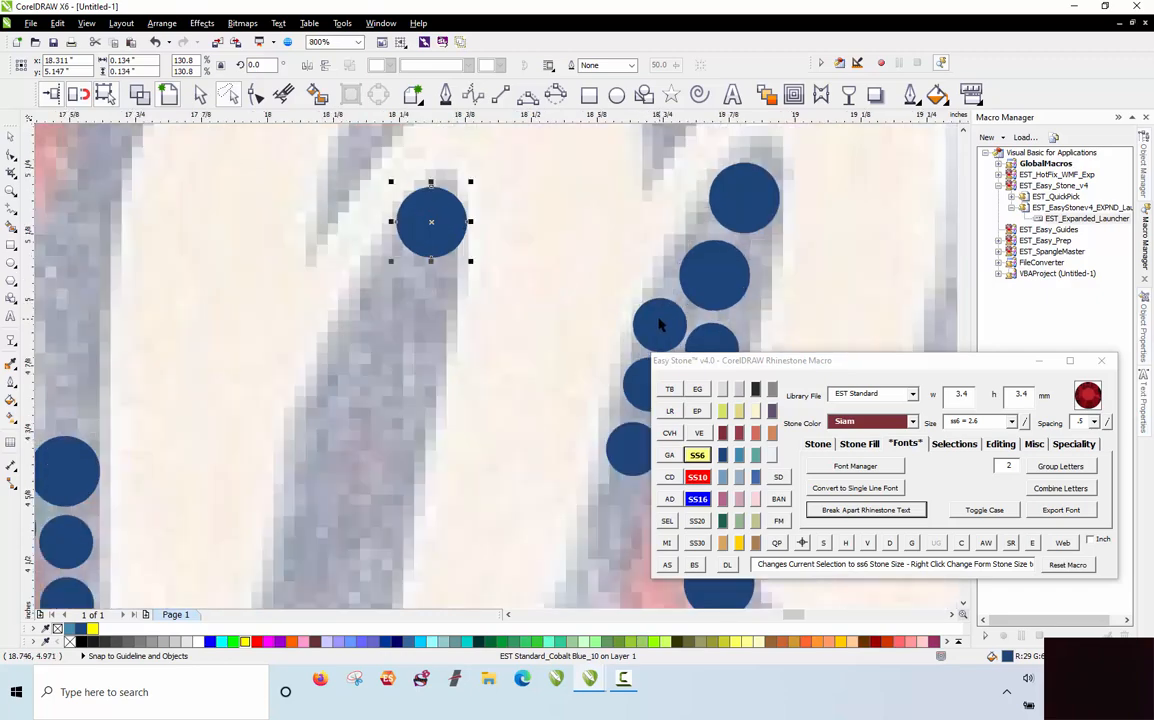
left_click(439, 293)
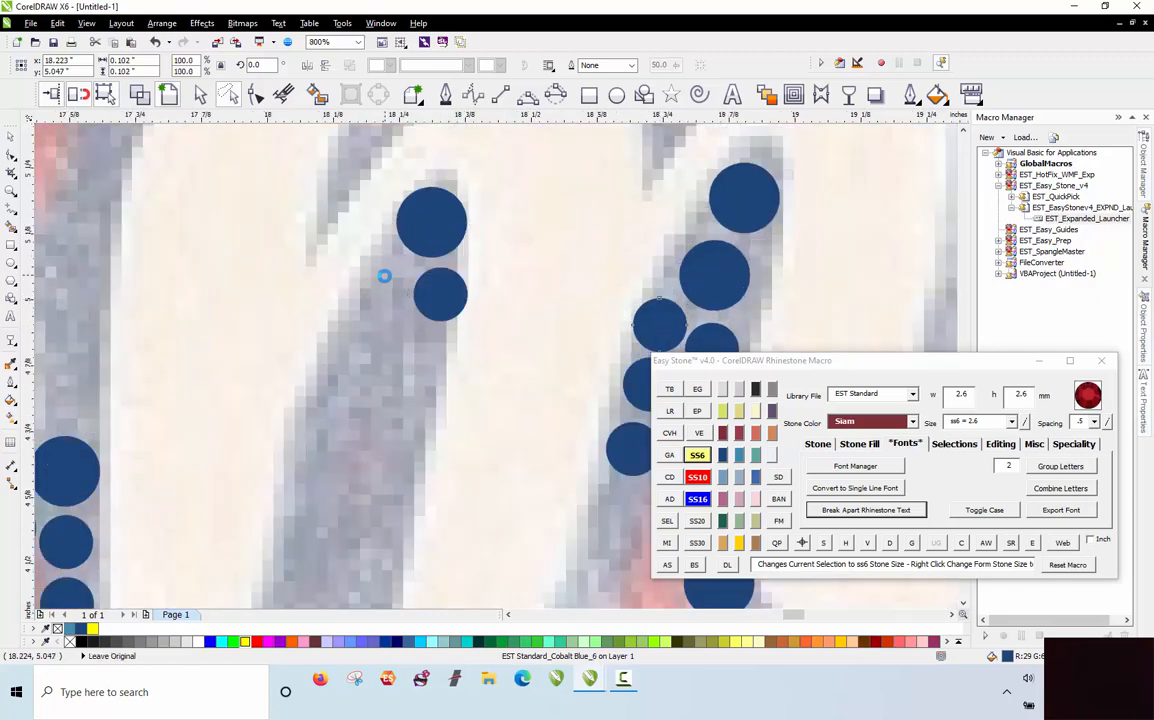
left_click(384, 275)
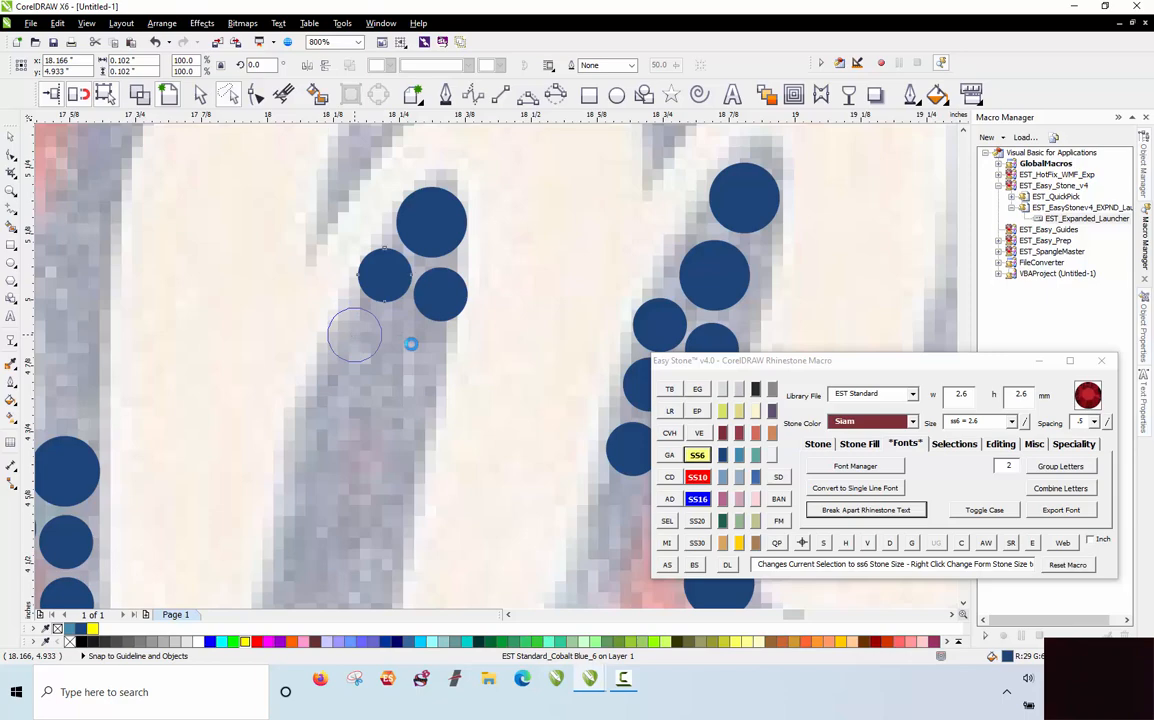
left_click(354, 334)
left_click(418, 350)
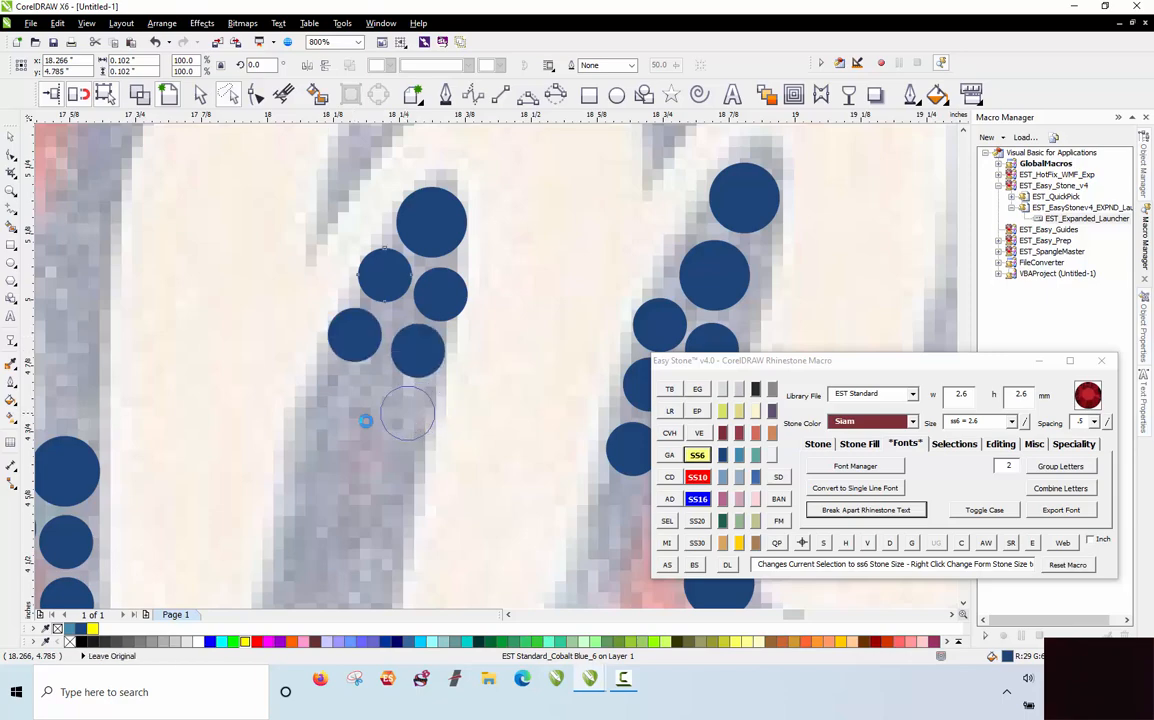
left_click(406, 412)
left_click(345, 406)
Step: Resize the gap's lowest left stone to SS10 and continue both columns down to the stroke's foot with alternating SS10 and SS6 copies
left_click(697, 477)
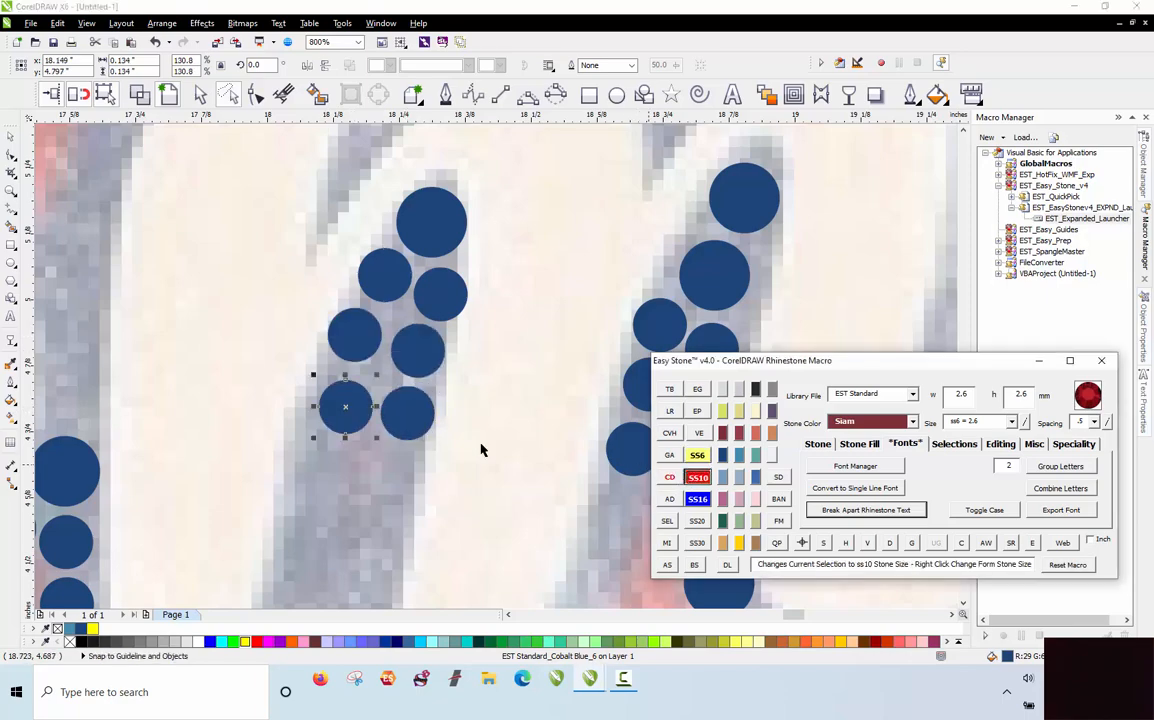
scroll(390, 422, "up", 1)
scroll(343, 260, "down", 2)
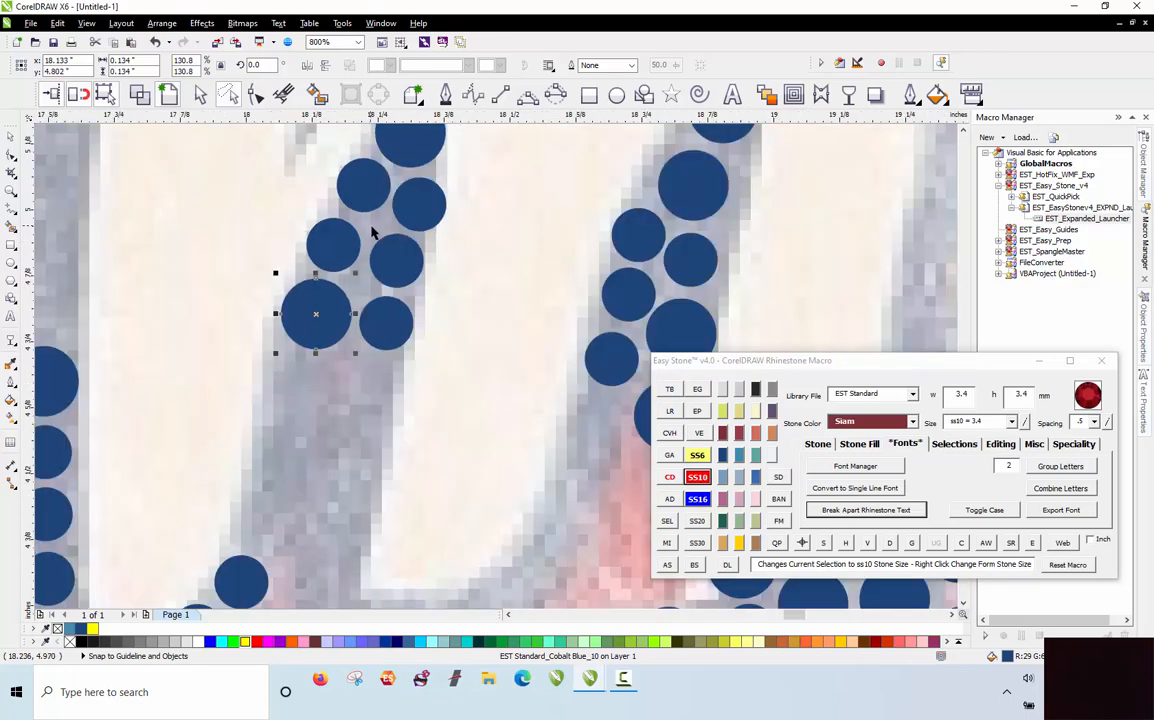
scroll(325, 285, "up", 1)
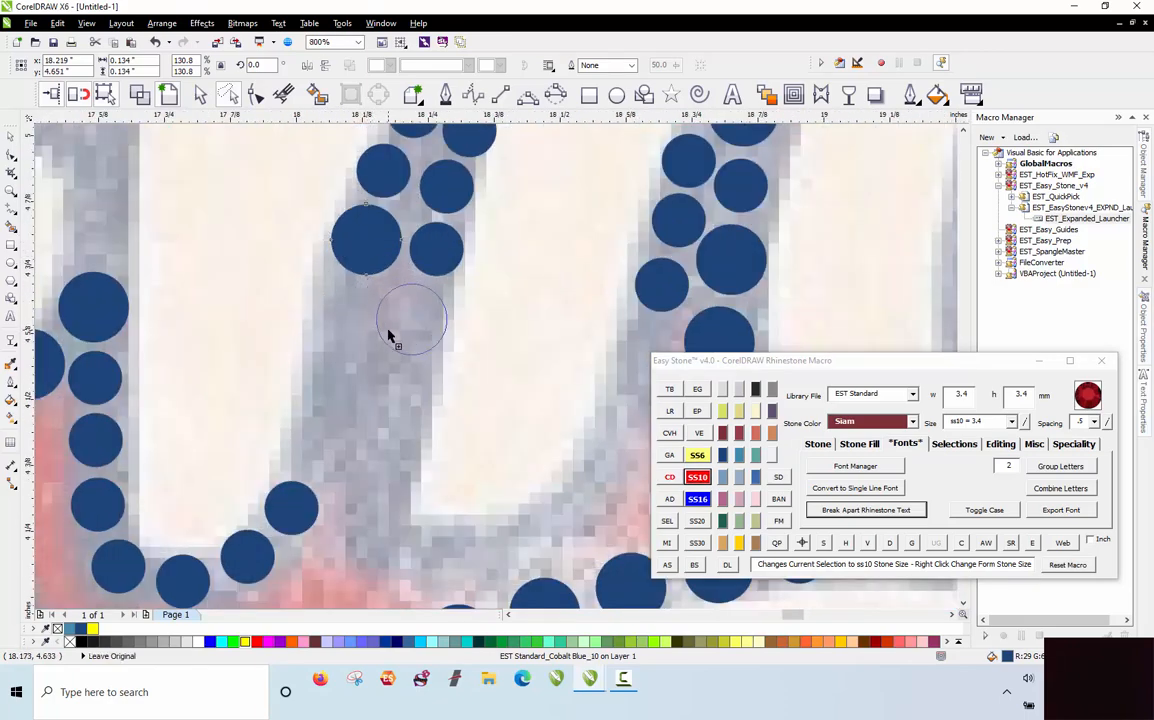
left_click(406, 311)
left_click(338, 303)
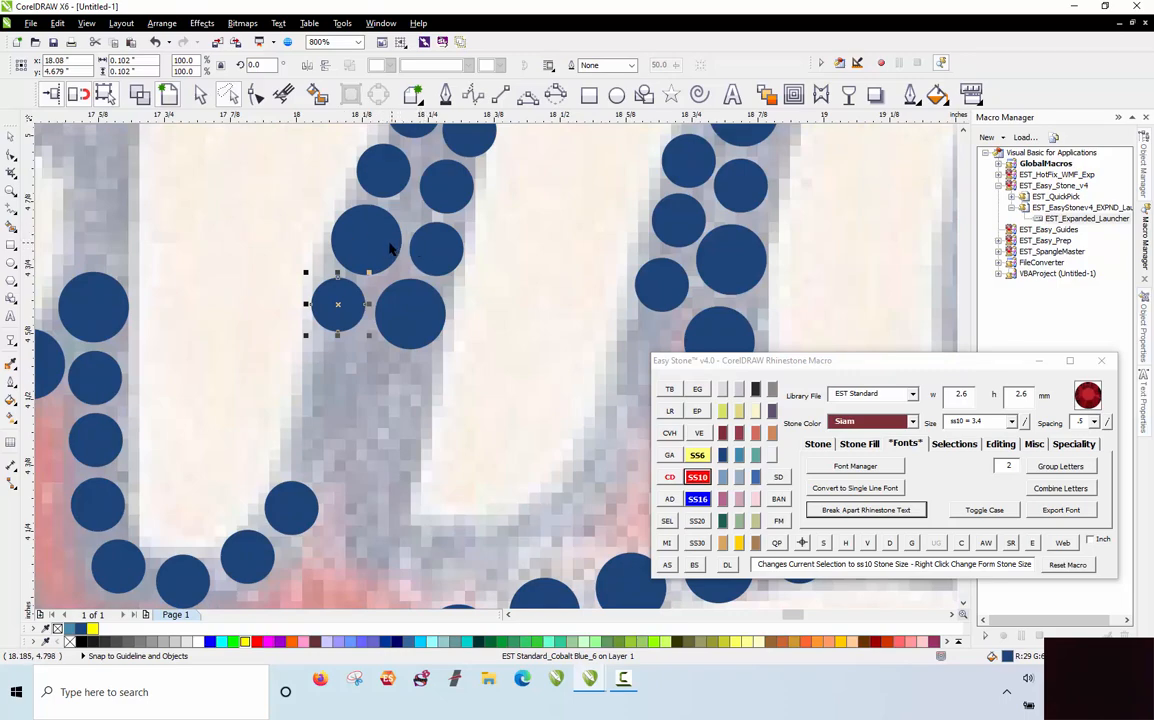
left_click(334, 376)
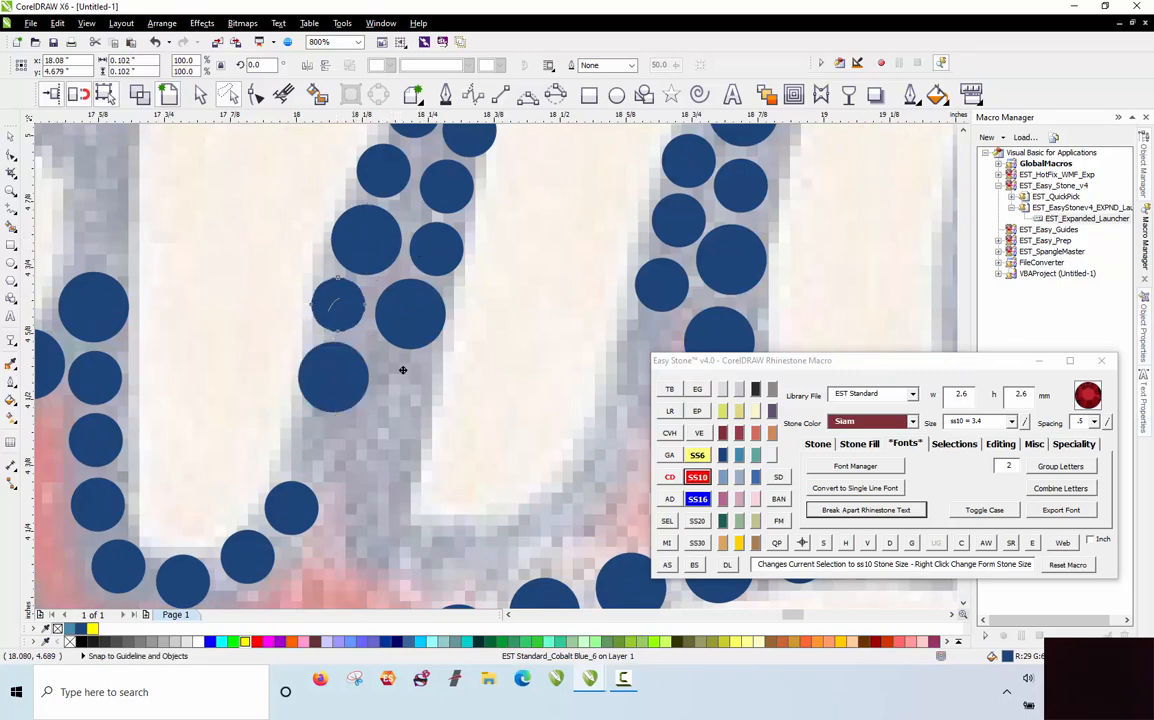
left_click(406, 387)
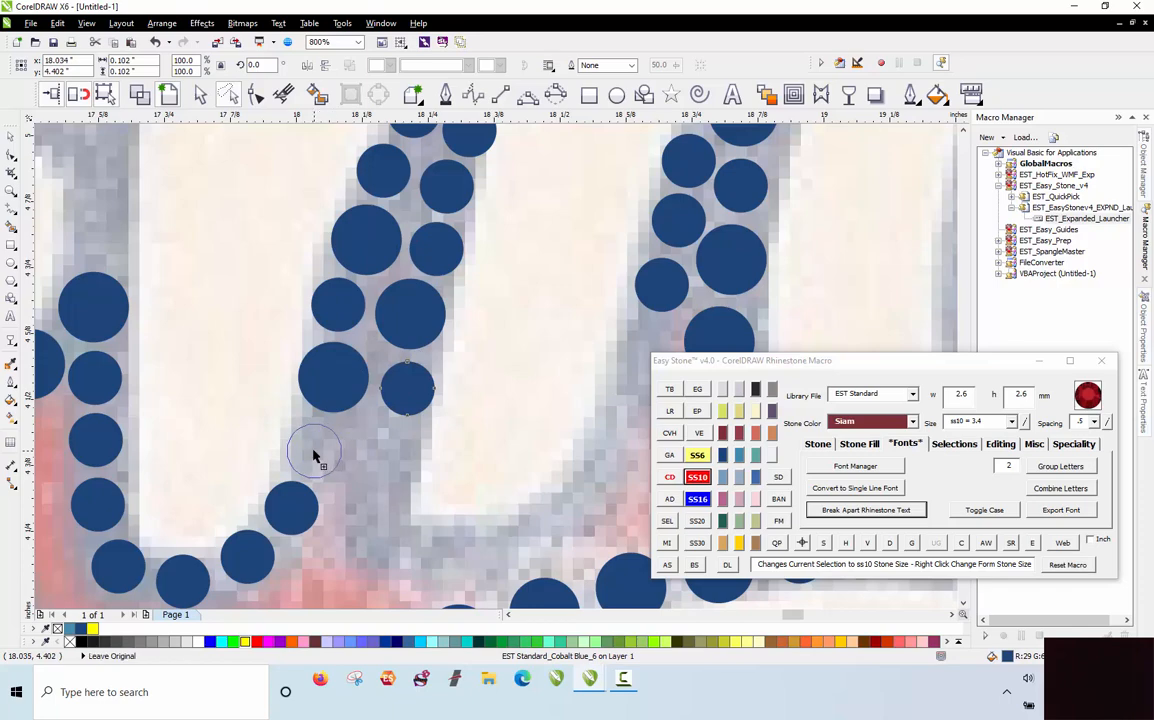
left_click(313, 453)
left_click(384, 454)
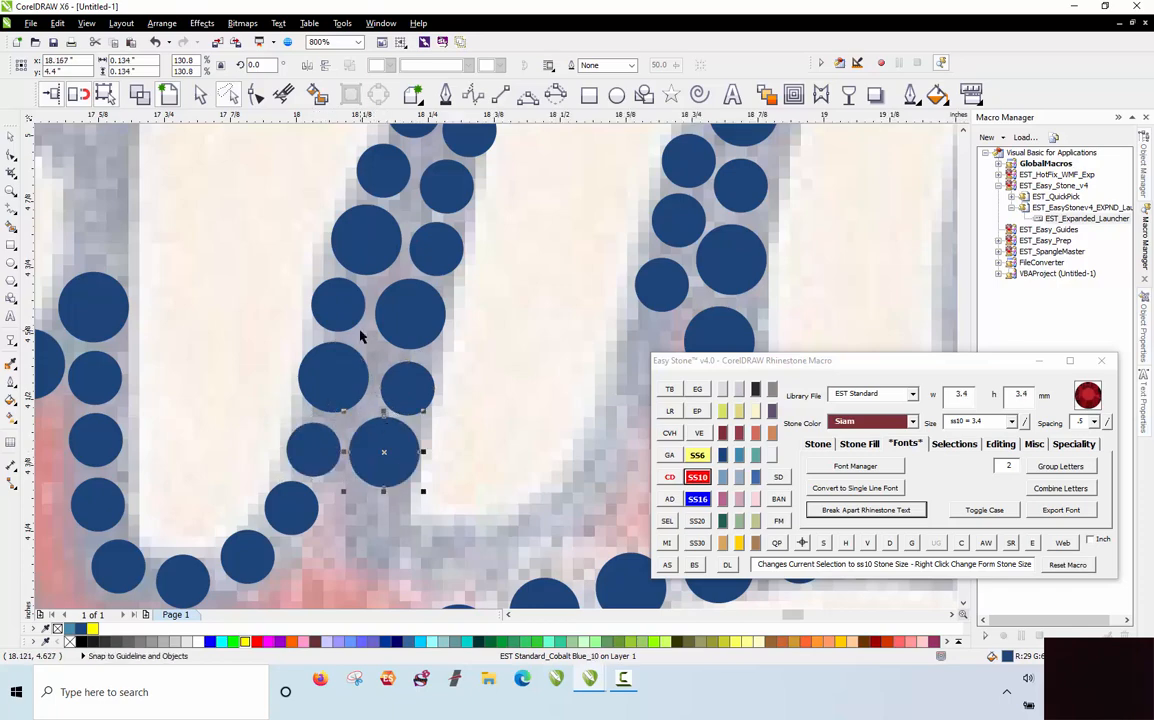
Step: Copy three more SS10 stones from the bottom of the gap's right column along the underside of the "m"'s second stroke
scroll(360, 334, "down", 2)
scroll(376, 385, "up", 3)
left_click_drag(261, 352, 266, 522)
left_click_drag(278, 538, 430, 582)
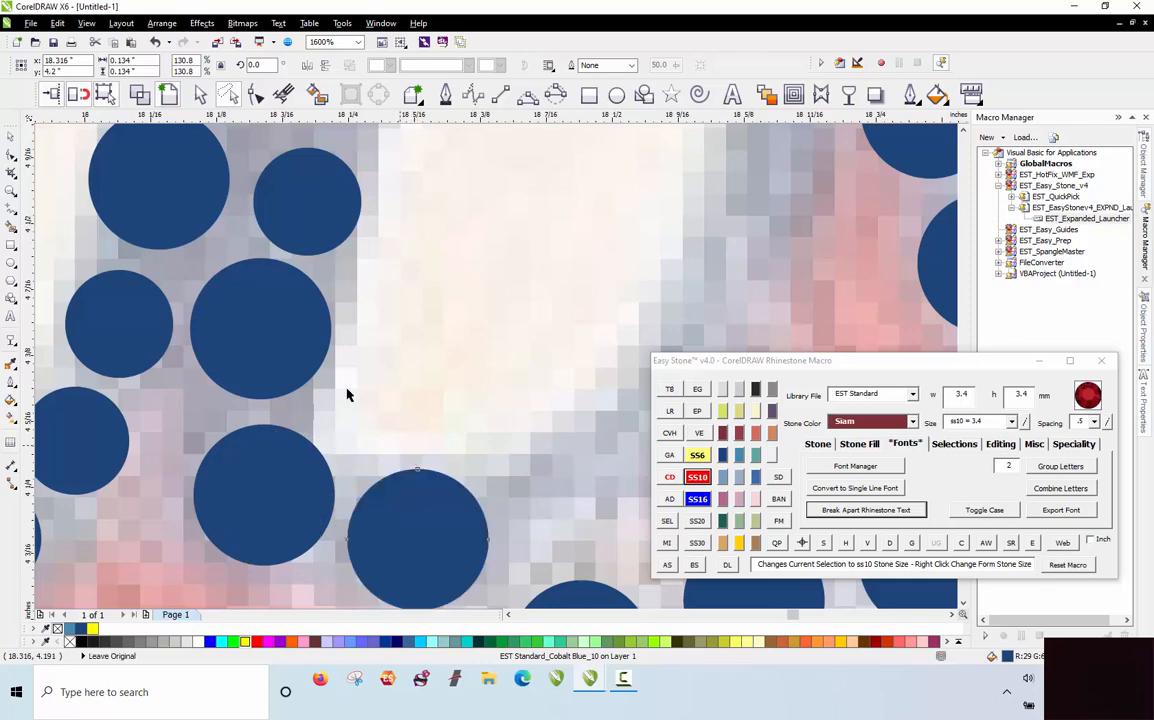
scroll(347, 395, "down", 2)
scroll(355, 417, "up", 4)
left_click_drag(314, 411, 620, 330)
scroll(370, 390, "down", 3)
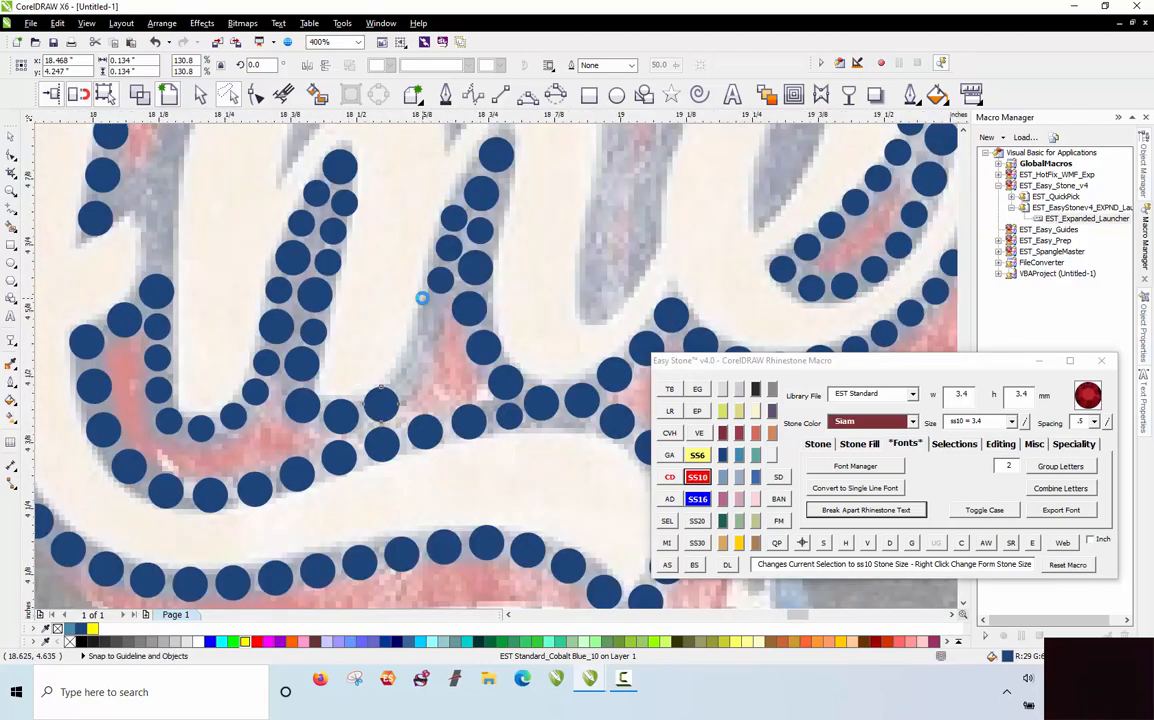
Step: Copy three SS6 stones down the right edge of the "m"'s second stroke to join the SS10 row under its foot
scroll(421, 298, "up", 2)
left_click(440, 372)
scroll(519, 271, "down", 1)
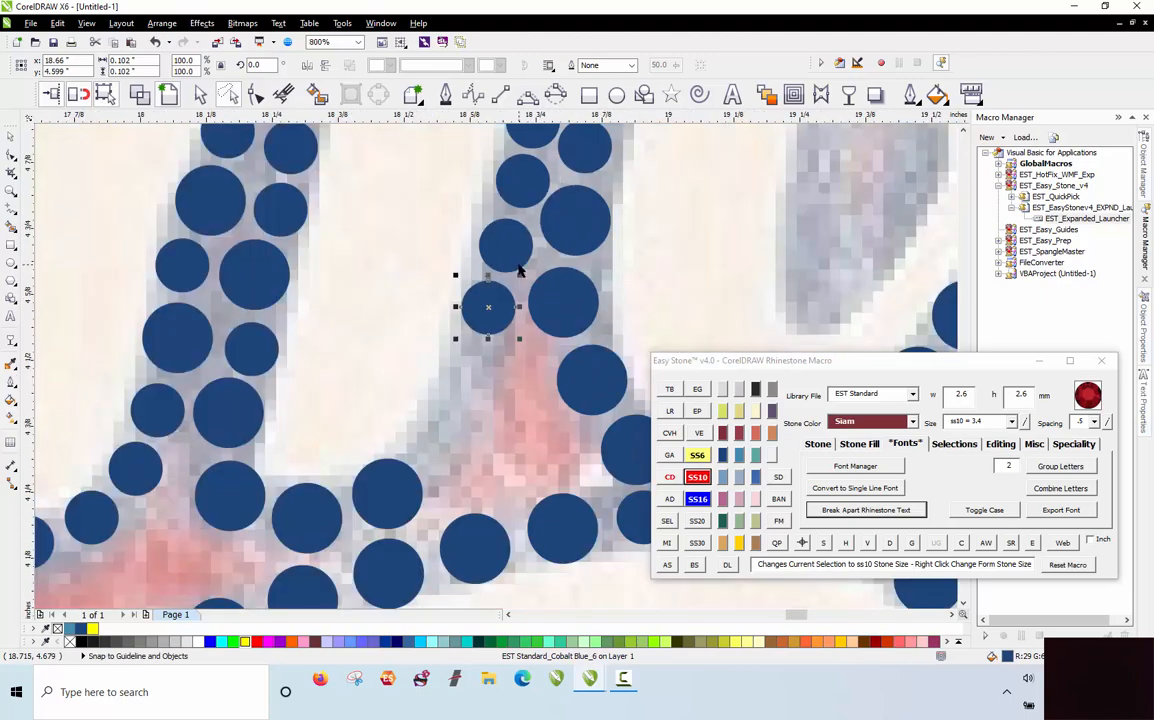
left_click_drag(490, 302, 440, 432)
scroll(380, 375, "down", 2)
left_click(432, 387)
scroll(433, 387, "up", 1)
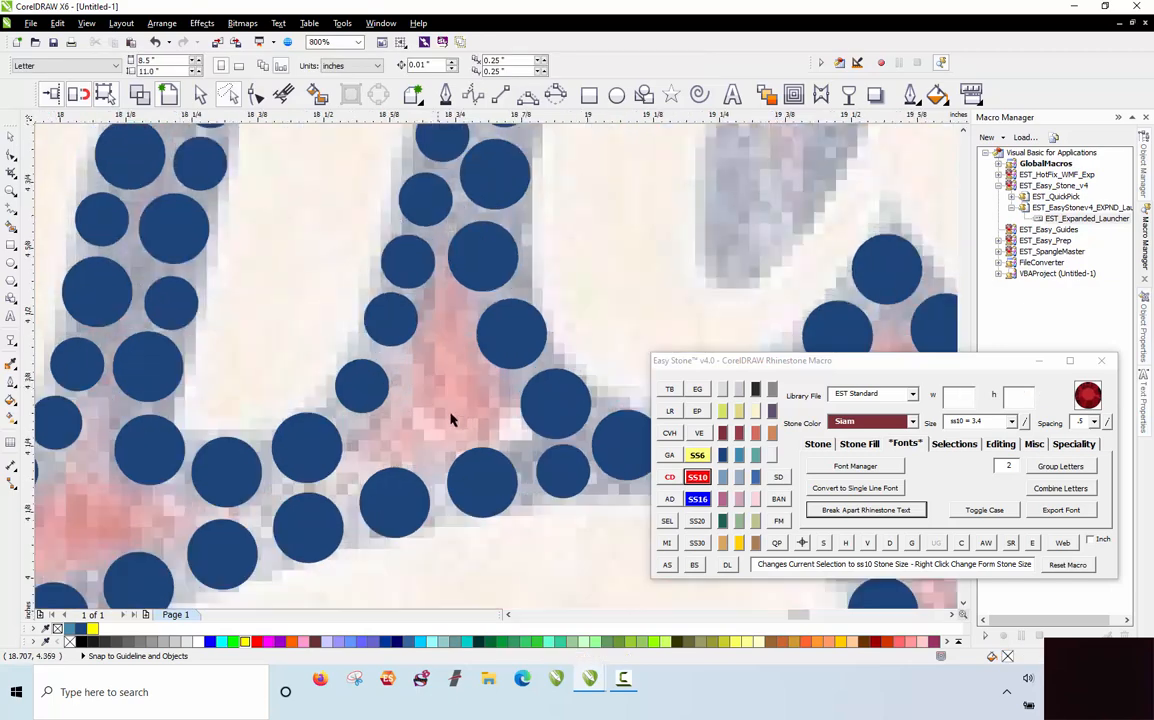
Step: Place an SS6 stone at the top of the red pocket beside the "m"'s second stroke, recolor it Siam, and add an SS10 Siam stone below
scroll(425, 343, "up", 1)
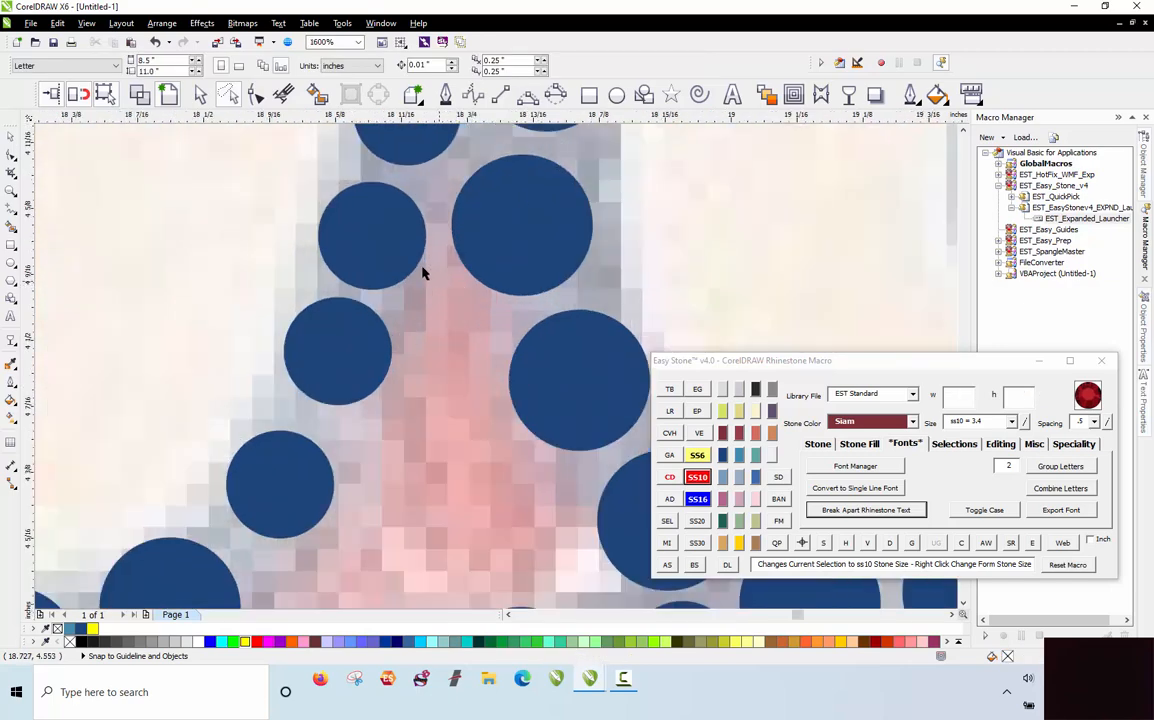
left_click(453, 341)
left_click(722, 432)
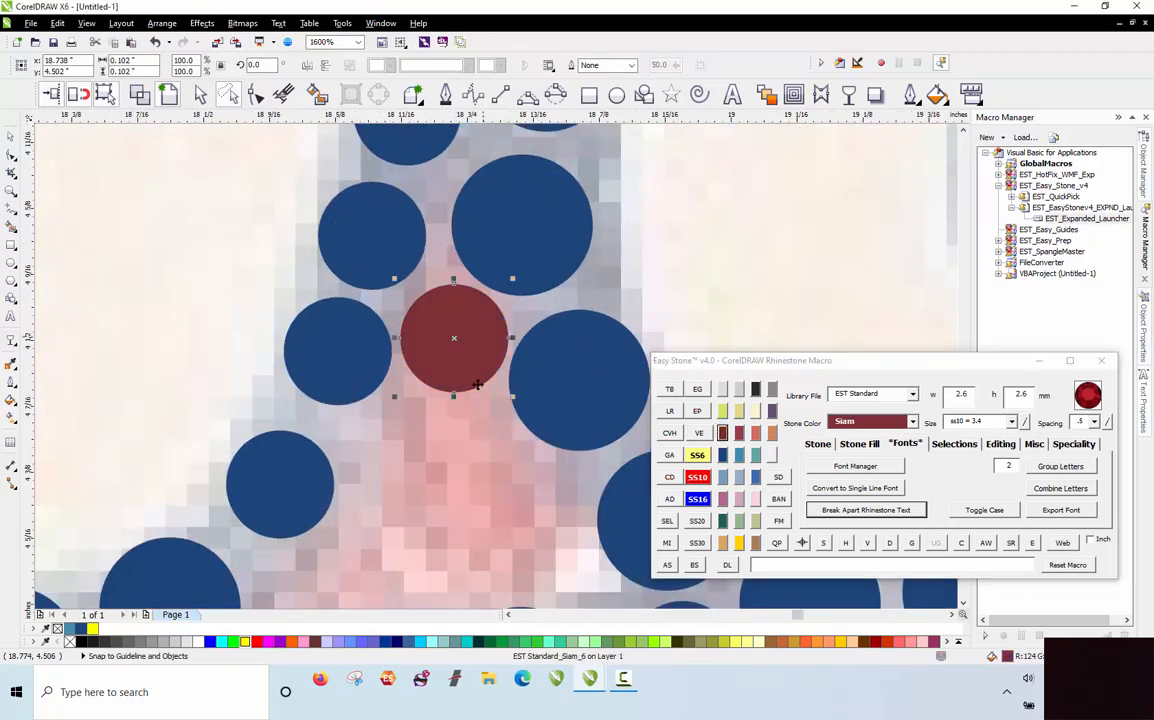
left_click(454, 466)
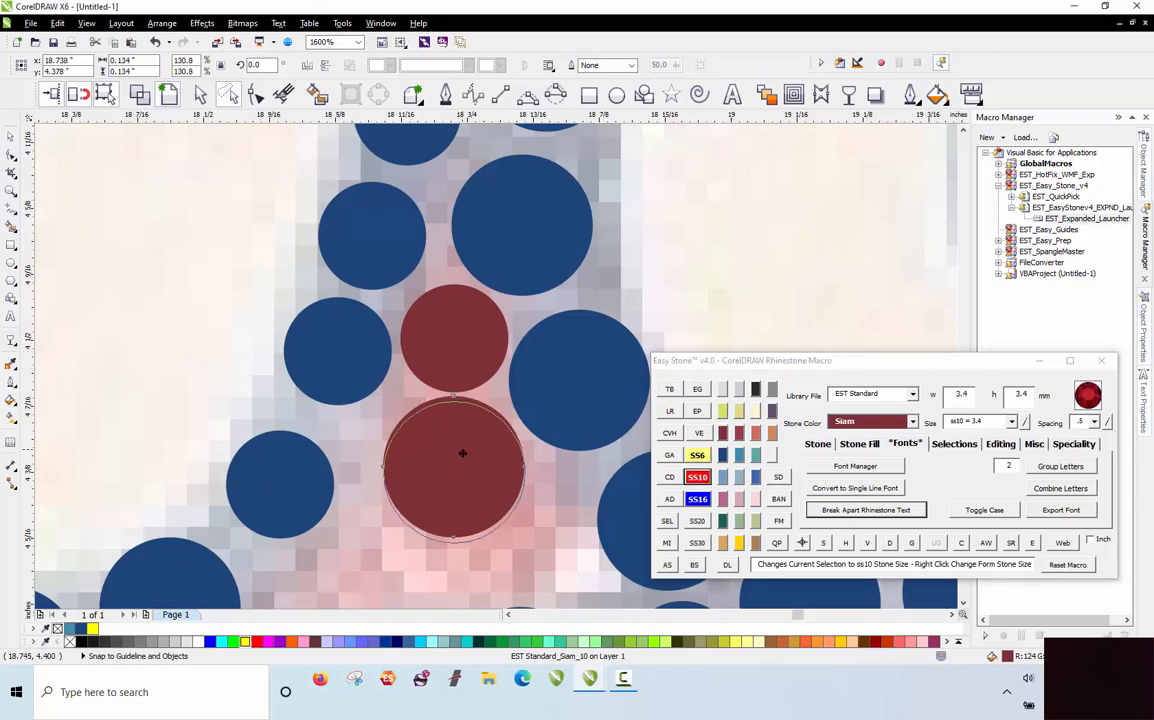
scroll(494, 200, "down", 1)
scroll(461, 359, "up", 1)
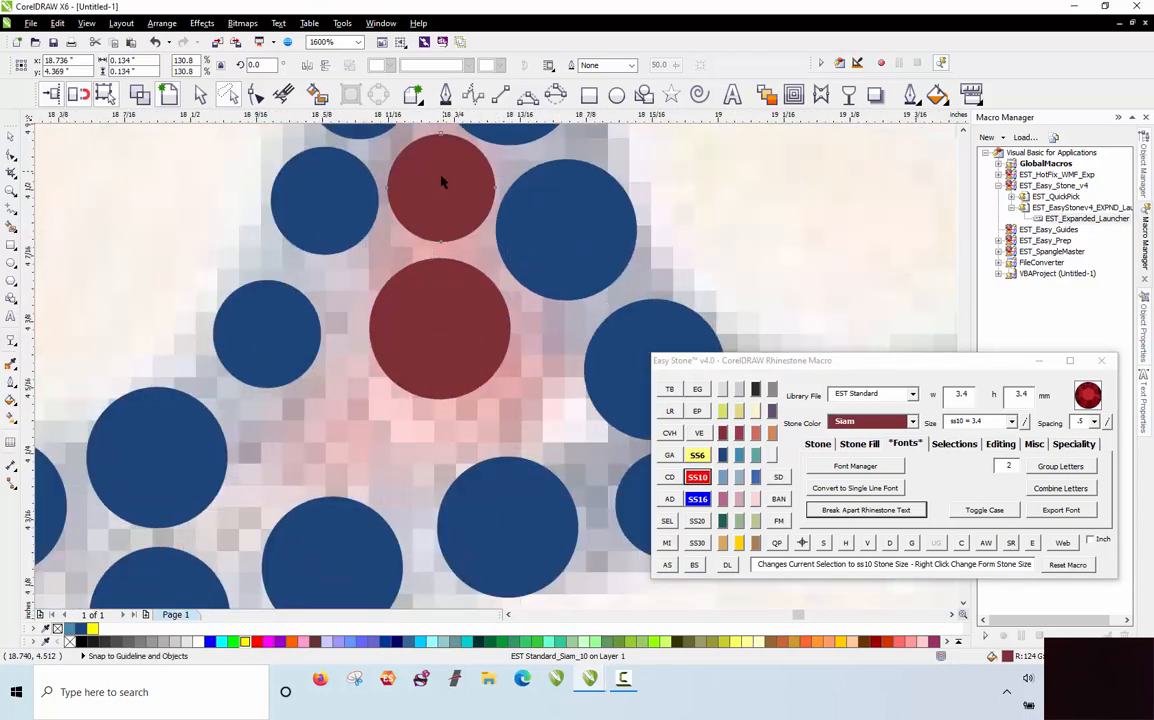
Step: Add SS6 Siam stones in the red pocket's two lower corners and shift the SS10 and lower-left stones to even the spacing
left_click(325, 436)
left_click(436, 361)
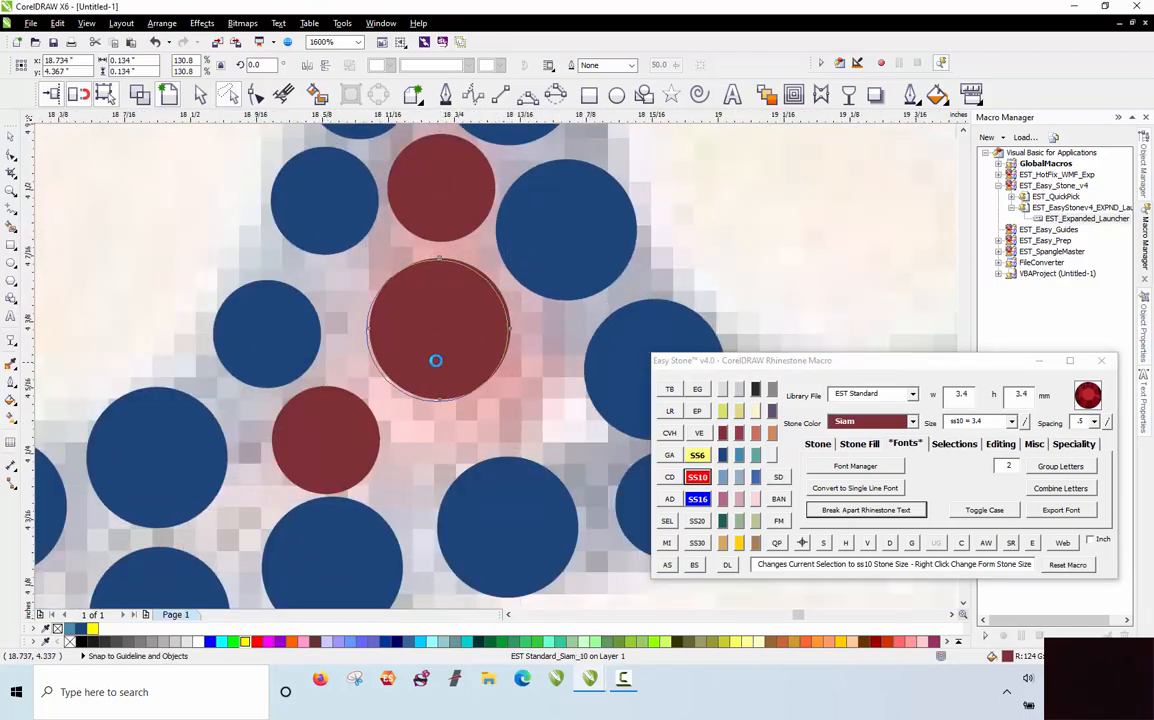
left_click_drag(436, 361, 403, 351)
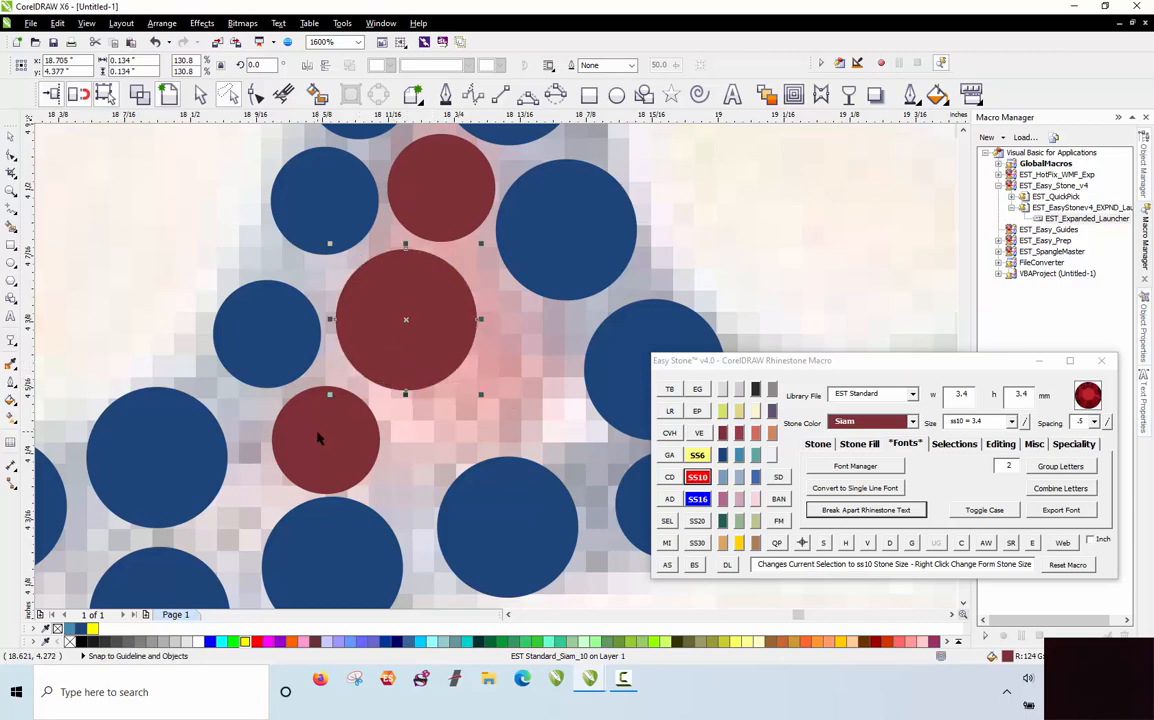
left_click(512, 393)
left_click(350, 434)
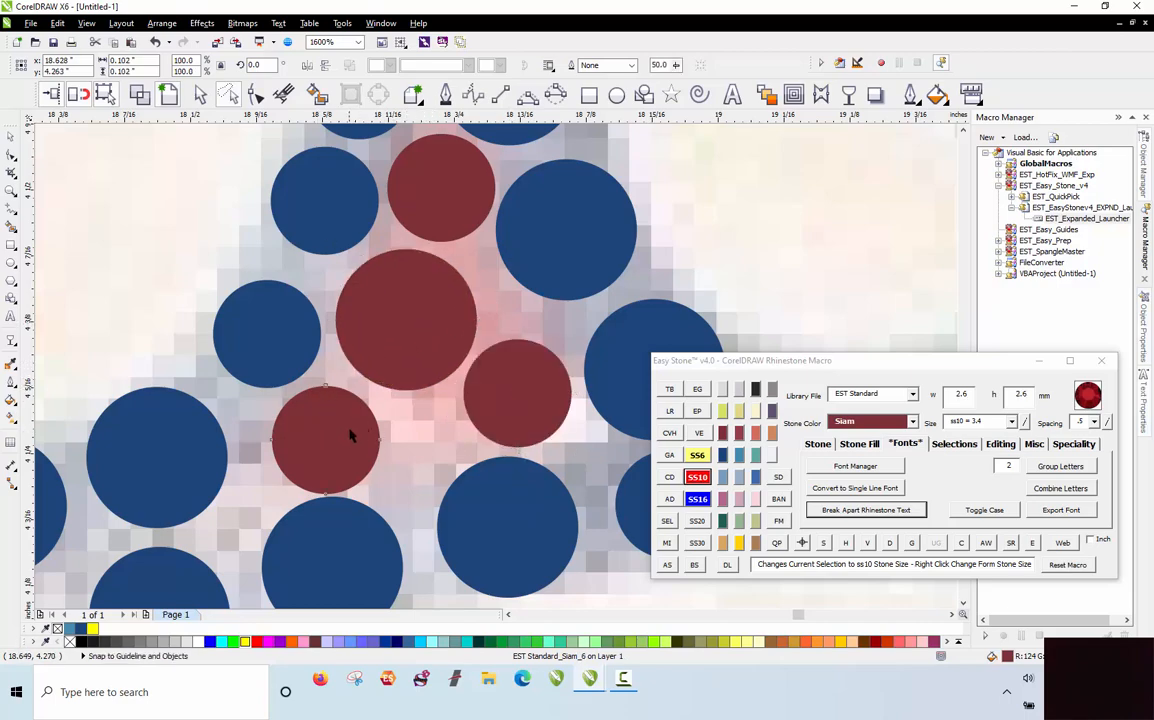
left_click_drag(350, 434, 356, 429)
scroll(475, 300, "down", 2)
left_click(384, 295)
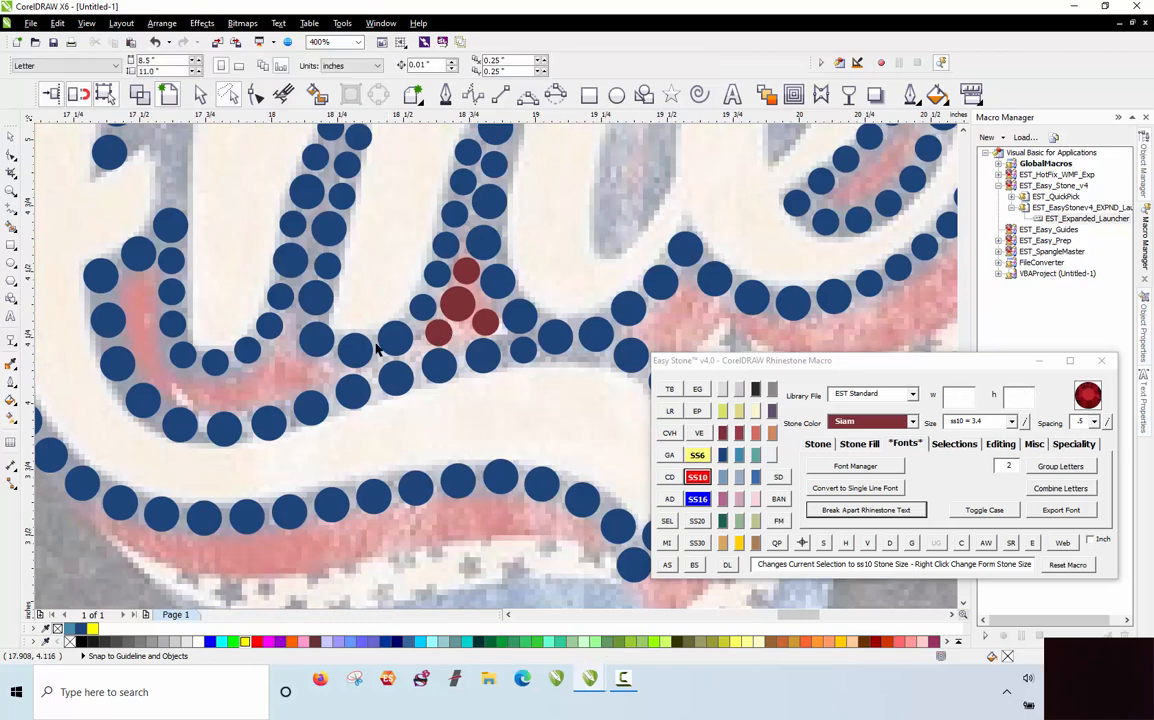
Step: Copy six SS6 Siam stones along the curved red band between the "A" leg and the "m"'s first stroke
scroll(378, 348, "down", 1)
scroll(236, 365, "up", 2)
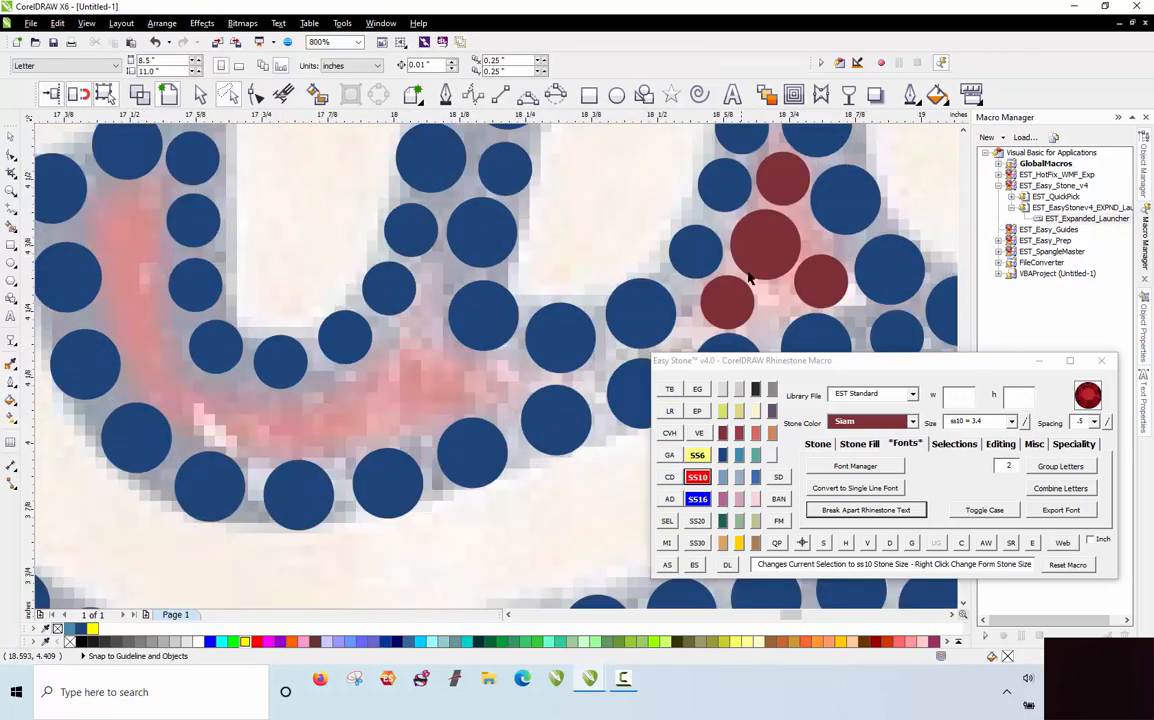
left_click(132, 226)
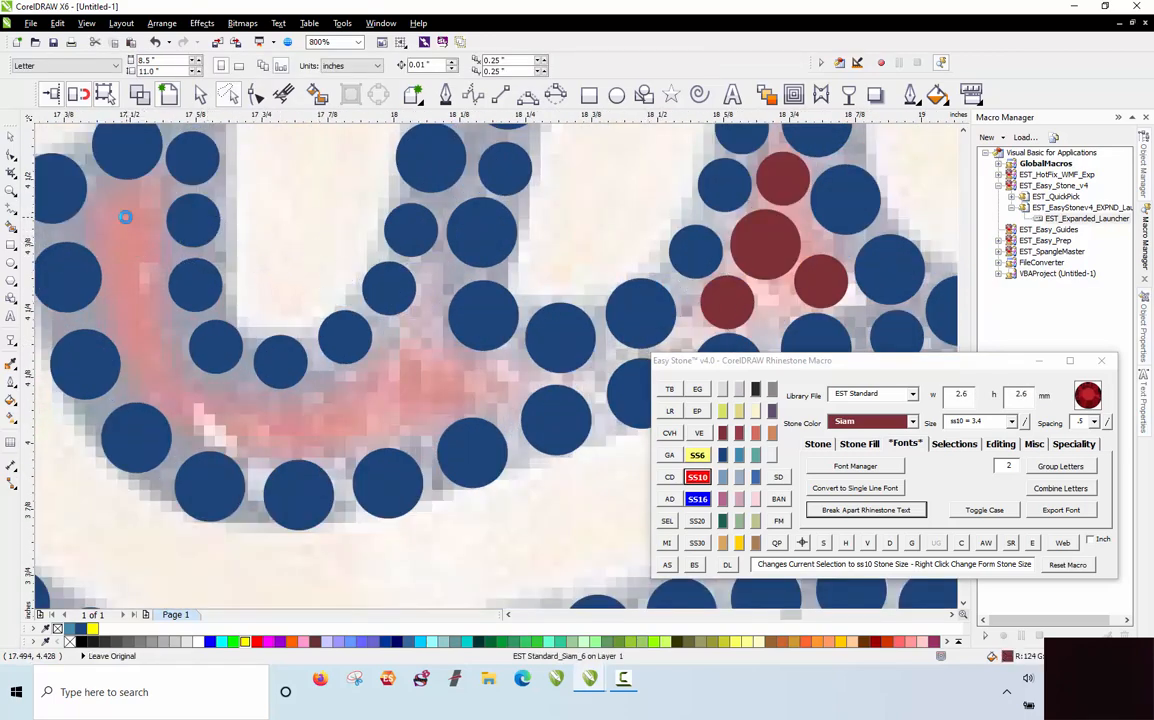
left_click(126, 218)
left_click(131, 279)
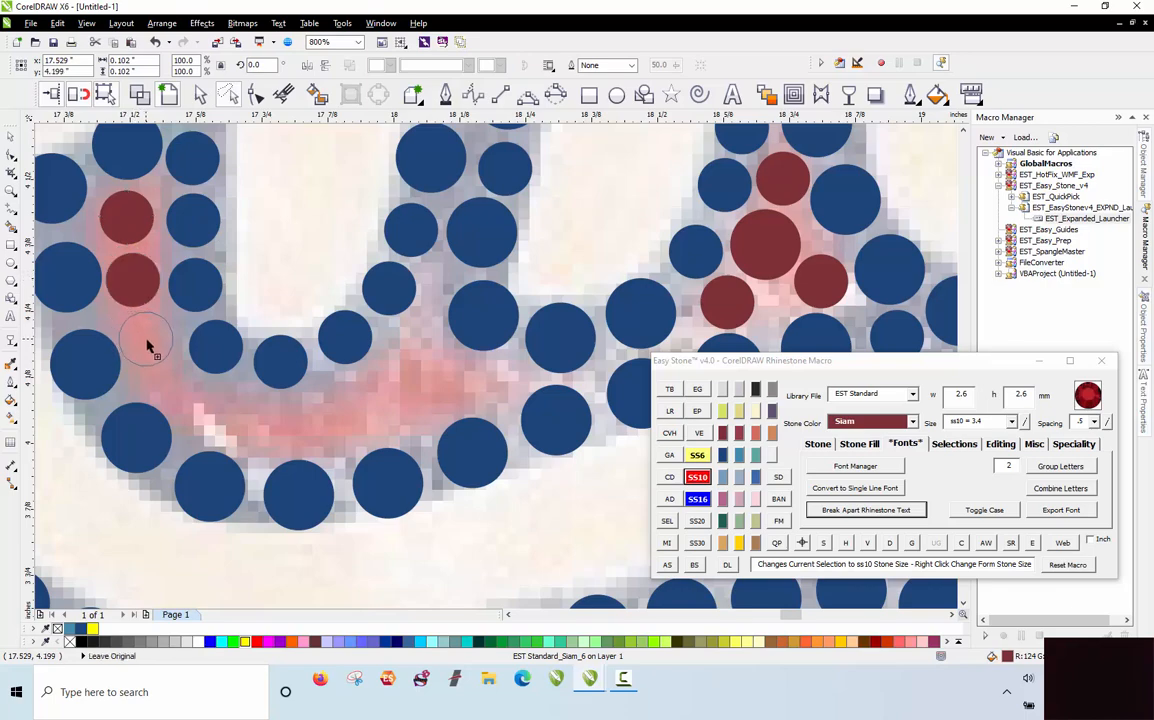
left_click(147, 343)
left_click(179, 394)
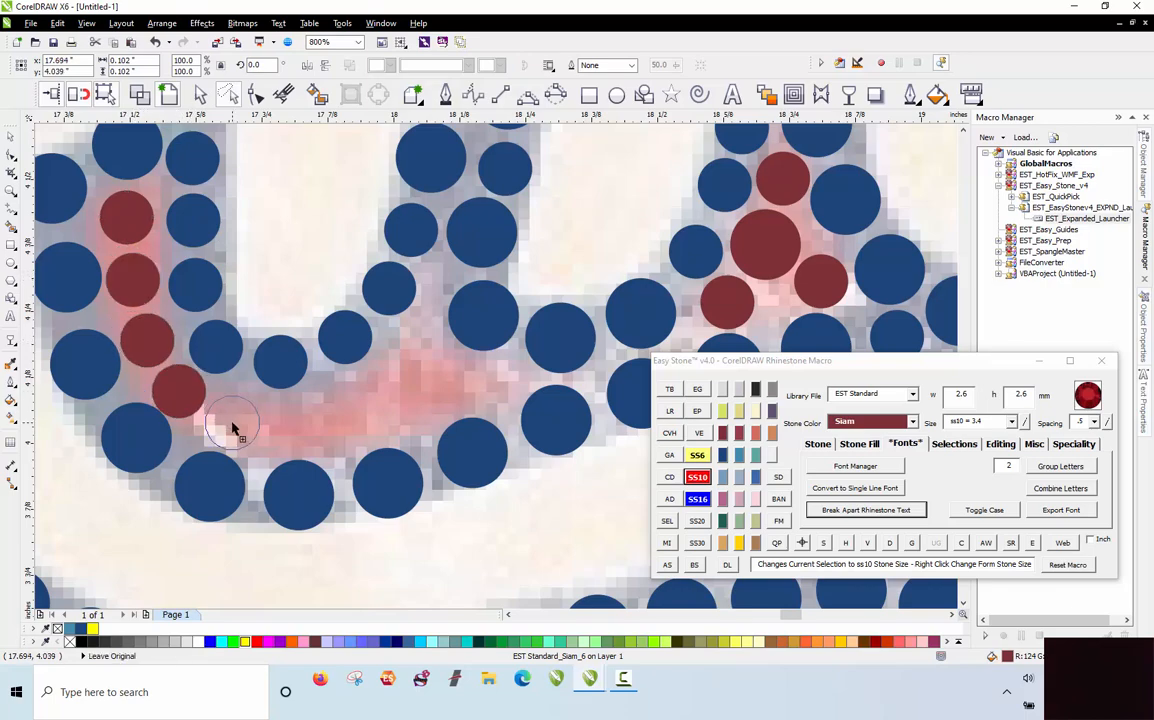
left_click(234, 425)
left_click(300, 427)
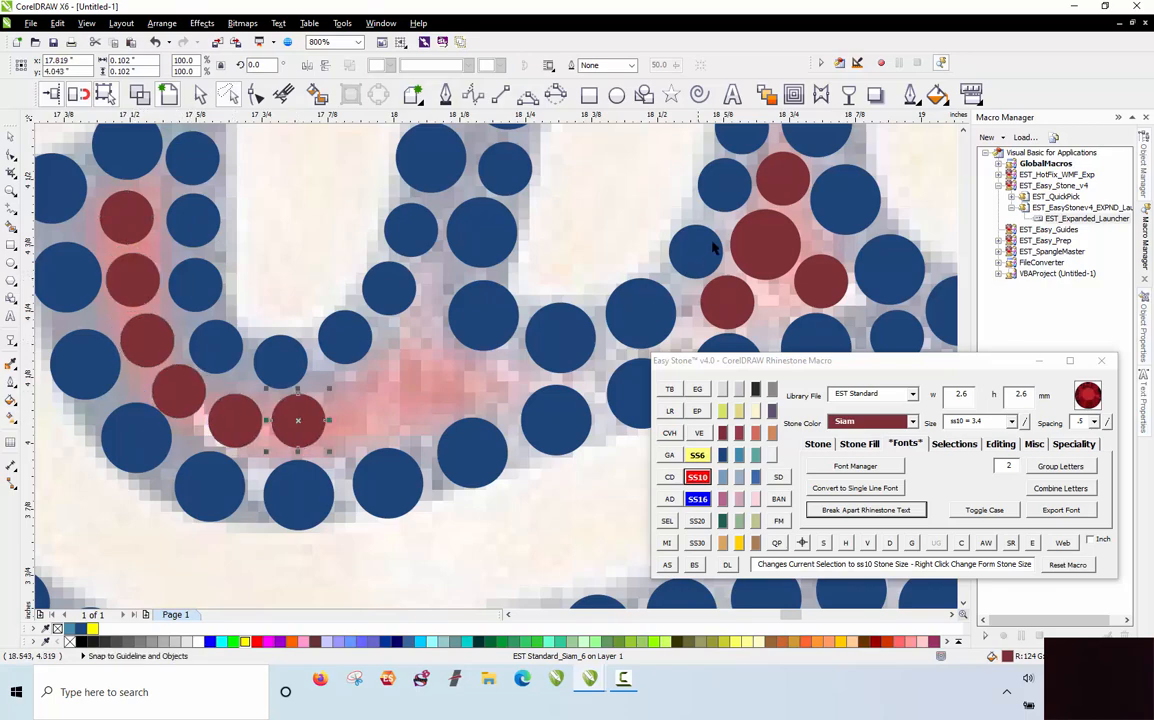
Step: Copy an SS10 Siam stone into the wide end of the red band and bridge the space with another SS6 Siam stone
scroll(356, 415, "up", 1)
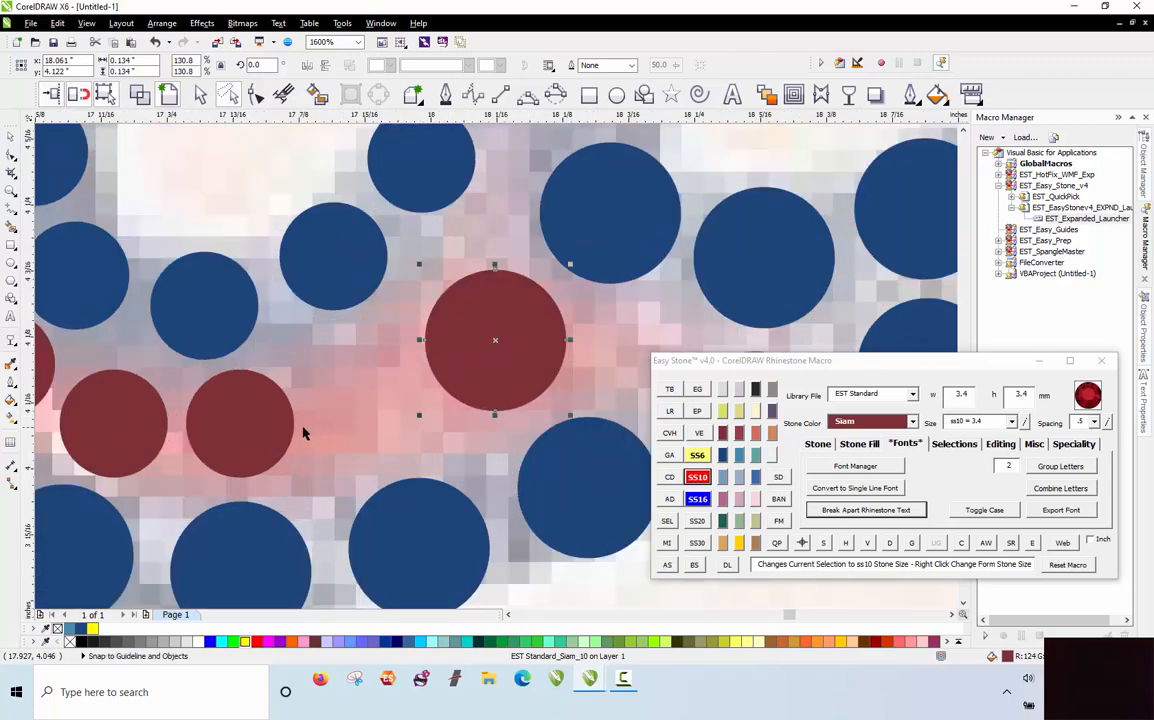
left_click_drag(250, 420, 375, 398)
scroll(447, 293, "down", 2)
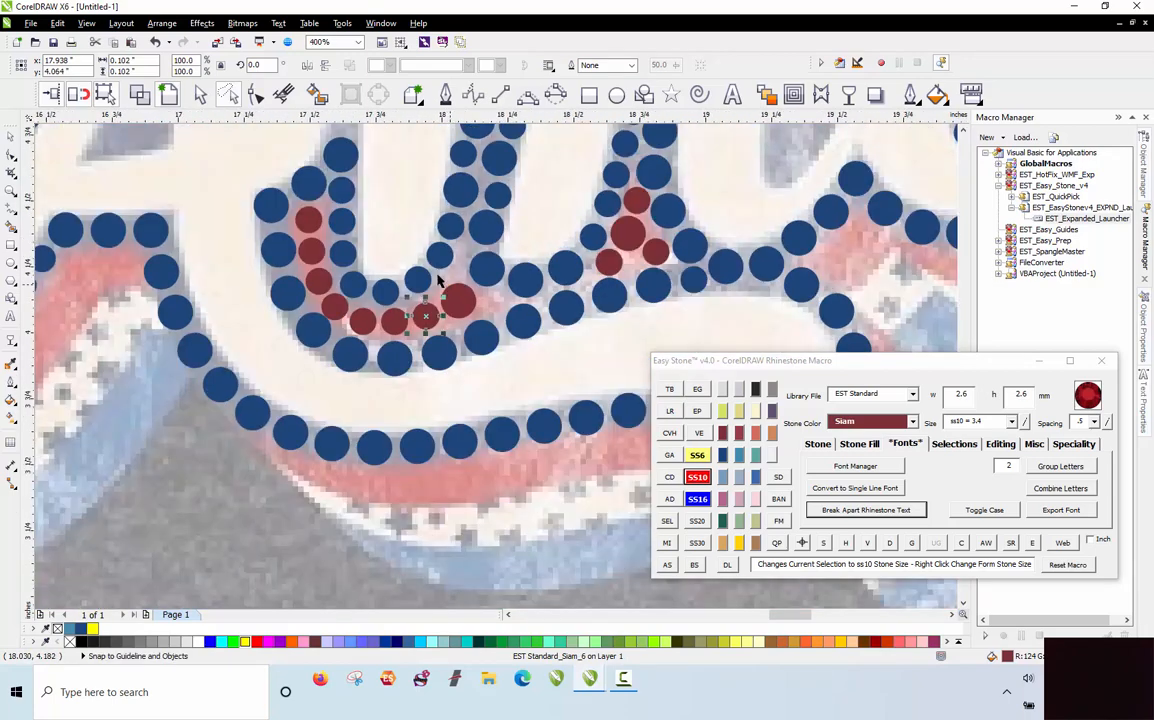
left_click(389, 236)
scroll(431, 375, "down", 1)
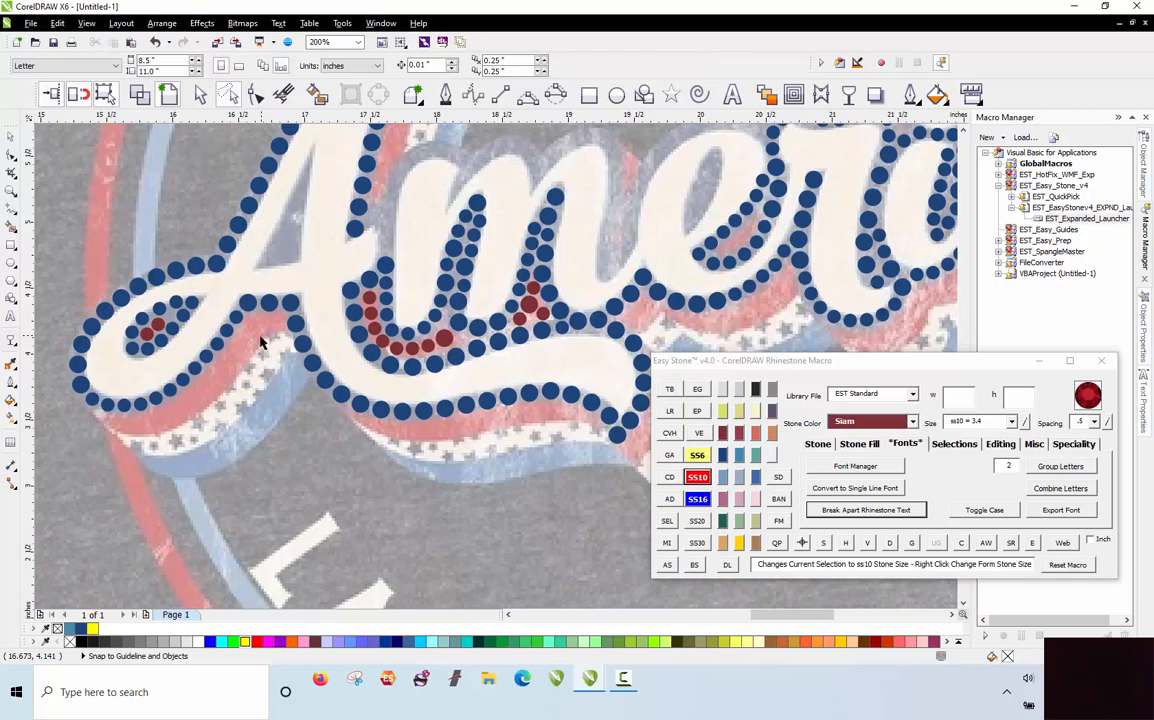
Step: Copy SS10 Cobalt Blue stones up the left edge of the "m" and bridge the gap to the "A" leg with an SS6 stone
scroll(262, 345, "down", 1)
scroll(300, 345, "up", 2)
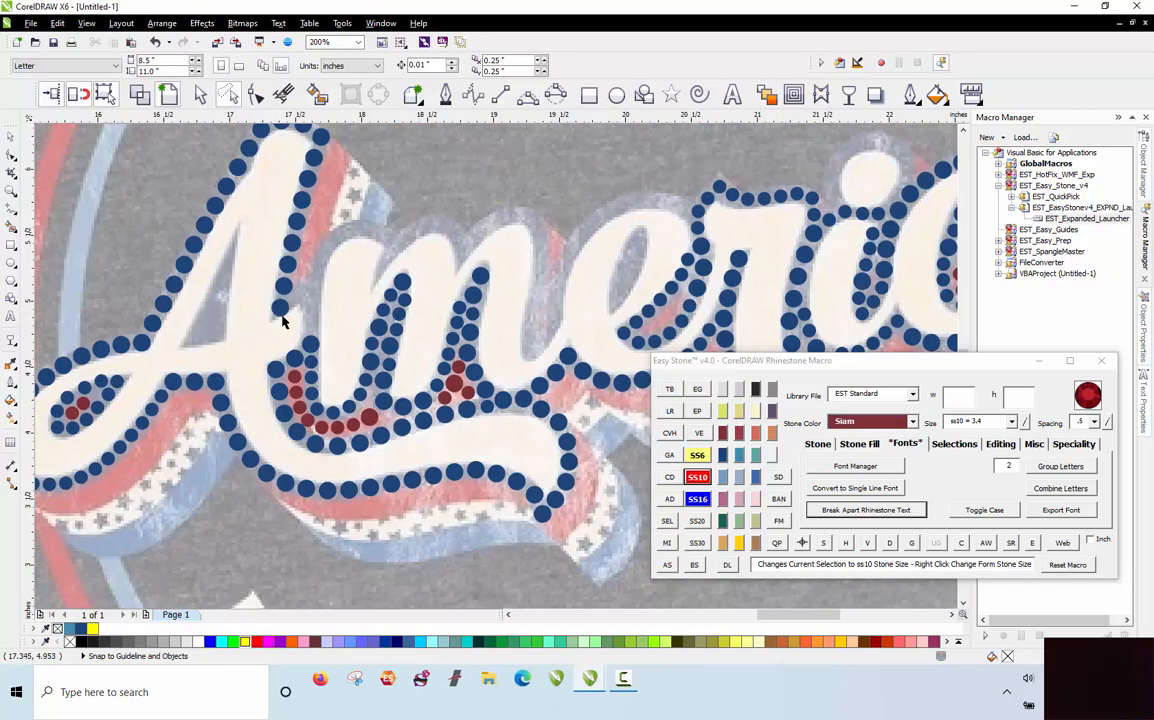
scroll(318, 350, "up", 1)
mouse_move(368, 381)
left_mouse_down()
mouse_move(363, 300)
mouse_move(375, 297)
mouse_move(385, 239)
mouse_move(384, 142)
left_mouse_up()
key("space")
key("space")
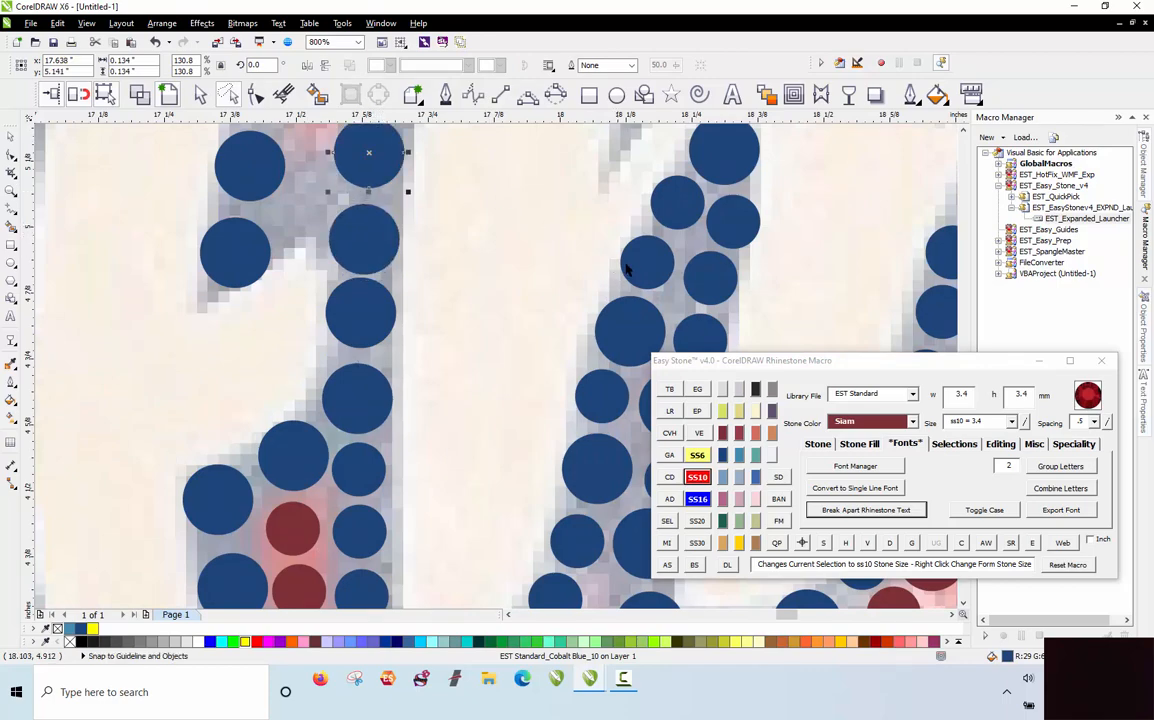
left_click_drag(632, 257, 287, 215)
right_click(326, 231)
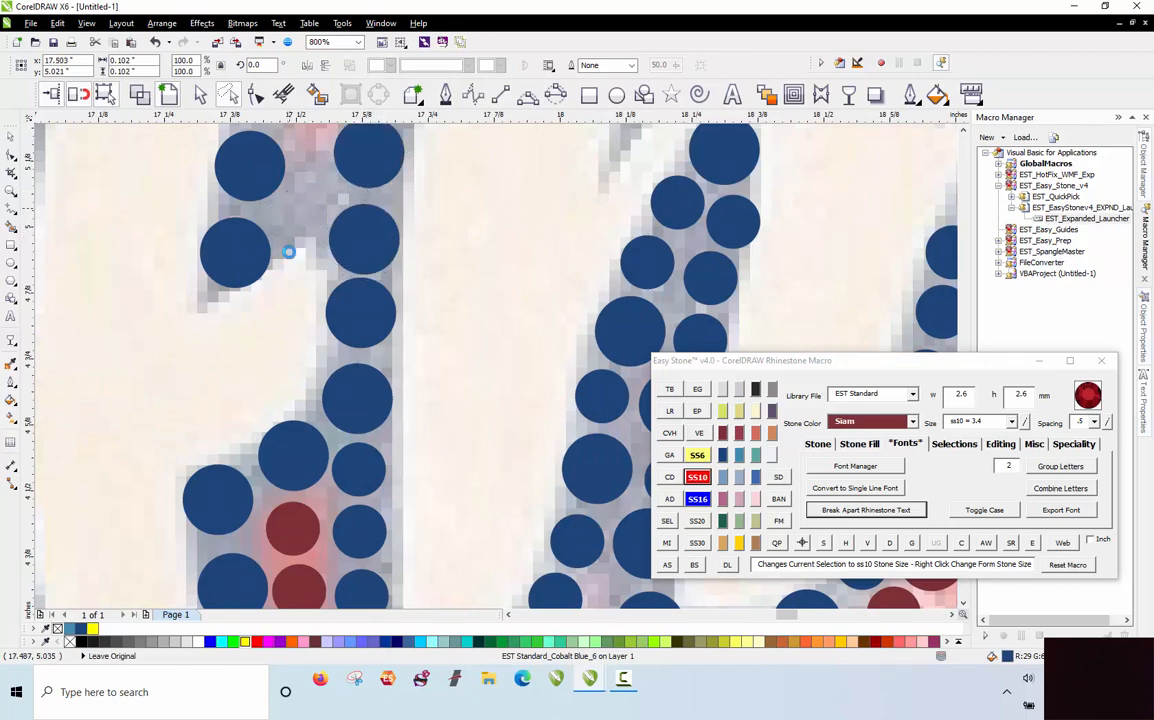
Step: Copy SS10 stones from the notch after the "m"'s first arch back over the arch to meet its left edge
scroll(304, 378, "down", 2)
scroll(335, 294, "up", 2)
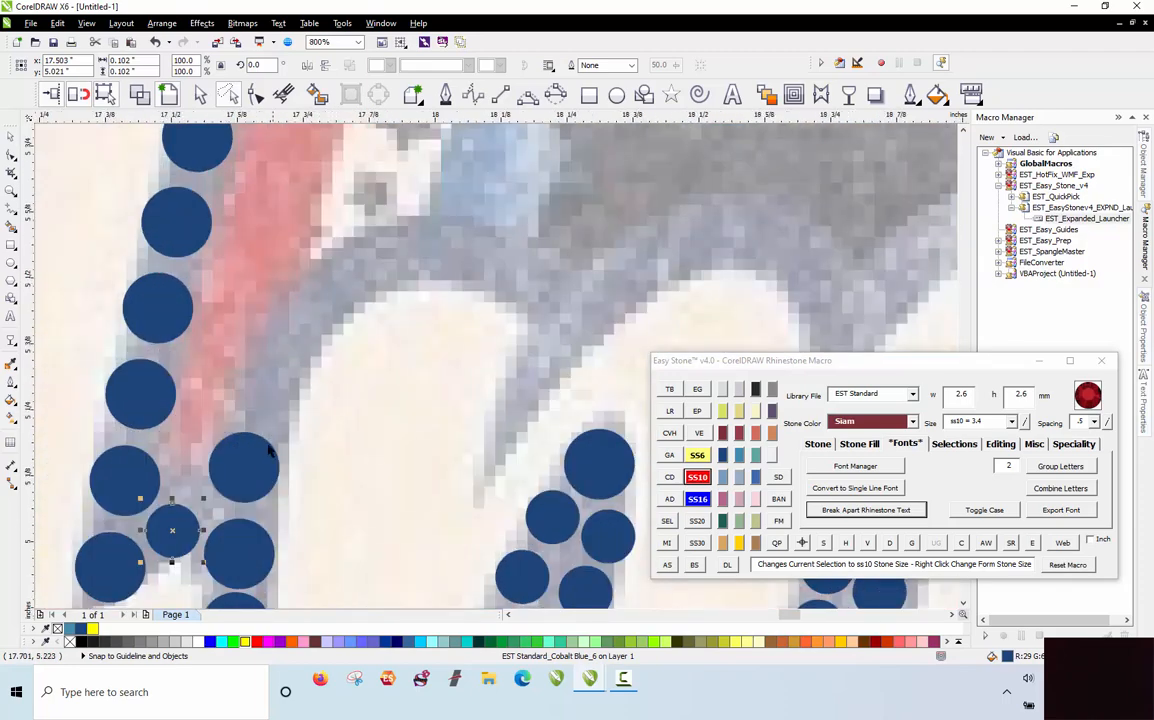
left_click_drag(258, 459, 592, 309)
right_click(591, 307)
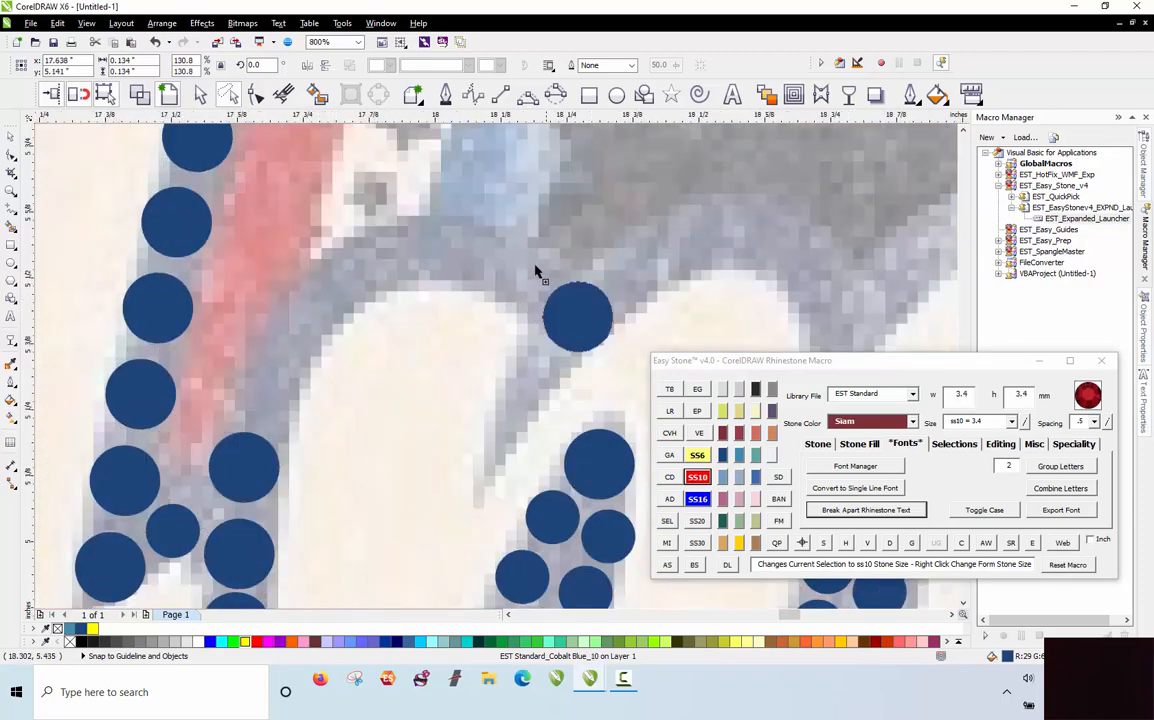
key("space")
left_click_drag(535, 266, 420, 243)
key("space")
left_click_drag(420, 243, 332, 298)
scroll(341, 232, "down", 1)
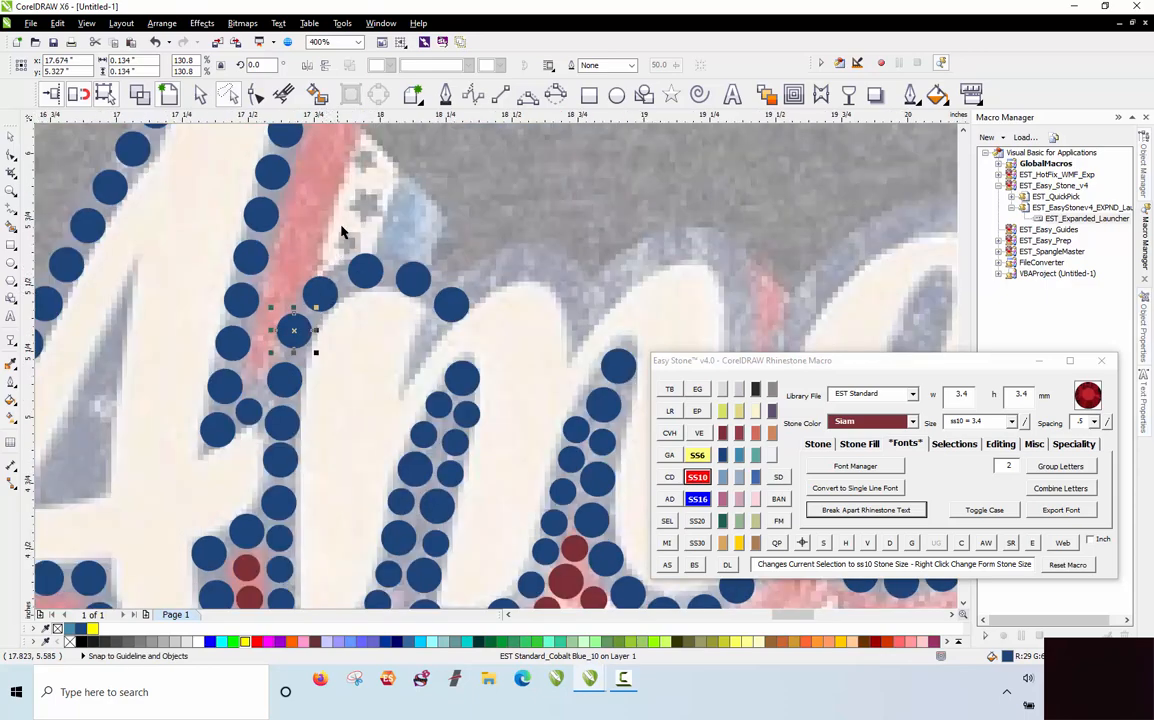
Step: Select the run of stones along the "m"'s left edge and first arch and respace them evenly
key("Escape")
scroll(342, 225, "down", 1)
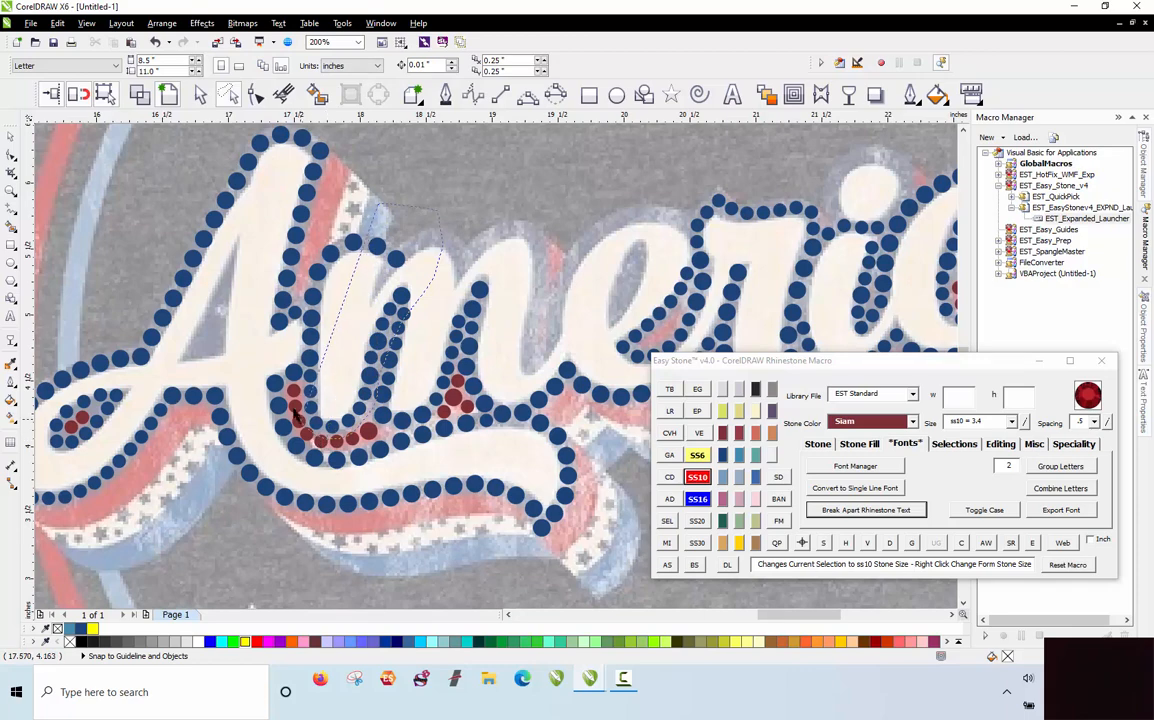
left_click(395, 258)
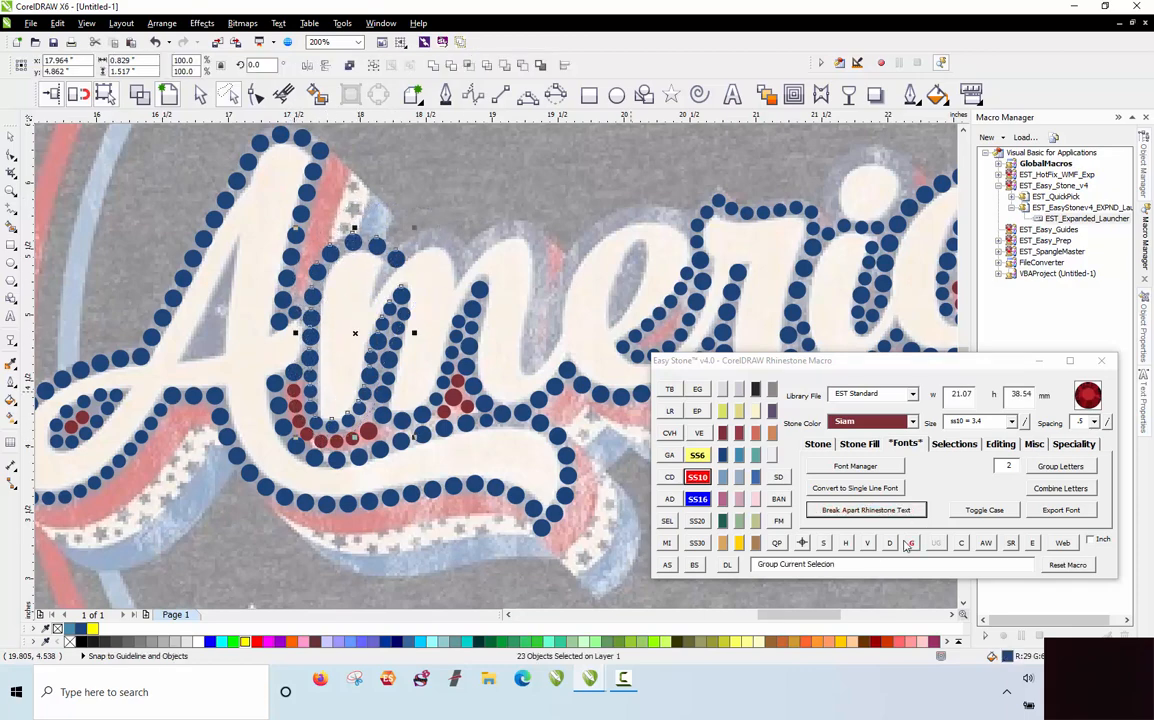
left_click(890, 543)
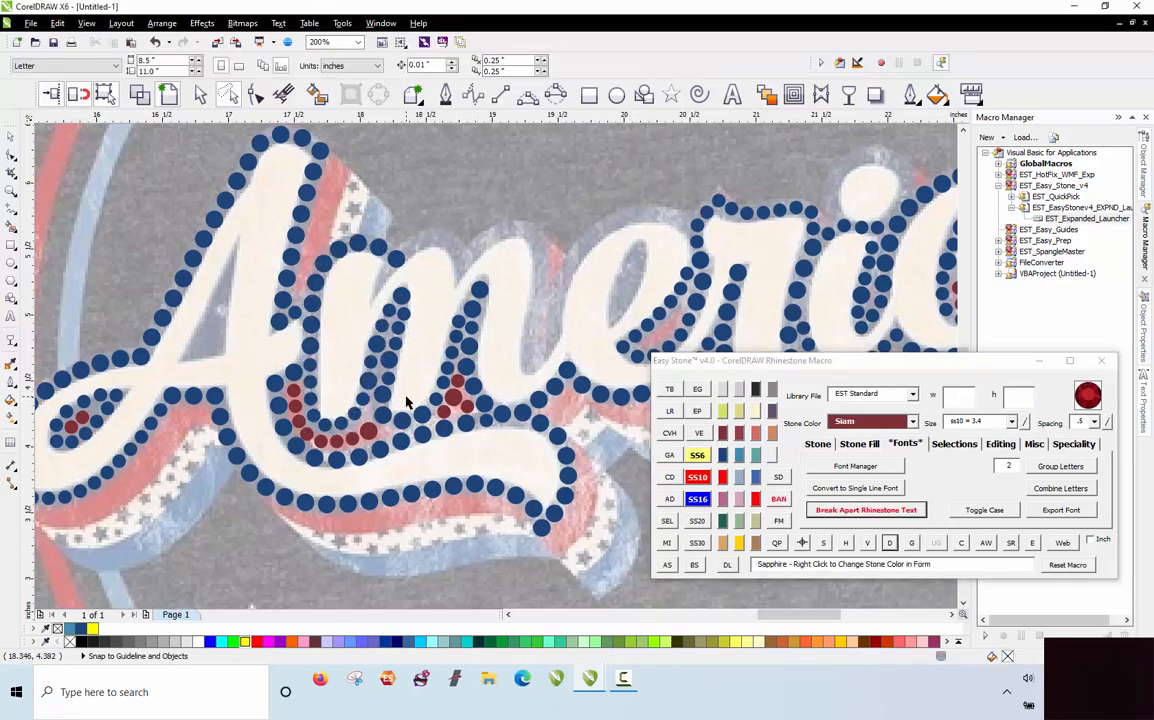
Step: Copy two SS6 stones down into the narrow notch between the "m"'s first and second arches
scroll(430, 262, "up", 1)
scroll(368, 270, "up", 1)
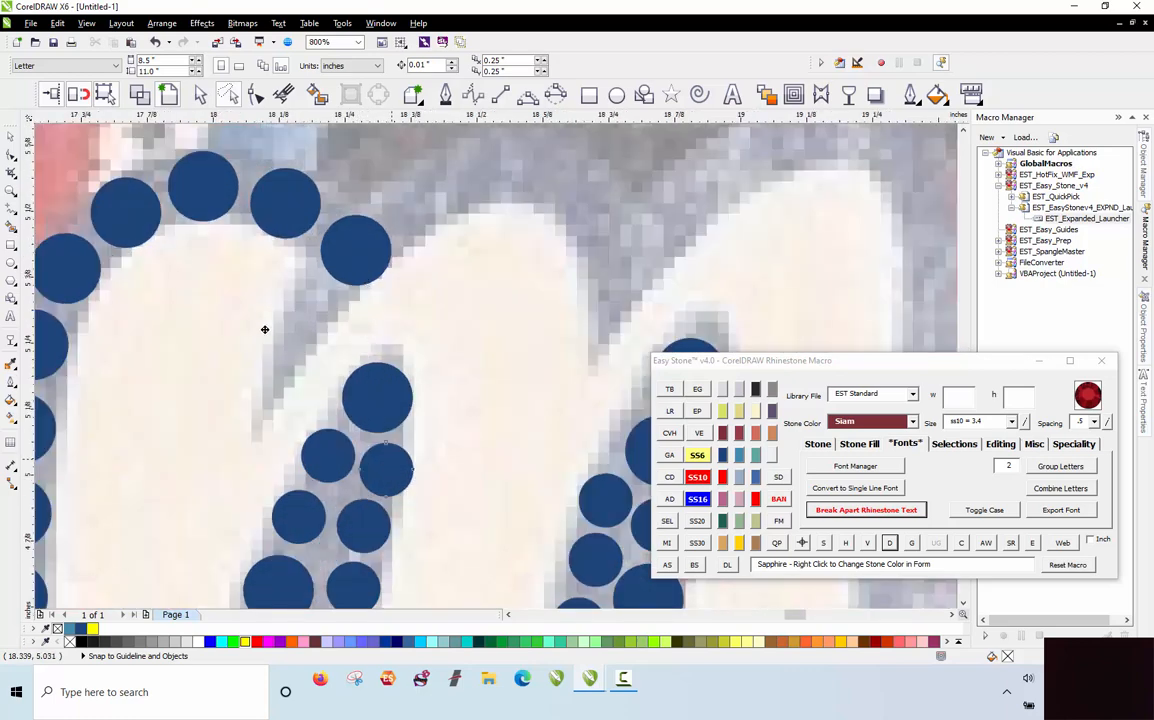
left_click(313, 307)
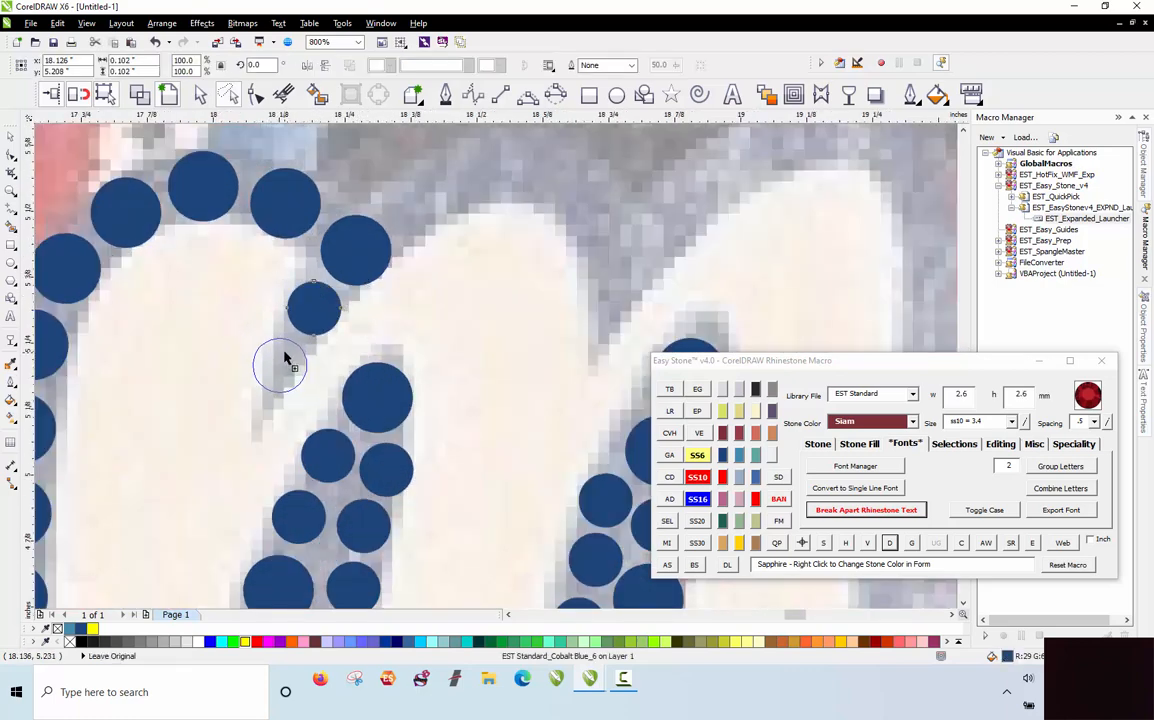
left_click(277, 359)
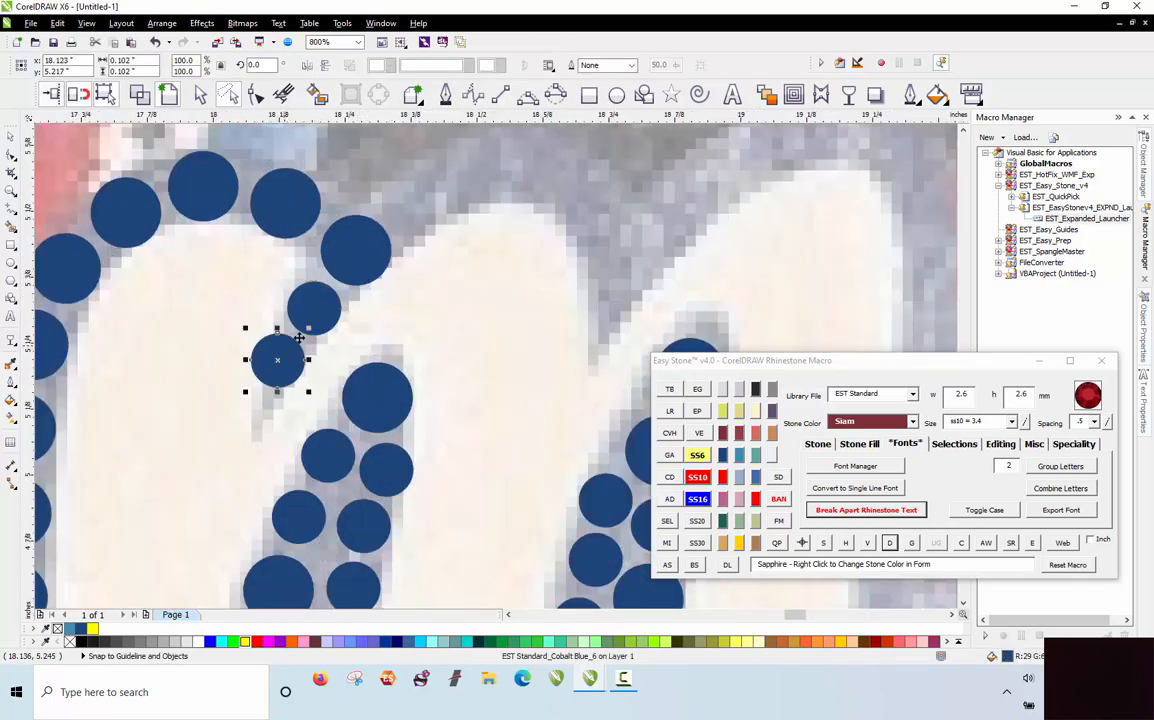
Step: Copy SS10 stones over the "m"'s second arch to the next notch and place an SS6 stone inside that notch
left_click(417, 199)
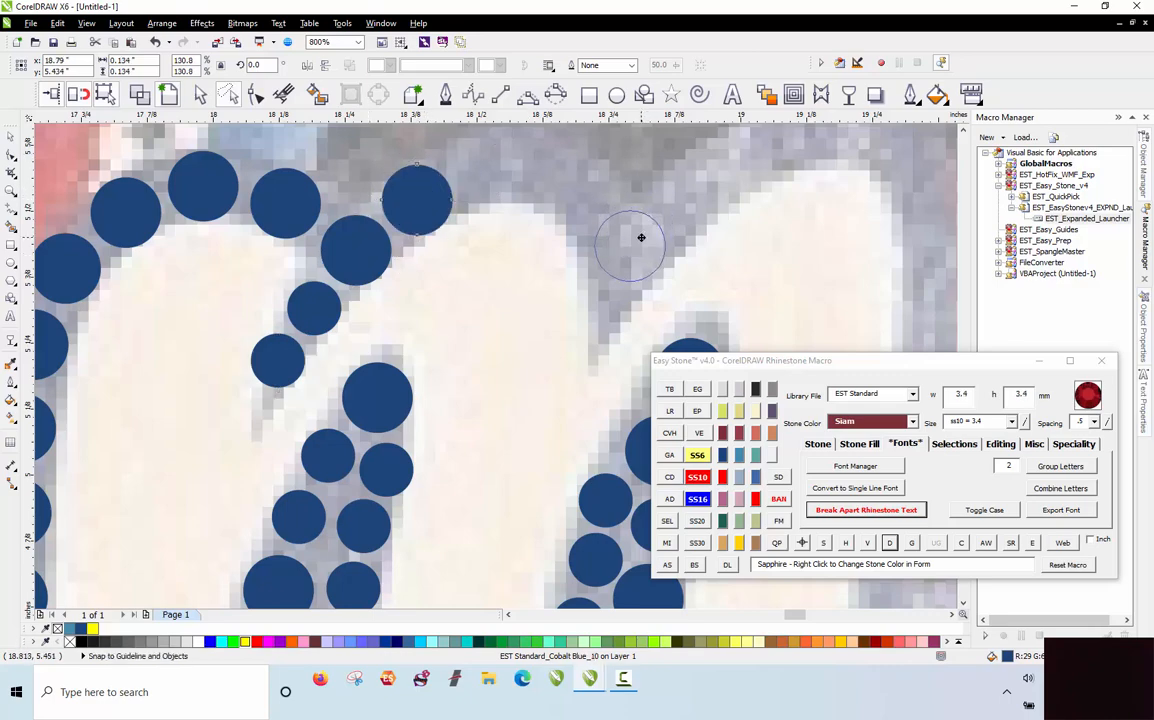
left_click(621, 252)
left_click(274, 361)
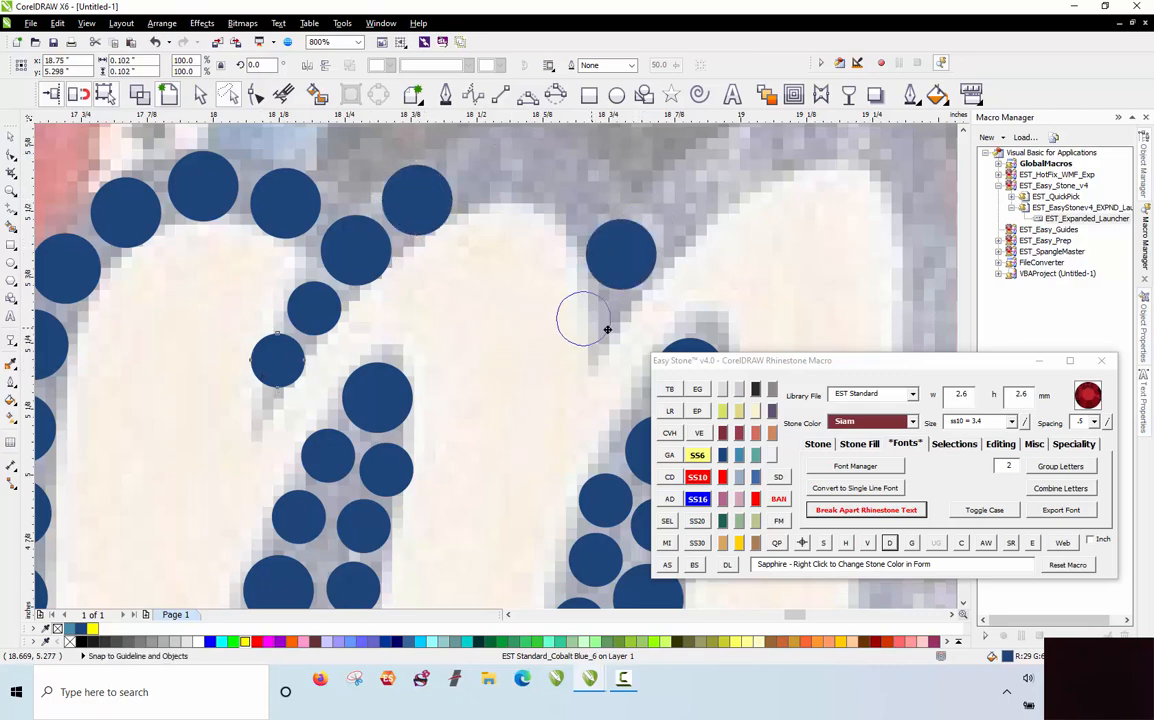
scroll(587, 338, "down", 2)
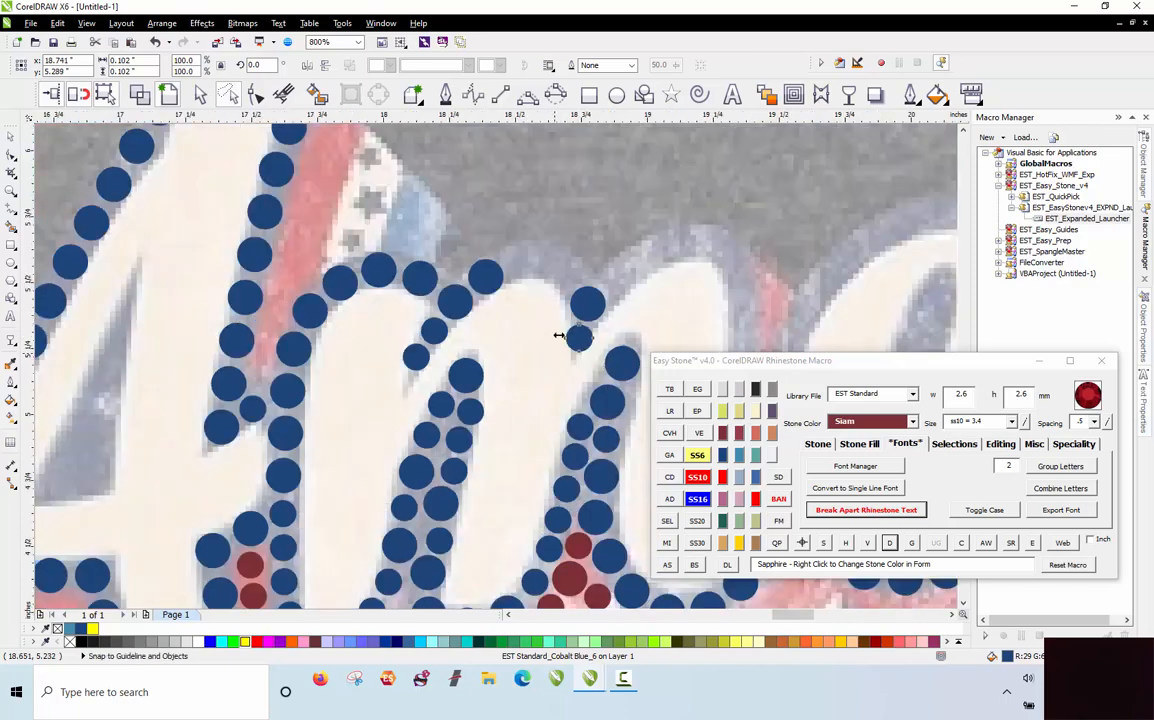
scroll(580, 337, "up", 4)
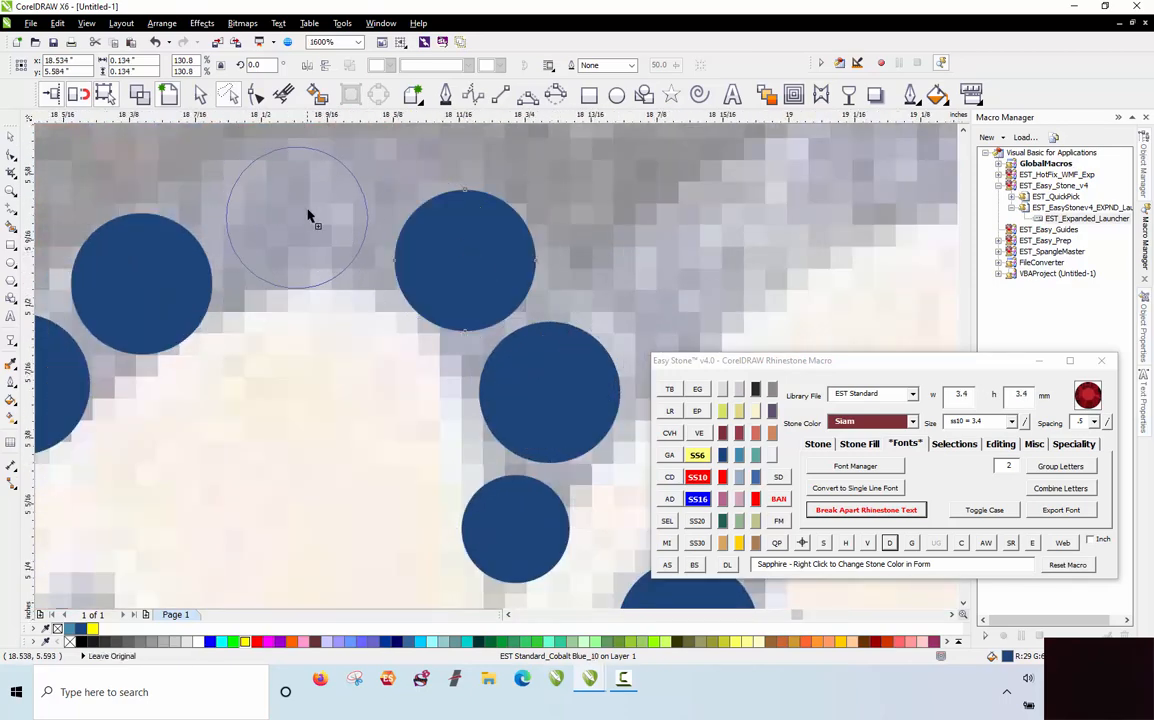
left_click(309, 217)
Step: Copy five SS10 stones over the "m"'s last arch and down the start of its right edge
scroll(309, 217, "down", 4)
scroll(444, 207, "up", 1)
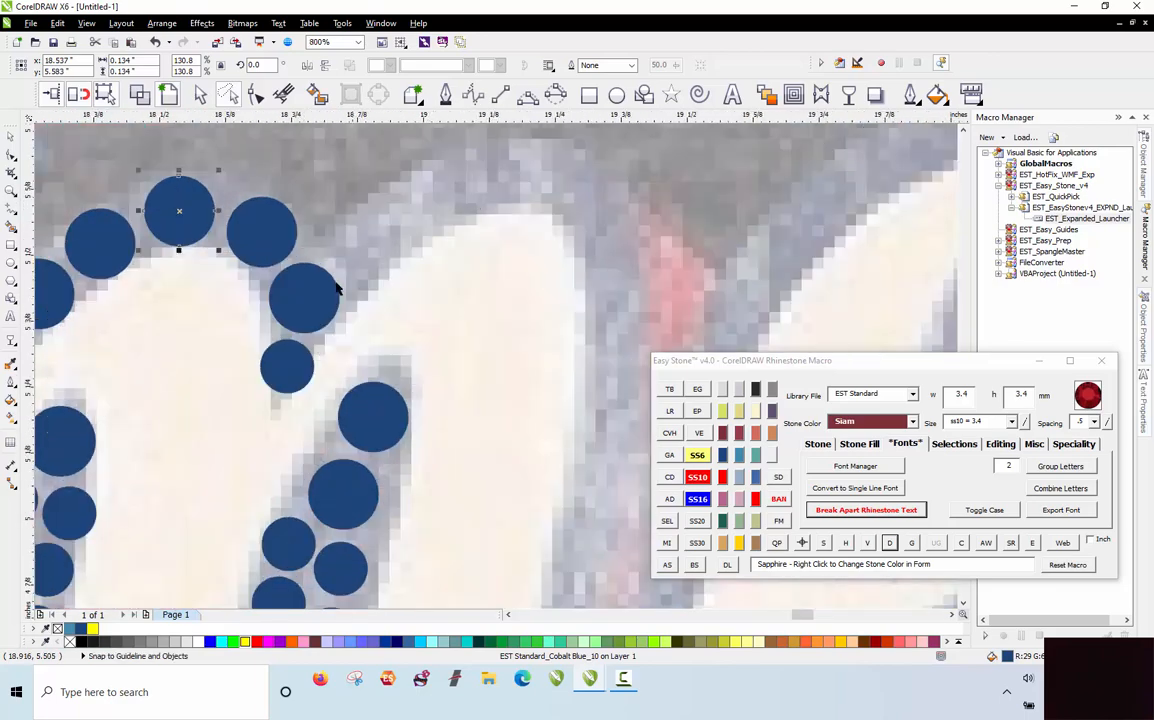
left_click(372, 233)
left_click(442, 185)
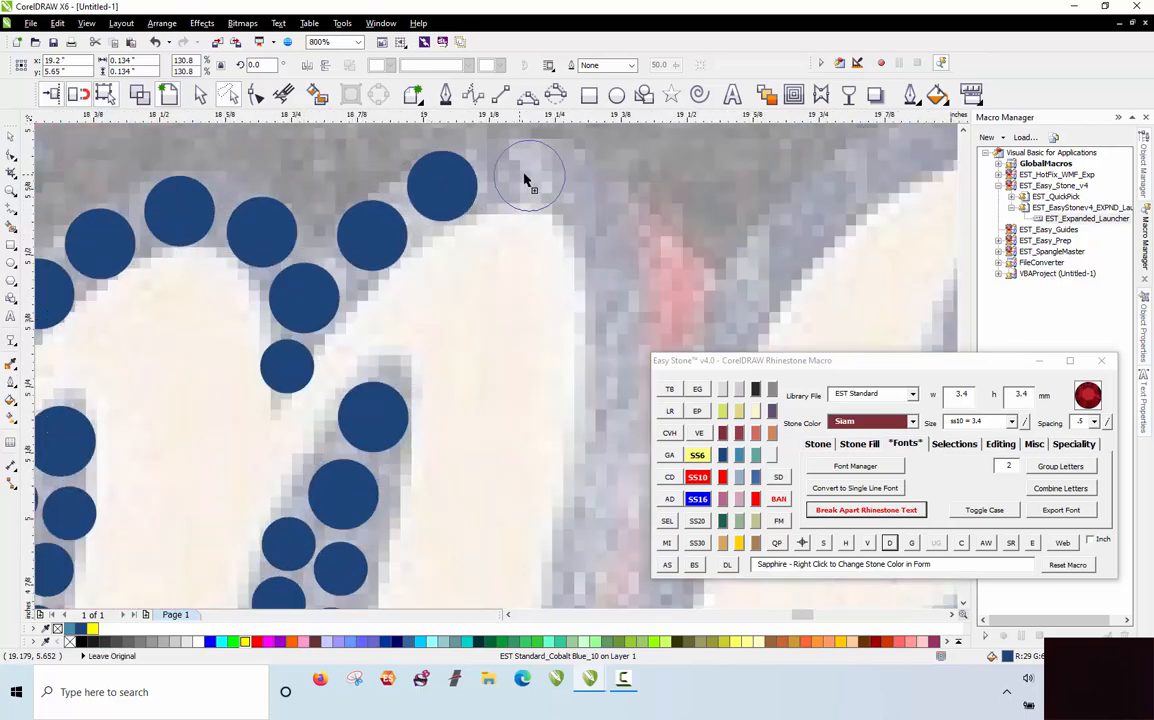
left_click(540, 173)
left_click(608, 238)
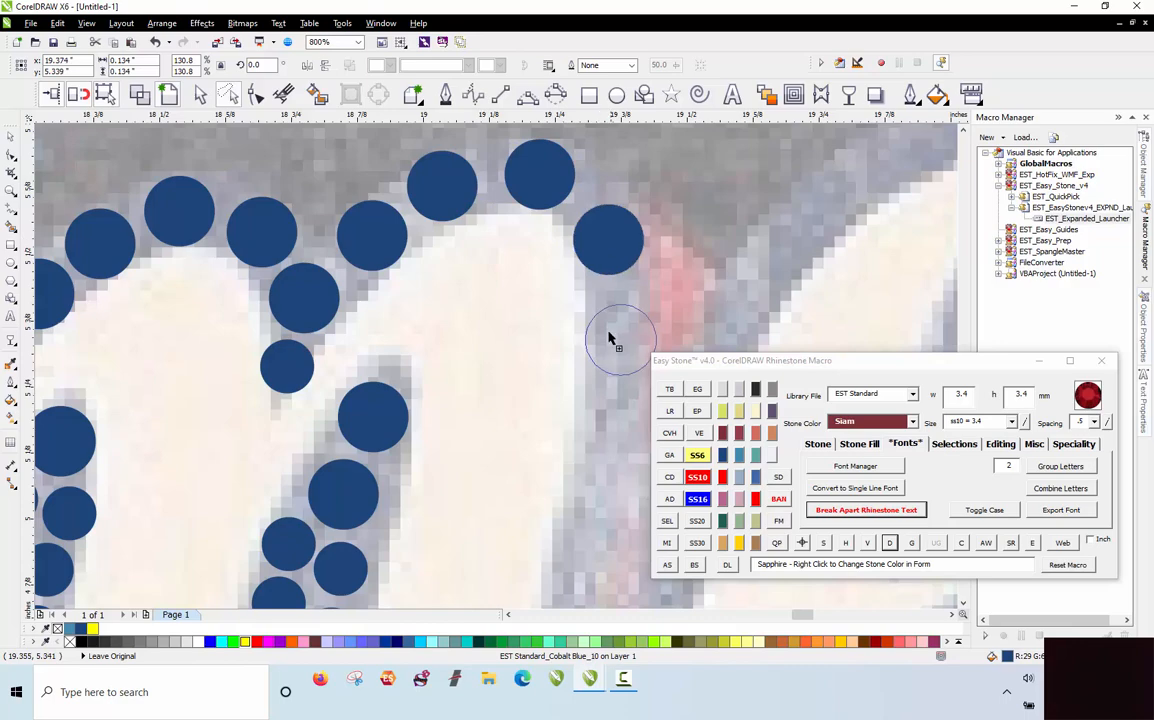
left_click(614, 335)
Step: Place an SS10 stone at the lower tip of the space between "m" and "e", with two SS6 stones above it
scroll(509, 216, "down", 1)
scroll(571, 360, "up", 1)
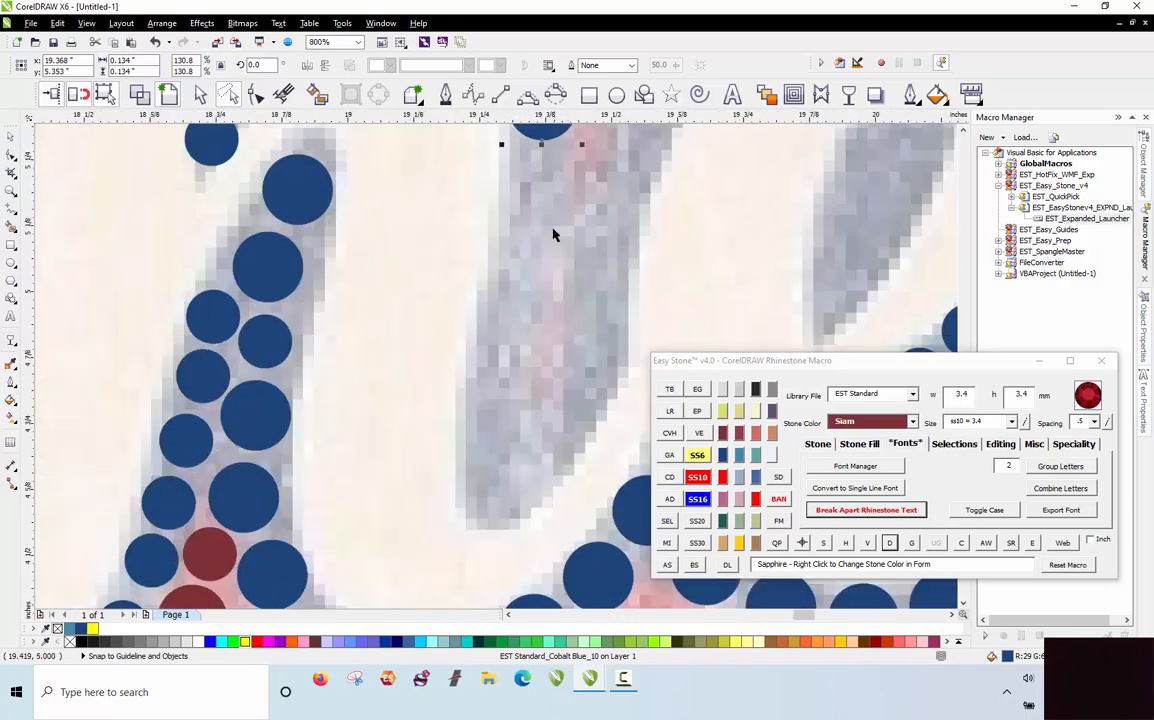
scroll(531, 197, "down", 1)
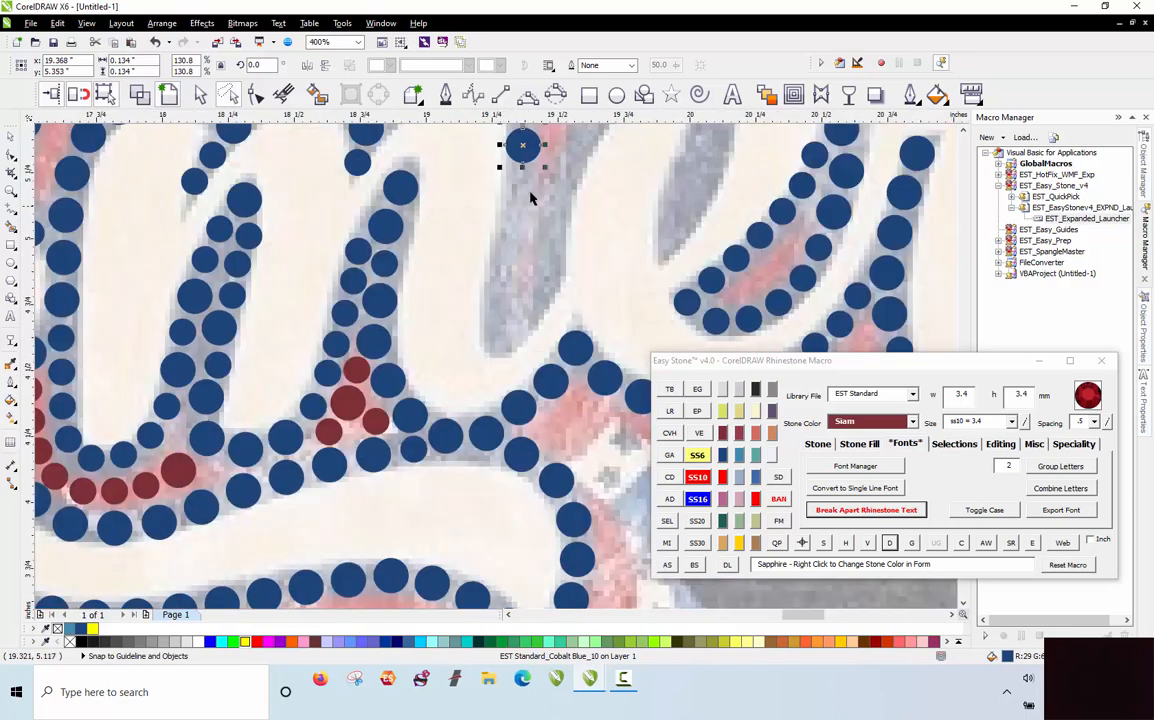
left_click(500, 342)
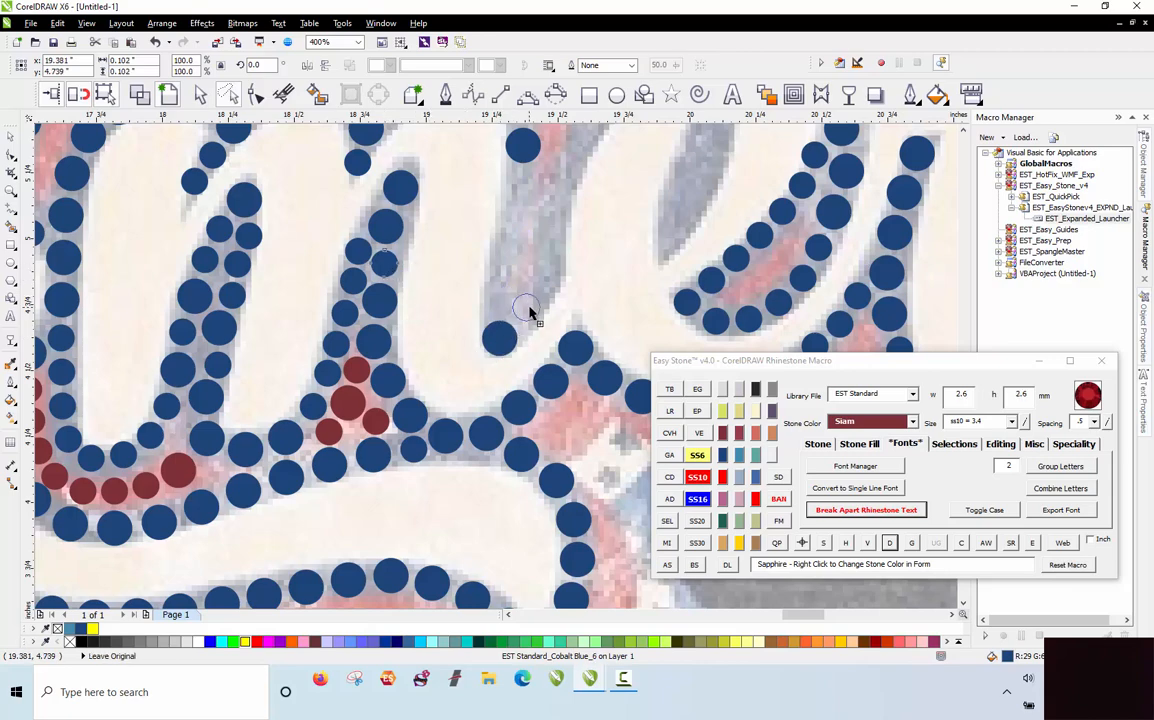
scroll(528, 315, "up", 2)
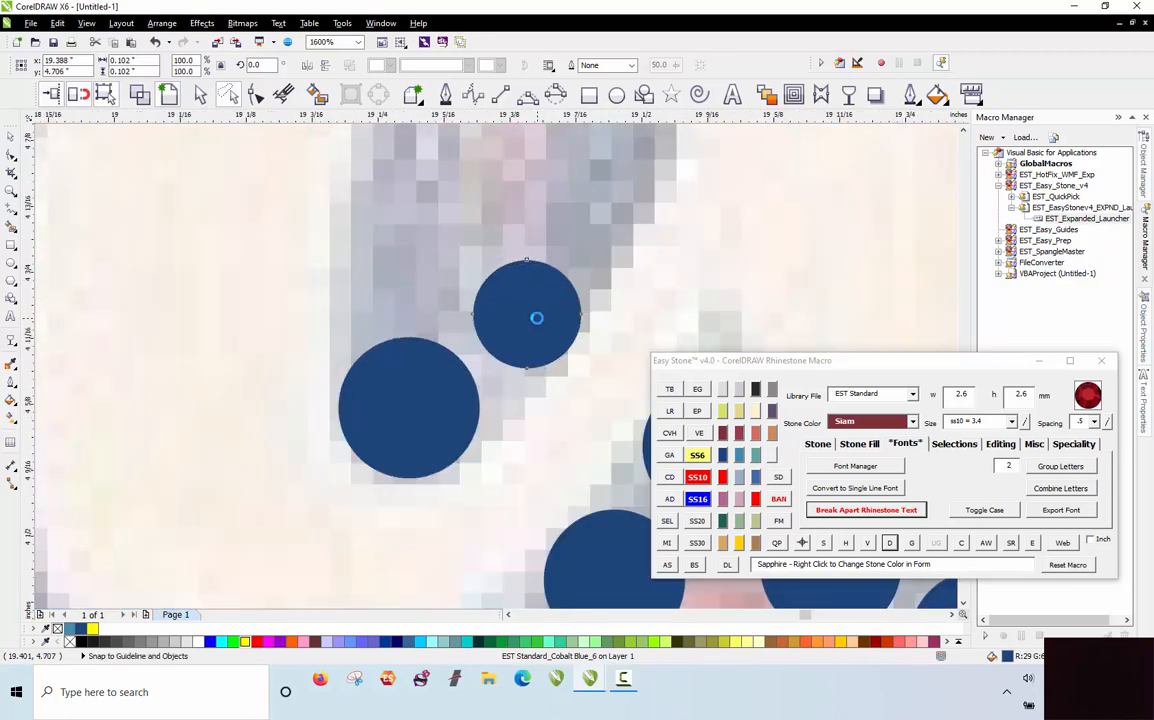
left_click(403, 268)
scroll(445, 380, "down", 1)
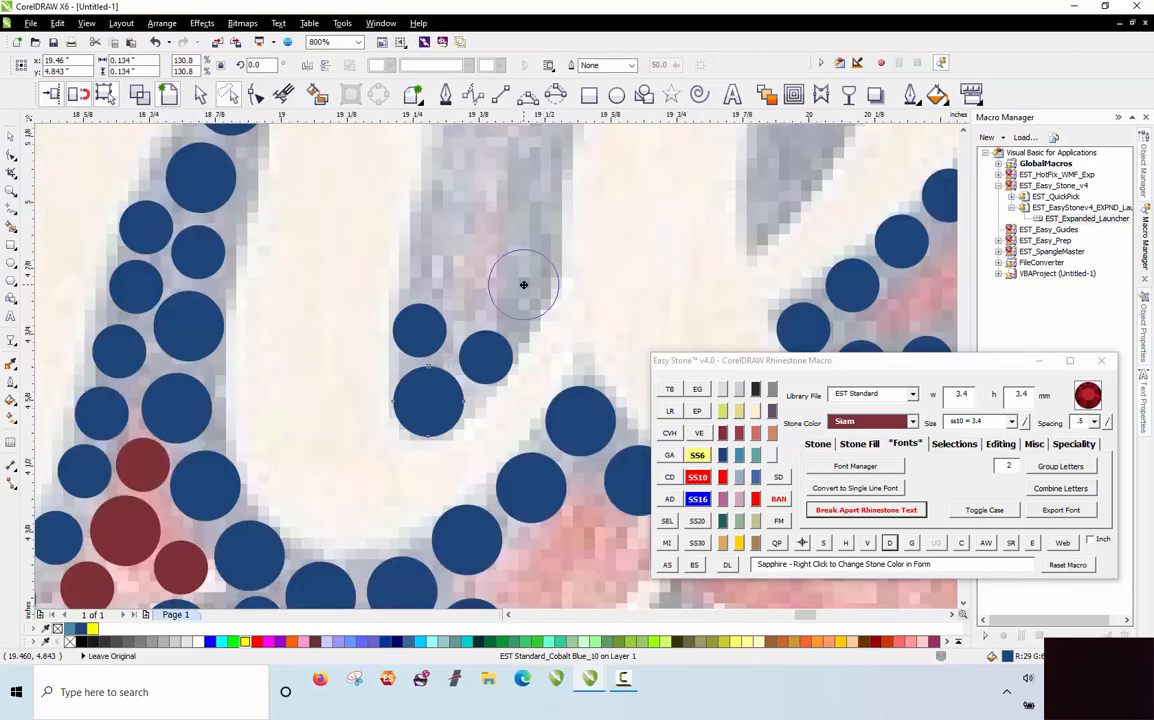
Step: Copy SS10 stones up both sides of the space between "m" and "e", ending the "e" side with an SS6 stone
left_click_drag(516, 295, 436, 268)
right_click(437, 267)
scroll(439, 381, "down", 1)
scroll(456, 282, "up", 1)
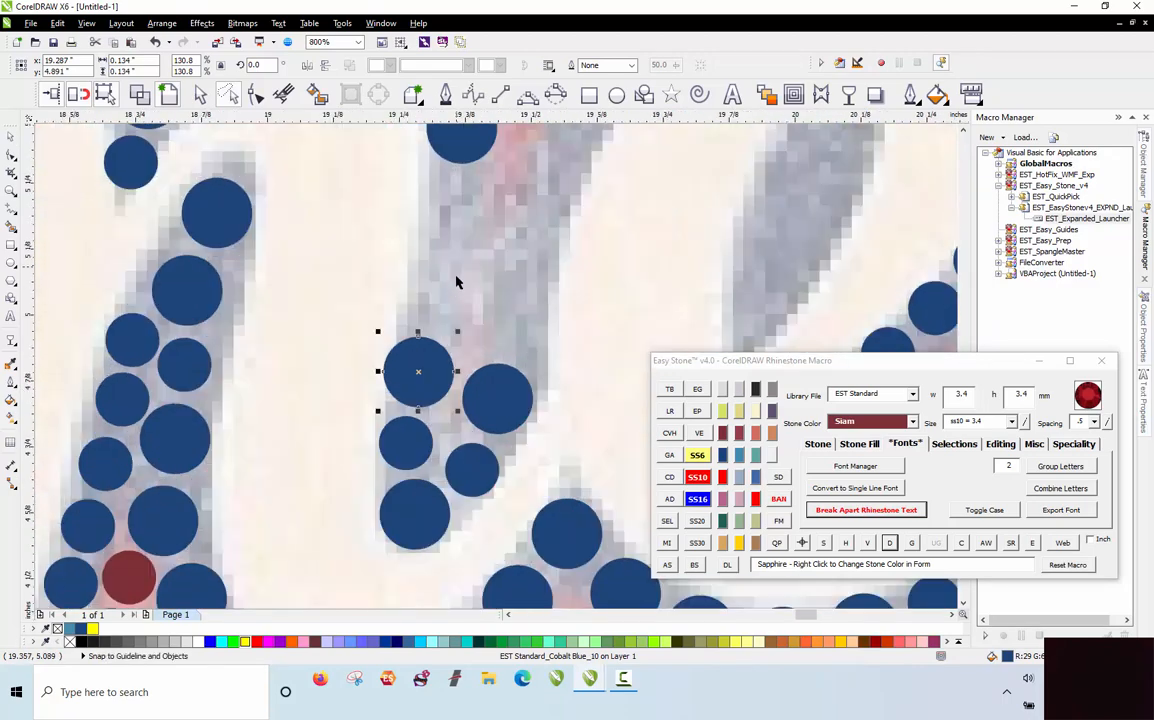
left_click(438, 288)
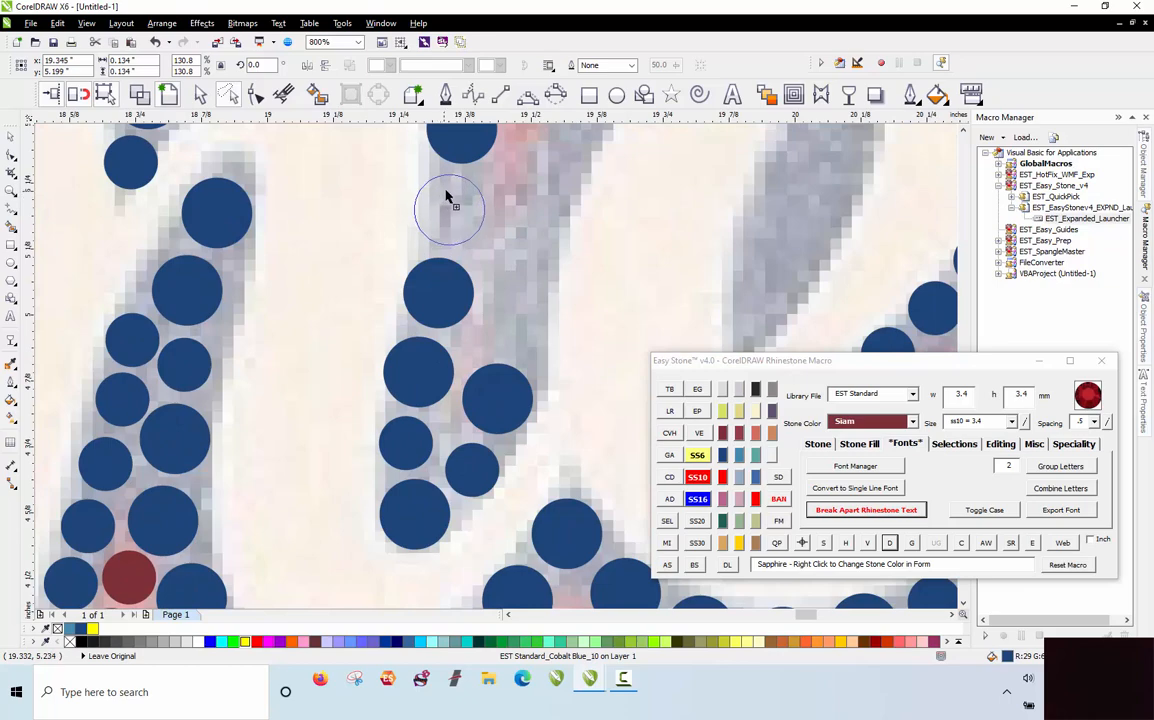
left_click(451, 204)
left_click_drag(502, 379, 514, 299)
left_click_drag(476, 466, 527, 247)
Step: Copy SS10 stones over the top of the "e" and down its upper-left edge toward the "m"
scroll(505, 350, "down", 2)
scroll(450, 352, "down", 2)
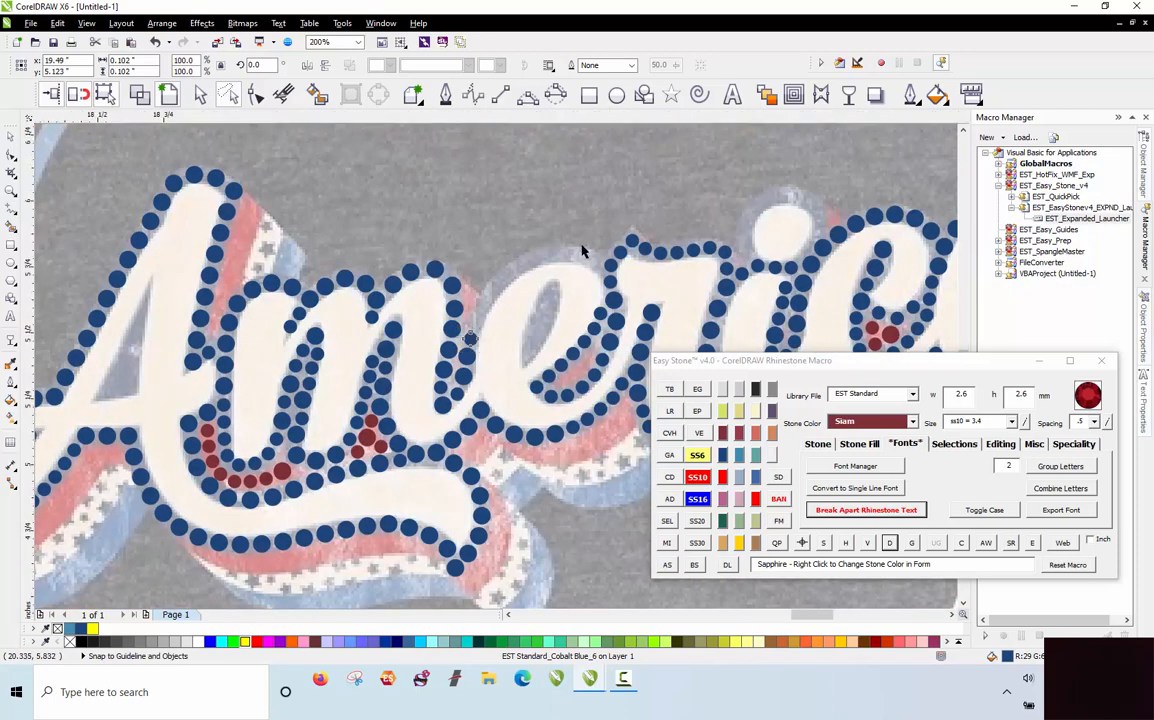
scroll(580, 250, "up", 4)
right_click(589, 102)
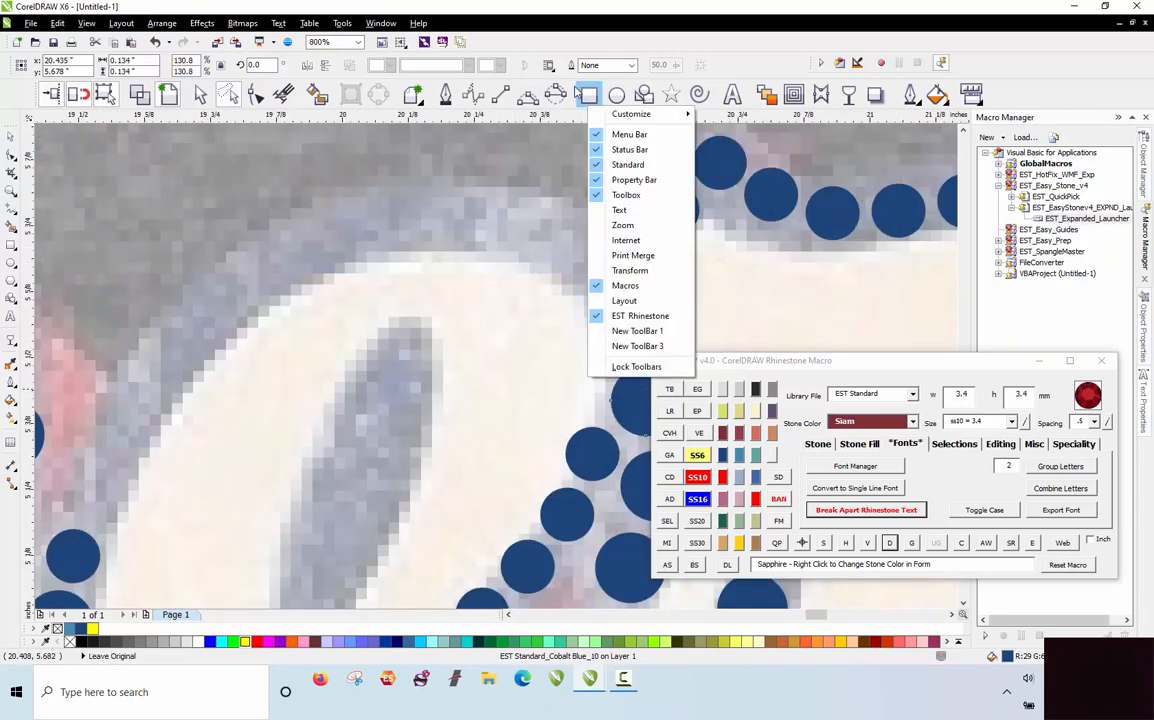
left_click(479, 168)
mouse_move(607, 362)
left_mouse_down()
mouse_move(538, 256)
mouse_move(543, 232)
mouse_move(541, 247)
mouse_move(473, 226)
mouse_move(384, 224)
mouse_move(222, 303)
mouse_move(157, 372)
left_mouse_up()
right_click(543, 248)
key("space")
key("space")
key("space")
key("space")
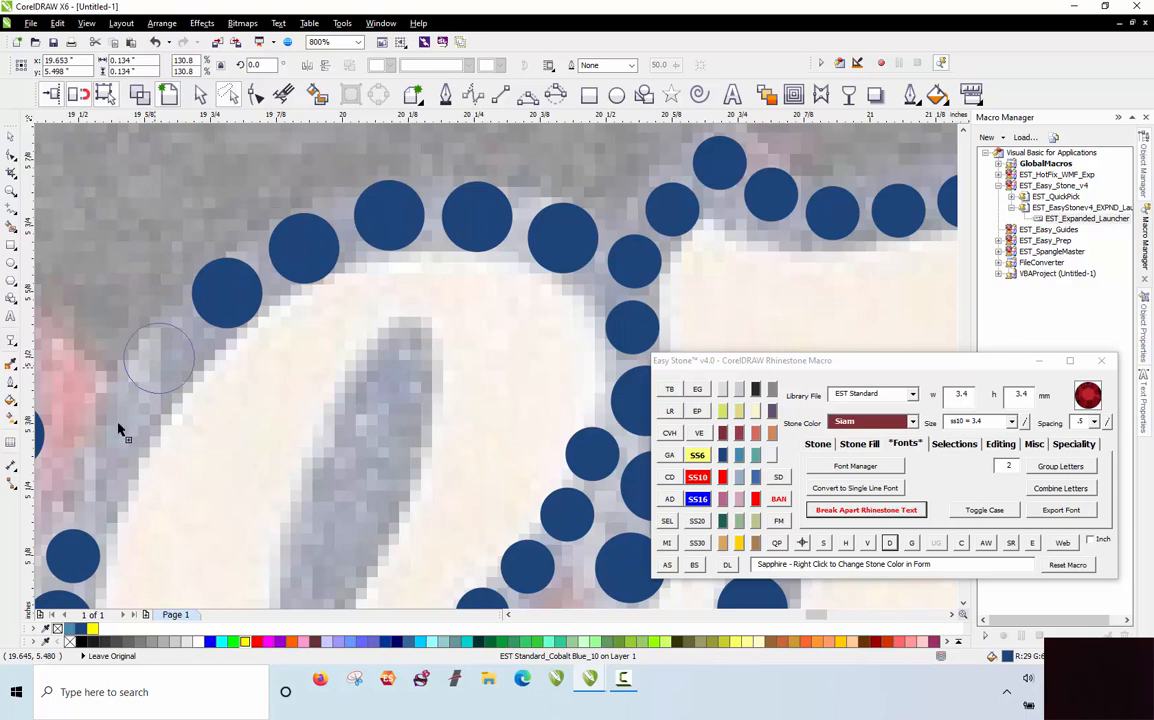
left_click_drag(118, 430, 122, 420)
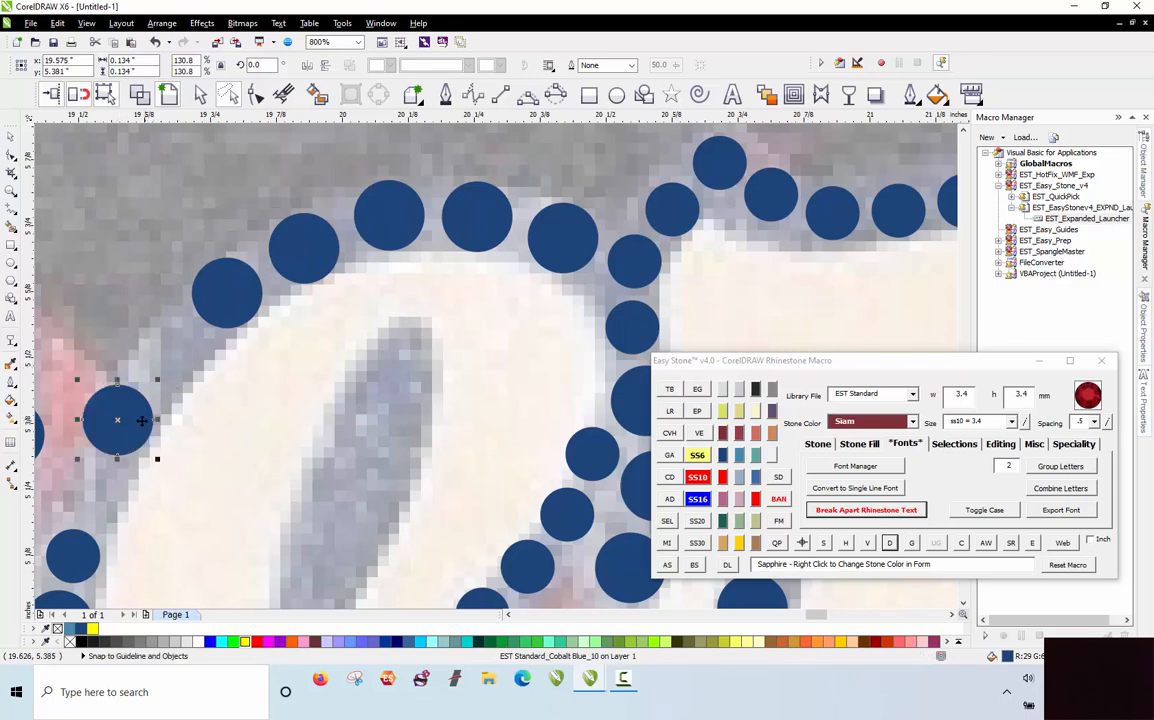
Step: Fill the gap on the "e"'s upper-left edge with an SS10 stone and copy an SS6 stone below the run
scroll(285, 313, "down", 2)
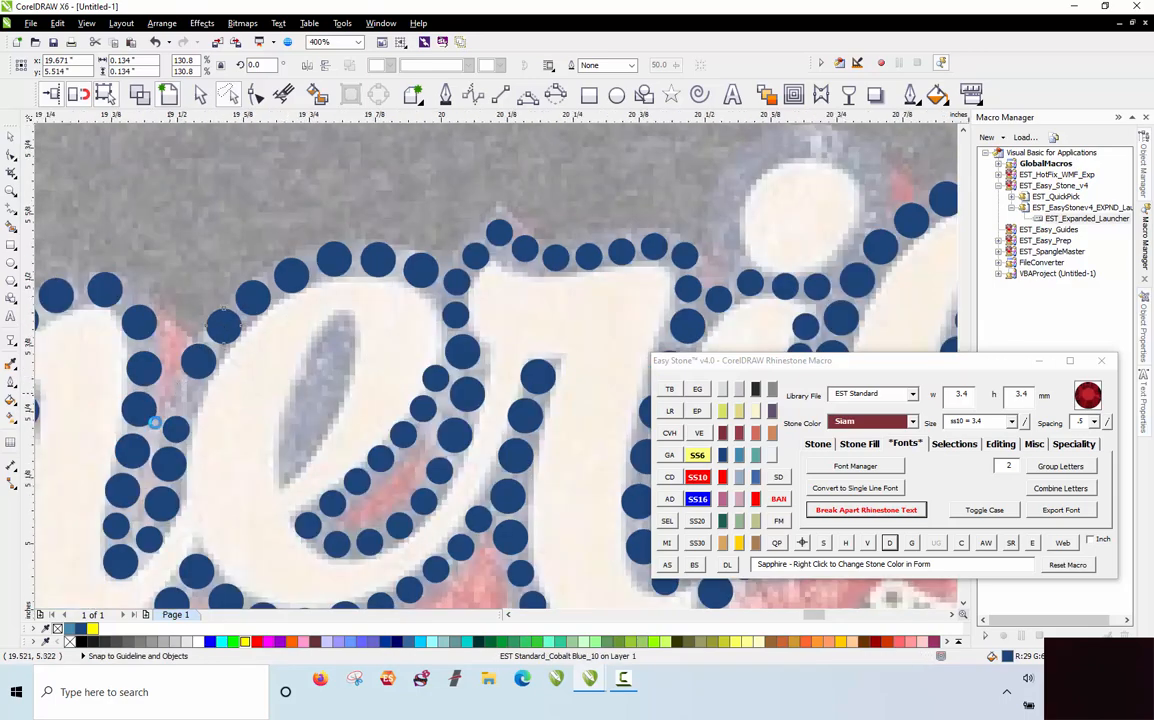
scroll(176, 404, "up", 2)
left_click_drag(168, 490, 211, 362)
right_click(207, 360)
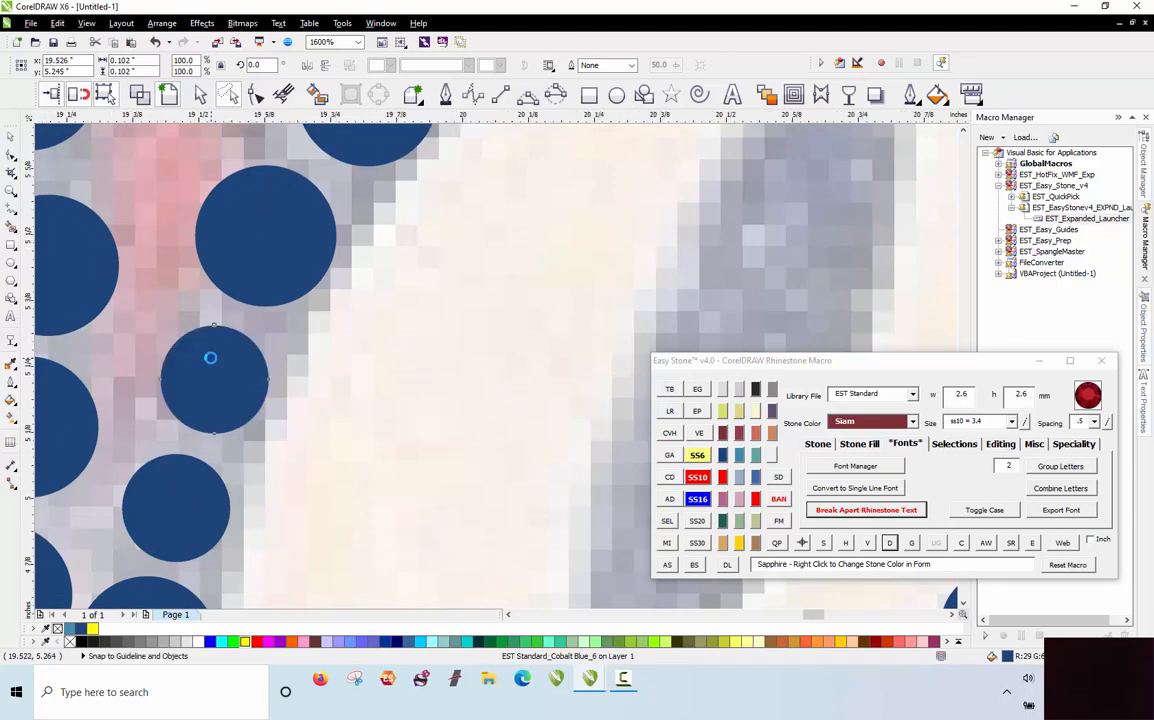
Step: Select the eleven stones along the outer top and left edge of the "e" and respace them evenly
scroll(216, 295, "down", 5)
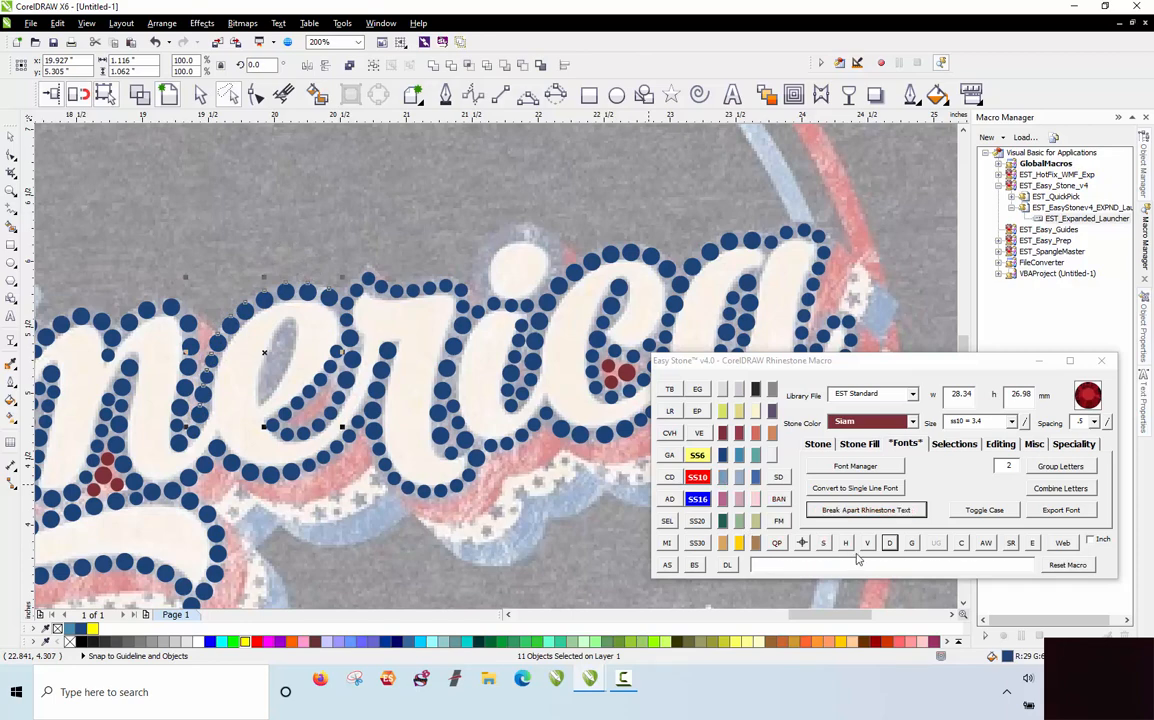
left_click(889, 543)
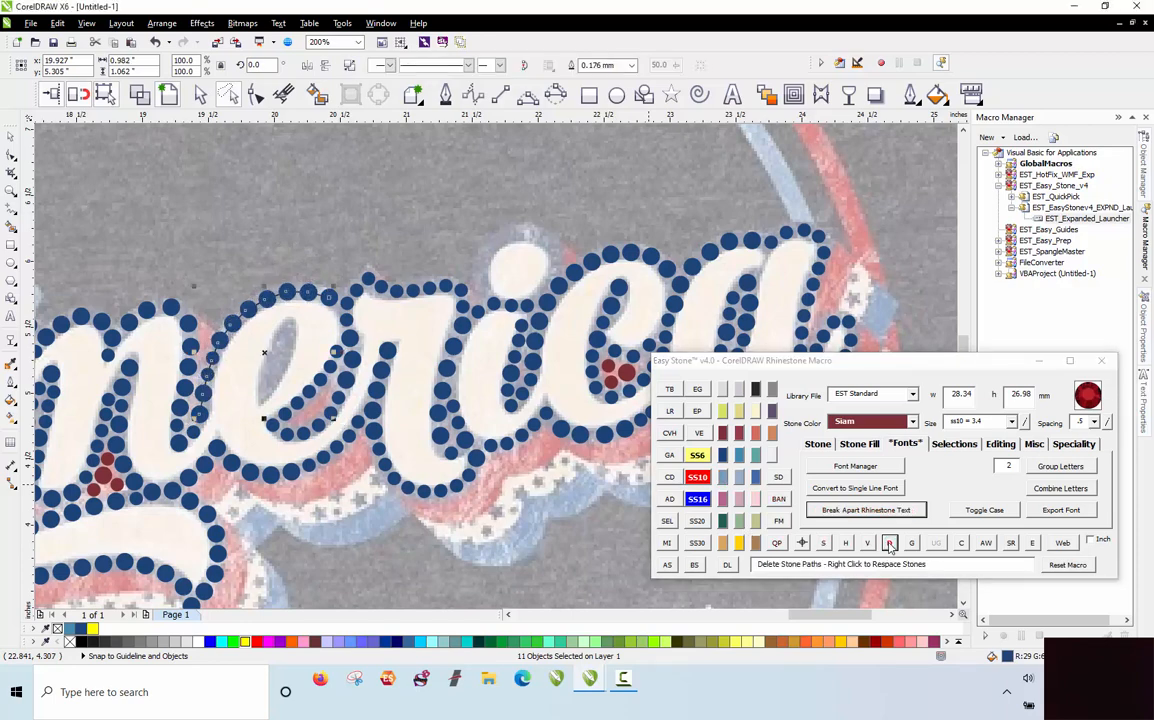
scroll(276, 346, "up", 4)
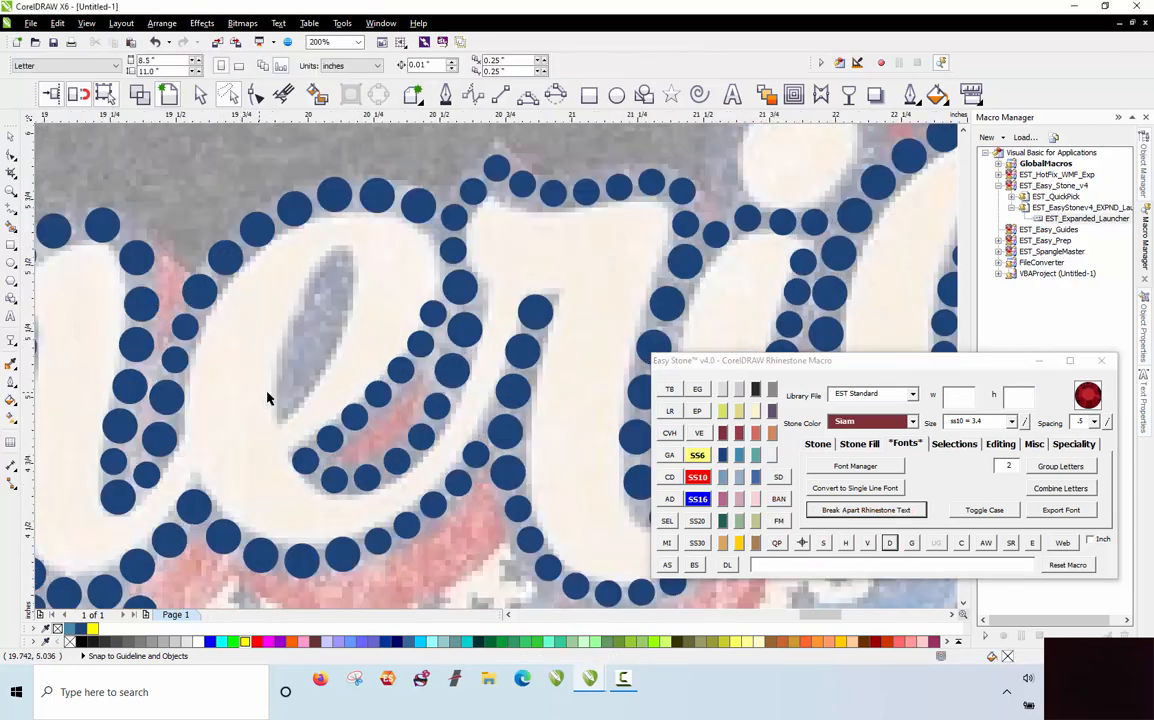
Step: Fill the narrow slot inside the "e" with a column of three SS10 stones, capped by an SS6 stone at each end
left_click(287, 421)
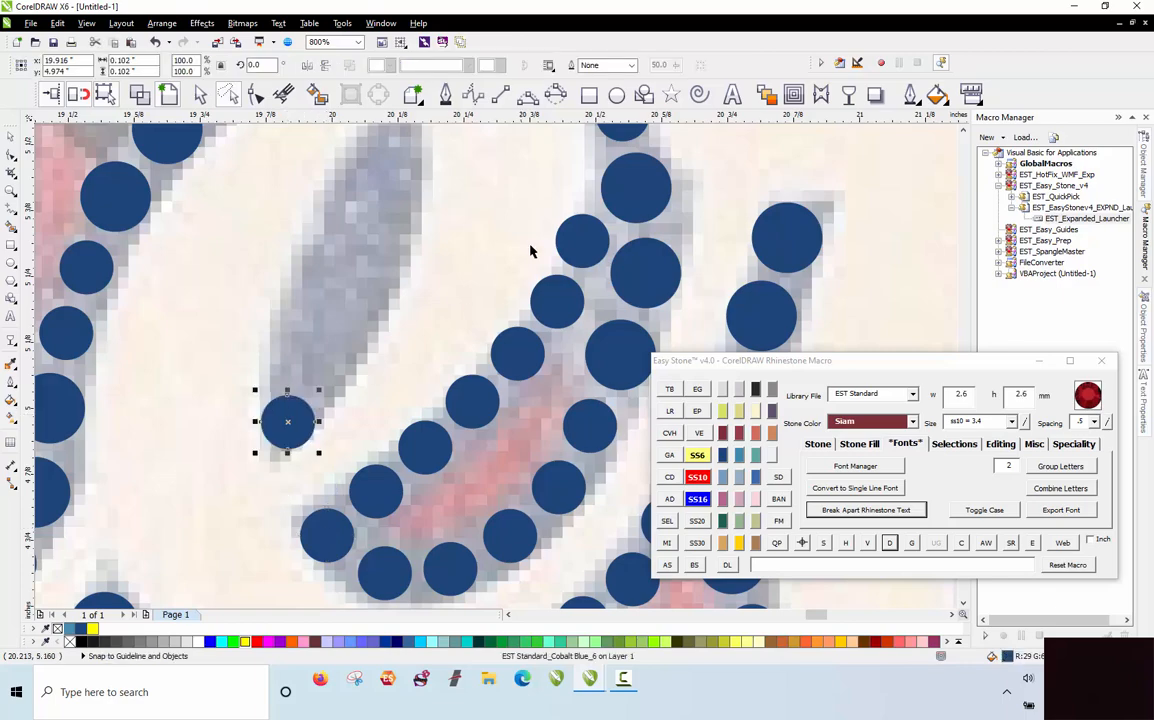
left_click(312, 350)
left_click(335, 278)
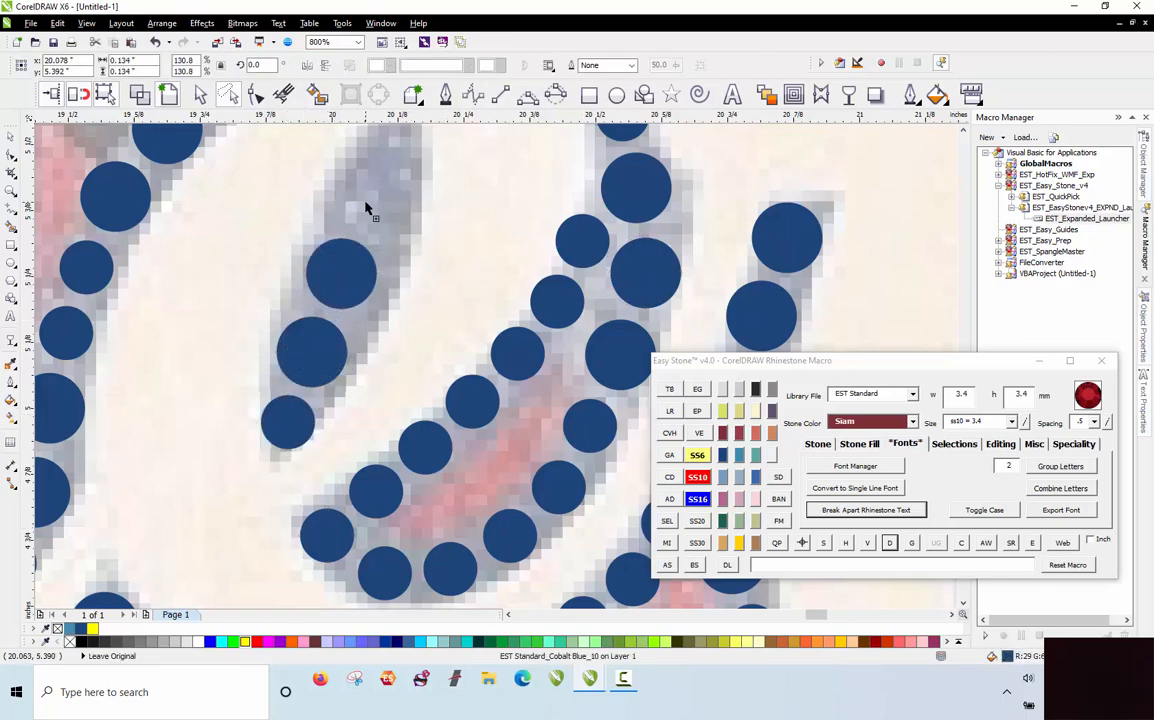
left_click(366, 206)
scroll(304, 292, "down", 2)
scroll(333, 326, "up", 2)
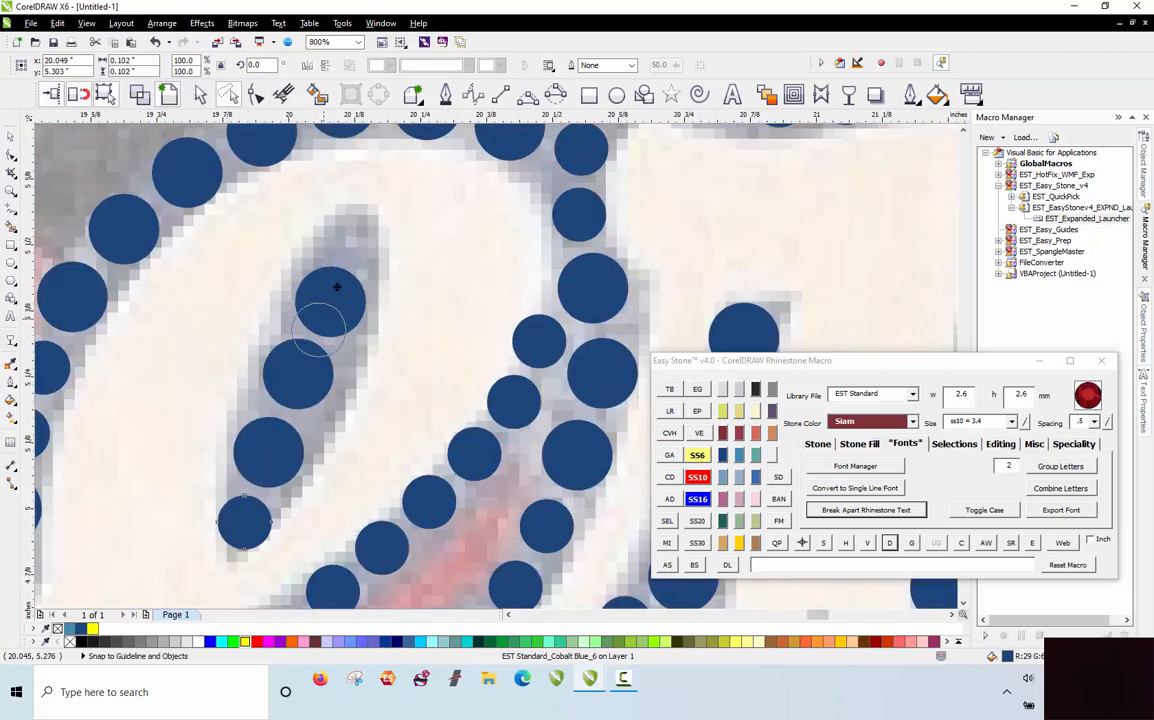
left_click(355, 231)
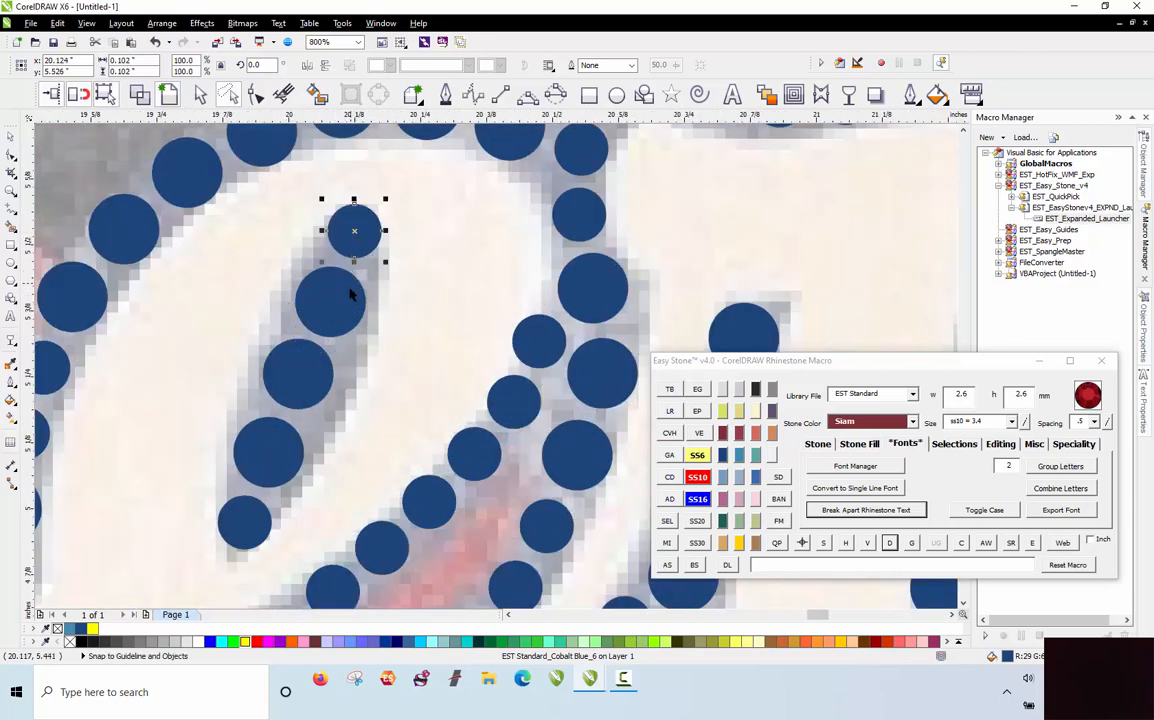
scroll(283, 378, "down", 4)
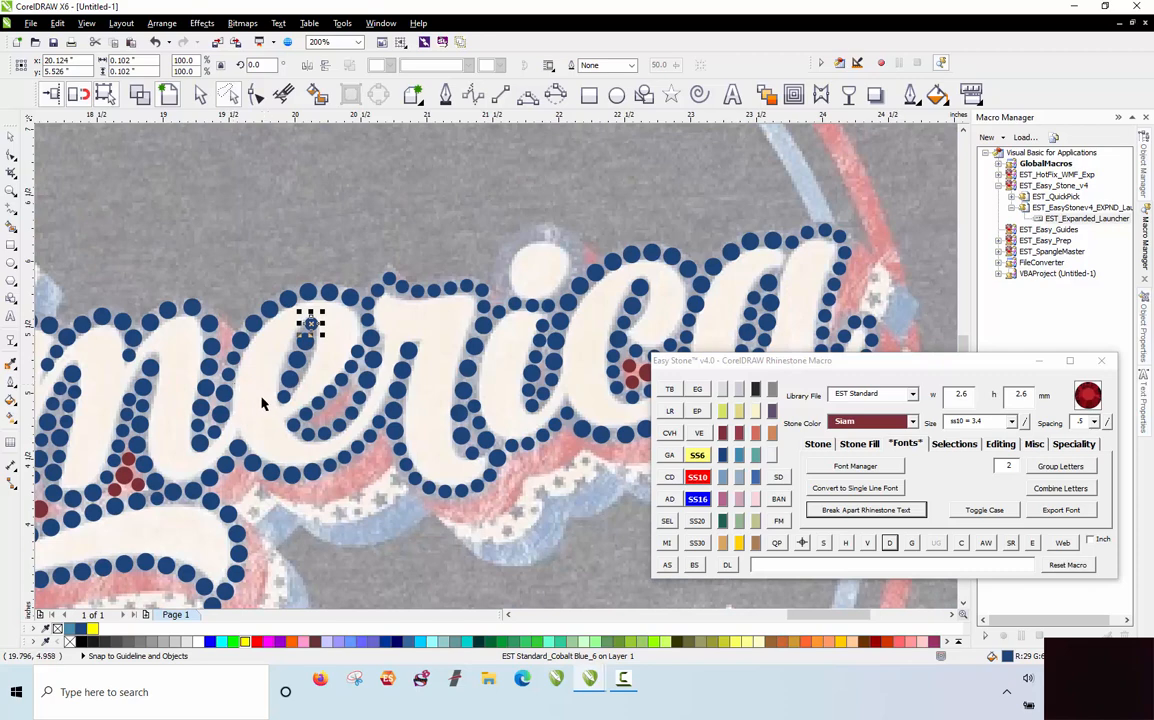
key("Escape")
scroll(418, 214, "down", 2)
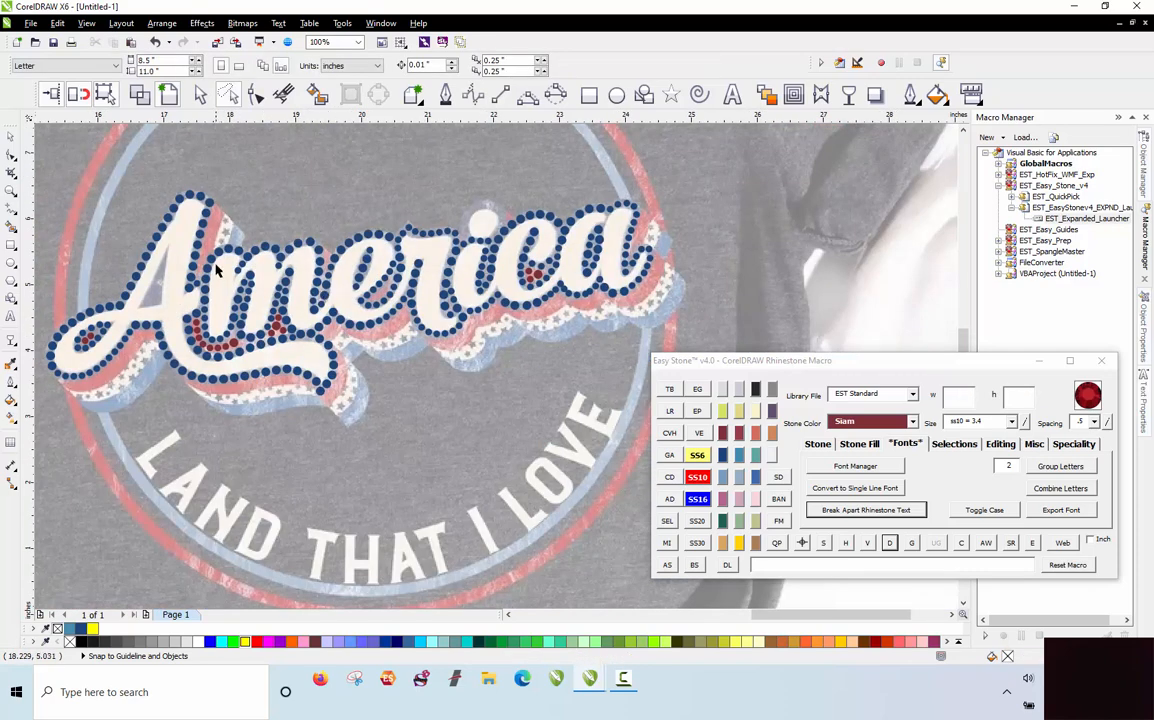
Step: Copy four SS10 stones along the base and right side of the "A"'s triangular opening, topped by two SS6 stones
scroll(89, 289, "up", 6)
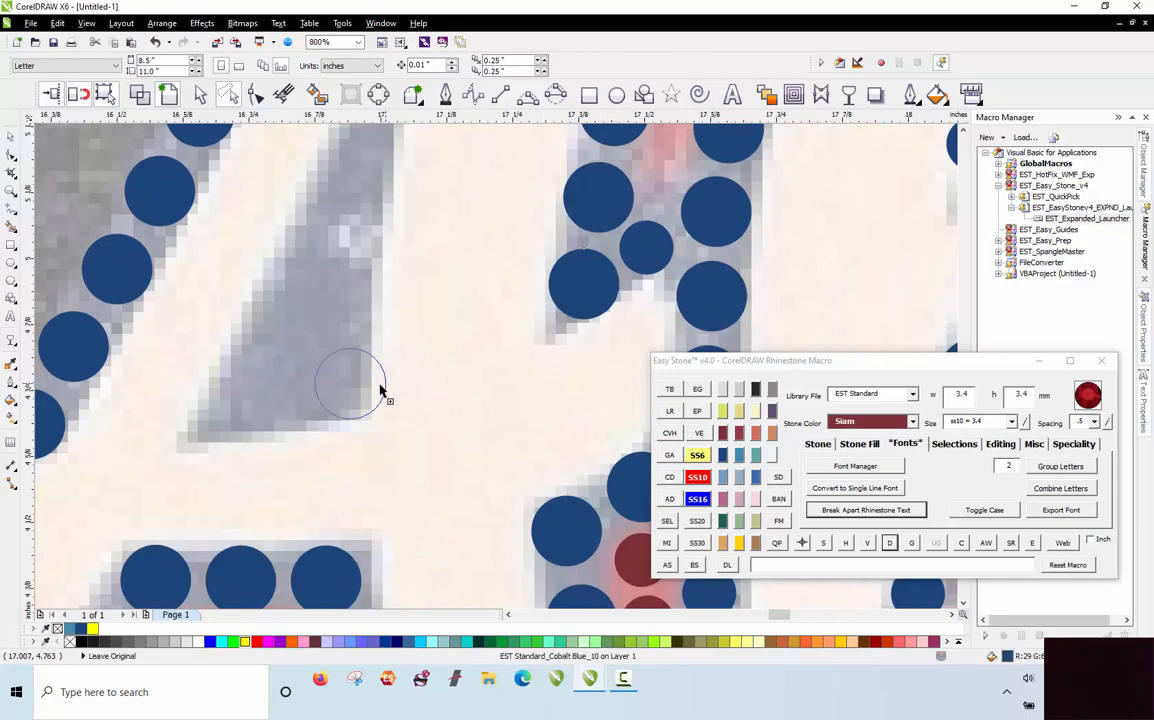
left_click(330, 384)
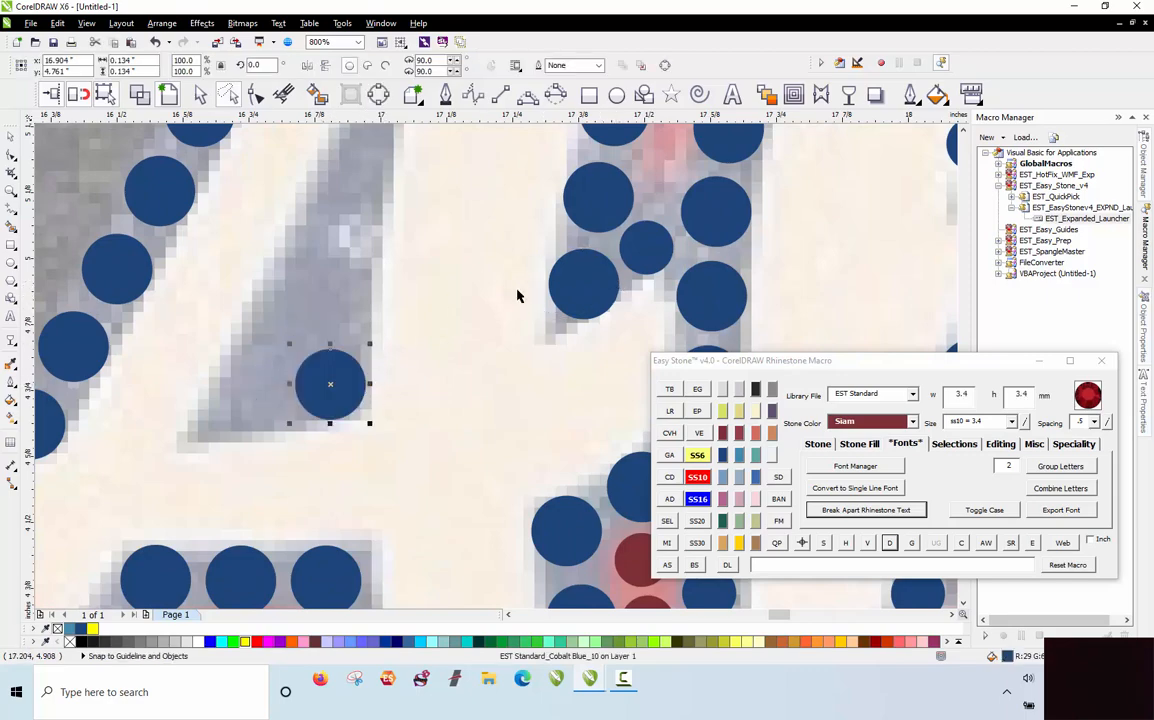
left_click(246, 397)
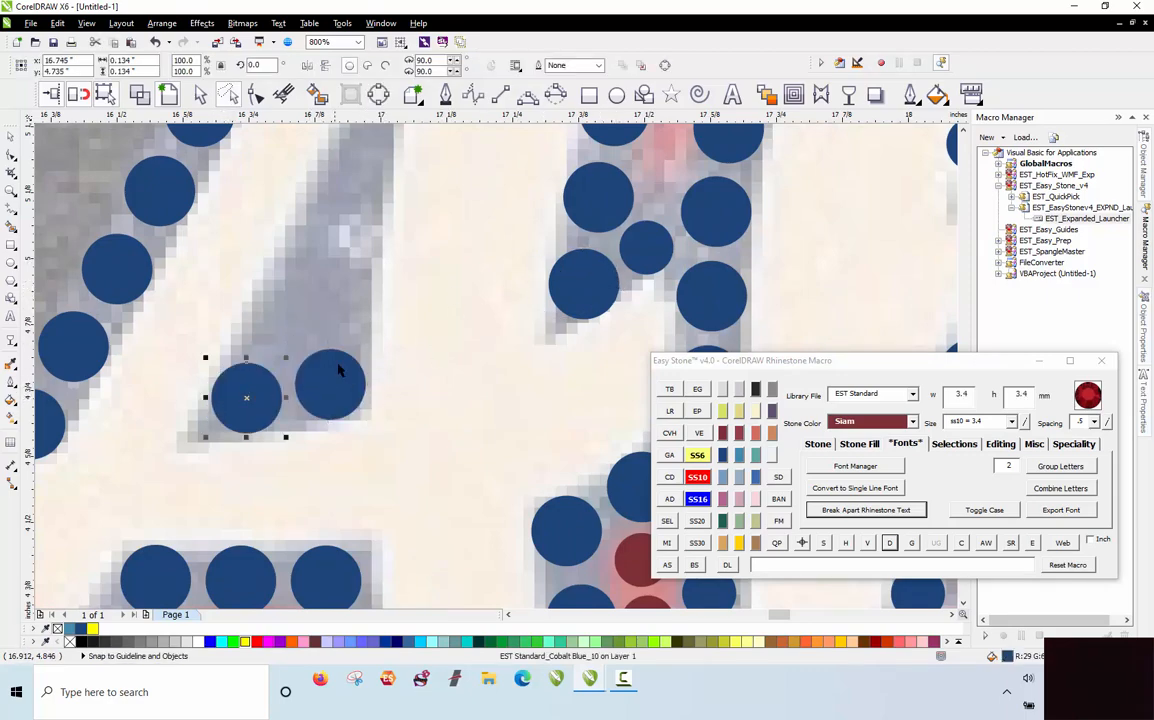
left_click(338, 300)
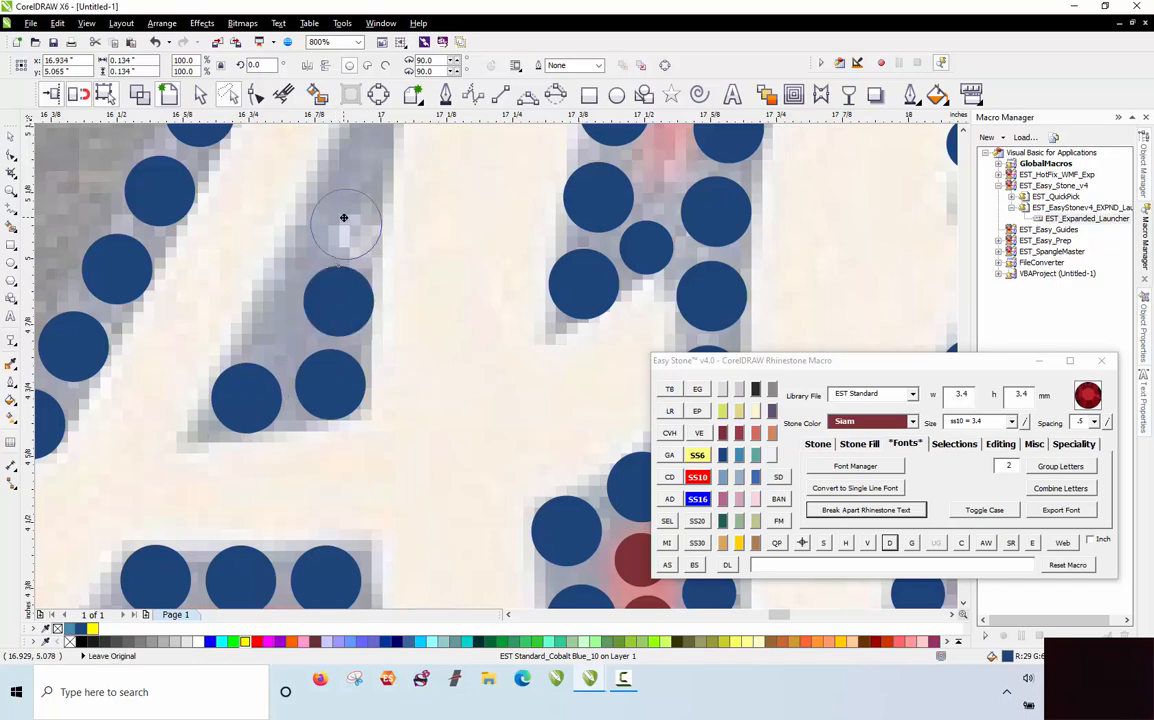
scroll(307, 282, "down", 5)
scroll(309, 290, "up", 5)
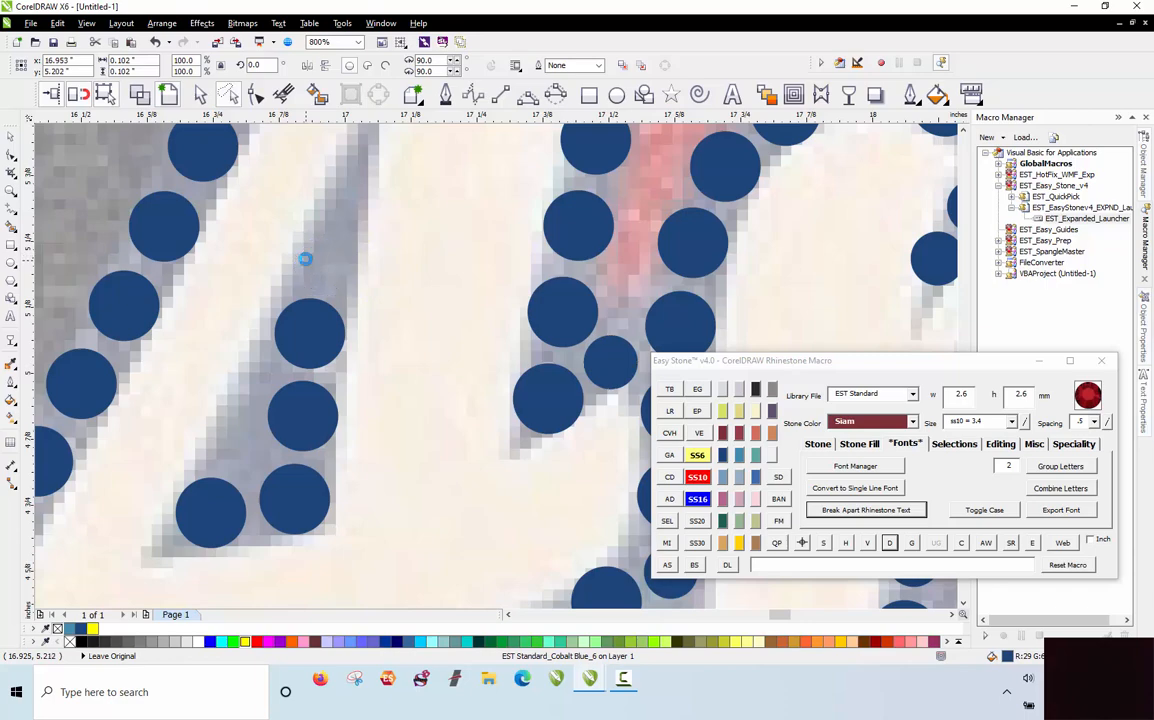
left_click(320, 266)
left_click(327, 206)
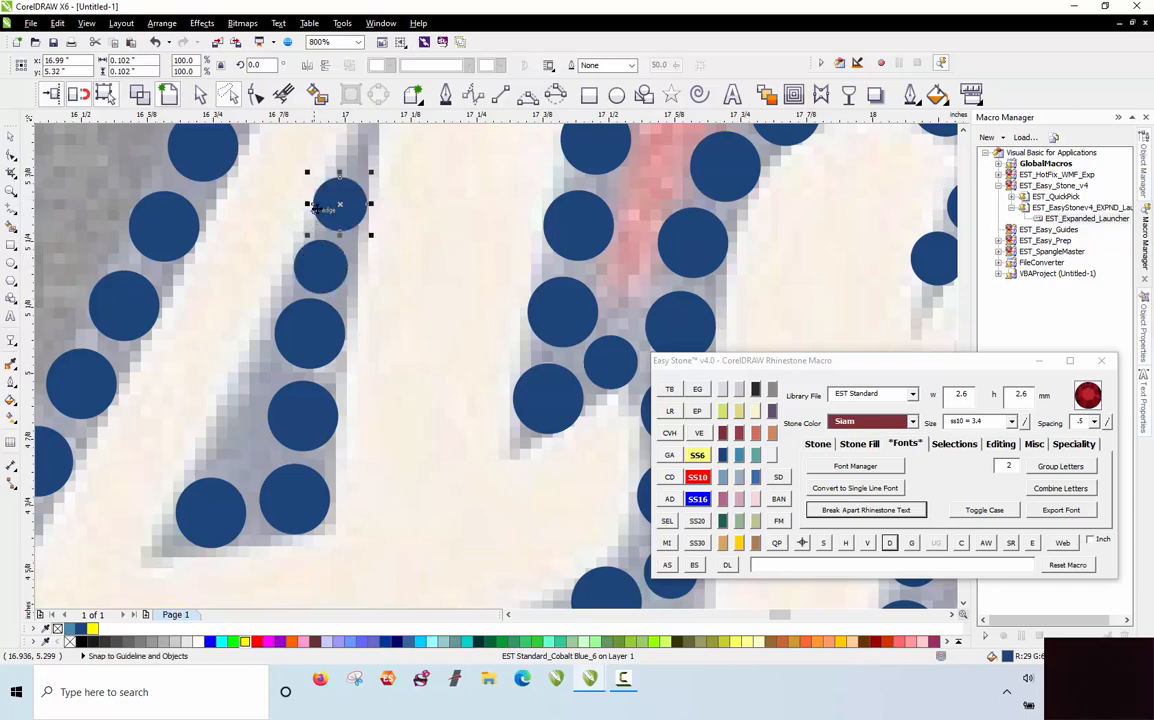
Step: Copy SS6 stones up the left side of the "A"'s triangular opening and adjust their positions
left_click_drag(205, 444, 203, 446)
left_click_drag(203, 444, 228, 373)
right_click(229, 375)
scroll(237, 458, "up", 1)
left_click(222, 452)
left_click_drag(222, 452, 237, 450)
scroll(229, 316, "down", 3)
key("Escape")
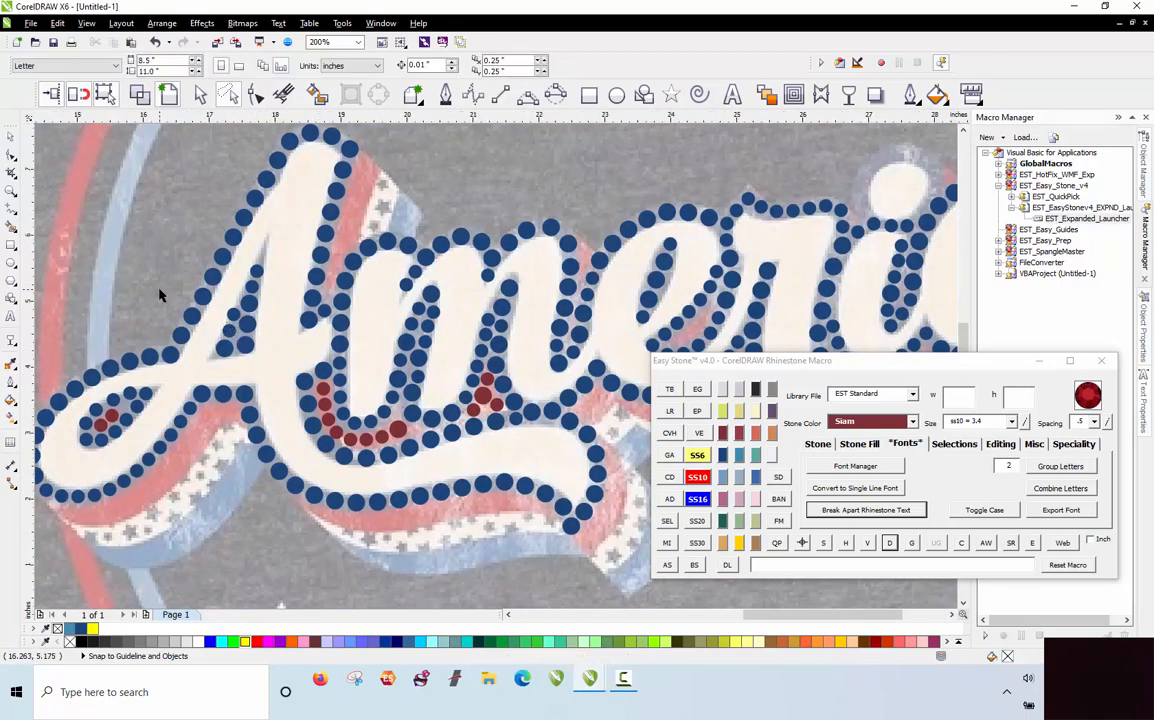
Step: Copy seven SS10 stones around the left, top and right edges of the dot on the "i"
scroll(170, 275, "down", 2)
scroll(191, 293, "up", 4)
scroll(190, 293, "down", 3)
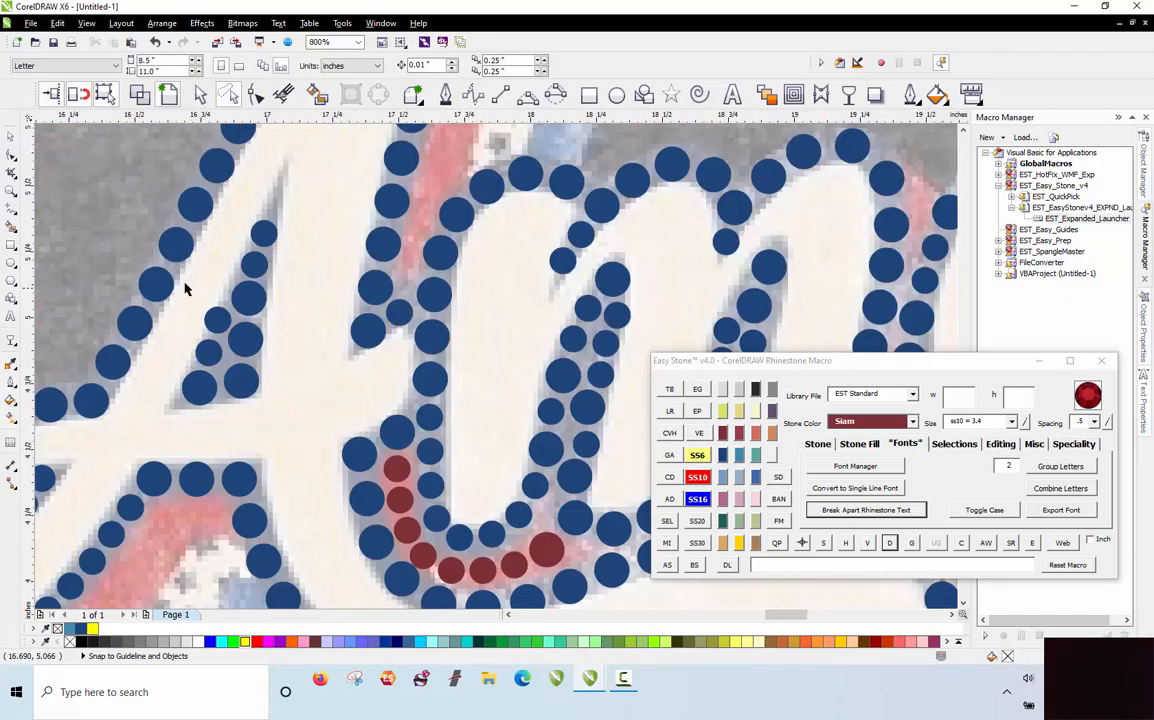
scroll(186, 288, "down", 3)
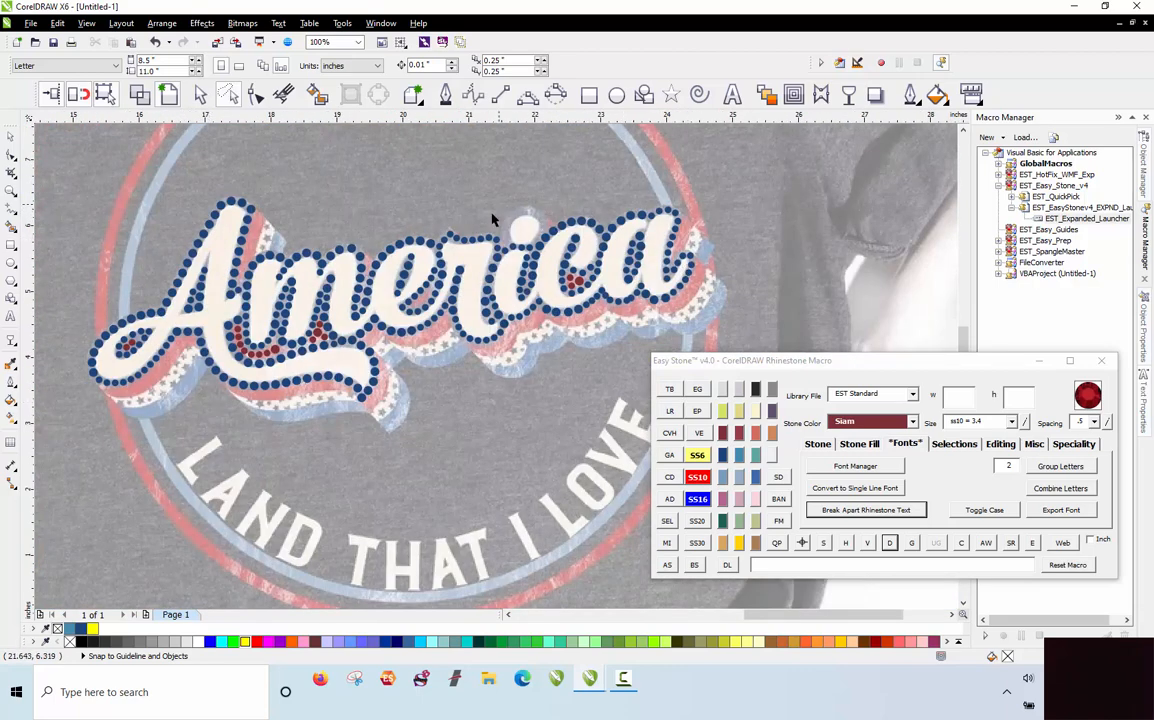
scroll(568, 218, "up", 3)
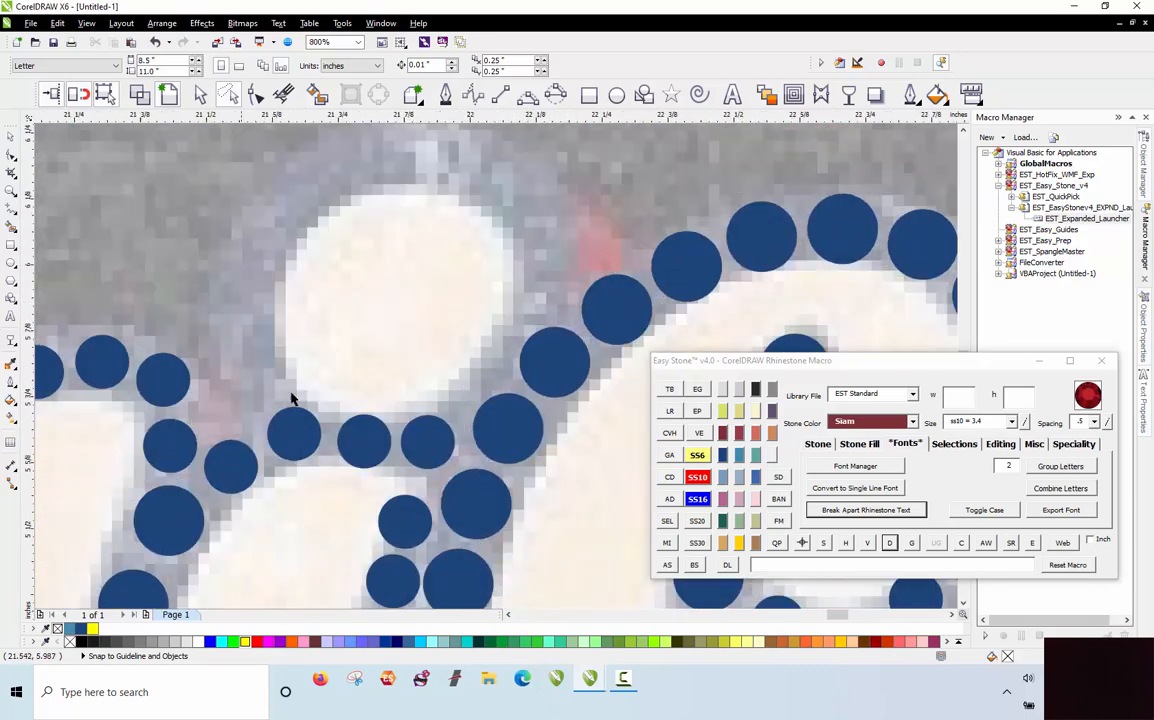
left_click(230, 385)
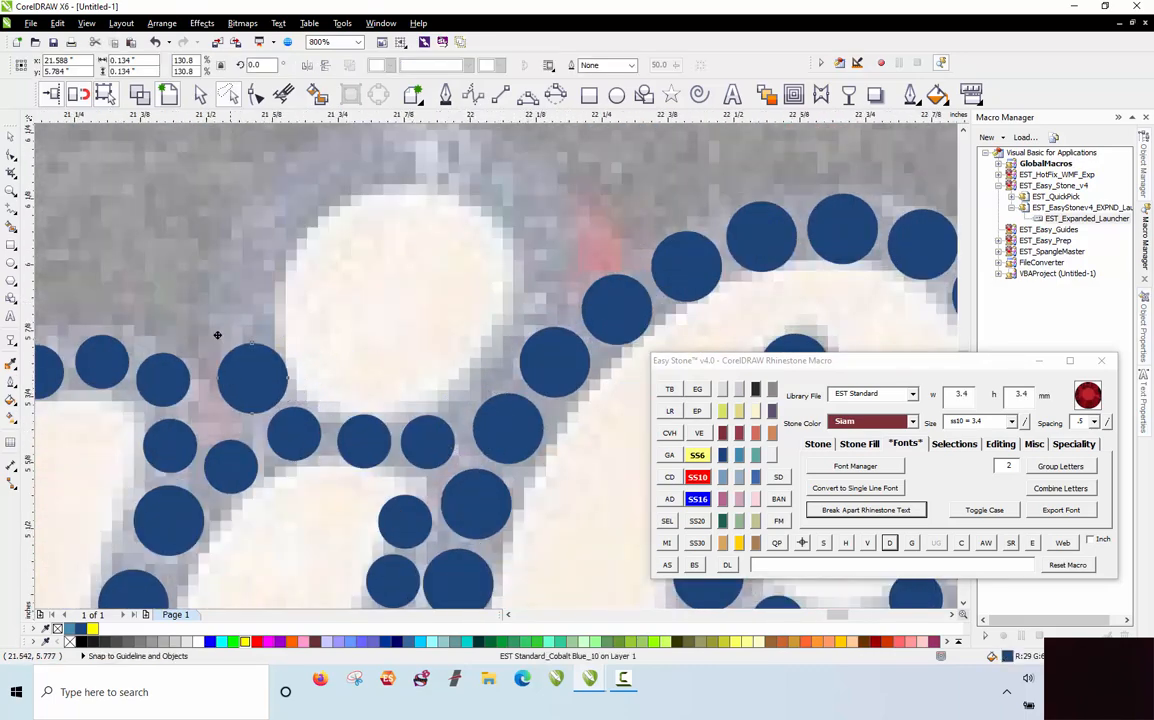
left_click(262, 220)
left_click(284, 200)
left_click(323, 168)
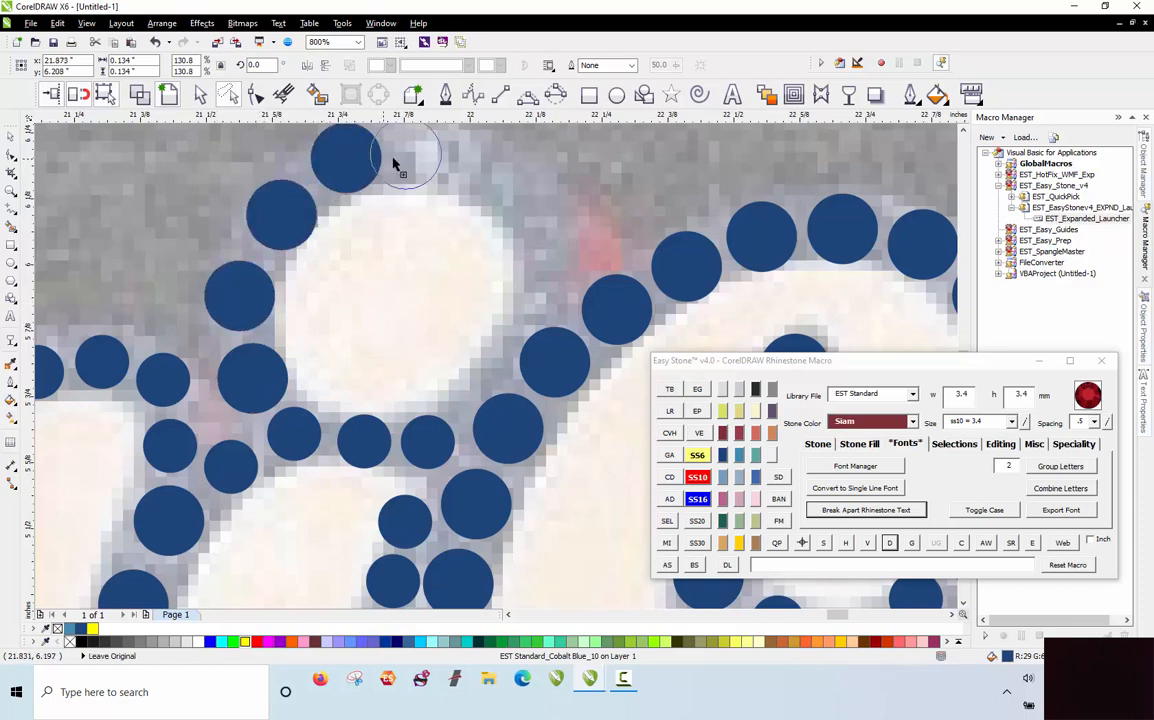
left_click(421, 165)
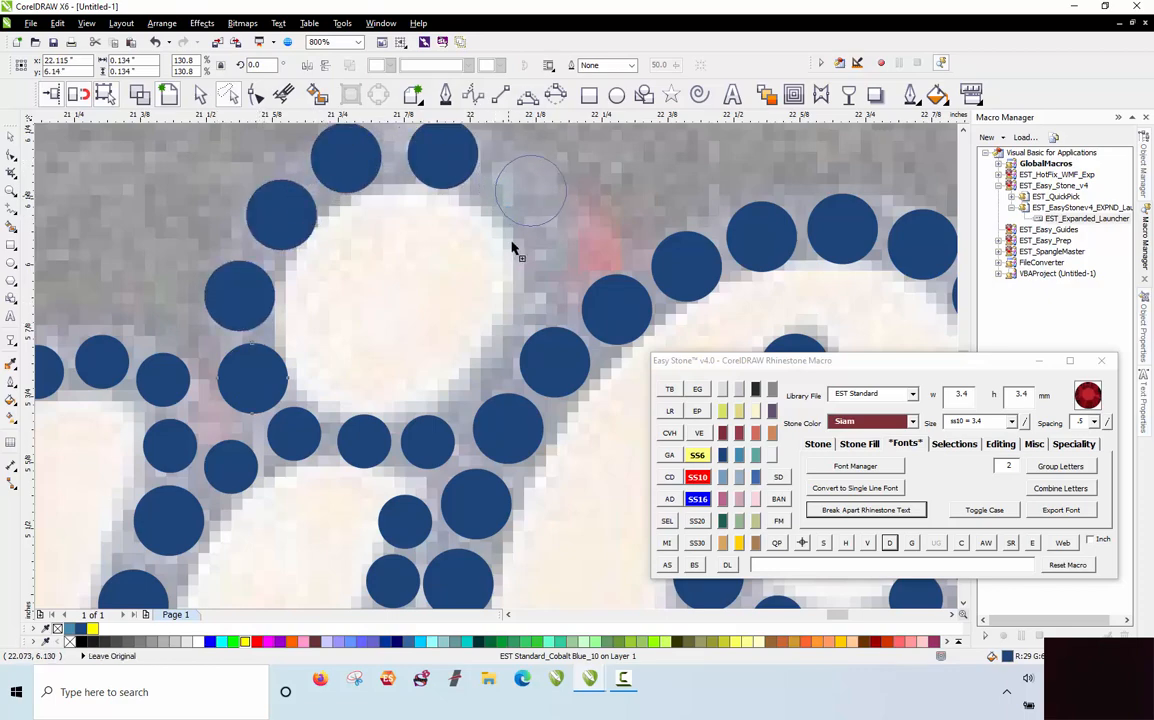
left_click(509, 200)
left_click(522, 285)
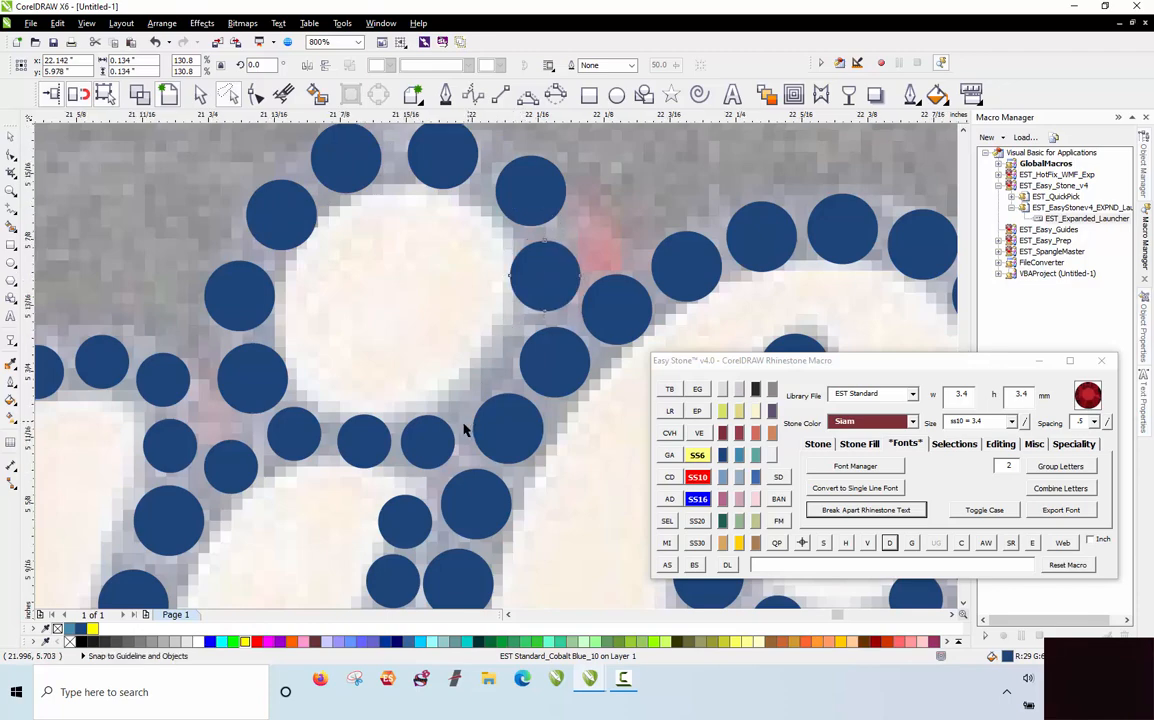
Step: Copy two SS6 stones along the lower-right edge of the "i" dot and nudge the lower one into line
scroll(492, 360, "up", 2)
left_click(503, 430)
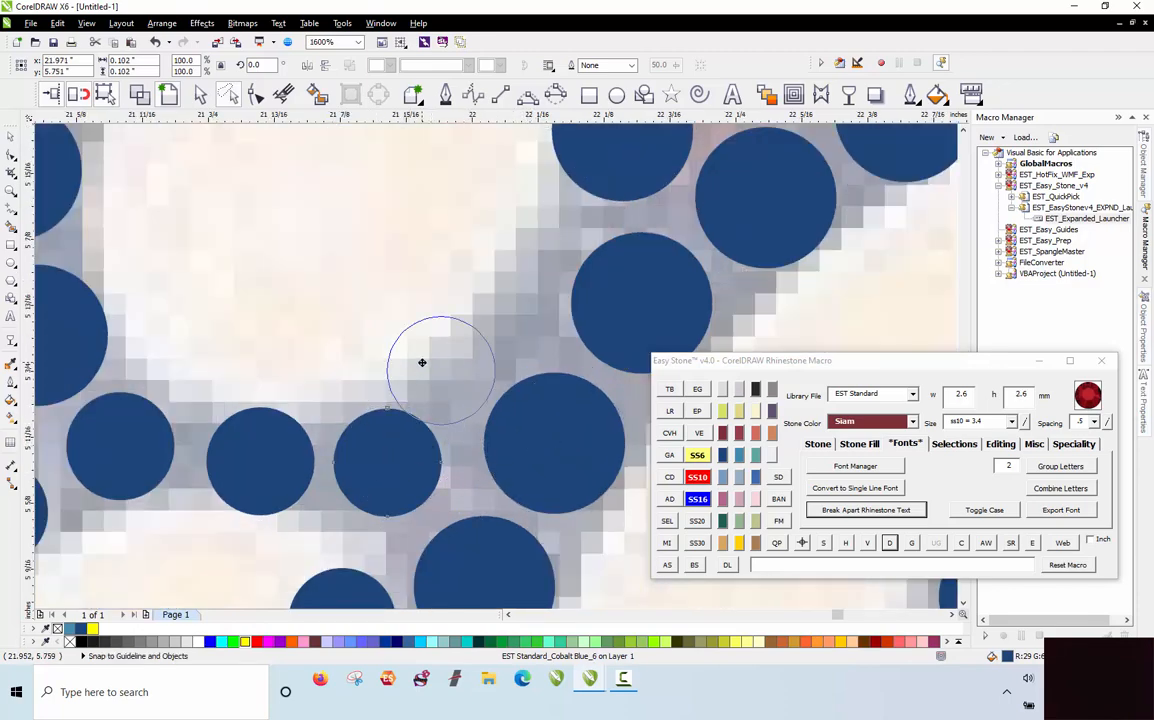
left_click(425, 364)
left_click(498, 255)
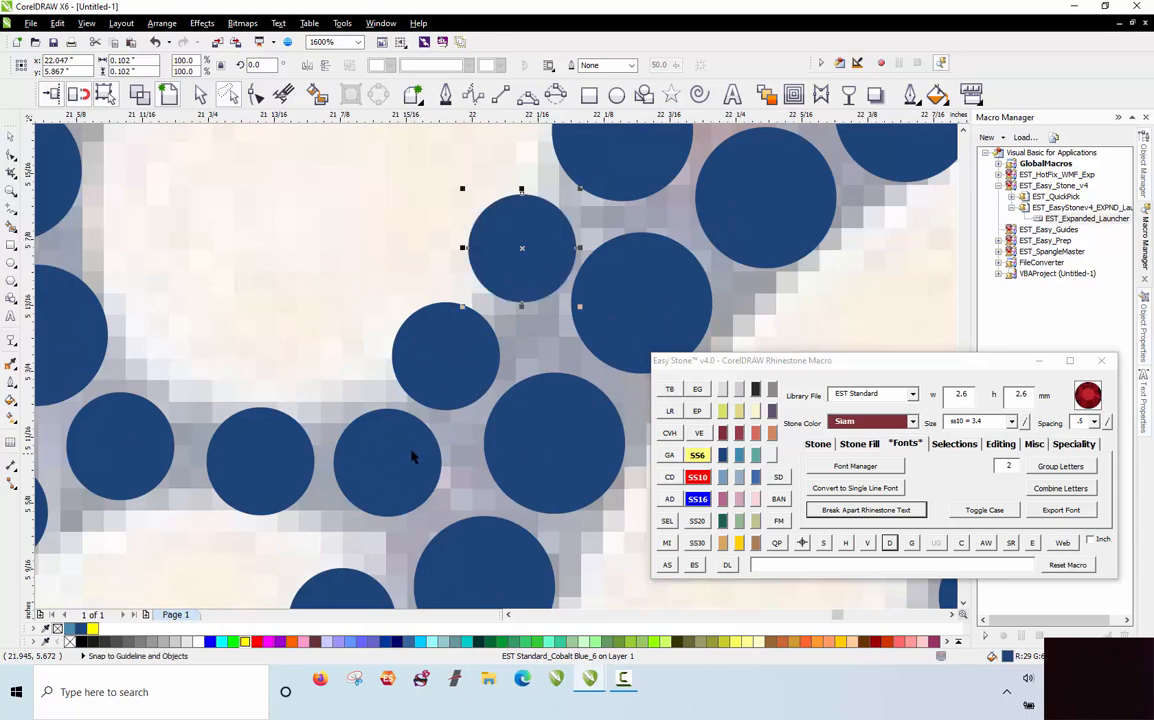
left_click_drag(441, 377, 459, 372)
Step: Change the SS10 stone where the "i" dot meets the "c" to SS6 and reposition it with its neighbouring stone
scroll(379, 355, "down", 2)
scroll(445, 400, "up", 2)
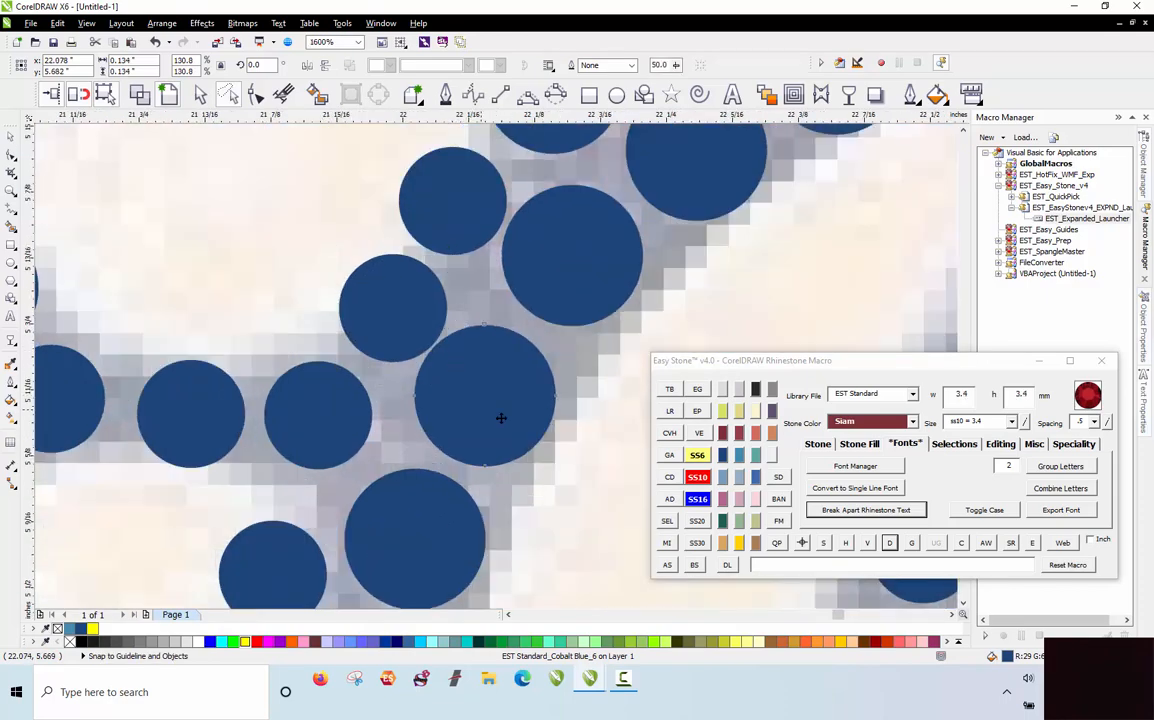
left_click(470, 405)
left_click_drag(505, 412, 513, 432)
mouse_move(422, 338)
left_mouse_down()
mouse_move(428, 330)
mouse_move(435, 353)
left_mouse_up()
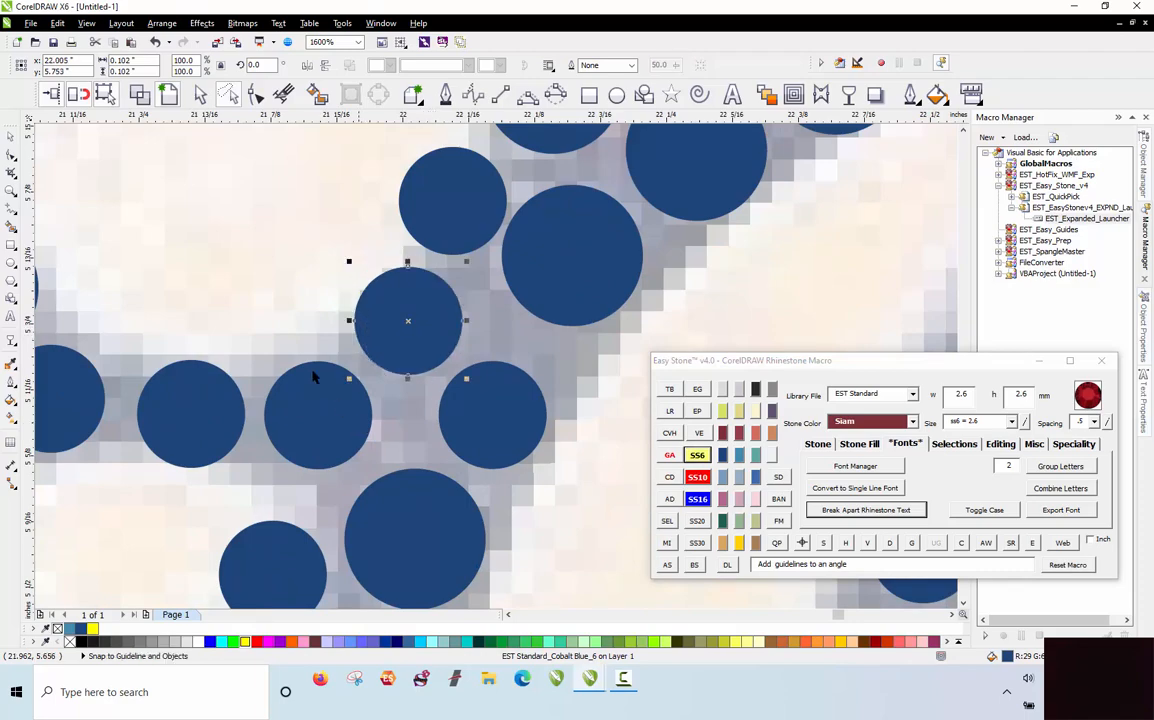
scroll(316, 374, "down", 4)
key("Escape")
scroll(418, 249, "down", 1)
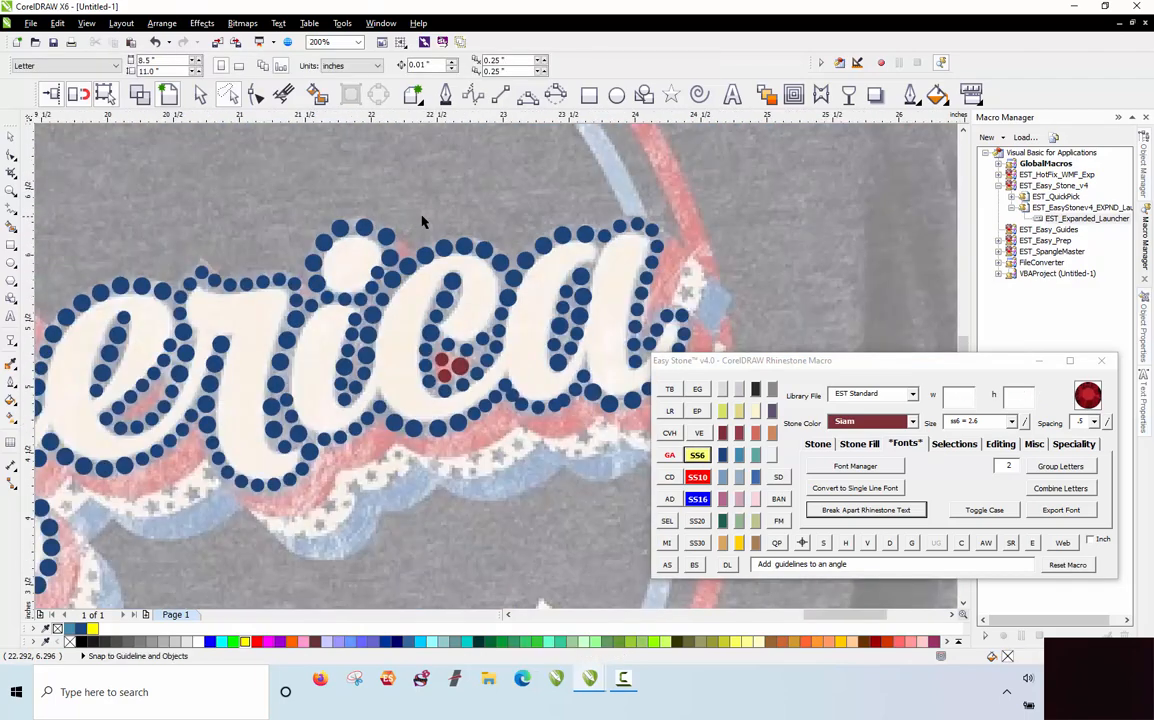
Step: Select the fifteen stones running up from the "i"'s inner gap and over the top of the "c", and respace them evenly
scroll(425, 219, "up", 1)
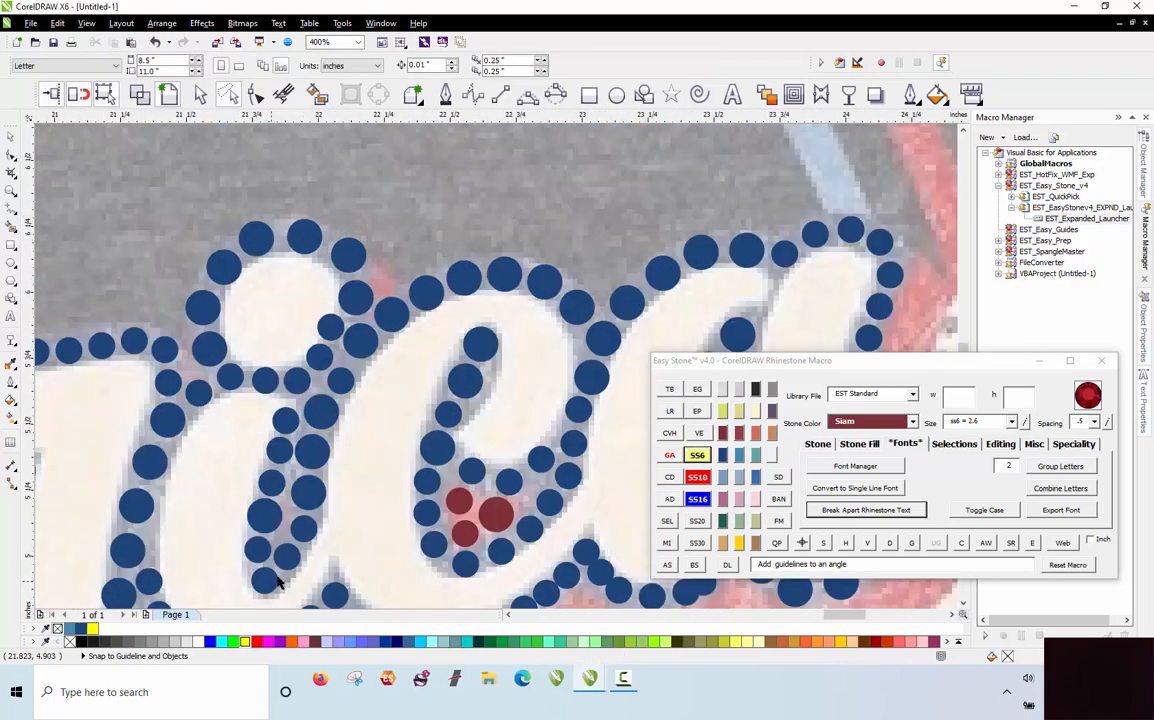
scroll(354, 246, "down", 1)
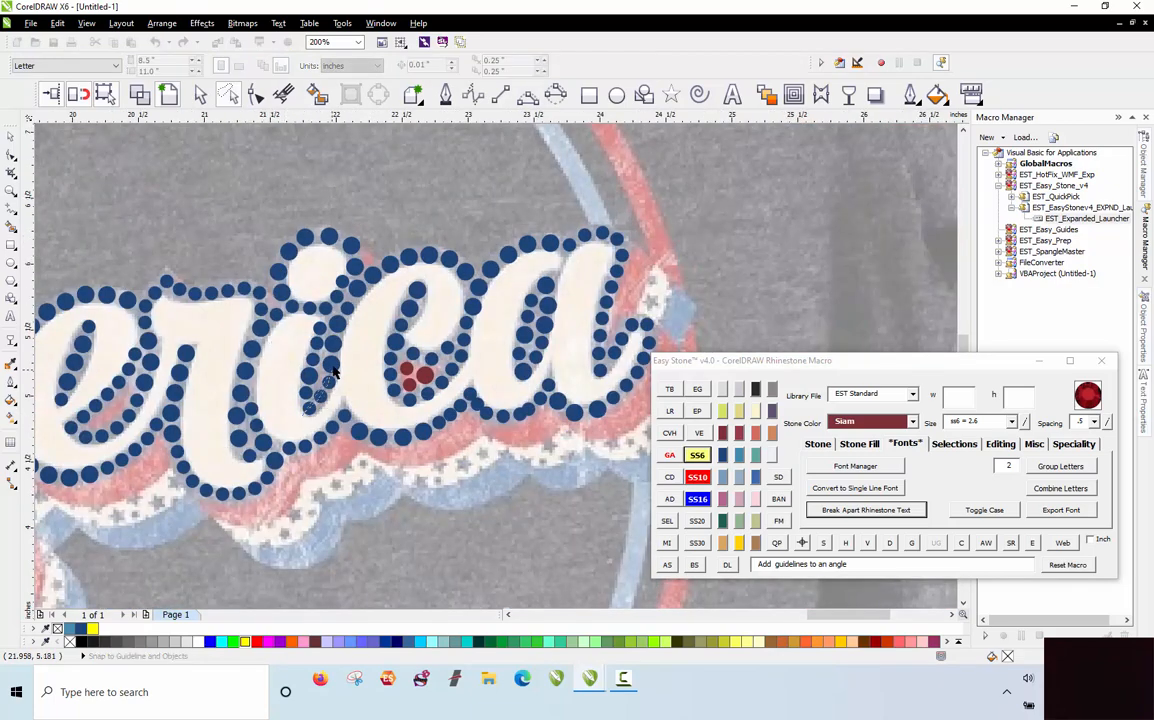
mouse_move(357, 289)
left_mouse_down()
mouse_move(422, 256)
mouse_move(461, 268)
mouse_move(478, 292)
mouse_move(447, 265)
mouse_move(393, 285)
left_mouse_up()
left_click_drag(338, 374, 305, 345)
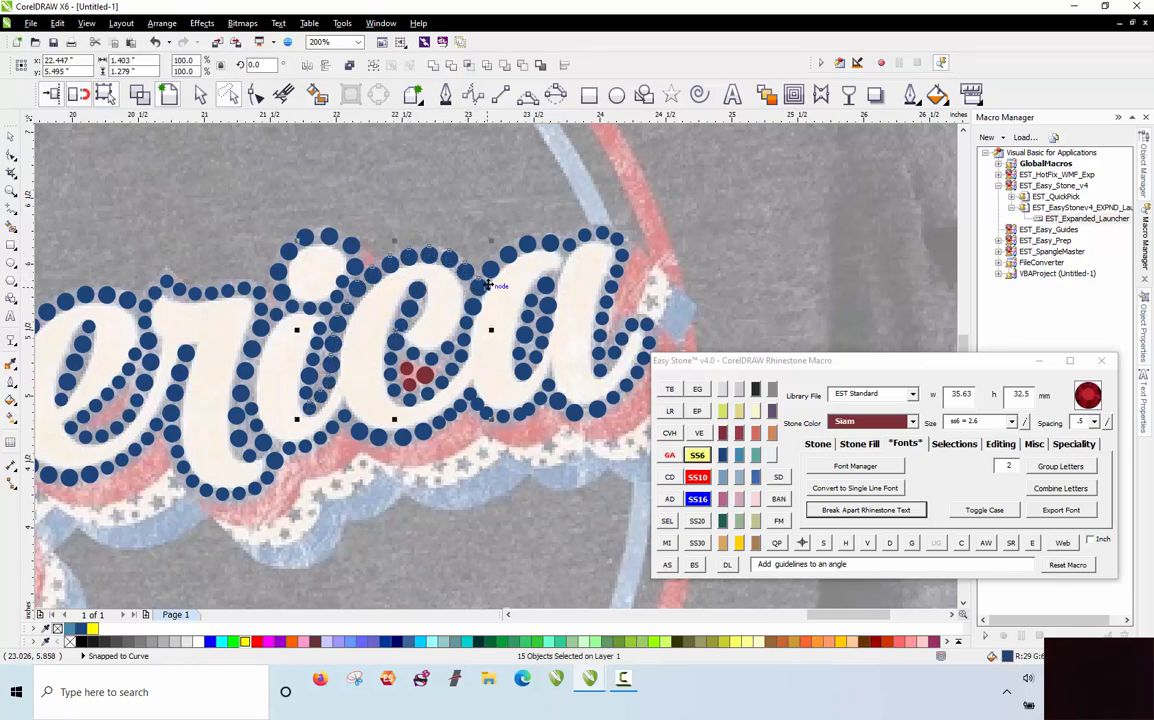
scroll(485, 295, "up", 2)
left_click(459, 302, "shift")
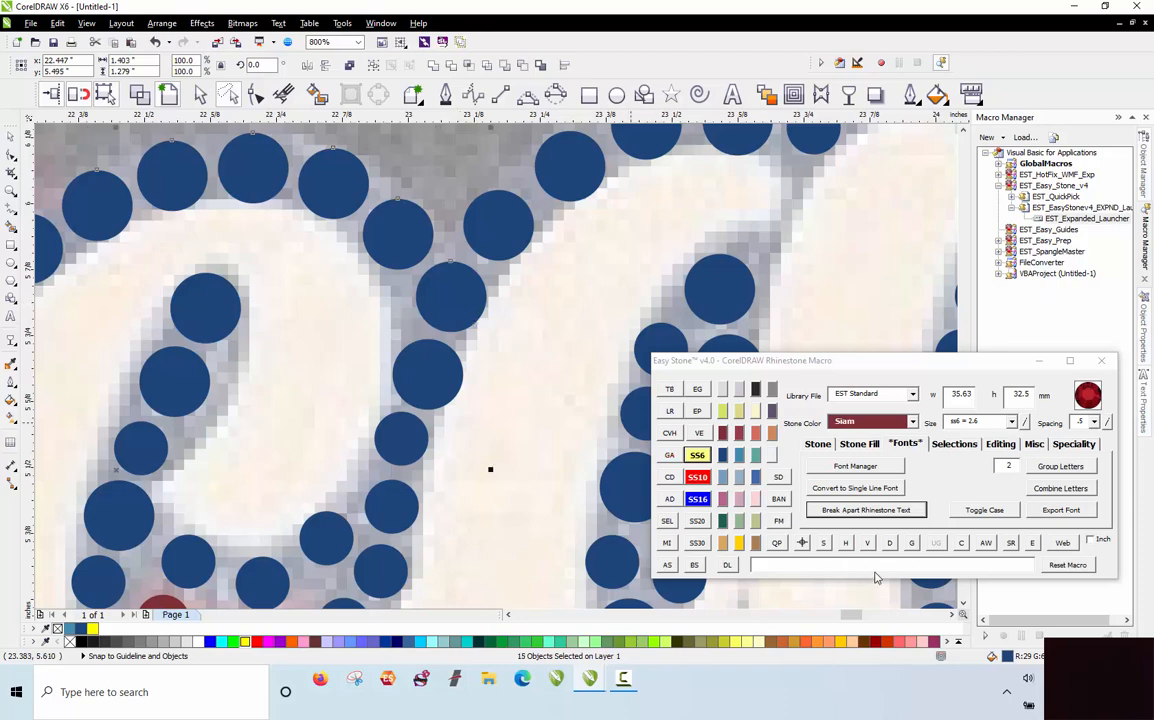
left_click(889, 544)
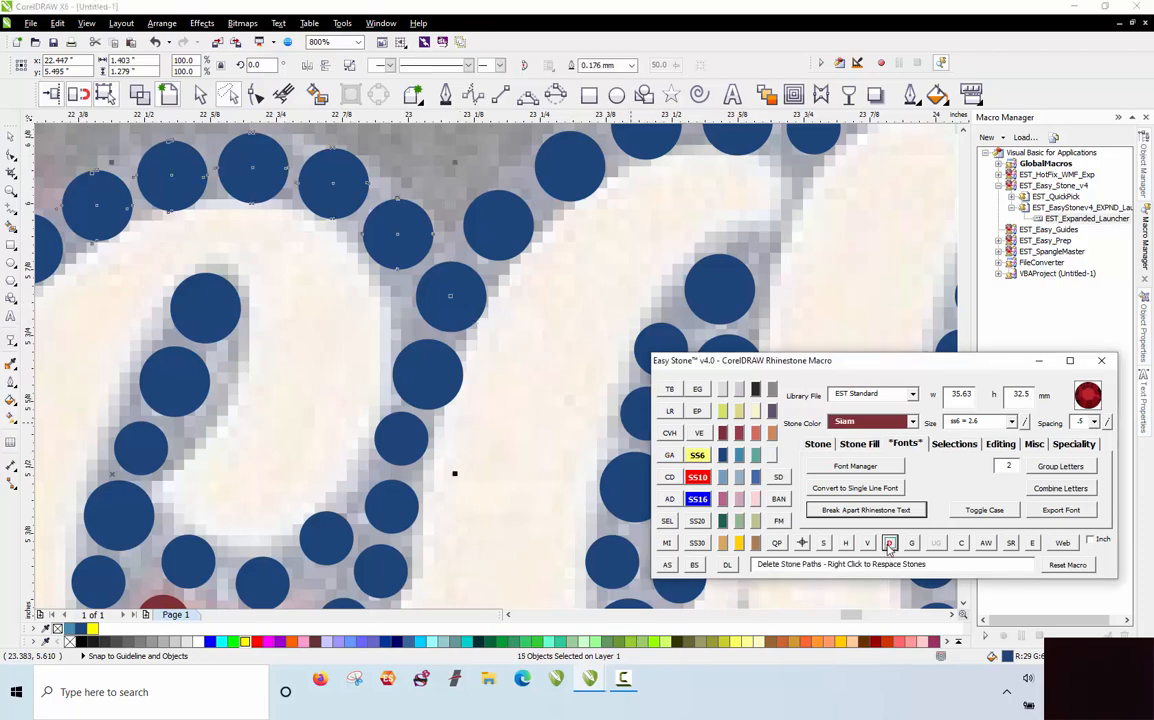
scroll(425, 343, "down", 2)
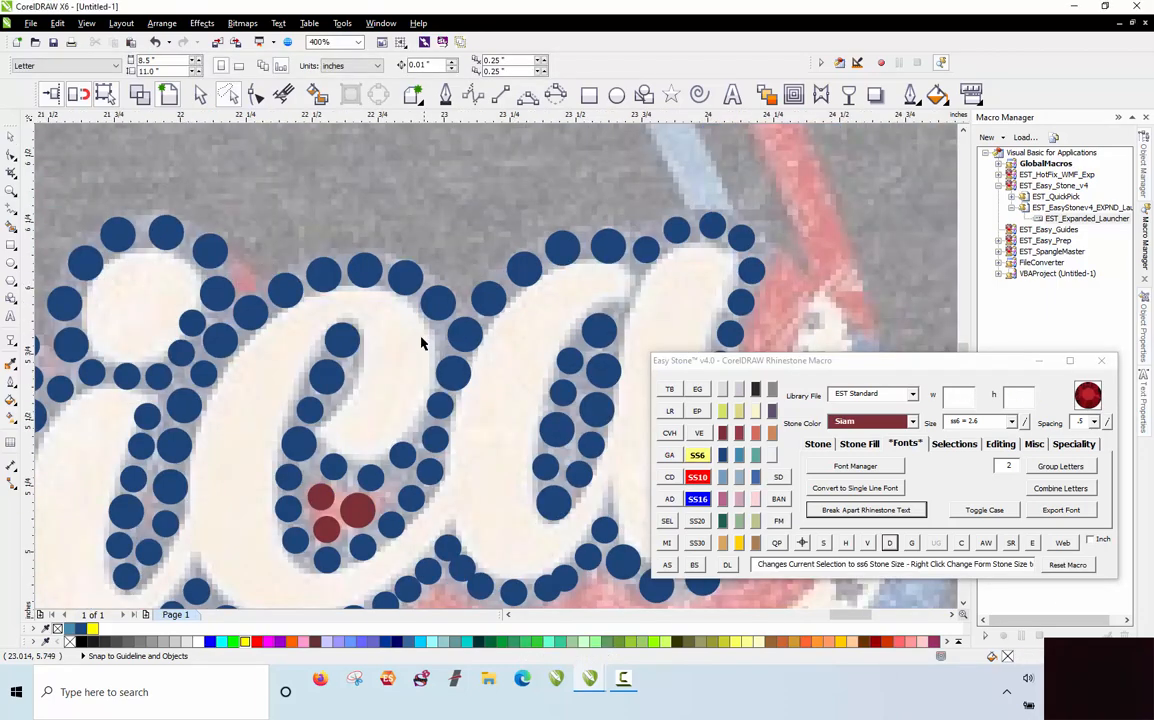
Step: Reposition the bottom stone in the gap beside the final "a"'s tail and enlarge it to SS10
scroll(466, 250, "up", 1)
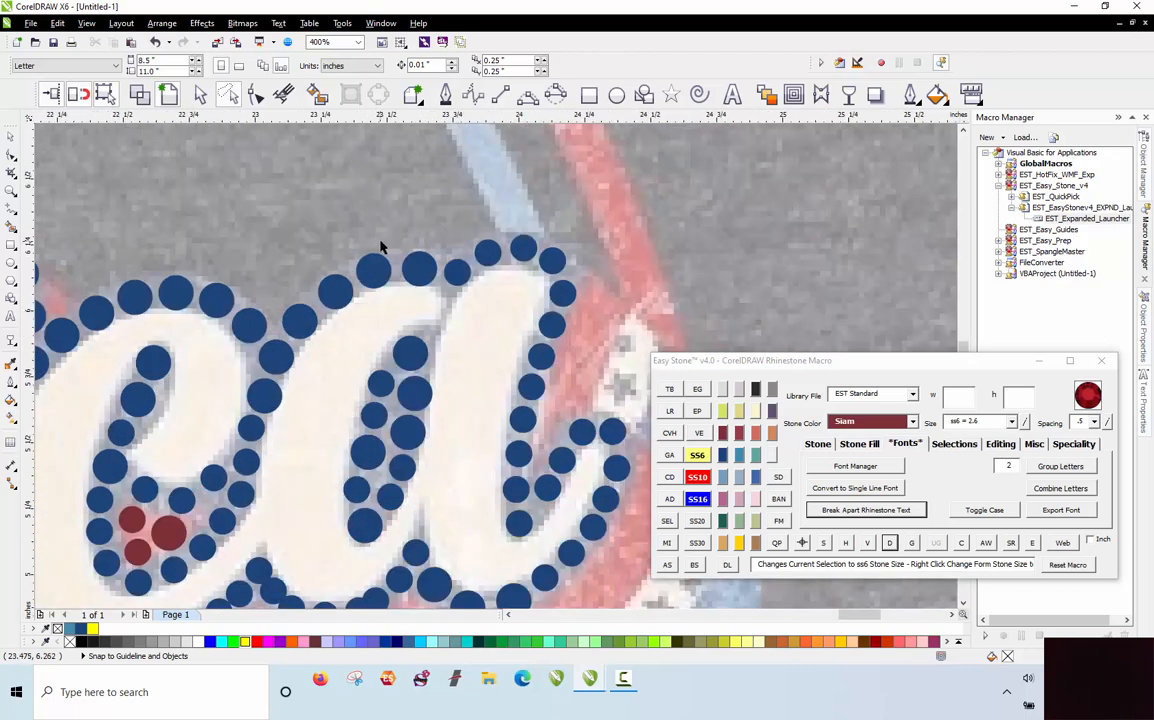
scroll(382, 222, "down", 1)
scroll(465, 360, "up", 2)
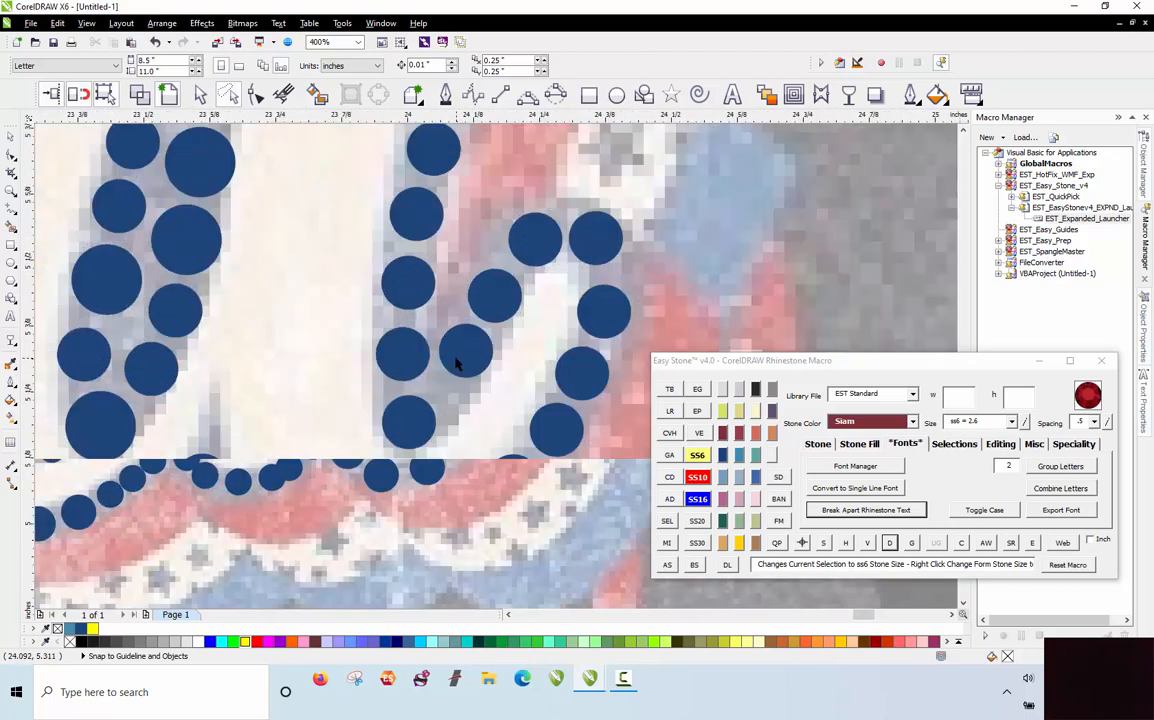
left_click(430, 408)
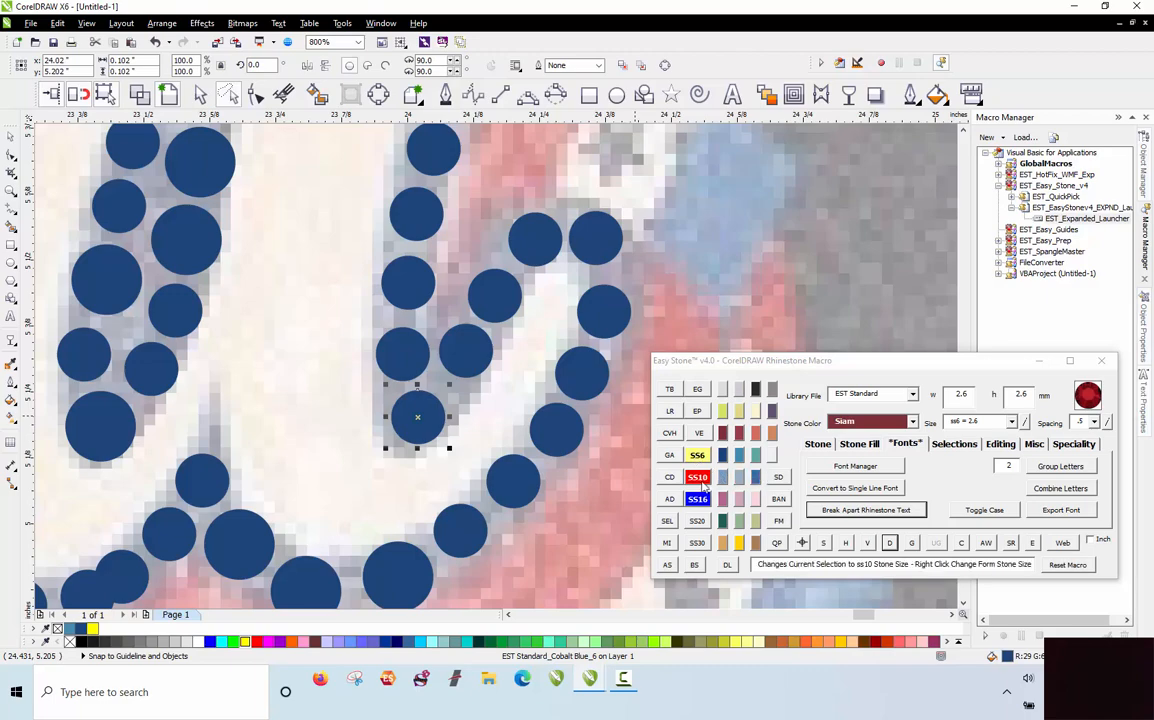
left_click(697, 477)
left_click(483, 406)
scroll(413, 375, "up", 1)
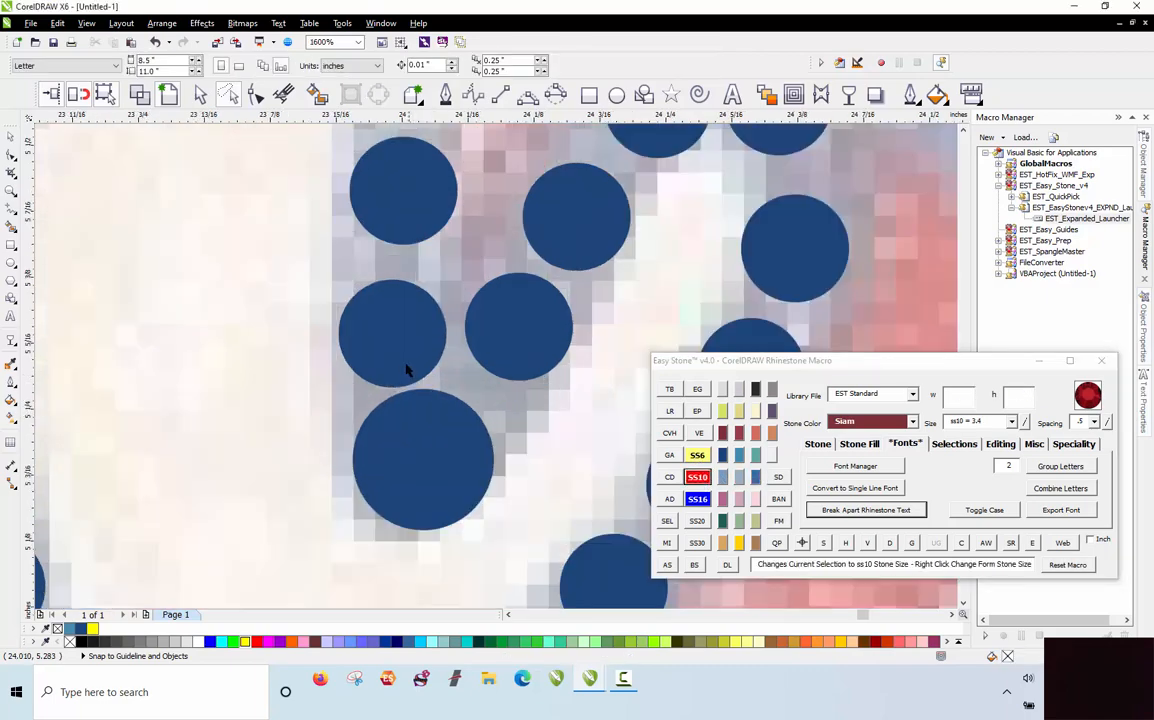
Step: Nudge the stone above the large one in the final "a"'s tail gap, and respace the thirteen stones around the tail
left_click_drag(404, 362, 397, 341)
scroll(375, 356, "down", 1)
scroll(375, 356, "down", 1)
left_click(466, 457)
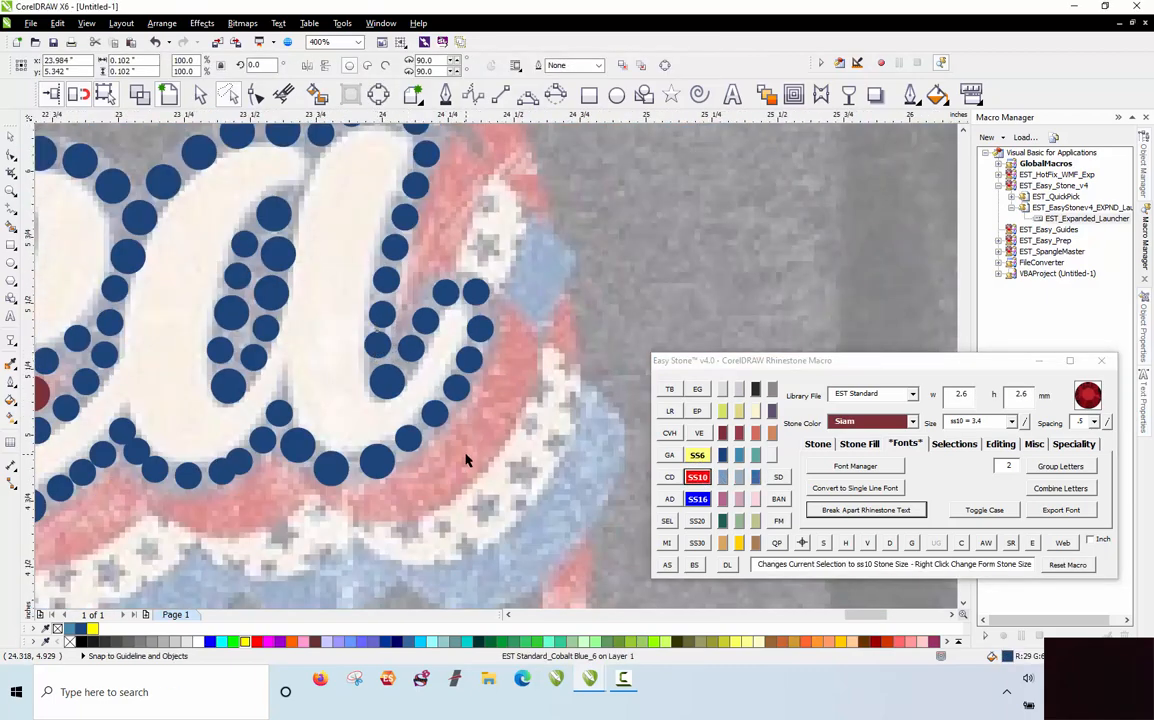
mouse_move(265, 405)
left_mouse_down()
mouse_move(335, 398)
mouse_move(345, 375)
mouse_move(502, 252)
mouse_move(352, 541)
mouse_move(300, 495)
mouse_move(268, 405)
left_mouse_up()
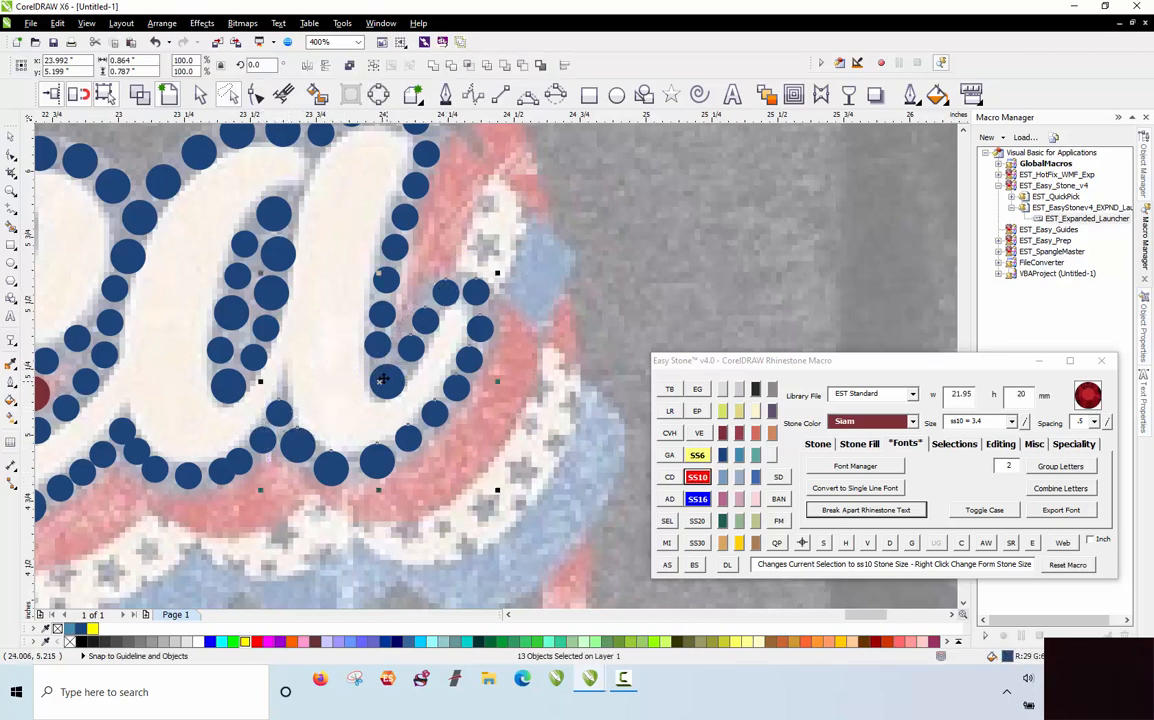
left_click(889, 544)
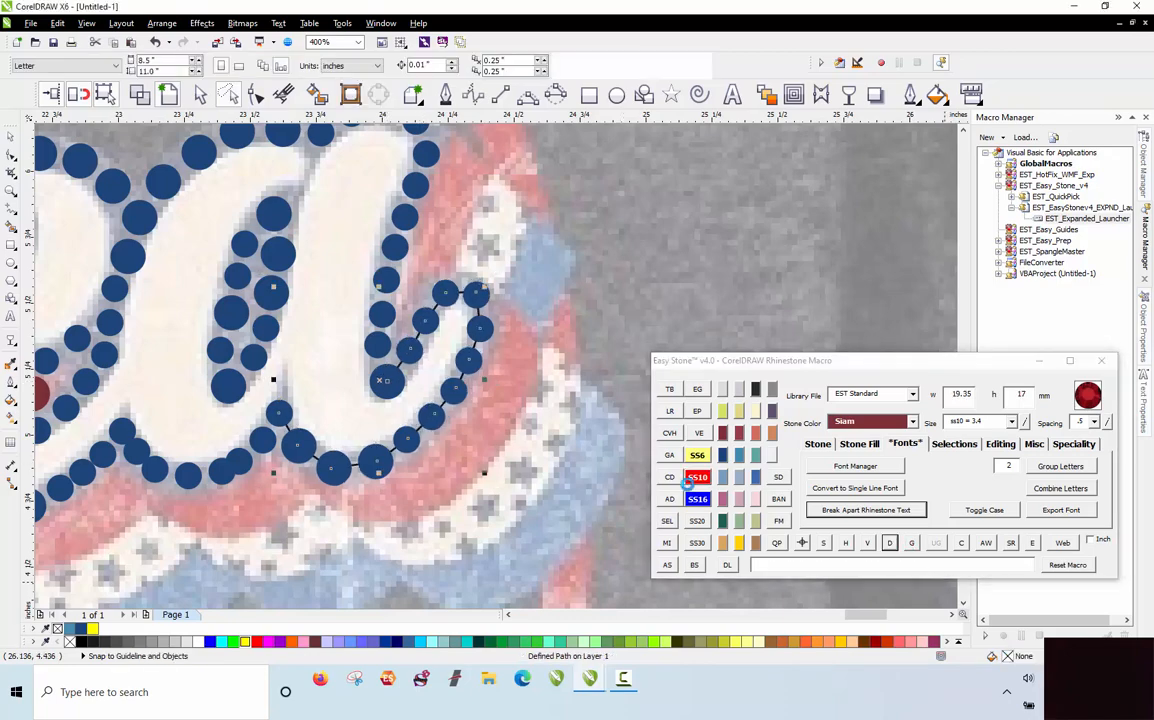
scroll(414, 400, "down", 1)
scroll(368, 253, "up", 1)
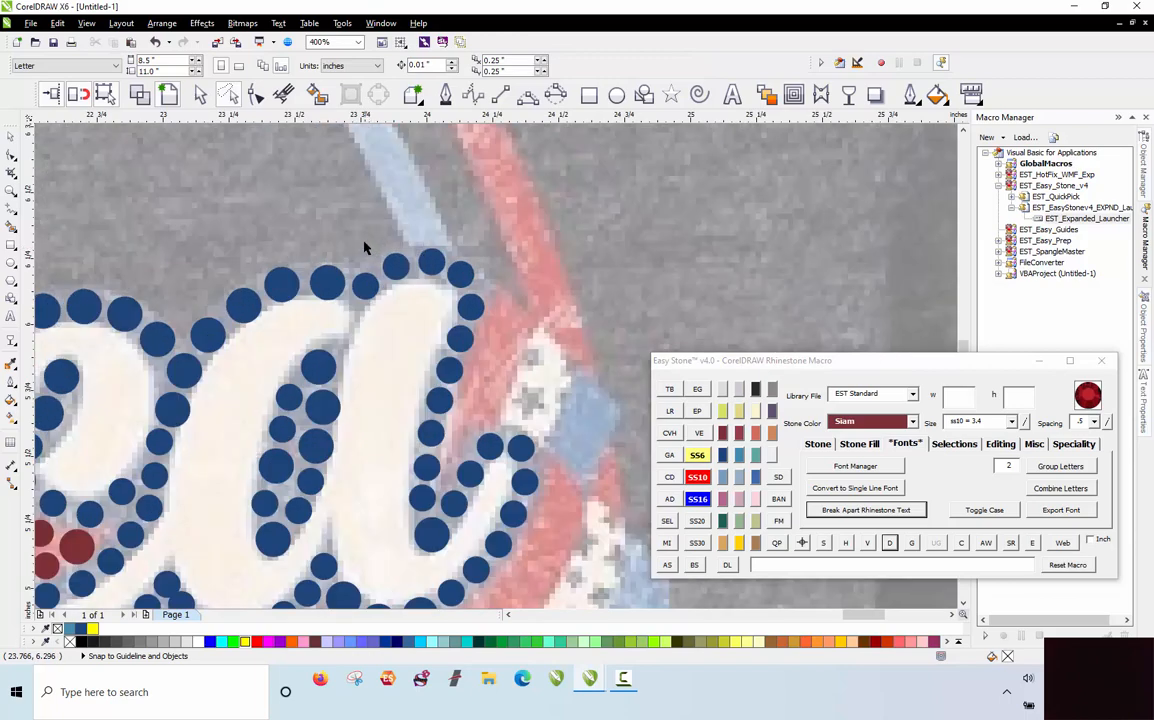
Step: Select the twelve stones running up the final "a"'s tail gap and over its upper tip, and respace them evenly
mouse_move(356, 383)
left_mouse_down()
mouse_move(392, 551)
mouse_move(453, 562)
mouse_move(462, 470)
mouse_move(520, 283)
mouse_move(370, 205)
mouse_move(310, 275)
left_mouse_up()
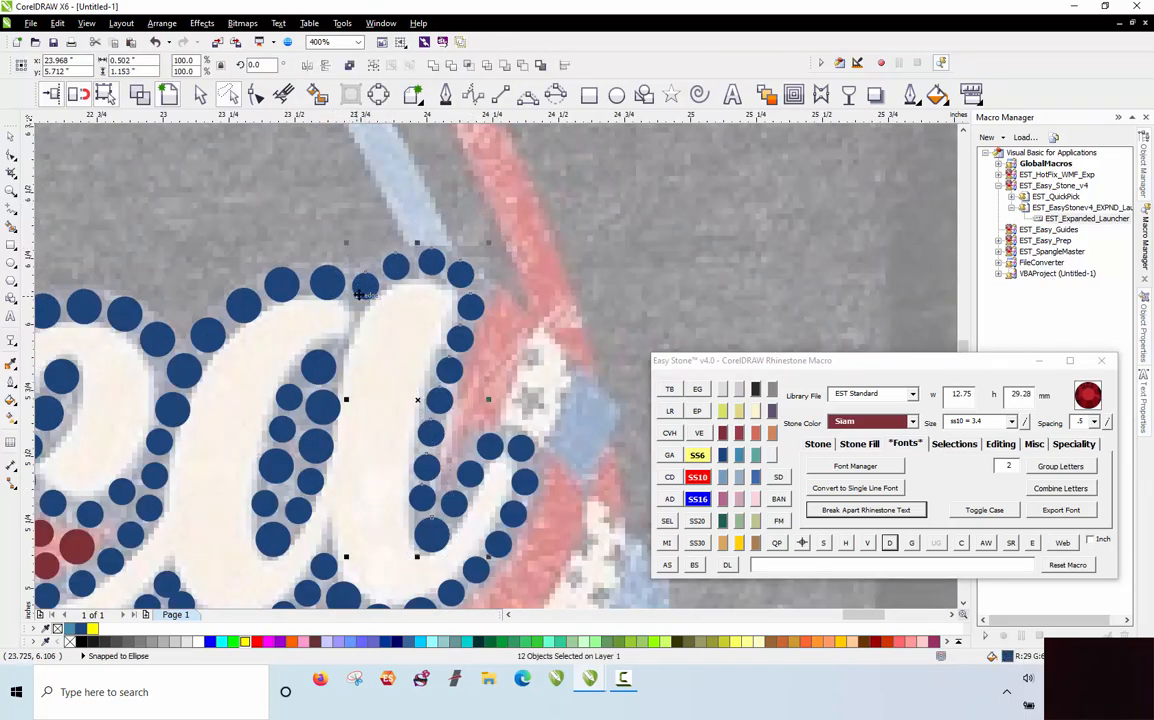
left_click(890, 542)
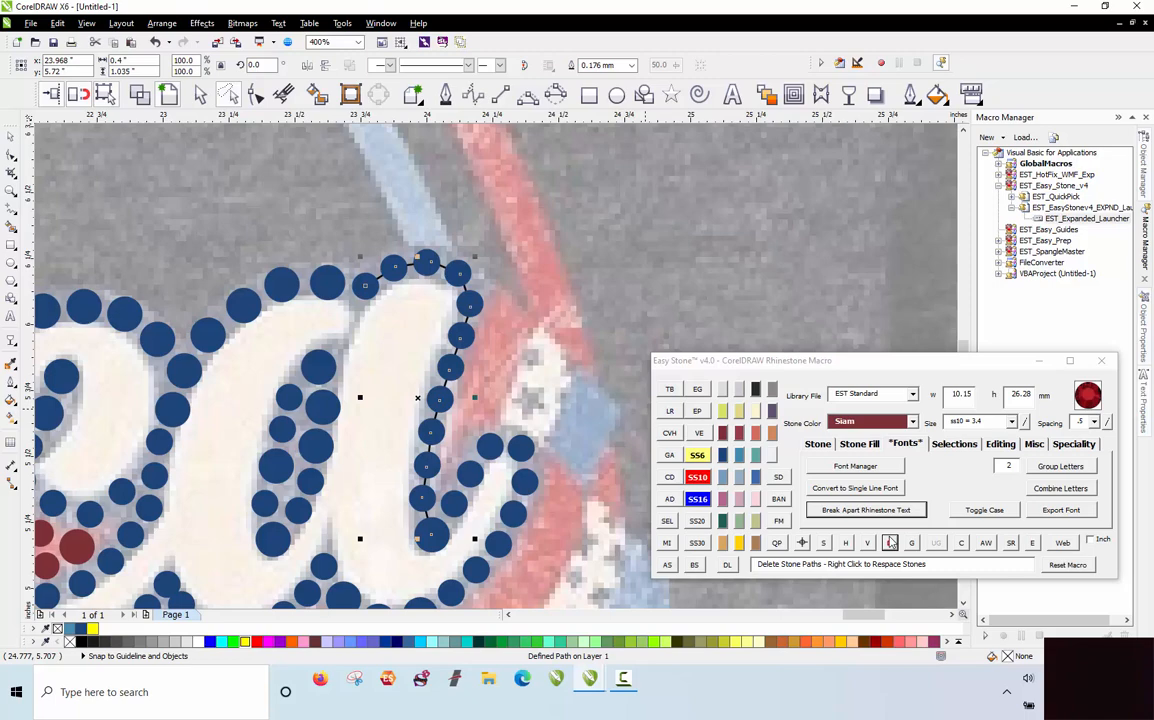
scroll(608, 255, "down", 1)
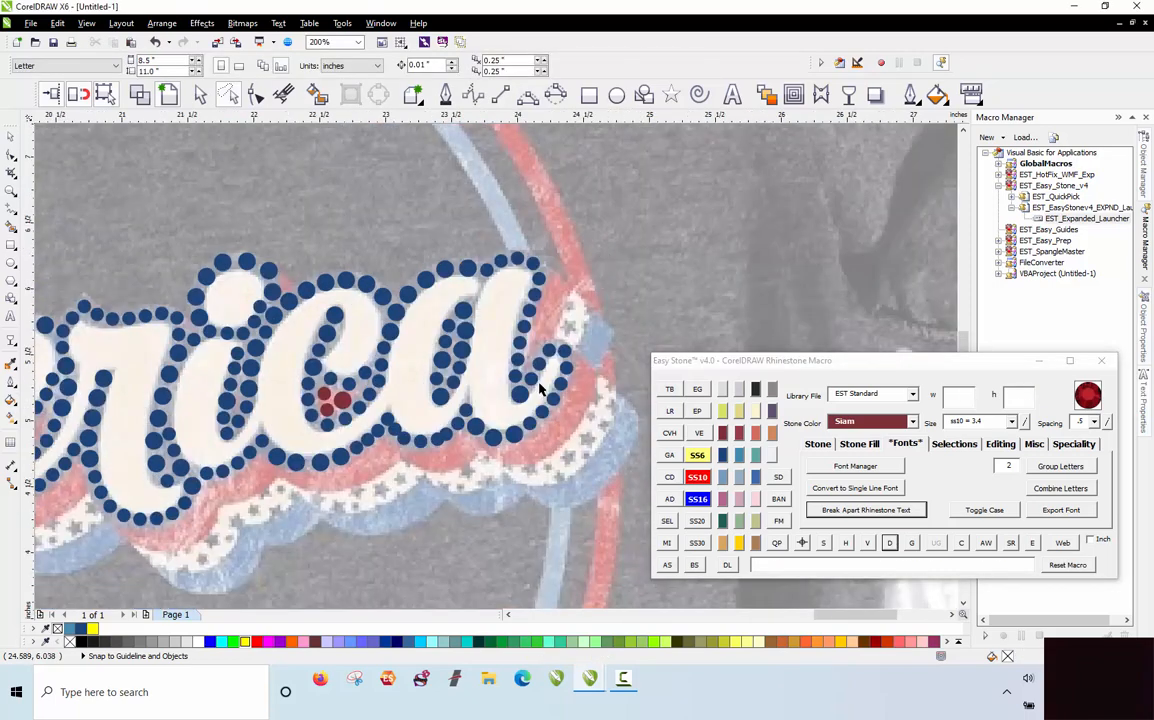
Step: Respace the stones along the bottom edge from the "c"–"a" junction to the final "a"'s notch, using a 5-step blend on the path
scroll(418, 445, "up", 1)
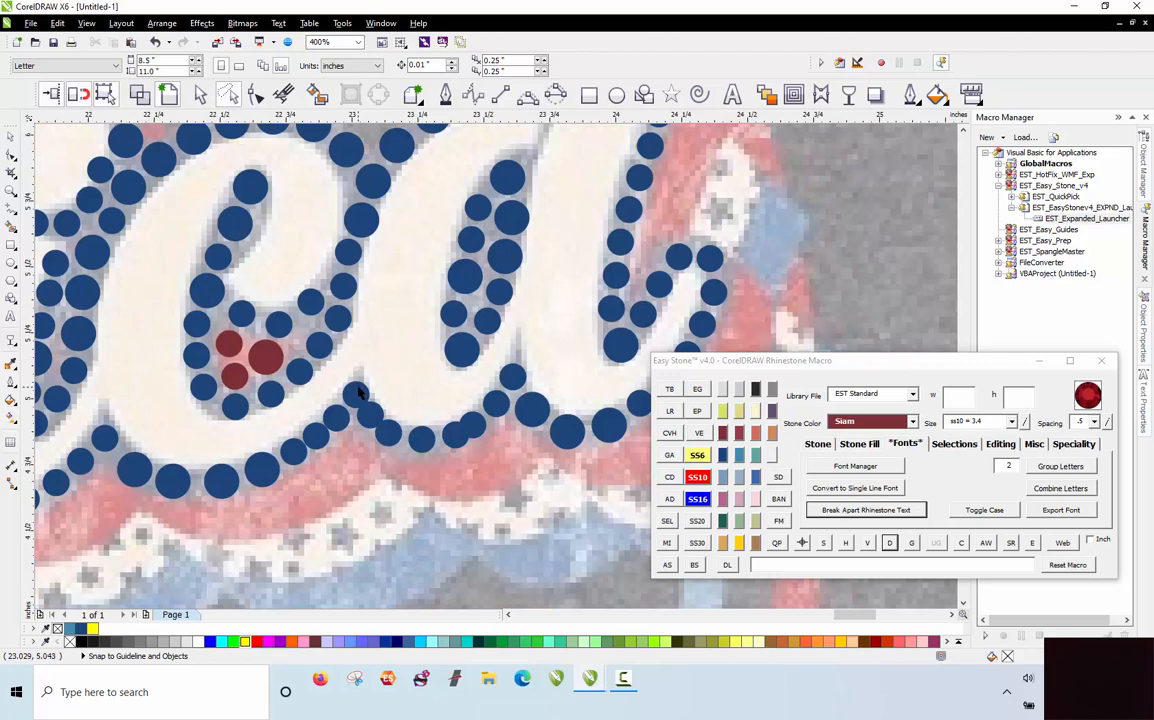
mouse_move(345, 370)
left_mouse_down()
mouse_move(350, 361)
mouse_move(438, 392)
mouse_move(518, 343)
mouse_move(478, 485)
mouse_move(310, 465)
mouse_move(345, 372)
left_mouse_up()
left_click(888, 543)
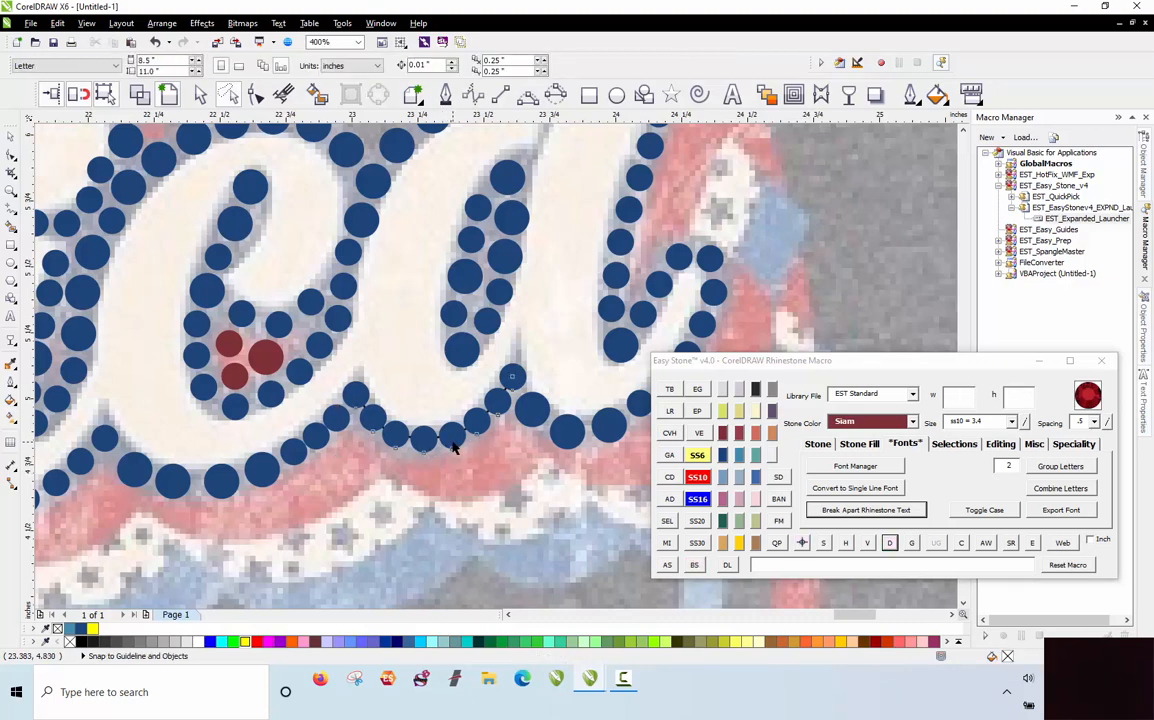
left_click(802, 543)
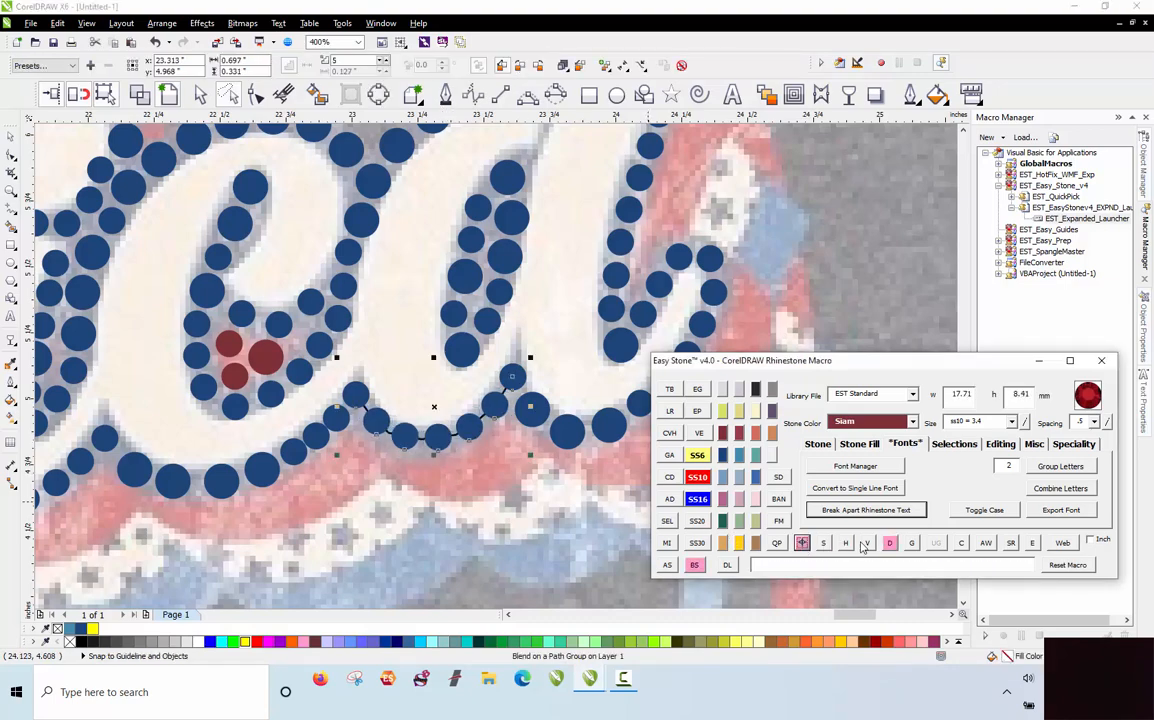
left_click(612, 543)
scroll(512, 390, "down", 1)
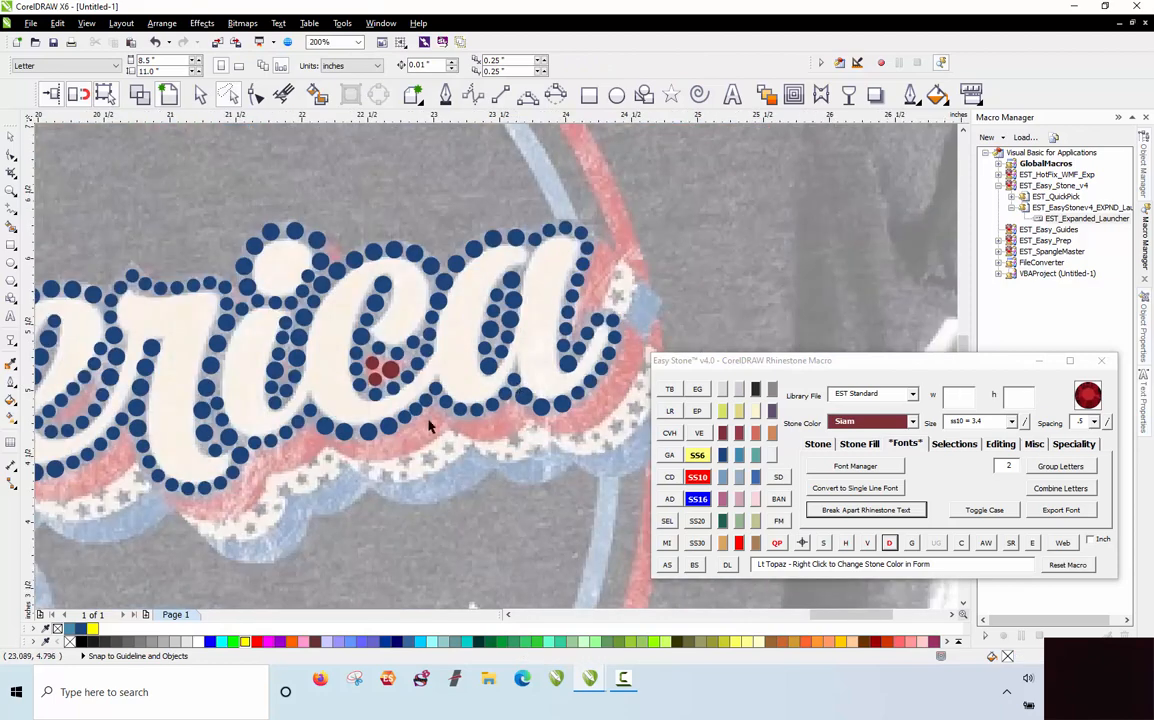
Step: Select the nine stones along the bottom curve of the "c" and respace them evenly
scroll(412, 428, "up", 1)
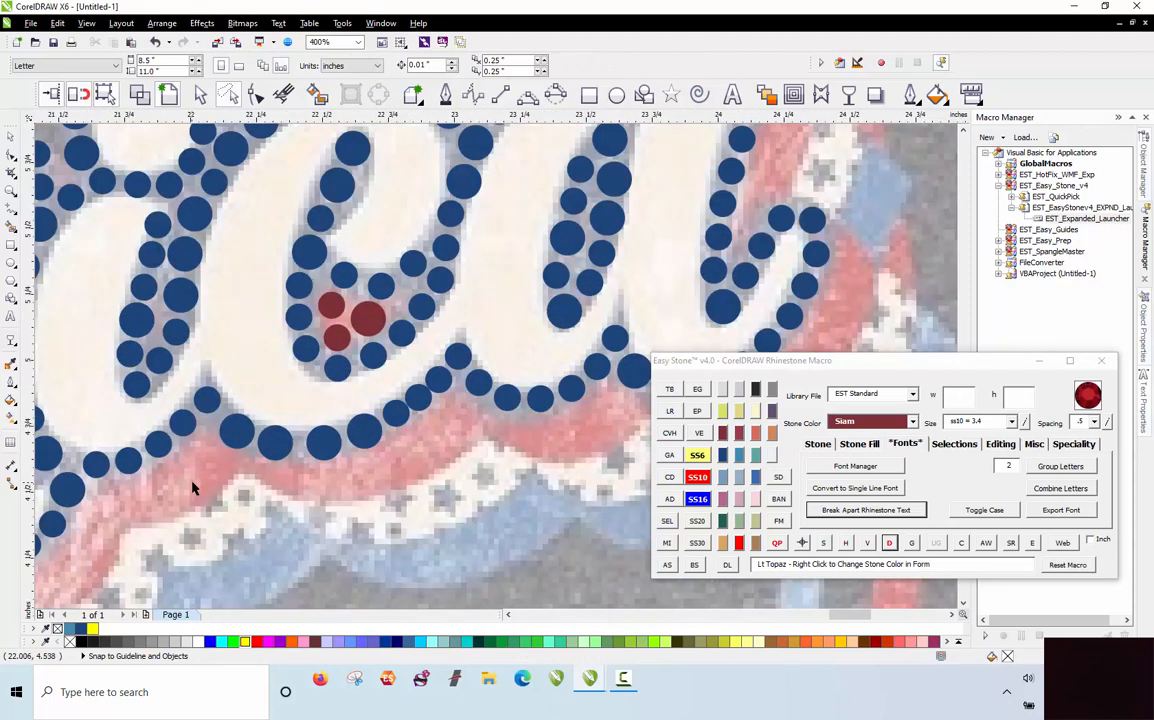
mouse_move(193, 487)
left_mouse_down()
mouse_move(185, 381)
mouse_move(288, 378)
mouse_move(399, 335)
mouse_move(480, 350)
mouse_move(398, 452)
mouse_move(410, 424)
left_mouse_up()
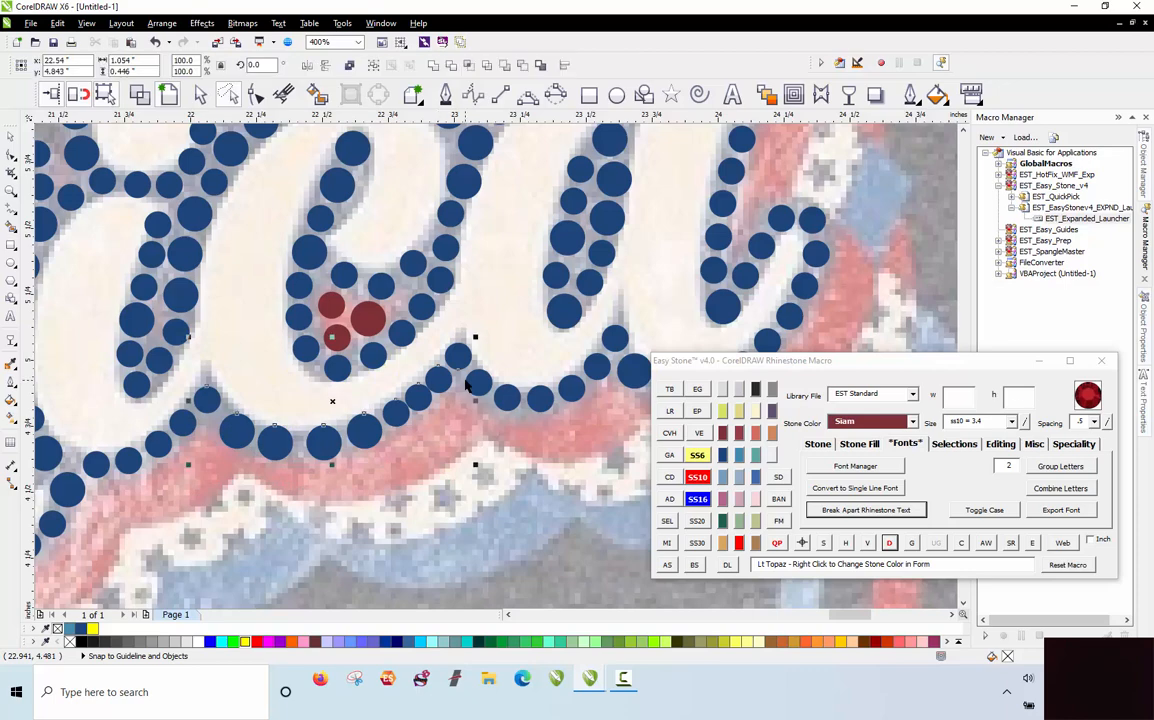
left_click(823, 542)
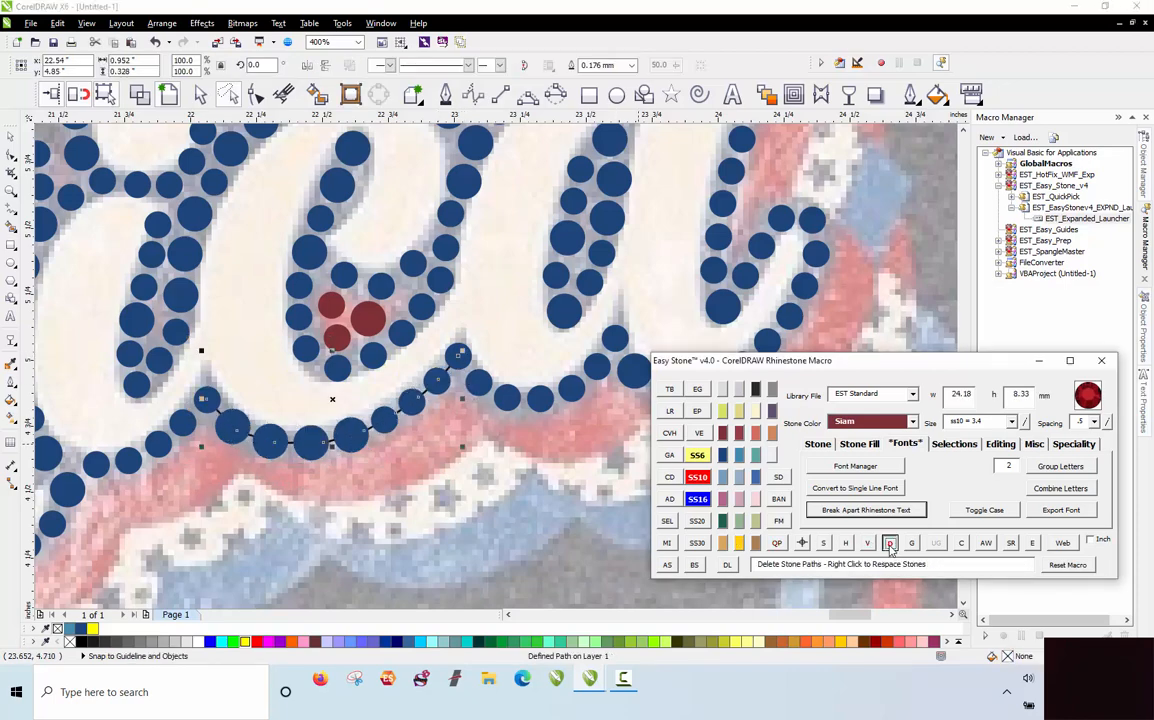
left_click(890, 546)
scroll(576, 384, "down", 1)
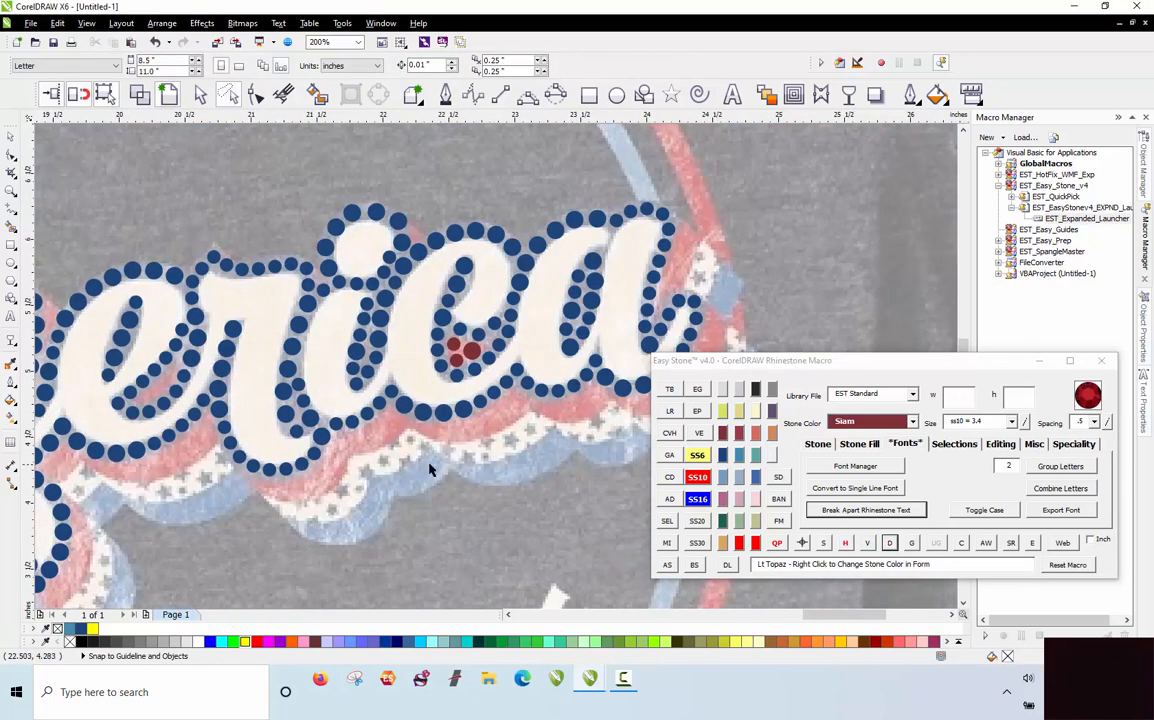
Step: Copy the whole "America" stone design below the shirt photo and add a black weed box behind the copy
scroll(405, 385, "down", 1)
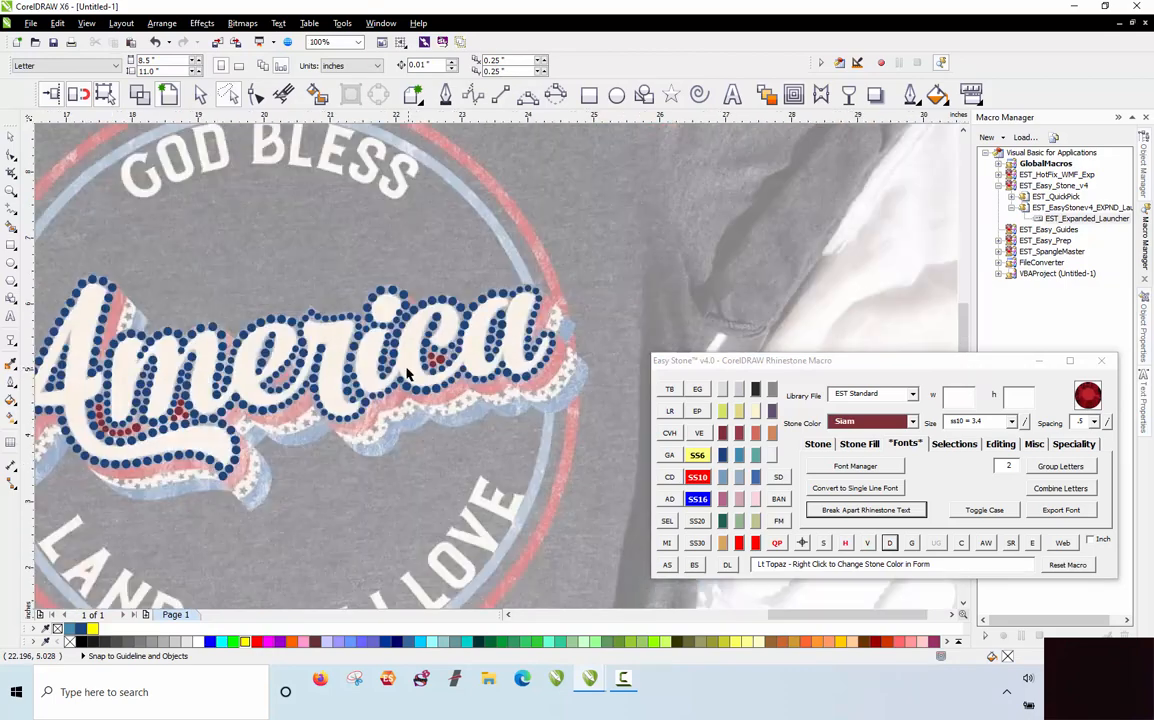
scroll(225, 140, "down", 2)
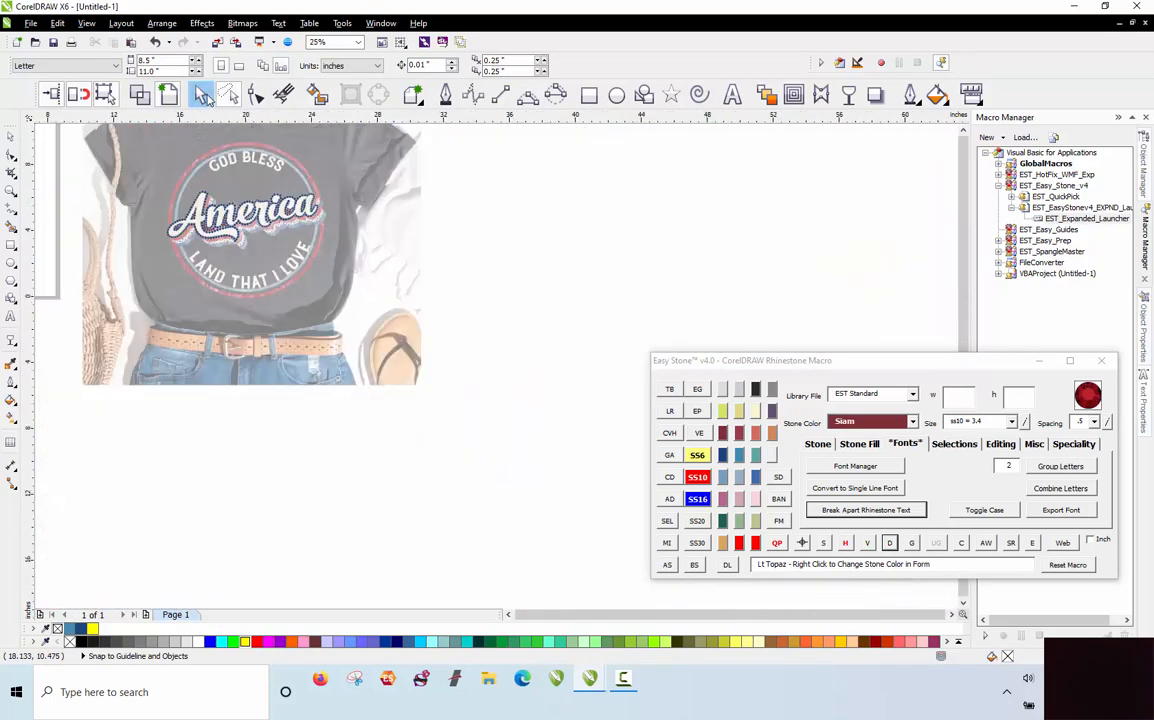
left_click(200, 94)
left_click_drag(243, 217, 418, 497)
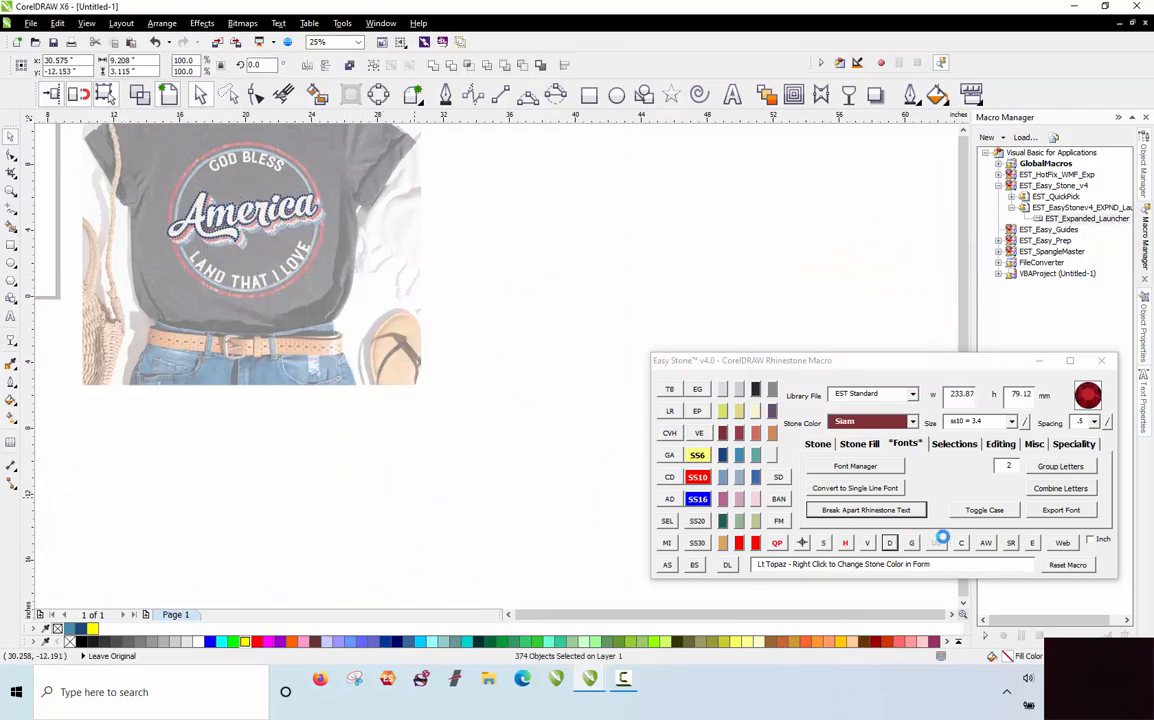
left_click(986, 544)
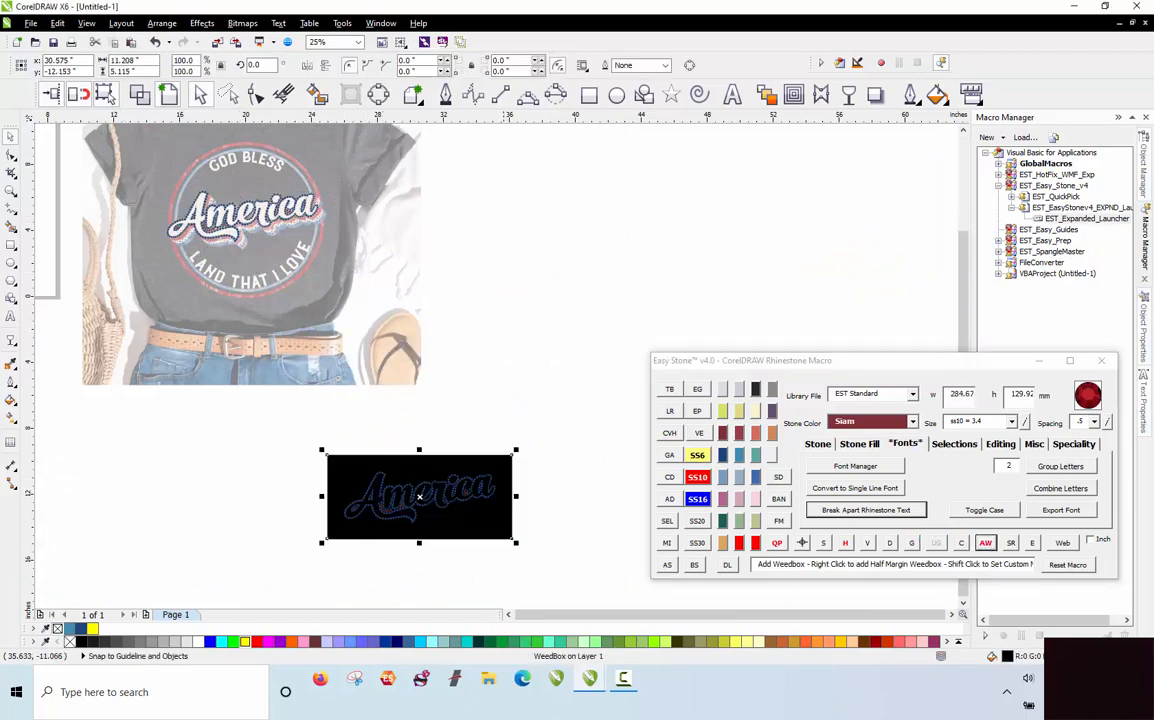
scroll(410, 566, "up", 1)
left_click(428, 561)
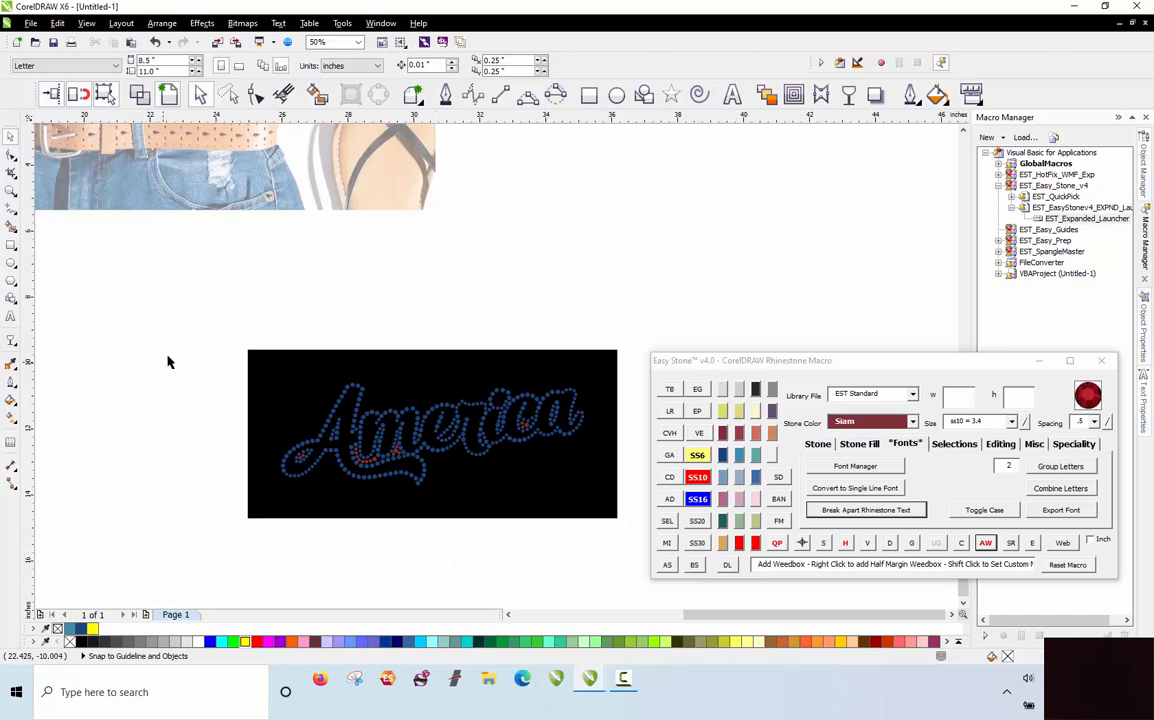
Step: Delete the copied "America" design together with its weed box
left_click_drag(180, 297, 591, 535)
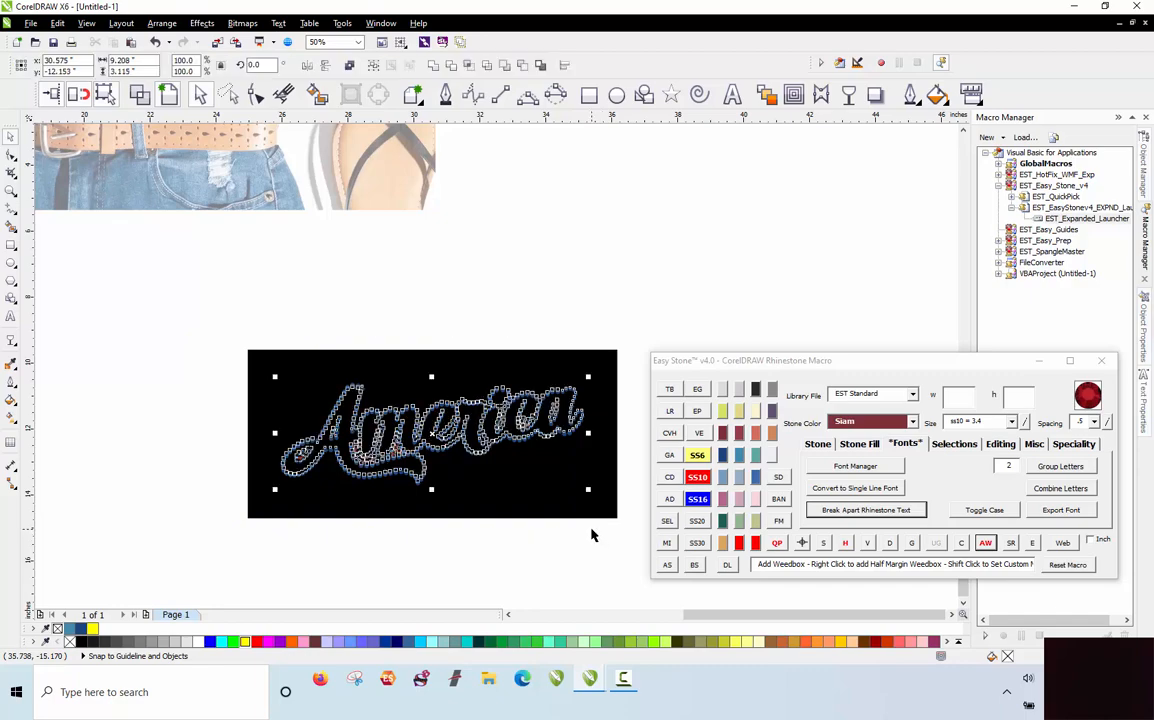
left_click_drag(199, 318, 648, 584)
key("Delete")
scroll(519, 488, "down", 1)
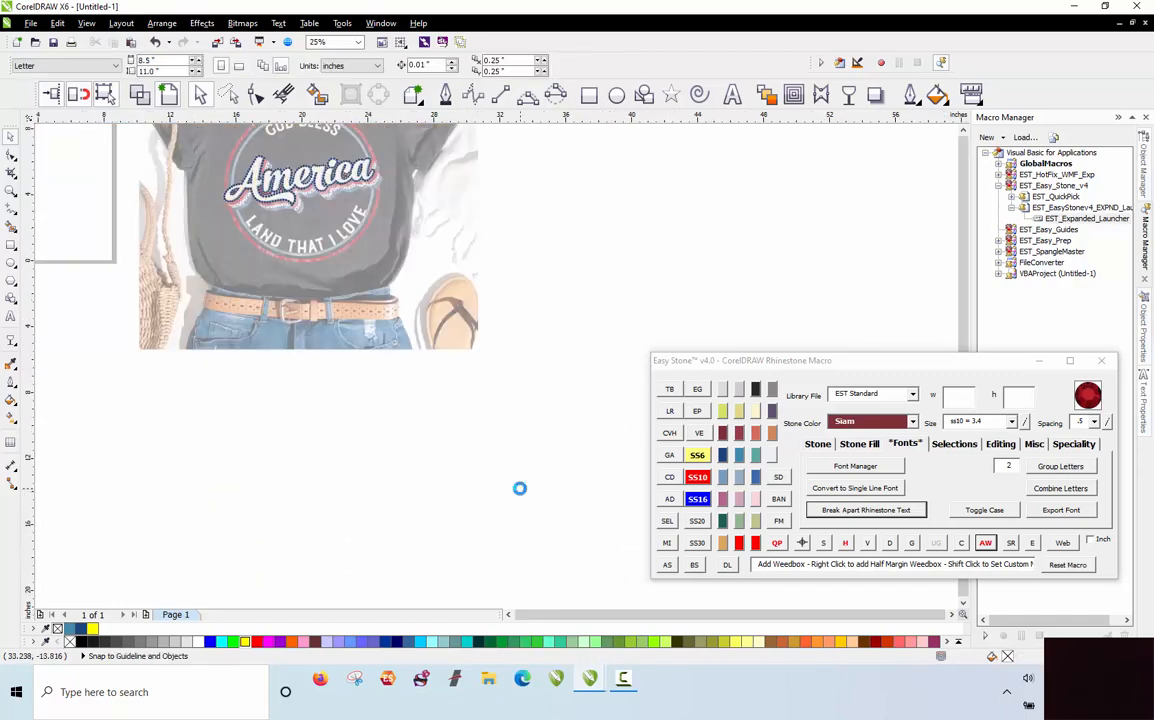
Step: Examine the "America" stones on the shirt at several scales, including the "A"'s loop and the red shadow beneath it
scroll(512, 493, "down", 1)
scroll(420, 370, "up", 2)
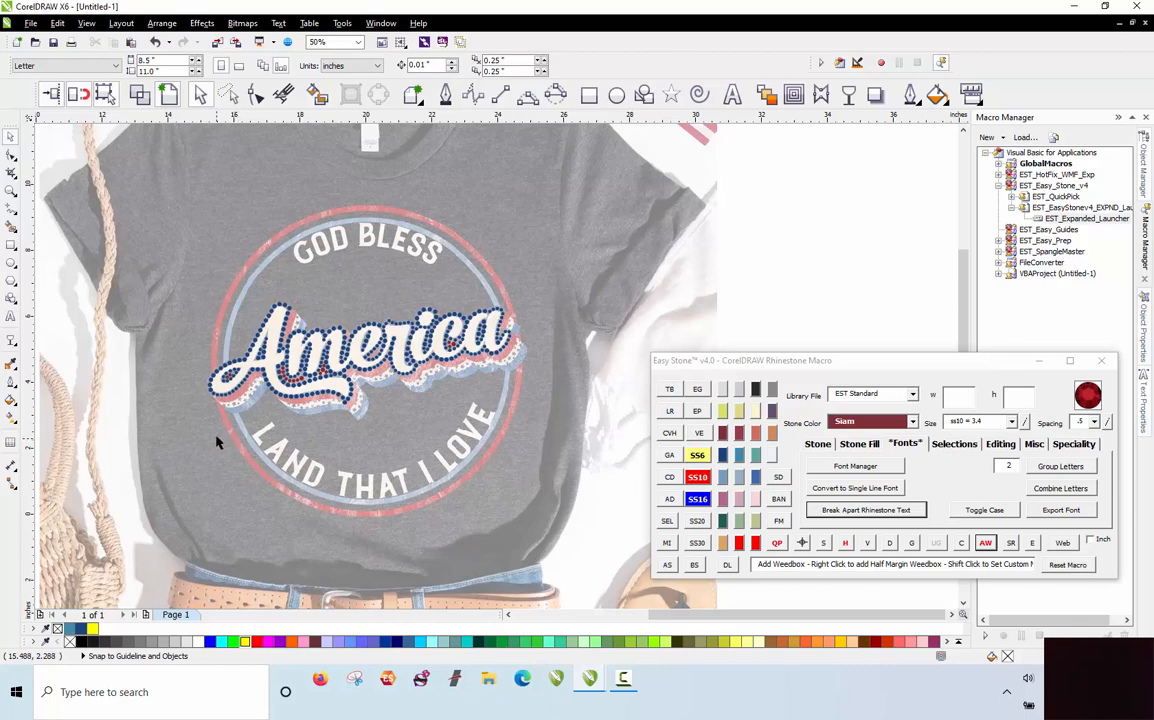
scroll(224, 420, "up", 2)
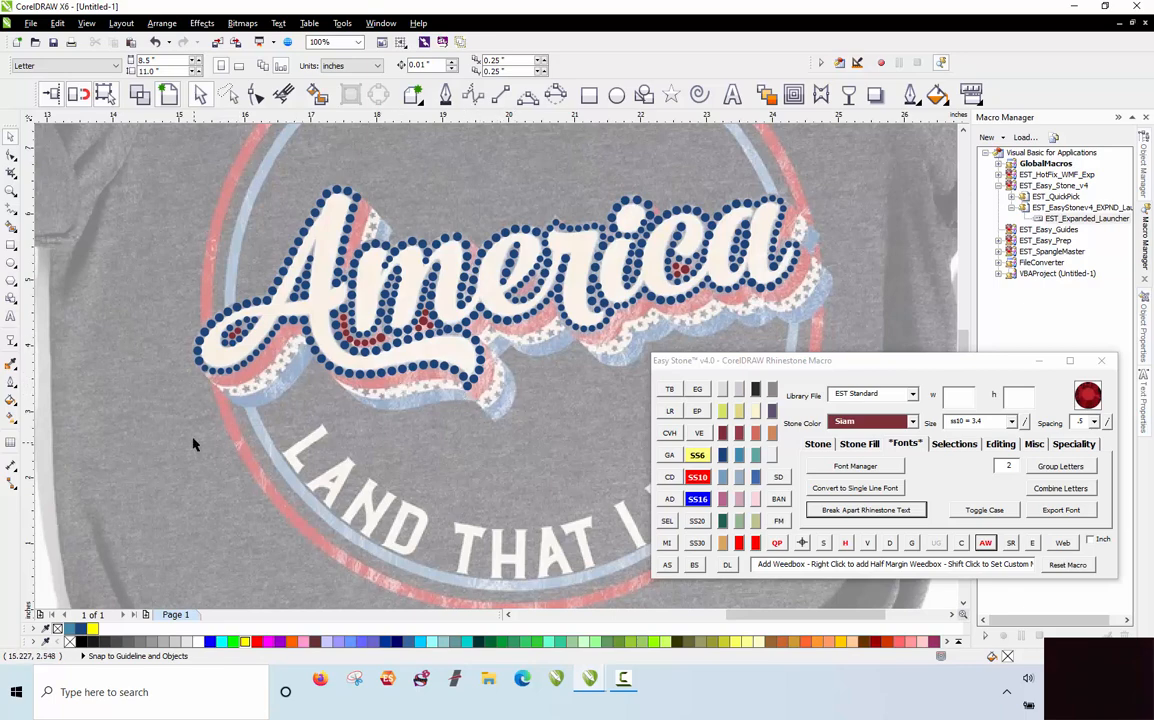
scroll(194, 444, "down", 2)
scroll(362, 390, "up", 2)
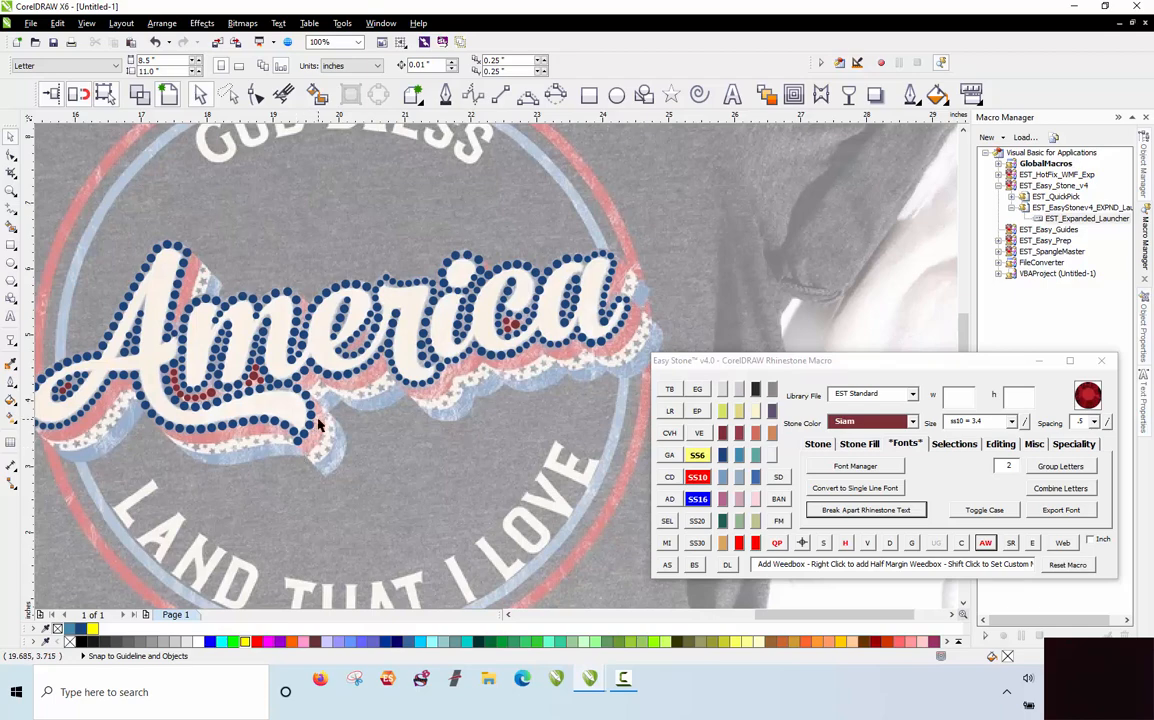
scroll(315, 287, "down", 2)
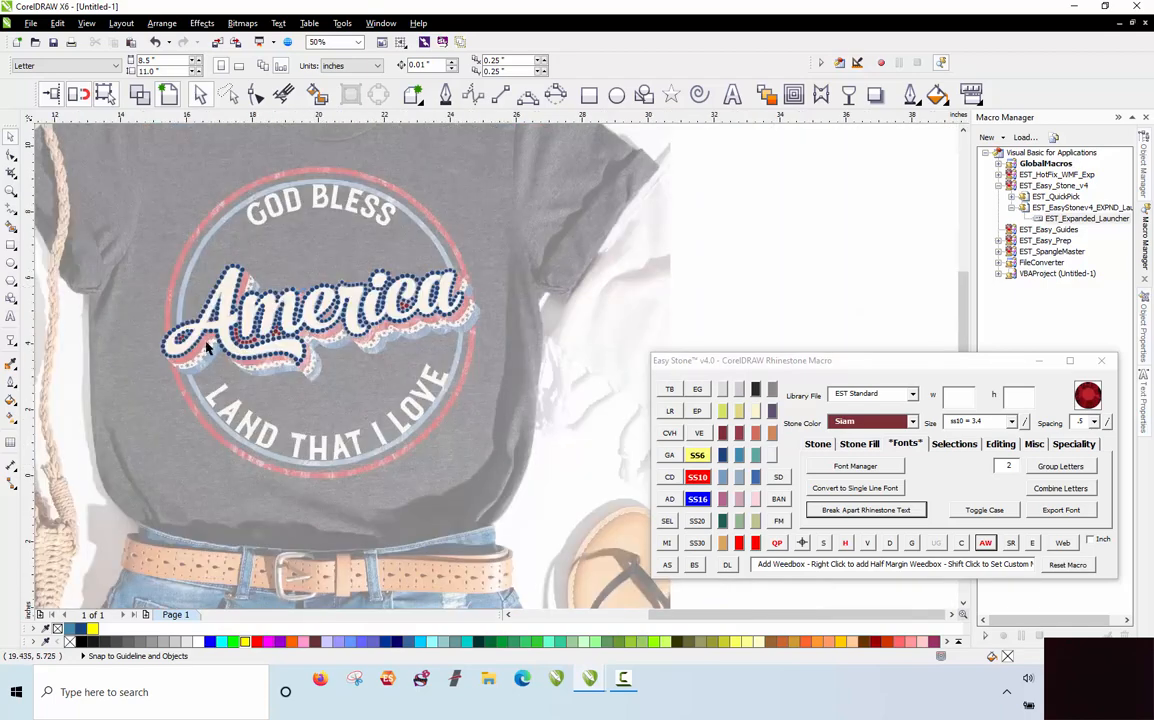
scroll(222, 286, "up", 4)
scroll(200, 278, "up", 2)
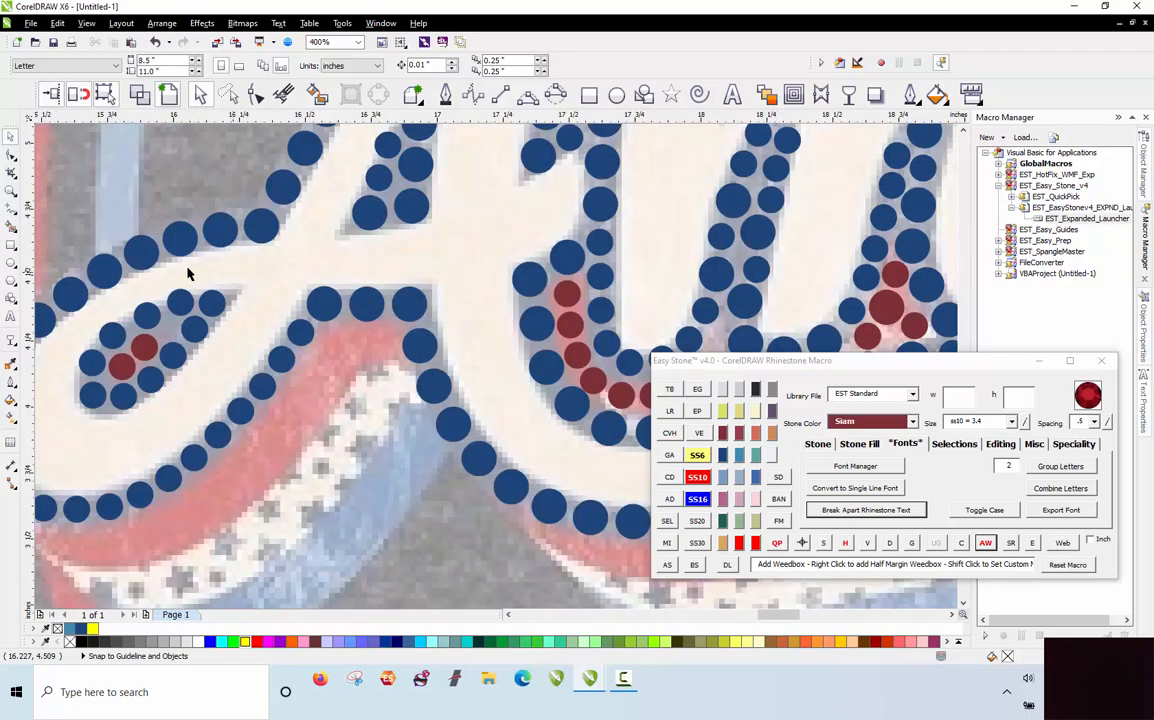
scroll(249, 296, "down", 2)
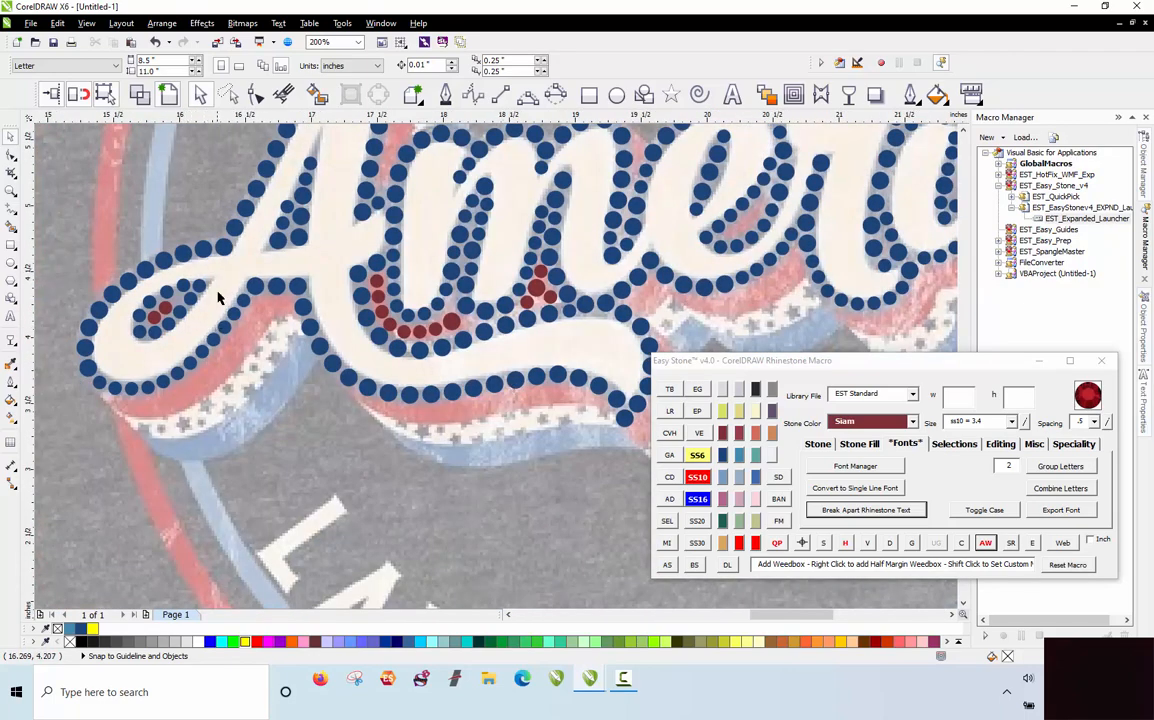
scroll(304, 327, "up", 2)
scroll(158, 414, "down", 2)
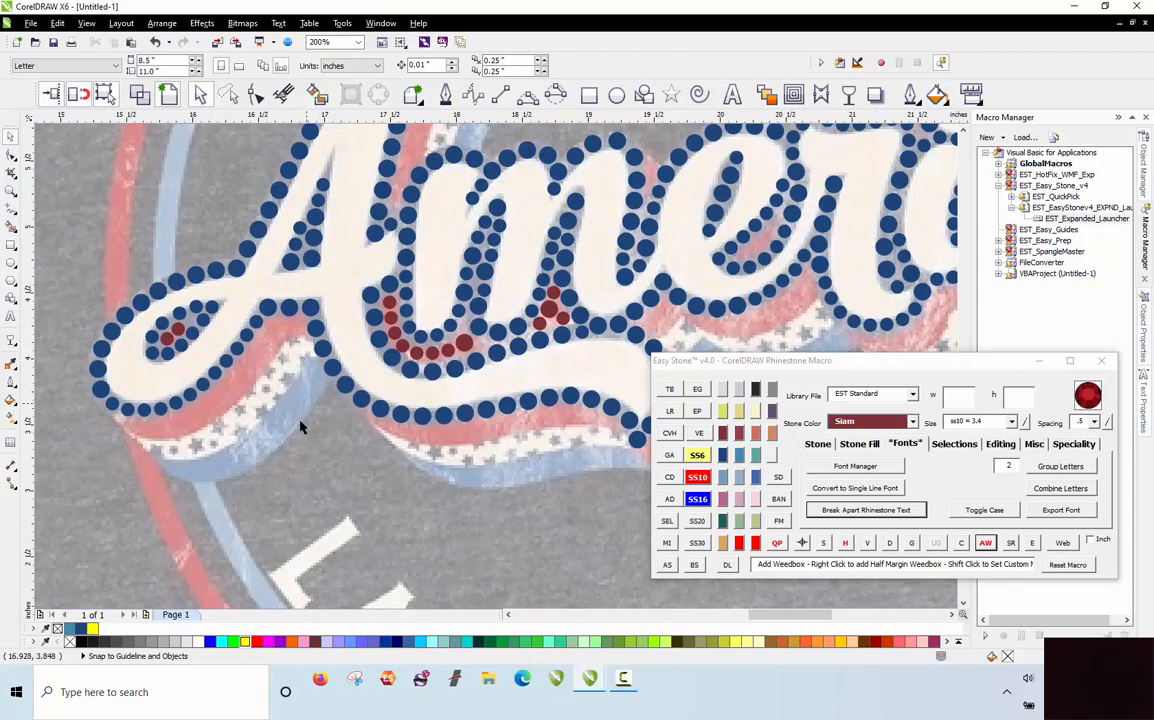
scroll(330, 332, "up", 2)
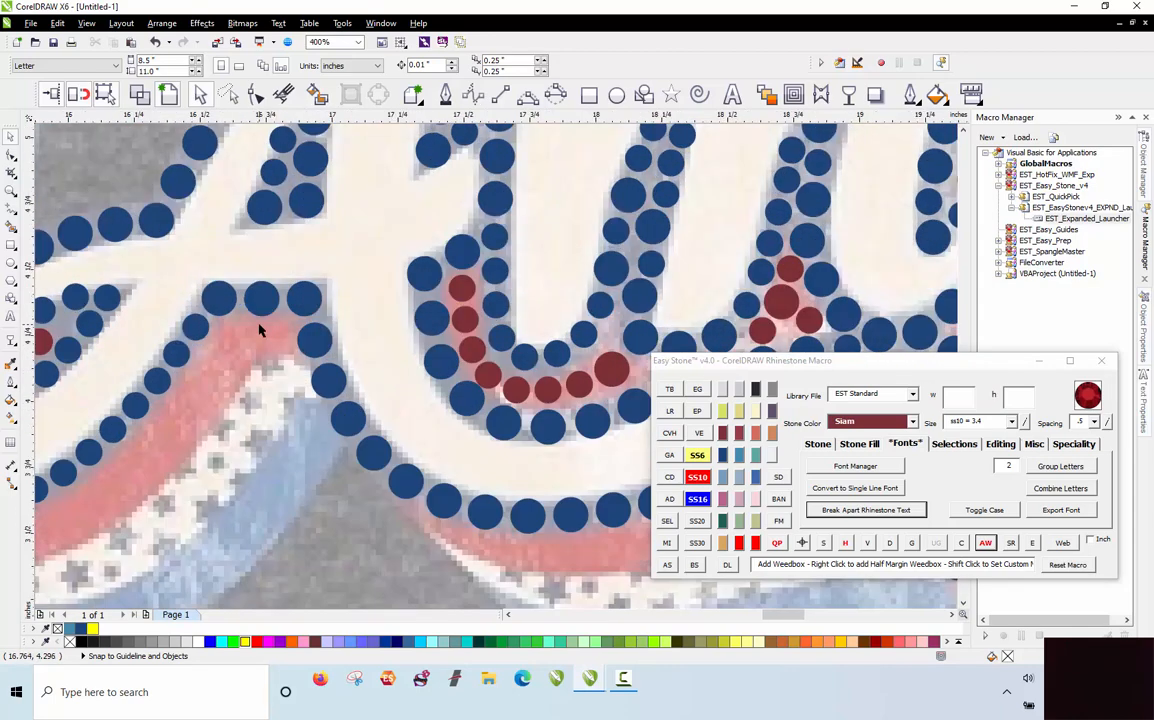
scroll(594, 343, "down", 1)
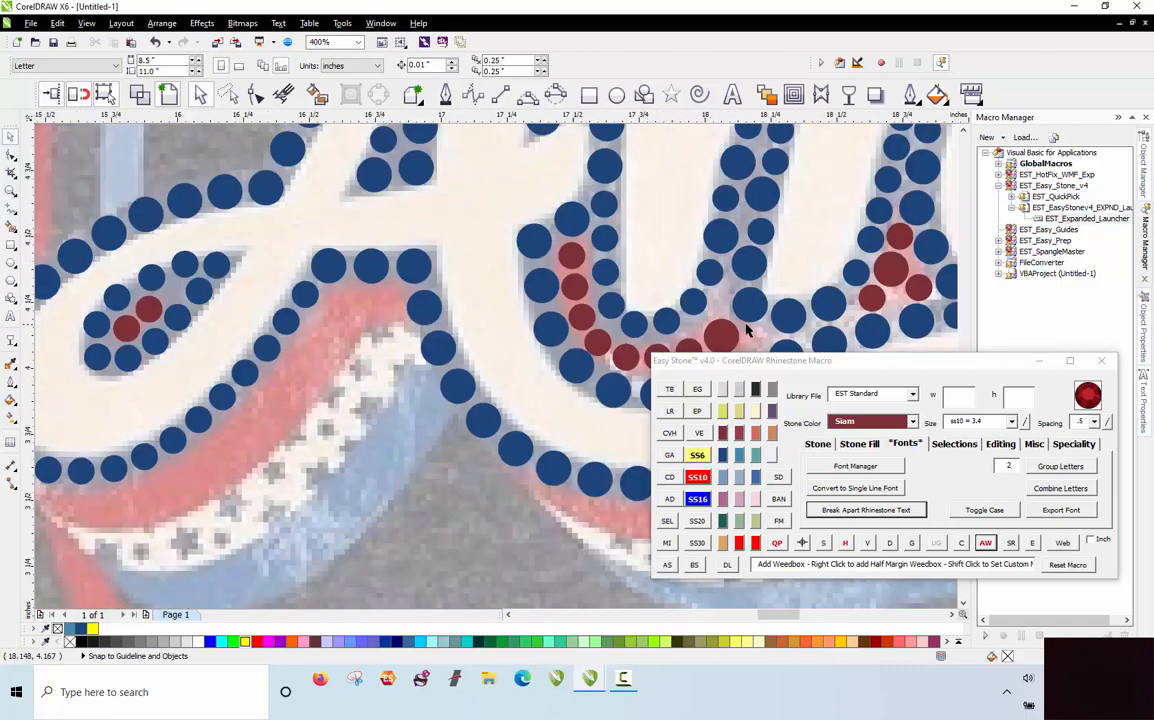
Step: Place two copied Siam SS10 stones side by side at the top of the red shadow beneath the "A"
left_click(382, 303)
scroll(380, 303, "up", 1)
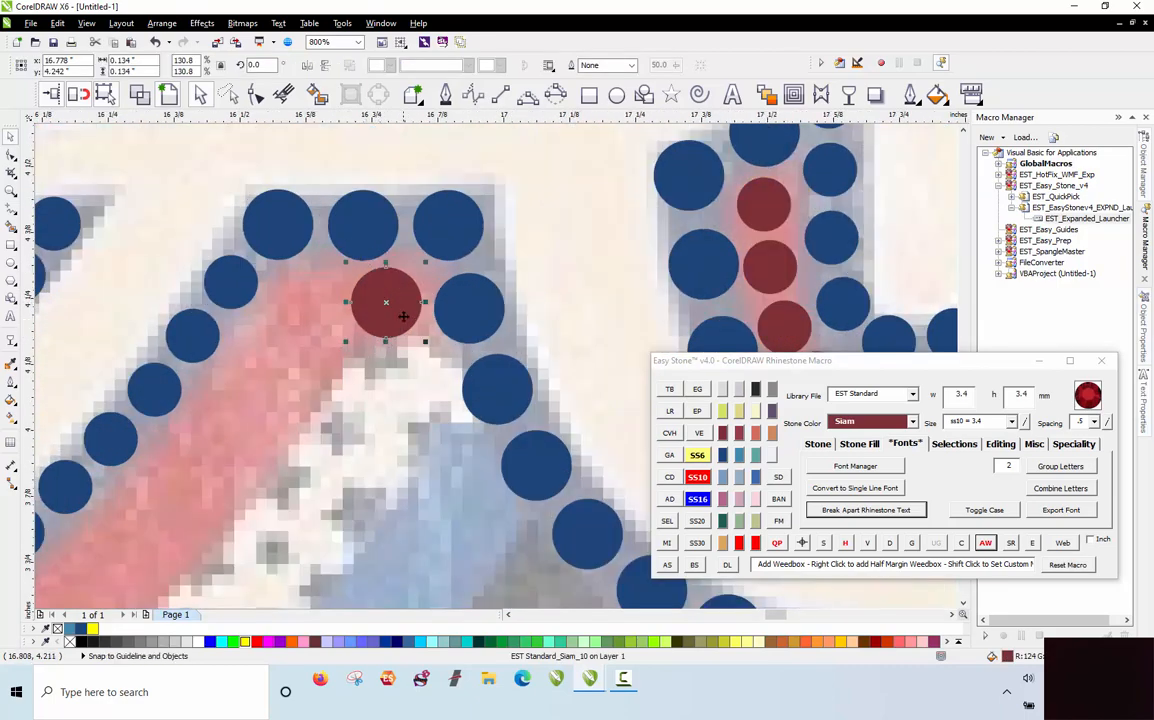
left_click_drag(386, 314, 324, 322)
scroll(310, 308, "down", 1)
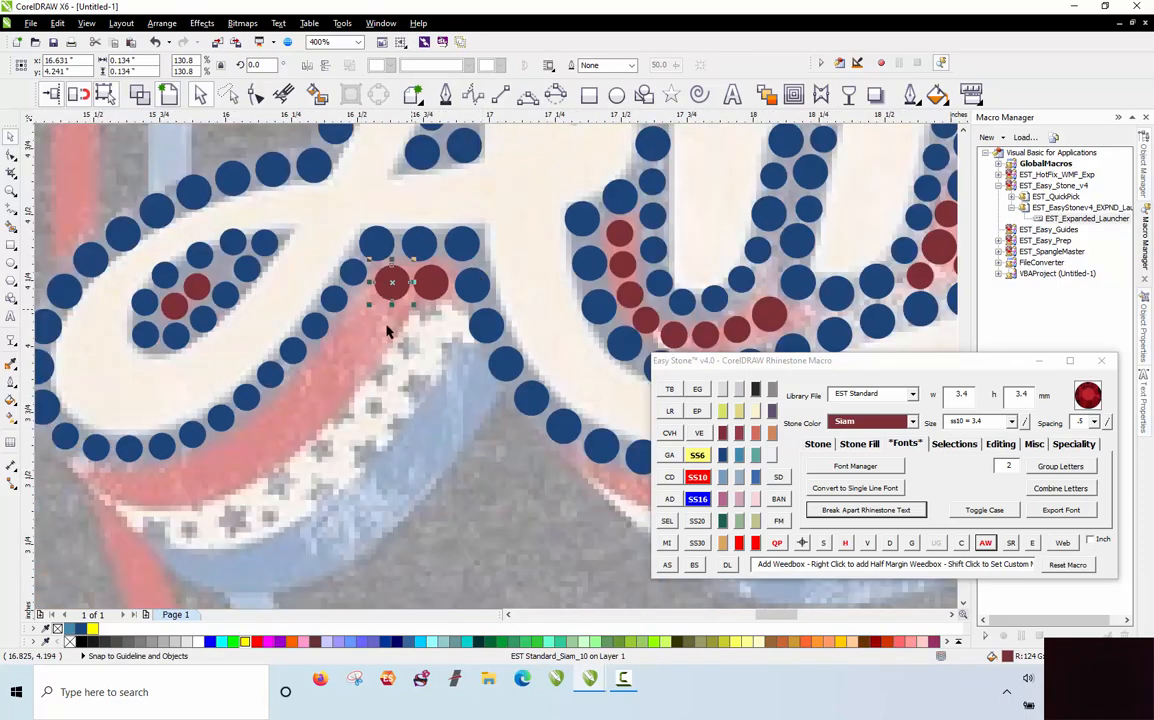
left_click(327, 379)
Step: Copy a Siam SS6 stone from the "A"'s loop to the lower-left end of the red shadow
scroll(396, 333, "down", 1)
scroll(340, 342, "up", 1)
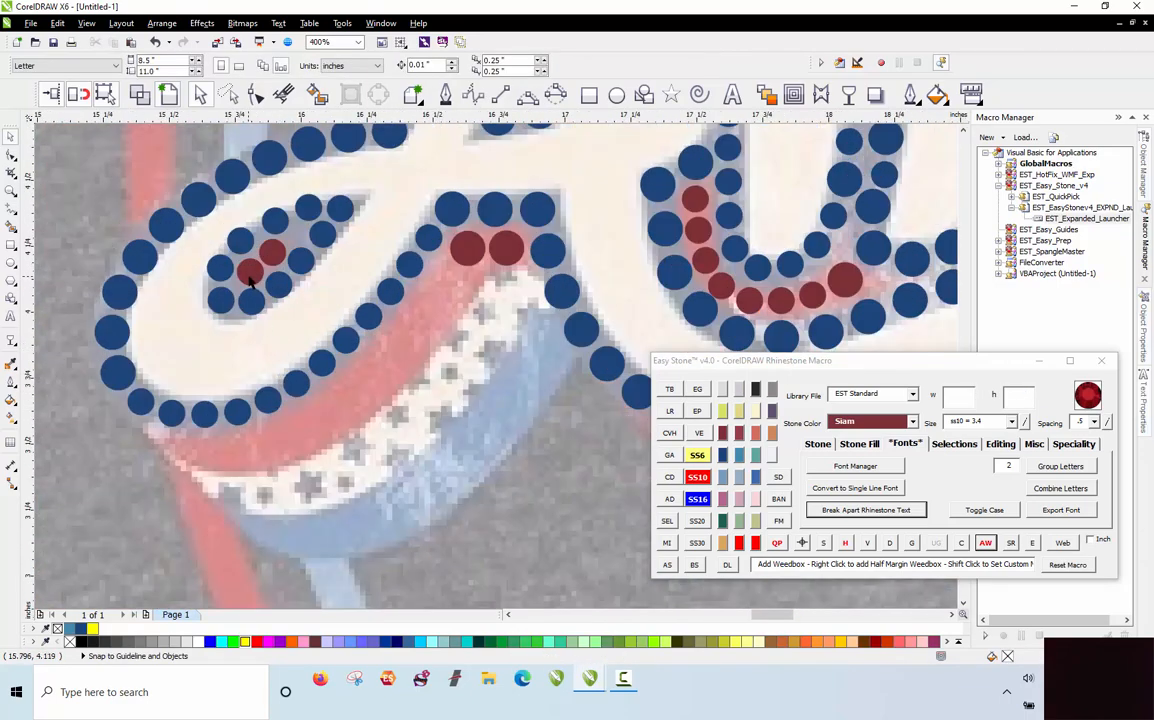
left_click(197, 466)
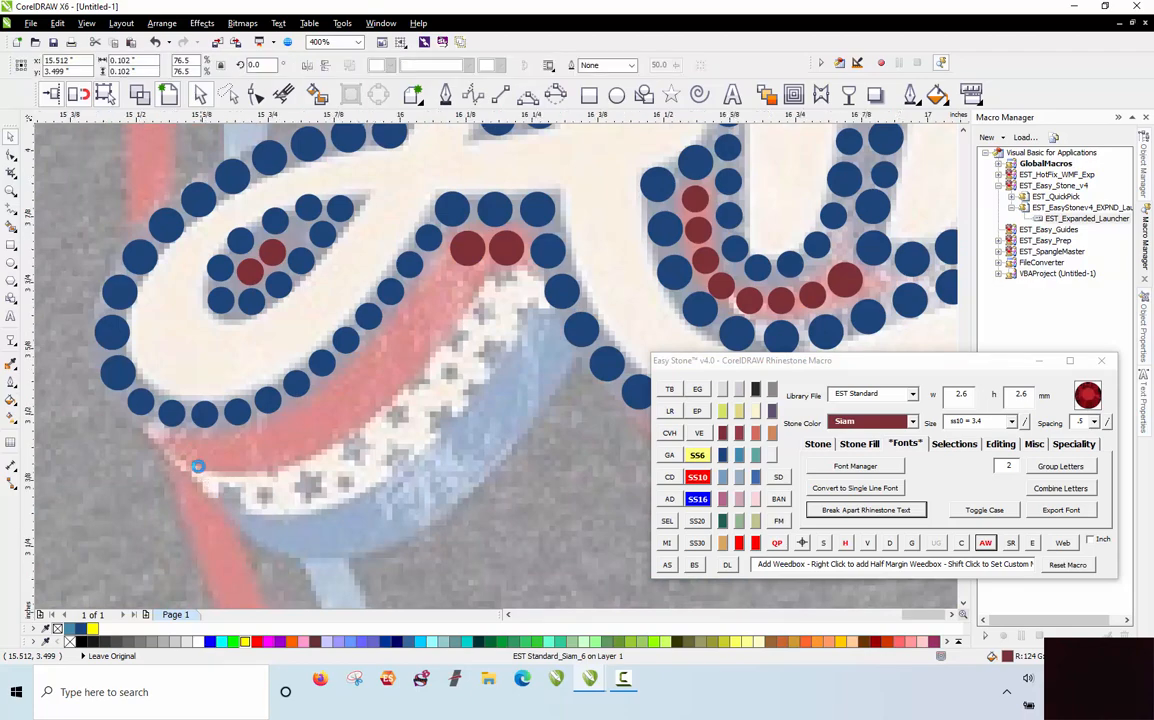
Step: Copy the Siam SS6 stone twice rightward along the red shadow's lower-left end and set the last copy to SS10
scroll(197, 466, "up", 1)
scroll(142, 412, "up", 1)
left_click_drag(145, 408, 380, 440)
left_click(98, 553)
left_click(697, 477)
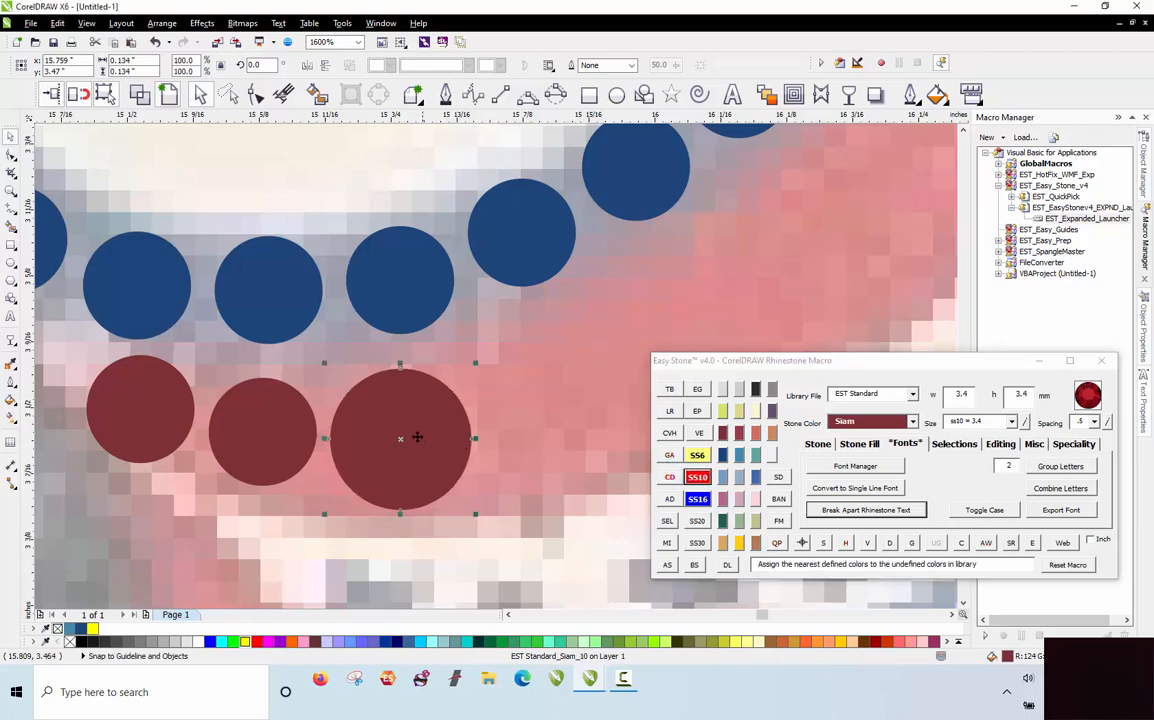
Step: Copy two Siam SS6 stones just past the lower SS10 stone, one above the other, starting two parallel rows
scroll(305, 395, "down", 1)
scroll(410, 402, "up", 1)
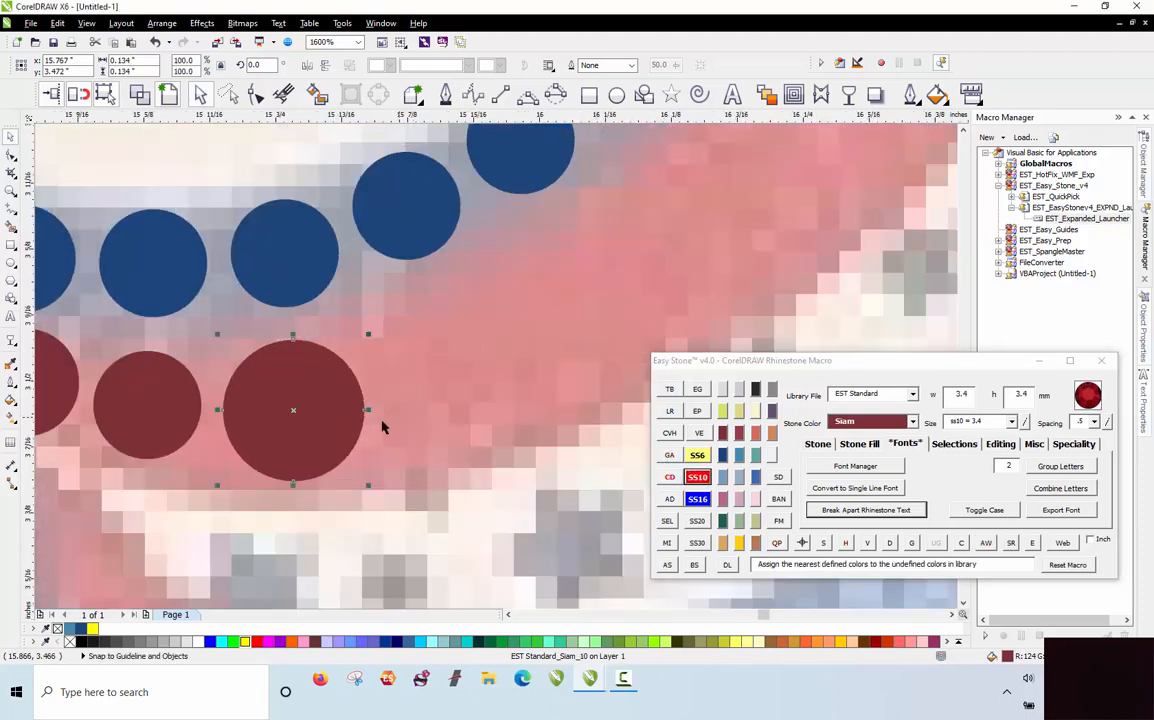
left_click(160, 386)
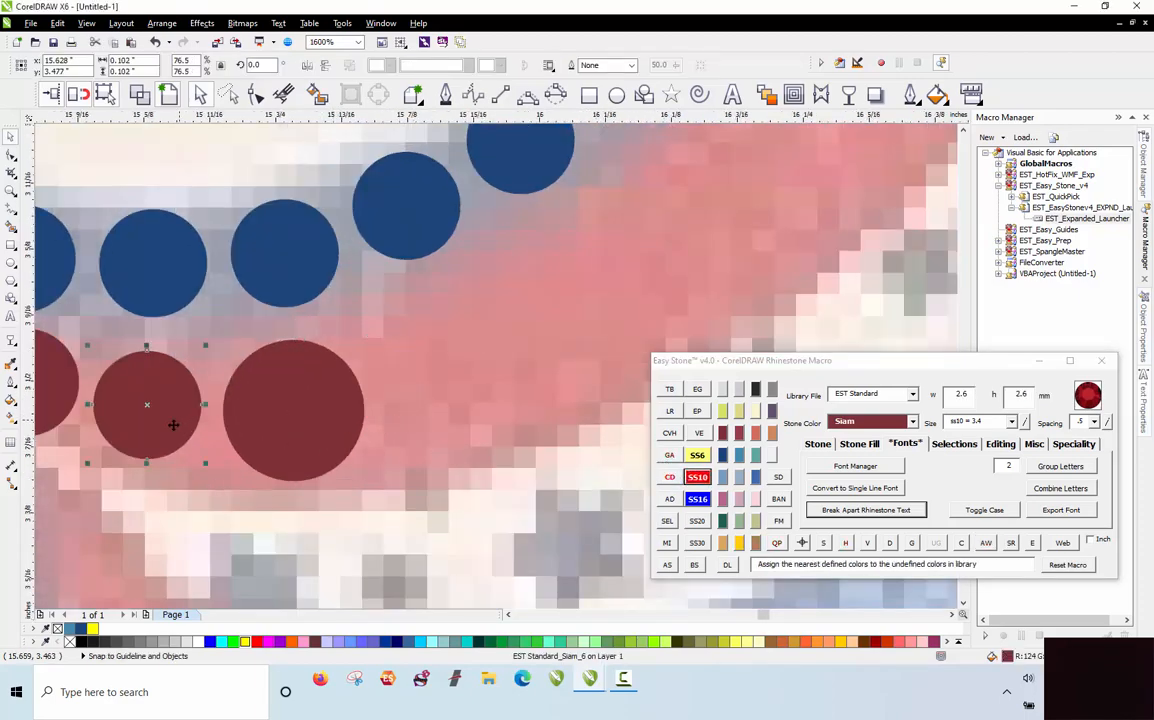
left_click_drag(133, 376, 449, 462)
scroll(242, 340, "down", 3)
left_click(379, 327)
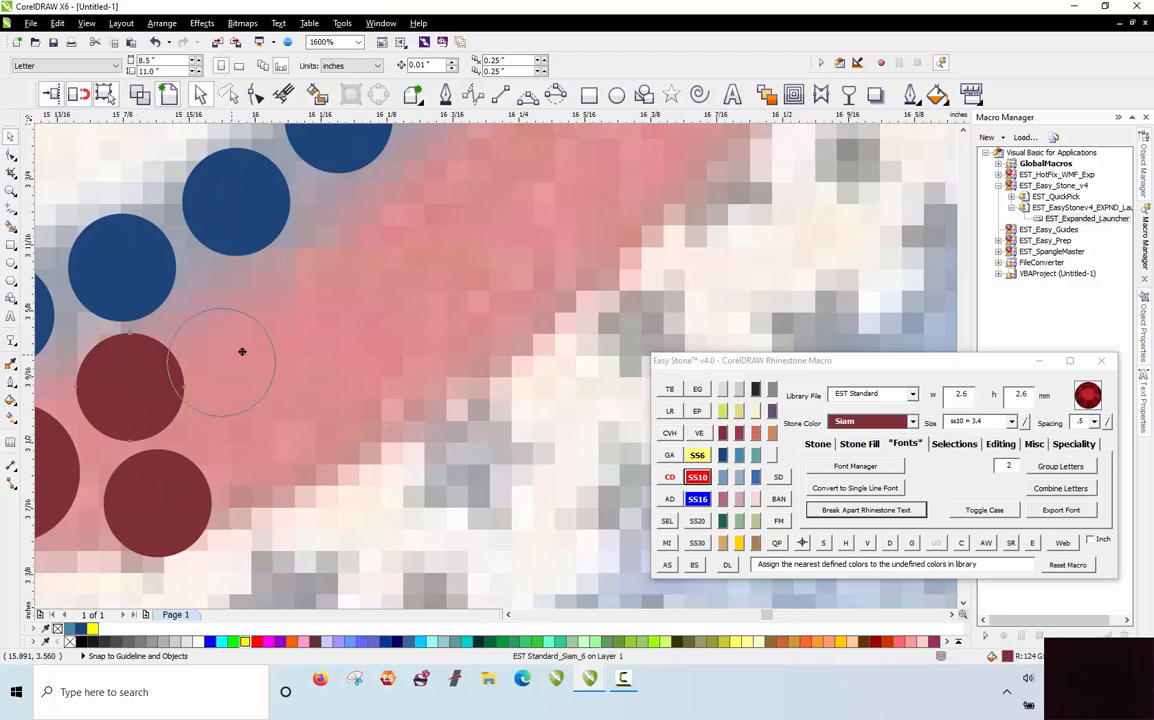
Step: Extend both rows up the lower part of the red shadow with three more Siam SS6 copies each
left_click(245, 342)
left_click(352, 270)
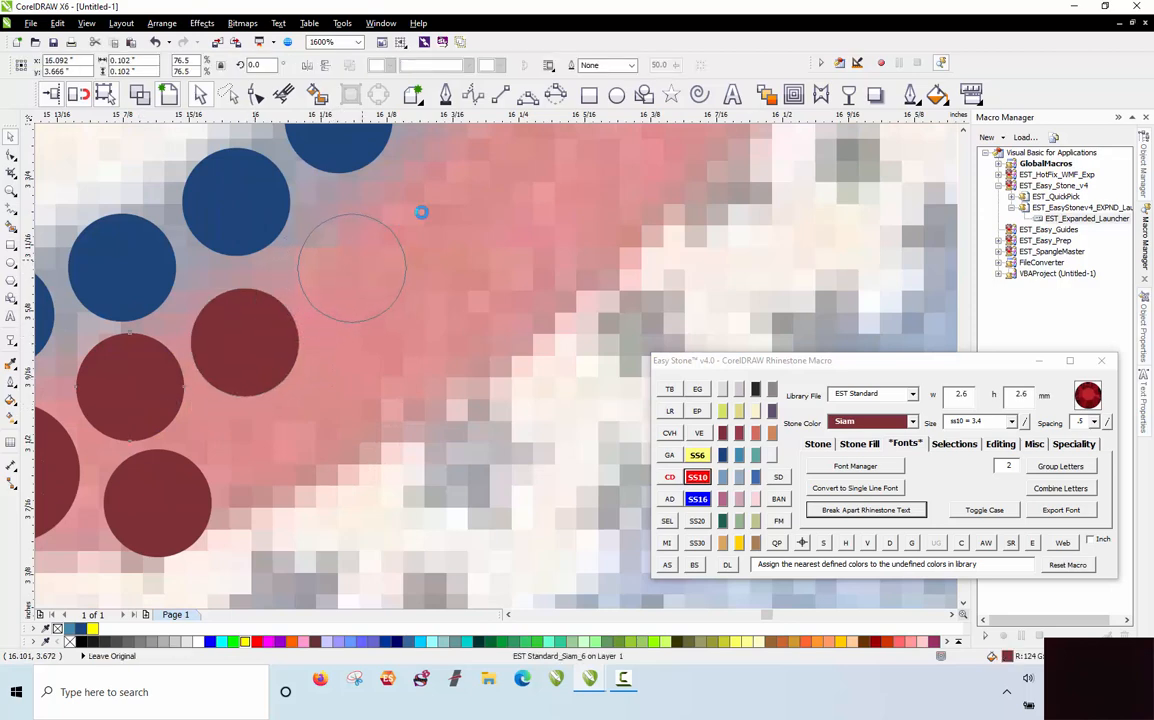
left_click(458, 176)
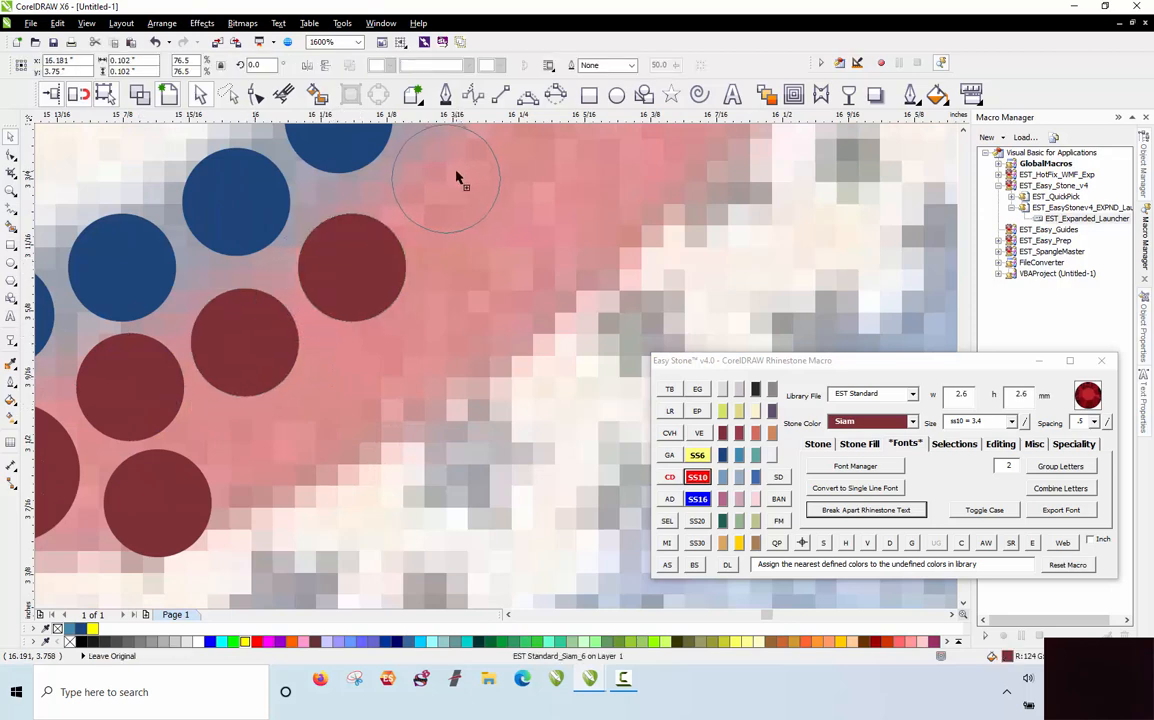
left_click(287, 463)
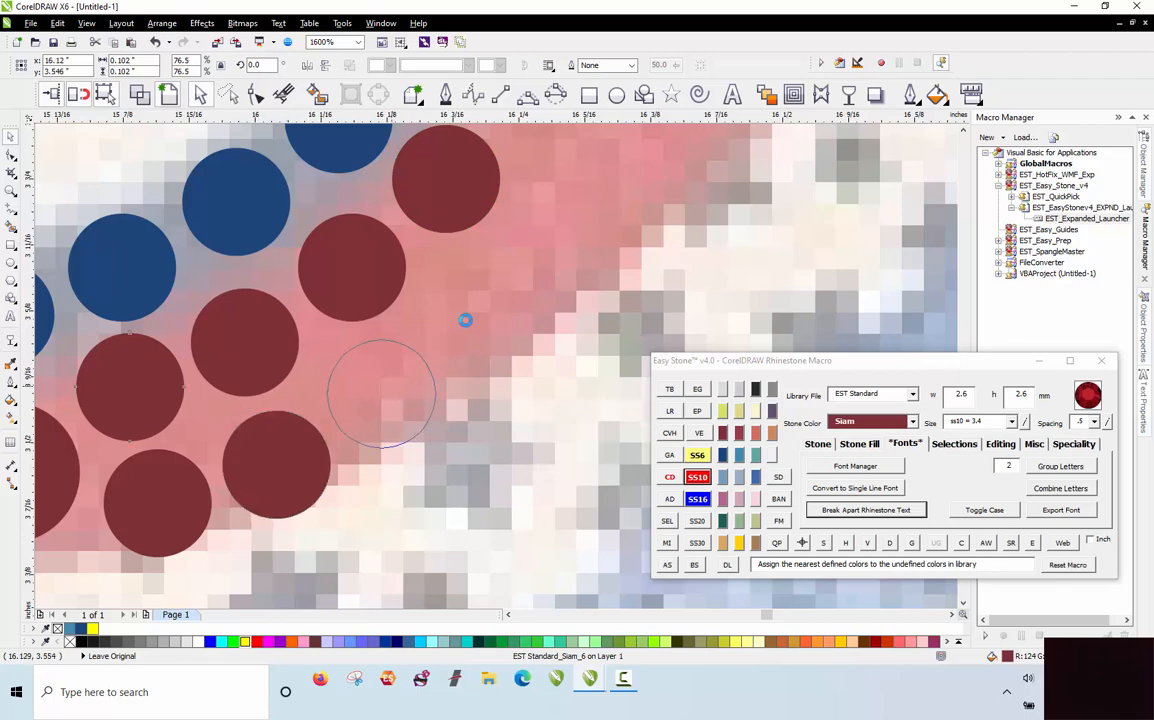
left_click(433, 284)
scroll(430, 395, "down", 3)
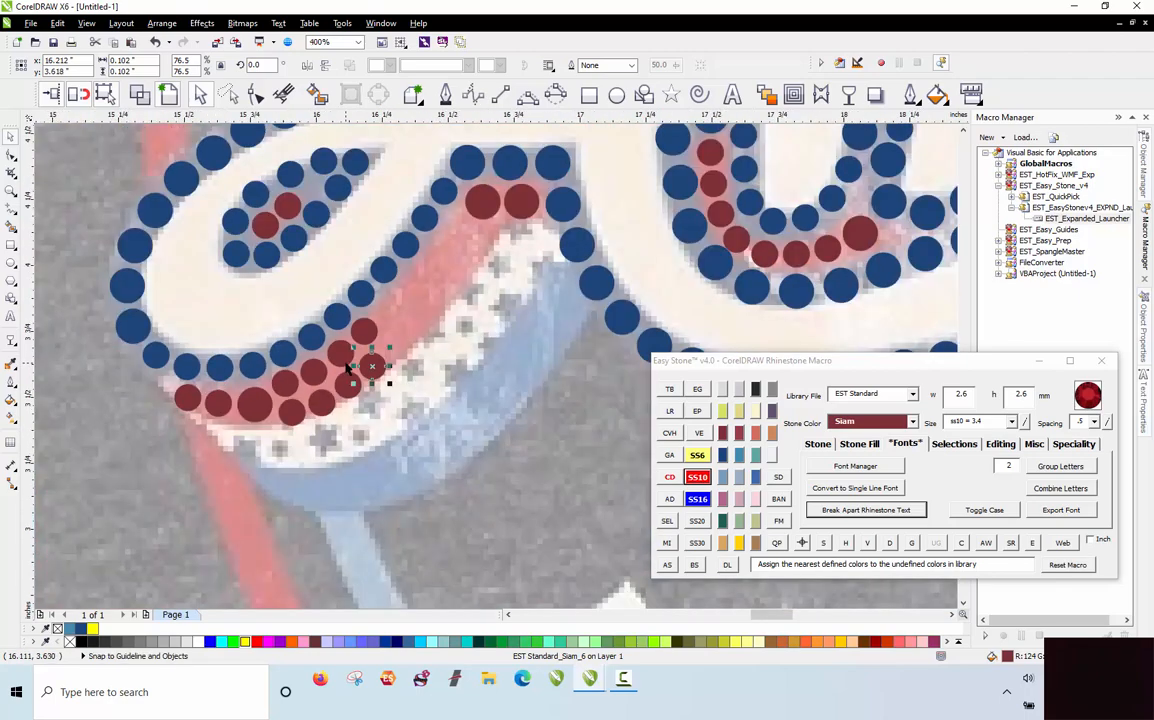
Step: Place four Siam SS6 copies down the inner row of the red shadow, starting below the upper-left SS10 stone
scroll(481, 193, "up", 1)
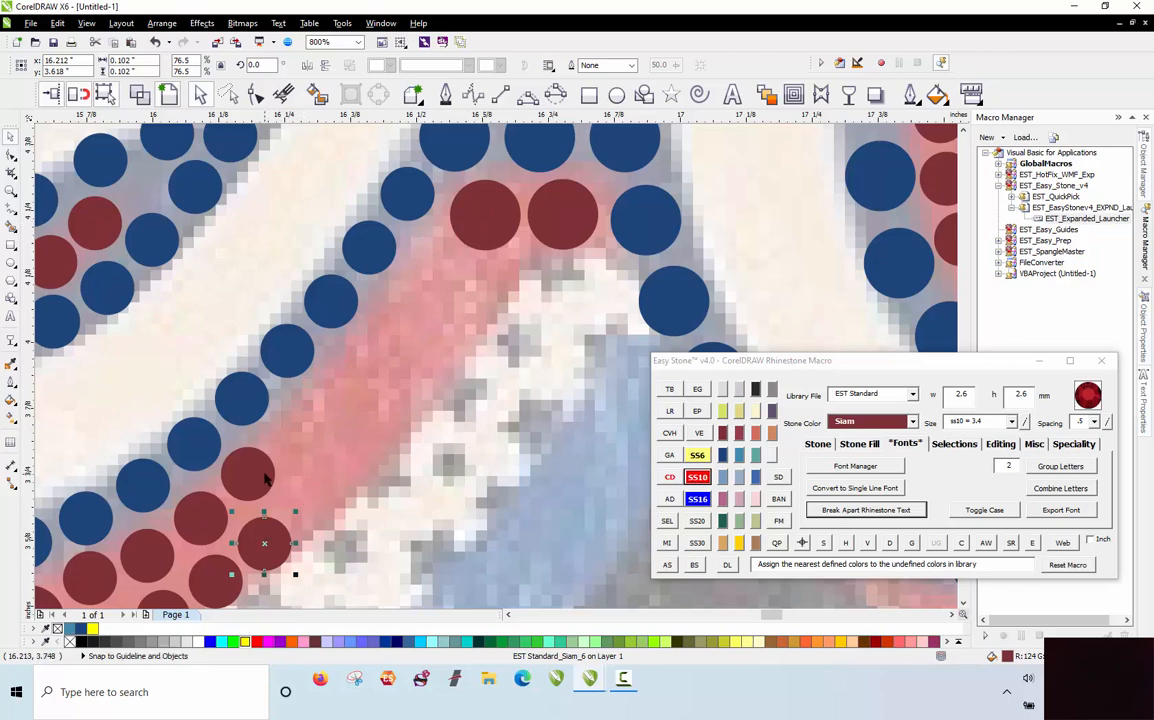
left_click(446, 263)
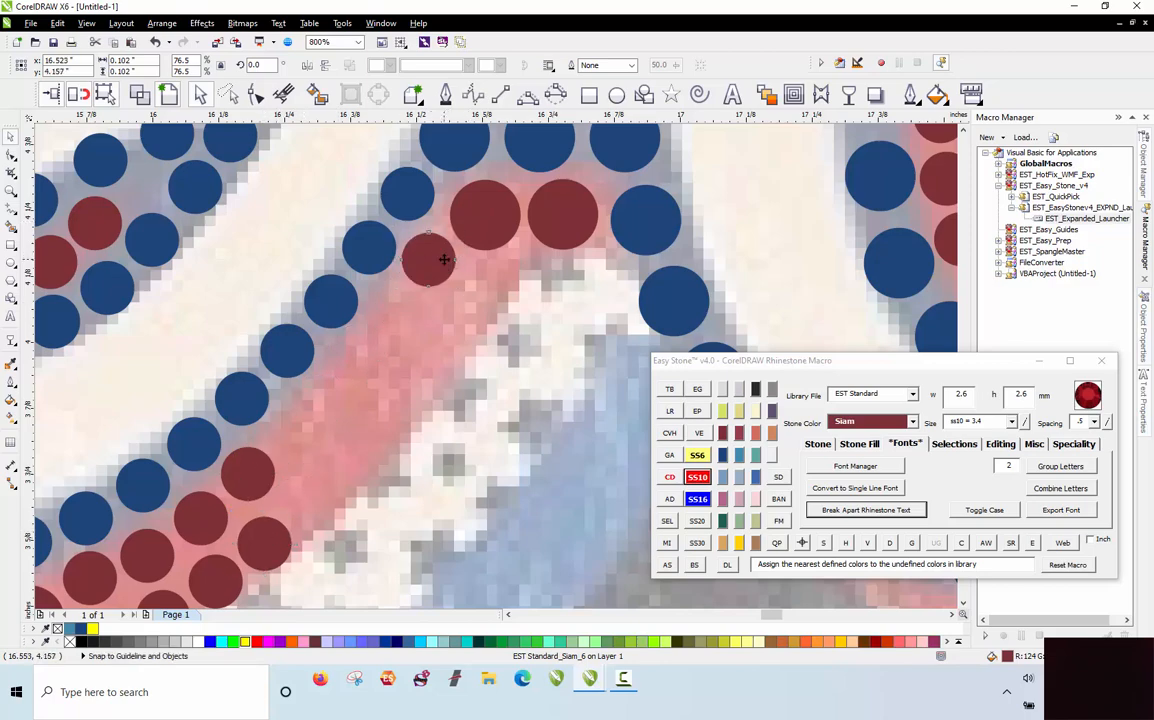
left_click(391, 341)
left_click(341, 402)
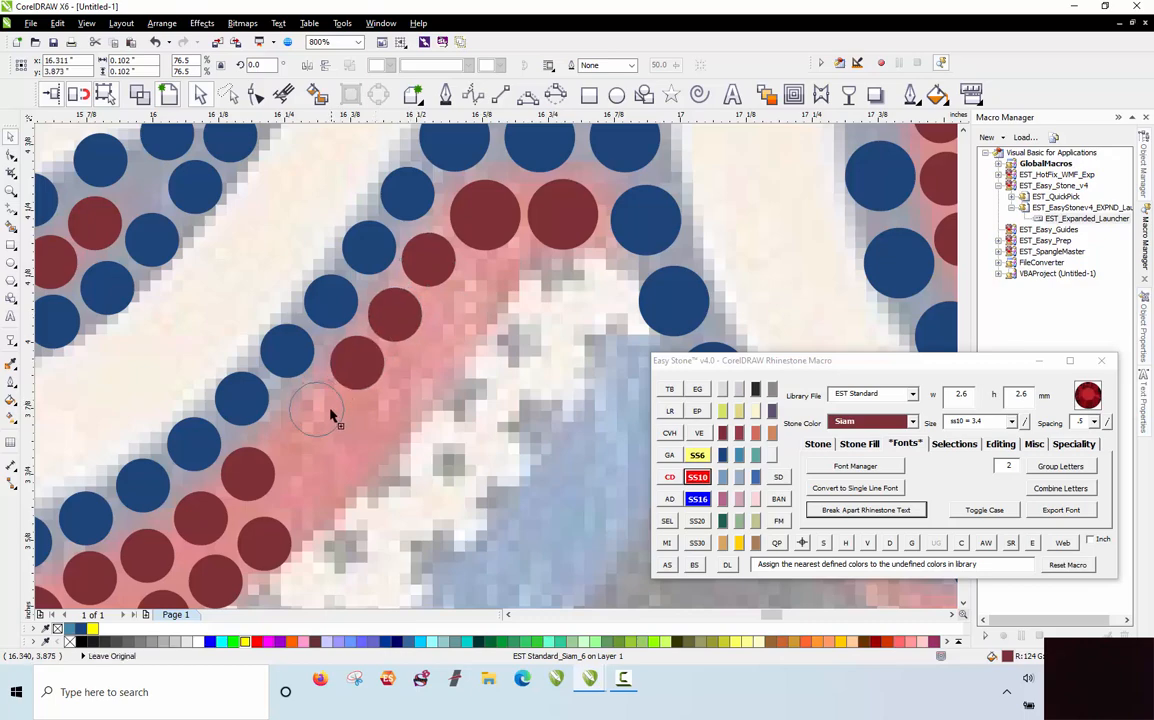
left_click(357, 392)
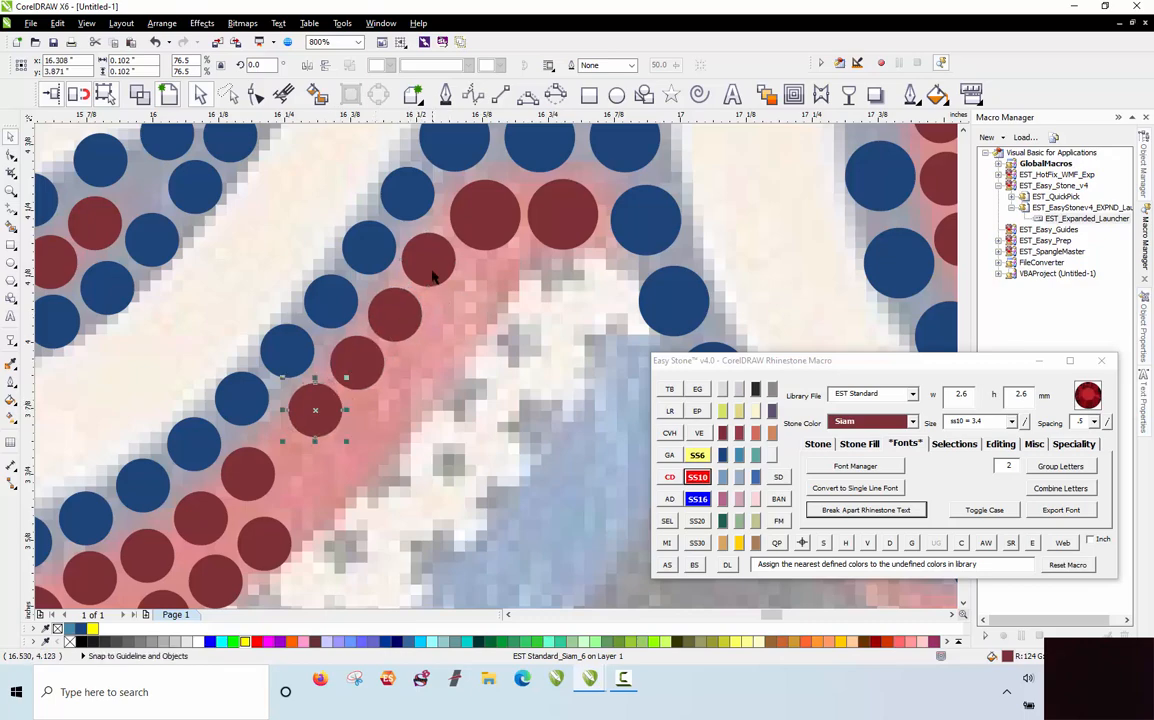
Step: Fill the outer row of the red shadow with five Siam SS6 copies down to the existing lower stones
left_click(489, 293)
left_click(453, 342)
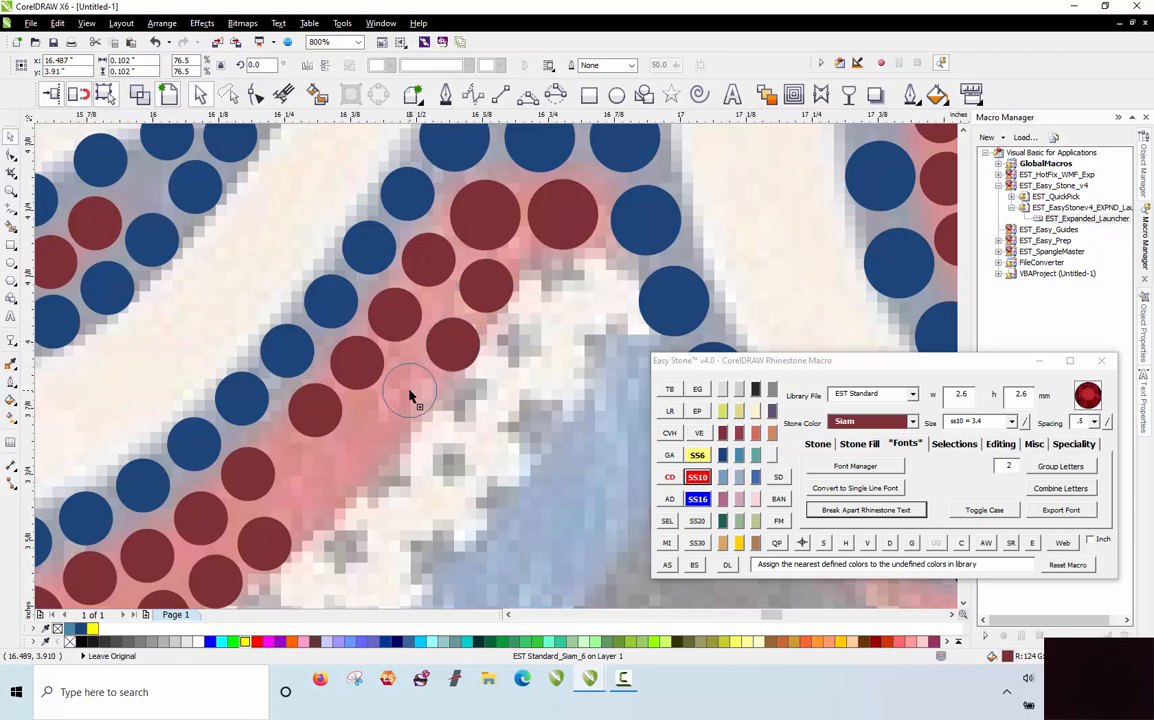
left_click(409, 396)
left_click(340, 470)
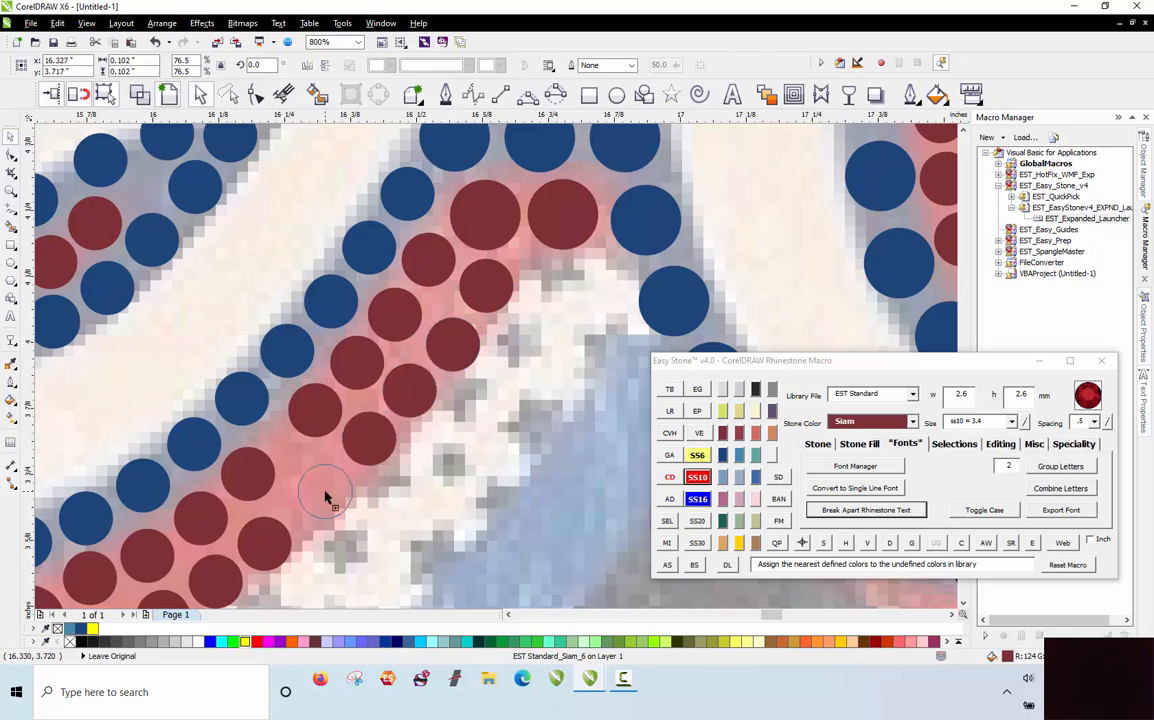
left_click(321, 497)
scroll(340, 478, "down", 1)
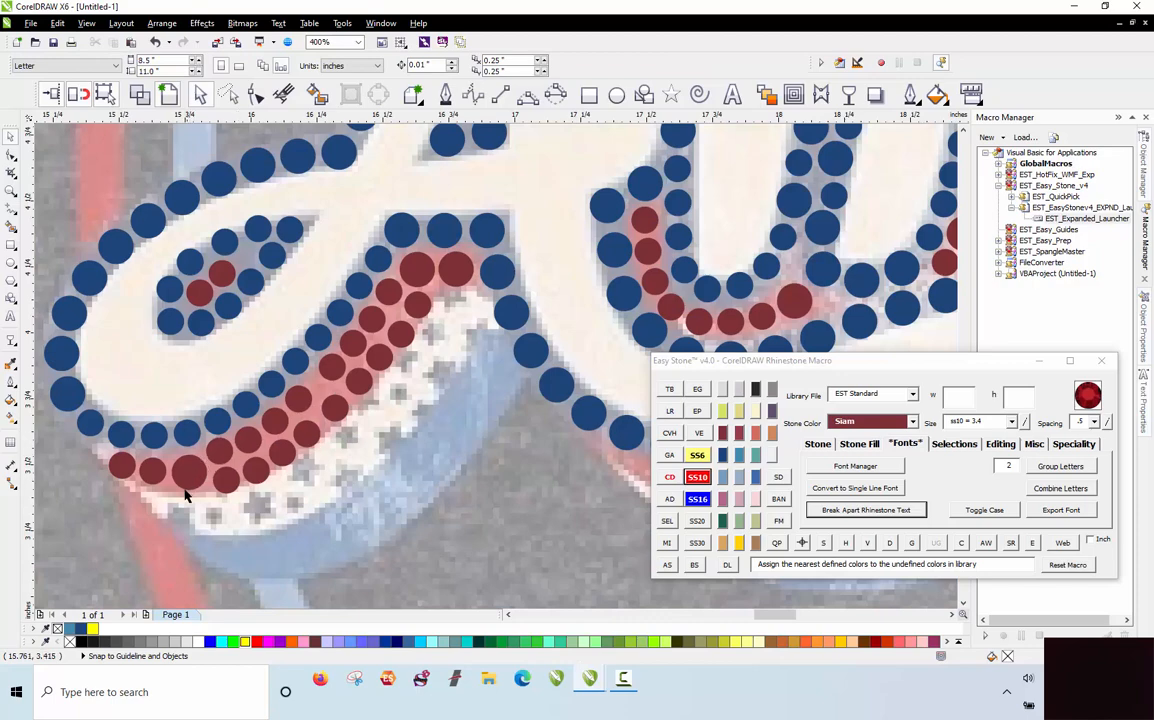
Step: Select the inner and the outer row of Siam stones in turn and respace each evenly along its path
left_click_drag(181, 511, 246, 453)
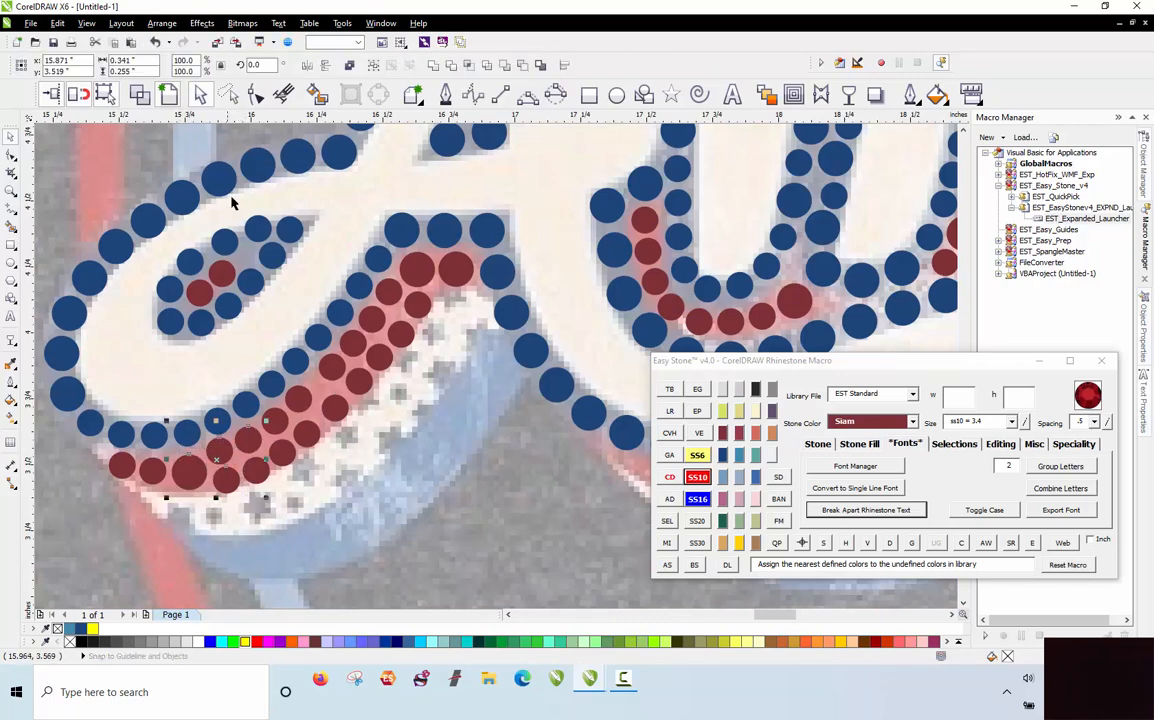
left_click(228, 94)
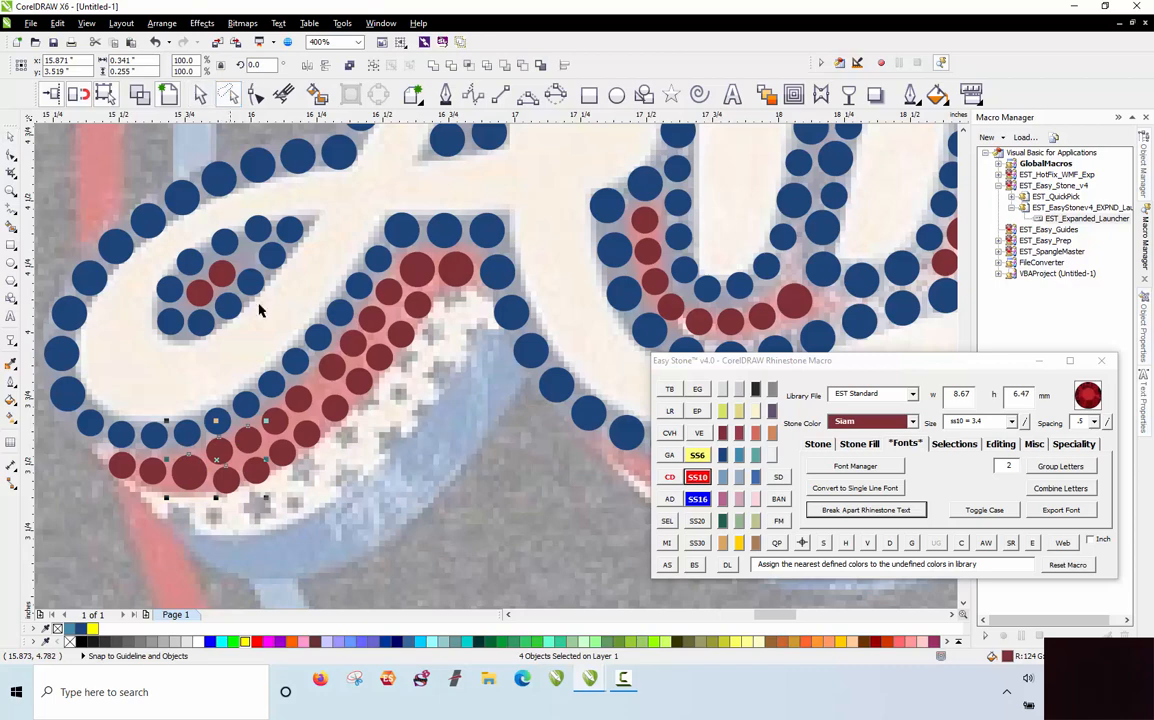
left_click(228, 534)
left_click_drag(176, 534, 181, 492)
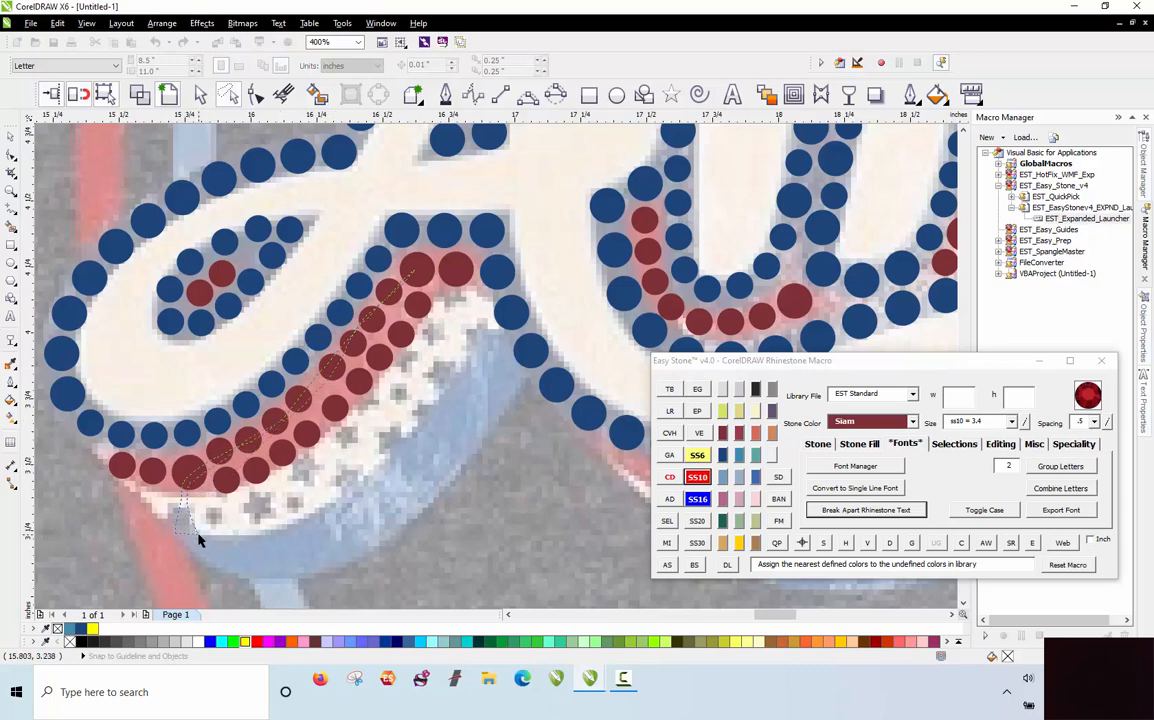
left_click_drag(198, 540, 180, 486)
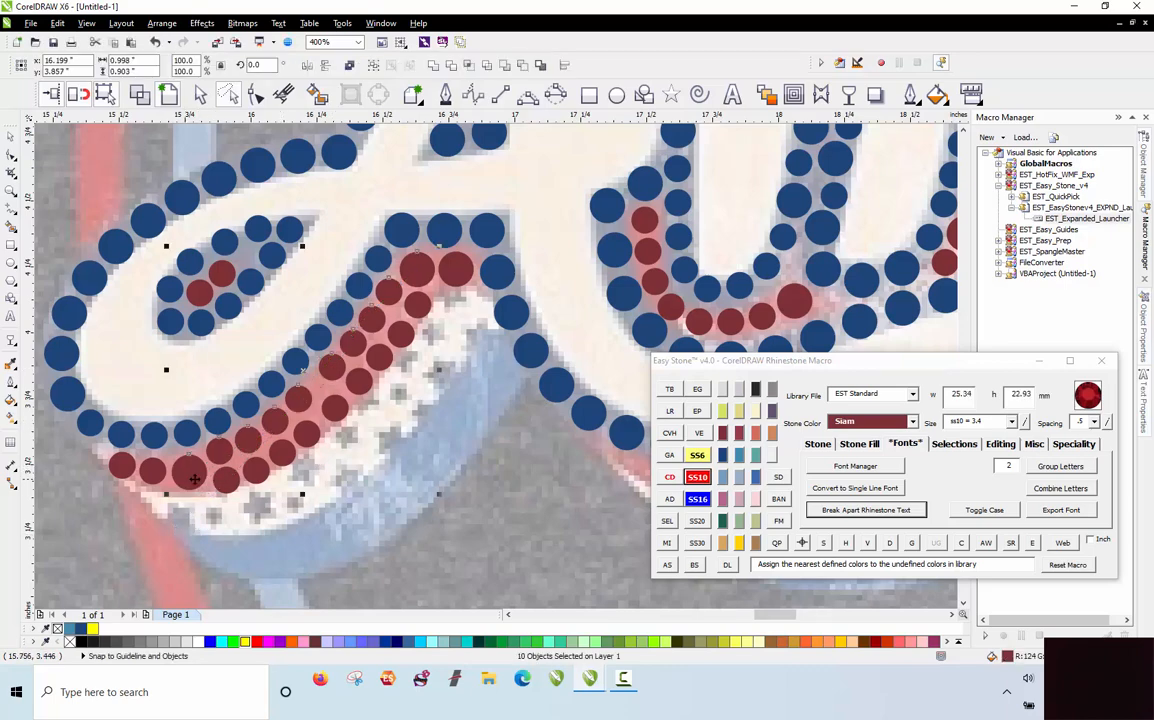
right_click(889, 544)
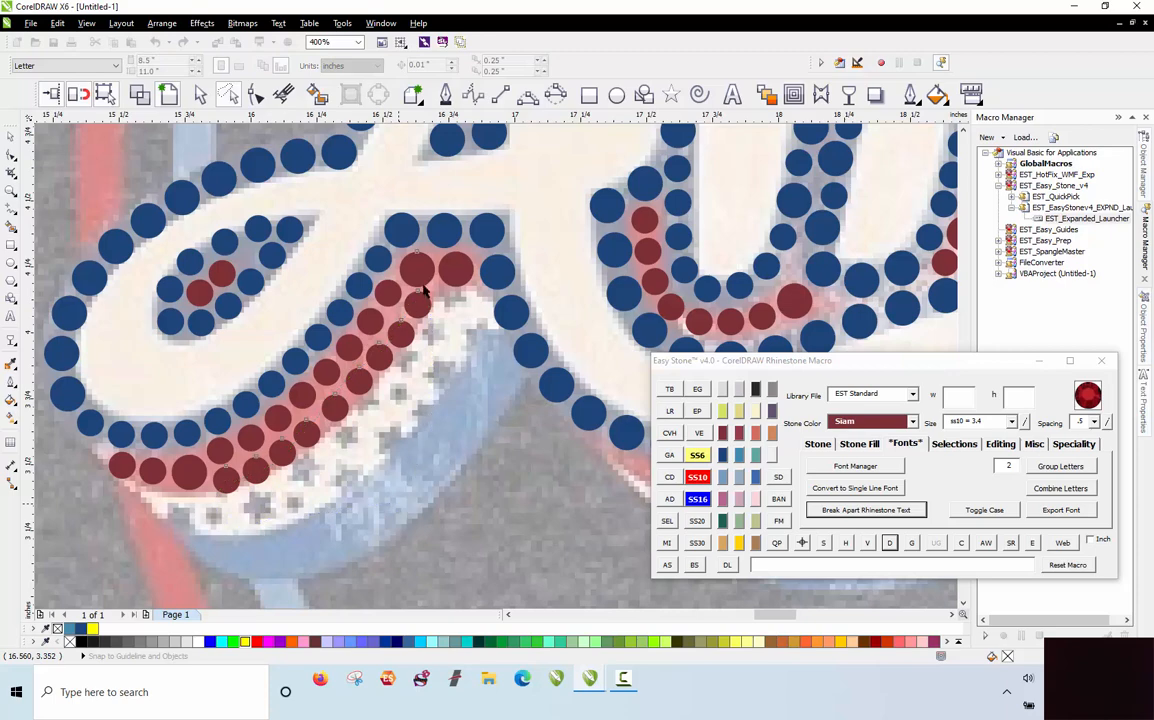
left_click(889, 544)
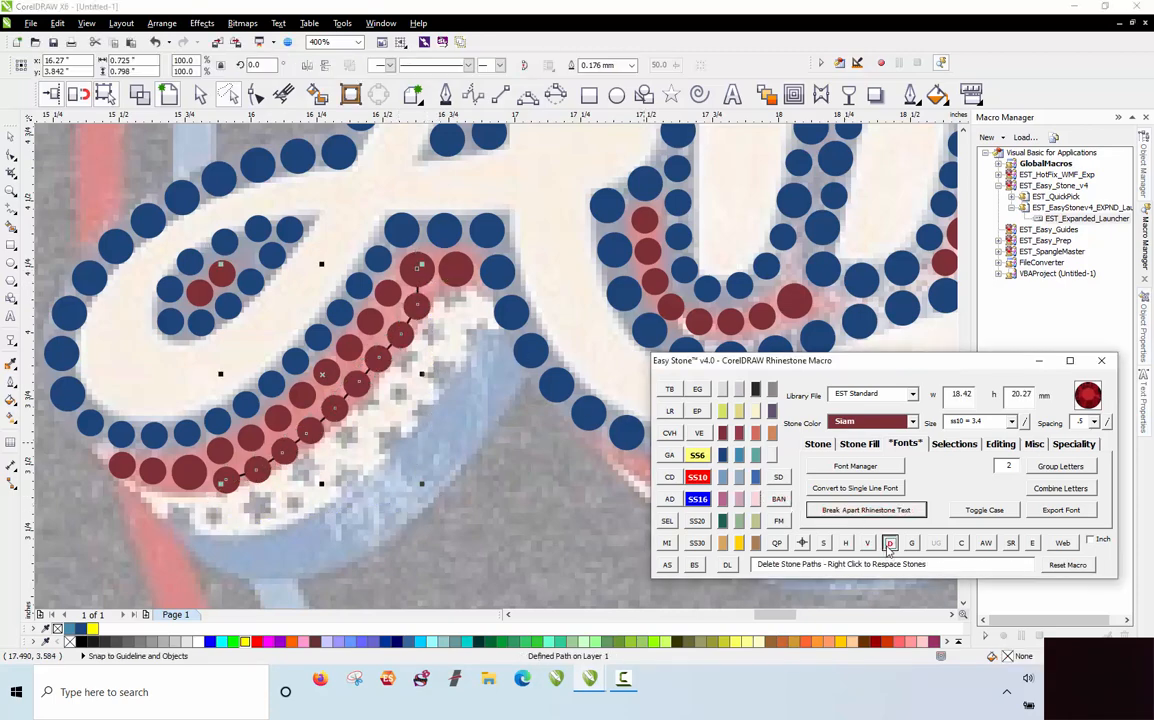
left_click(502, 513)
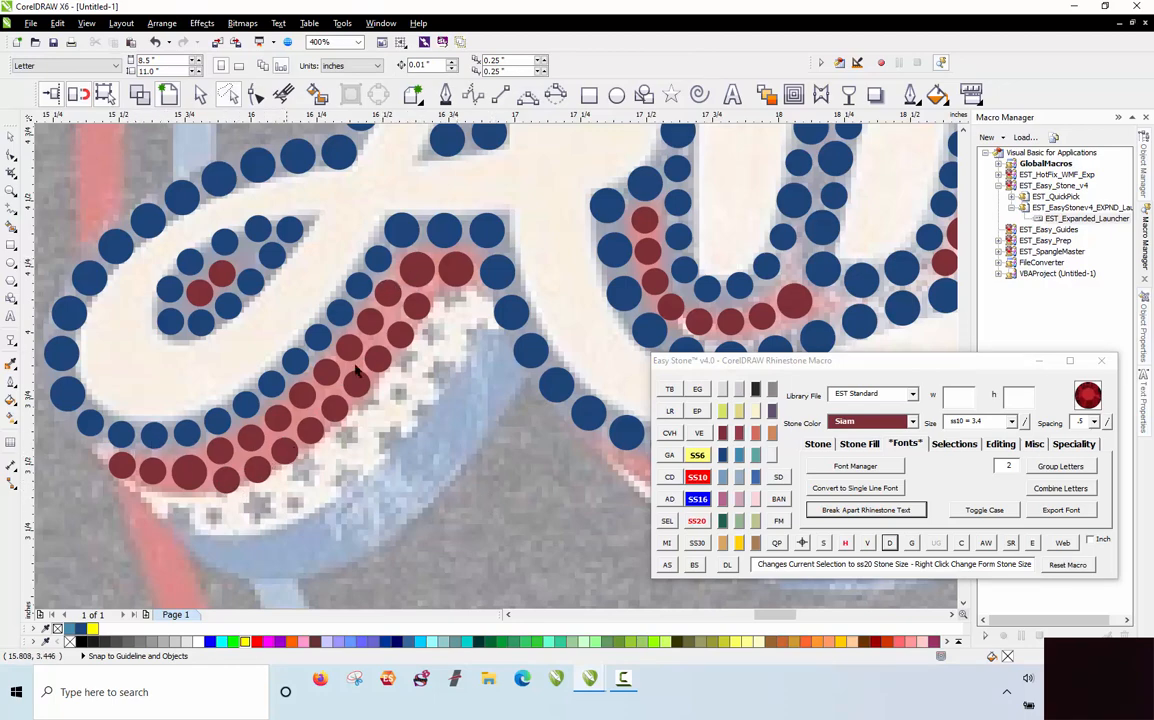
Step: Copy a Siam SS6 stone to the lower-left end of the white band, recolor it Crystal, and duplicate it alongside
scroll(143, 535, "up", 1)
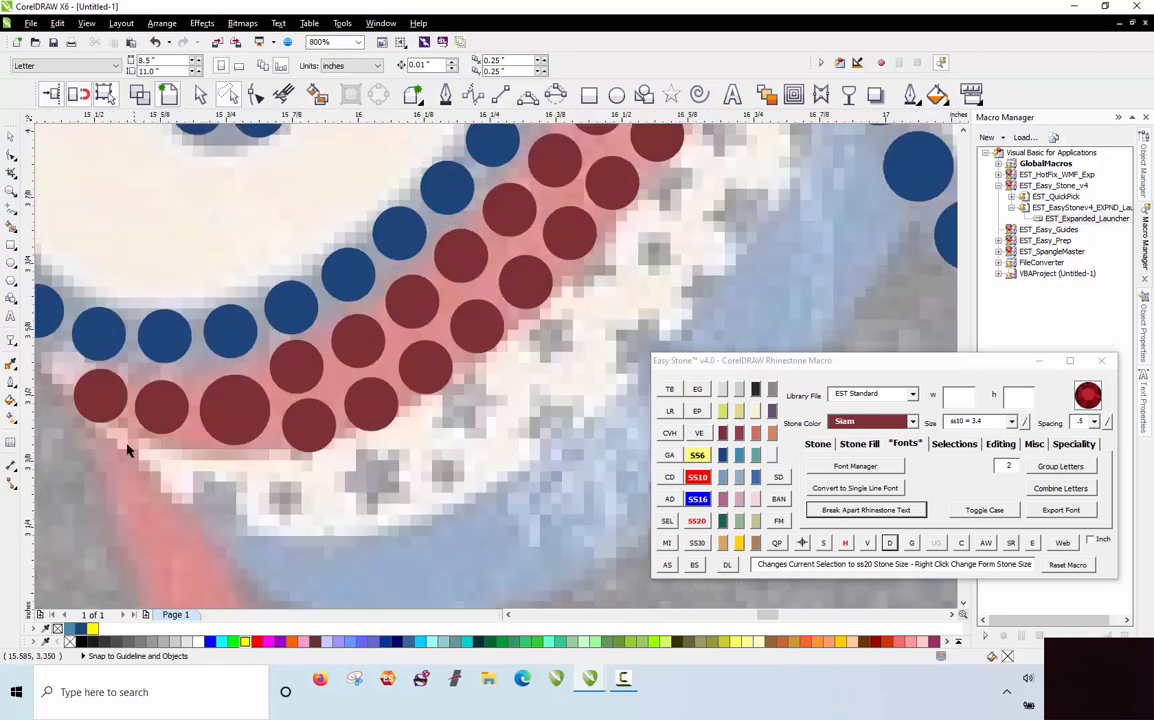
right_click(210, 485)
left_click_drag(117, 412, 211, 485)
left_click(722, 388)
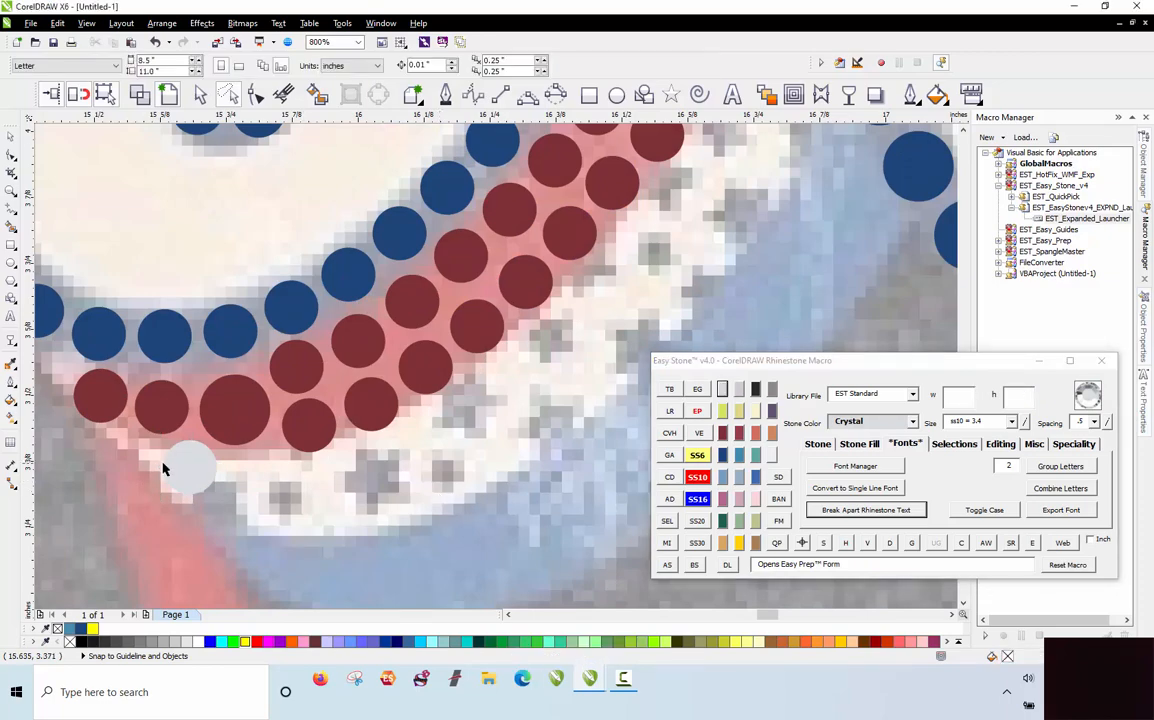
scroll(163, 464, "up", 1)
left_click_drag(224, 473, 350, 509)
Step: Copy the lower Siam SS10 stone into the white band, recolor it Crystal, and place a second copy beside it
scroll(278, 378, "down", 1)
left_click_drag(289, 370, 470, 430)
right_click(391, 458)
left_click(722, 388)
right_click(473, 427)
scroll(304, 483, "down", 1)
left_click(466, 397)
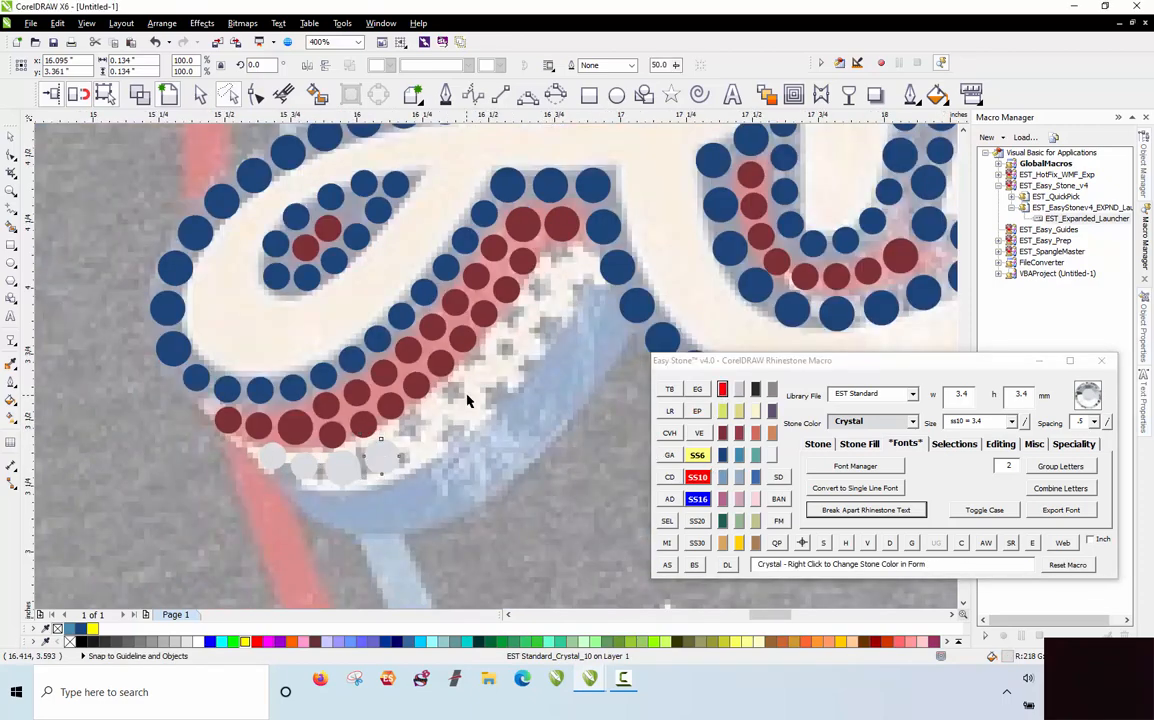
Step: Place two Crystal SS6 copies one above the other past the last Crystal SS10 stone and adjust that SS10 stone's position
scroll(427, 432, "up", 1)
scroll(355, 483, "up", 1)
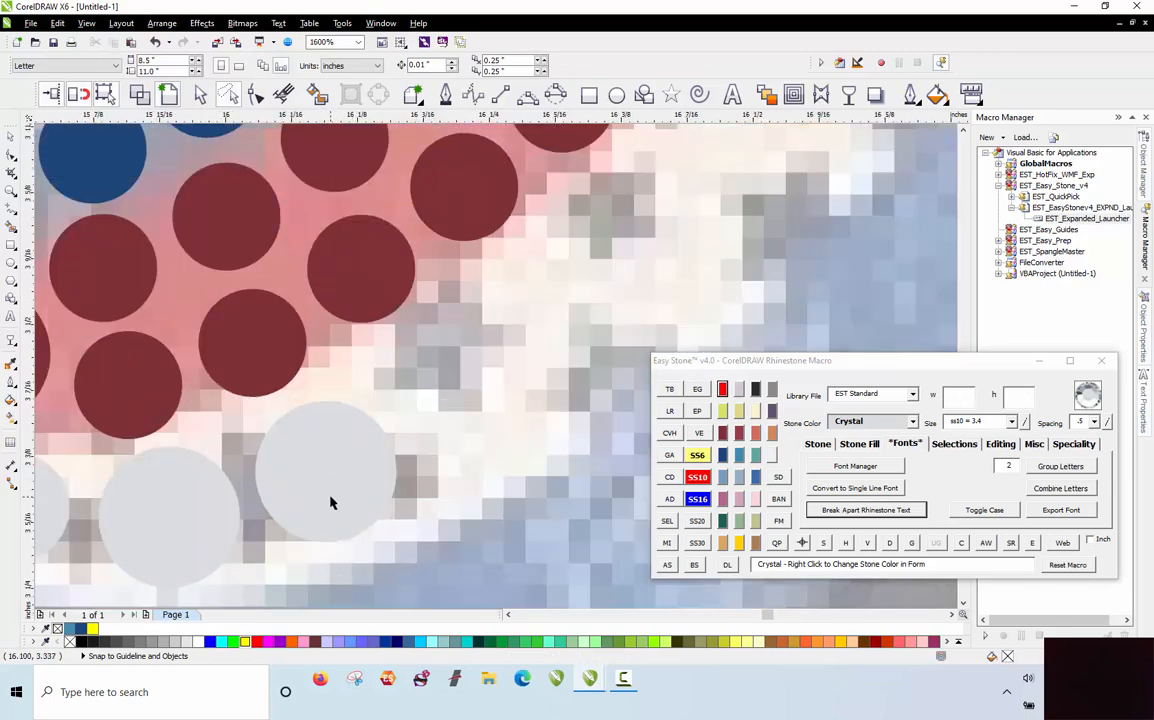
left_click_drag(52, 516, 510, 484)
right_click(497, 376)
right_click(504, 472)
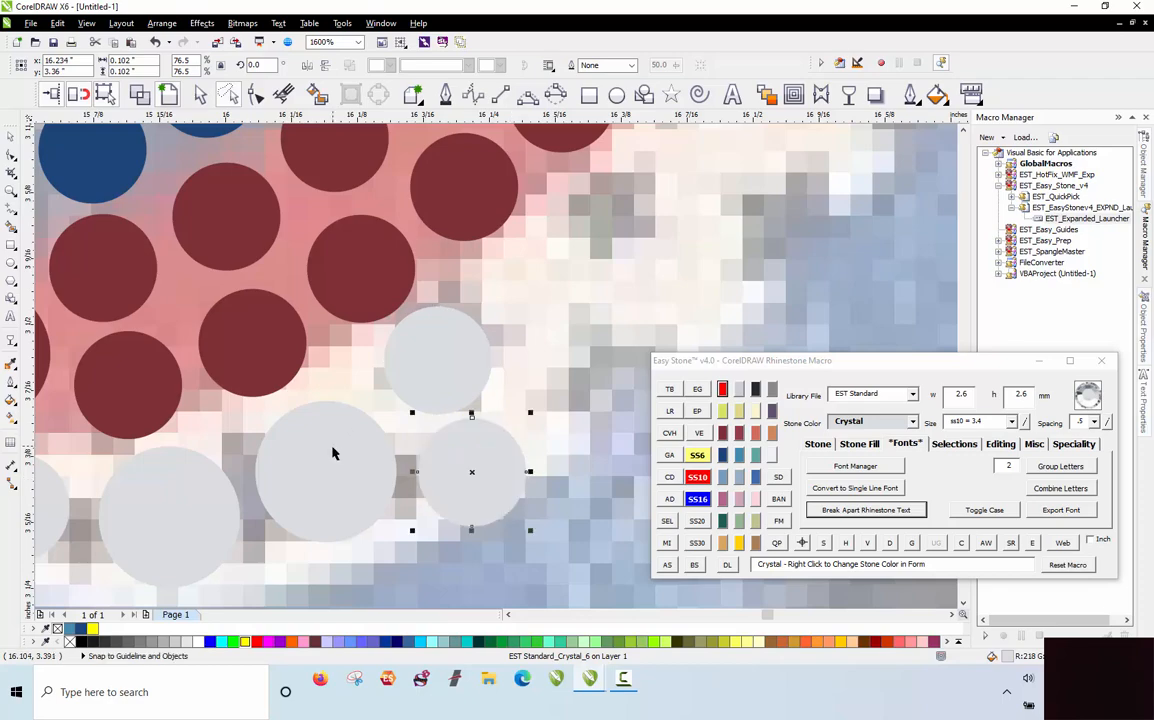
left_click(337, 456)
scroll(341, 461, "down", 2)
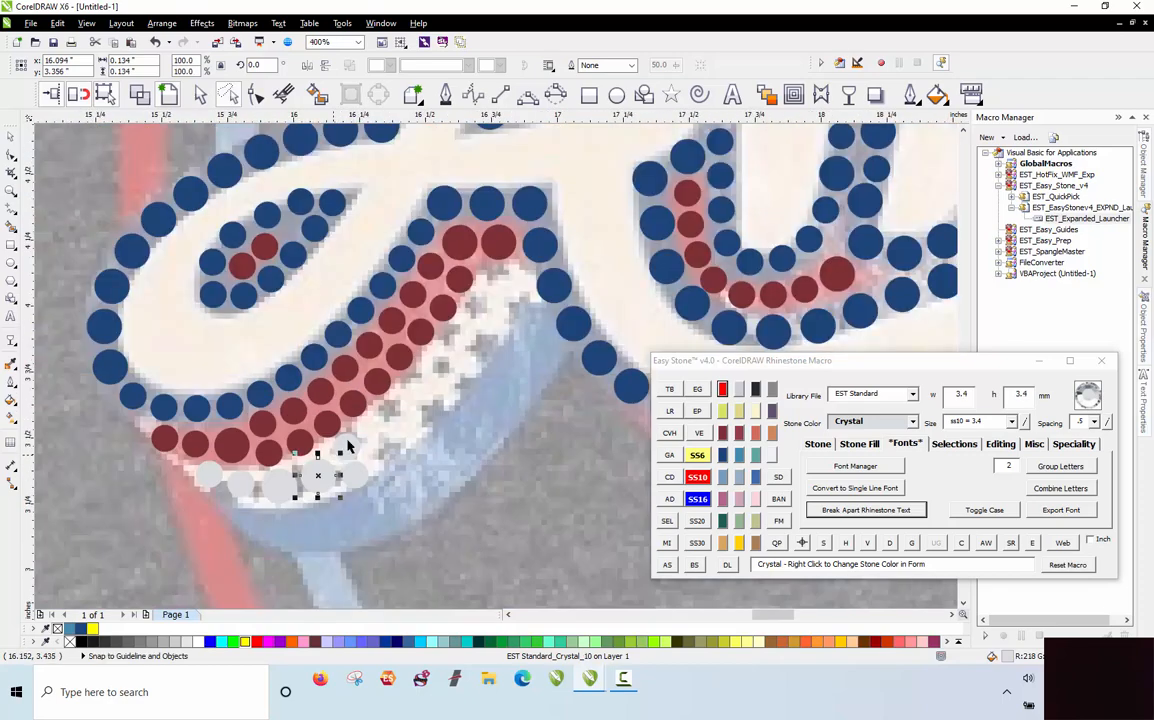
Step: Copy the upper-right Siam SS10 stone into the top of the white band and change the copy to SS6 Crystal
scroll(507, 257, "up", 1)
scroll(497, 257, "up", 1)
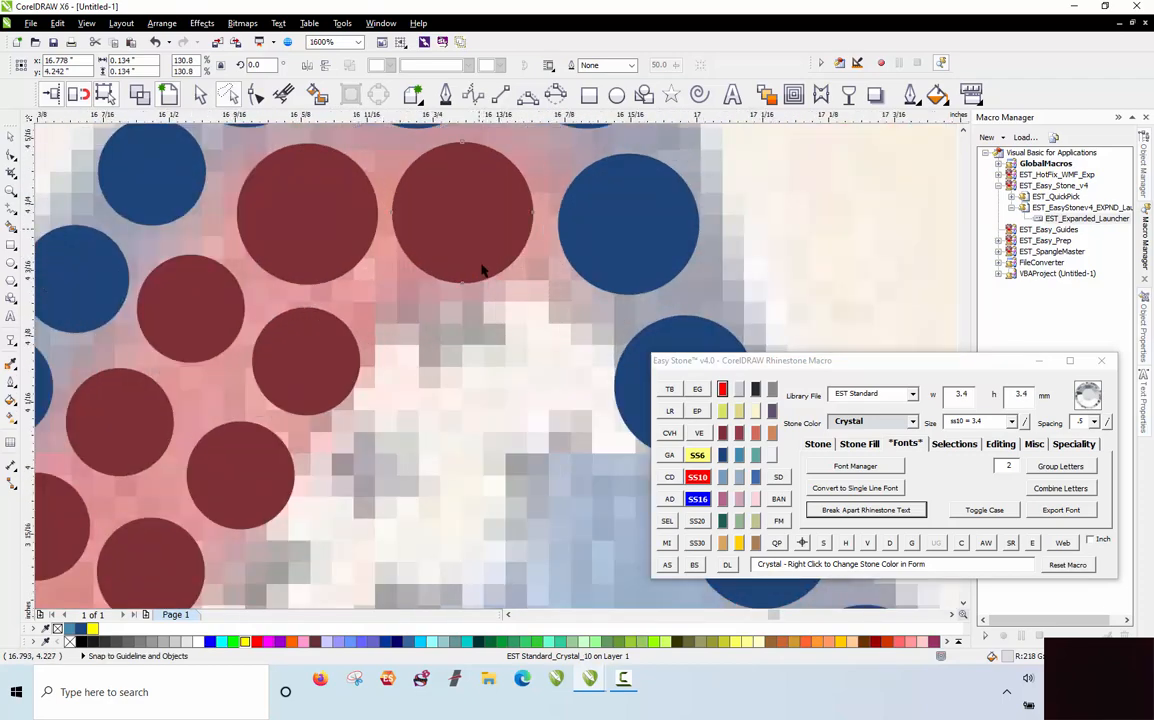
left_click_drag(484, 270, 541, 380)
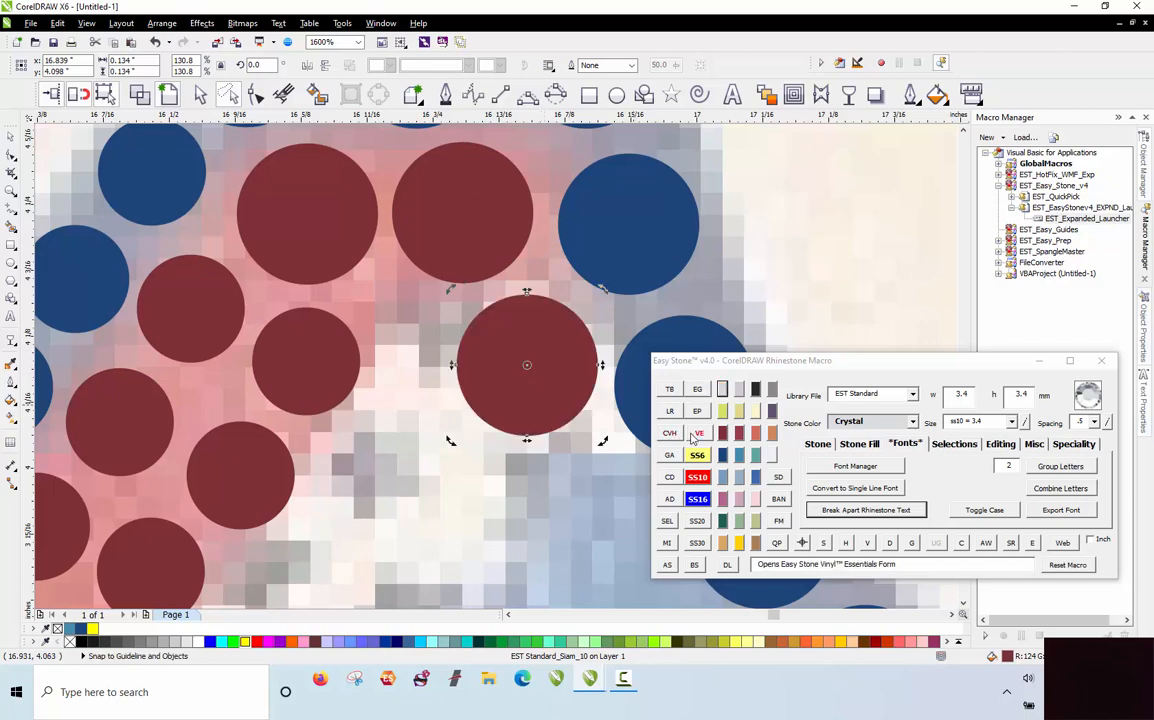
left_click(703, 457)
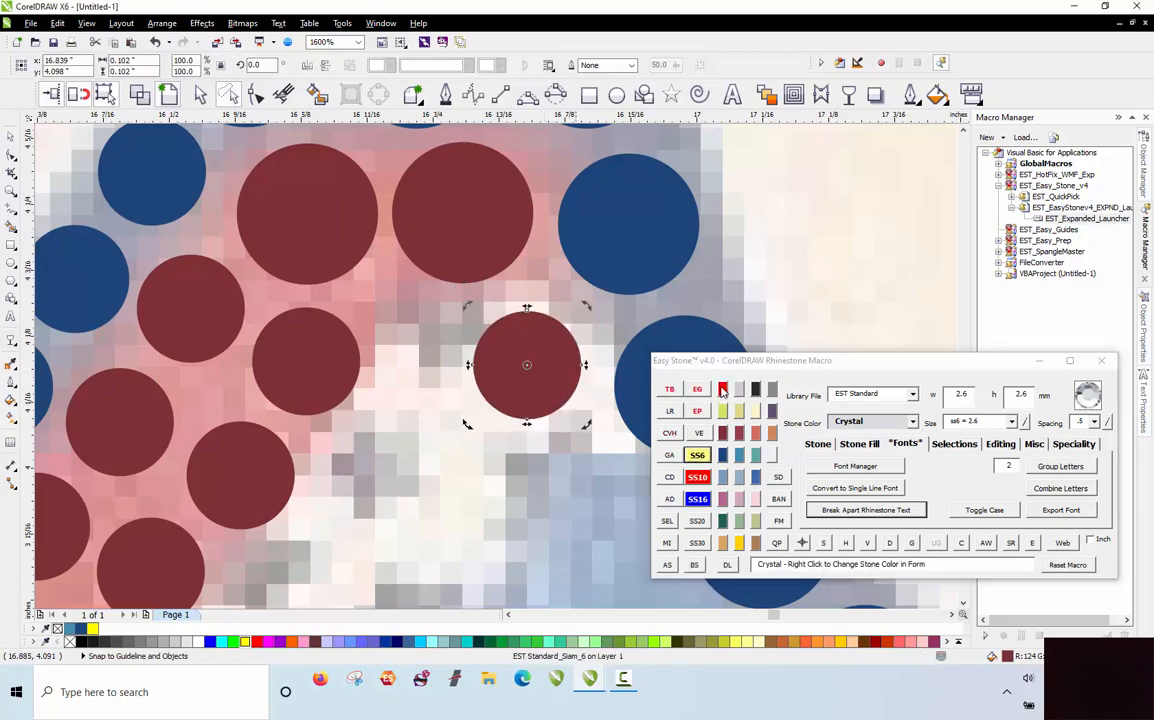
left_click(722, 389)
Step: Place three copies of the Crystal SS6 stone at the white band's upper end, forming two rows of two
left_click_drag(564, 362, 455, 343)
scroll(483, 322, "down", 1)
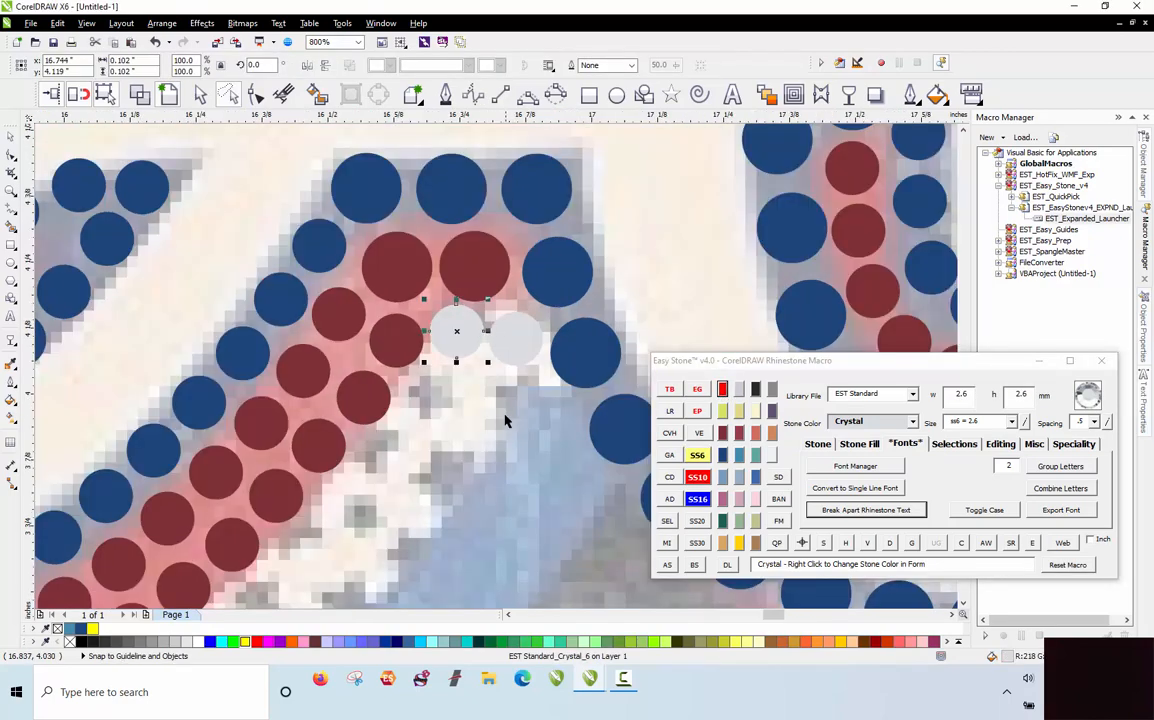
scroll(548, 335, "up", 1)
scroll(500, 340, "down", 1)
key("Escape")
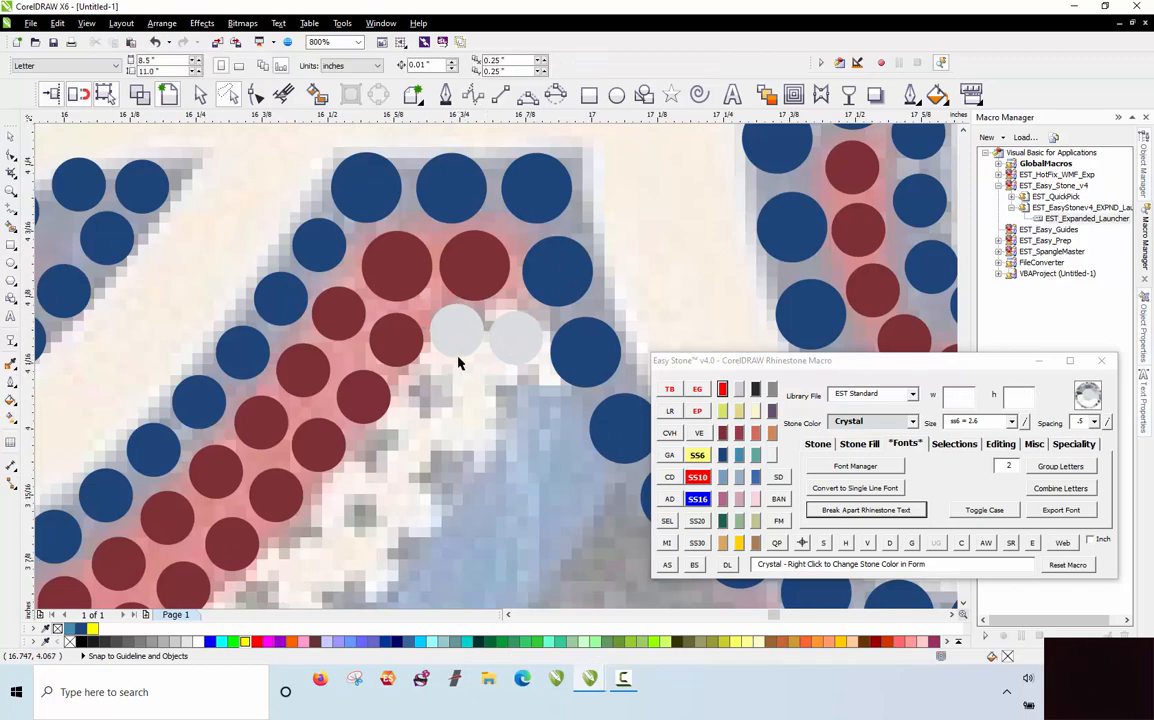
scroll(452, 330, "up", 1)
left_click_drag(452, 330, 410, 440)
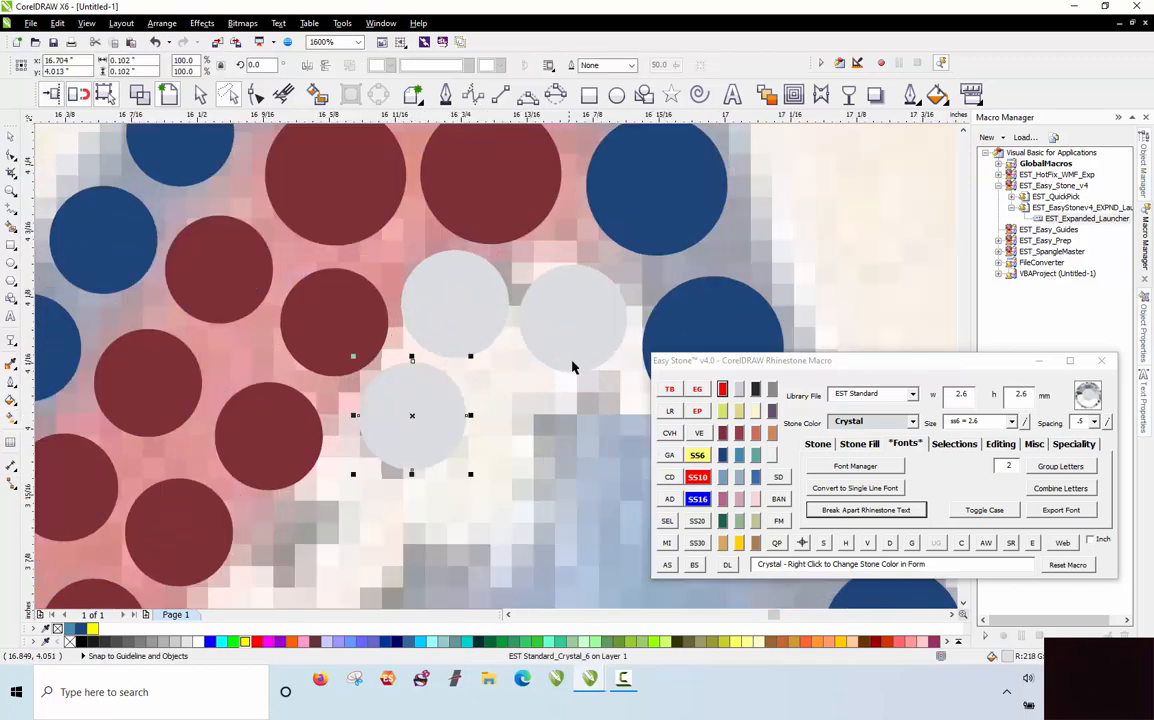
left_click_drag(572, 366, 539, 445)
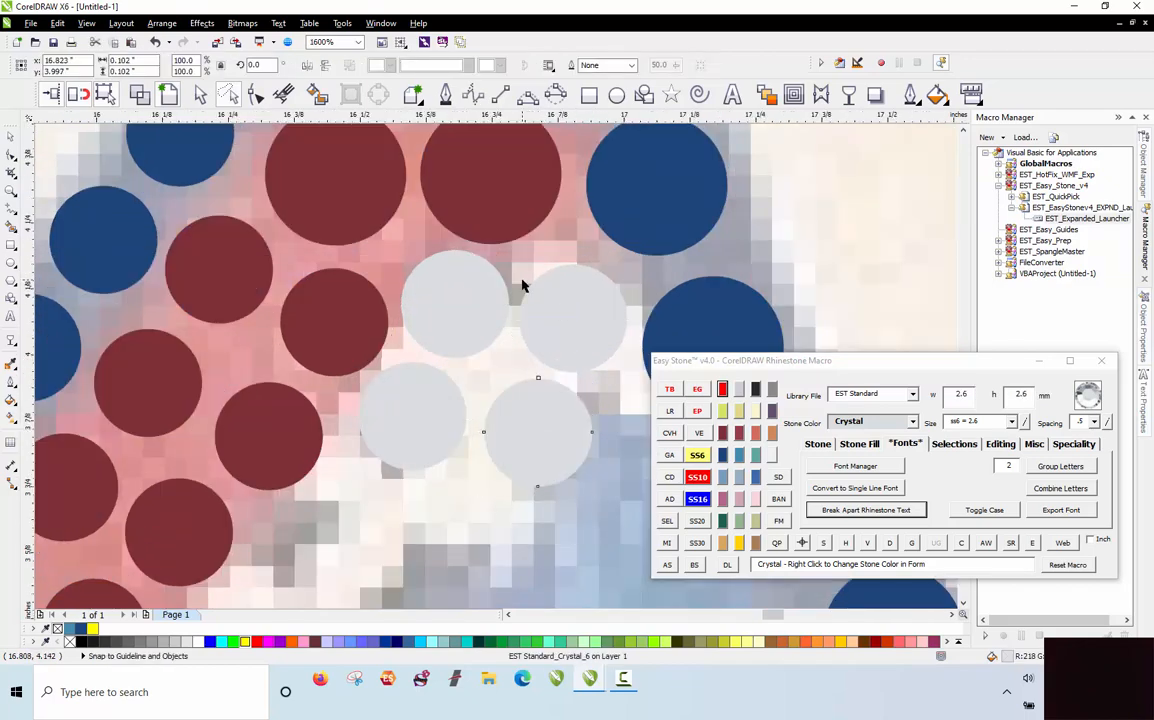
Step: Fill the gap between the white band's lower and upper Crystal stones with two rows of Crystal SS6 copies
scroll(525, 280, "down", 1)
scroll(497, 232, "down", 1)
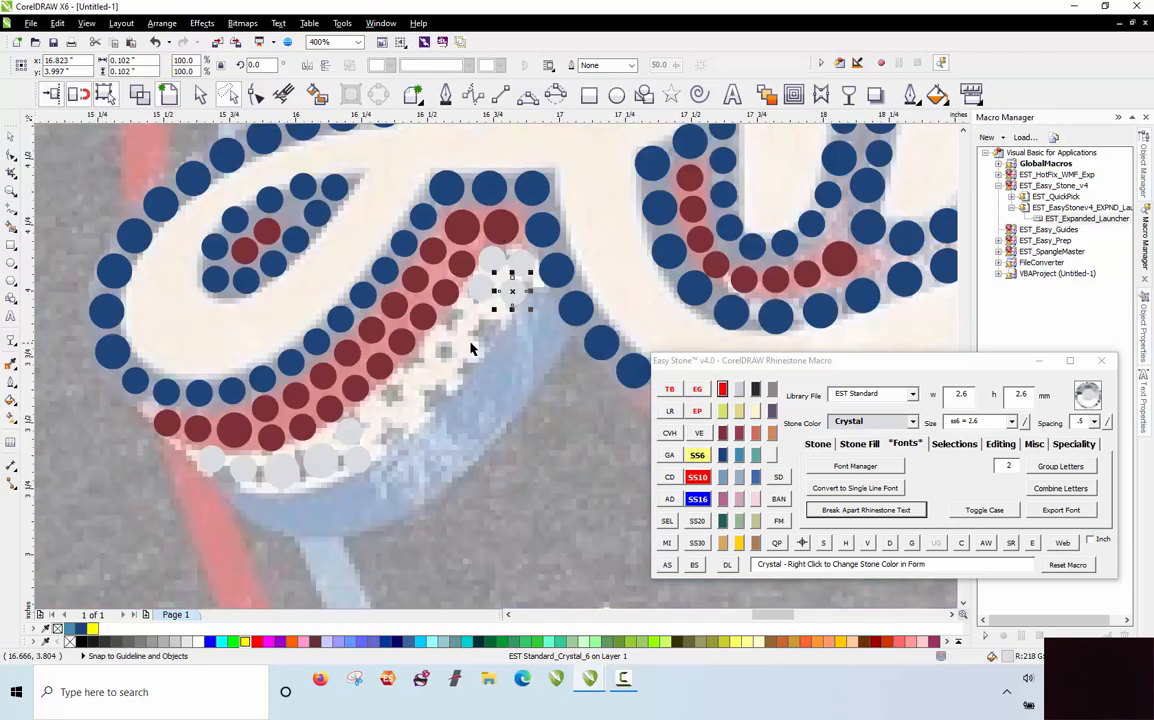
key("Escape")
scroll(385, 396, "up", 1)
mouse_move(328, 460)
left_mouse_down()
mouse_move(464, 360)
mouse_move(525, 261)
mouse_move(565, 223)
left_mouse_up()
key("space")
key("space")
key("space")
key("Escape")
mouse_move(640, 207)
left_mouse_down()
mouse_move(618, 257)
mouse_move(570, 294)
mouse_move(567, 320)
mouse_move(537, 356)
mouse_move(441, 461)
mouse_move(446, 447)
mouse_move(389, 493)
left_mouse_up()
key("space")
key("space")
key("space")
key("space")
key("space")
scroll(390, 497, "down", 1)
left_click(391, 503)
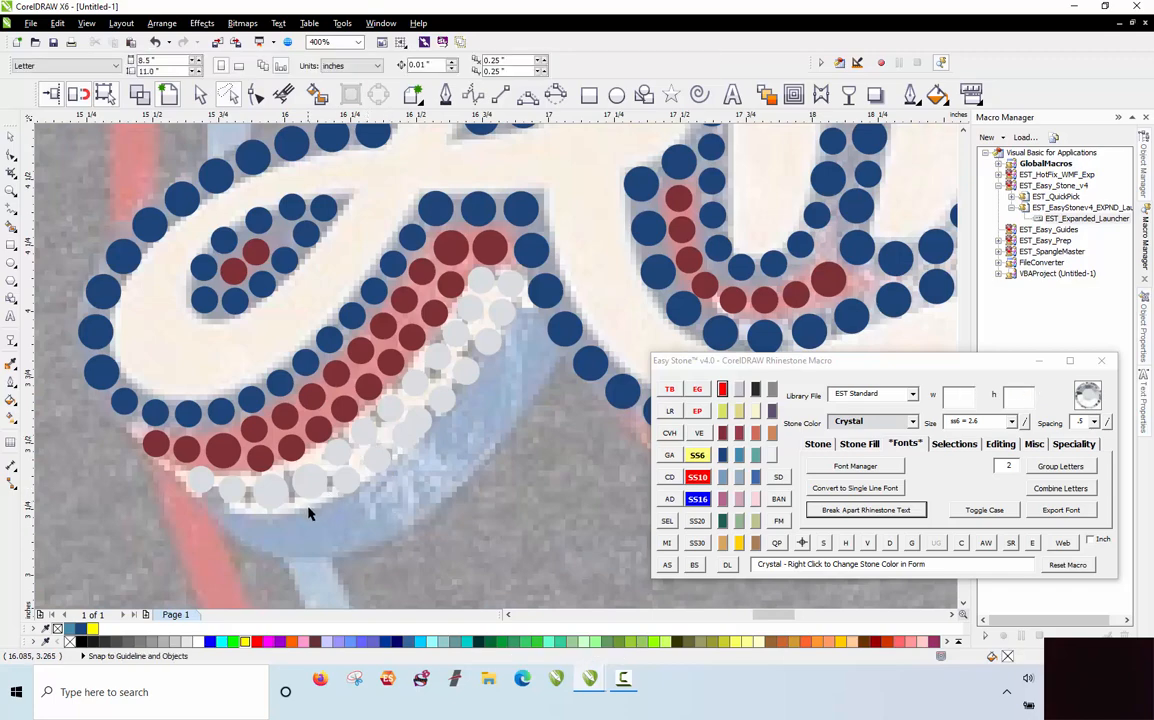
Step: Select the inner row of Crystal stones beside the Siam stones and space them evenly along the white band
left_click_drag(333, 541, 312, 483)
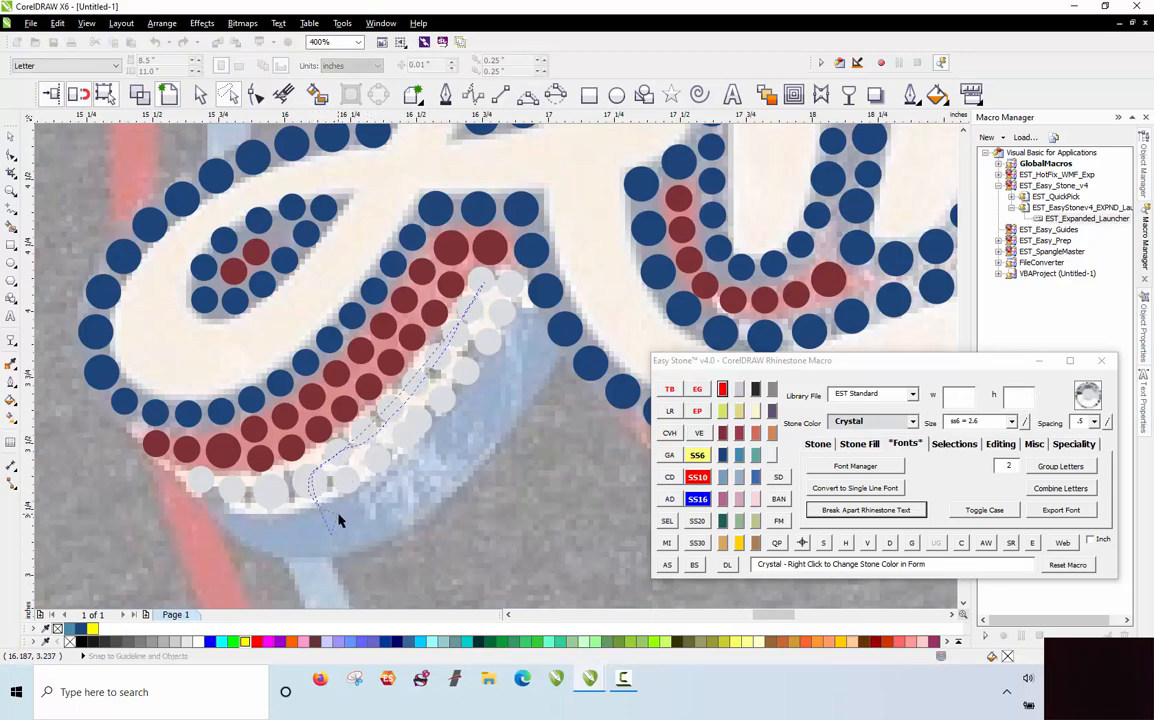
left_click_drag(338, 520, 343, 515)
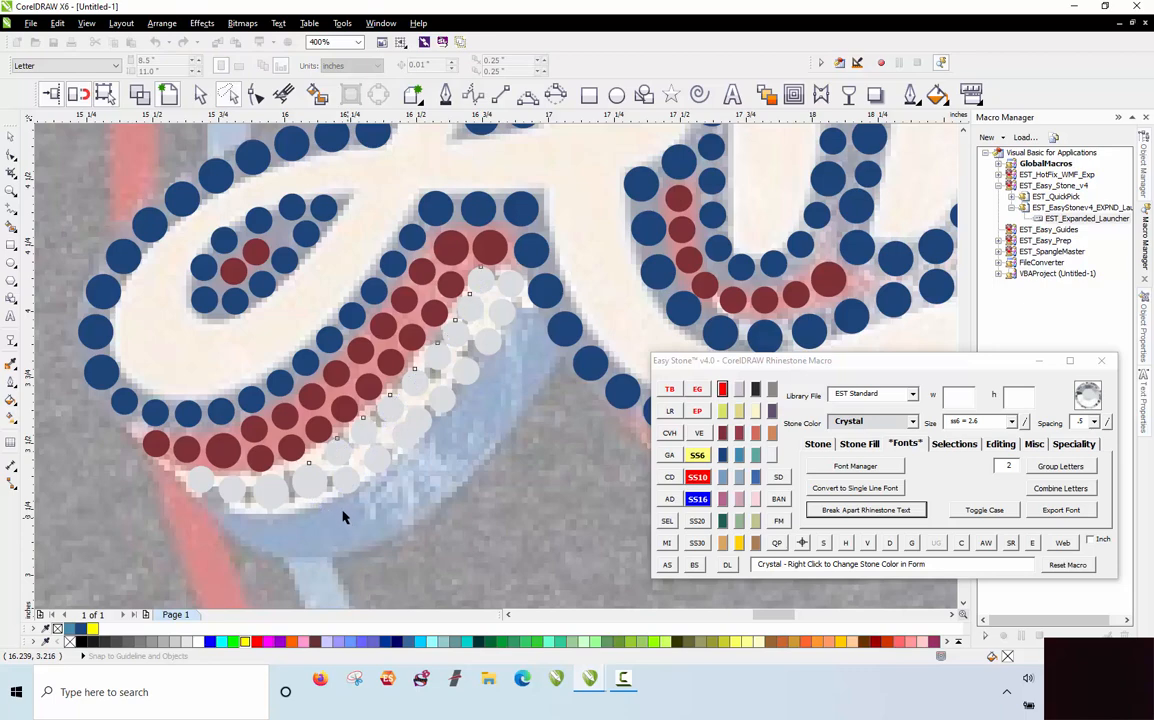
left_click(822, 542)
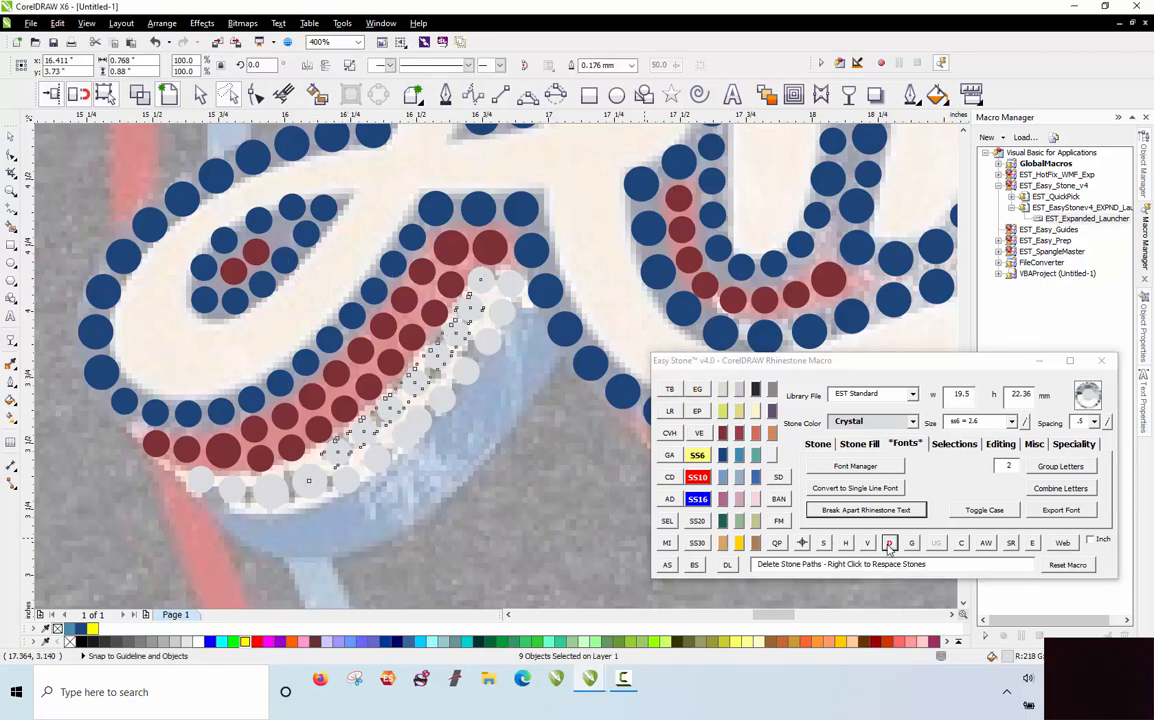
left_click(889, 543)
Step: Select the outer row of Crystal stones along the white band's blue edge
left_click_drag(340, 549, 346, 502)
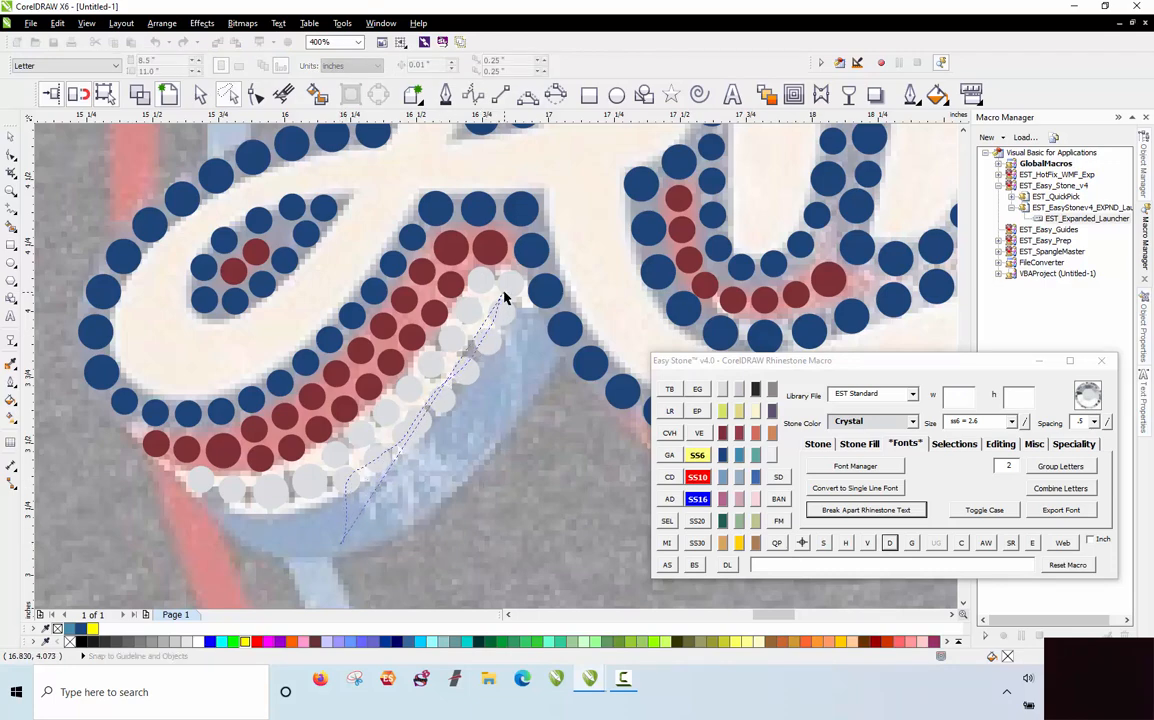
Step: Select the outer row of nine crystal stones in the white band under the A's tail and respace them evenly
mouse_move(519, 421)
left_mouse_down()
mouse_move(489, 479)
mouse_move(500, 470)
left_mouse_up()
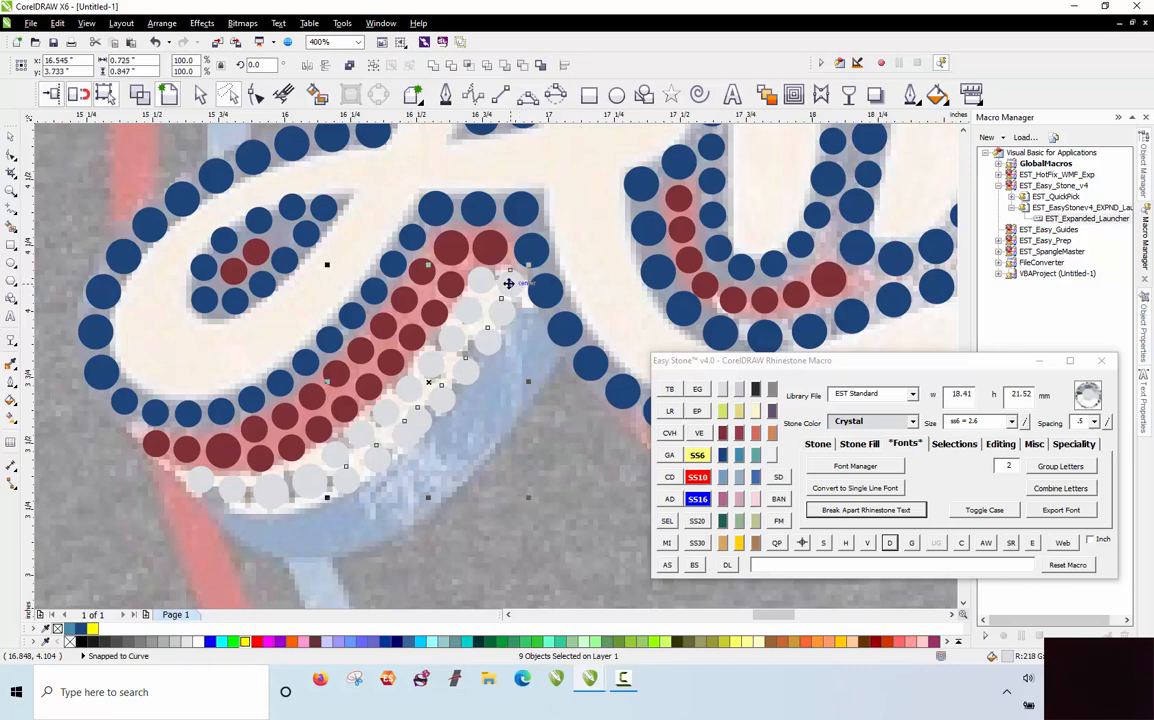
left_click(889, 543)
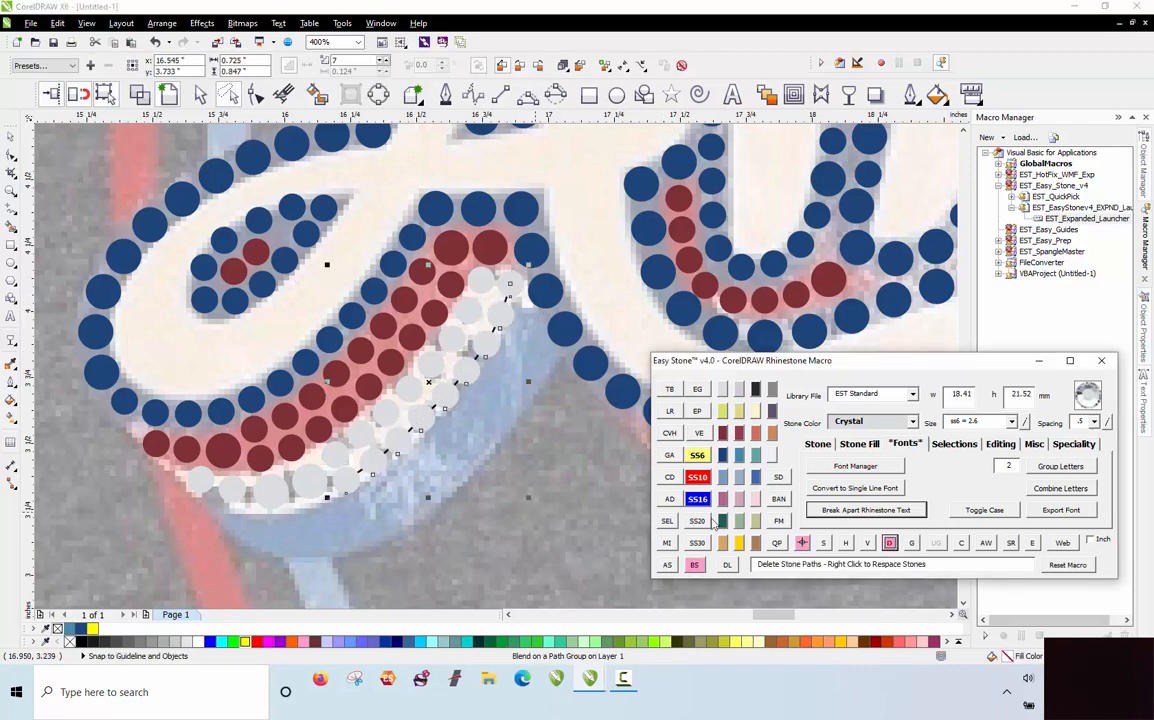
left_click(505, 441)
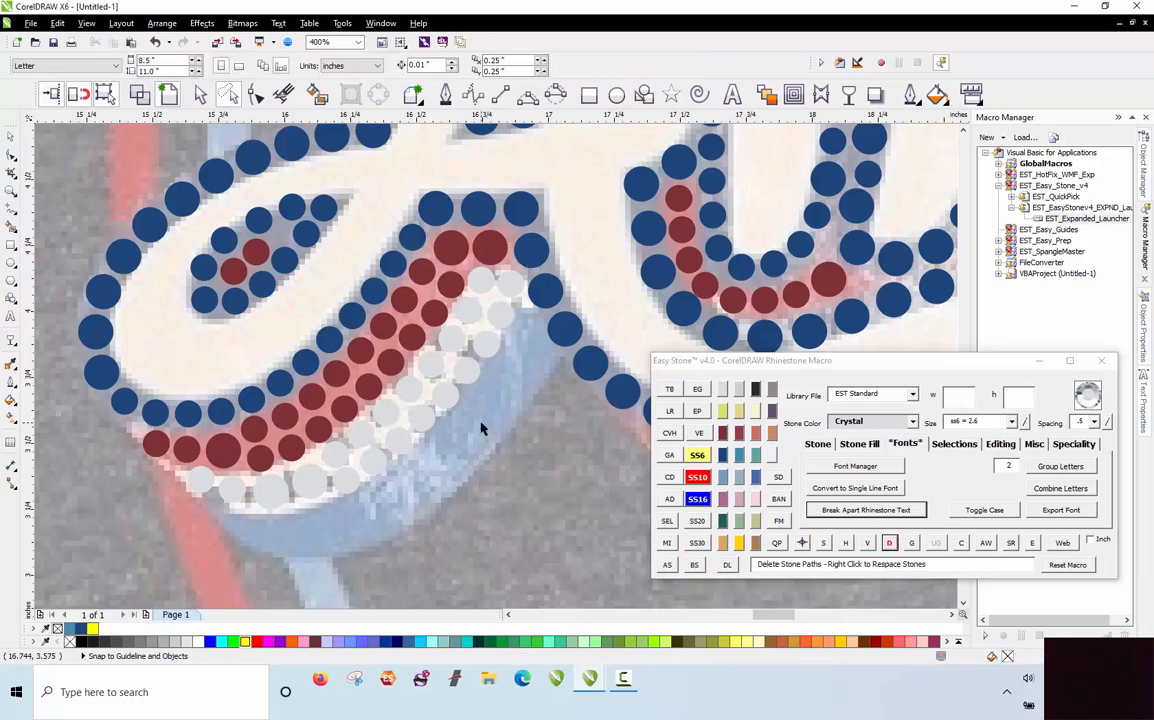
Step: Copy two cobalt blue stones to the lower left end of the light-blue shadow band and set the stone color to Cobalt Blue
scroll(425, 358, "down", 2)
scroll(428, 366, "up", 2)
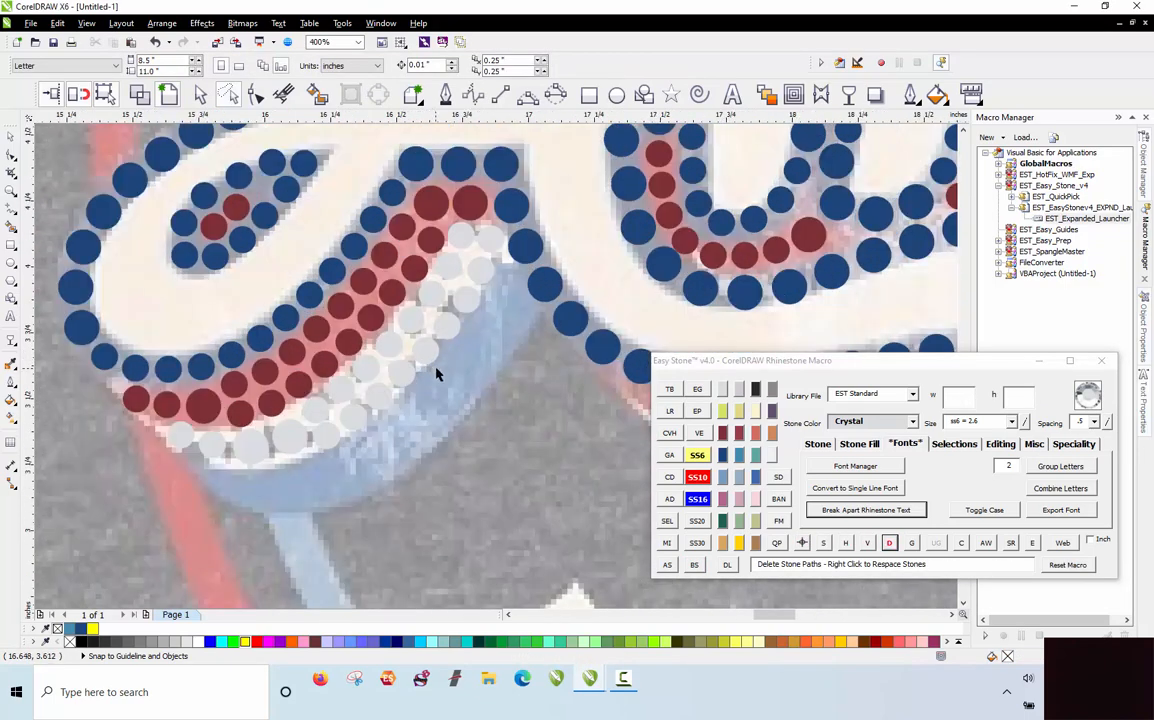
scroll(234, 500, "up", 2)
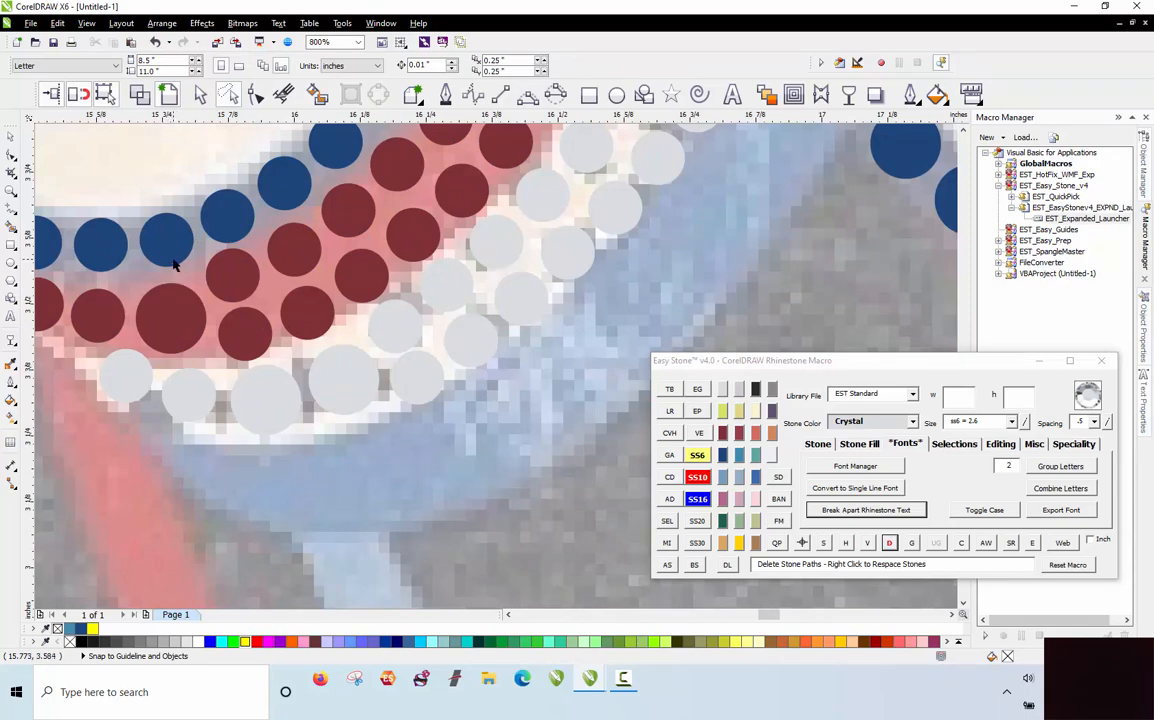
left_click_drag(172, 264, 258, 486)
right_click(723, 456)
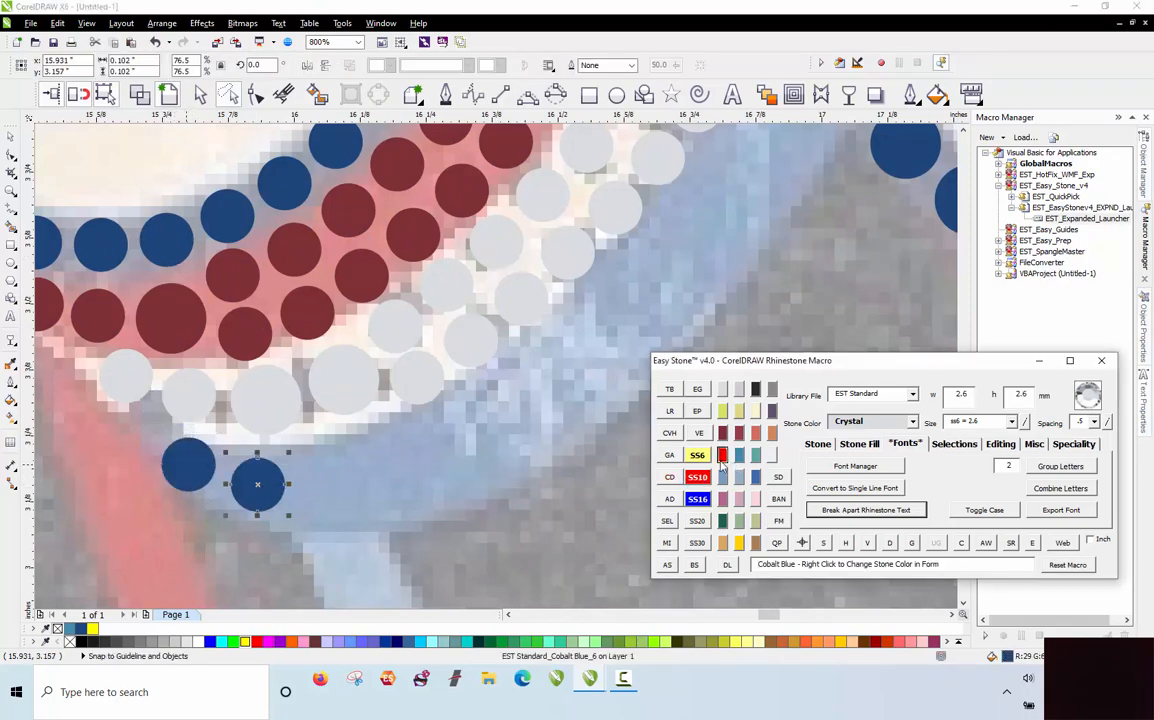
left_click(385, 478)
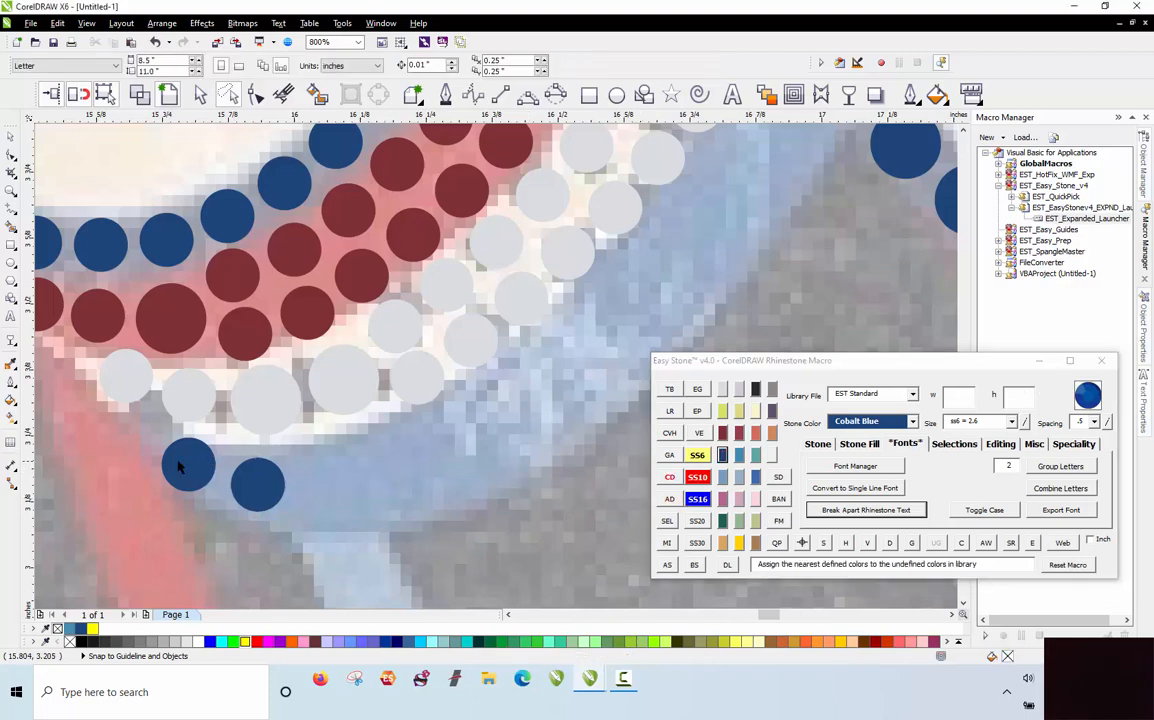
Step: Keep the first cobalt blue stone in the shadow band at size ss6 and change the second one to ss10
left_click(181, 466)
left_click(698, 456)
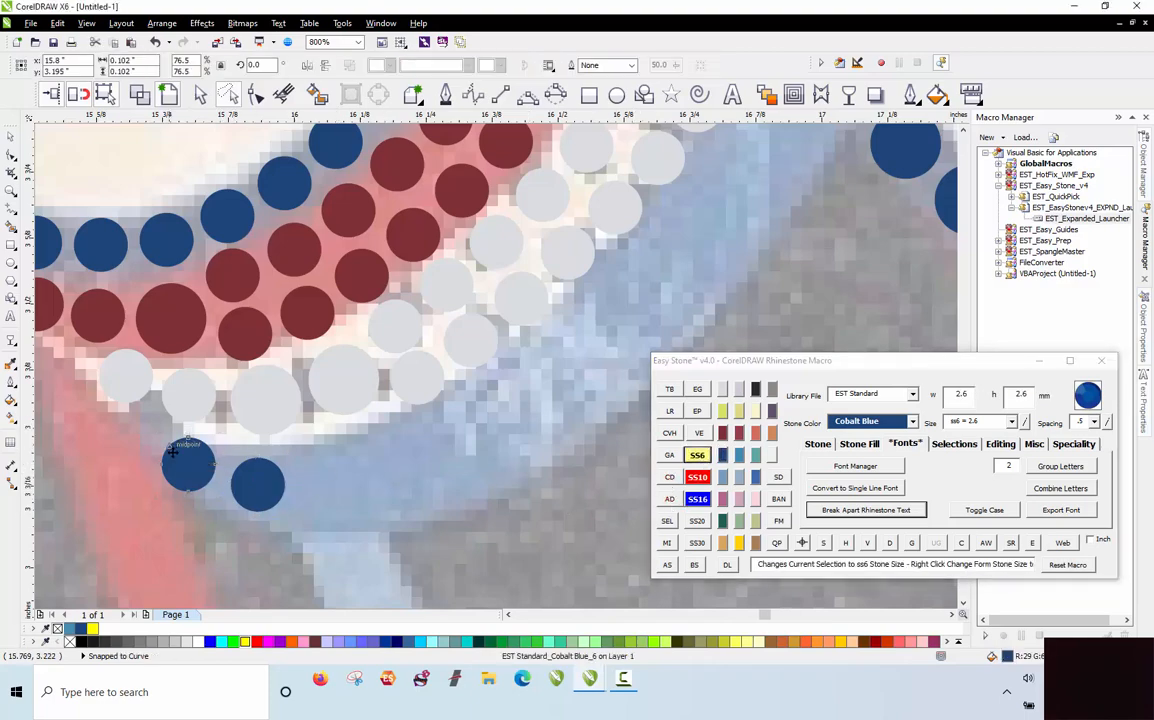
scroll(175, 450, "up", 2)
left_click(312, 498)
left_click(700, 479)
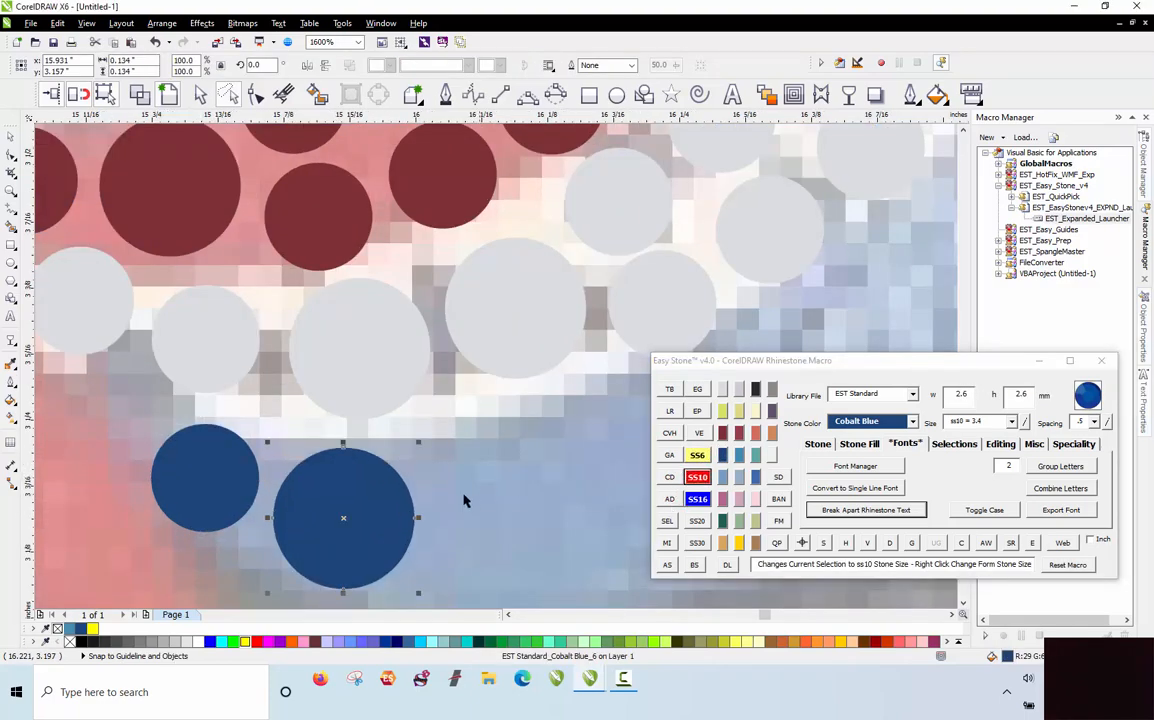
scroll(262, 370, "down", 2)
left_click(380, 442)
Step: Place two ss6 cobalt blue copies, one above the other, beside the ss10 stone in the shadow band
scroll(373, 461, "up", 1)
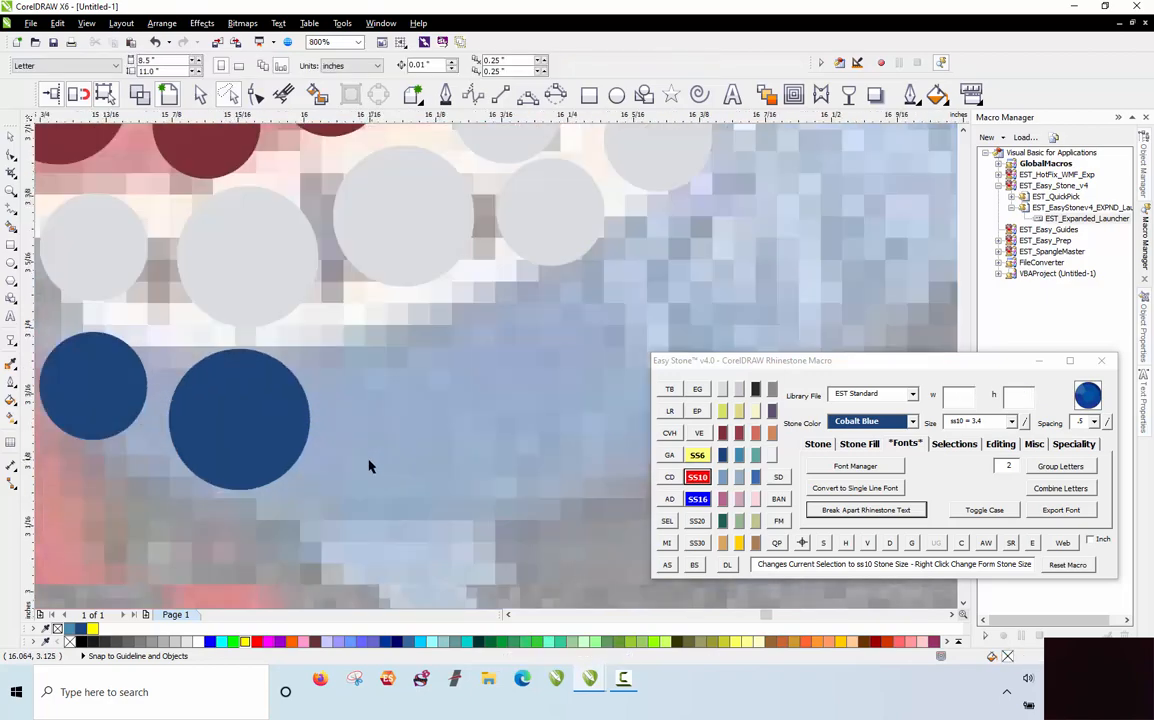
left_click_drag(77, 406, 362, 384)
right_click(362, 384)
left_click_drag(362, 384, 362, 508)
right_click(361, 502)
scroll(250, 390, "down", 2)
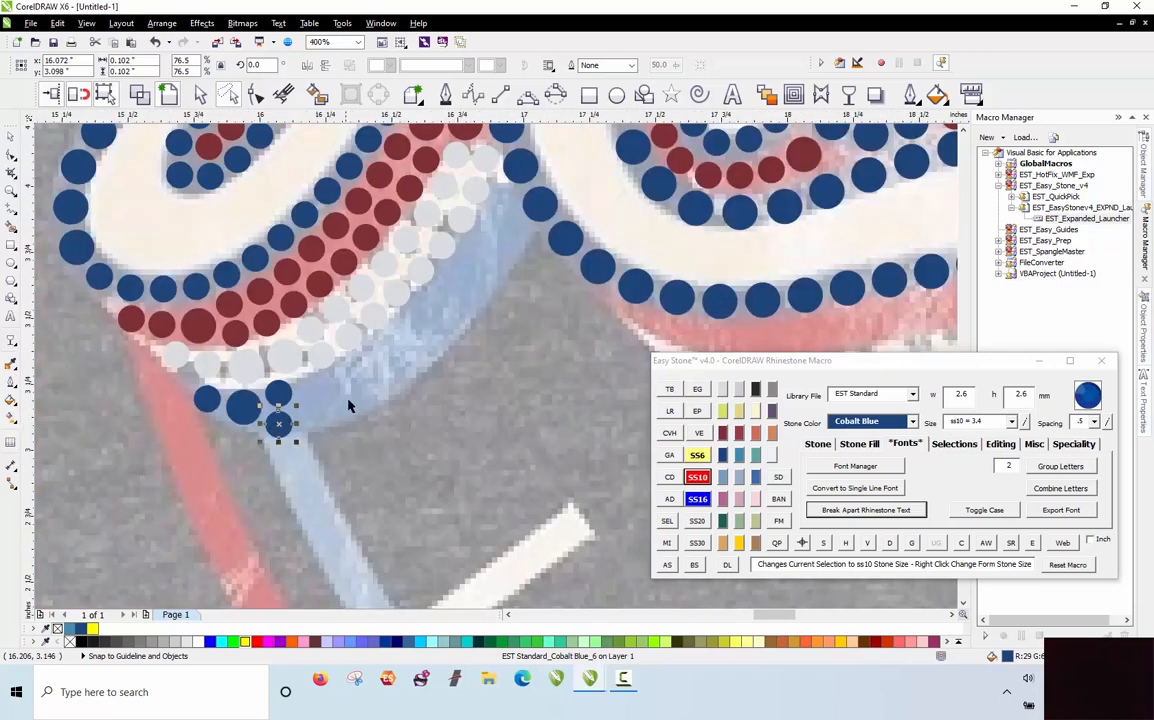
Step: Copy three ss6 cobalt blue stones into the upper right end of the light-blue shadow band
left_click(404, 353)
scroll(515, 190, "up", 1)
scroll(503, 173, "up", 1)
left_click_drag(503, 173, 441, 308)
right_click(441, 308)
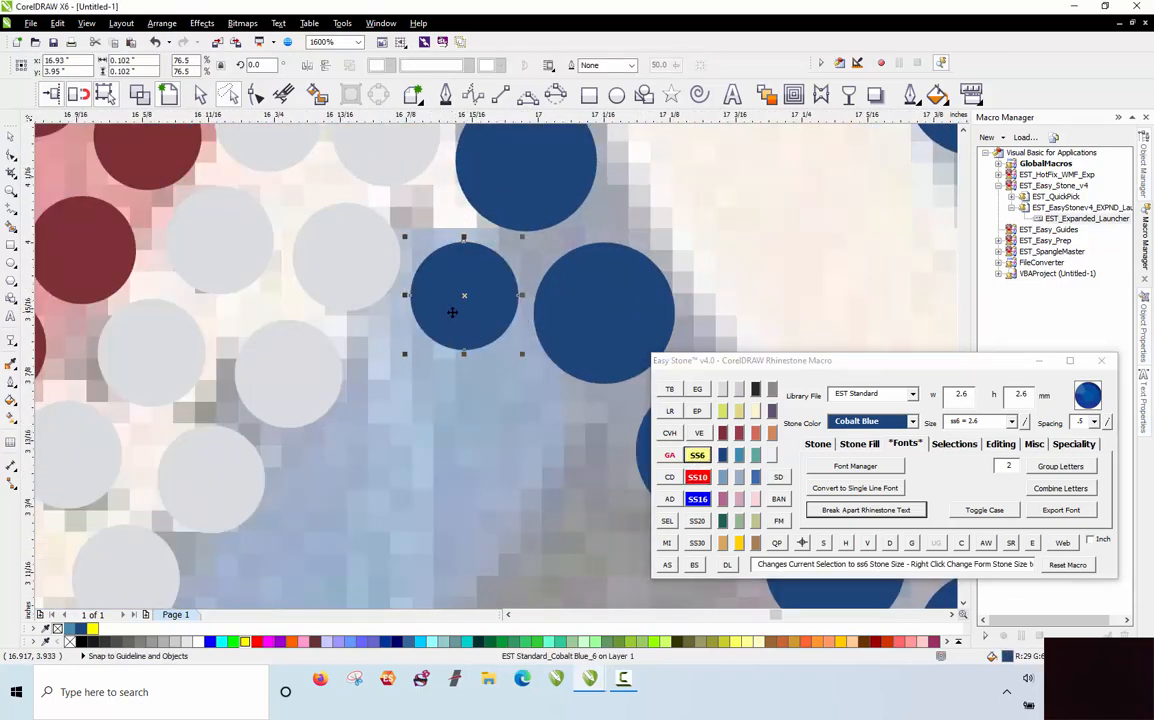
left_click_drag(457, 326, 405, 437)
scroll(525, 205, "down", 1)
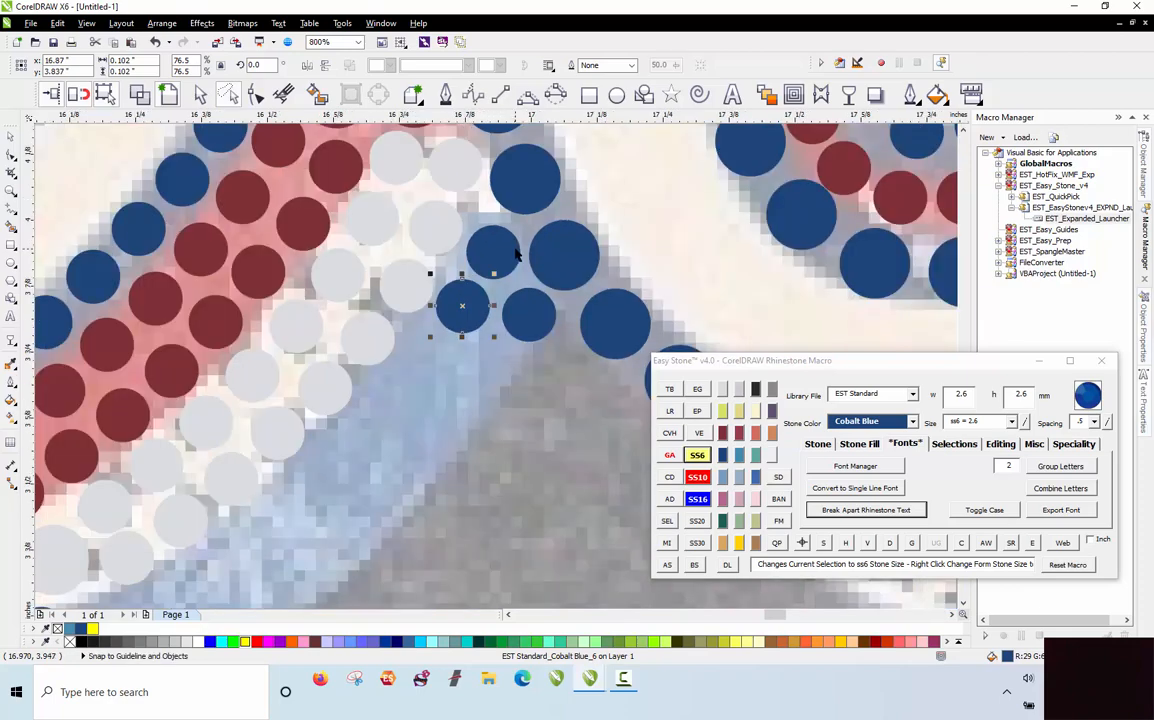
Step: Fill the rest of the light-blue band with copies of the ss6 cobalt blue stone in two parallel rows joining both ends
scroll(517, 251, "down", 1)
left_click(497, 364)
scroll(345, 431, "up", 1)
left_click_drag(222, 459, 406, 376)
key("space")
key("space")
left_click_drag(460, 330, 596, 180)
key("space")
key("space")
key("space")
left_click_drag(697, 133, 288, 507)
key("space")
key("space")
key("space")
key("space")
key("space")
key("space")
key("space")
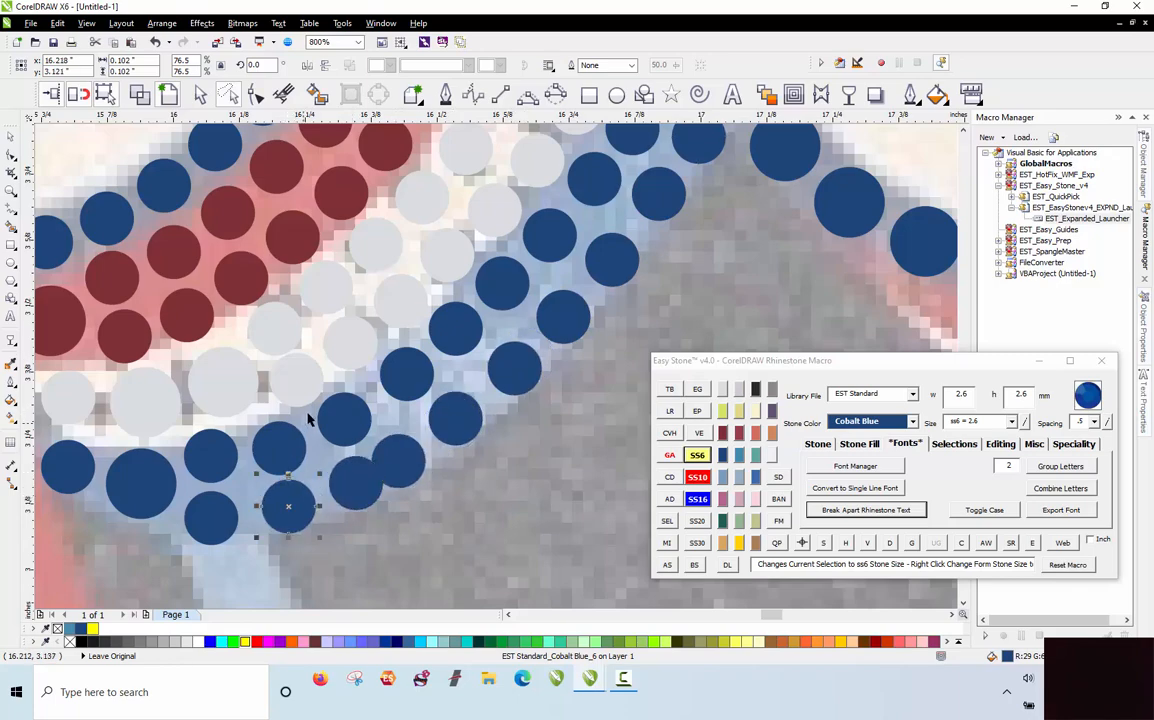
Step: Select the inner row of cobalt blue stones in the shadow band and respace them evenly
left_click(406, 372)
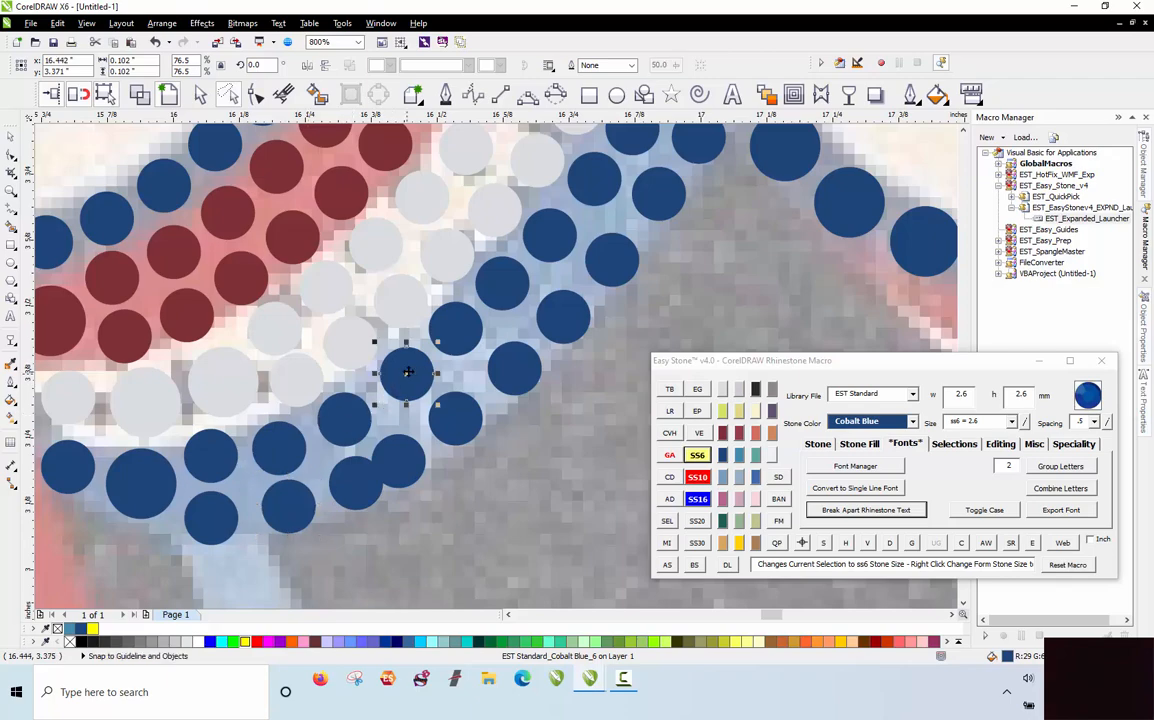
scroll(360, 300, "down", 2)
left_click(290, 492)
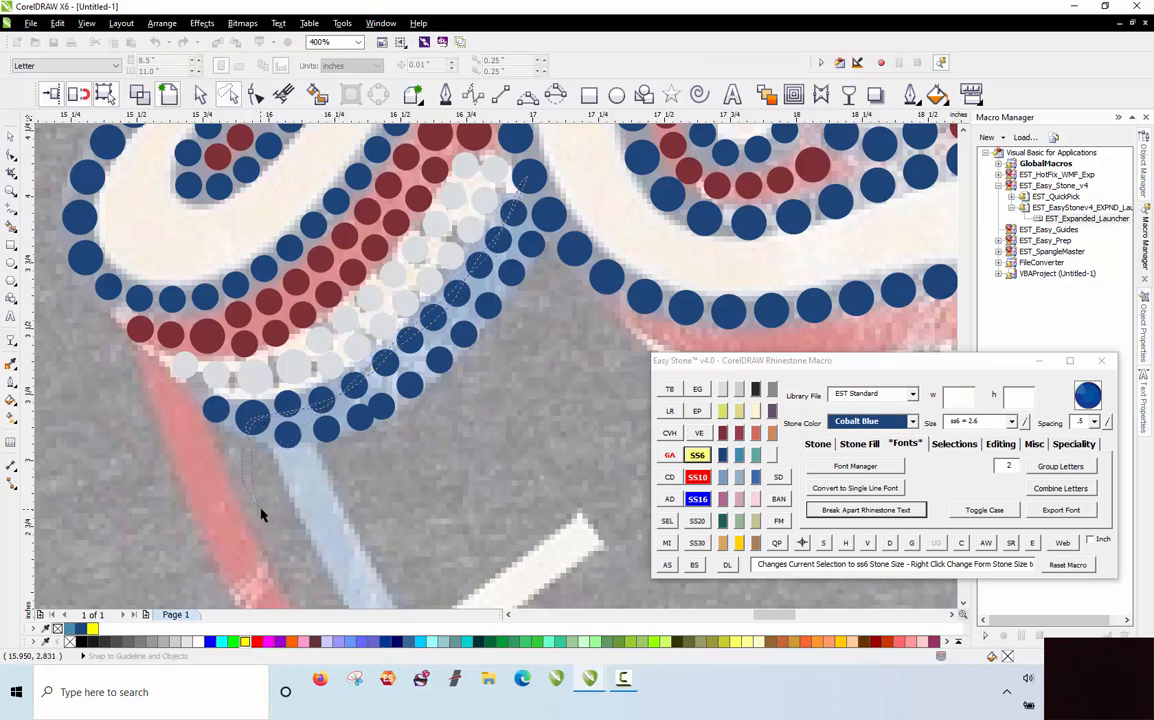
left_click(254, 425)
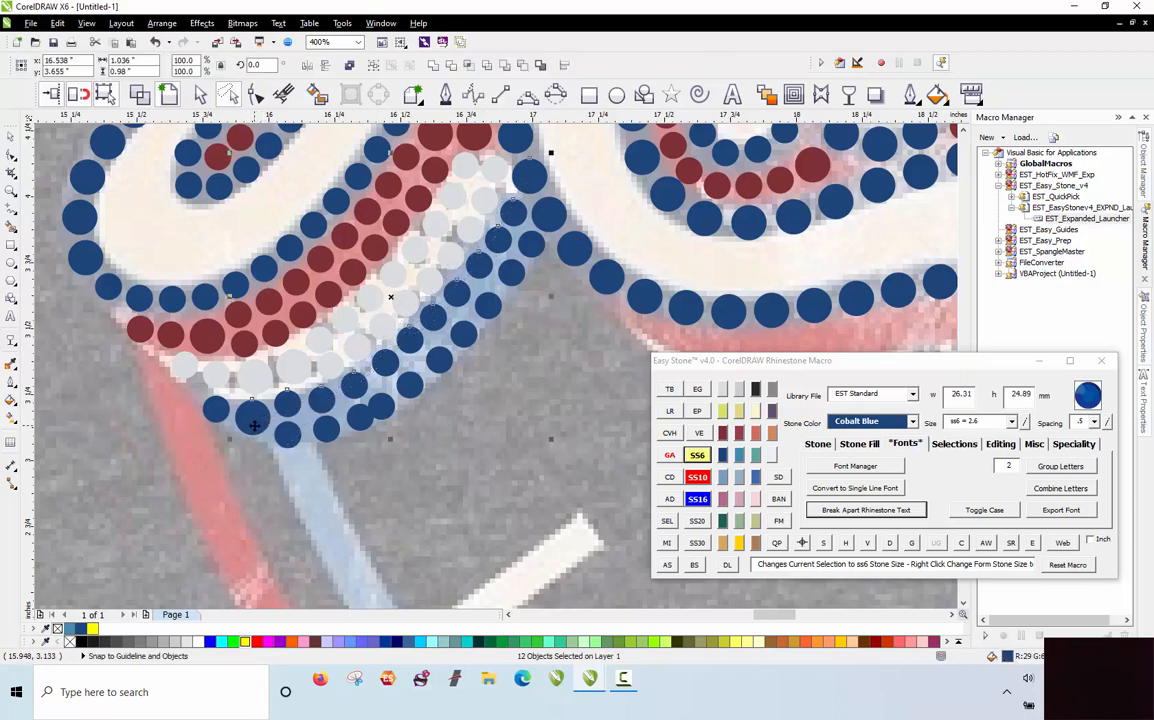
left_click(254, 425, "shift")
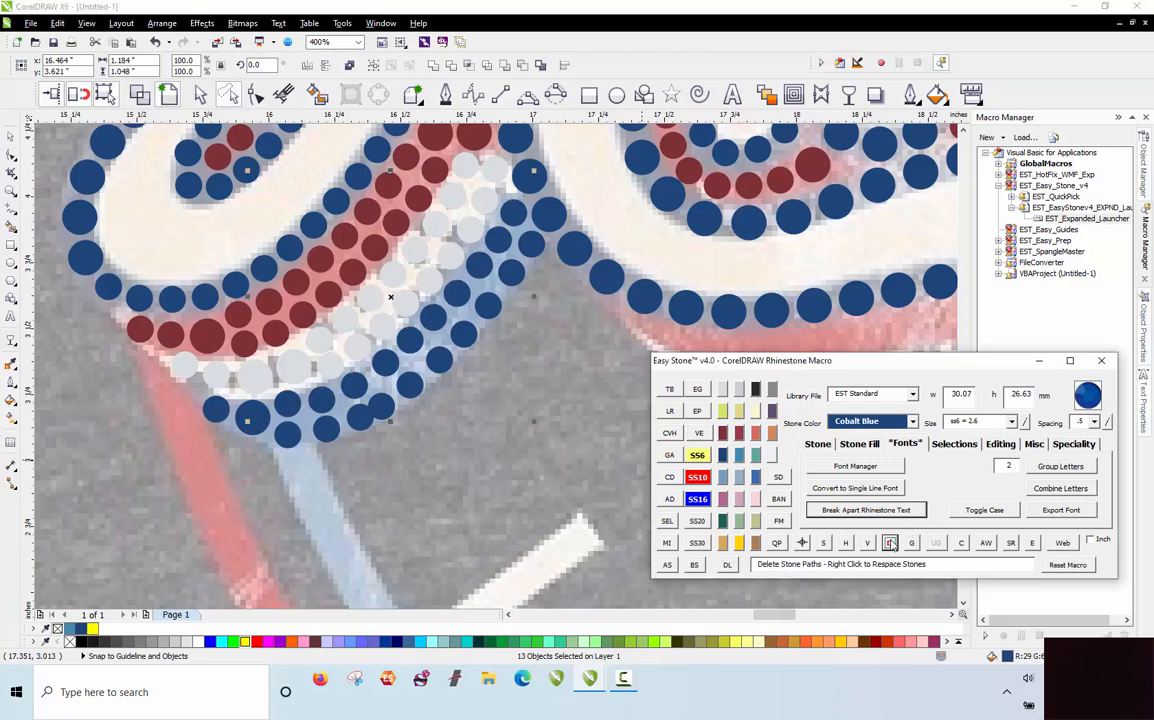
left_click(890, 543)
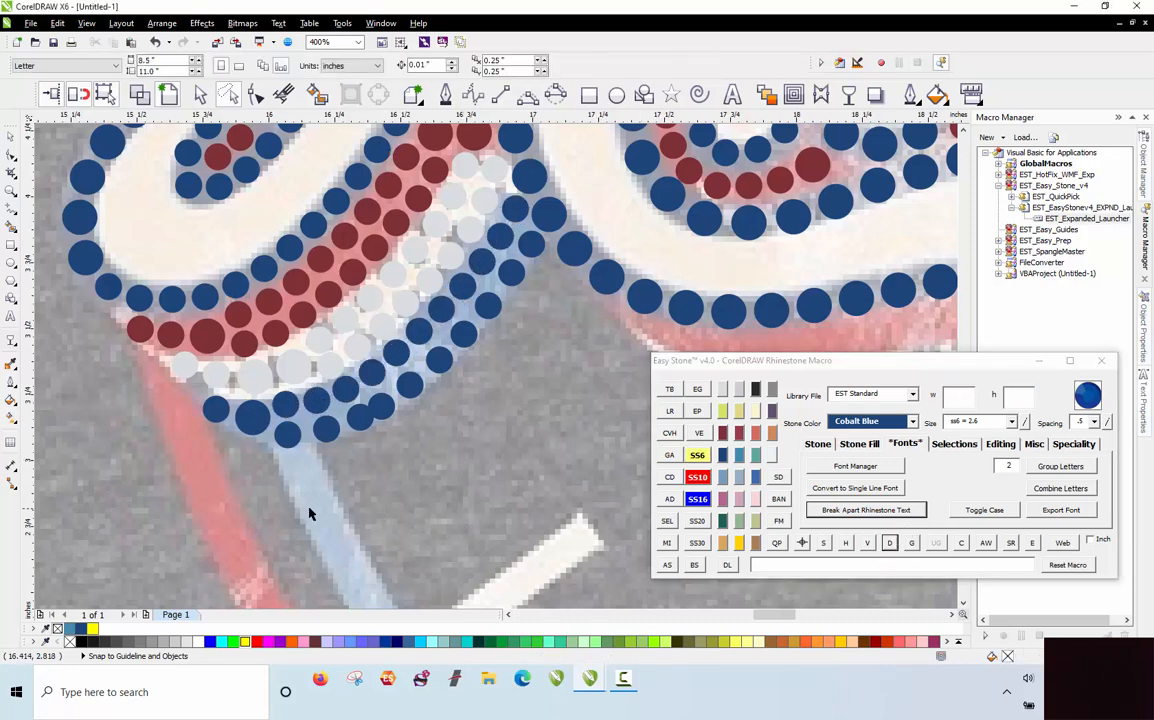
Step: Select the outer row of cobalt blue stones in the shadow band and respace them, keeping their defined path
left_click(266, 467)
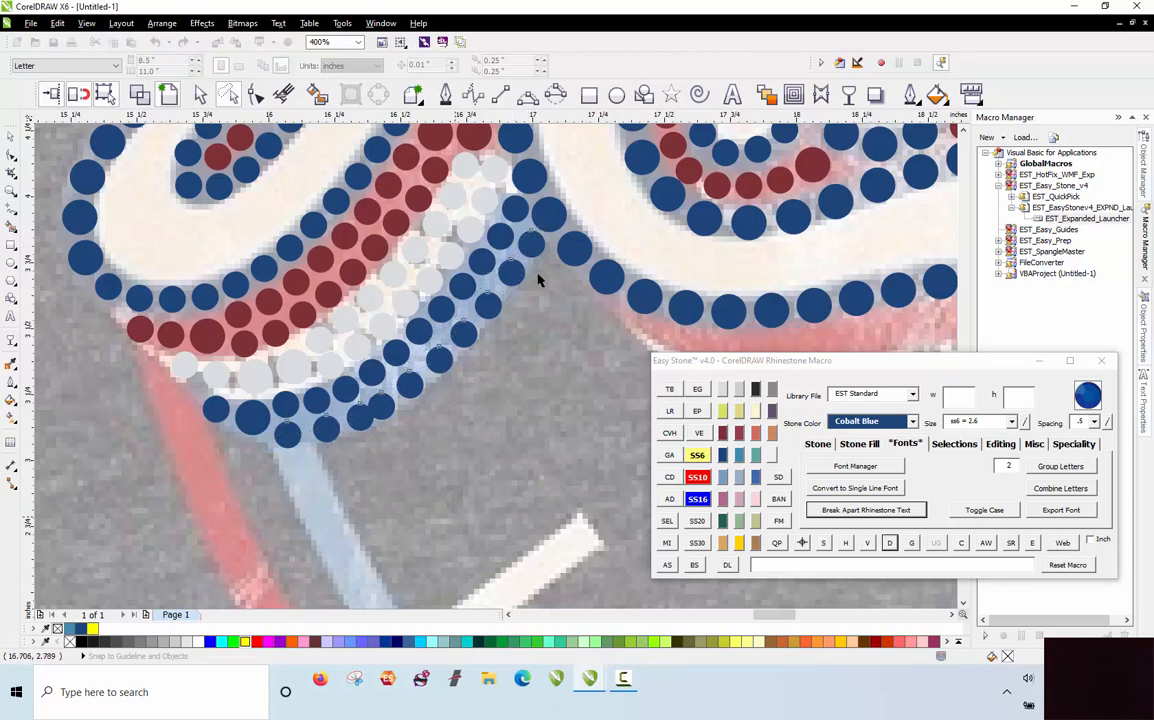
left_click_drag(538, 280, 546, 222)
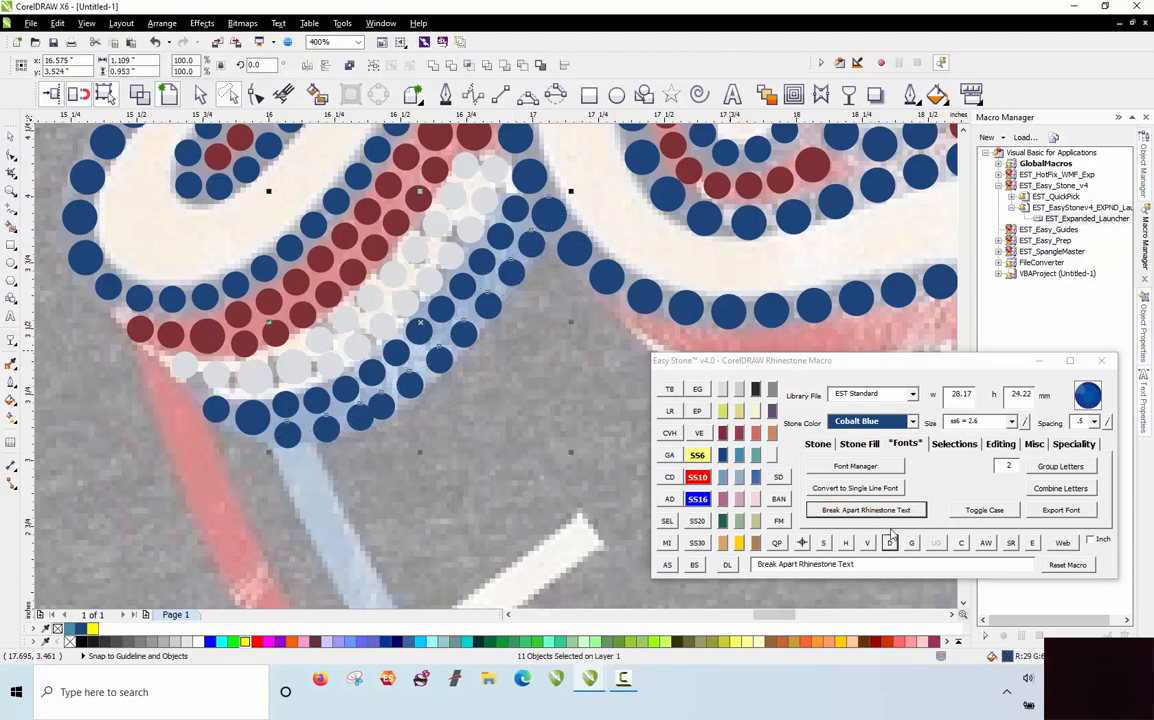
right_click(890, 550)
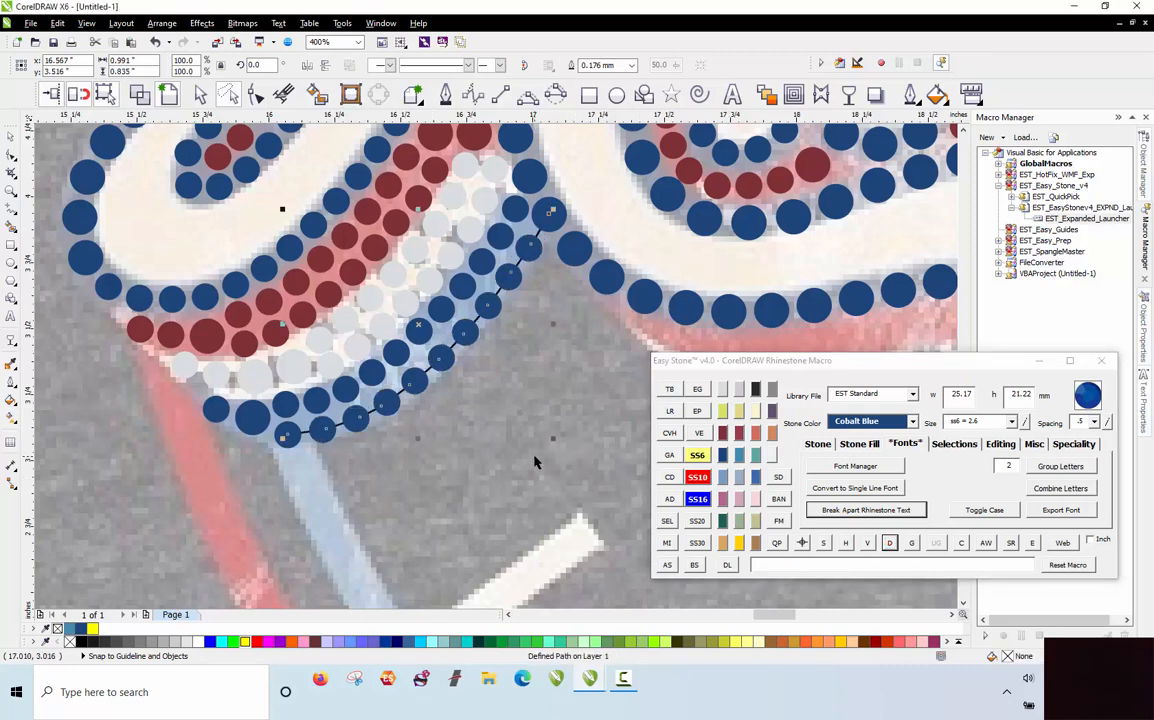
key("Escape")
Step: Respace the outer cobalt blue row once more using its defined path, and delete the path
scroll(462, 340, "up", 4)
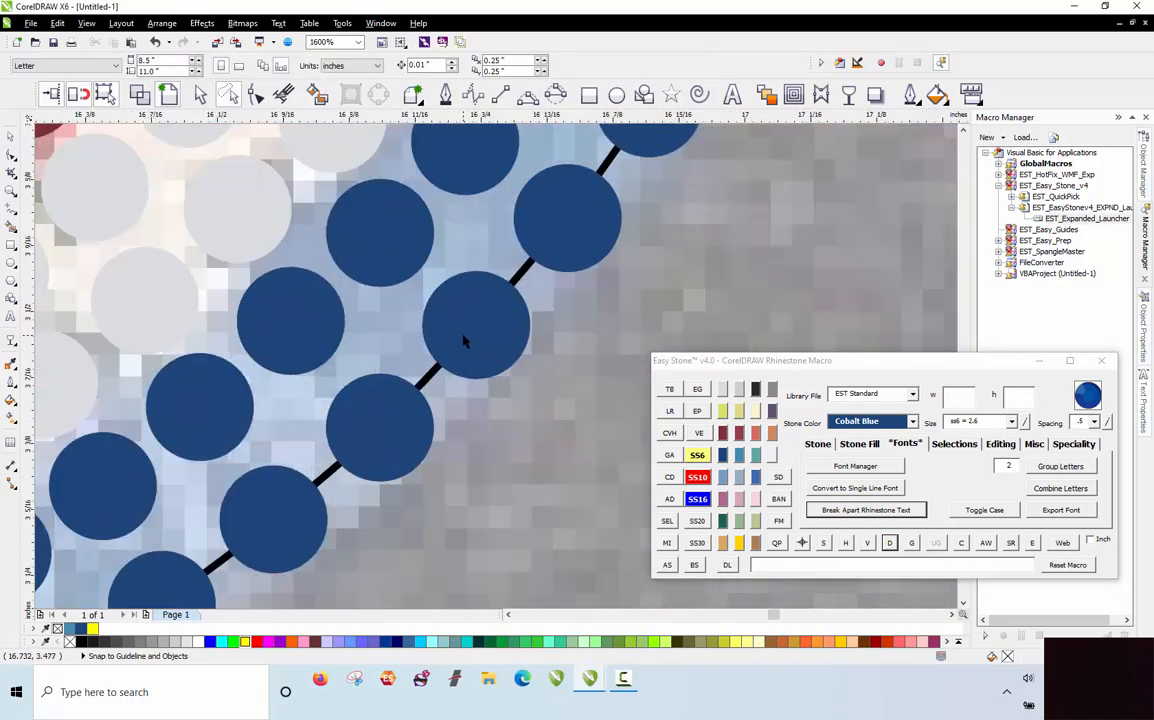
left_click(466, 333)
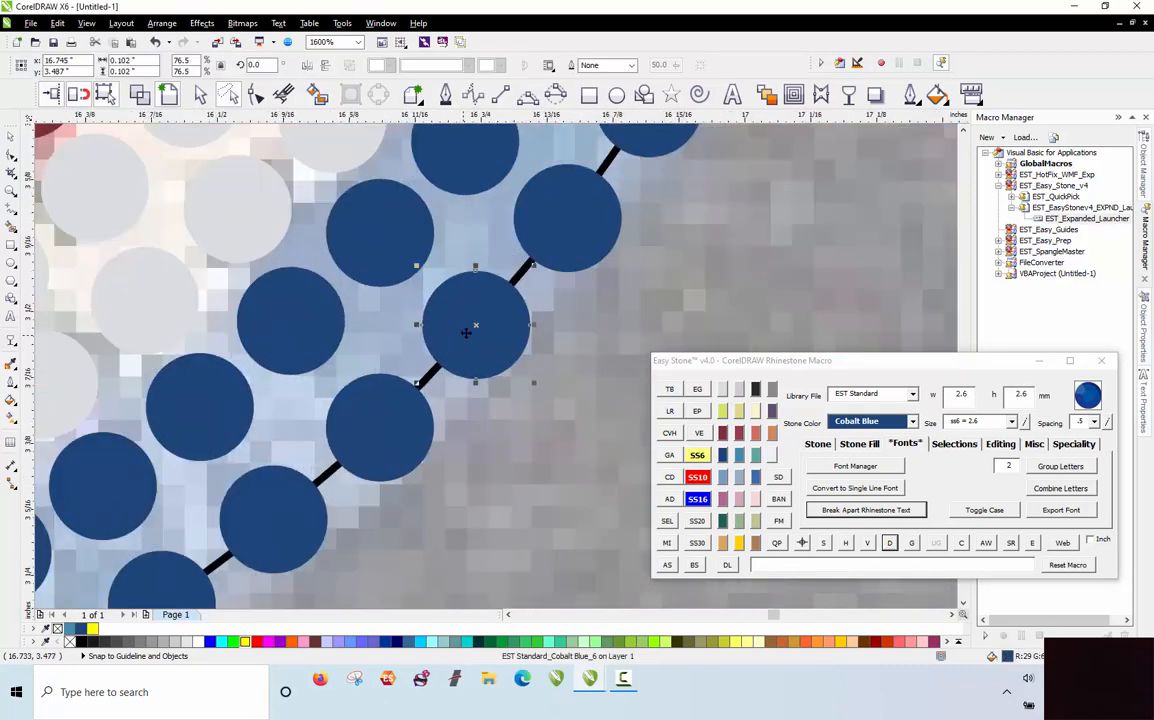
left_click(523, 280)
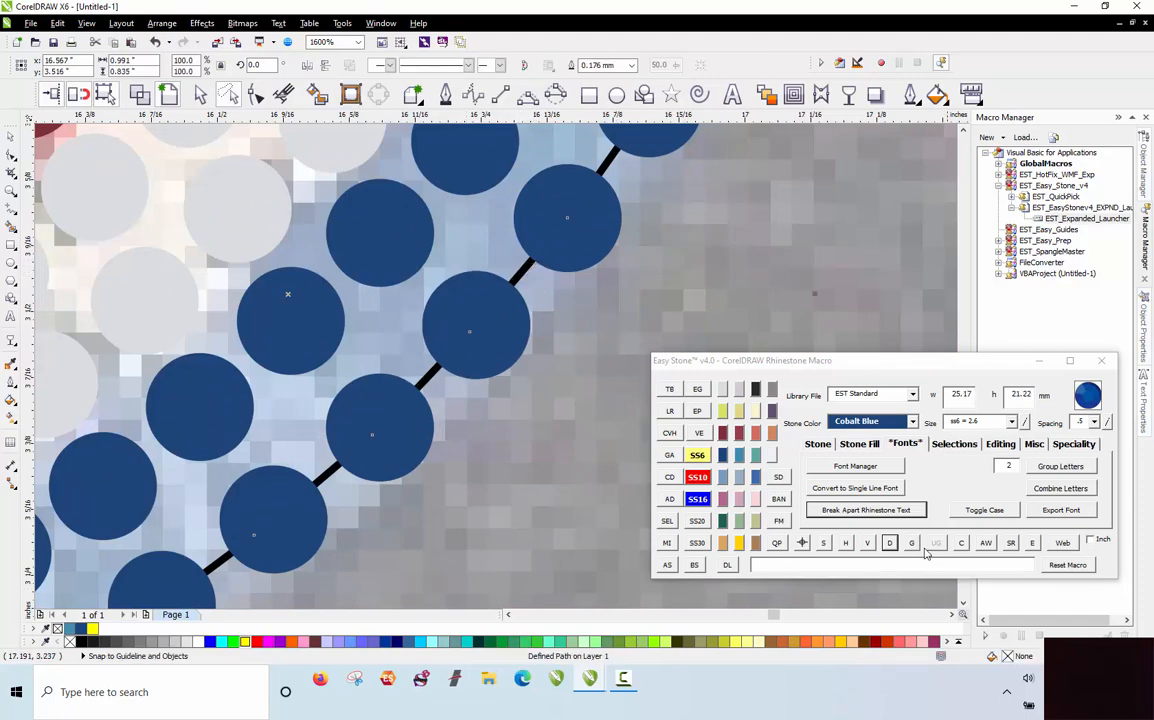
right_click(888, 543)
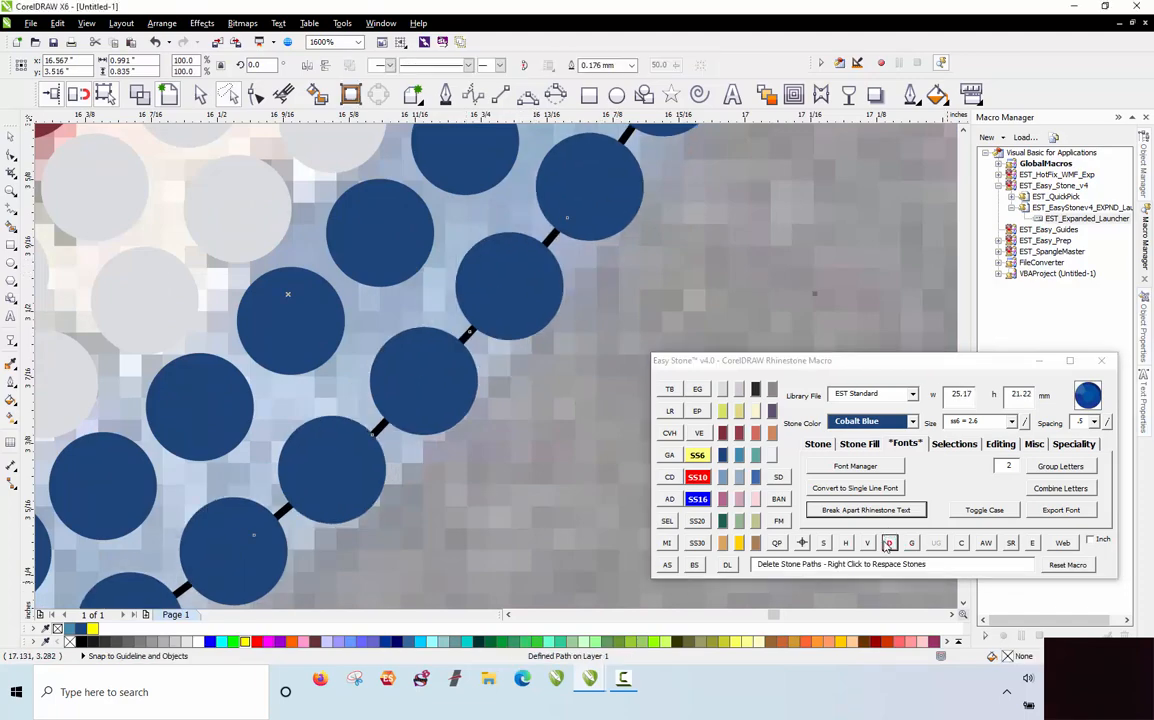
left_click(888, 543)
scroll(484, 399, "down", 4)
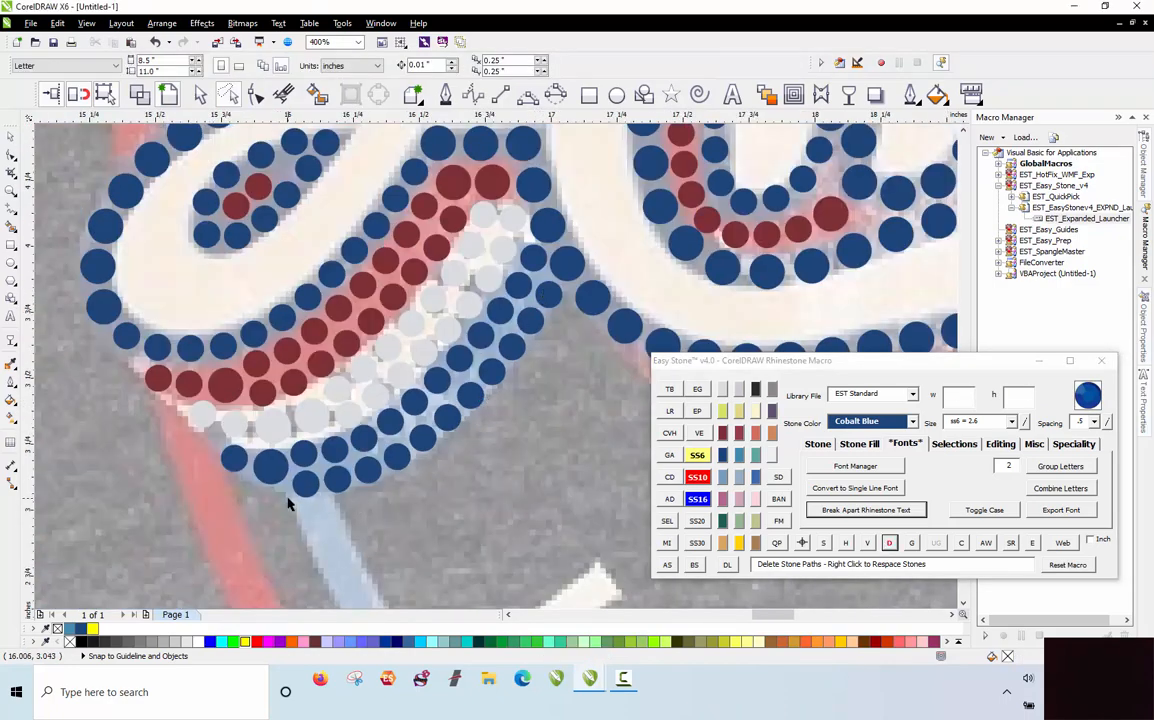
Step: Copy all the America rhinestones off the shirt photo onto empty workspace and add a weedbox around the copy
scroll(210, 447, "down", 4)
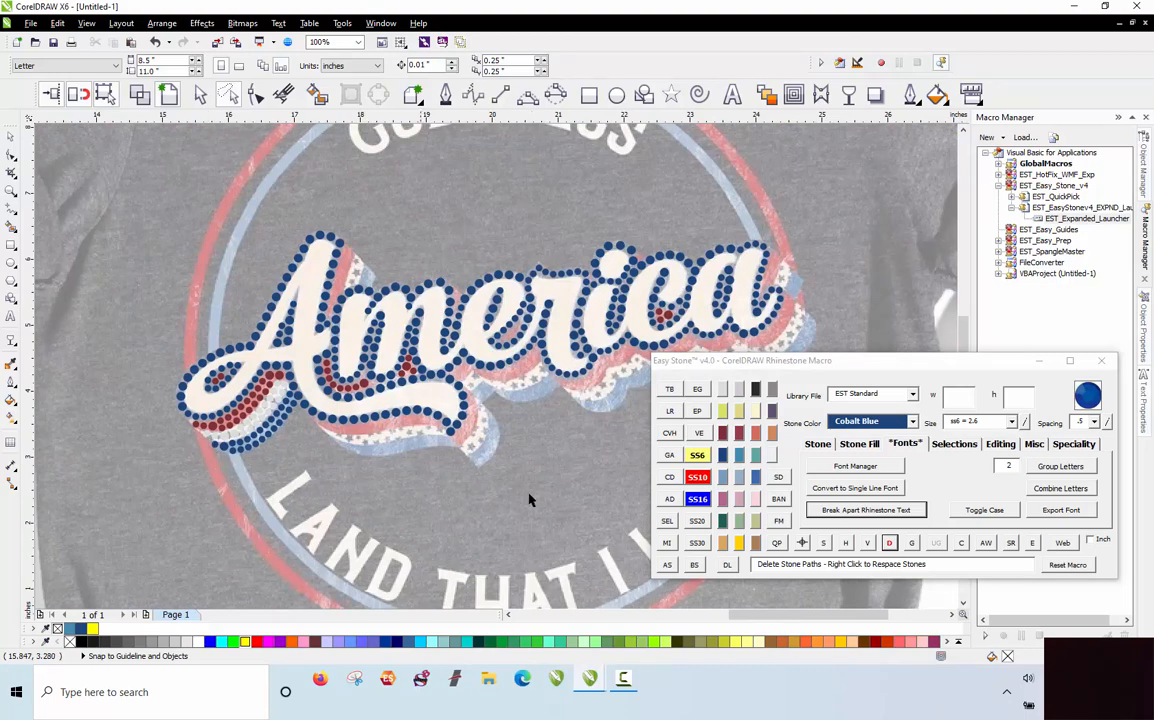
scroll(452, 444, "up", 2)
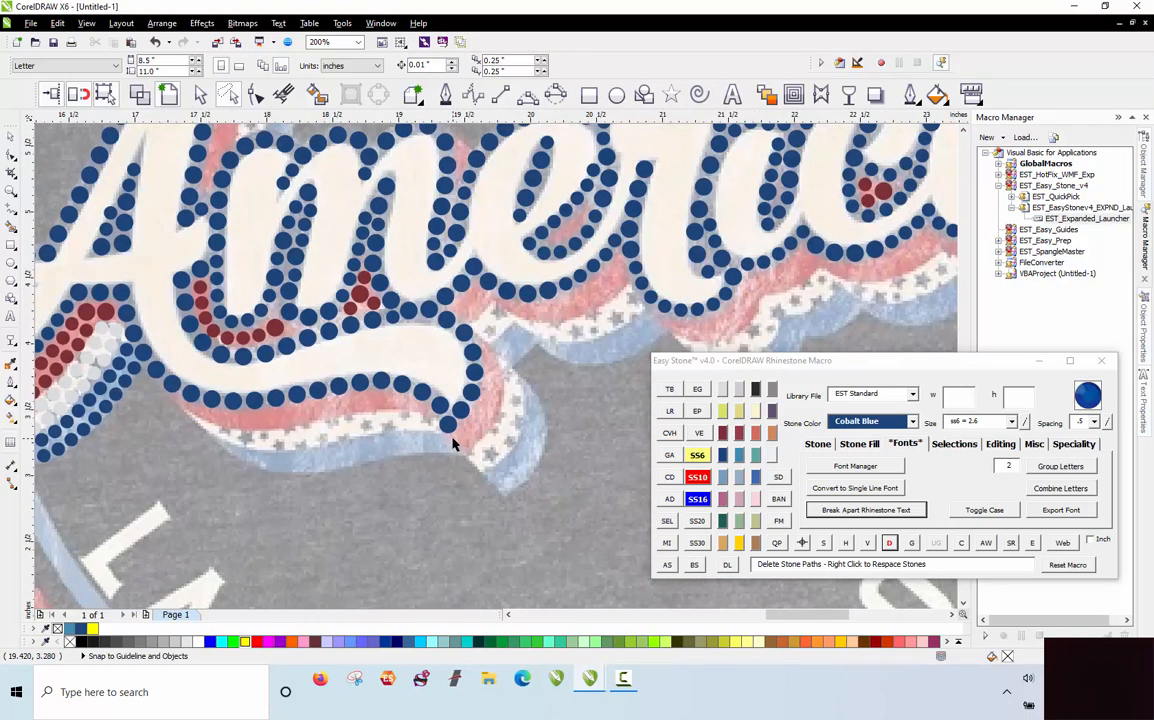
scroll(445, 438, "down", 2)
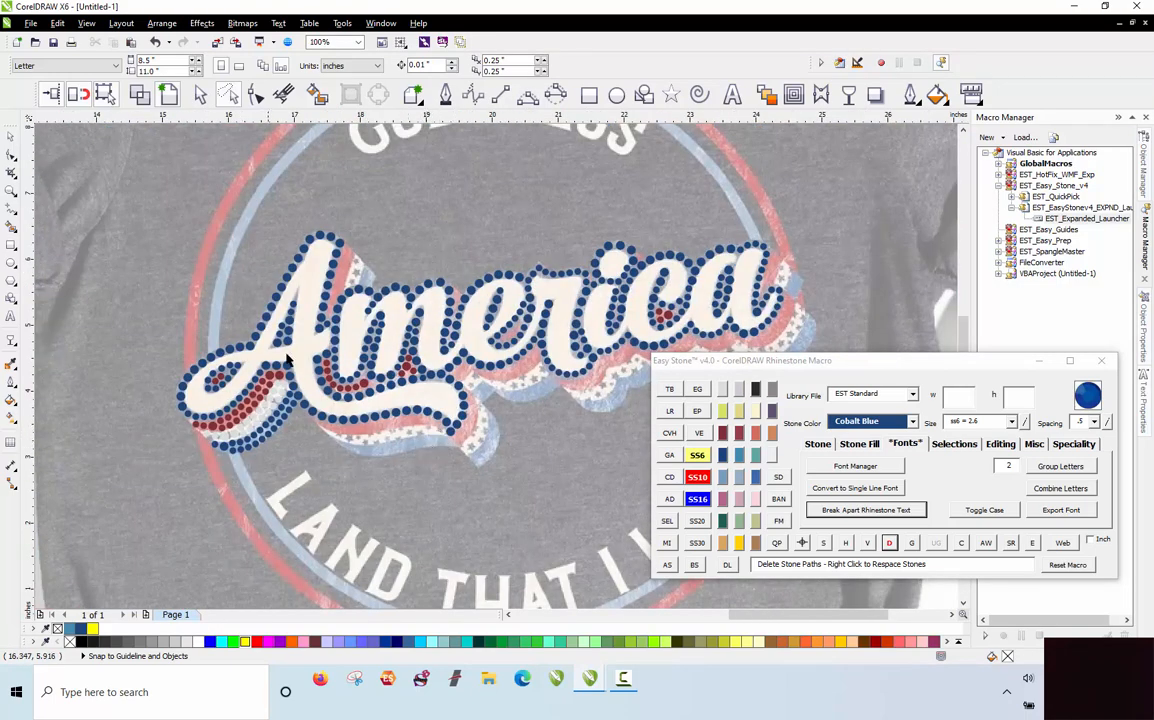
scroll(287, 358, "down", 6)
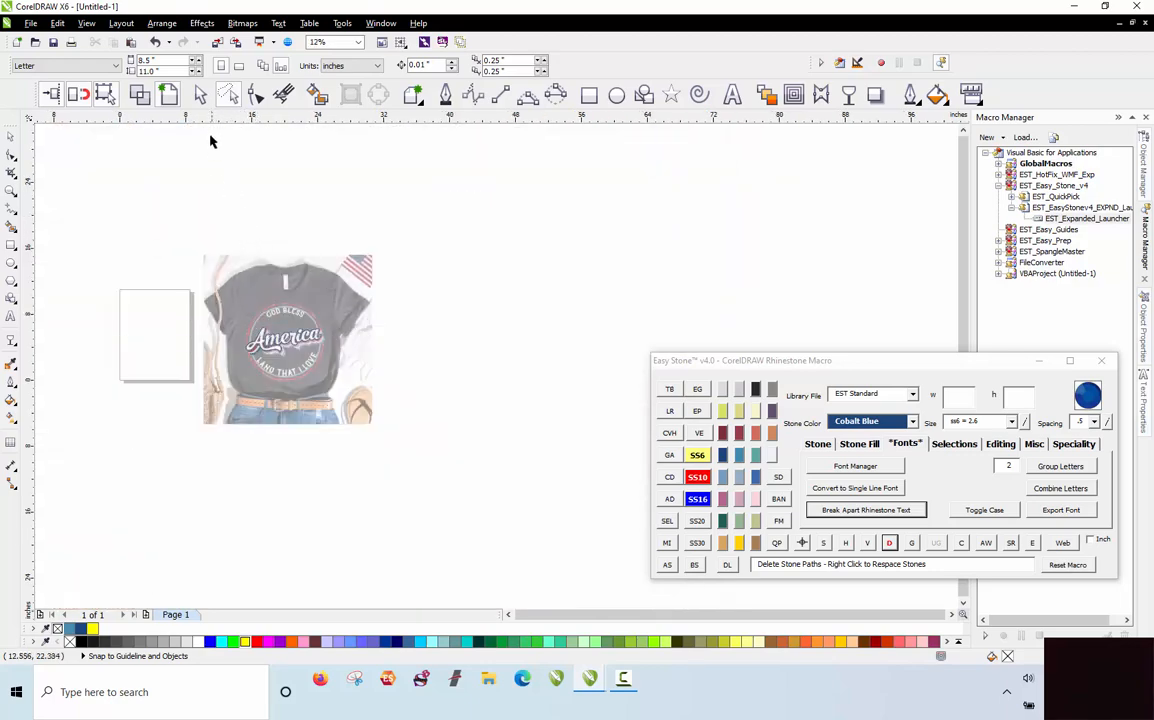
right_click(205, 101)
left_click(157, 203)
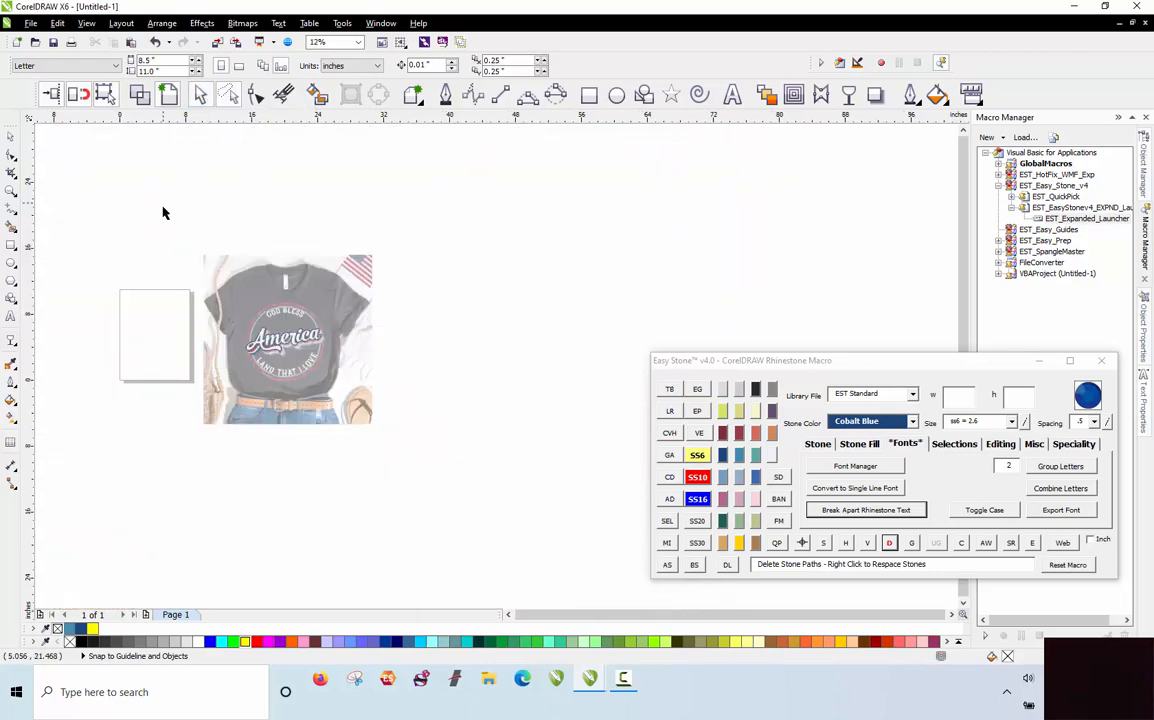
left_click(200, 94)
left_click_drag(146, 245, 362, 404)
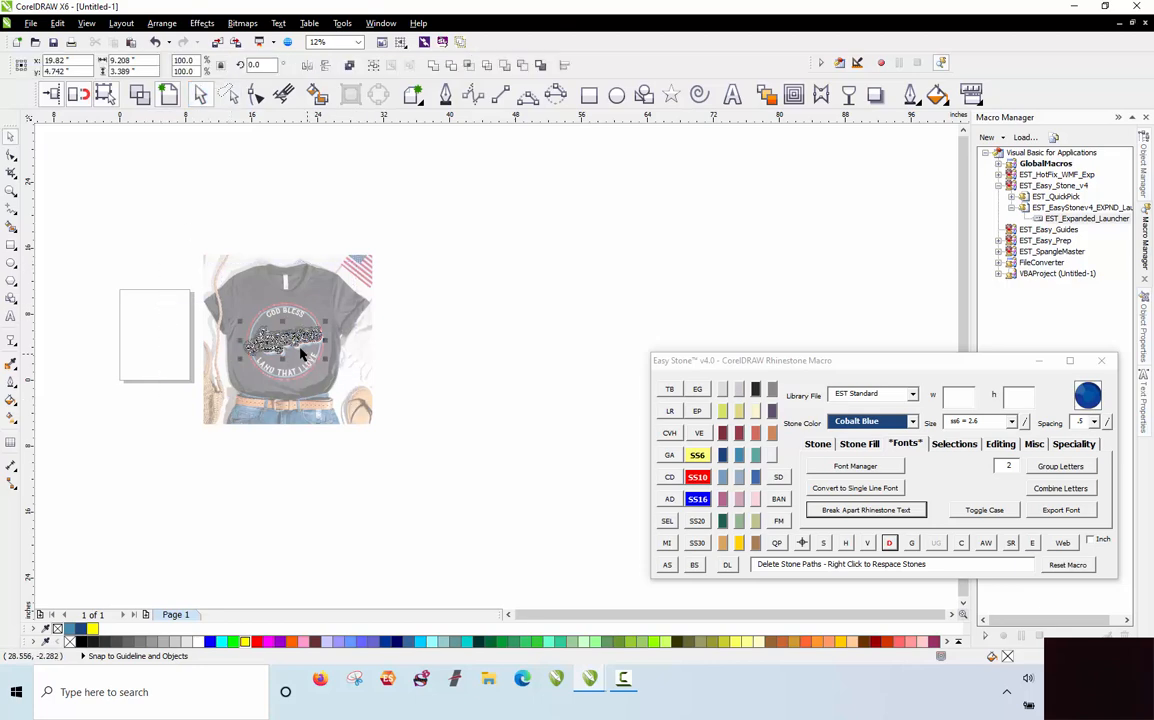
left_click_drag(261, 310, 885, 545)
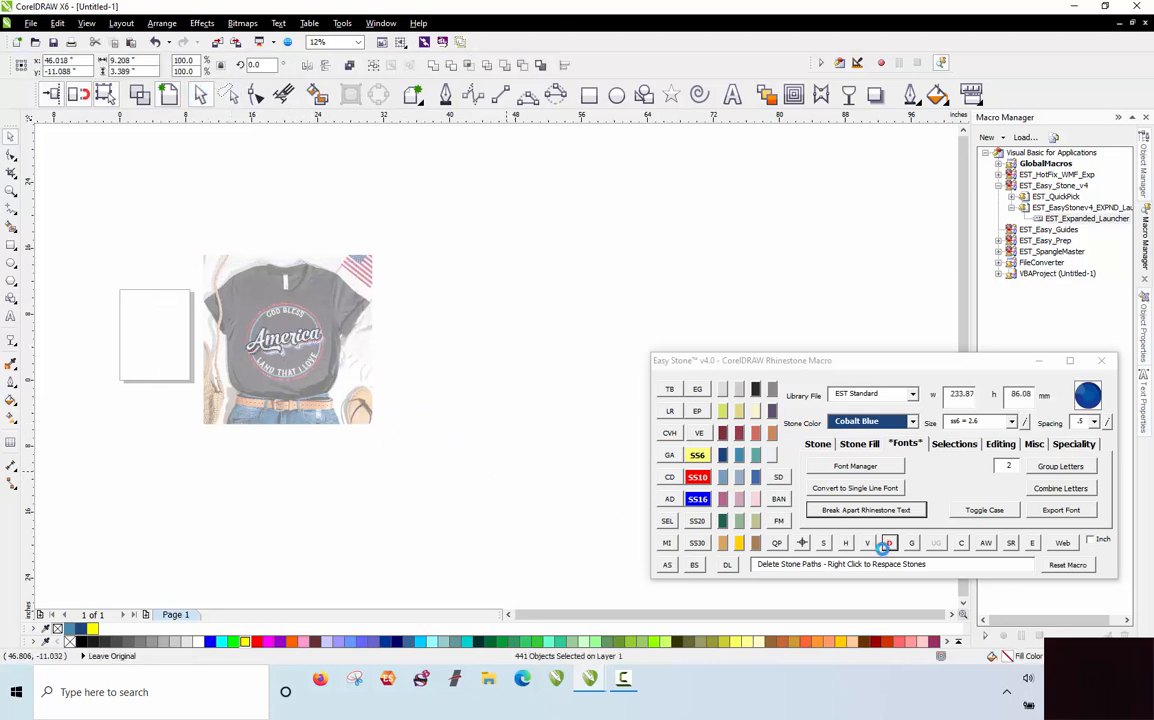
left_click(985, 543)
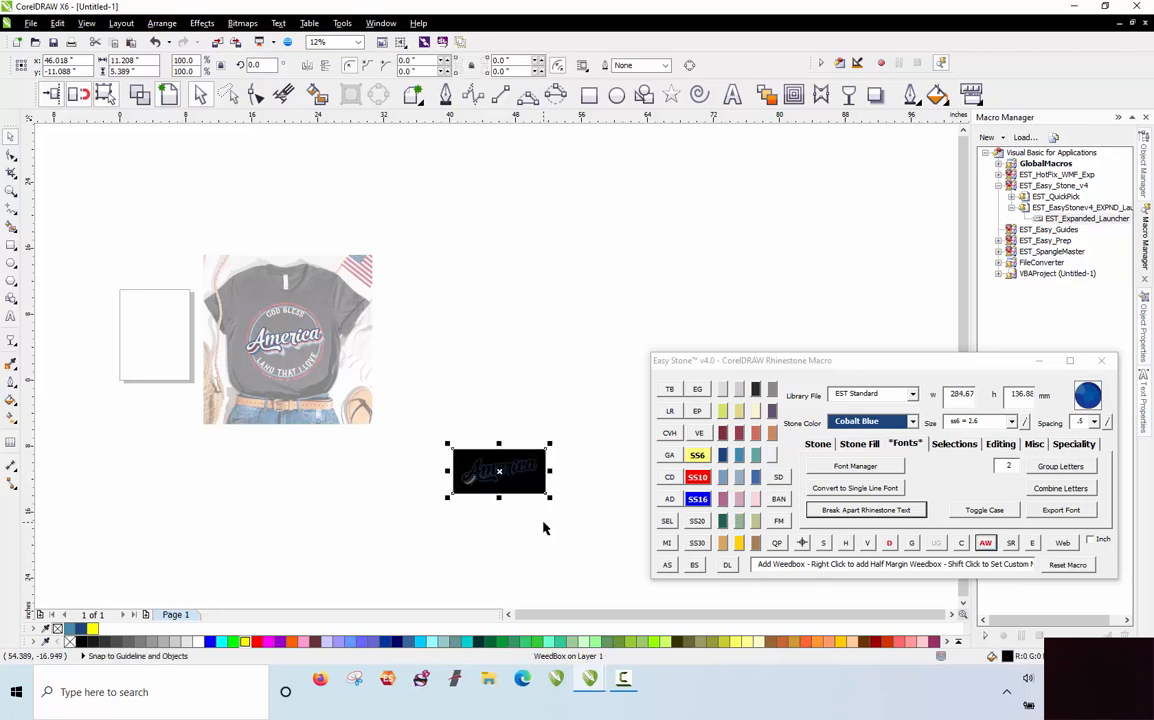
Step: Inspect the rhinestone copy on its black weedbox, then delete the copy together with the weedbox
scroll(479, 455, "up", 2)
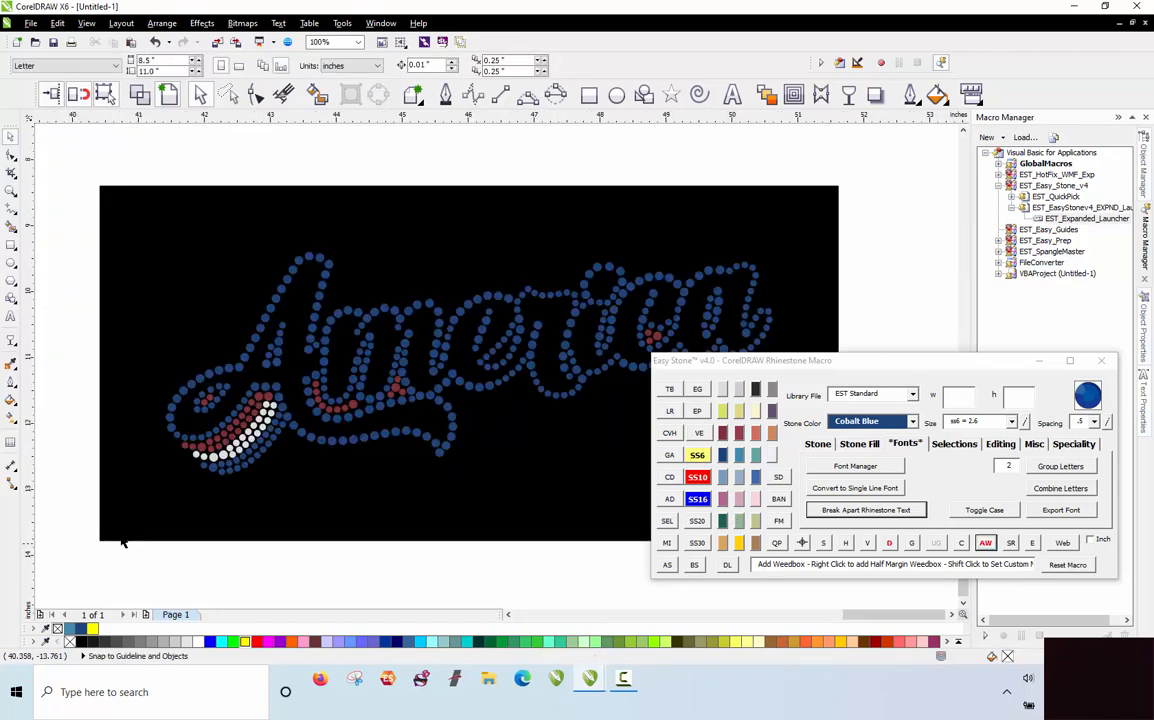
scroll(207, 369, "down", 2)
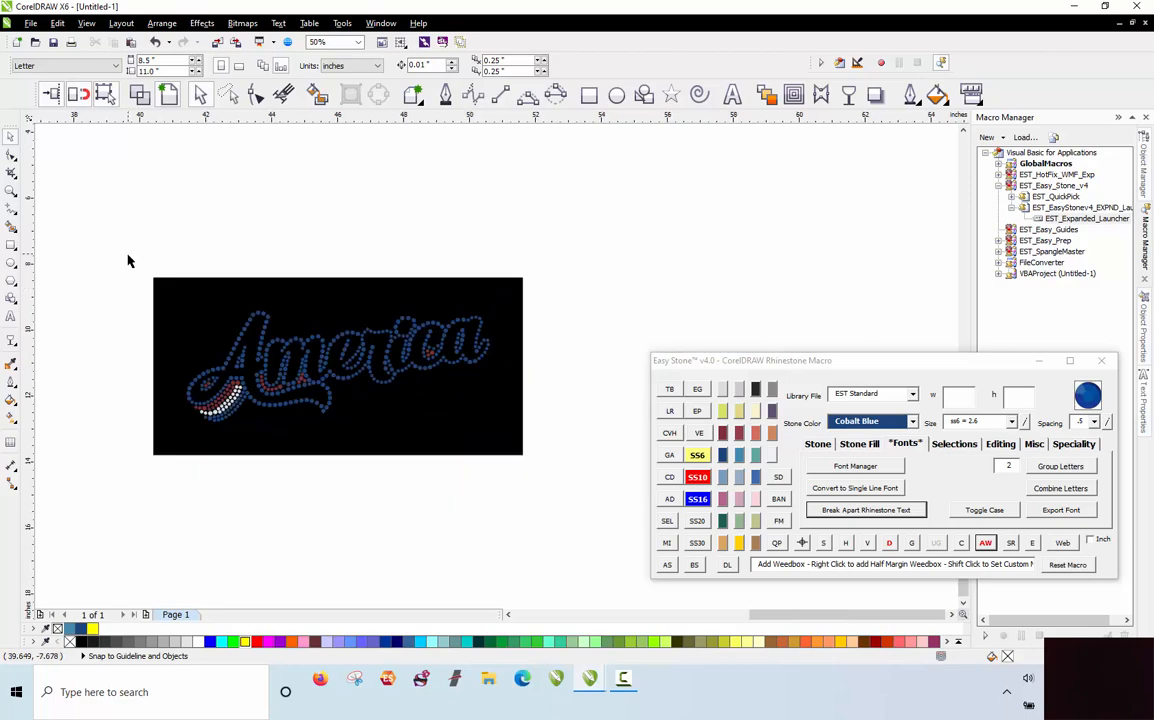
left_click_drag(128, 261, 557, 487)
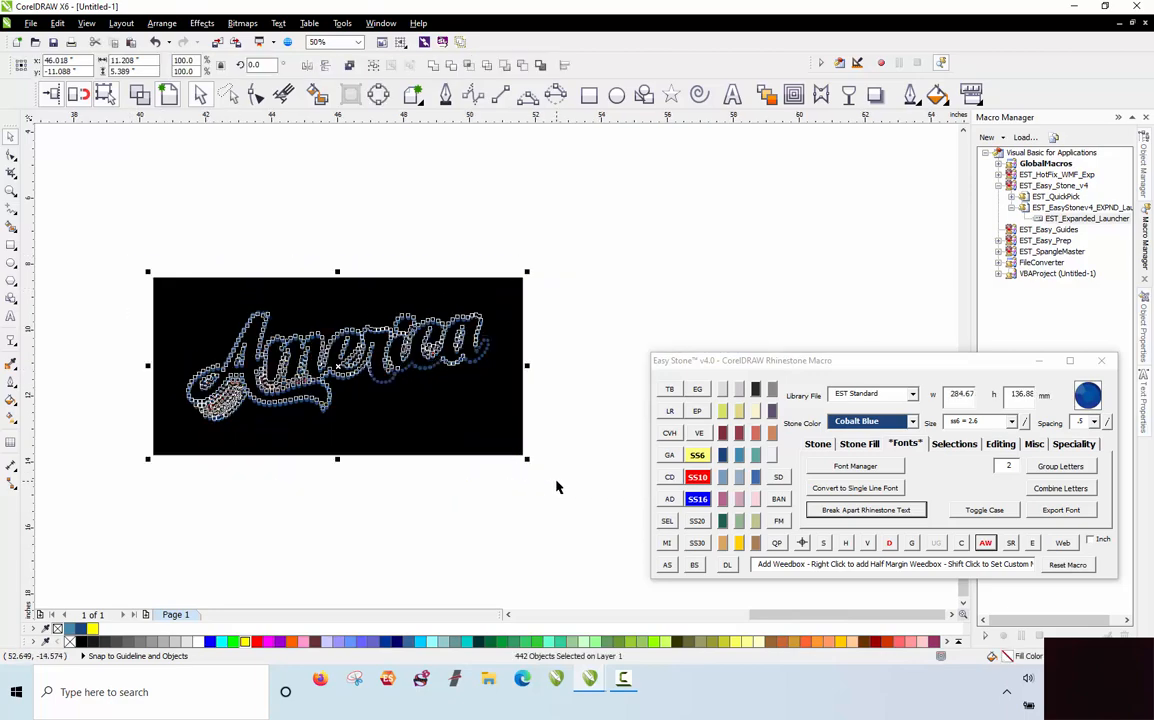
key("Delete")
scroll(556, 486, "down", 1)
scroll(449, 409, "down", 1)
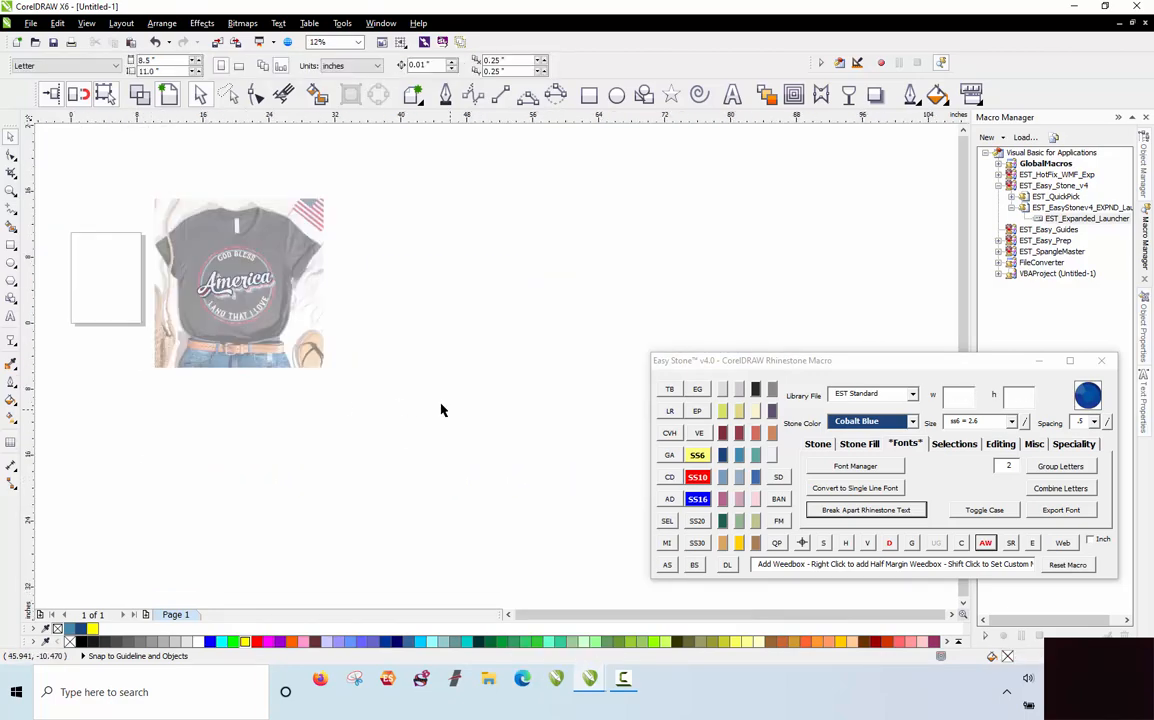
Step: Start a Siam red row at the left end of the underline's red band with two ss6 and three ss10 stones
scroll(188, 294, "up", 3)
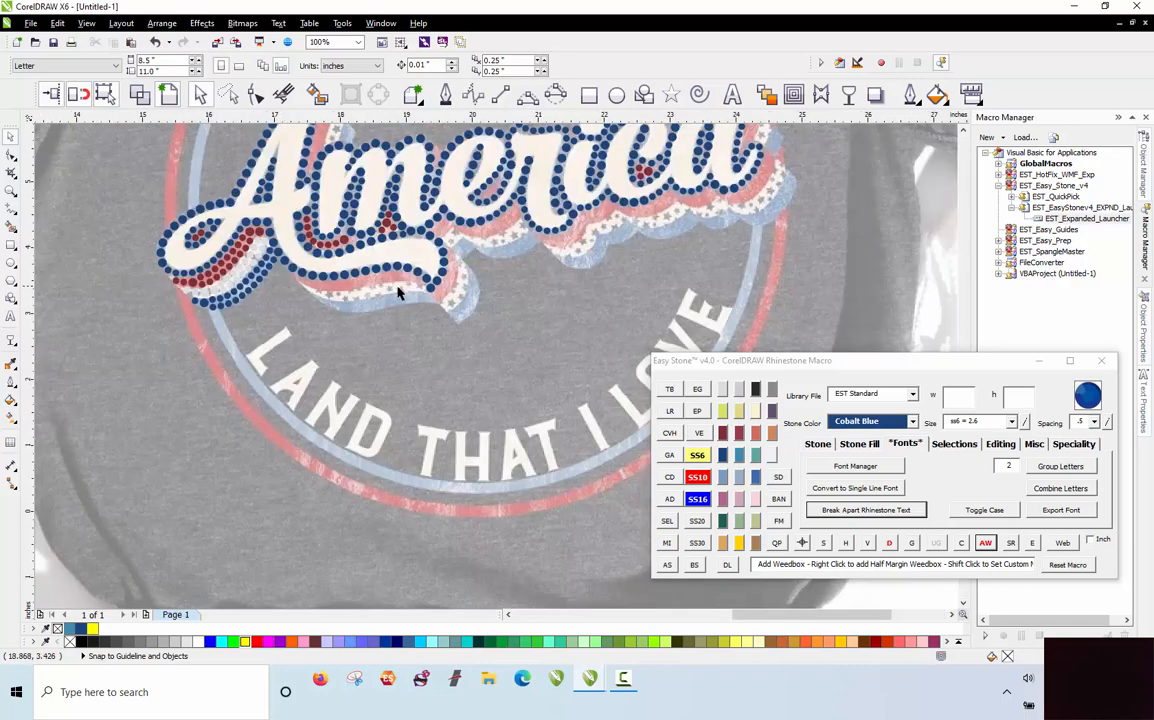
scroll(375, 260, "up", 1)
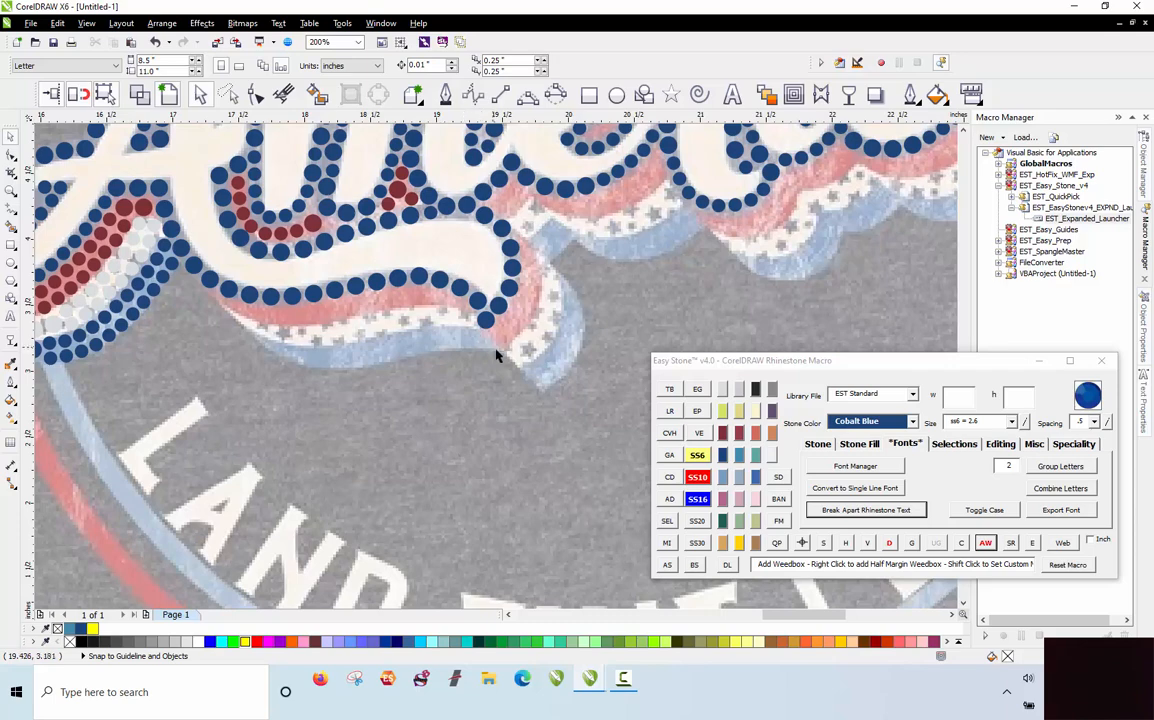
scroll(273, 310, "up", 1)
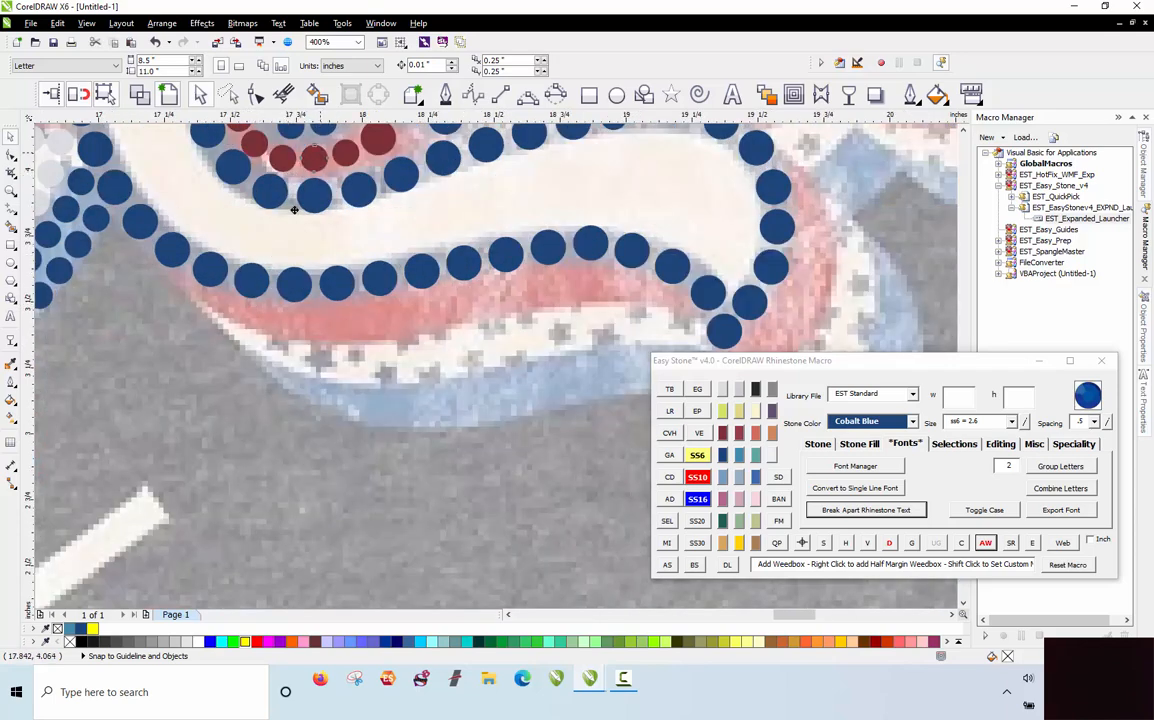
right_click(224, 312)
left_click_drag(294, 210, 572, 327)
scroll(247, 322, "up", 1)
key("space")
left_click(697, 476)
scroll(393, 345, "up", 1)
key("space")
scroll(357, 266, "down", 2)
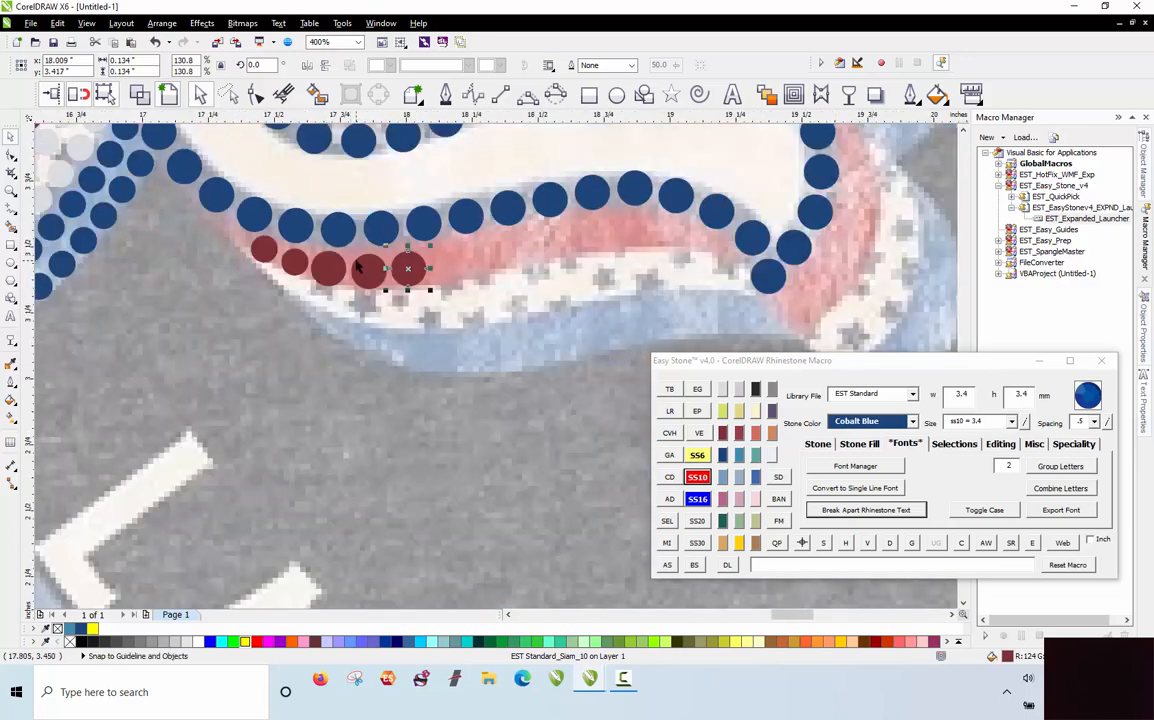
Step: Place two ss6 Siam stones at the red band's right end and fill the remaining gap with ss10 Siam stones
left_click_drag(295, 263, 644, 241)
scroll(717, 252, "up", 2)
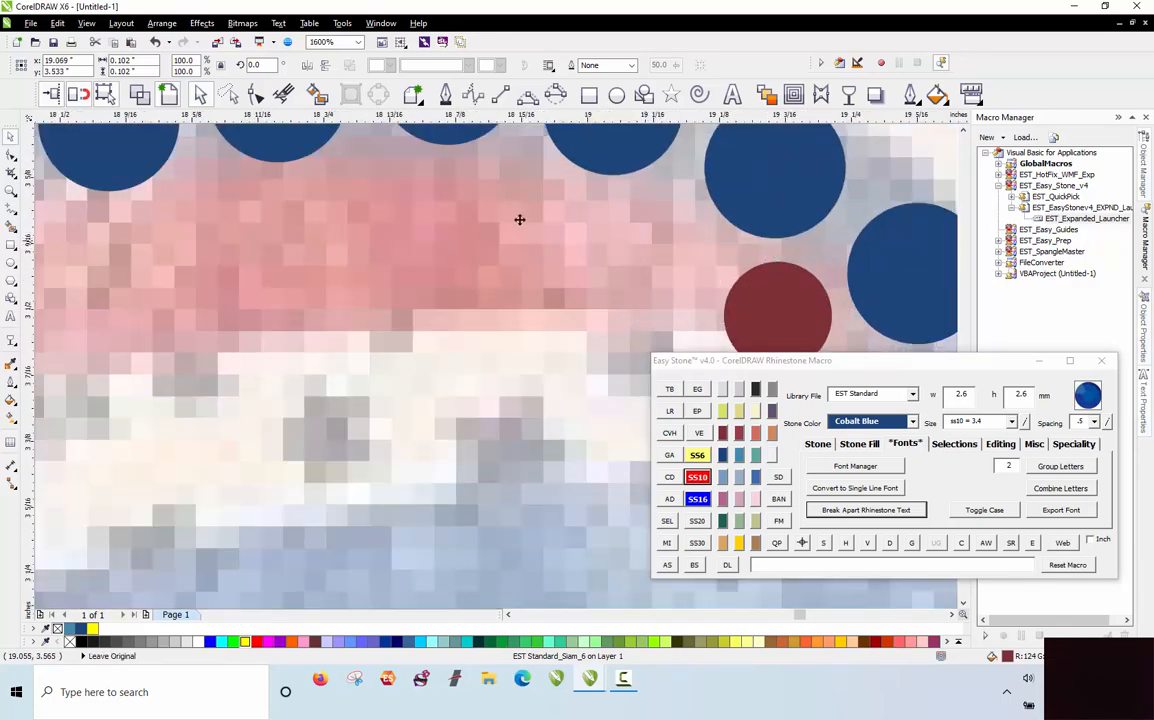
left_click_drag(519, 219, 114, 331)
right_click(513, 221)
left_click(701, 484)
scroll(536, 250, "down", 1)
key("space")
key("space")
key("space")
key("space")
scroll(430, 285, "down", 1)
left_click(307, 443)
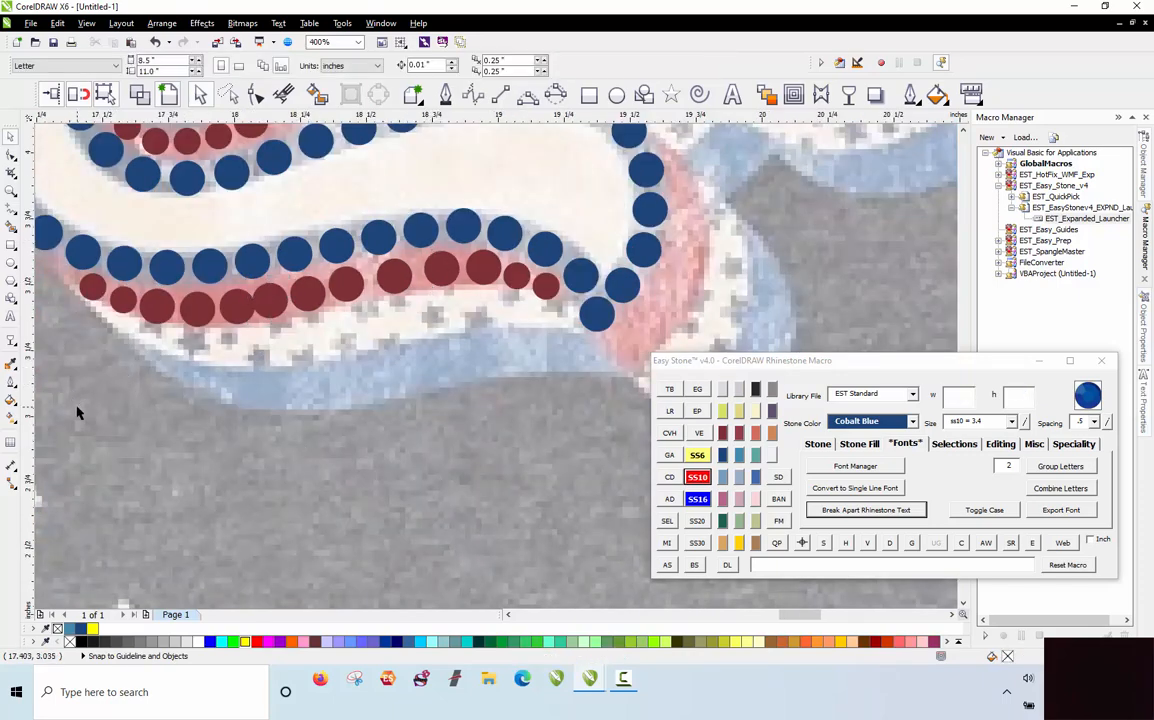
Step: Select the whole row of red stones under the underline, respace them evenly and delete the stone path
left_click(228, 94)
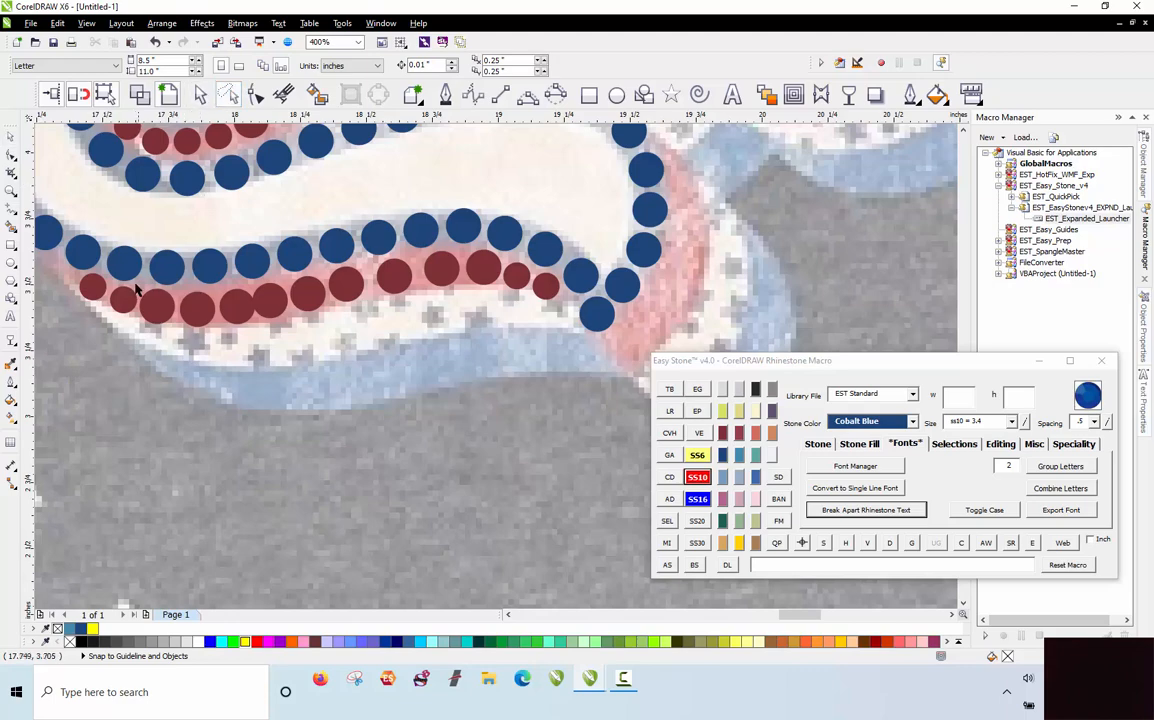
left_click_drag(108, 372, 67, 305)
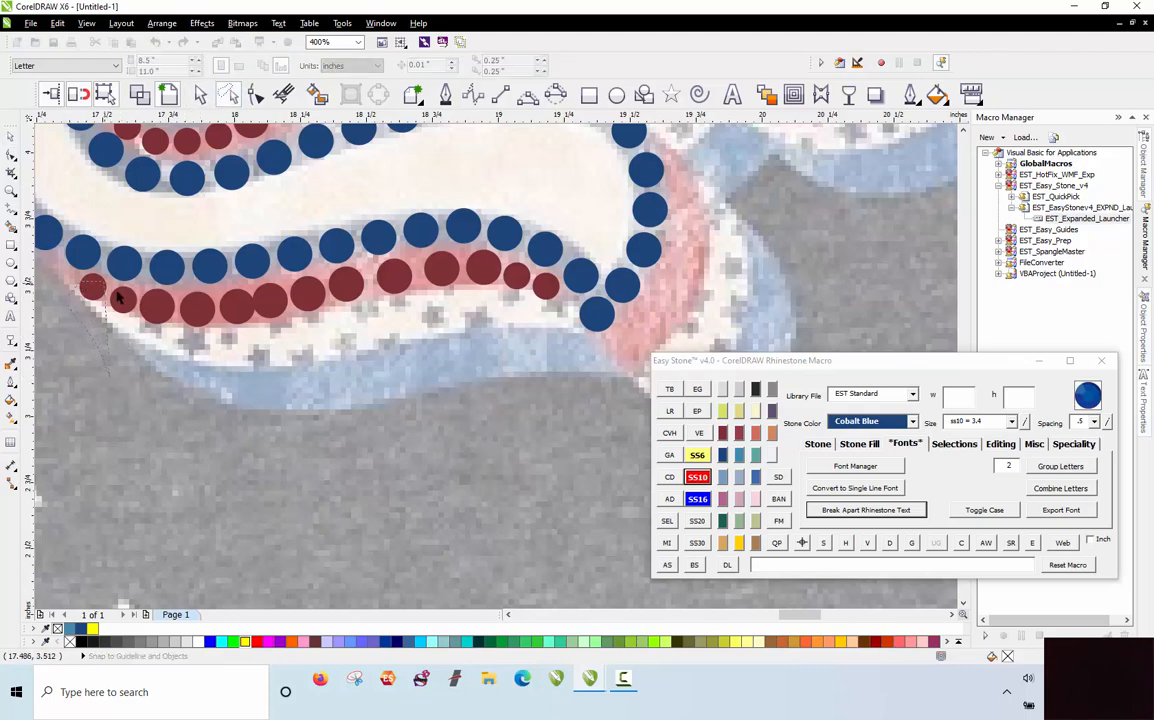
mouse_move(530, 281)
left_mouse_down()
mouse_move(549, 326)
mouse_move(541, 291)
left_mouse_up()
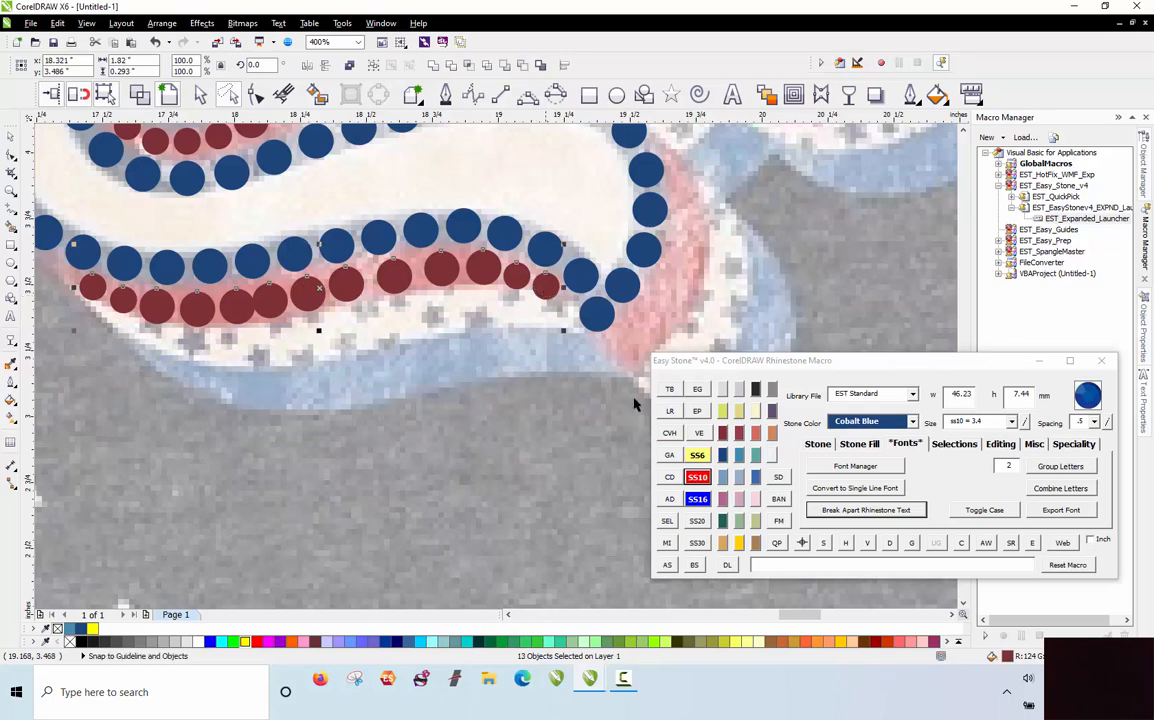
left_click(890, 545)
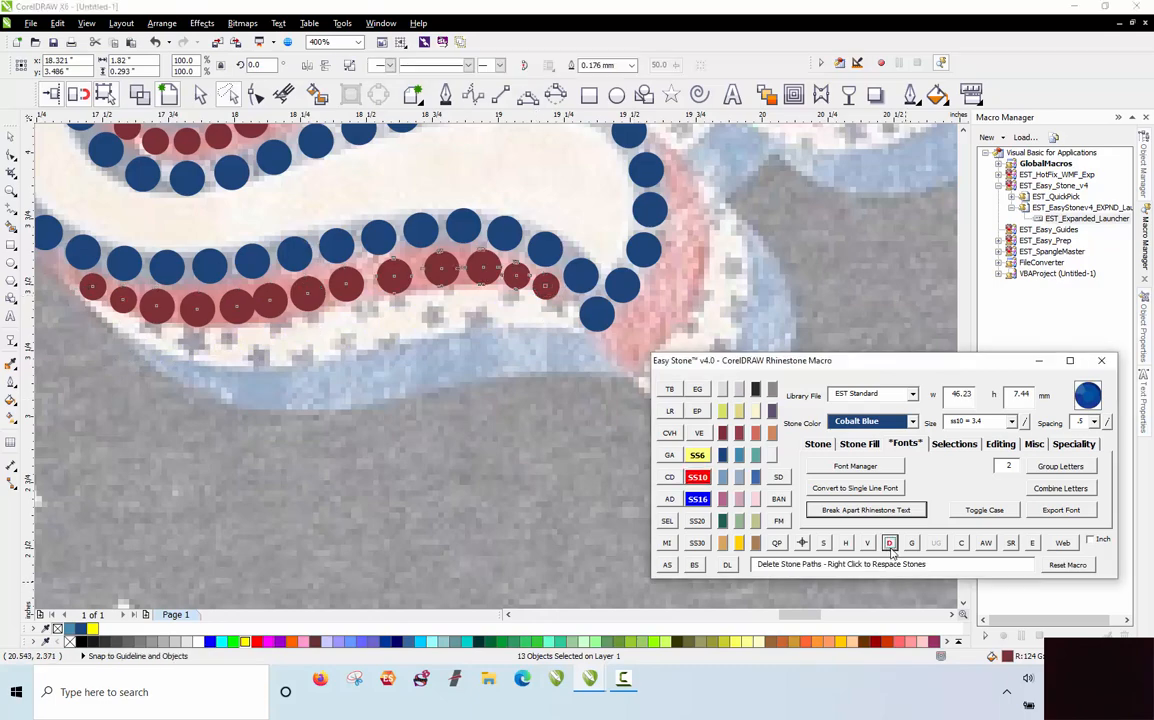
left_click(890, 547)
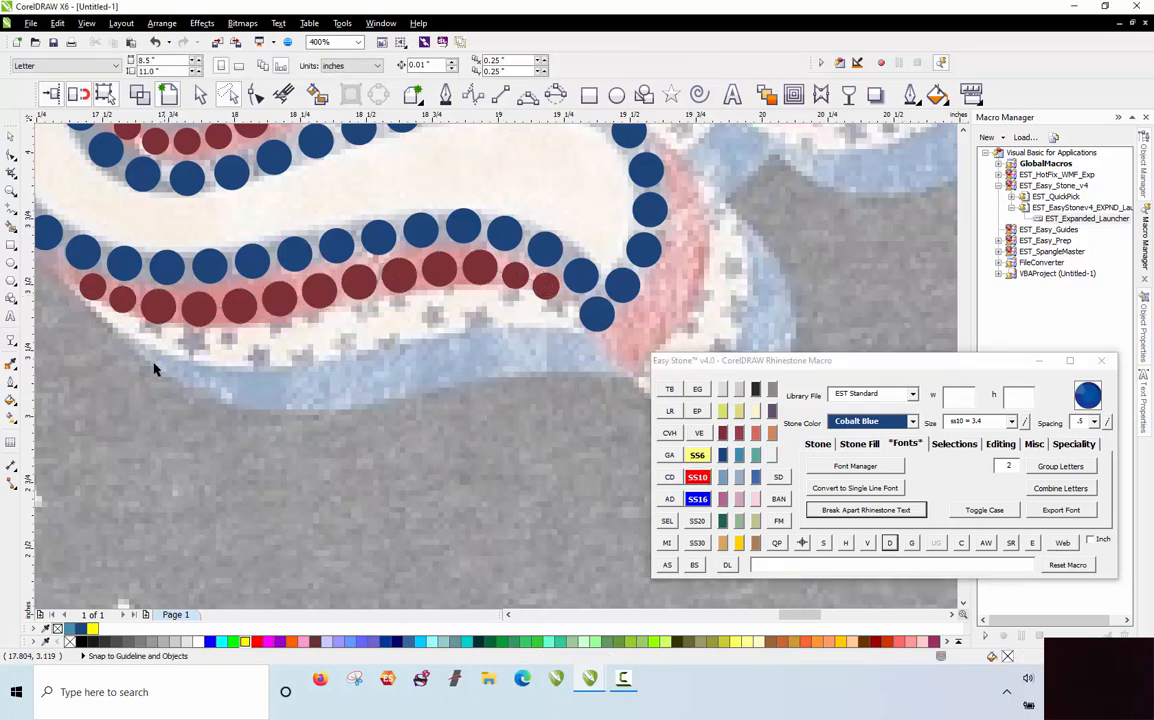
Step: Start a Crystal row at the left end of the underline's white band using ss6 stones followed by one ss10 stone
scroll(100, 330, "up", 2)
scroll(126, 285, "up", 1)
right_click(188, 388)
left_click_drag(149, 273, 471, 462)
left_click(723, 390)
right_click(471, 462)
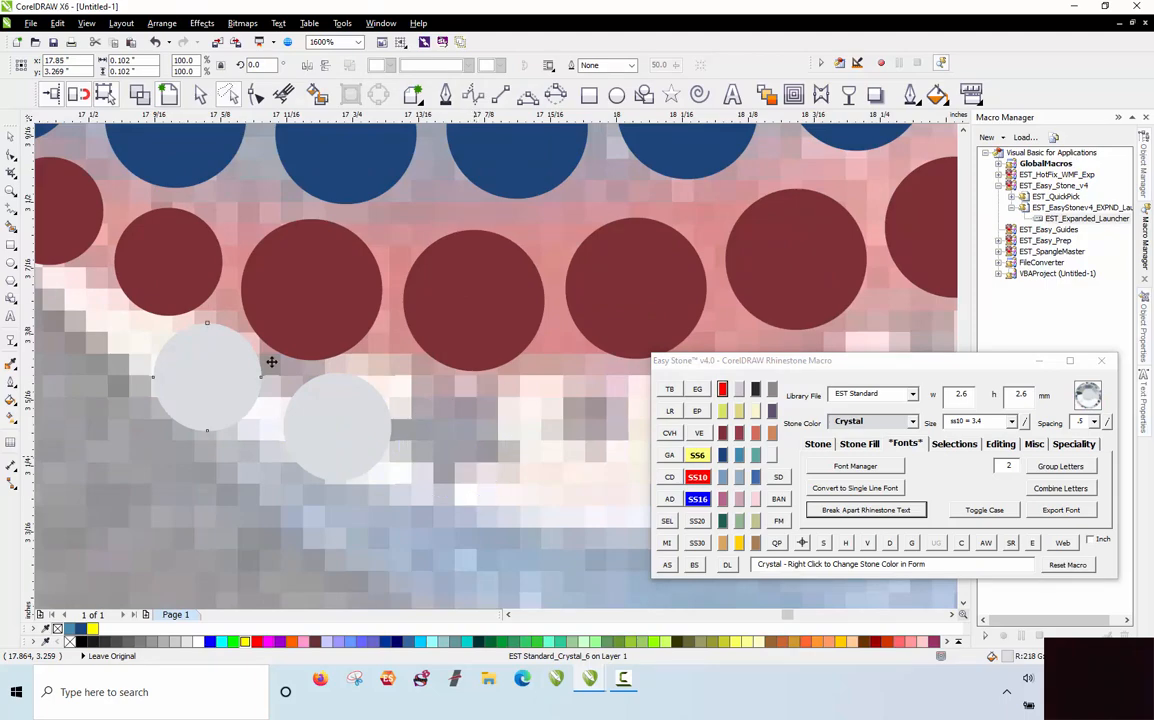
scroll(228, 363, "down", 1)
scroll(427, 403, "up", 1)
left_click_drag(241, 443, 394, 455)
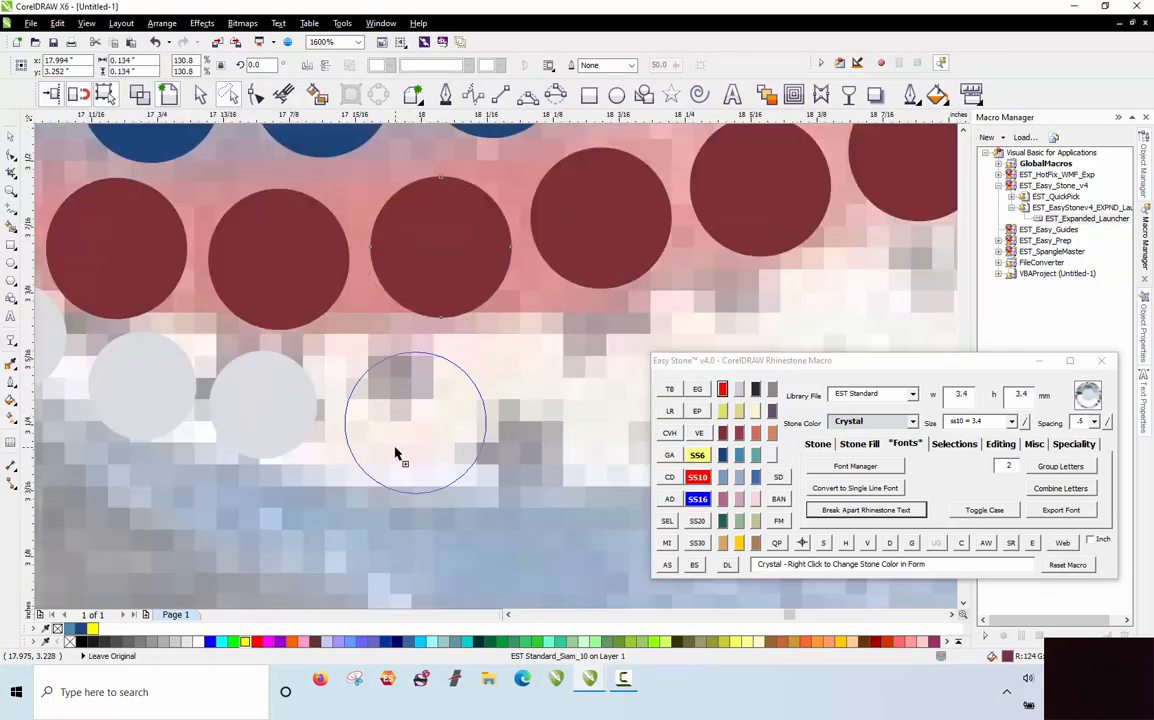
right_click(394, 455)
left_click(721, 393)
left_click(721, 394)
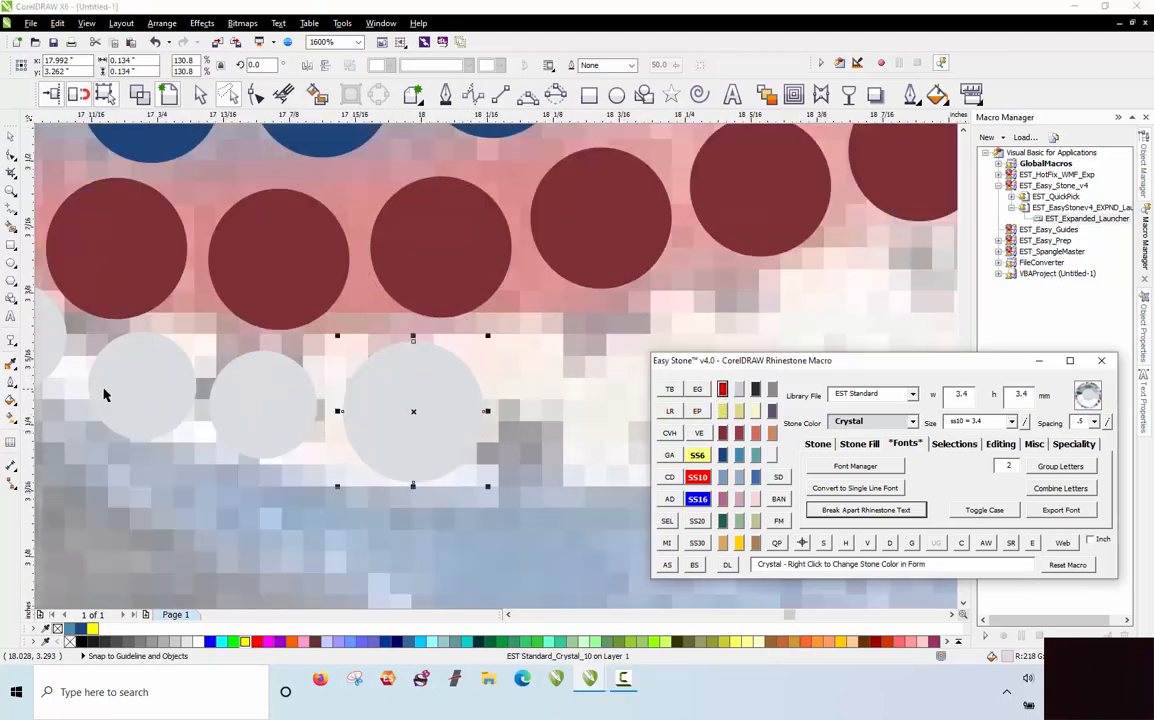
Step: Place Crystal ss6 stones at the right end of the white band and make the innermost one ss10
scroll(85, 390, "down", 2)
left_click_drag(147, 399, 133, 322)
scroll(489, 381, "up", 1)
scroll(537, 313, "up", 1)
key("space")
right_click(140, 325)
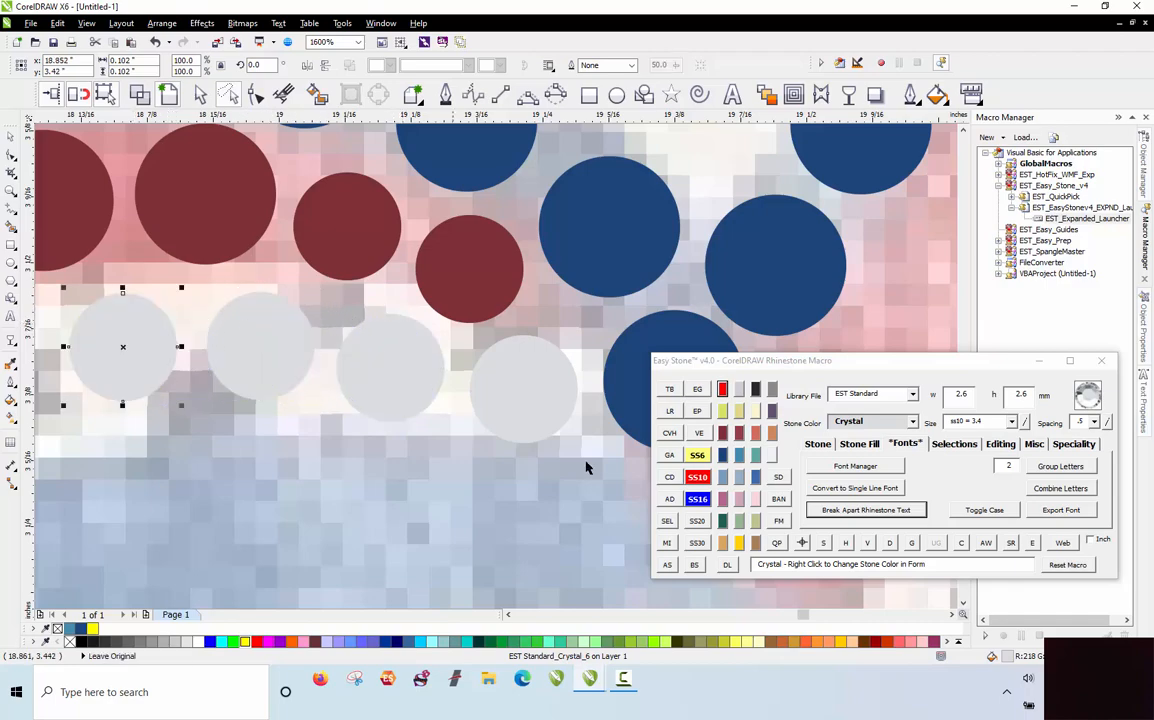
left_click(692, 480)
scroll(630, 430, "down", 2)
scroll(515, 412, "up", 1)
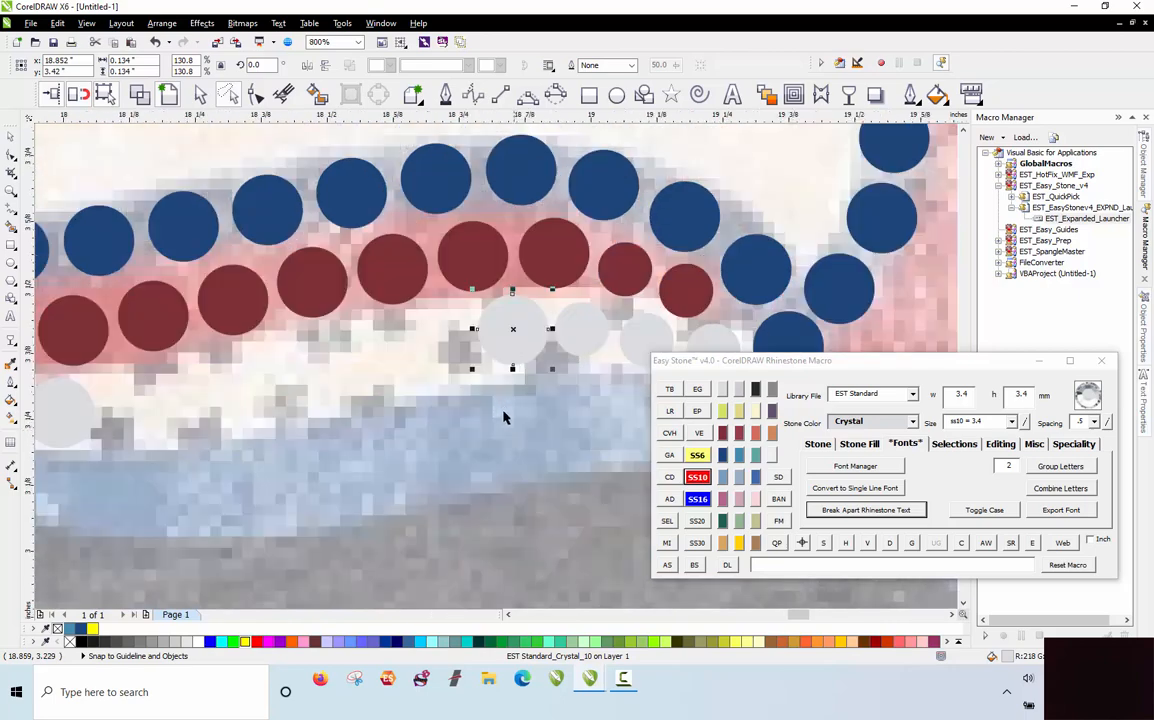
Step: Fill the middle of the white band with ss10 Crystal stones
left_click_drag(505, 338, 162, 405)
key("space")
key("space")
key("space")
scroll(305, 300, "down", 1)
left_click(207, 438)
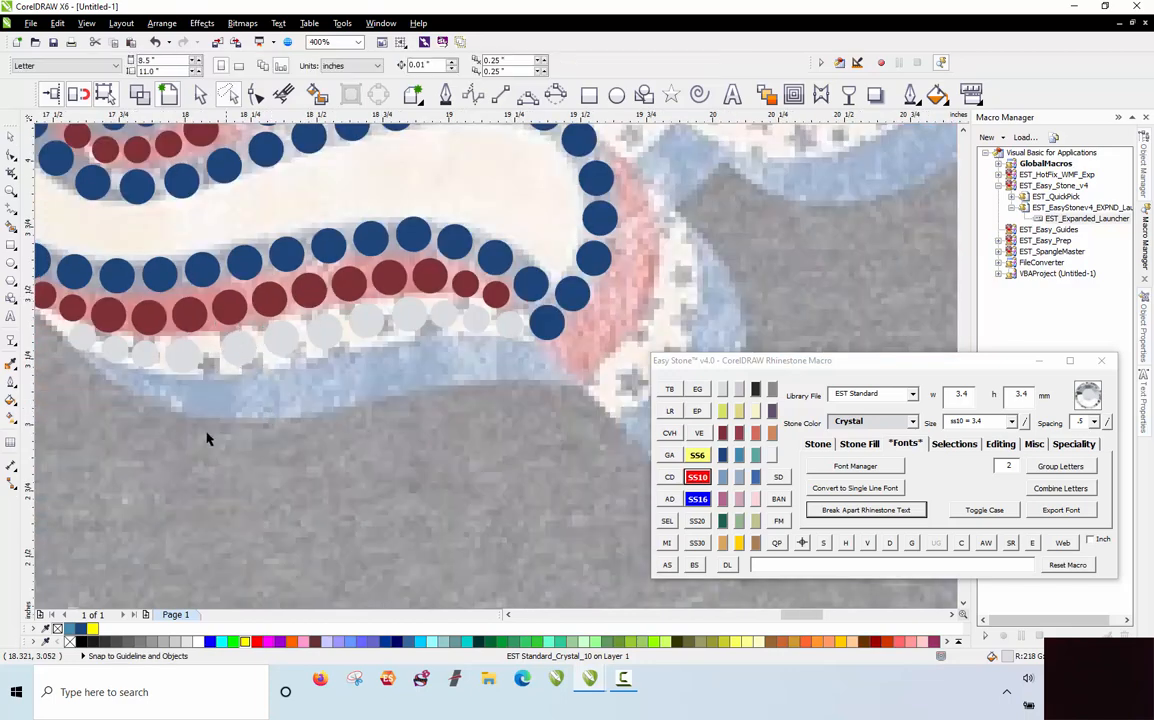
Step: Select the full row of crystal stones under the underline, respace them evenly and delete the stone path
left_click_drag(93, 465, 66, 369)
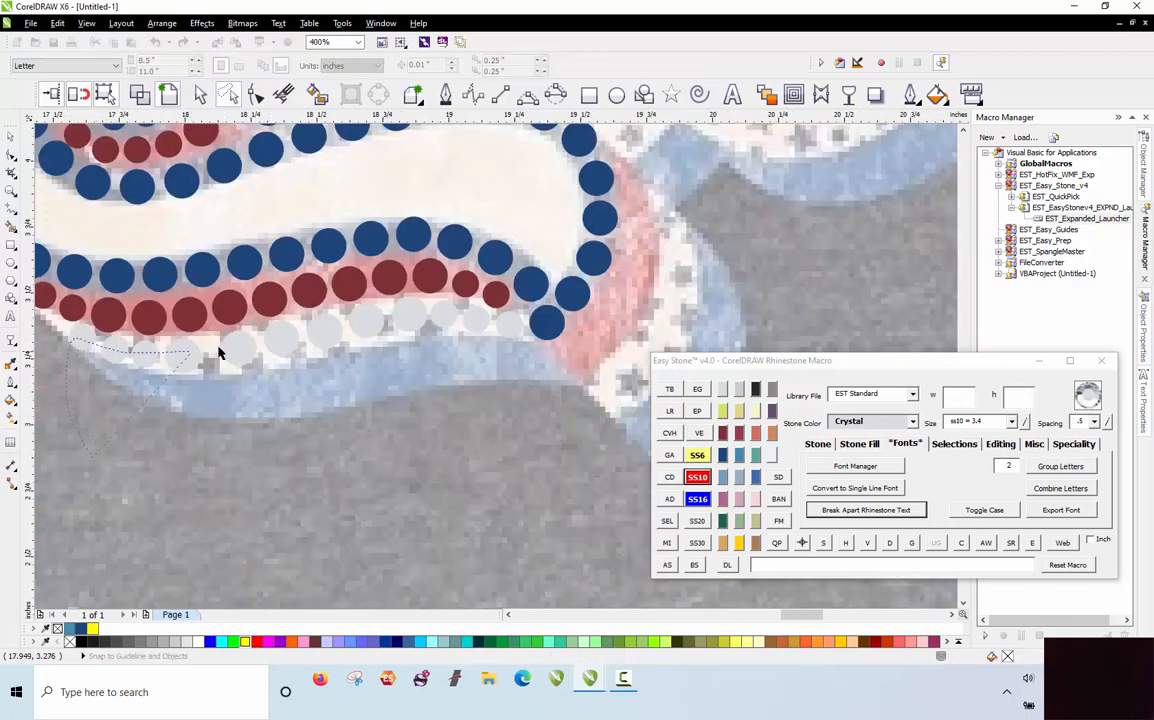
left_click_drag(508, 328, 518, 325)
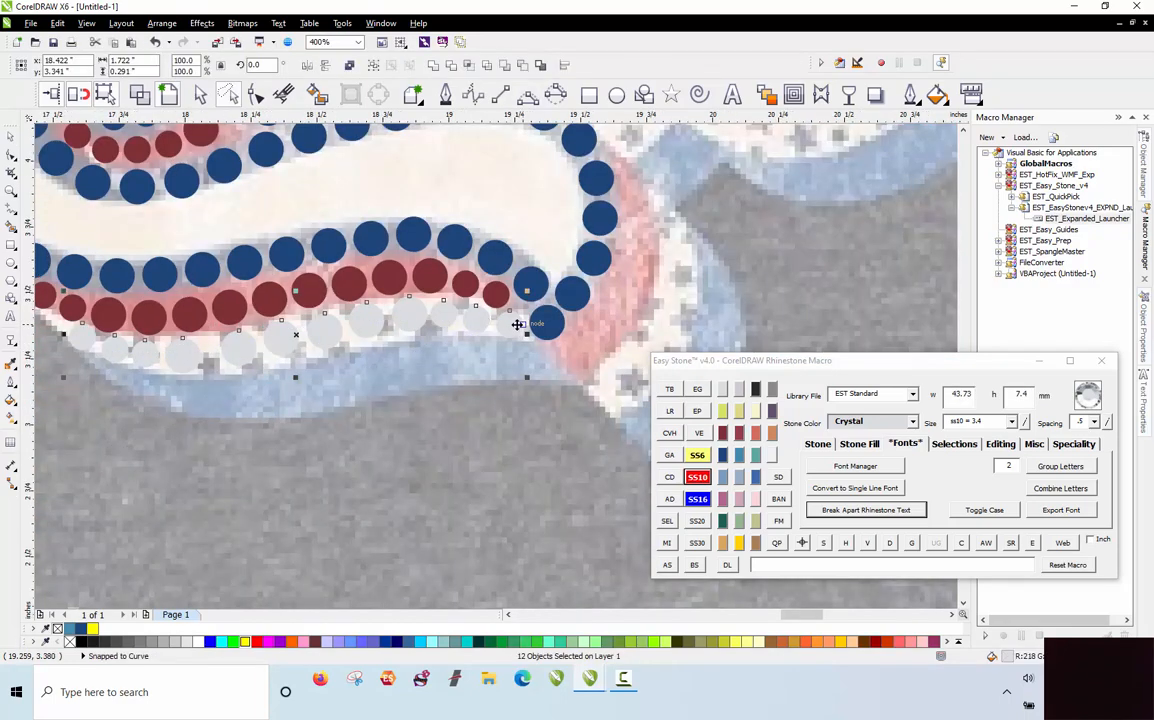
left_click(890, 545)
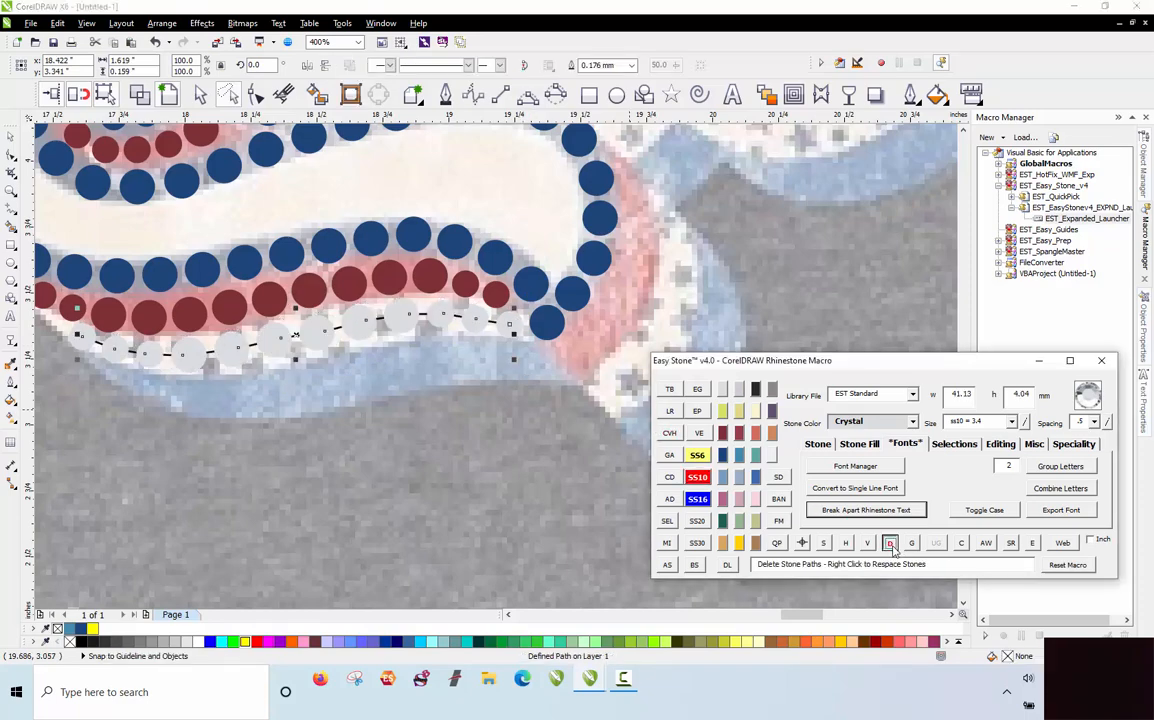
scroll(452, 353, "down", 2)
scroll(425, 355, "up", 2)
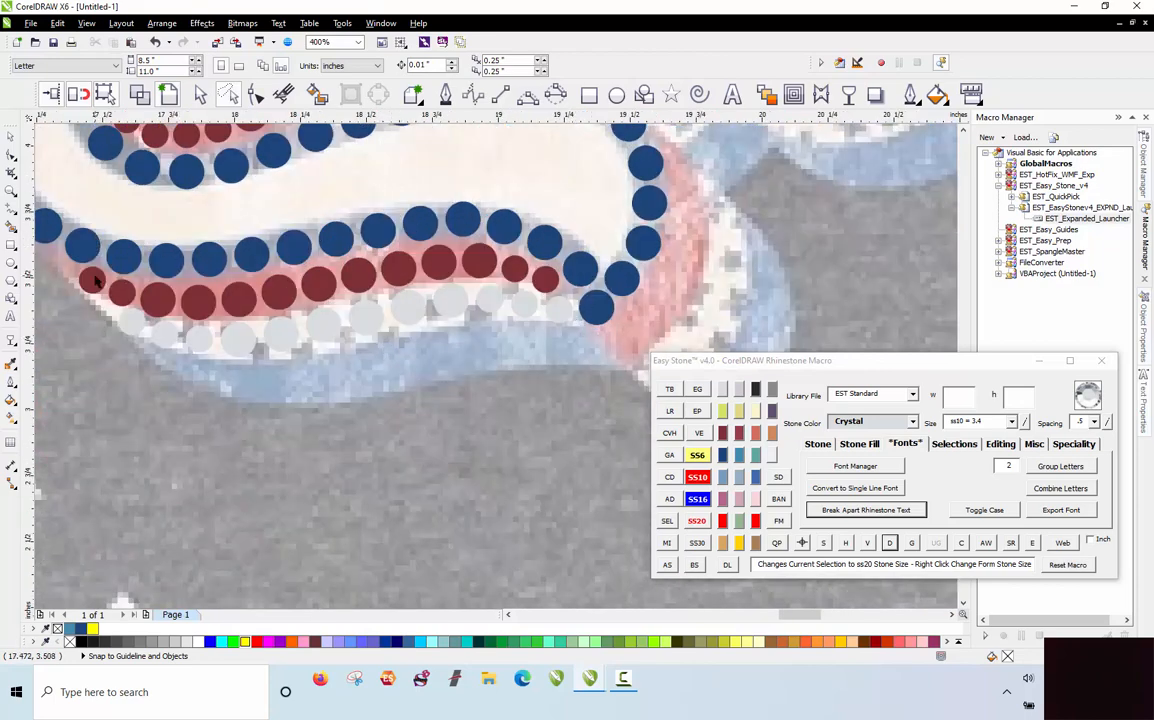
Step: Copy an ss6 red stone to the left end of the underline's blue band and recolor it Cobalt Blue
scroll(96, 281, "up", 2)
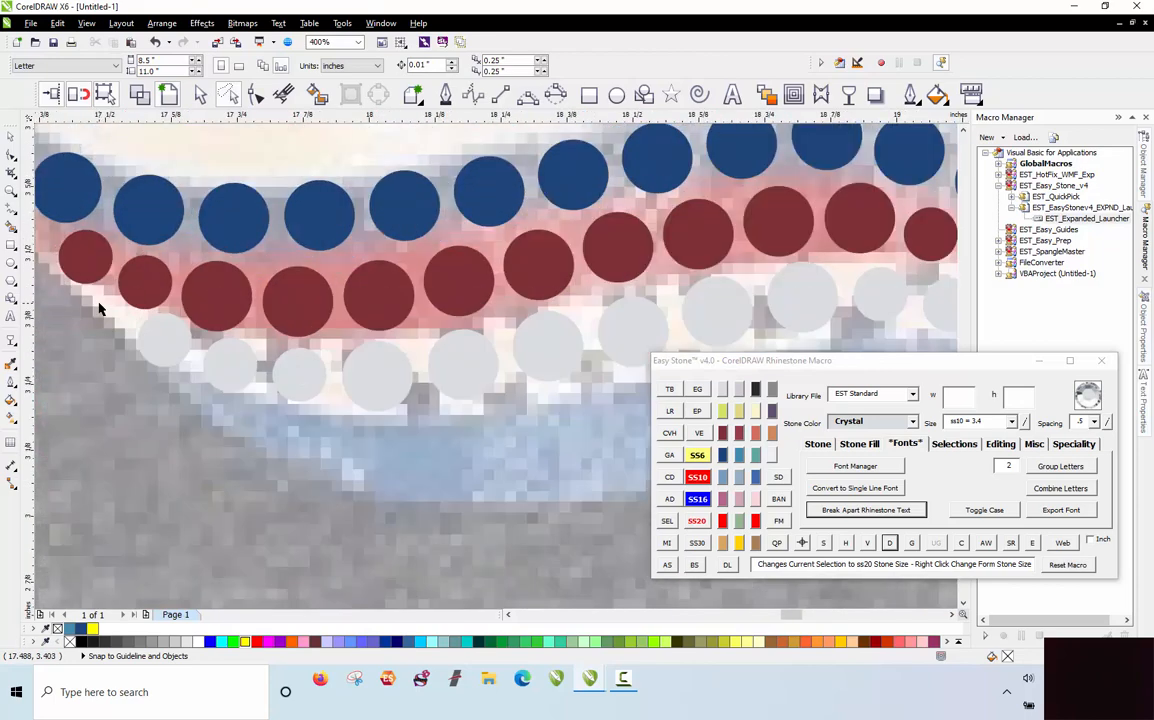
left_click(254, 425)
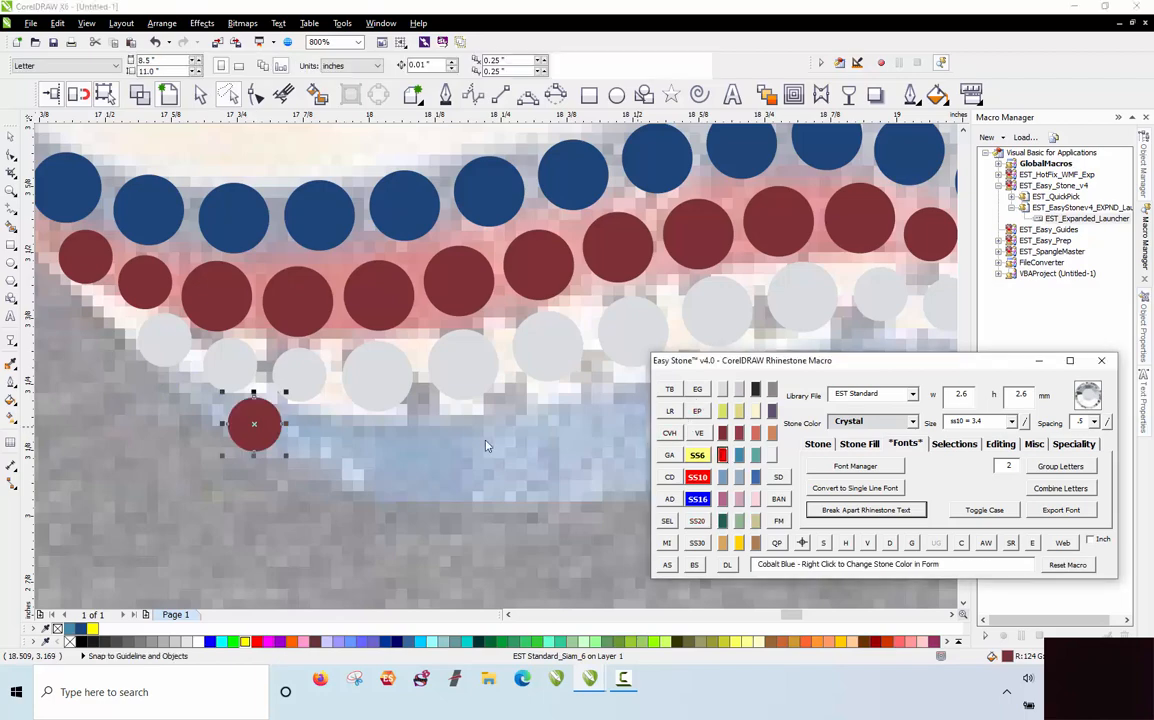
left_click(722, 455)
scroll(305, 390, "down", 2)
left_click(303, 390)
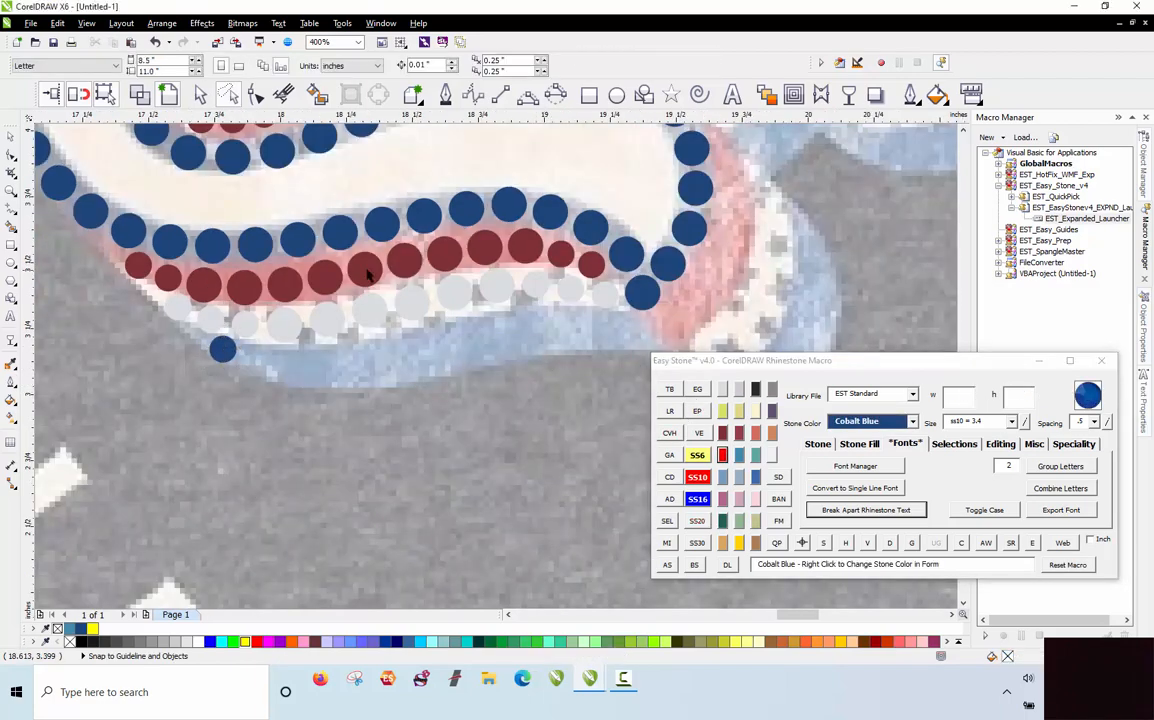
Step: Place one ss10 and three ss6 Cobalt Blue stones at the right end of the underline's blue band
scroll(367, 276, "down", 2)
scroll(407, 288, "up", 2)
left_click_drag(124, 334, 557, 330)
scroll(532, 274, "up", 1)
left_click_drag(563, 277, 519, 361)
left_click_drag(586, 383, 435, 382)
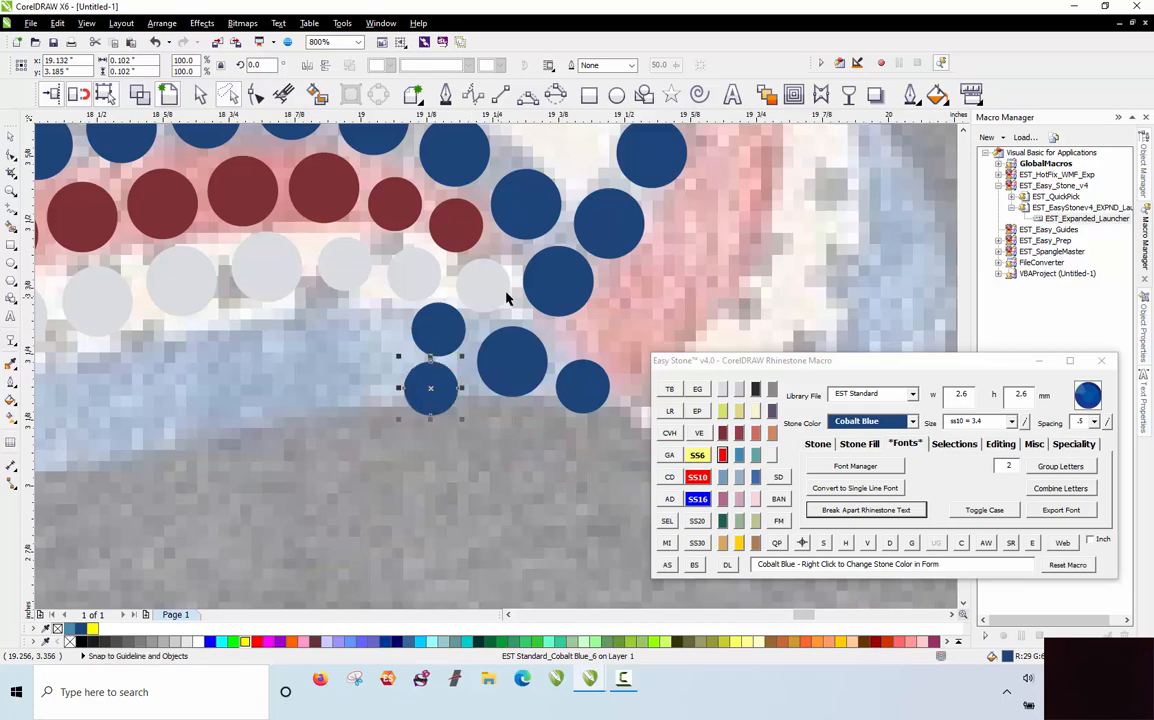
Step: Add an ss6 and an ss10 Cobalt Blue stone beside the first one at the blue band's left end
scroll(435, 382, "down", 2)
scroll(313, 333, "up", 2)
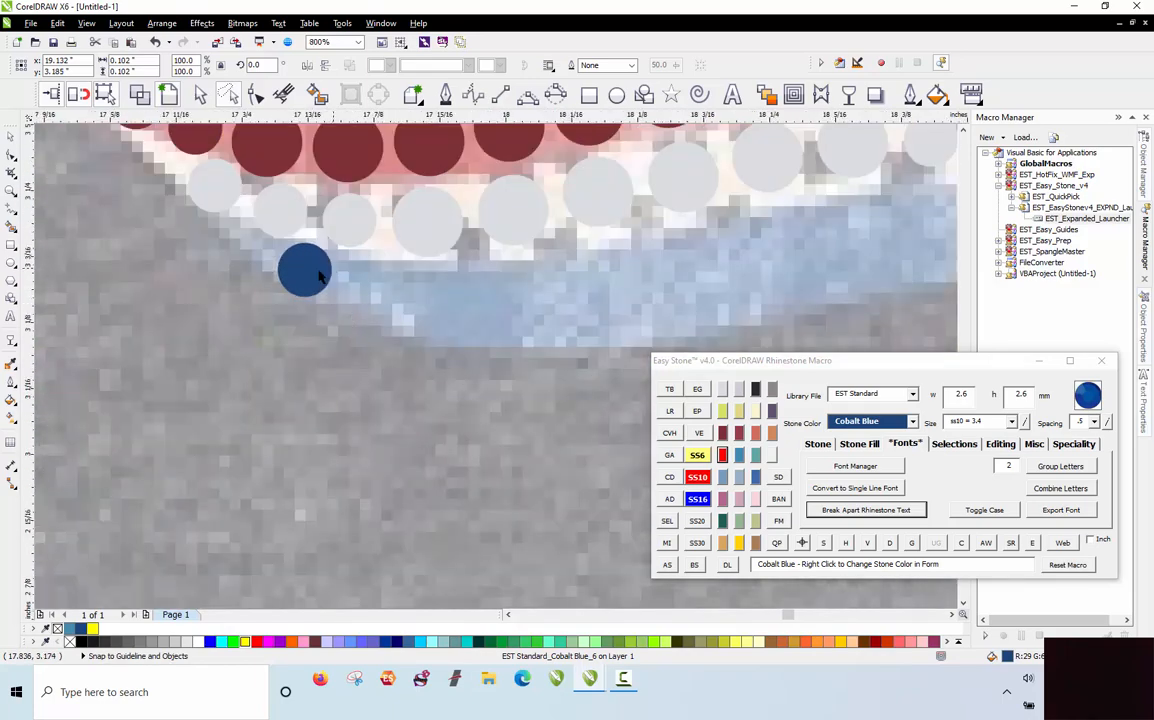
scroll(321, 271, "up", 1)
left_click_drag(268, 270, 533, 340)
left_click(697, 476)
scroll(372, 285, "down", 1)
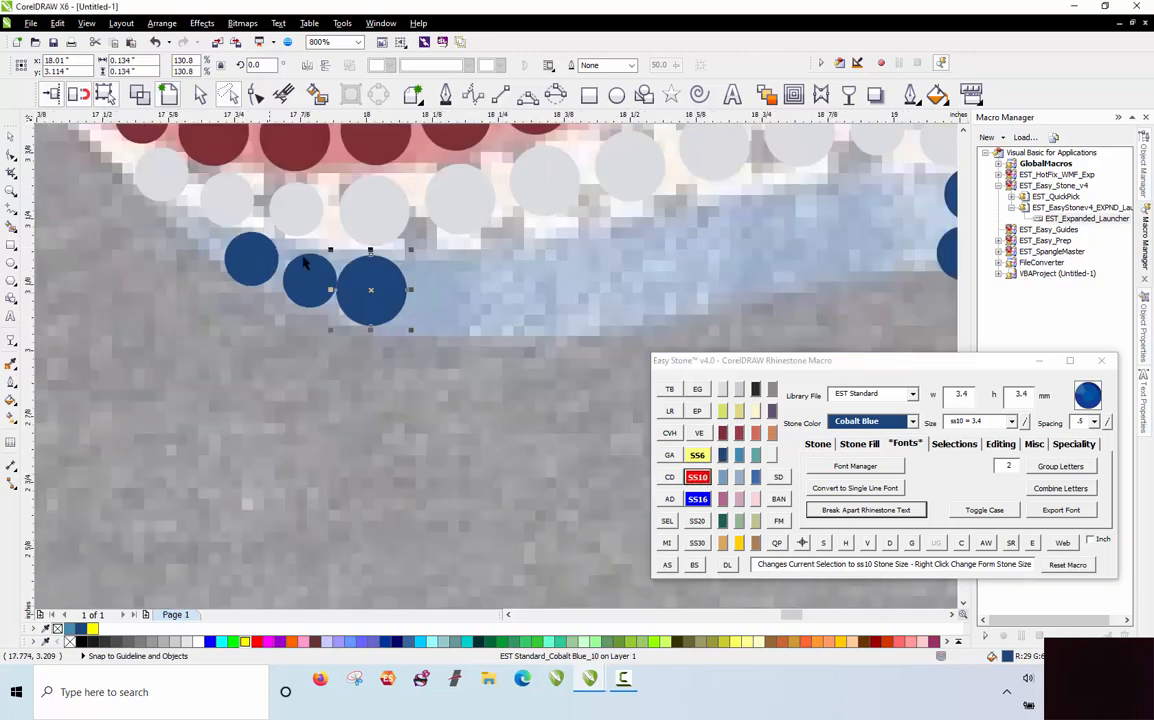
Step: Adjust the ss10 stone's position and fill the blue band with two rows of ss6 Cobalt Blue stones
scroll(380, 280, "up", 1)
left_click_drag(408, 279, 438, 283)
left_click_drag(260, 283, 547, 256)
left_click_drag(537, 266, 528, 387)
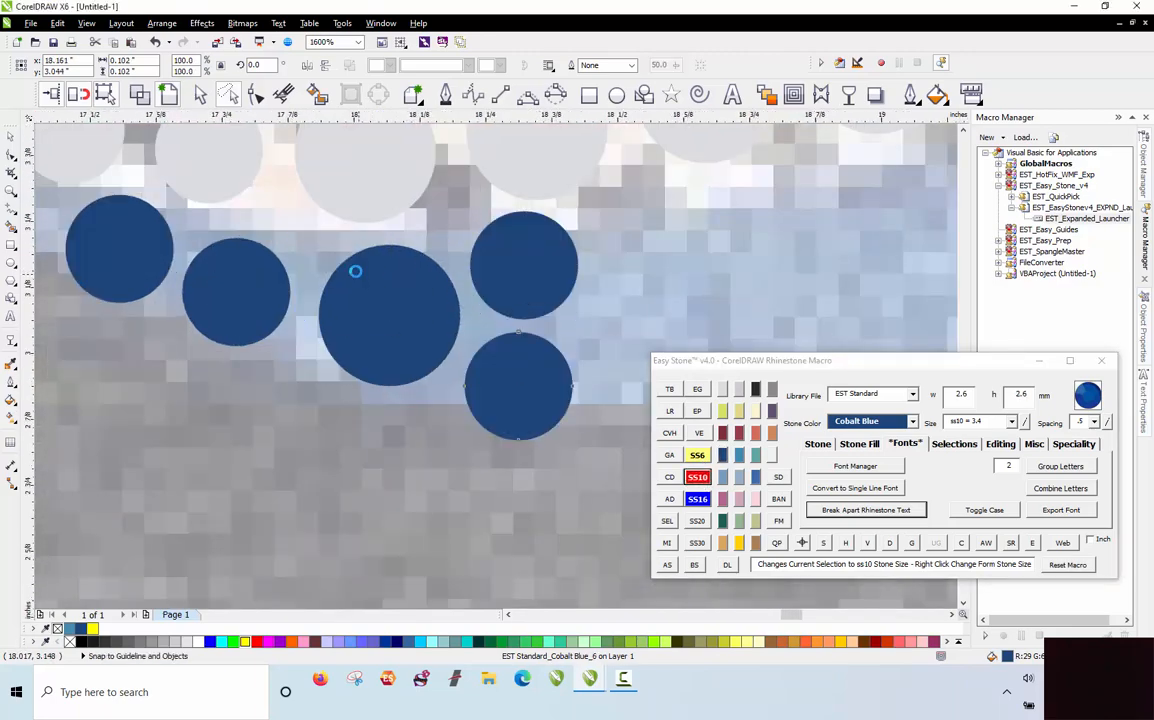
scroll(245, 239, "down", 2)
scroll(440, 217, "up", 1)
left_click_drag(644, 196, 580, 268)
scroll(580, 268, "down", 2)
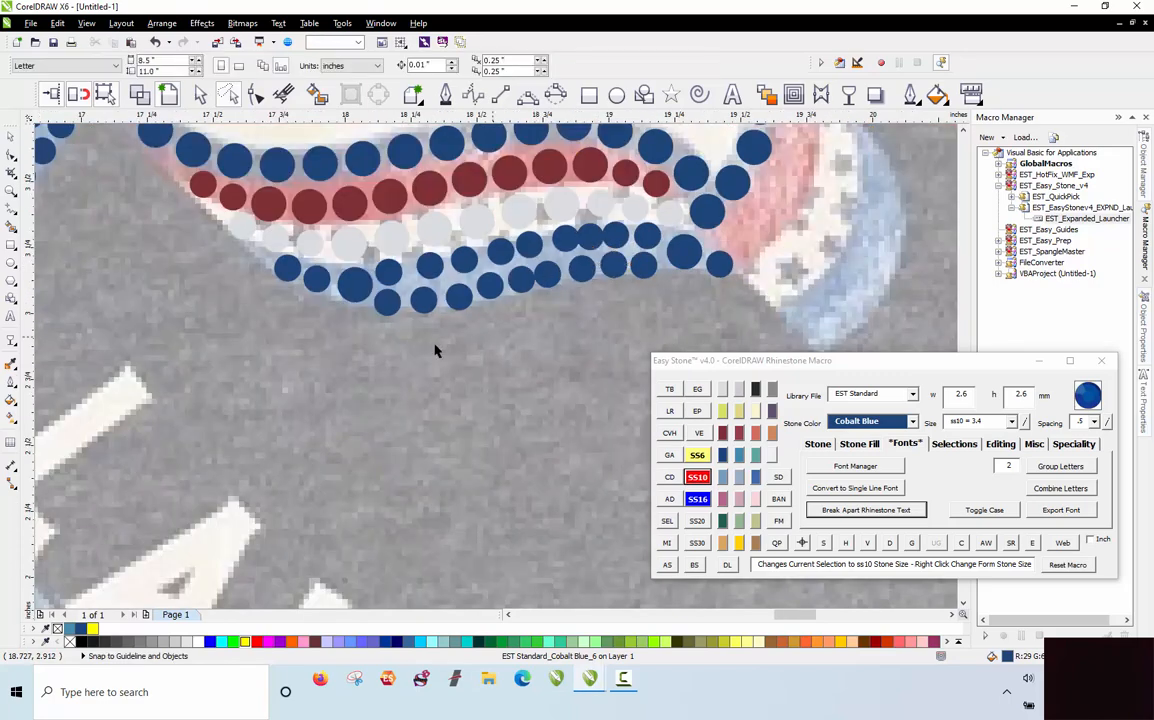
Step: Evenly respace the upper row of Cobalt Blue stones in the underline's blue band between its two ss10 end stones
left_click_drag(344, 355, 347, 306)
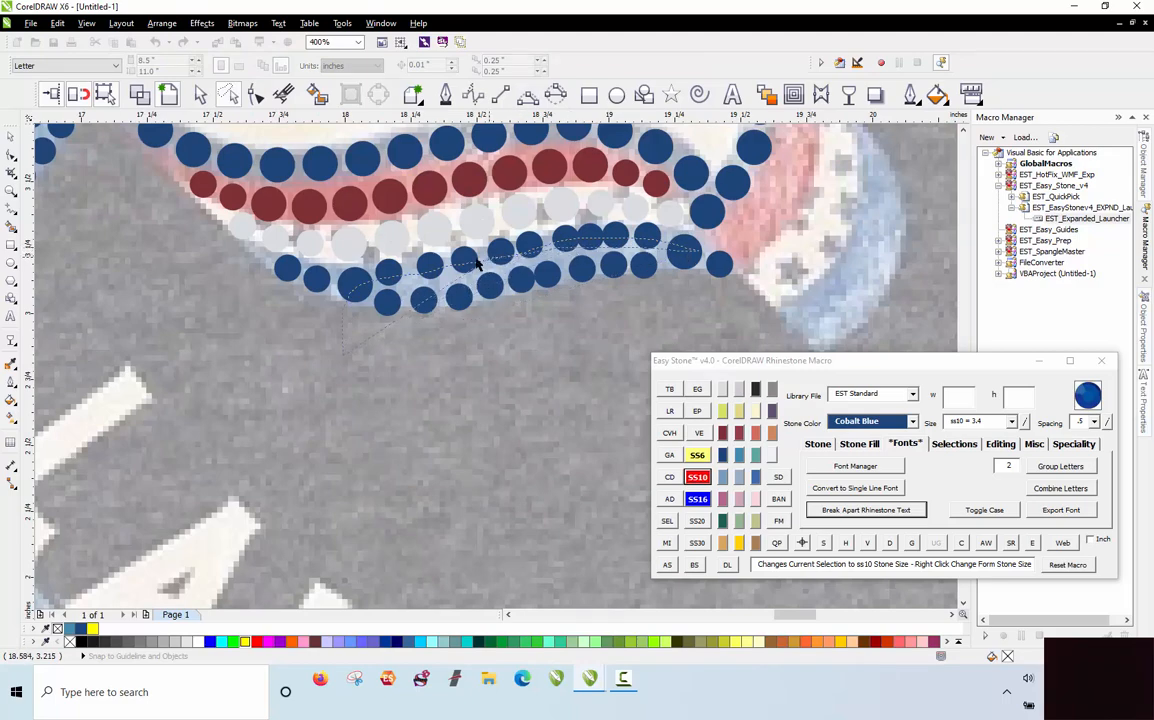
left_click_drag(351, 297, 351, 291)
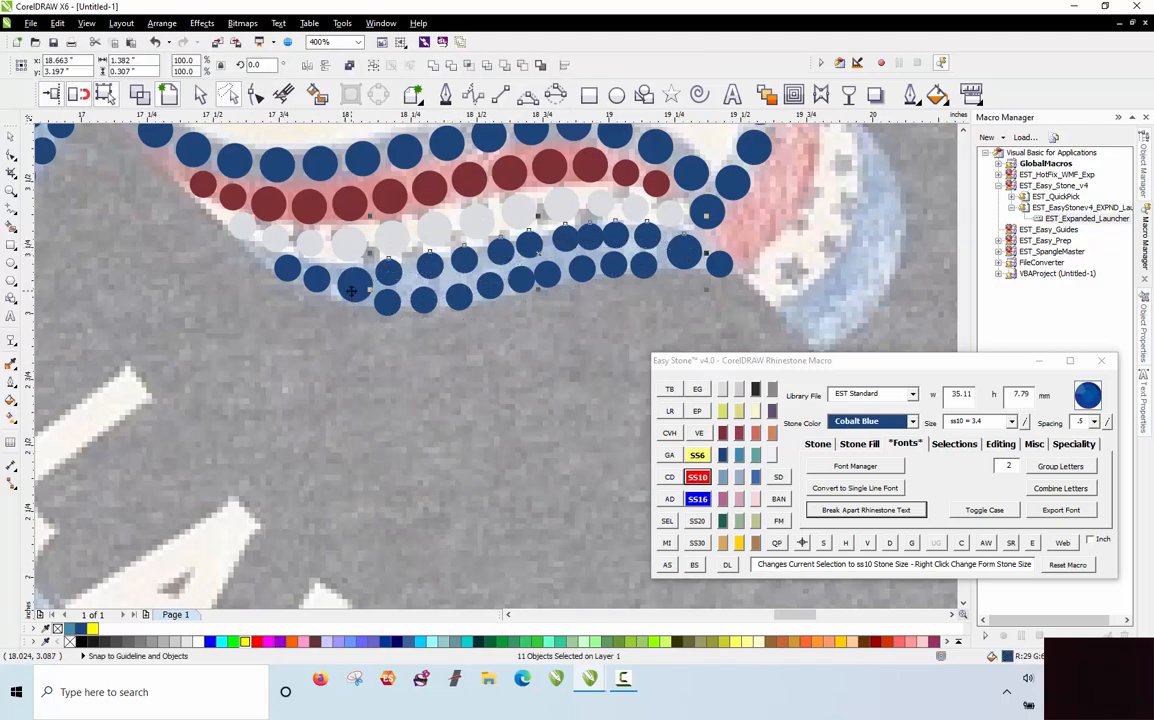
left_click(890, 543)
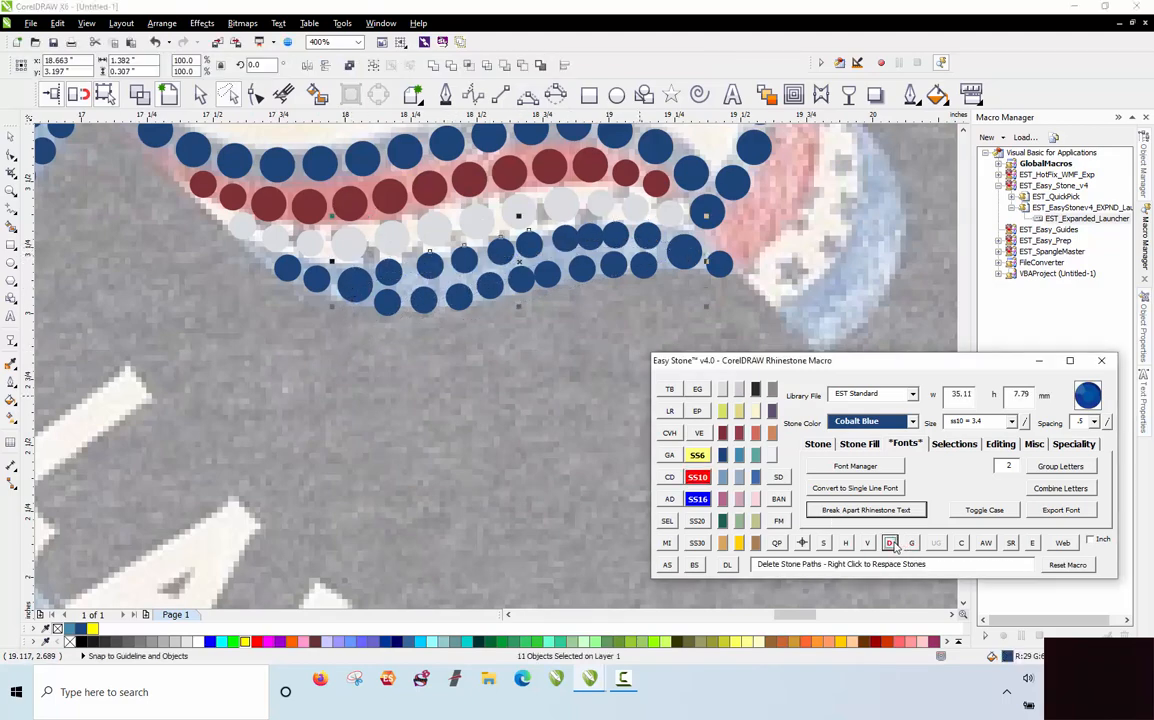
left_click(481, 493)
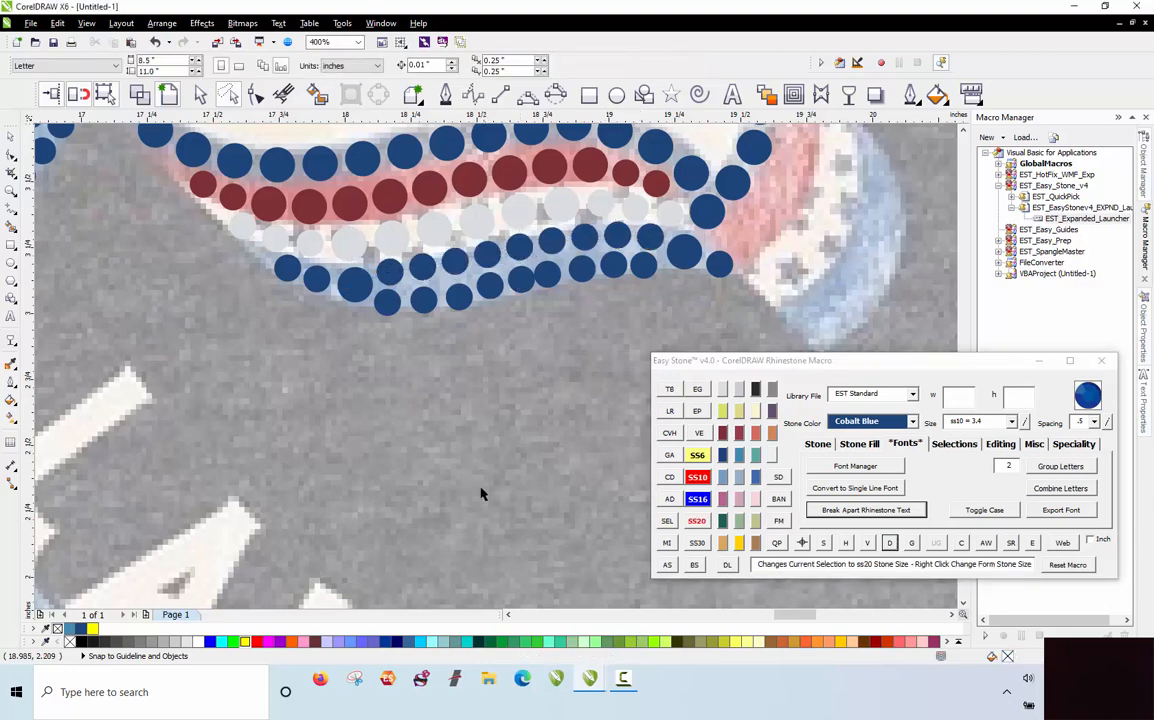
Step: Evenly respace the lower row of Cobalt Blue stones in the underline's blue band between the same ss10 end stones
left_click_drag(358, 461, 334, 316)
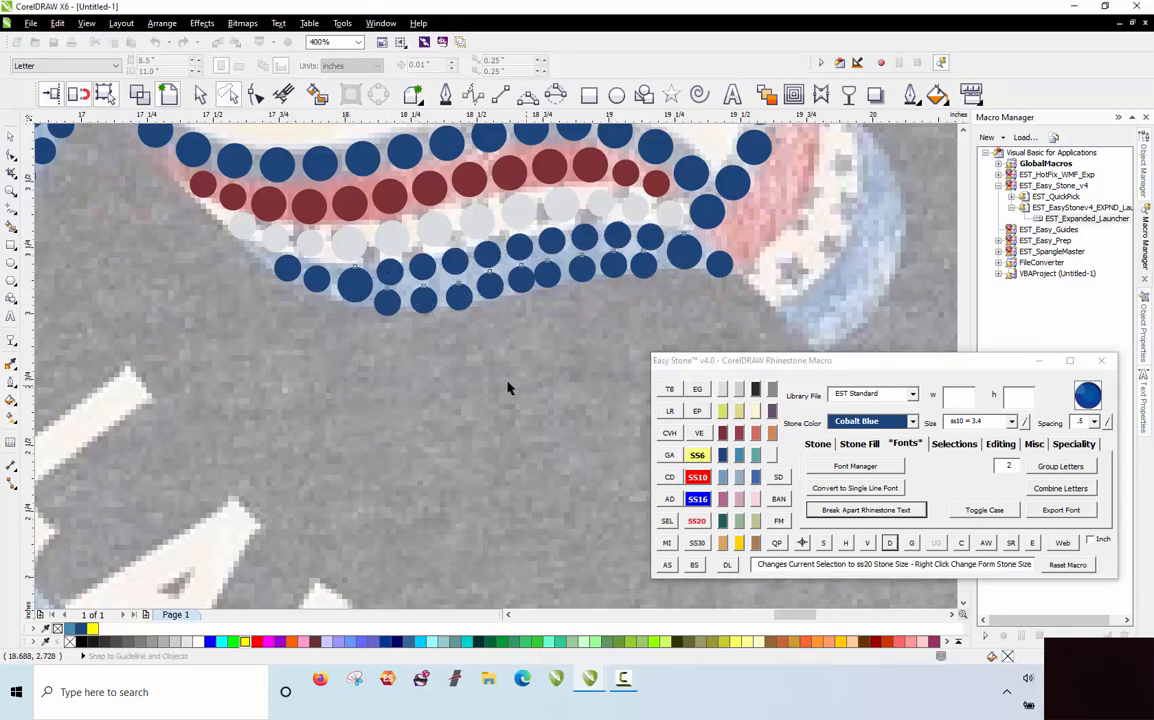
left_click_drag(353, 300, 353, 301)
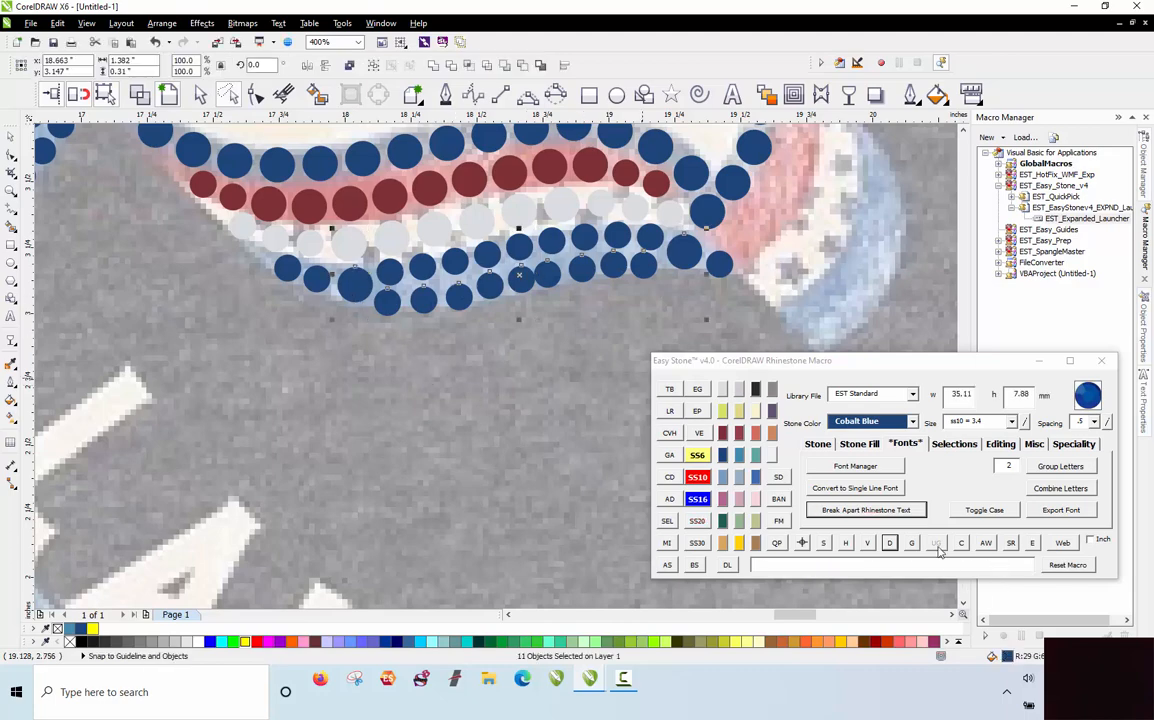
left_click(890, 543)
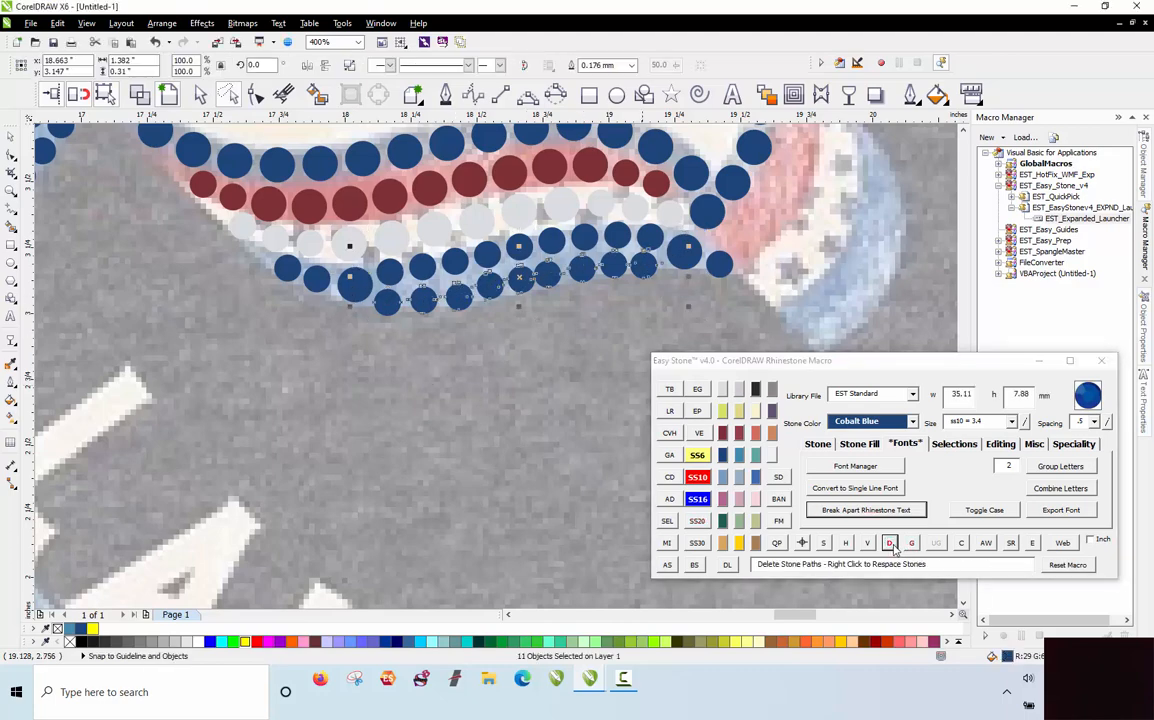
left_click(518, 471)
scroll(620, 239, "up", 3)
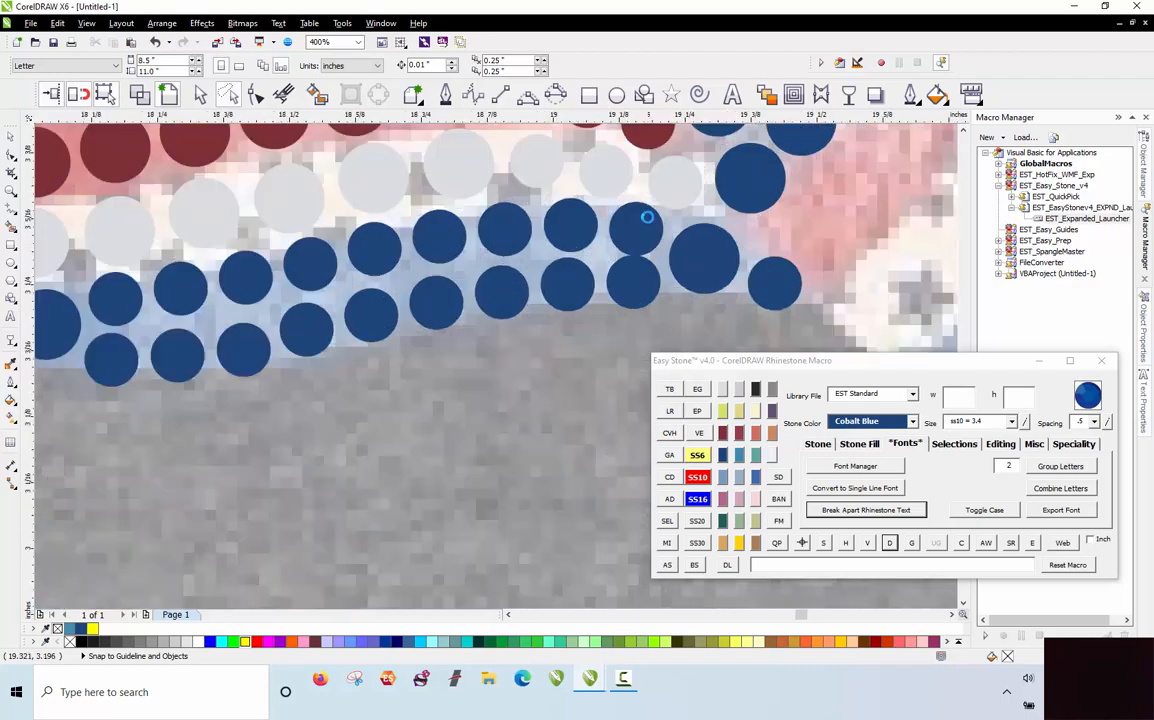
left_click(585, 295)
scroll(425, 278, "down", 3)
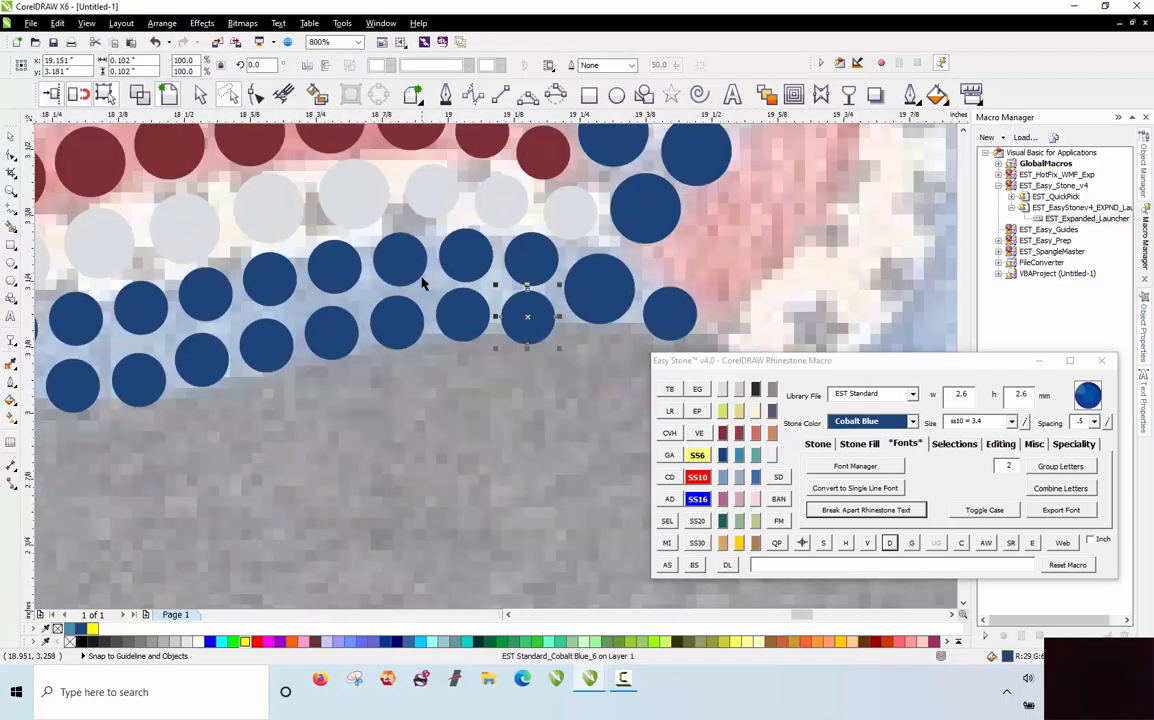
left_click(433, 390)
scroll(434, 385, "down", 1)
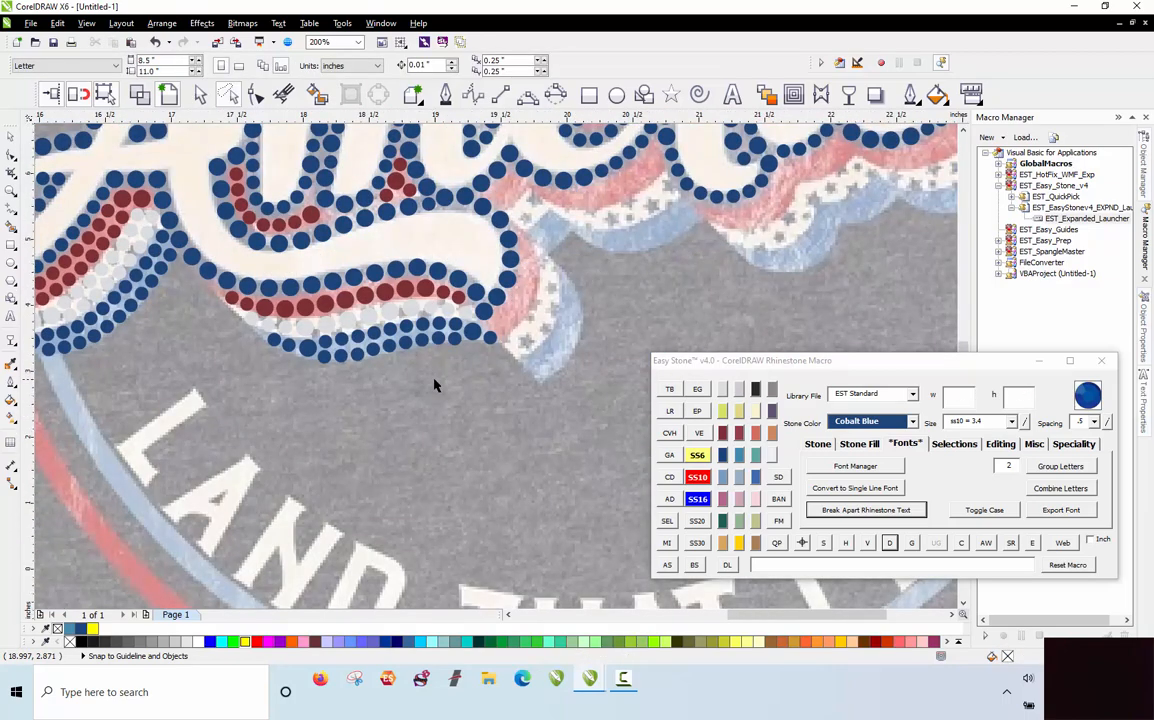
Step: Copy red stones onto the red band around the underline's right tip, one ss6 at the upper end and four ss10 below it
scroll(390, 373, "down", 1)
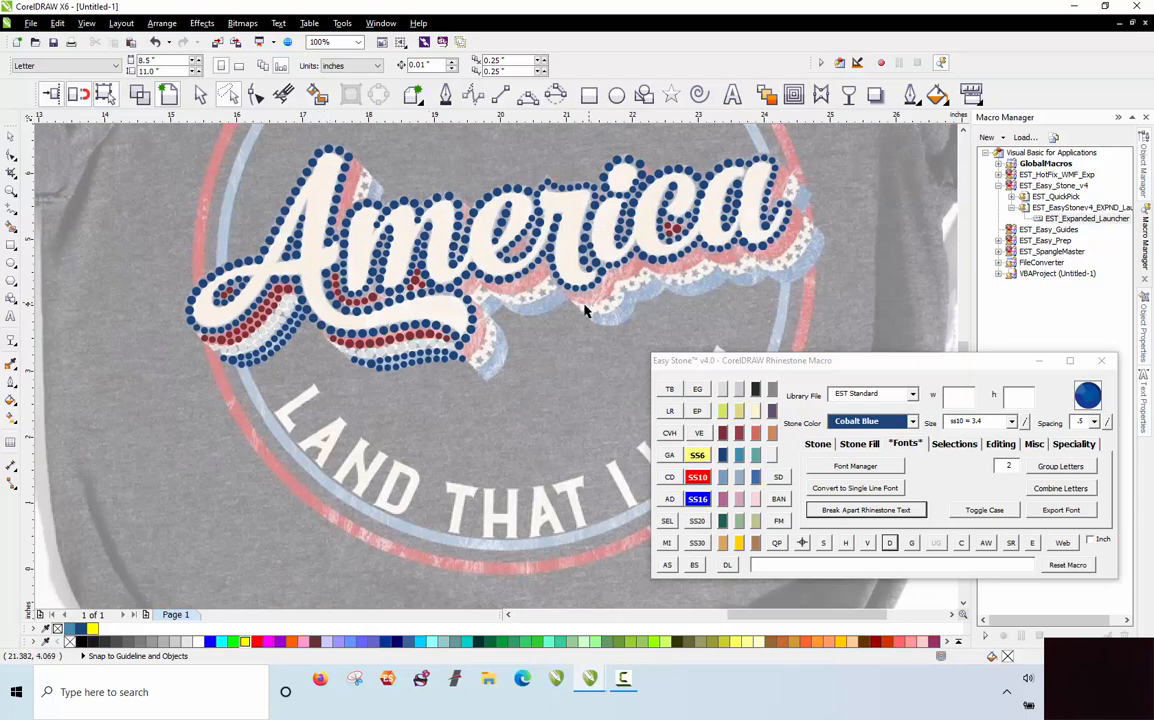
scroll(555, 333, "up", 1)
scroll(400, 325, "up", 1)
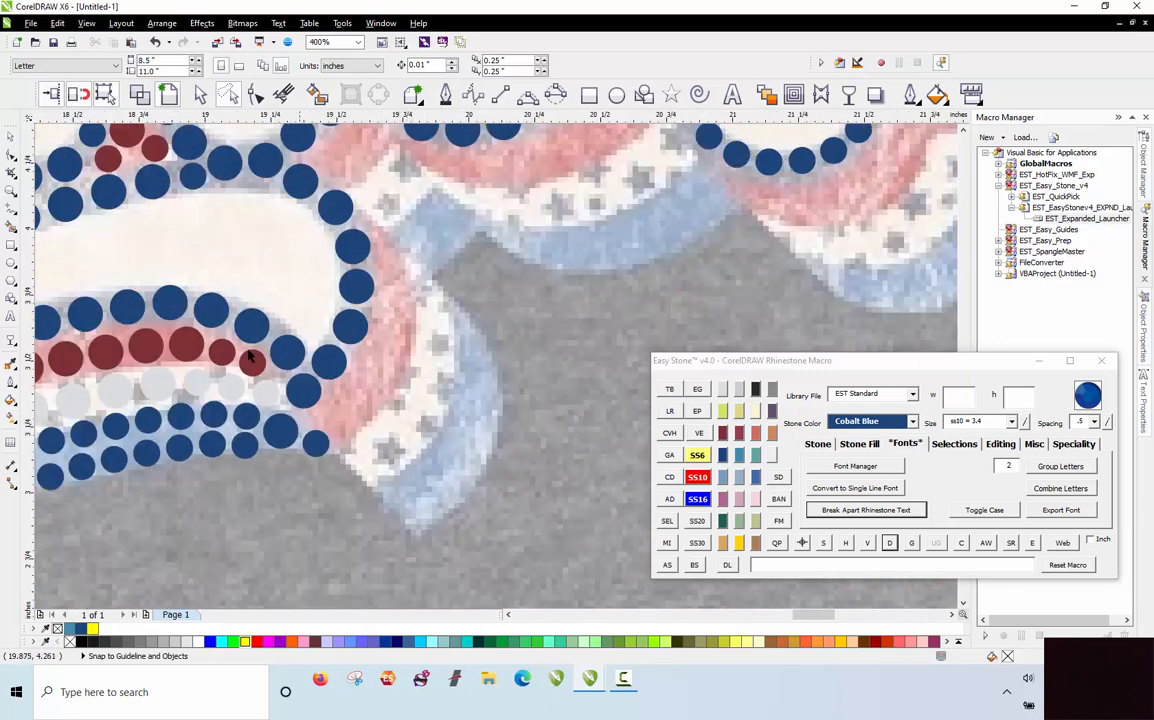
left_click_drag(253, 360, 309, 559)
right_click(387, 262)
scroll(388, 260, "up", 1)
right_click(407, 328)
left_click(695, 478)
key("space")
key("space")
scroll(344, 443, "down", 1)
left_click(332, 525)
scroll(329, 517, "up", 1)
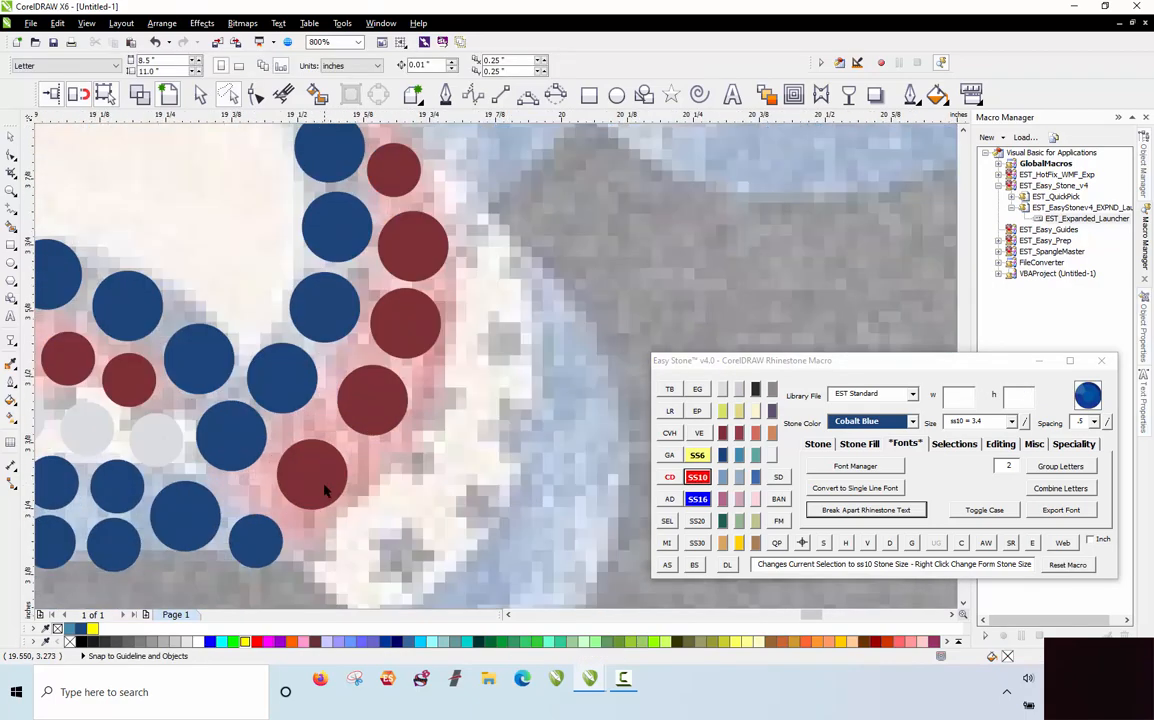
Step: Nudge the lowest ss10 red stone at the underline's right tip and evenly respace the five-stone column
left_click_drag(324, 483, 320, 494)
scroll(281, 552, "down", 1)
left_click(328, 475, "shift")
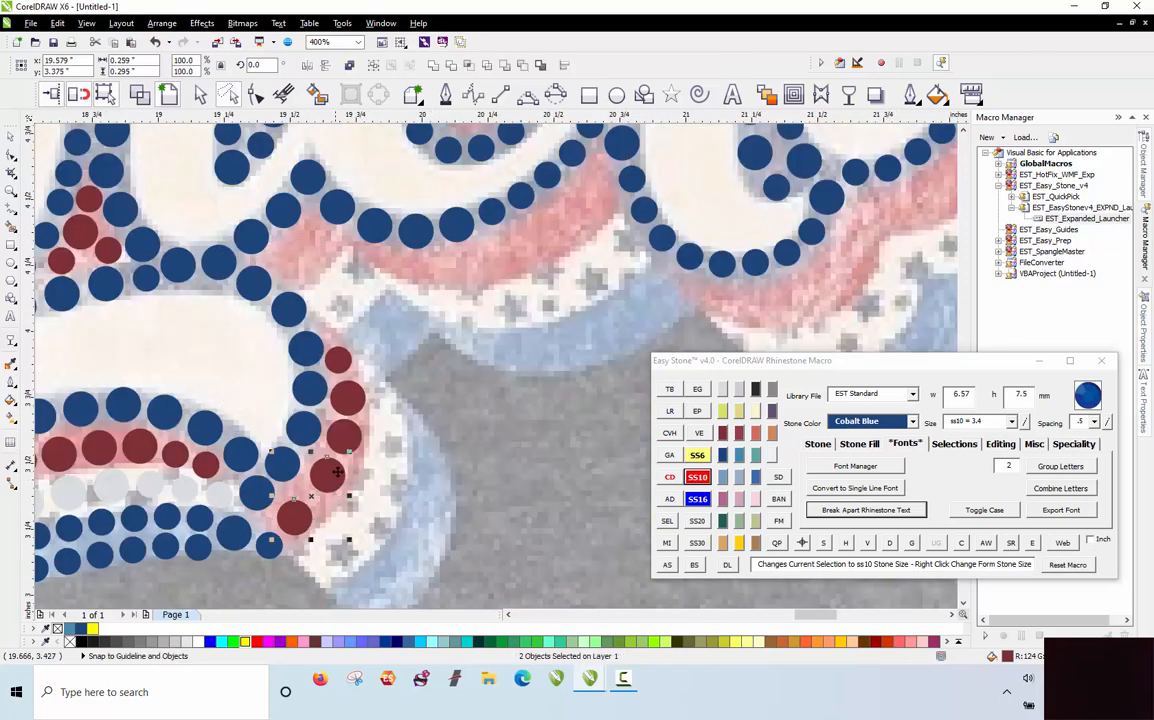
left_click(344, 435, "shift")
left_click(347, 398, "shift")
left_click(338, 360, "shift")
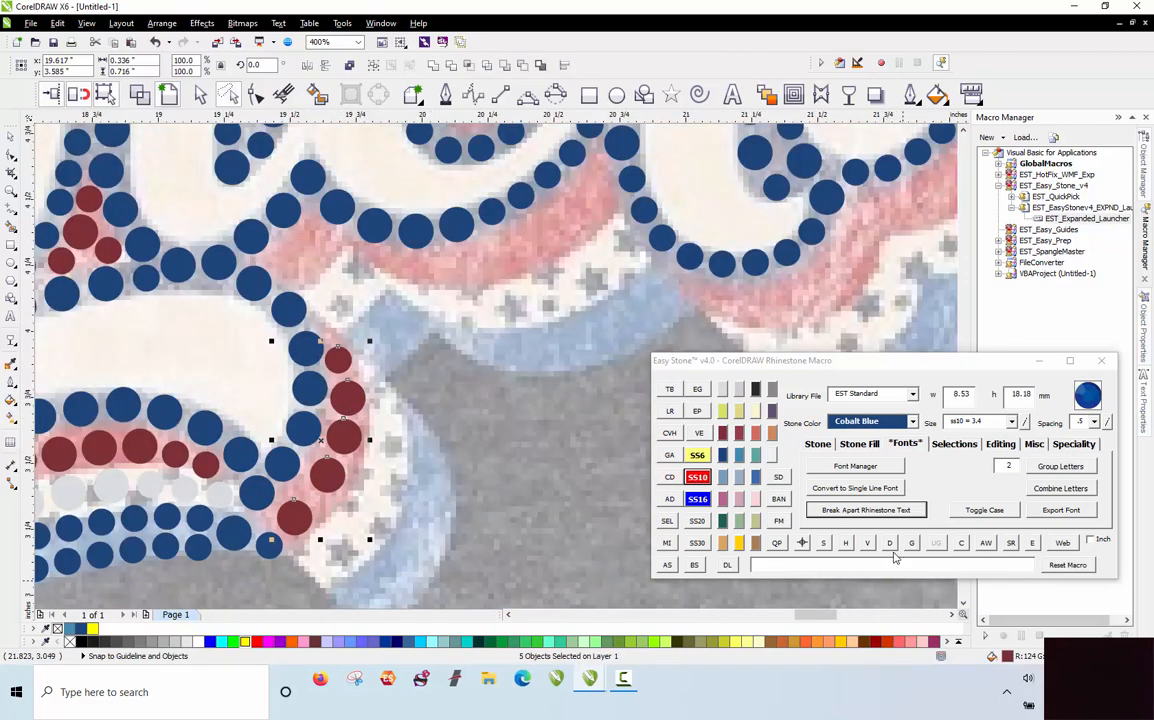
right_click(889, 543)
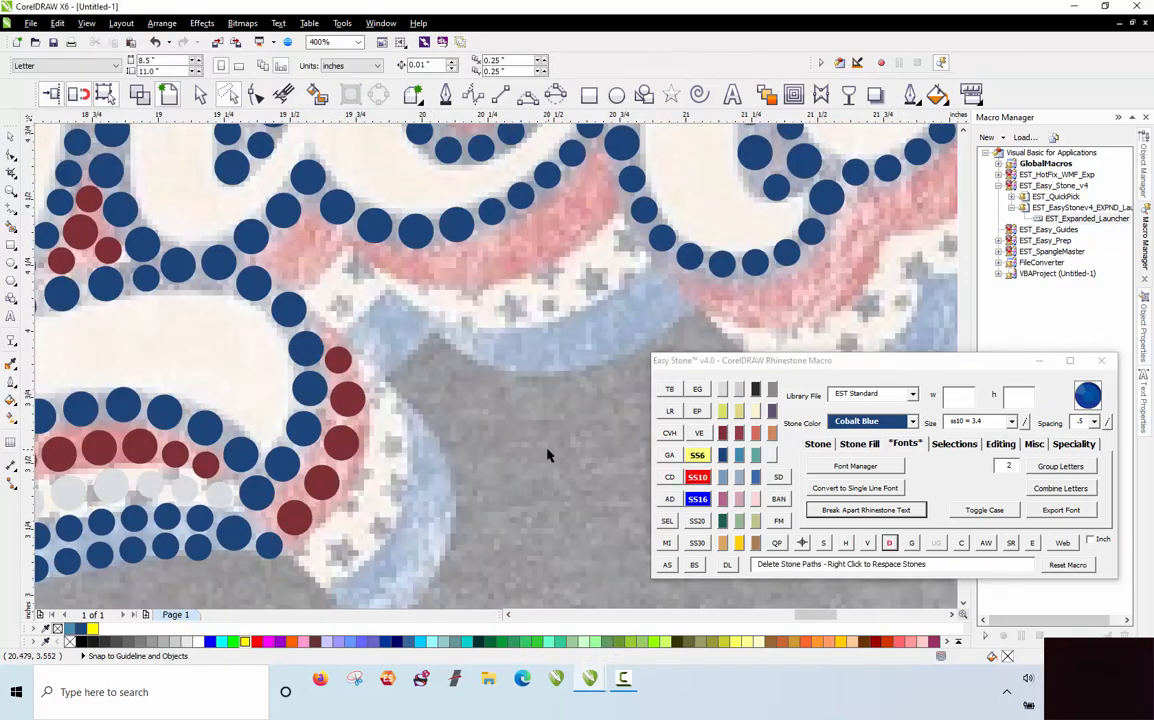
Step: Add a second ss6 red stone below the column's top stone and evenly respace all six red stones
scroll(383, 384, "up", 1)
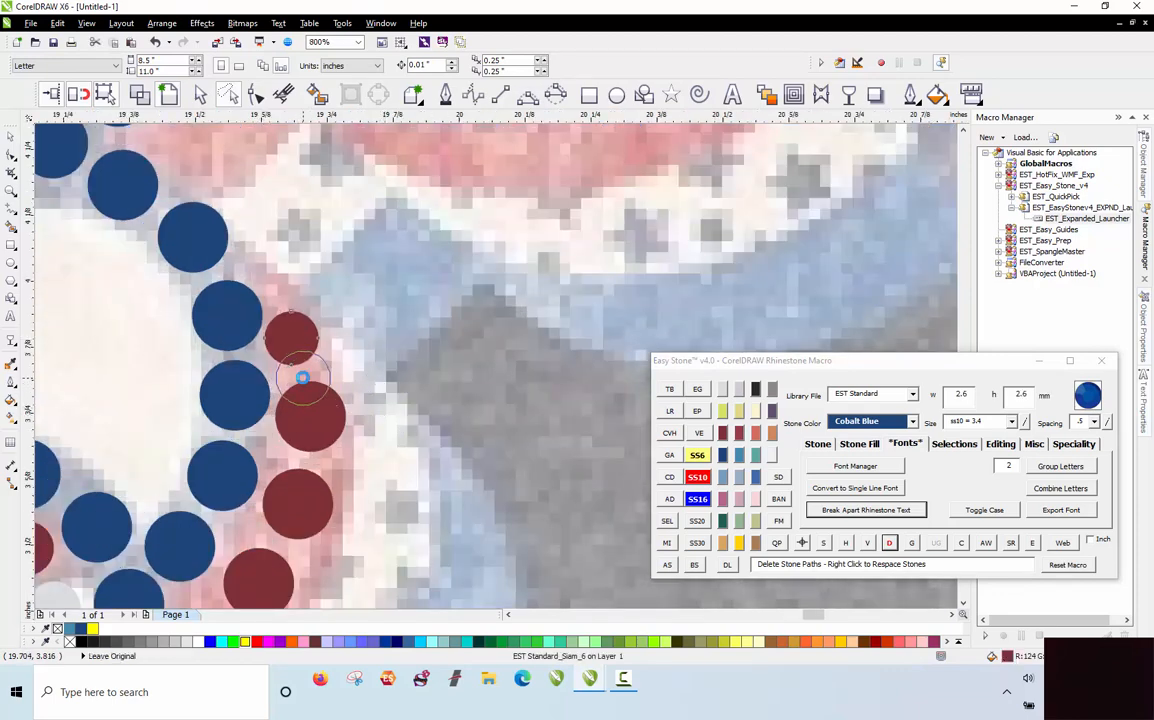
scroll(300, 300, "down", 2)
scroll(290, 313, "up", 1)
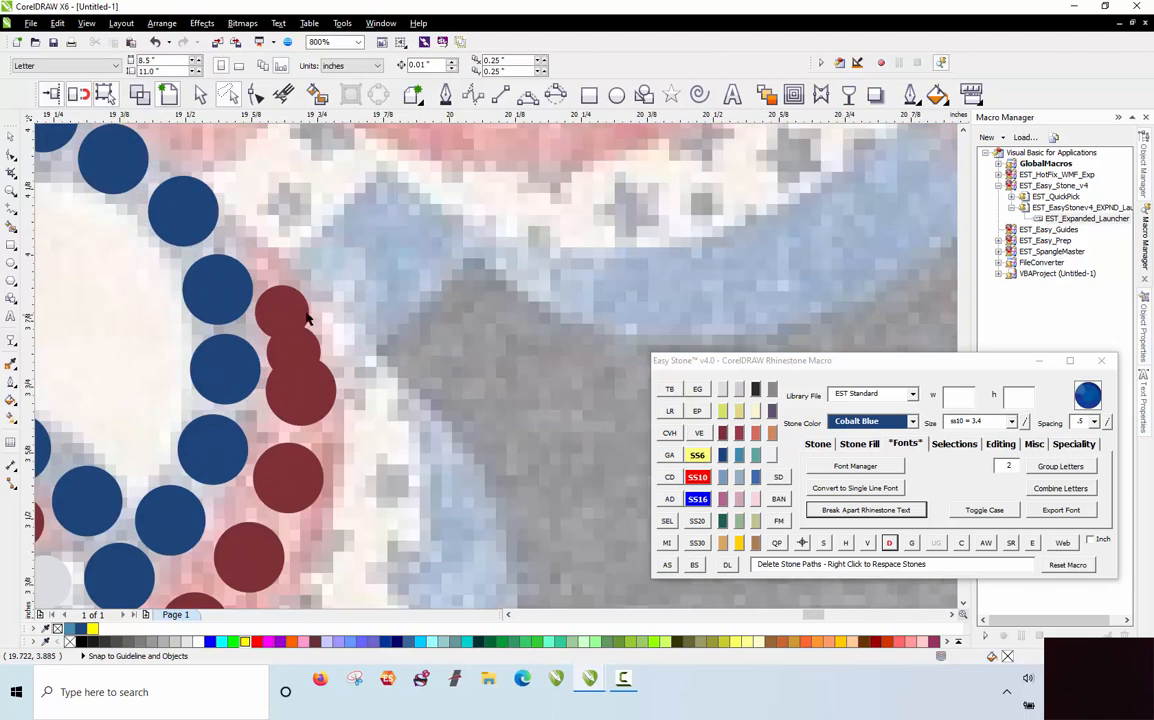
left_click(249, 474)
left_click(283, 433, "shift")
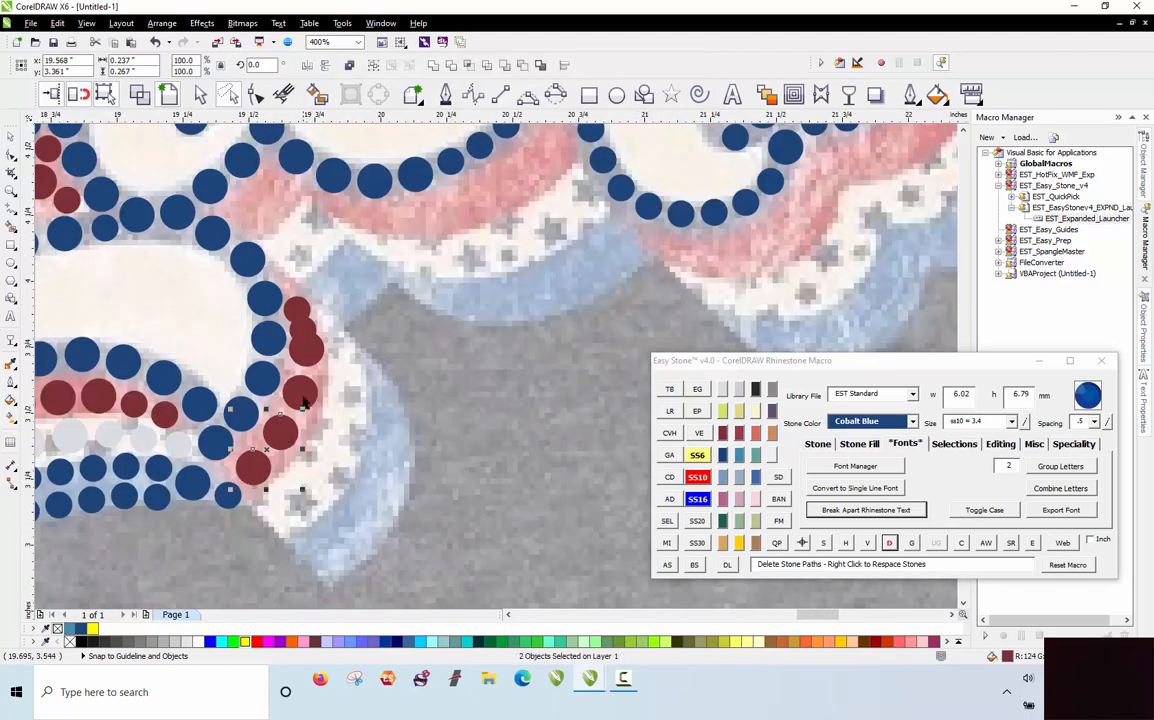
left_click(302, 397, "shift")
left_click(313, 358, "shift")
scroll(313, 318, "up", 1)
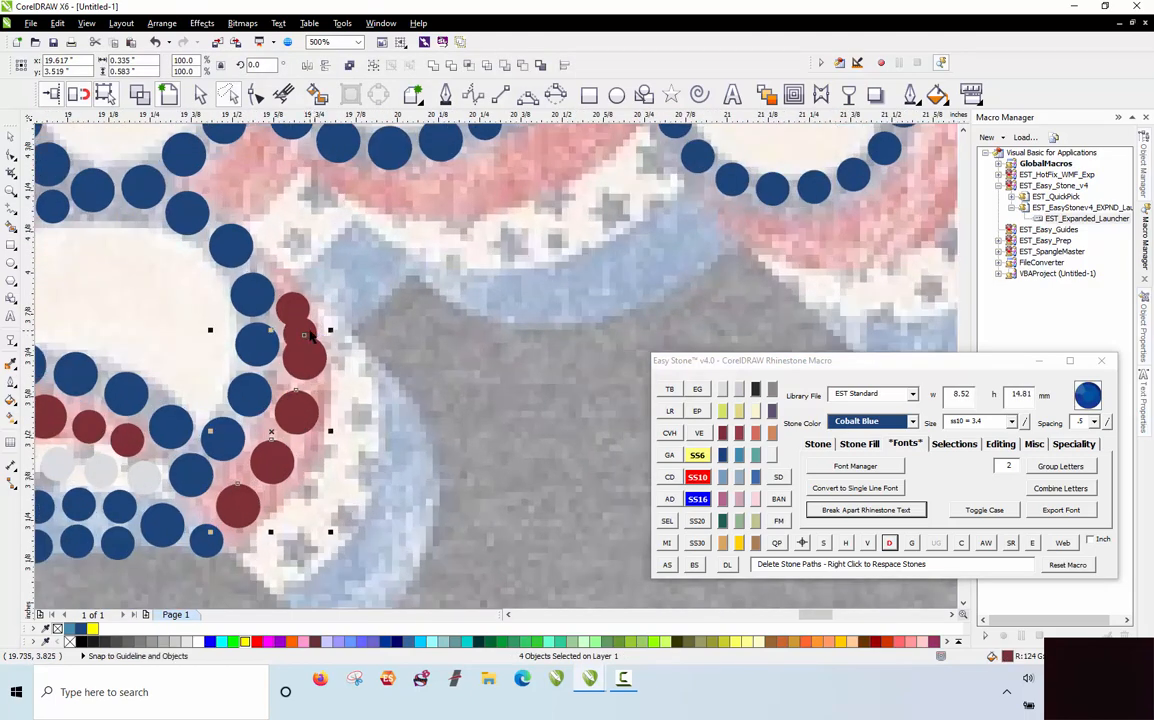
left_click(310, 313, "shift")
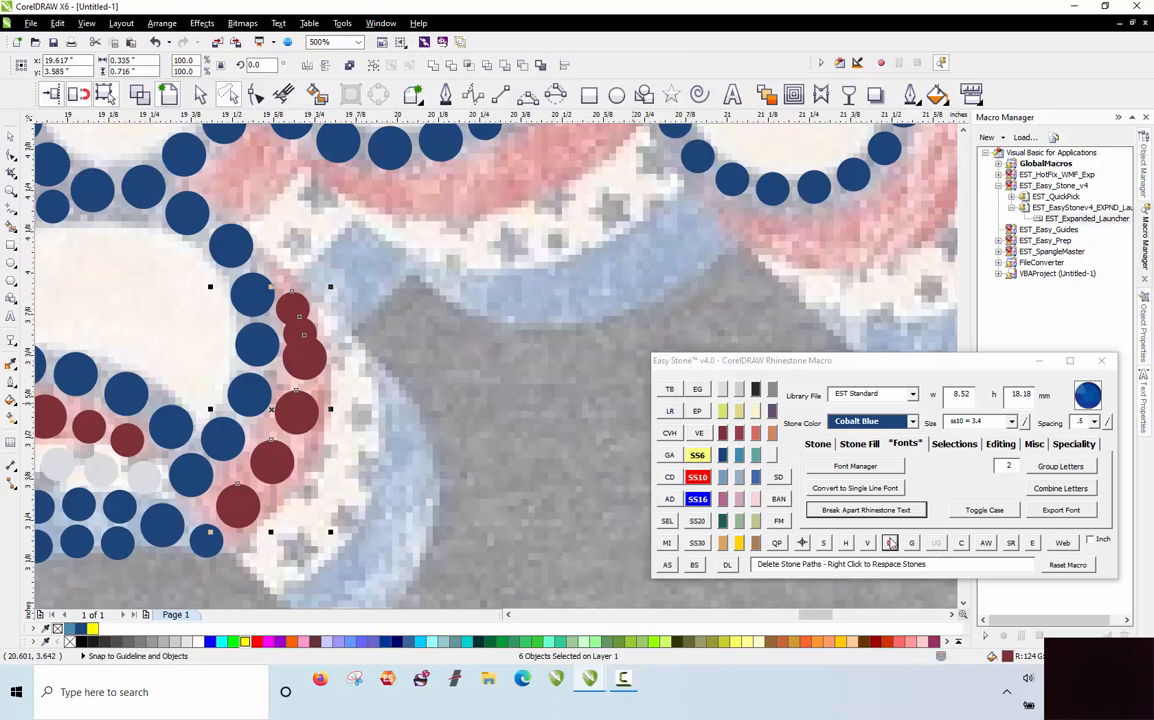
left_click(889, 543)
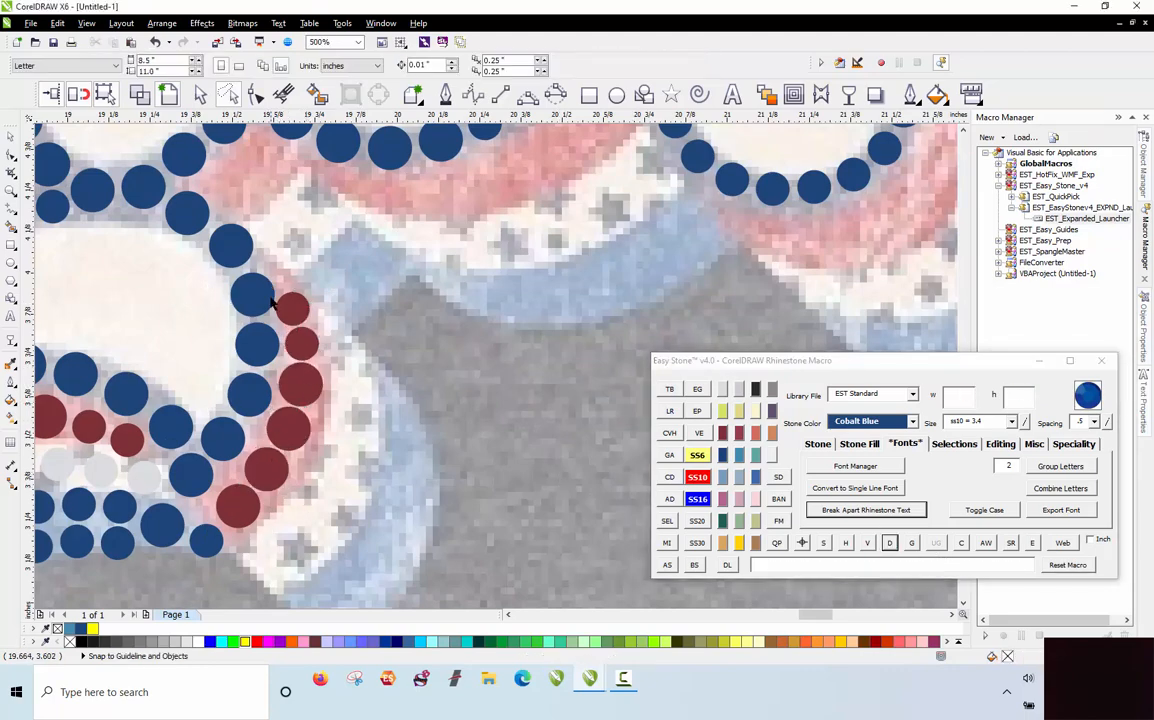
Step: Copy an ss6 red stone onto the adjacent white band, then move the red column's top stone up and respace the column
scroll(331, 327, "up", 3)
left_click_drag(324, 333, 386, 350)
right_click(386, 350)
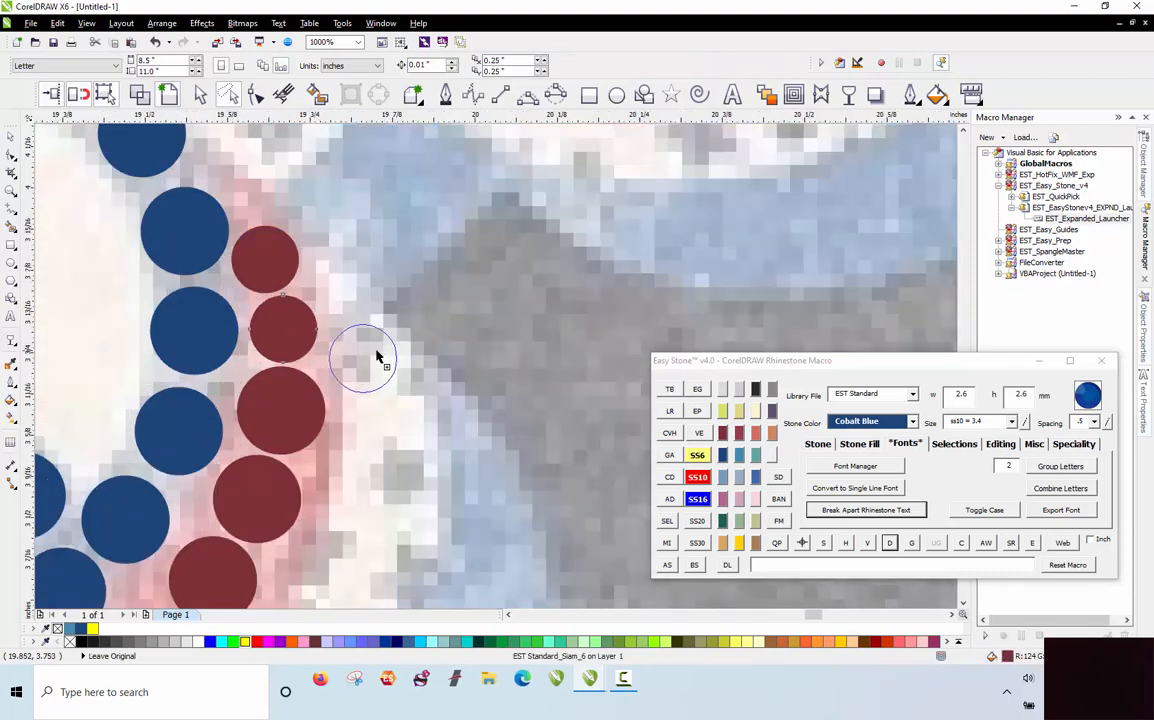
left_click_drag(256, 256, 256, 232)
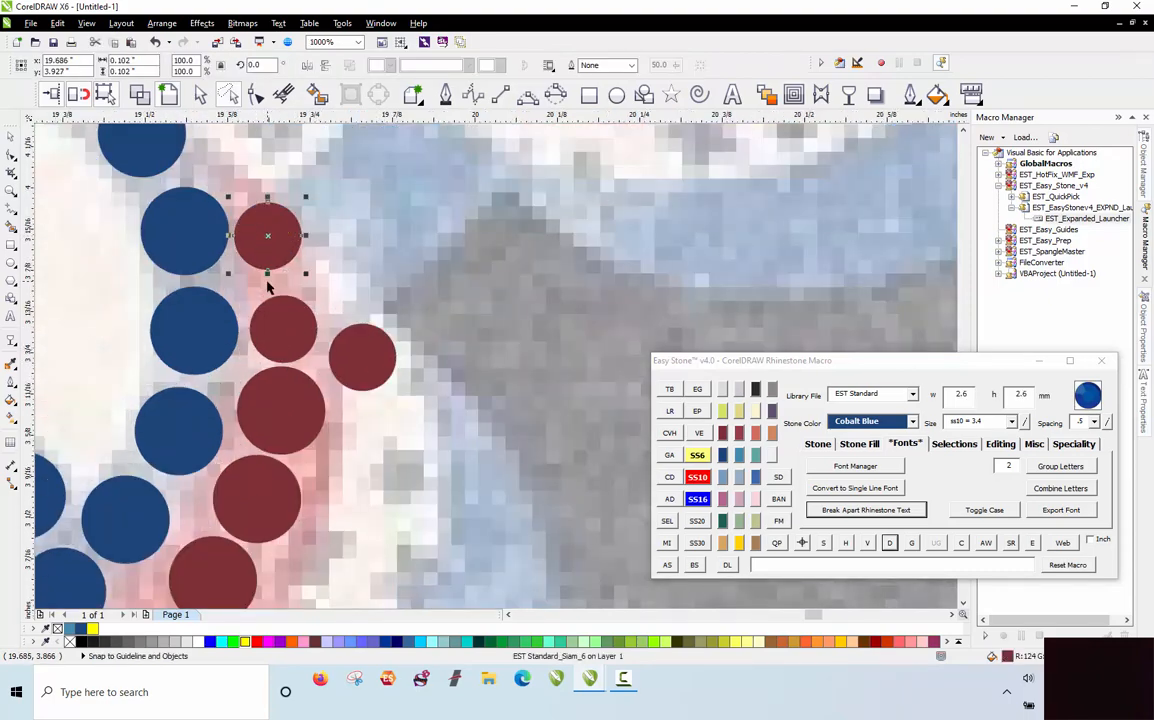
scroll(272, 242, "down", 2)
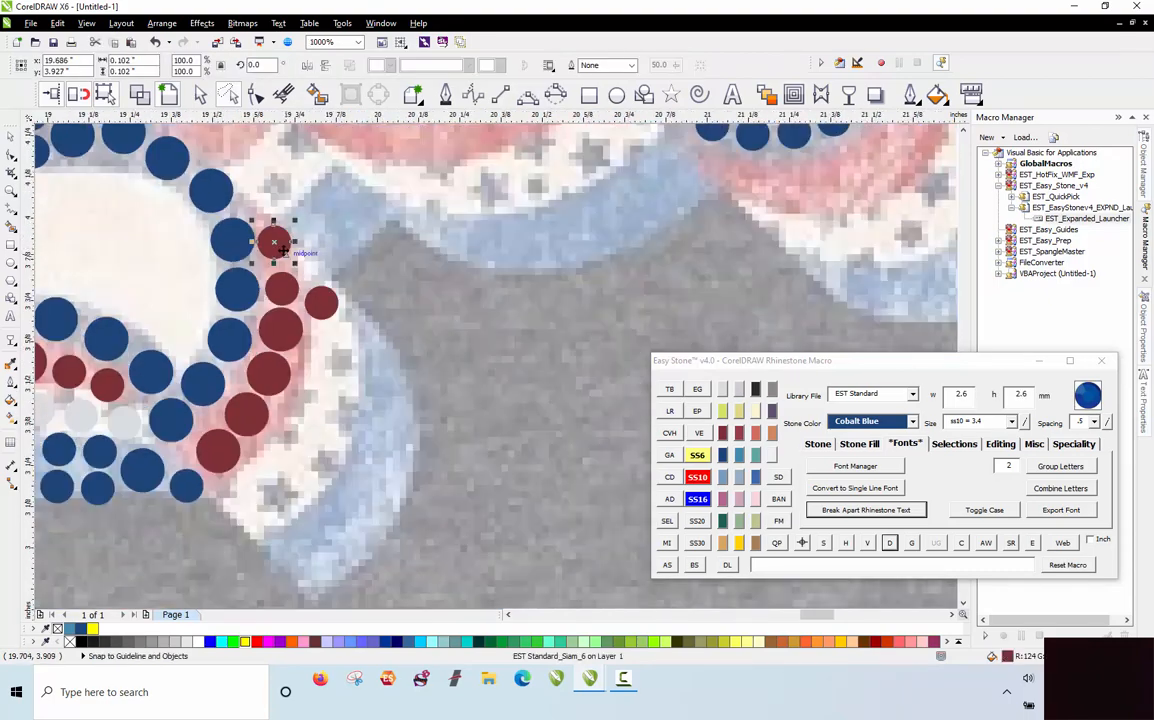
left_click(274, 376, "shift")
left_click(246, 416, "shift")
left_click(224, 457, "shift")
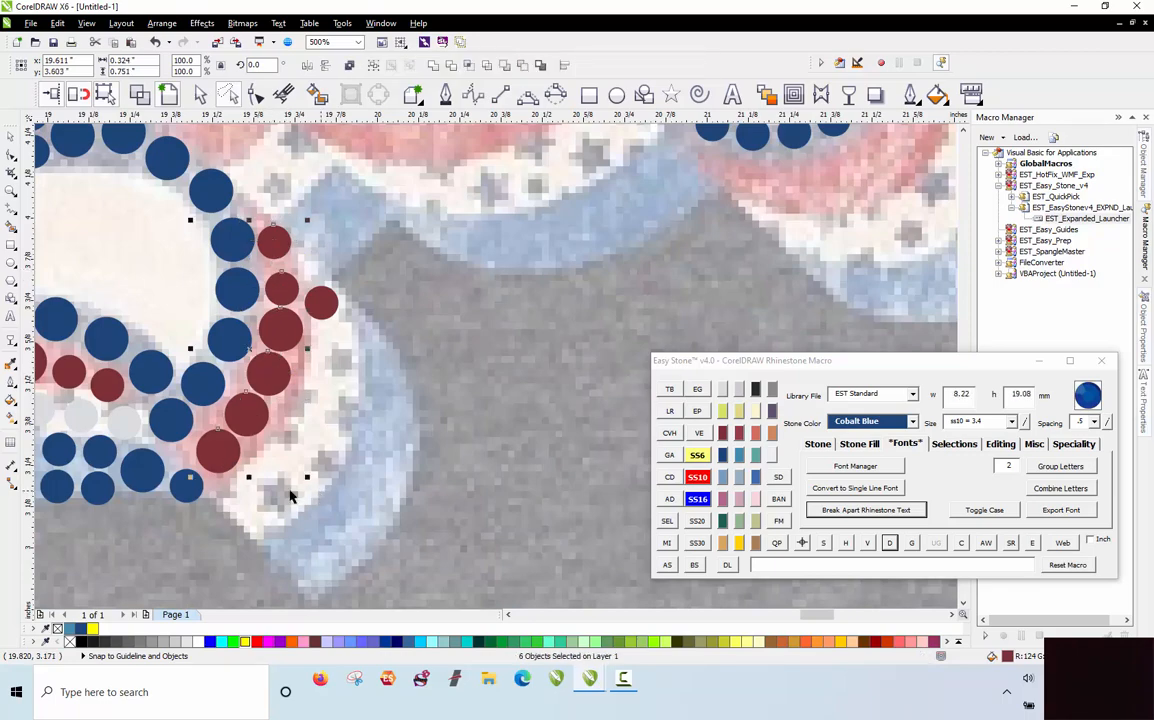
left_click(888, 543)
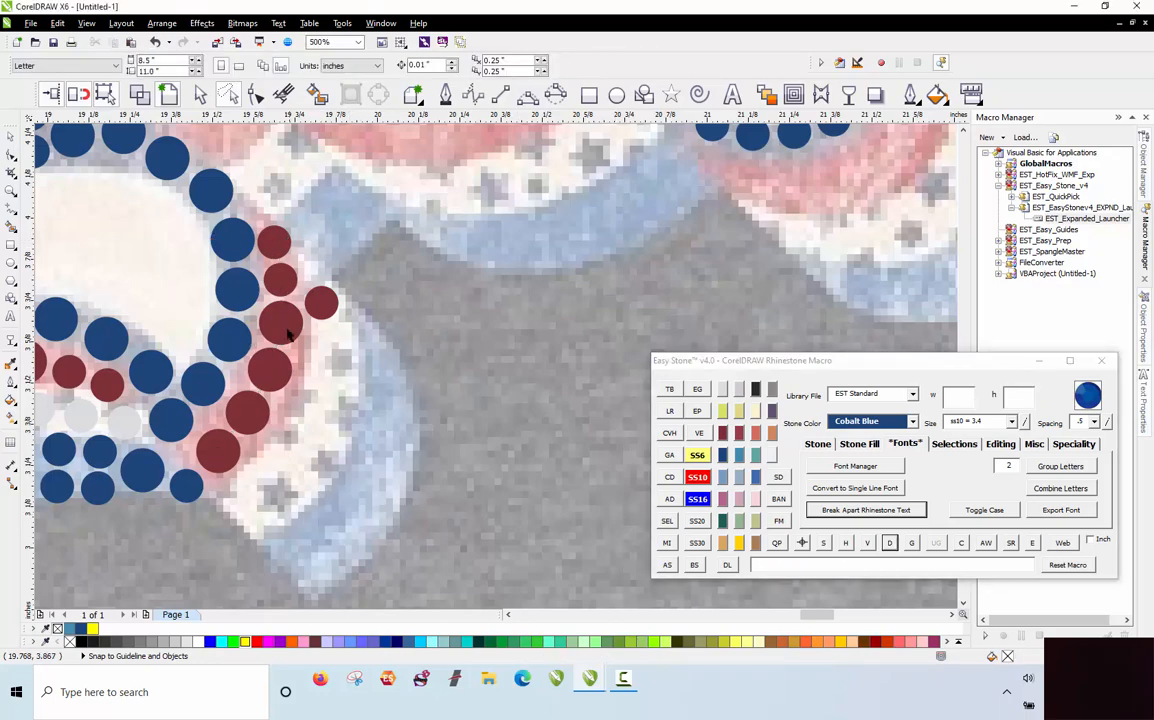
Step: Recolor the ss6 stone at the upper end of the tip's white band Crystal
scroll(321, 300, "up", 2)
left_click(321, 305)
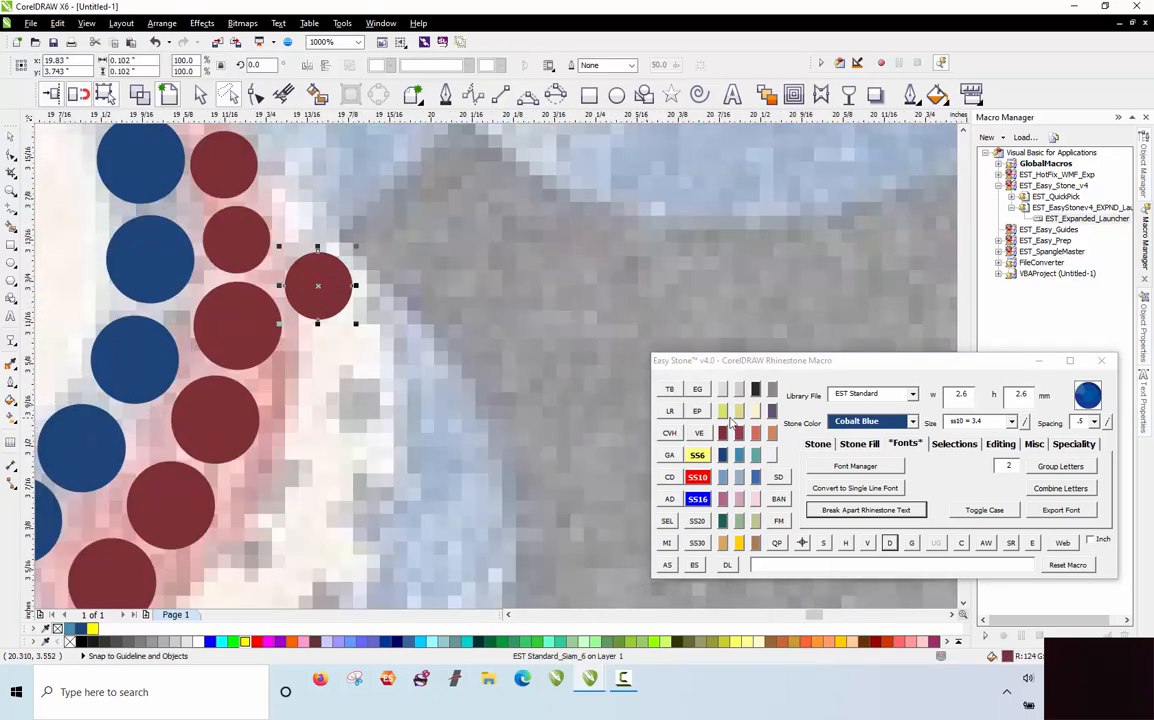
left_click(722, 388)
Step: Copy an ss10 stone onto the lower part of the tip's white band, recolor it Crystal and duplicate it into a run of three
scroll(444, 241, "down", 2)
scroll(425, 265, "up", 2)
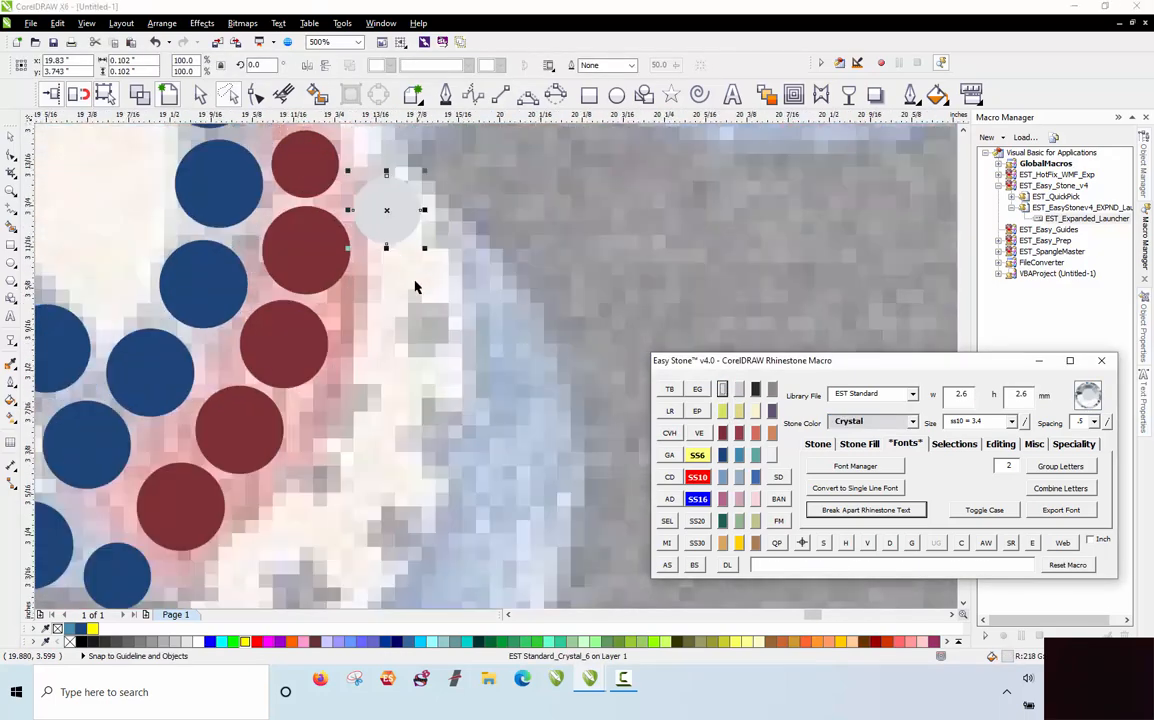
scroll(291, 368, "down", 2)
scroll(295, 380, "up", 2)
left_click_drag(286, 349, 447, 291)
right_click(348, 458)
left_click(722, 388)
key("space")
scroll(353, 456, "down", 1)
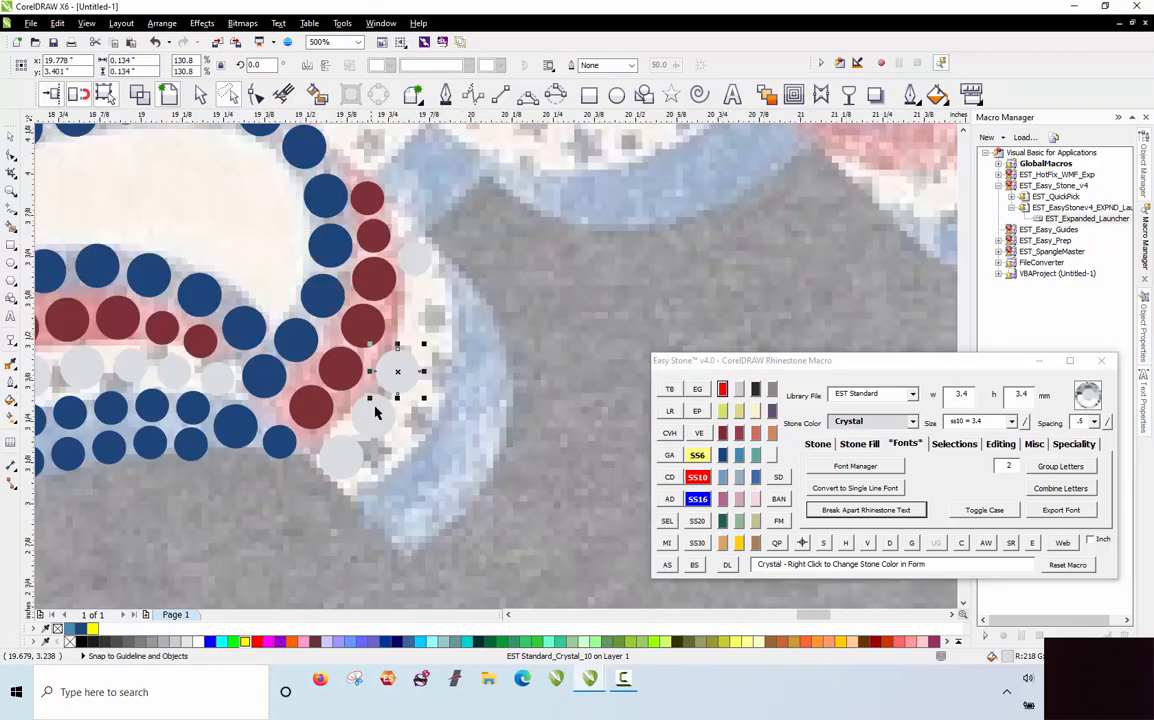
Step: Resize the lowest Crystal stone to ss6 and place two ss6 stones side by side across the white band's lower end
scroll(416, 342, "up", 1)
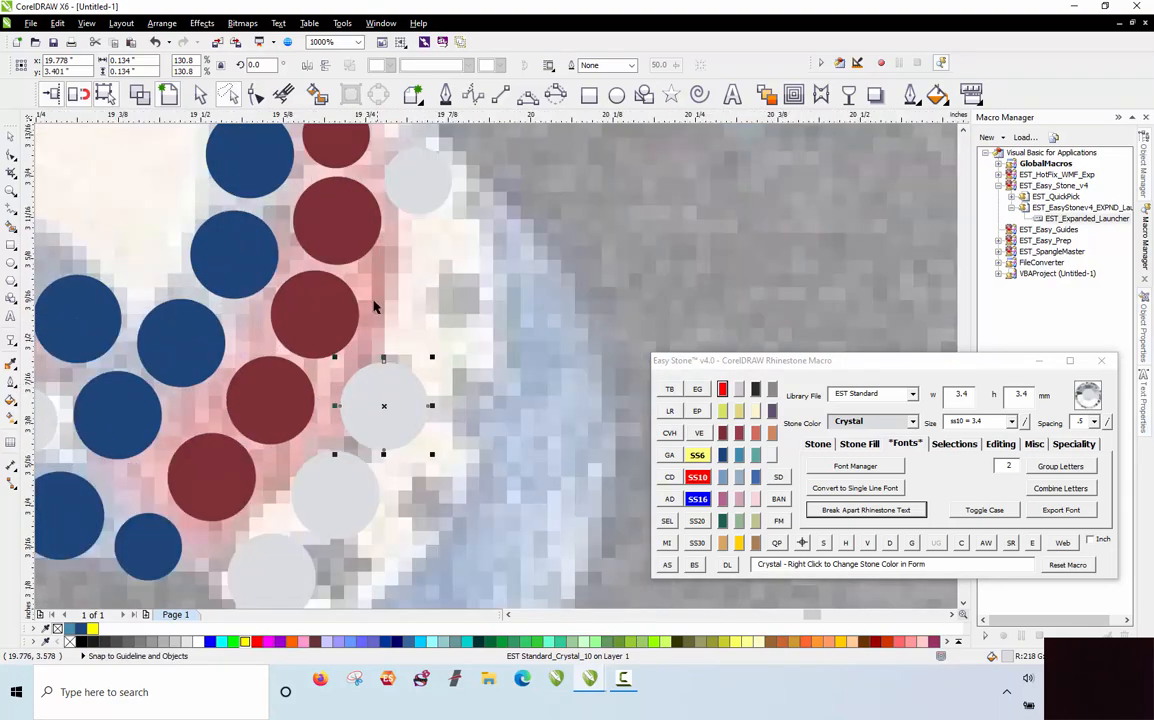
scroll(376, 307, "down", 1)
scroll(390, 304, "up", 1)
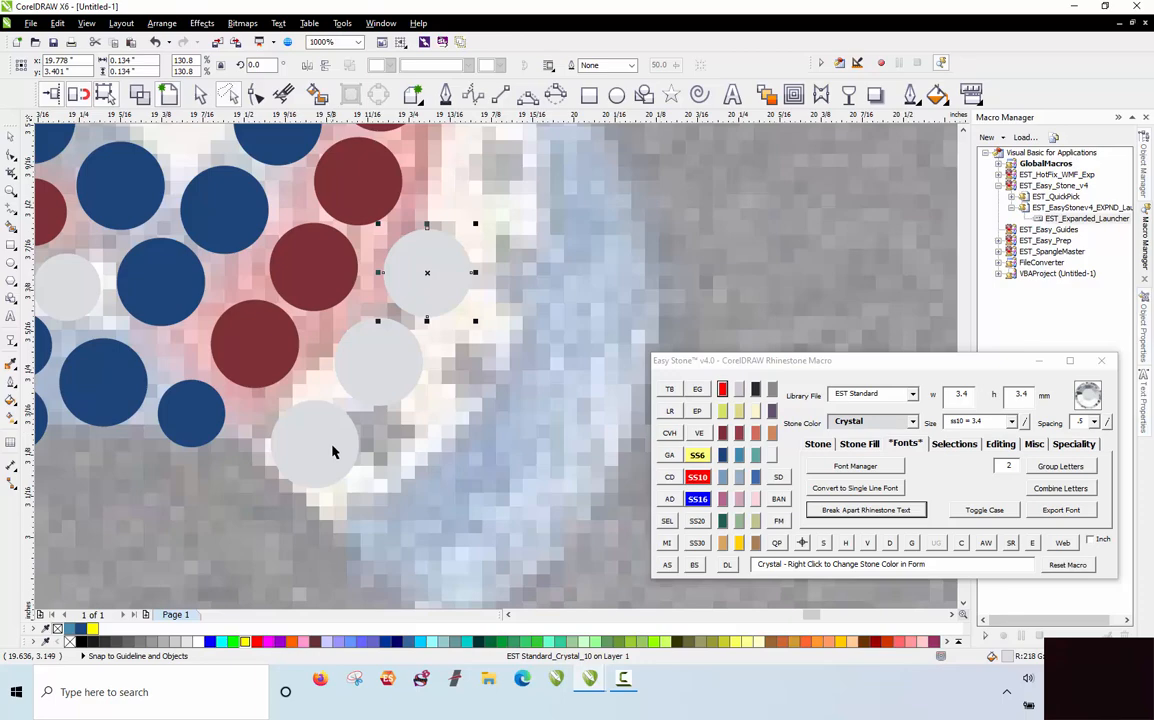
left_click(697, 455)
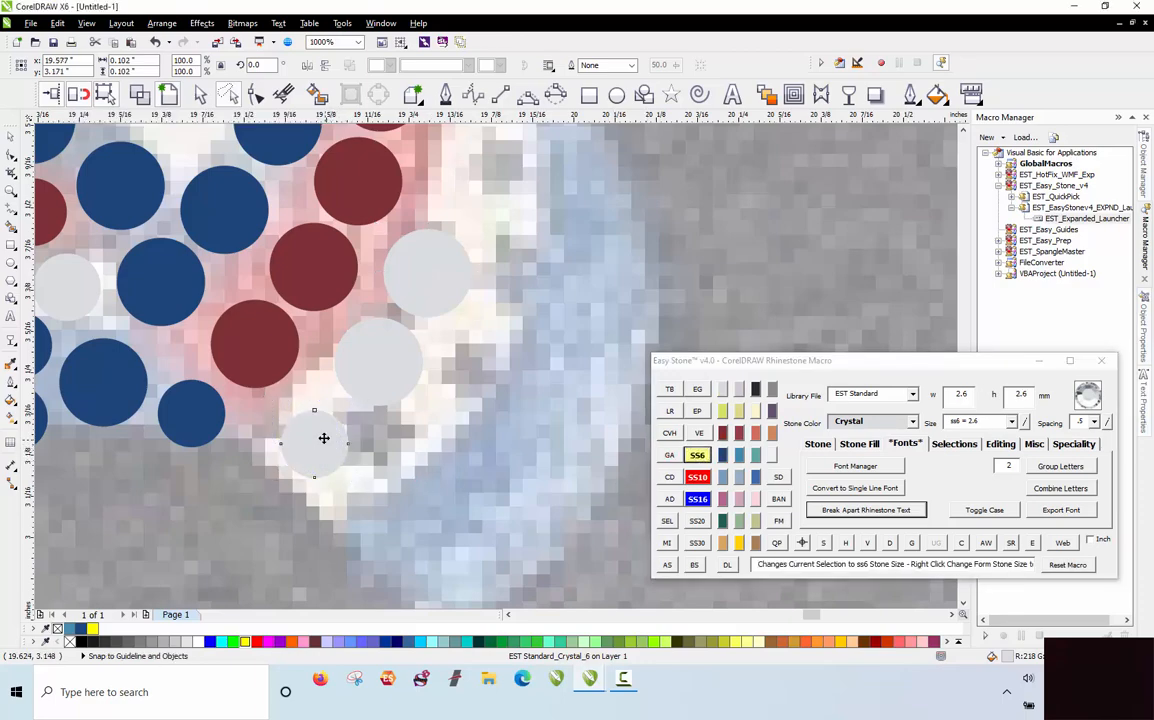
left_click_drag(323, 438, 352, 486)
Step: Delete the two remaining ss10 Crystal stones from the tip's white band
left_click(401, 352)
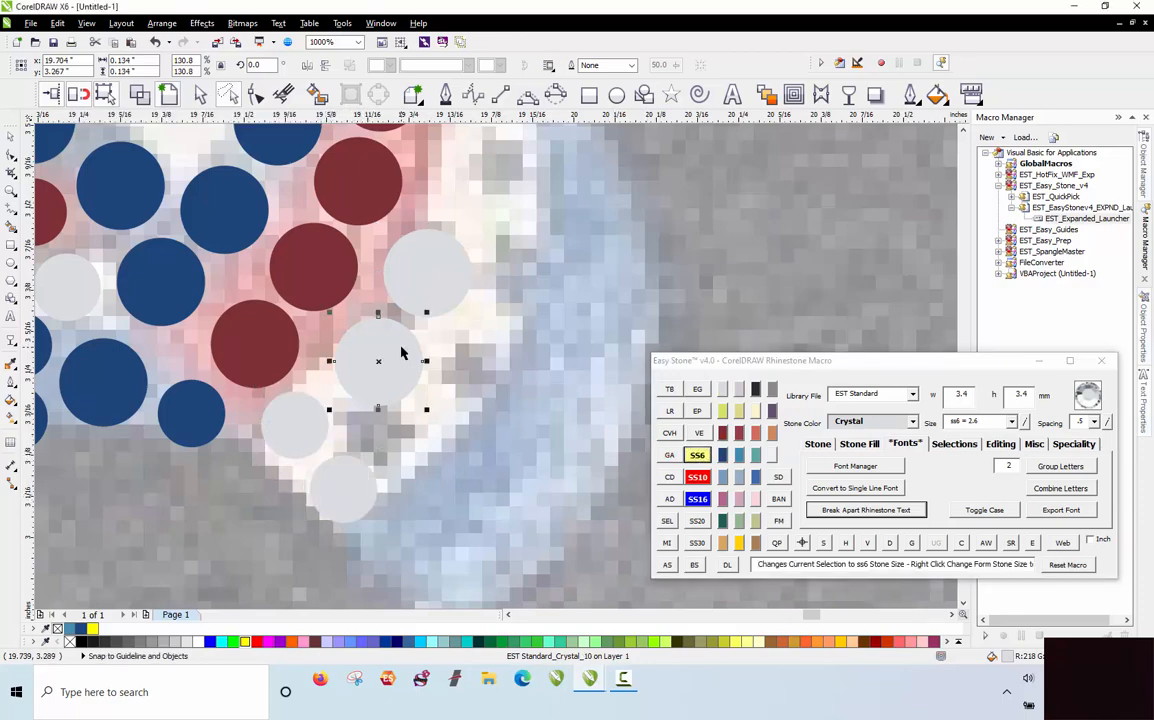
key("Delete")
left_click(412, 293)
key("Delete")
Step: Add six ss6 Crystal stones in two parallel rows up the white band from the pair at its lower end
left_click_drag(305, 425, 505, 297)
key("space")
key("space")
key("space")
key("space")
key("space")
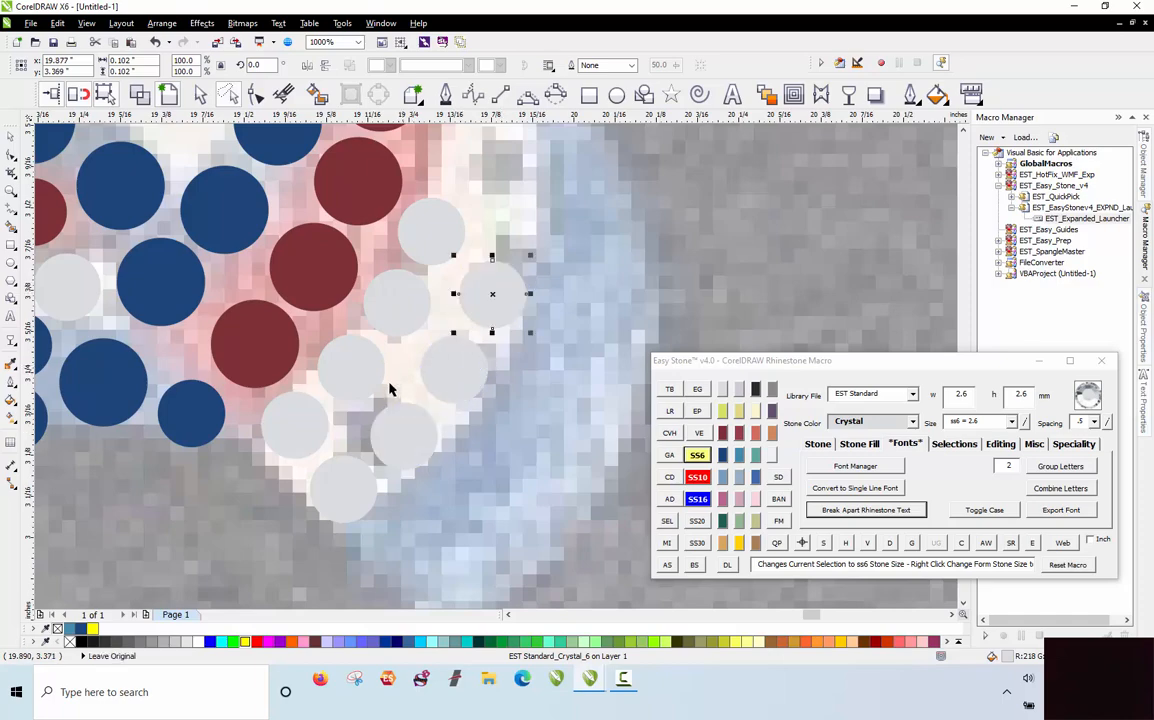
Step: Copy the top Crystal stone down into the gap in the tip's white band and resize the copy to ss10
scroll(390, 389, "down", 2)
scroll(466, 253, "up", 2)
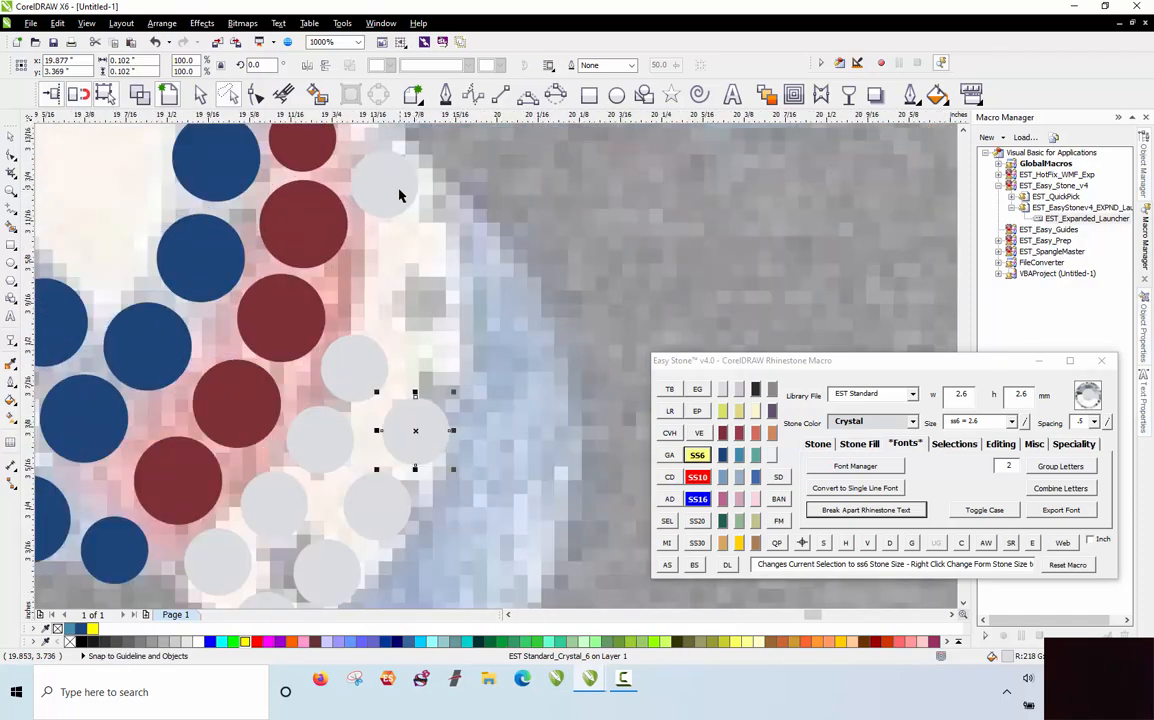
left_click_drag(399, 191, 416, 266)
right_click(416, 266)
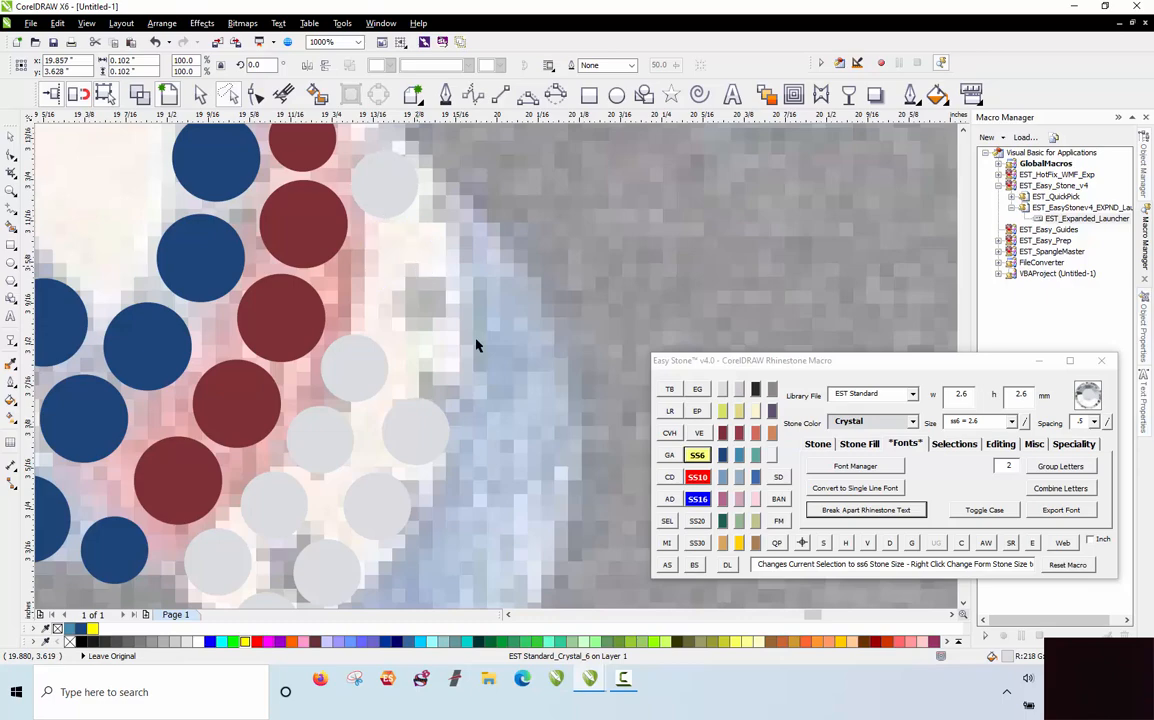
left_click(697, 477)
scroll(438, 262, "up", 2)
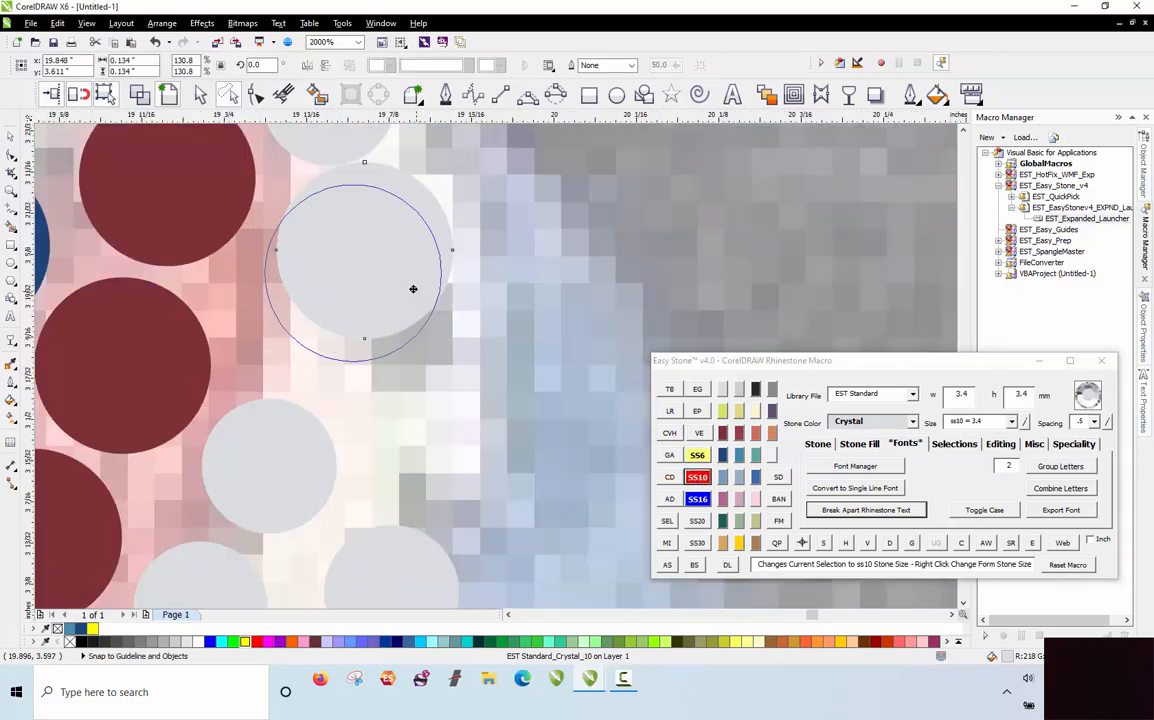
Step: Duplicate an ss6 Crystal stone beside the top of the inner row, filling the gap under the ss10 stone in the white band
left_click_drag(297, 430, 440, 402)
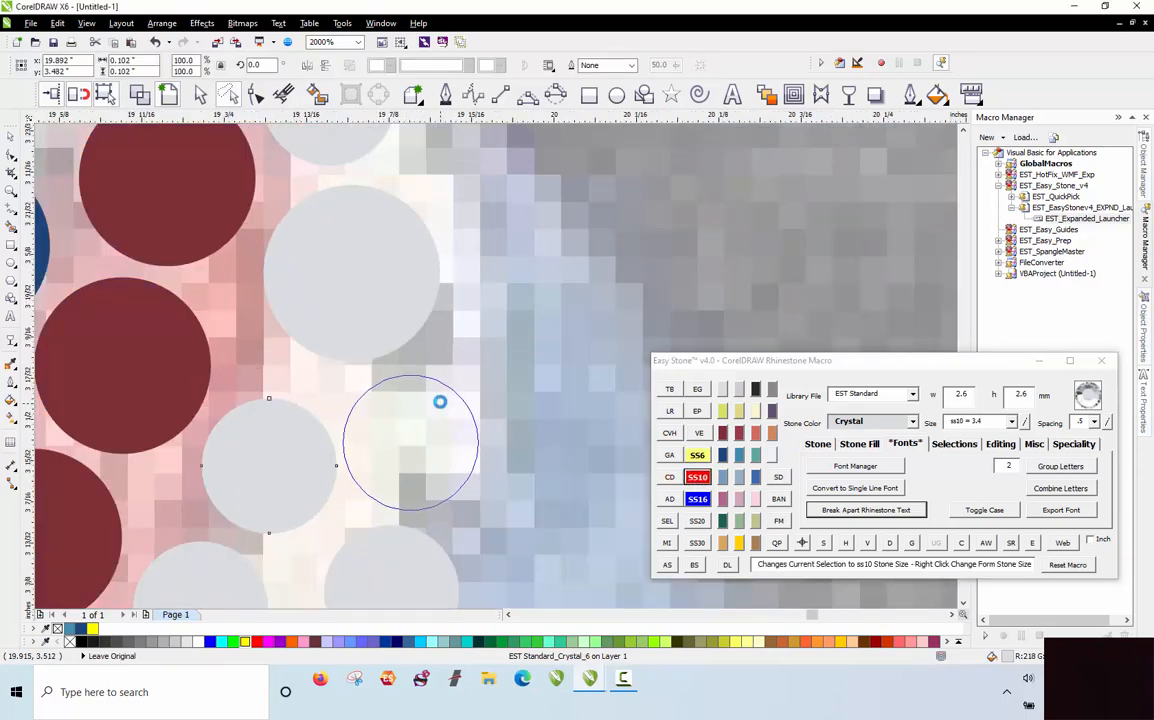
right_click(440, 402)
left_click_drag(304, 440, 297, 431)
scroll(382, 252, "down", 1)
left_click(455, 345)
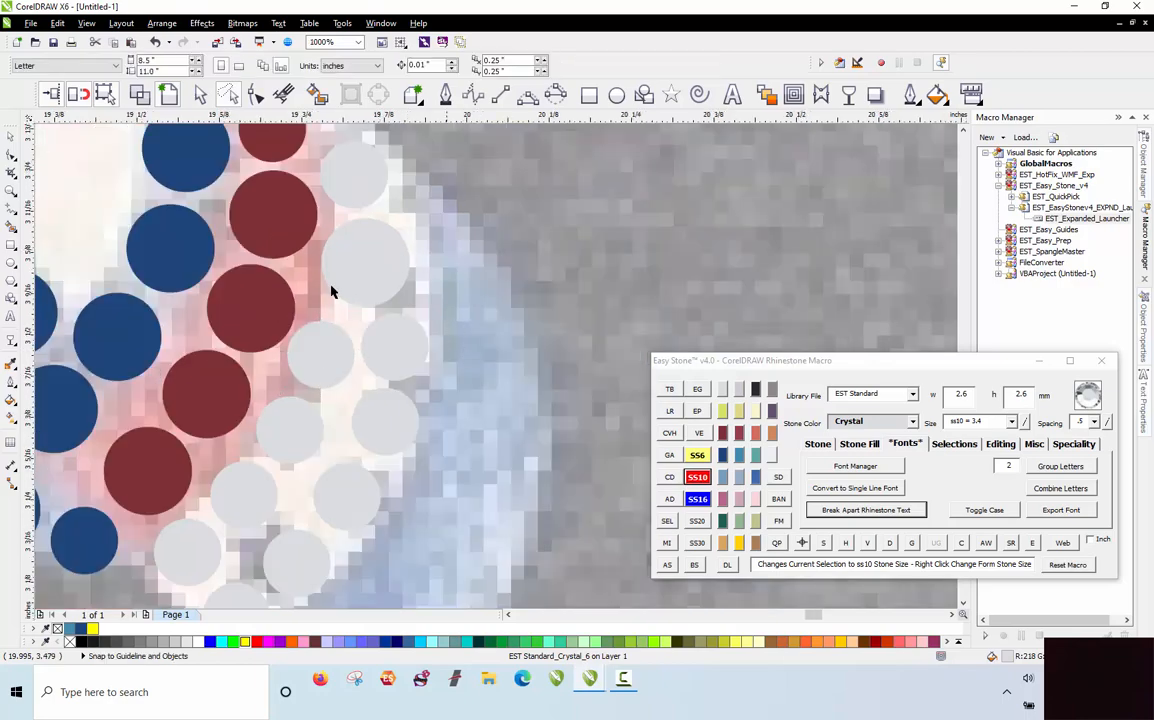
Step: Start the tip's outer blue band with two ss6 Cobalt Blue stones and an ss10 below them, recoloring a copied Crystal stone
scroll(355, 385, "down", 1)
scroll(386, 237, "up", 1)
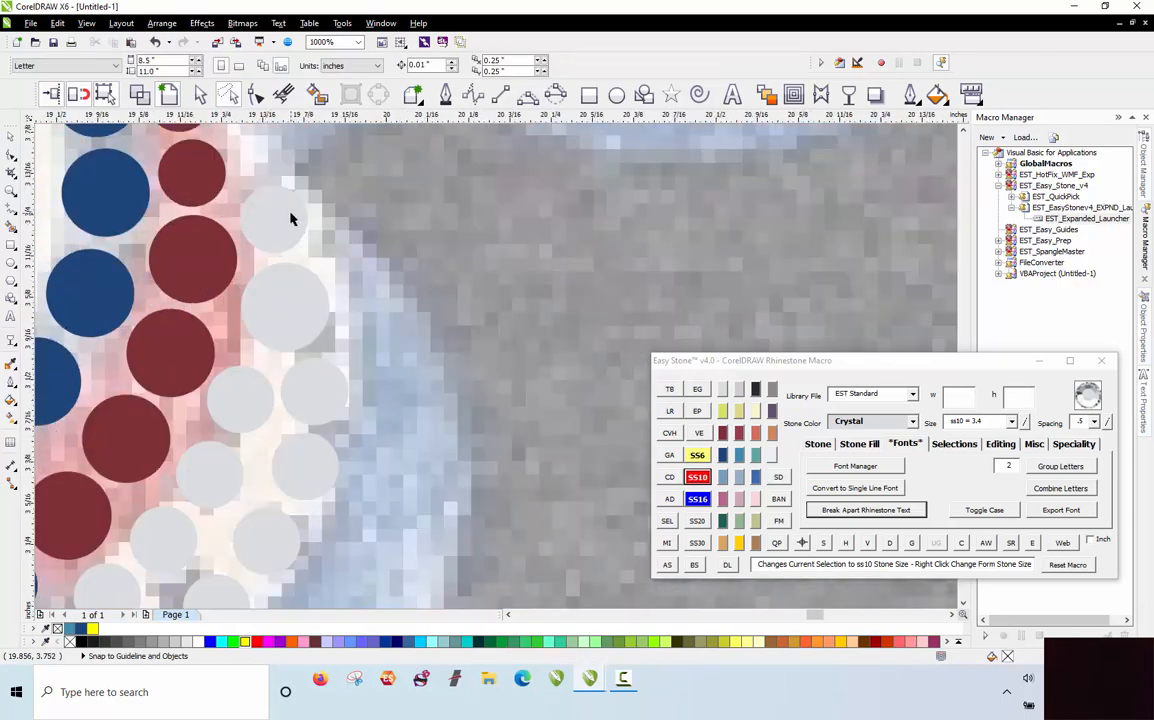
left_click_drag(291, 219, 385, 346)
left_click(722, 455)
left_click_drag(385, 346, 401, 427)
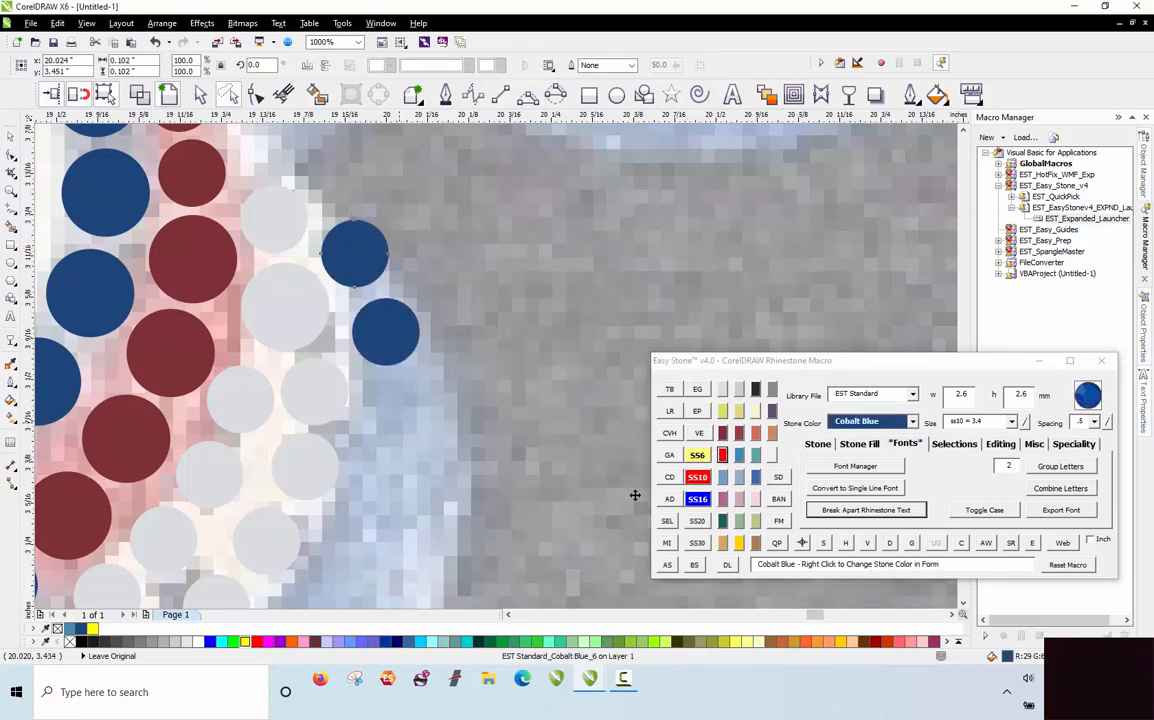
left_click(699, 480)
scroll(465, 245, "down", 1)
scroll(461, 365, "up", 2)
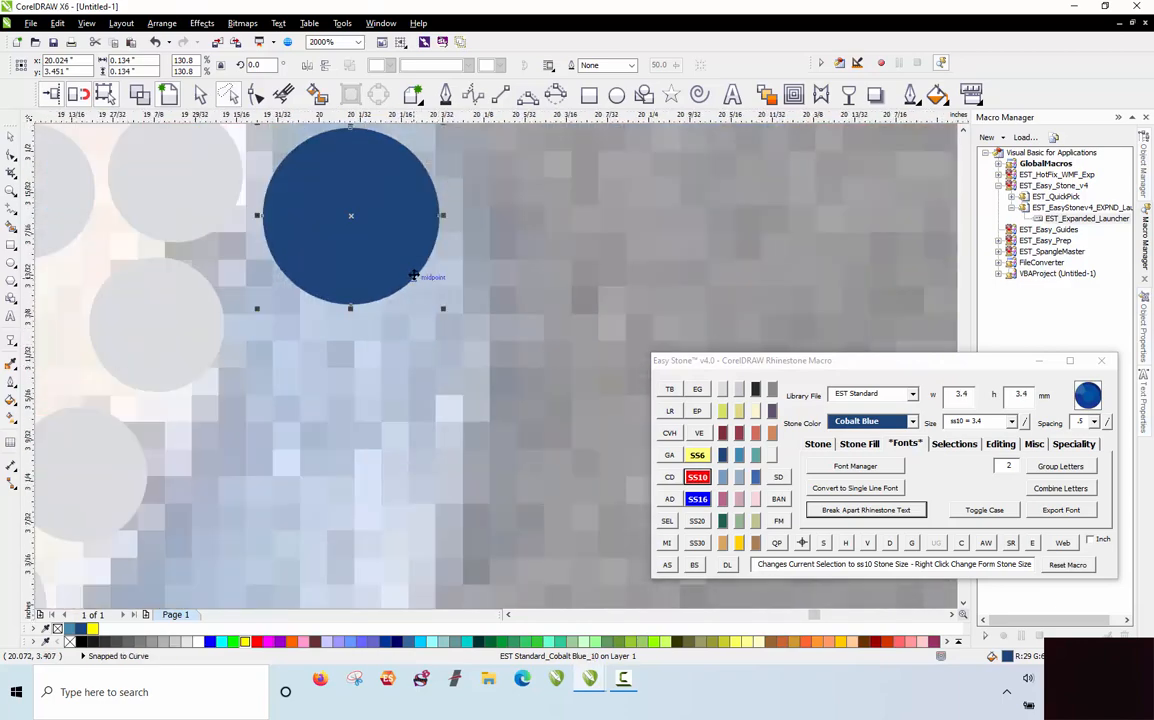
left_click_drag(414, 277, 415, 284)
Step: Place an ss6 Cobalt Blue stone at the blue band's lower point and build an inner row of four ss6 stones upward along the white band
left_click_drag(384, 236, 351, 449)
scroll(391, 250, "down", 1)
scroll(298, 371, "up", 1)
left_click_drag(298, 371, 359, 322)
left_click_drag(359, 322, 408, 261)
left_click_drag(408, 261, 448, 190)
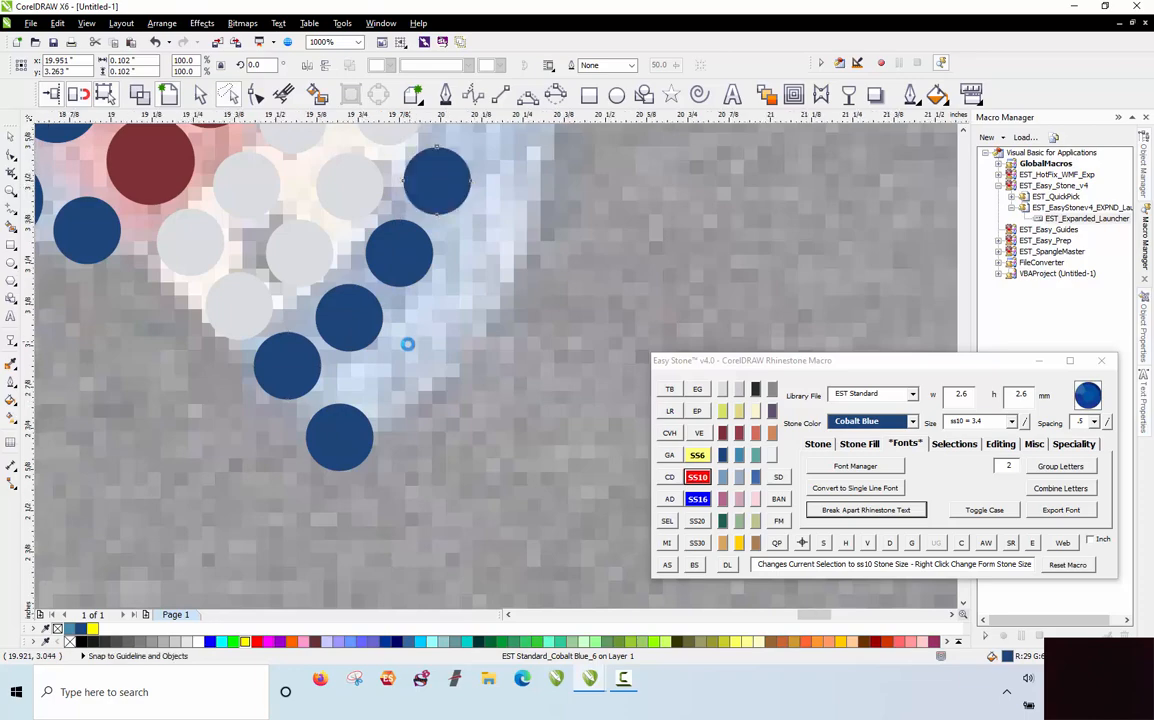
Step: Duplicate ss6 Cobalt Blue stones up the blue band's outer edge from the lower point, forming a row of four more
scroll(410, 340, "down", 1)
scroll(434, 202, "up", 1)
left_click(460, 317)
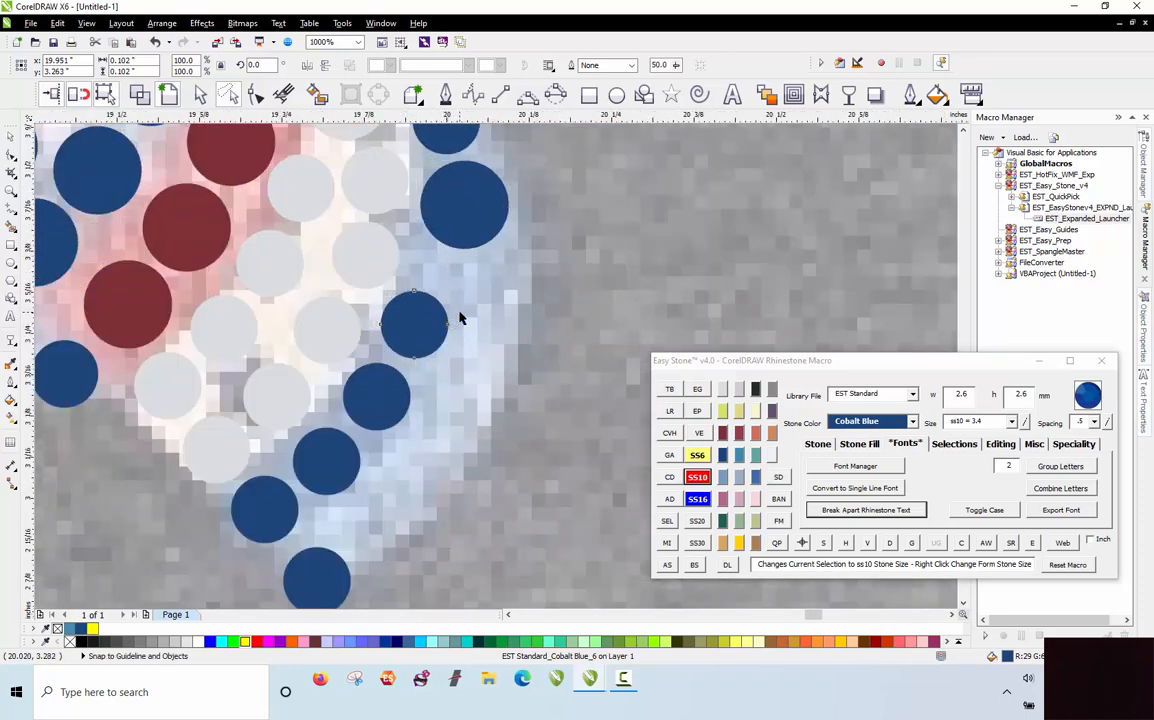
left_click_drag(338, 564, 505, 298)
key("space")
key("space")
key("space")
Step: Respace the blue band's inner row evenly from the ss10 stone to the lowest inner stone and delete the stone path
left_click(472, 229)
left_click(415, 322, "shift")
left_click(371, 386, "shift")
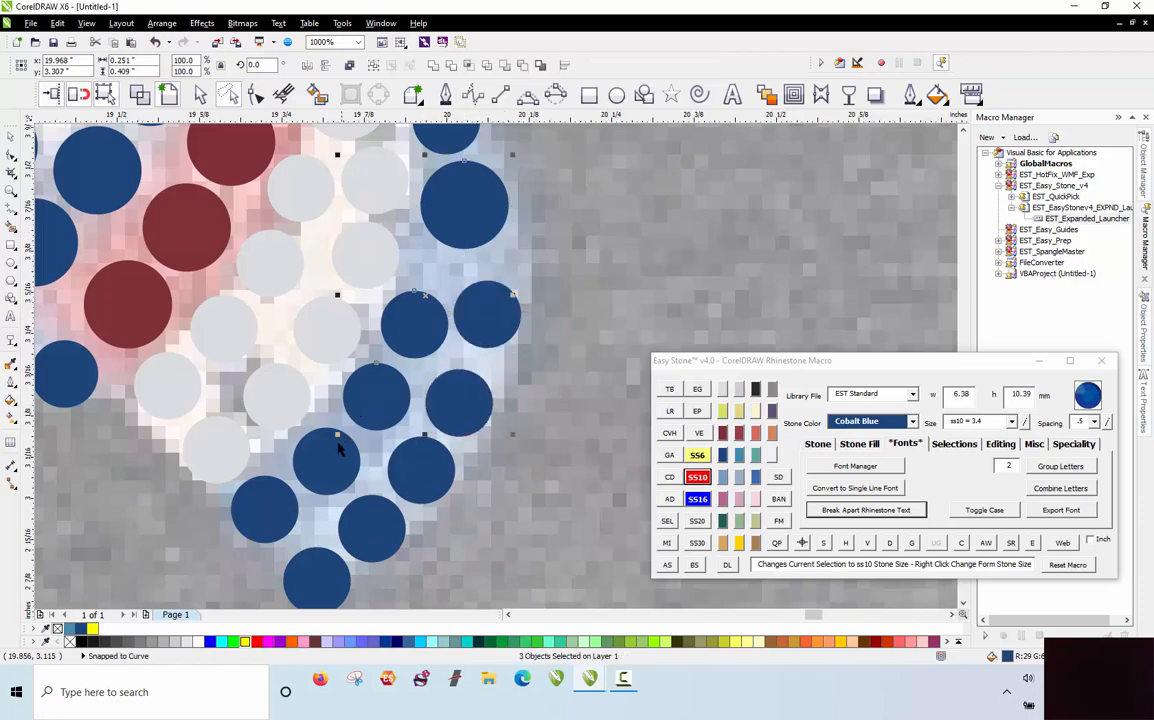
left_click(332, 450, "shift")
left_click(265, 508, "shift")
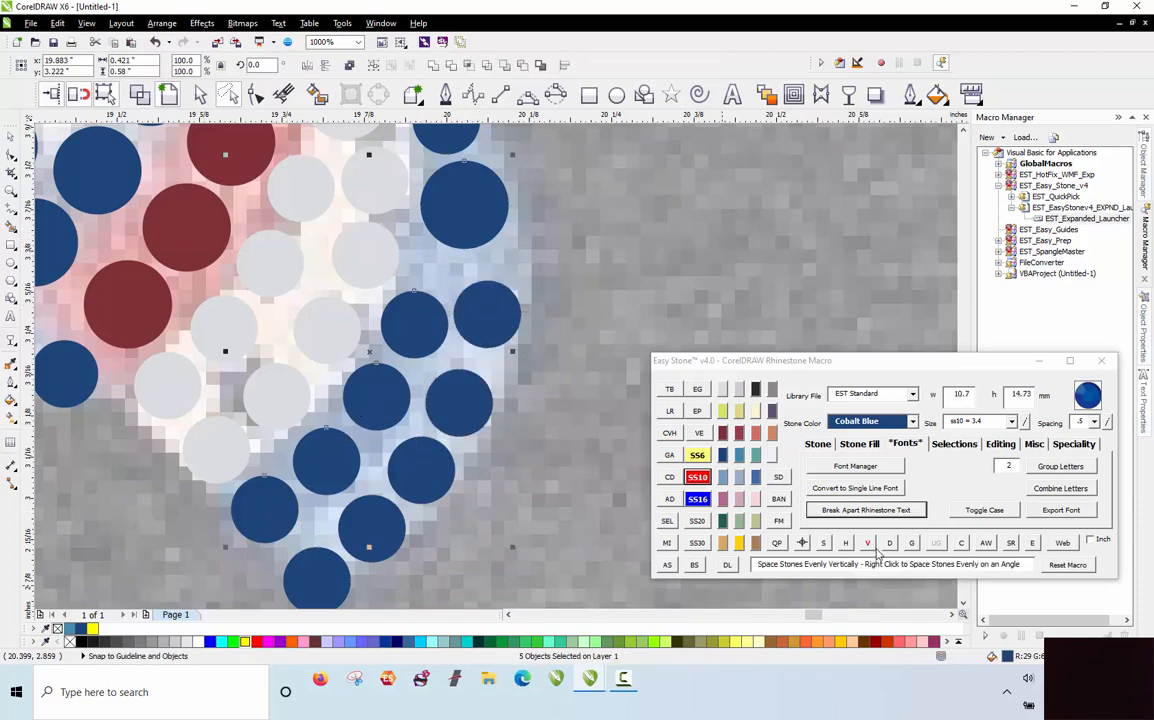
left_click(889, 543)
left_click(890, 546)
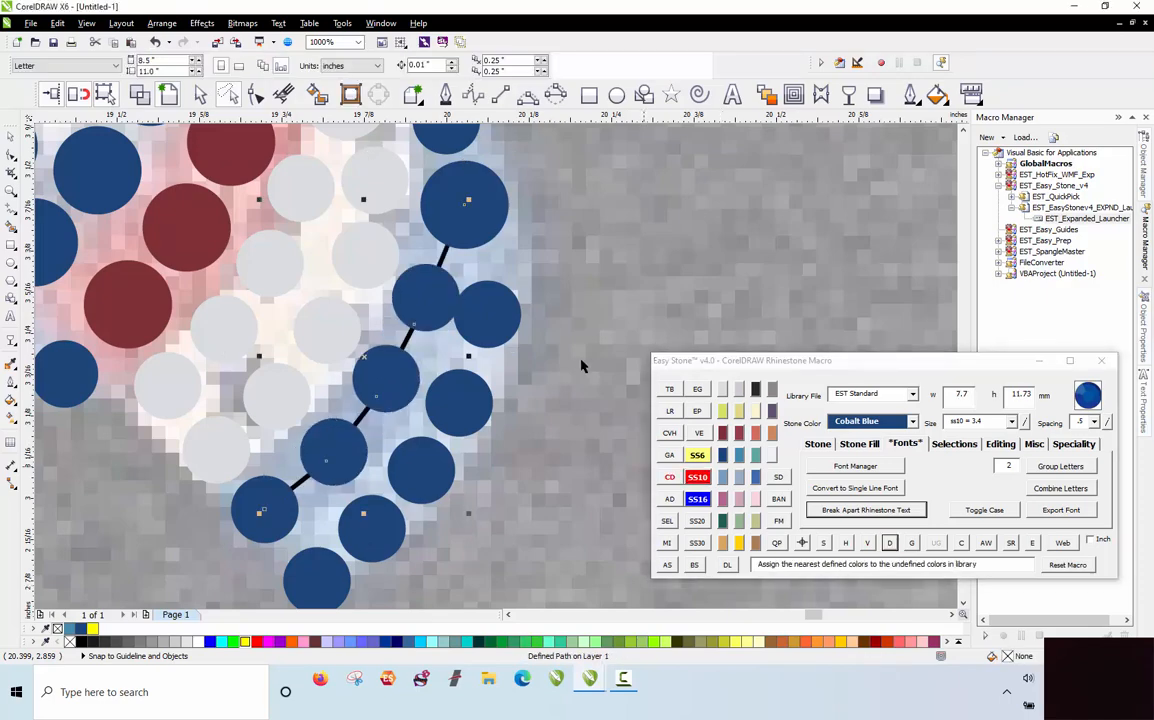
Step: Move the uppermost ss6 stone of the blue band's outer row up closer to the ss10 stone
left_click_drag(504, 321, 516, 295)
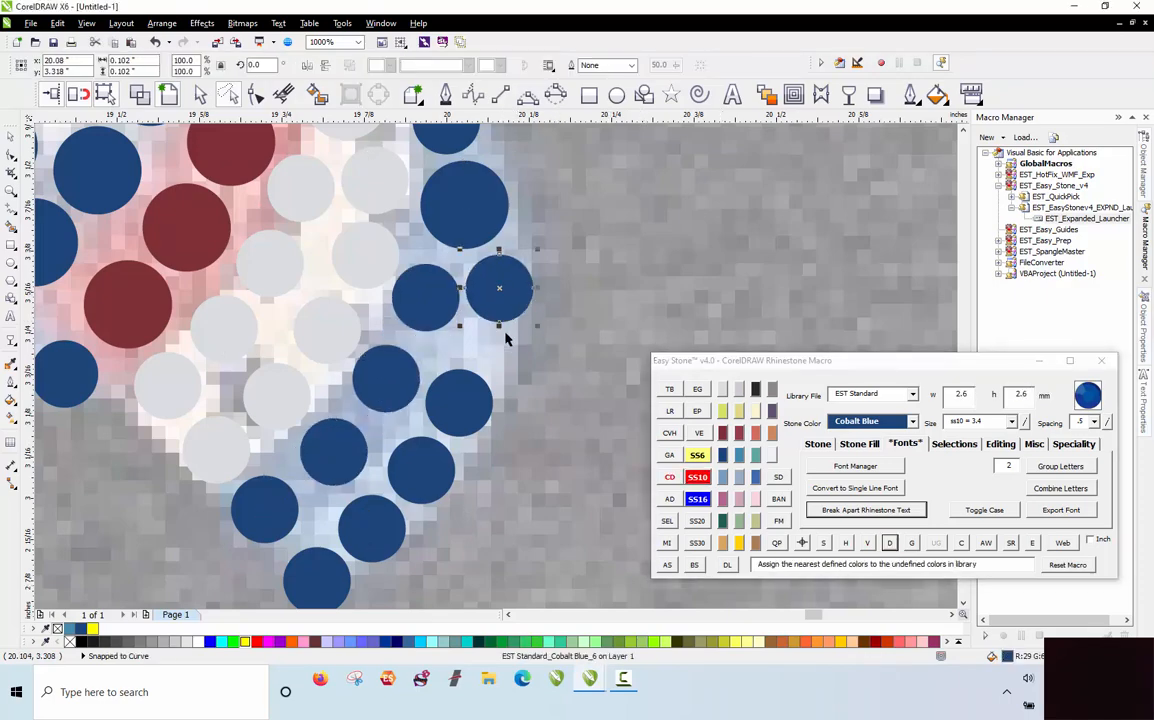
scroll(491, 240, "down", 1)
left_click(516, 247)
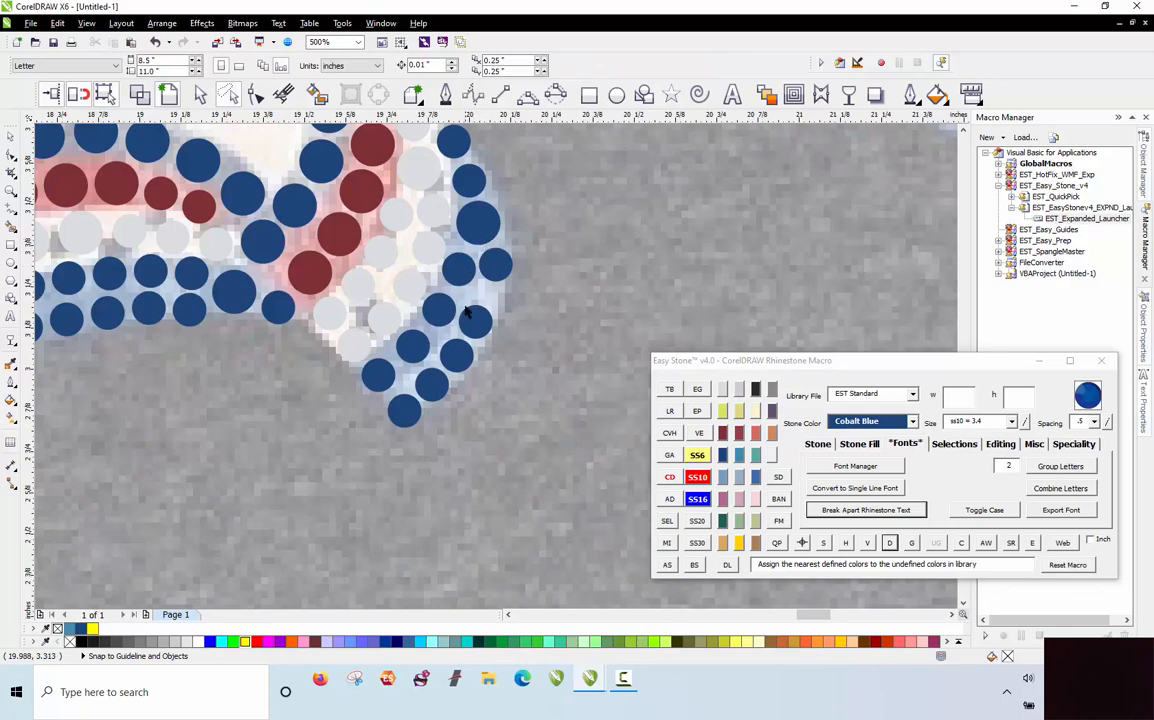
scroll(497, 255, "up", 1)
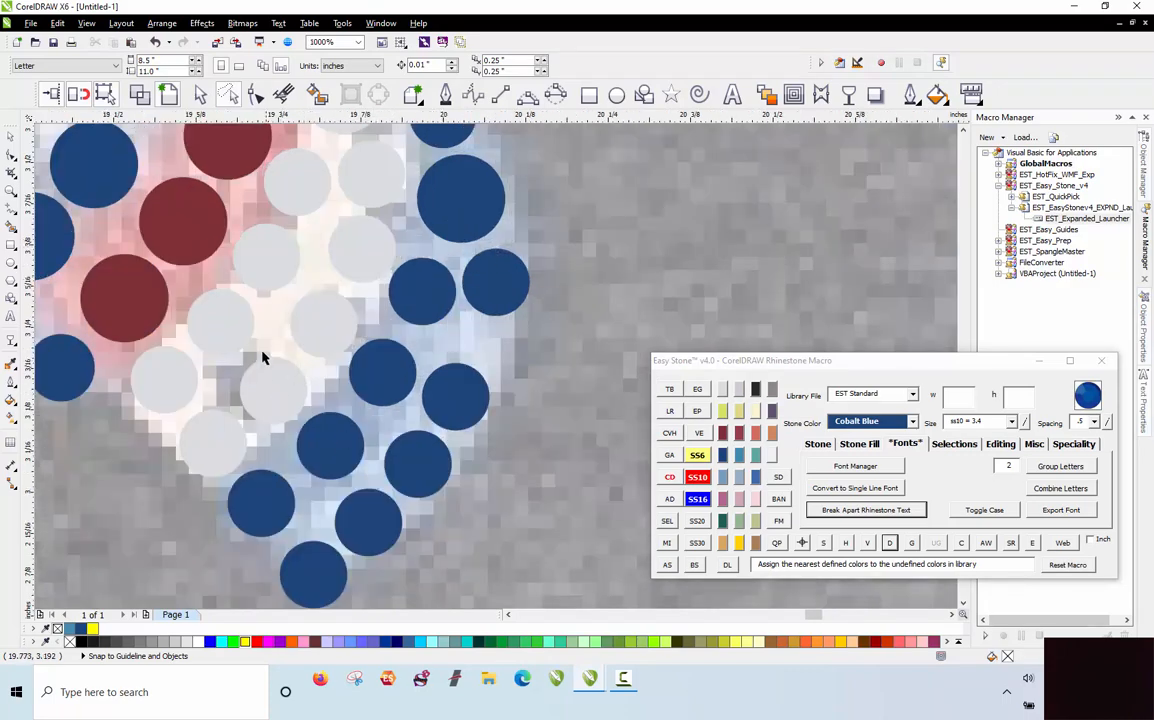
Step: Respace the blue band's outer row evenly from the ss10 stone to the stone at the lower point
scroll(290, 335, "down", 1)
left_click(355, 278)
left_click(381, 311, "shift")
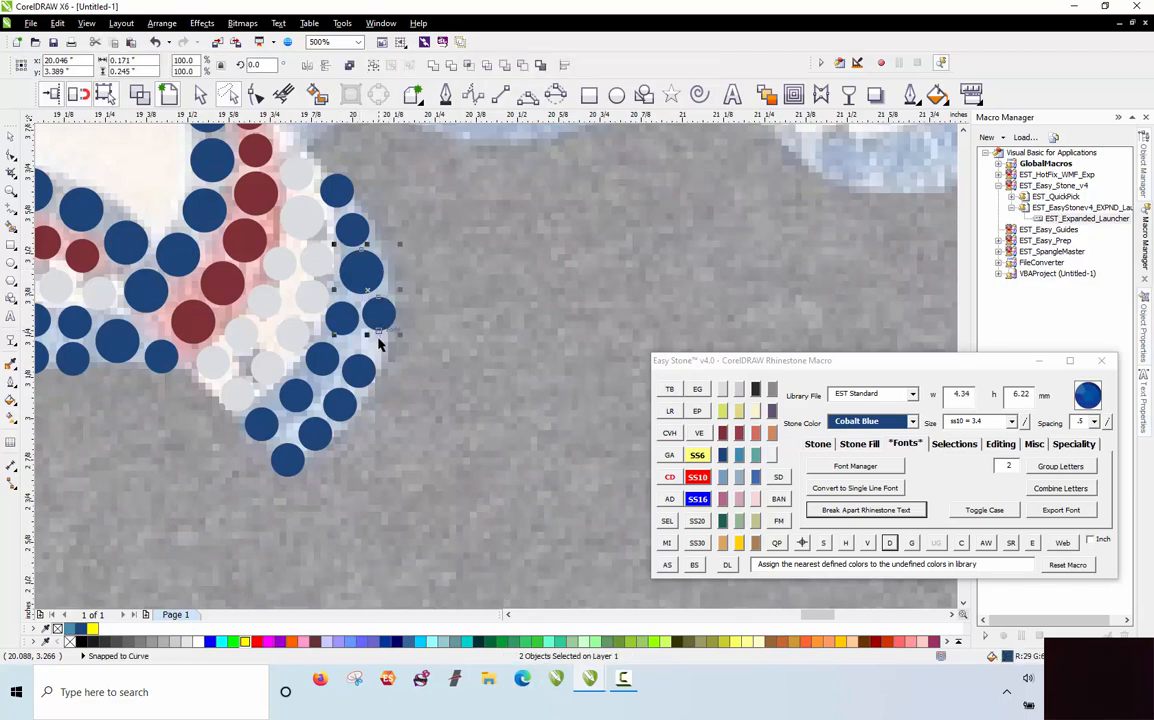
left_click(360, 372, "shift")
left_click(342, 404, "shift")
left_click(318, 432, "shift")
left_click(290, 462, "shift")
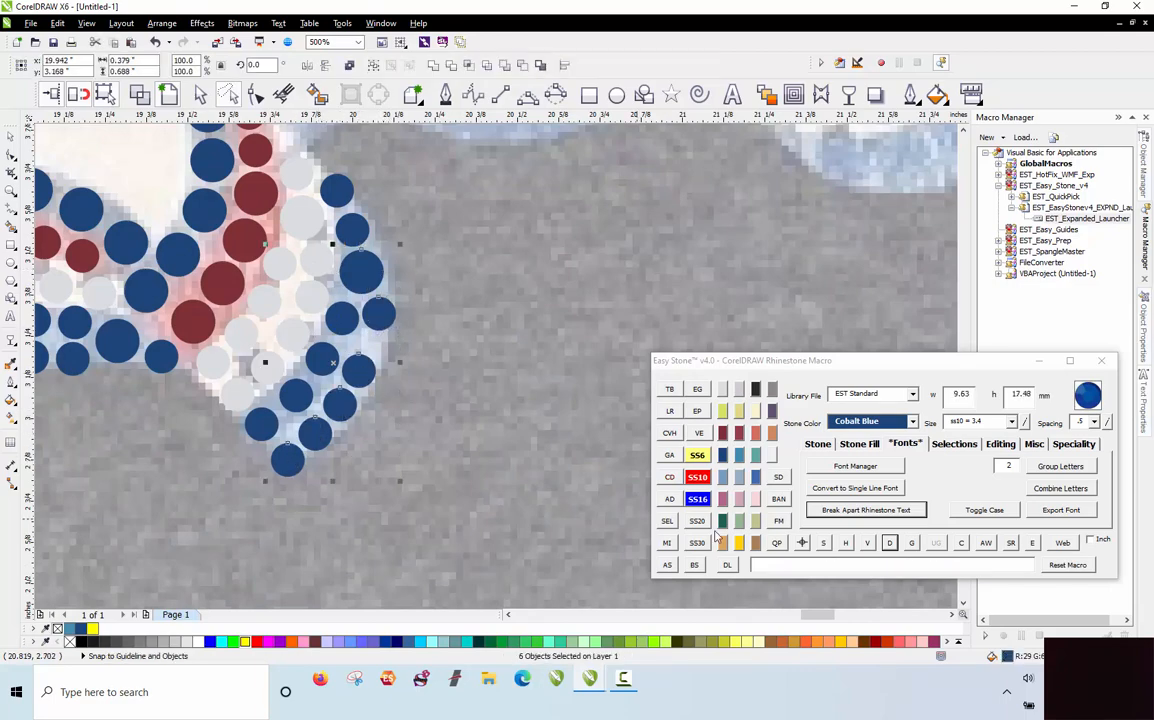
left_click(887, 543)
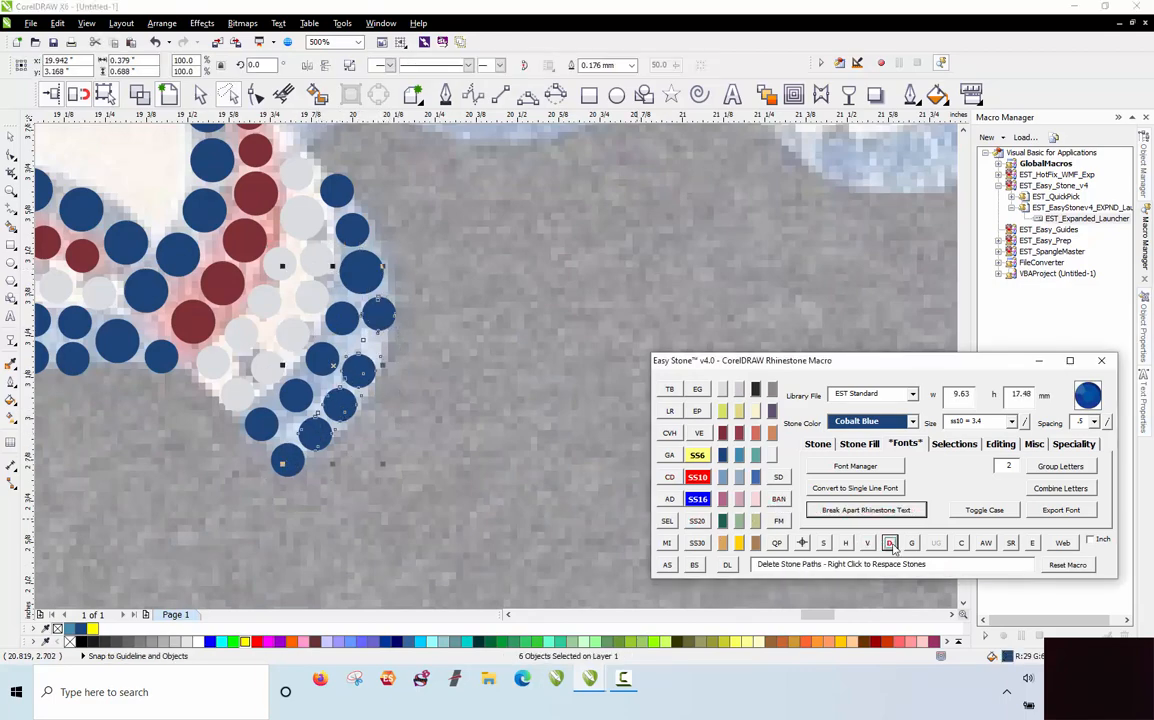
Step: Copy all the 'America' stones to the empty area beside the shirt image and add a black weedbox behind the copy to preview it
scroll(363, 482, "down", 4)
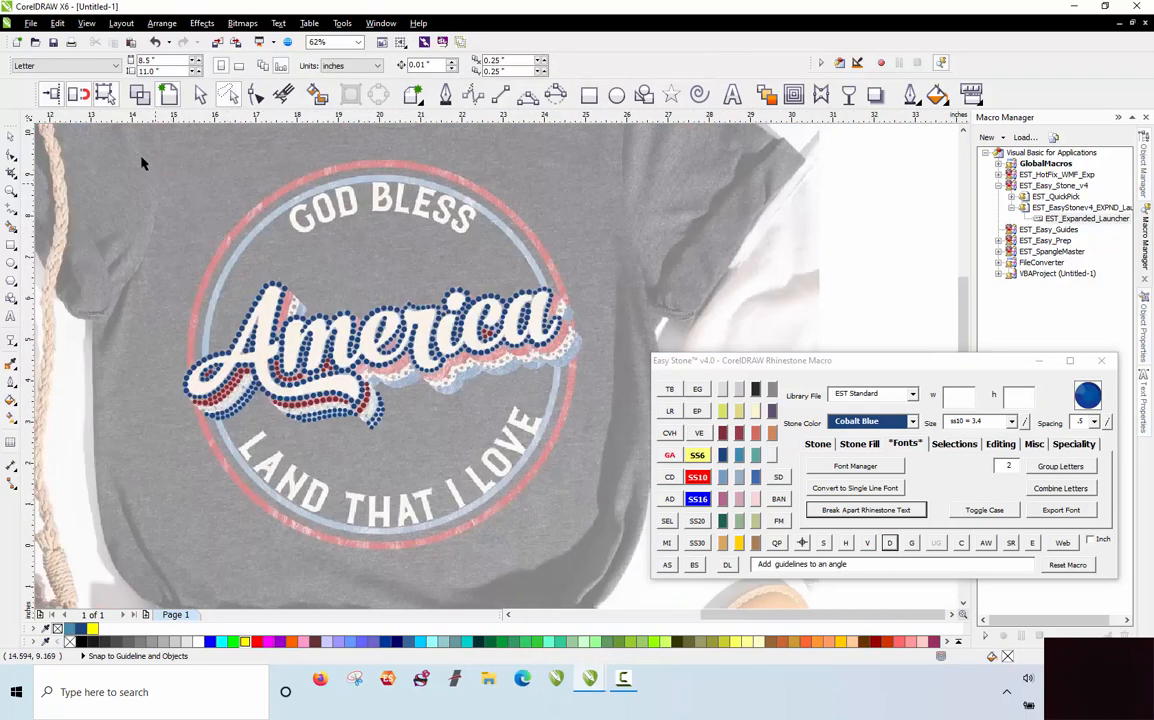
scroll(173, 206, "down", 2)
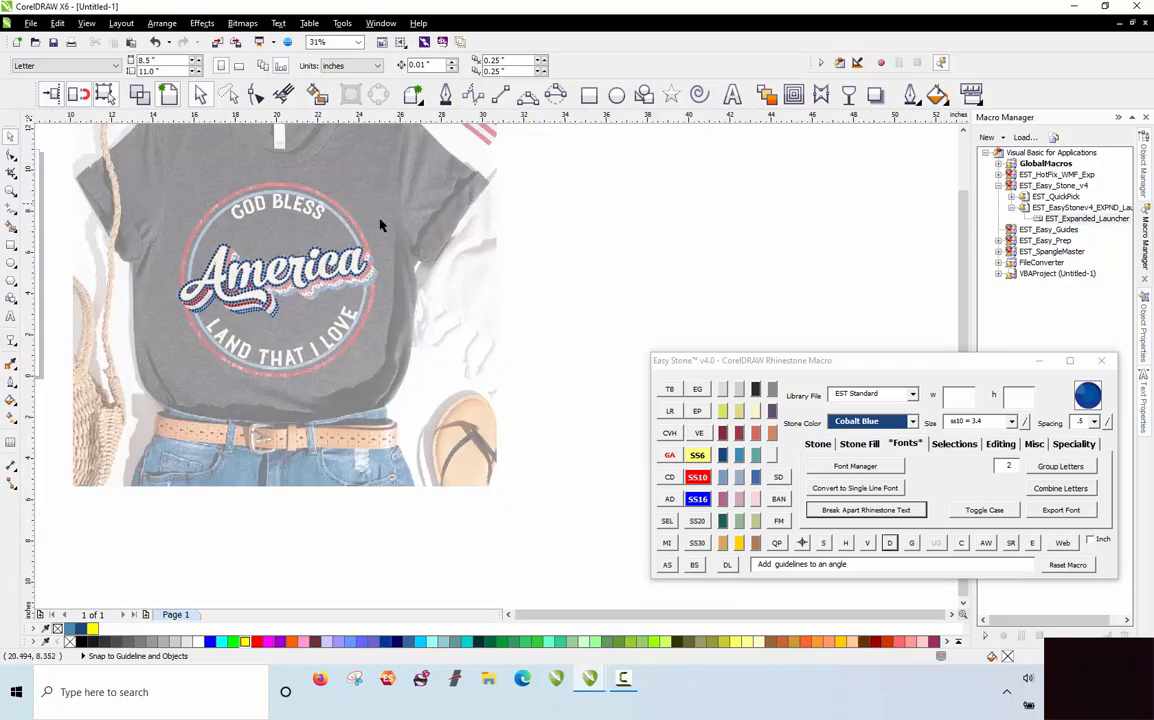
left_click_drag(308, 329, 142, 391)
scroll(83, 246, "down", 1)
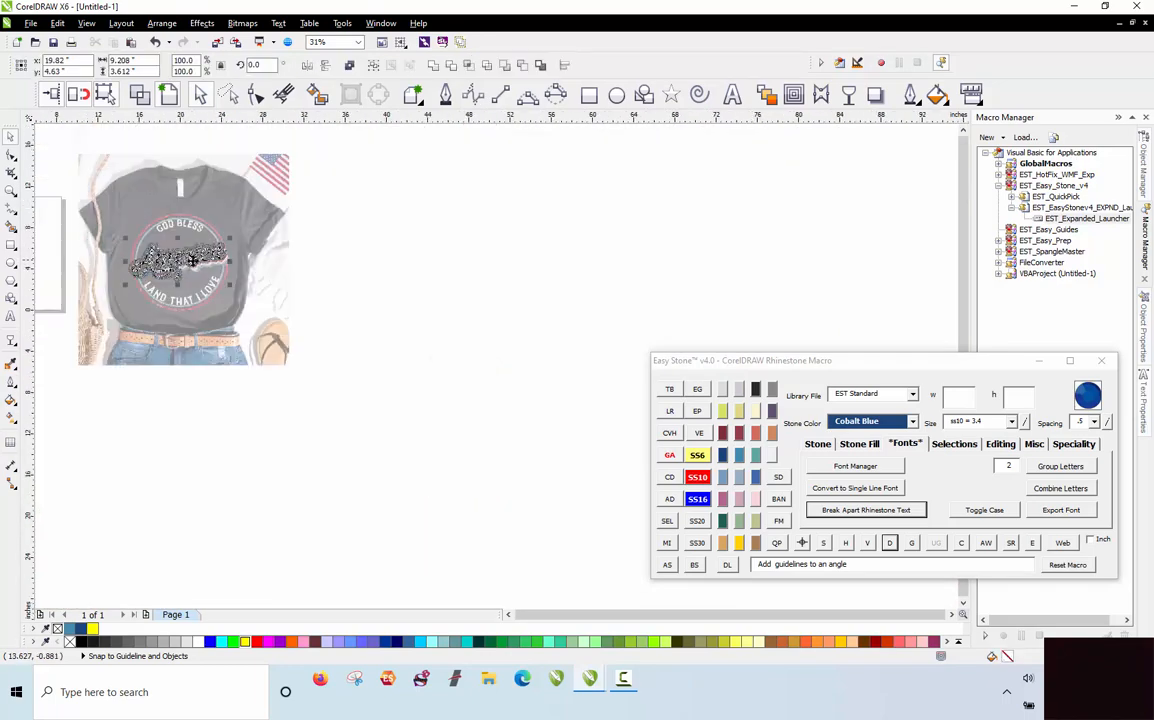
left_click_drag(195, 261, 466, 482)
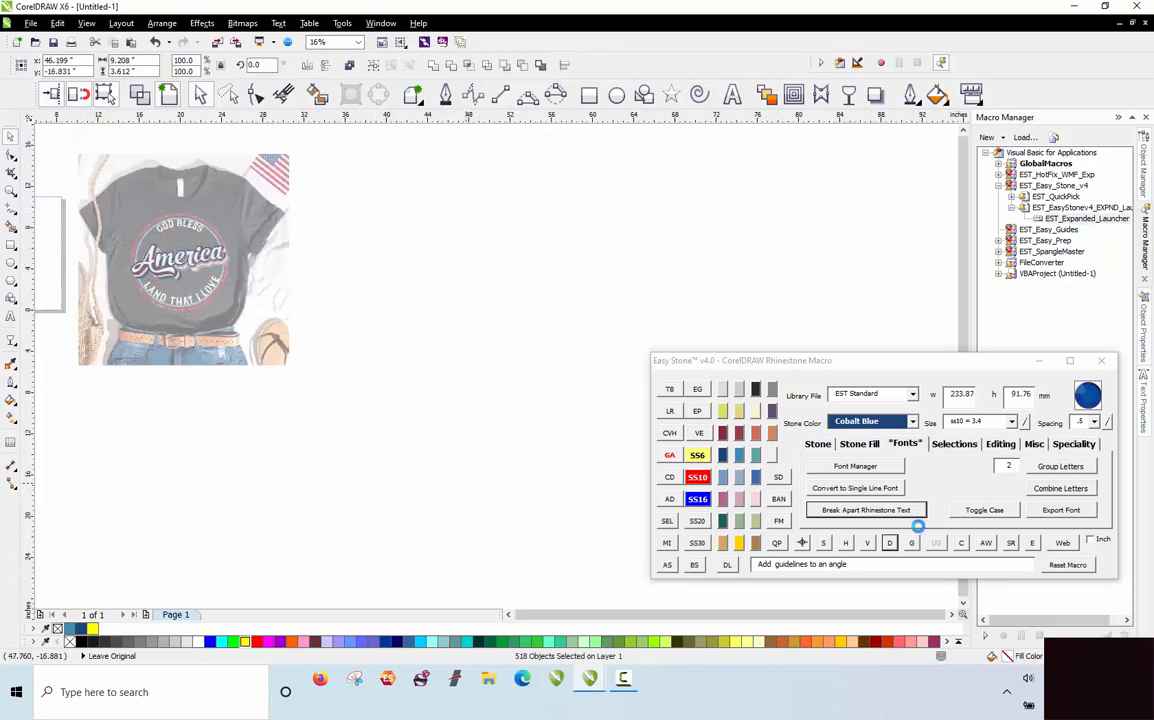
left_click(985, 542)
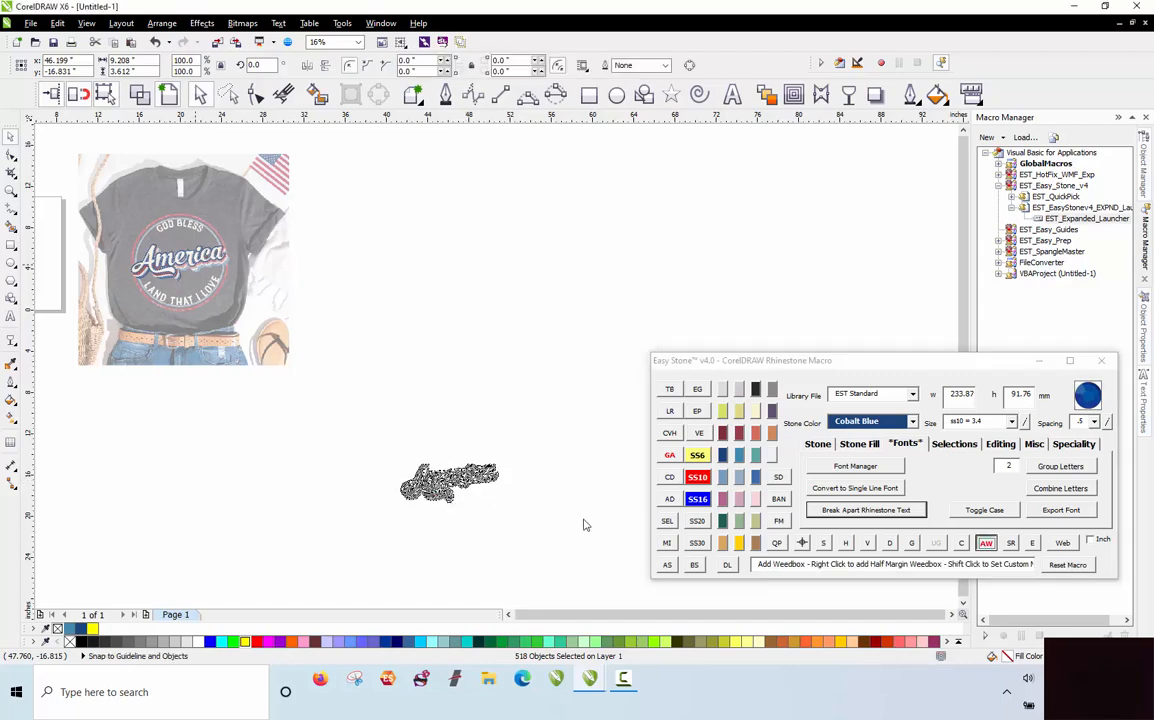
scroll(460, 515, "up", 1)
scroll(453, 516, "up", 2)
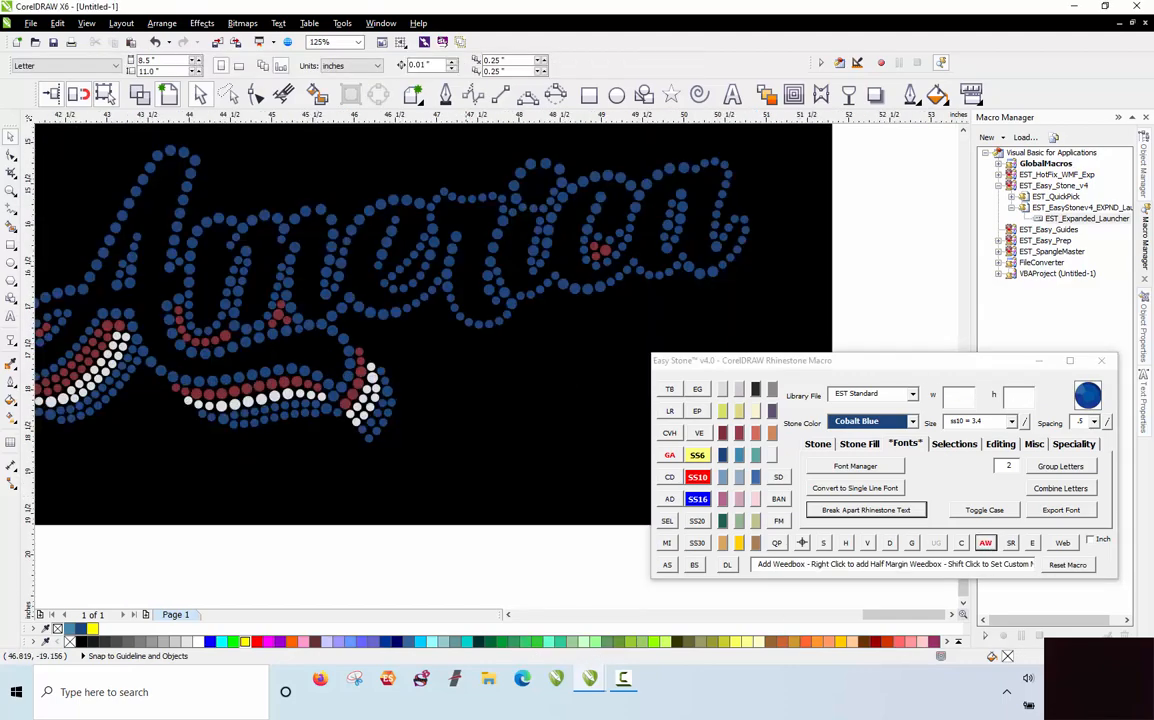
scroll(463, 465, "down", 1)
scroll(354, 454, "up", 1)
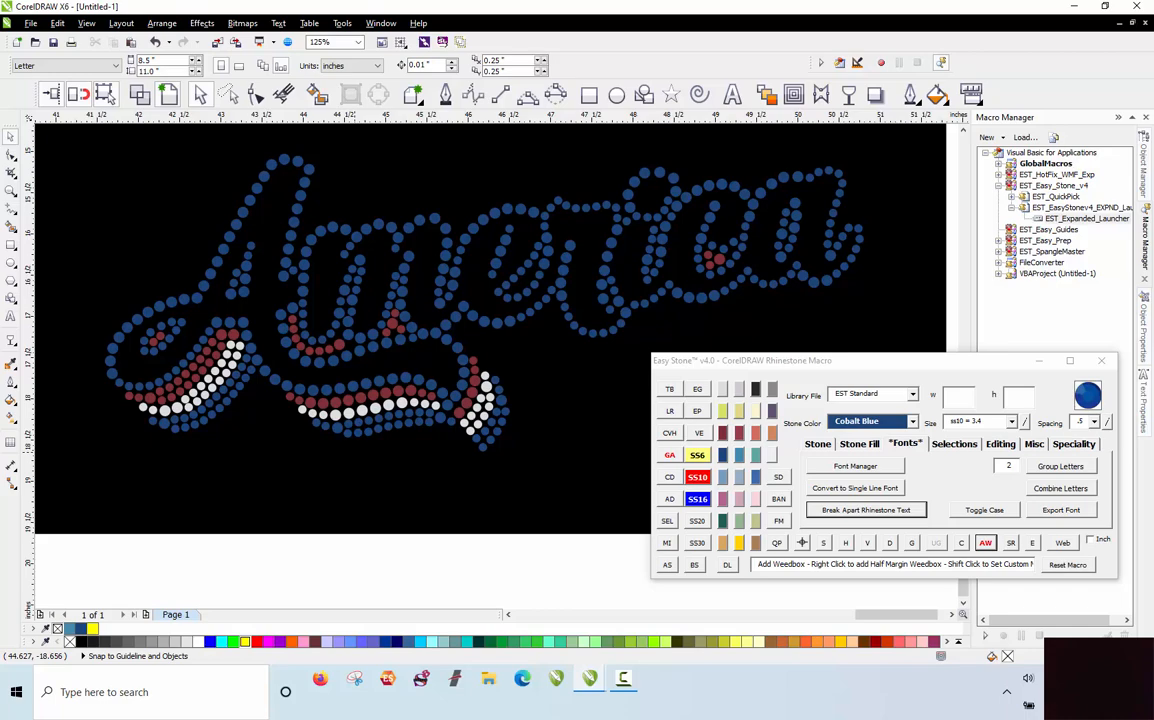
scroll(304, 382, "down", 1)
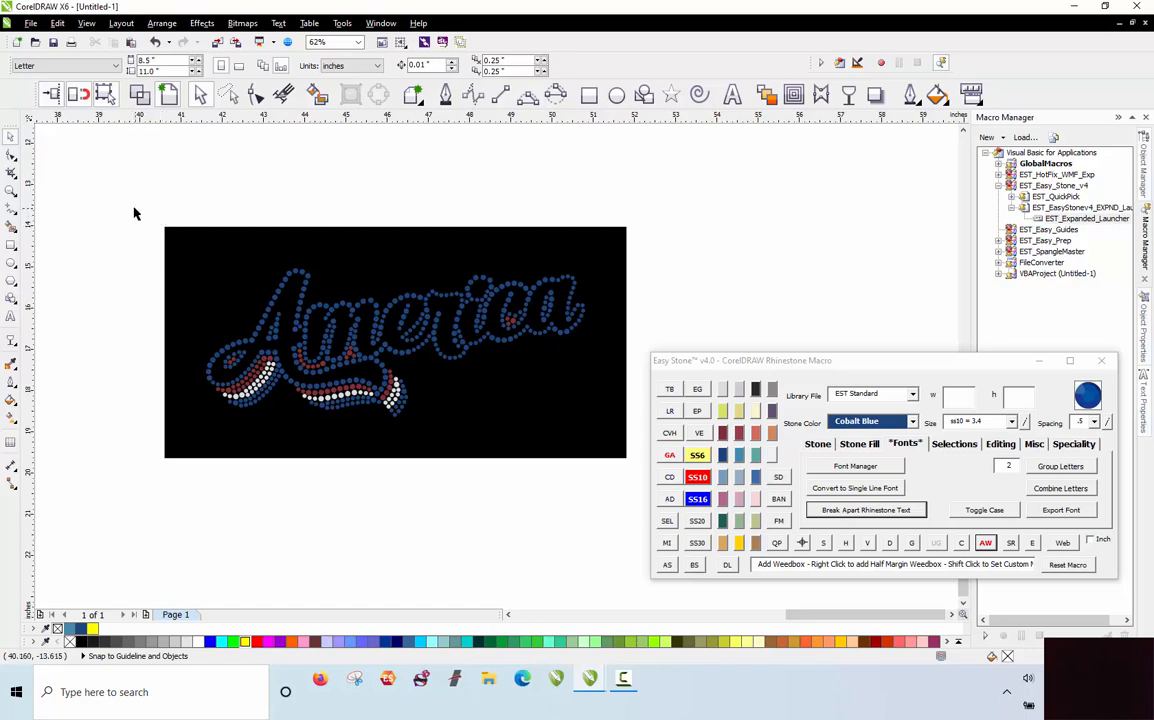
Step: Delete the preview copy of the stones together with its black weedbox
left_click_drag(135, 213, 636, 505)
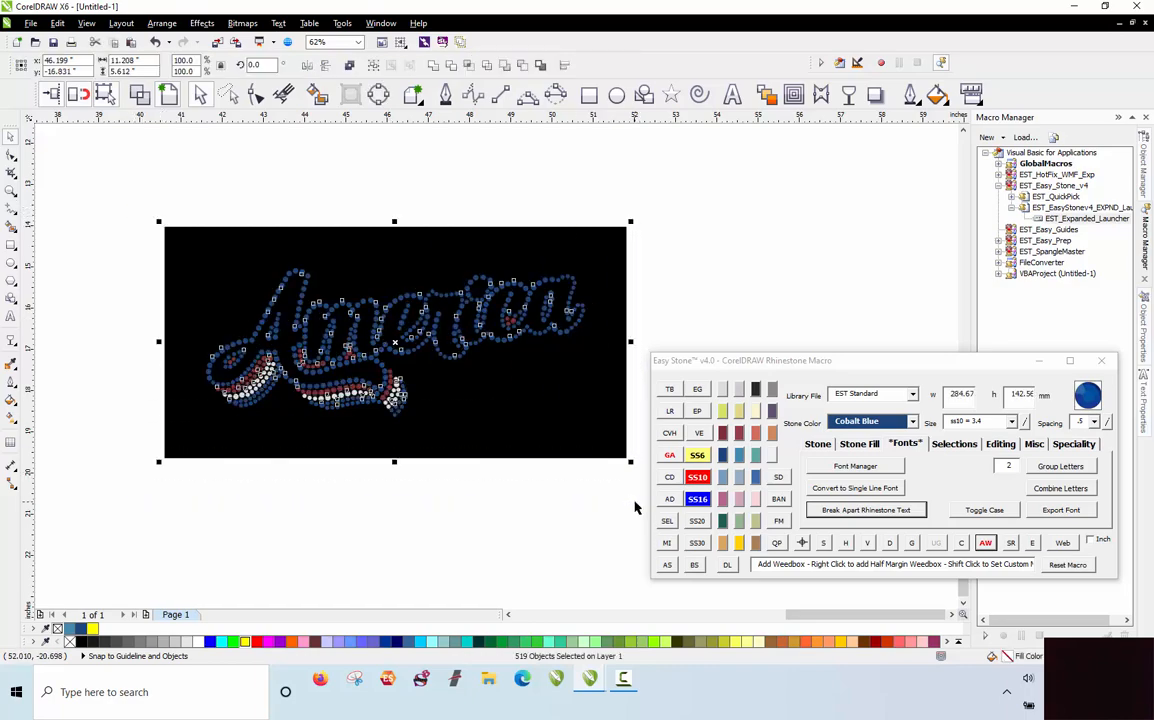
key("Delete")
scroll(497, 433, "down", 1)
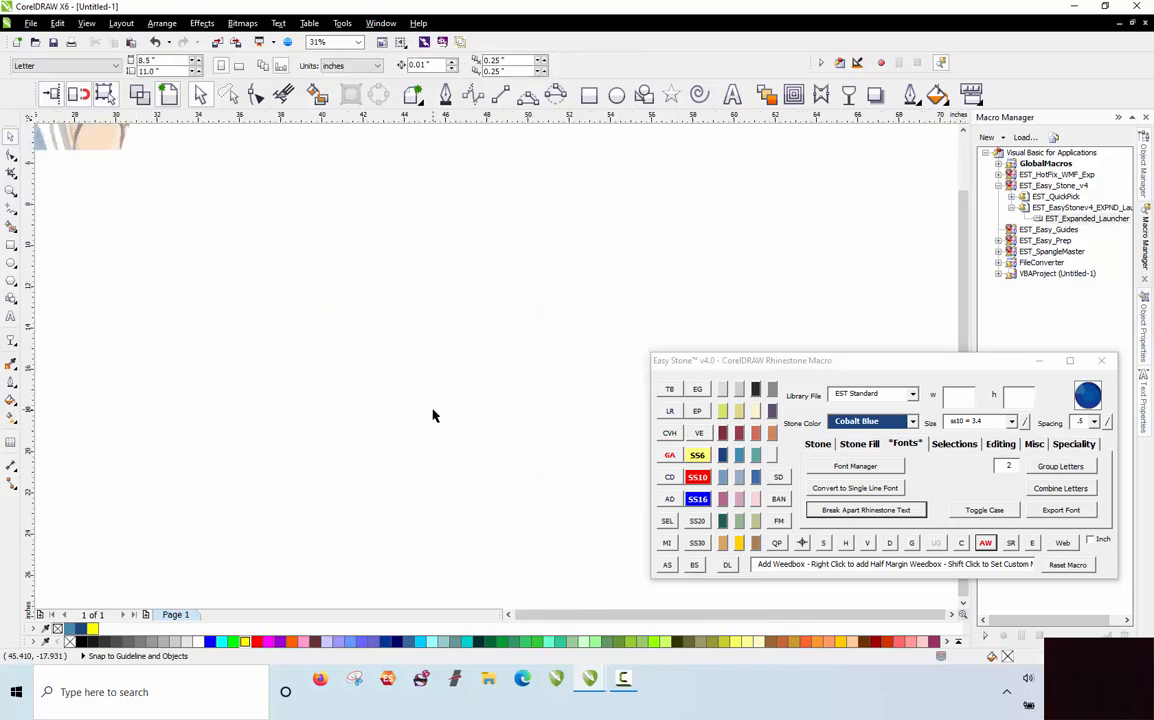
scroll(125, 175, "up", 1)
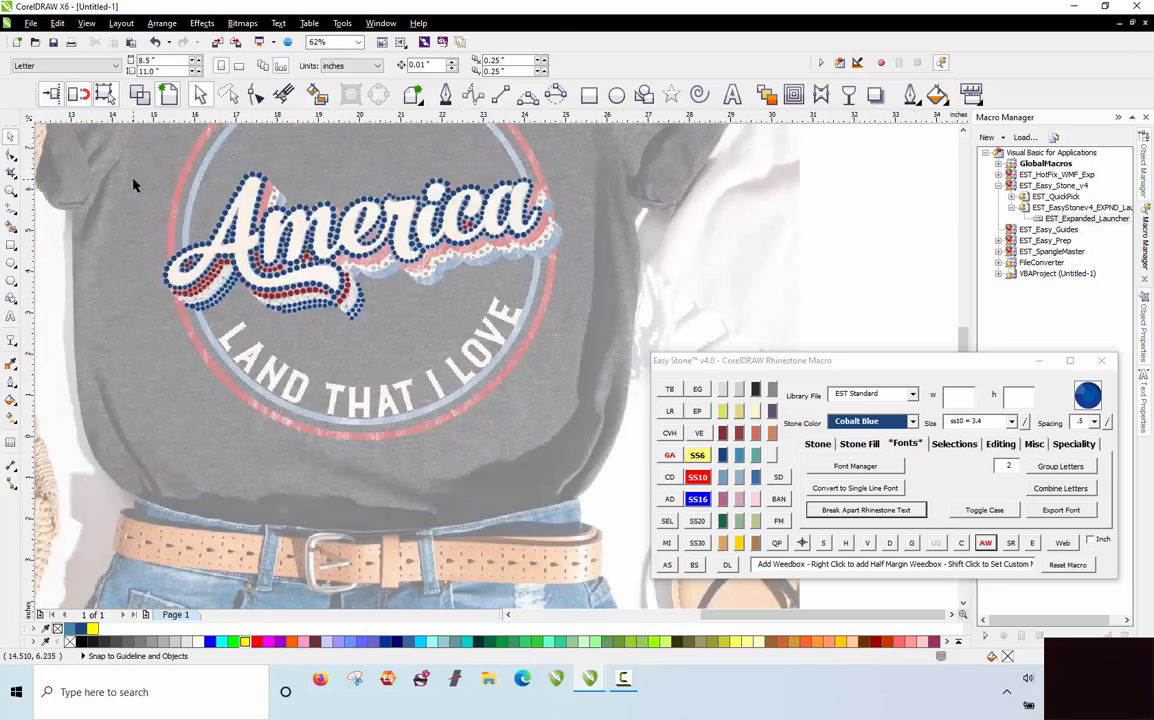
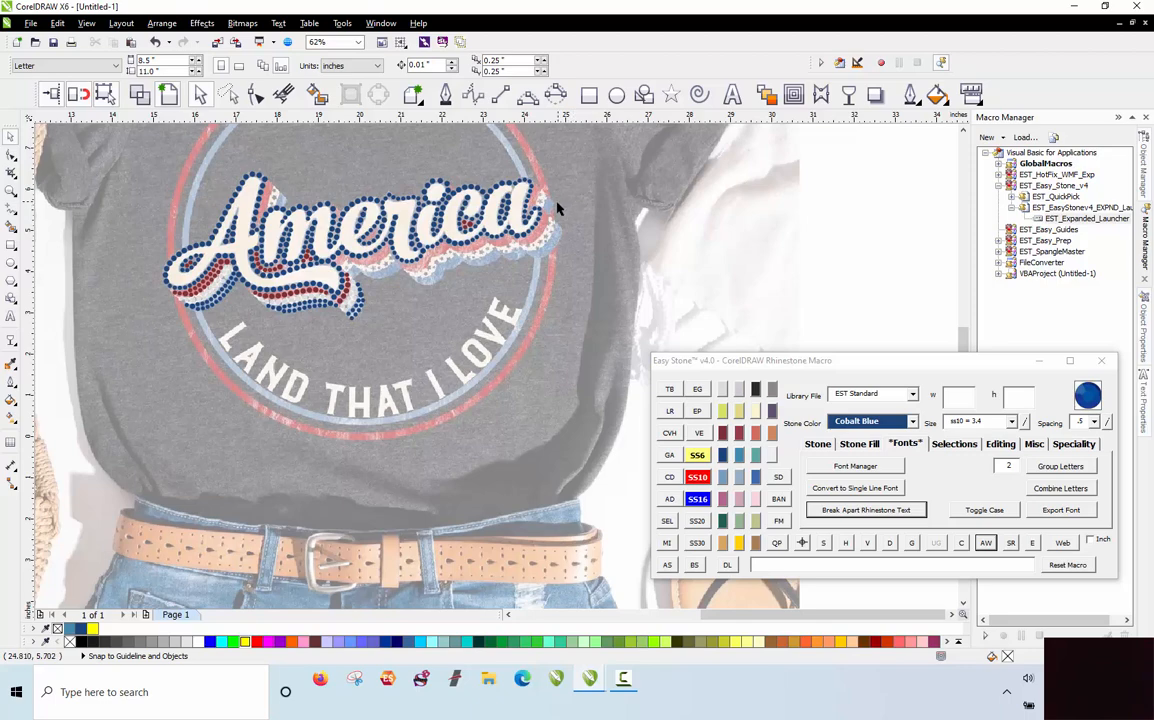
Step: Copy an ss6 Crystal stone onto the cream stroke above the small loop of the letter A and resize it to ss10
scroll(474, 404, "down", 2)
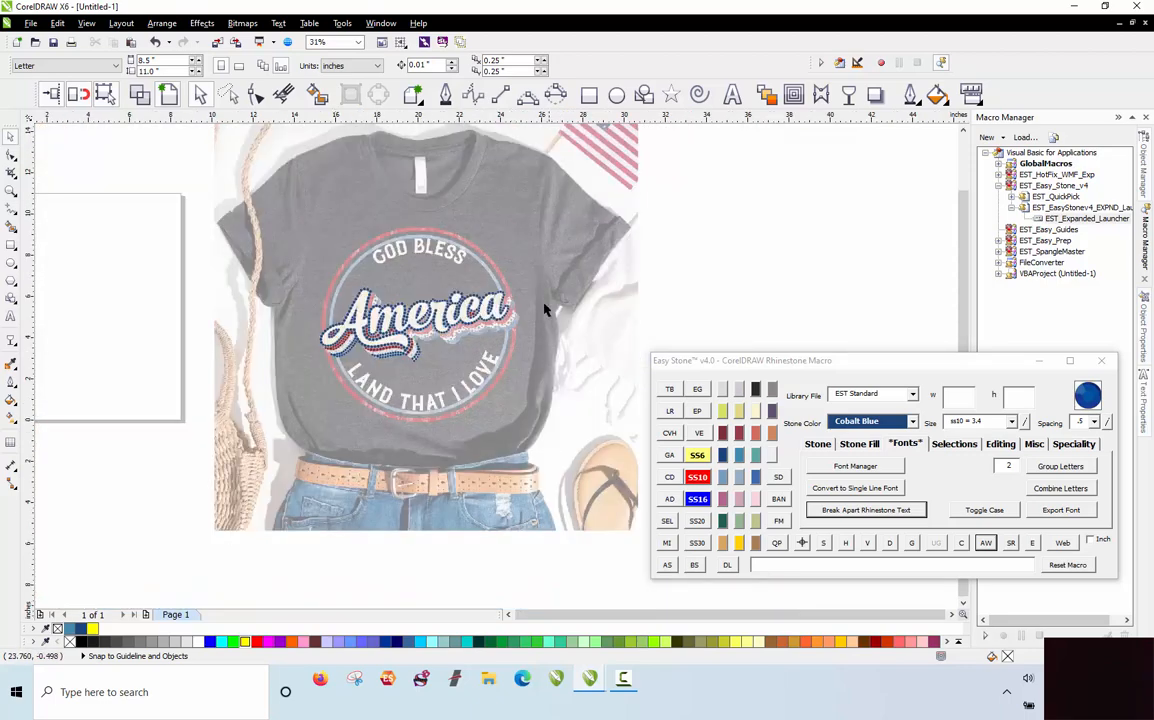
scroll(352, 324, "up", 5)
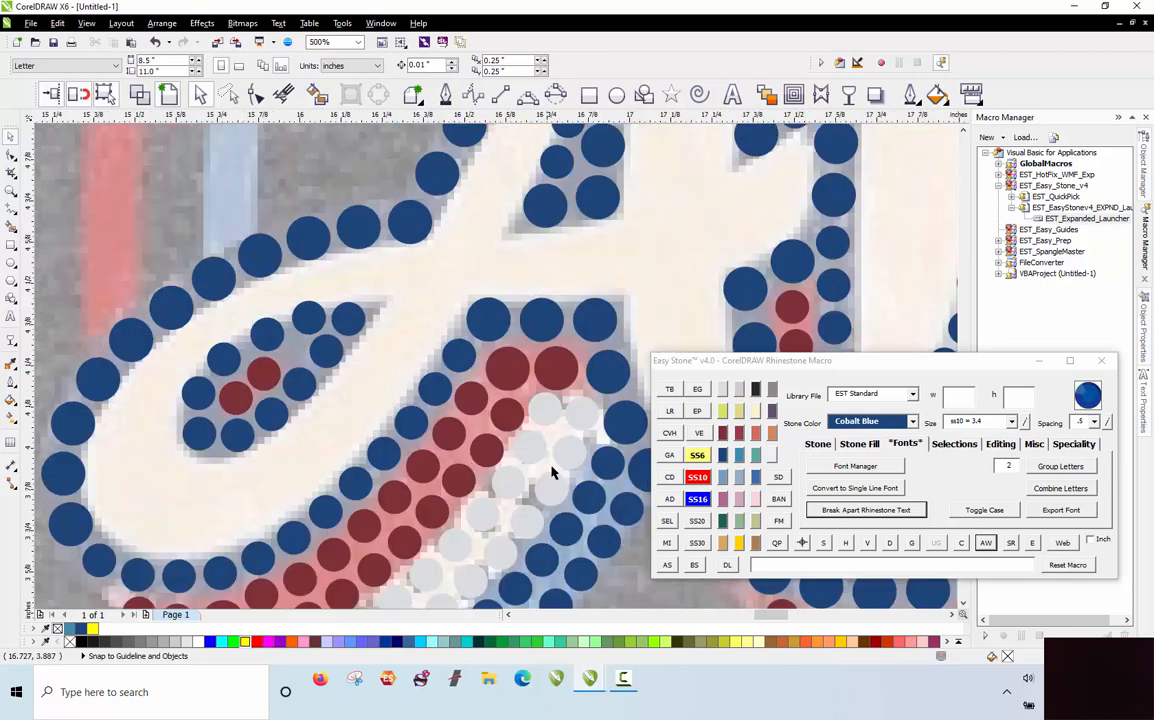
left_click(588, 424)
left_click(388, 282)
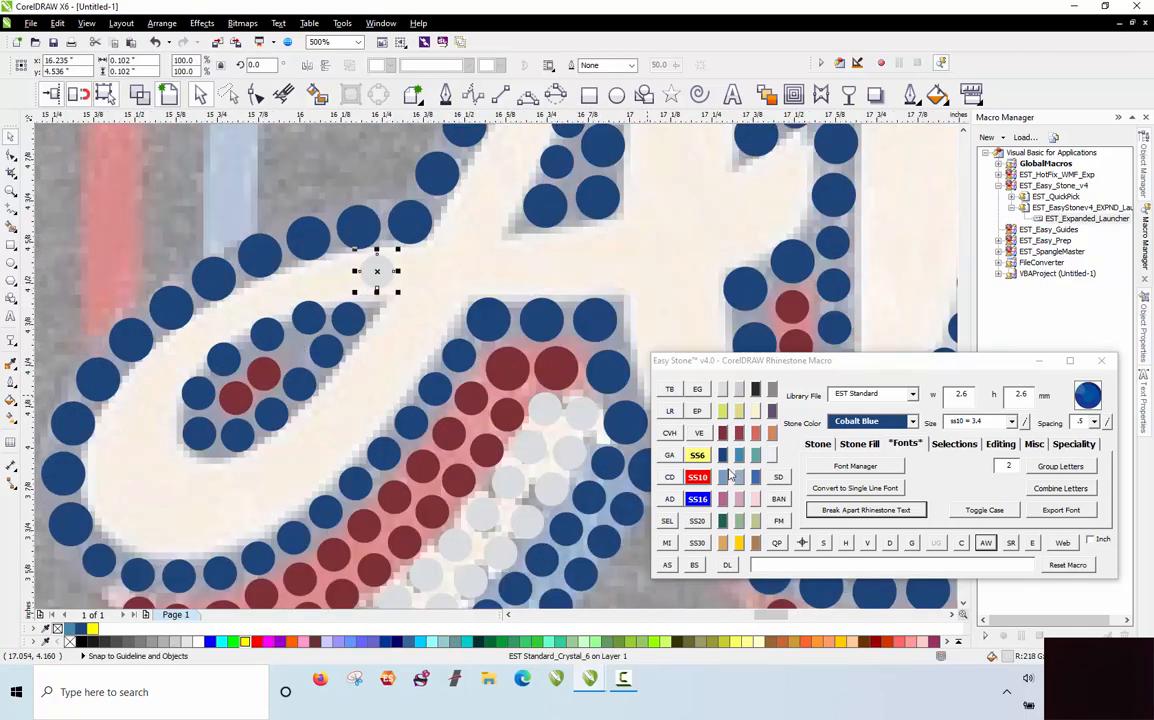
scroll(300, 225, "up", 2)
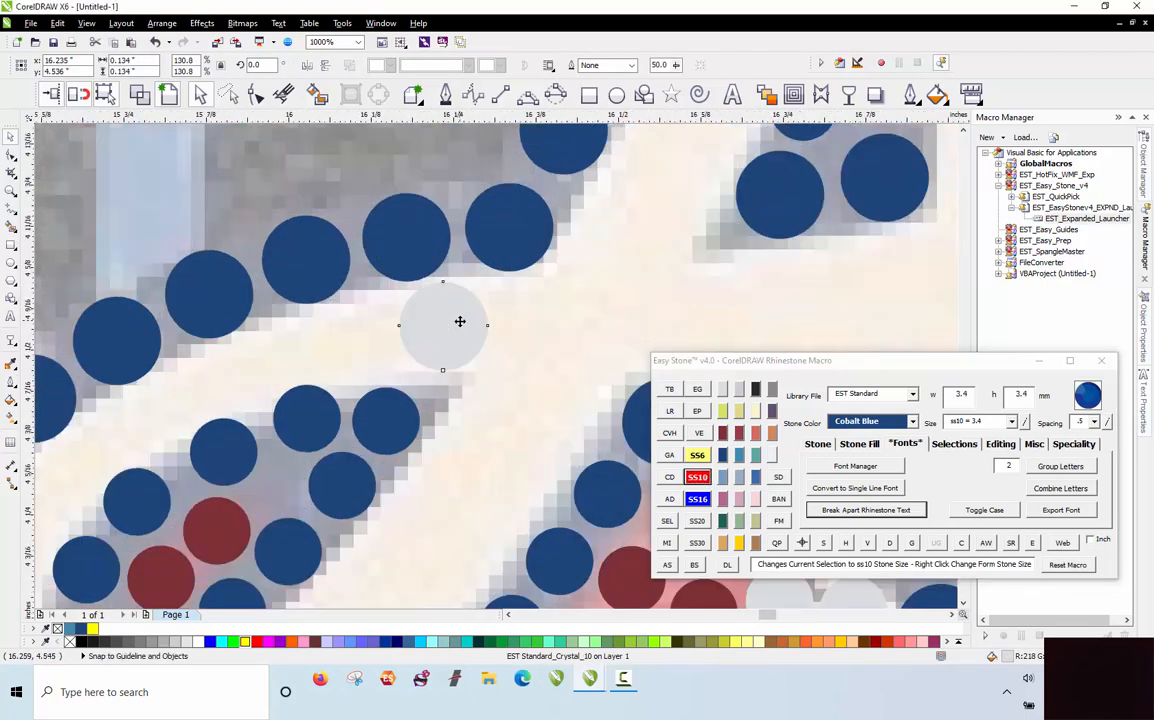
Step: Copy the ss10 Crystal stone along the cream stroke, resize the copy to ss6 and repeat ss6 stones down above the small loop
left_click_drag(465, 332, 340, 346)
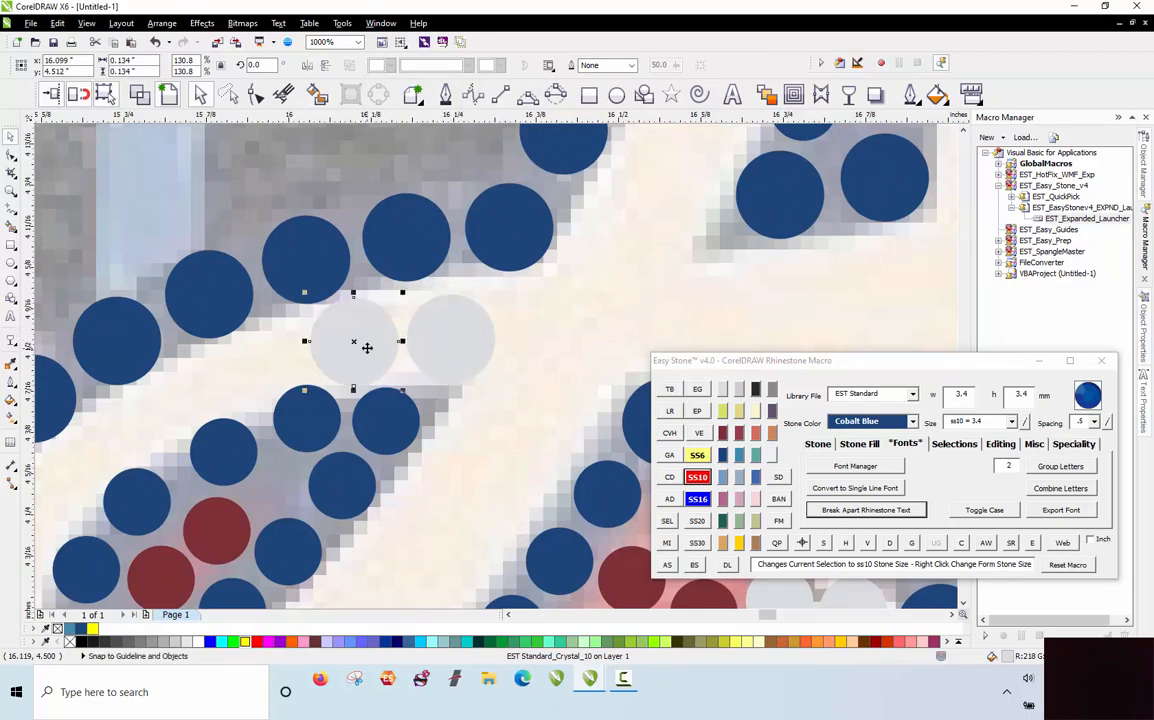
left_click(697, 455)
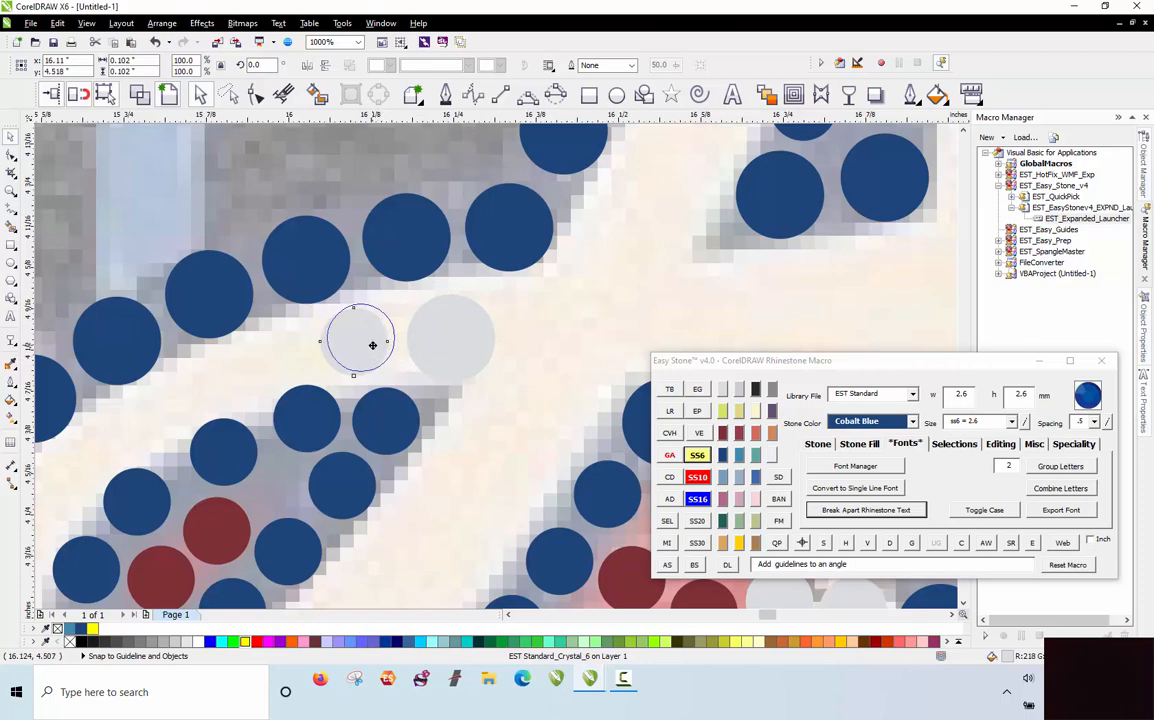
scroll(590, 283, "down", 2)
scroll(379, 343, "up", 2)
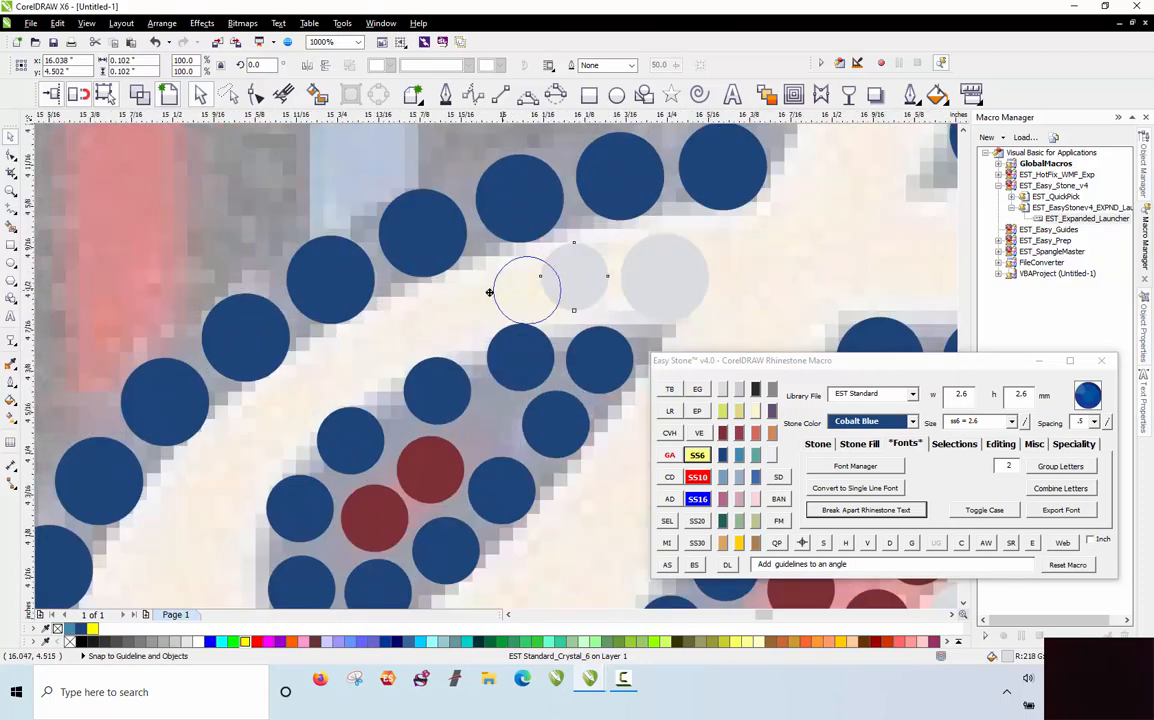
left_click_drag(478, 288, 213, 457)
key("space")
key("space")
key("space")
scroll(494, 226, "down", 1)
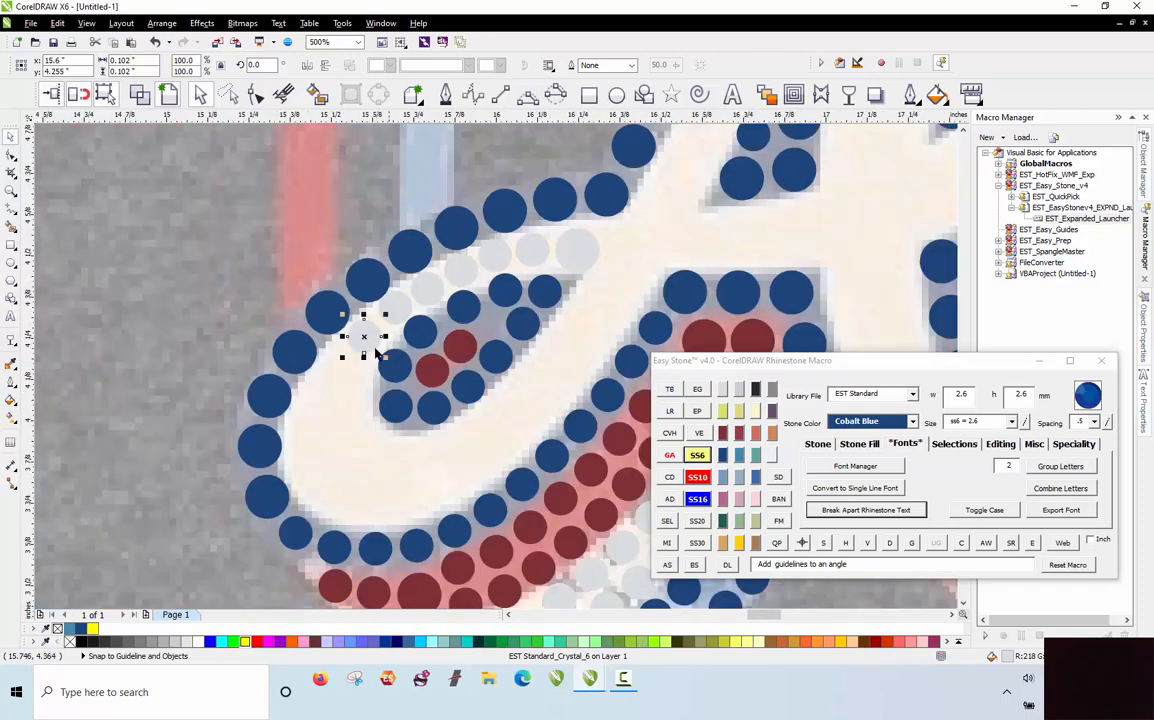
Step: Continue the Crystal row with ss10 stones down the outer curve of the A's loop to its lower edge
scroll(348, 371, "up", 1)
left_click_drag(758, 153, 336, 380)
scroll(348, 322, "down", 1)
scroll(368, 298, "up", 1)
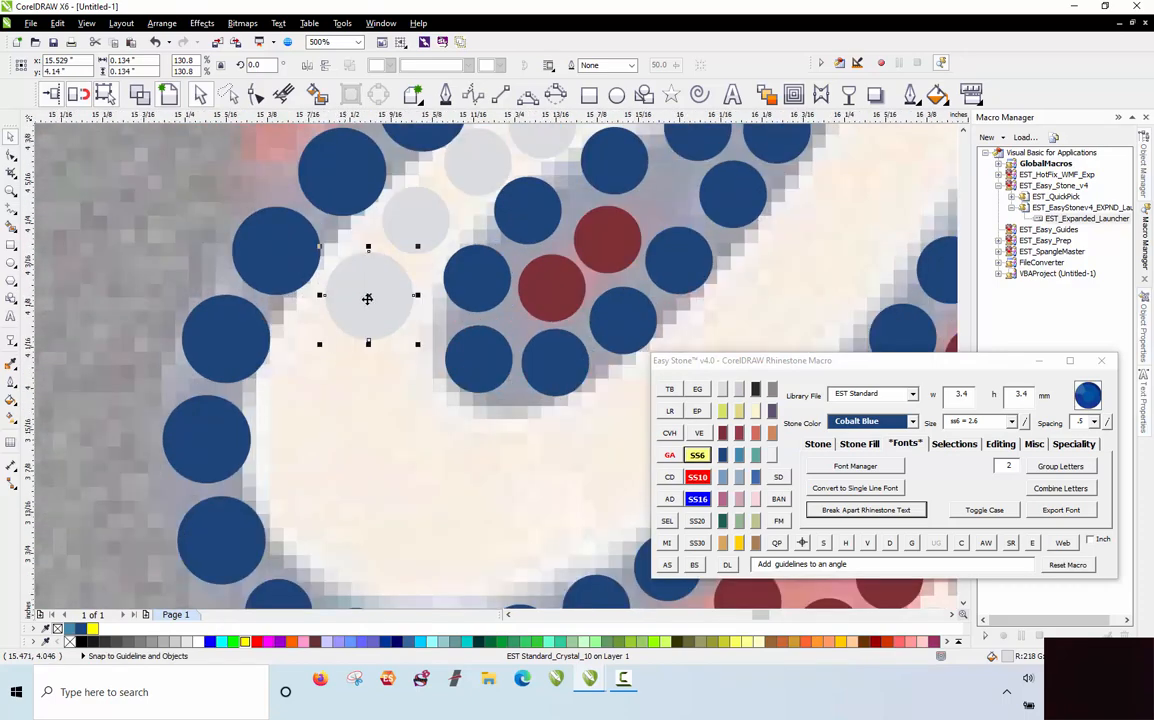
left_click_drag(424, 216, 376, 566)
scroll(335, 466, "down", 2)
scroll(335, 471, "up", 4)
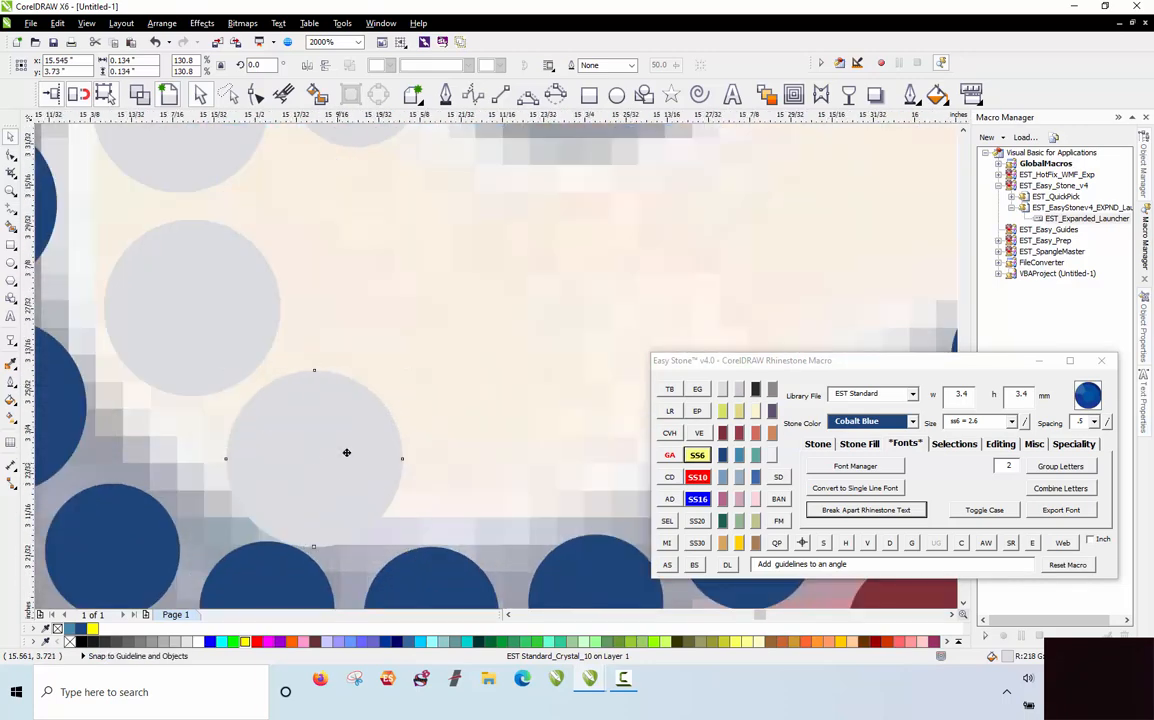
Step: Fill the bottom of the A's loop with ss10 Crystal stones and start the rising stroke with ss6 Crystal stones
scroll(358, 451, "down", 2)
left_click_drag(358, 451, 393, 352)
left_click_drag(347, 433, 538, 420)
right_click(446, 429)
left_click_drag(538, 420, 609, 379)
right_click(609, 379)
left_click_drag(609, 379, 567, 316)
right_click(567, 318)
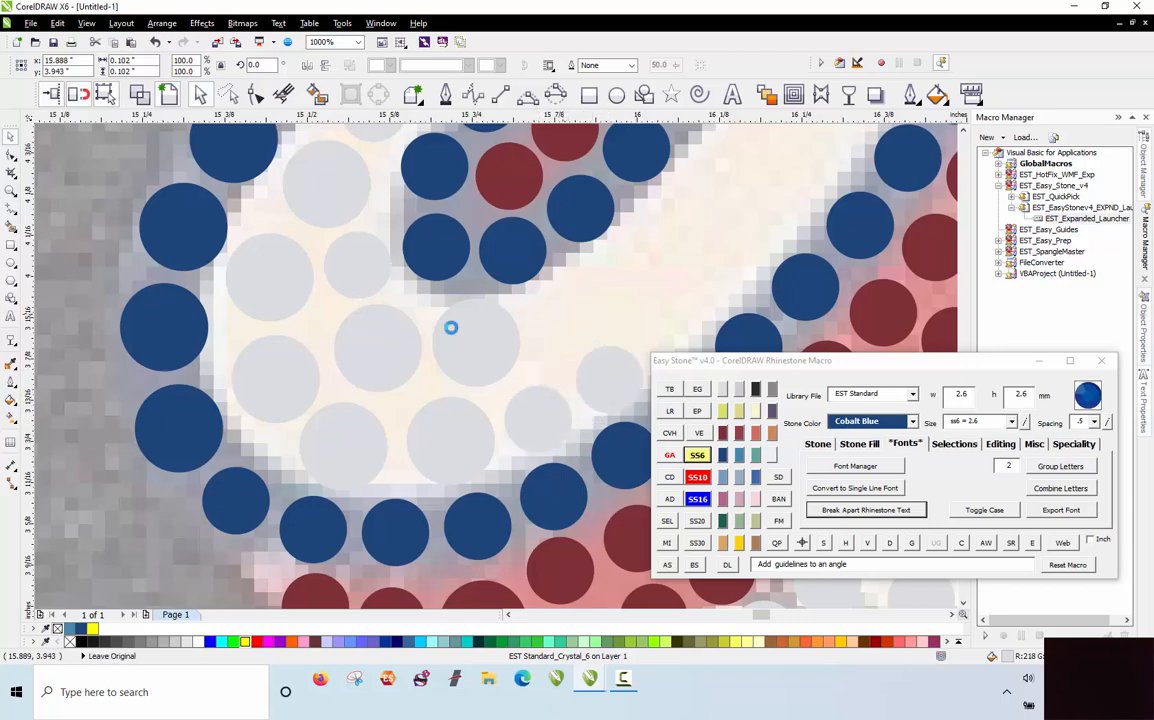
Step: Add staggered ss6 Crystal stones up the lower part of the A's diagonal stroke between the two blue outlines
scroll(409, 347, "down", 1)
scroll(571, 277, "up", 2)
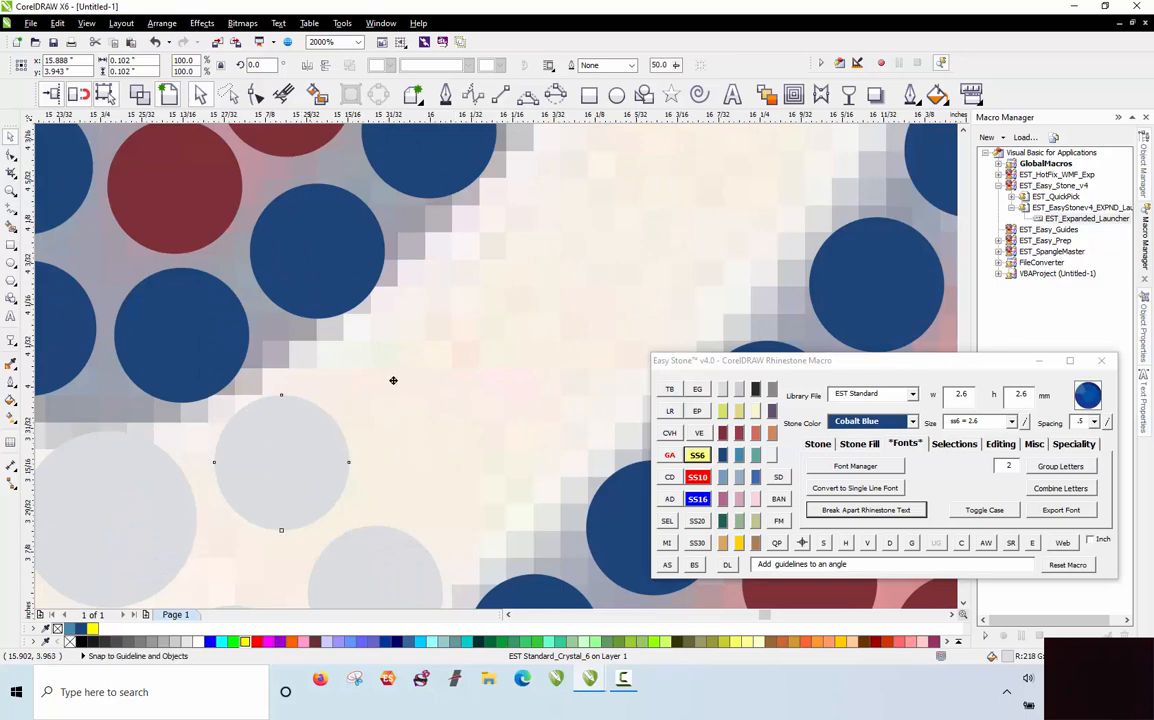
left_click_drag(393, 380, 513, 460)
right_click(422, 339)
right_click(513, 460)
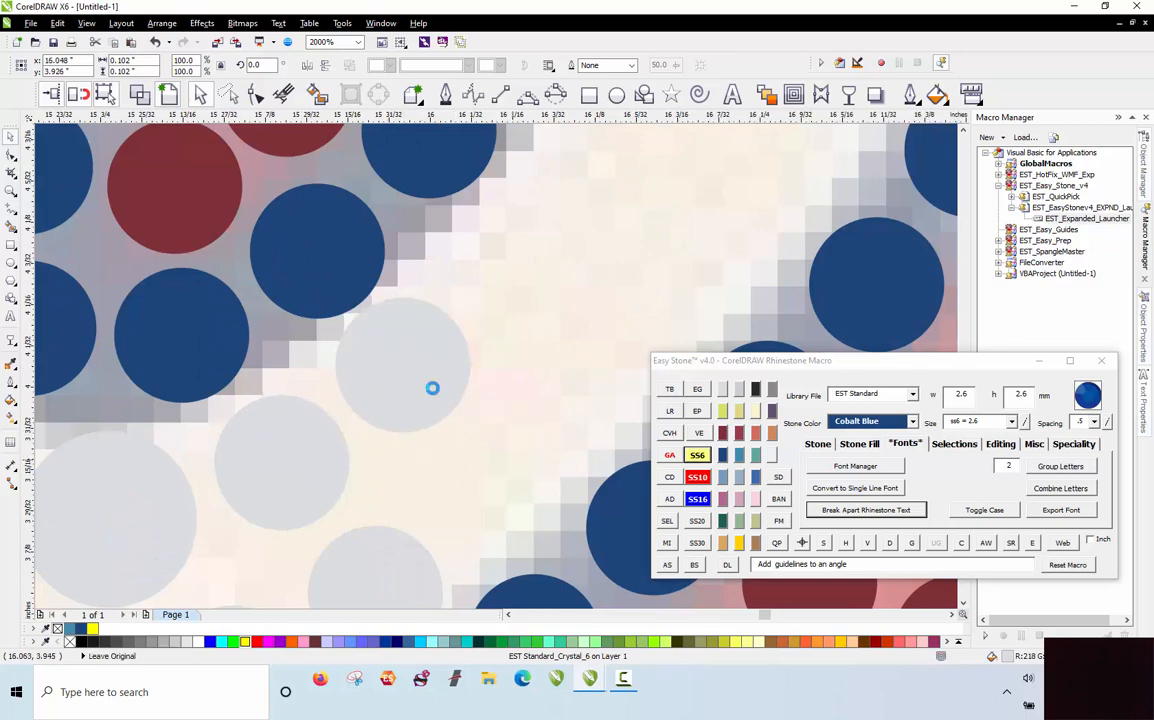
left_click_drag(432, 388, 529, 264)
right_click(529, 264)
left_click_drag(529, 264, 620, 378)
scroll(464, 394, "down", 1)
scroll(523, 309, "up", 1)
left_click(467, 314)
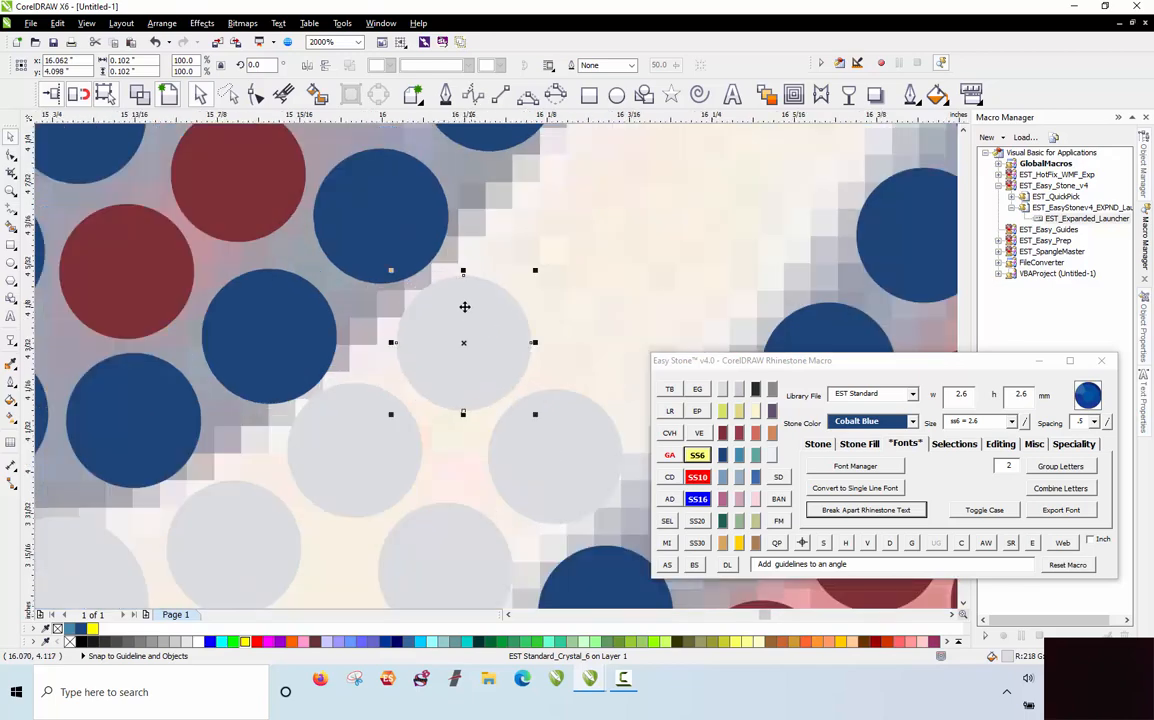
Step: Continue the staggered ss6 Crystal stones up the diagonal stroke toward the crossing with the row above the loop
scroll(348, 283, "down", 1)
left_click(502, 268)
scroll(421, 356, "down", 2)
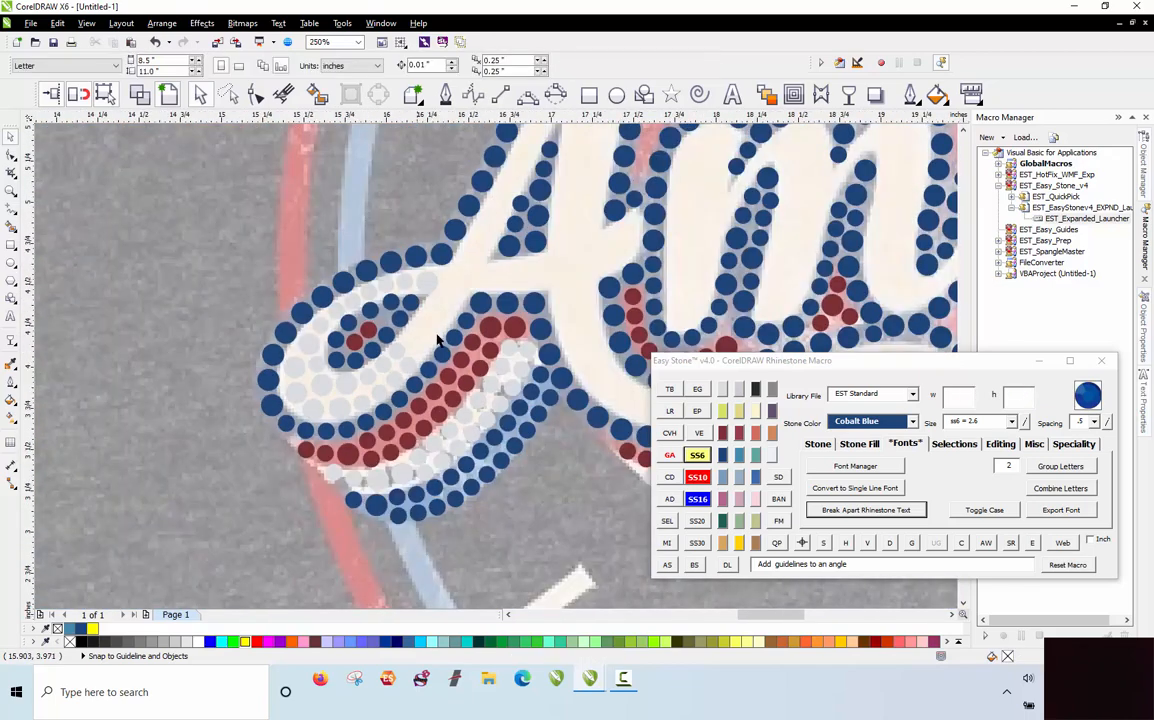
scroll(400, 336, "up", 3)
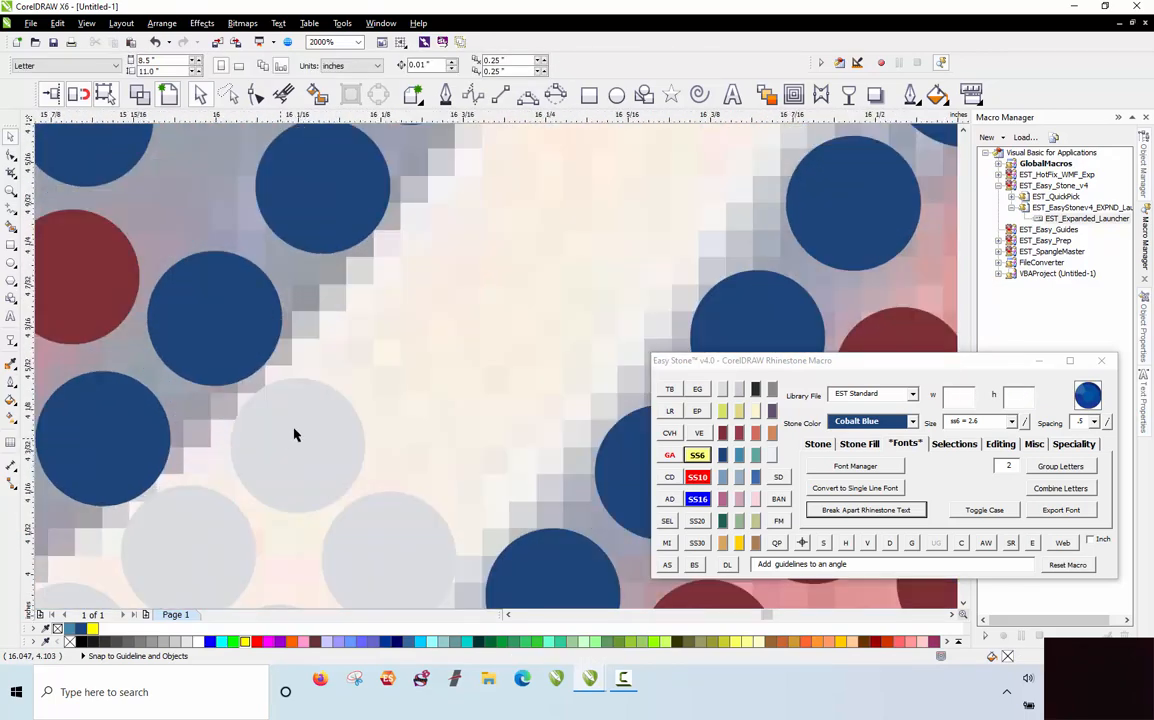
left_click(368, 333)
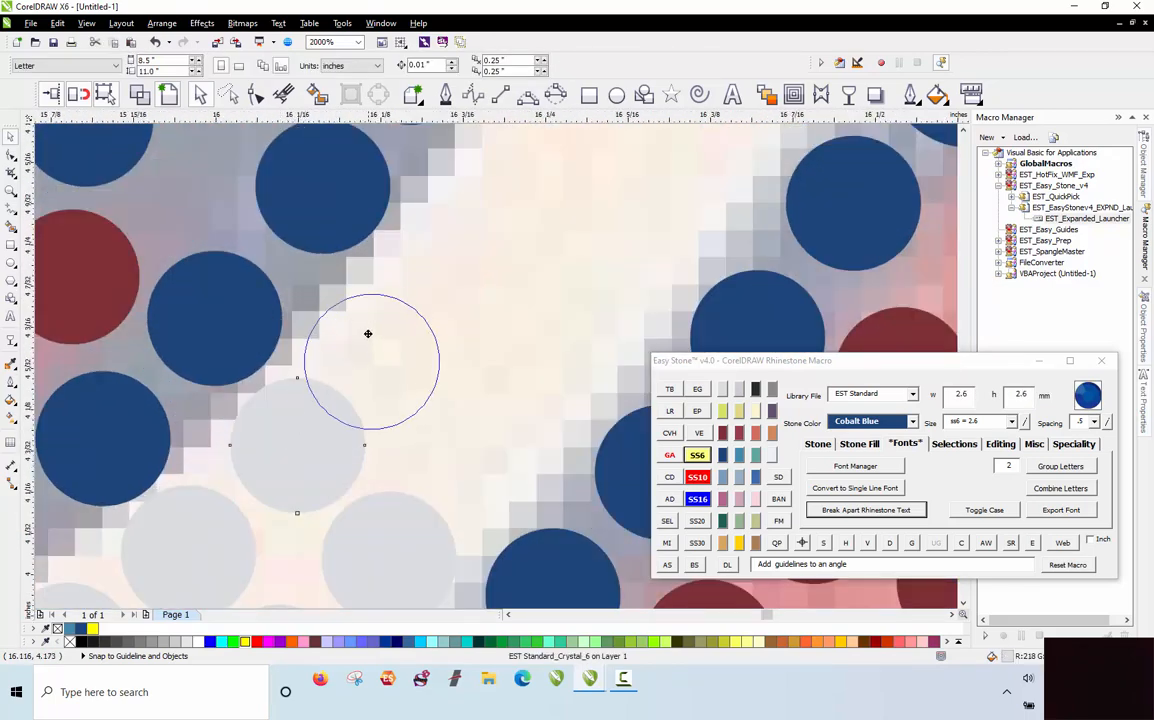
left_click_drag(368, 333, 386, 314)
left_click_drag(386, 314, 482, 204)
left_click_drag(470, 252, 475, 246)
left_click_drag(406, 309, 376, 335)
Step: Reposition the ss10 and ss6 Crystal stones where the loop row meets the diagonal stroke to even out their spacing
scroll(366, 345, "down", 1)
scroll(353, 391, "down", 1)
scroll(336, 405, "up", 1)
left_click_drag(380, 343, 368, 265)
scroll(513, 309, "up", 1)
scroll(340, 346, "down", 1)
scroll(290, 269, "up", 1)
left_click_drag(293, 272, 262, 250)
scroll(252, 231, "down", 1)
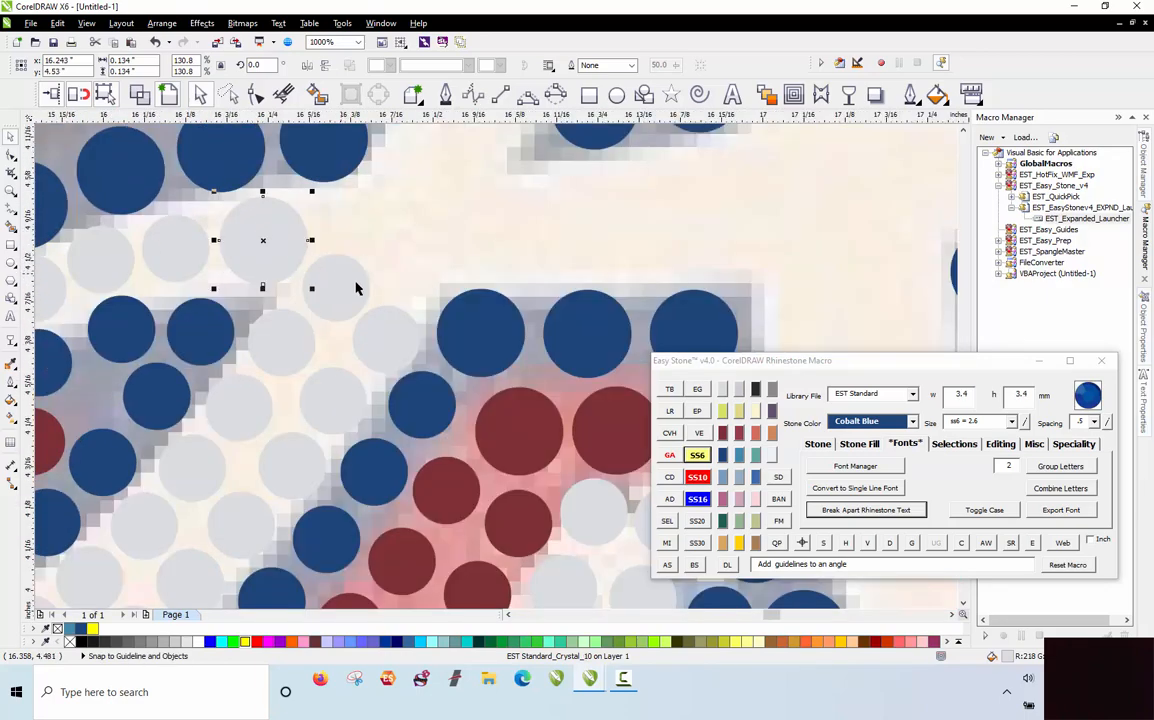
scroll(399, 326, "up", 1)
left_click_drag(401, 344, 400, 338)
left_click_drag(310, 274, 306, 269)
left_click_drag(352, 315, 356, 316)
scroll(355, 385, "down", 2)
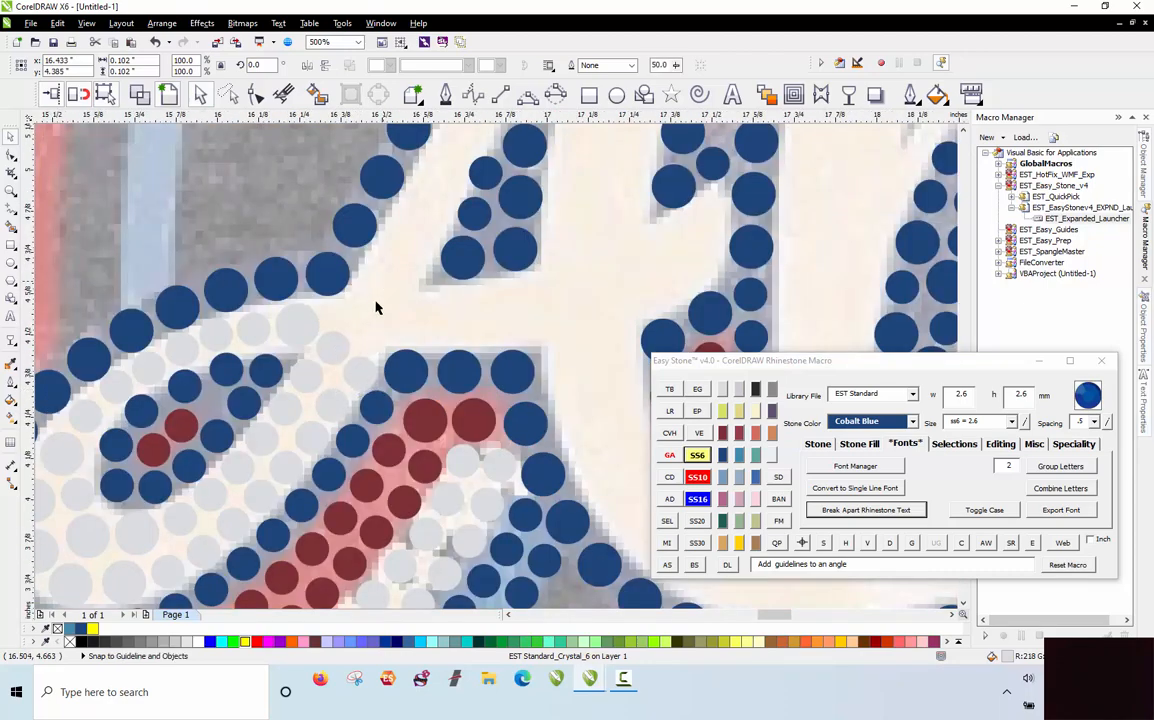
key("Escape")
scroll(337, 369, "down", 1)
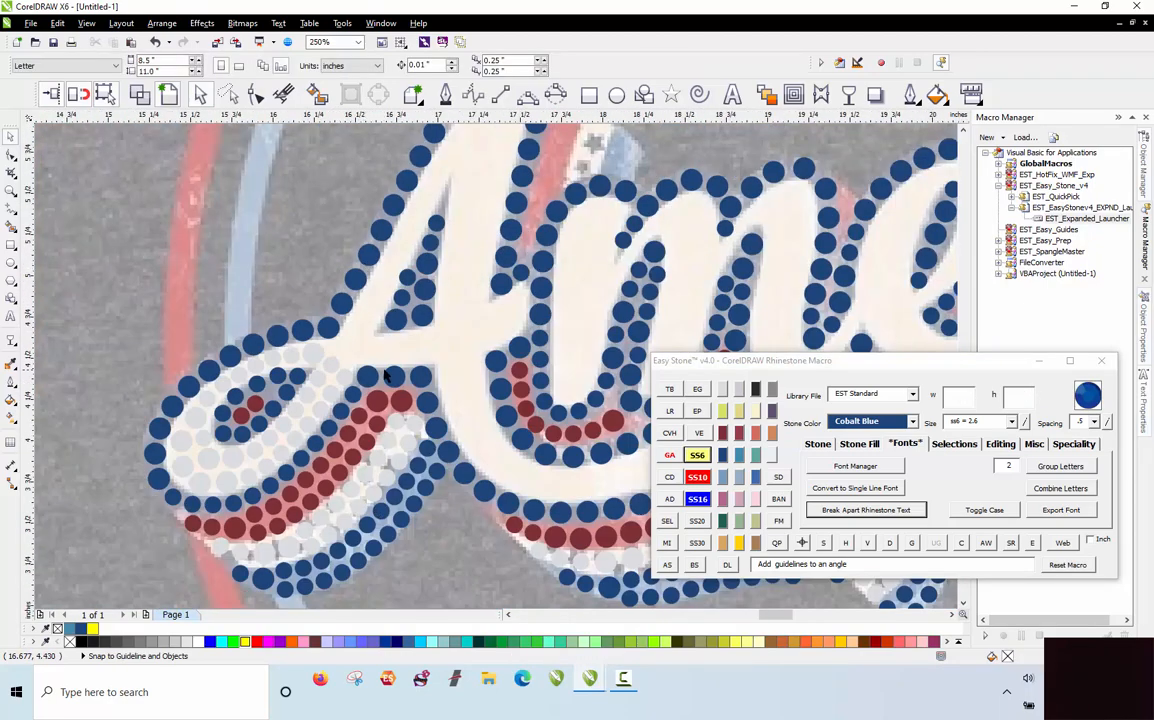
Step: Copy ss6 and ss10 Crystal stones into the junction of the diagonal stroke, the left leg and the crossbar
scroll(335, 301, "up", 1)
scroll(222, 415, "up", 1)
left_click_drag(222, 415, 262, 371)
left_click_drag(150, 377, 314, 391)
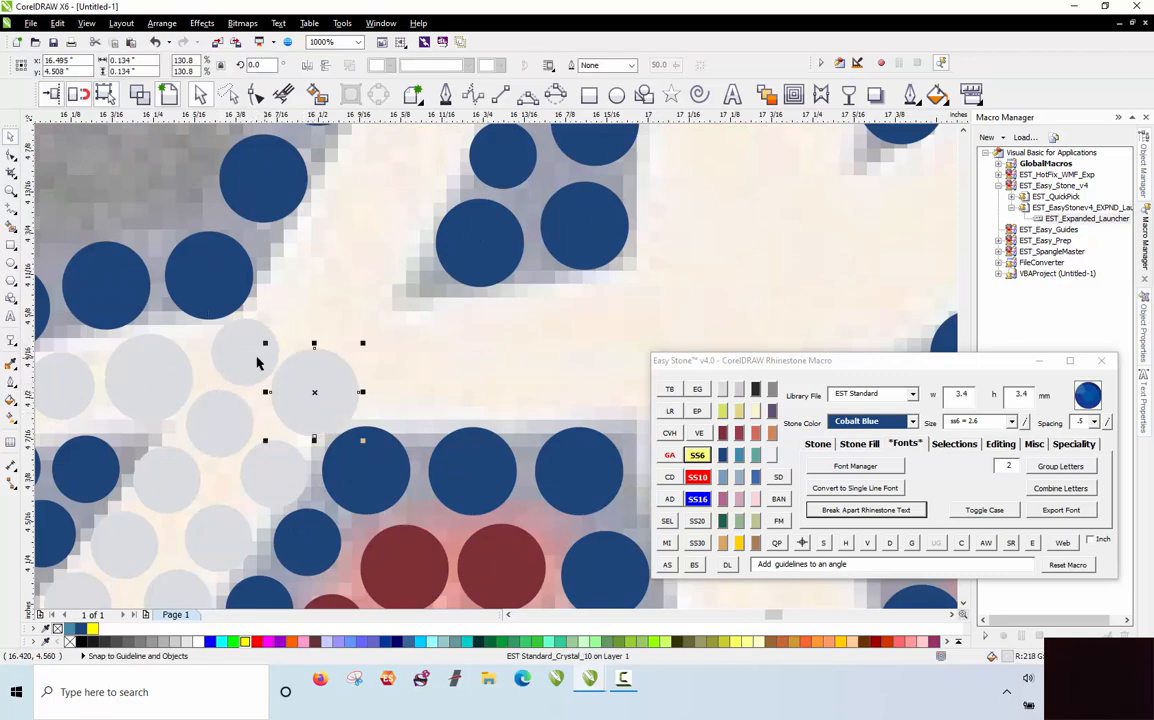
left_click_drag(245, 351, 298, 300)
left_click_drag(314, 389, 378, 320)
left_click_drag(390, 363, 378, 320)
left_click_drag(232, 348, 403, 396)
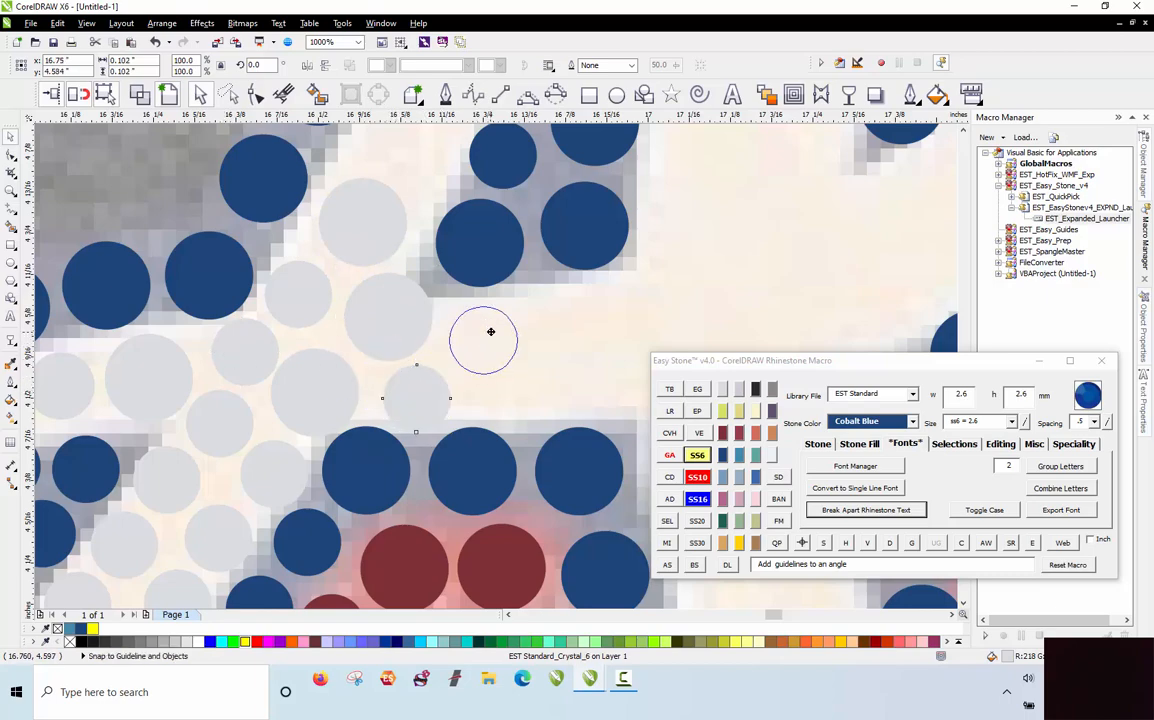
left_click_drag(491, 331, 479, 321)
left_click(512, 366)
Step: Copy an ss6 Crystal stone to the lower edge of the crossbar, above the row of blue stones
scroll(336, 264, "down", 1)
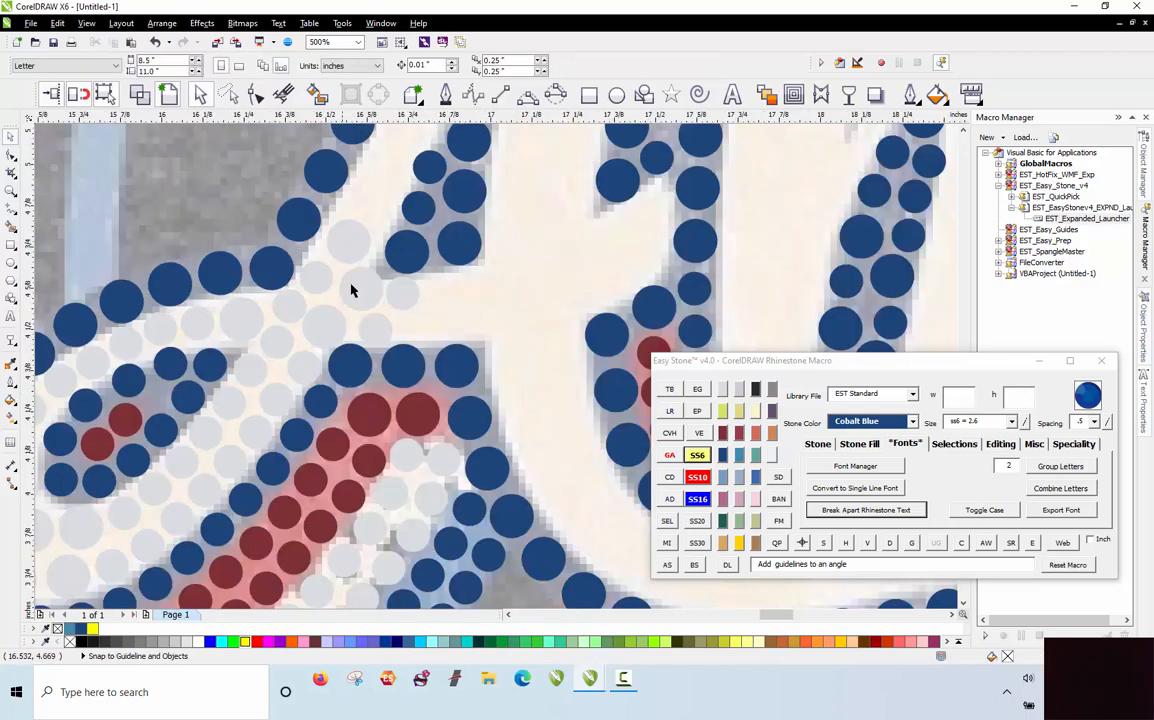
scroll(441, 265, "up", 1)
scroll(325, 355, "down", 1)
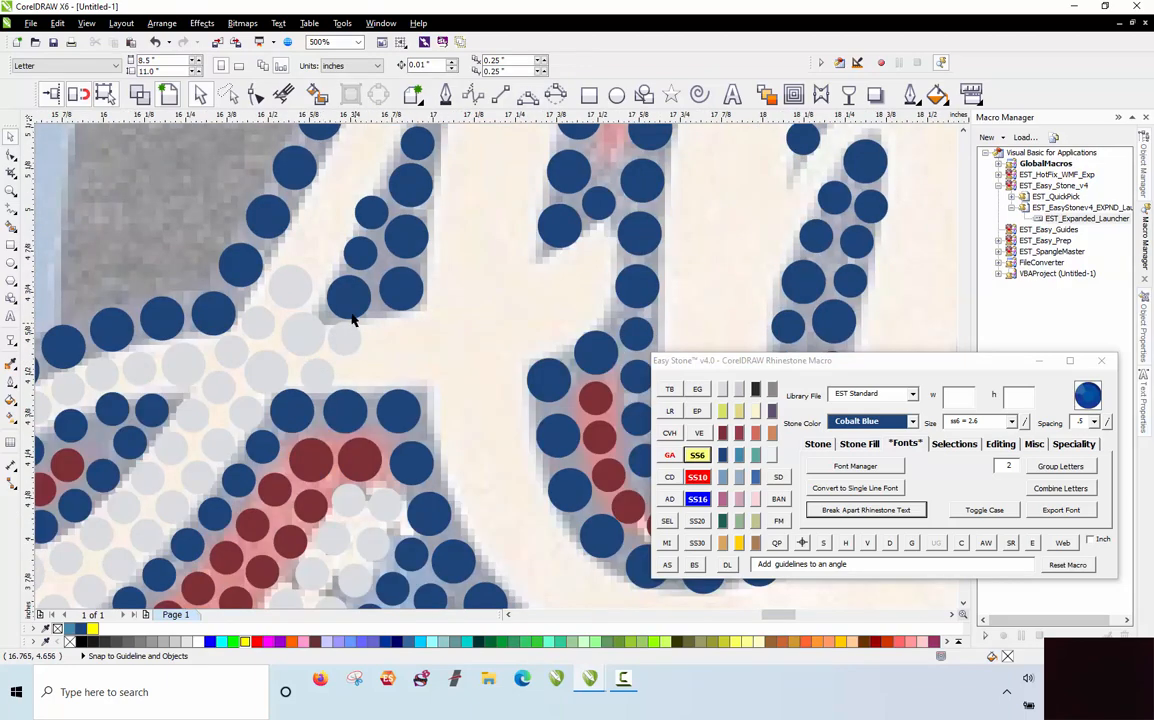
scroll(352, 319, "up", 1)
left_click_drag(349, 369, 365, 425)
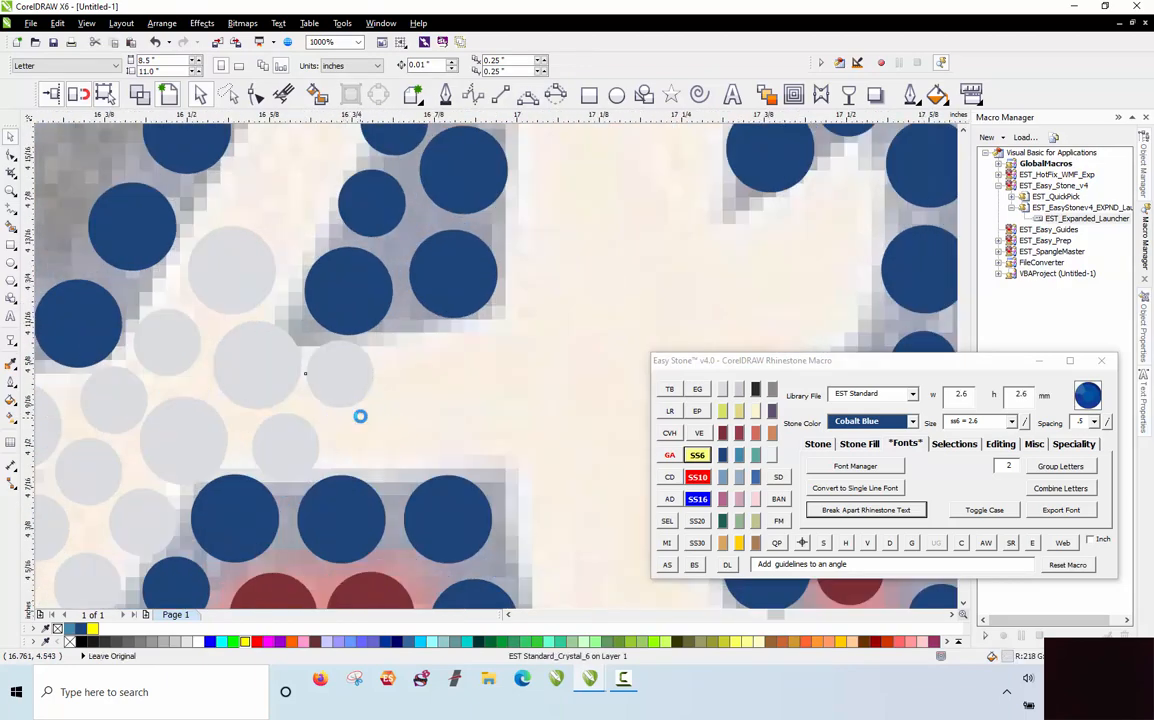
scroll(314, 400, "down", 1)
scroll(333, 290, "down", 1)
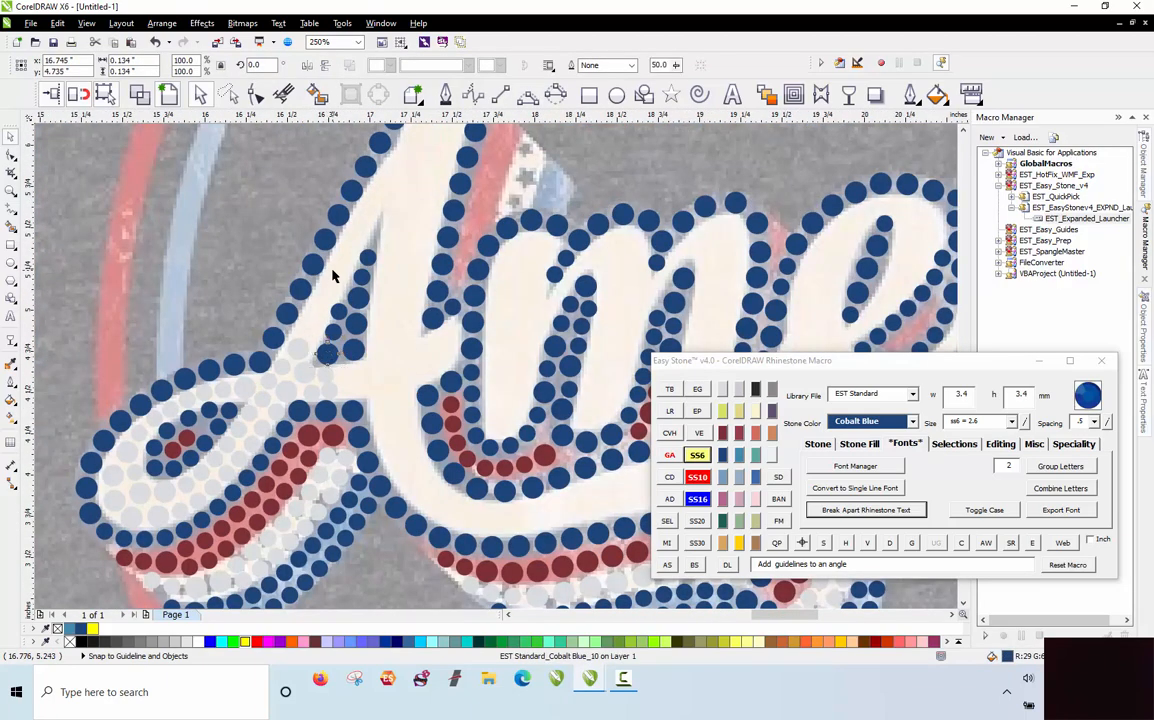
key("Escape")
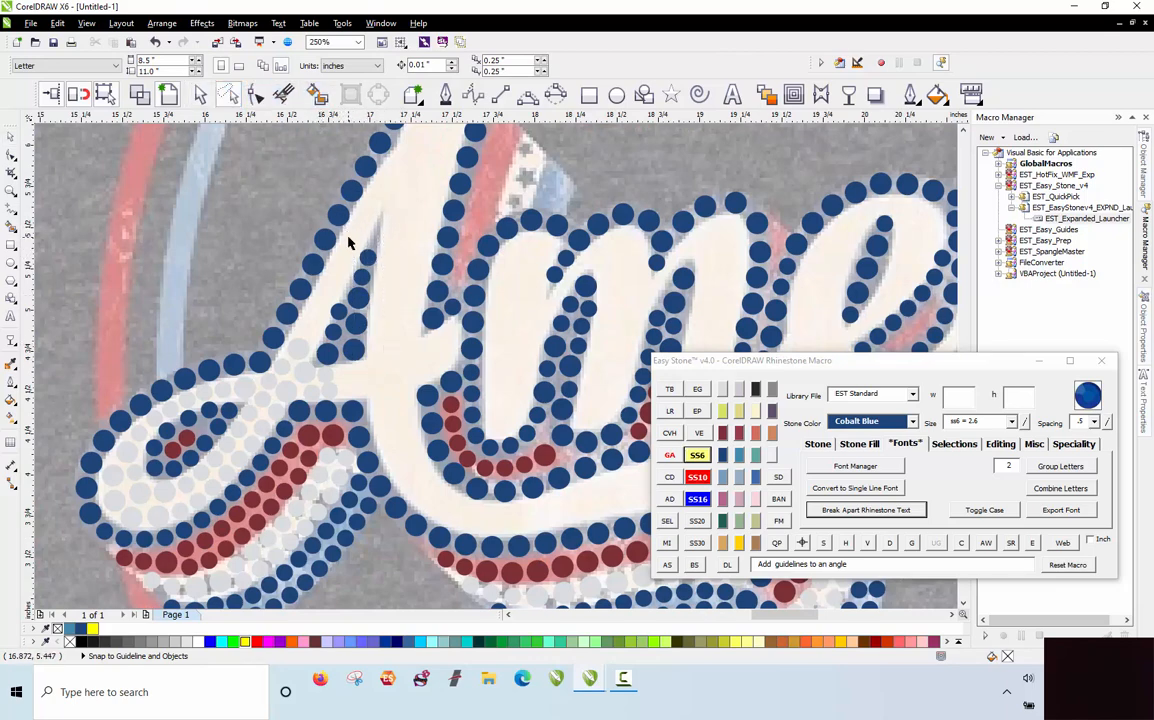
Step: Move the eight blue stones of the A's inner triangle slightly up to make room for the crossbar stones
scroll(362, 342, "up", 1)
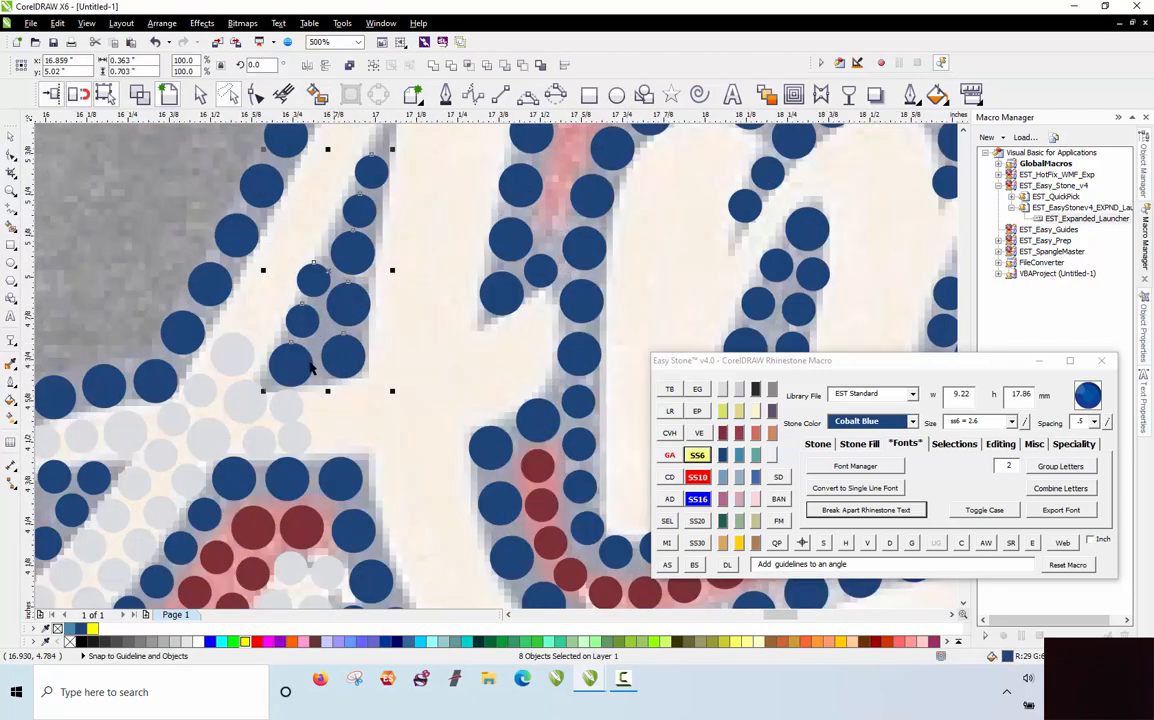
scroll(223, 409, "up", 1)
left_click_drag(330, 356, 342, 311)
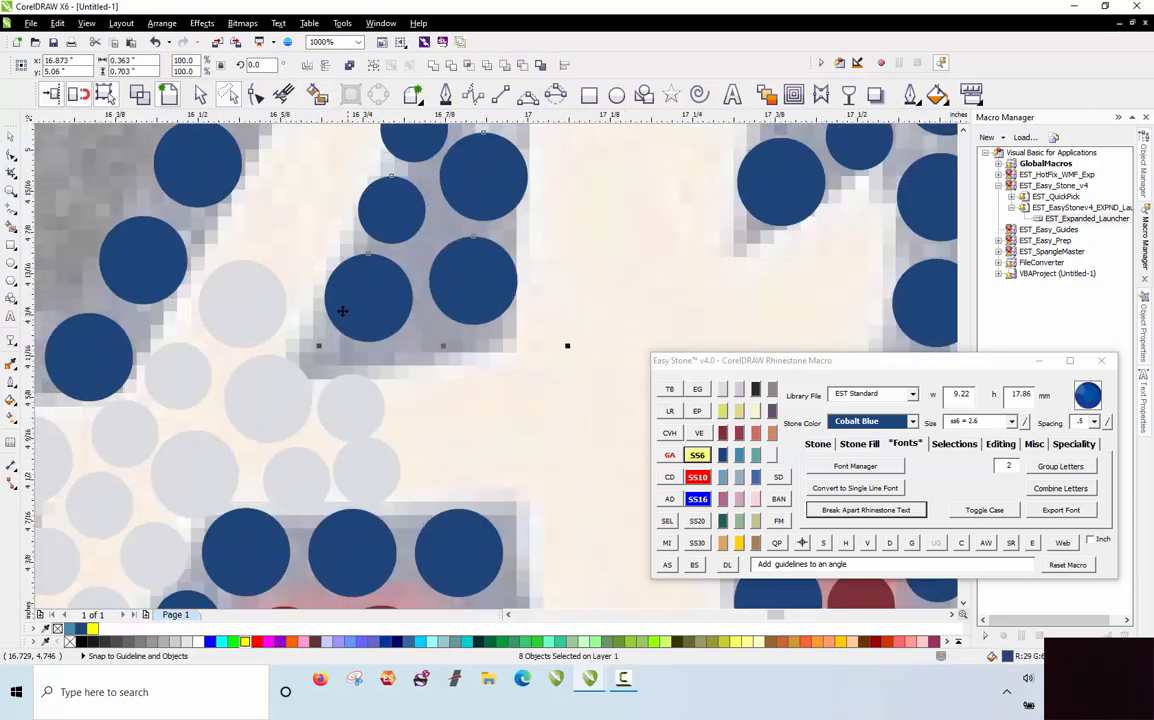
Step: Copy an ss10 Crystal stone up the A's left leg and shift the ss6 stones under the inner triangle into even spacing
left_click(350, 382)
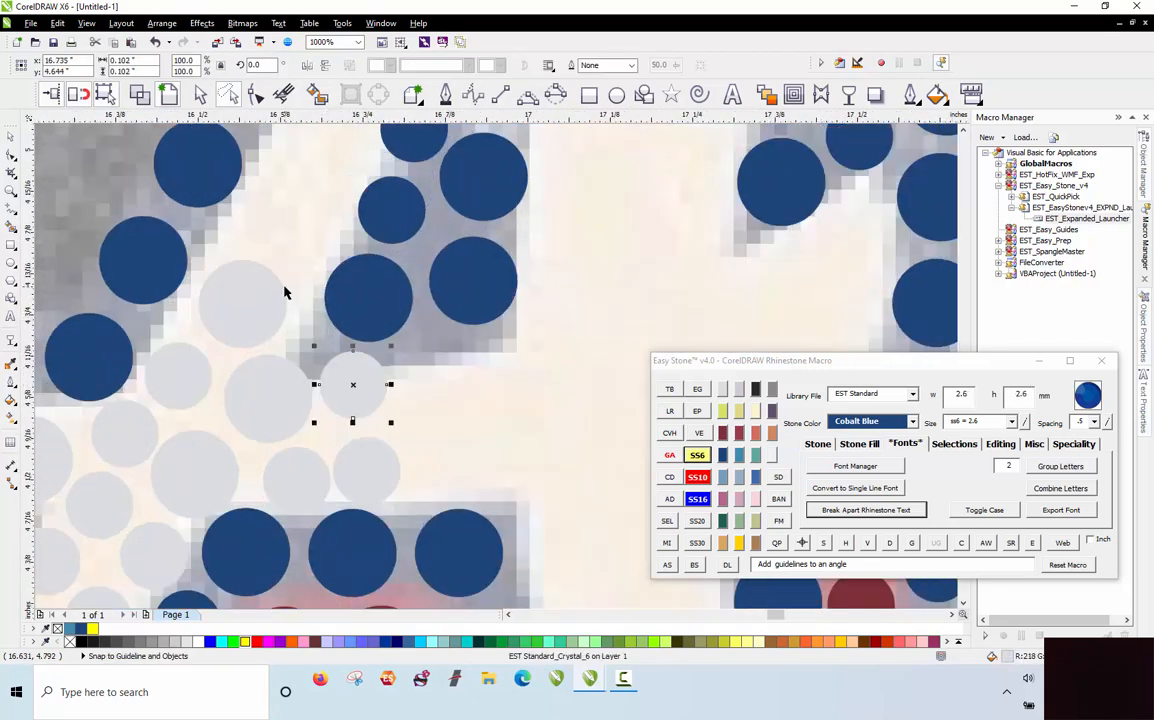
left_click_drag(263, 304, 309, 220)
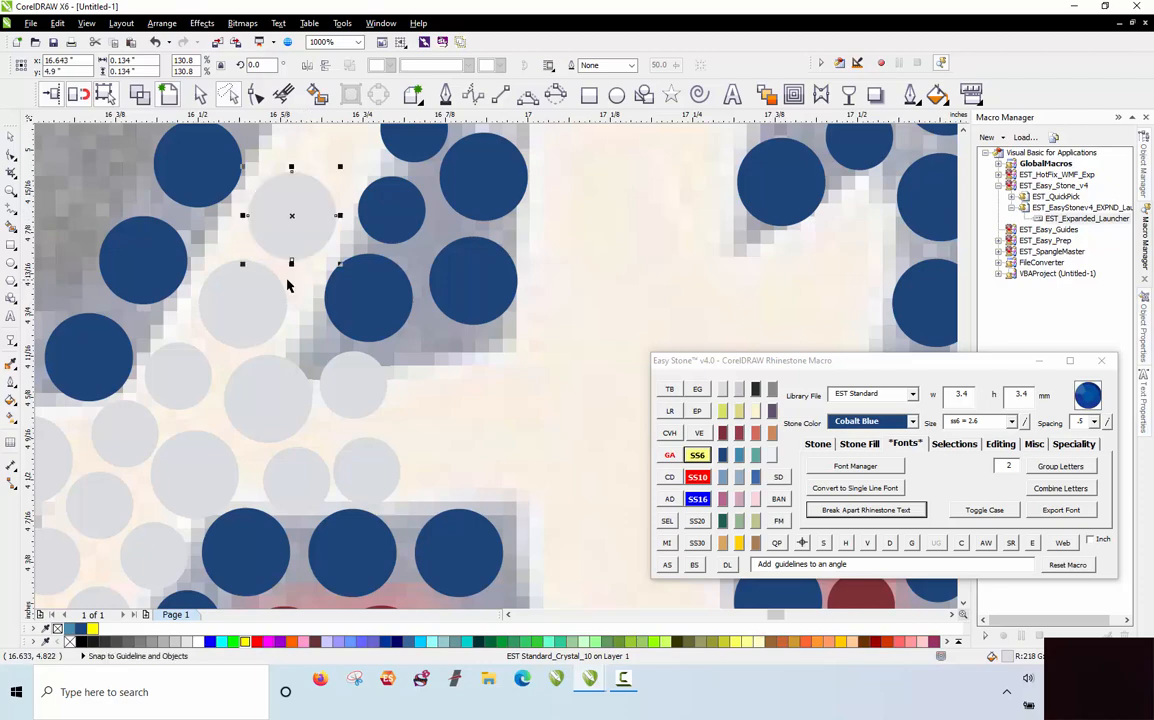
scroll(276, 304, "down", 1)
scroll(276, 304, "down", 1)
scroll(322, 330, "up", 2)
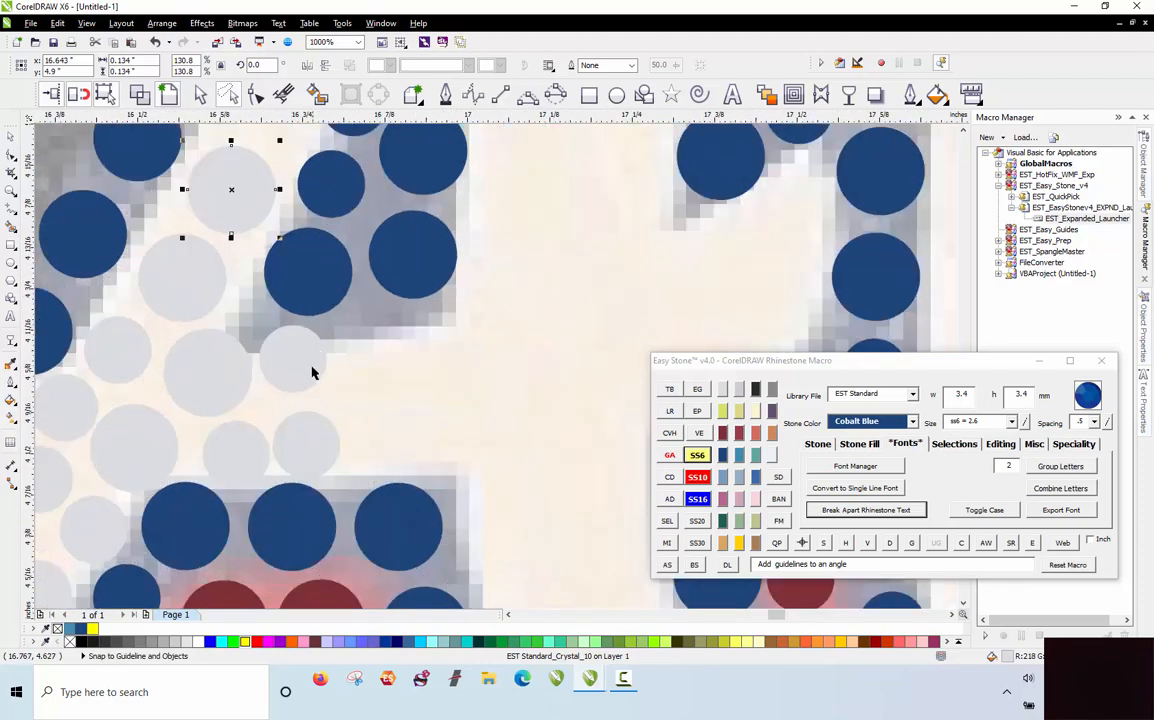
left_click_drag(316, 365, 316, 363)
scroll(322, 444, "up", 1)
left_click_drag(322, 443, 322, 428)
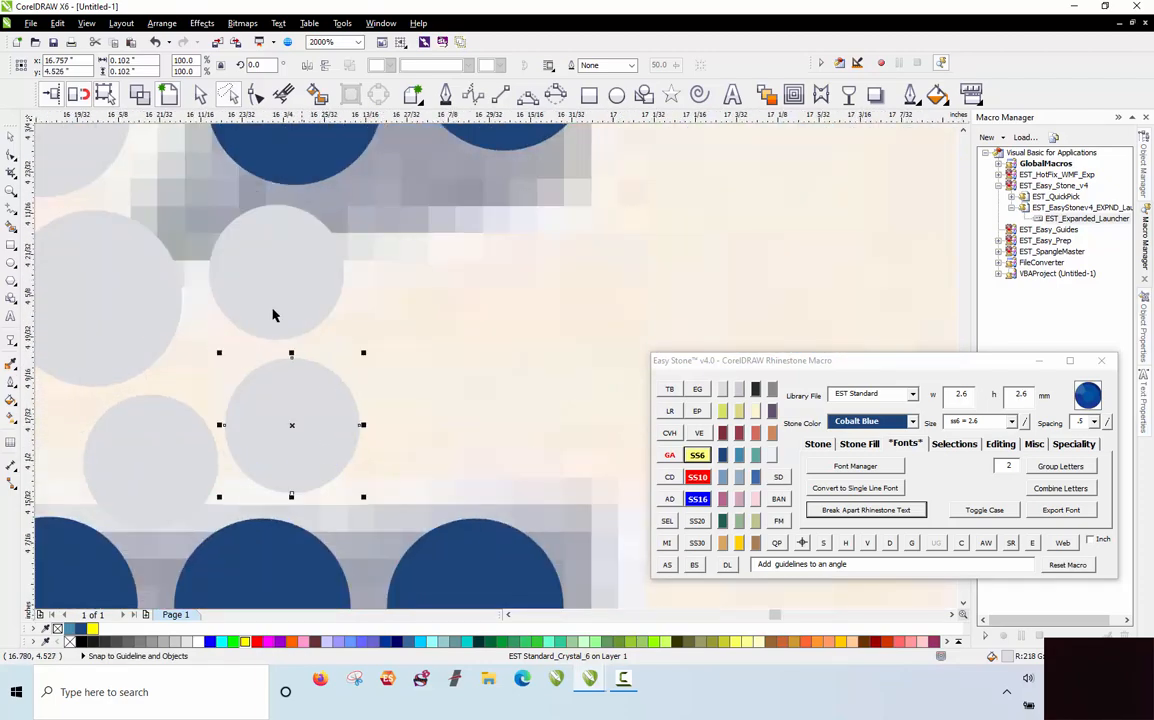
Step: Extend the crossbar fill with a copied ss6 Crystal stone on its upper edge and an ss10 stone on its lower edge
left_click_drag(284, 280, 443, 256)
left_click_drag(83, 289, 451, 407)
scroll(327, 335, "down", 3)
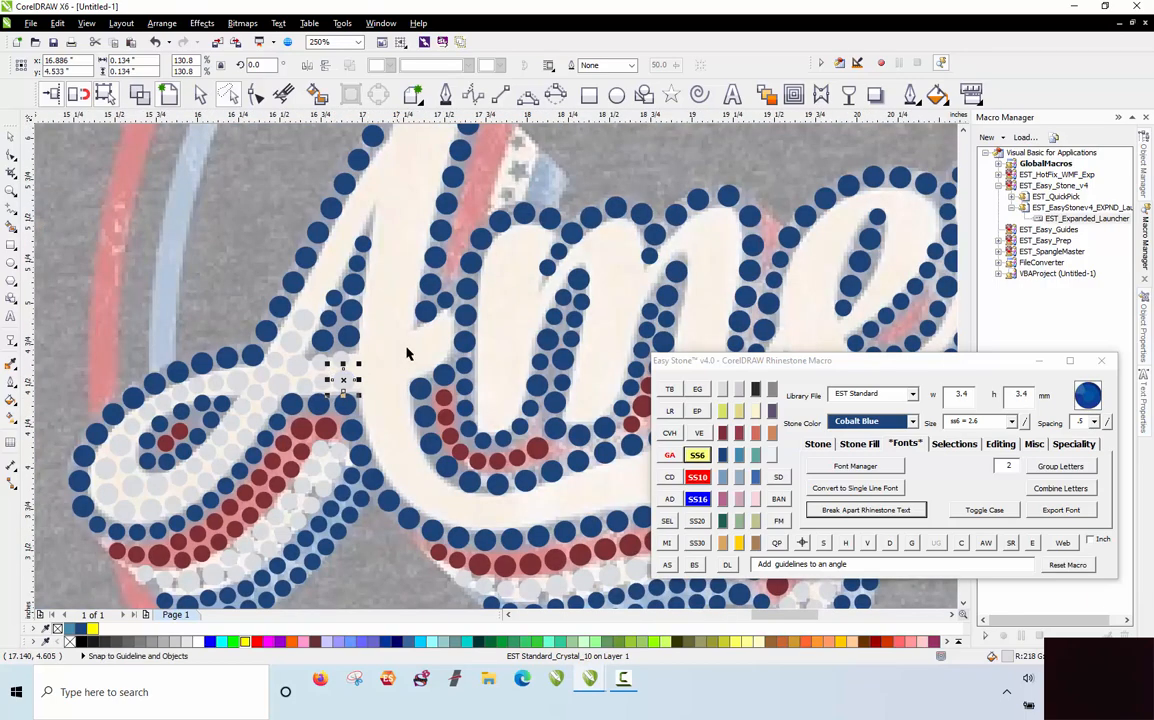
Step: Lay four ss10 Crystal stones from the crossbar's lower edge across the right leg and up toward the crossbar's tip
scroll(407, 370, "up", 1)
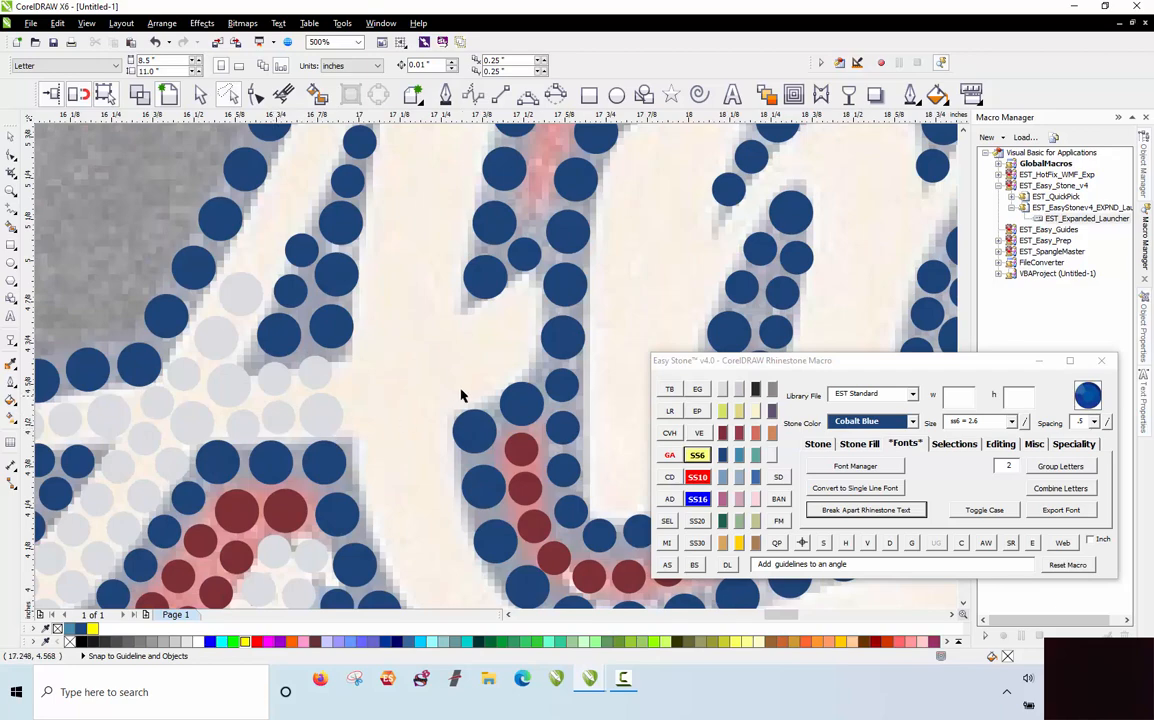
scroll(461, 395, "up", 1)
left_click_drag(193, 443, 289, 441)
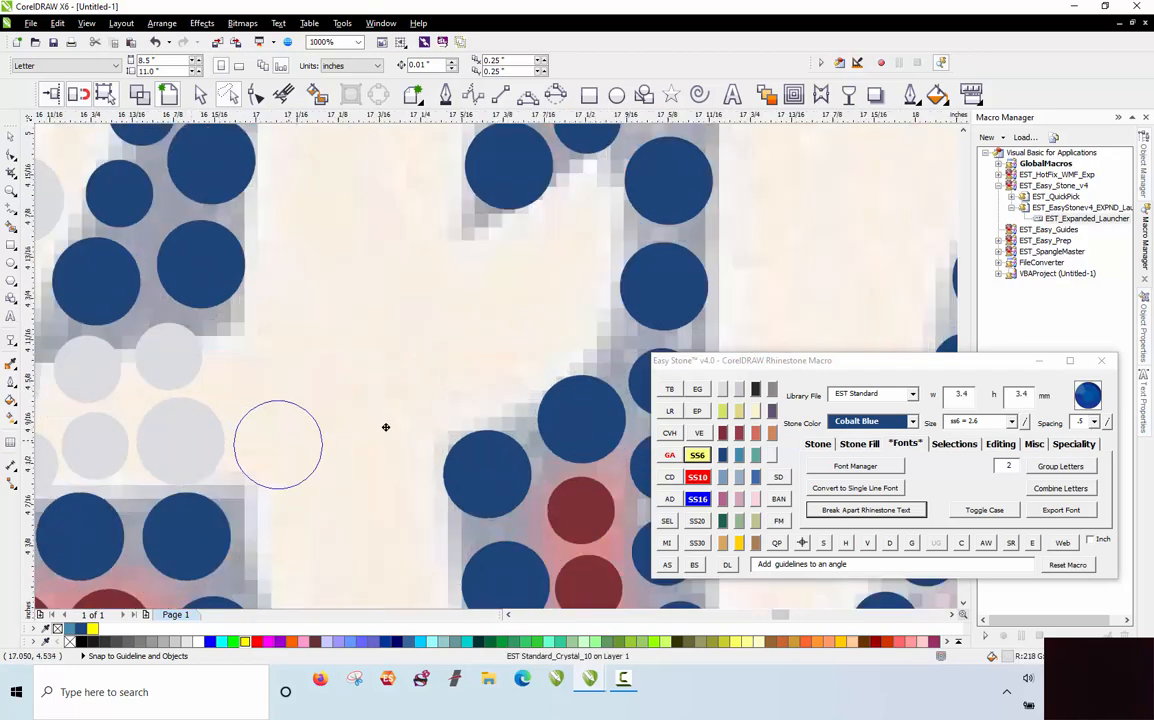
left_click_drag(385, 427, 575, 314)
key("space")
key("space")
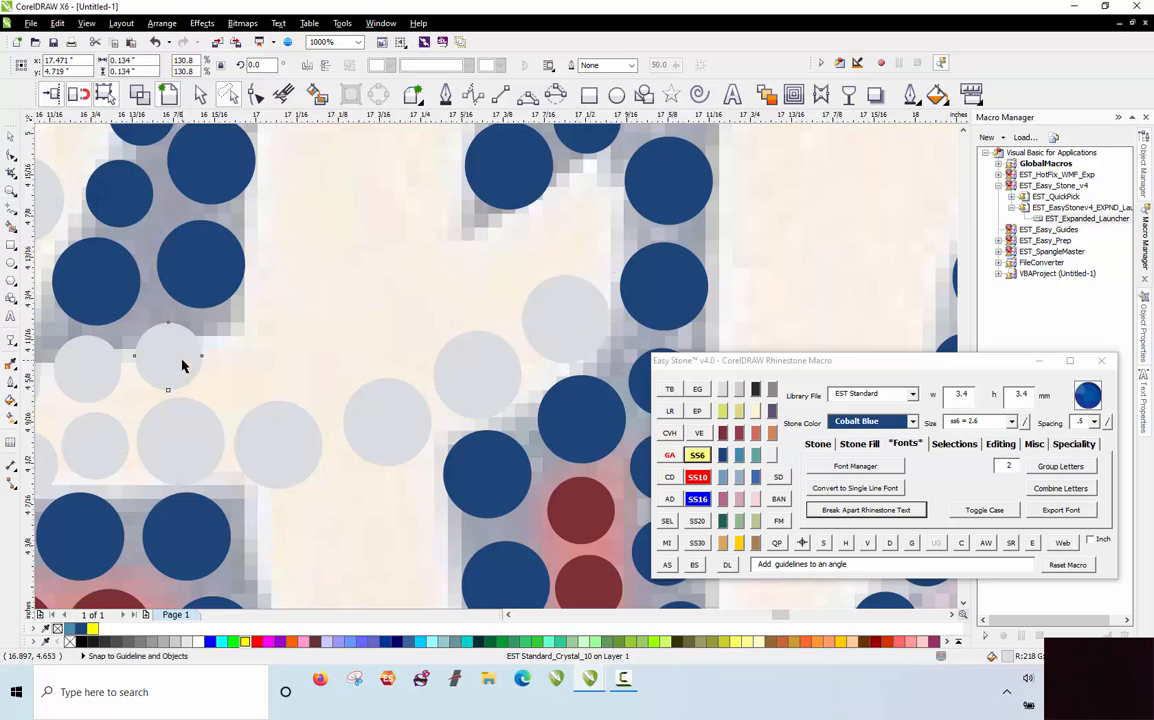
Step: Add a second Crystal row from the crossbar's tip back across the right leg with two ss6 and two ss10 stones
left_click_drag(183, 366, 597, 227)
right_click(597, 227)
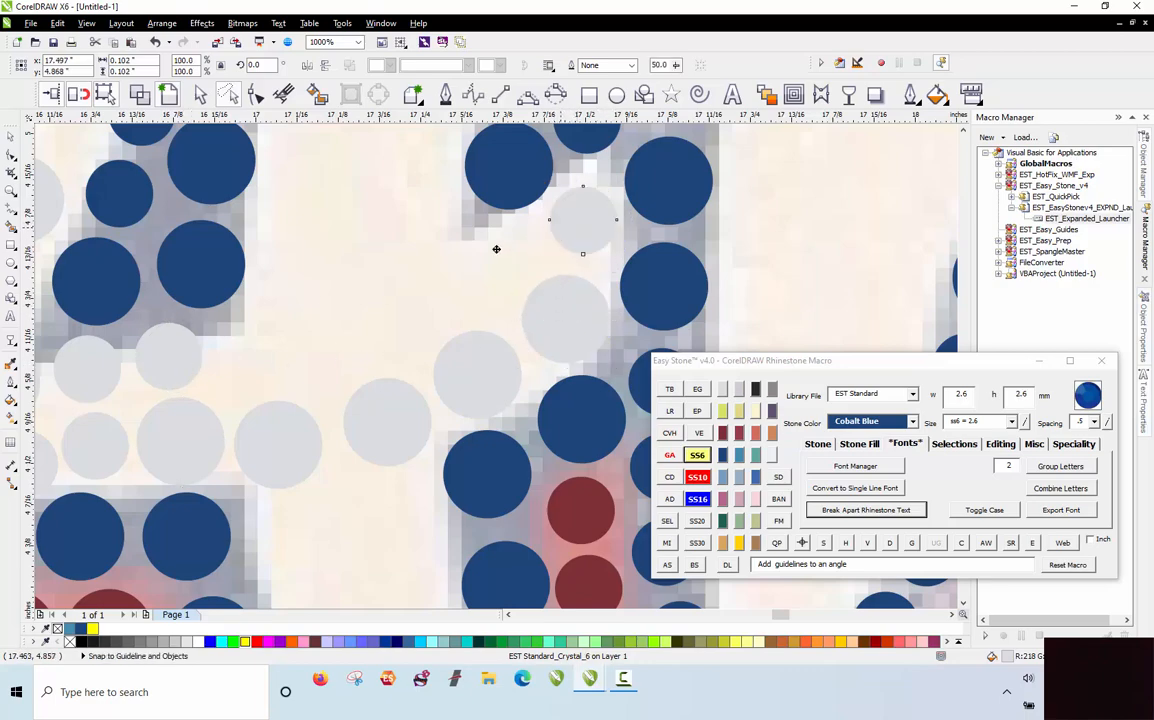
left_click_drag(496, 249, 480, 270)
mouse_move(551, 306)
left_mouse_down()
mouse_move(416, 296)
mouse_move(407, 283)
mouse_move(322, 337)
mouse_move(316, 329)
left_mouse_up()
right_click(416, 296)
right_click(316, 329)
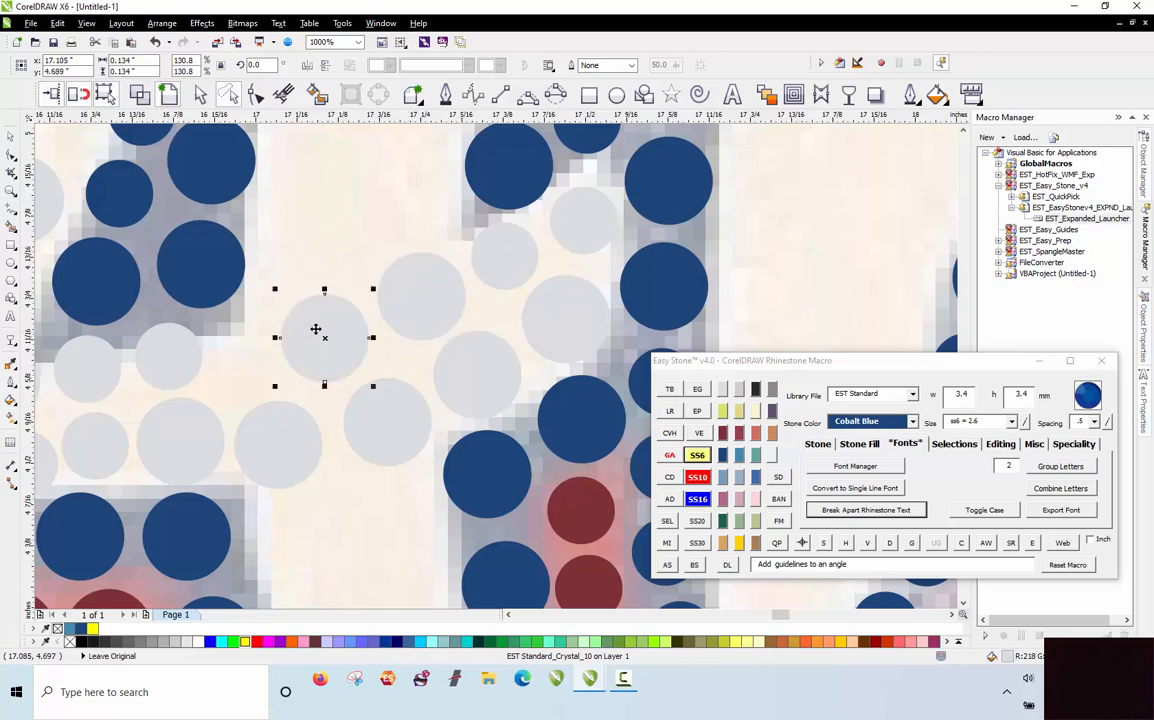
Step: Copy an ss6 Crystal stone into the gap on the crossbar's upper edge beside the ss10 stone
left_click_drag(197, 345, 247, 343)
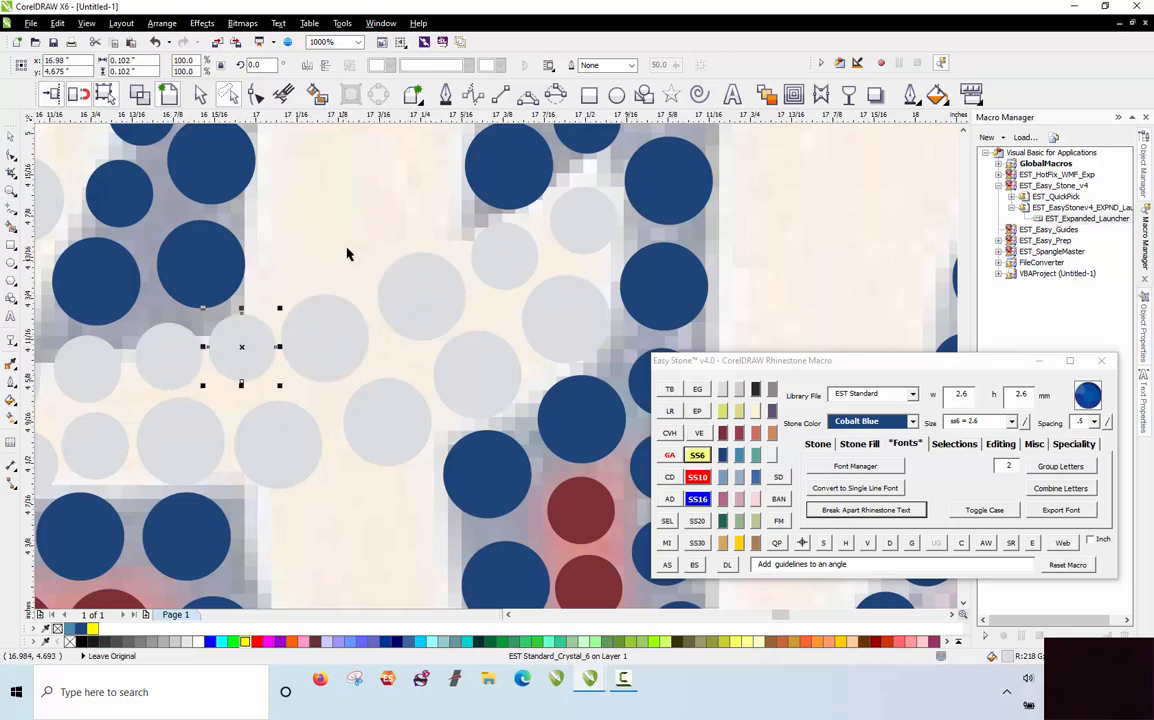
scroll(340, 248, "down", 2)
scroll(322, 241, "down", 2)
key("Escape")
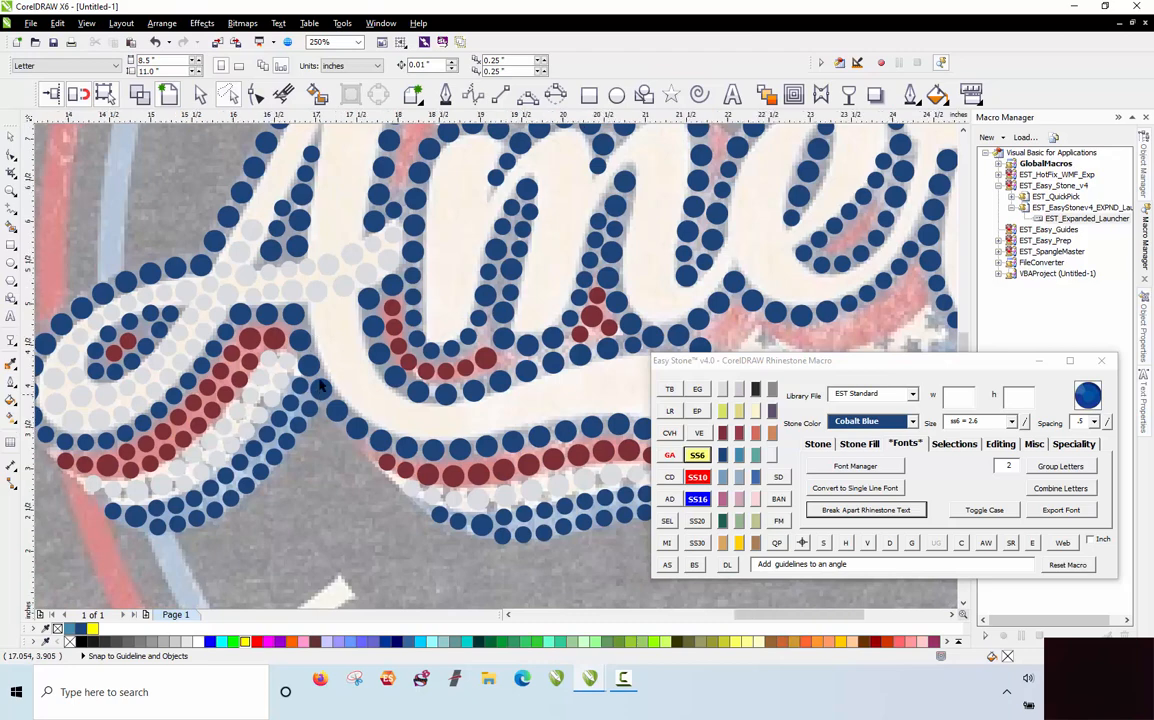
Step: Copy ss10 Crystal stones in a single row up the A's left leg past the top of the inner triangle
scroll(322, 228, "down", 2)
scroll(232, 417, "up", 6)
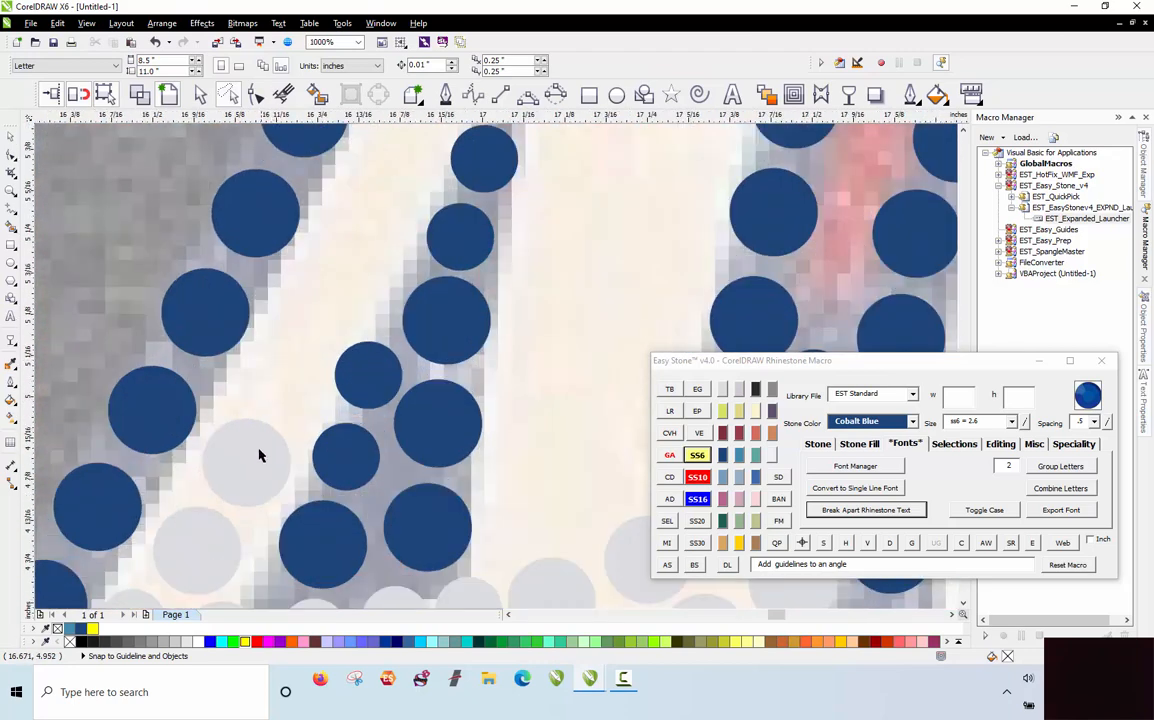
left_click_drag(258, 456, 379, 196)
right_click(379, 197)
scroll(248, 418, "down", 2)
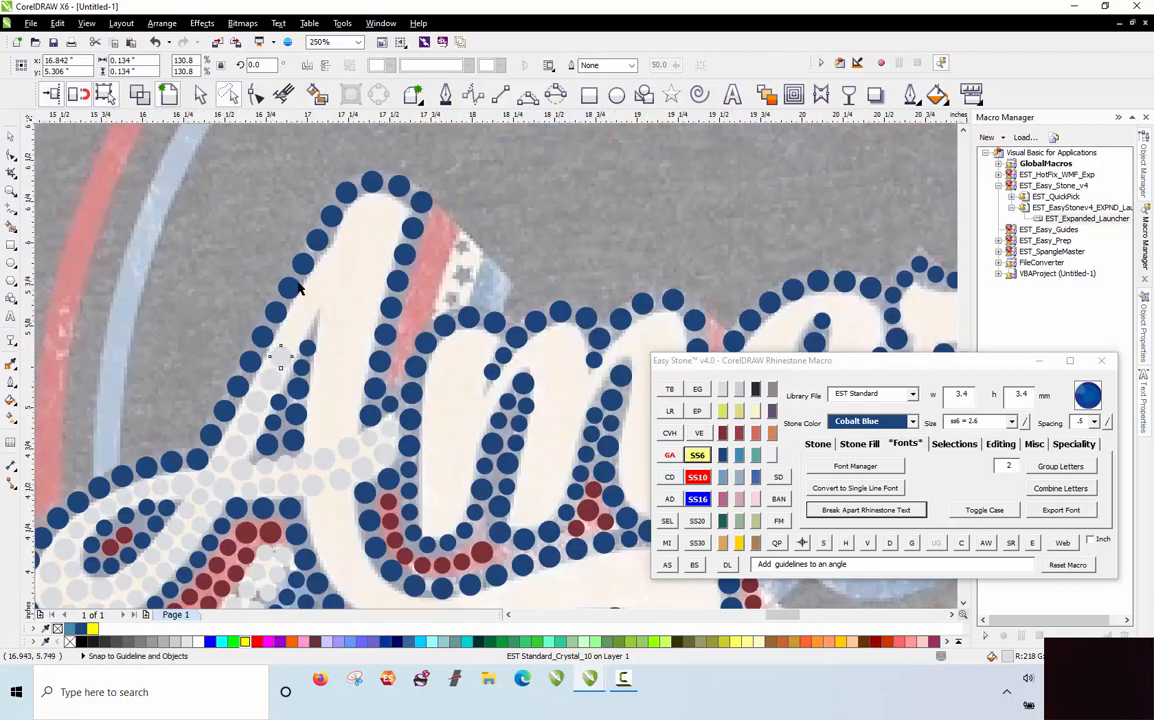
scroll(301, 289, "up", 1)
scroll(304, 350, "up", 1)
left_click_drag(240, 500, 389, 232)
key("space")
key("space")
scroll(319, 373, "down", 2)
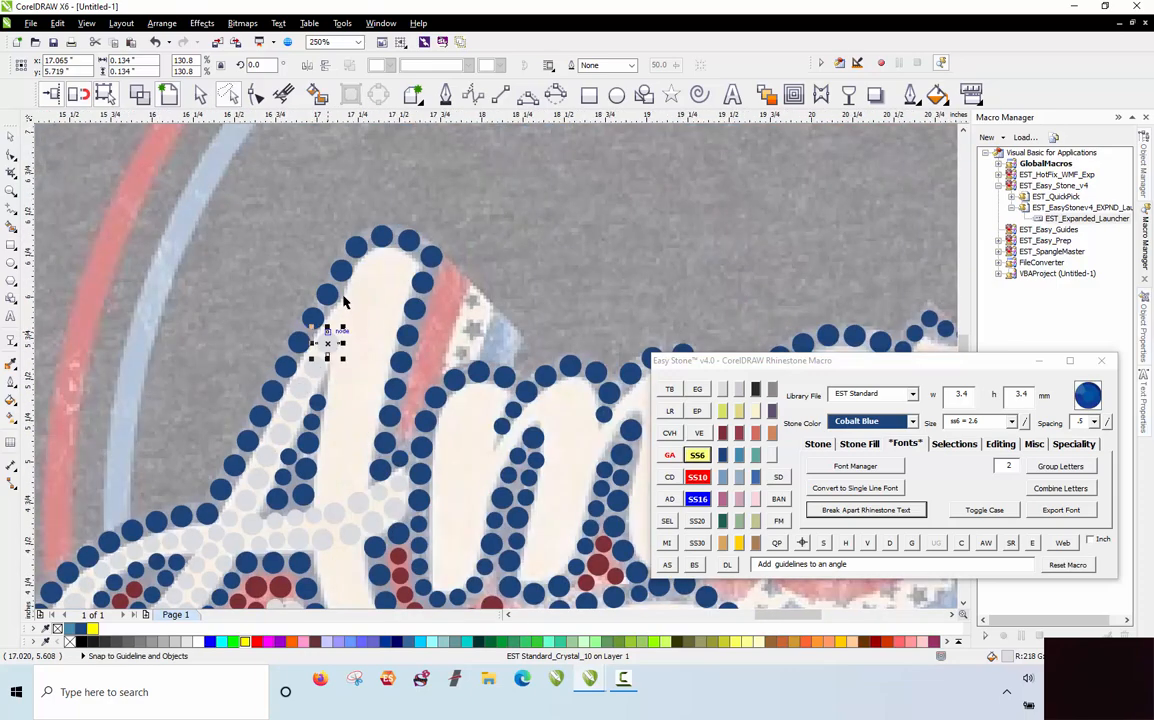
Step: Place two ss10 Crystal stones inside the A's peak and fill down the left edge to meet the left leg's row
scroll(340, 320, "up", 1)
left_click_drag(462, 302, 455, 281)
scroll(445, 248, "up", 1)
left_click_drag(362, 296, 322, 272)
scroll(415, 273, "down", 1)
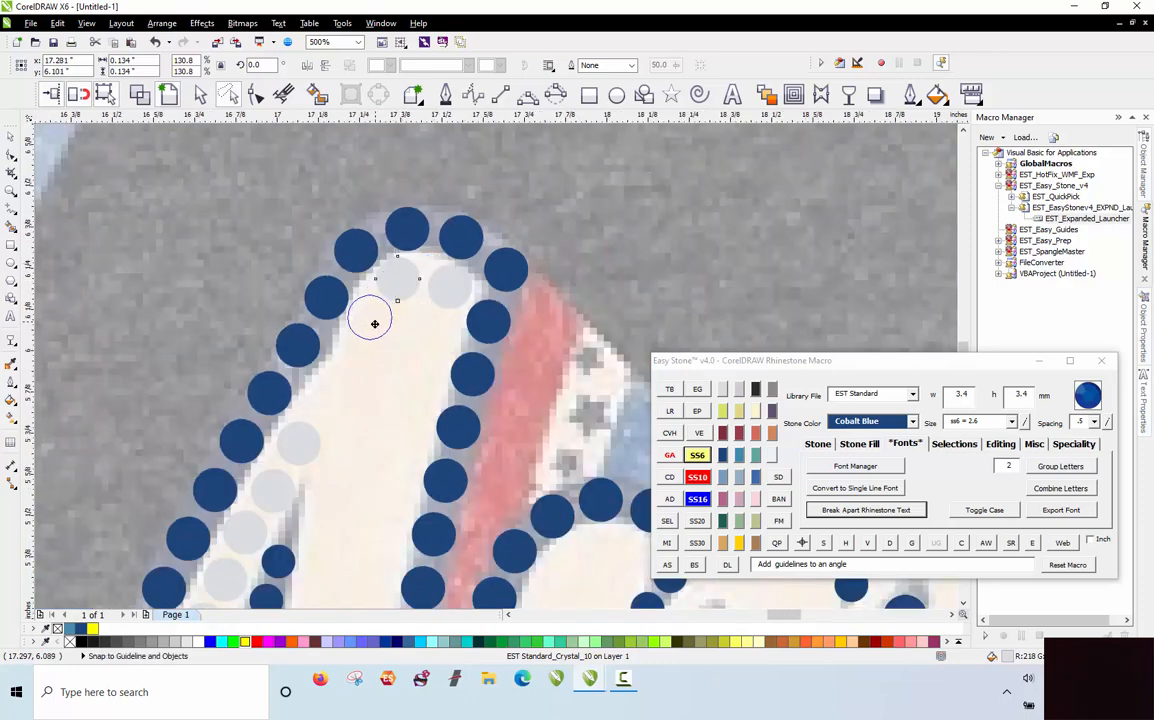
left_click_drag(361, 363, 353, 366)
left_click_drag(353, 366, 330, 398)
scroll(363, 248, "down", 1)
Step: Respace the Crystal stones evenly along the left leg from the crossbar to the peak and remove the leftover path
key("Escape")
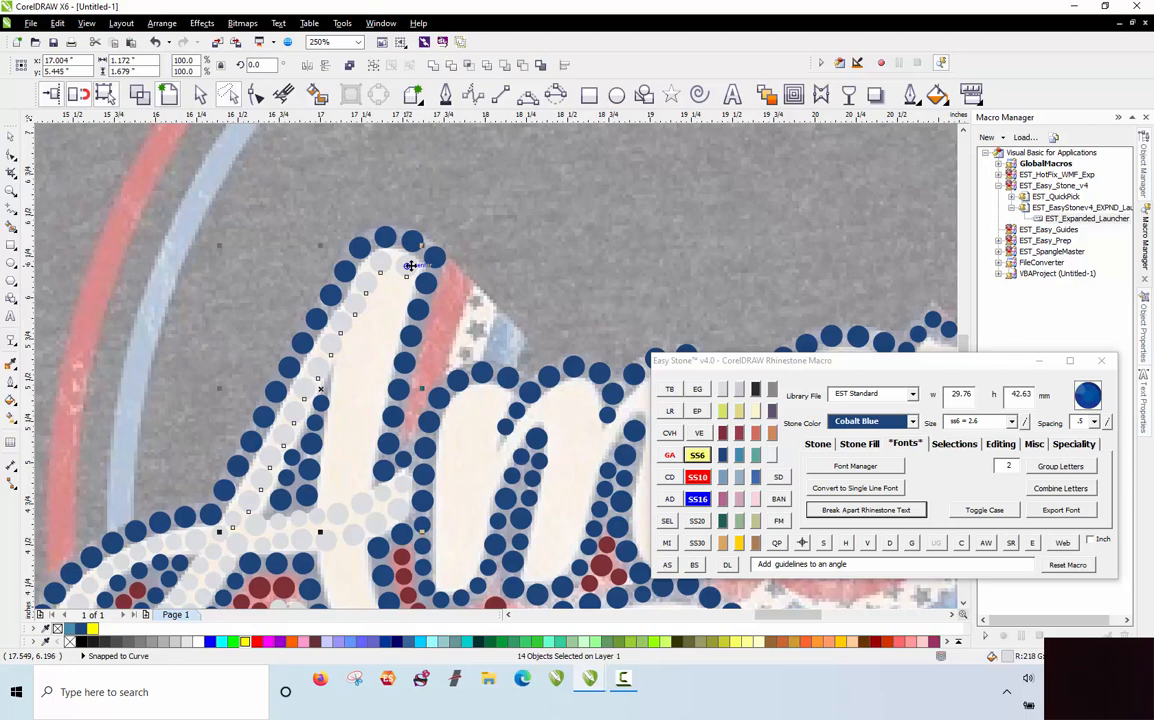
left_click(889, 543)
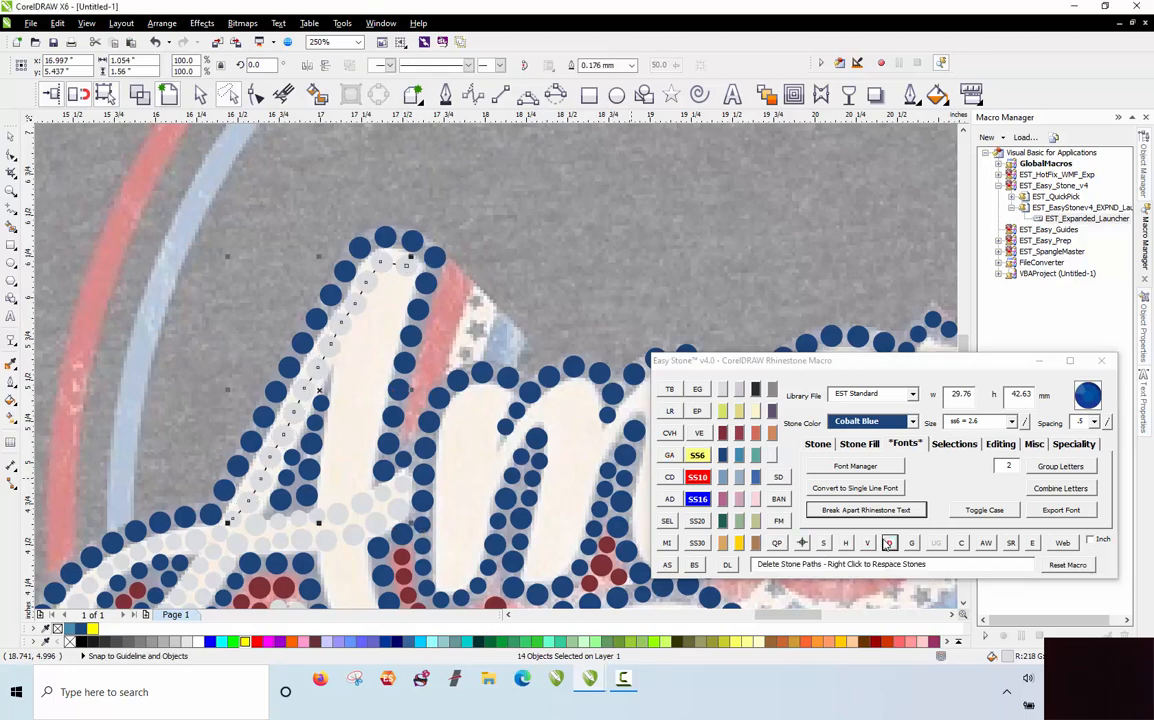
scroll(346, 218, "down", 2)
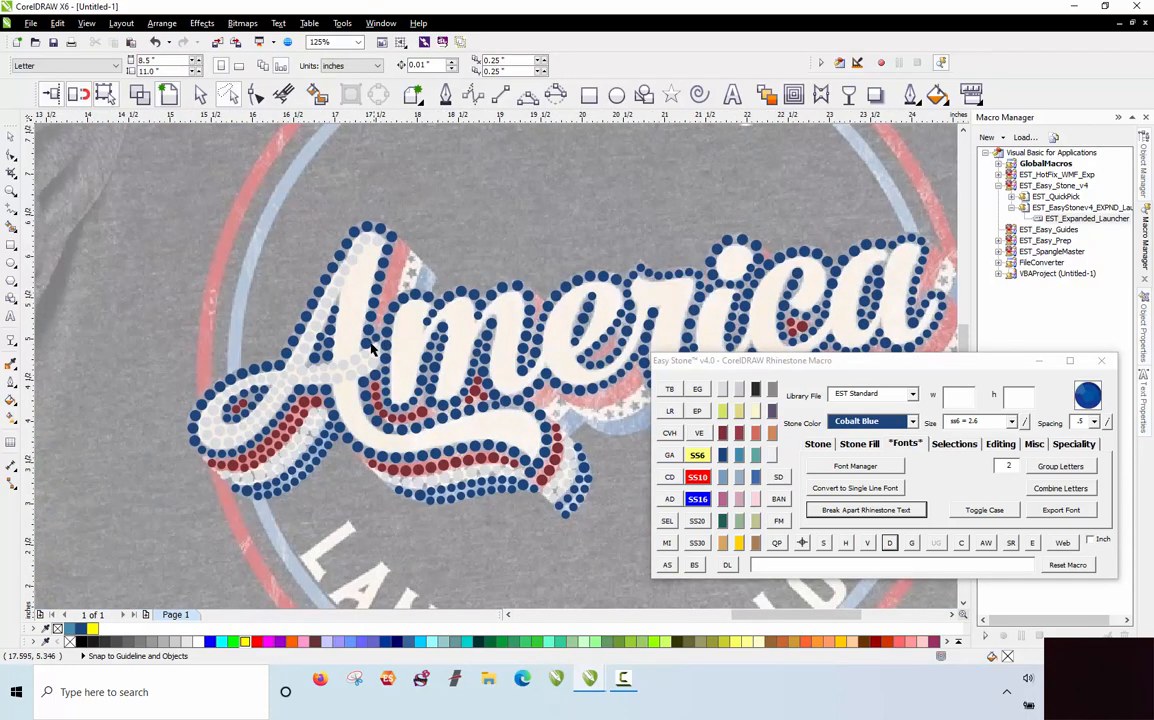
Step: Add two ss6 Crystal stones below the A's peak and change the row's left-edge ss10 stone to ss6
scroll(356, 193, "up", 4)
scroll(380, 243, "up", 4)
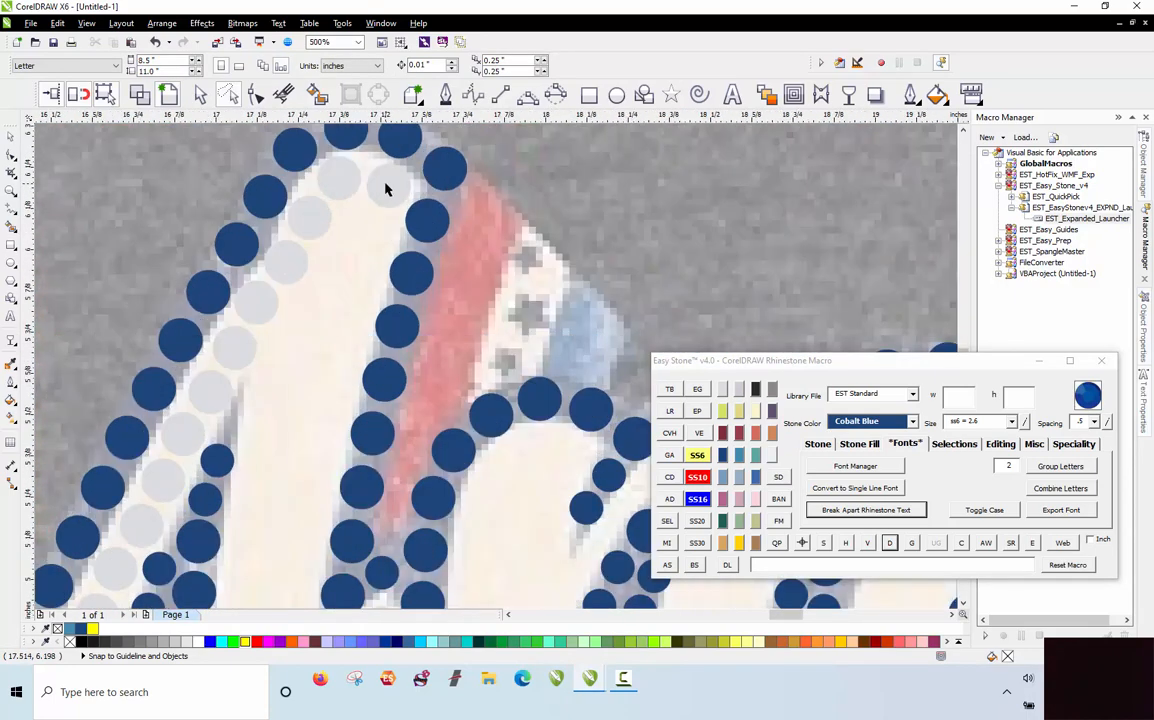
left_click_drag(389, 183, 370, 282)
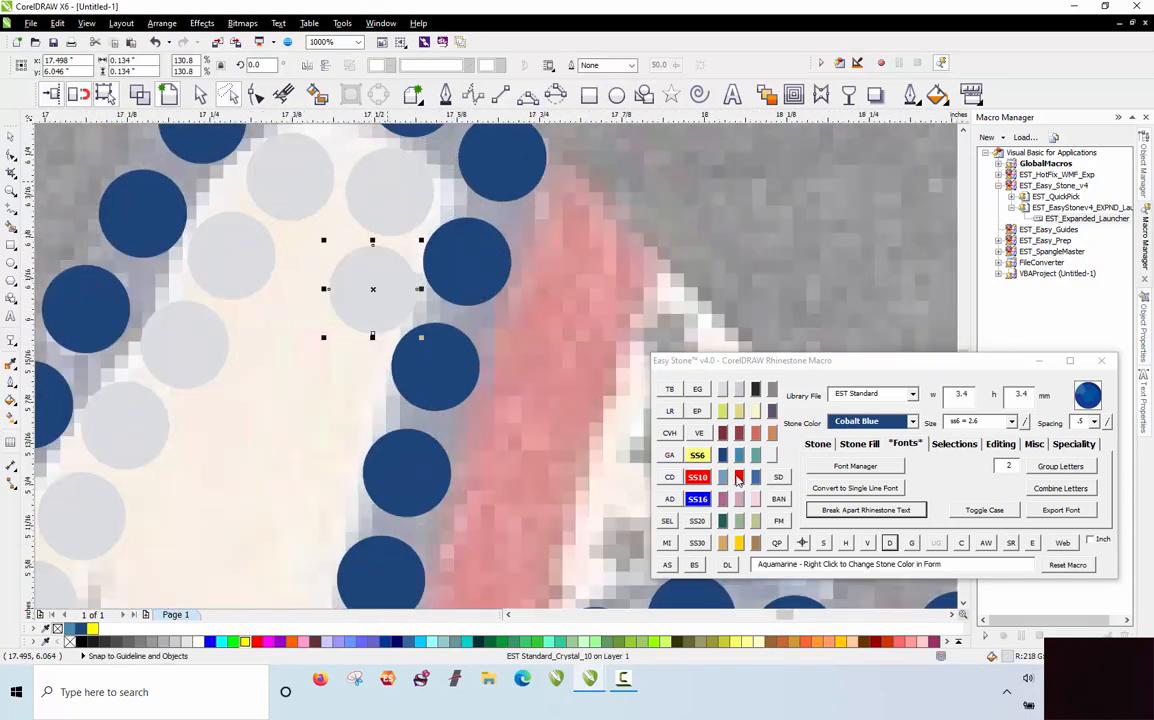
scroll(373, 220, "up", 2)
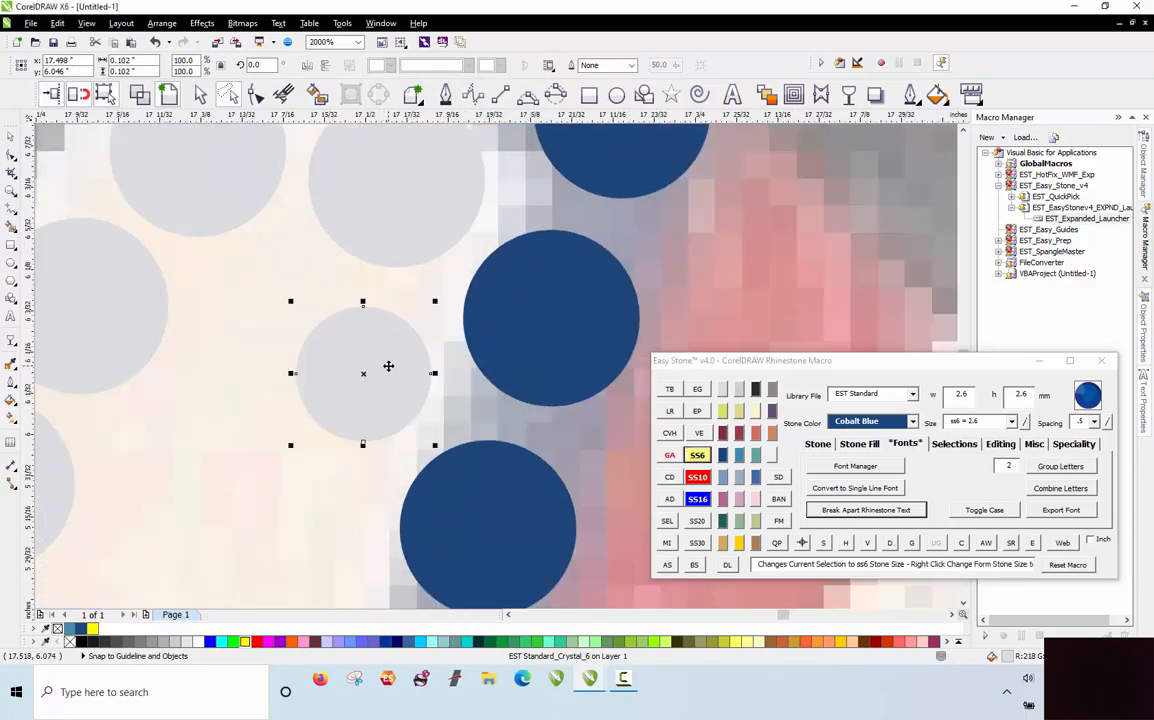
left_click_drag(395, 347, 268, 303)
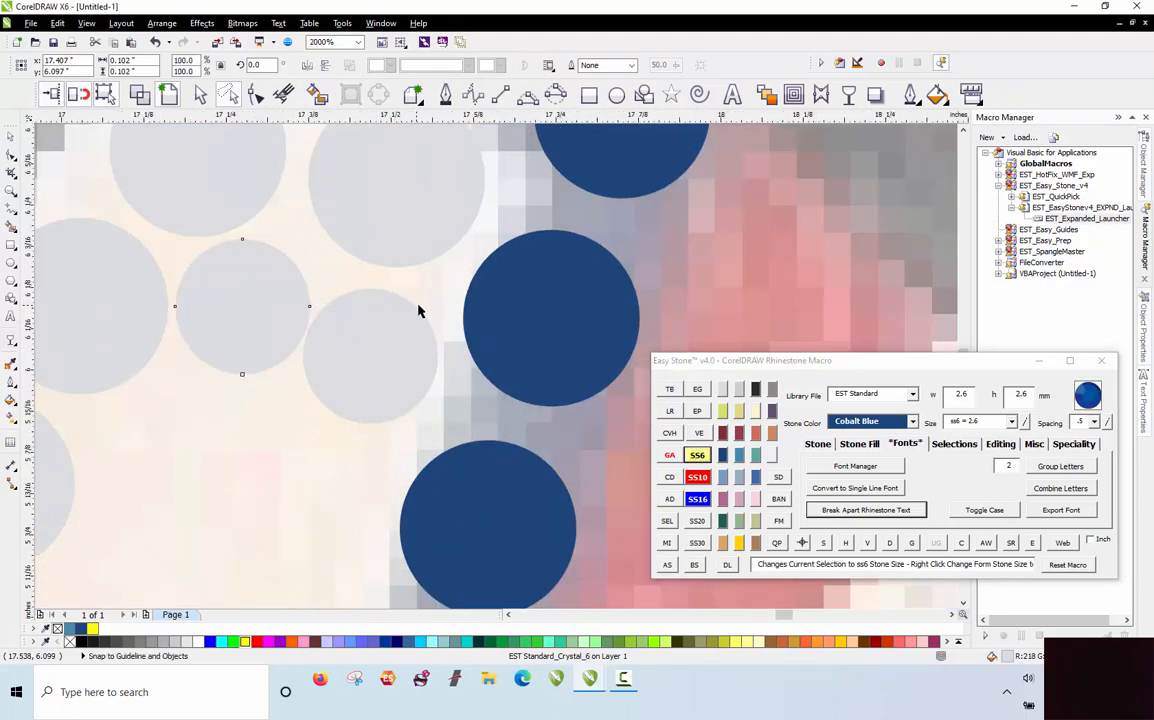
scroll(417, 303, "down", 2)
left_click(698, 455)
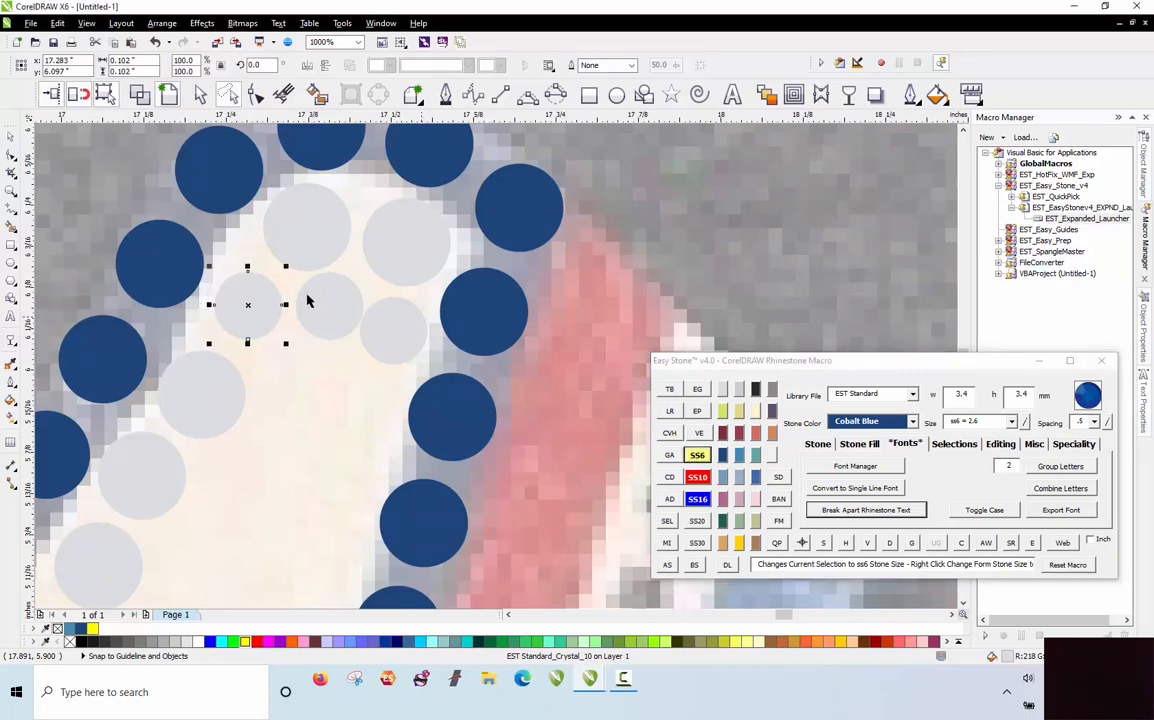
Step: Shift the three ss6 Crystal stones below the A's peak into an evenly spaced row
scroll(307, 301, "up", 2)
left_click_drag(240, 301, 340, 324)
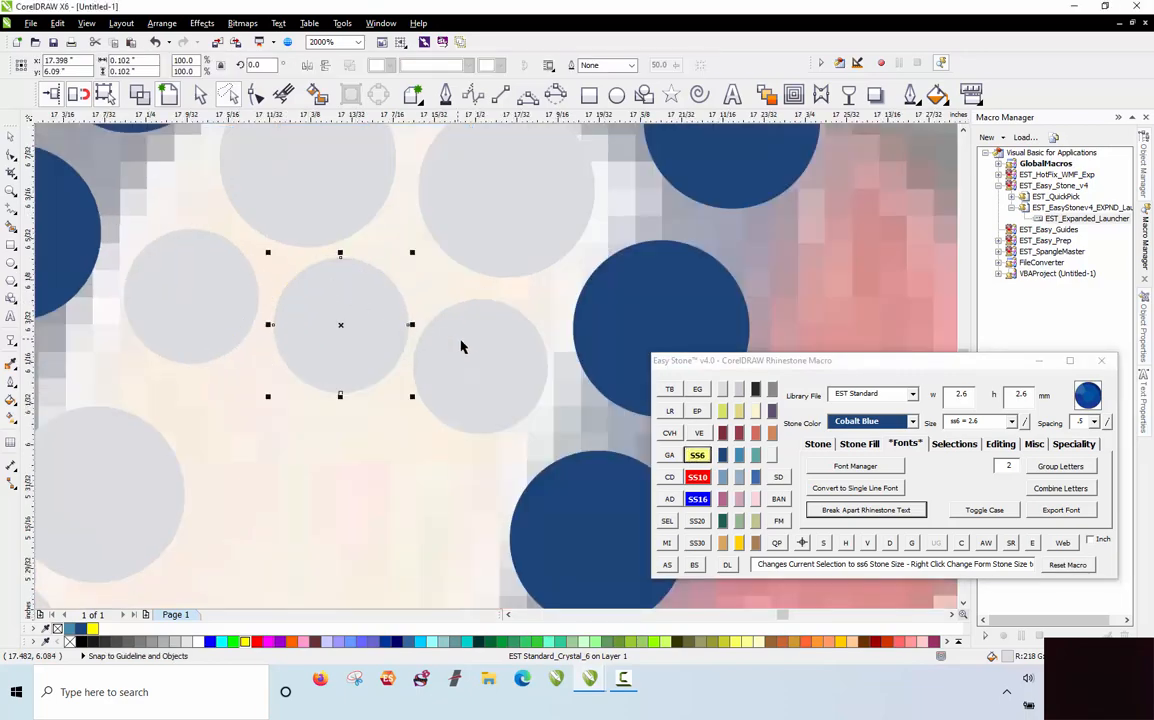
left_click_drag(438, 343, 442, 344)
scroll(367, 209, "down", 2)
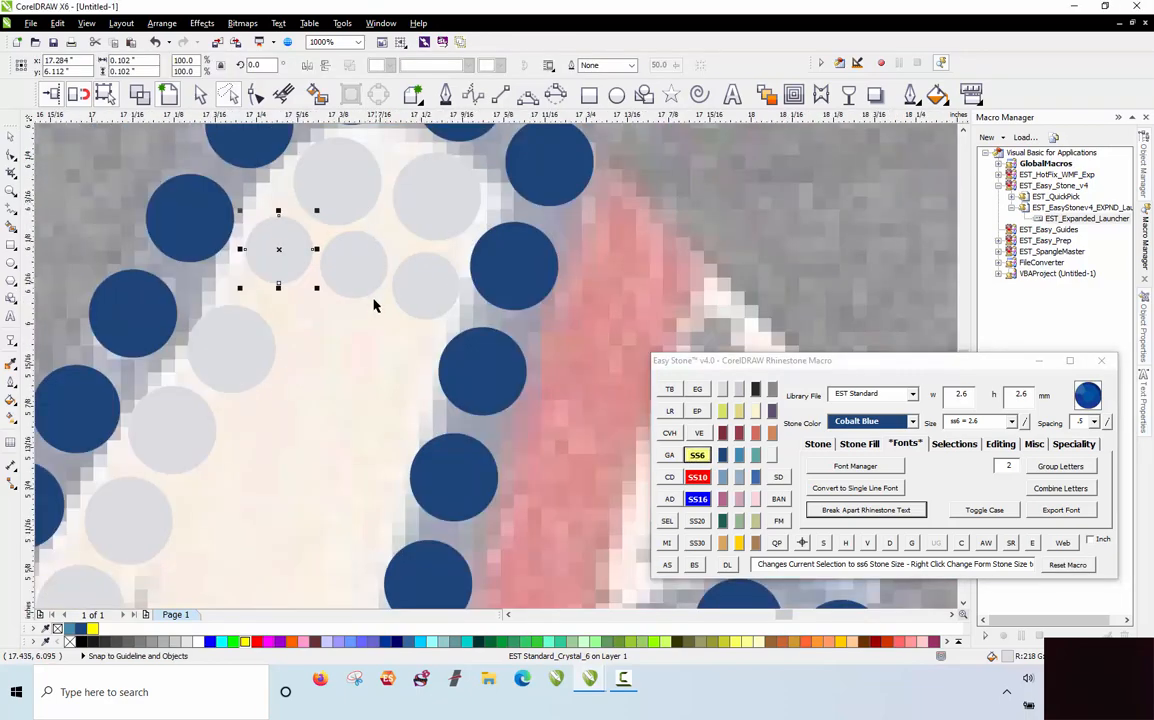
Step: Copy two ss6 Crystal stones into the second row below the peak and position them beside the left ss10 stone
scroll(370, 290, "up", 2)
left_click_drag(355, 255, 422, 344)
left_click_drag(490, 289, 442, 420)
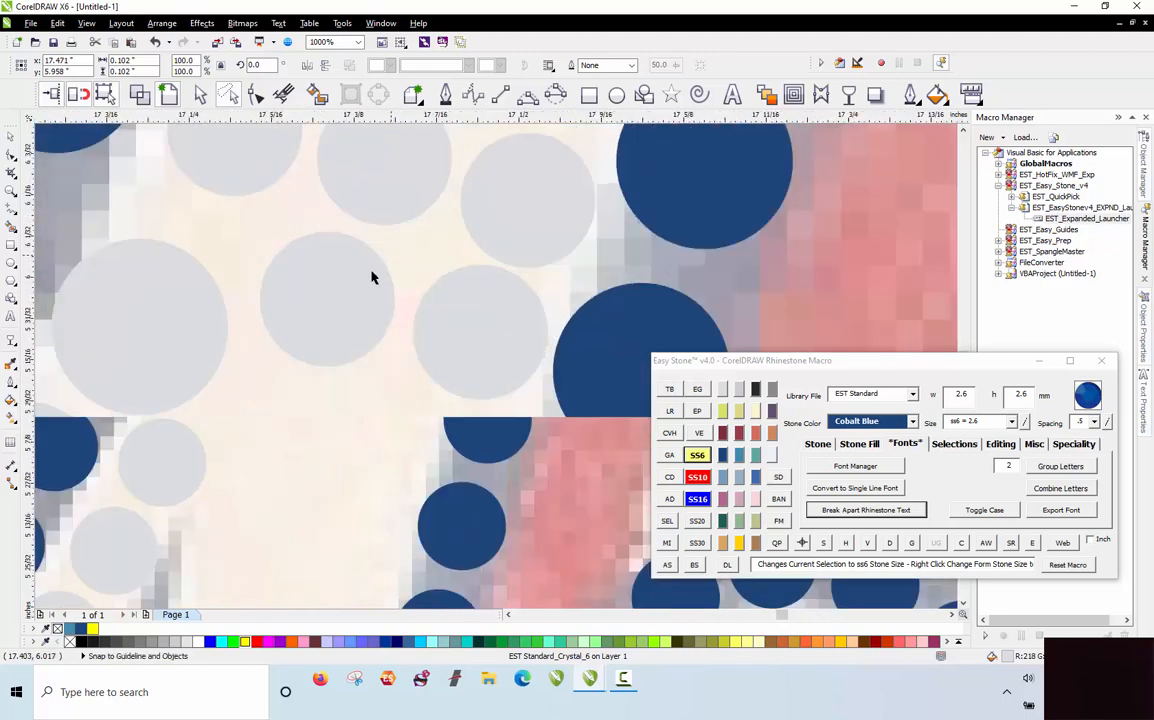
left_click(348, 283)
left_click(475, 319)
scroll(475, 319, "down", 1)
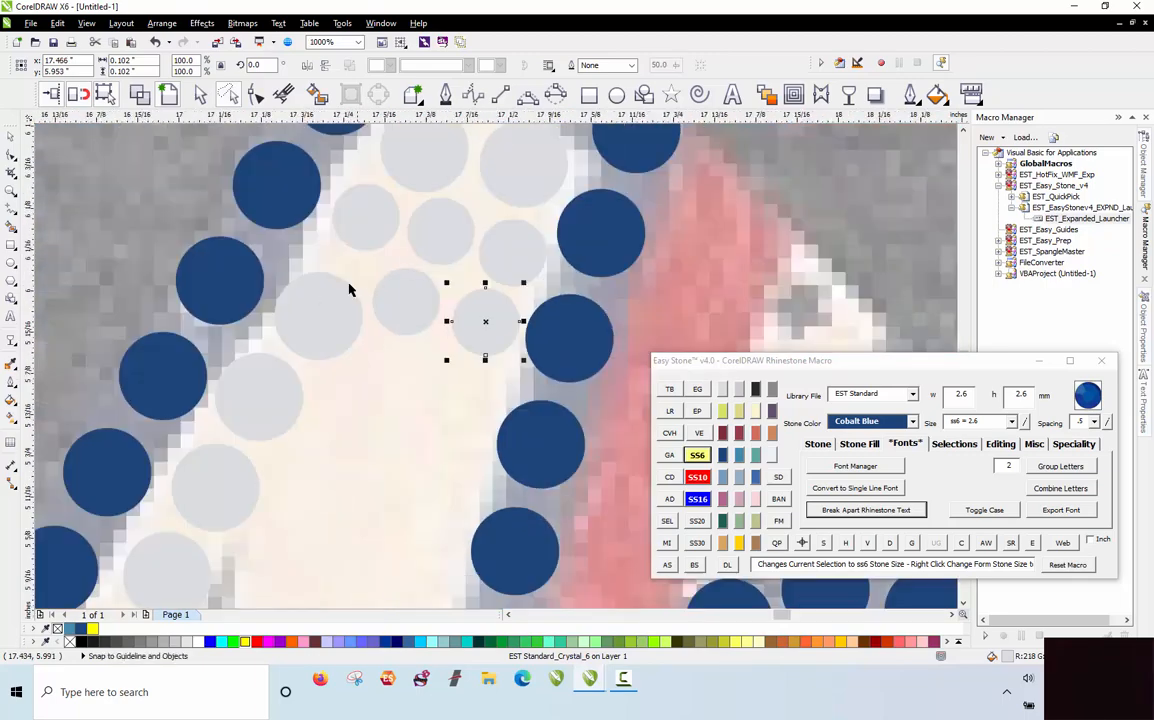
Step: Copy two ss6 Crystal stones into the third row below the A's peak
scroll(461, 403, "up", 1)
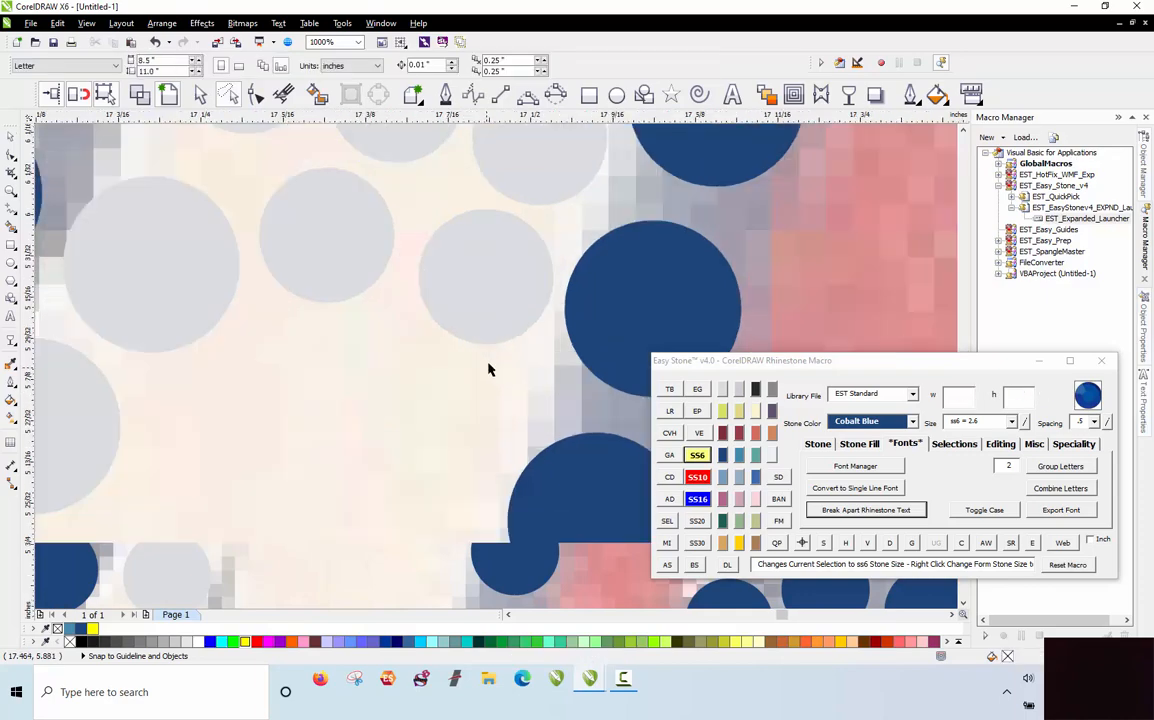
left_click_drag(484, 275, 312, 386)
scroll(418, 286, "down", 1)
left_click(364, 393)
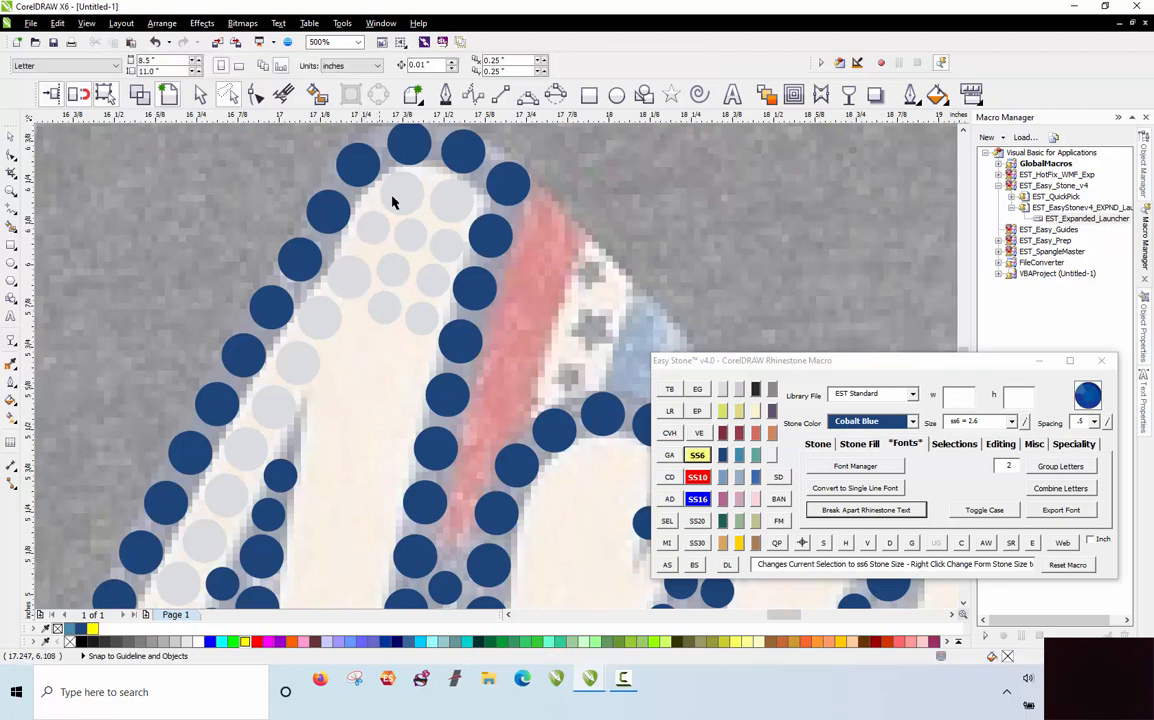
Step: Select the left-edge Crystal stones from the A's peak to the crossbar and respace them evenly along their path
left_click(400, 194)
scroll(418, 181, "down", 1)
left_click(396, 307)
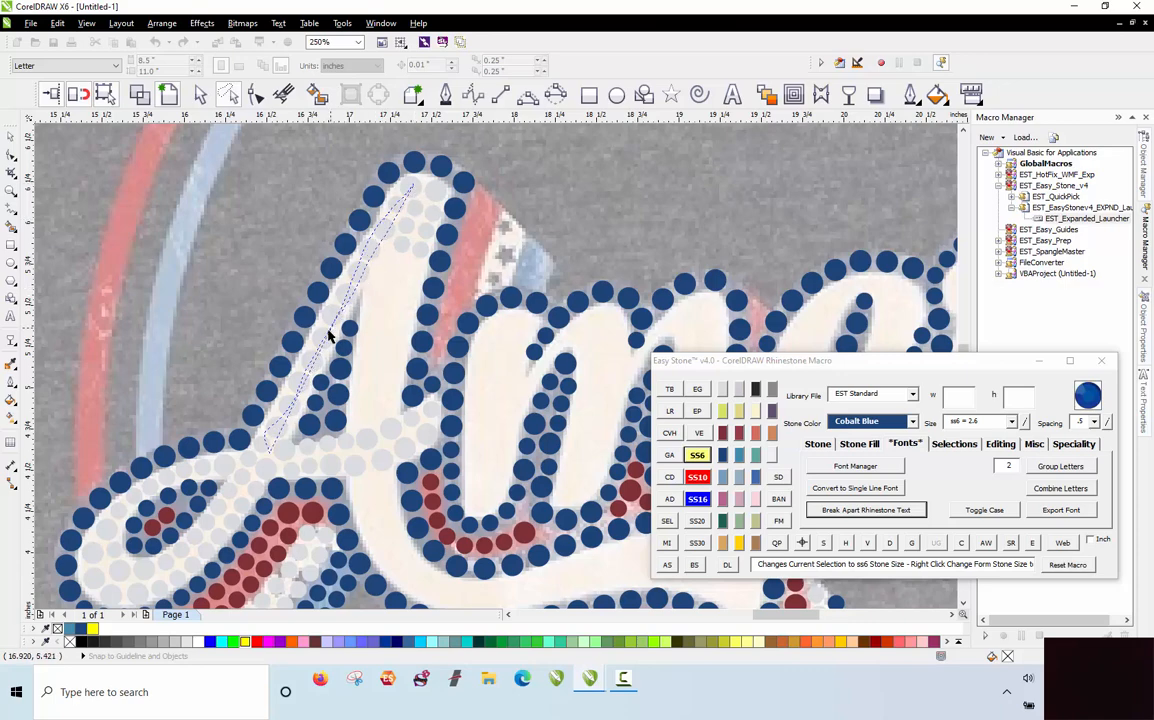
left_click_drag(277, 425, 283, 455)
left_click_drag(408, 208, 413, 185)
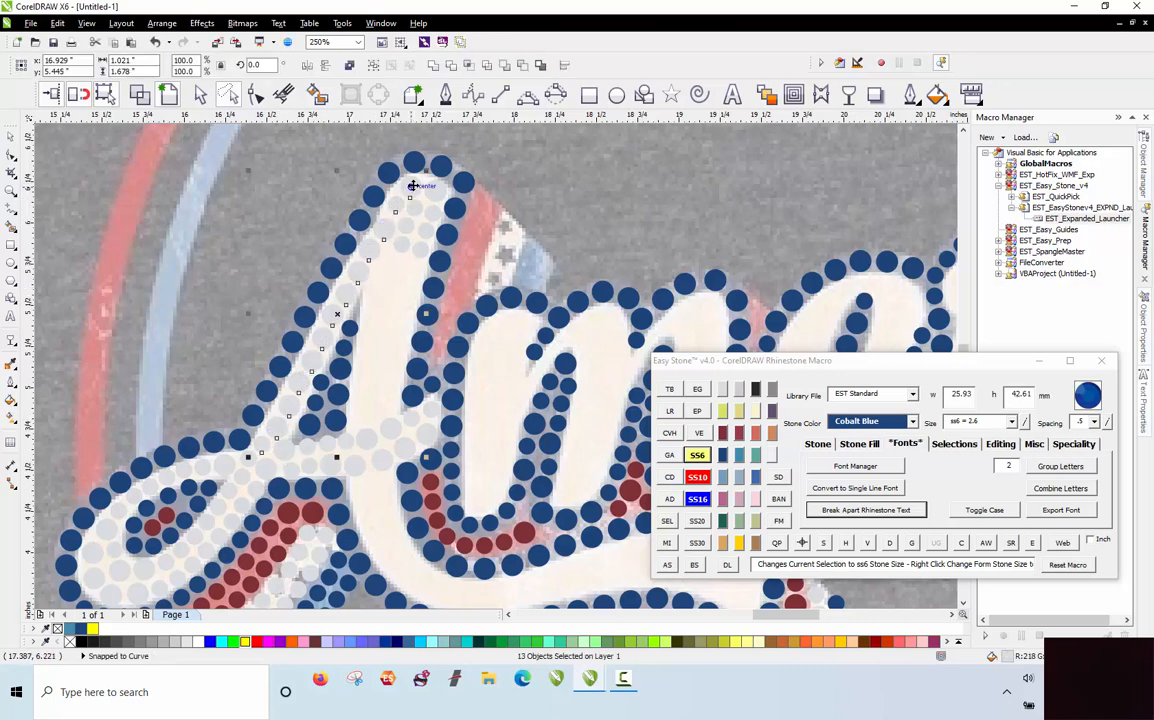
left_click(890, 542)
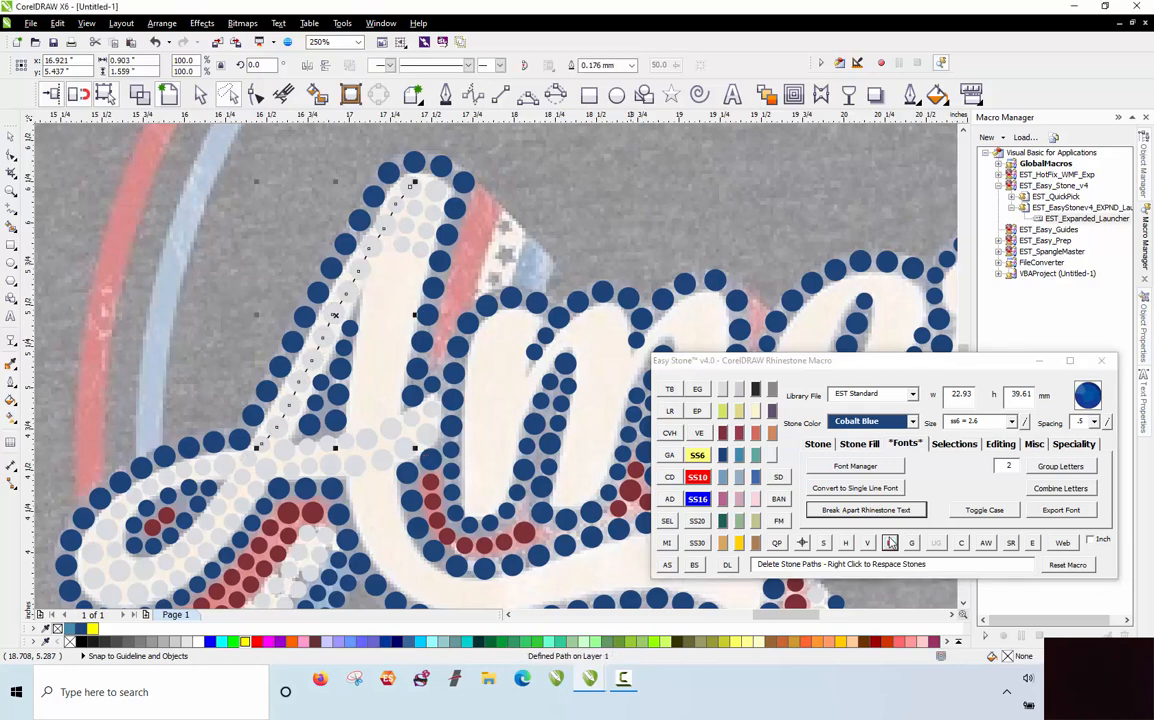
Step: Respace the second row of Crystal stones below the peak evenly between the cobalt blue outline stones on both sides
scroll(401, 233, "up", 2)
scroll(401, 233, "up", 2)
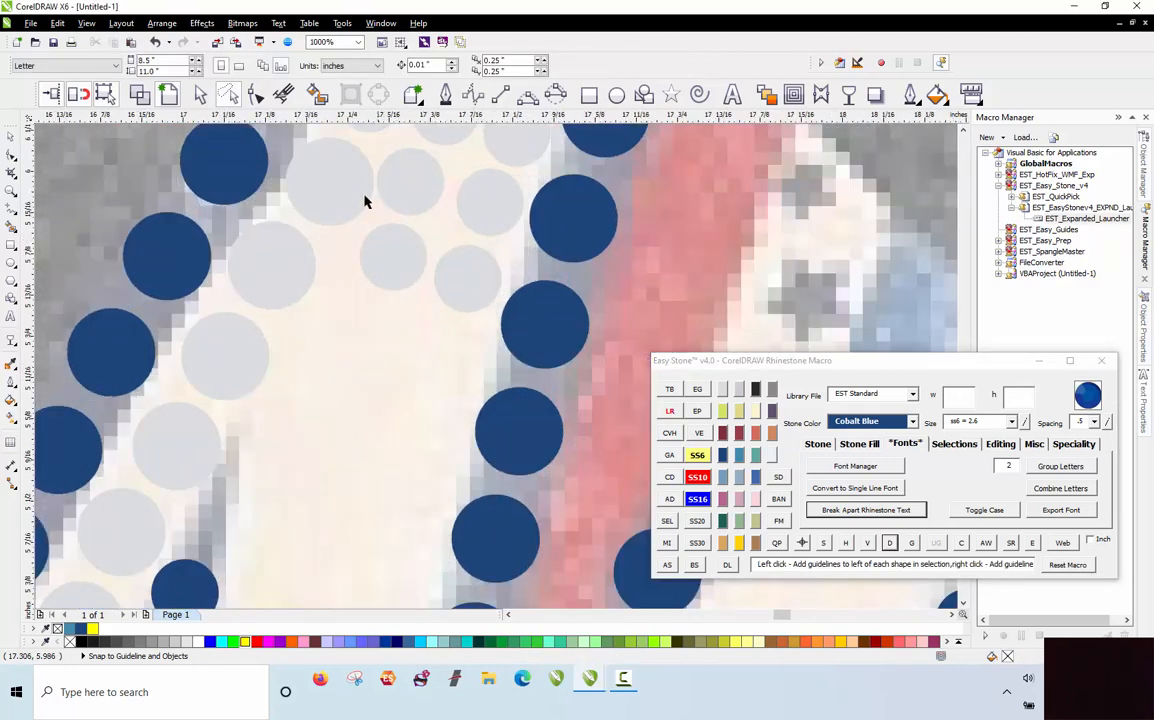
left_click(260, 168)
left_click(324, 170, "shift")
left_click(405, 183, "shift")
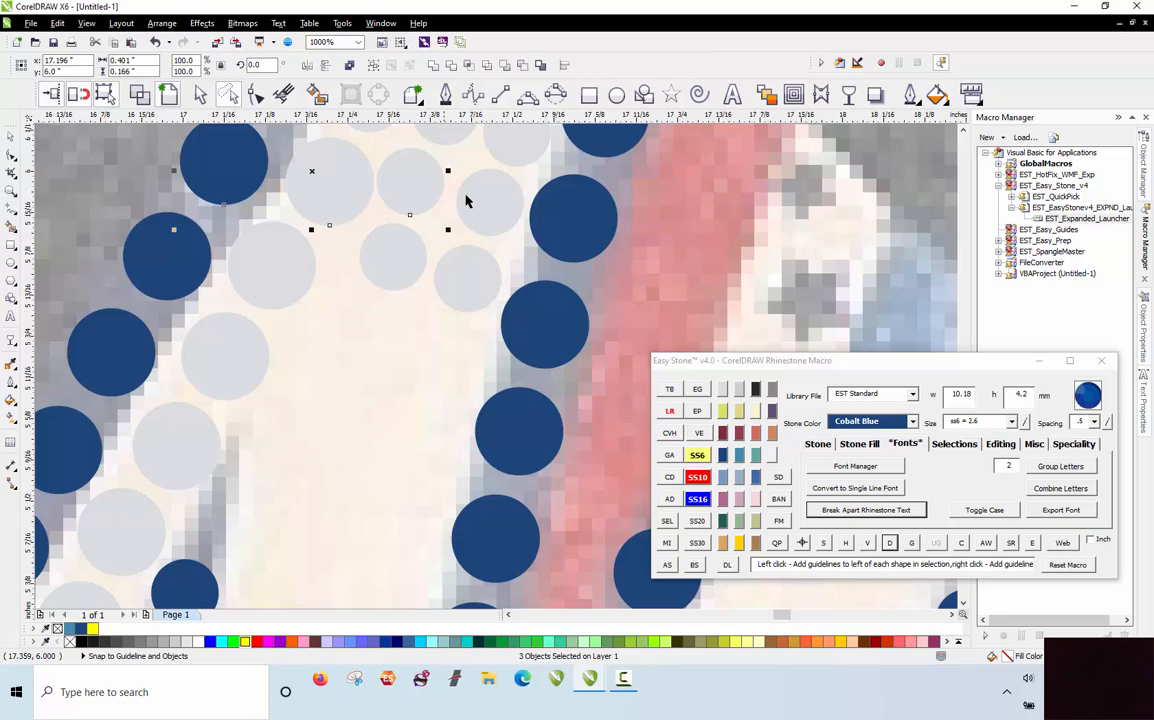
left_click(558, 218, "shift")
left_click(889, 543)
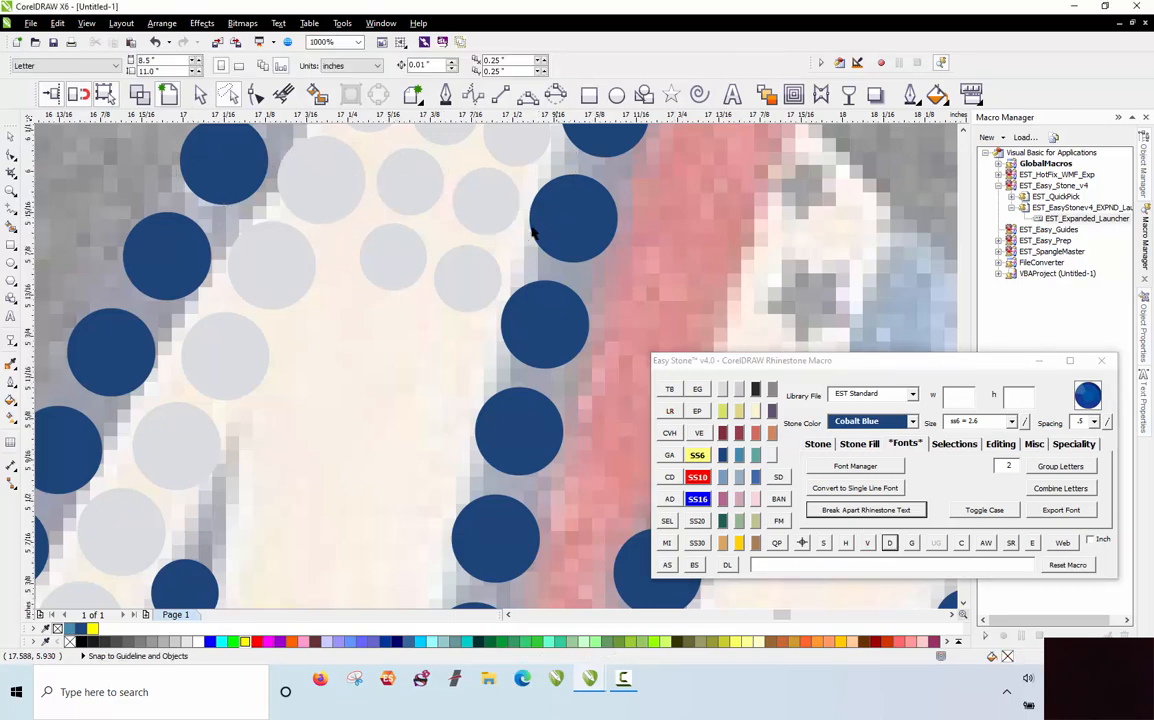
Step: Change the third row's inner ss6 stone to ss10 and copy ss10 Crystal stones down the upper right leg
scroll(408, 246, "up", 1)
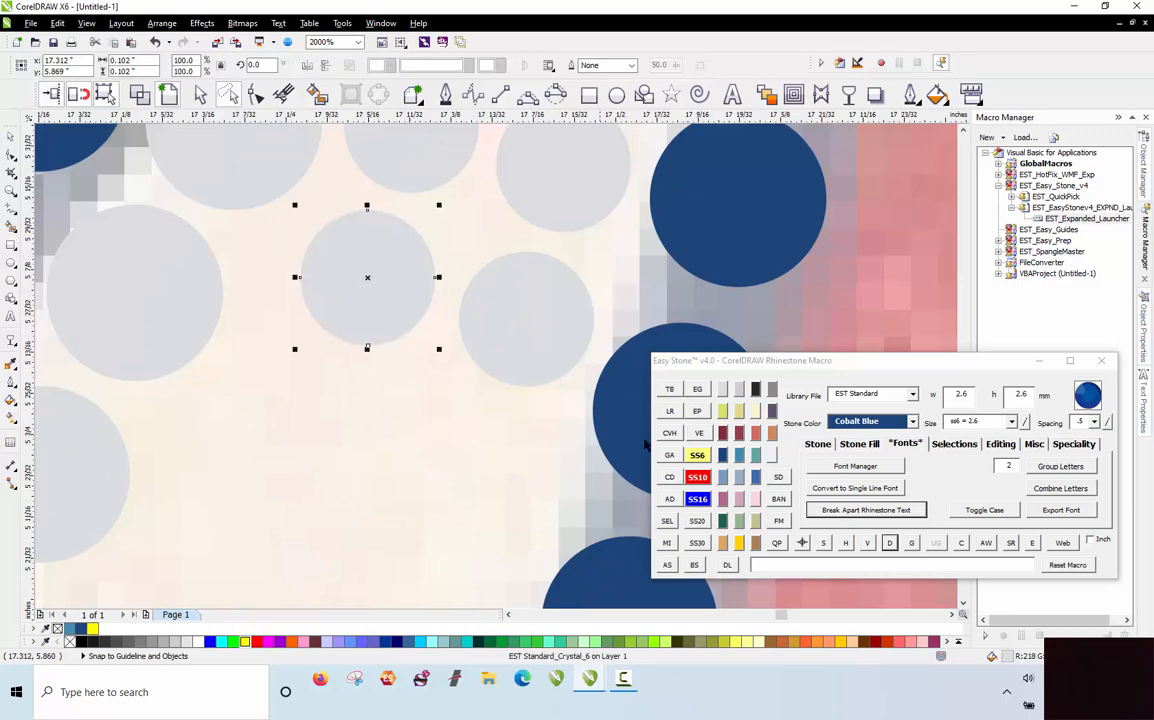
left_click(697, 477)
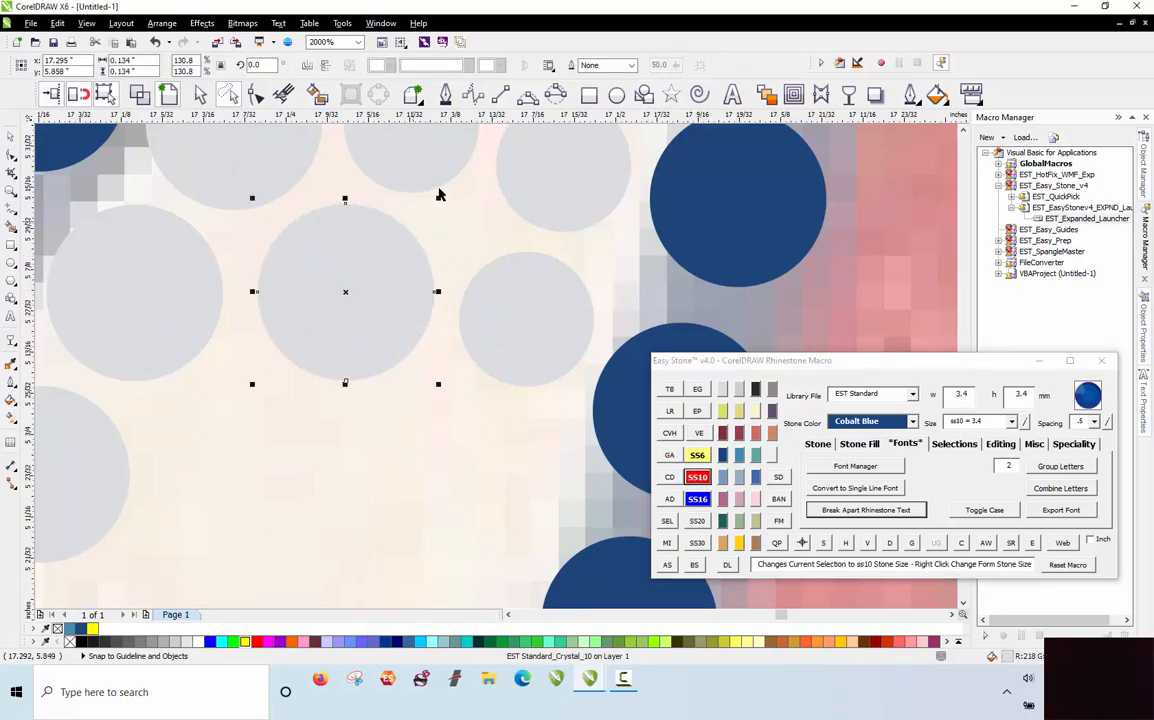
scroll(438, 193, "down", 1)
left_click_drag(402, 240, 355, 343)
left_click_drag(354, 342, 420, 314)
right_click(318, 431)
scroll(420, 310, "down", 1)
scroll(331, 346, "up", 2)
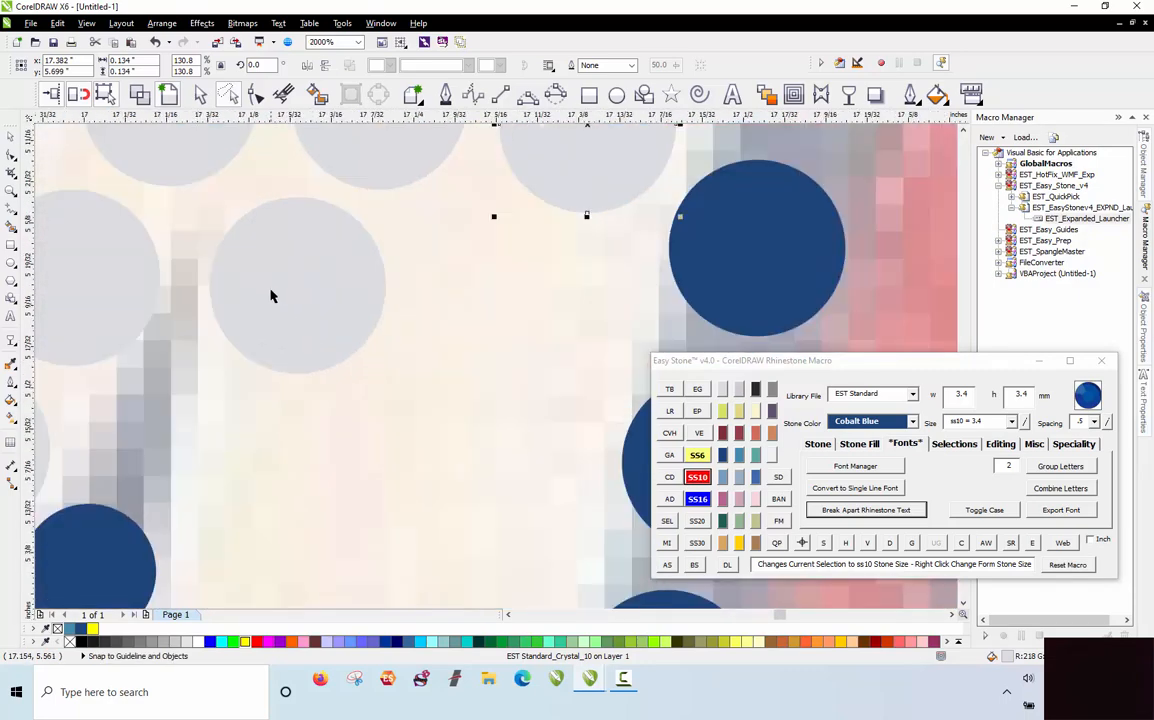
left_click_drag(270, 296, 247, 471)
scroll(330, 220, "down", 2)
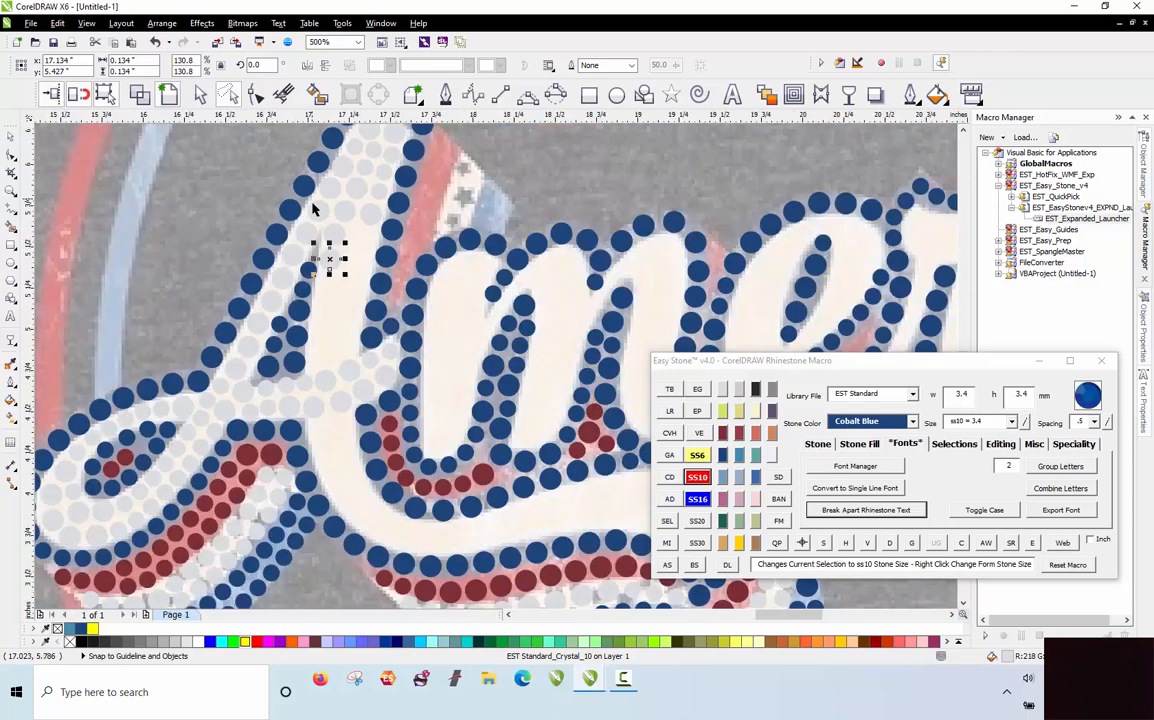
Step: Copy an ss10 Crystal stone above the crossbar and complete the right leg's inner column down to the crossbar
scroll(303, 342, "up", 1)
left_click_drag(347, 407, 436, 258)
scroll(365, 401, "up", 1)
scroll(399, 250, "down", 1)
scroll(370, 183, "up", 2)
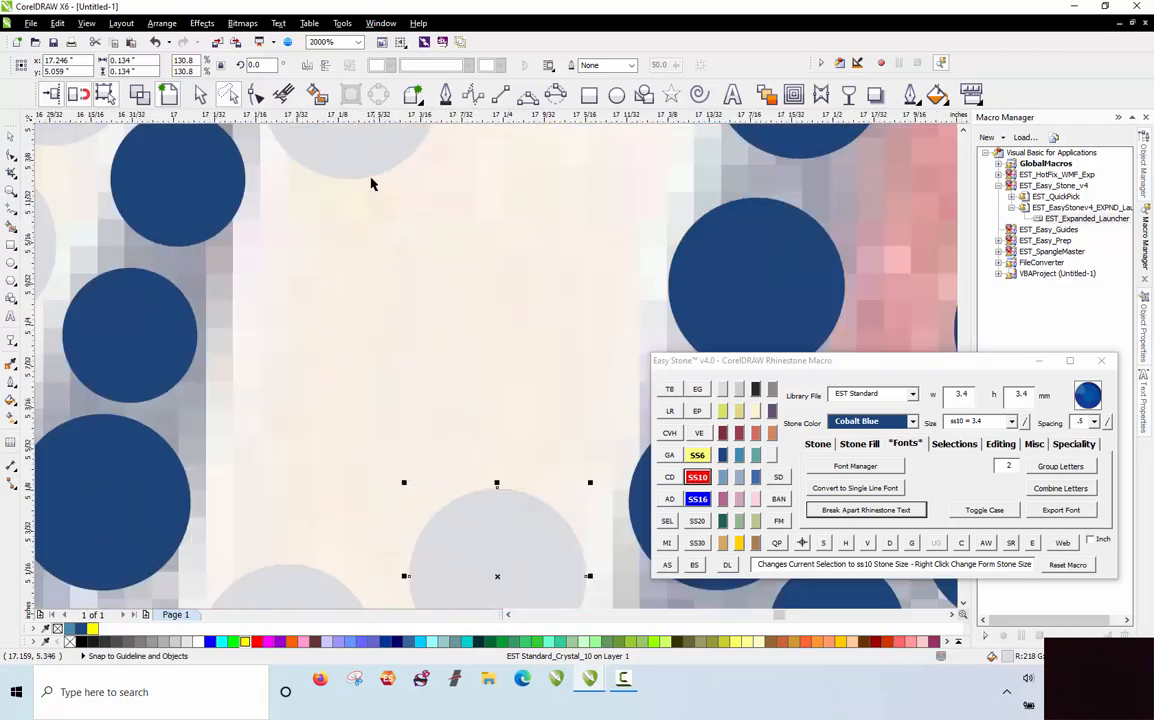
left_click_drag(336, 226, 309, 515)
scroll(392, 538, "down", 1)
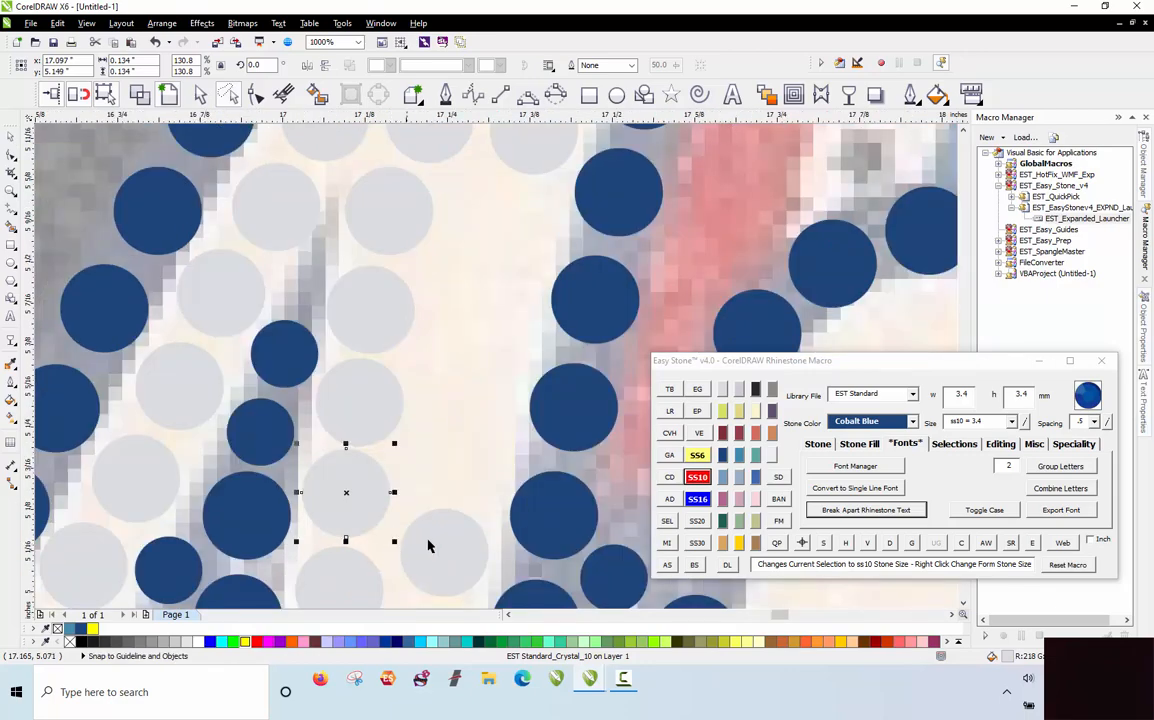
Step: Fill the right leg's outer column with copied ss10 Crystal stones from just above the crossbar upward
left_click_drag(453, 453, 490, 237)
key("space")
key("space")
scroll(470, 290, "down", 2)
key("Escape")
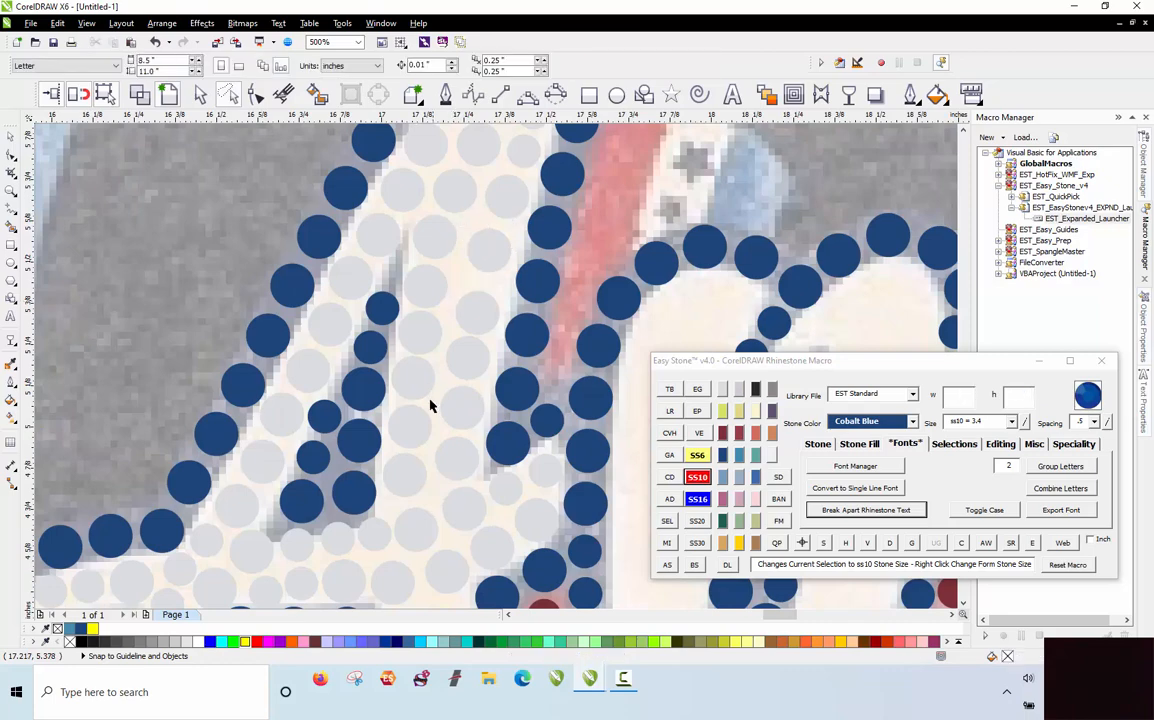
Step: Respace the inner column of Crystal stones in the A's right leg evenly from the peak to the crossbar
left_click_drag(436, 522, 434, 497)
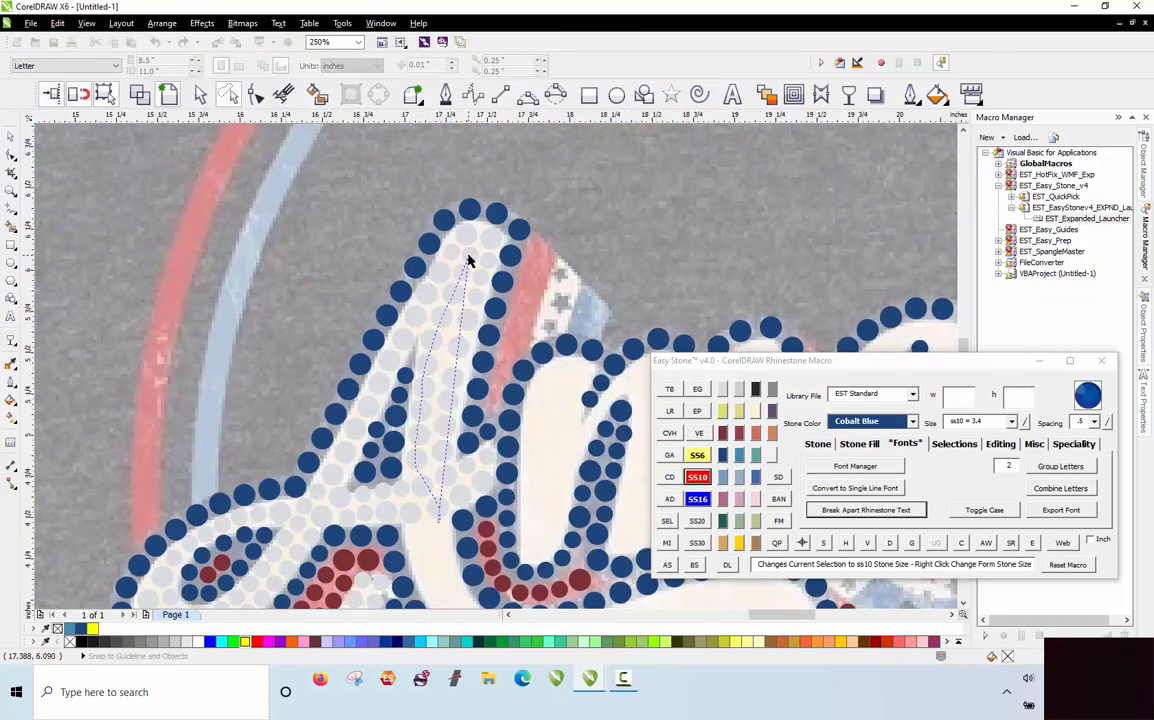
left_click_drag(438, 535, 438, 520)
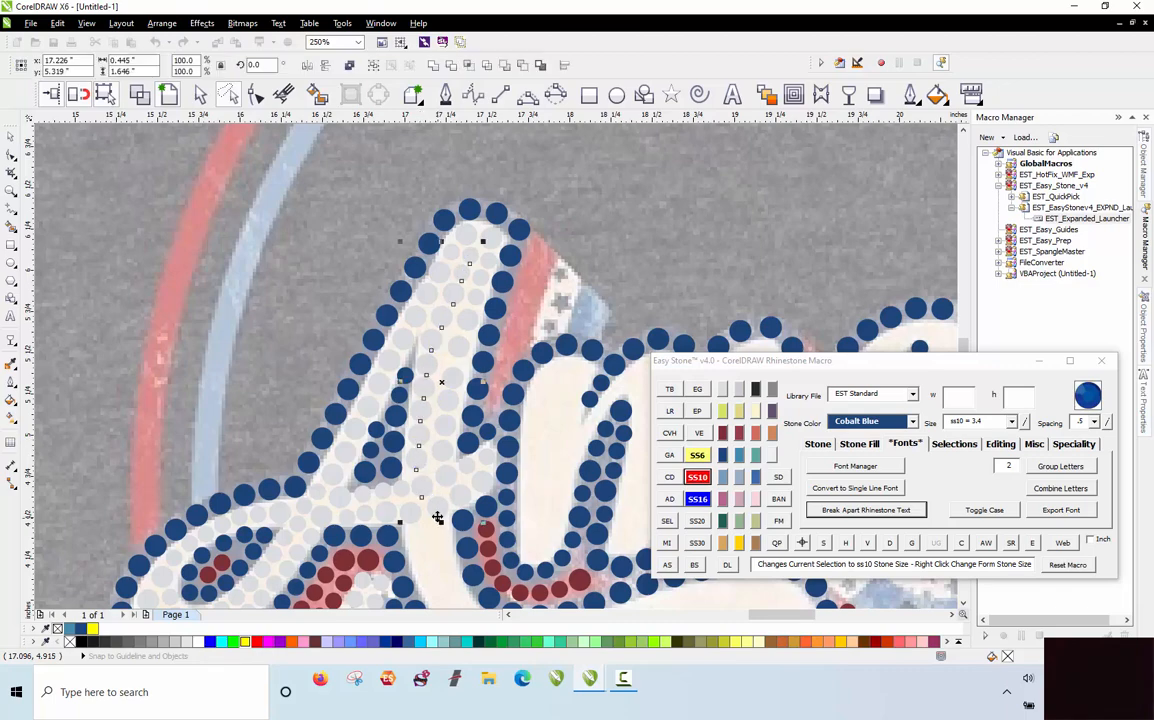
left_click(887, 543)
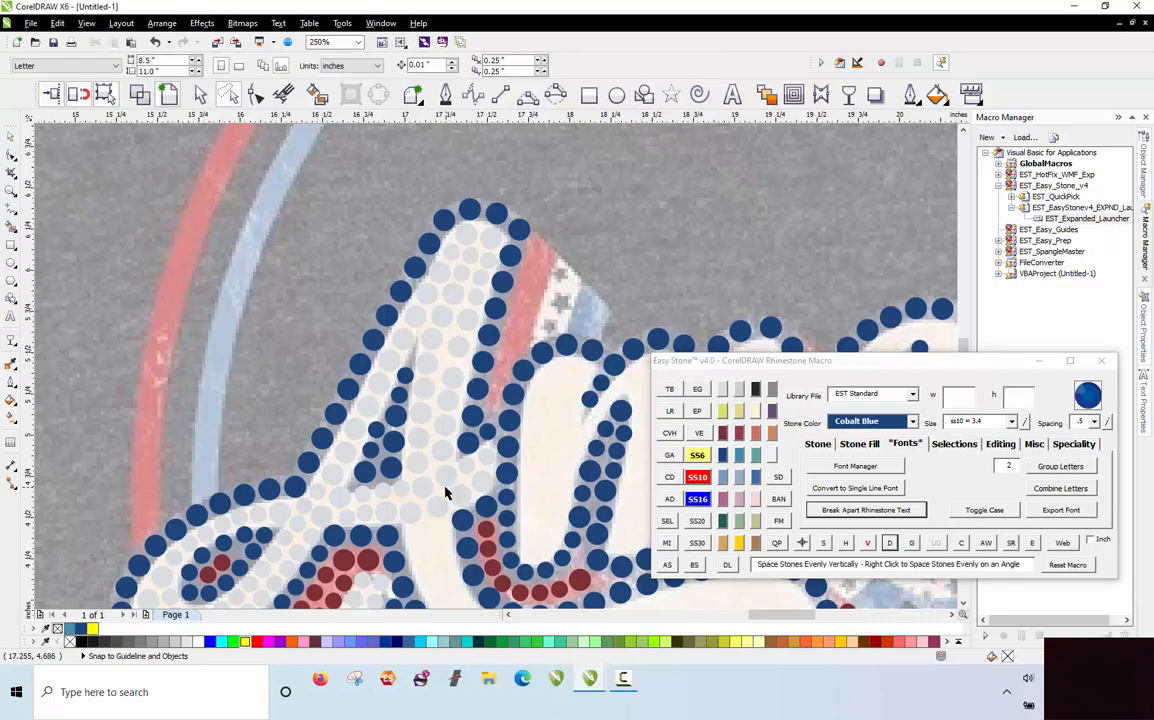
Step: Respace the right leg's outer column of Crystal stones evenly from the peak down to the crossbar
left_click_drag(446, 492, 451, 344)
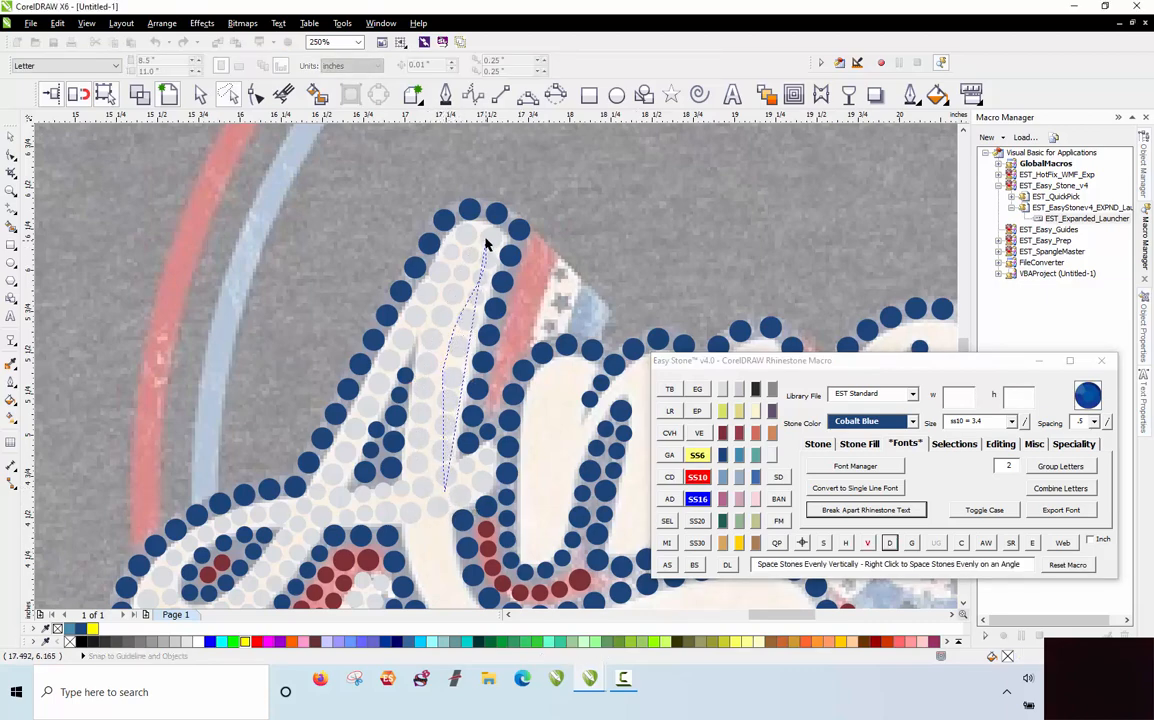
left_click_drag(446, 460, 446, 465)
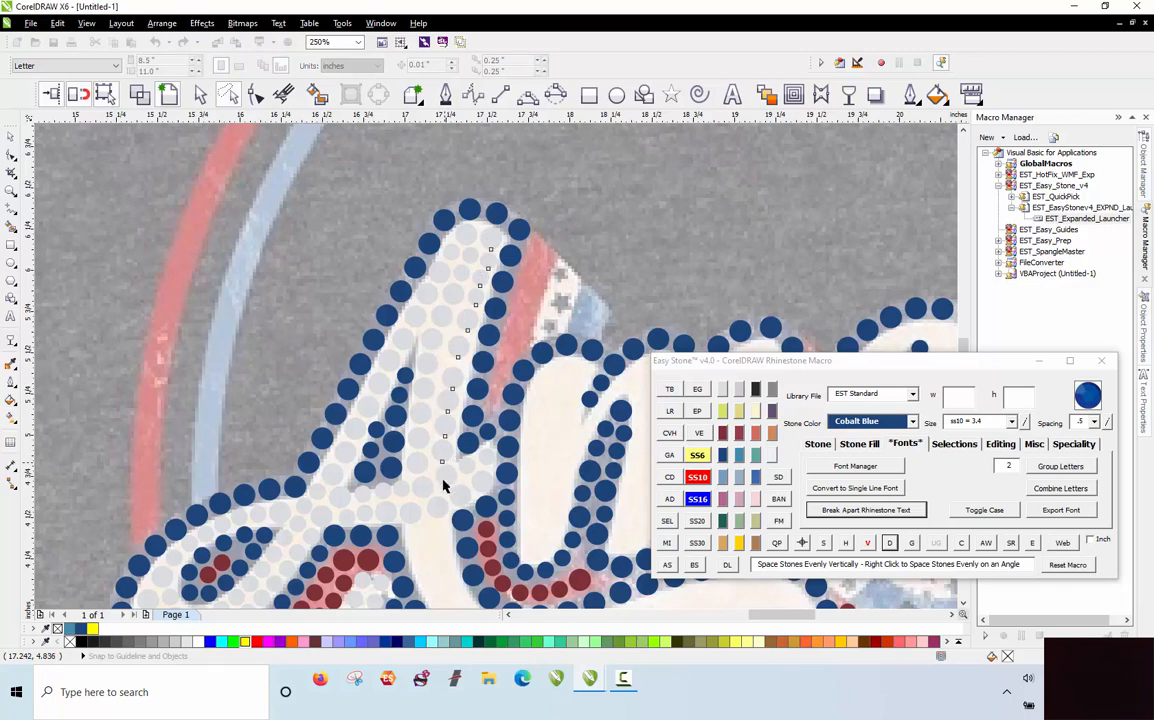
right_click(890, 548)
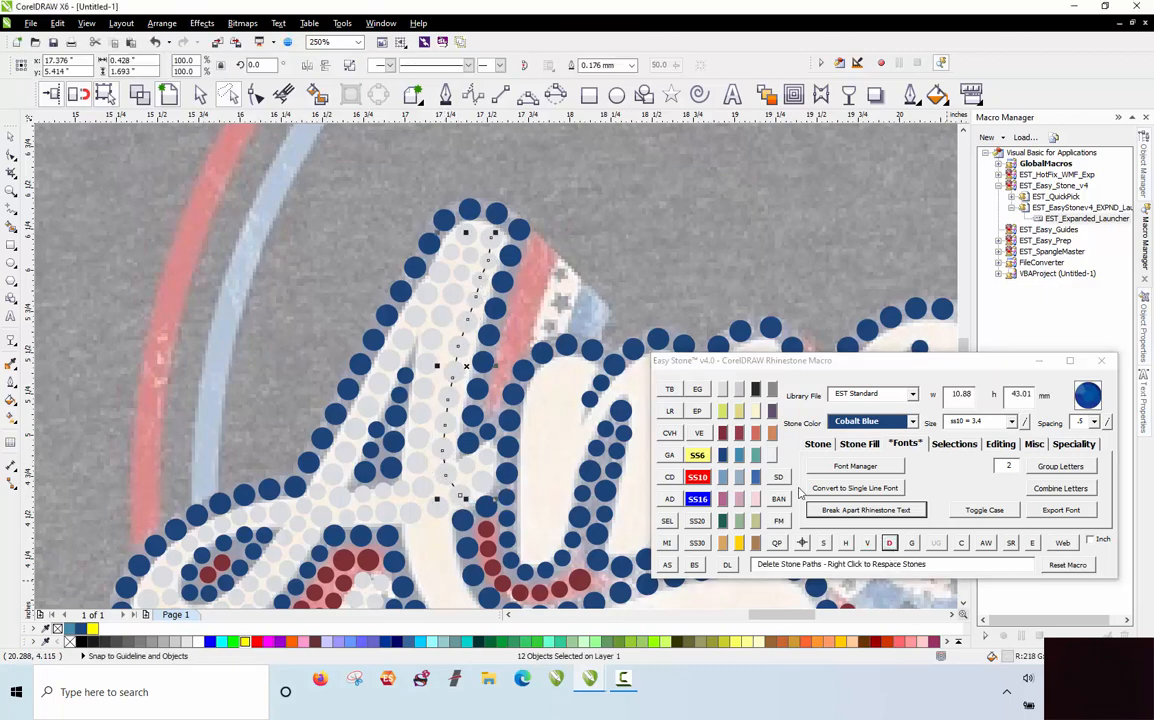
left_click(582, 190)
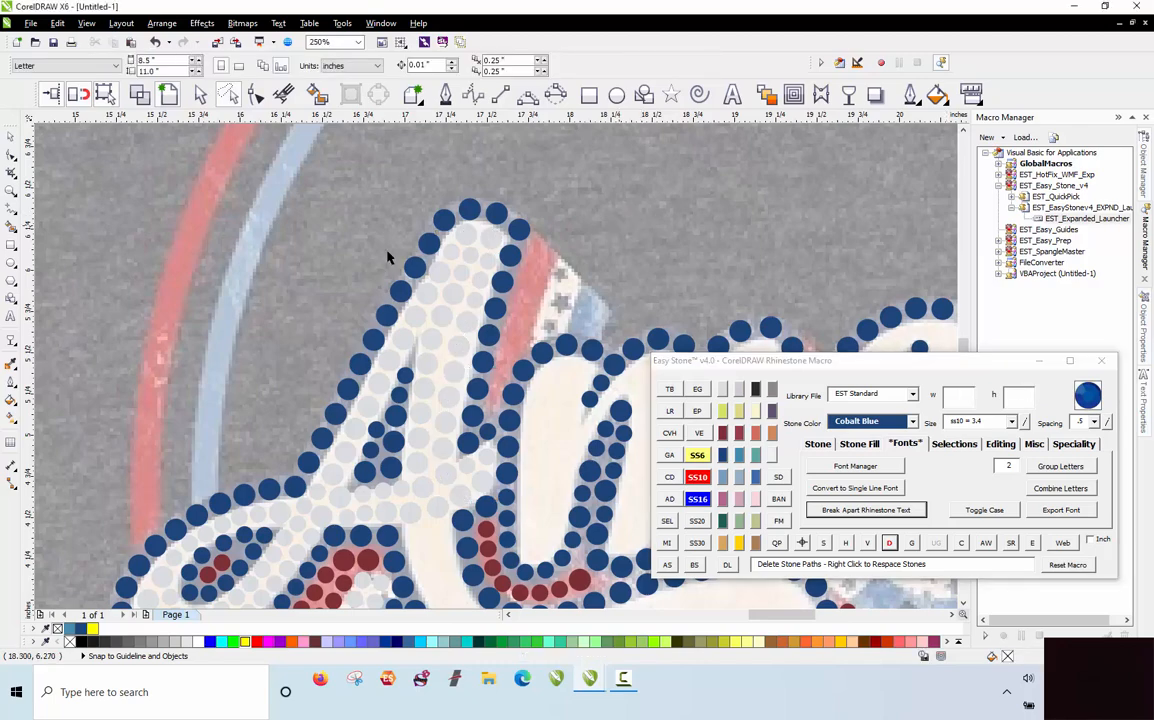
Step: Copy Crystal stones in staggered pairs down the right leg below the crossbar, using ss6 where the leg narrows
scroll(443, 283, "down", 4)
scroll(477, 366, "up", 2)
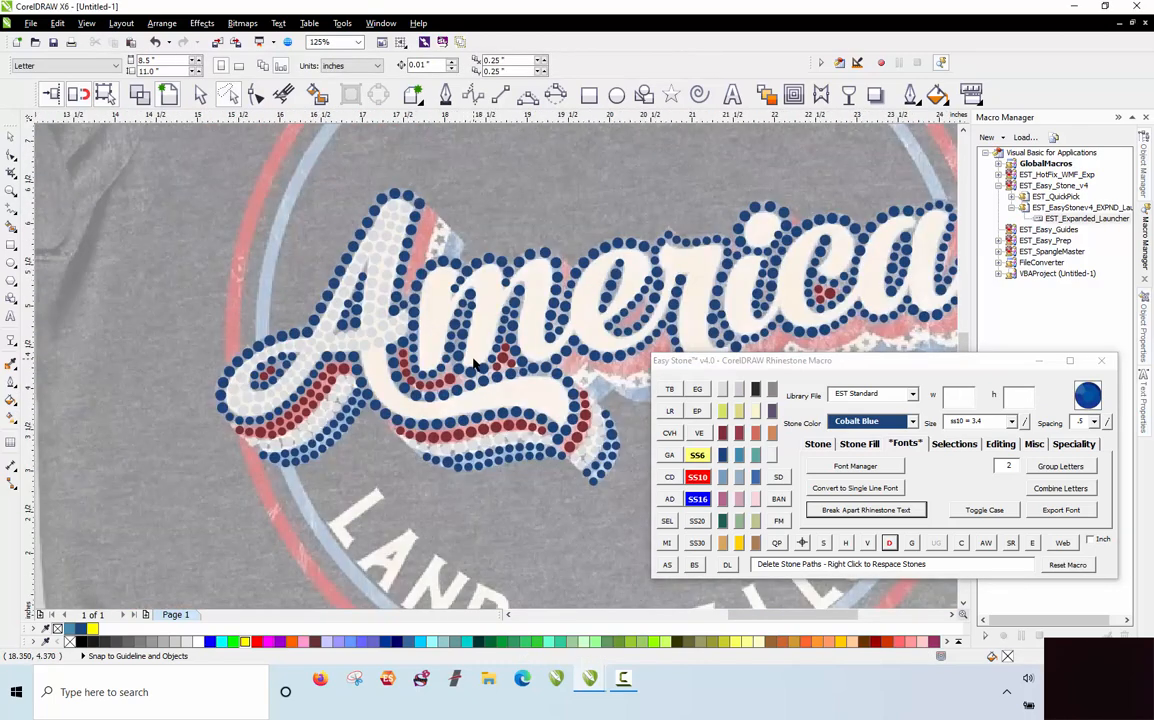
scroll(535, 437, "up", 2)
scroll(166, 280, "up", 2)
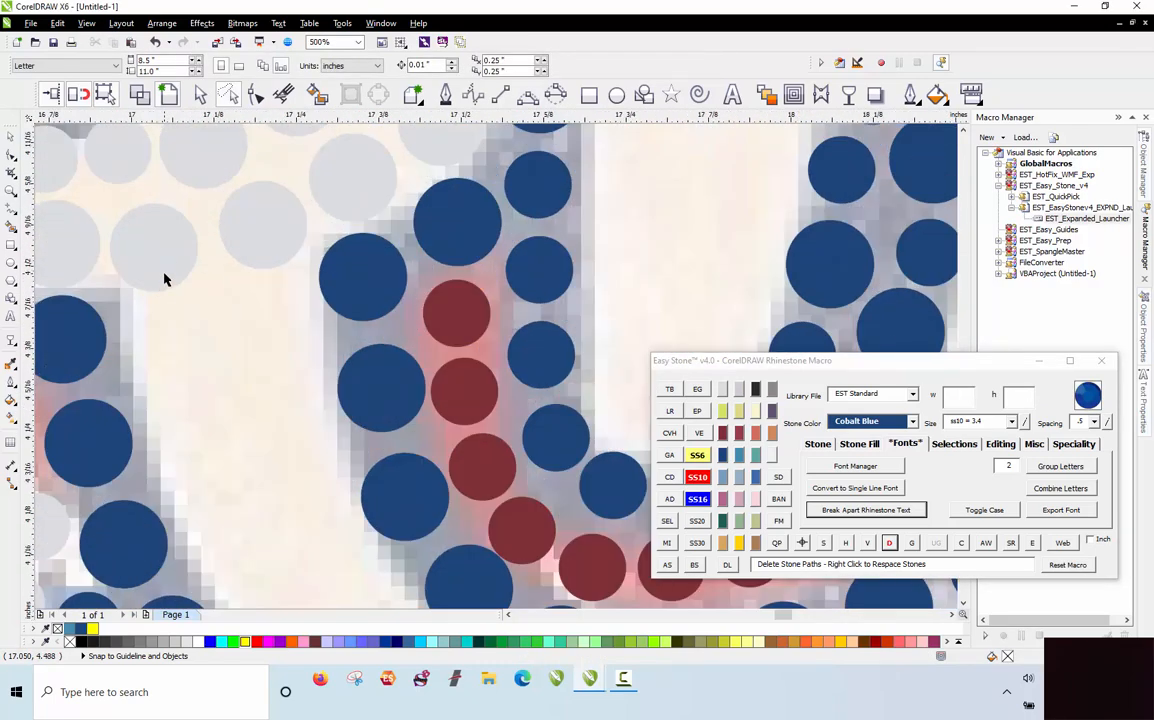
left_click_drag(165, 309, 300, 437)
key("space")
key("space")
key("space")
scroll(276, 250, "down", 1)
scroll(288, 431, "up", 1)
left_click_drag(179, 306, 362, 372)
key("space")
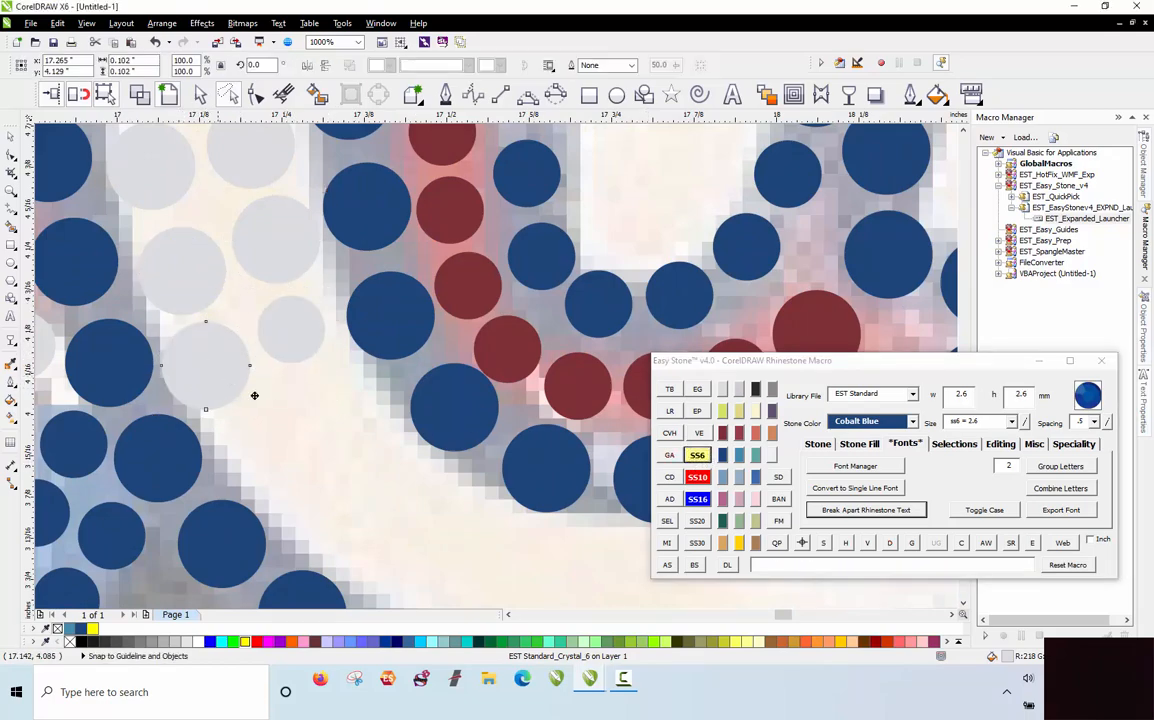
Step: Add an ss10 and an ss6 Crystal stone where the right leg starts bending into the swash
right_click(360, 413)
left_click_drag(254, 396, 346, 407)
left_click_drag(290, 329, 258, 451)
scroll(240, 314, "down", 2)
scroll(290, 320, "up", 2)
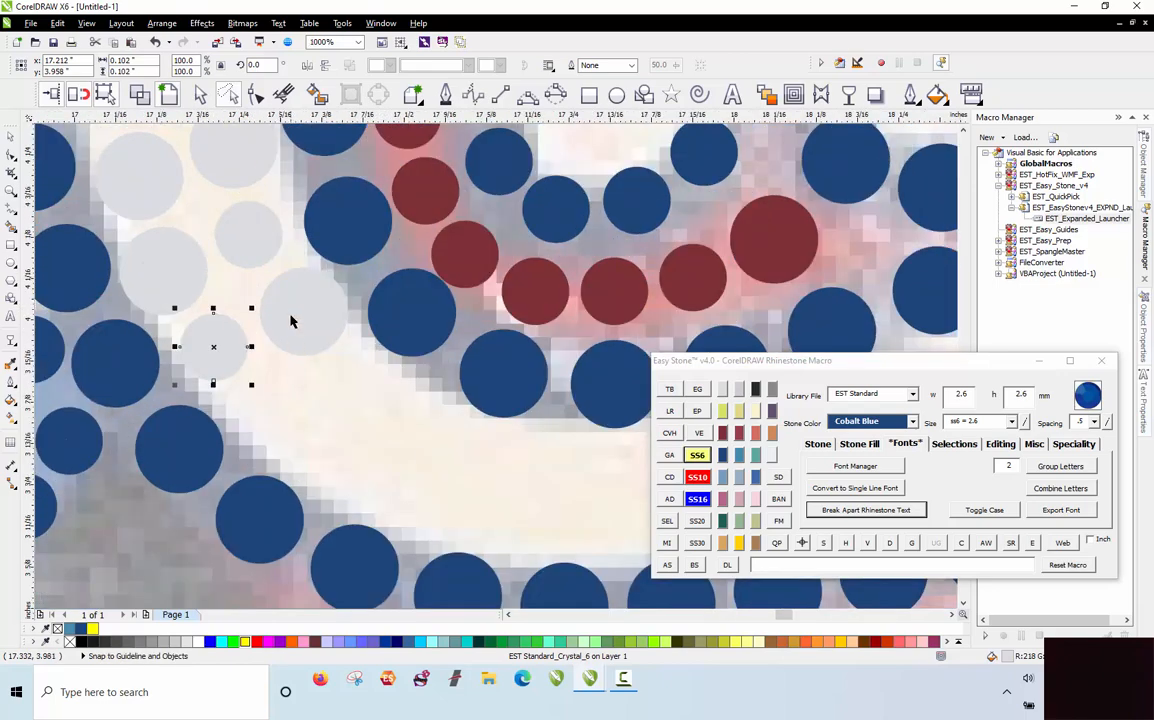
Step: Copy ss6 Crystal stones in two rows around the bend from the leg into the swash
left_click_drag(246, 393, 335, 497)
key("space")
key("space")
key("space")
left_click_drag(335, 497, 422, 451)
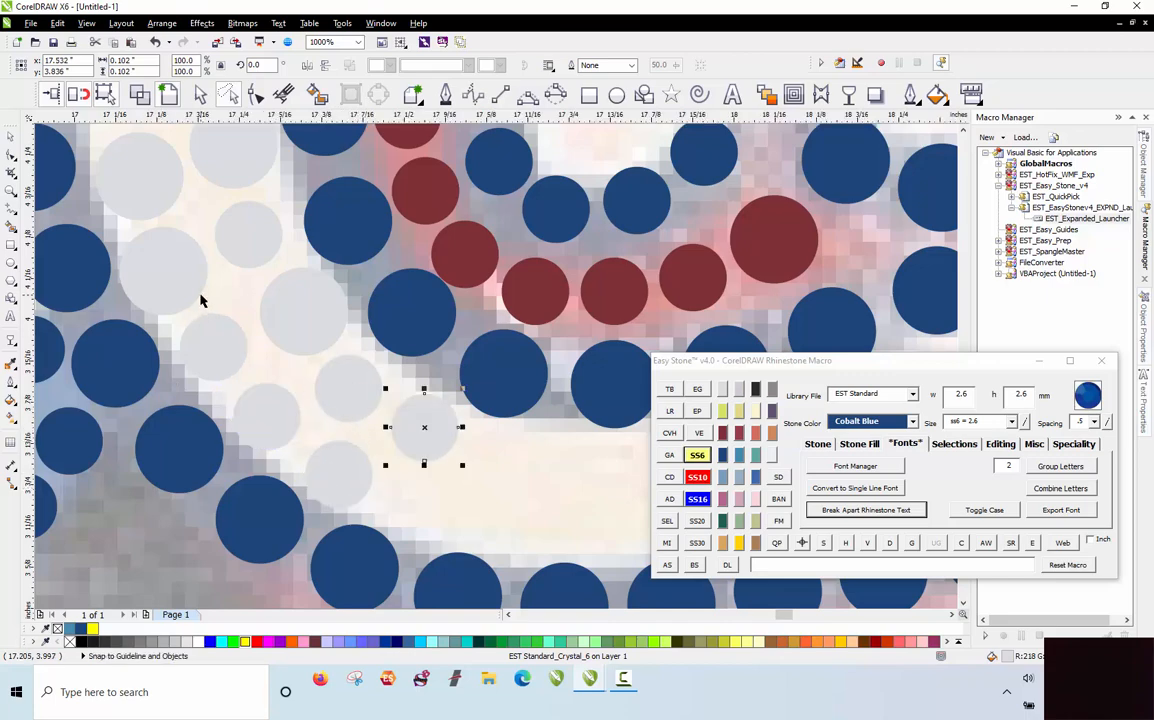
Step: Continue both ss6 Crystal rows into the start of the swash, stacking the stones between the cobalt blue outlines
scroll(200, 296, "down", 1)
left_click(373, 391)
scroll(298, 393, "up", 2)
left_click_drag(204, 369, 481, 298)
key("space")
key("space")
scroll(440, 309, "down", 1)
scroll(474, 304, "up", 1)
scroll(421, 282, "down", 1)
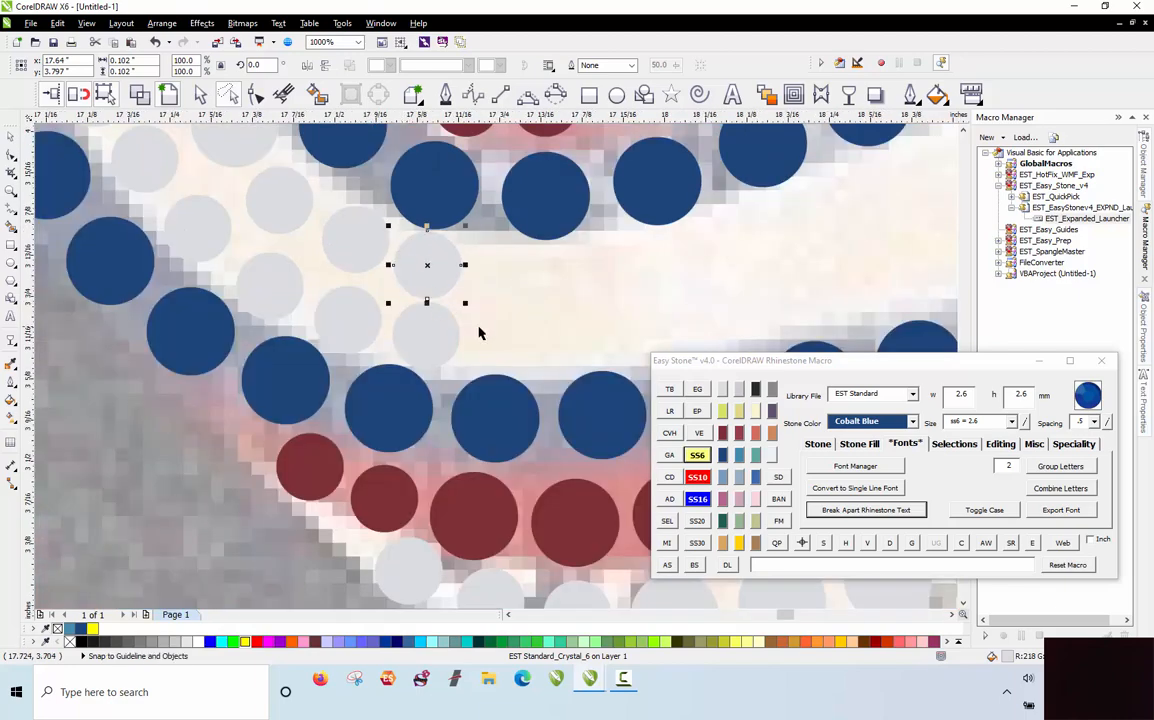
Step: Extend the upper and lower ss6 Crystal rows along the narrow part of the swash with further copies
scroll(476, 297, "up", 1)
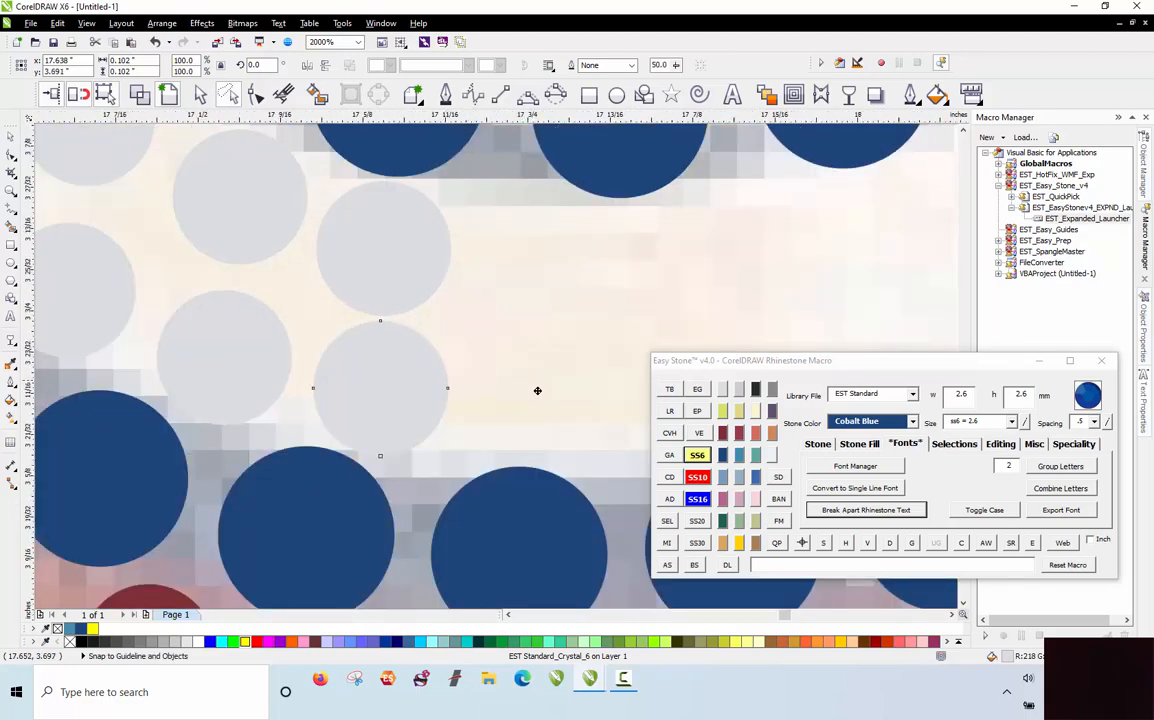
left_click_drag(537, 390, 558, 266)
scroll(381, 201, "down", 1)
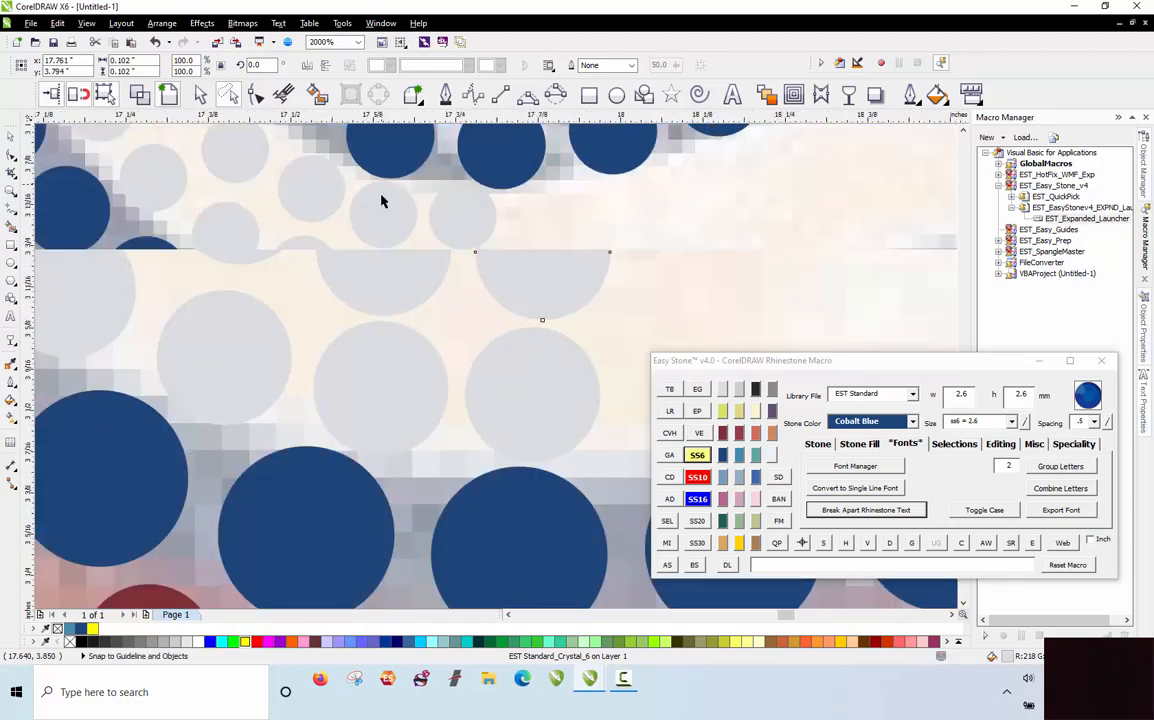
scroll(514, 242, "up", 1)
left_click_drag(425, 328, 549, 261)
scroll(538, 314, "down", 1)
scroll(551, 350, "up", 1)
scroll(343, 273, "down", 1)
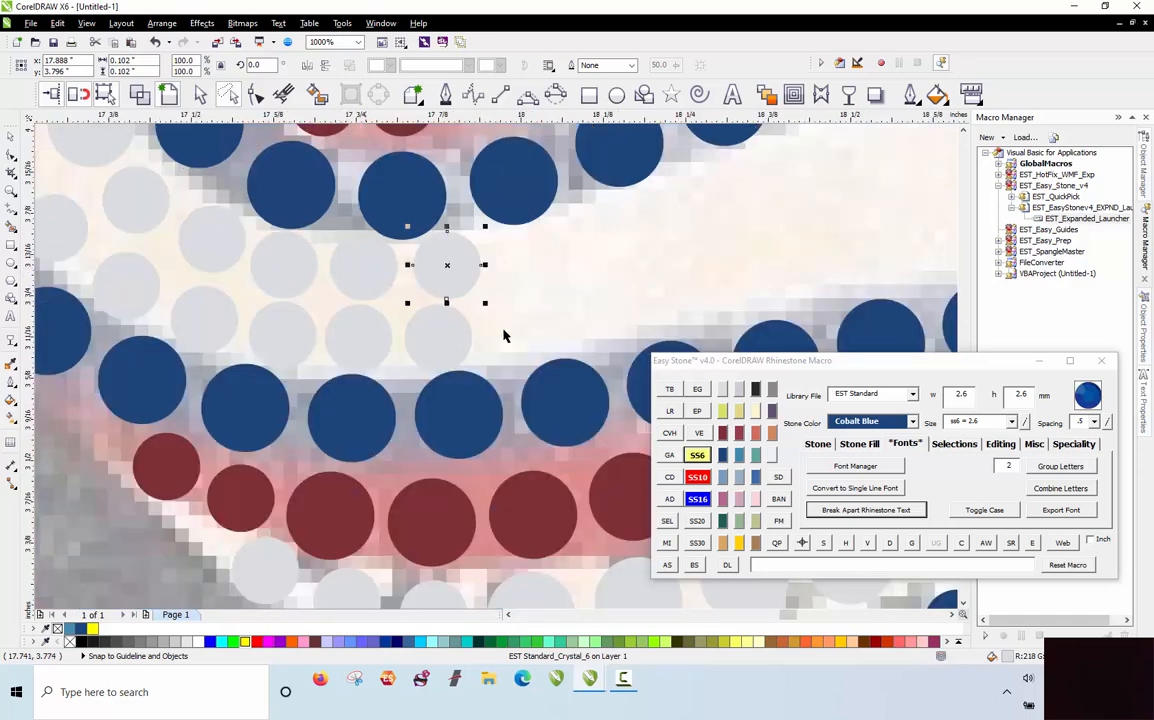
Step: Copy another pair of ss6 Crystal stones to where the swash begins to widen
key("space")
left_click_drag(535, 325, 621, 312)
key("space")
scroll(523, 322, "down", 1)
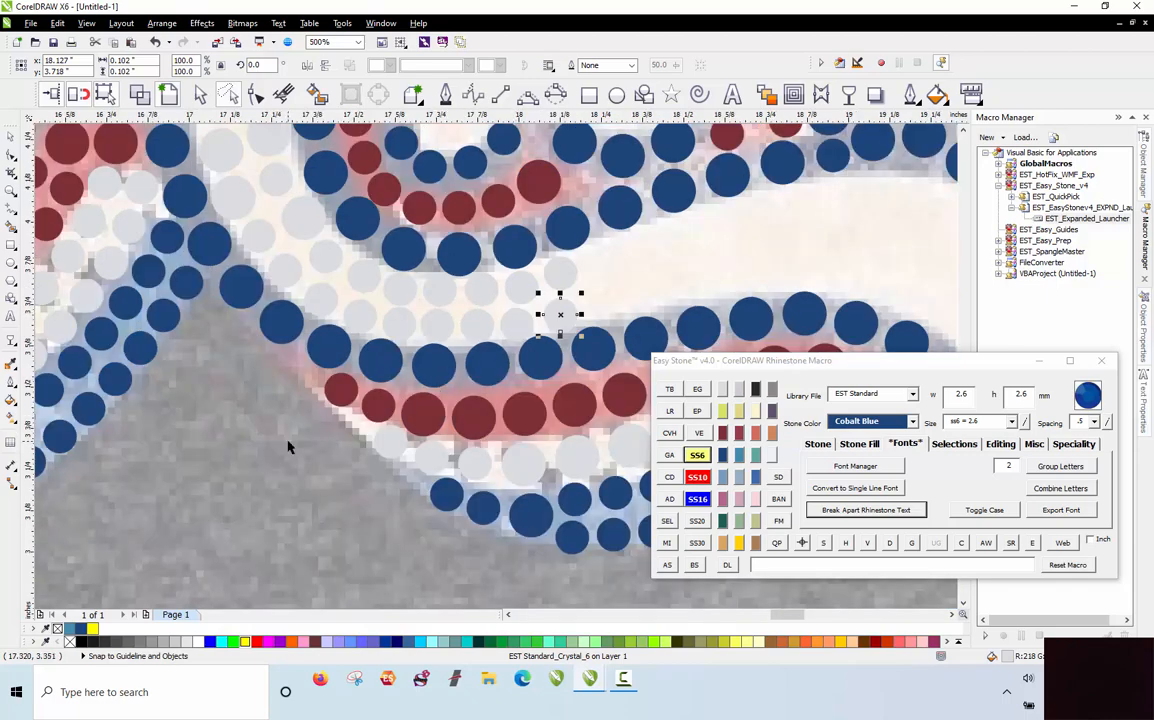
key("Escape")
Step: Copy Crystal stones further into the widening swash and change a misfitting ss6 stone to ss10
scroll(417, 322, "down", 1)
scroll(392, 343, "up", 1)
scroll(340, 347, "up", 1)
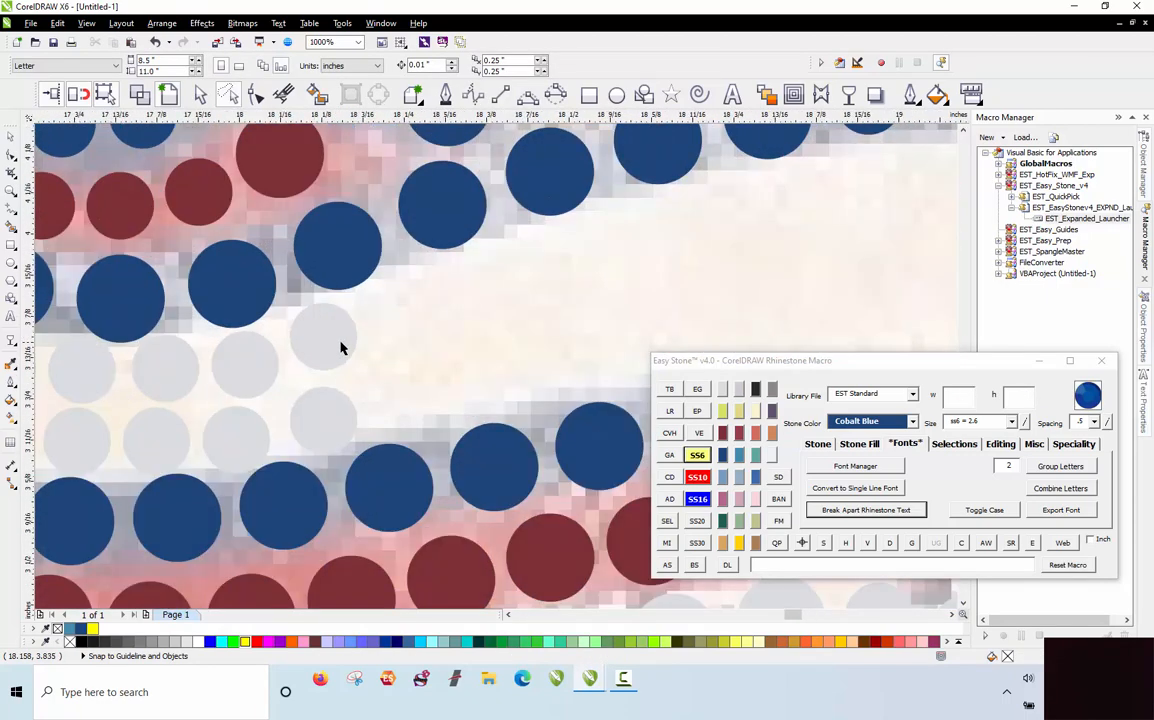
left_click_drag(330, 341, 485, 382)
left_click_drag(485, 382, 588, 268)
left_click(697, 477)
scroll(430, 262, "down", 2)
scroll(413, 257, "down", 1)
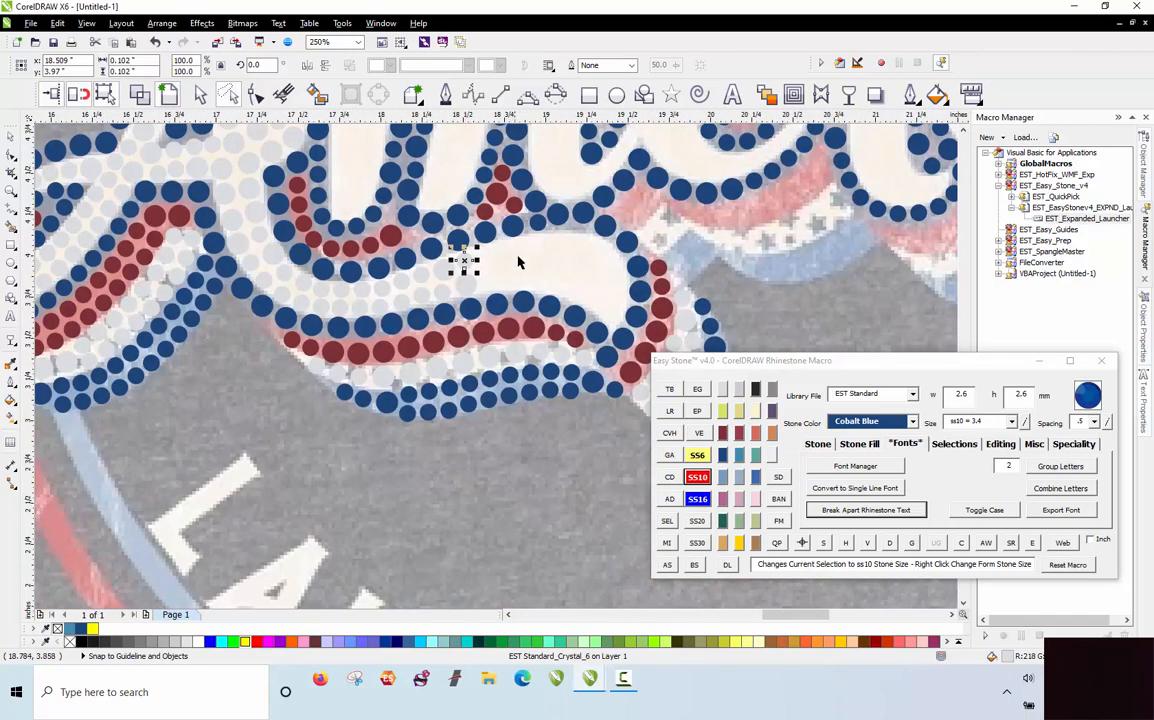
Step: Fill the widening swash with copied Crystal stones in two rows and change the lower row's ss6 stone to ss10
left_click(519, 260)
scroll(533, 232, "up", 2)
left_click_drag(421, 340, 430, 264)
left_click_drag(346, 294, 446, 383)
left_click_drag(425, 291, 518, 258)
left_click_drag(438, 380, 438, 372)
left_click_drag(514, 378, 539, 367)
left_click(422, 387)
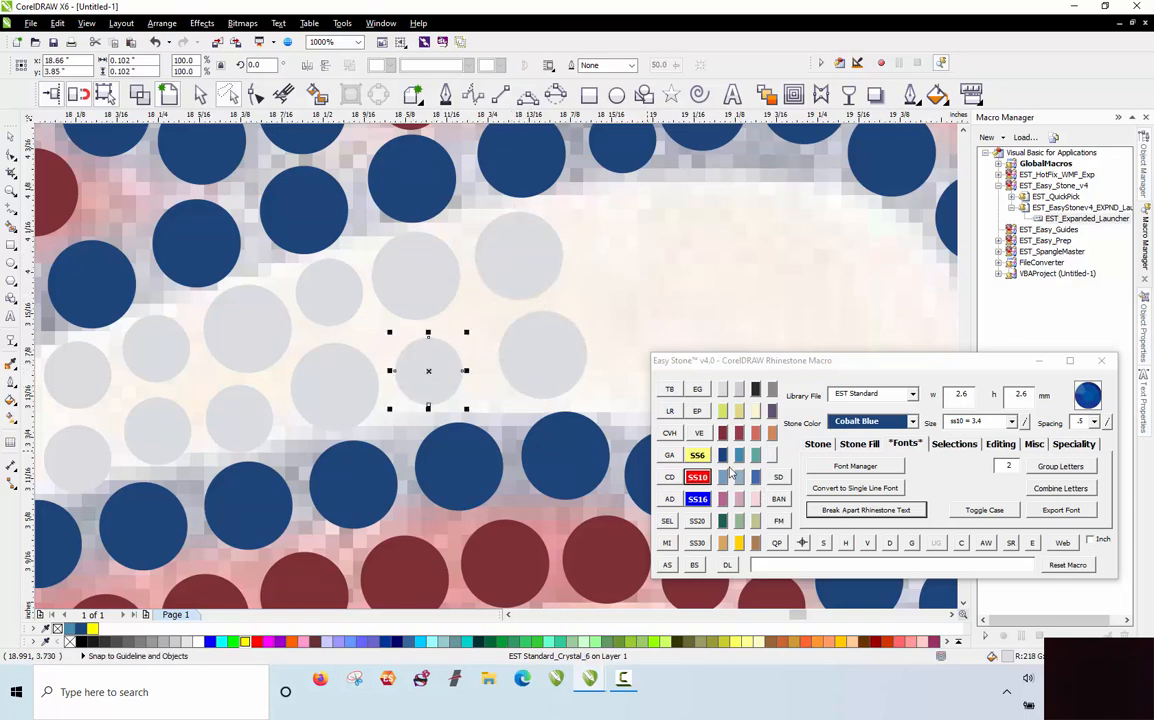
left_click(697, 477)
scroll(425, 332, "up", 1)
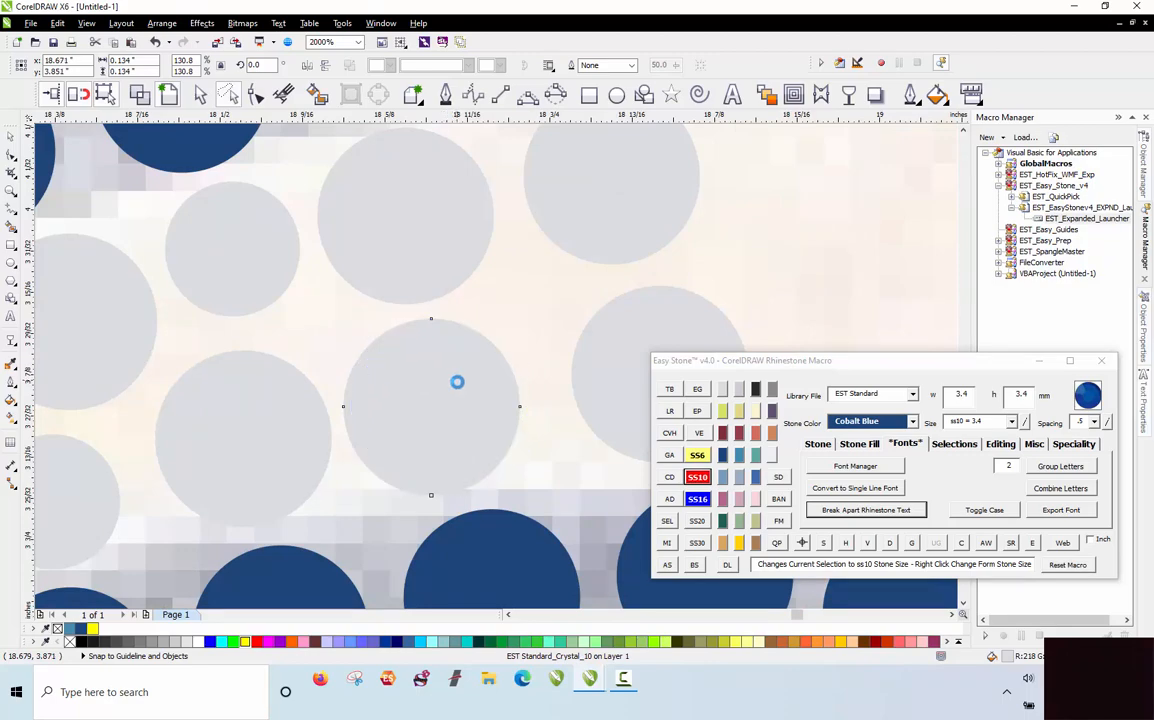
Step: Copy ss10 Crystal stones up the inside of the swash's outer end, following the cobalt blue outline
scroll(400, 338, "down", 1)
scroll(280, 265, "down", 2)
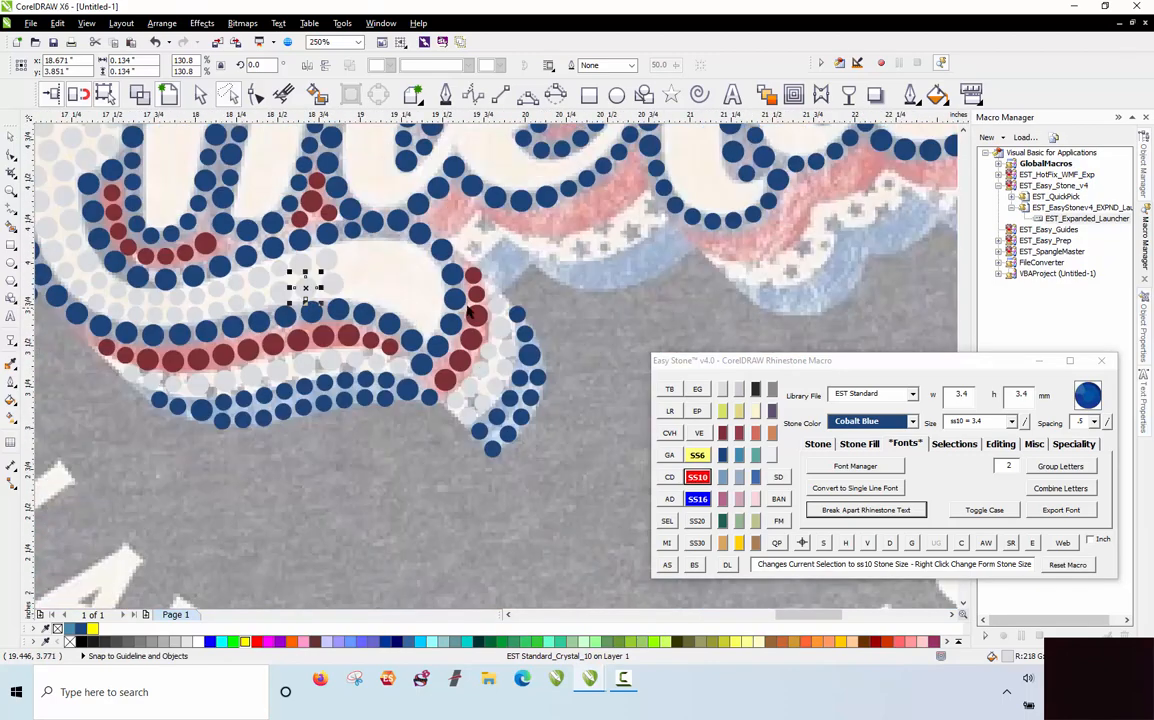
scroll(300, 290, "up", 1)
left_click_drag(363, 331, 399, 235)
scroll(453, 262, "up", 1)
right_click(403, 235)
left_click_drag(399, 235, 325, 170)
right_click(324, 165)
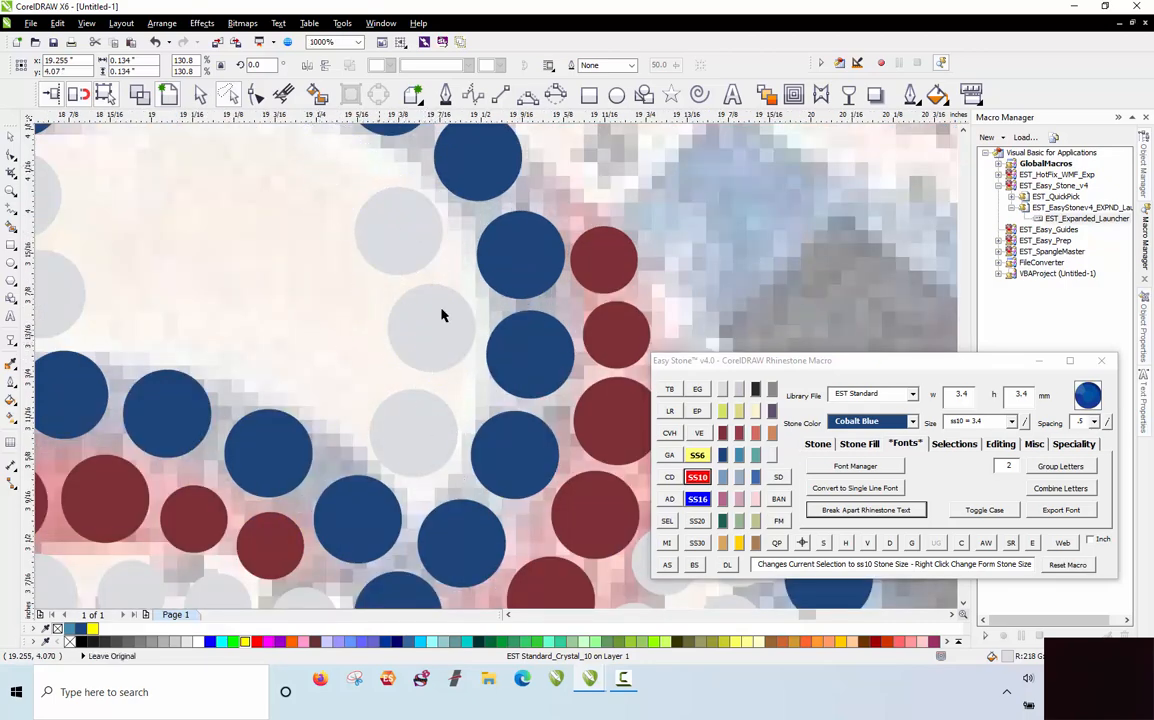
Step: Complete the swash's upper and lower inner edges with copied ss10 Crystal stones
scroll(443, 314, "down", 1)
scroll(330, 231, "up", 1)
left_click_drag(433, 226, 230, 244)
left_click(317, 425)
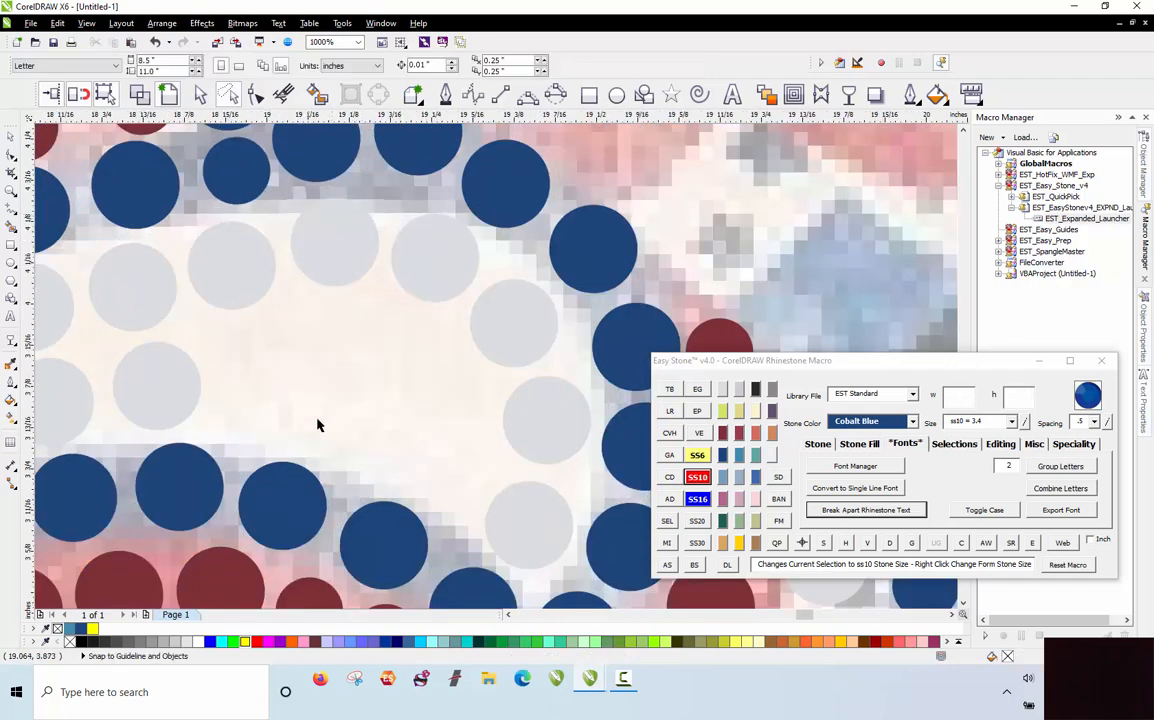
left_click_drag(497, 515, 243, 410)
key("space")
key("space")
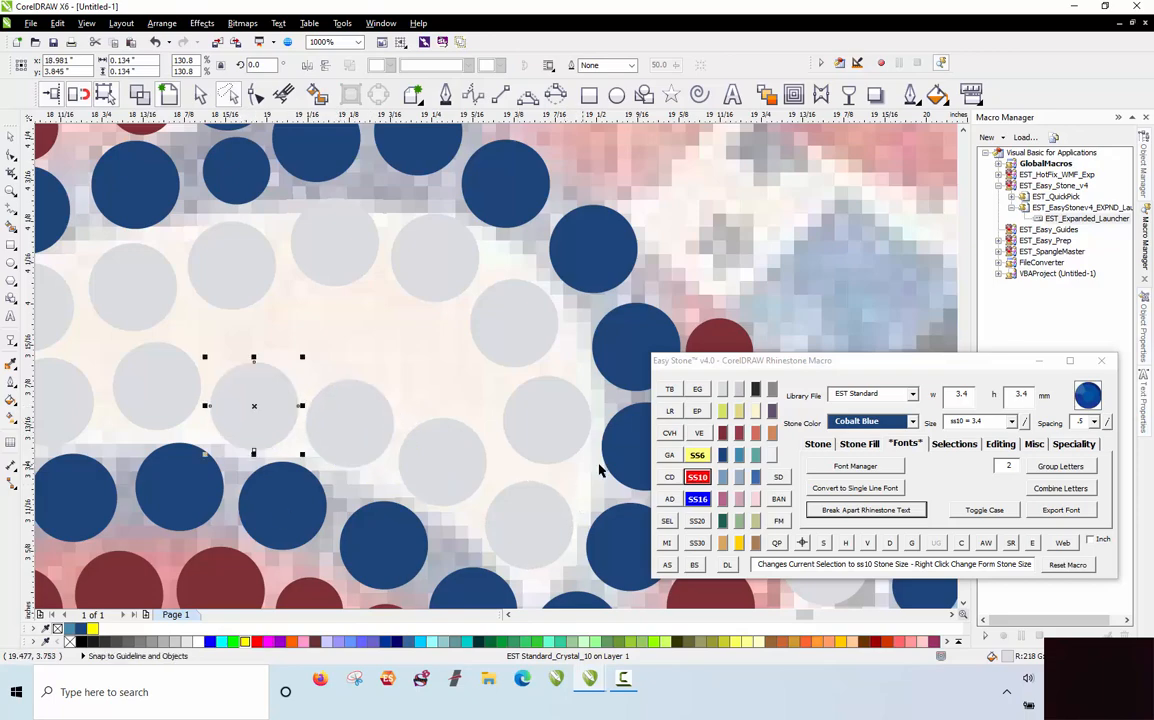
Step: Change the lower row's last placed ss10 stone to ss6 and copy ss6 Crystal stones into the swash's centre gap
left_click(697, 455)
scroll(232, 391, "up", 2)
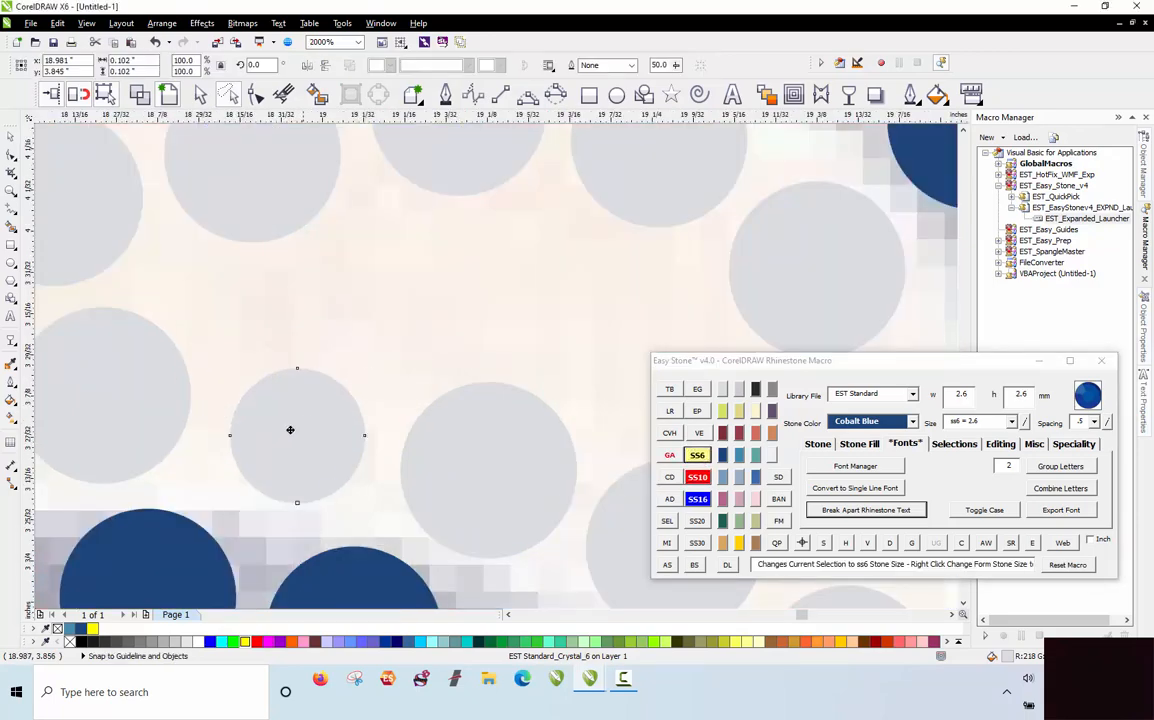
left_click_drag(290, 430, 258, 372)
scroll(262, 322, "down", 2)
scroll(263, 275, "up", 2)
scroll(250, 434, "down", 2)
scroll(250, 436, "up", 2)
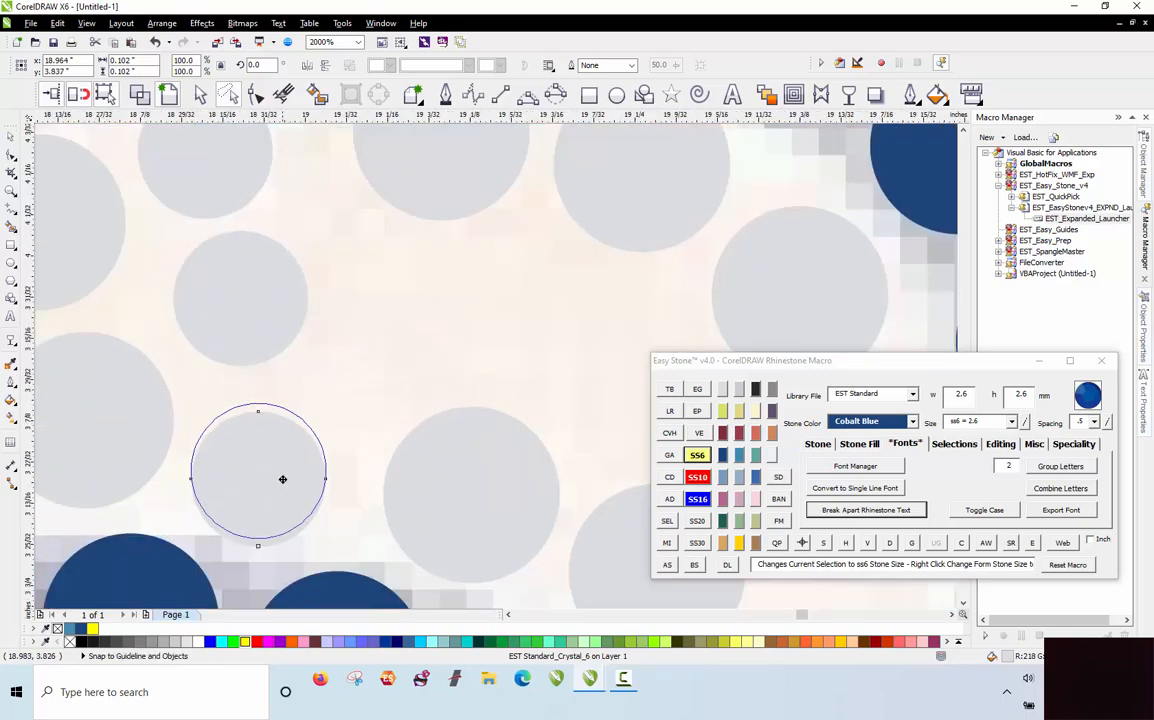
Step: Adjust the stones around the centre gap and fill its remaining space with ss6 Crystal stones
left_click(280, 478)
left_click(453, 476)
scroll(389, 450, "down", 2)
mouse_move(318, 360)
left_mouse_down()
mouse_move(536, 407)
mouse_move(480, 372)
mouse_move(299, 368)
mouse_move(312, 340)
left_mouse_up()
scroll(290, 376, "up", 2)
scroll(400, 322, "down", 3)
scroll(506, 305, "down", 2)
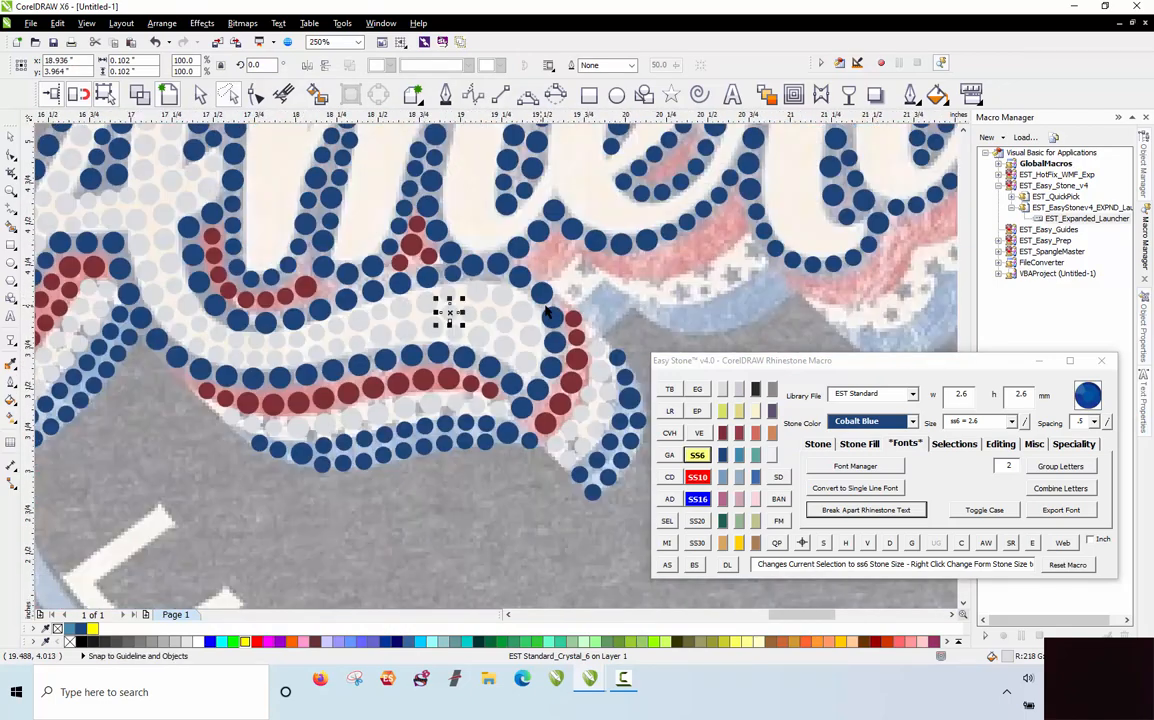
key("Escape")
Step: Respace the upper row of Crystal stones evenly from the crossbar down the leg and along the swash to its end
scroll(463, 303, "up", 2)
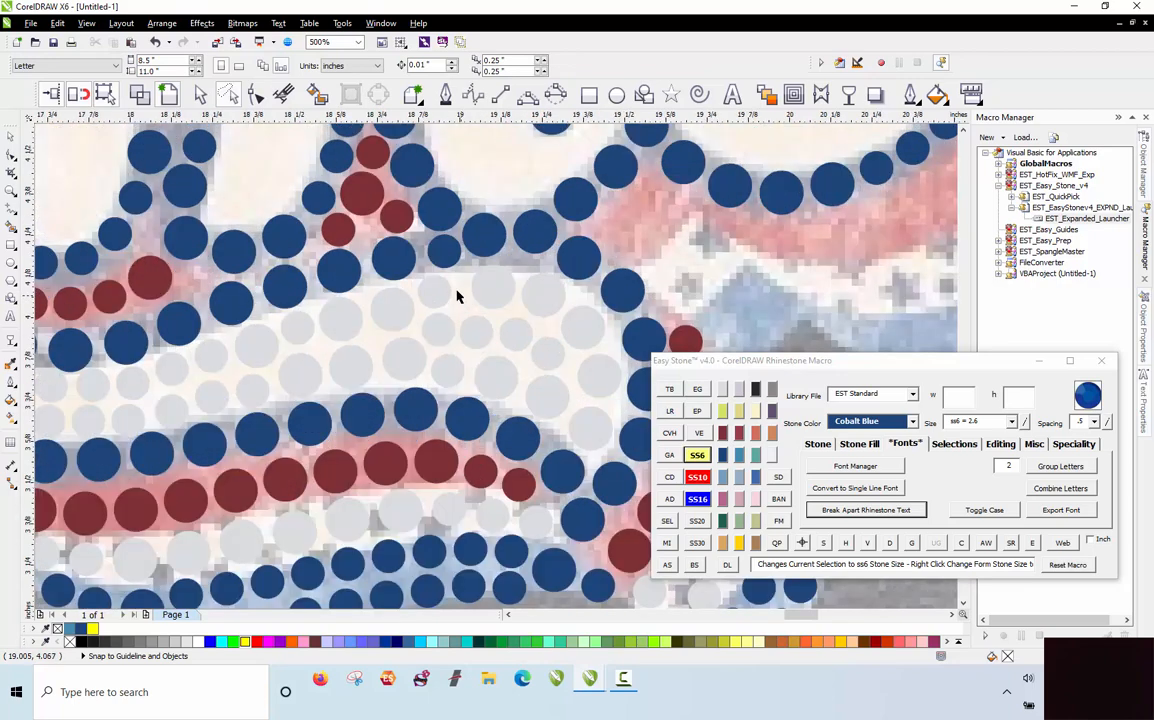
scroll(489, 315, "down", 2)
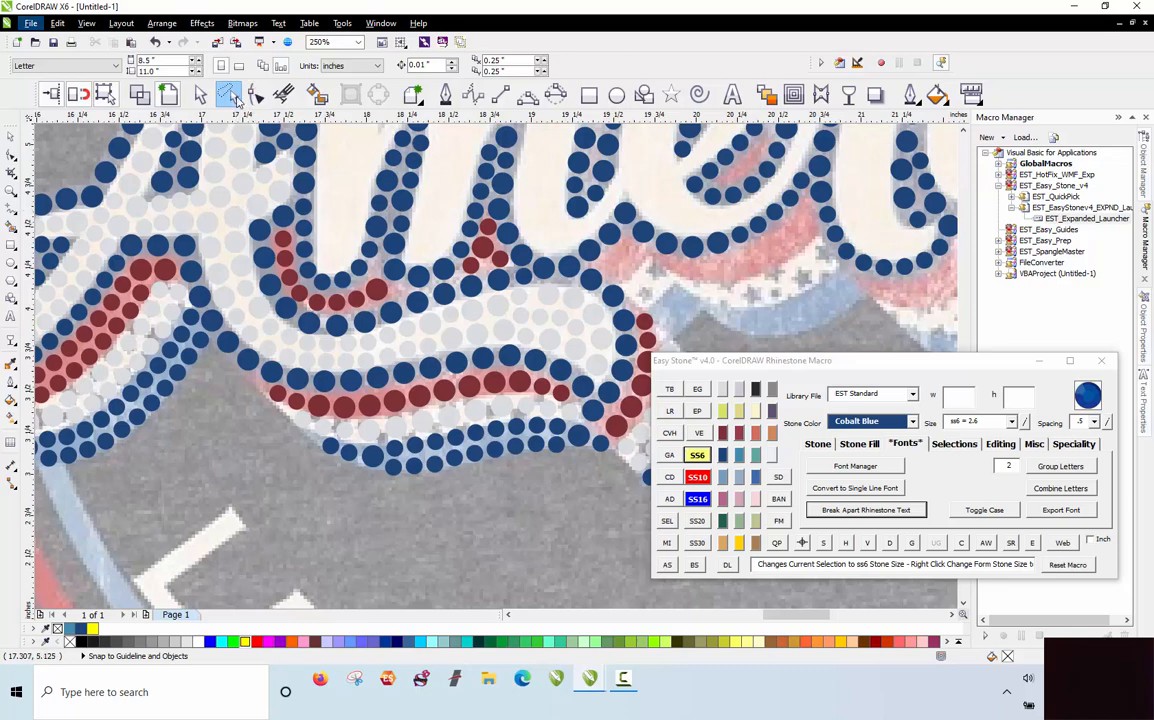
left_click_drag(238, 202, 234, 262)
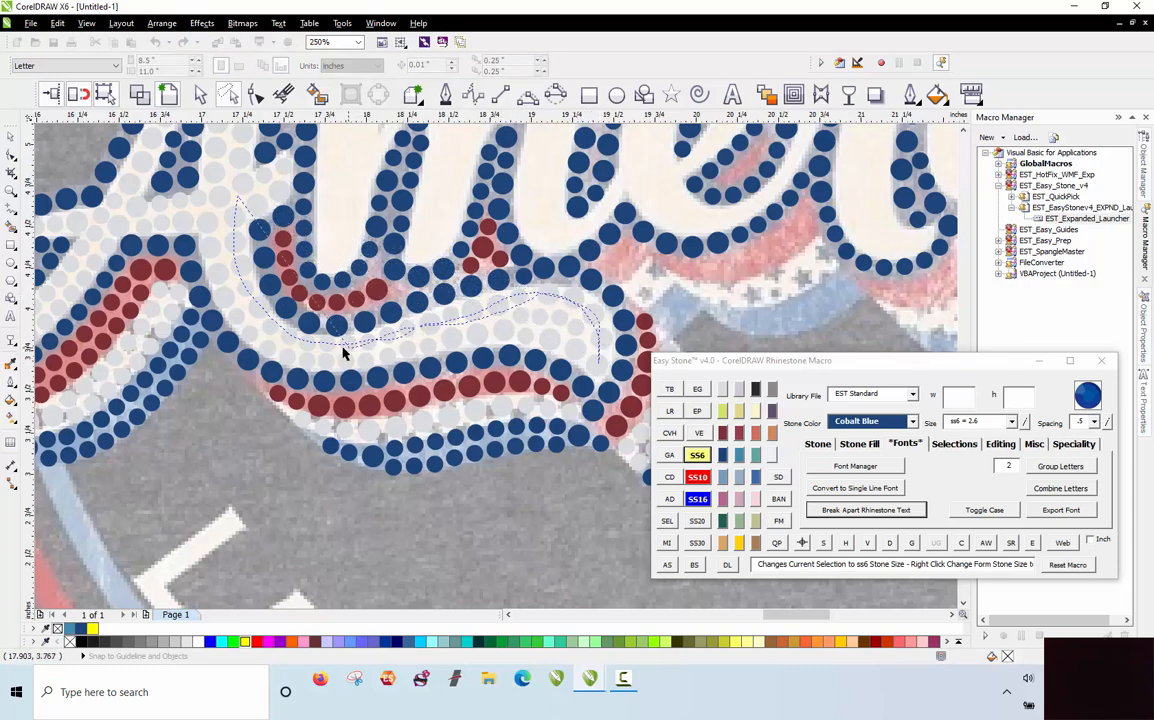
left_click_drag(234, 258, 243, 228)
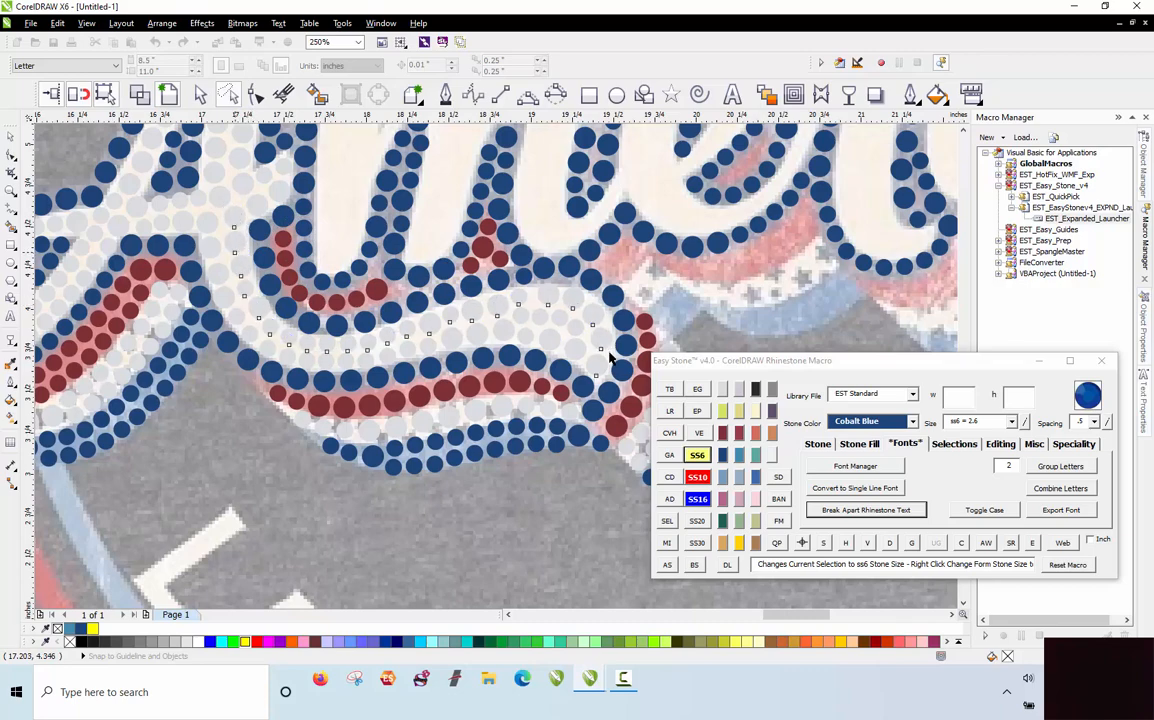
left_click_drag(600, 366, 601, 367)
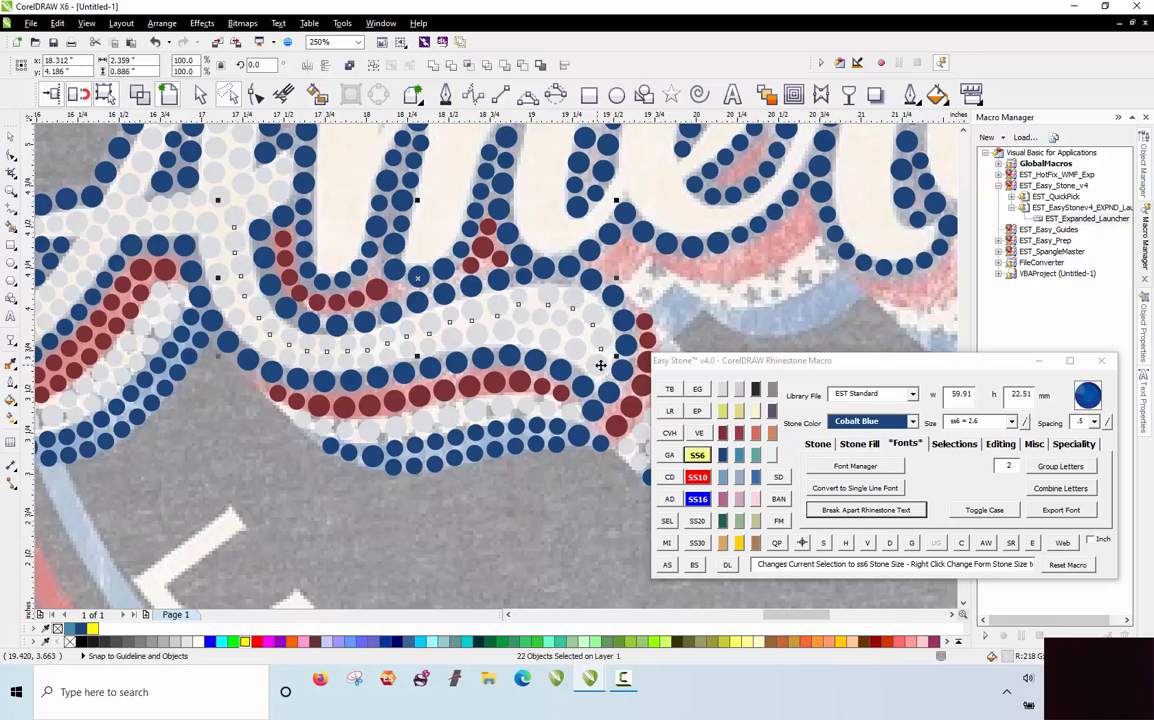
left_click(891, 543)
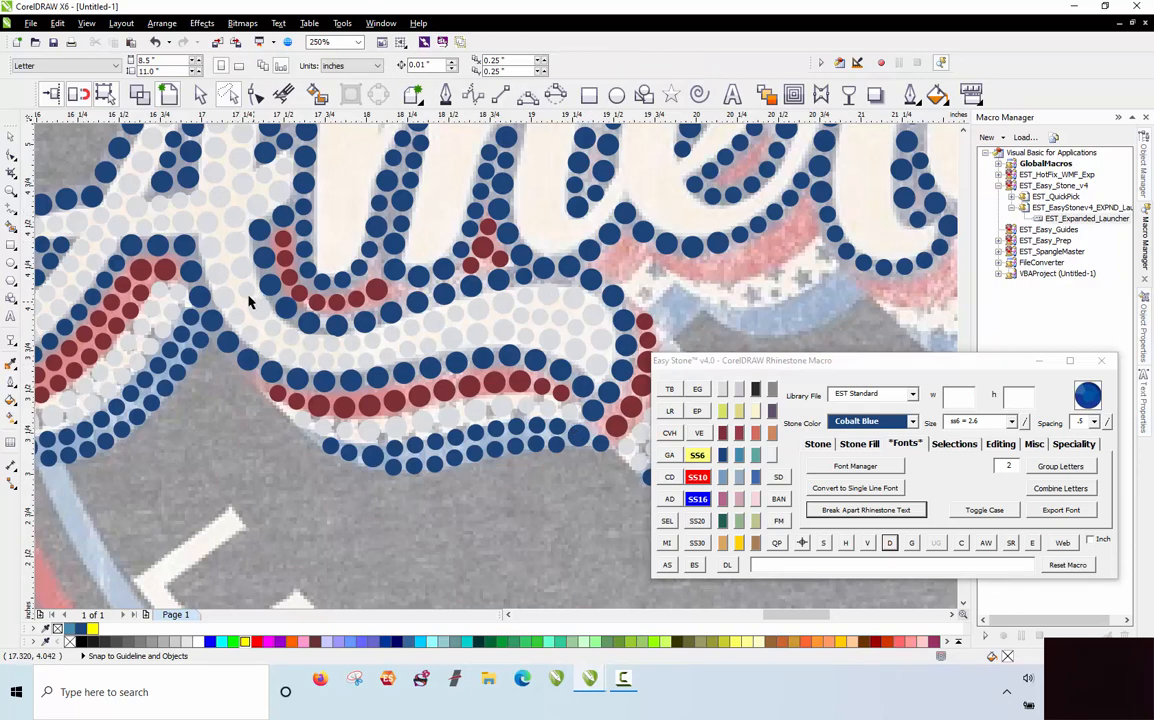
Step: Respace the middle row of Crystal stones evenly from the crossbar down the leg and along the swash
mouse_move(219, 214)
left_mouse_down()
mouse_move(209, 250)
mouse_move(225, 295)
mouse_move(272, 343)
mouse_move(350, 357)
mouse_move(495, 338)
mouse_move(598, 365)
mouse_move(548, 343)
mouse_move(345, 358)
mouse_move(275, 342)
mouse_move(236, 316)
mouse_move(198, 215)
mouse_move(213, 233)
left_mouse_up()
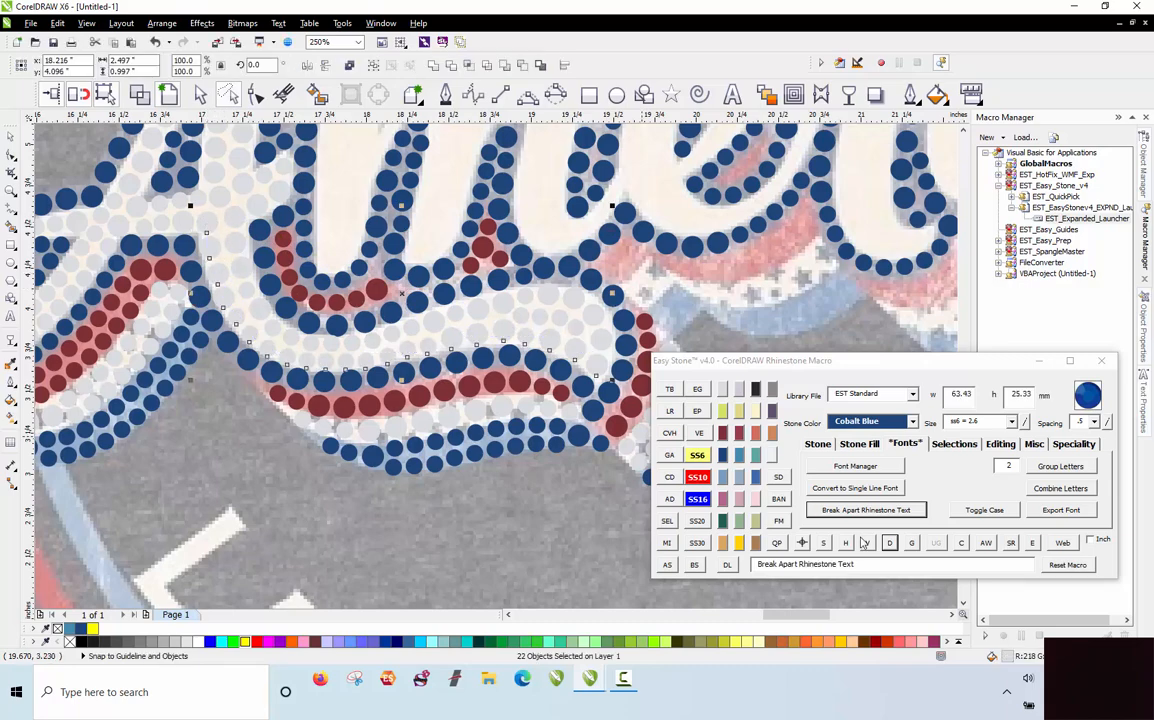
left_click(889, 542)
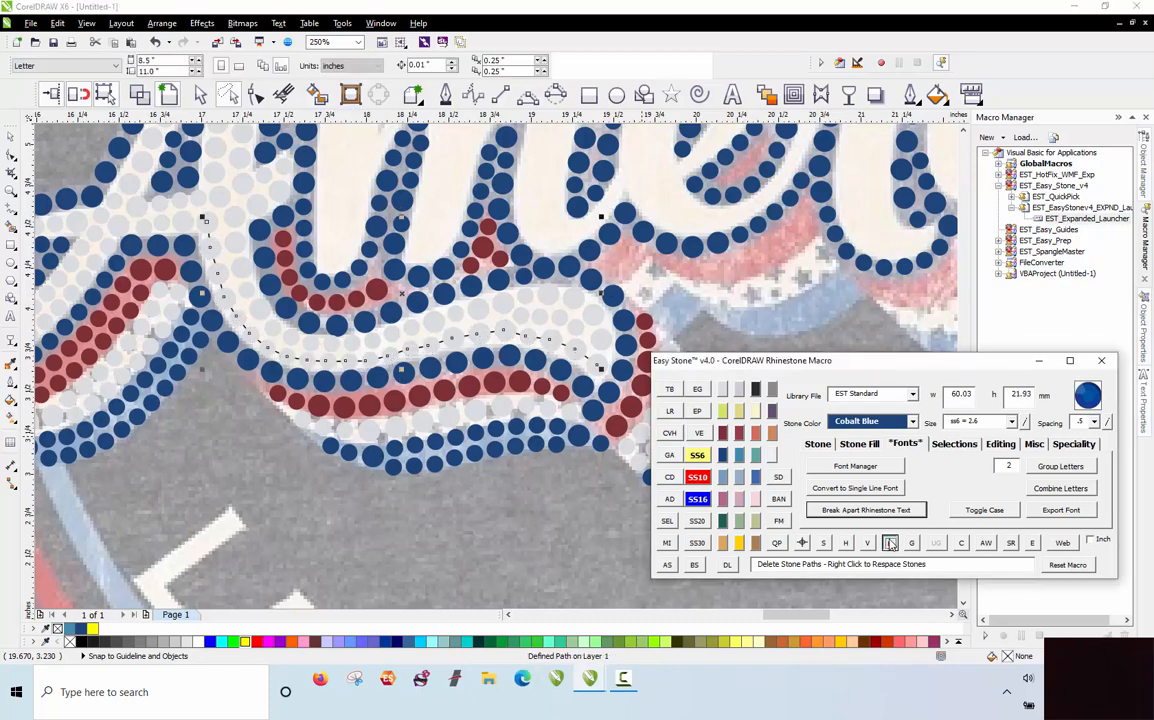
scroll(521, 312, "up", 2)
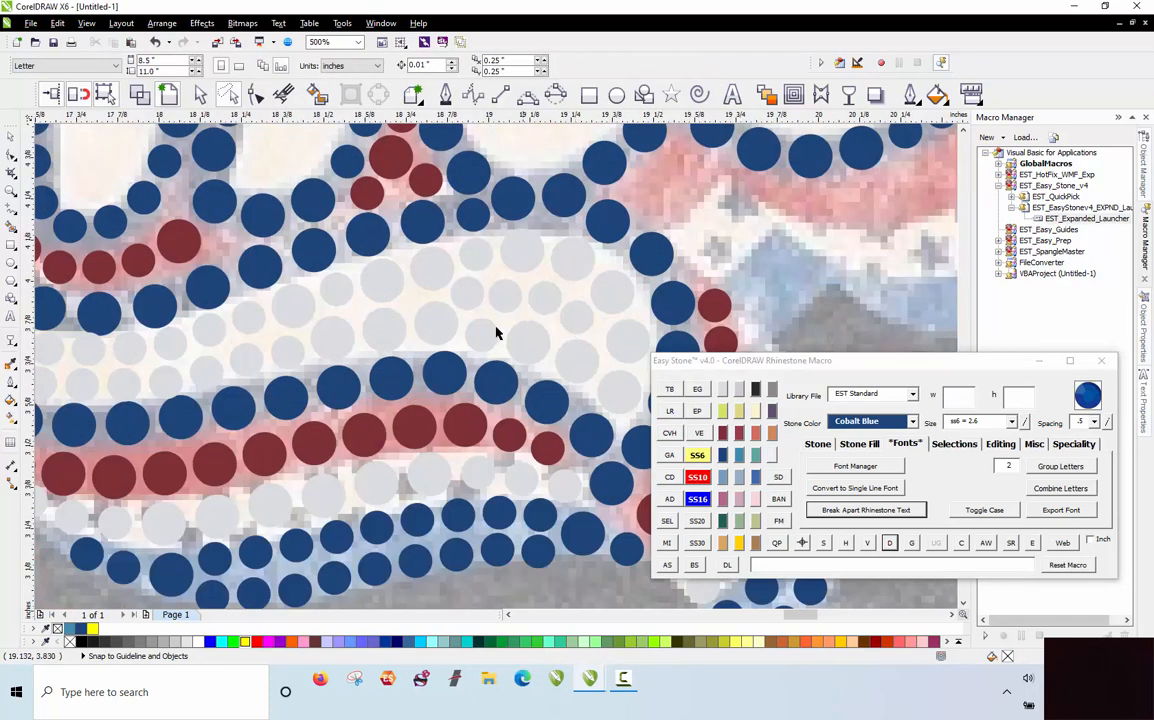
scroll(452, 304, "down", 2)
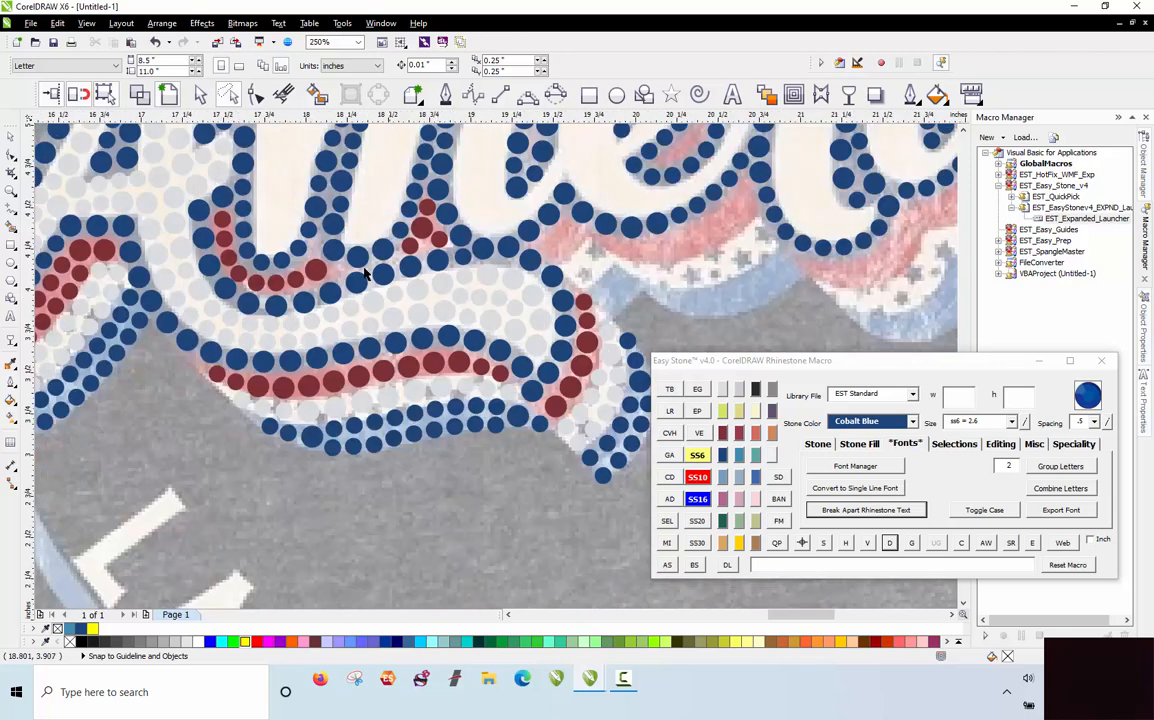
Step: Examine the swash's Crystal stones closely for overlaps with the Cobalt Blue outline stones
scroll(353, 343, "up", 6)
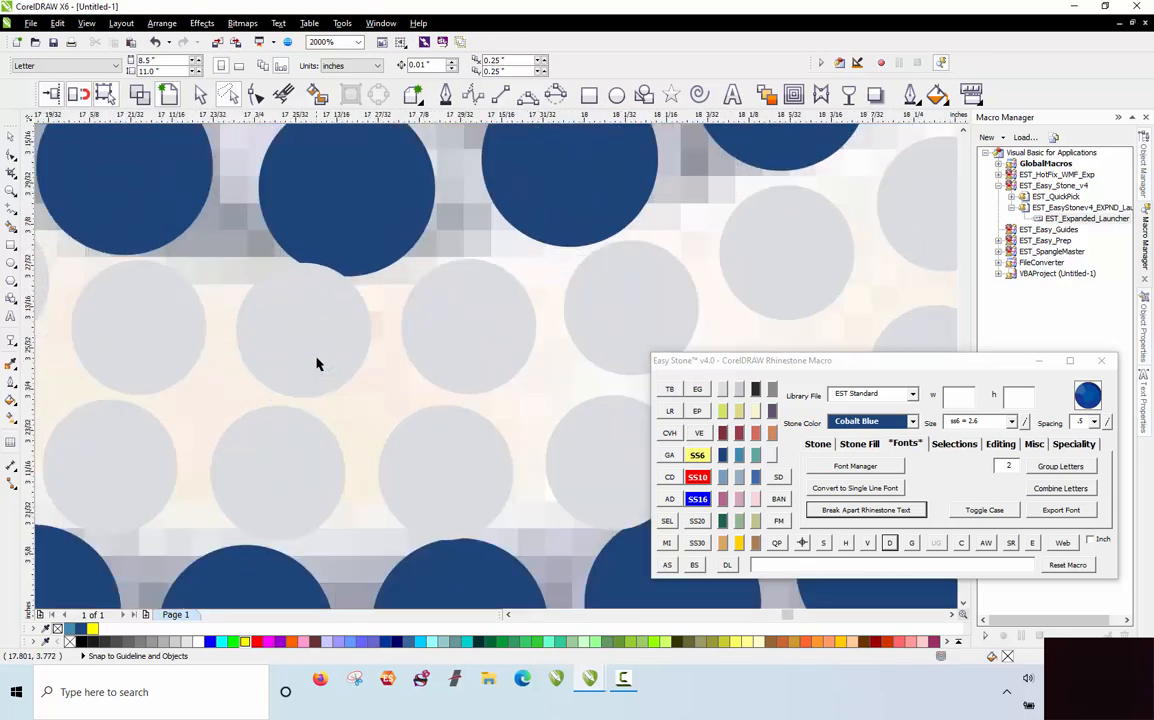
left_click(330, 303)
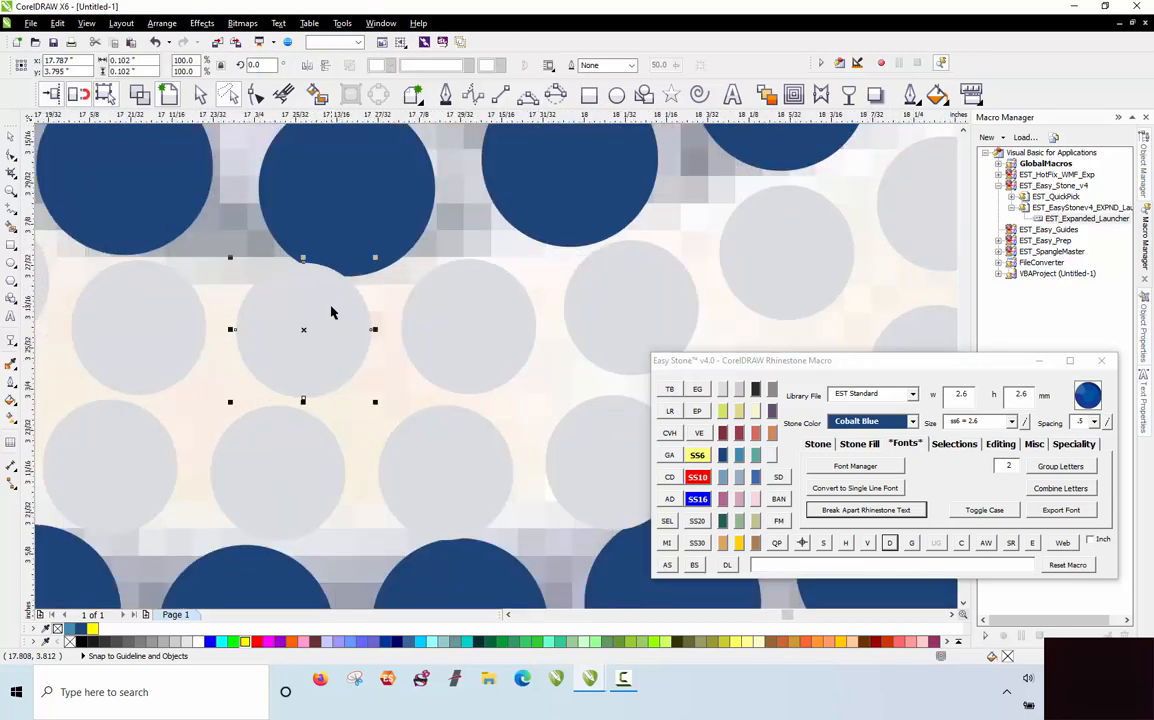
left_click(344, 243)
scroll(344, 243, "down", 1)
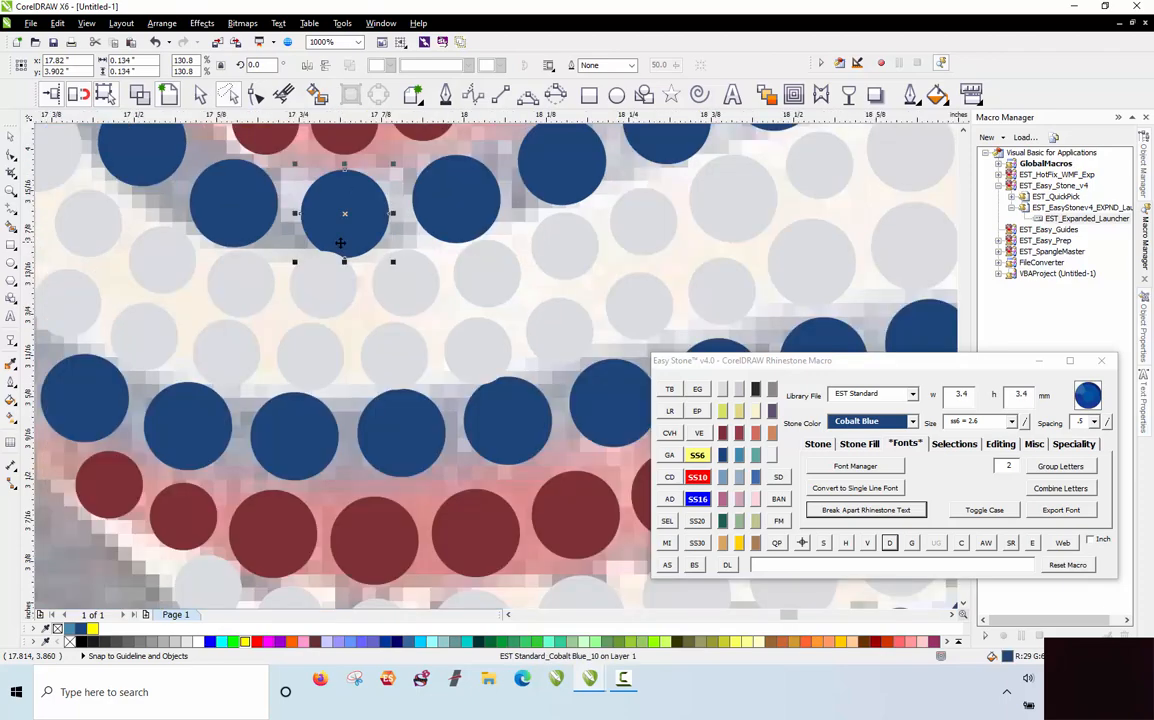
left_click(483, 378)
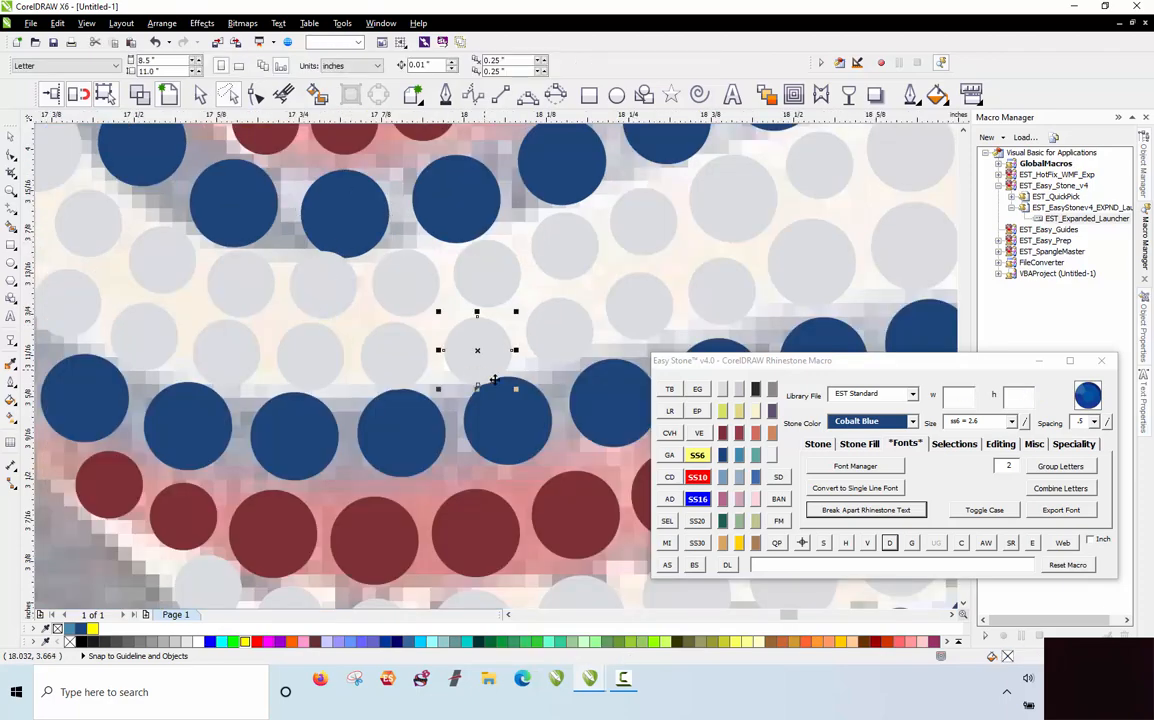
scroll(507, 383, "up", 1)
scroll(507, 383, "up", 2)
scroll(453, 376, "down", 2)
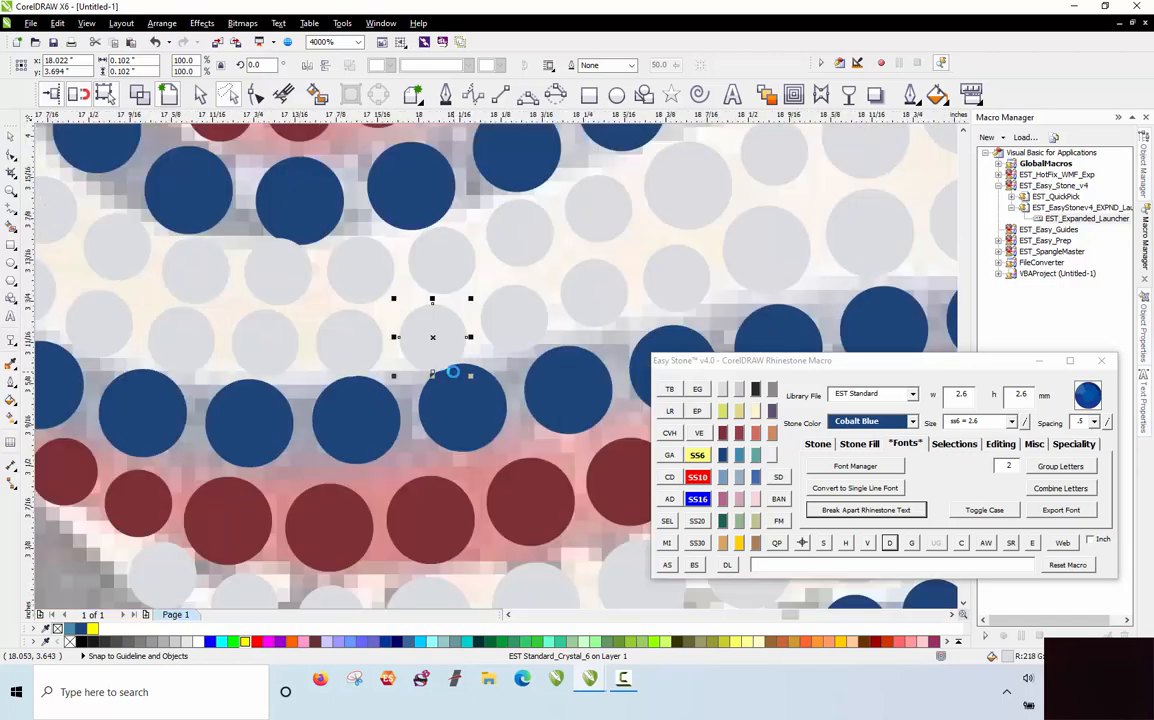
scroll(453, 371, "down", 1)
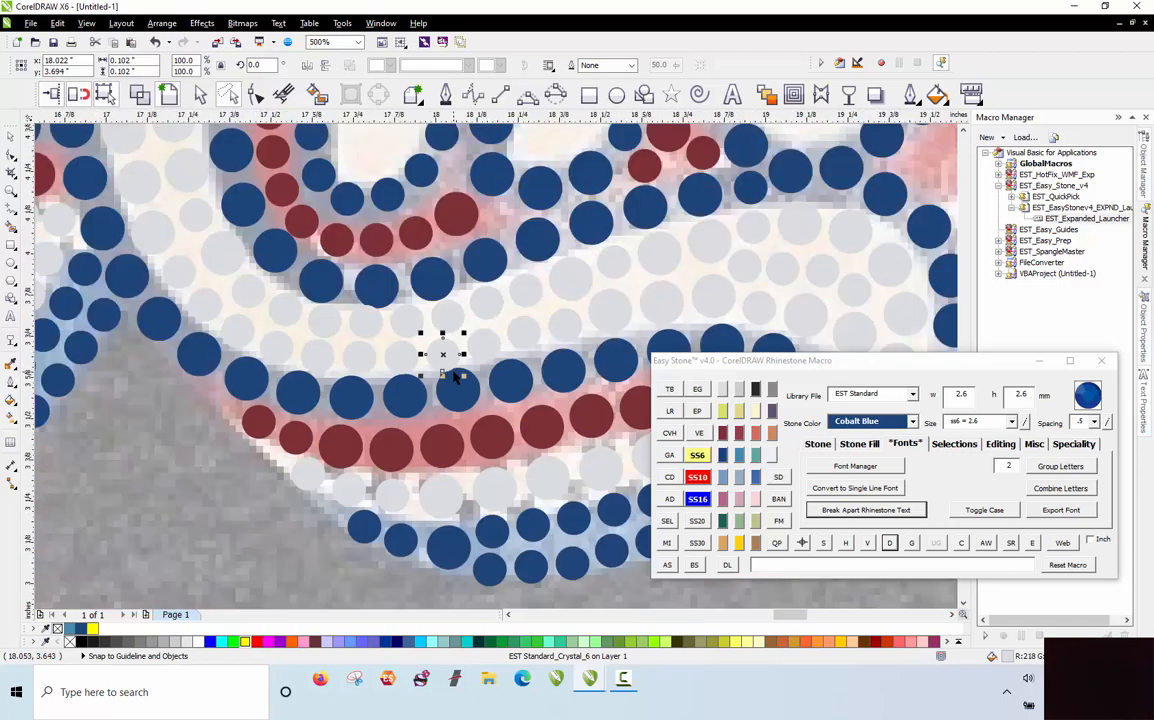
scroll(455, 376, "down", 1)
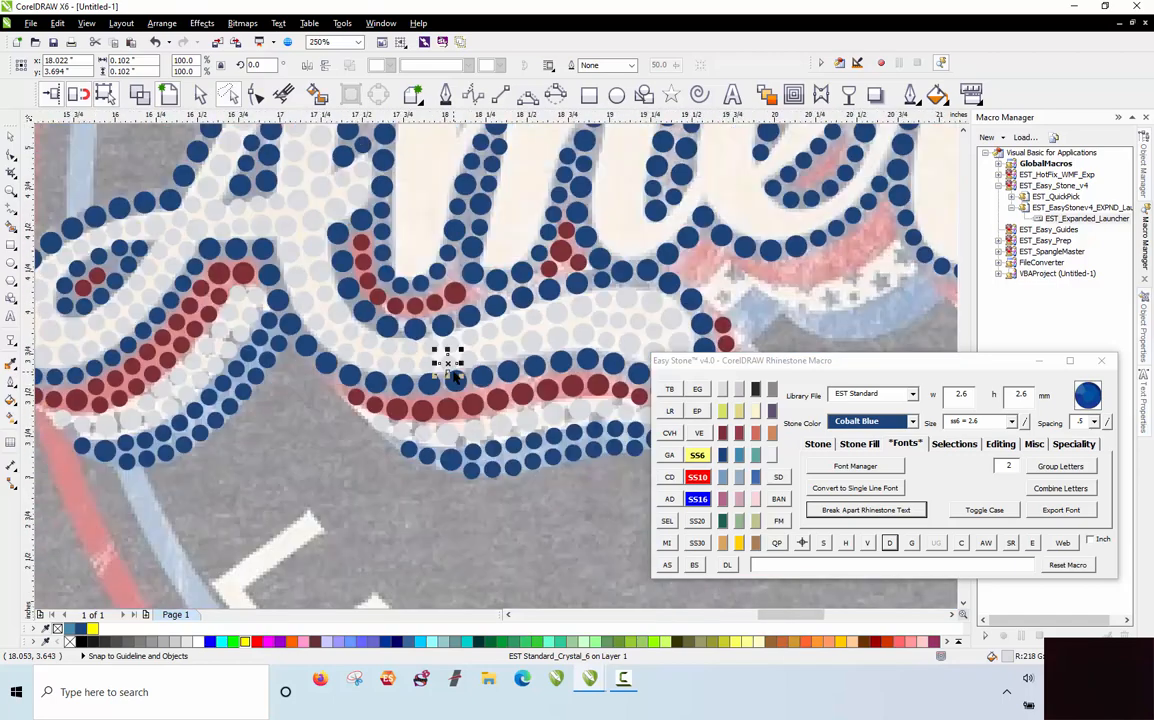
left_click(345, 454)
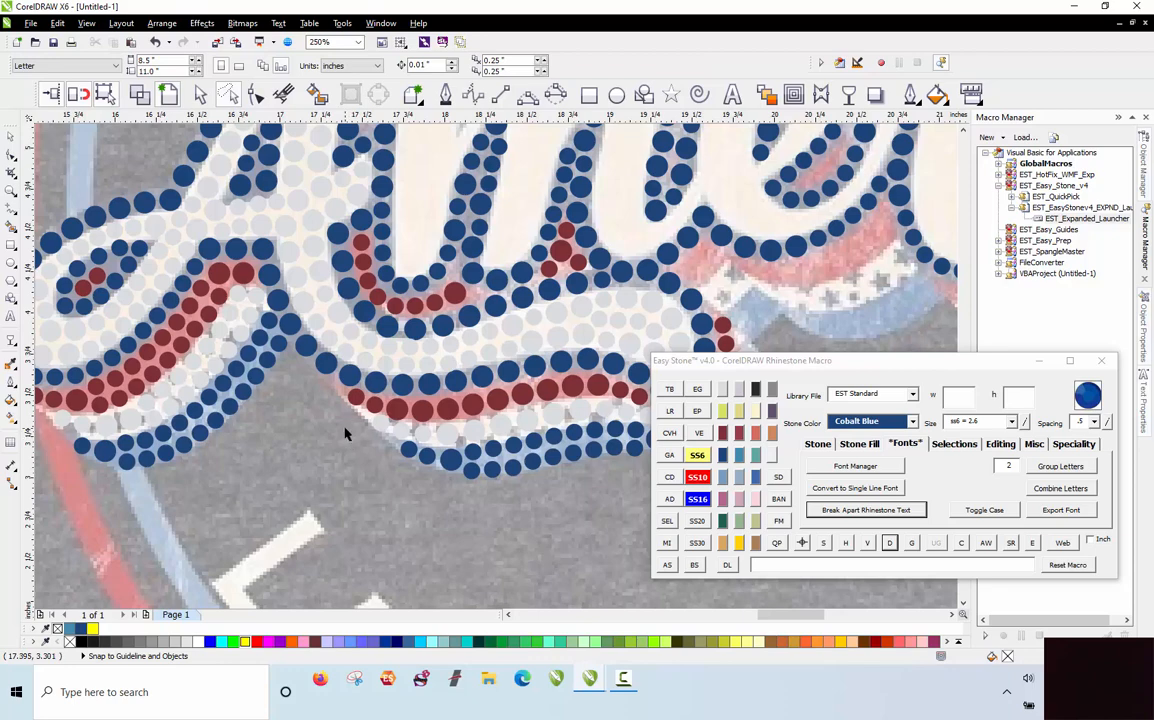
Step: Copy the whole rhinestone design to the empty area below the shirt photo and add a weedbox behind the copy
scroll(342, 432, "down", 2)
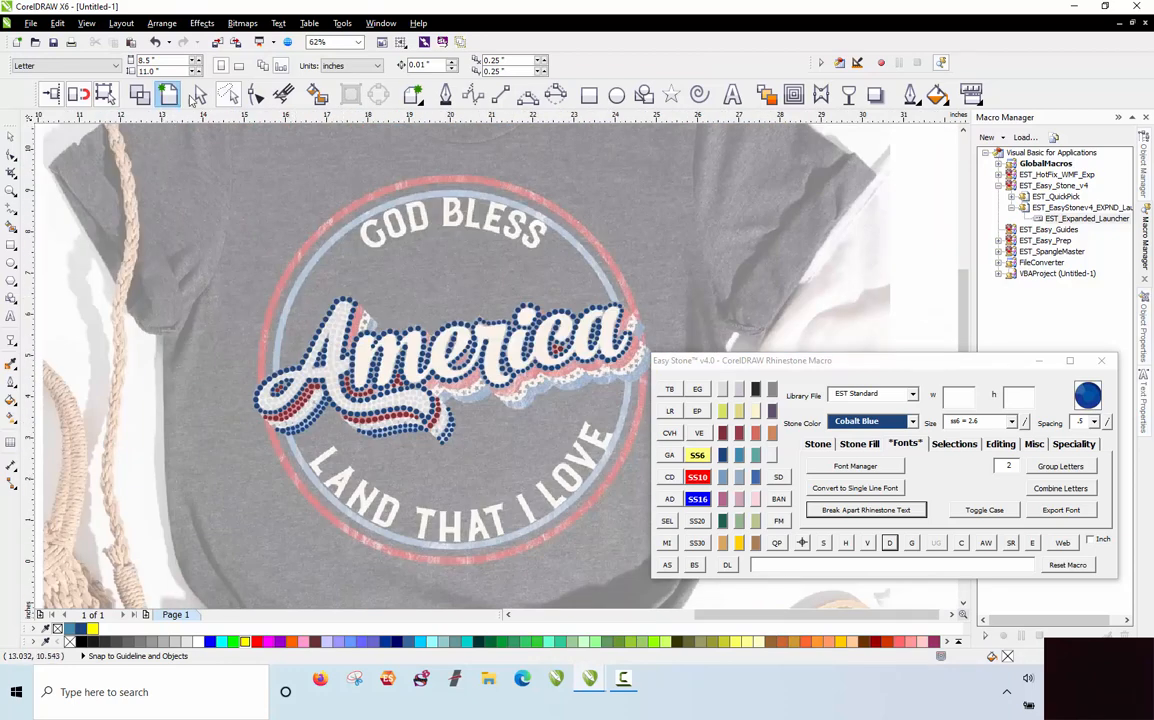
scroll(273, 237, "down", 1)
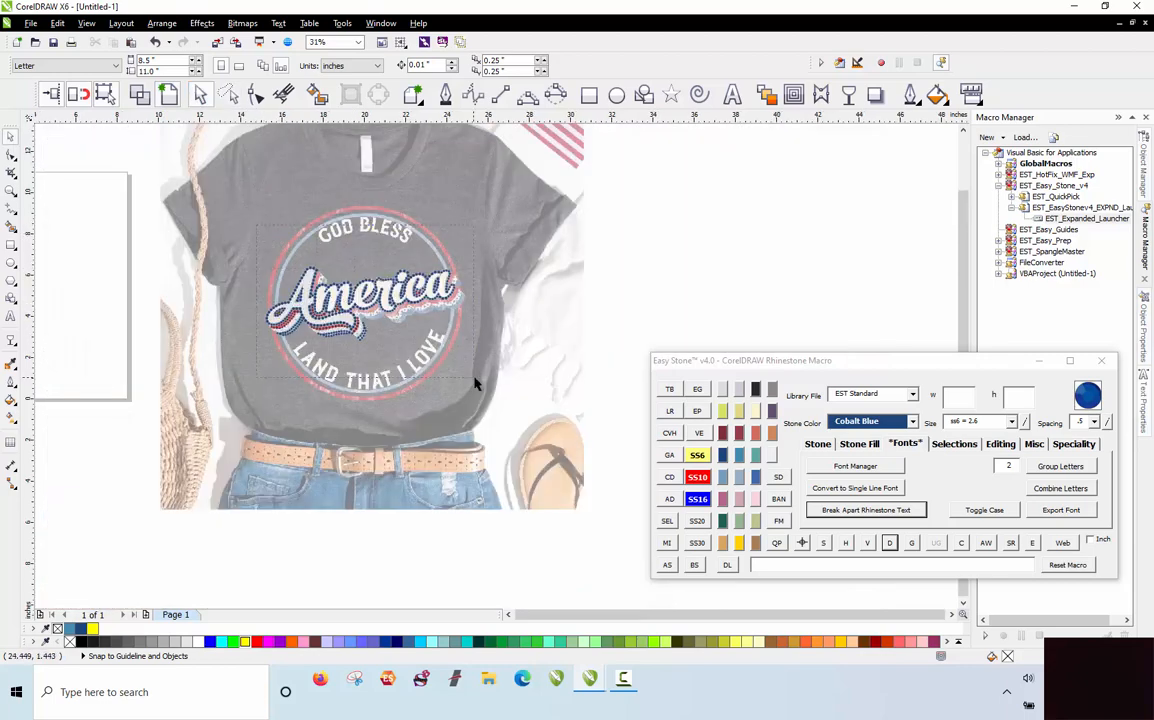
left_click_drag(450, 366, 211, 193)
scroll(211, 193, "down", 1)
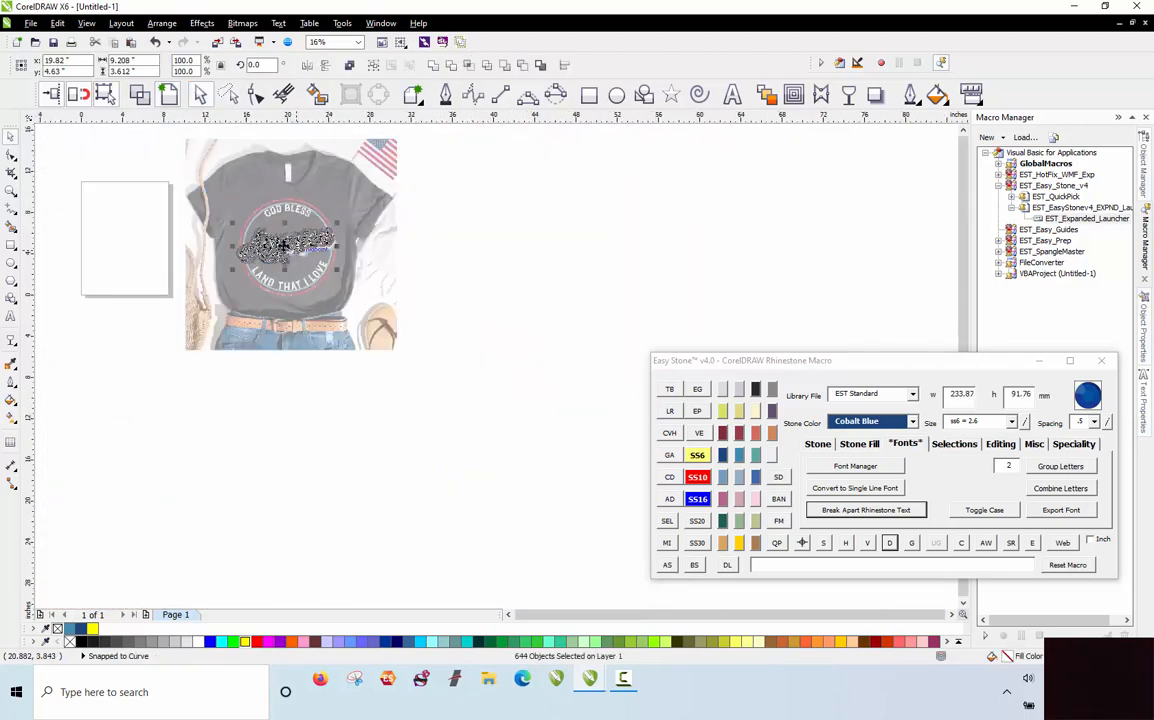
left_click_drag(284, 247, 440, 477)
right_click(440, 477)
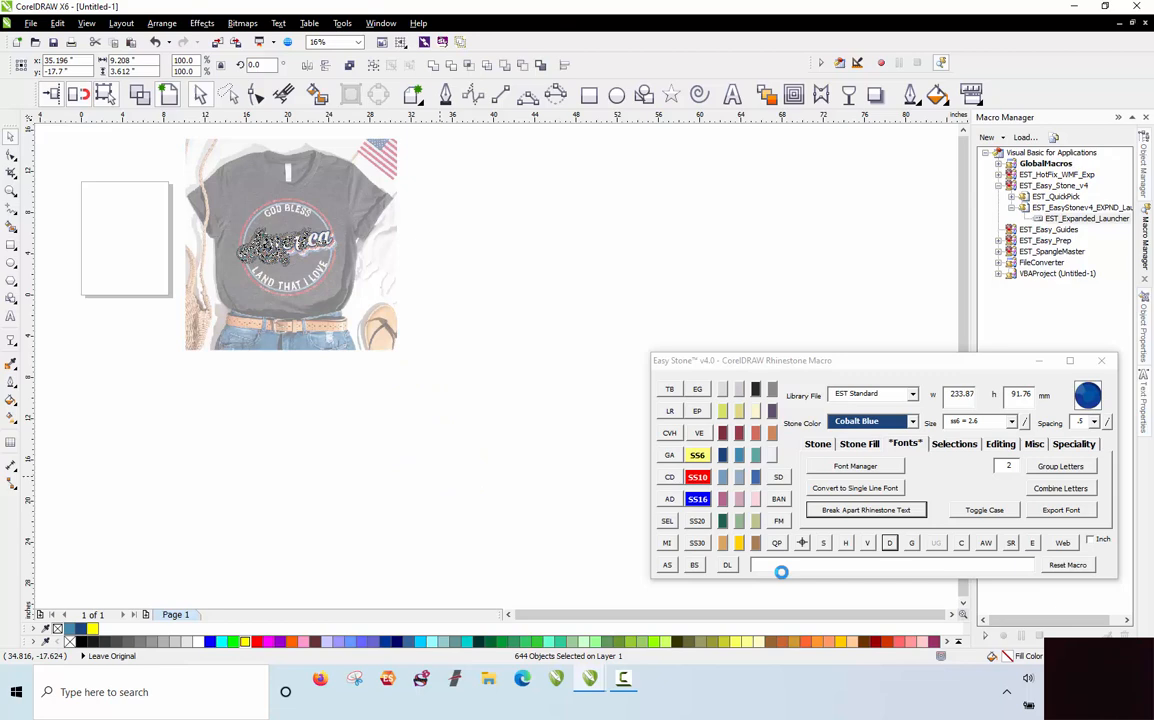
left_click(987, 544)
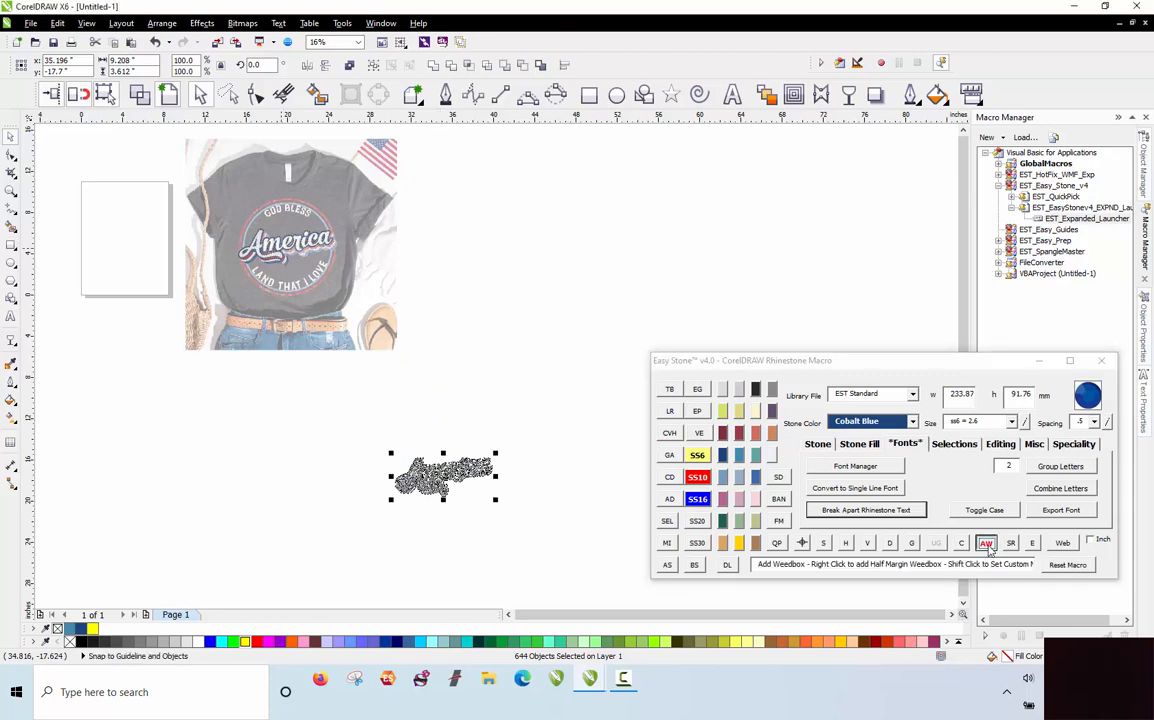
scroll(455, 489, "up", 1)
scroll(451, 488, "up", 1)
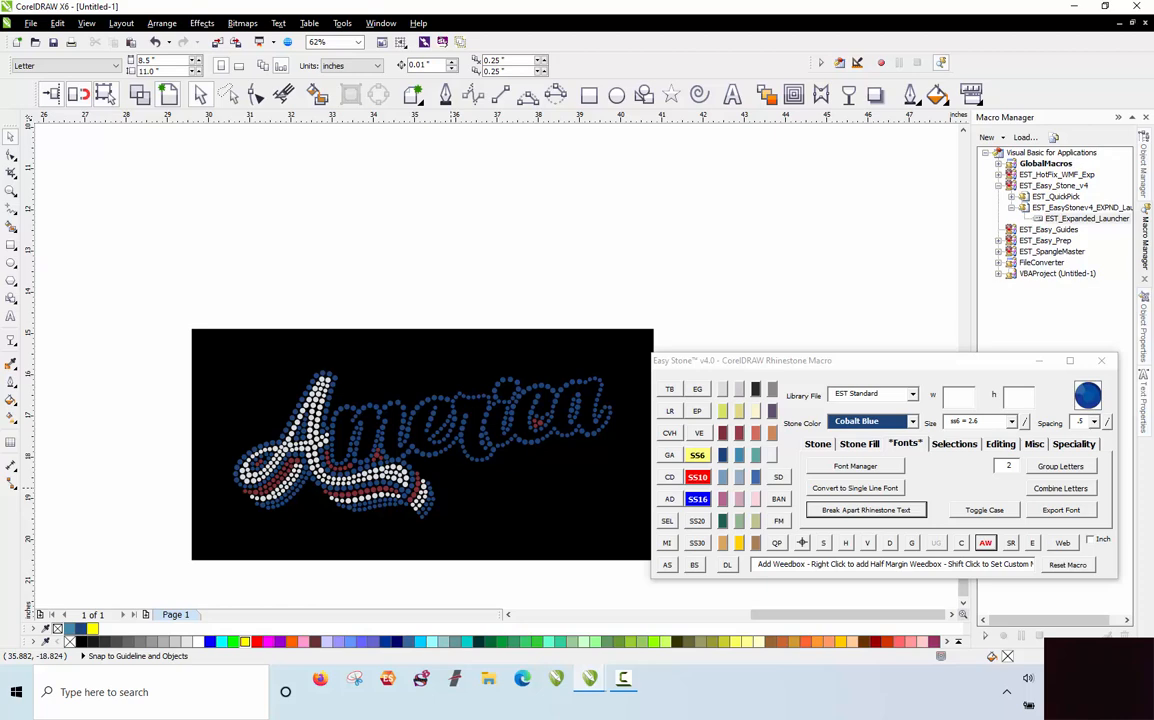
Step: Delete the copied rhinestone design together with its weedbox
left_click_drag(166, 287, 690, 543)
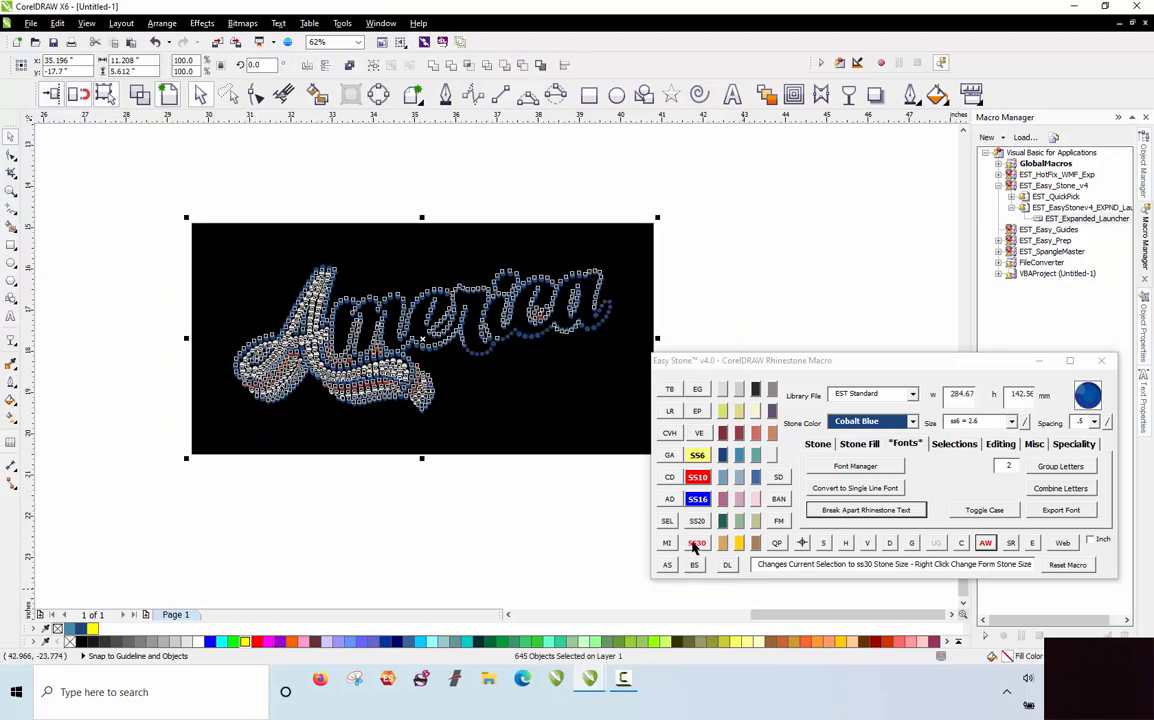
key("Delete")
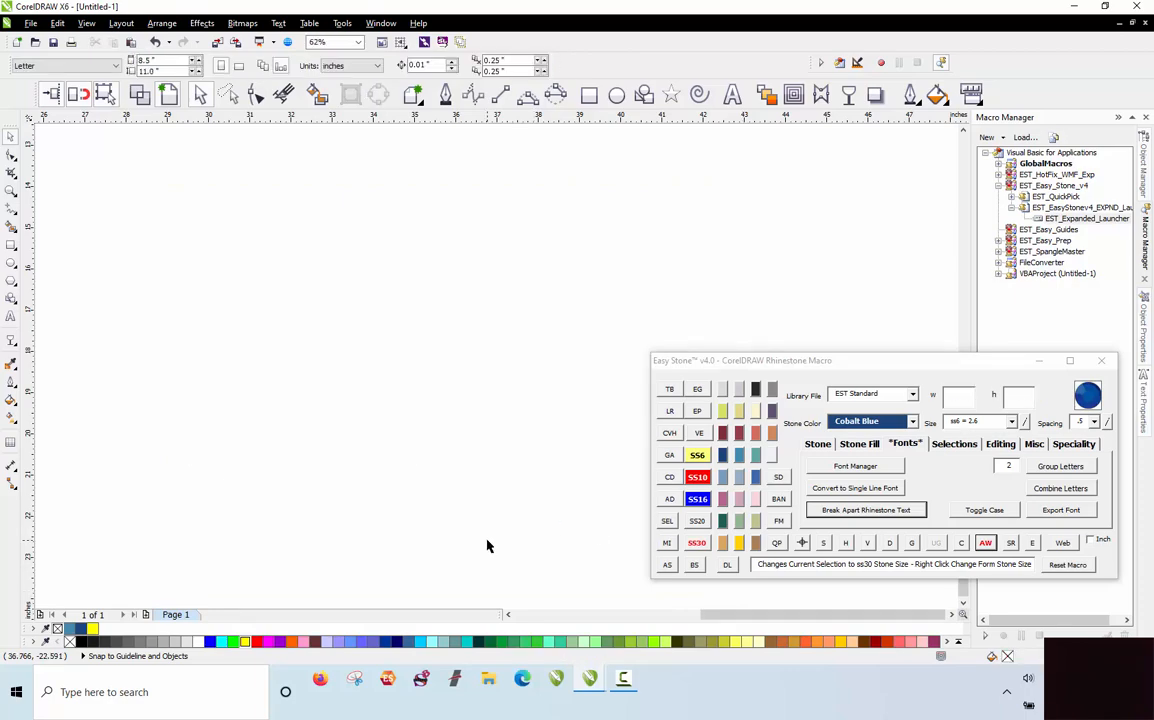
scroll(489, 550, "down", 3)
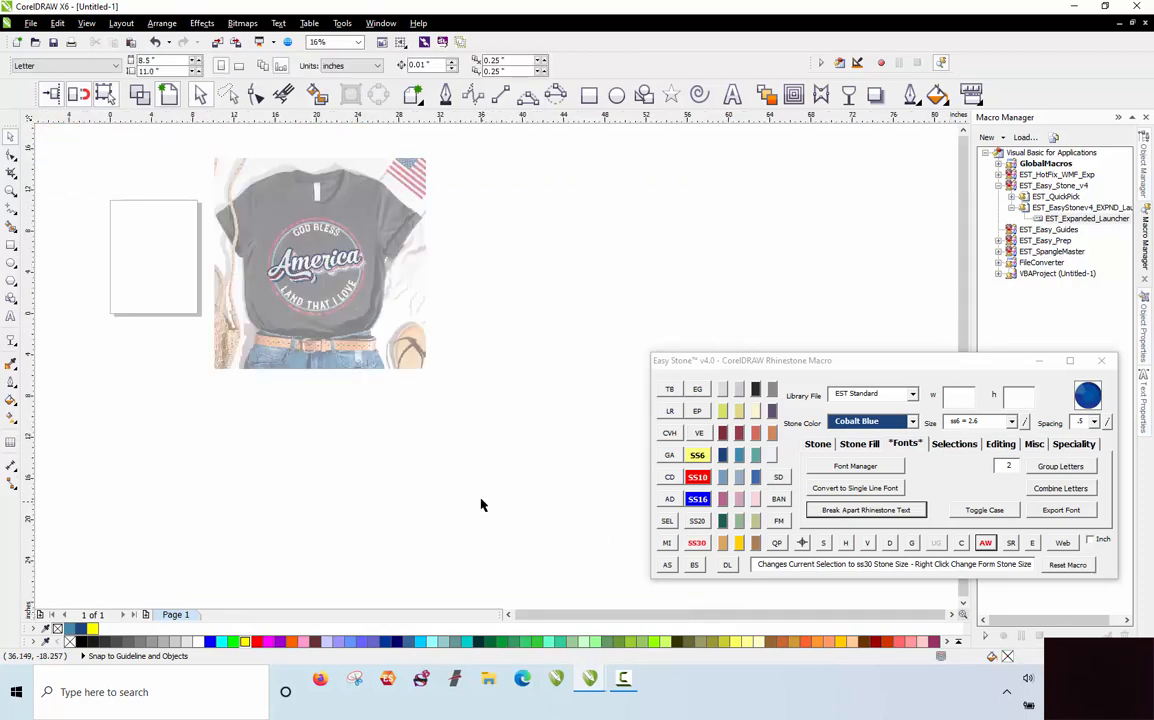
Step: Draw a circle and fit it over the shirt's red ring, about 9.23 inches in diameter
scroll(307, 240, "up", 3)
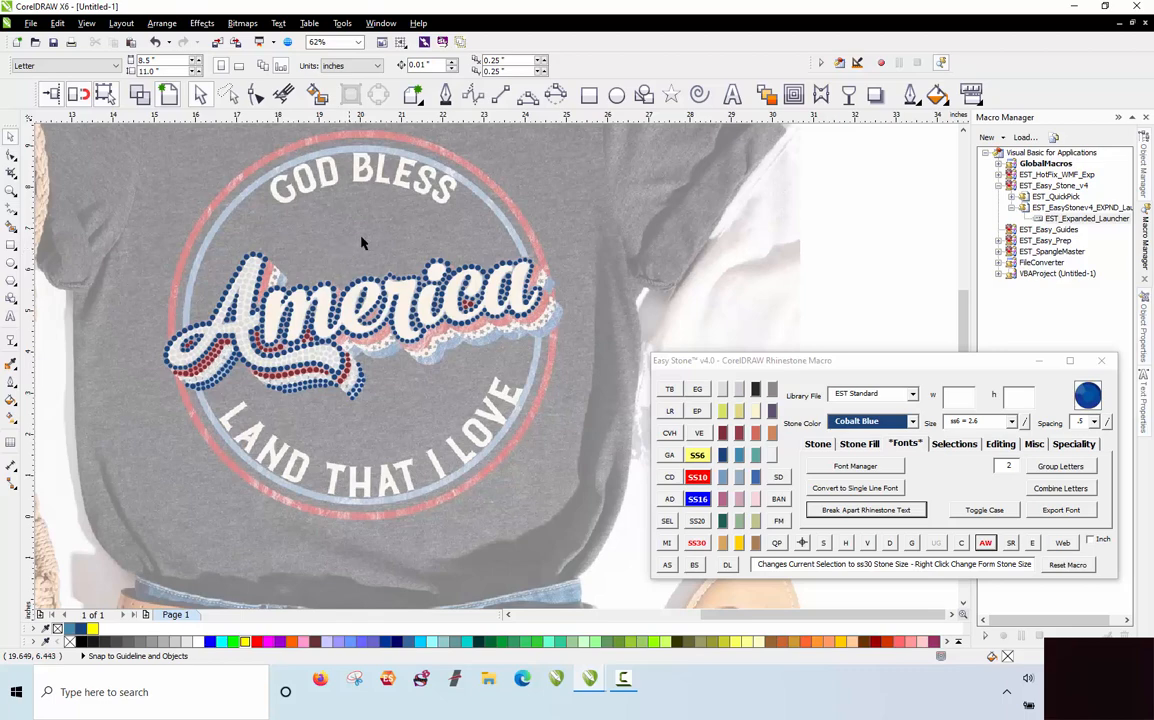
left_click(616, 94)
left_click_drag(203, 153, 519, 521)
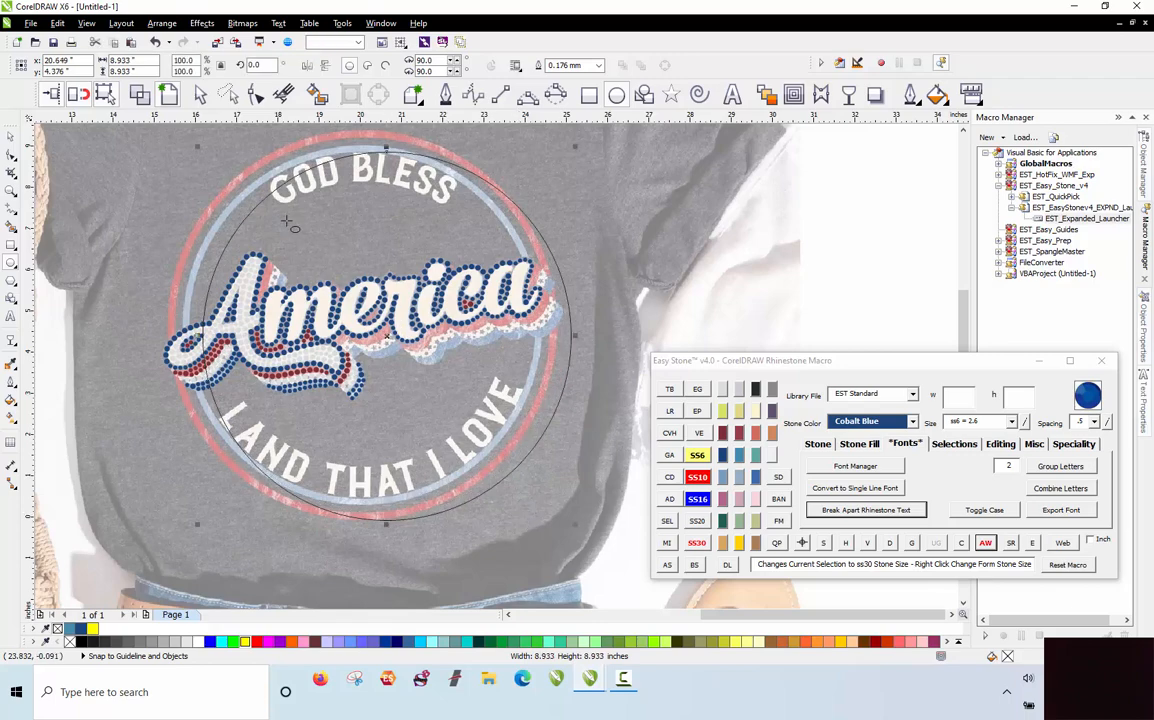
left_click(10, 135)
left_click_drag(333, 199, 314, 181)
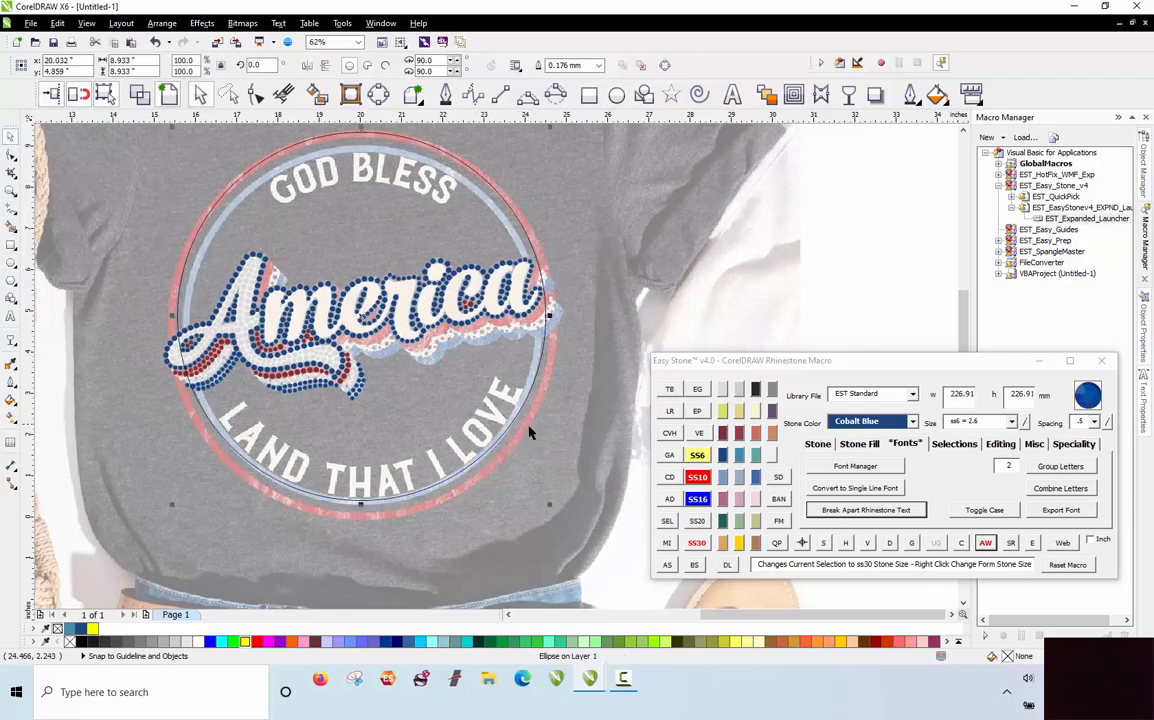
left_click_drag(547, 509, 556, 528)
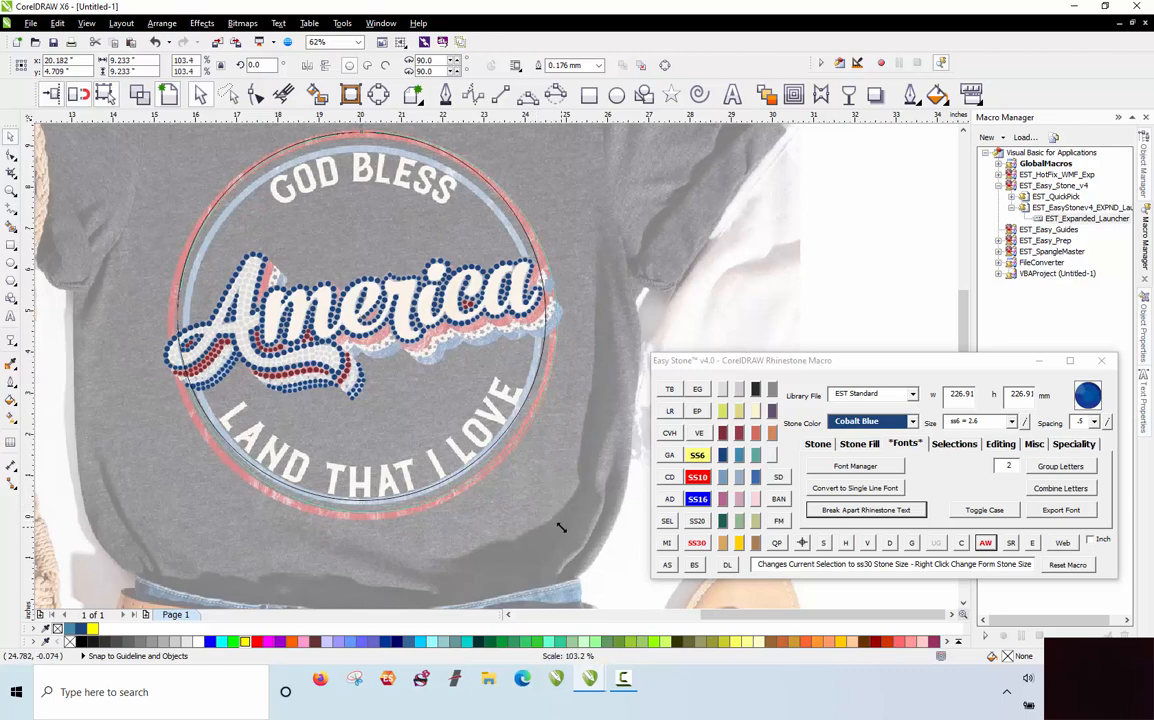
left_click_drag(396, 244, 399, 239)
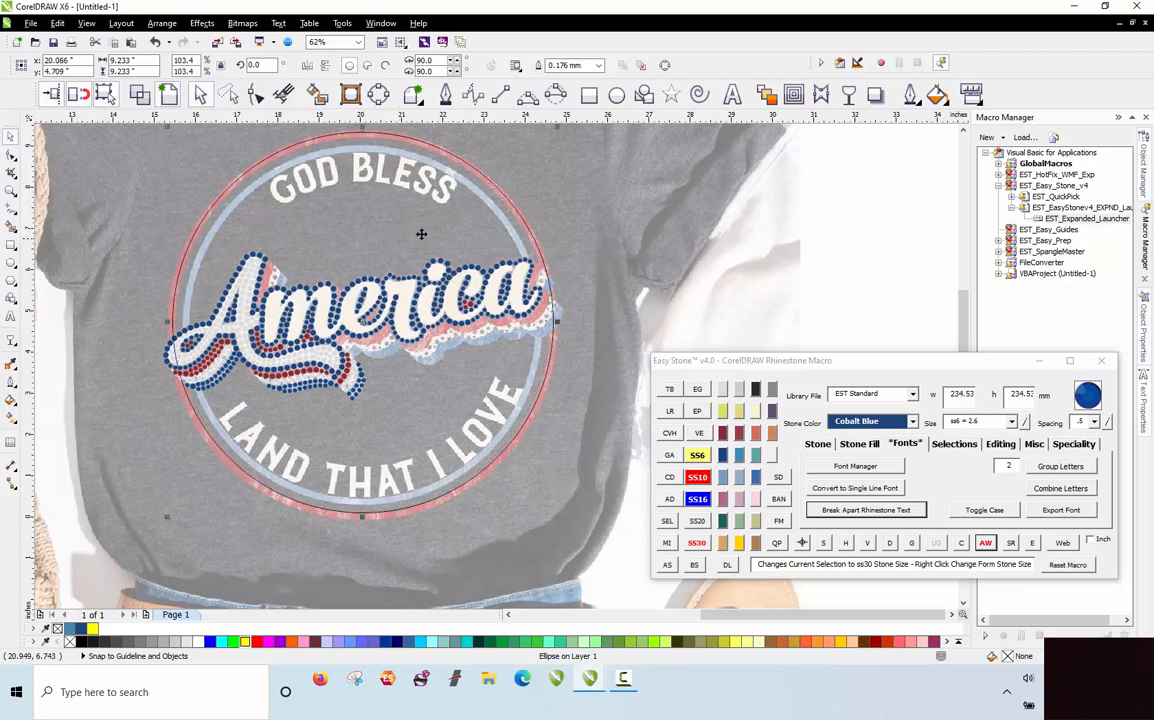
Step: Create a concentric smaller copy of the circle, about 8.07 inches in diameter, just inside the blue ring
scroll(534, 226, "down", 1)
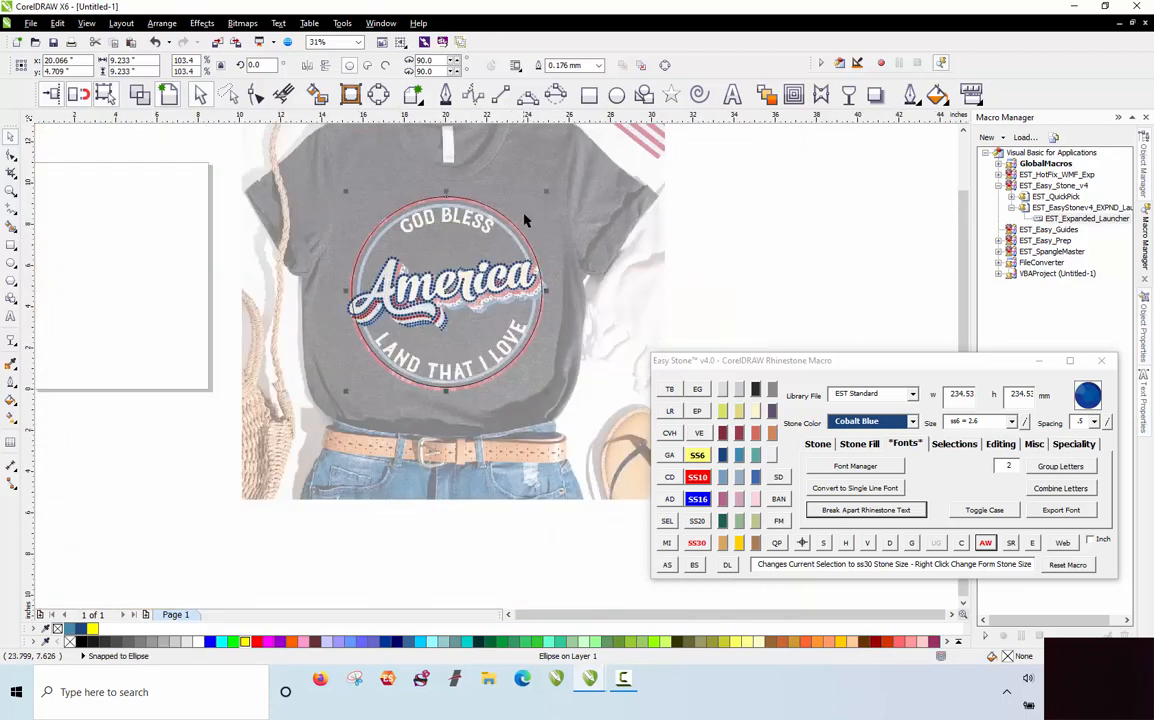
scroll(532, 174, "up", 1)
left_click_drag(559, 181, 549, 205)
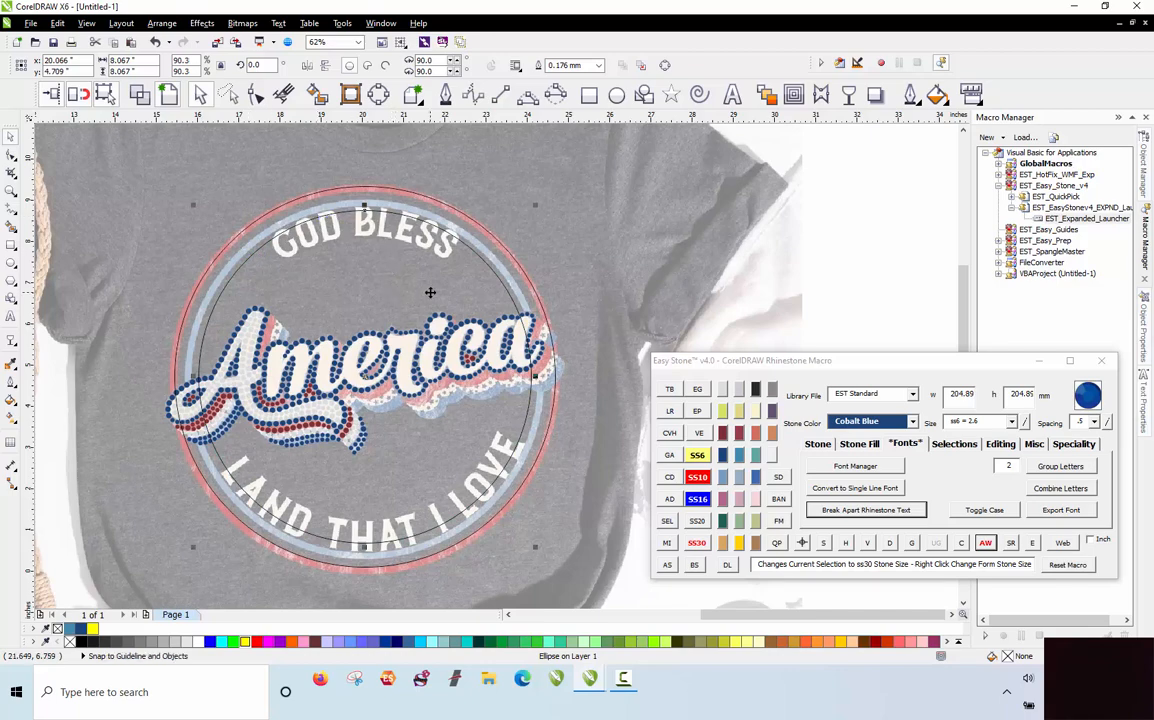
key("Escape")
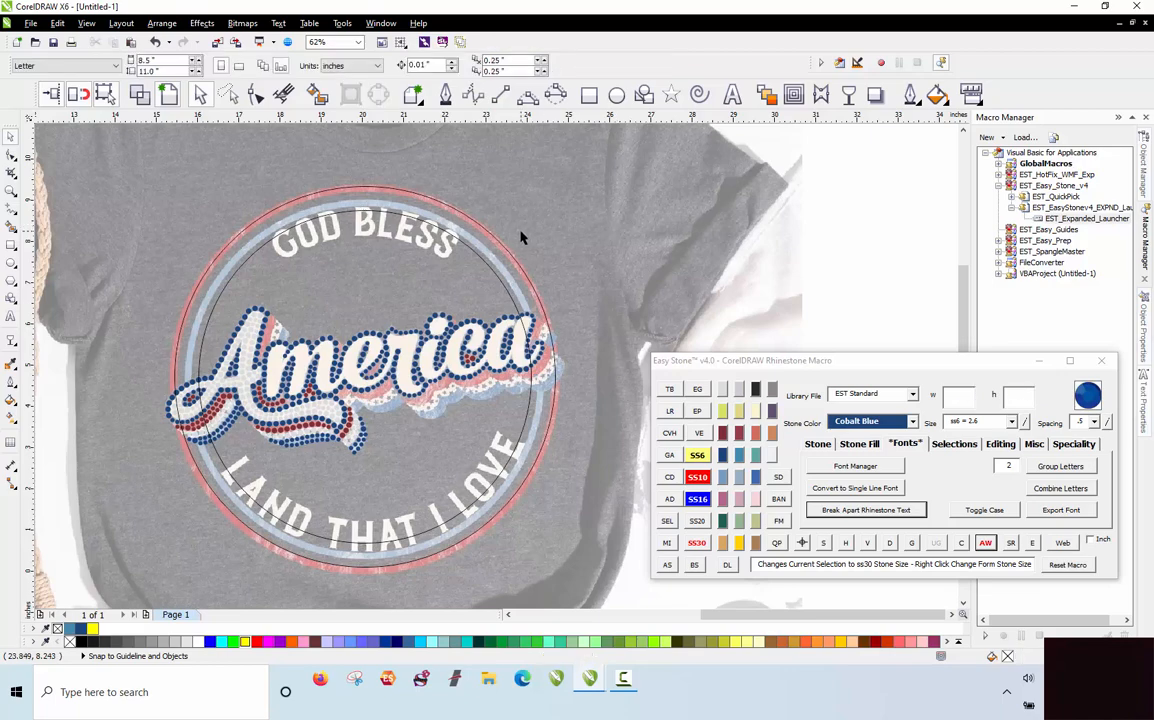
Step: Create an island fill offset inside the outer circle on the red ring using the ss16 - ss6 offset values
scroll(508, 250, "up", 4)
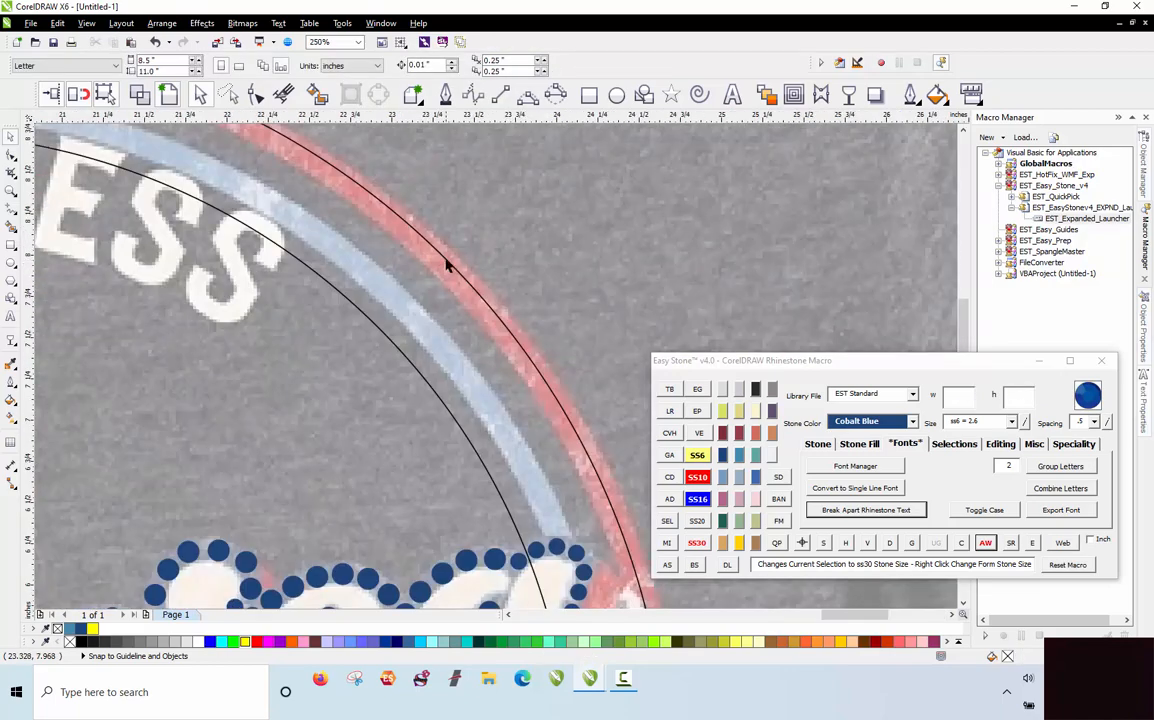
left_click(446, 260)
scroll(480, 250, "down", 3)
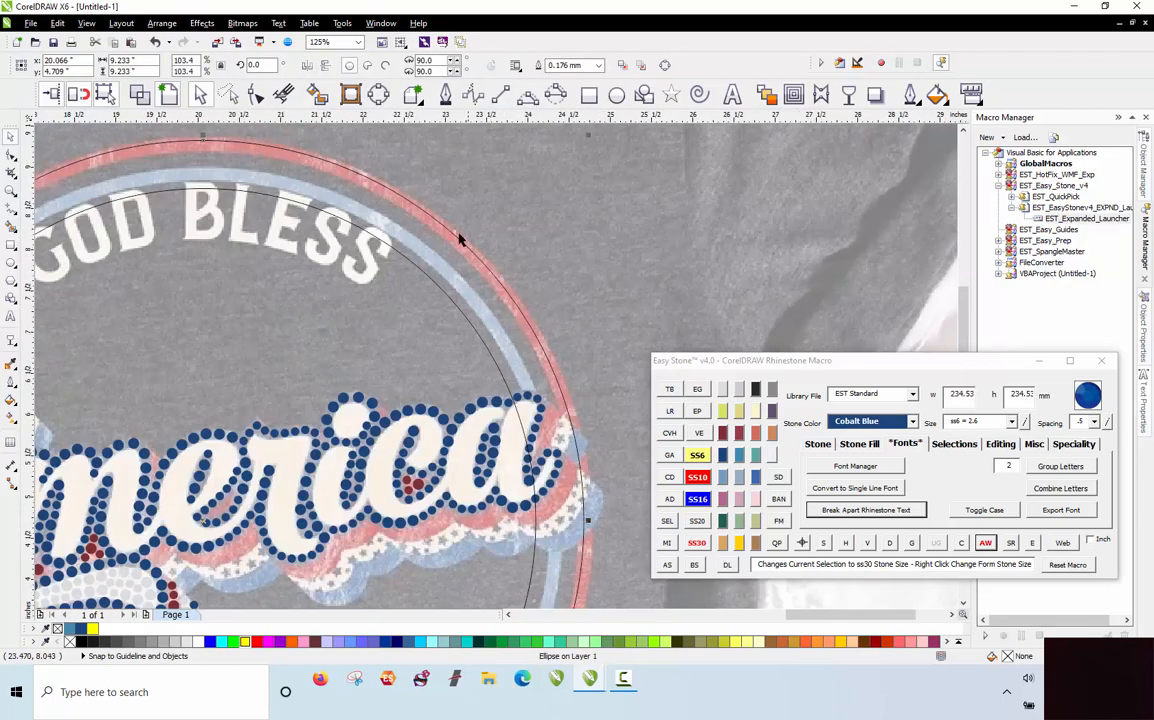
left_click(862, 444)
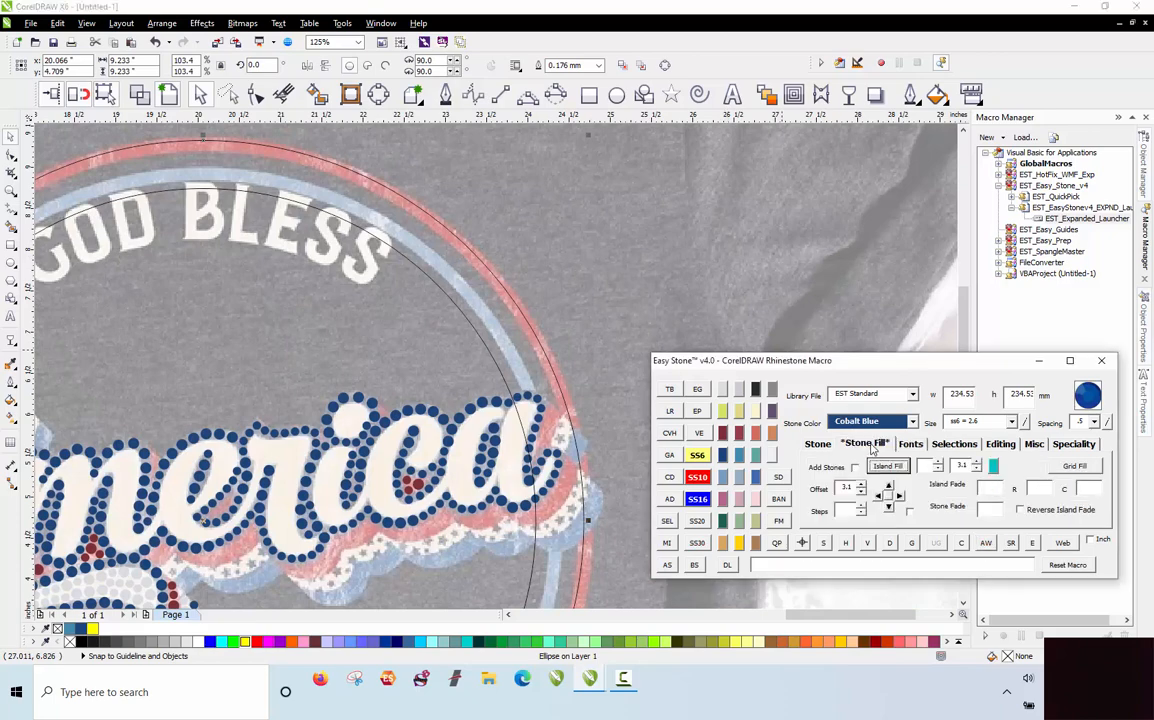
left_click(993, 466)
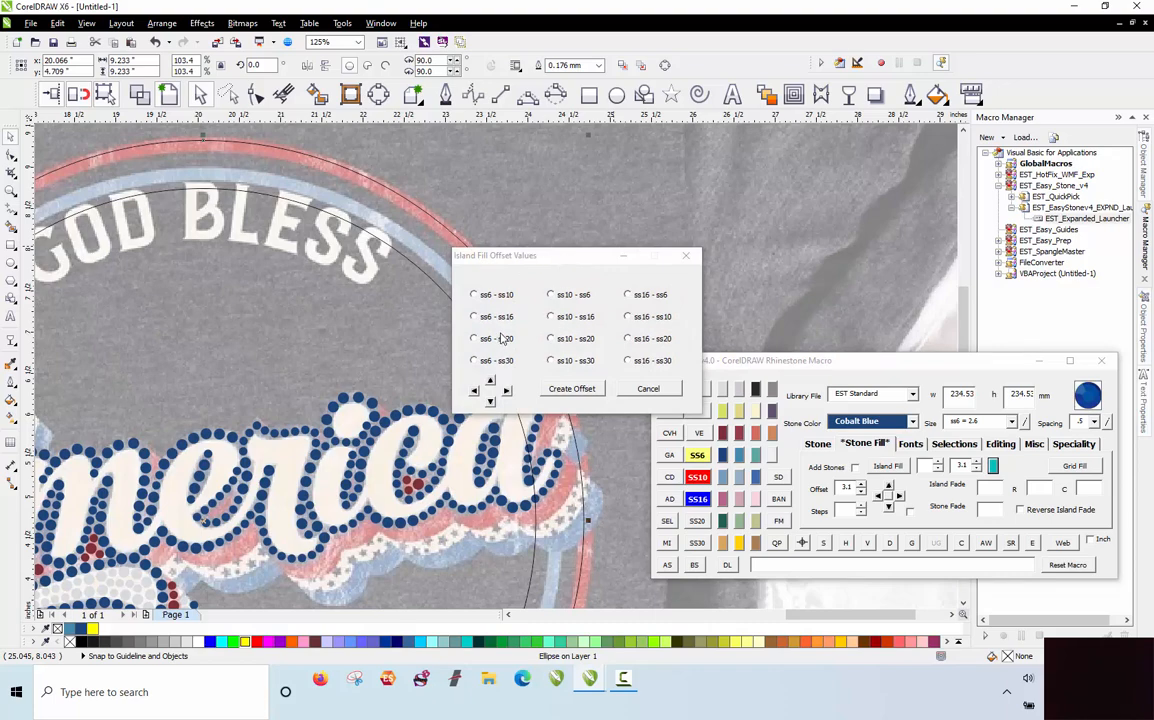
left_click(641, 298)
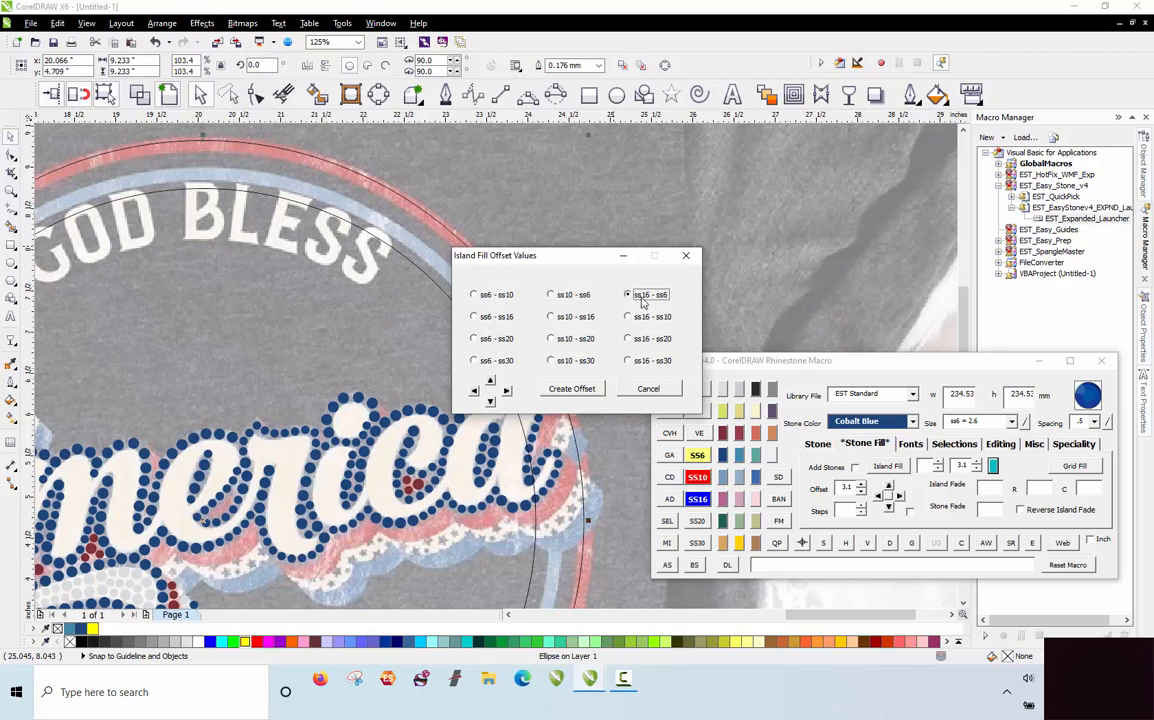
left_click(594, 390)
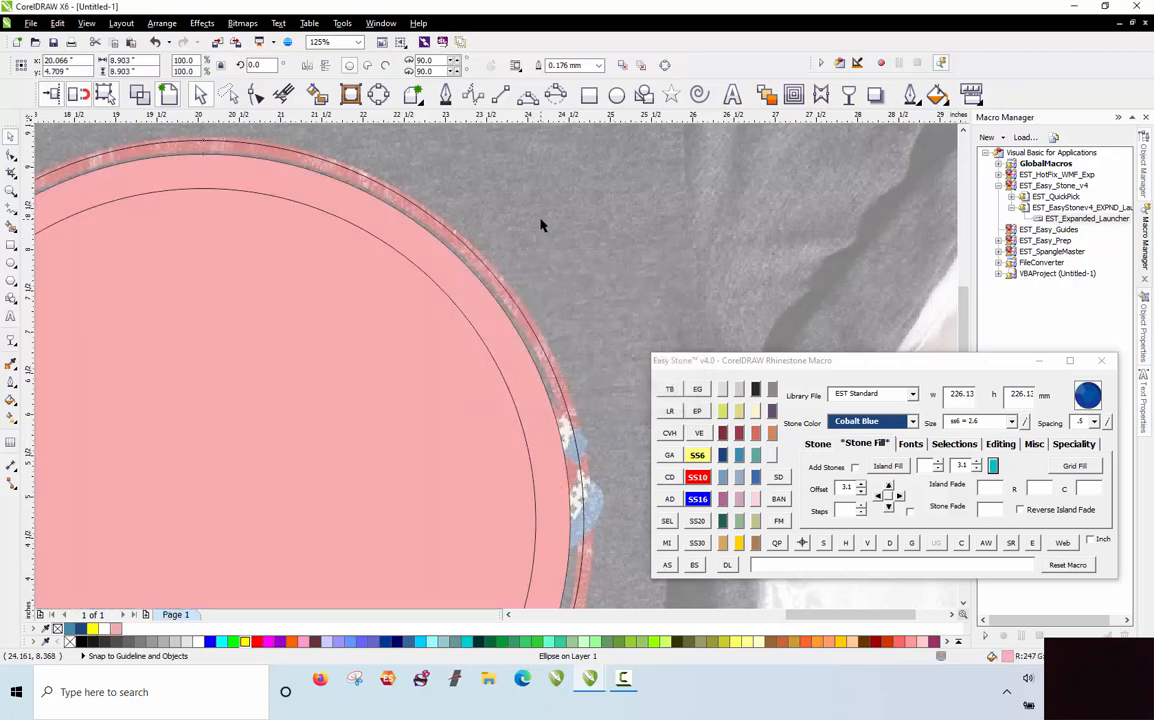
Step: Clear the pink fill from the offset circle just inside the red ring
left_click(427, 250)
left_click(366, 360)
key("shift+Page_Down")
key("Escape")
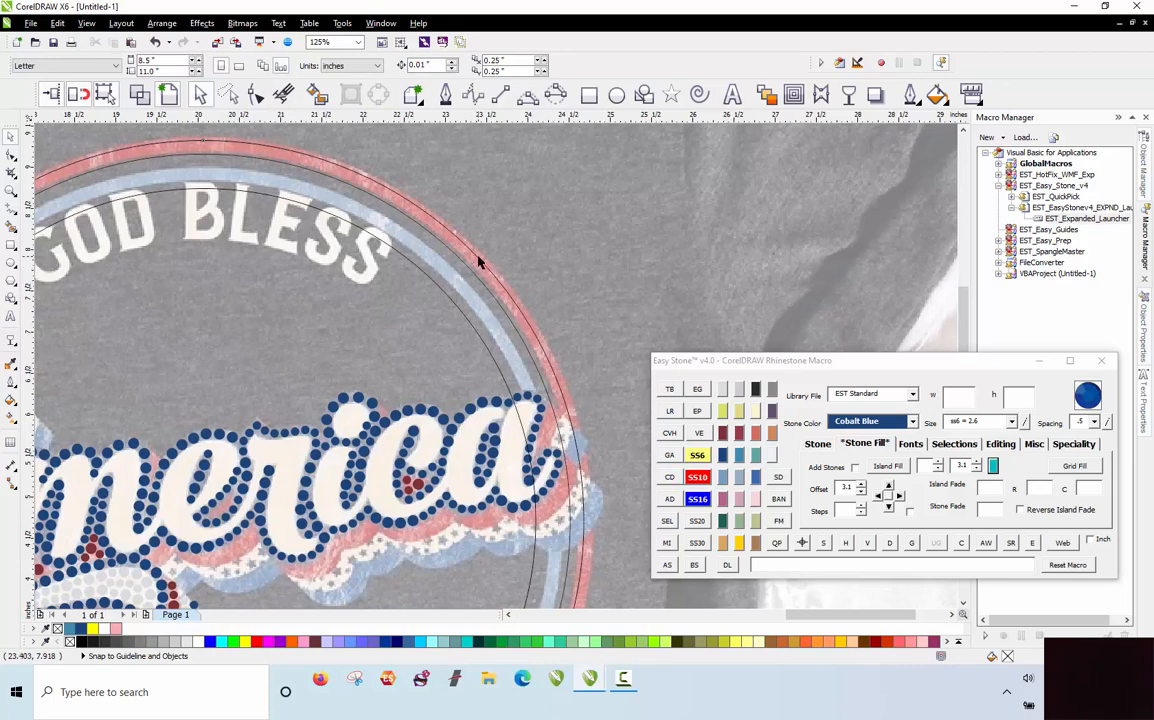
scroll(473, 264, "down", 2)
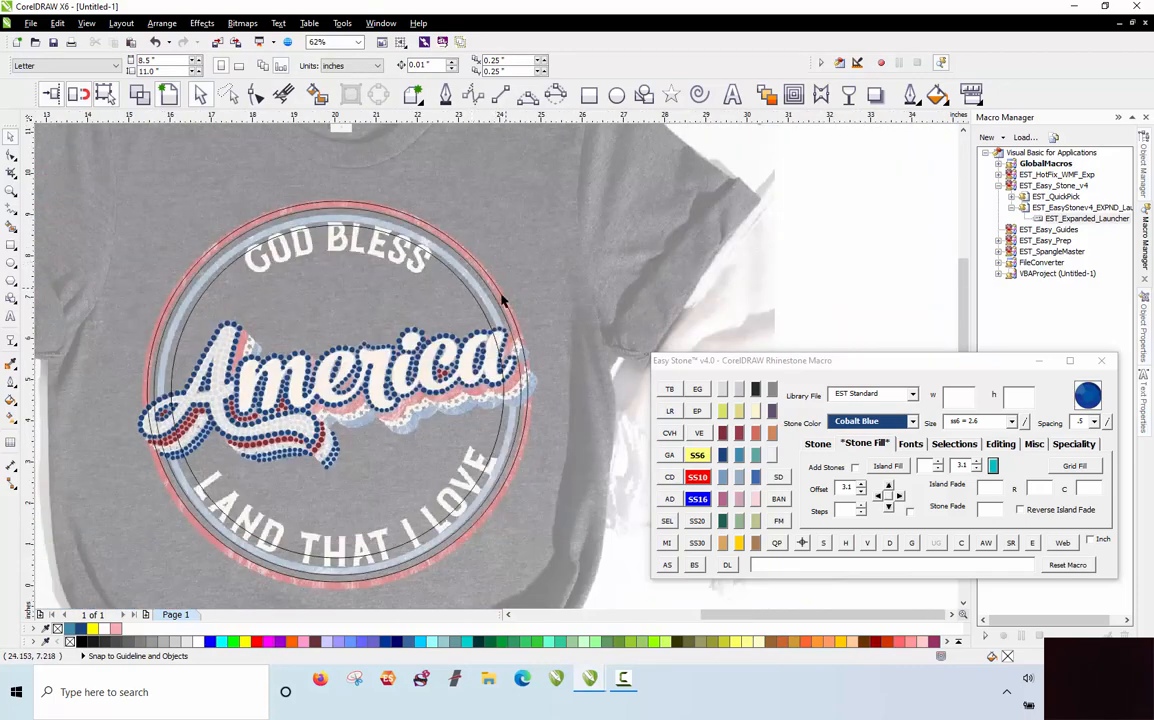
scroll(503, 300, "up", 2)
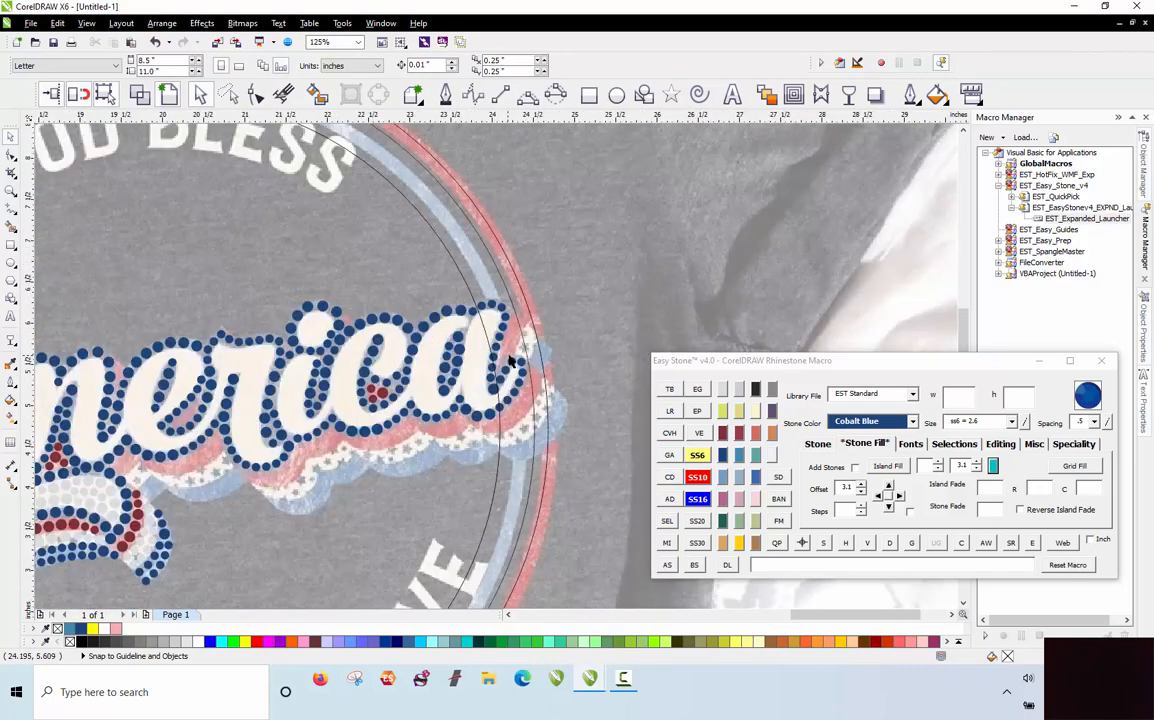
Step: Convert the two outer ring circles to curves and add a node on the outermost one just above the end of America
left_click(514, 300)
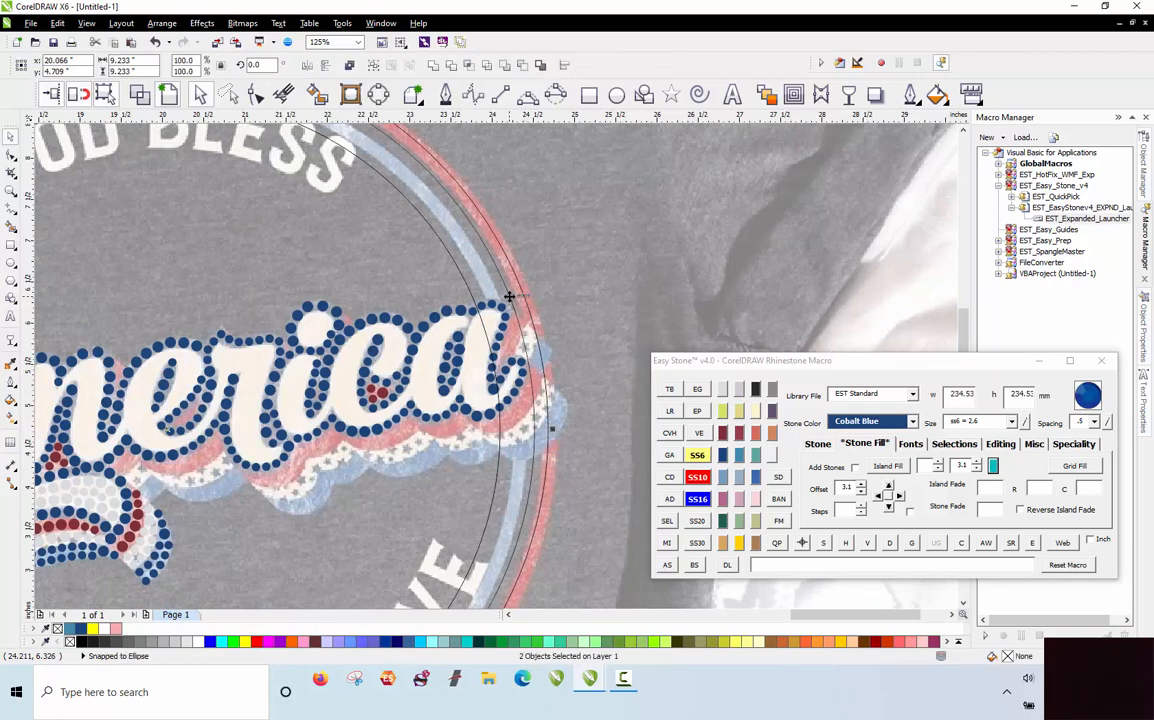
key("F10")
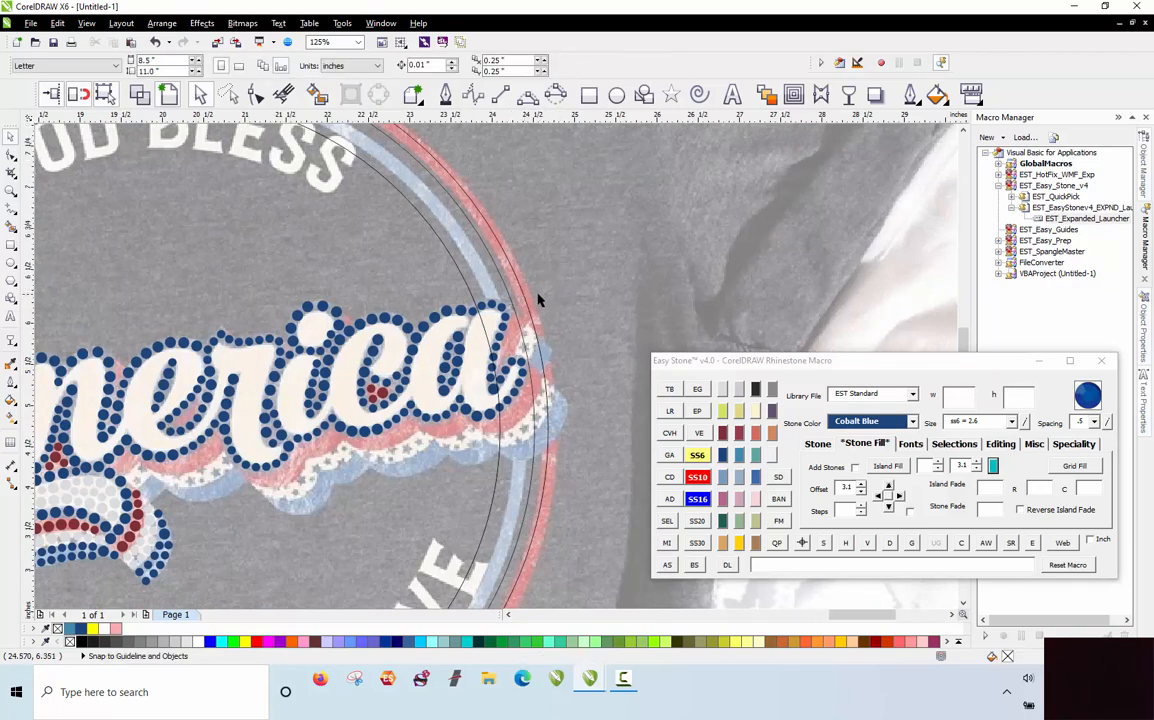
scroll(536, 296, "up", 1)
left_click(513, 310)
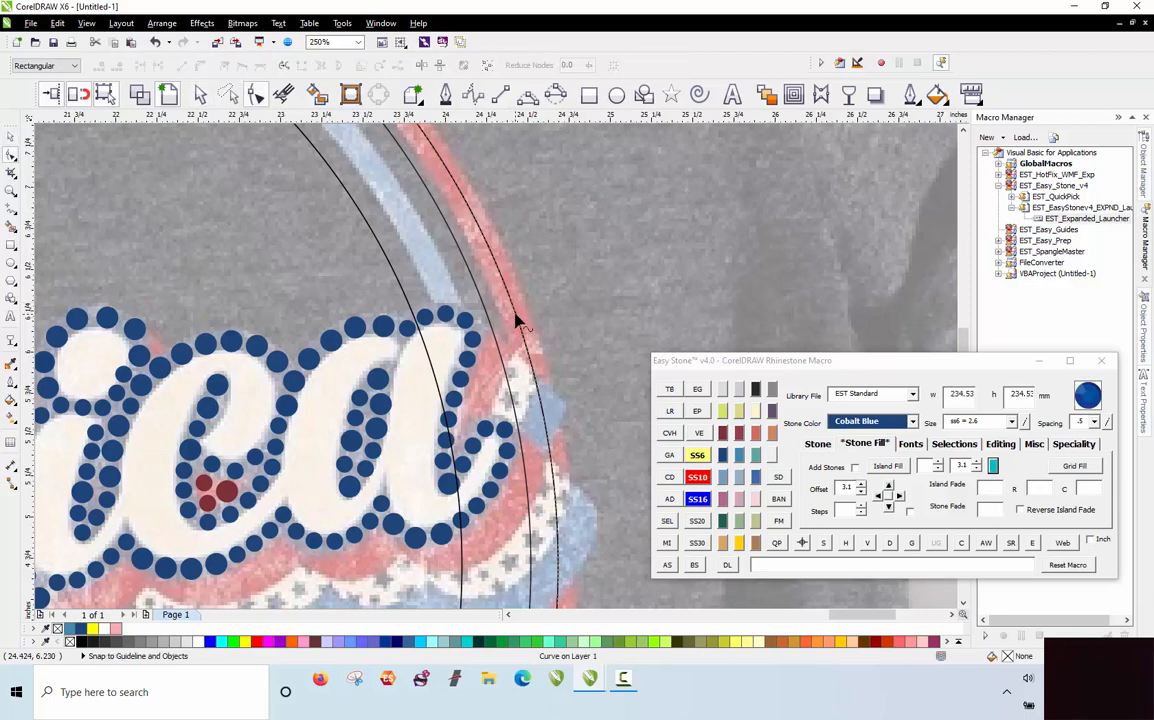
left_click(517, 320)
double_click(517, 320)
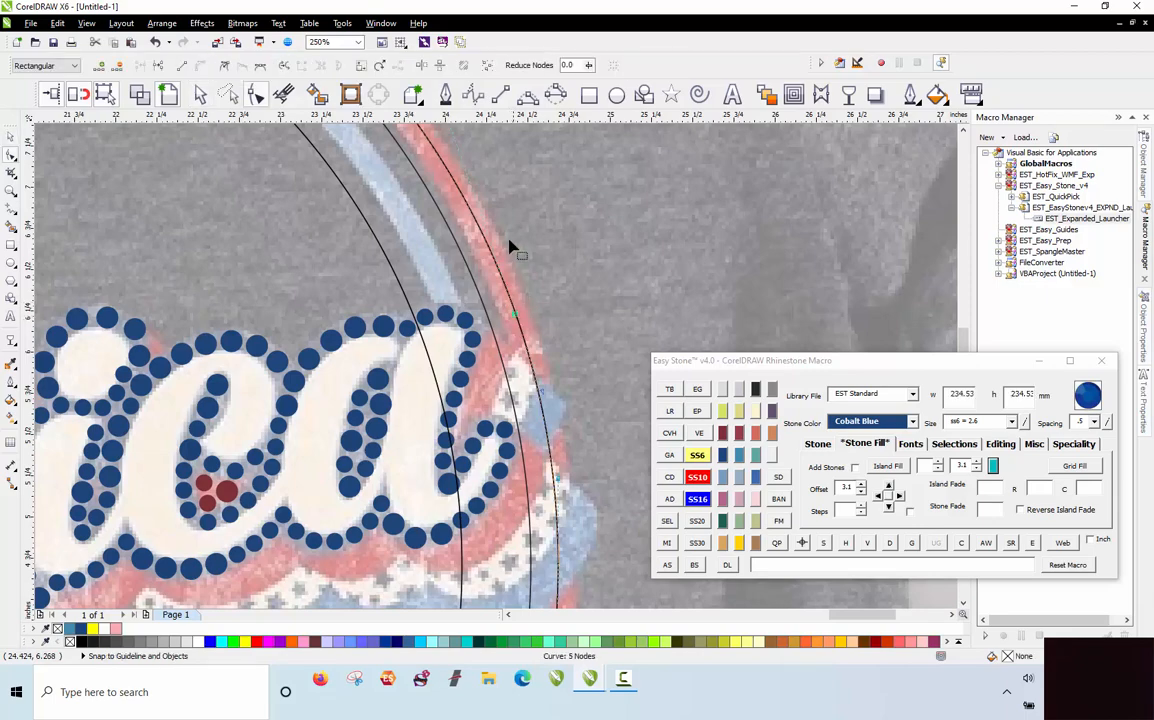
Step: Add a node below America's shadow, break the outermost circle apart between both nodes, and delete the section crossing the word's end
scroll(510, 245, "down", 2)
scroll(533, 468, "up", 2)
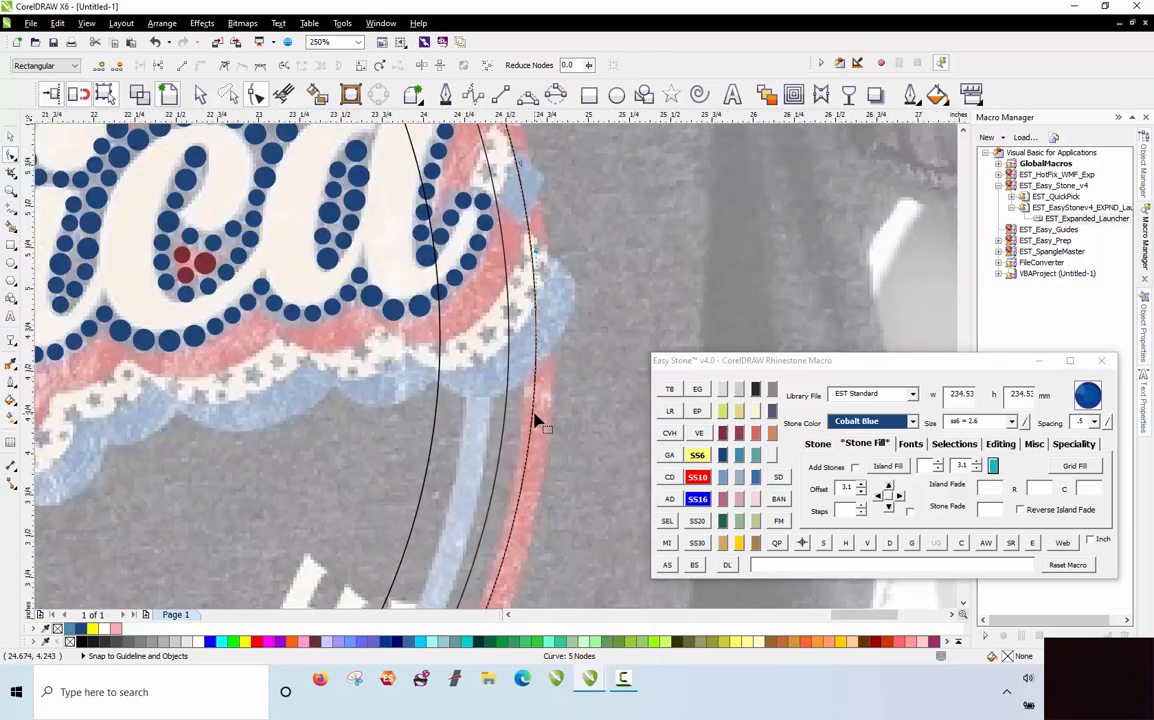
double_click(532, 408)
left_click(531, 270)
right_click(531, 270)
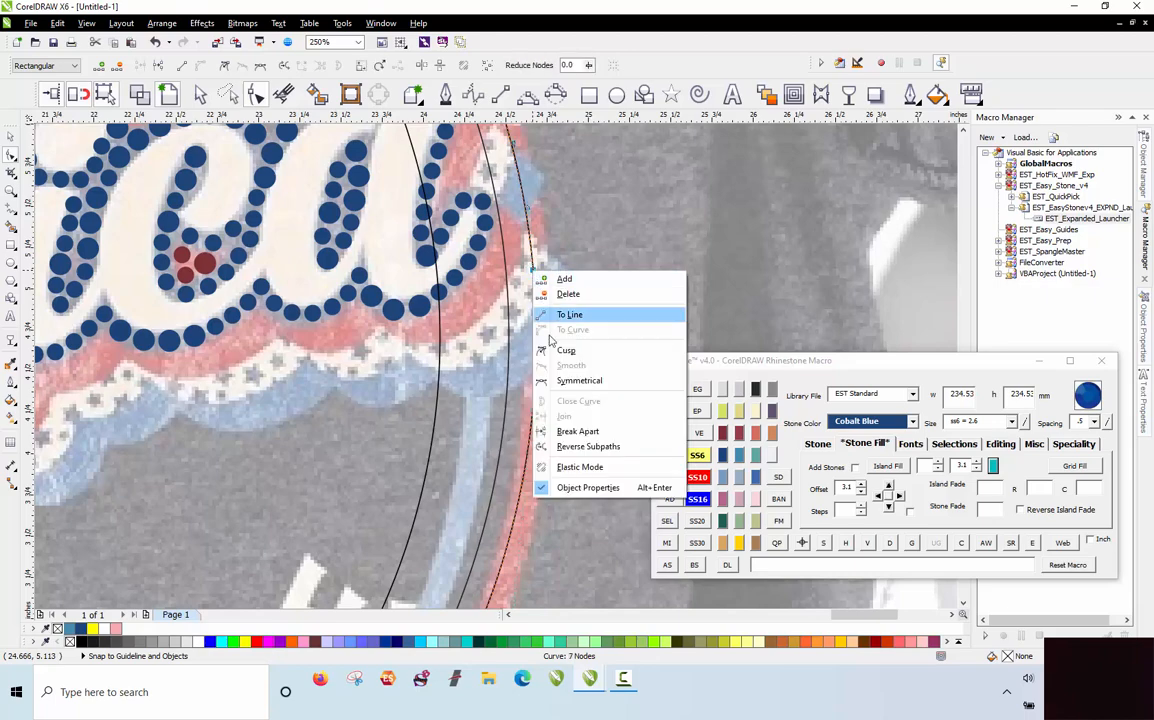
left_click(594, 438)
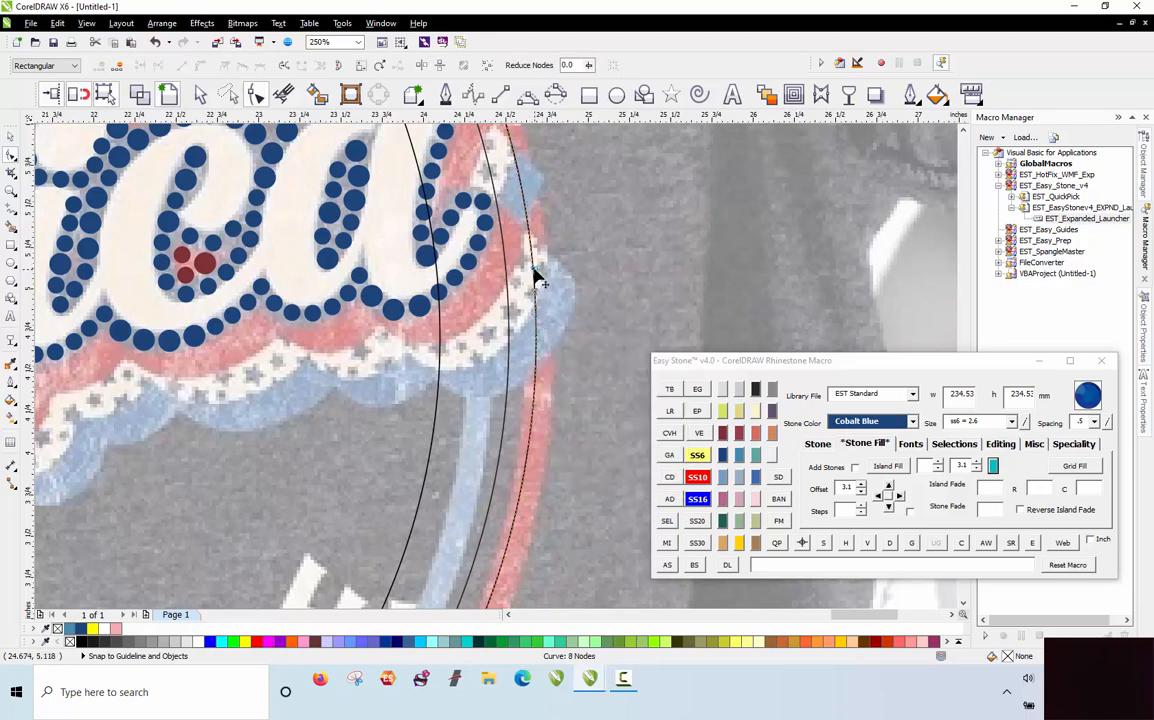
key("Delete")
left_click(533, 269)
key("Delete")
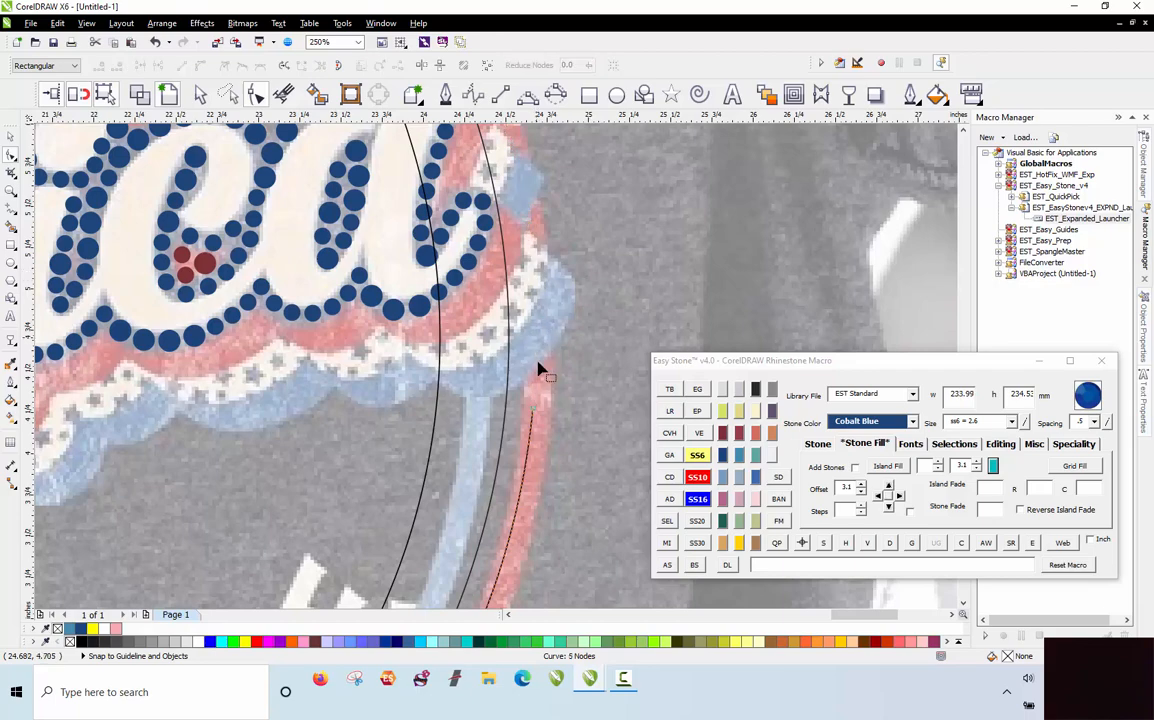
left_click(535, 386)
key("Delete")
Step: Add nodes on the adjacent inner offset circle just above and below the end of America and its shadow
scroll(535, 420, "down", 1)
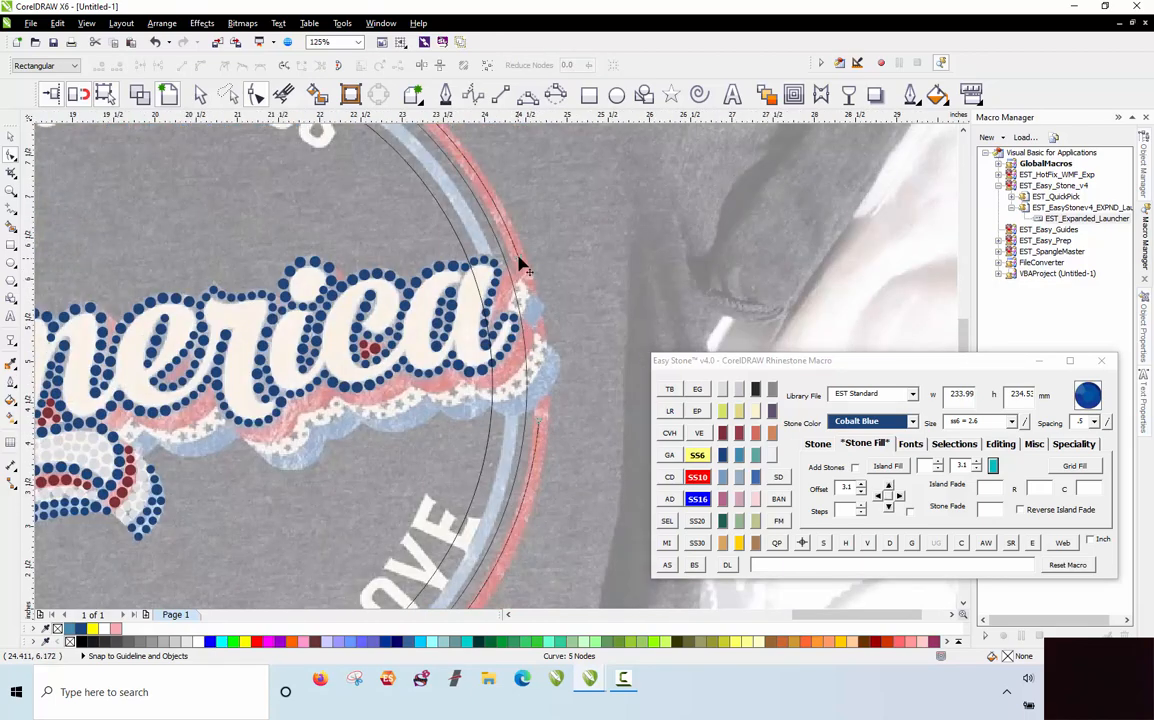
scroll(520, 263, "up", 1)
scroll(520, 272, "down", 1)
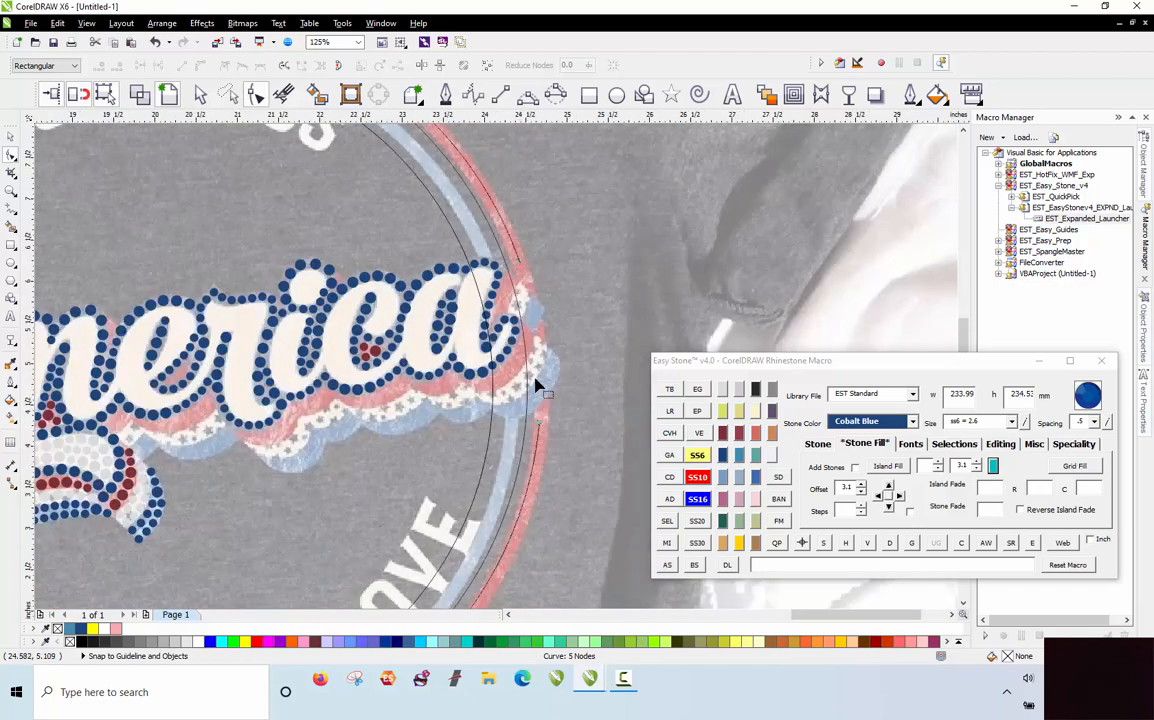
scroll(513, 283, "up", 2)
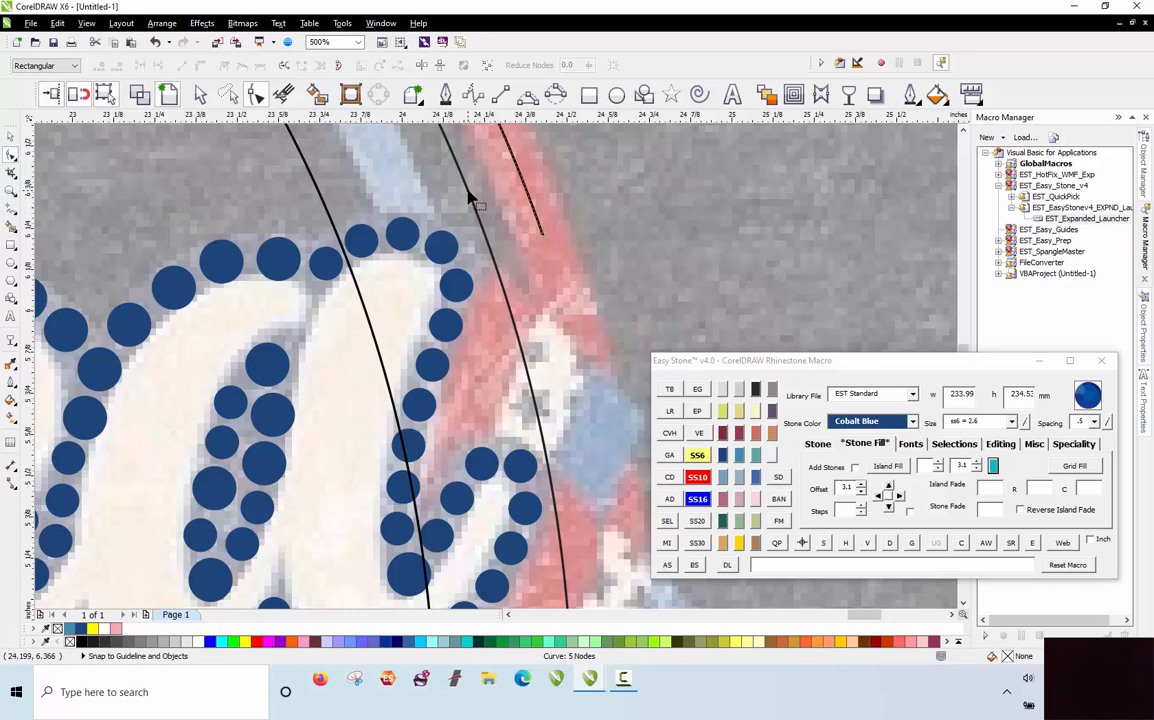
left_click(467, 190)
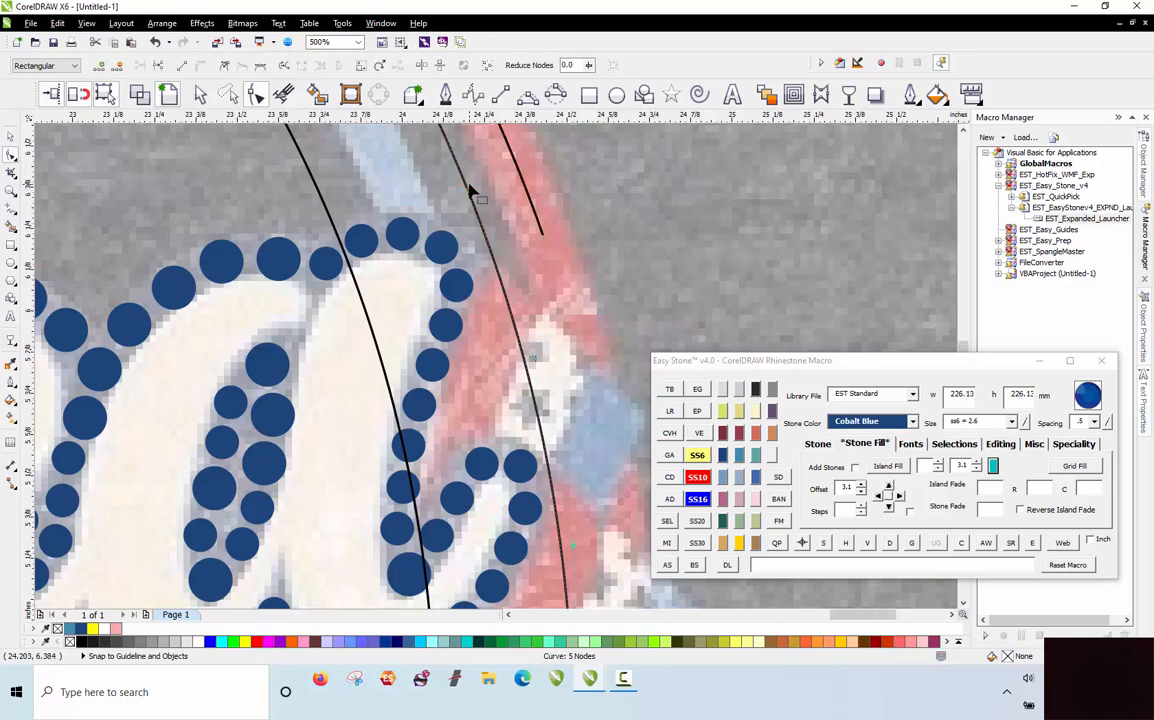
scroll(470, 192, "down", 2)
scroll(519, 381, "up", 1)
scroll(519, 381, "up", 1)
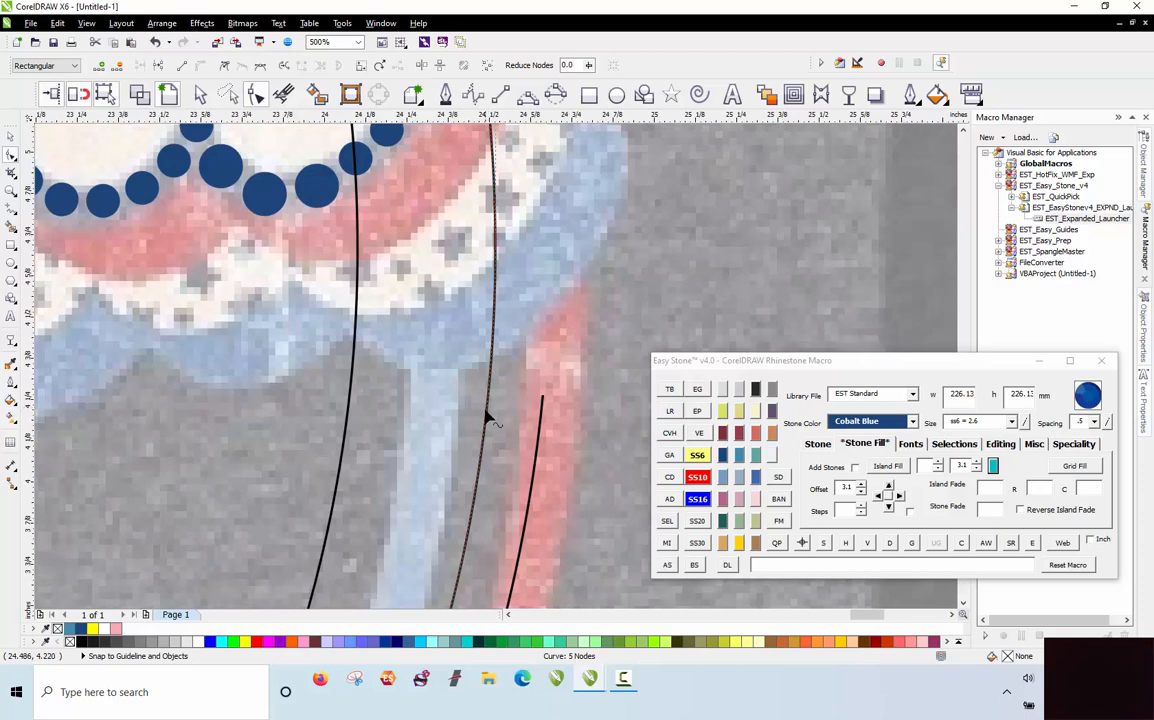
double_click(486, 415)
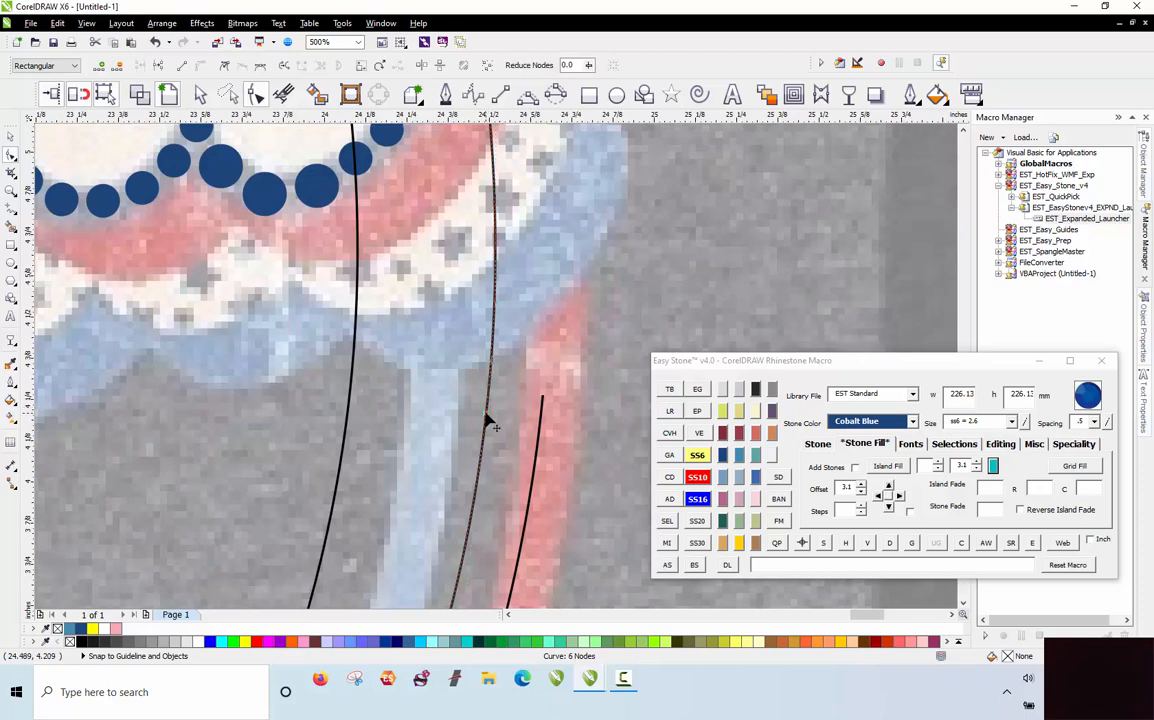
Step: Break the offset circle apart between its two new nodes and delete the section crossing the end of America
double_click(498, 236)
right_click(497, 233)
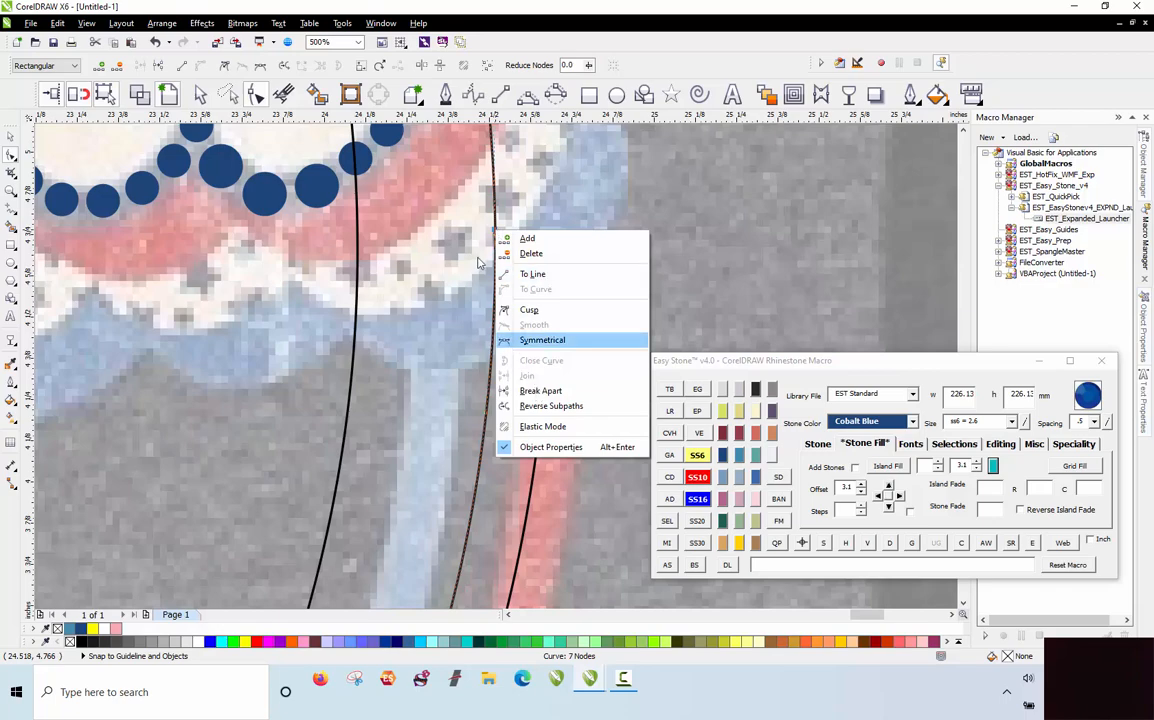
left_click(505, 239)
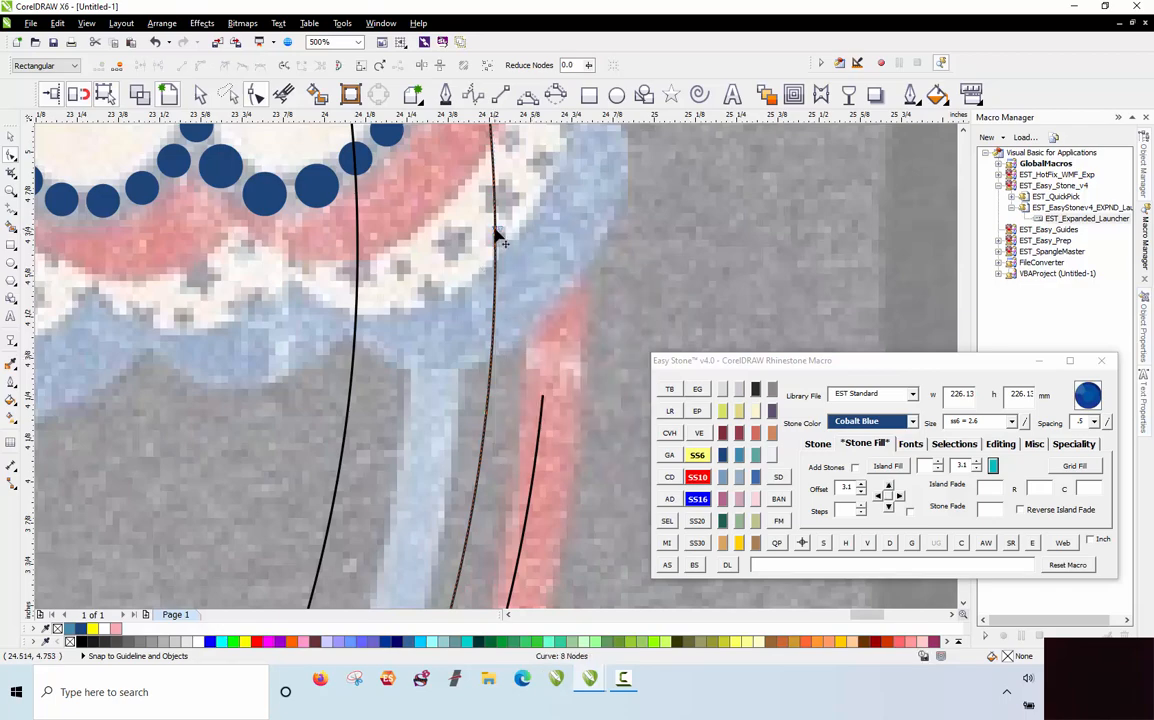
key("Delete")
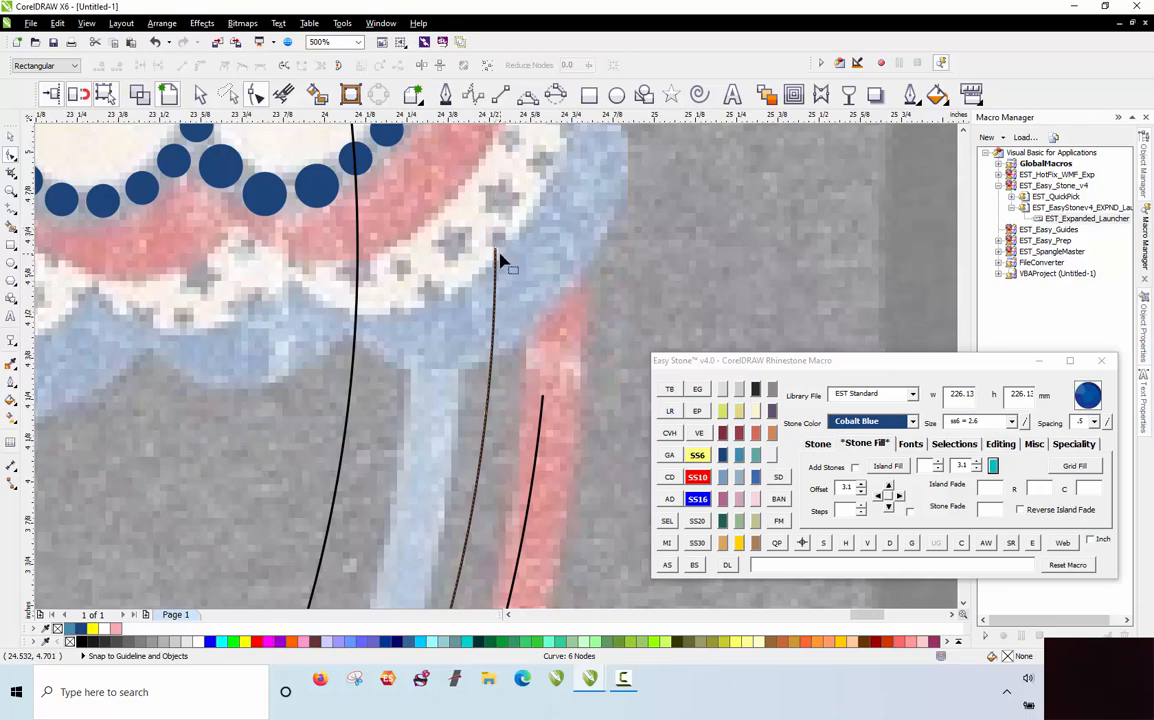
left_click(497, 256)
key("Delete")
Step: Add nodes on the outermost circle just above and below the A's curled tail and its shadow
scroll(500, 440, "down", 3)
scroll(464, 245, "up", 3)
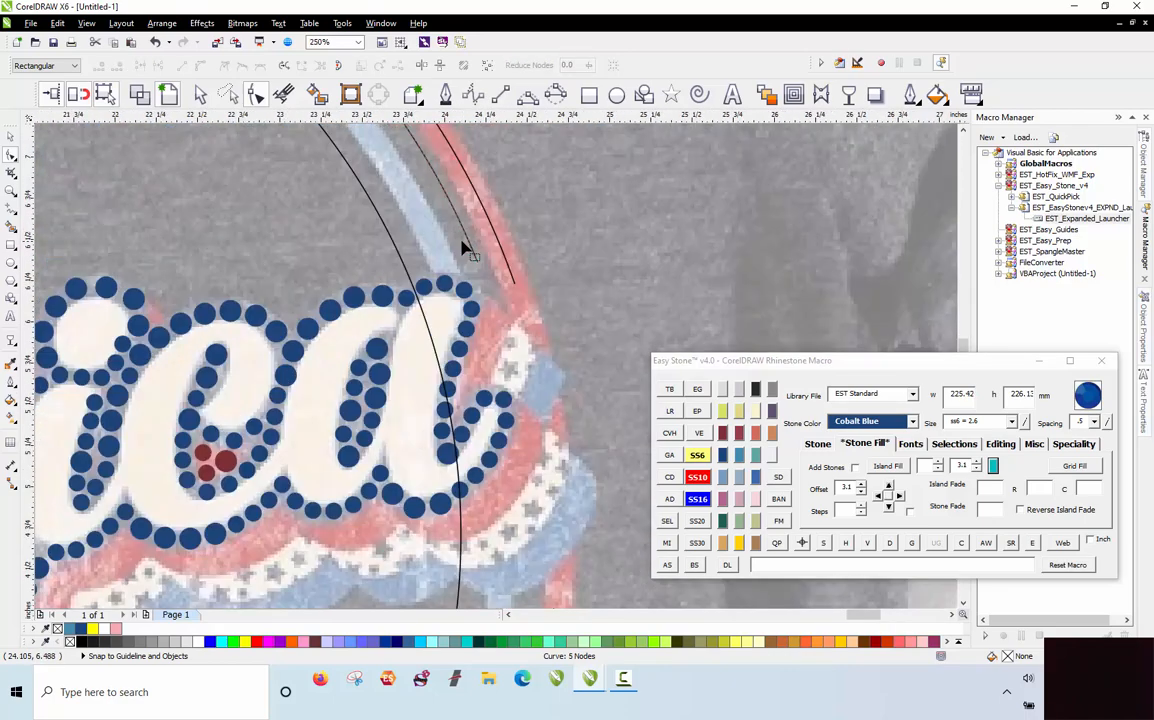
scroll(625, 262, "down", 5)
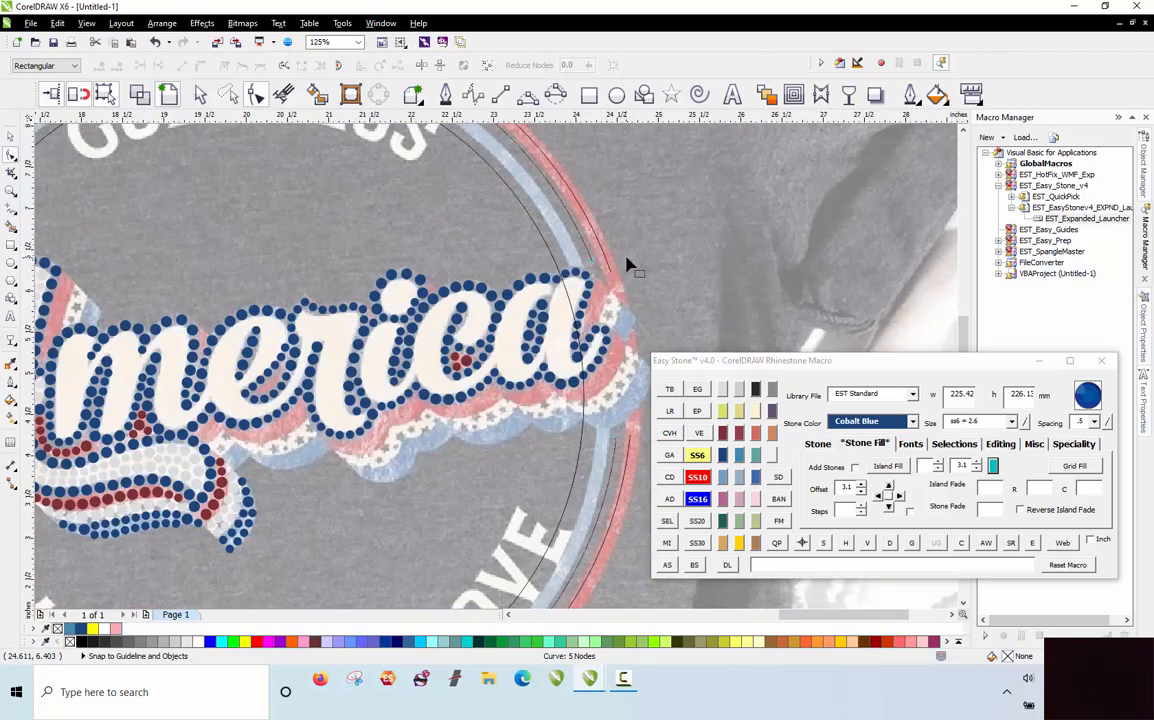
scroll(247, 327, "up", 5)
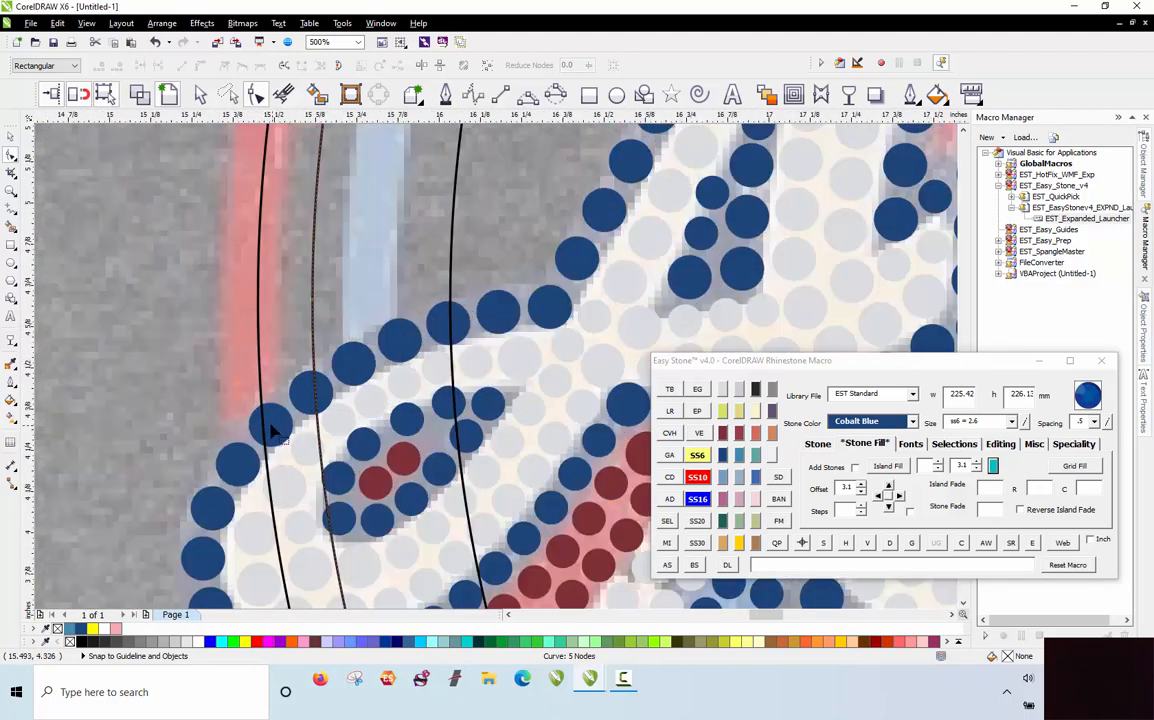
double_click(259, 326)
scroll(258, 391, "down", 1)
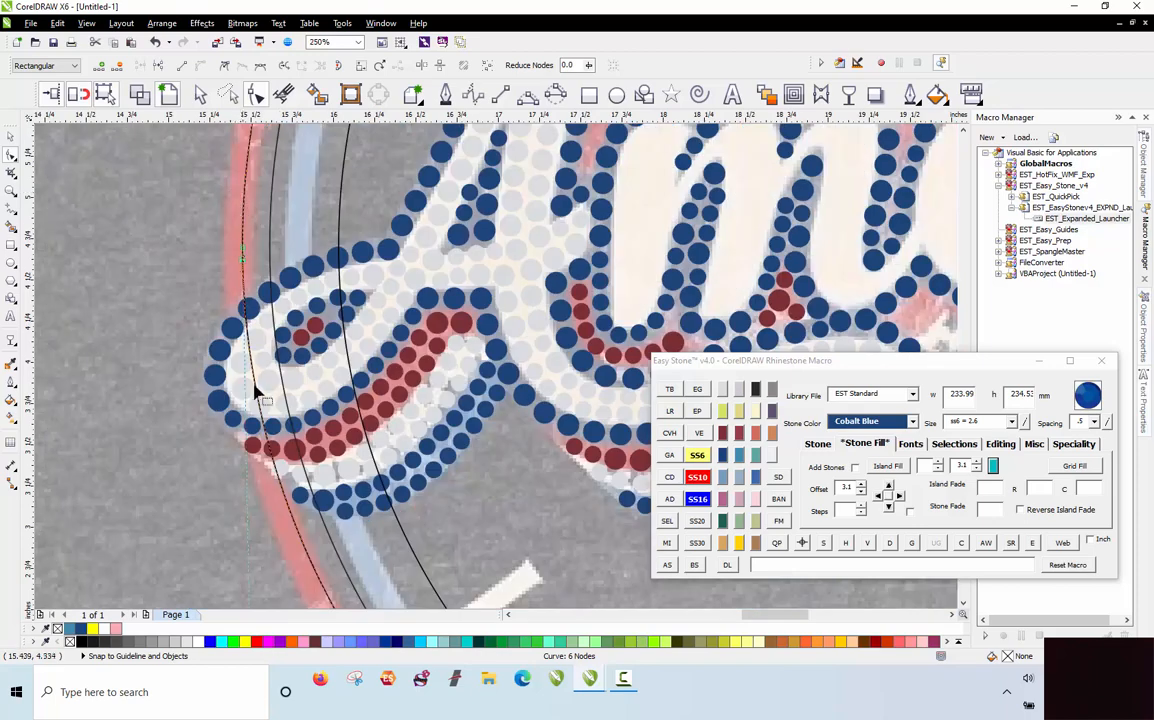
scroll(296, 450, "up", 1)
scroll(276, 507, "up", 1)
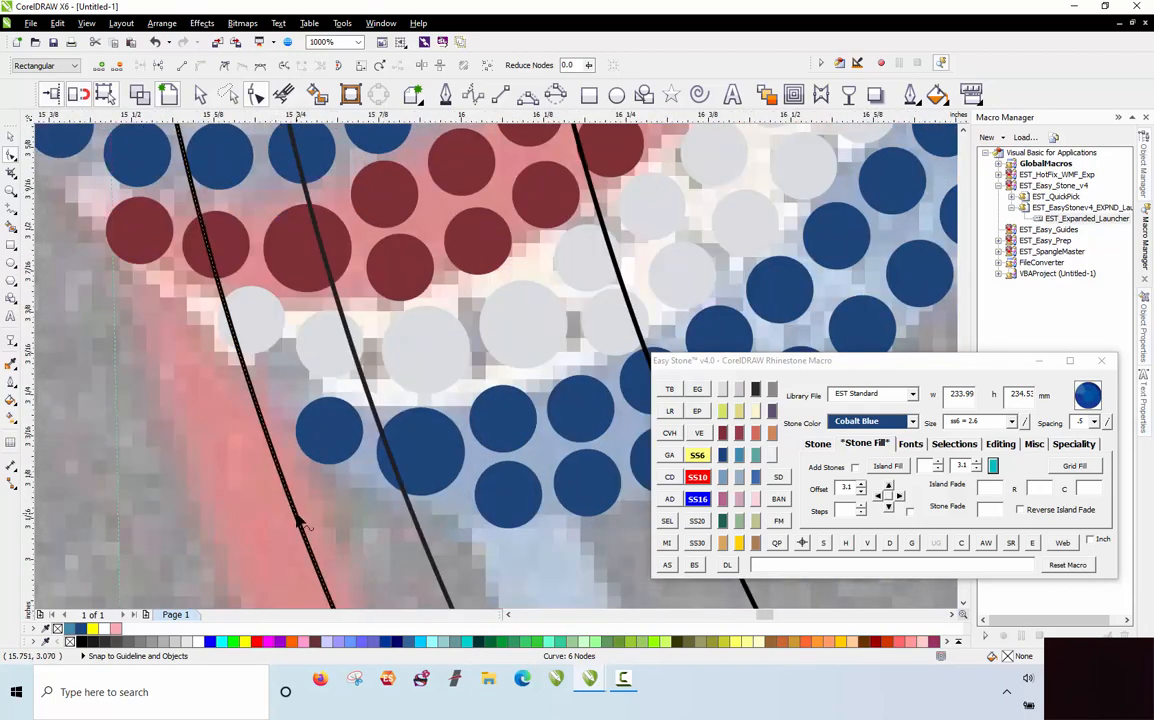
double_click(295, 516)
Step: Break the outermost circle apart between those nodes and delete the section crossing the A's tail
double_click(242, 358)
right_click(240, 354)
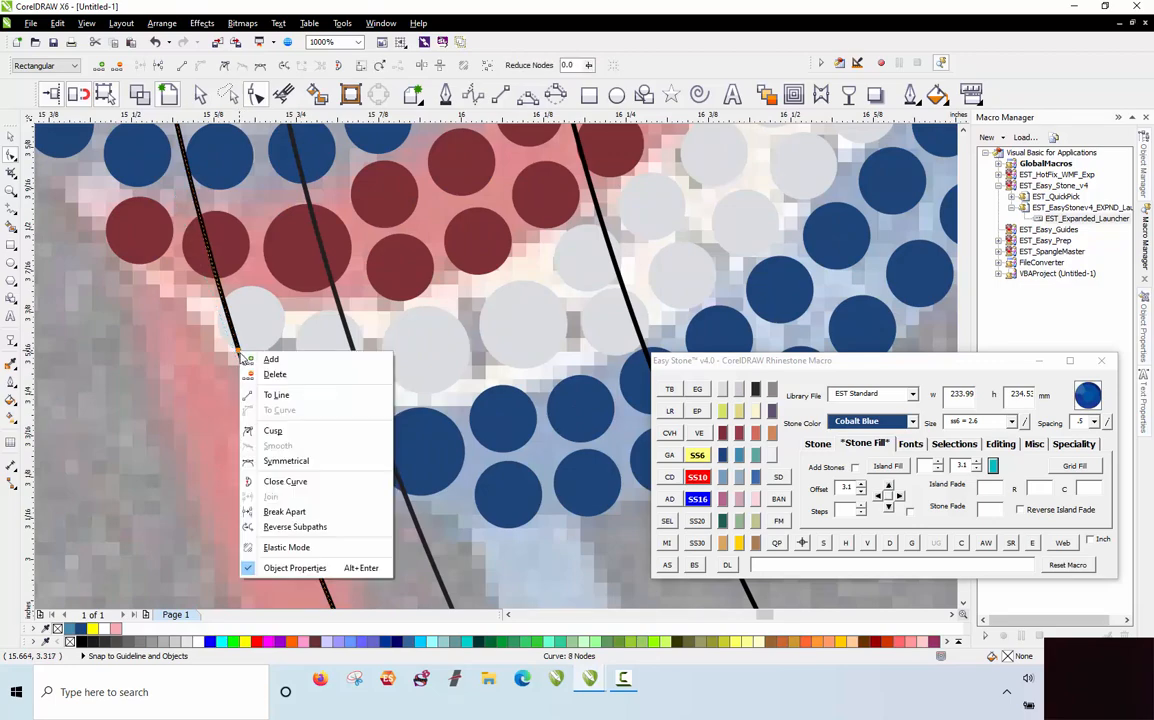
left_click(280, 511)
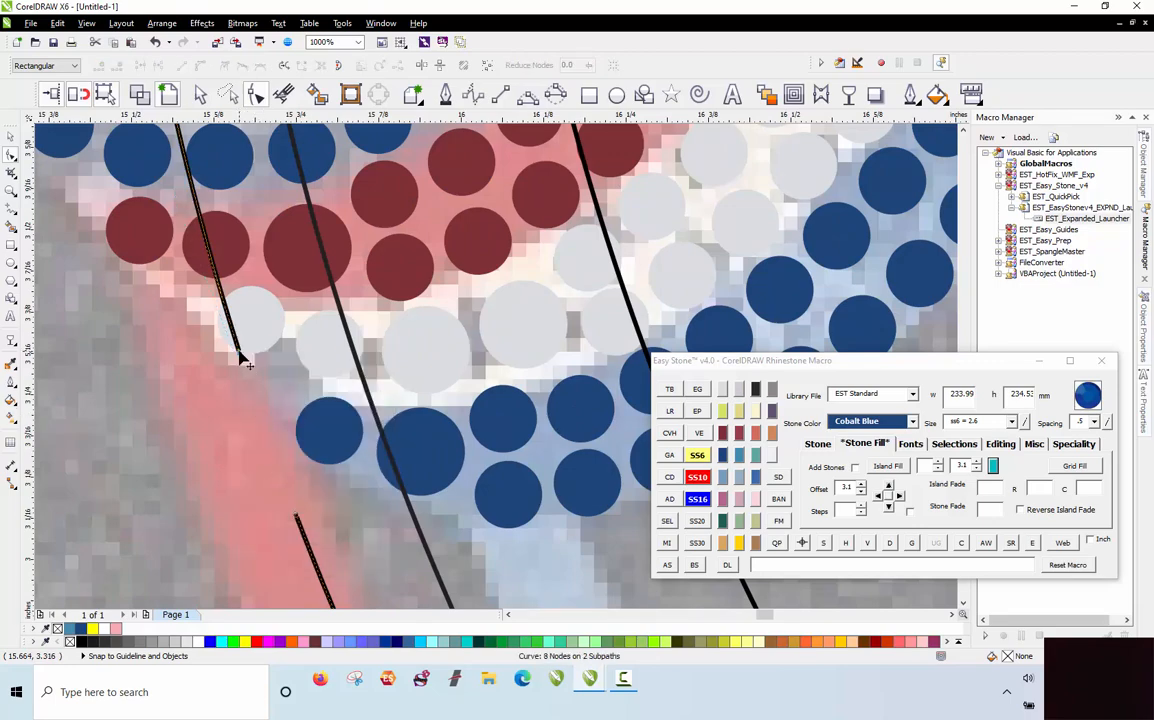
scroll(291, 469, "down", 2)
scroll(281, 487, "down", 1)
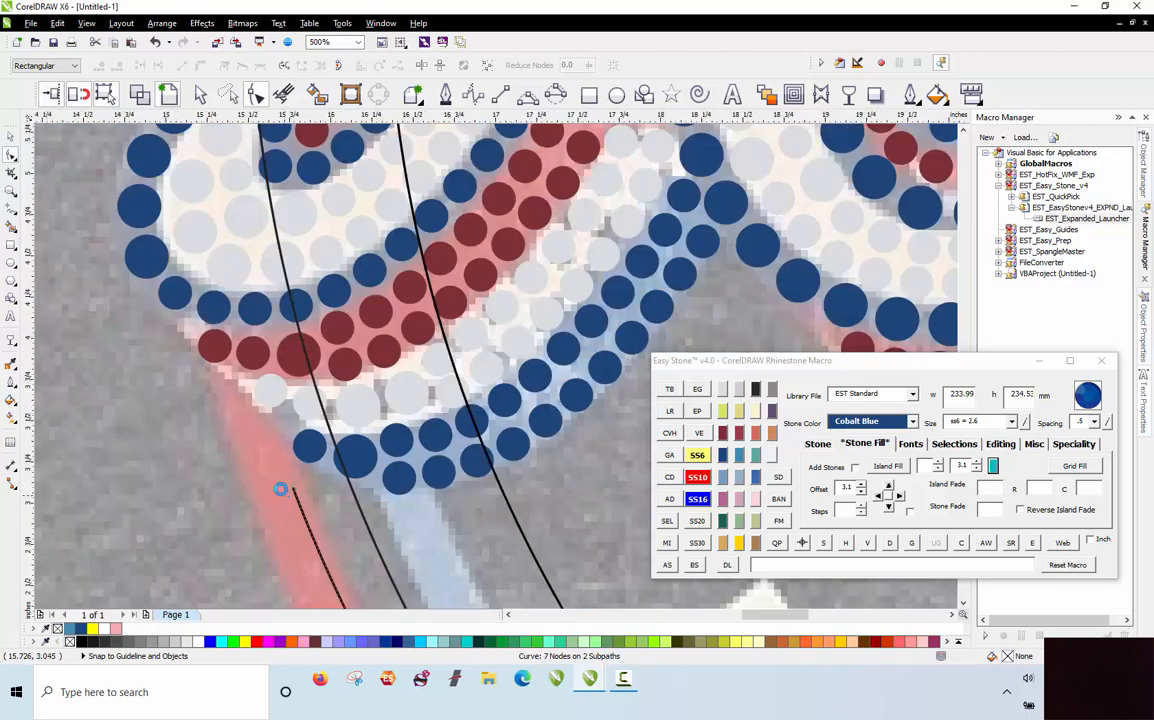
Step: Add nodes on the inner offset circle just above and below the A's tail and its shadow
scroll(232, 226, "up", 1)
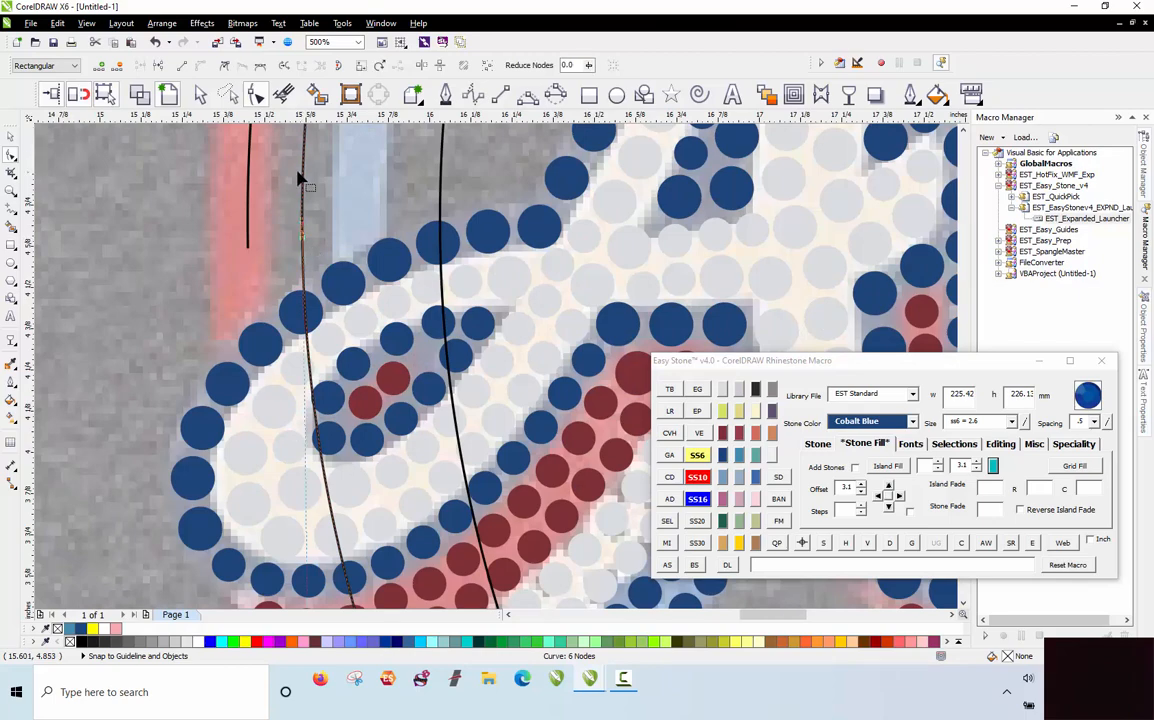
scroll(298, 341, "down", 1)
scroll(350, 472, "up", 2)
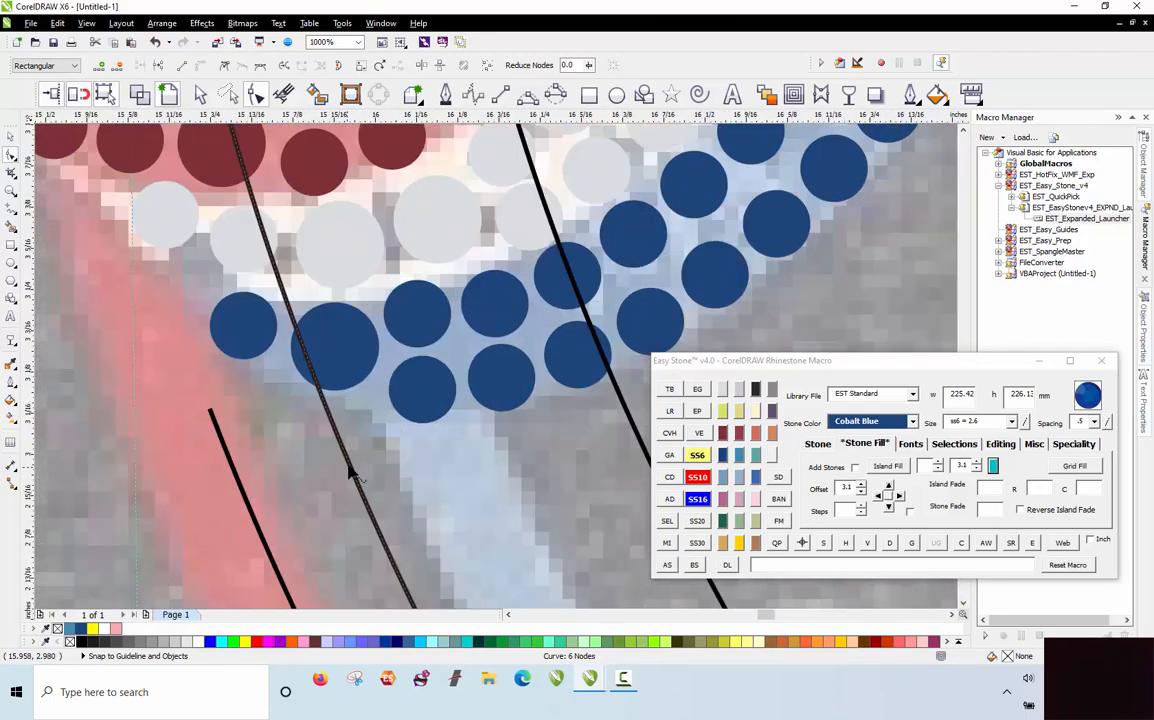
left_click(349, 464)
Step: Break the offset circle apart between its nodes and delete the section running through the A's tail
left_click(323, 404)
right_click(323, 404)
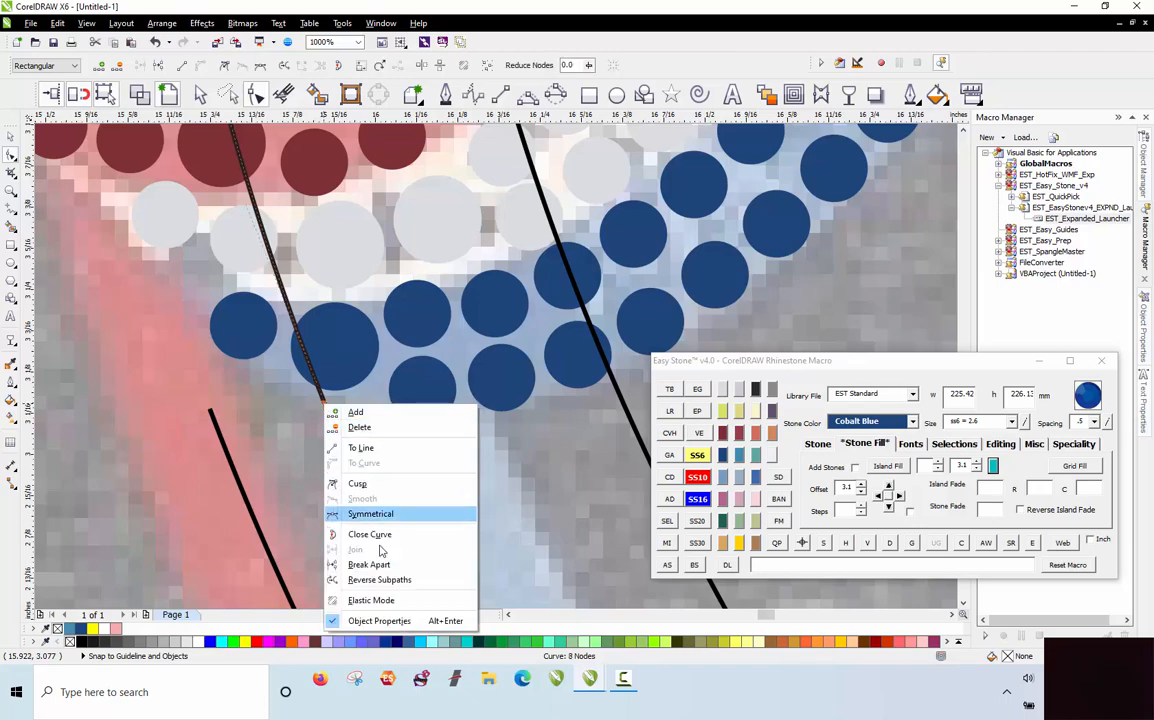
left_click(381, 560)
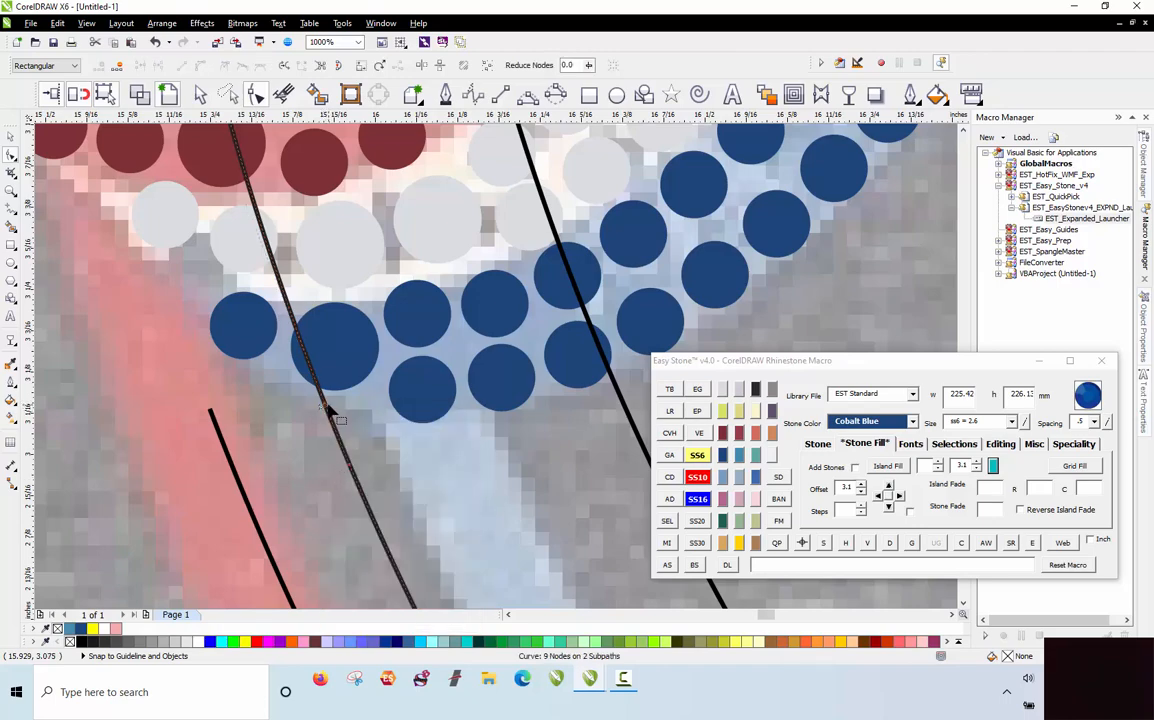
left_click(325, 404)
key("Delete")
left_click(325, 404)
key("Delete")
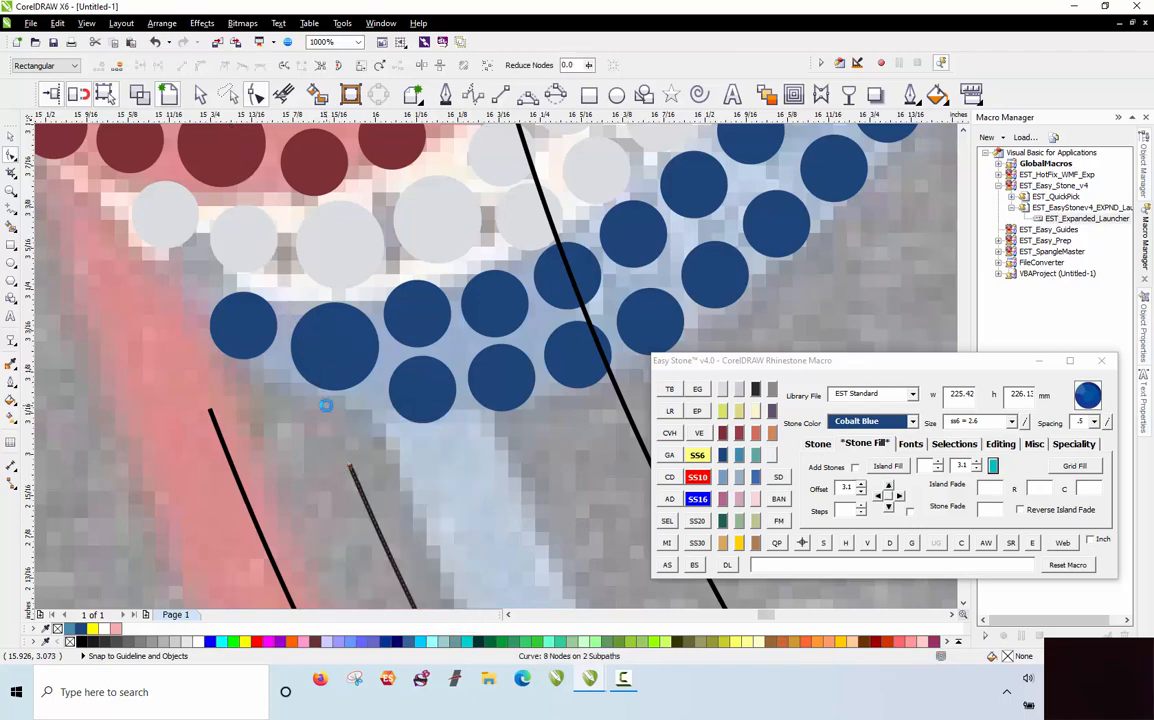
scroll(326, 396, "down", 2)
scroll(219, 458, "down", 3)
key("Escape")
scroll(218, 412, "down", 2)
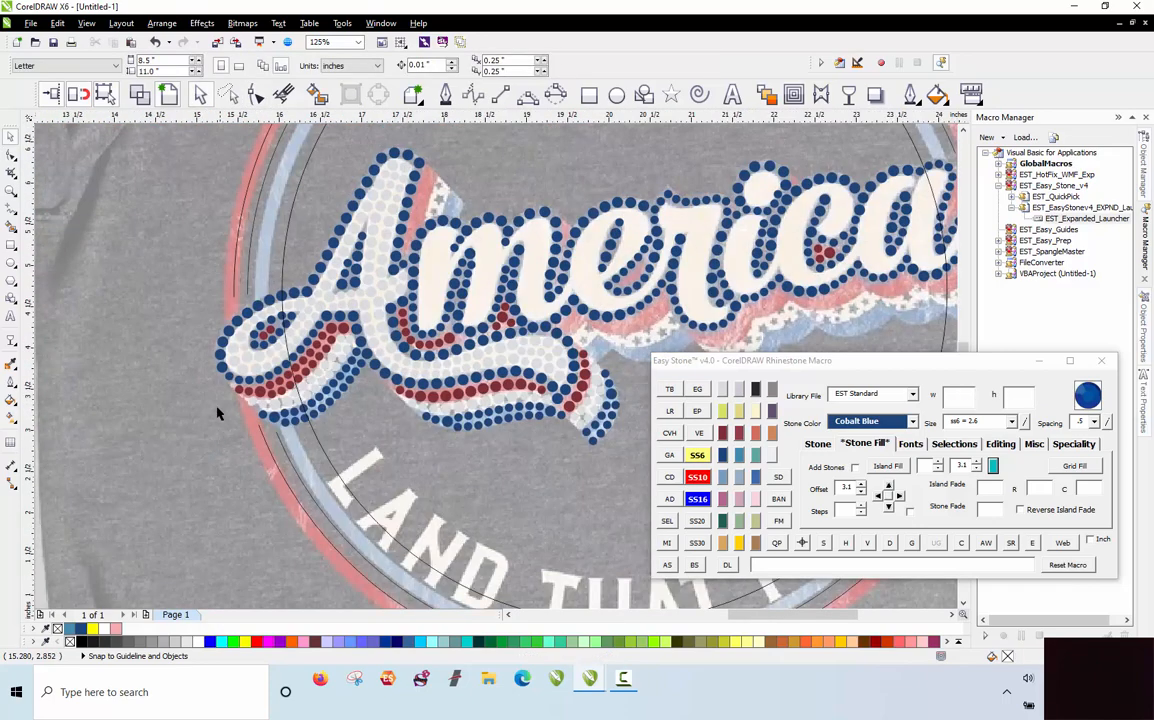
scroll(212, 271, "down", 1)
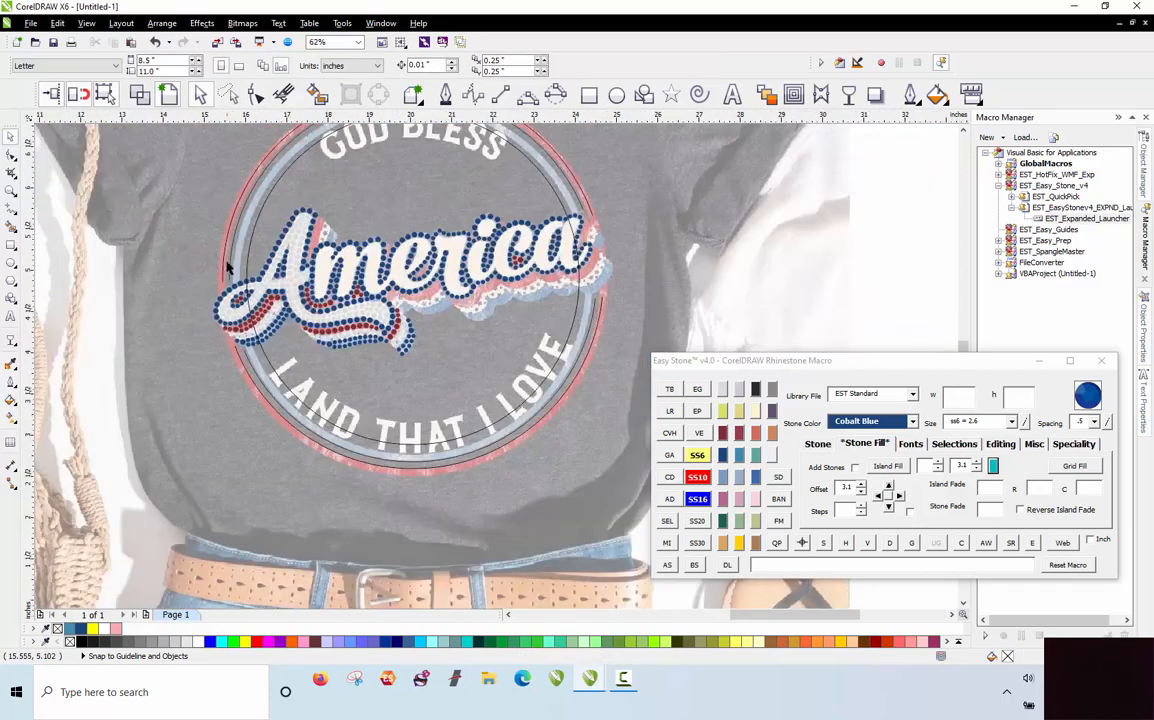
Step: Break apart the trimmed outermost circle and the trimmed inner offset circle so their upper and lower arcs become separate curves
scroll(222, 270, "up", 2)
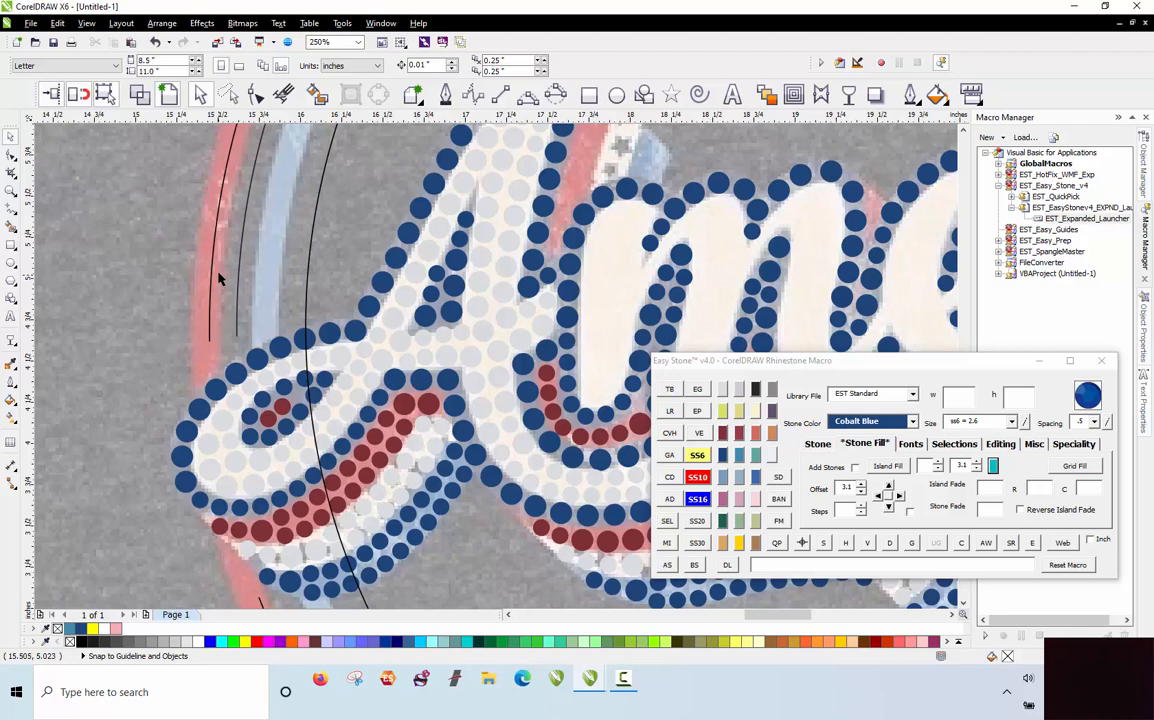
left_click(212, 280)
right_click(211, 276)
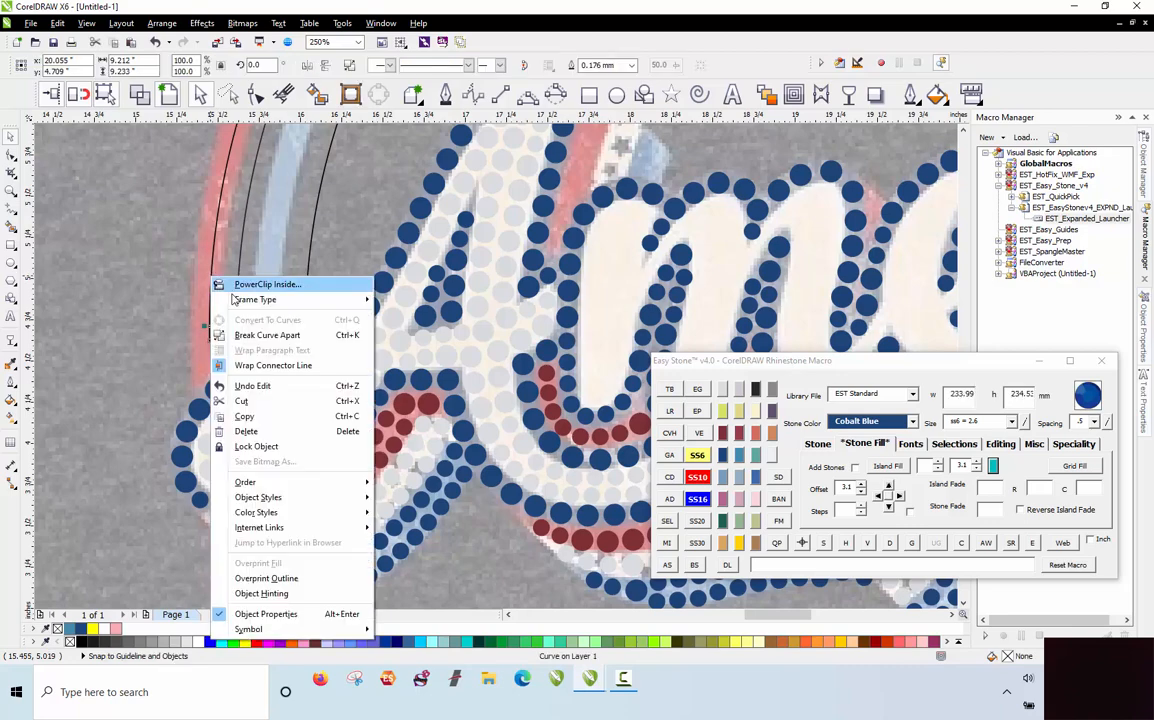
left_click(267, 335)
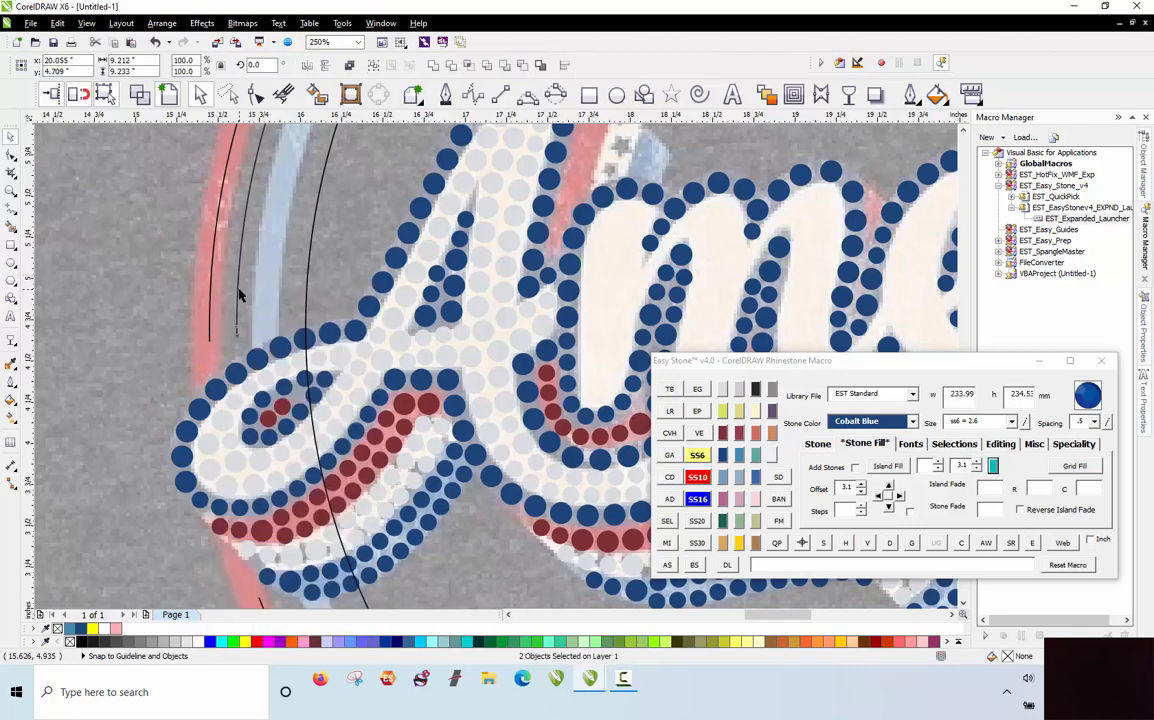
left_click(238, 293)
right_click(234, 291)
left_click(228, 346)
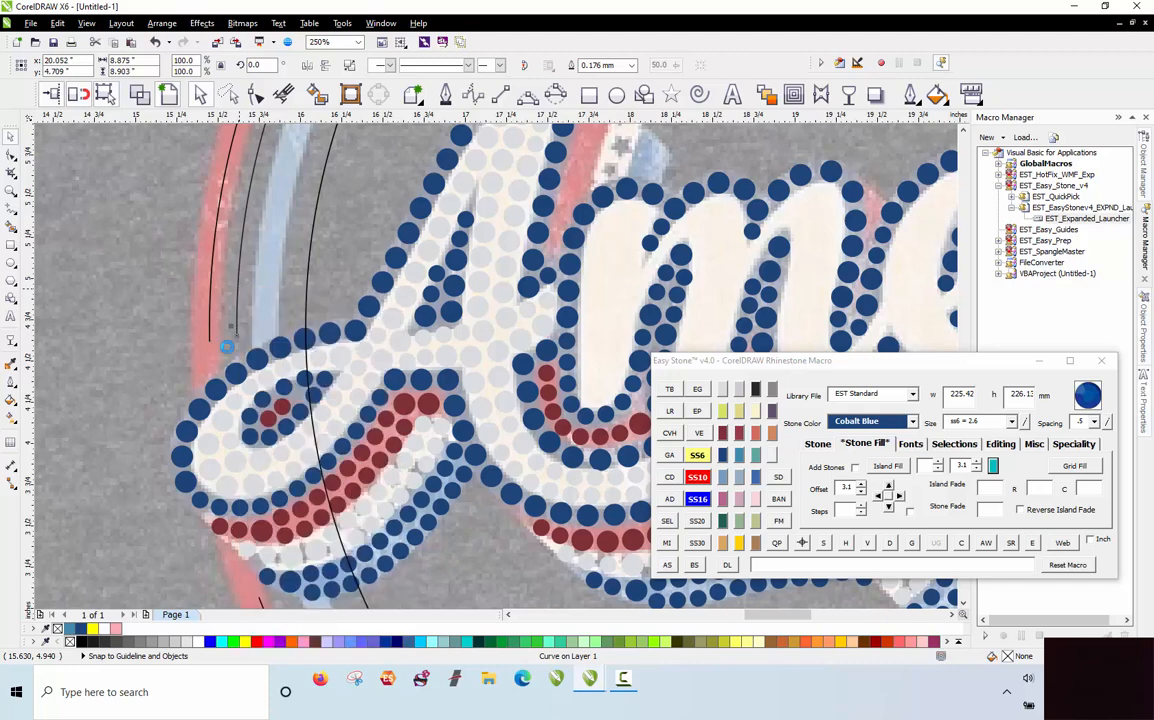
key("Escape")
Step: Move the outermost circle's upper arc away from the ring to check its separation, and undo the move
scroll(215, 300, "down", 6)
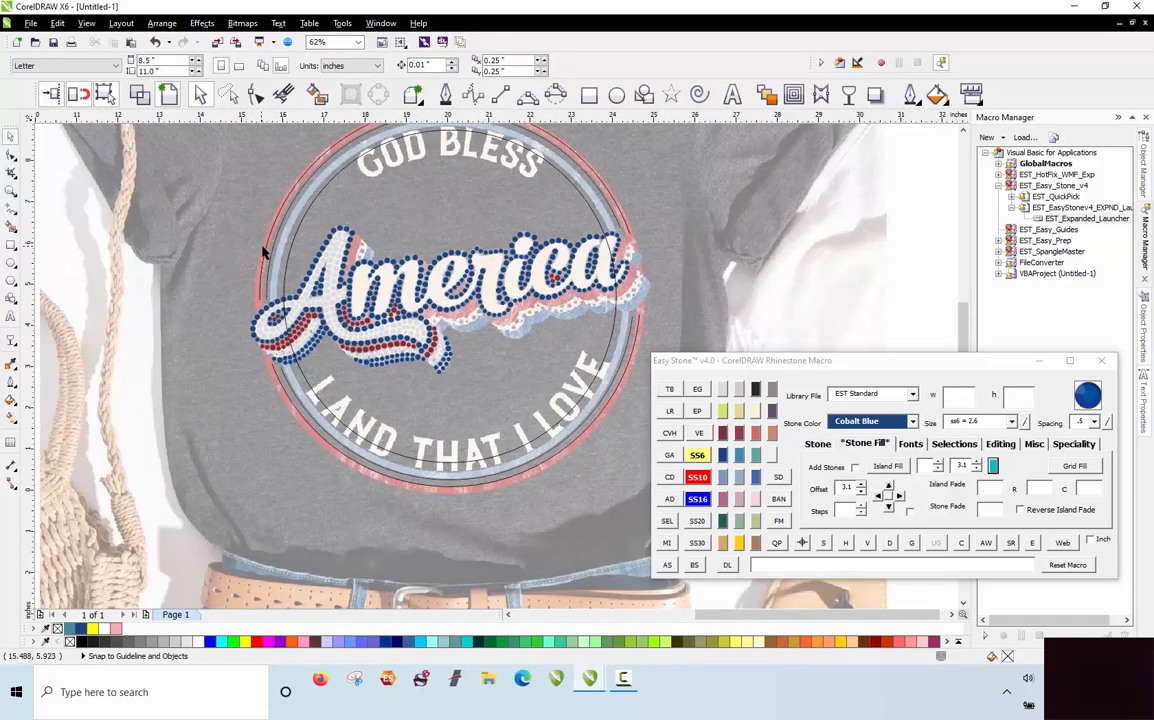
left_click_drag(265, 249, 200, 193)
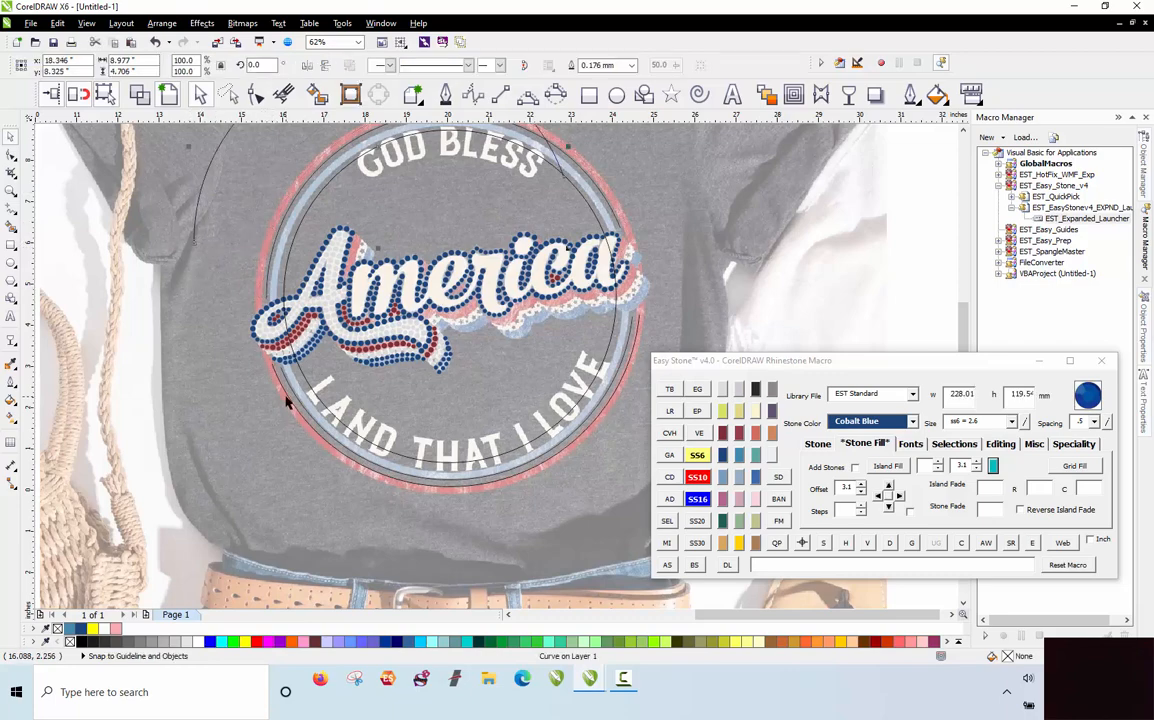
key("ctrl+z")
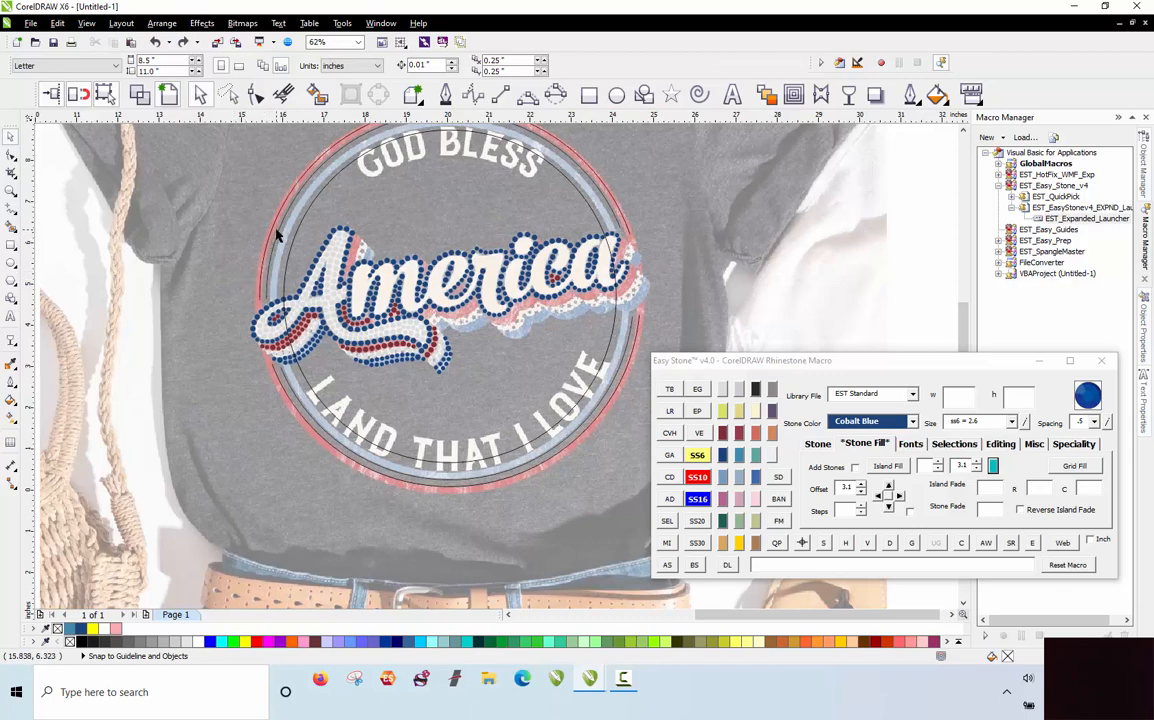
Step: Add Siam SS16 stones along the outermost upper and lower arcs of the red ring
left_click(723, 433)
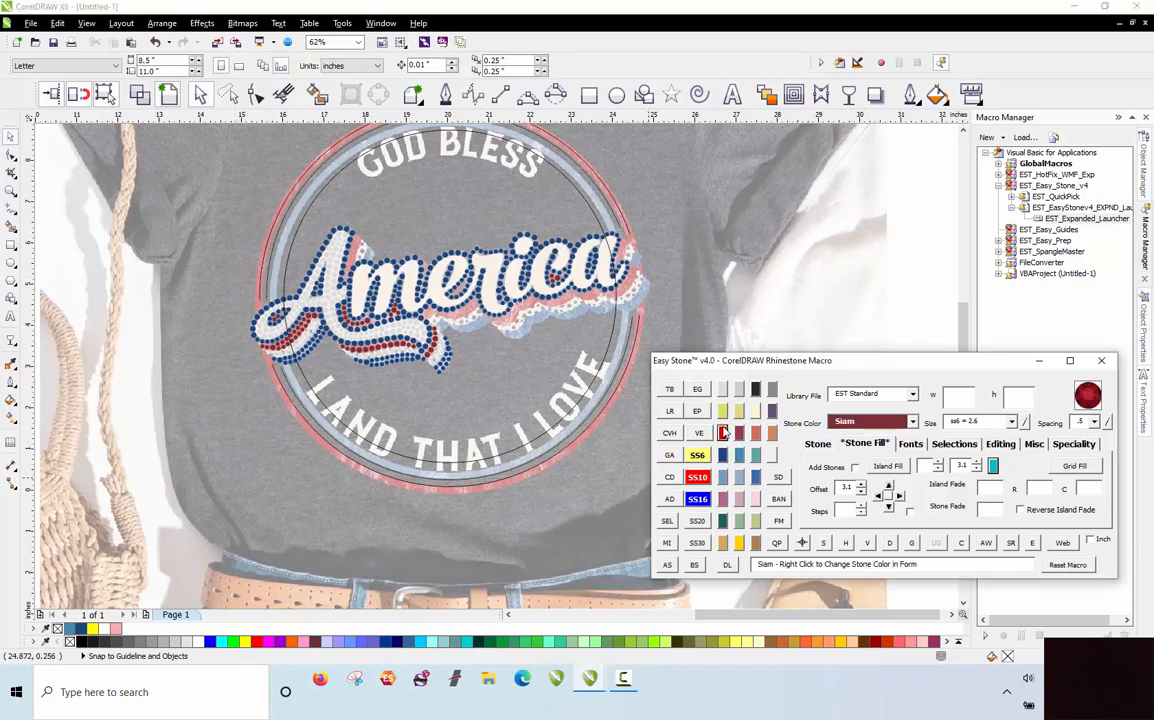
right_click(699, 500)
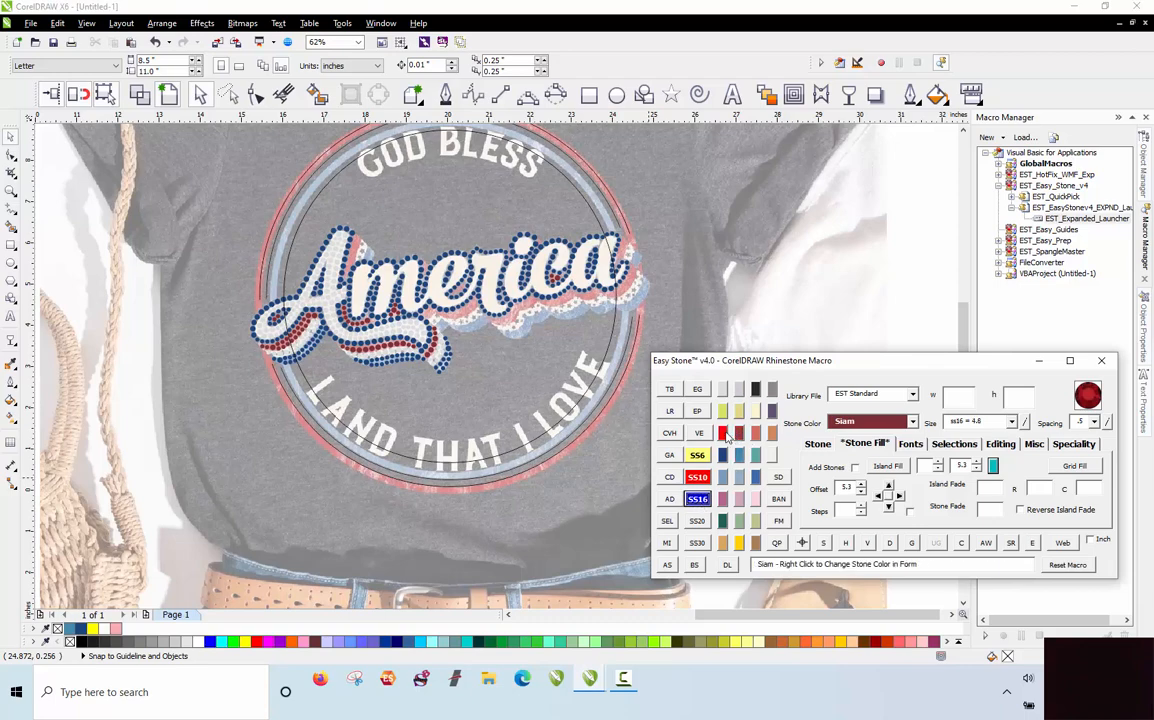
left_click(223, 310)
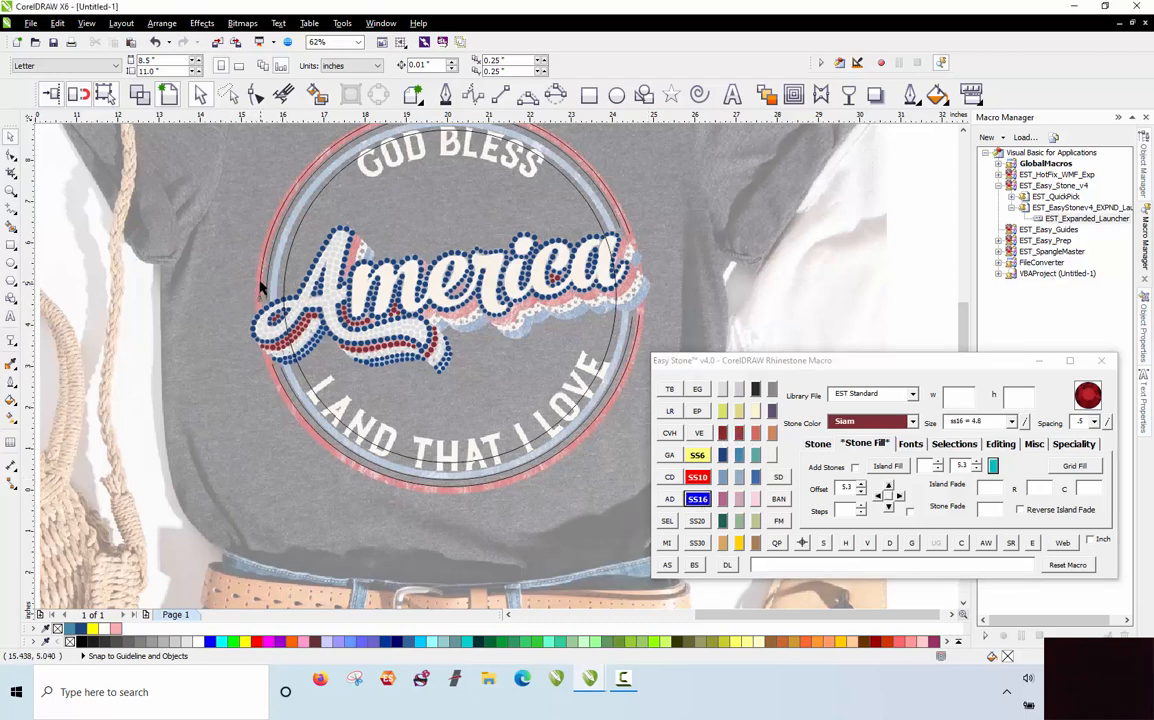
left_click(260, 287)
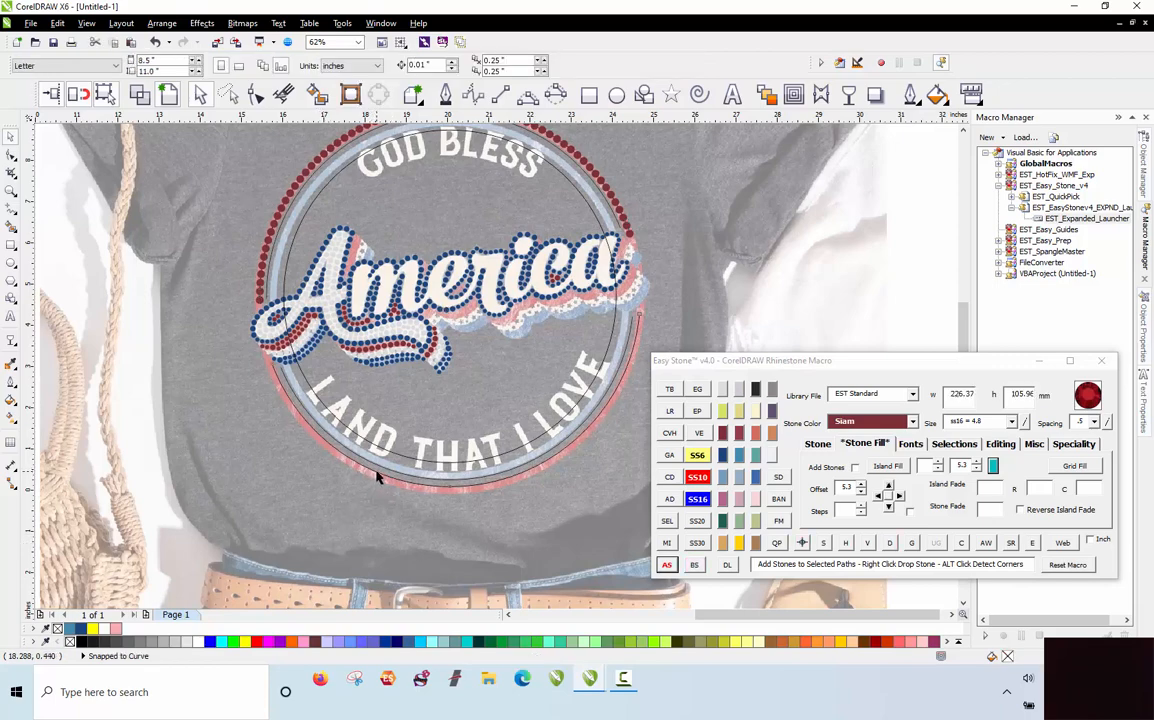
left_click(502, 571)
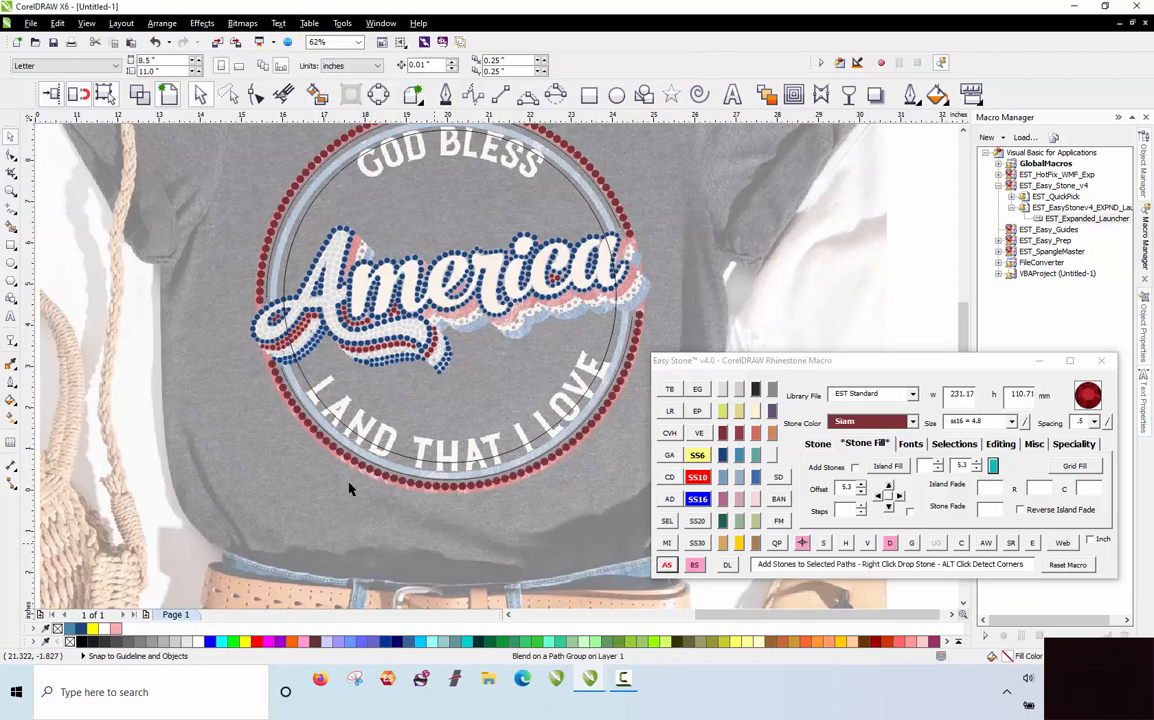
Step: Add Siam ss6 stones along the inner lower and upper arcs of the red ring
left_click(313, 423)
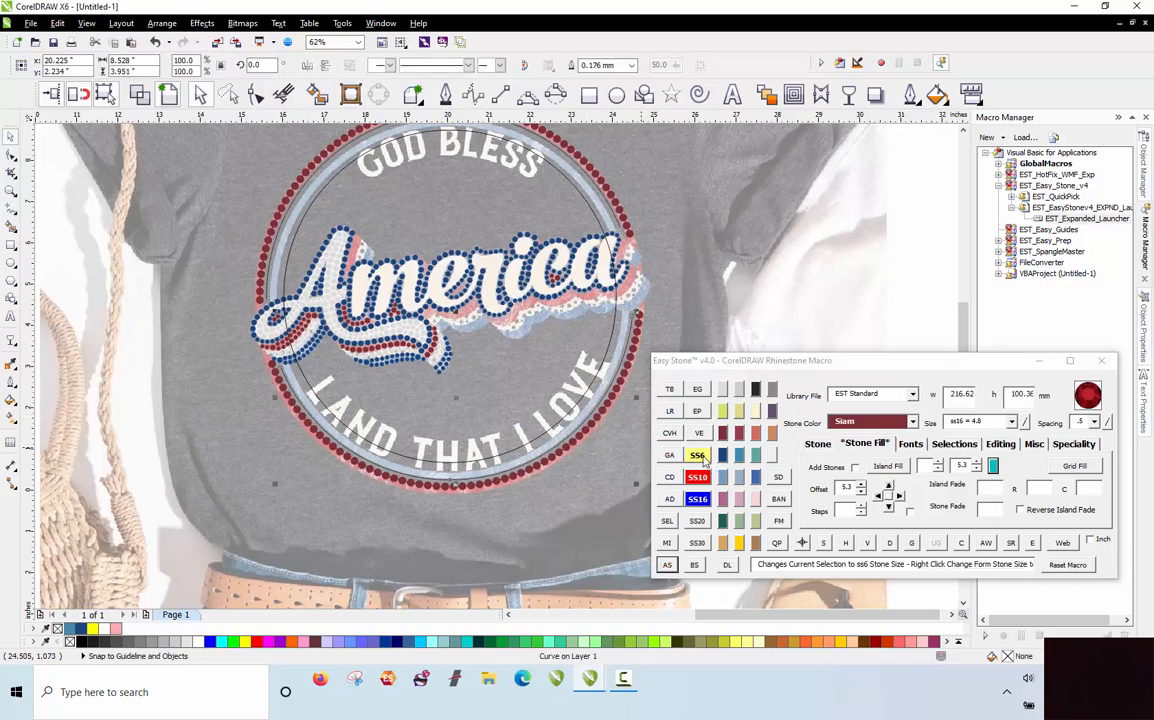
left_click(667, 565)
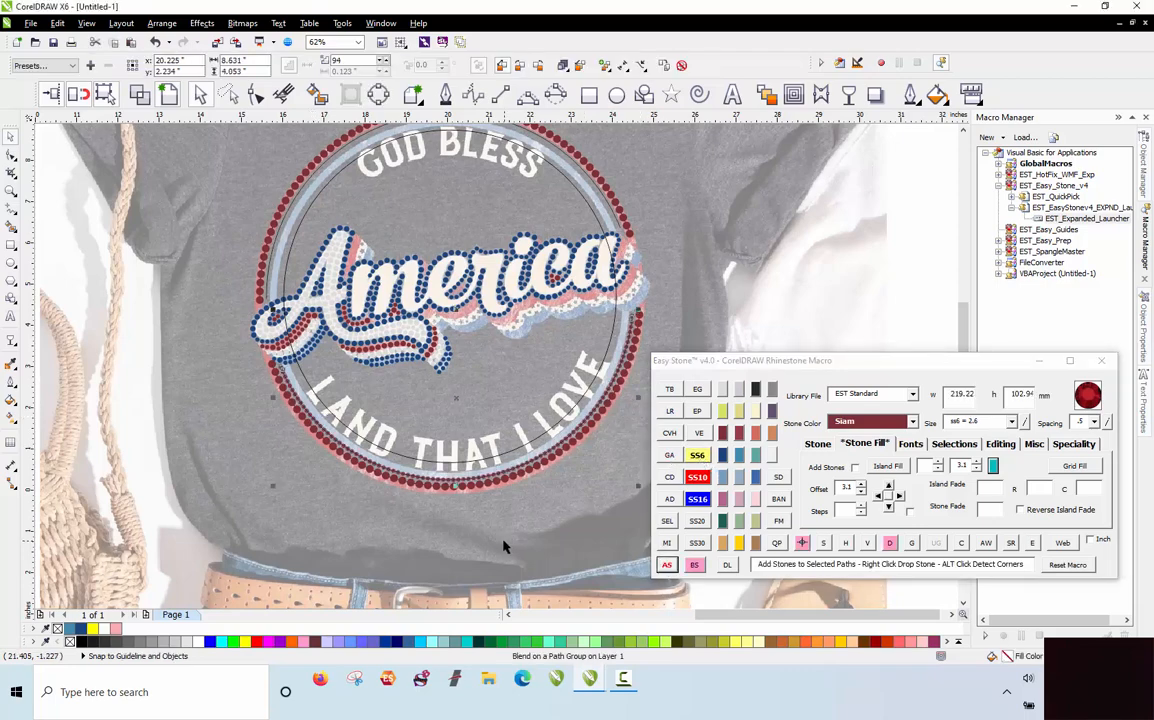
left_click(273, 231)
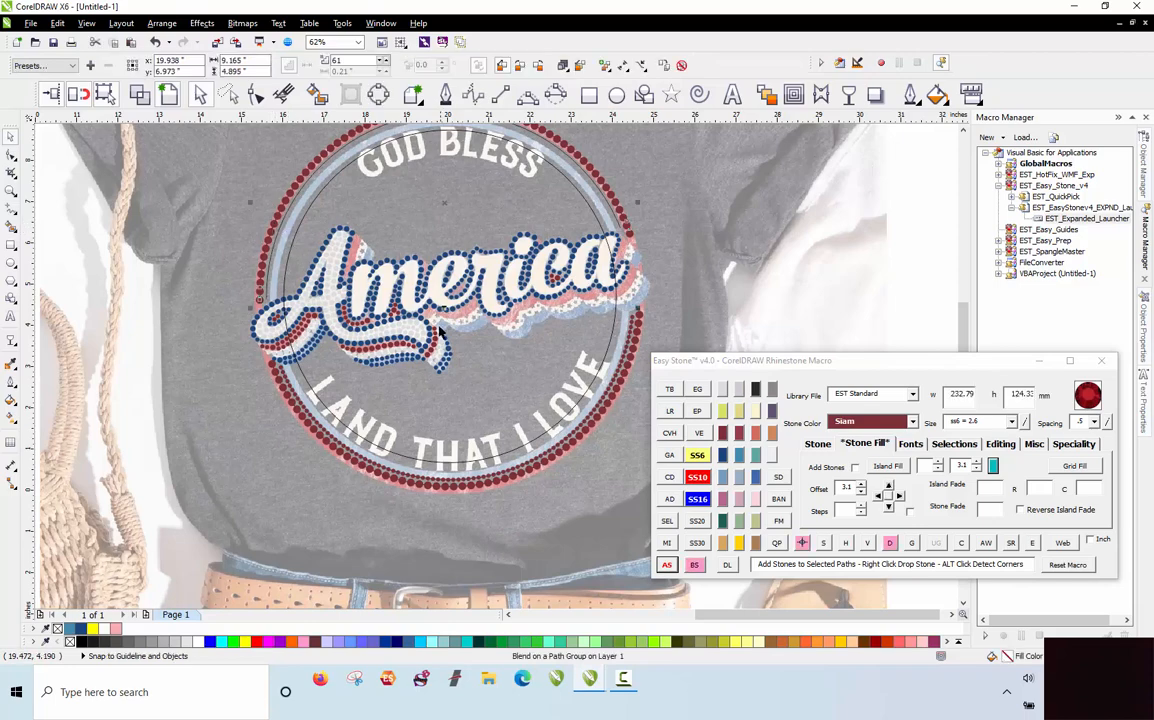
left_click(668, 565)
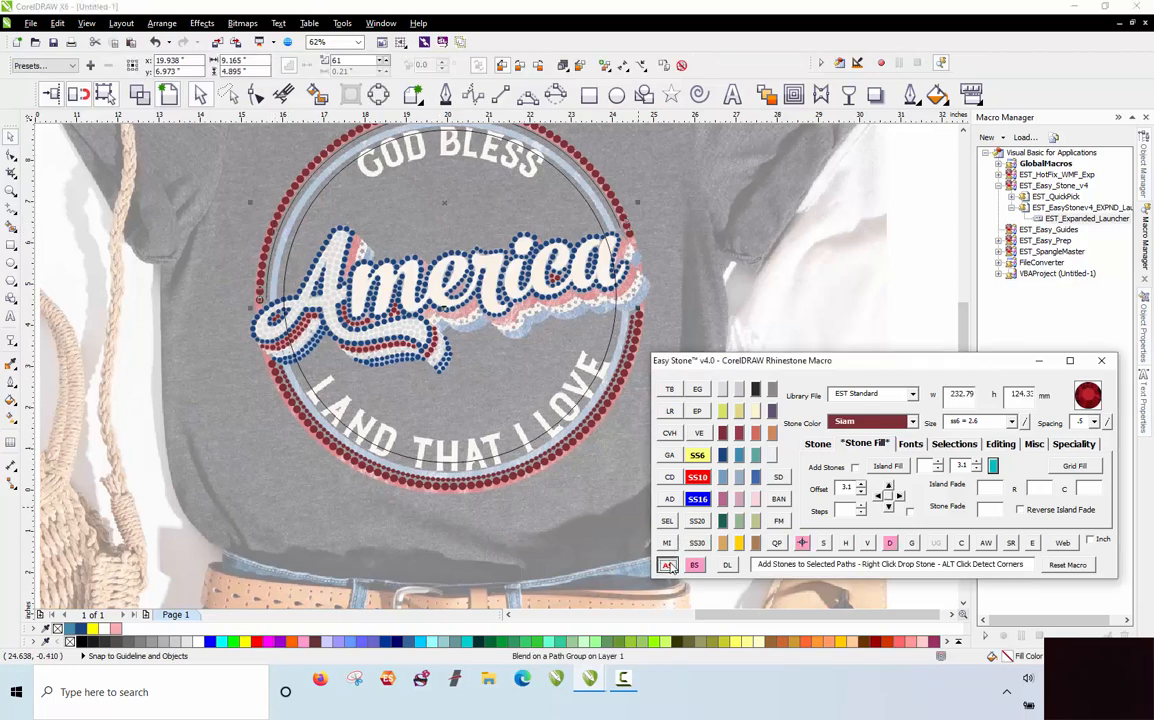
left_click(312, 503)
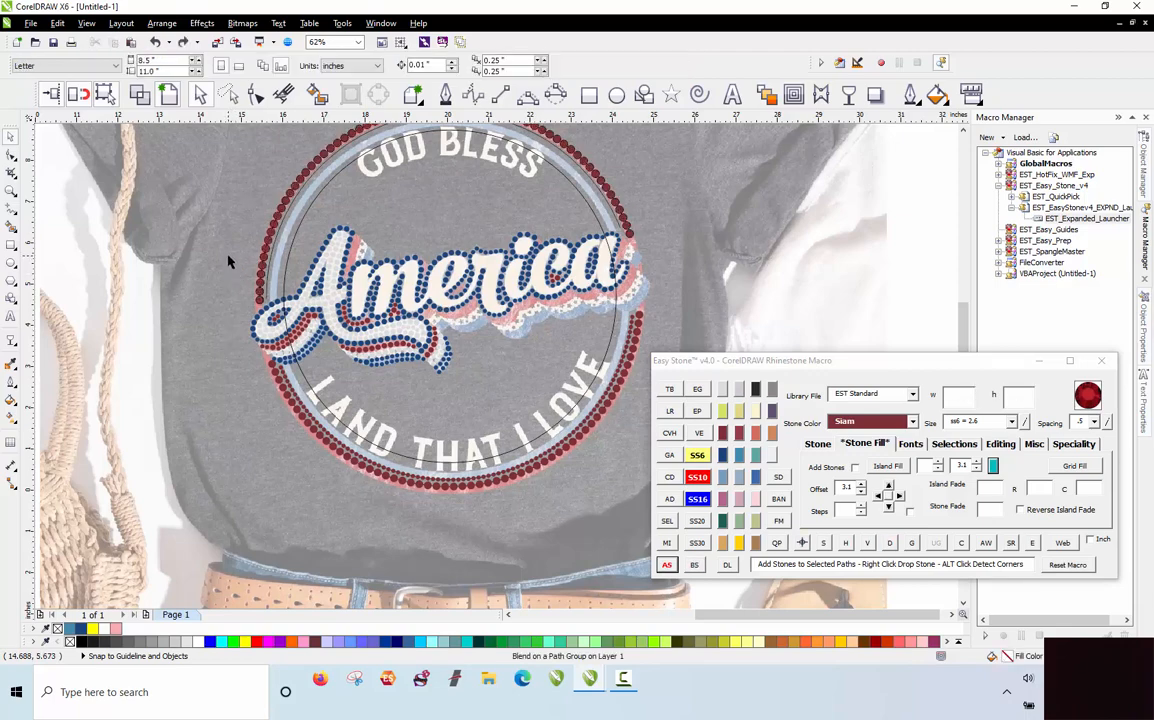
scroll(296, 262, "up", 4)
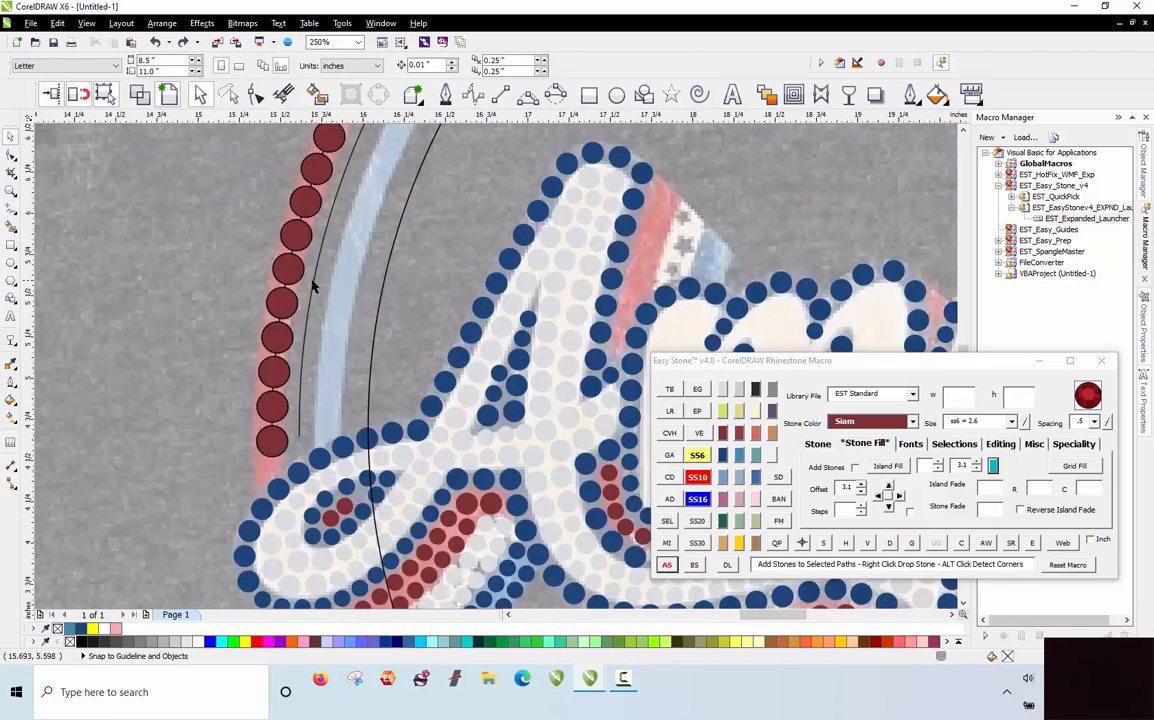
left_click(312, 287)
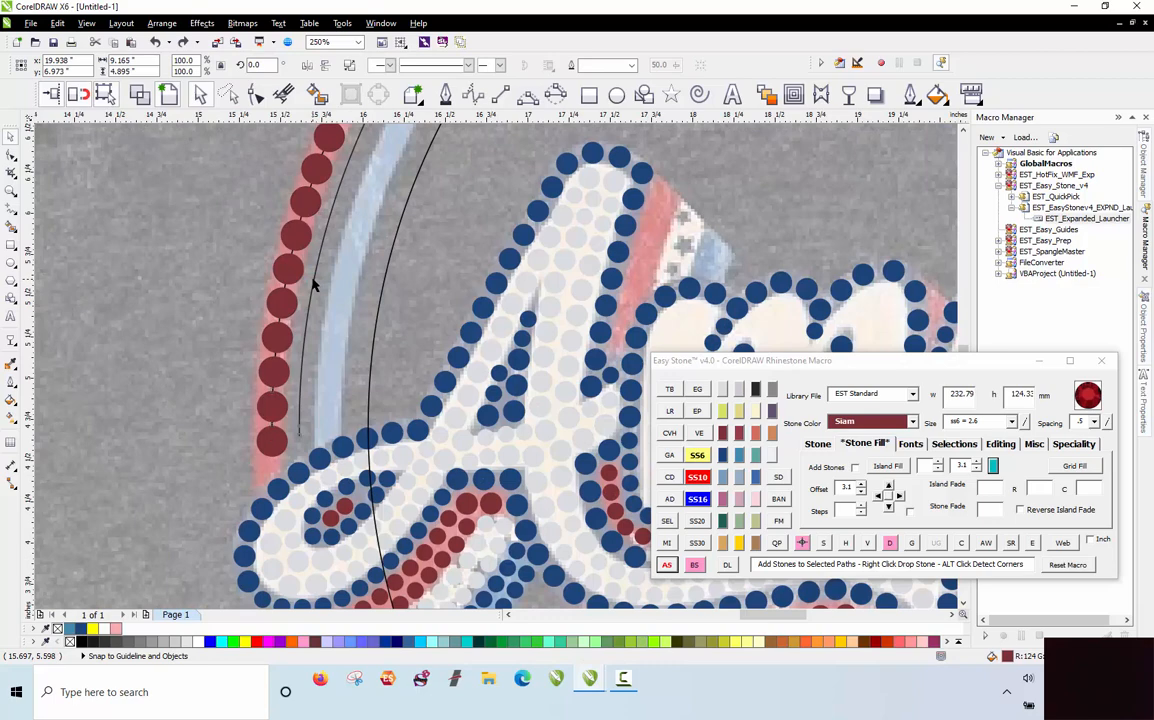
left_click(499, 512)
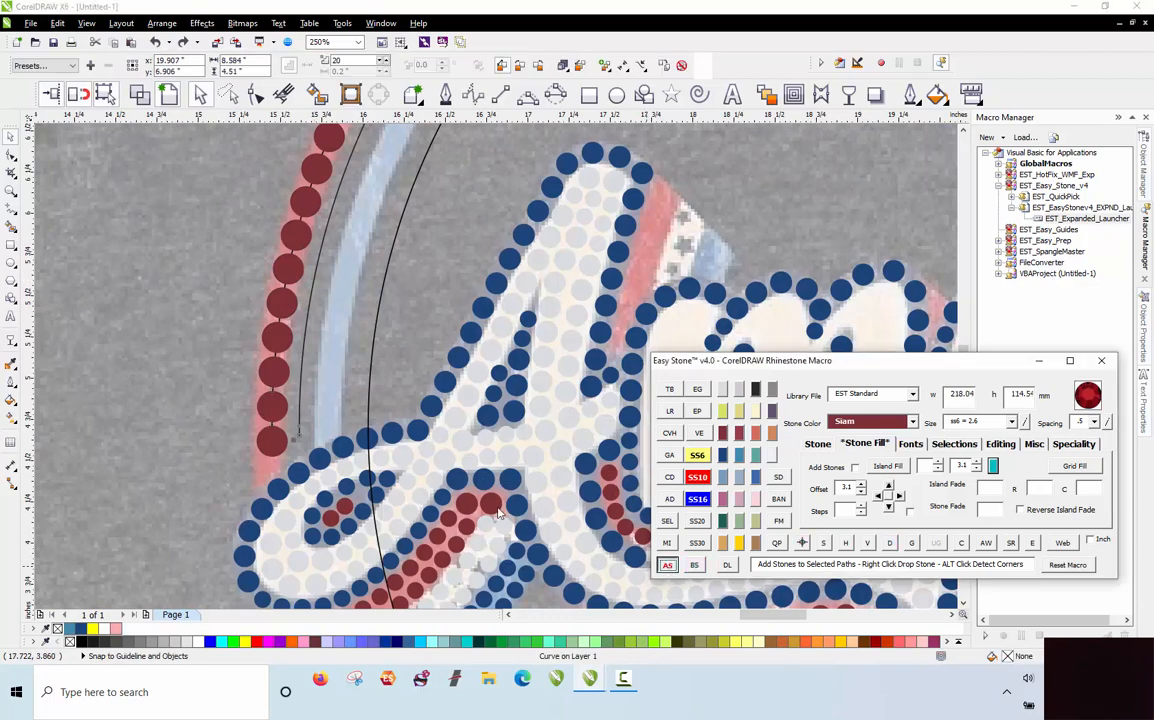
left_click(211, 373)
Step: Select the whole stone design and delete the stone paths beneath the stones
scroll(208, 374, "down", 4)
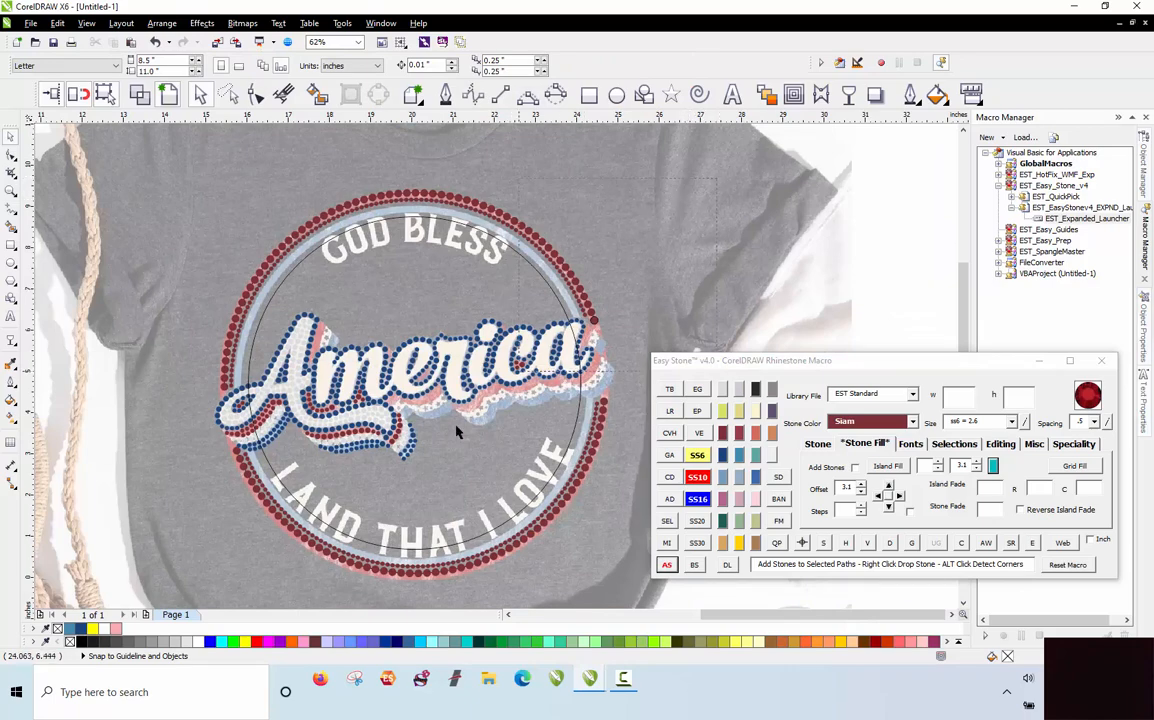
left_click_drag(456, 427, 301, 515)
left_click(183, 176)
left_click_drag(446, 423, 627, 582)
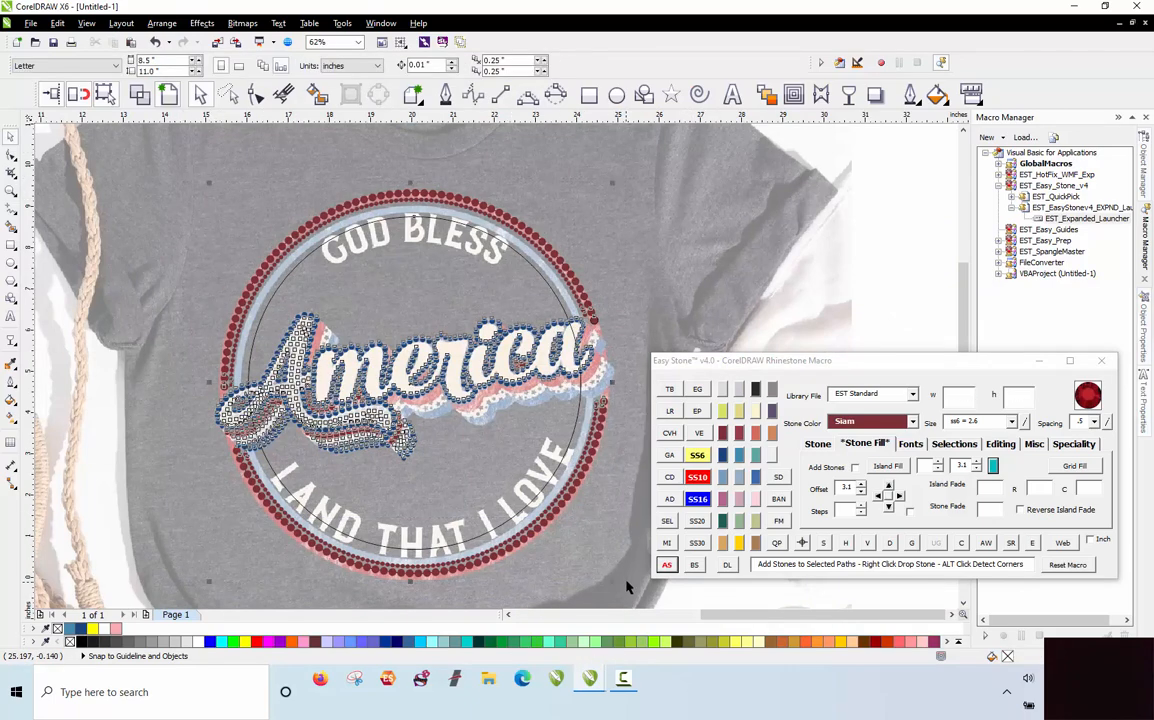
left_click(889, 543)
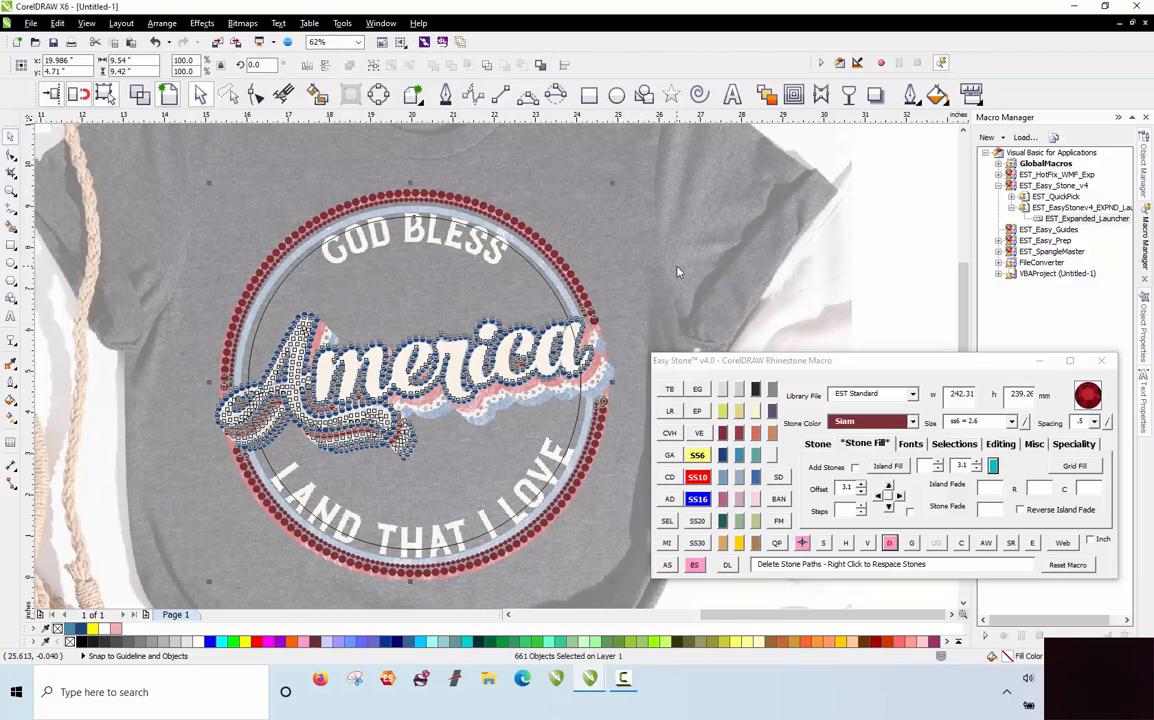
left_click(236, 194)
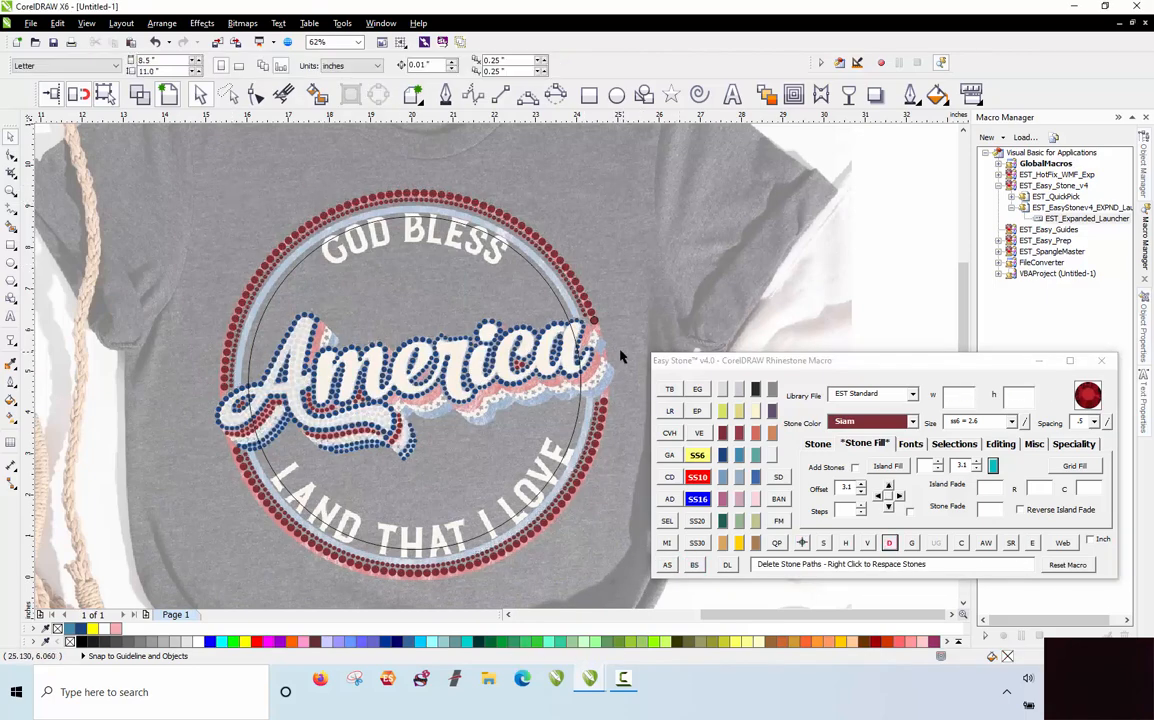
Step: Enlarge the circle inside the red ring about its centre to about 8.38 inches in diameter, following the light blue ring
scroll(539, 247, "up", 2)
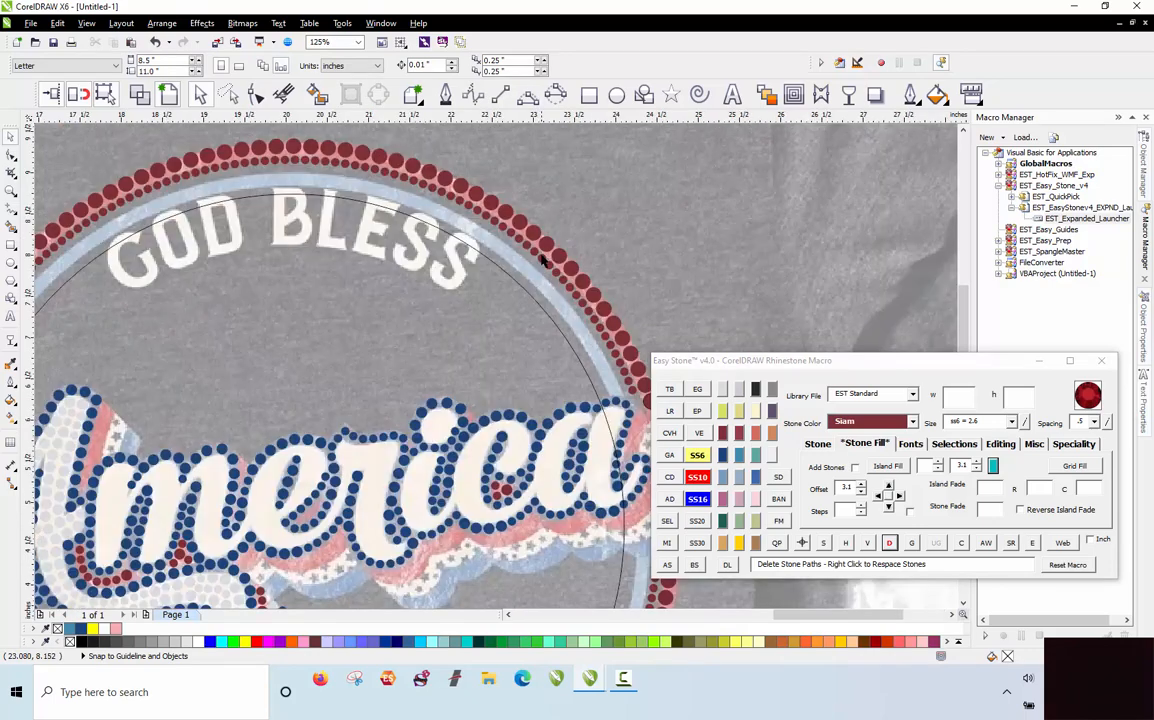
left_click(518, 283)
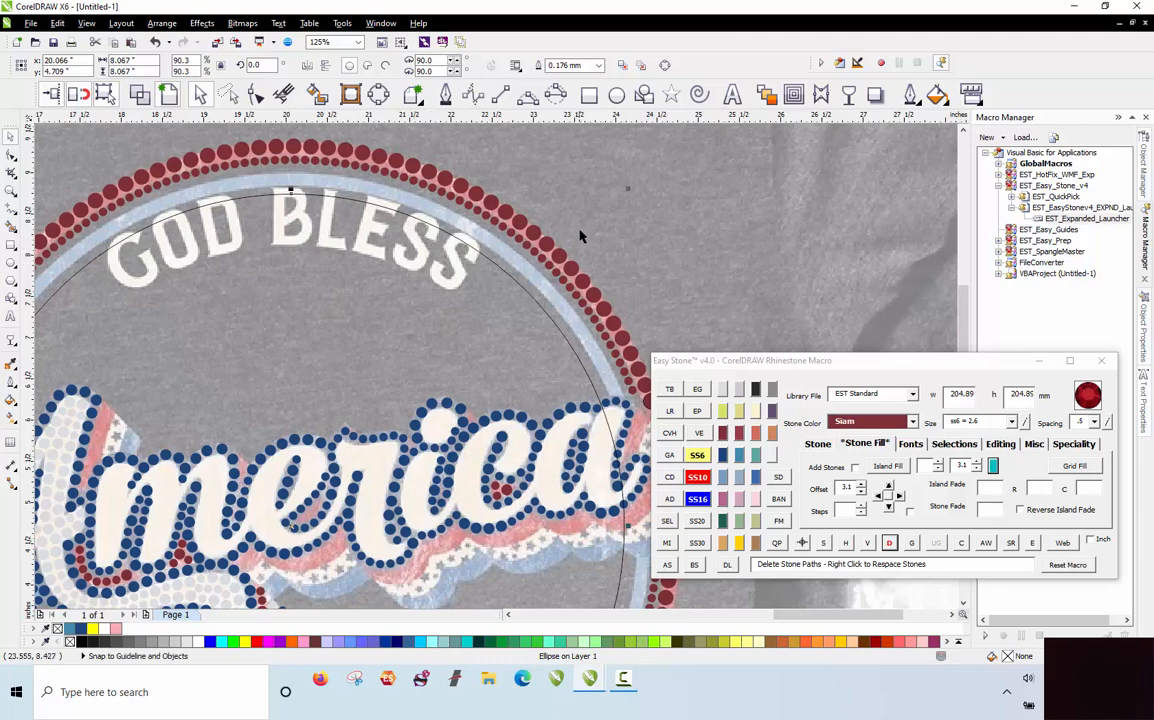
scroll(618, 198, "up", 2)
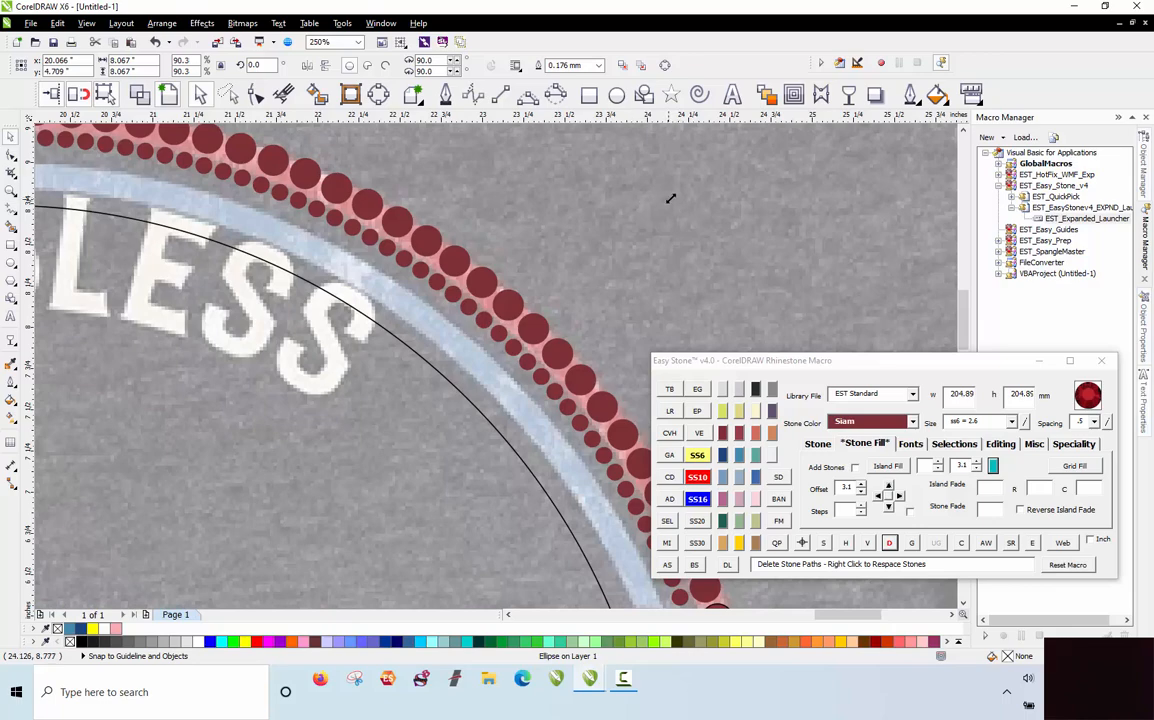
left_click_drag(670, 198, 691, 176)
scroll(690, 171, "down", 2)
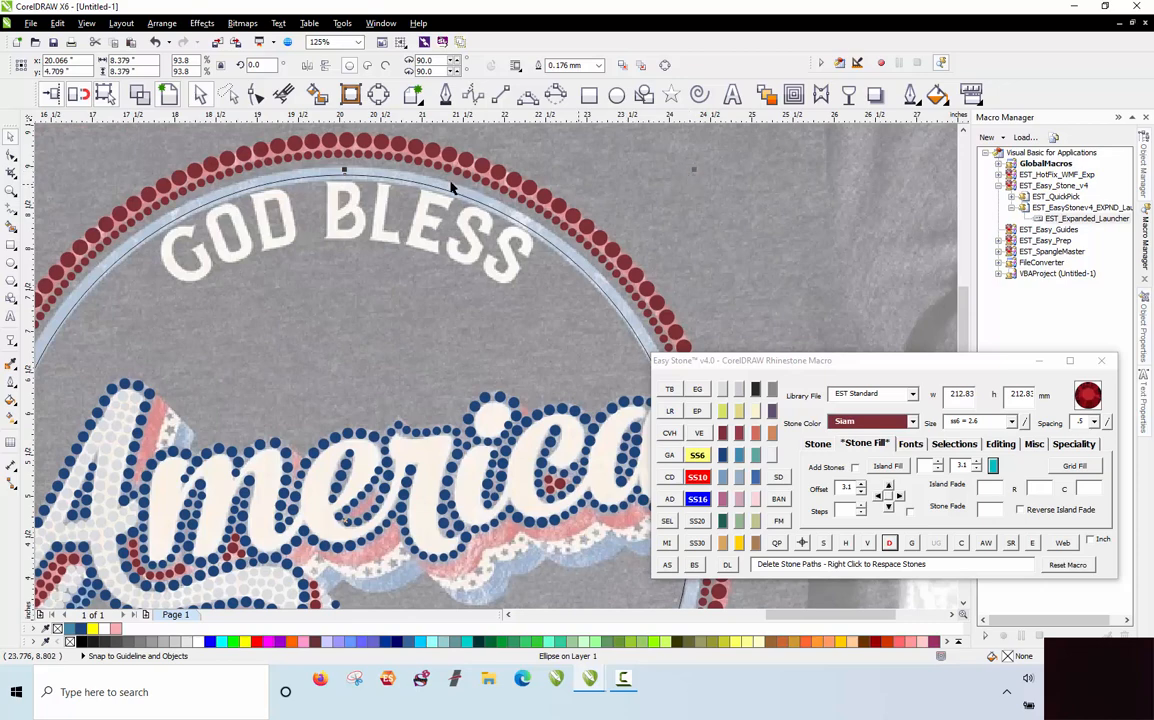
Step: Create an inside island fill offset of the blue ring circle using ss10 - ss6, and remove the new circle's fill
scroll(373, 199, "down", 2)
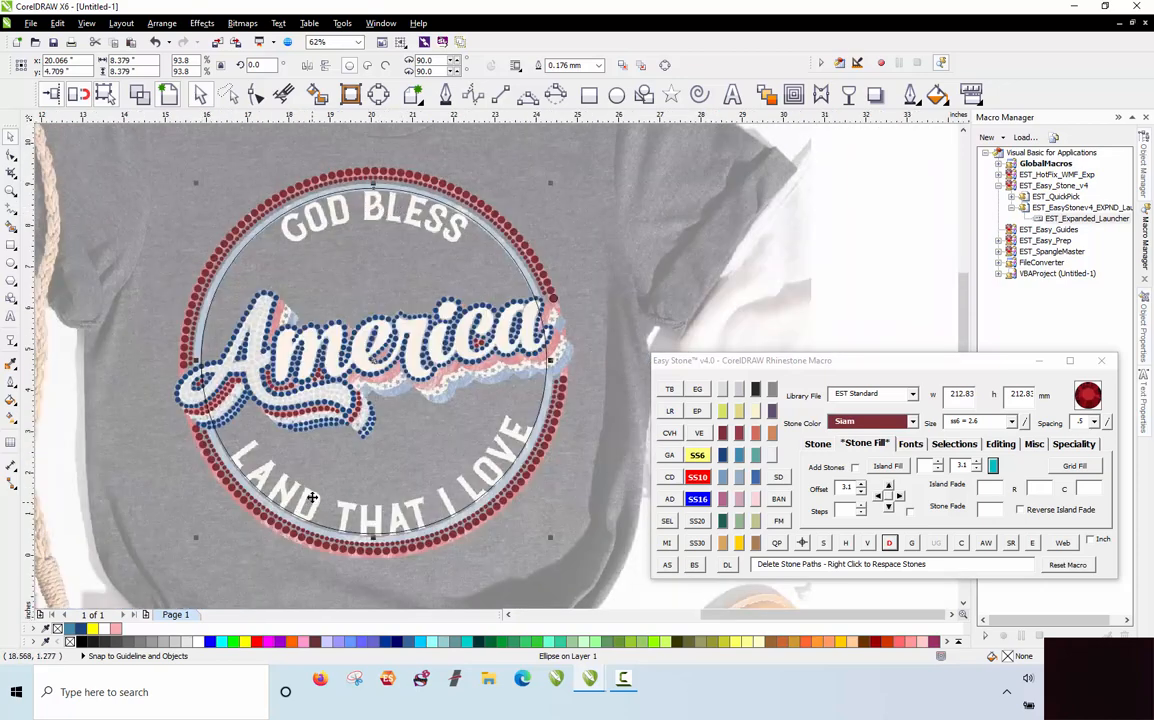
scroll(533, 257, "up", 2)
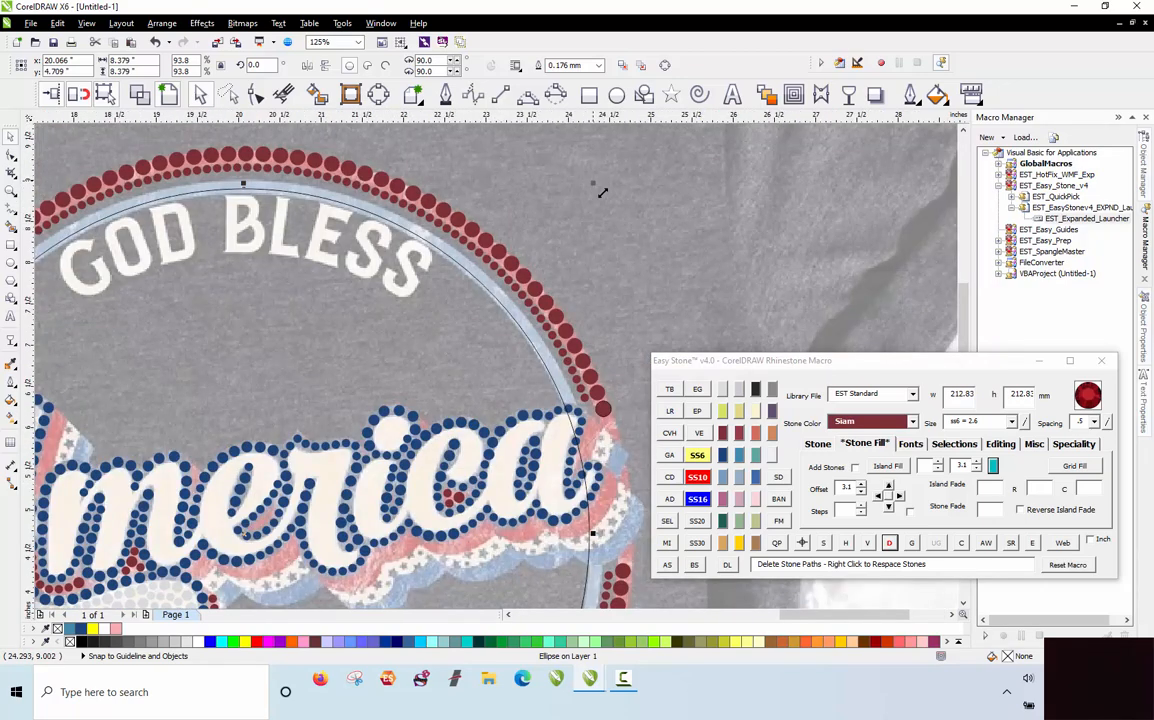
left_click(992, 465)
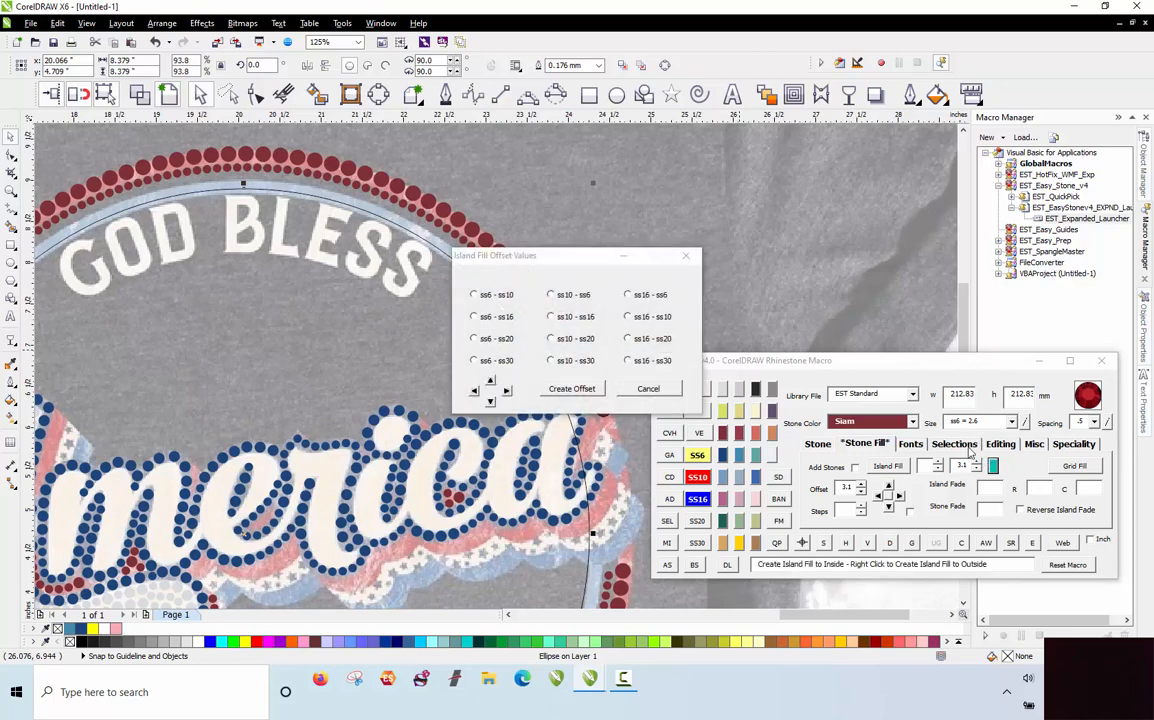
left_click(551, 295)
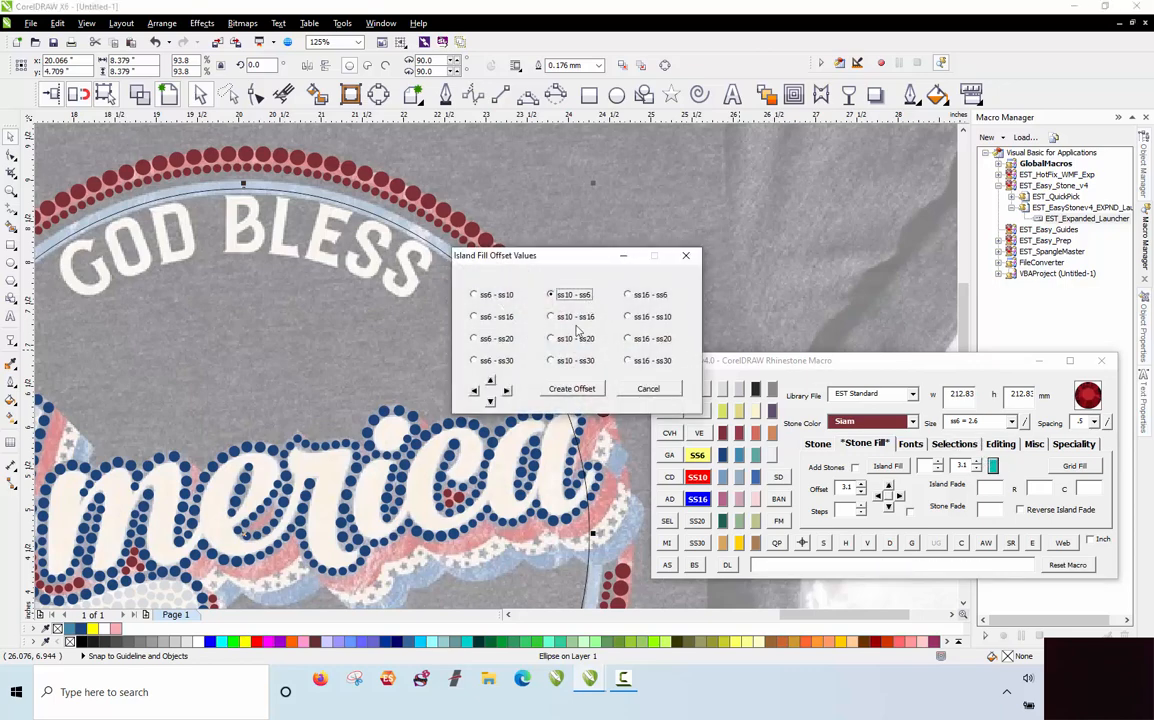
left_click(571, 389)
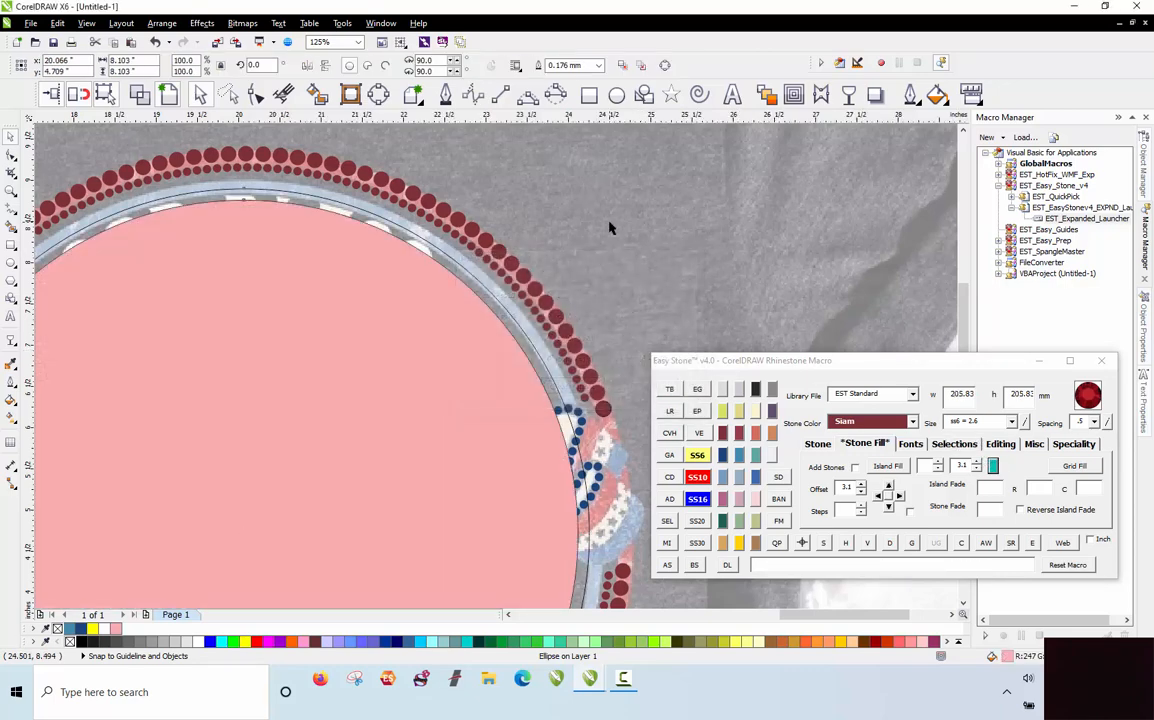
left_click(473, 324)
left_click(68, 642)
scroll(455, 265, "down", 2)
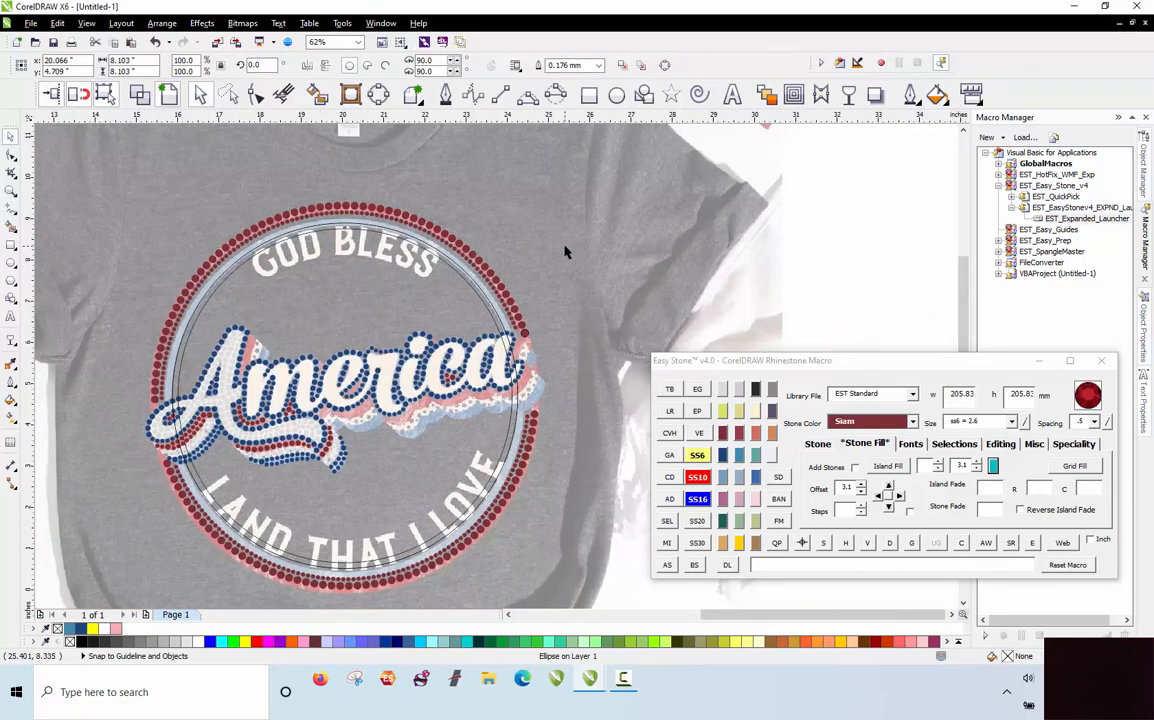
Step: Convert both concentric blue ring circles to curves
key("Escape")
scroll(478, 317, "up", 3)
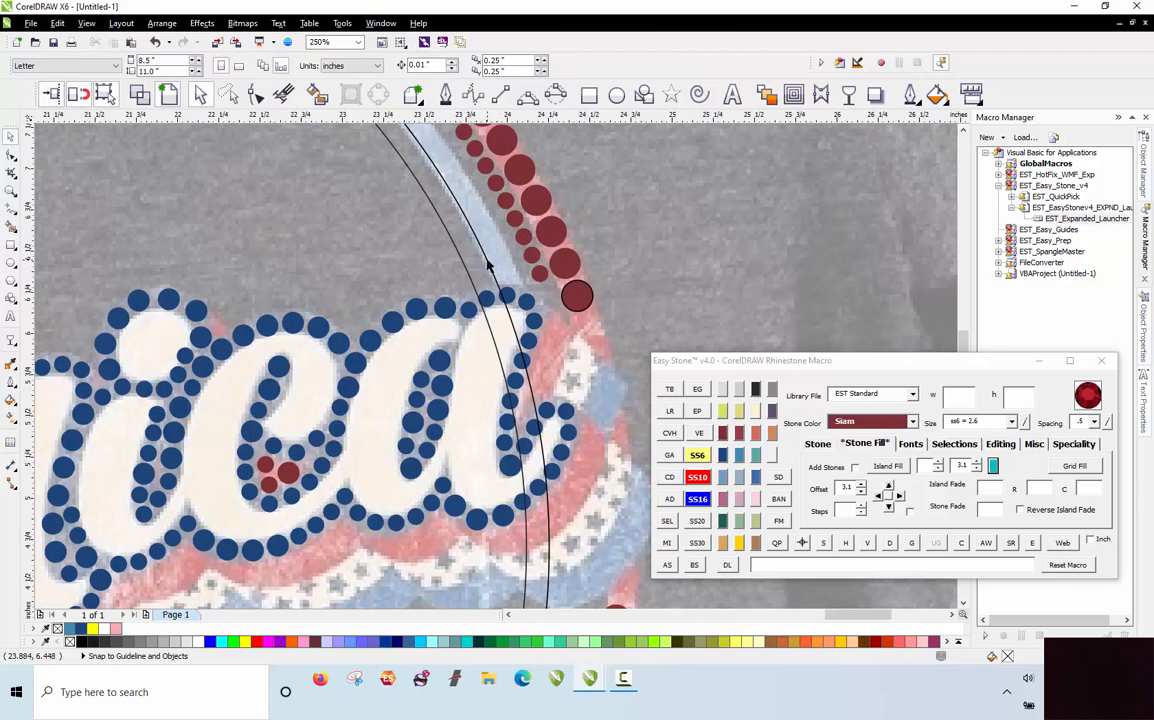
left_click(462, 276)
left_click(466, 270, "shift")
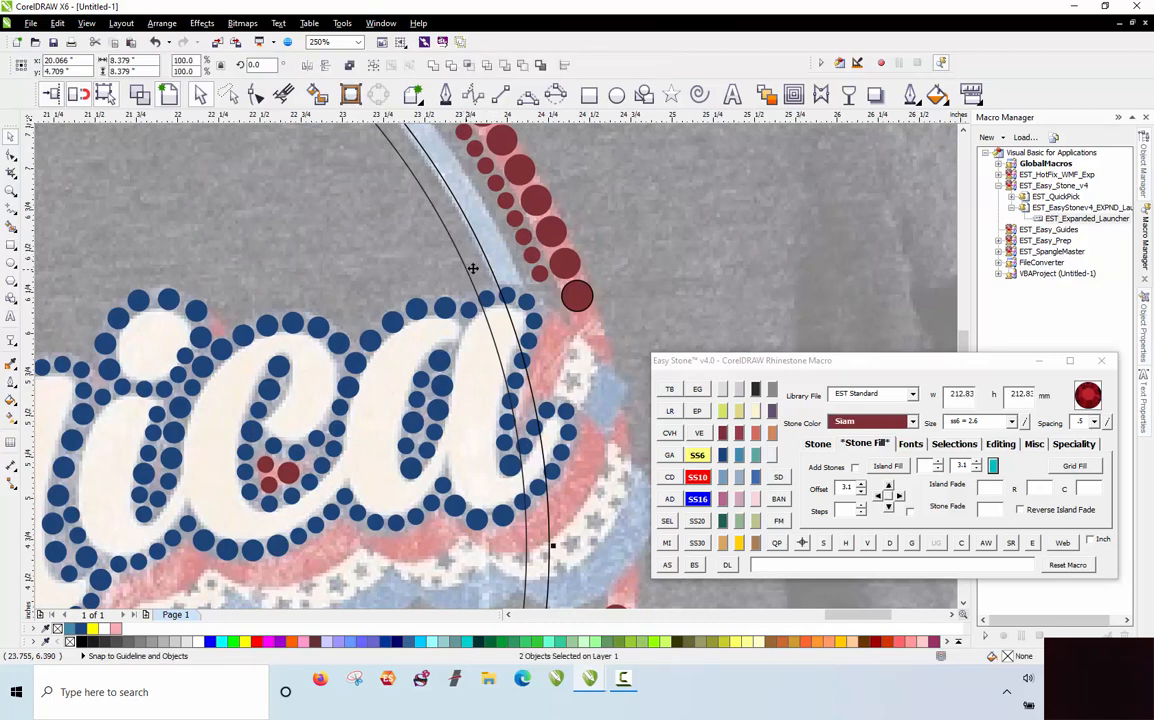
key("Escape")
Step: Add nodes to the outer blue ring circle just above and near the bottom of the final "a" of America
scroll(505, 266, "up", 4)
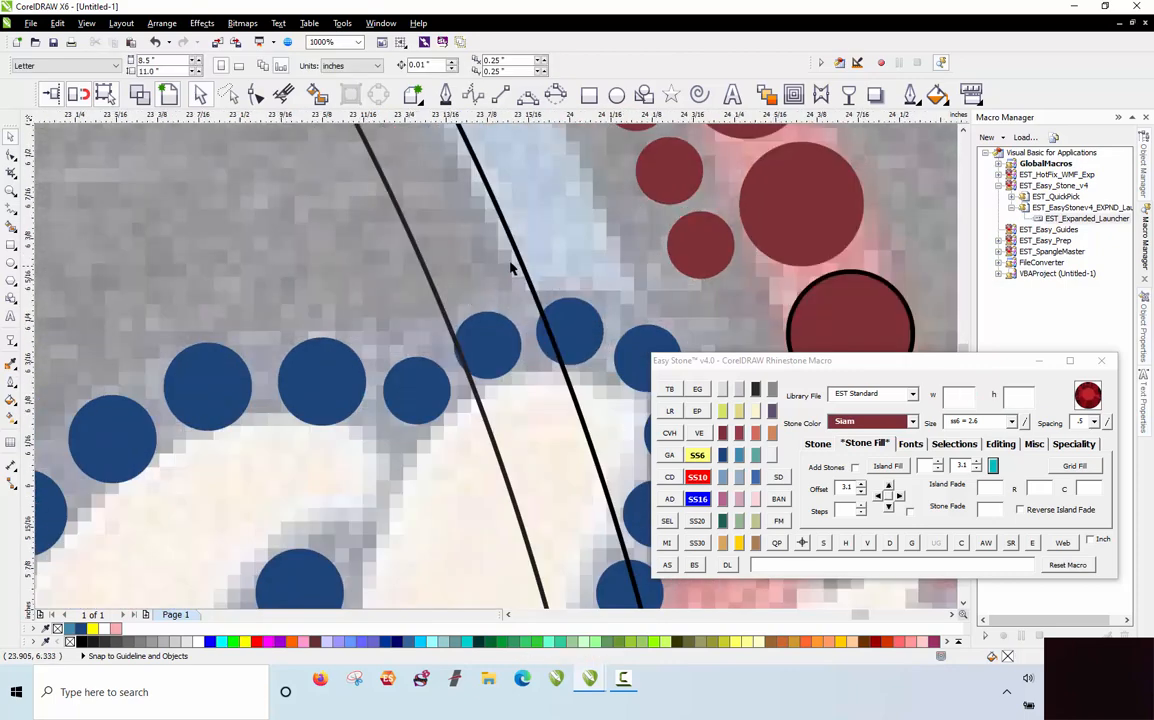
left_click(512, 236)
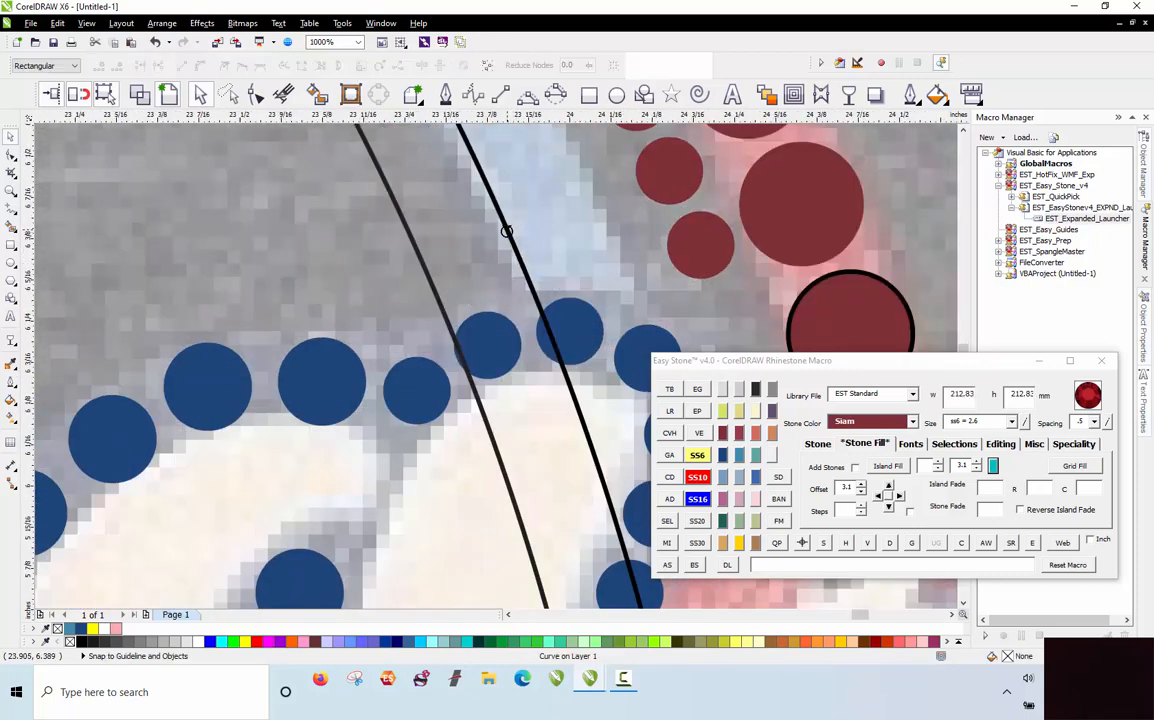
key("F10")
scroll(506, 220, "down", 4)
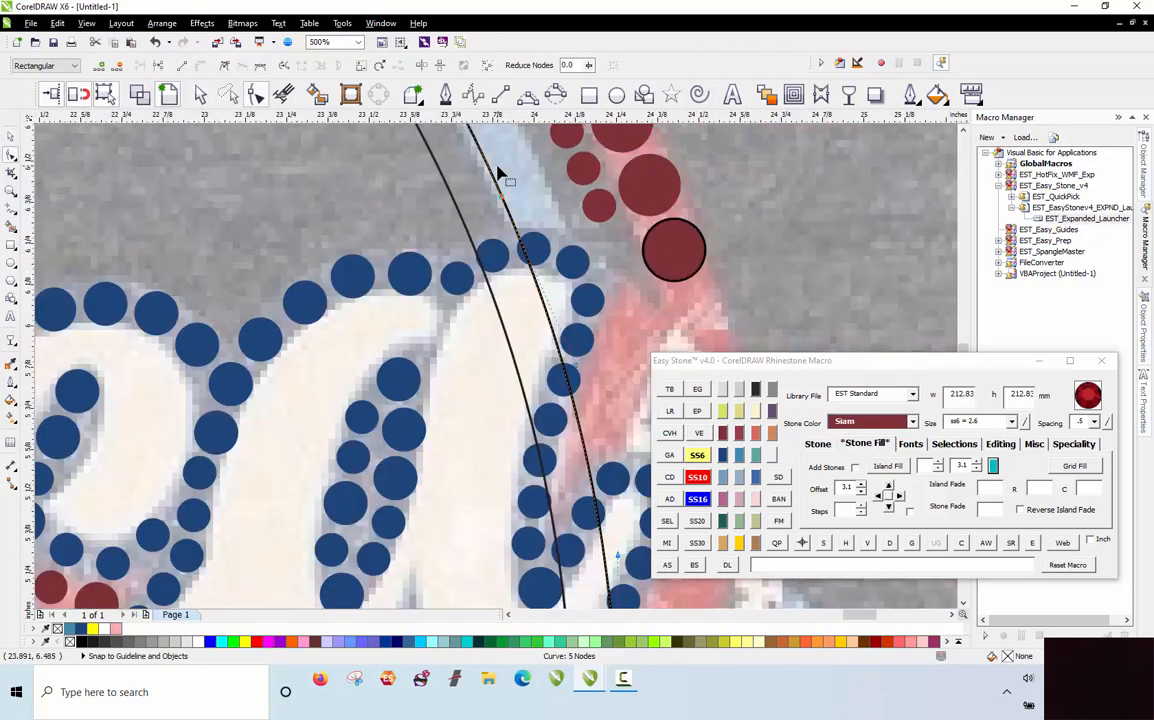
scroll(520, 250, "down", 2)
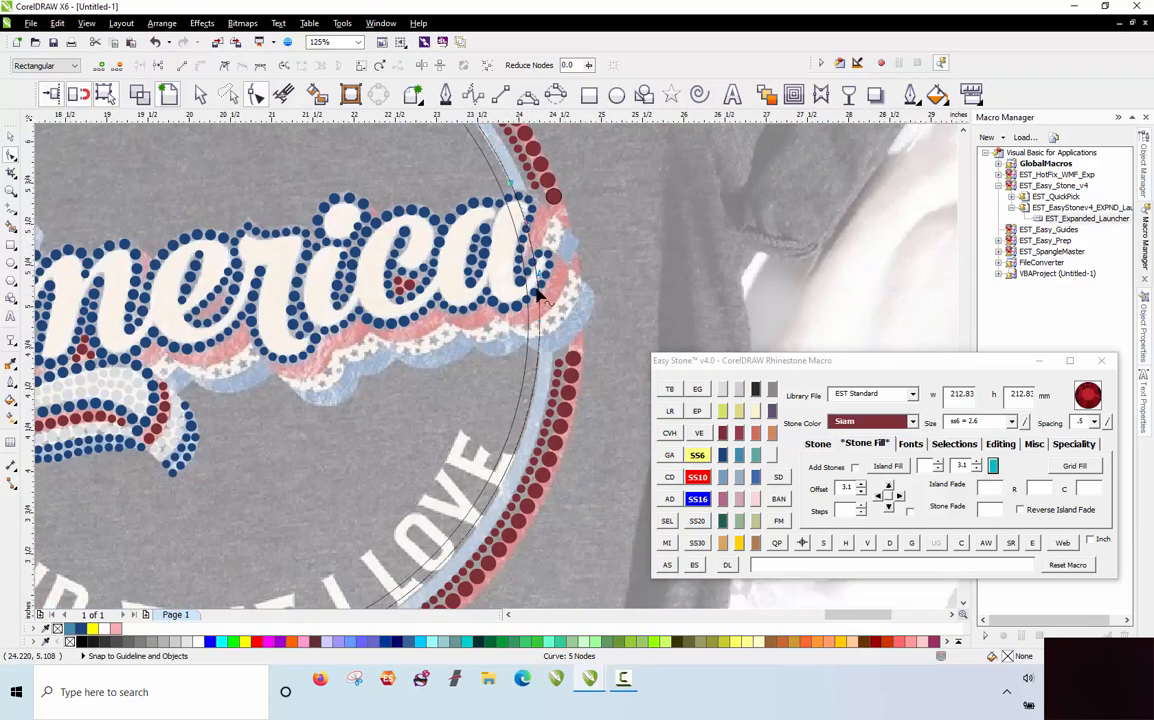
scroll(541, 322, "up", 4)
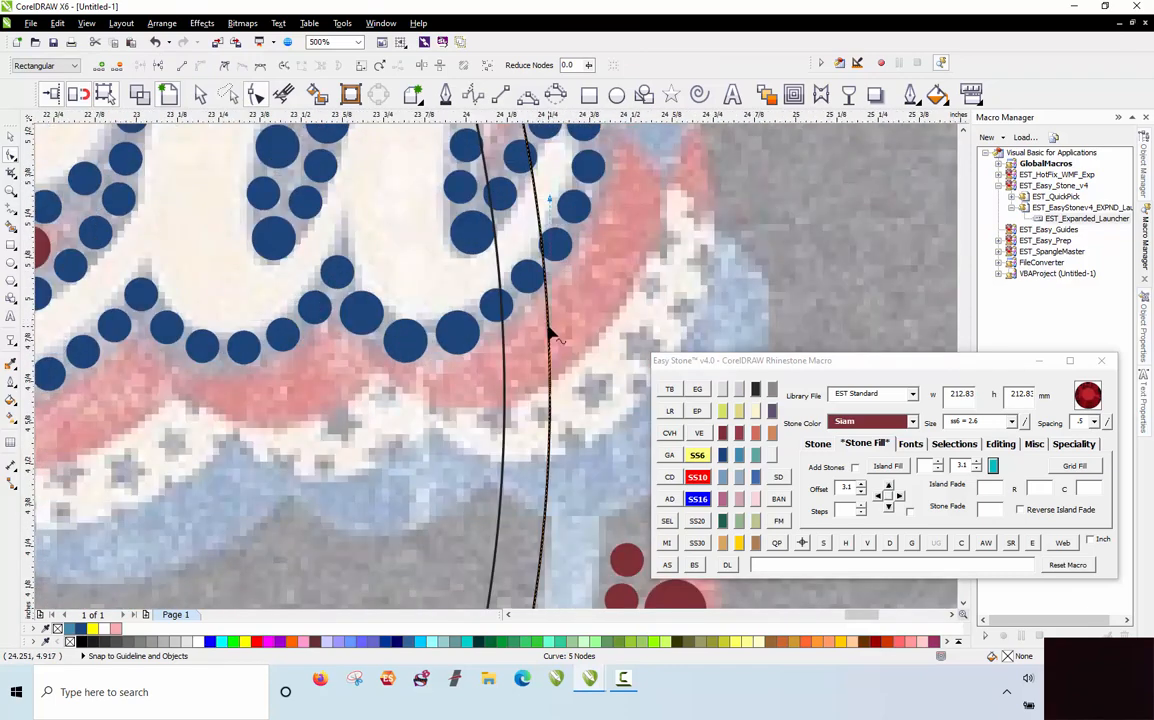
double_click(549, 333)
double_click(541, 232)
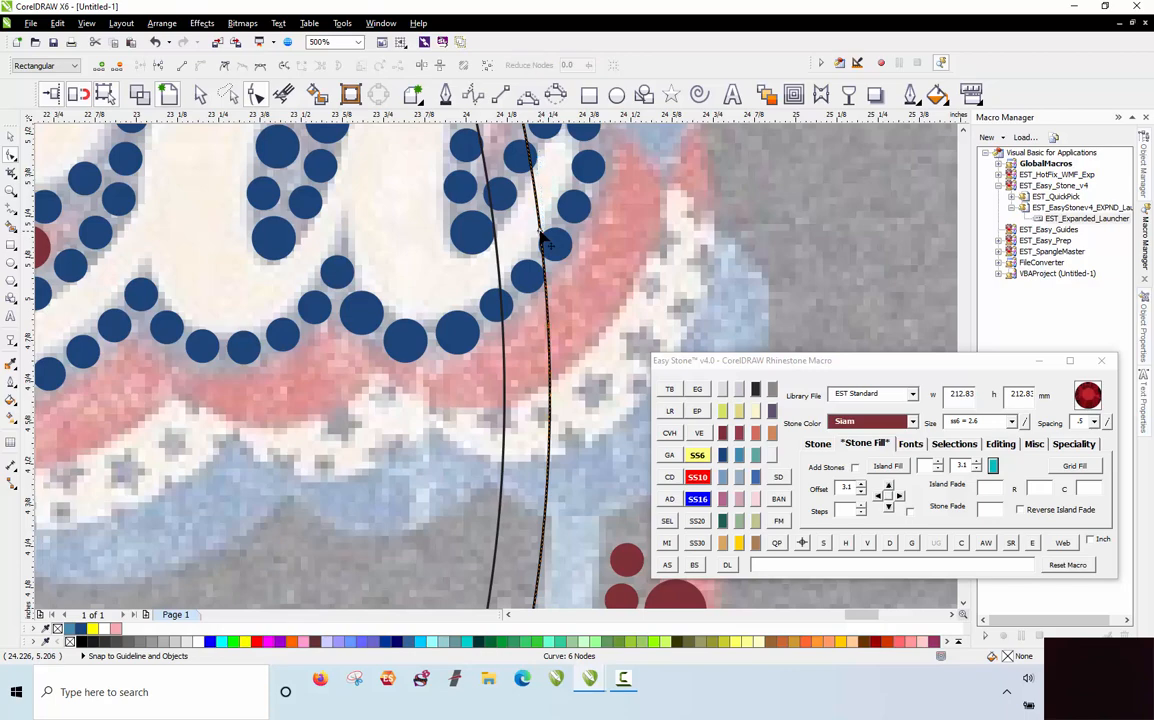
Step: Break the outer blue ring circle apart near the bottom of the final "a" of America and delete the segment crossing the letter
right_click(541, 231)
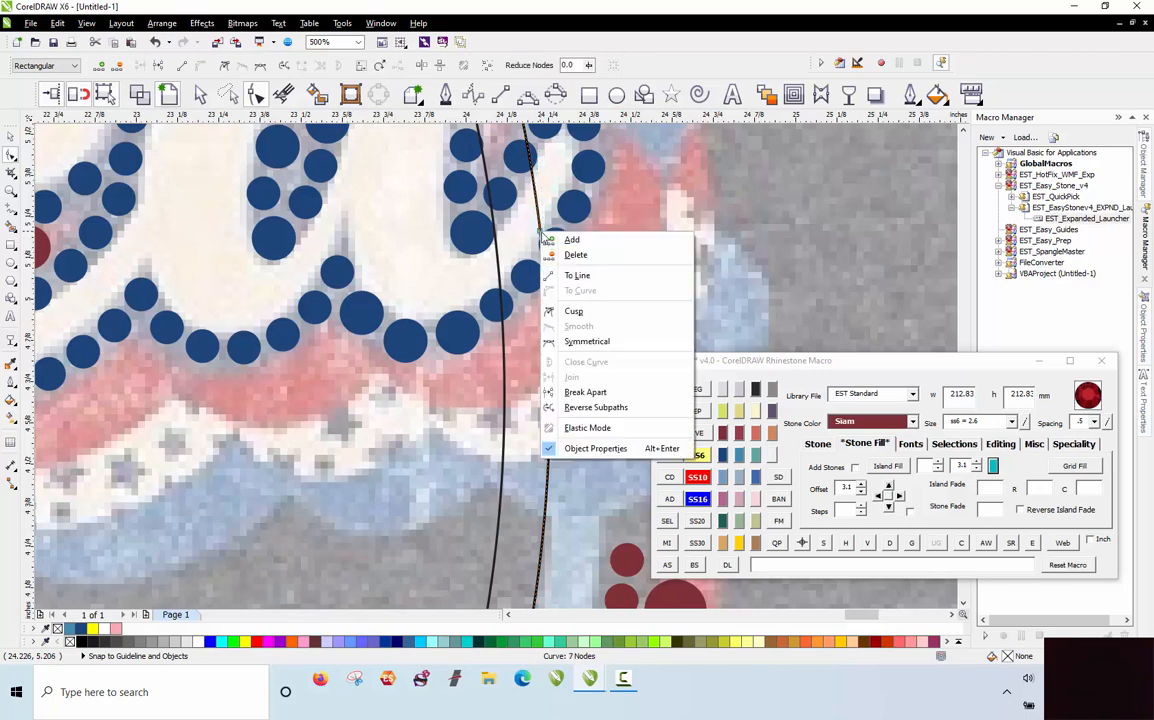
left_click(588, 392)
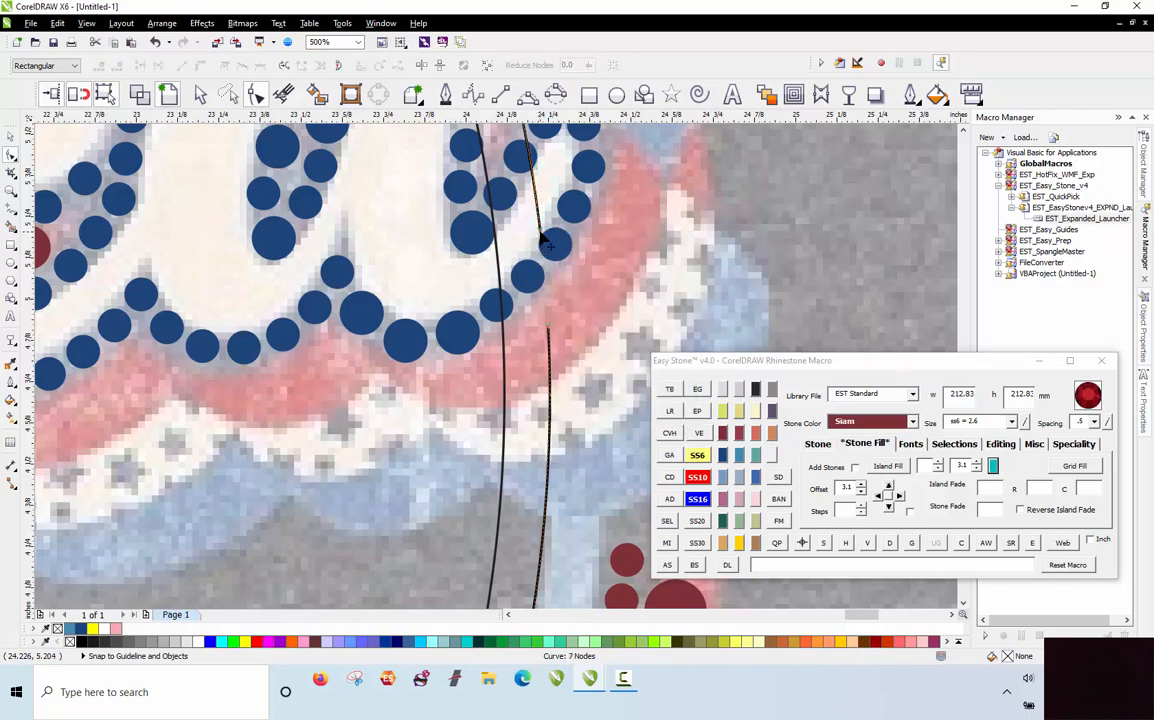
key("Delete")
scroll(533, 350, "down", 2)
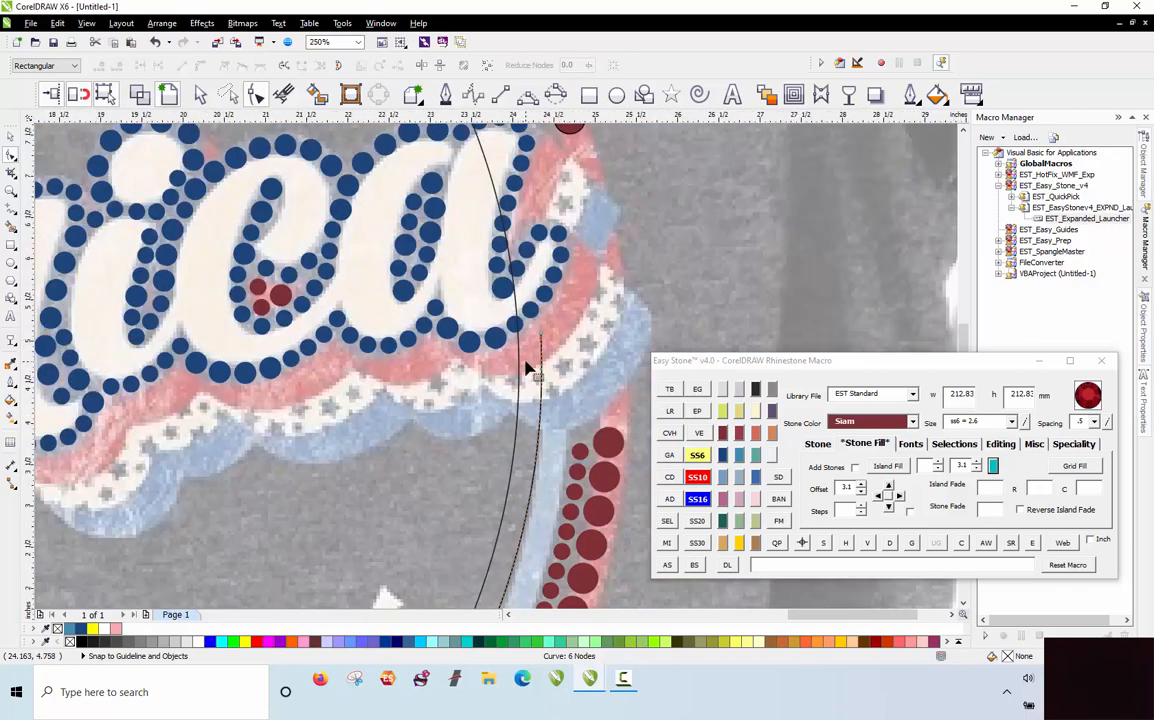
Step: Add nodes to the inner blue ring circle just above the final "a" and just below the blue scalloped edge beneath it
scroll(506, 222, "up", 1)
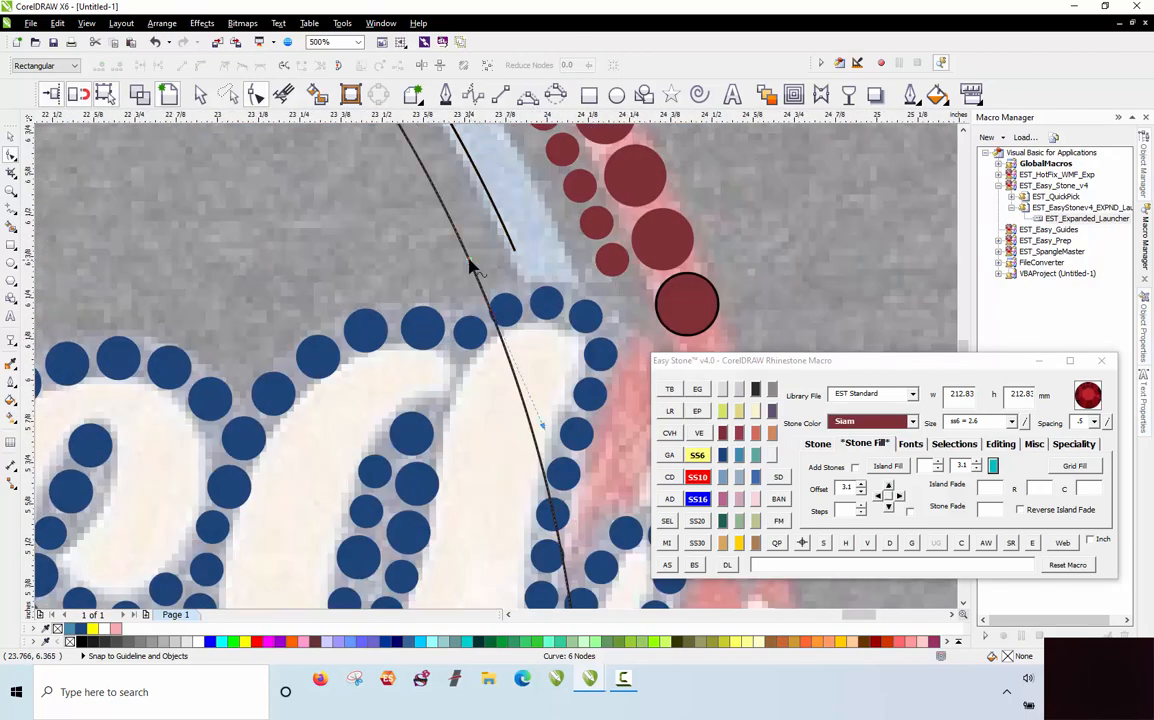
scroll(467, 224, "down", 1)
scroll(525, 512, "up", 1)
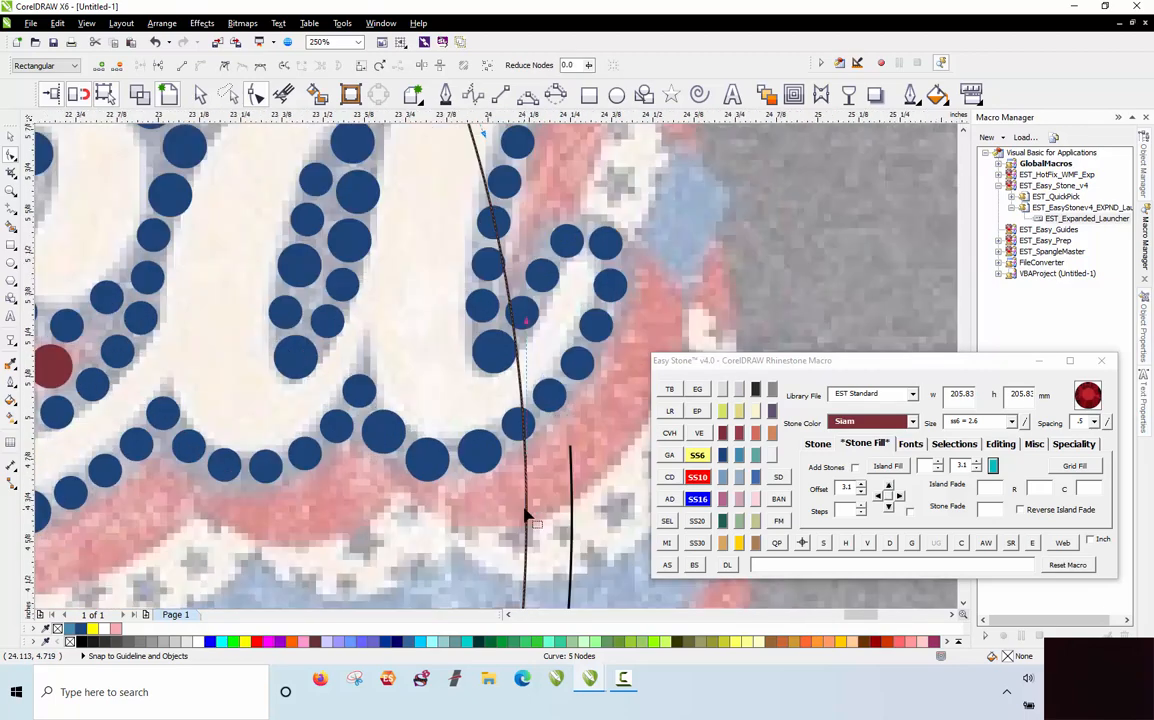
scroll(527, 514, "up", 2)
scroll(530, 487, "down", 2)
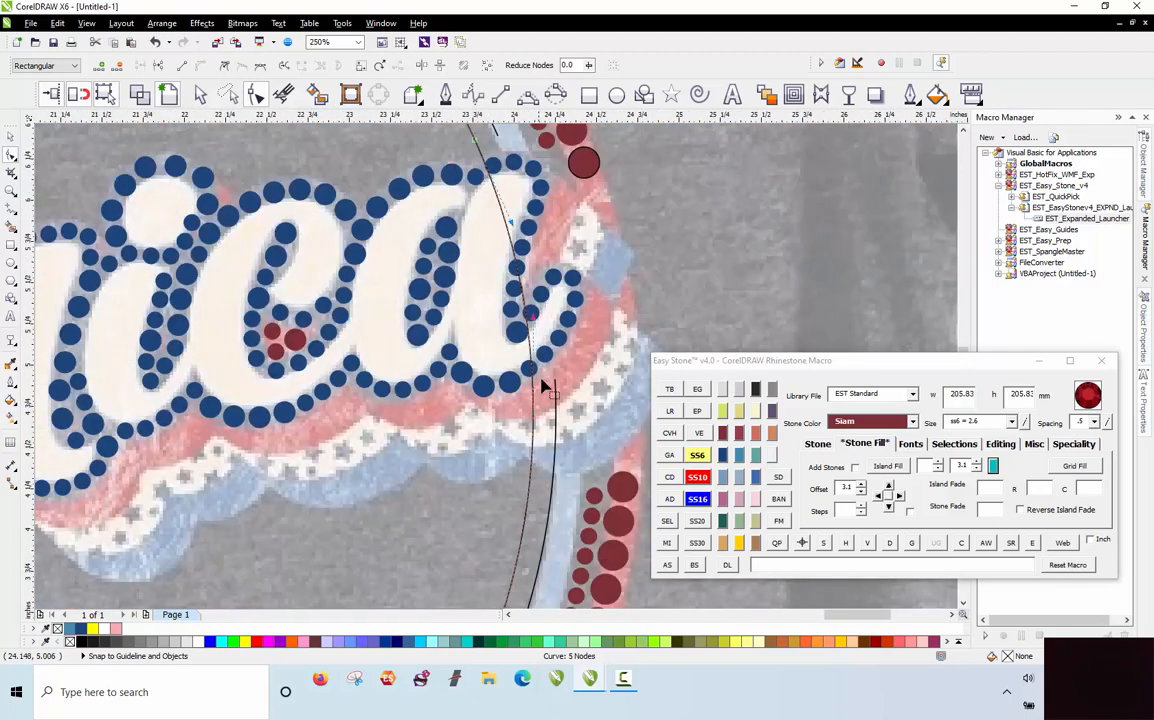
scroll(565, 503, "up", 1)
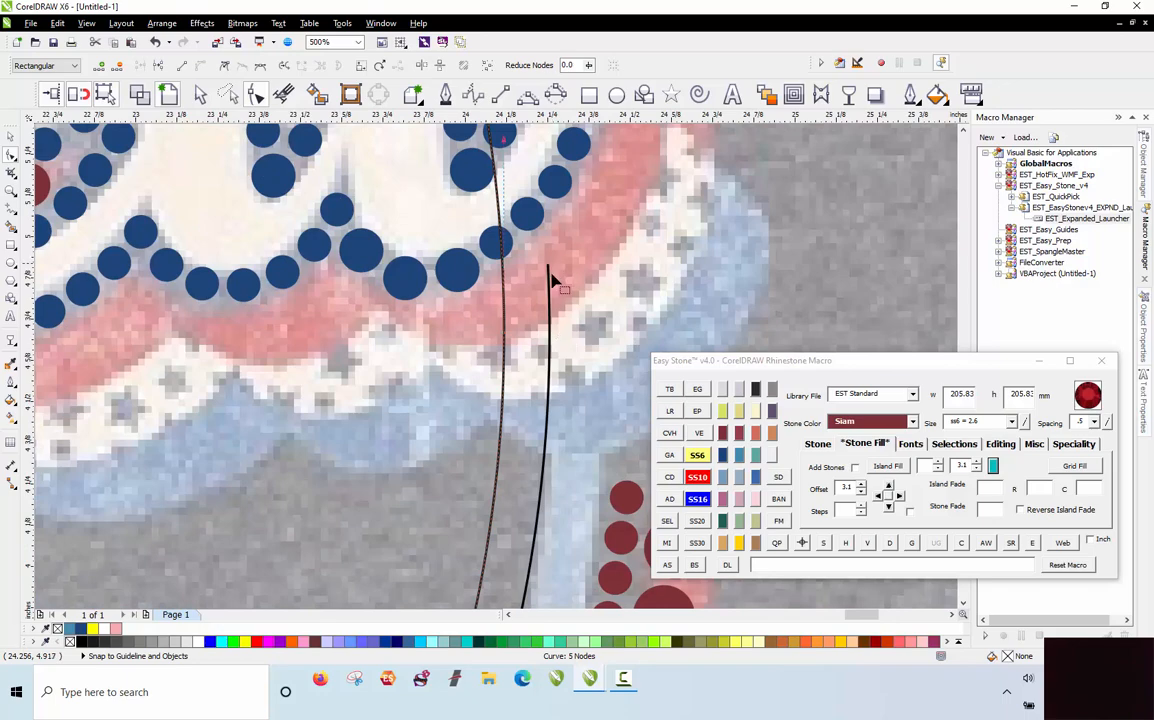
double_click(498, 477)
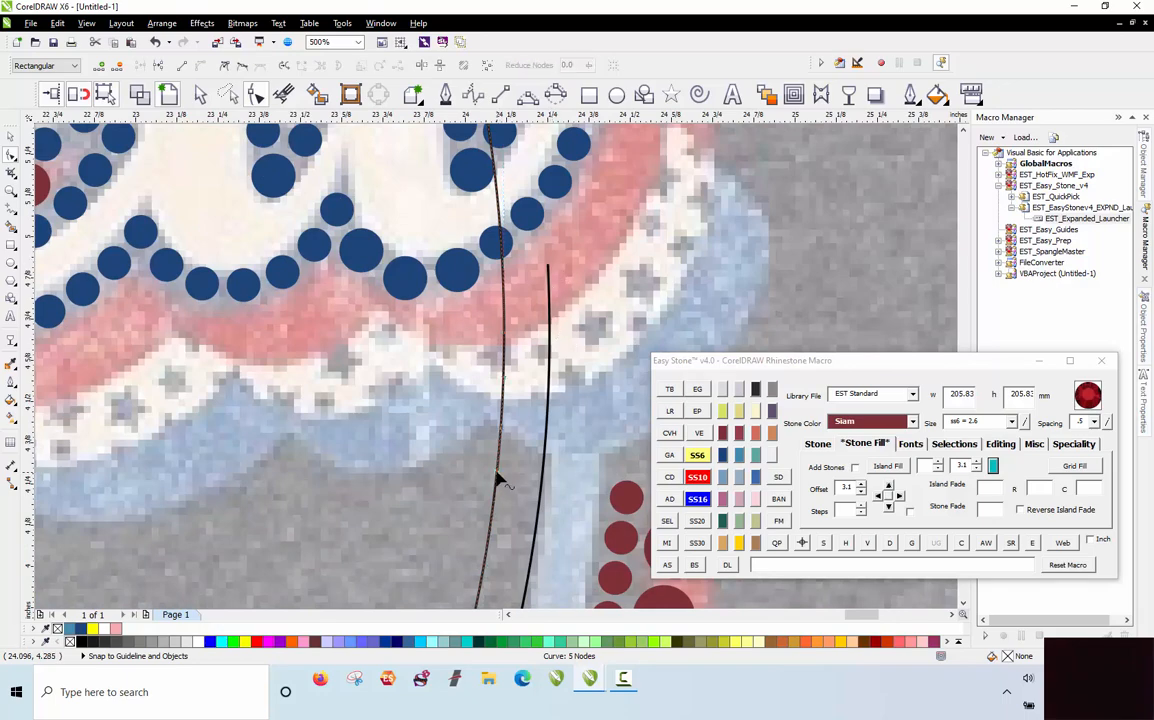
Step: Break the inner blue ring circle apart below the final "a" and delete the section crossing the letter and scalloped border
right_click(507, 321)
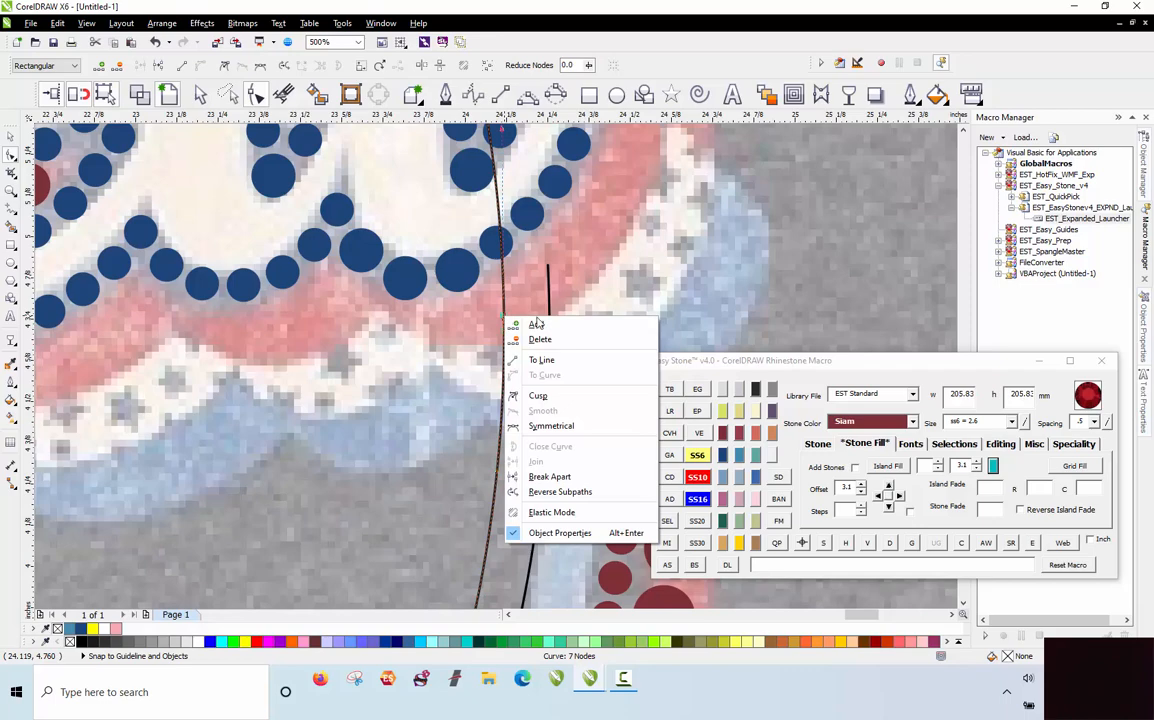
left_click(535, 476)
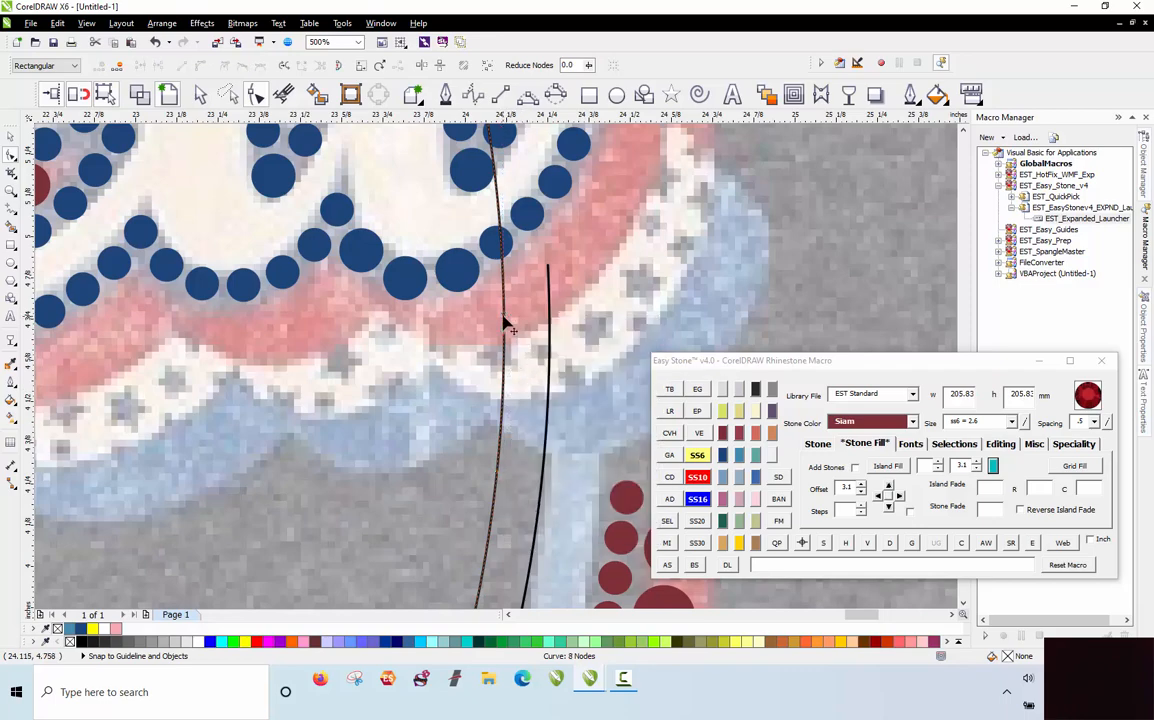
left_click(503, 316)
left_click(505, 316)
key("Delete")
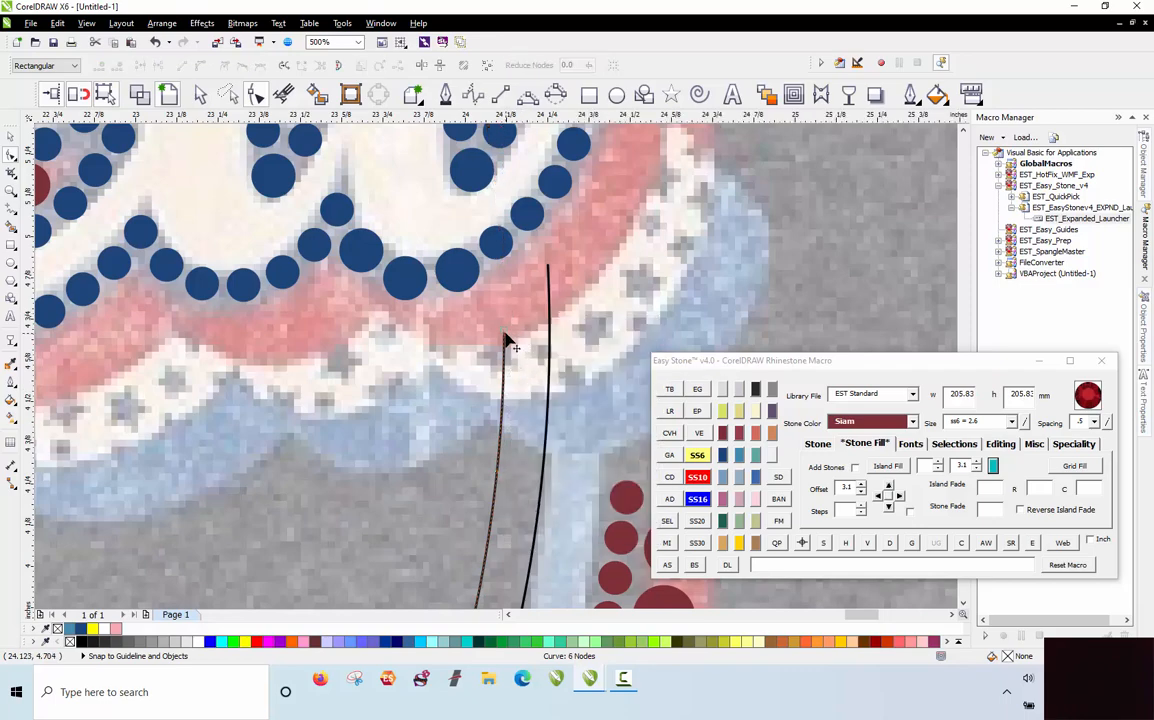
left_click(505, 337)
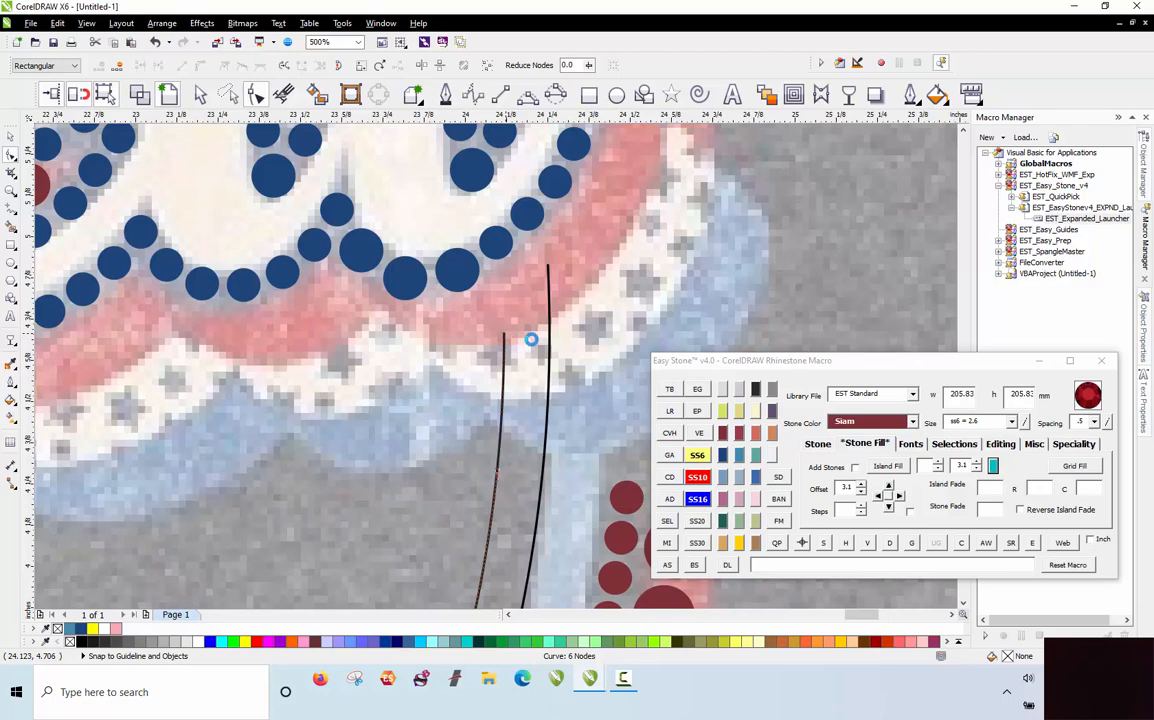
key("Delete")
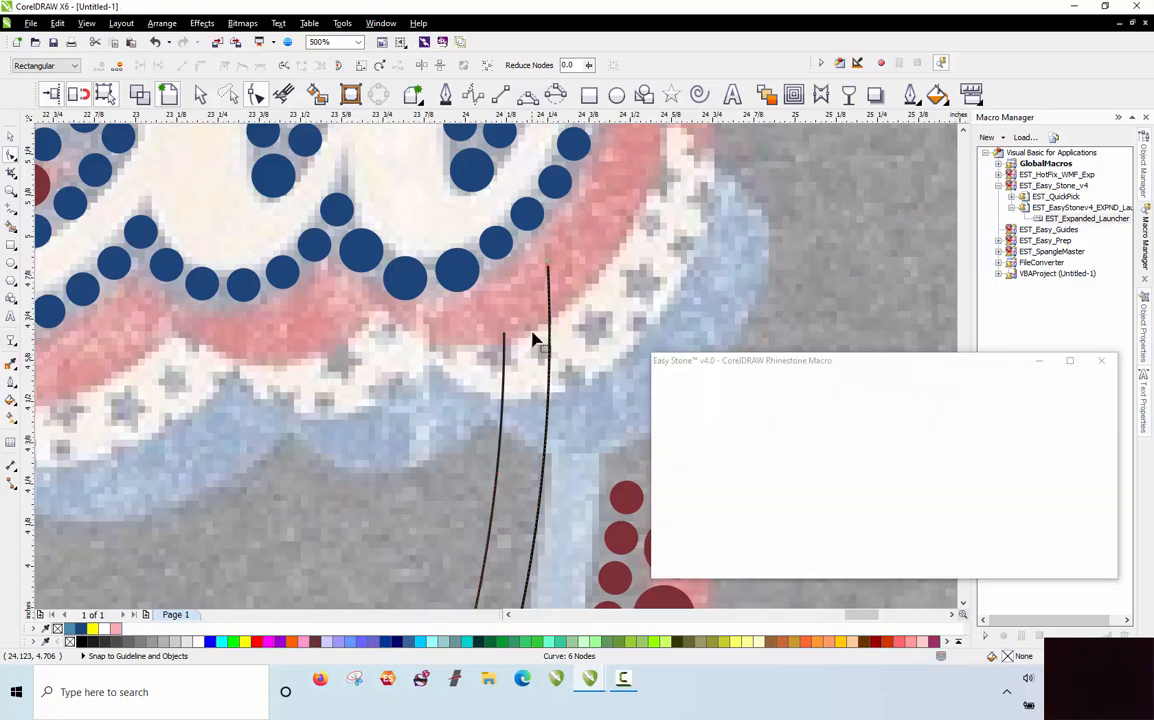
Step: Add a node to the outer blue ring curve below the scalloped edge and delete the end nodes above it
left_click(533, 333)
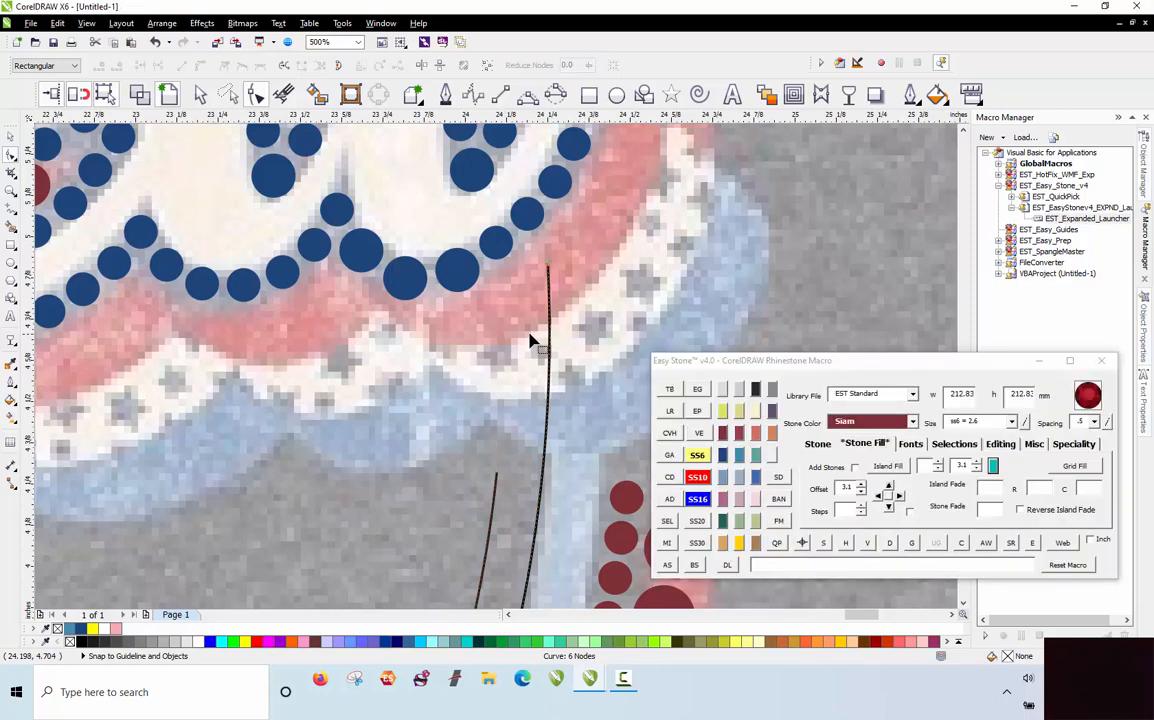
double_click(541, 484)
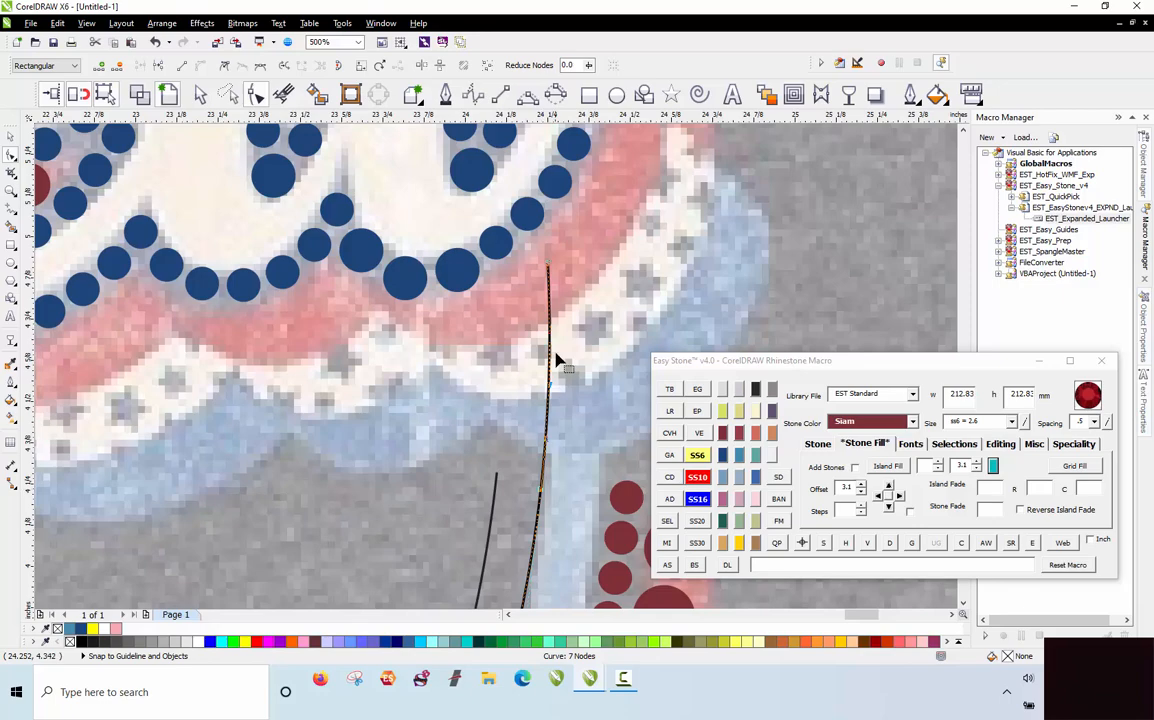
double_click(548, 268)
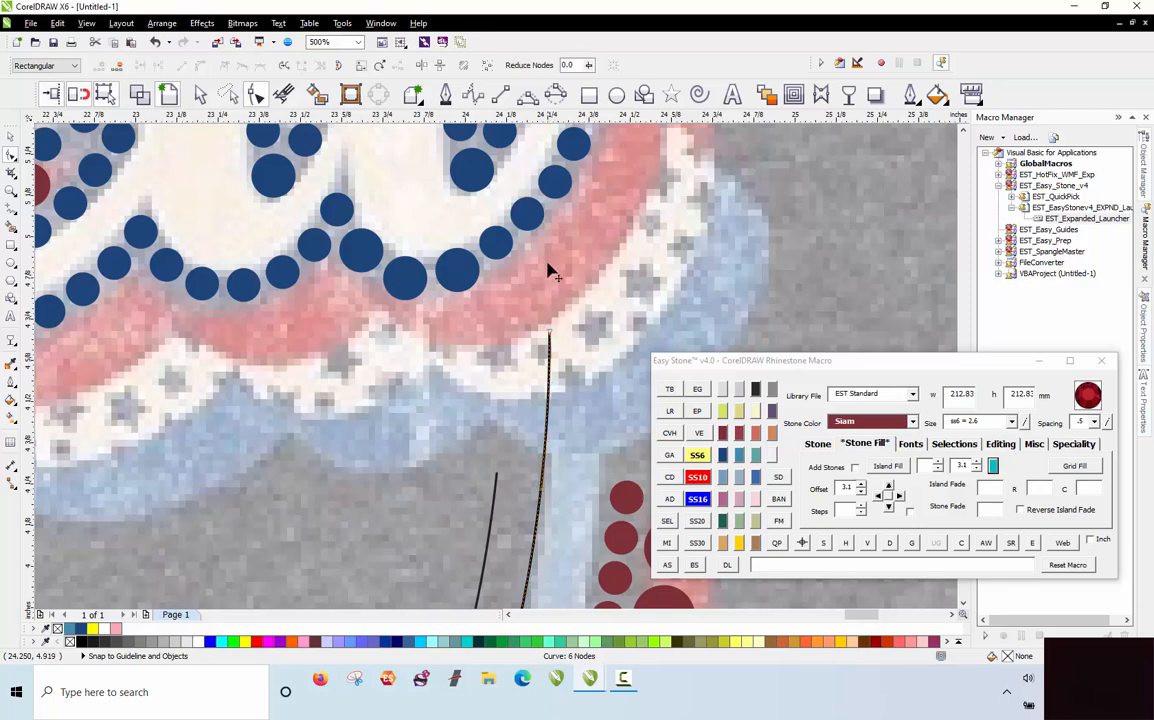
double_click(549, 333)
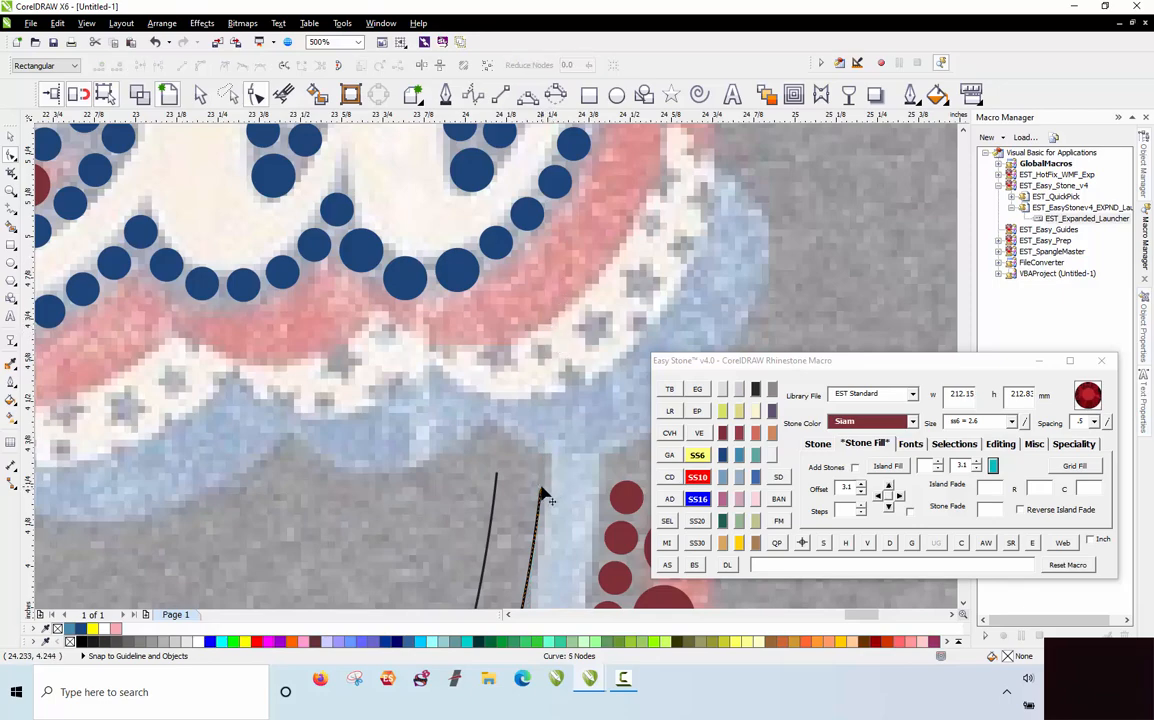
key("space")
Step: Add a node to the outer blue ring curve just below the blue stone rows under the capital "A"
scroll(559, 453, "down", 3)
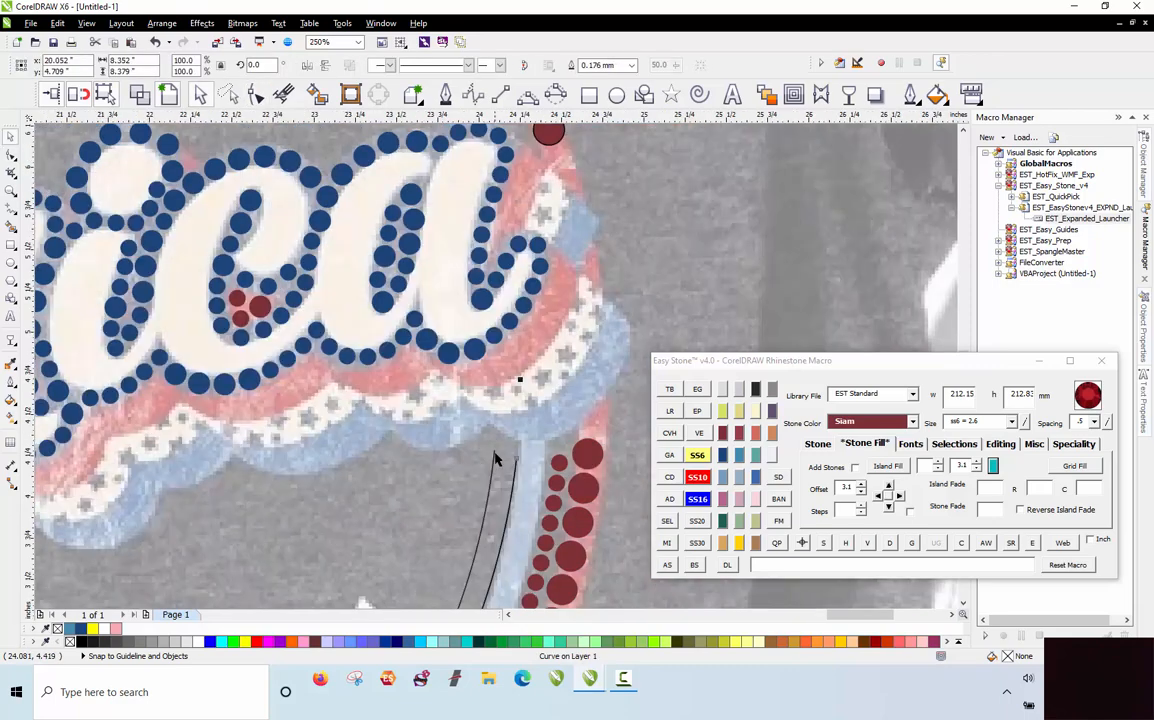
scroll(465, 280, "up", 1)
scroll(580, 285, "down", 2)
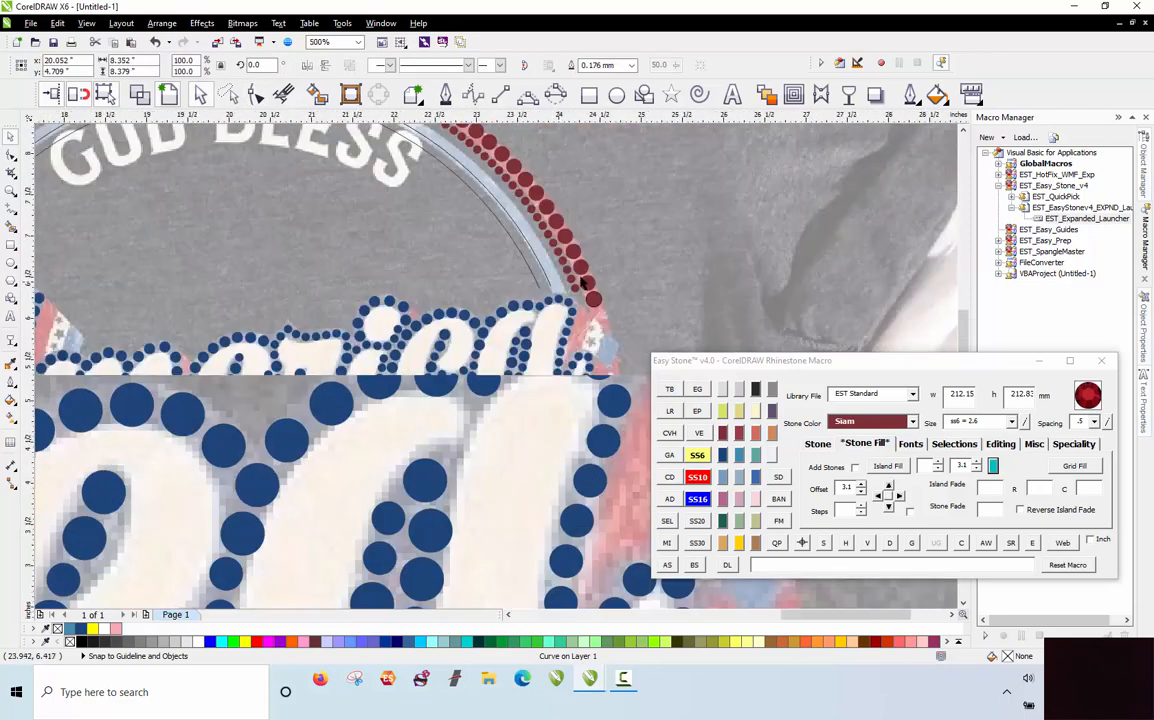
scroll(204, 392, "up", 6)
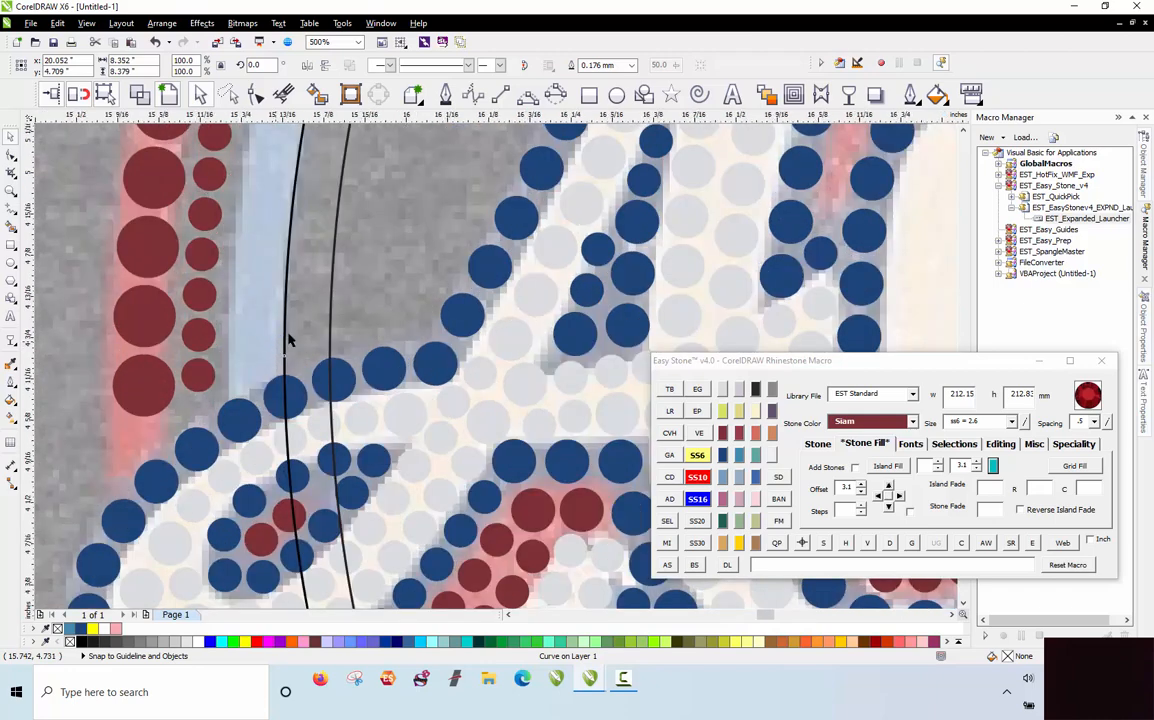
key("F10")
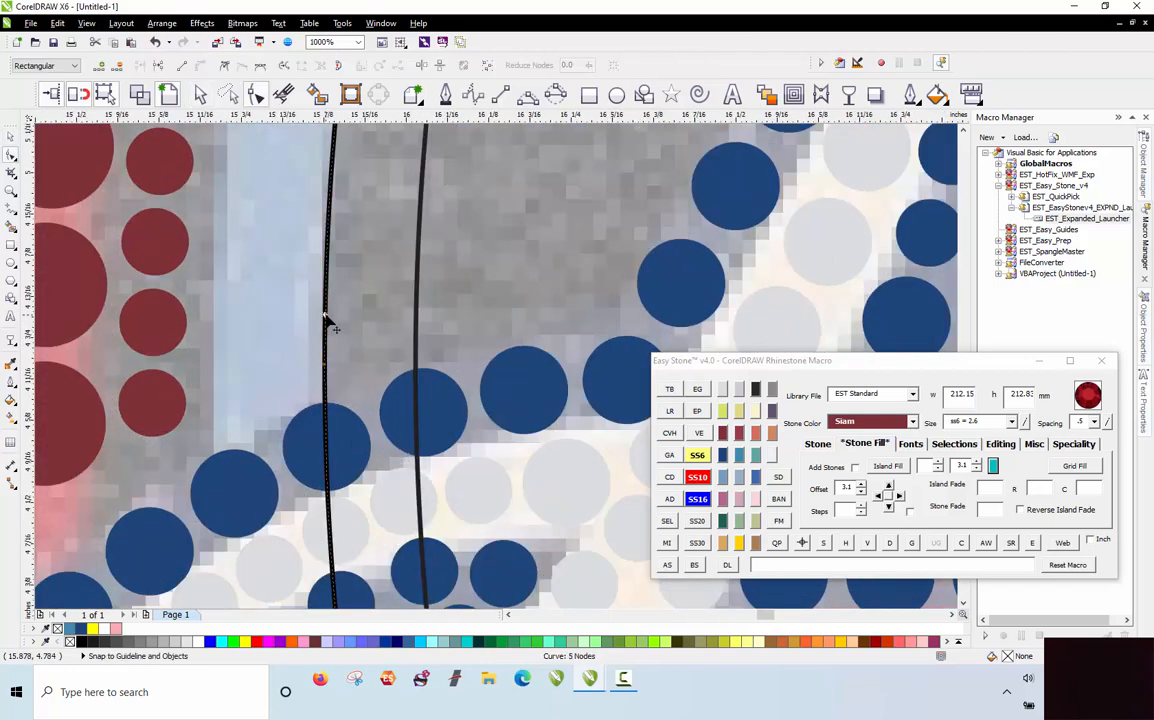
scroll(360, 240, "down", 3)
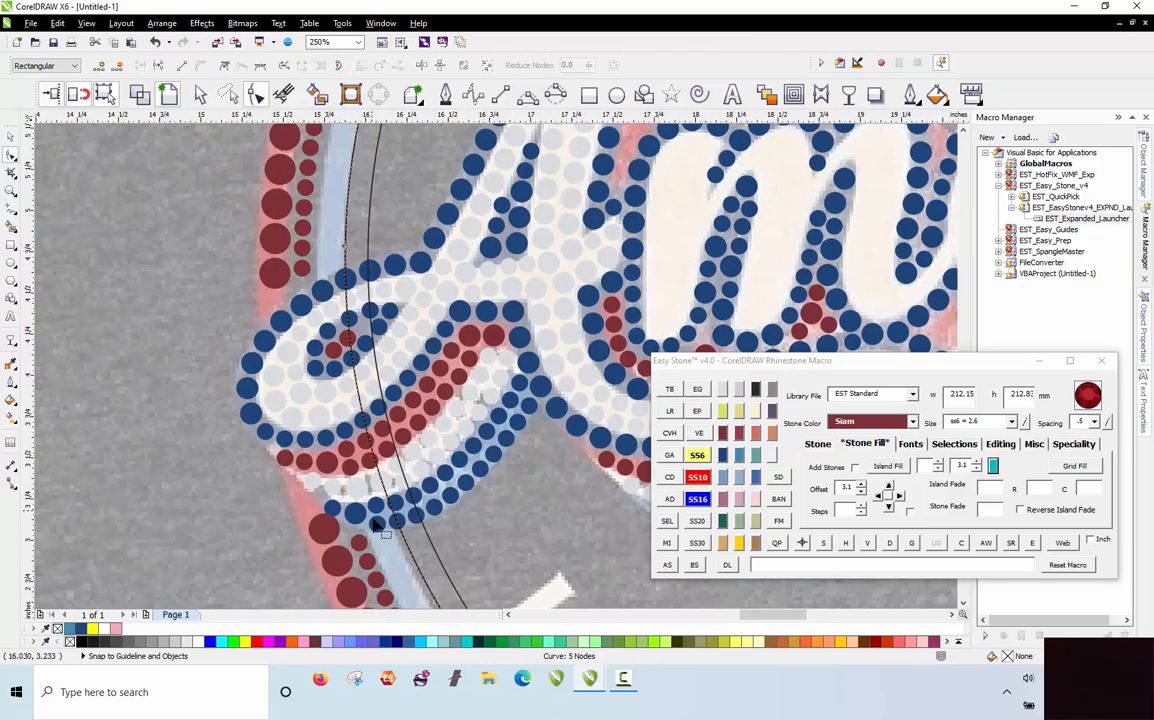
scroll(396, 556, "up", 2)
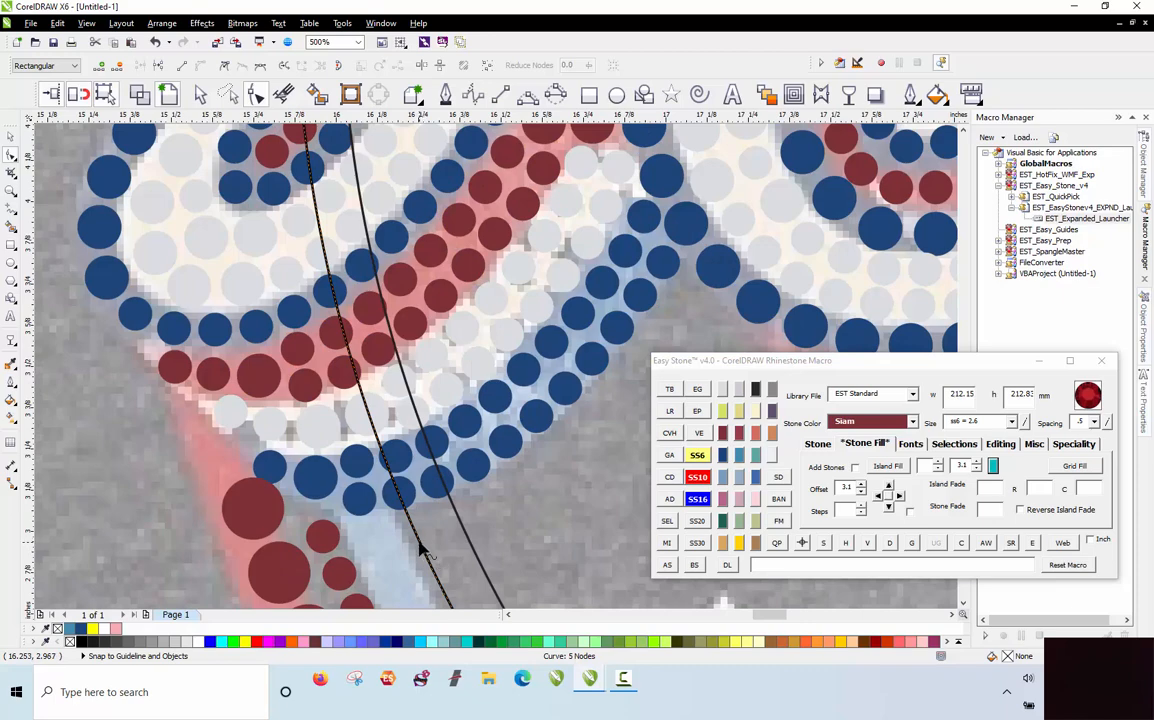
double_click(419, 543)
scroll(404, 556, "down", 1)
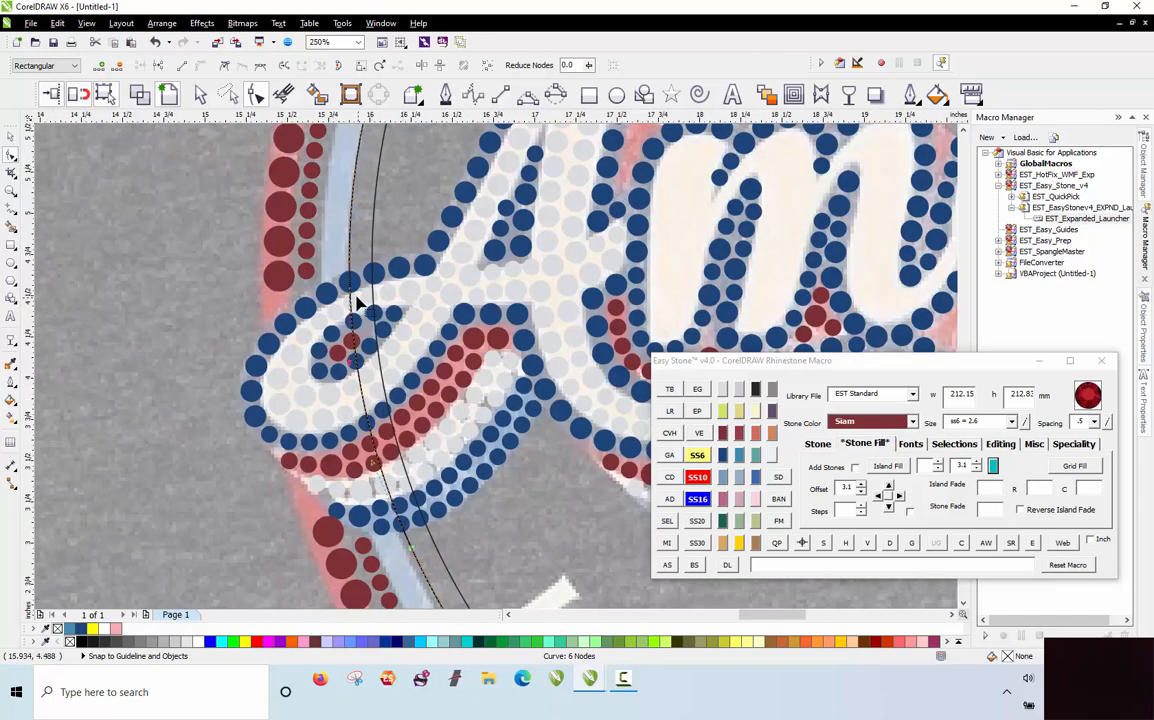
Step: Break the outer blue ring curve apart inside the capital "A" and delete the section crossing the letter
scroll(356, 398, "up", 1)
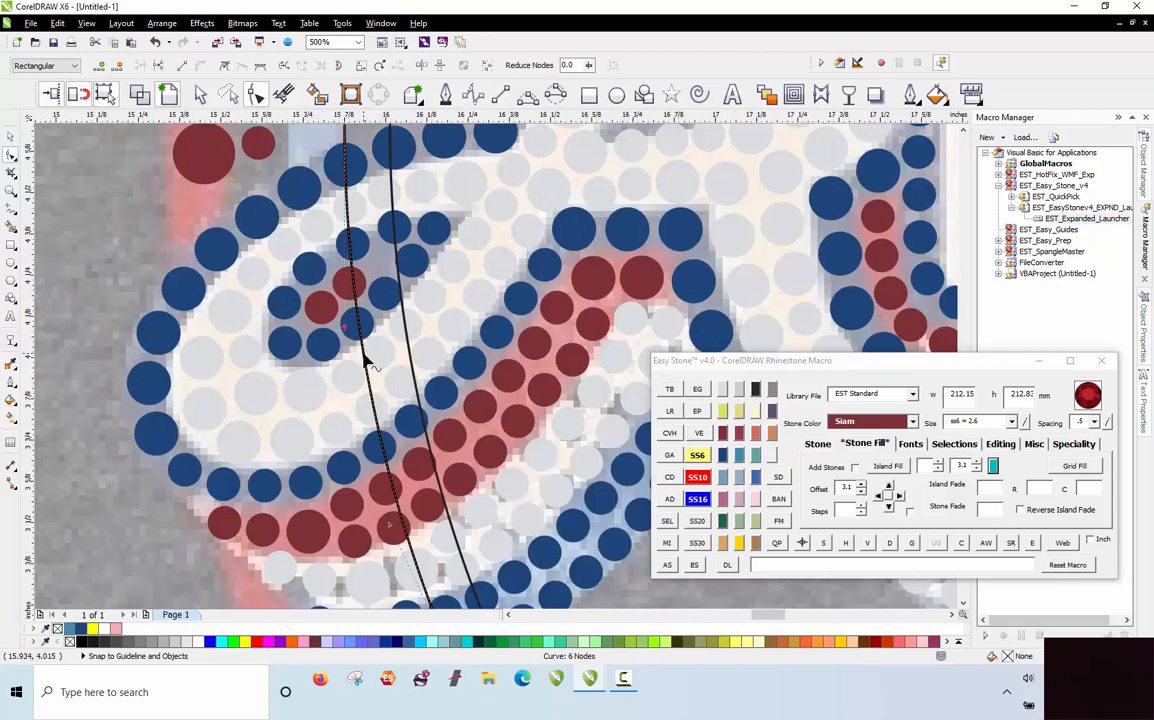
double_click(363, 356)
right_click(363, 356)
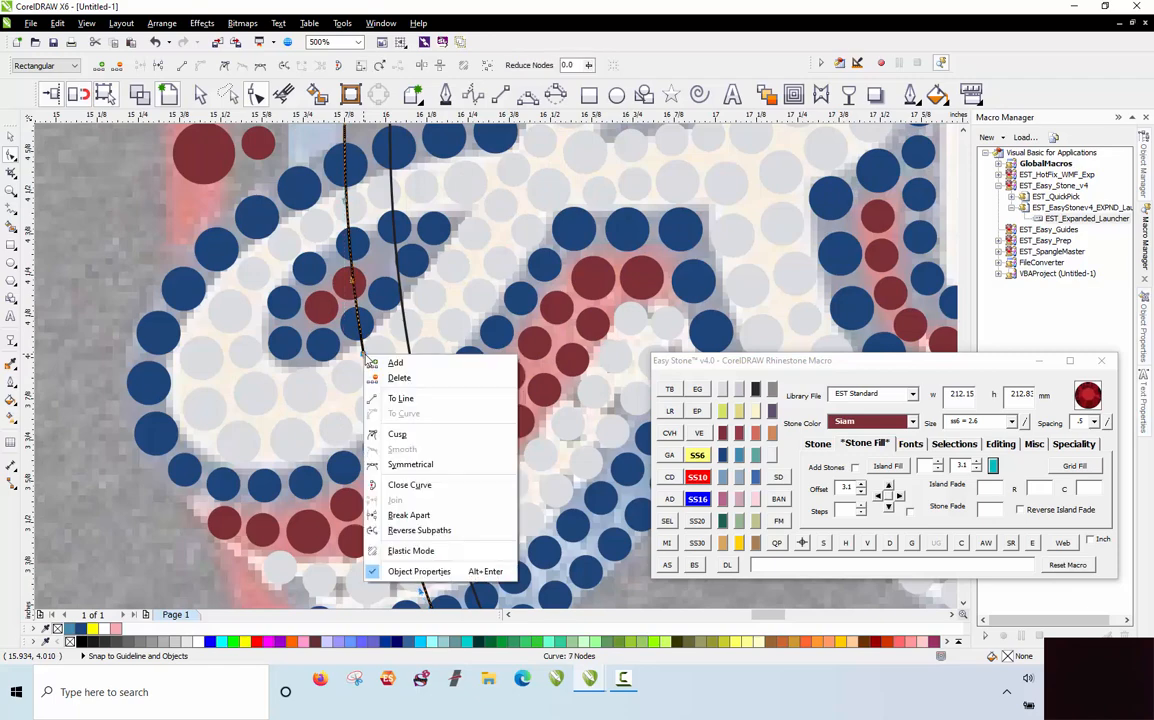
left_click(414, 514)
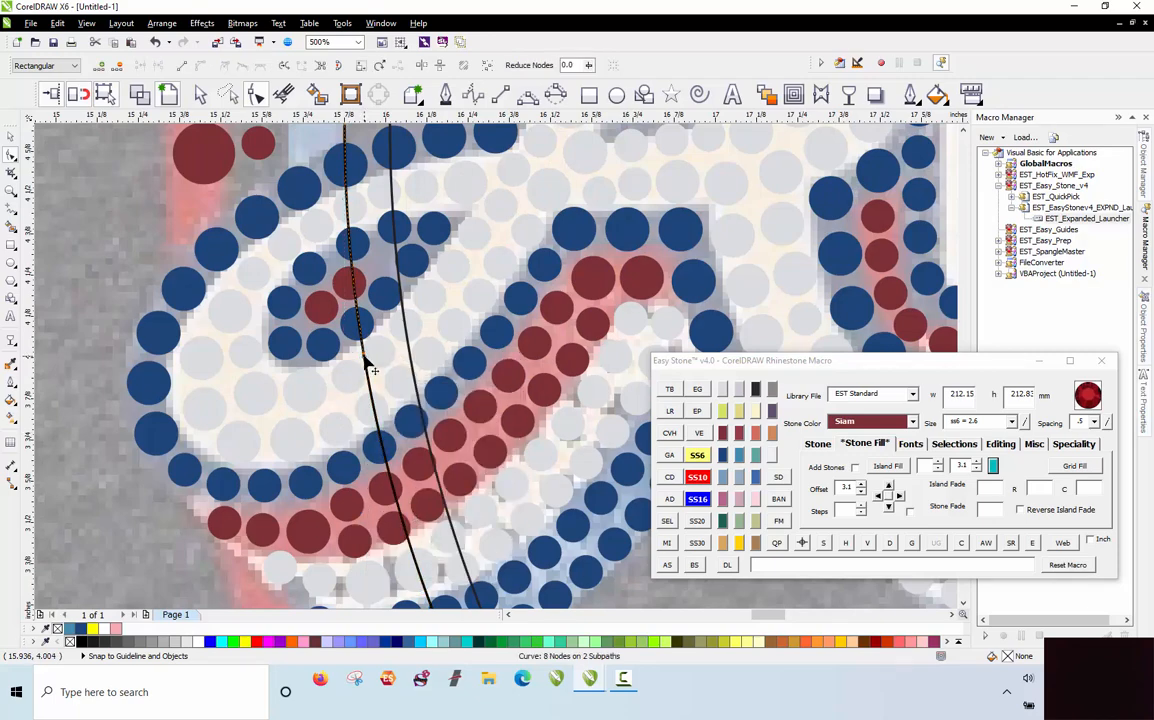
left_click(364, 360)
left_click(364, 358)
key("Delete")
Step: Shorten the outer blue ring curve's end above the capital "A" by adding a node slightly higher and deleting the end node
scroll(367, 433, "down", 1)
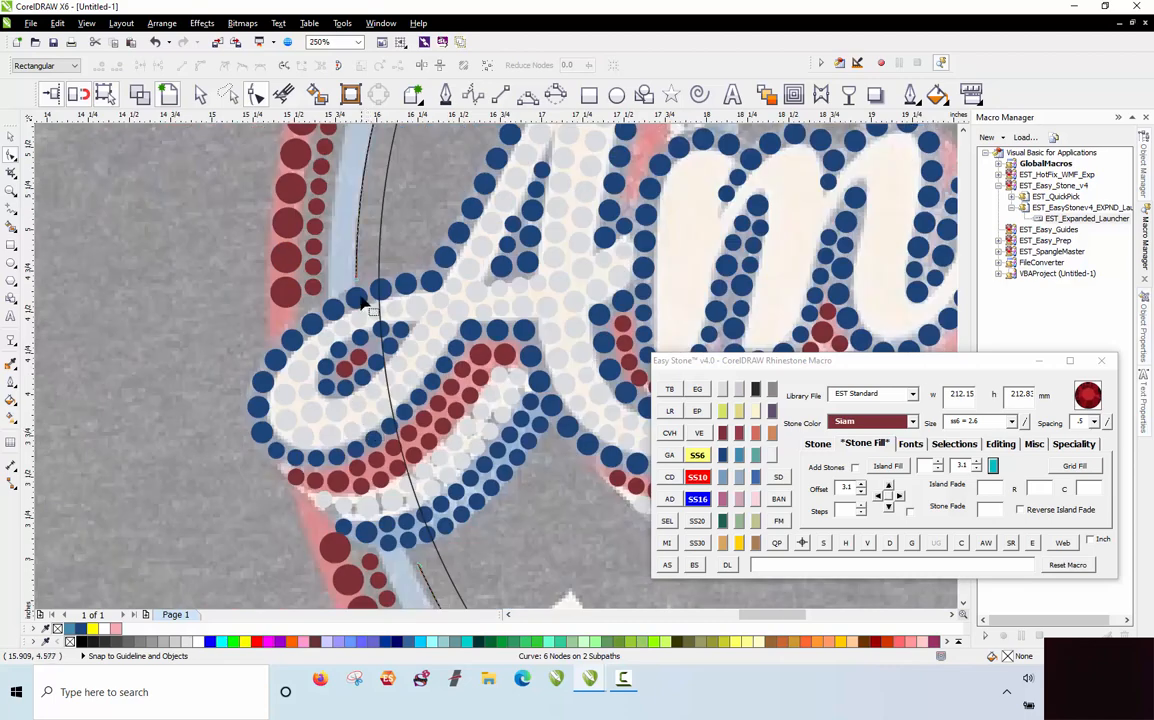
scroll(360, 288, "up", 2)
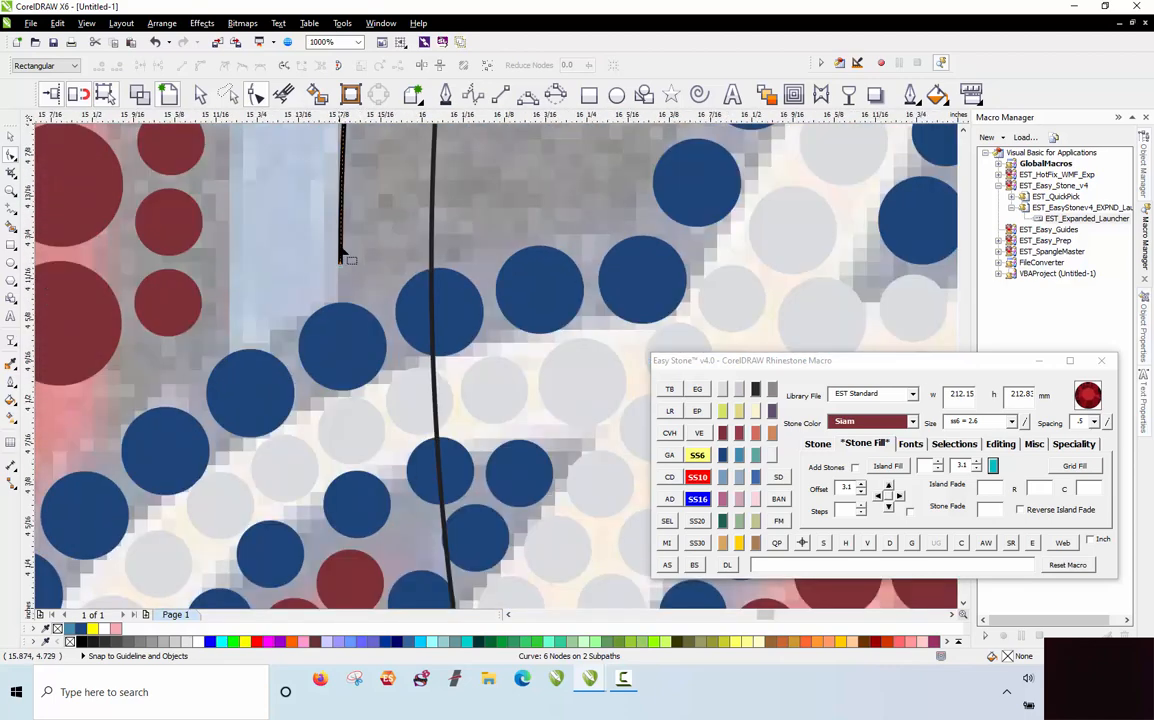
double_click(341, 217)
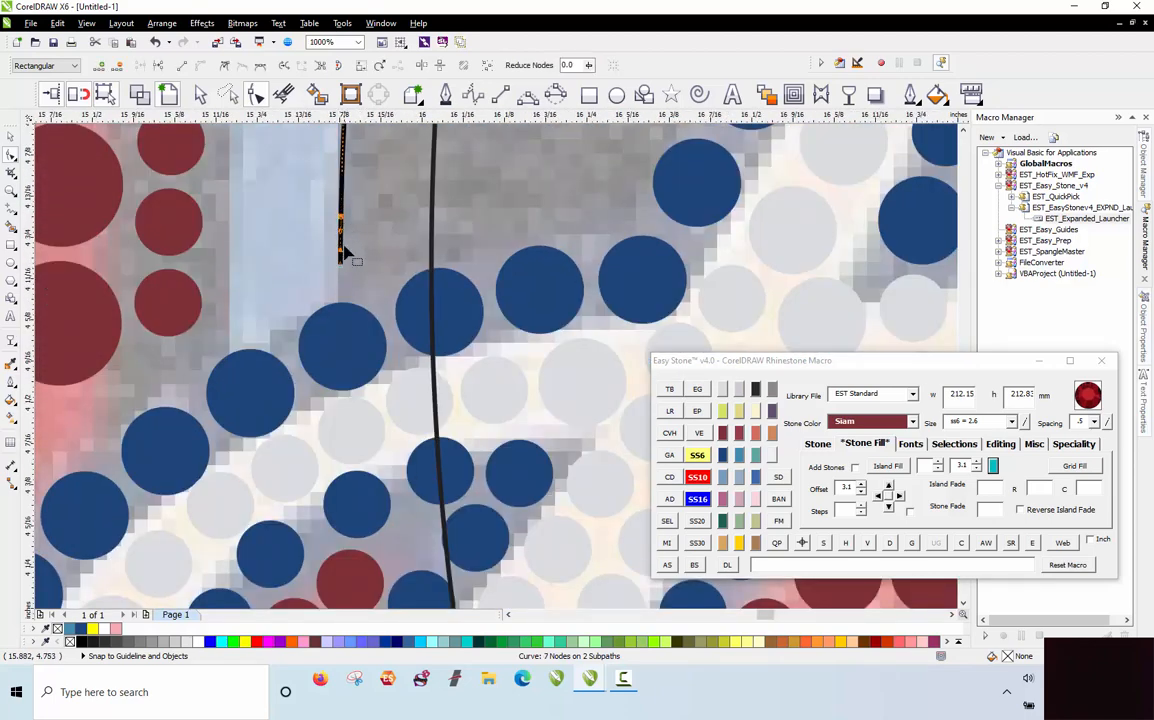
key("Delete")
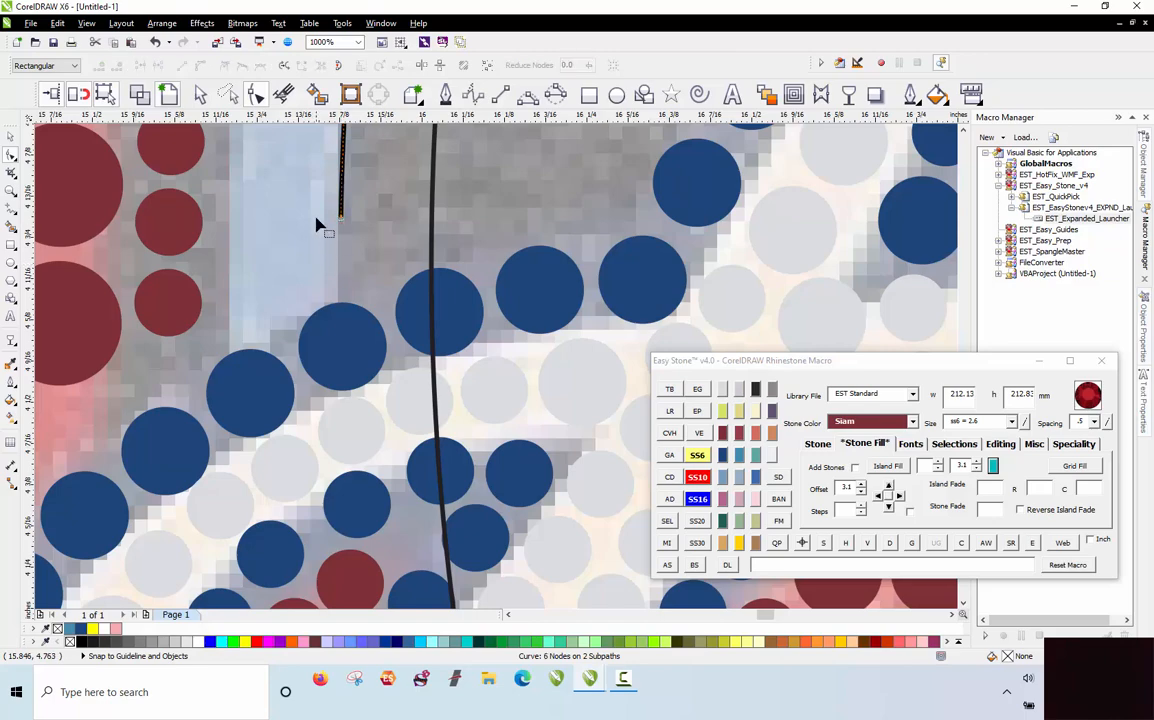
Step: Add nodes to the inner blue ring curve just below and just above the stone rows of the capital "A"
scroll(320, 224, "down", 1)
scroll(383, 500, "up", 1)
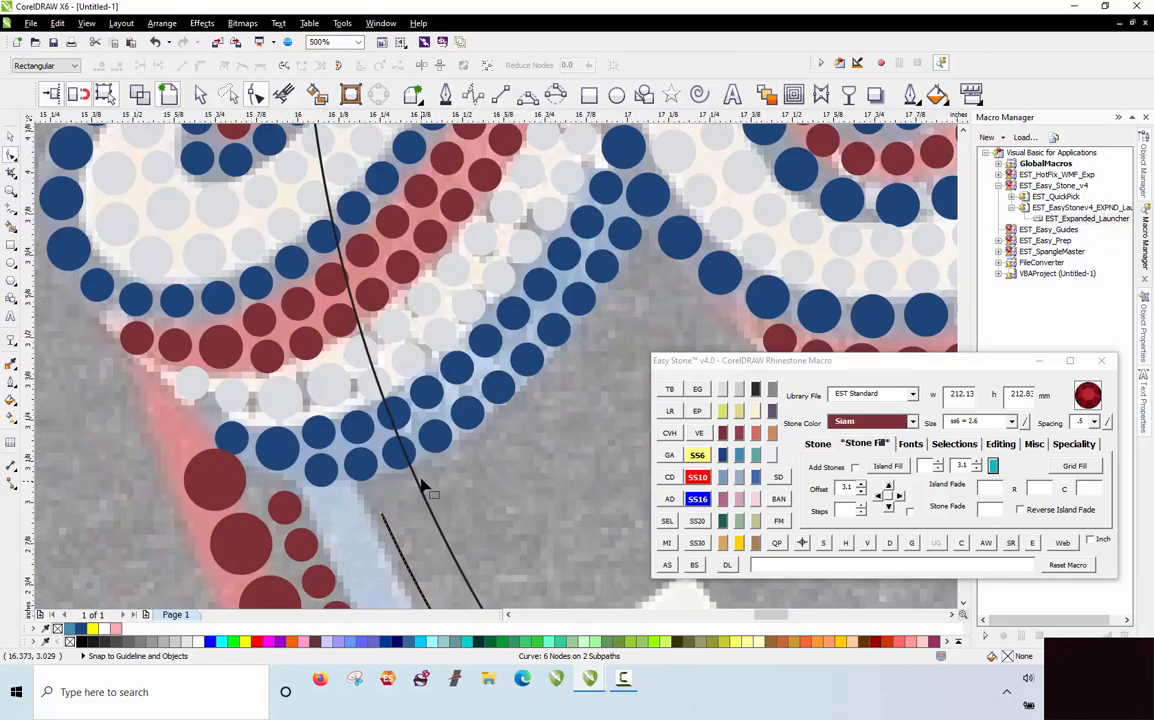
scroll(410, 510, "up", 1)
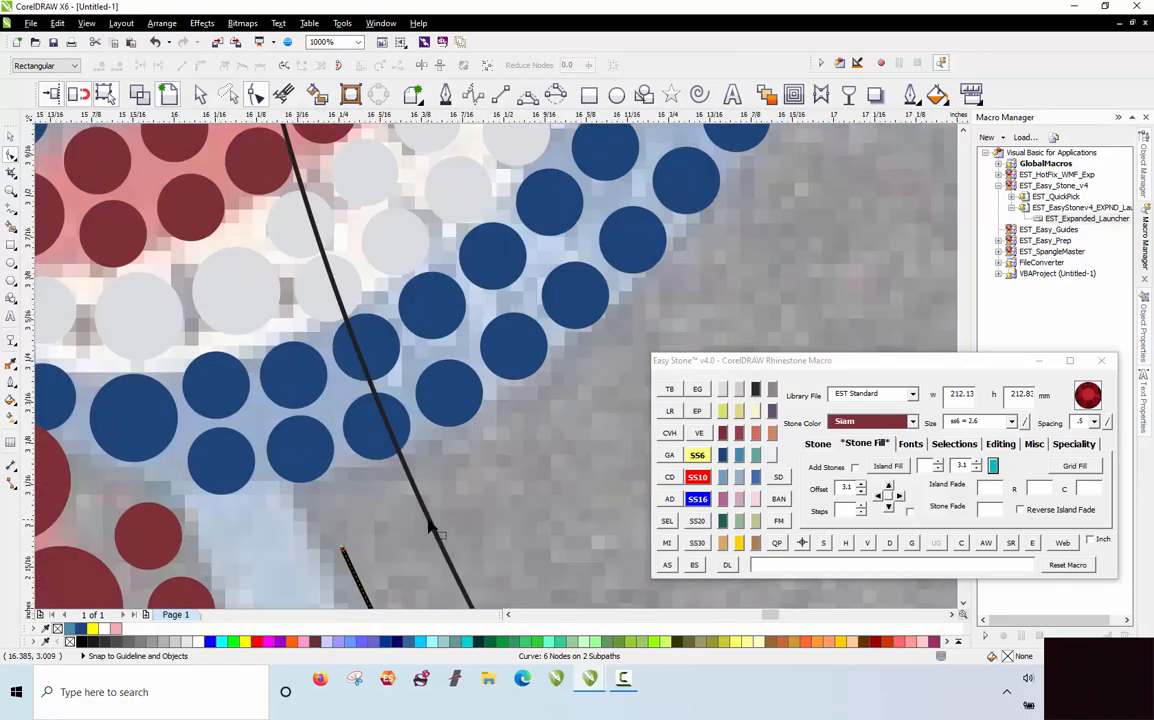
left_click(428, 521)
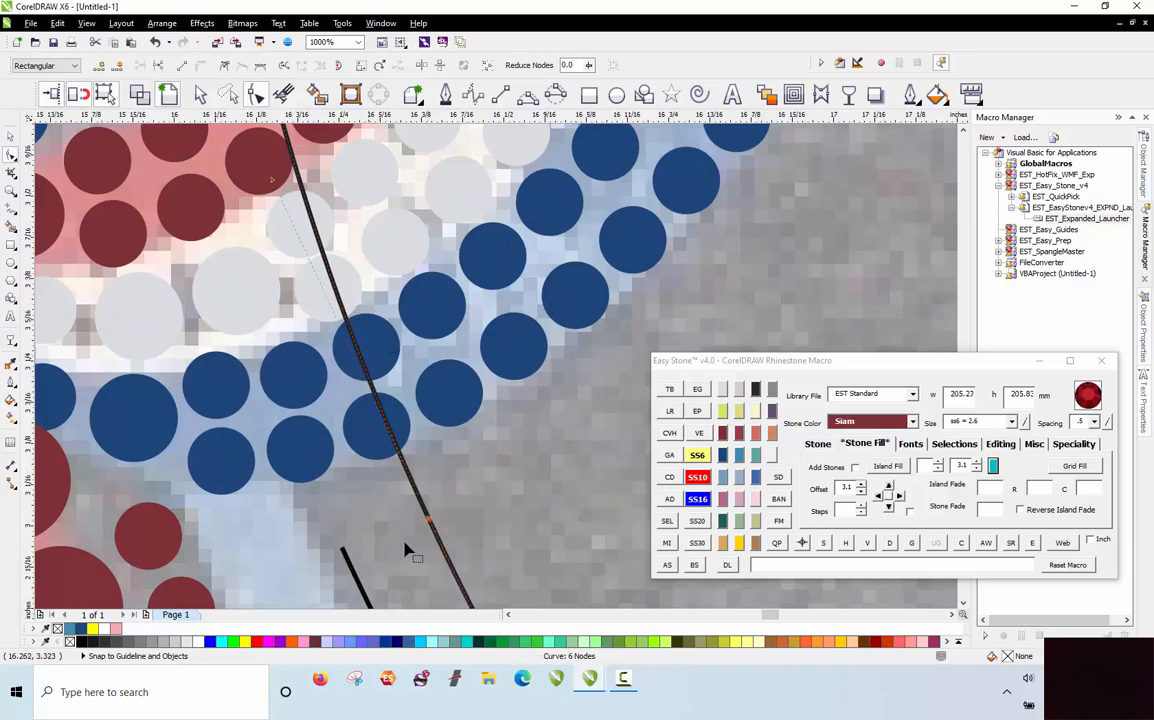
scroll(354, 374, "down", 1)
scroll(340, 335, "down", 2)
scroll(322, 265, "up", 3)
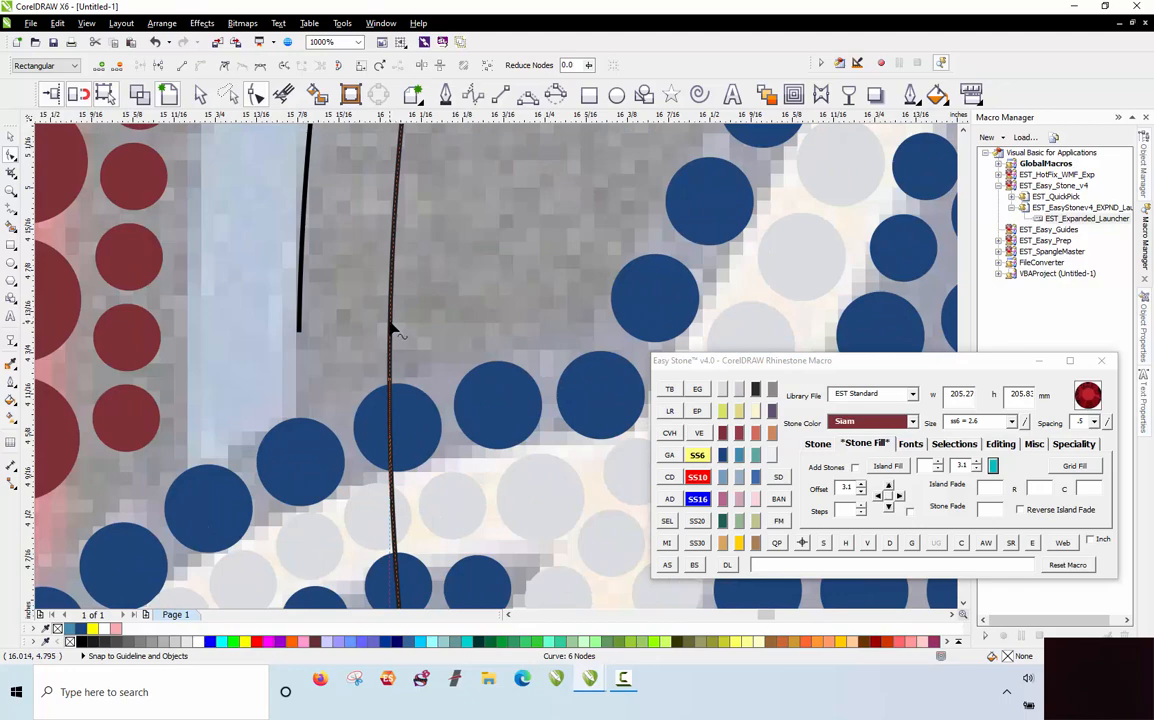
double_click(392, 322)
scroll(360, 250, "down", 1)
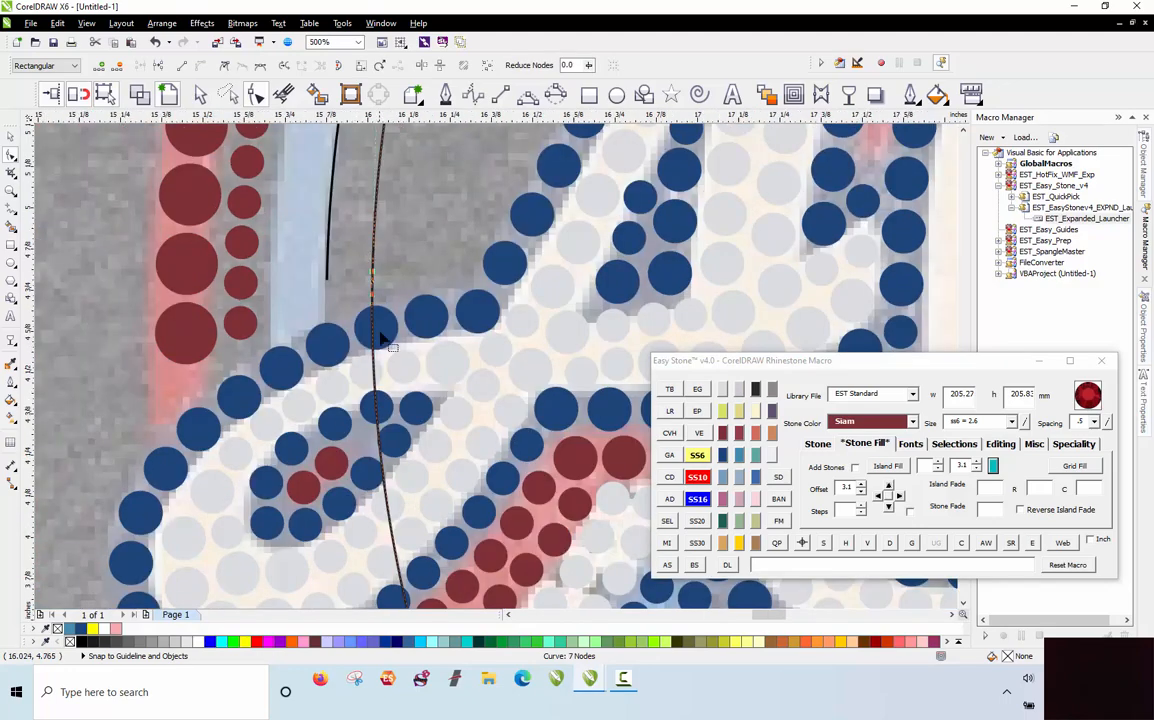
Step: Break the inner blue ring curve inside the capital "A" and delete the section crossing the letter, trimming its end above the stones
scroll(379, 386, "up", 1)
double_click(365, 380)
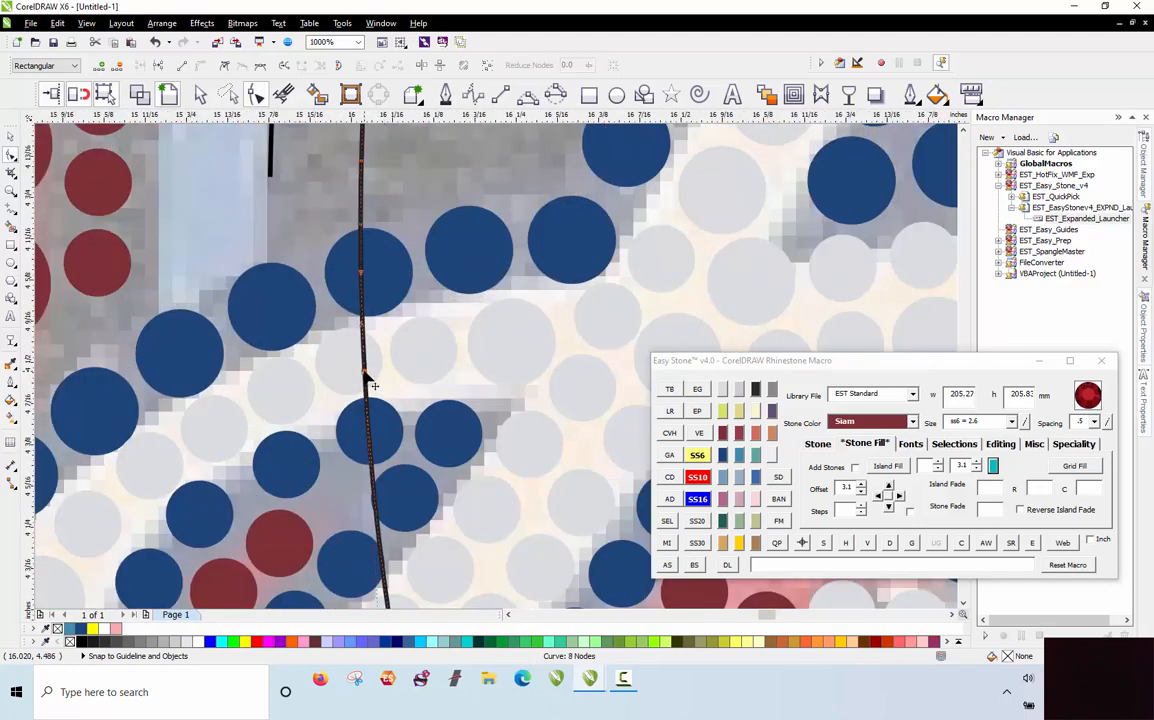
right_click(364, 373)
left_click(412, 532)
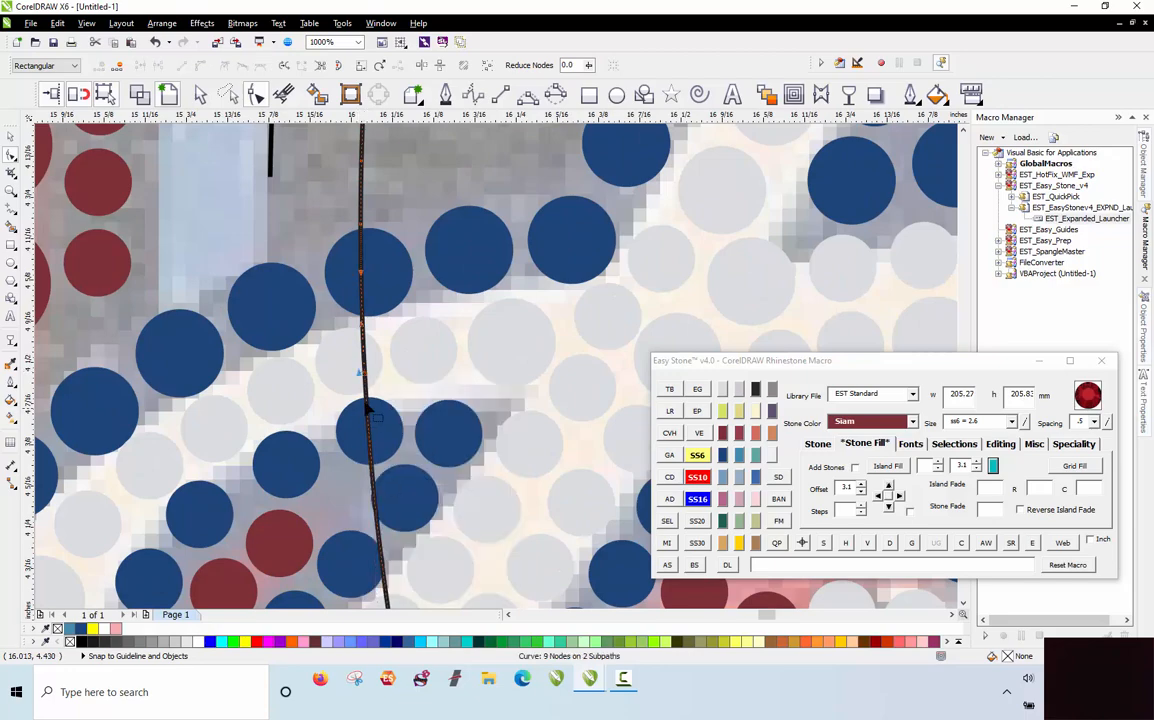
double_click(365, 373)
double_click(366, 375)
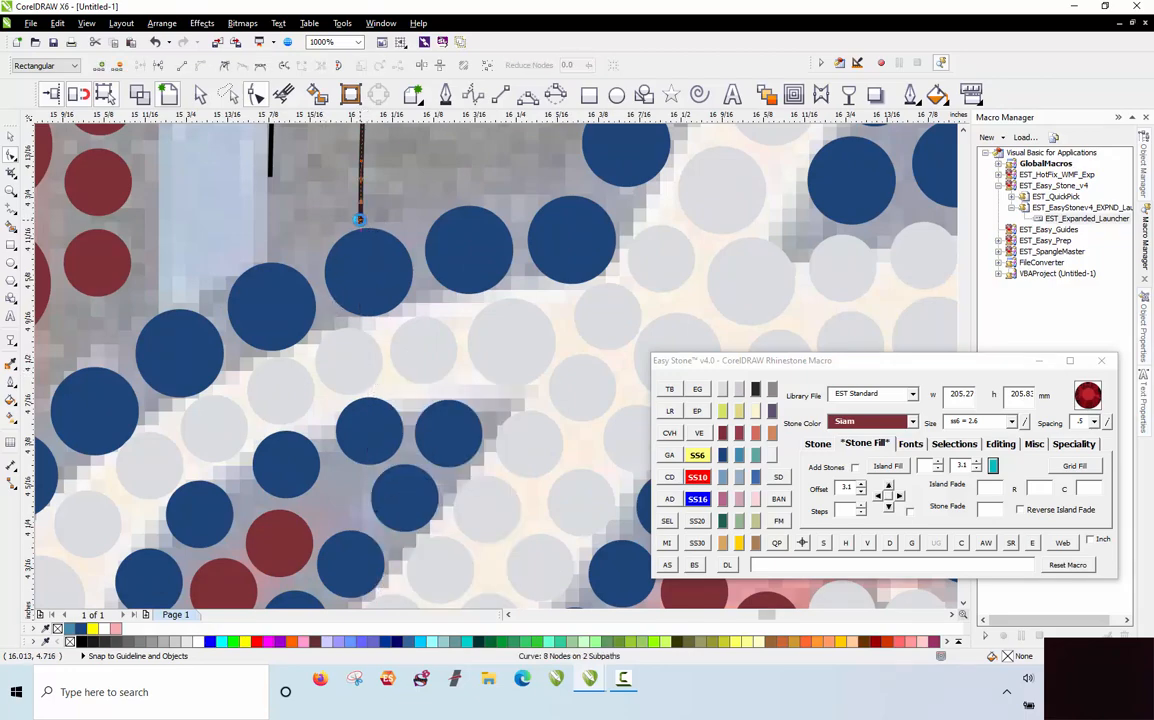
double_click(362, 221)
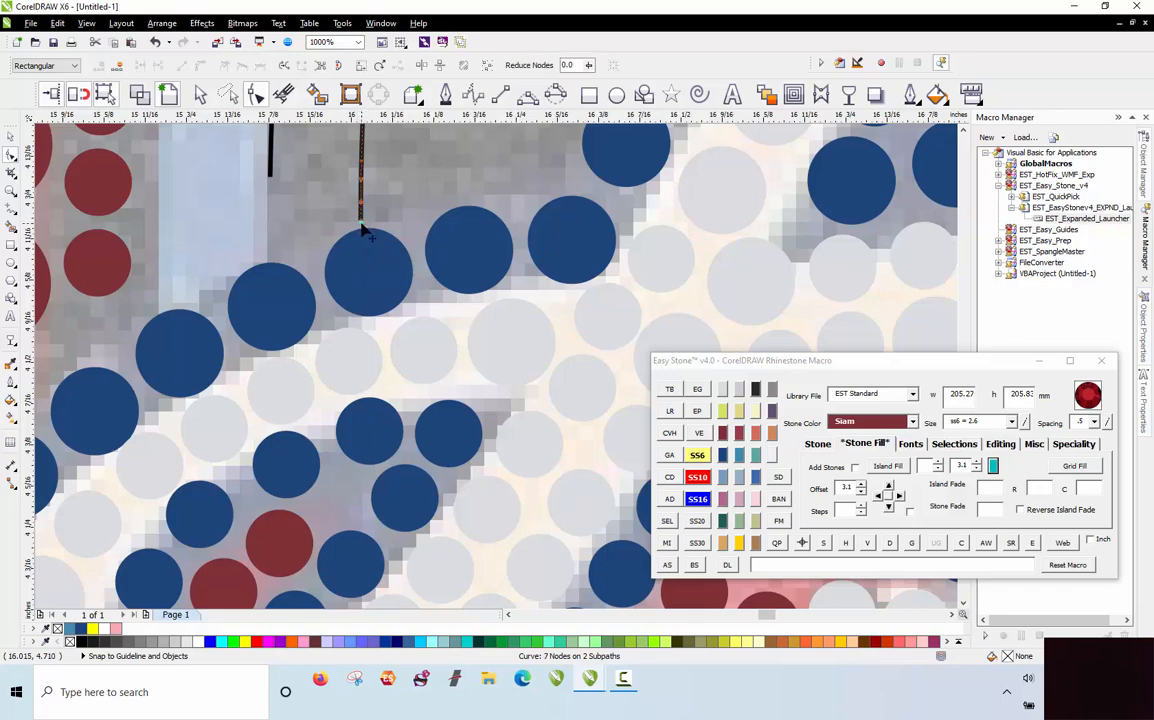
key("Delete")
scroll(335, 200, "down", 2)
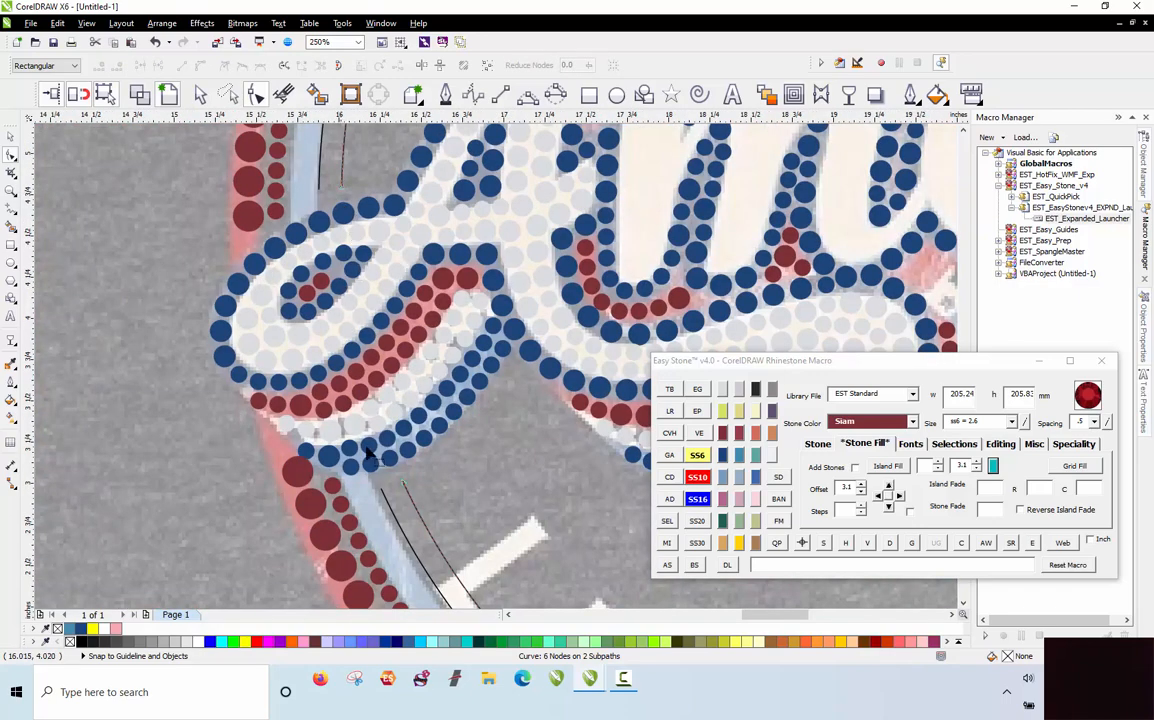
key("space")
left_click(165, 418)
Step: Break both trimmed blue ring curves apart into separate upper and lower curves
scroll(162, 460, "down", 1)
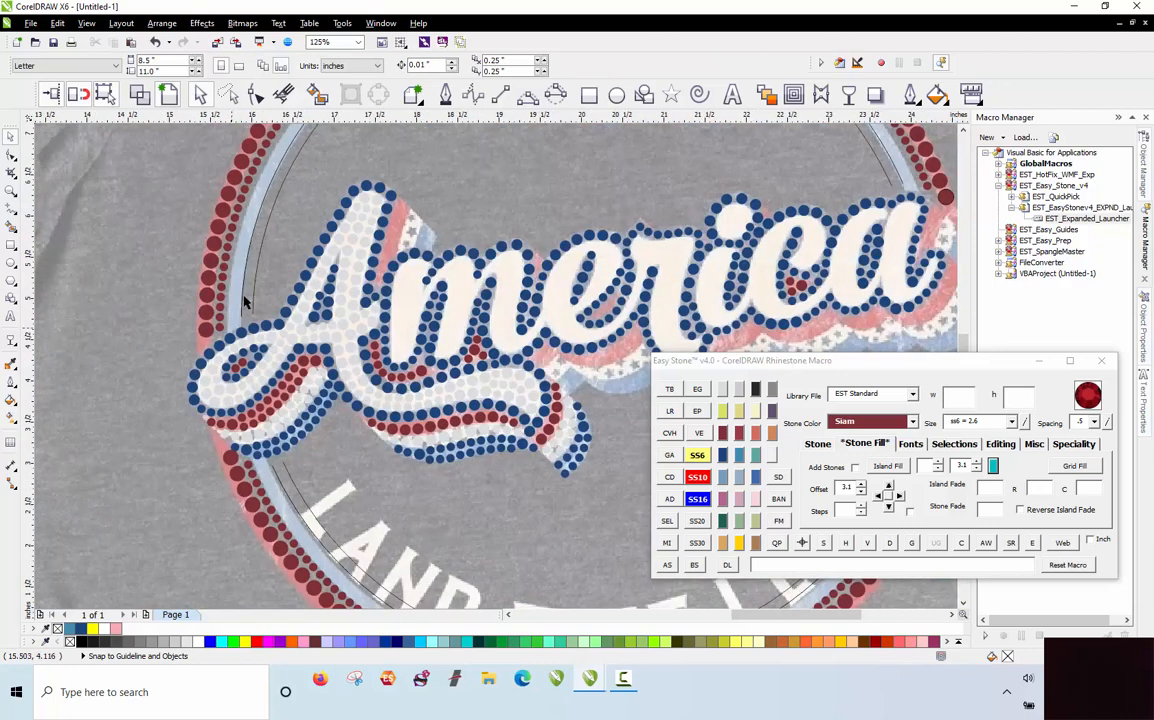
scroll(251, 289, "up", 1)
left_click(237, 292)
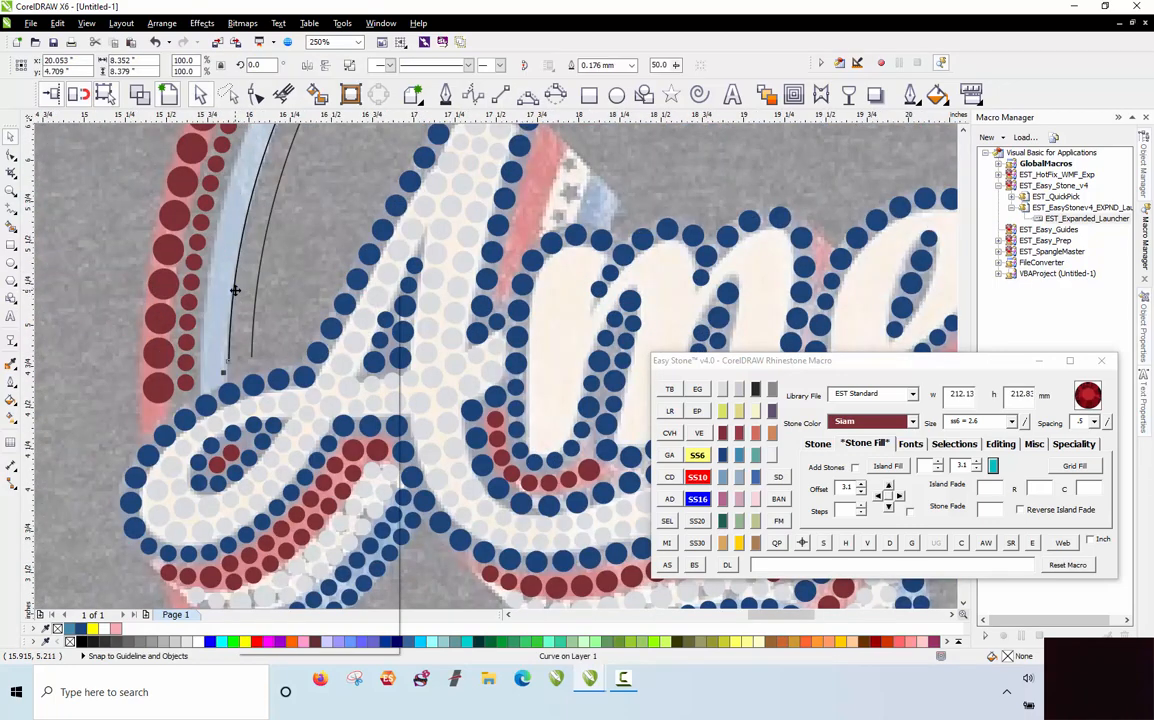
right_click(237, 292)
left_click(284, 350)
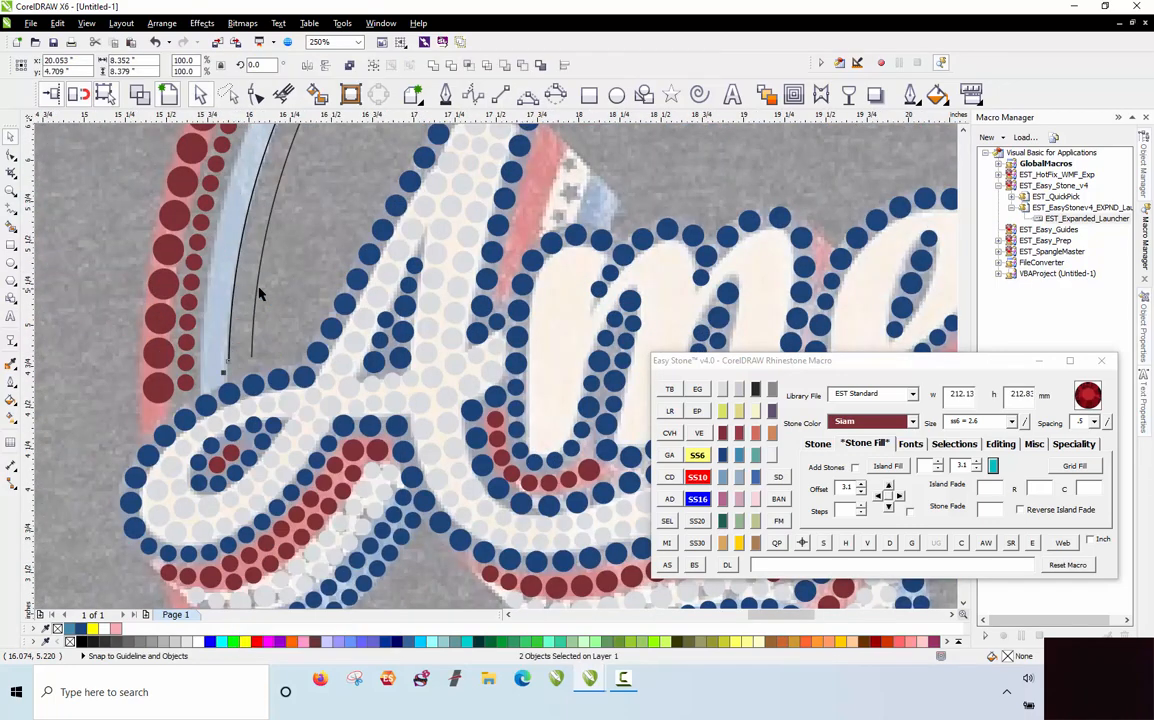
left_click(257, 289)
right_click(257, 289)
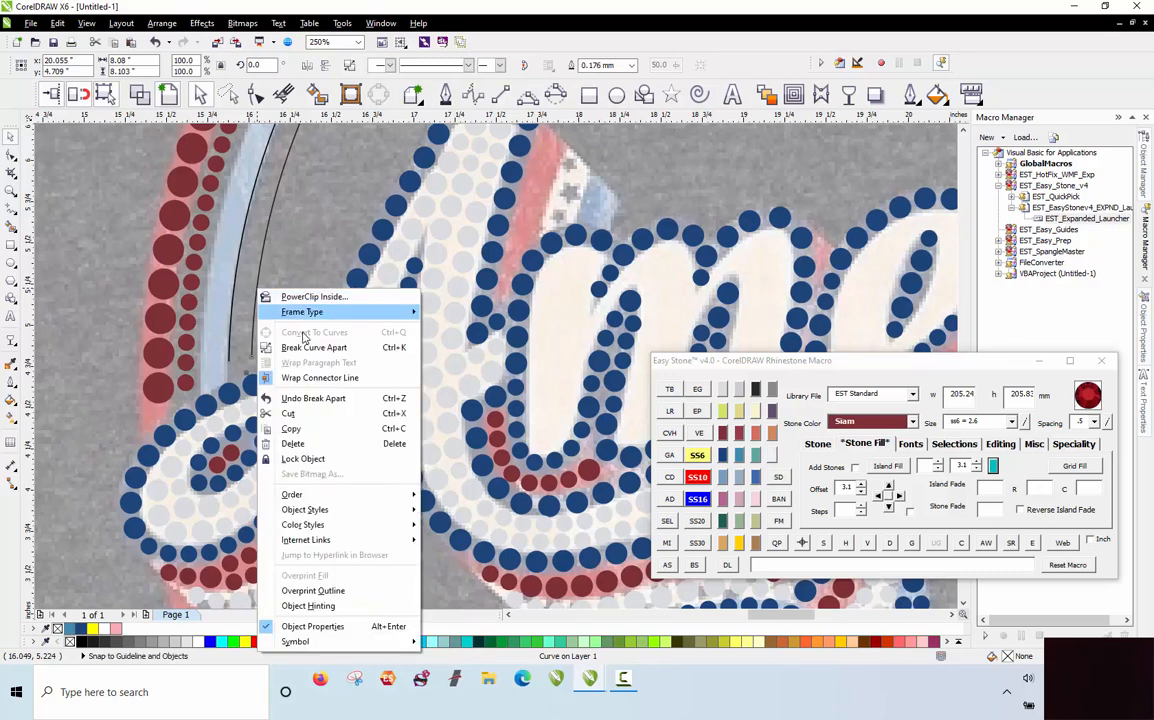
left_click(312, 348)
left_click(95, 286)
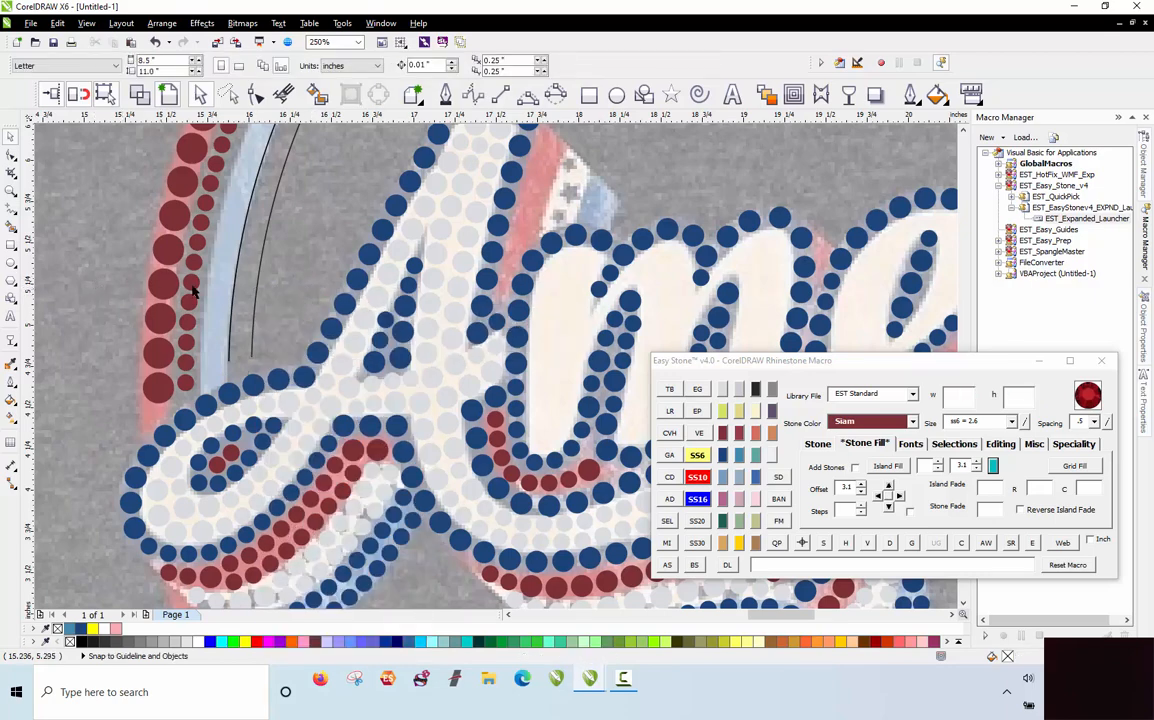
Step: Add ss10 Cobalt Blue stones along the upper arc of the outer blue ring curve
left_click(237, 296)
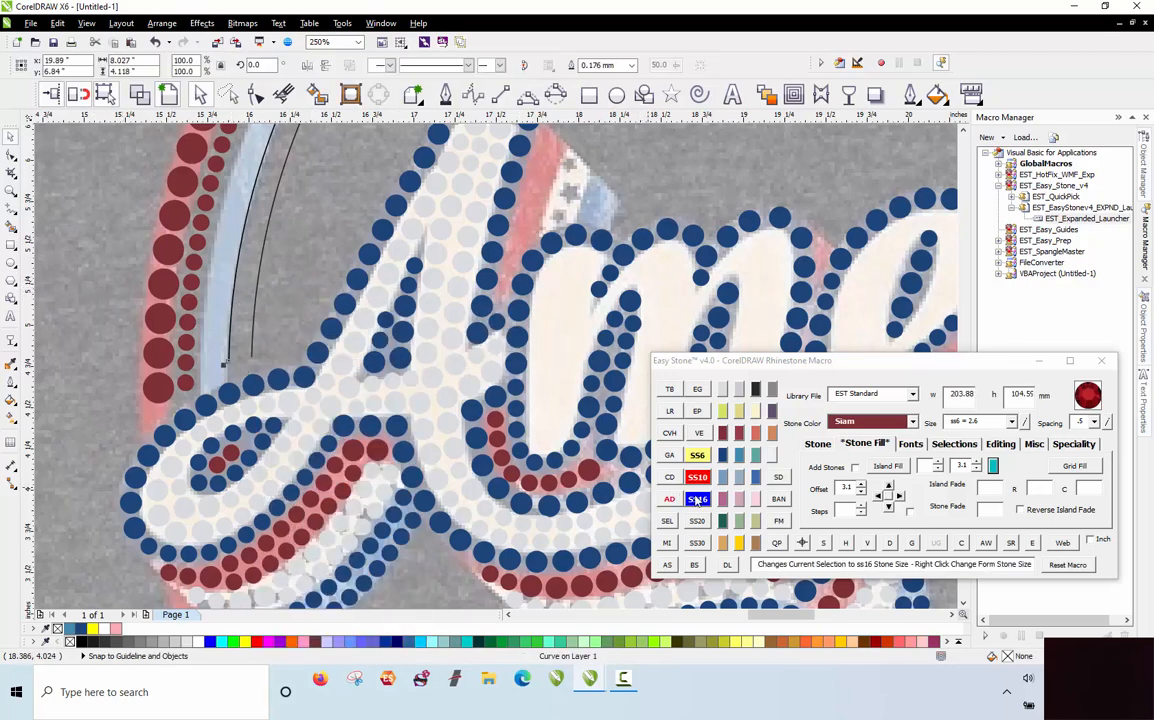
left_click(697, 477)
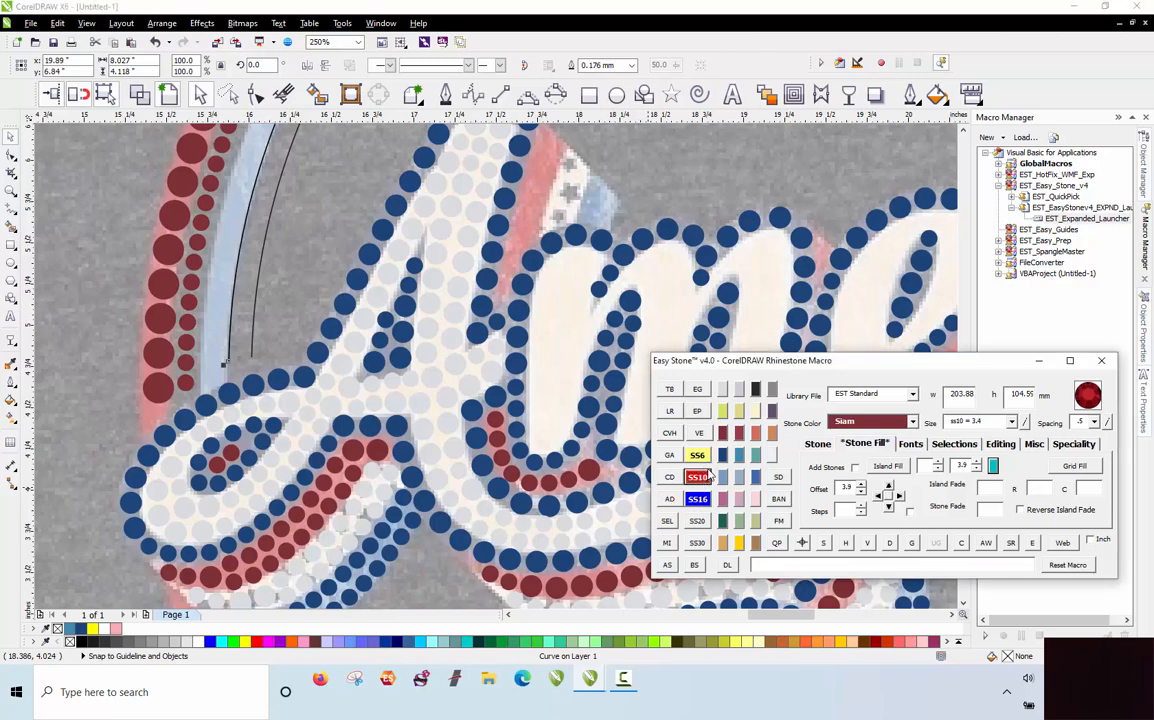
left_click(721, 457)
left_click(666, 564)
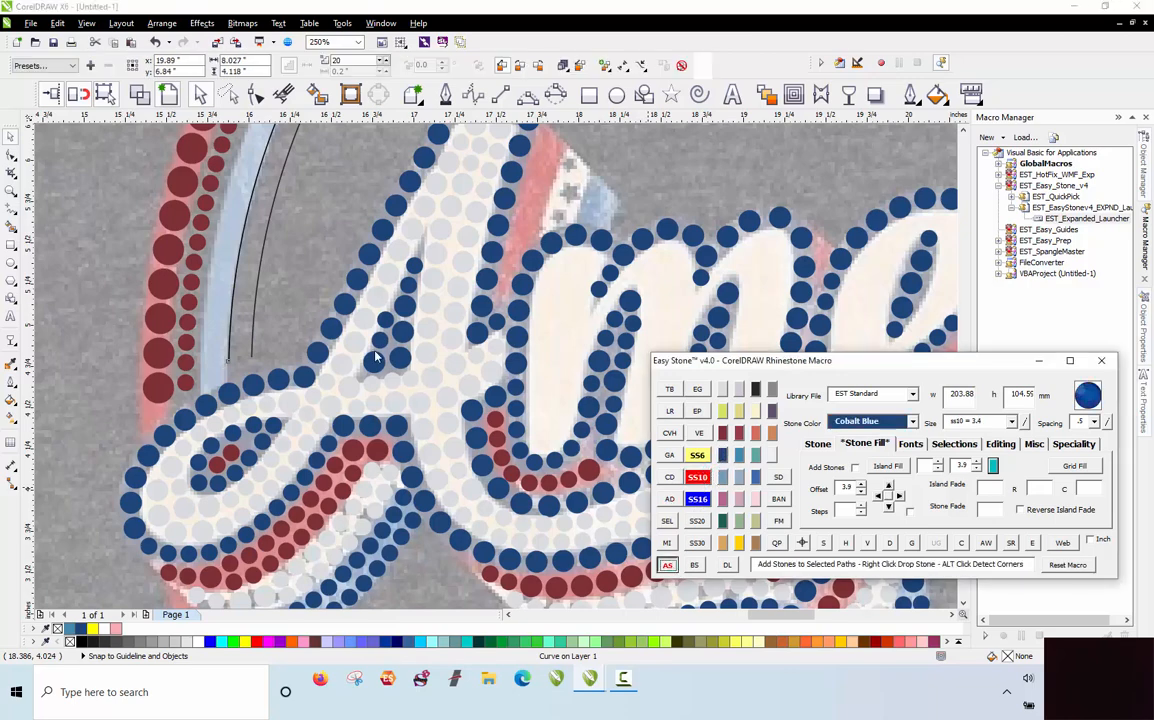
Step: Add ss6 Cobalt Blue stones along the upper arc of the inner blue ring curve
left_click(251, 326)
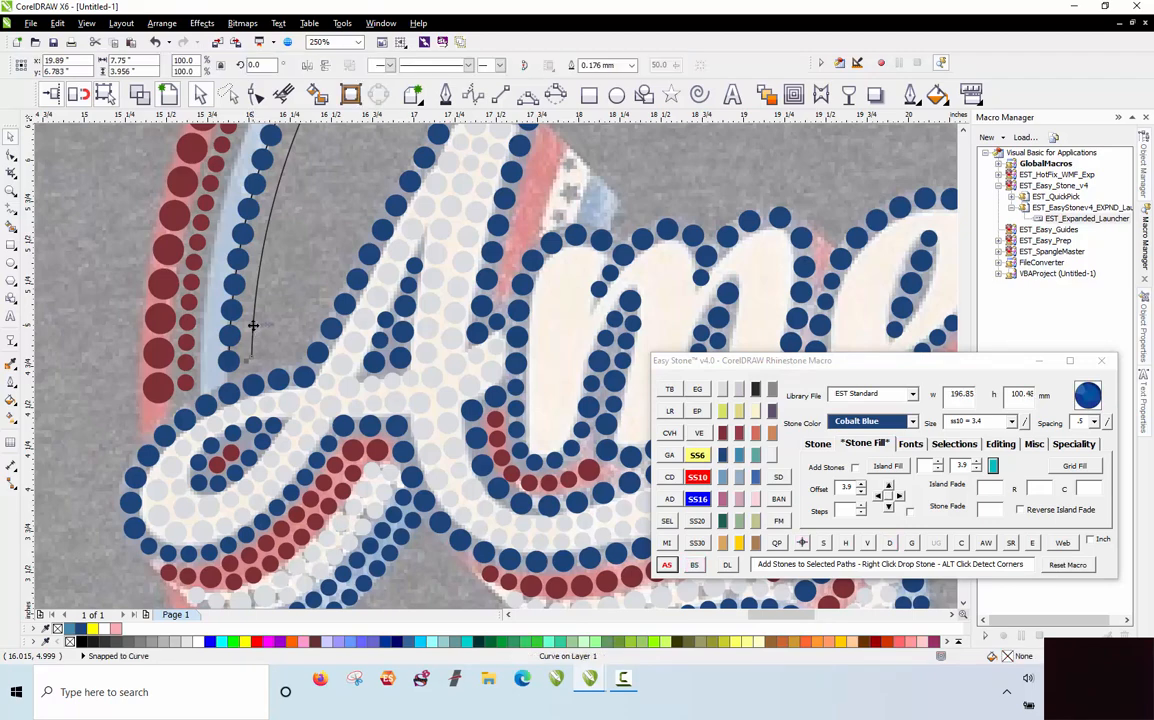
left_click(700, 456)
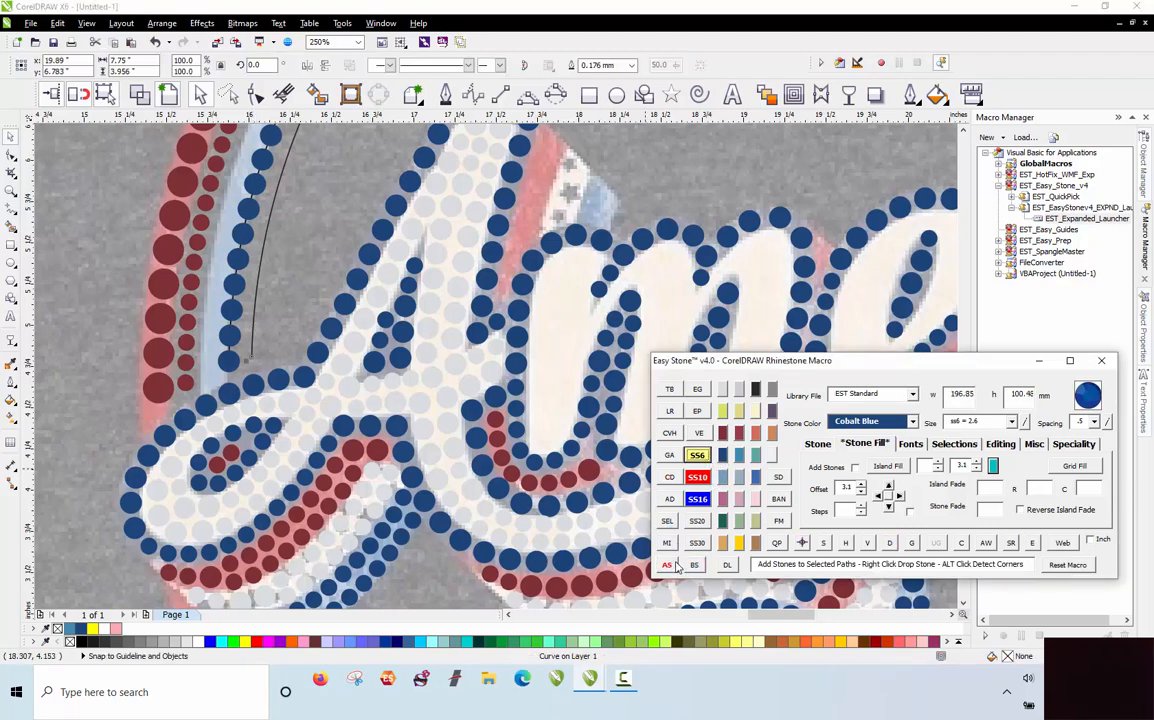
left_click(666, 564)
scroll(329, 258, "down", 2)
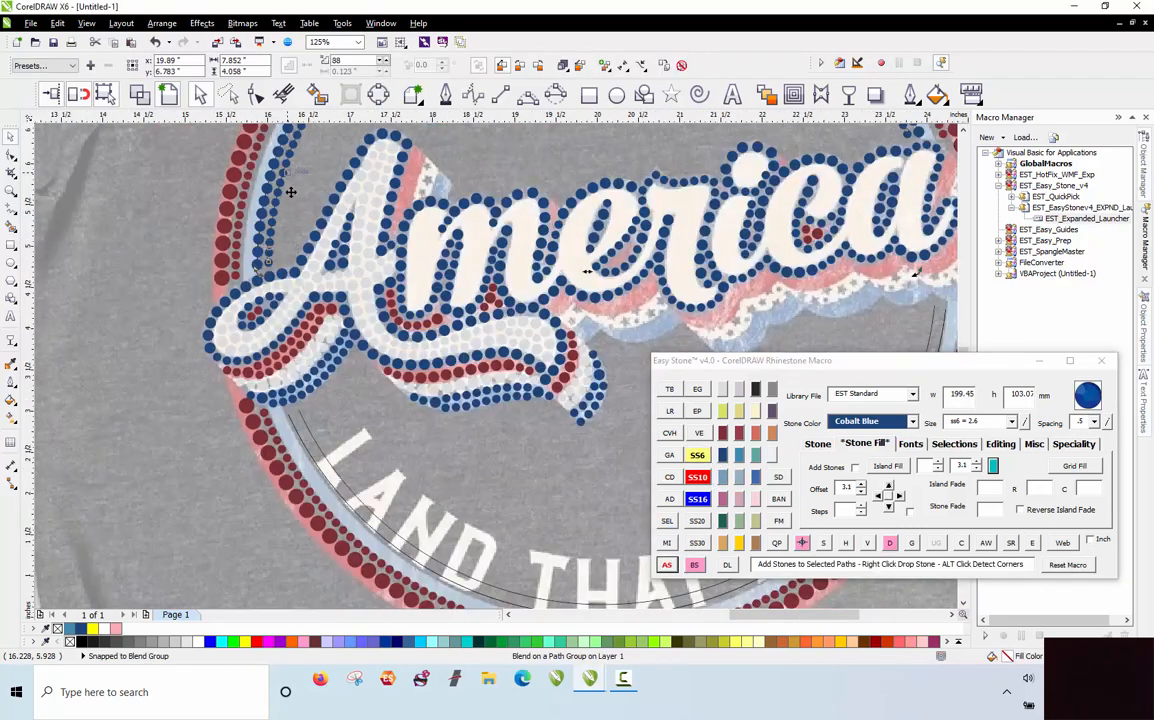
Step: Add ss10 Cobalt Blue stones along the lower arc of the outer blue ring curve
scroll(297, 437, "up", 2)
left_click(307, 435)
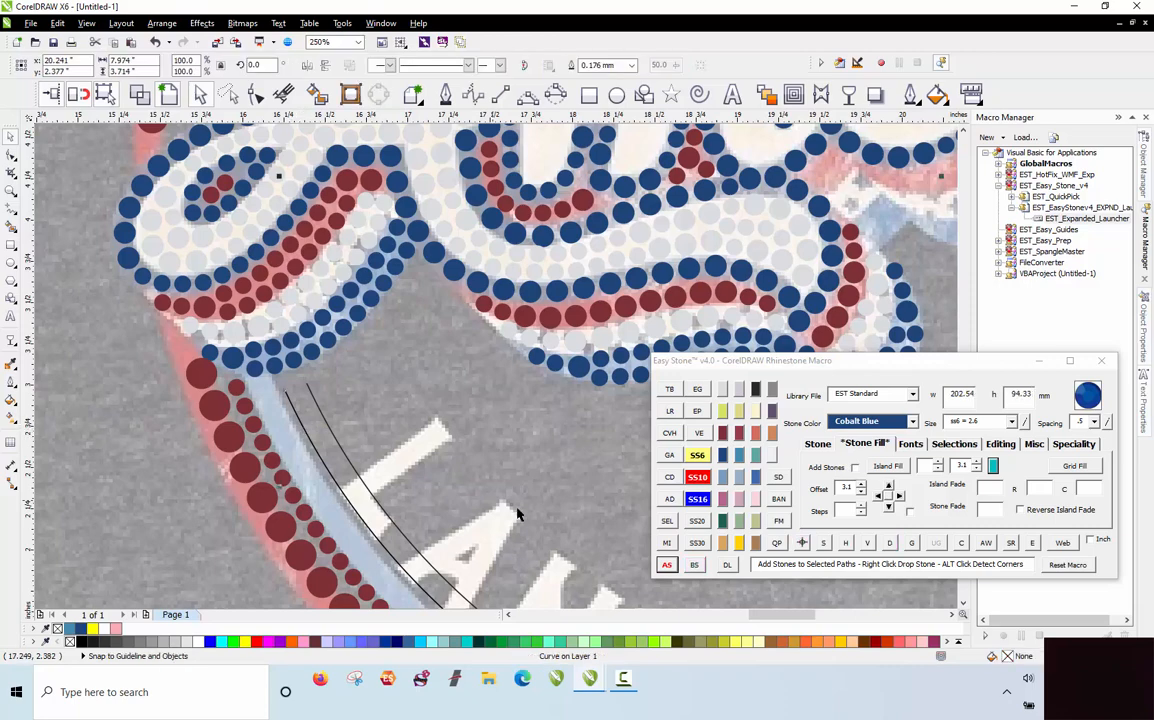
left_click(697, 478)
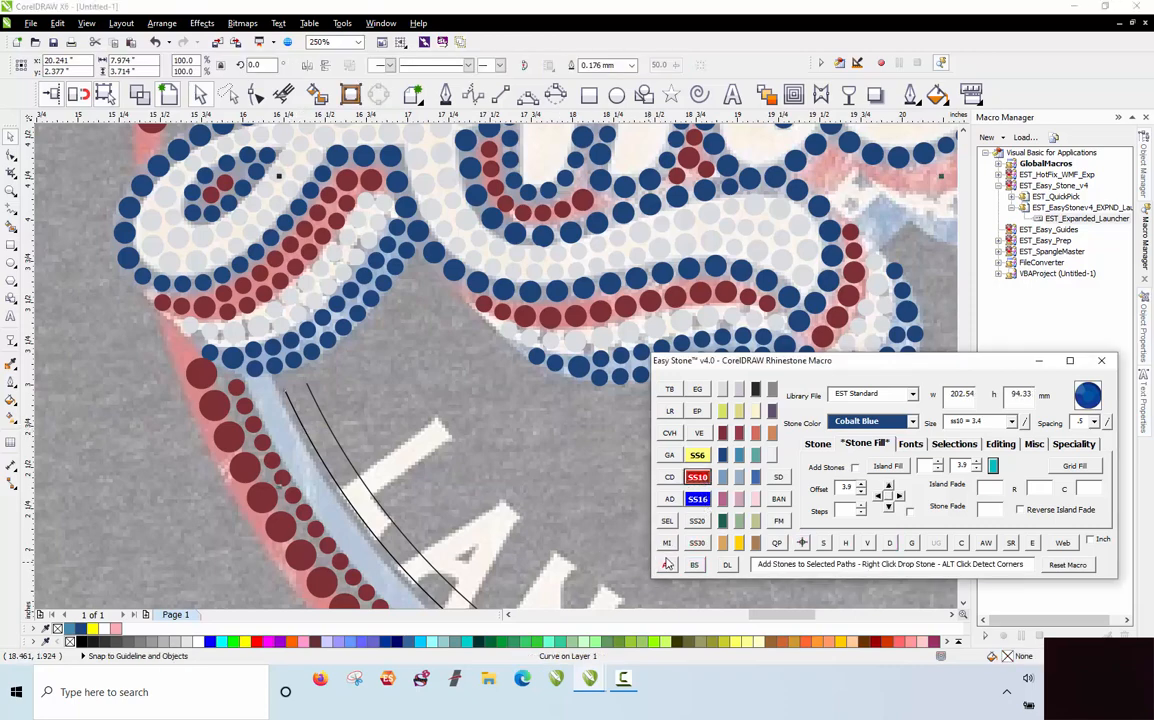
left_click(666, 564)
Step: Add ss6 Cobalt Blue stones along the lower arc of the inner blue ring curve
left_click(331, 436)
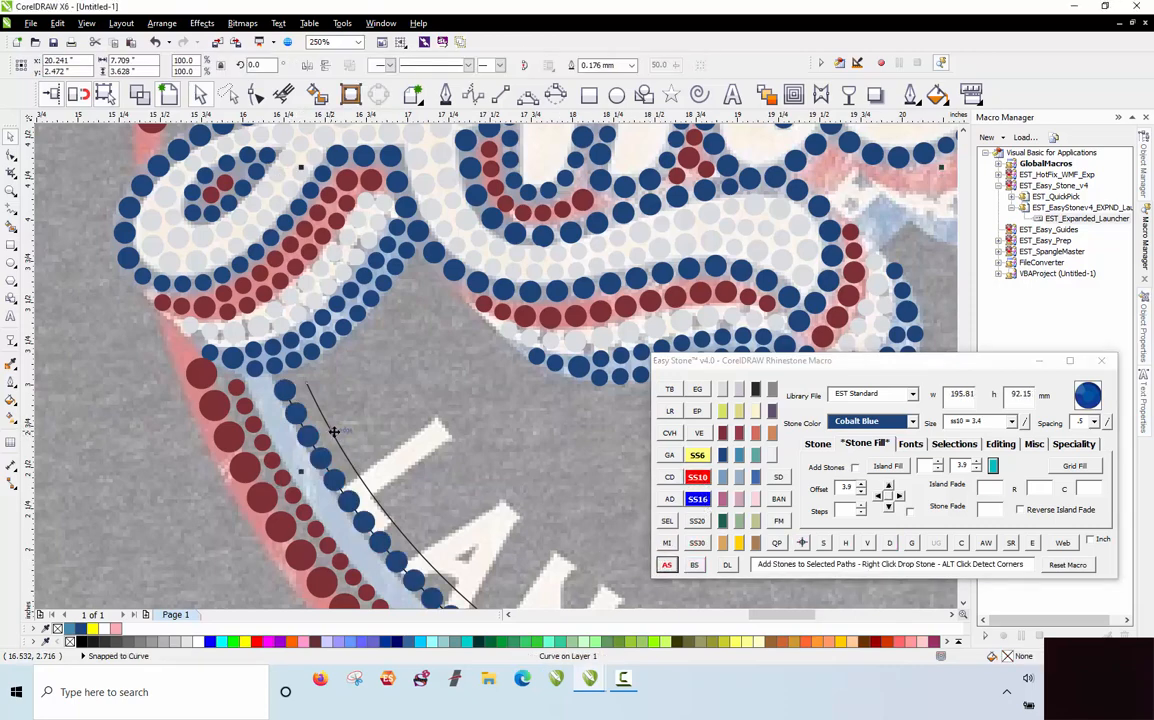
left_click(193, 445)
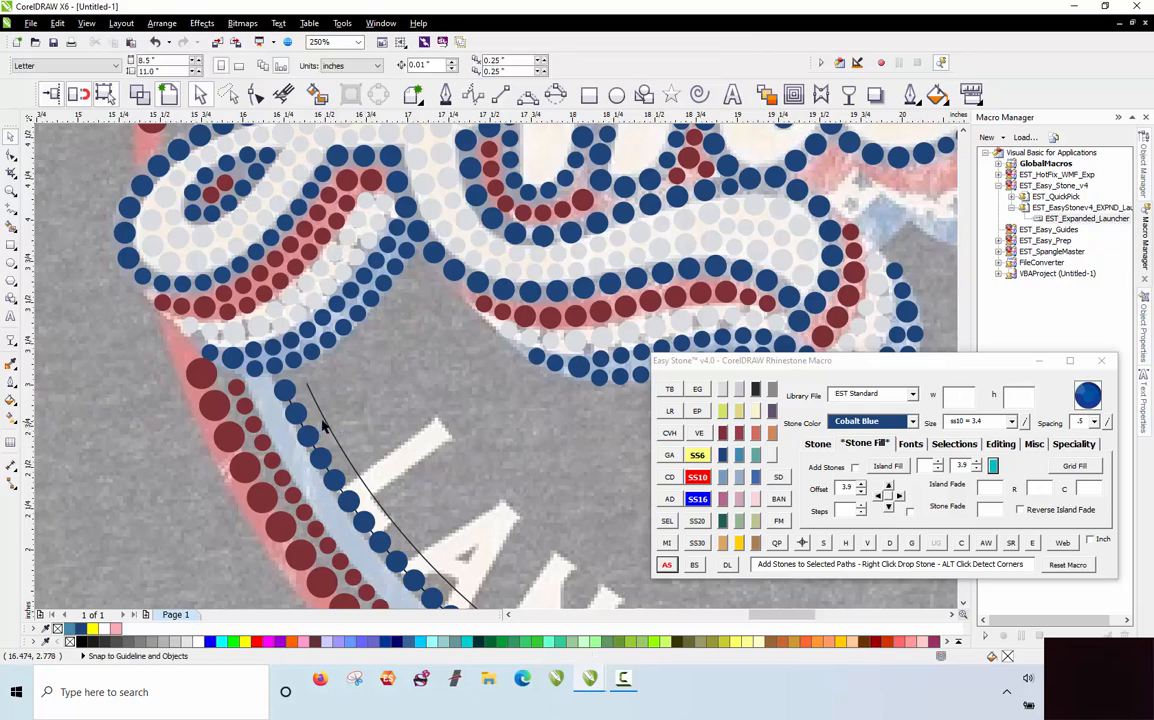
left_click(324, 425)
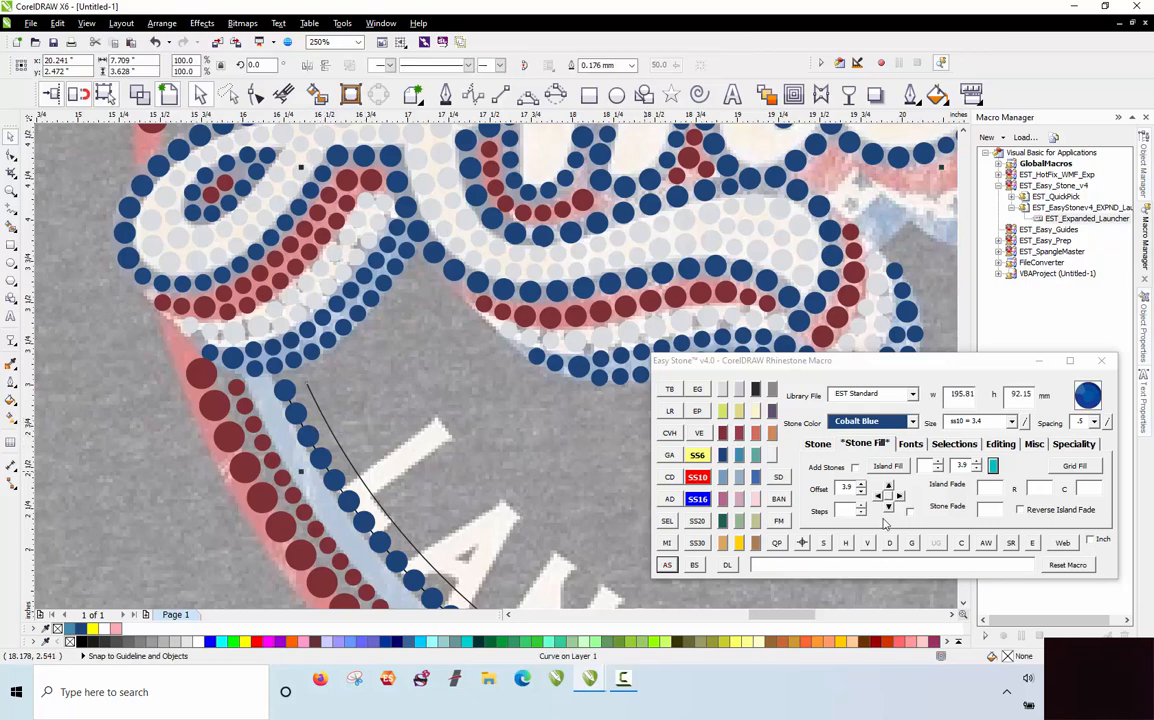
left_click(697, 458)
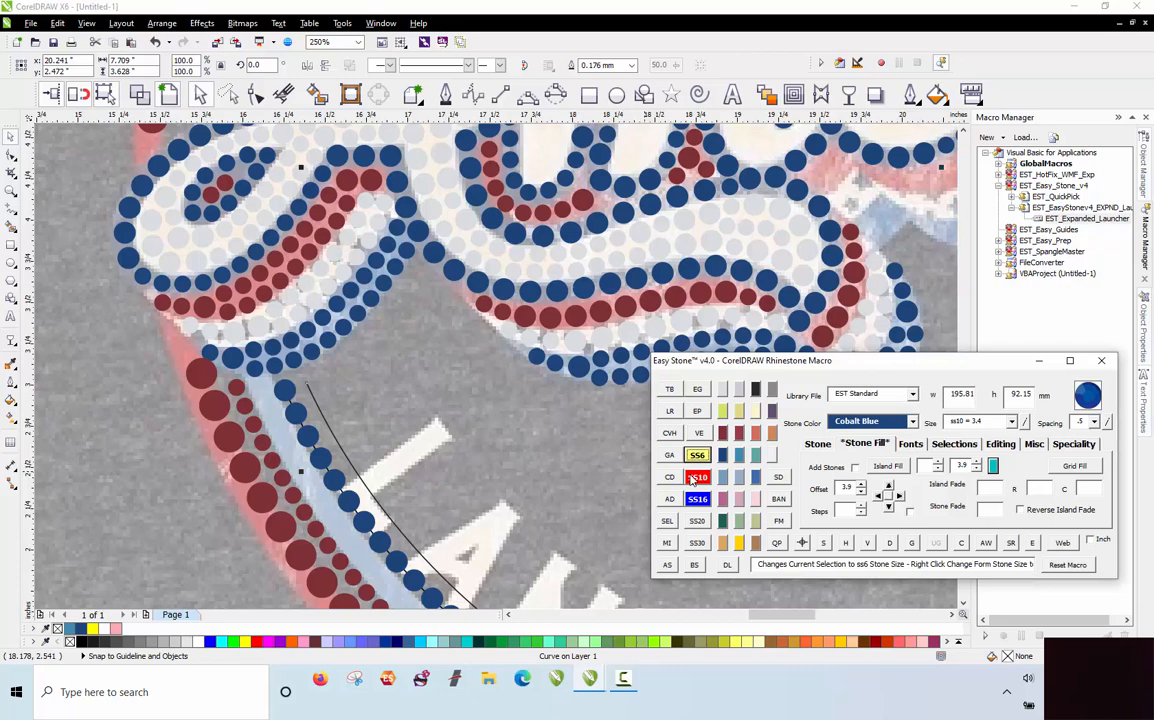
left_click(668, 565)
left_click(173, 499)
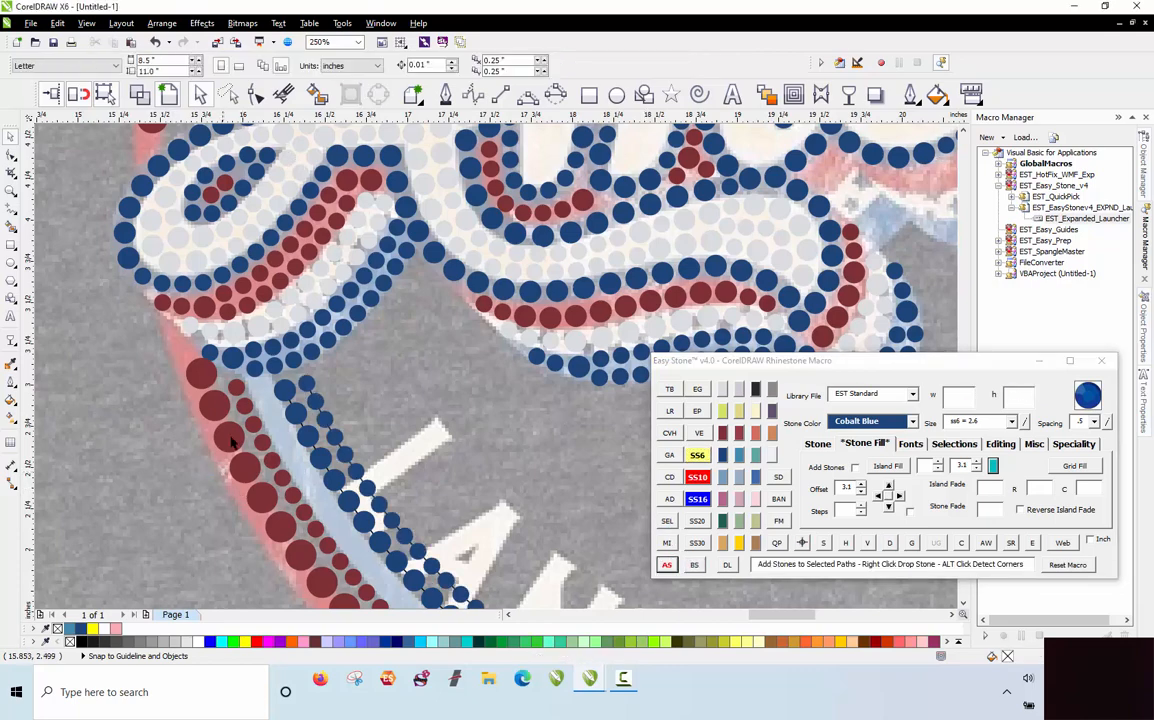
Step: Select the whole rhinestone design on the shirt and delete the stone paths
scroll(236, 438, "down", 2)
scroll(236, 438, "down", 5)
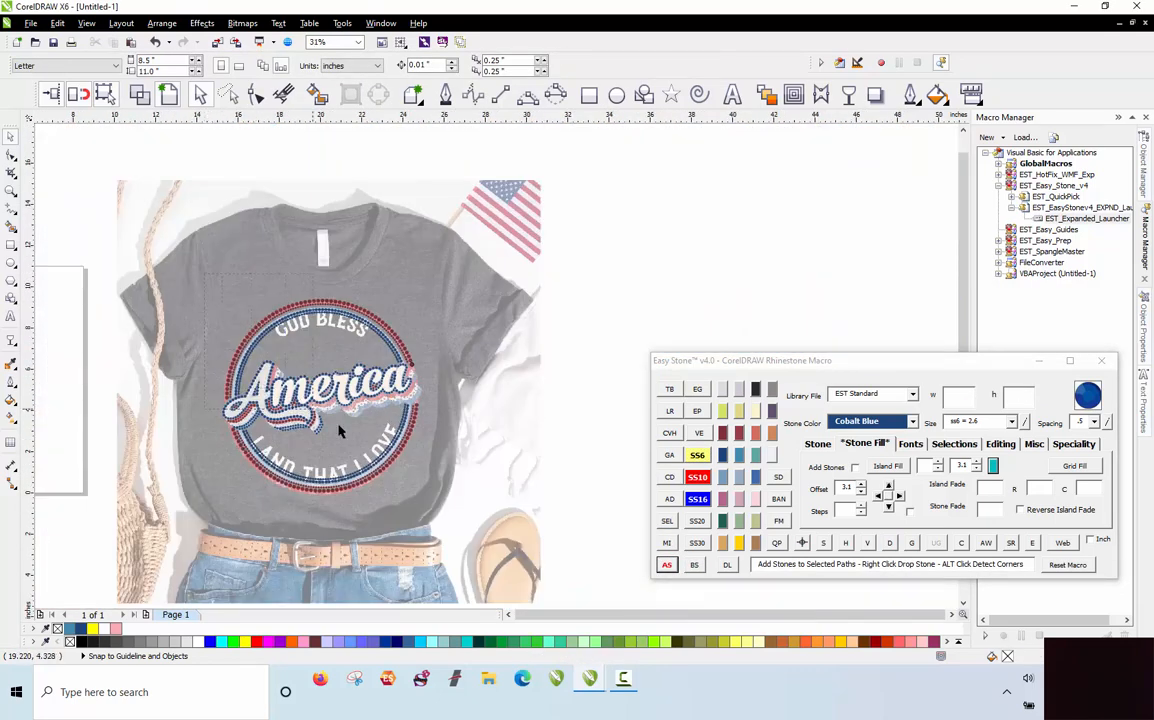
left_click_drag(338, 425, 425, 502)
left_click(174, 269)
left_click_drag(277, 368, 464, 523)
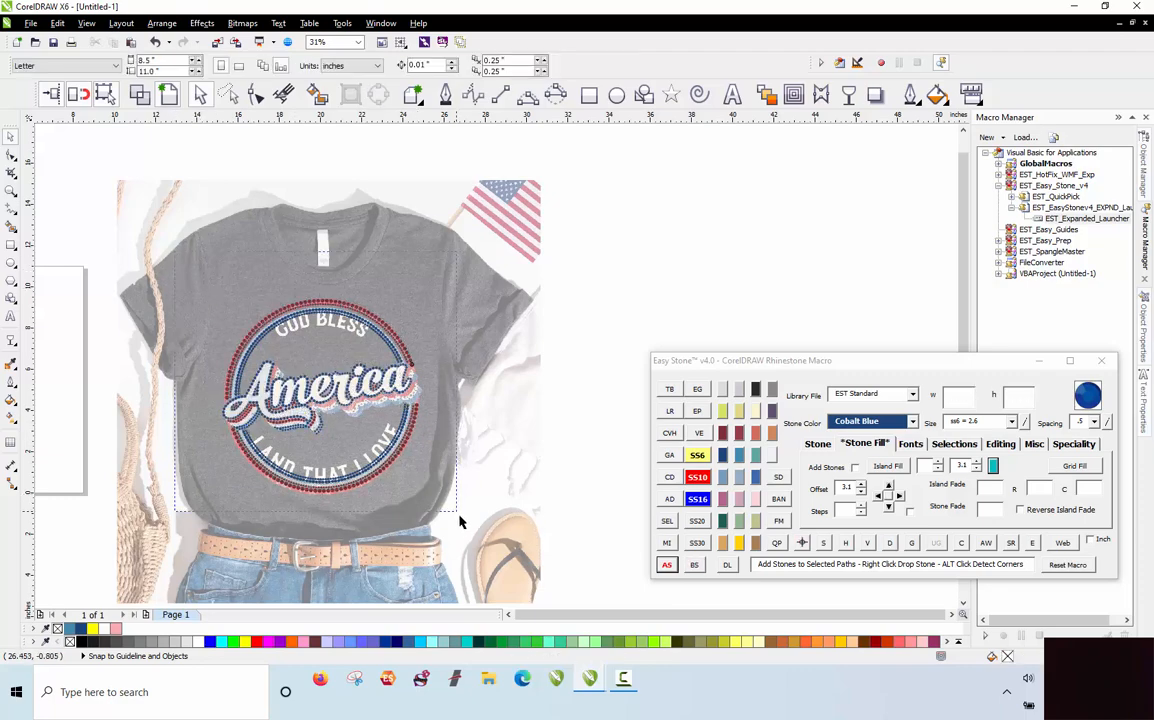
left_click(890, 543)
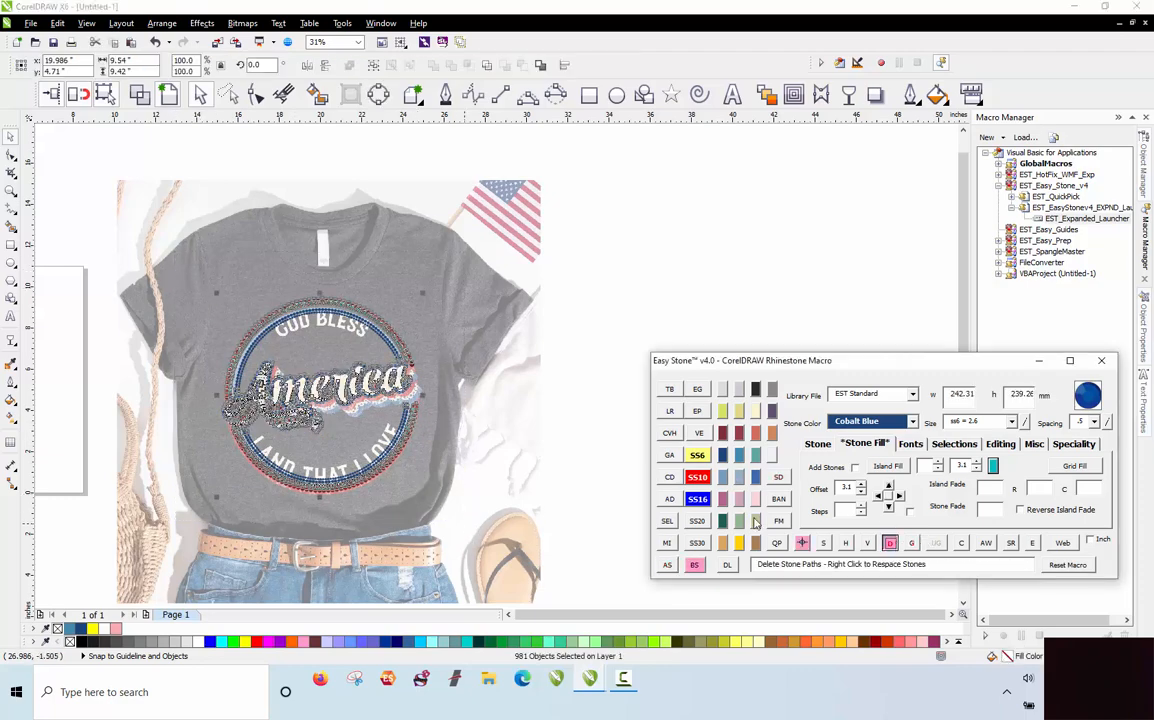
left_click(621, 406)
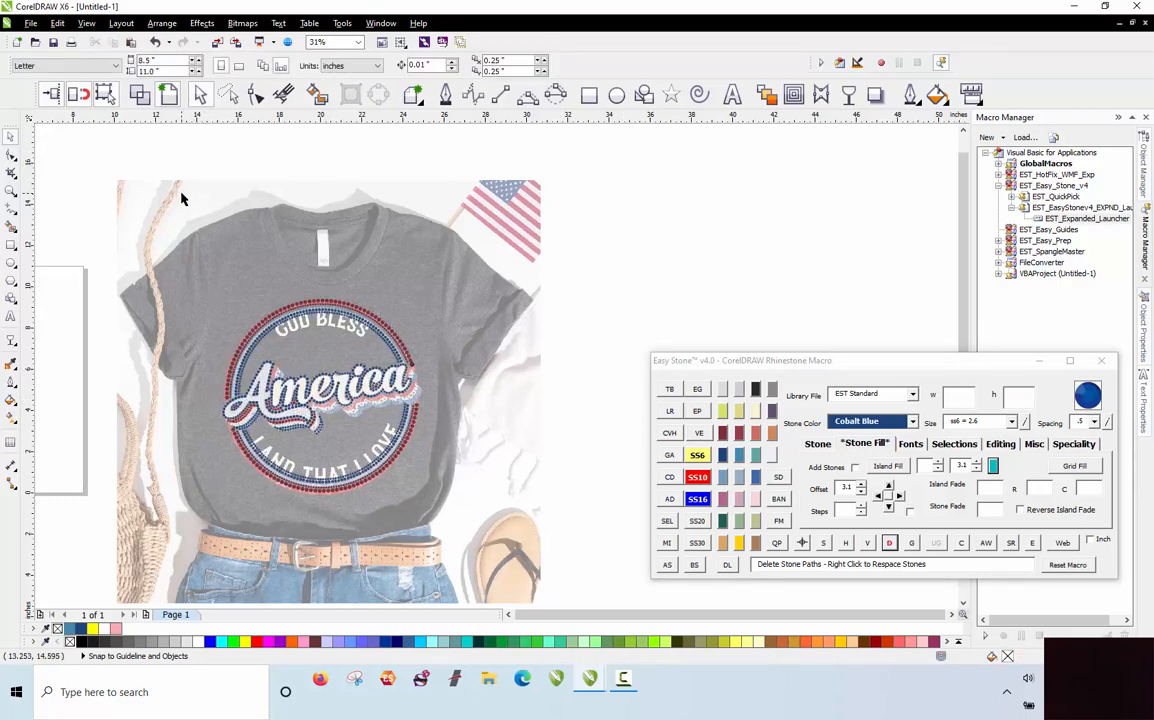
Step: Place a copy of all the stones in the blank area beside the shirt picture and add a weedbox to it
left_click_drag(193, 244, 469, 513)
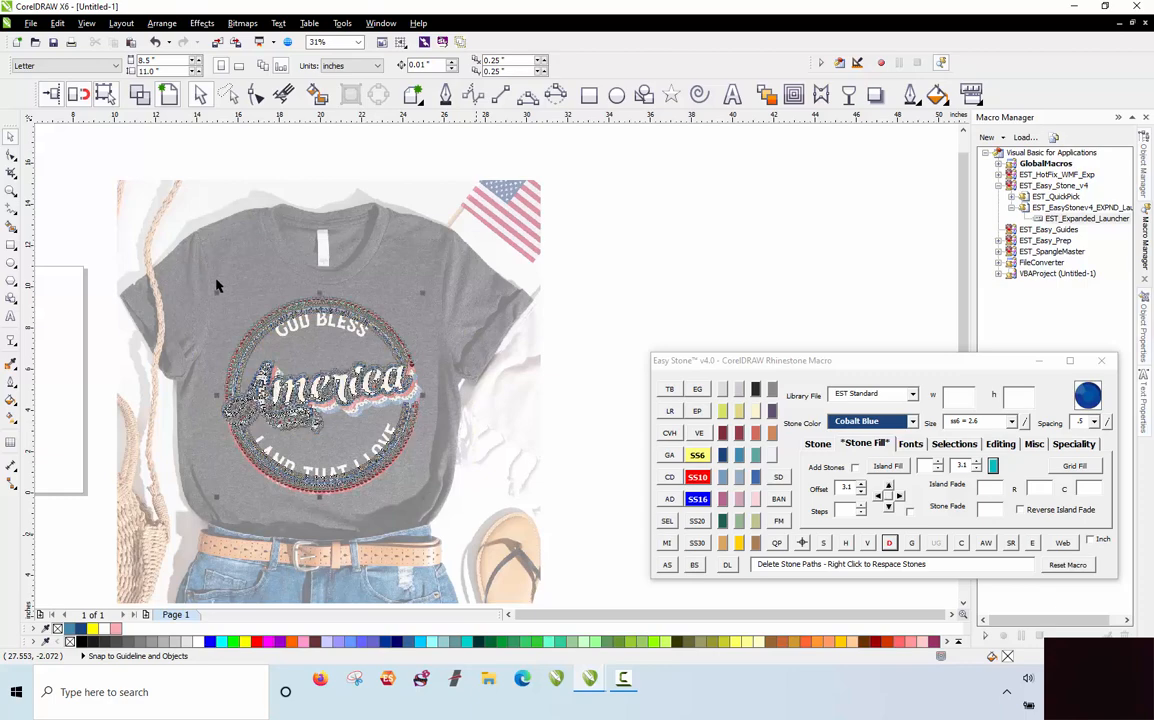
scroll(288, 340, "down", 1)
left_click_drag(288, 340, 503, 354)
key("Escape")
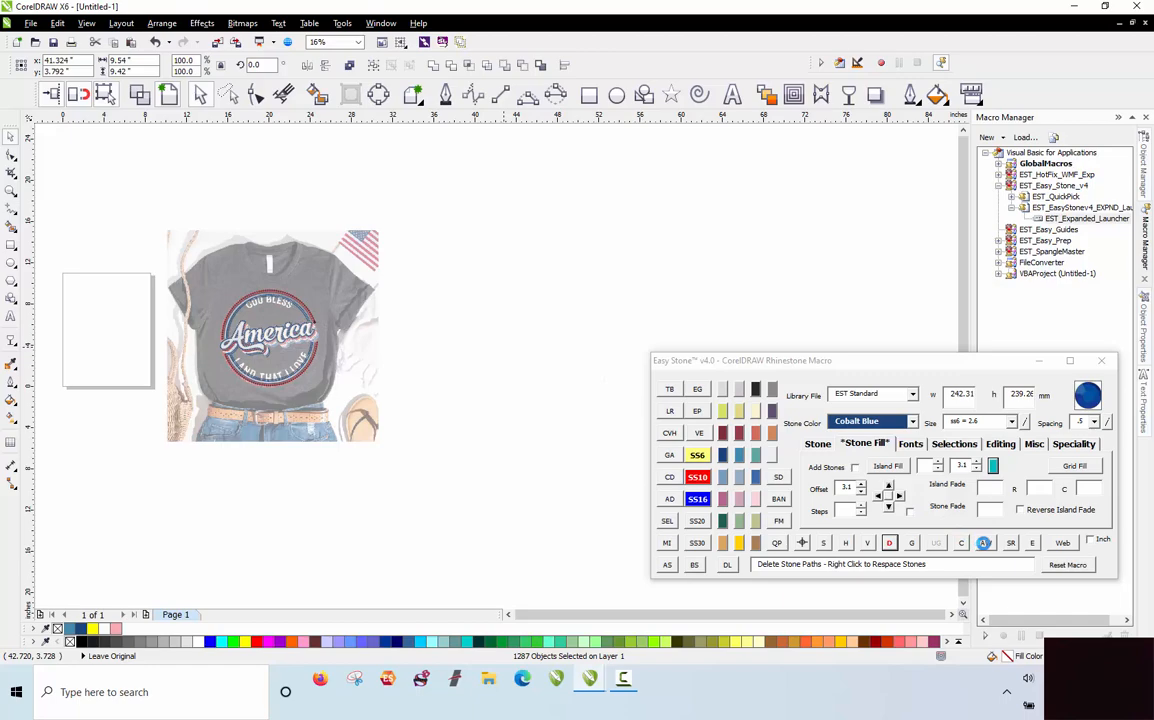
left_click(984, 543)
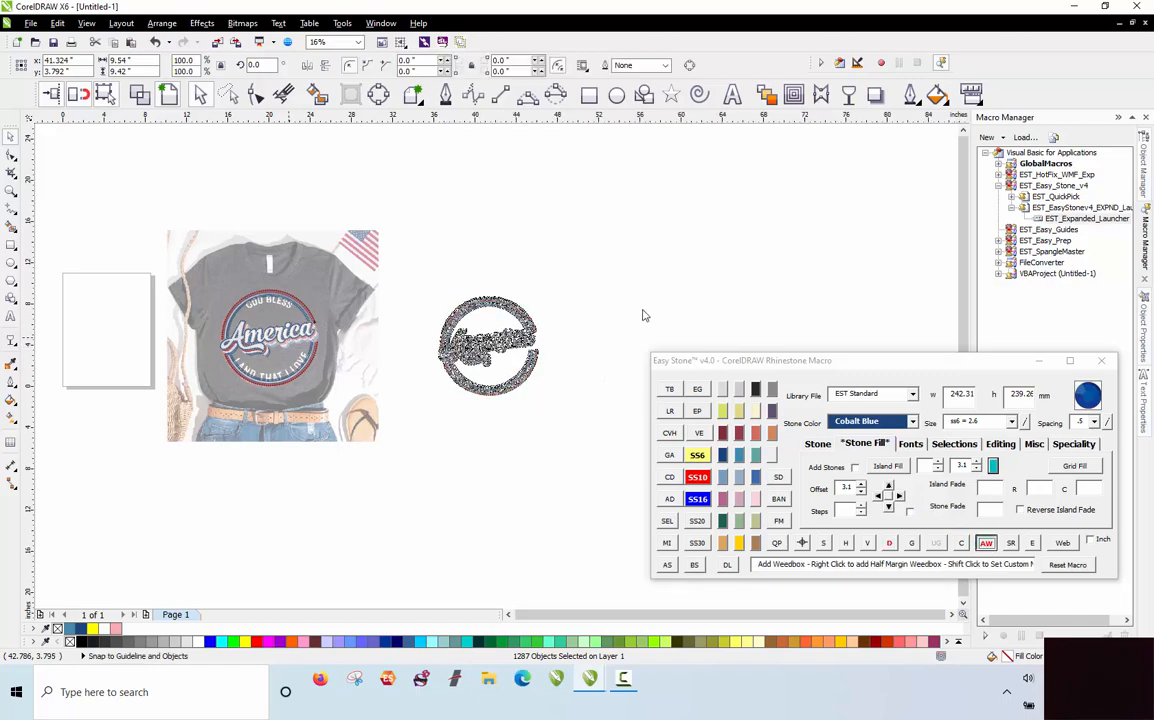
Step: Delete the copied stones and their black weedbox from the blank area beside the shirt picture
scroll(531, 350, "up", 2)
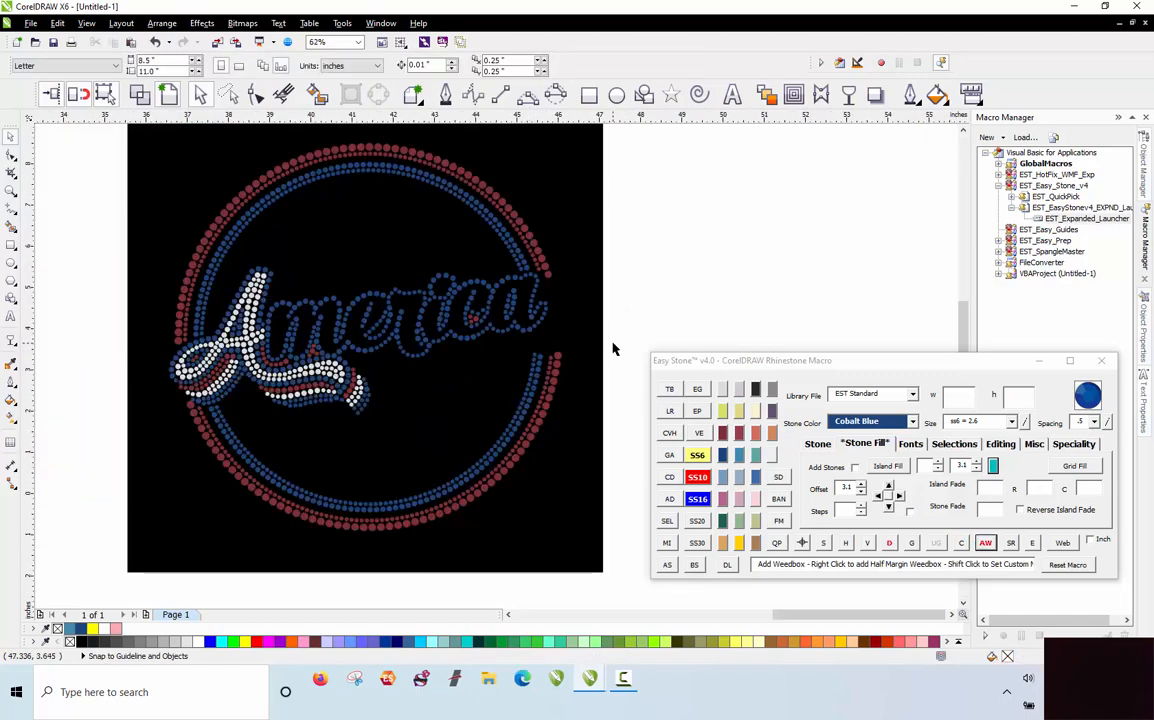
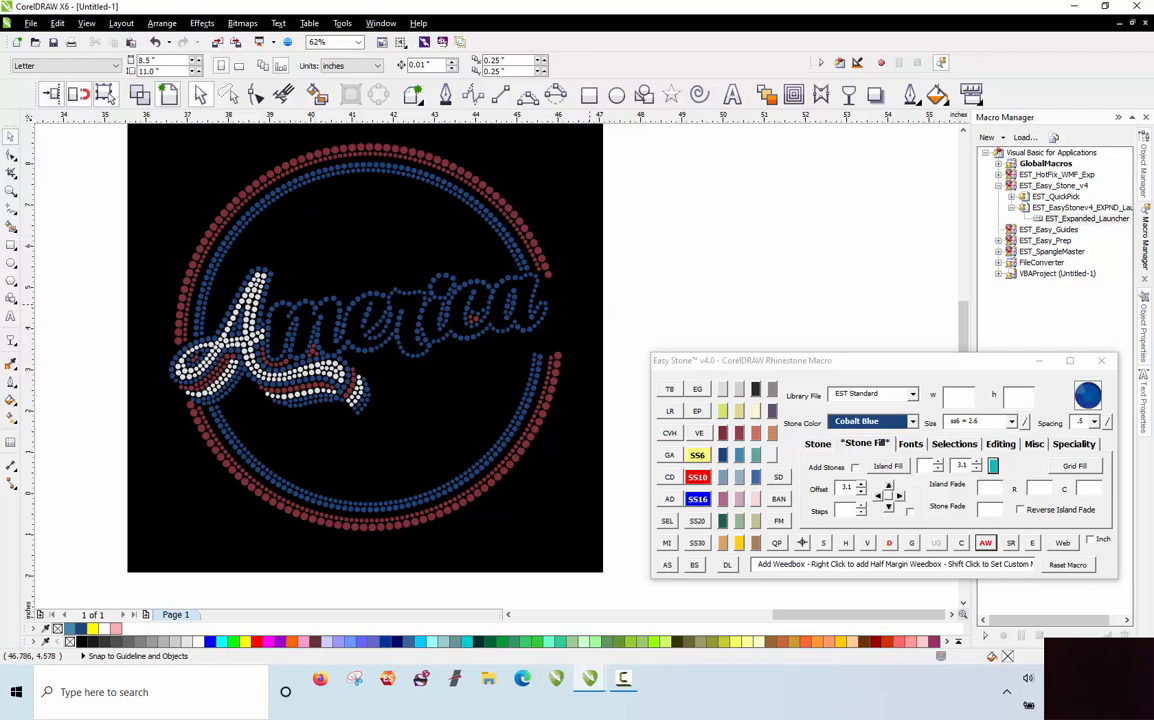
scroll(582, 282, "down", 2)
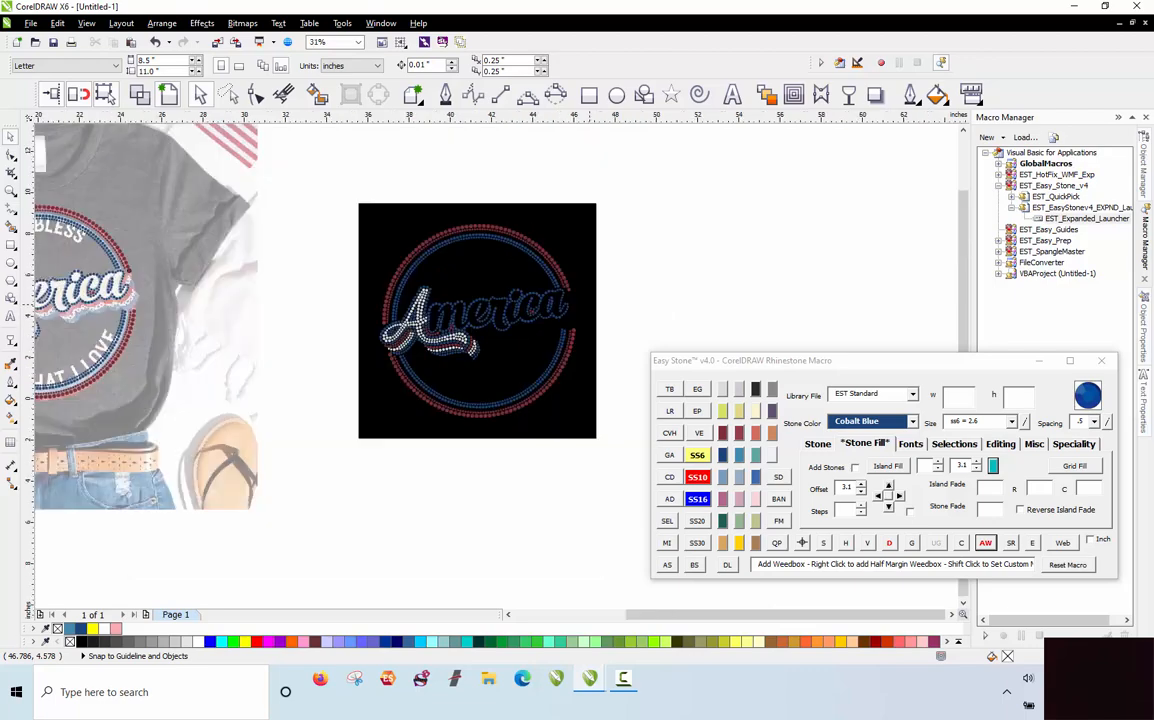
scroll(479, 238, "up", 4)
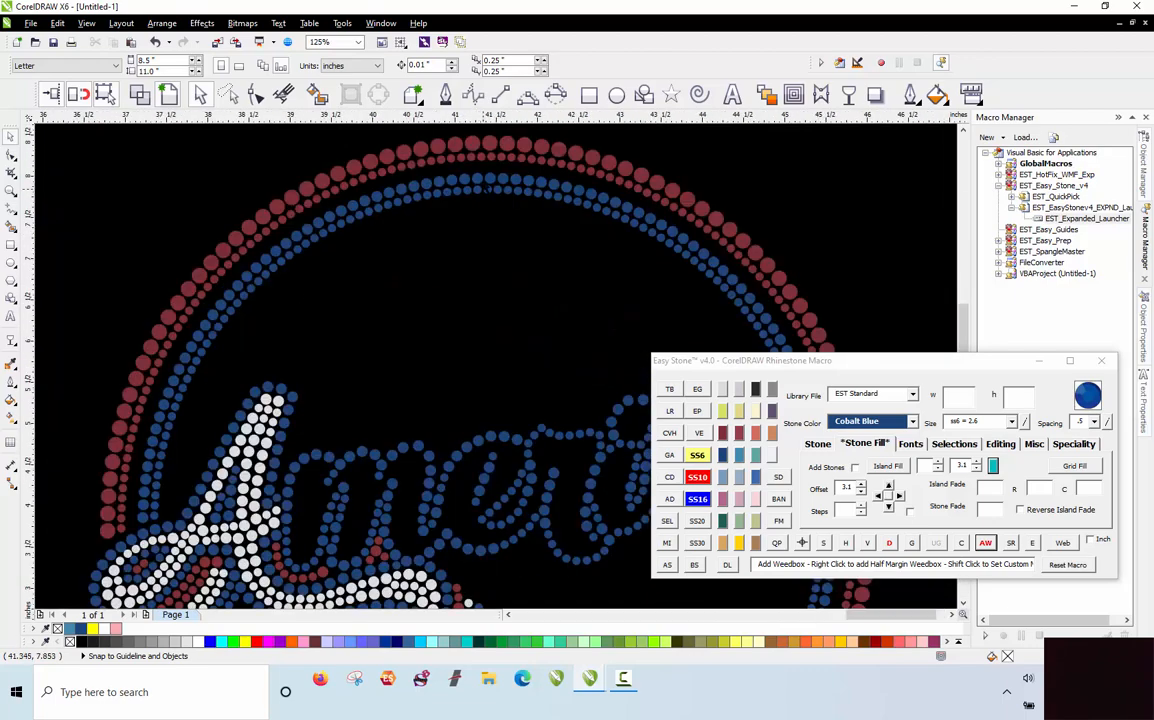
scroll(300, 250, "down", 1)
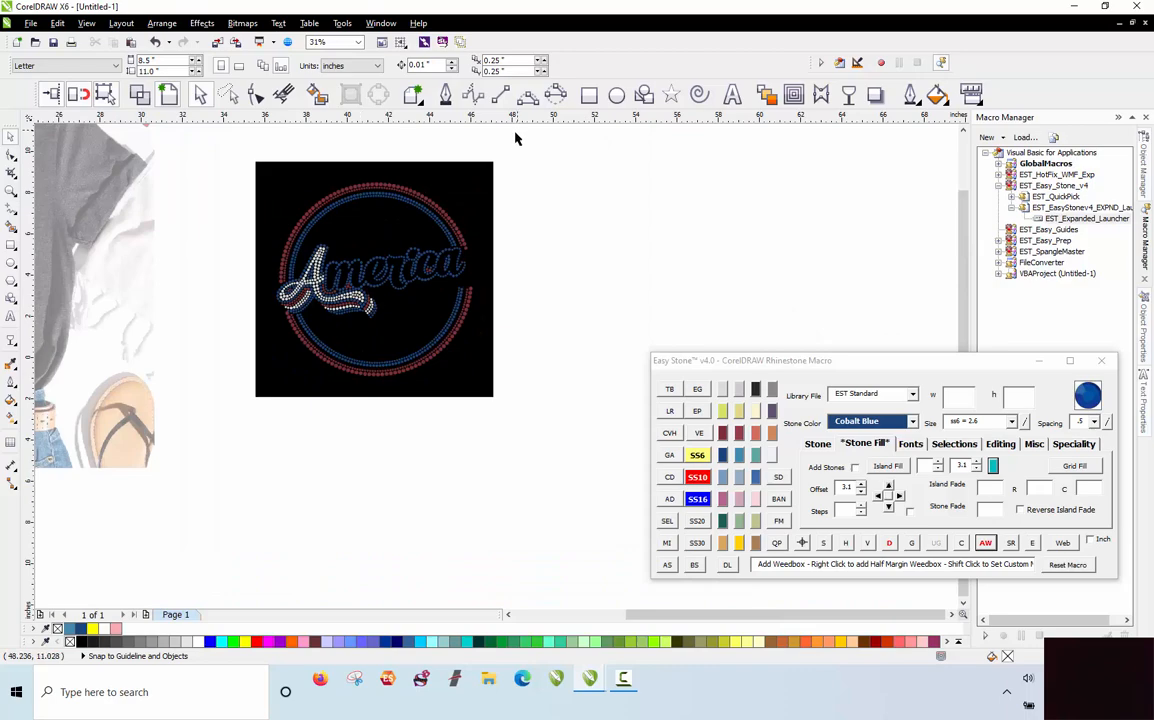
left_click_drag(516, 138, 224, 412)
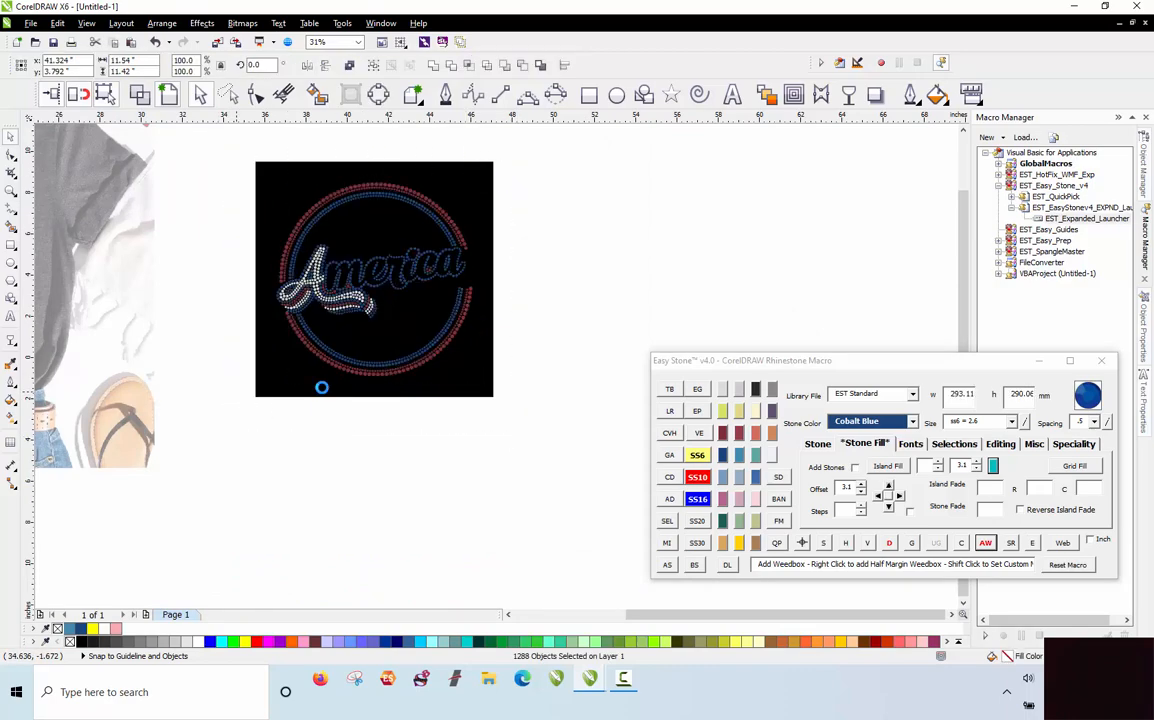
key("Delete")
key("ctrl+z")
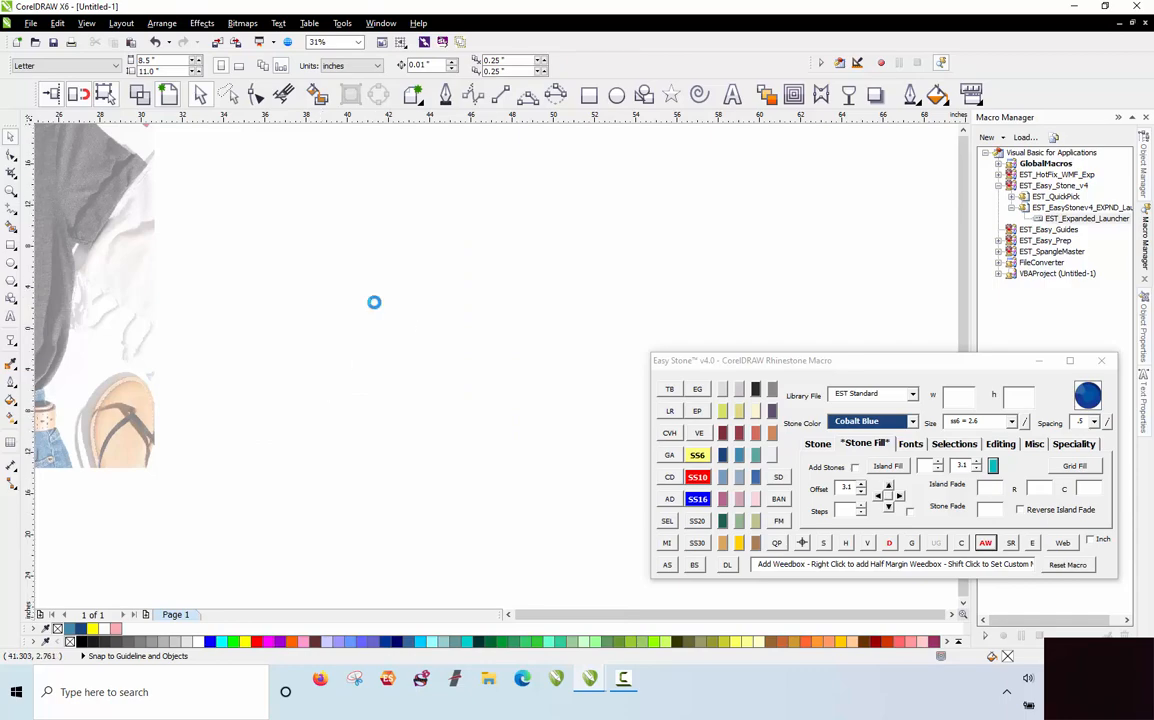
Step: Unlock the locked shirt picture behind the stones
scroll(126, 238, "up", 2)
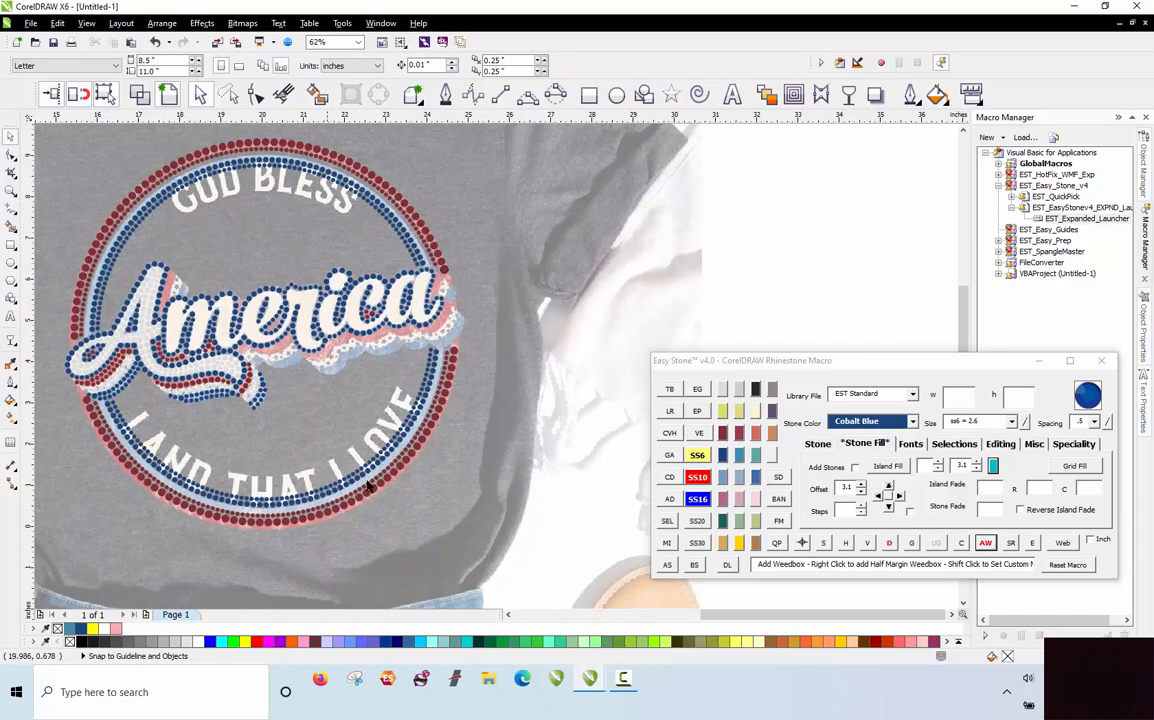
scroll(373, 371, "down", 2)
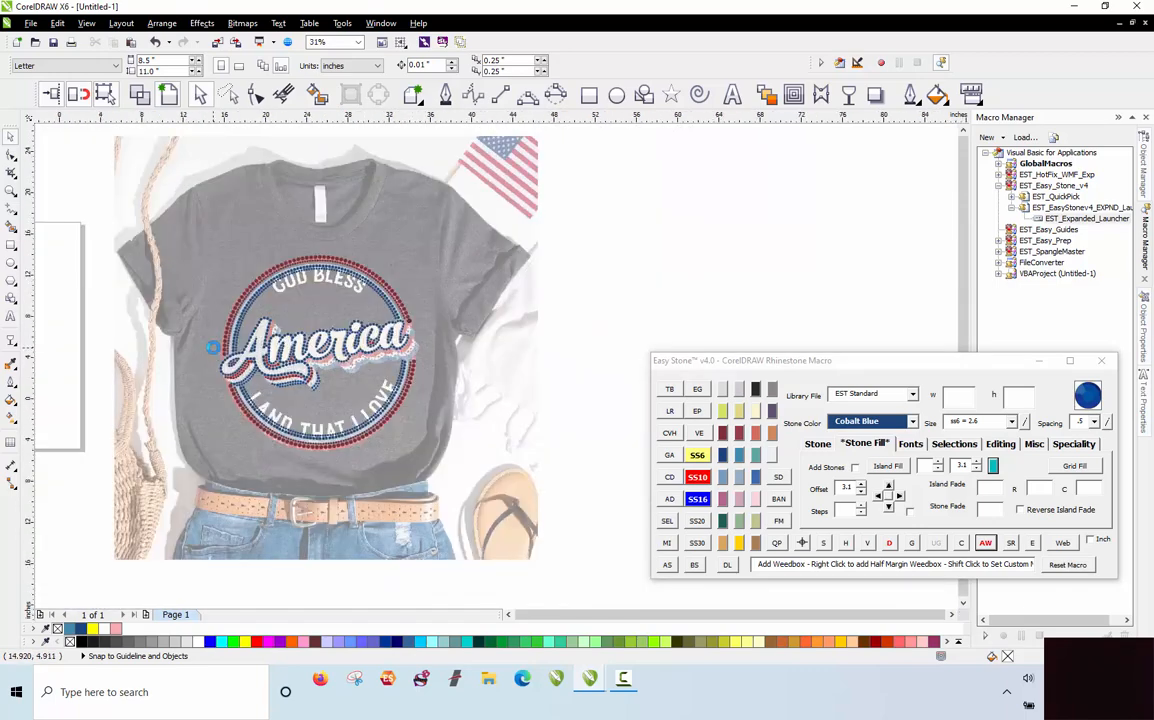
scroll(214, 350, "down", 2)
right_click(336, 294)
left_click(386, 301)
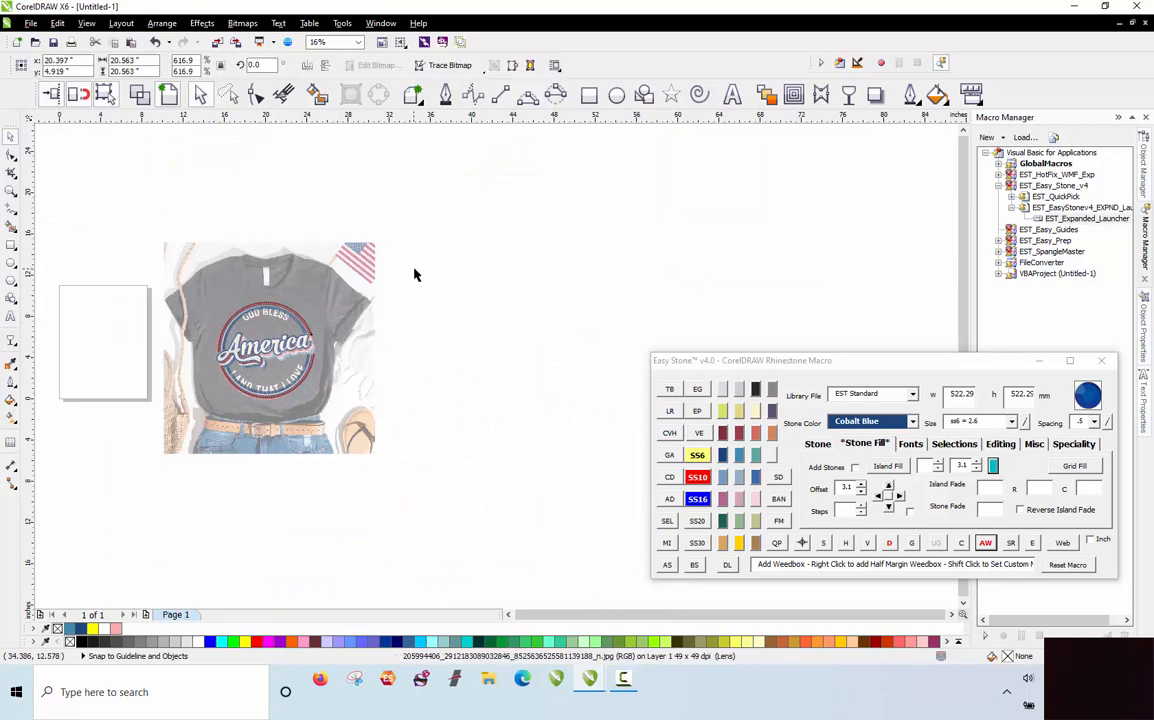
Step: Duplicate the shirt picture with all its stones about 30.6 in. to the right of the original
key("F10")
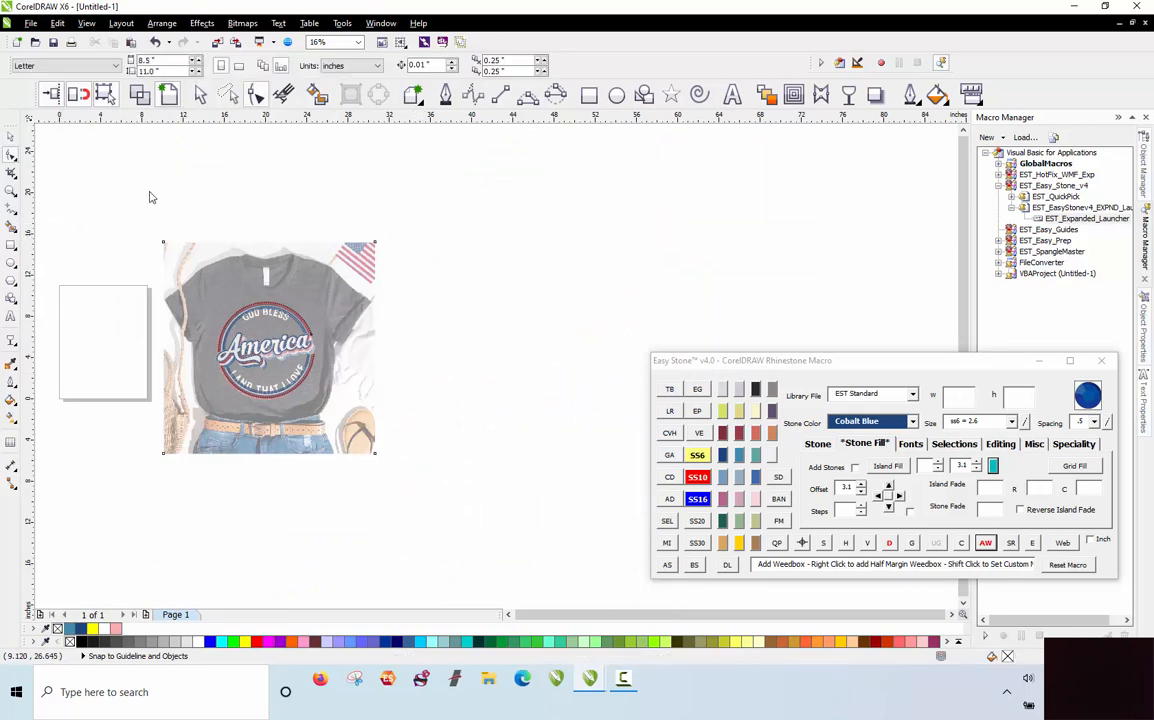
key("space")
left_click_drag(119, 205, 471, 509)
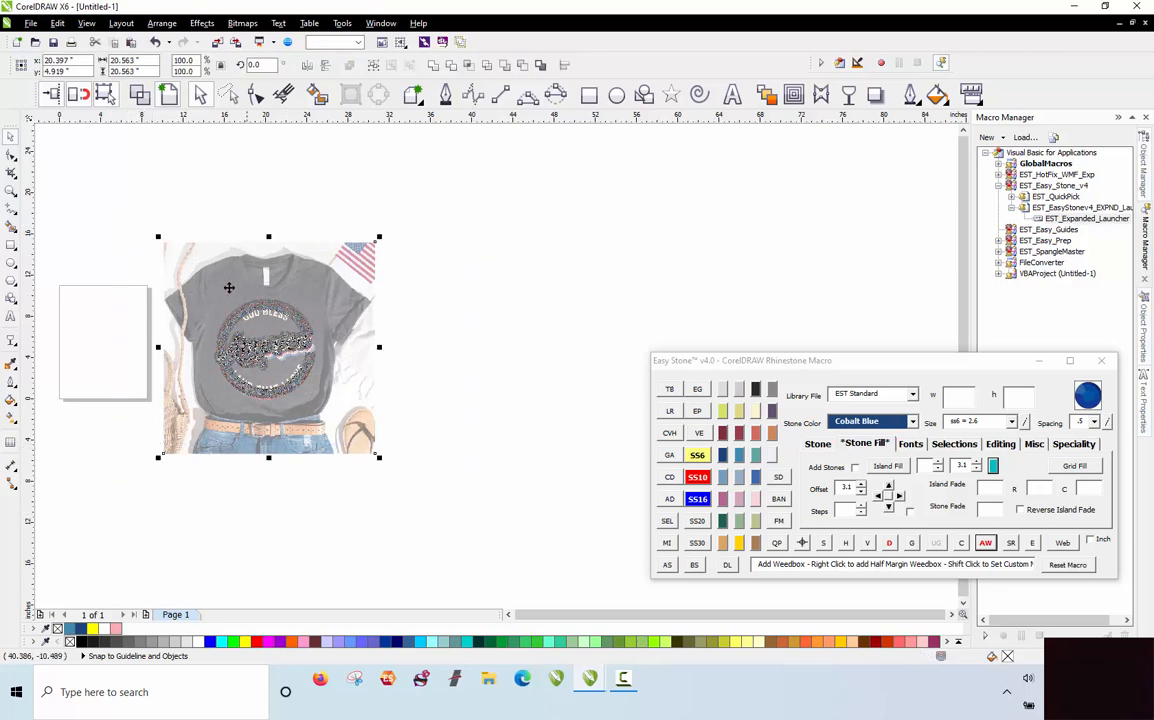
left_click_drag(229, 287, 544, 287)
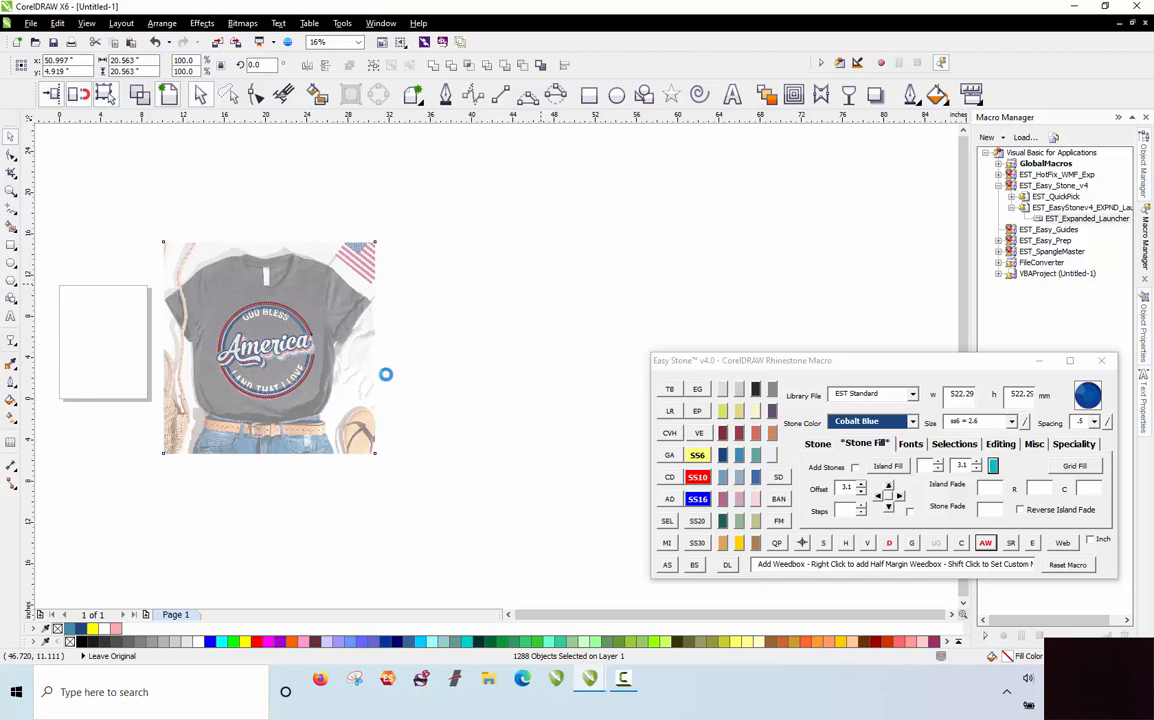
left_click(436, 335)
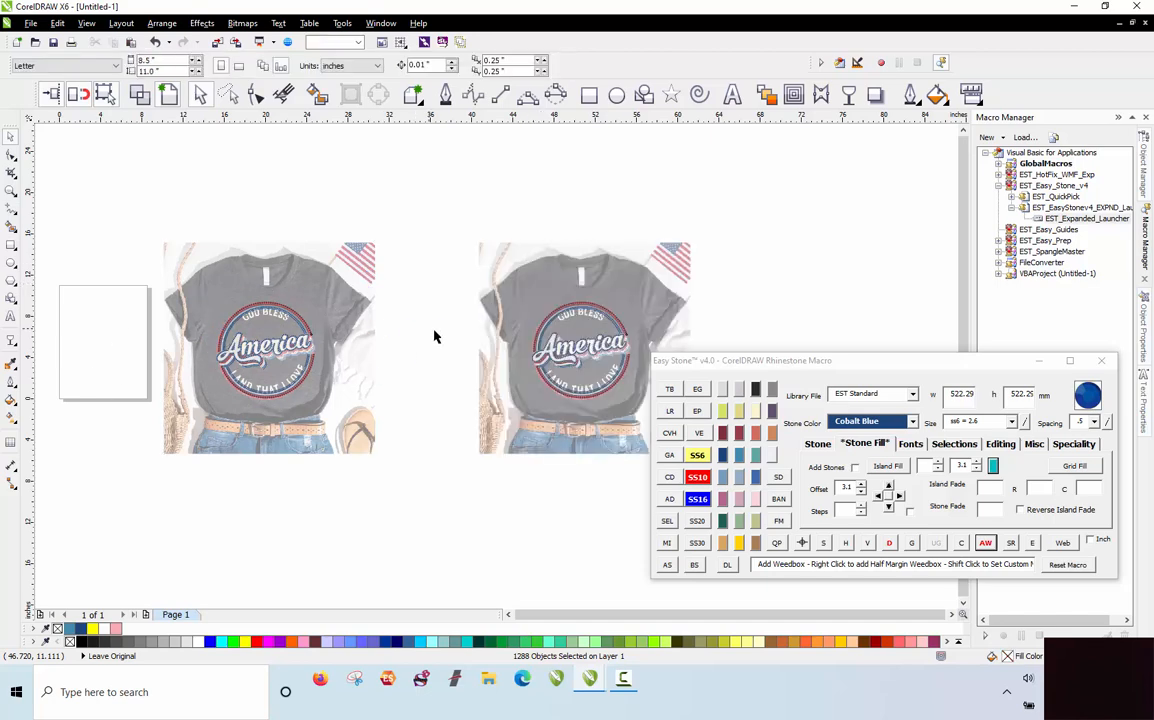
Step: Scale the duplicate shirt picture, without its stones, down to about 19.02 in. square
scroll(440, 336, "up", 2)
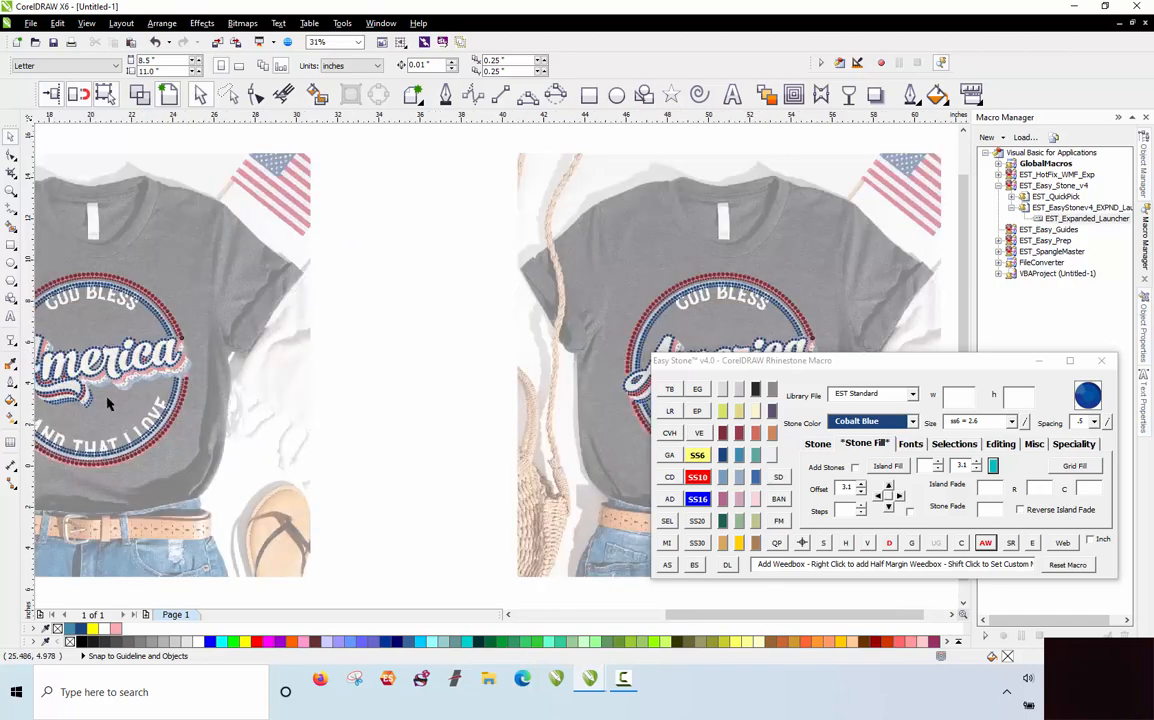
scroll(385, 375, "down", 1)
scroll(250, 372, "up", 3)
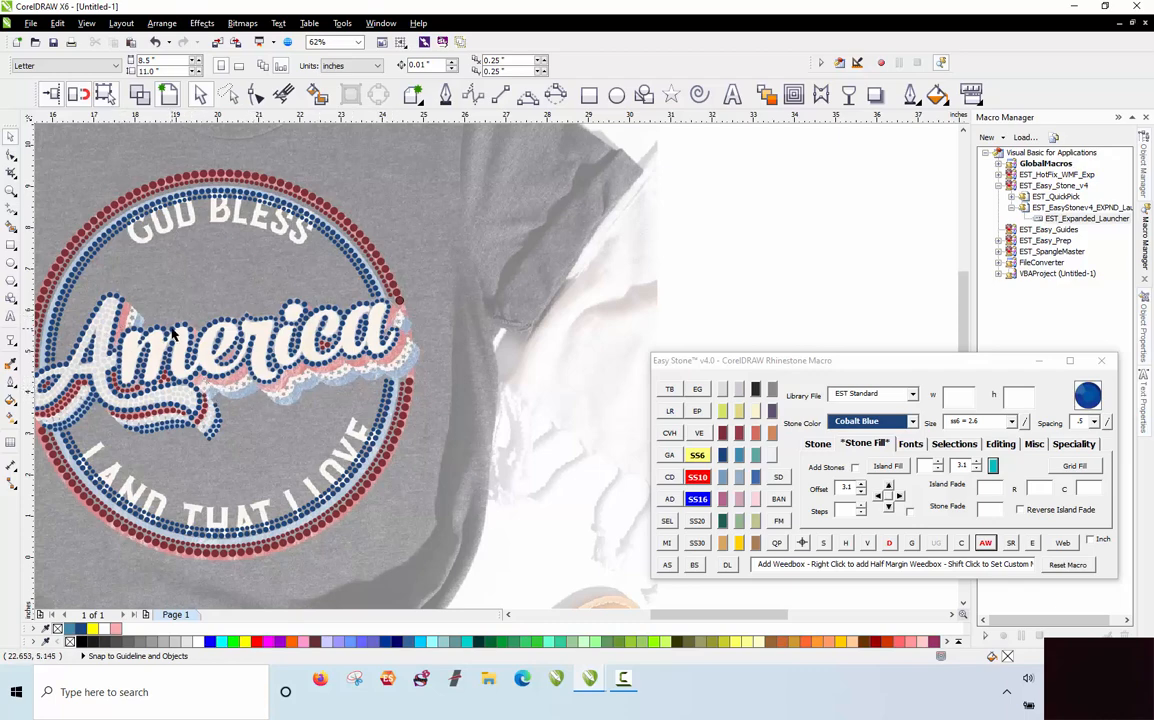
scroll(160, 350, "down", 1)
scroll(130, 385, "up", 1)
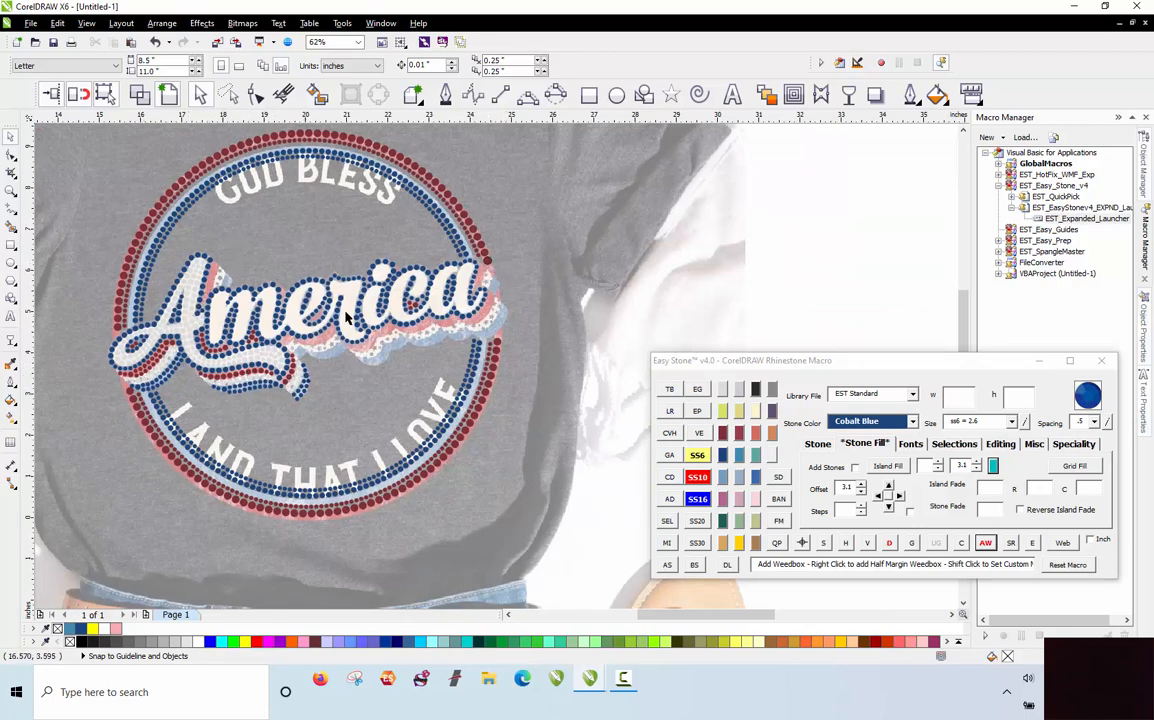
scroll(433, 330, "down", 2)
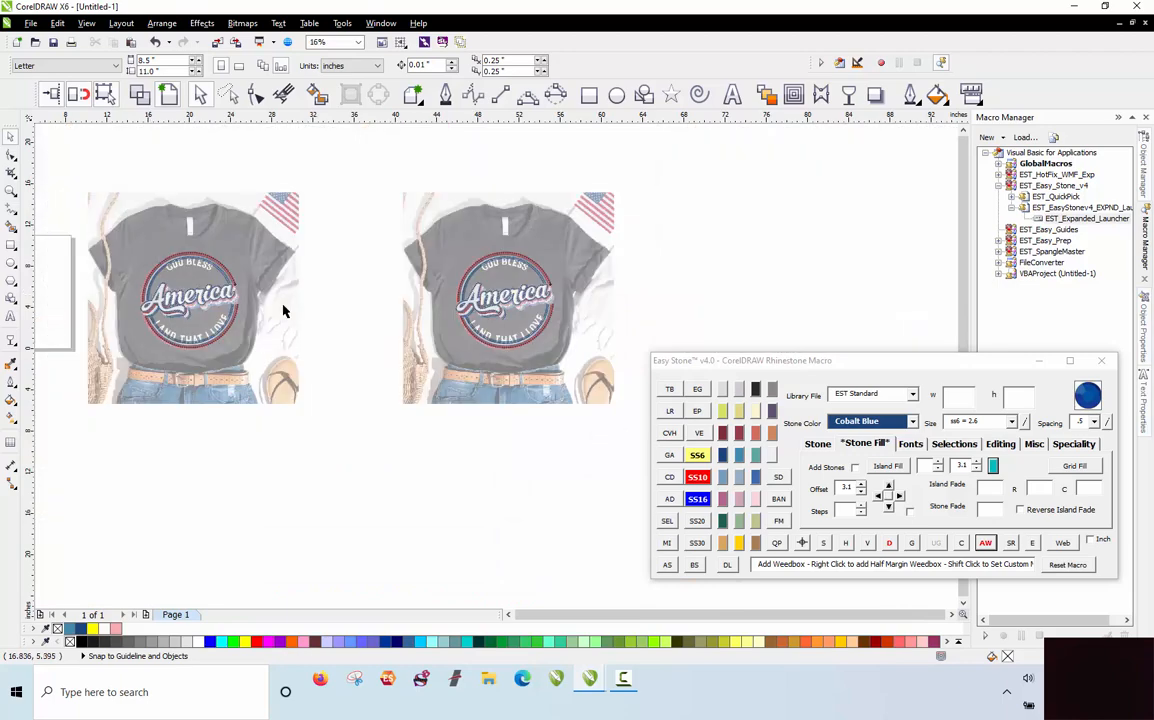
scroll(560, 225, "up", 1)
left_click(530, 256)
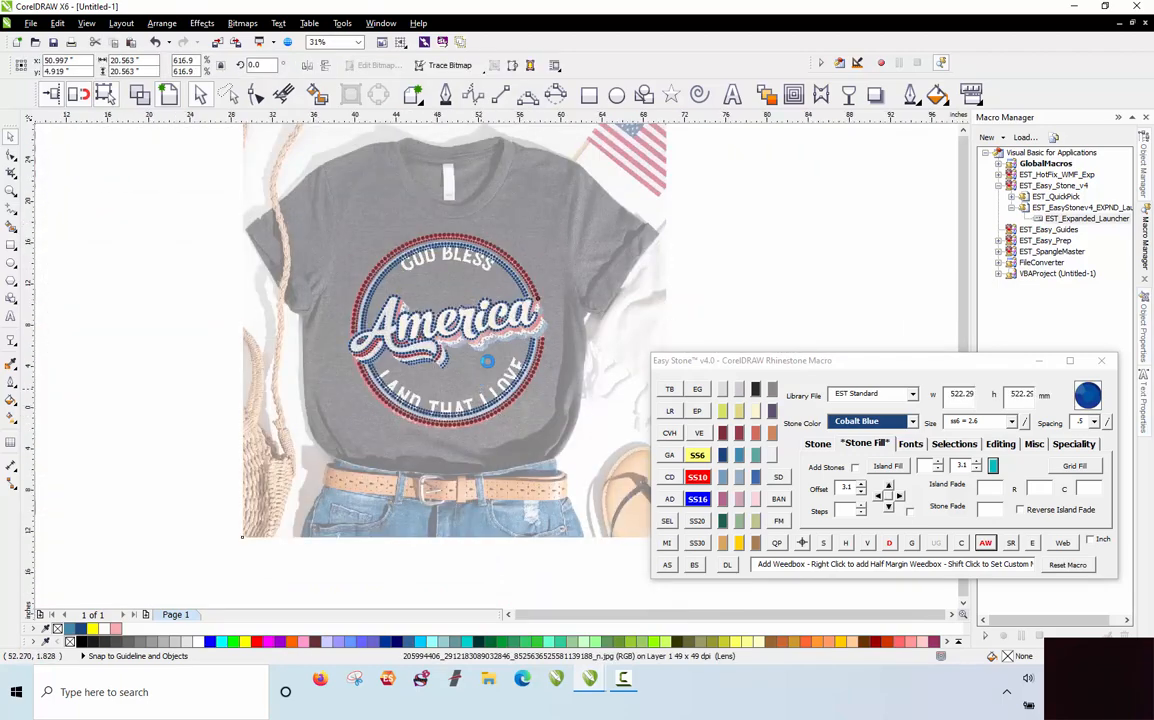
scroll(561, 351, "down", 1)
scroll(611, 243, "up", 1)
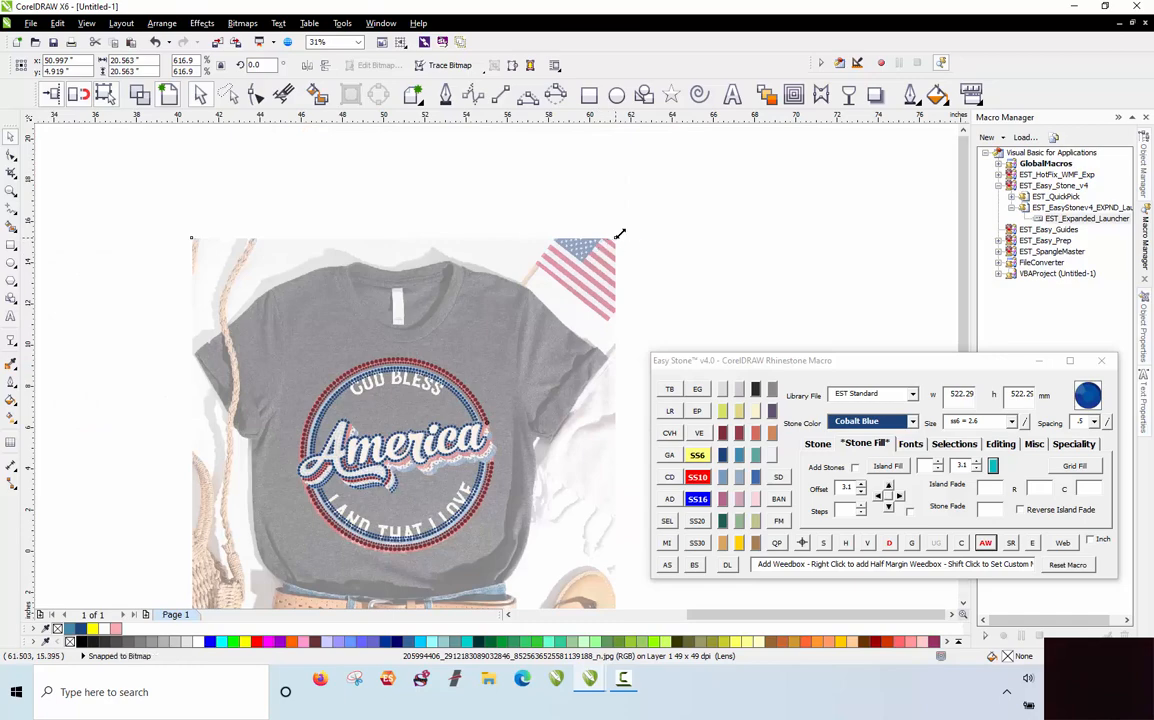
left_click_drag(620, 234, 603, 252)
left_click(639, 276)
Step: Examine how the reduced picture's GOD BLESS and LAND THAT I LOVE lettering fits inside the blue stone rings
scroll(418, 398, "up", 4)
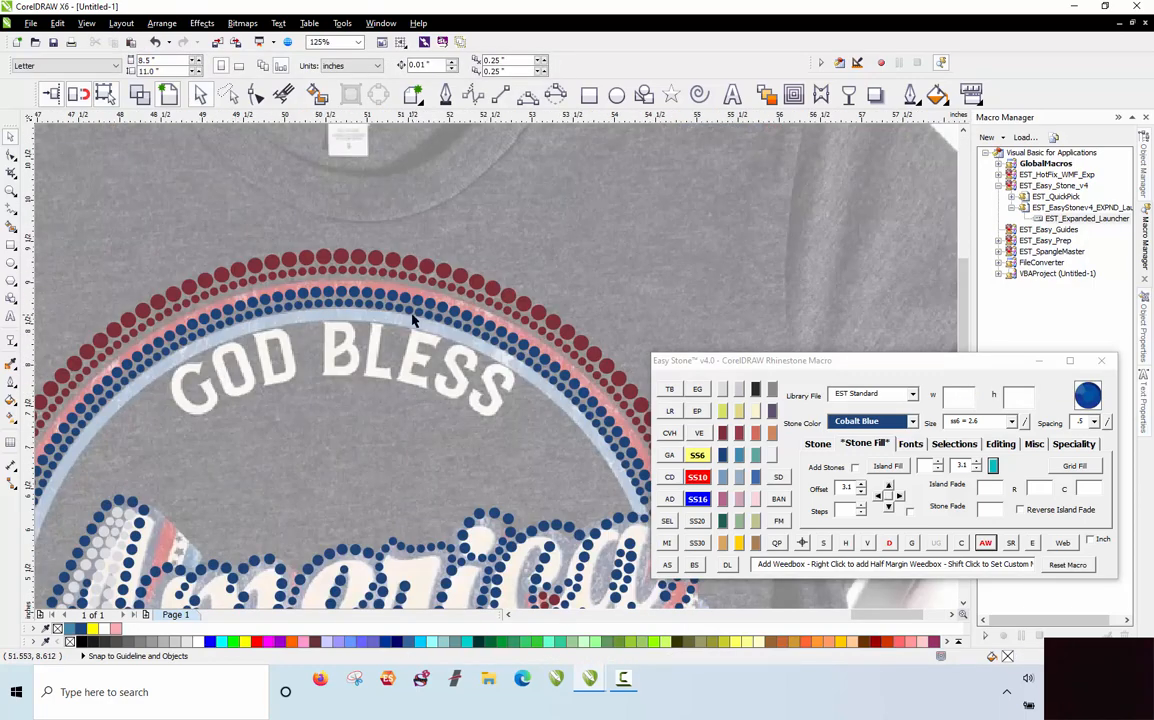
scroll(344, 262, "down", 4)
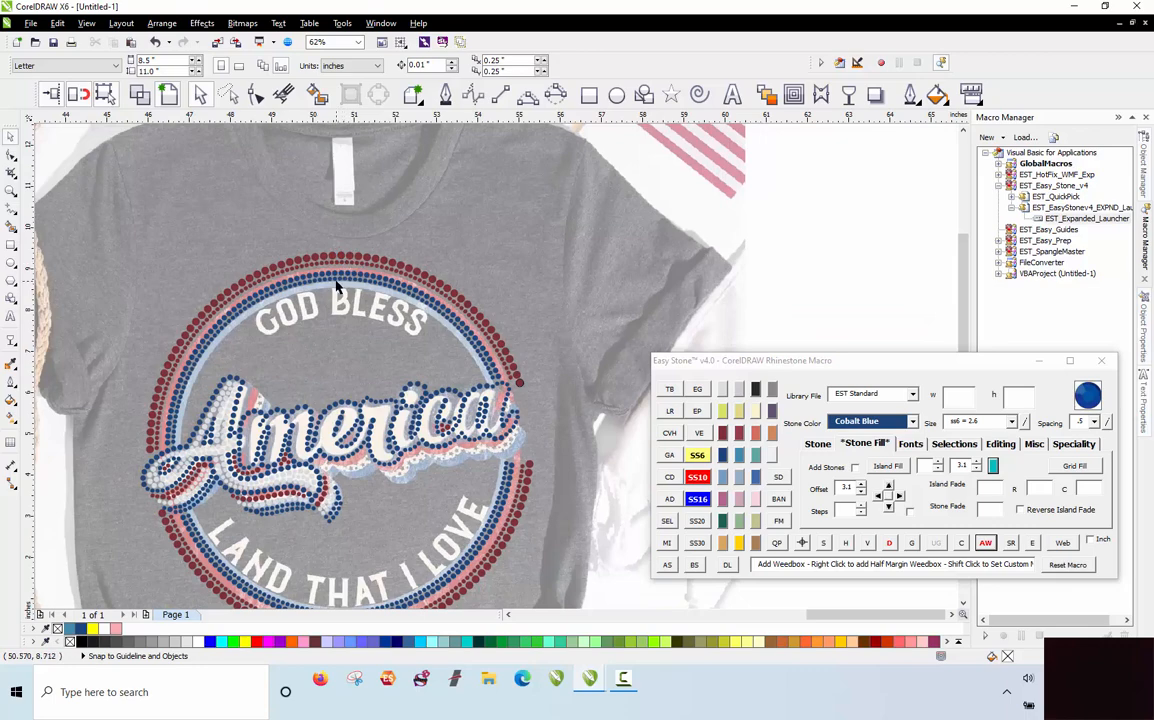
scroll(338, 287, "down", 2)
scroll(372, 444, "up", 2)
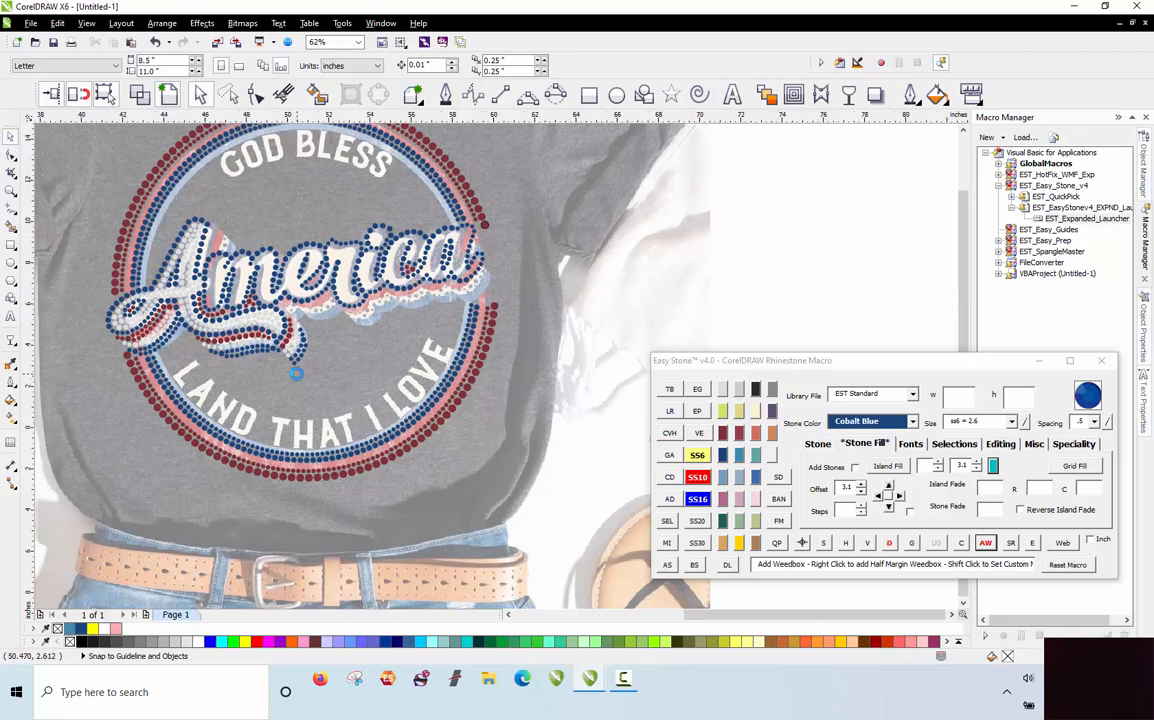
scroll(270, 390, "down", 2)
scroll(285, 285, "up", 2)
scroll(460, 270, "down", 2)
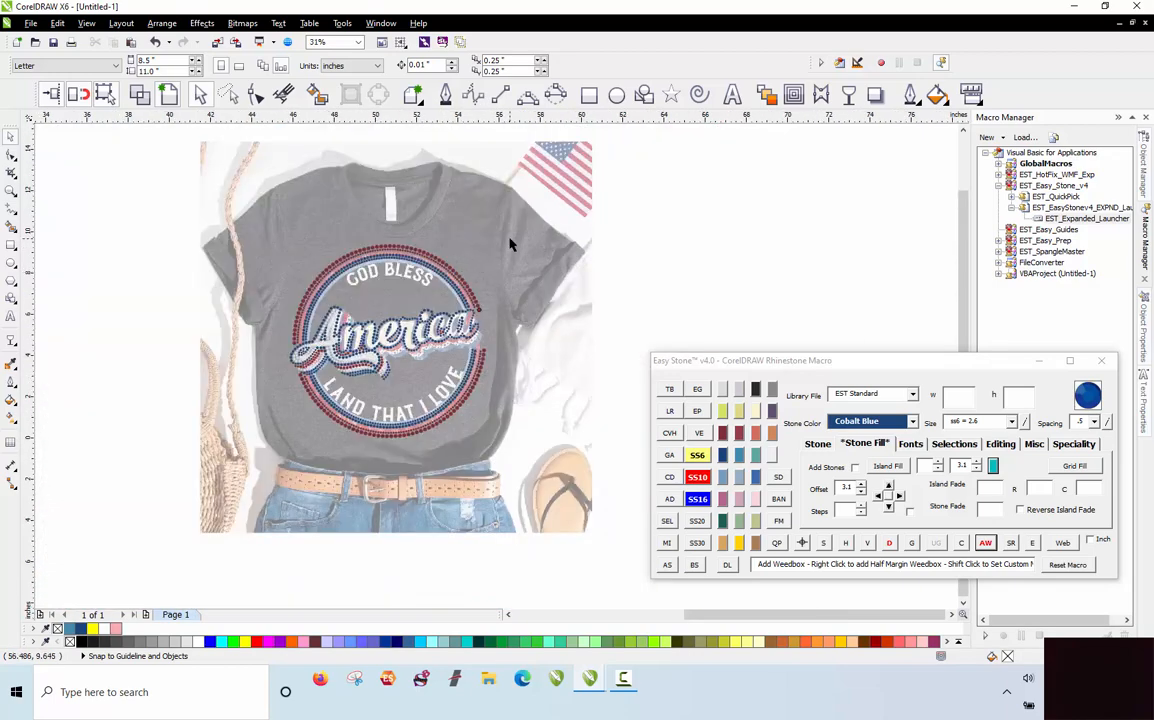
Step: Enlarge the duplicate shirt picture slightly to about 19.37 in. square
left_click(510, 238)
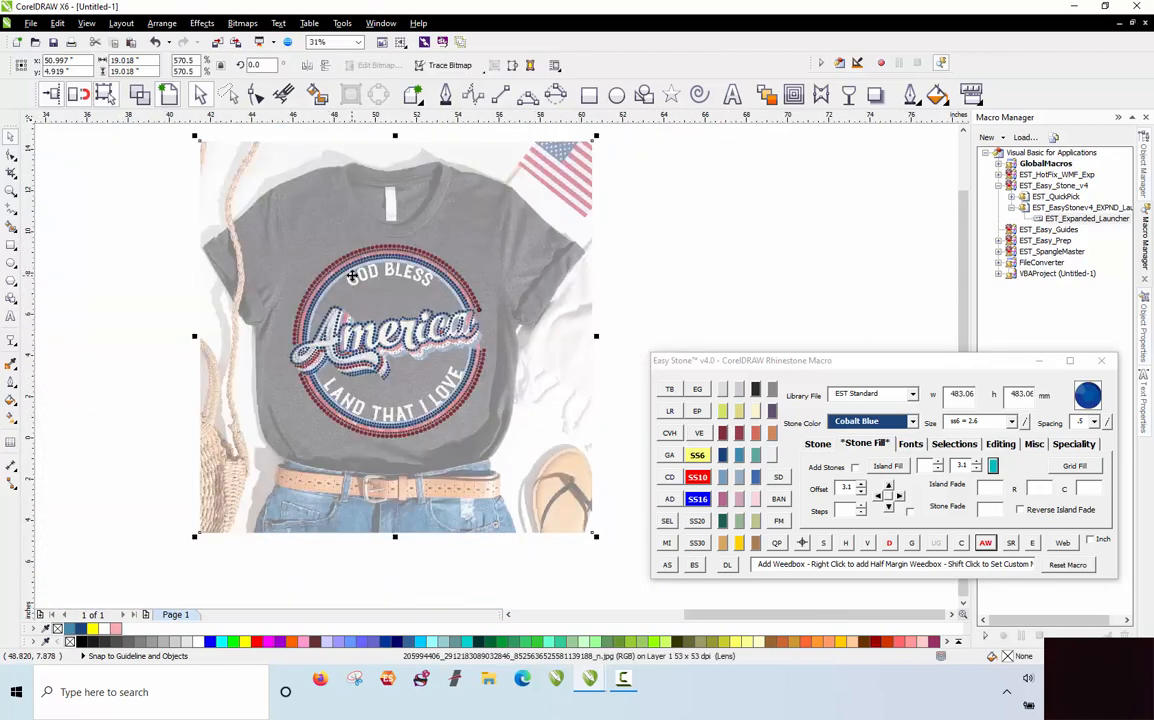
scroll(351, 276, "up", 4)
scroll(613, 279, "down", 4)
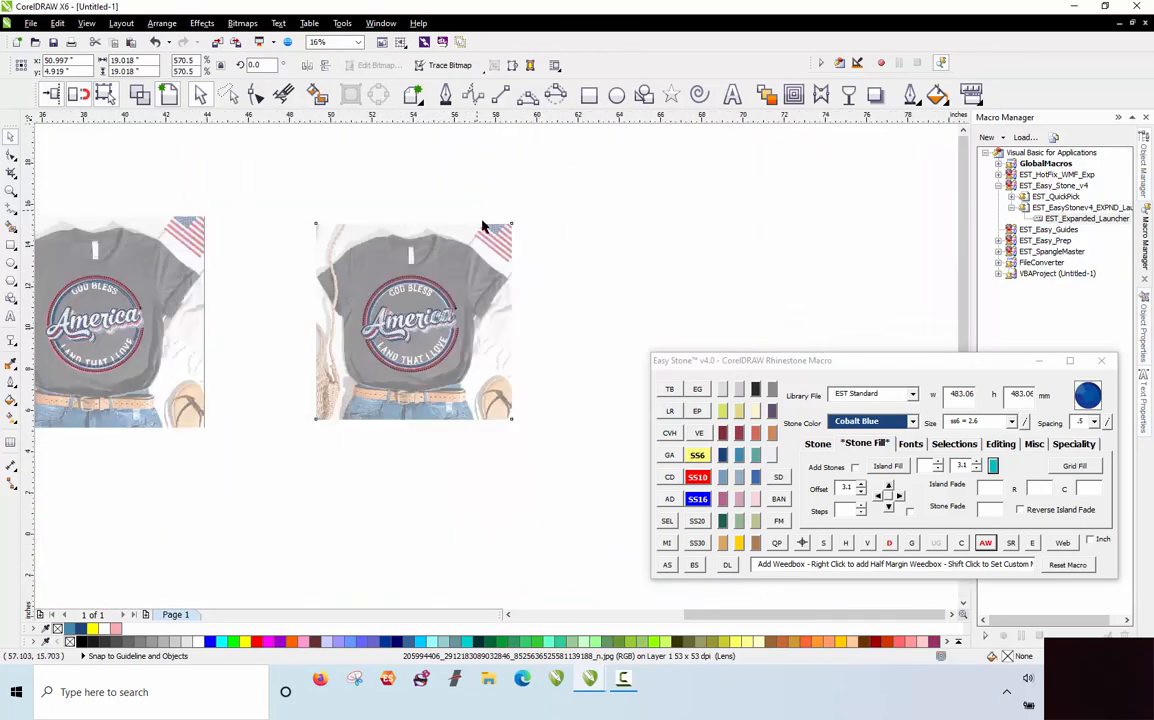
scroll(549, 234, "up", 3)
left_click_drag(567, 223, 577, 214)
Step: Shift the duplicate shirt picture slightly left under the stones, to a centre X of about 50.95 in
scroll(383, 345, "down", 2)
scroll(383, 345, "up", 5)
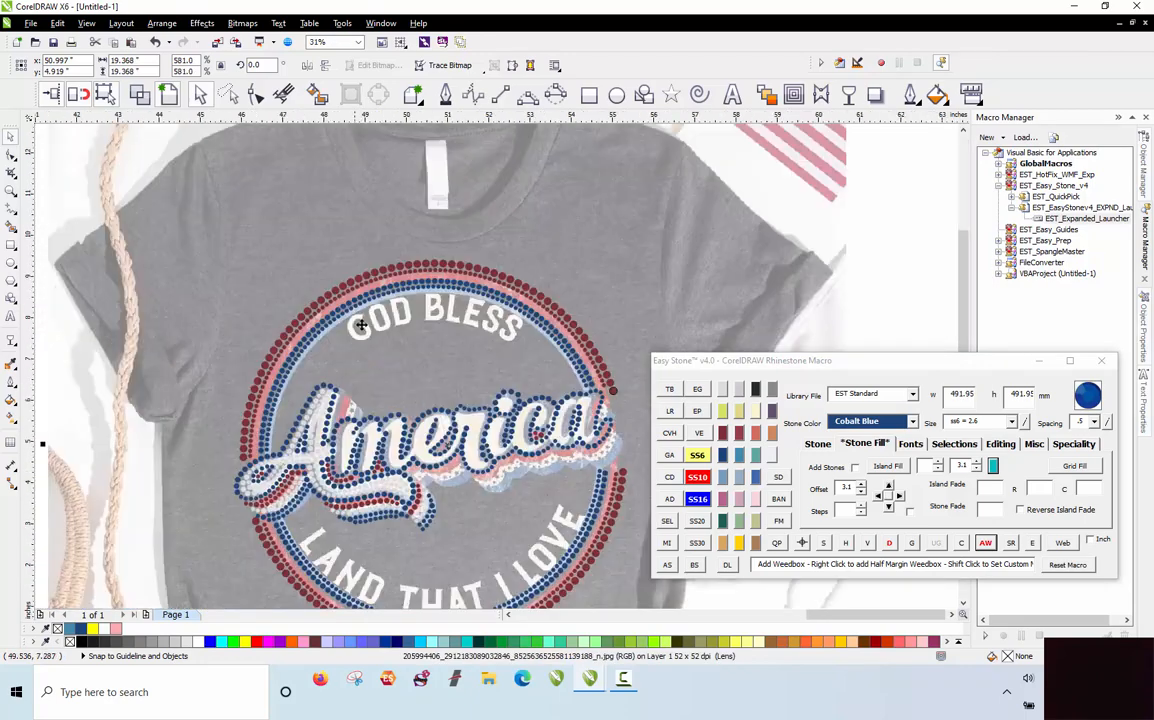
left_click_drag(466, 312, 459, 311)
scroll(348, 258, "down", 4)
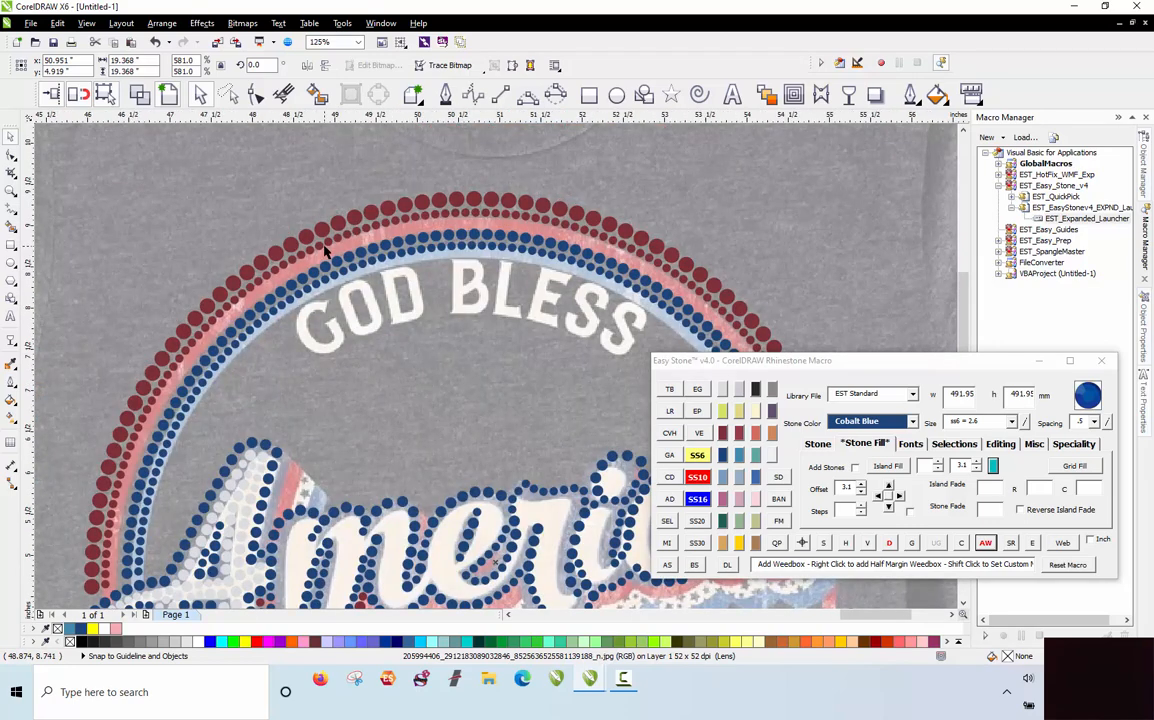
scroll(325, 565, "up", 1)
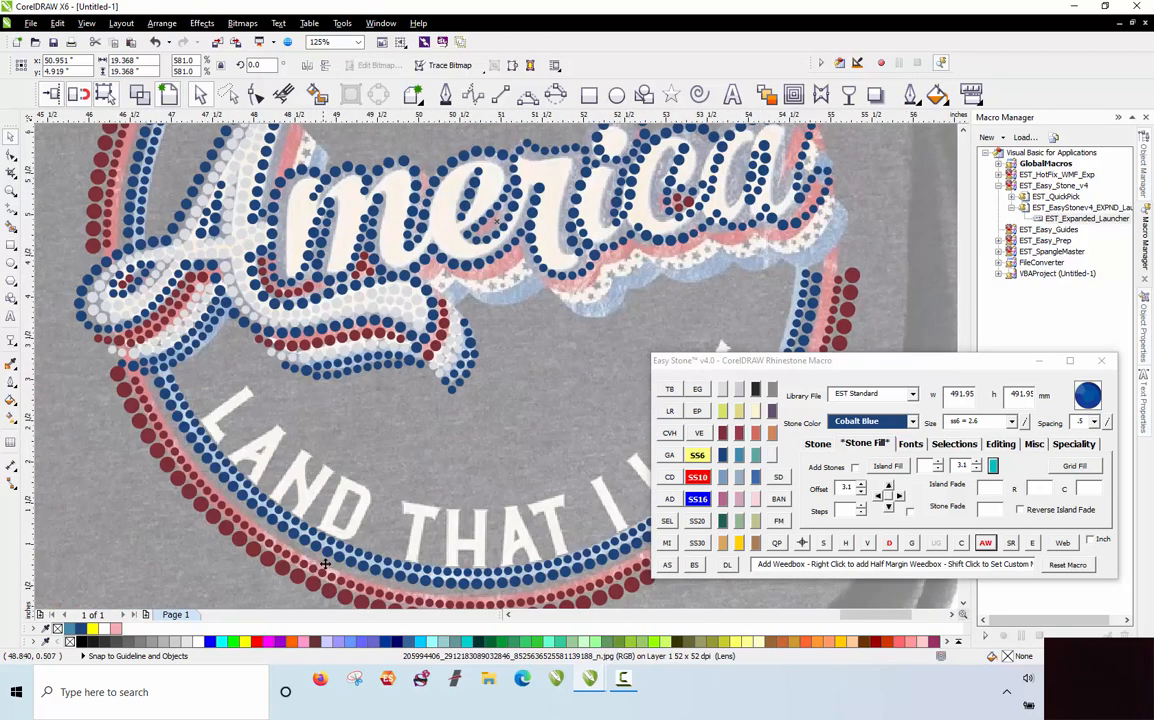
scroll(325, 479, "down", 1)
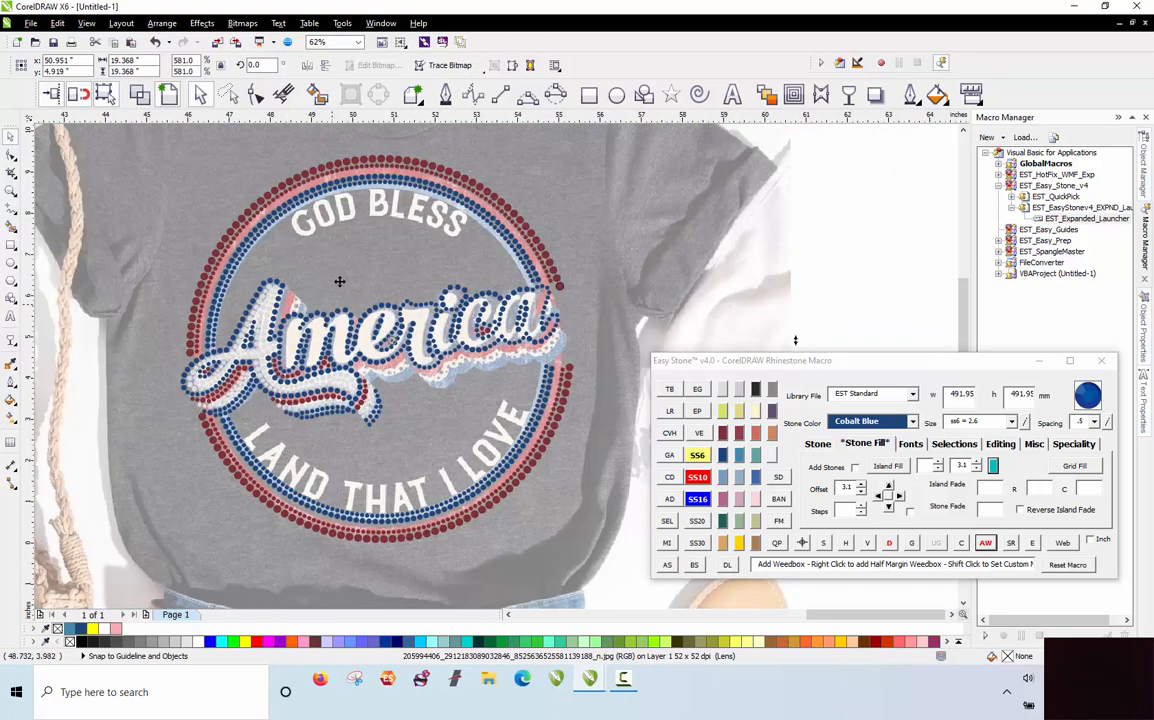
scroll(376, 201, "up", 2)
scroll(430, 420, "down", 1)
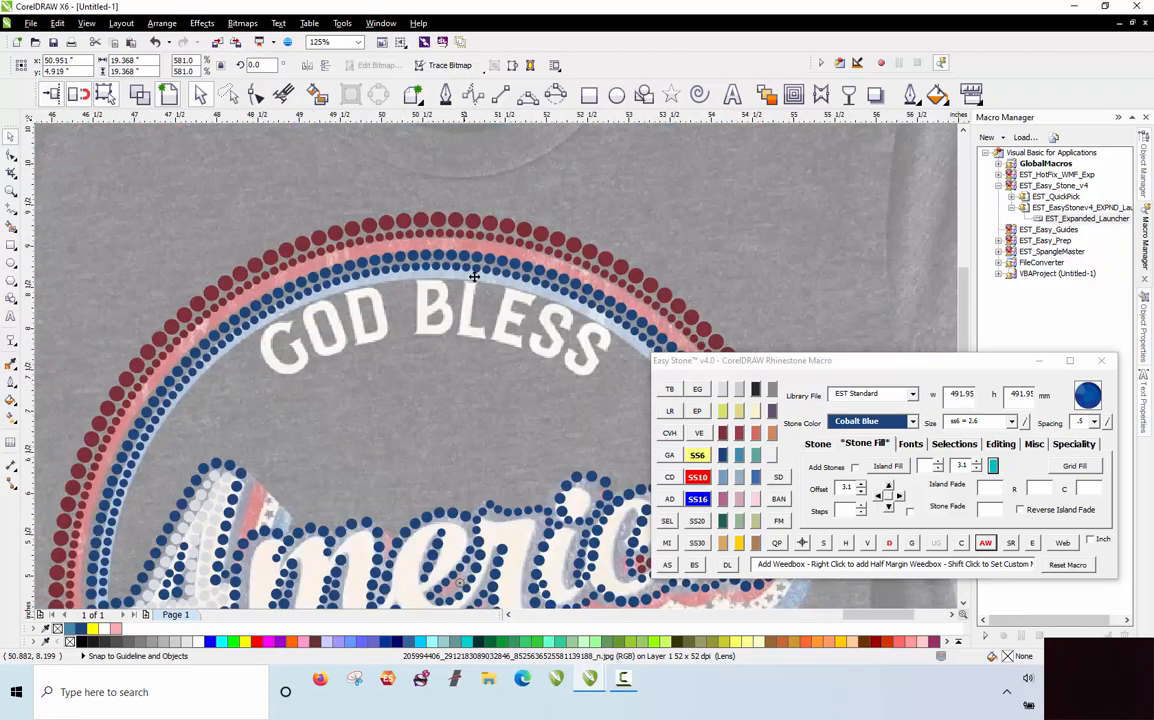
Step: Nudge the duplicate shirt picture up under the blue ring stones to a centre Y of about 4.97 in
scroll(474, 277, "up", 3)
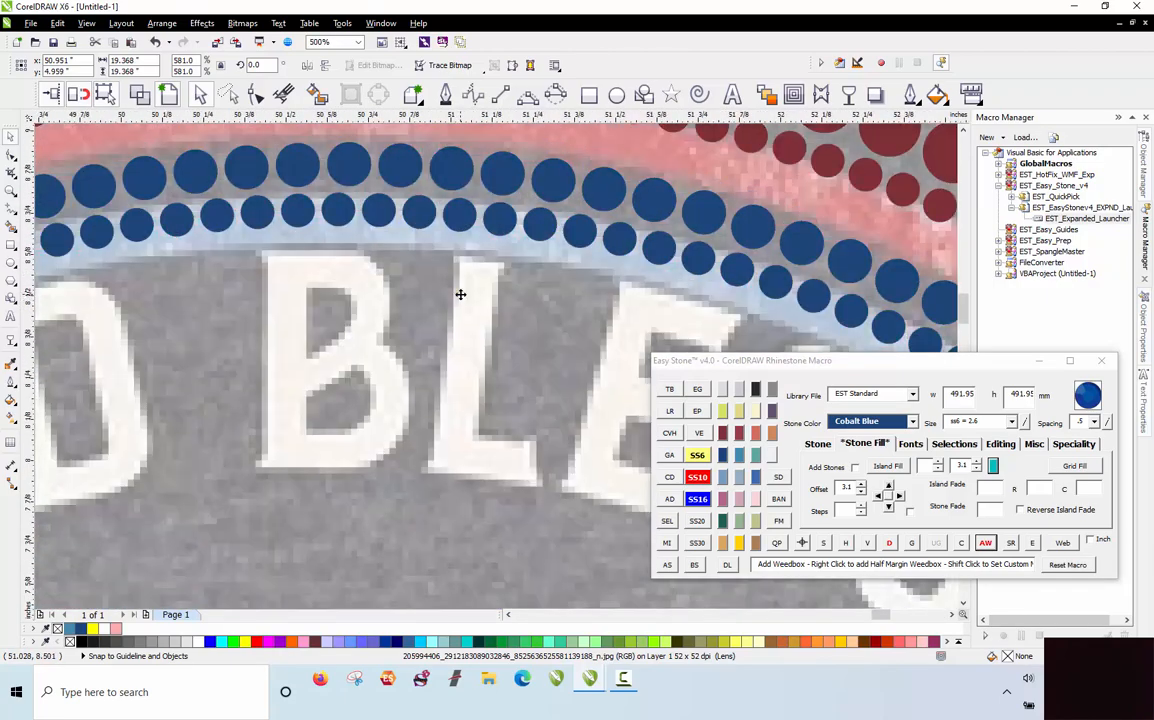
left_click_drag(461, 299, 461, 296)
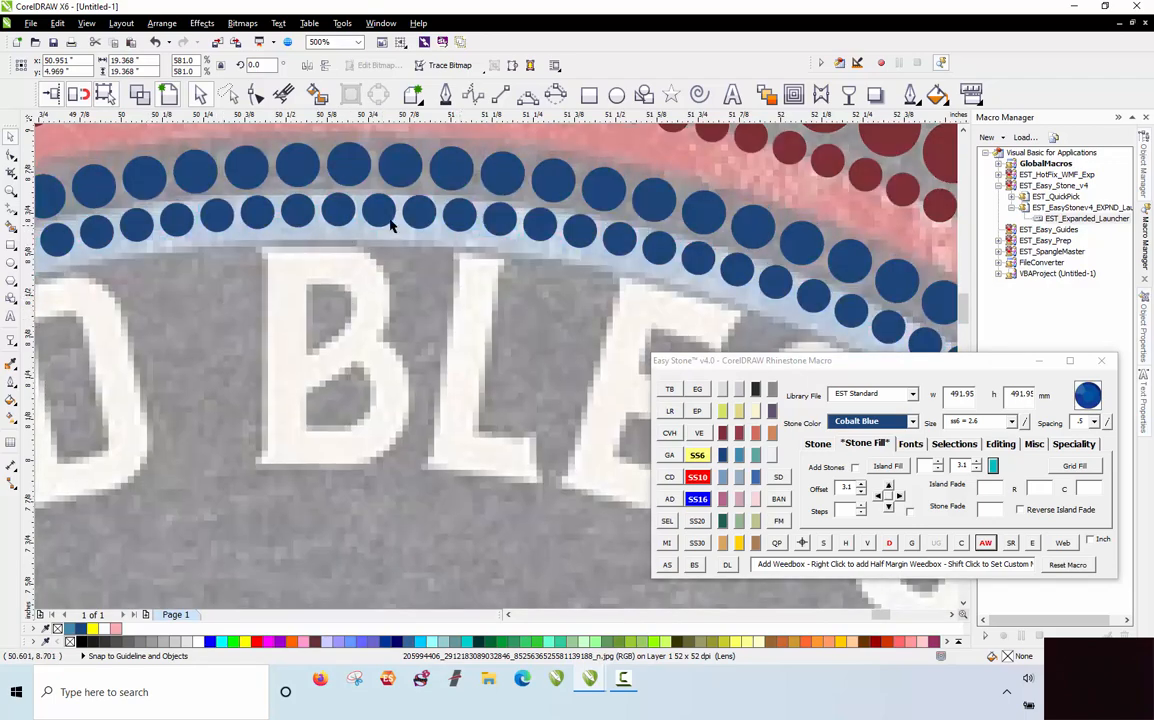
scroll(390, 226, "down", 5)
scroll(315, 337, "up", 4)
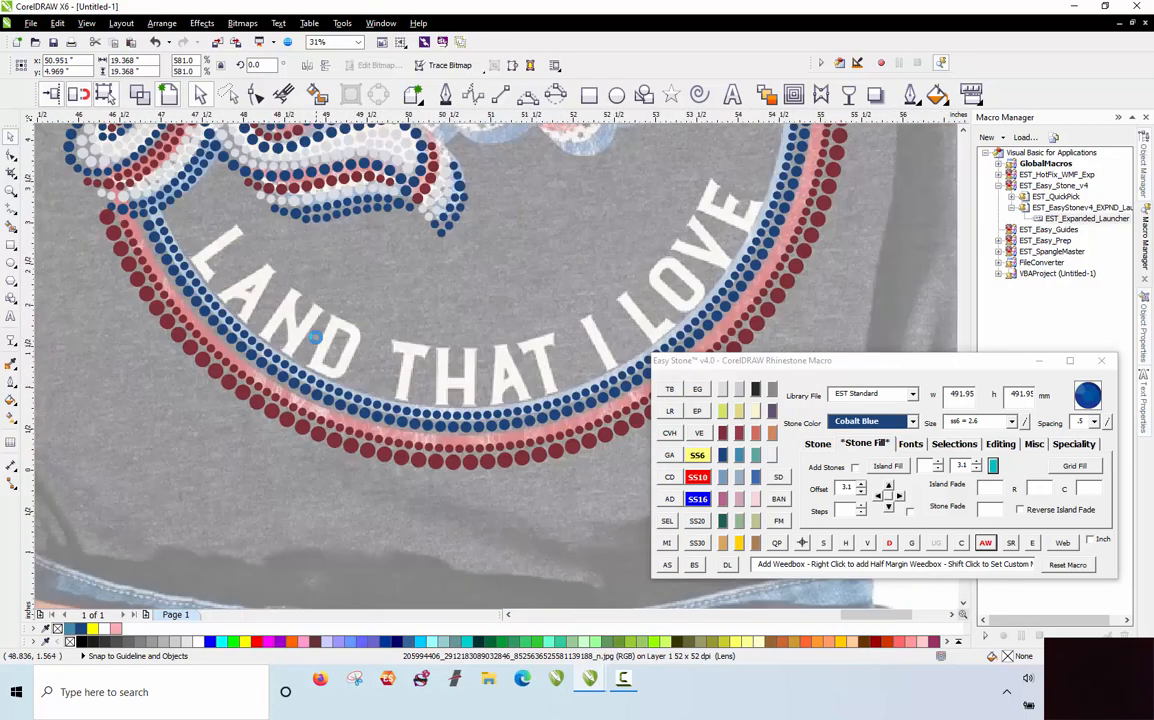
scroll(315, 337, "up", 4)
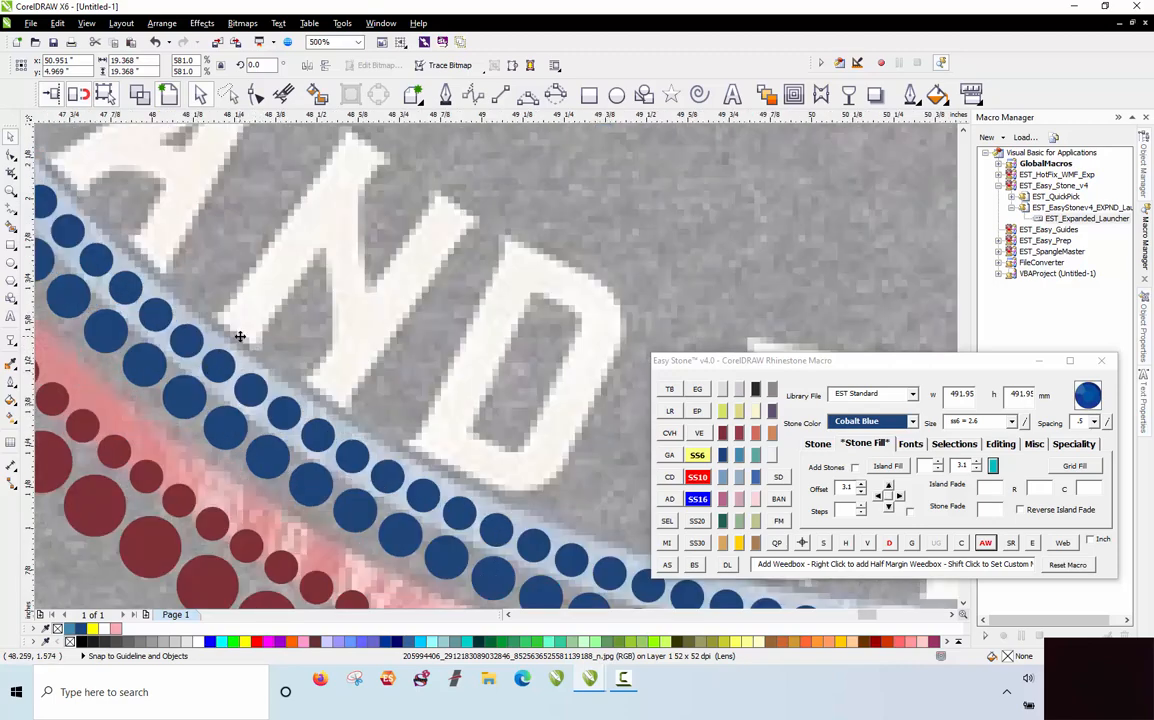
Step: Lock the duplicate shirt picture in place under the rhinestones
scroll(238, 370, "down", 3)
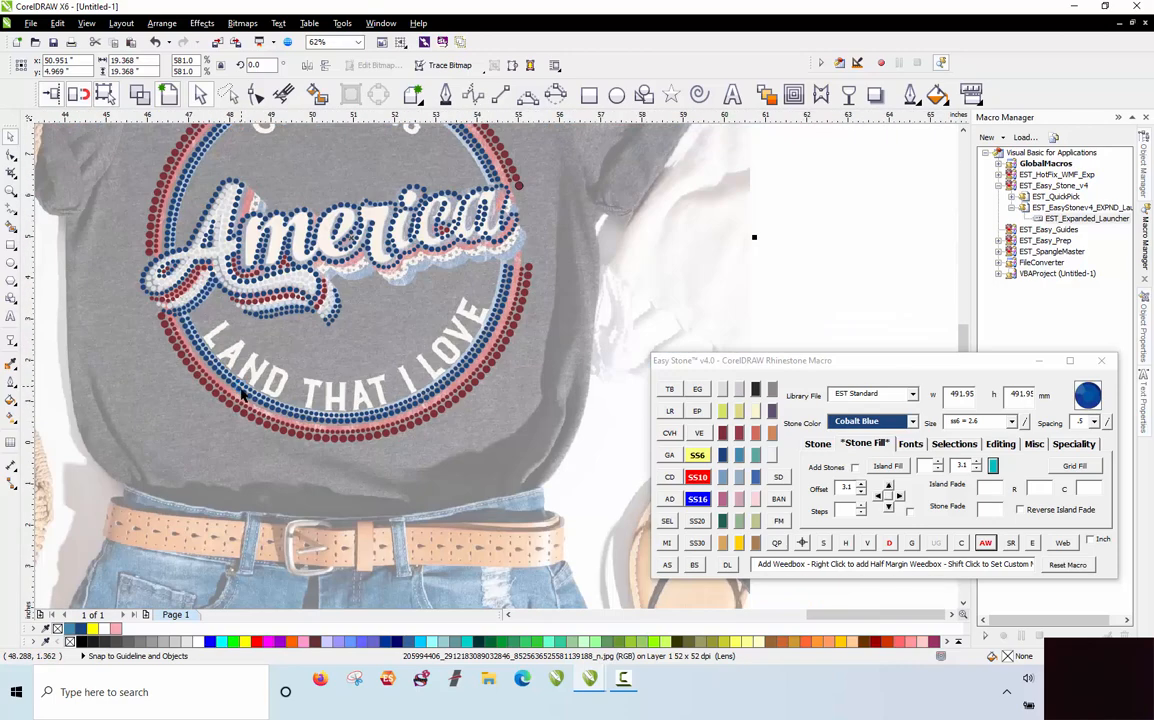
scroll(242, 396, "down", 1)
left_click(580, 352)
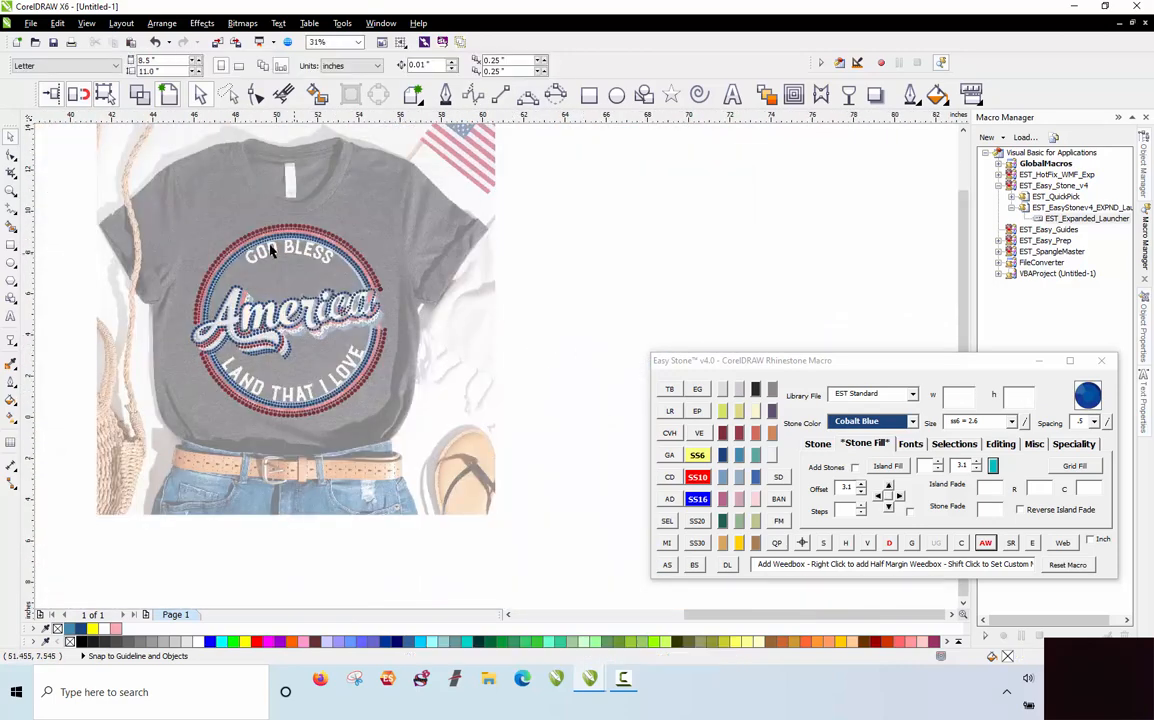
scroll(303, 263, "up", 3)
scroll(307, 262, "down", 2)
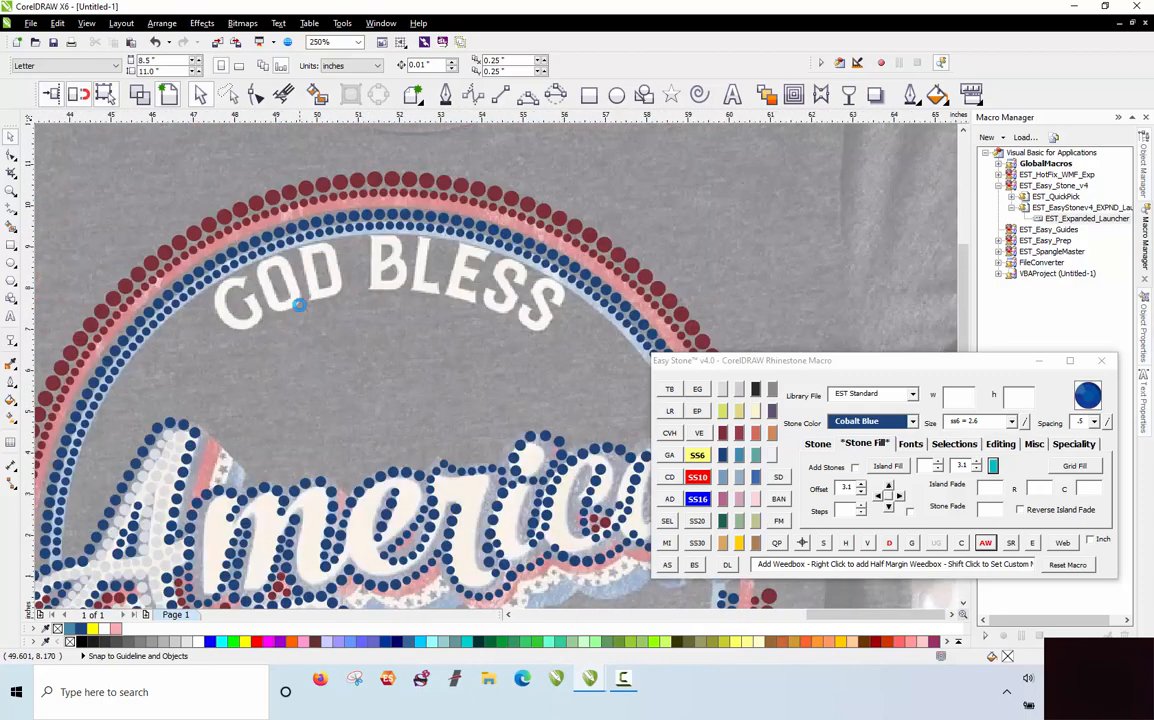
right_click(505, 213)
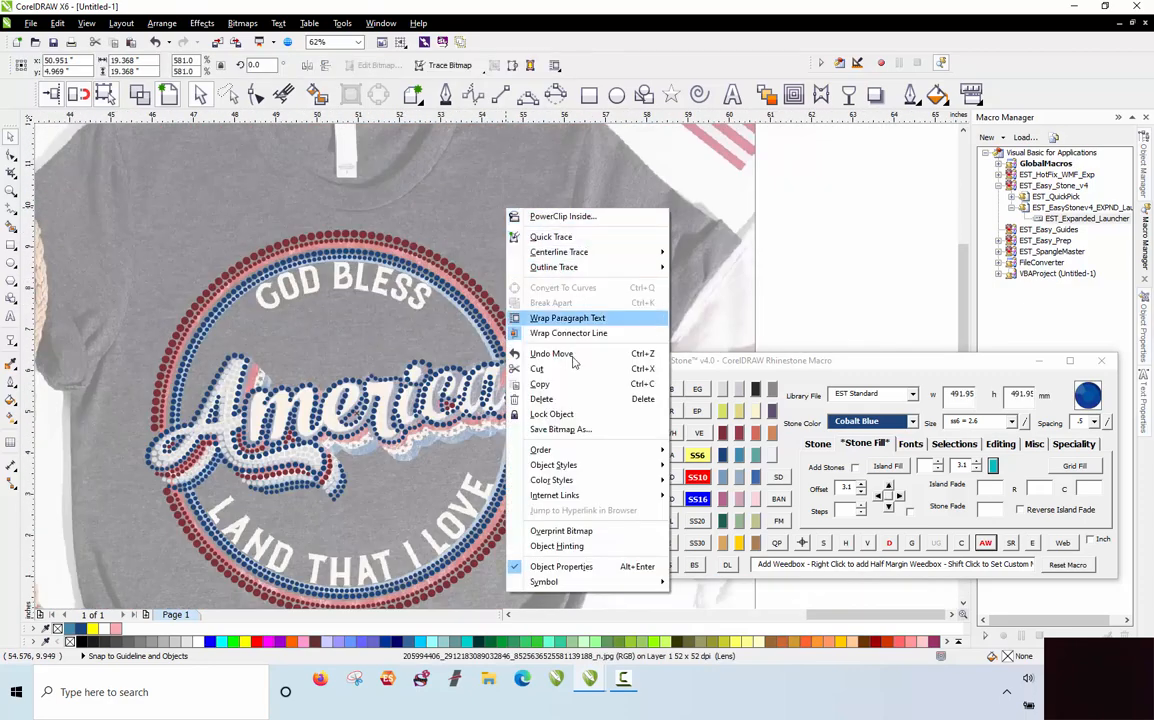
left_click(566, 414)
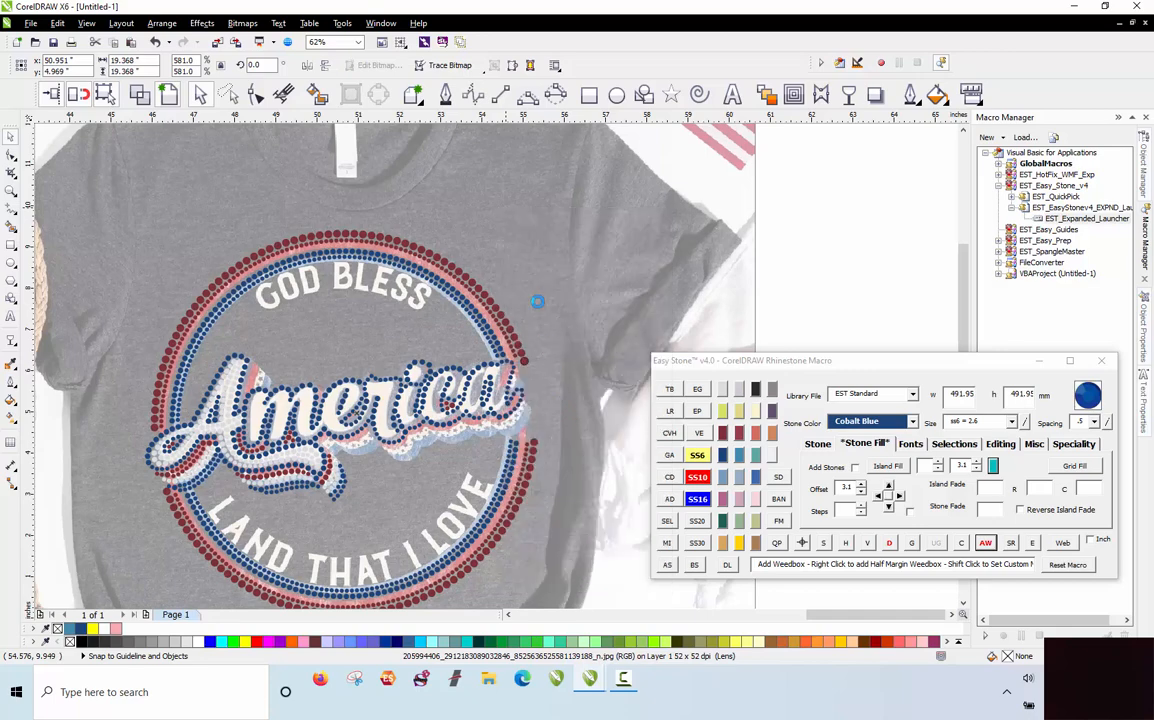
Step: Set the stone to ss10 Crystal and drop one on the upper end of the D's stem in GOD
scroll(226, 281, "up", 3)
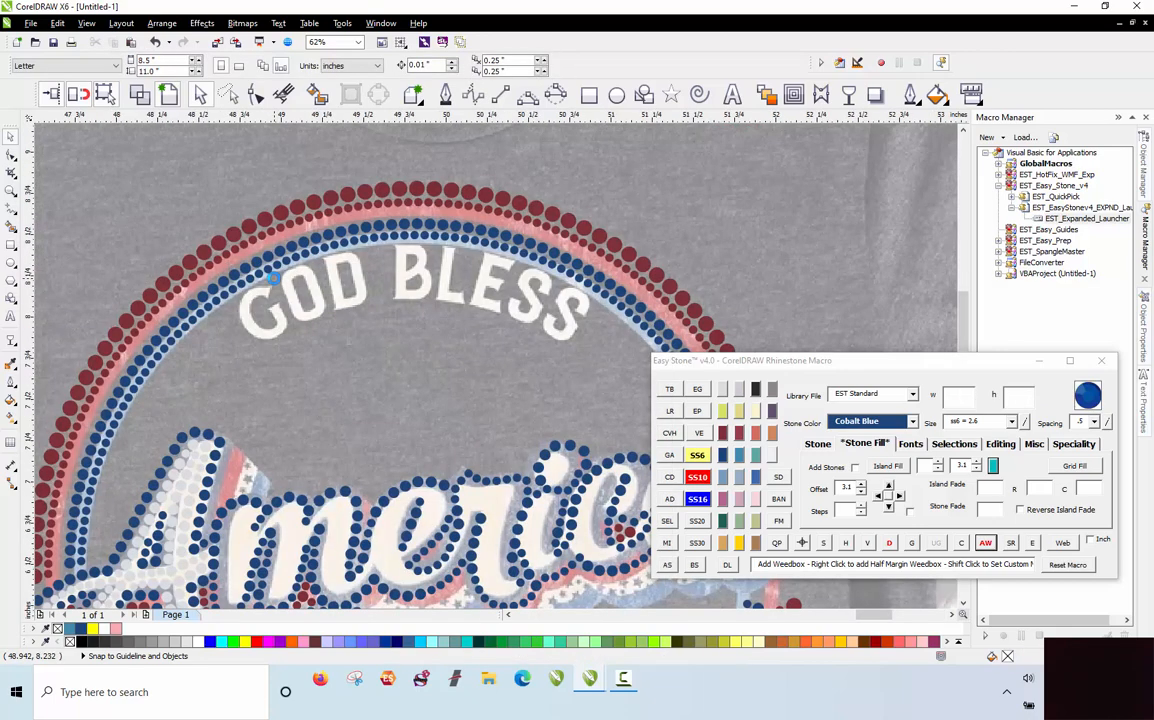
left_click(697, 477)
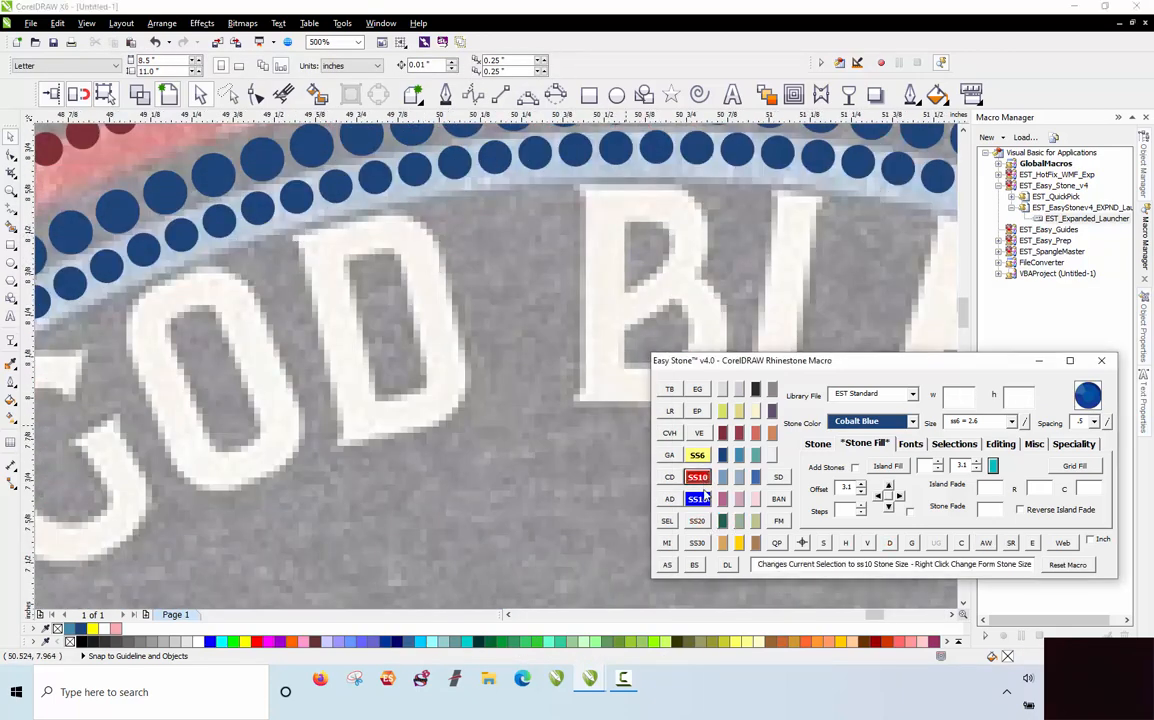
left_click(722, 388)
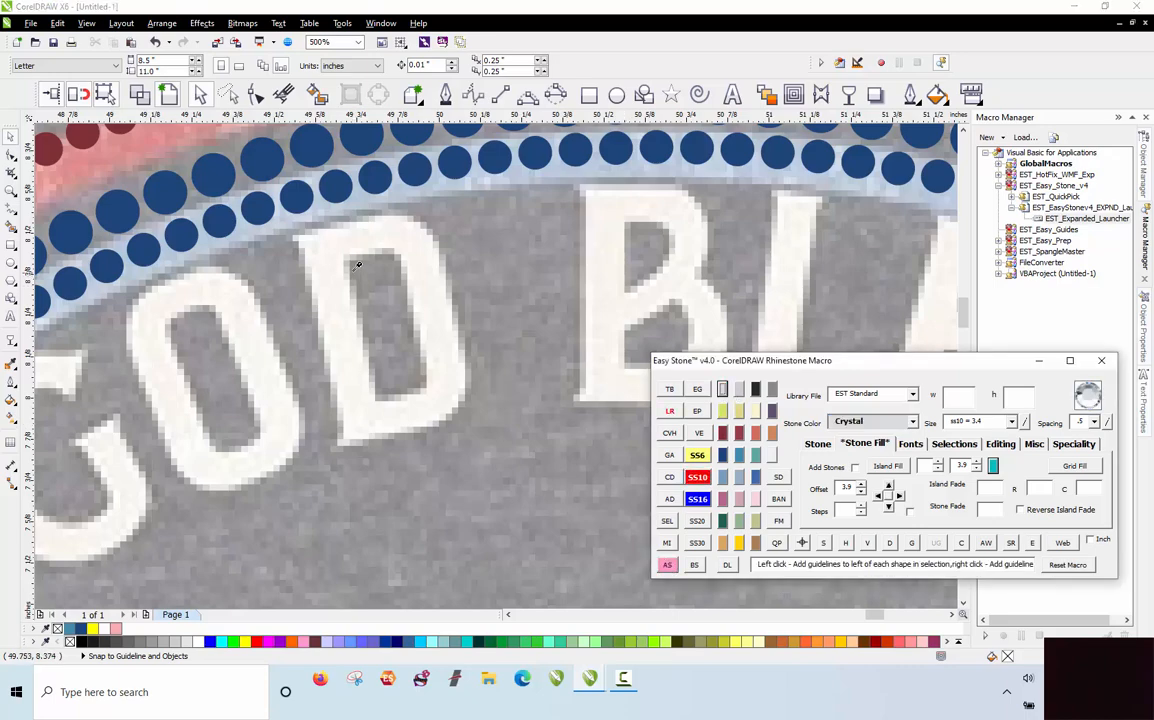
left_click(324, 246)
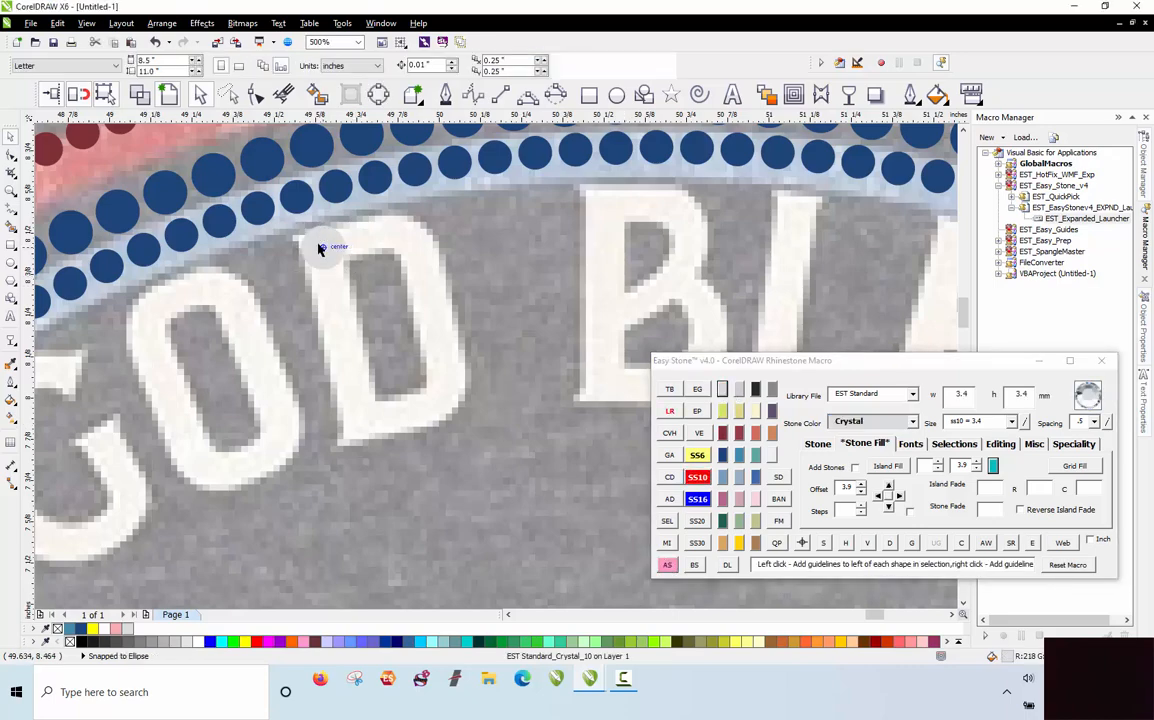
scroll(327, 250, "up", 2)
scroll(320, 235, "down", 2)
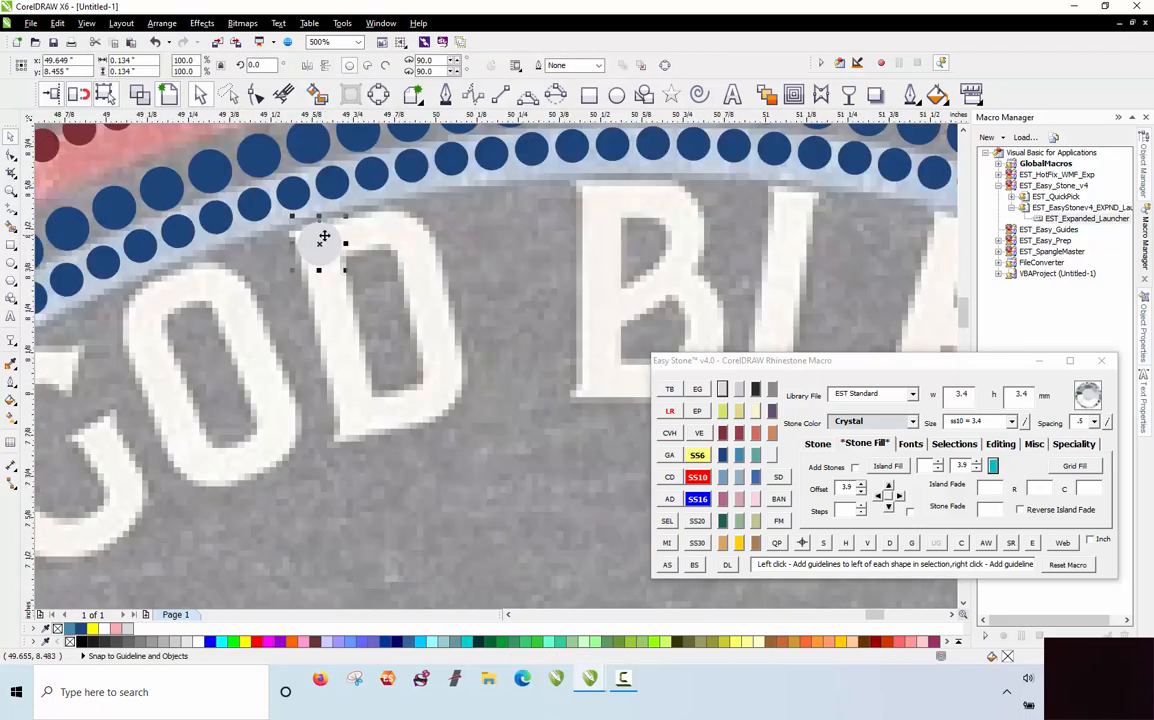
Step: Adjust the Crystal stone on the upper corner of the D and copy it to the lower end of the stem
left_click(316, 246)
scroll(323, 238, "up", 1)
left_click_drag(322, 242, 318, 220)
scroll(320, 225, "down", 1)
left_click_drag(334, 290, 364, 398)
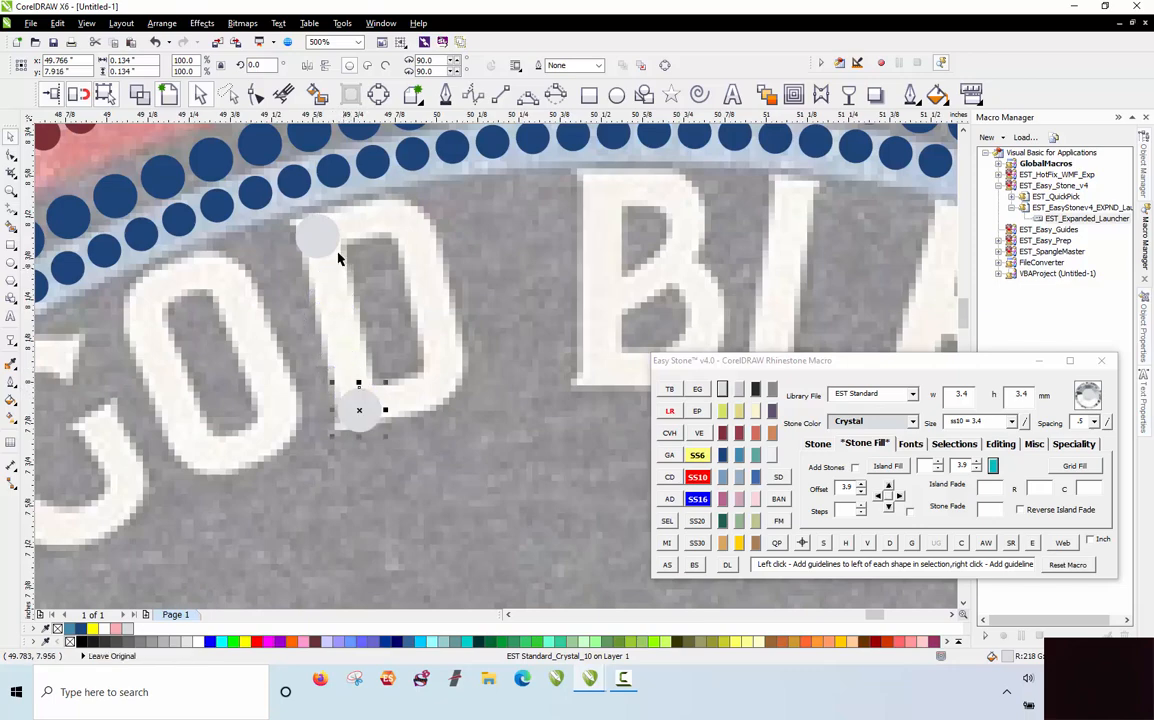
Step: Add evenly spaced Crystal stones between the two end stones of the D's stem and delete the stone path
left_click(668, 567)
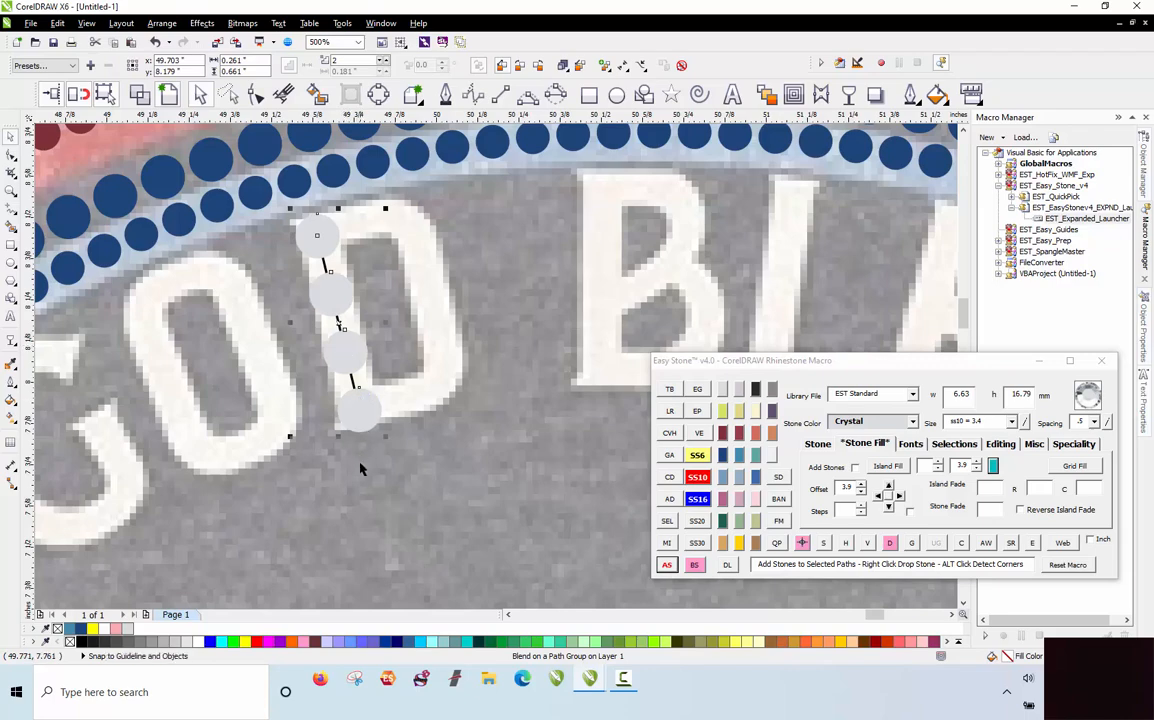
left_click(361, 445)
left_click(890, 542)
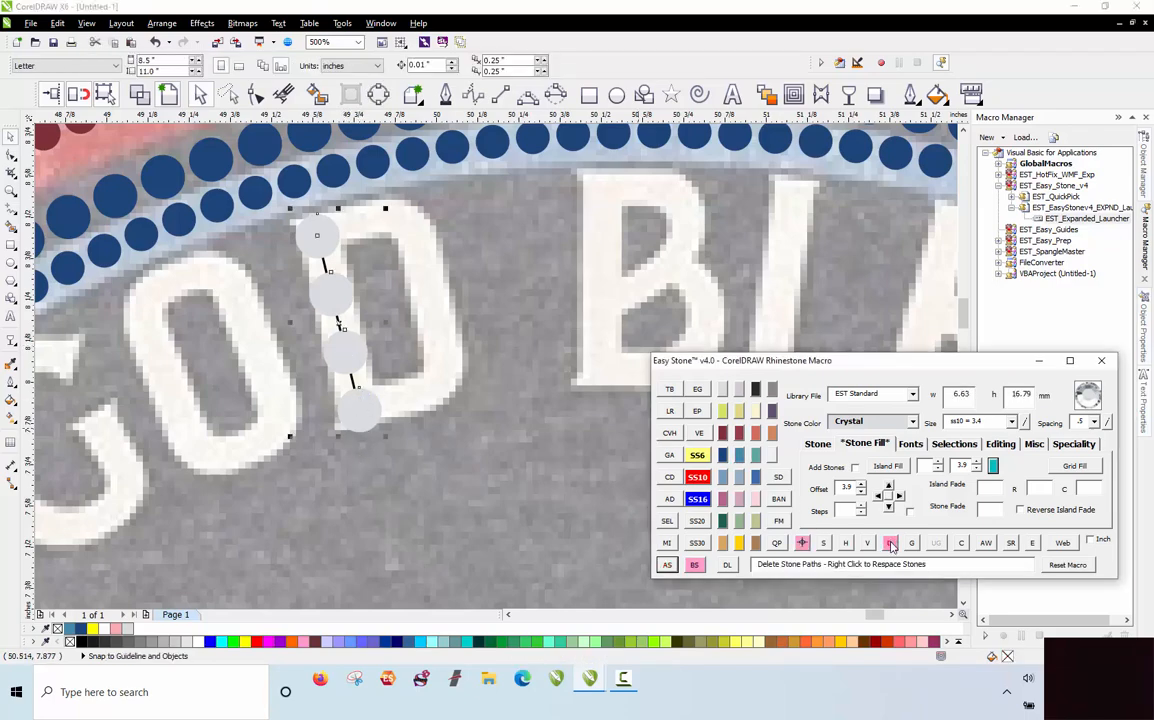
Step: Copy ss10 Crystal stones along the bottom, curved side and top of the D to complete the letter
scroll(405, 290, "up", 2)
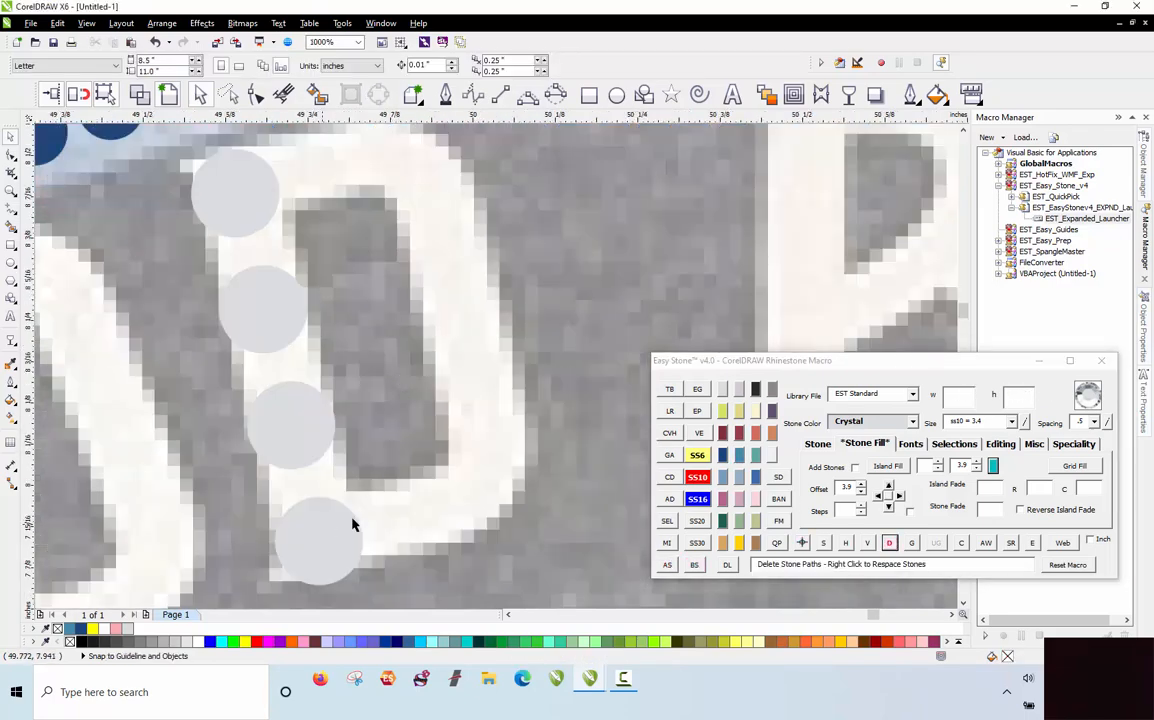
left_click_drag(323, 525, 462, 302)
key("space")
key("space")
key("space")
key("space")
scroll(436, 284, "down", 2)
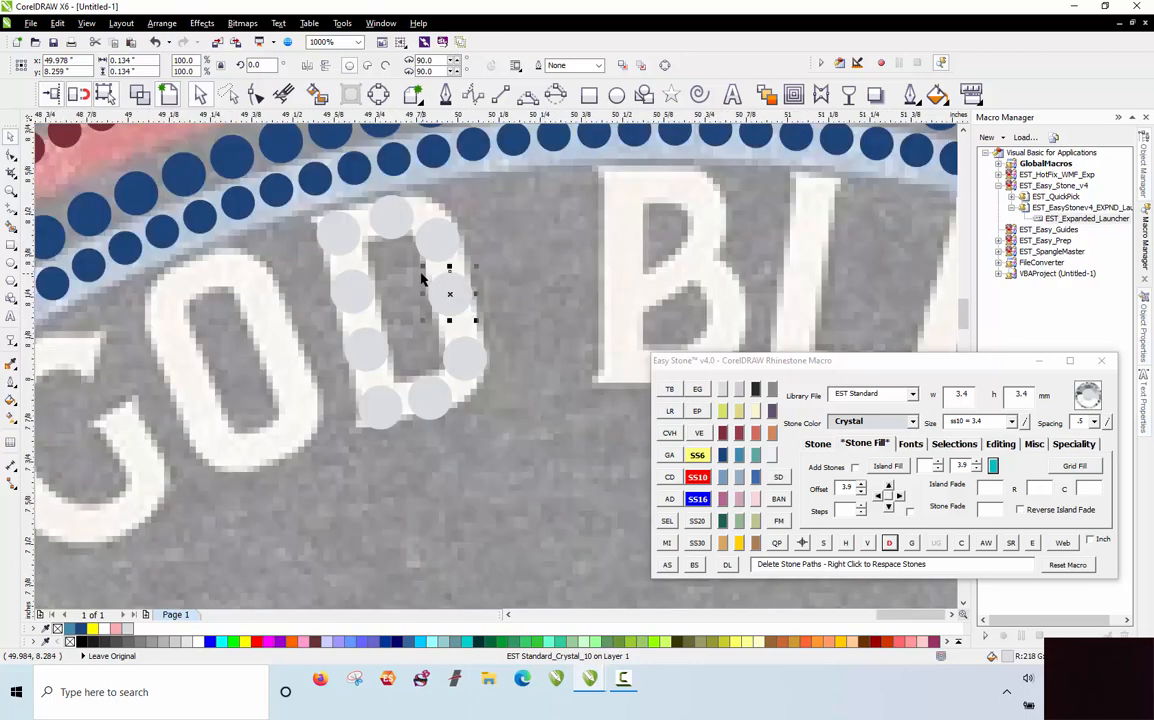
key("Escape")
Step: Copy ss10 Crystal stones along the top of the O in GOD and down its right side
scroll(345, 267, "down", 2)
scroll(449, 263, "up", 4)
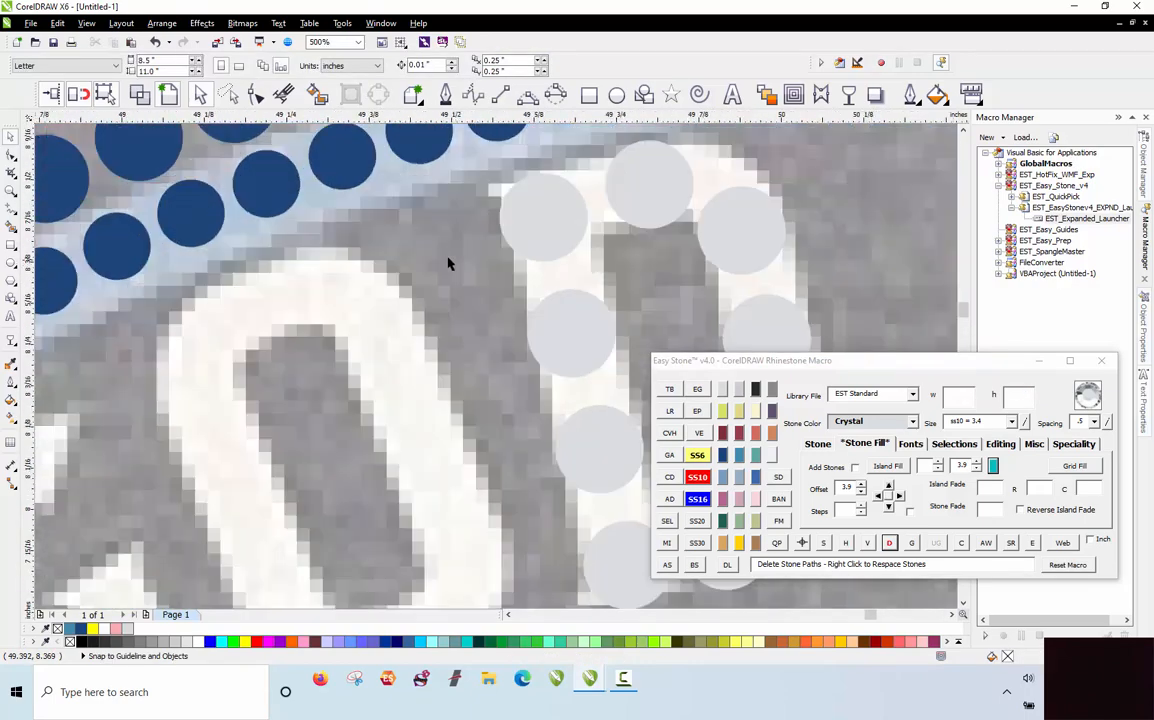
right_click(260, 304)
left_click_drag(431, 239, 229, 303)
left_click_drag(229, 303, 420, 488)
key("space")
key("space")
scroll(404, 321, "down", 1)
scroll(363, 500, "up", 1)
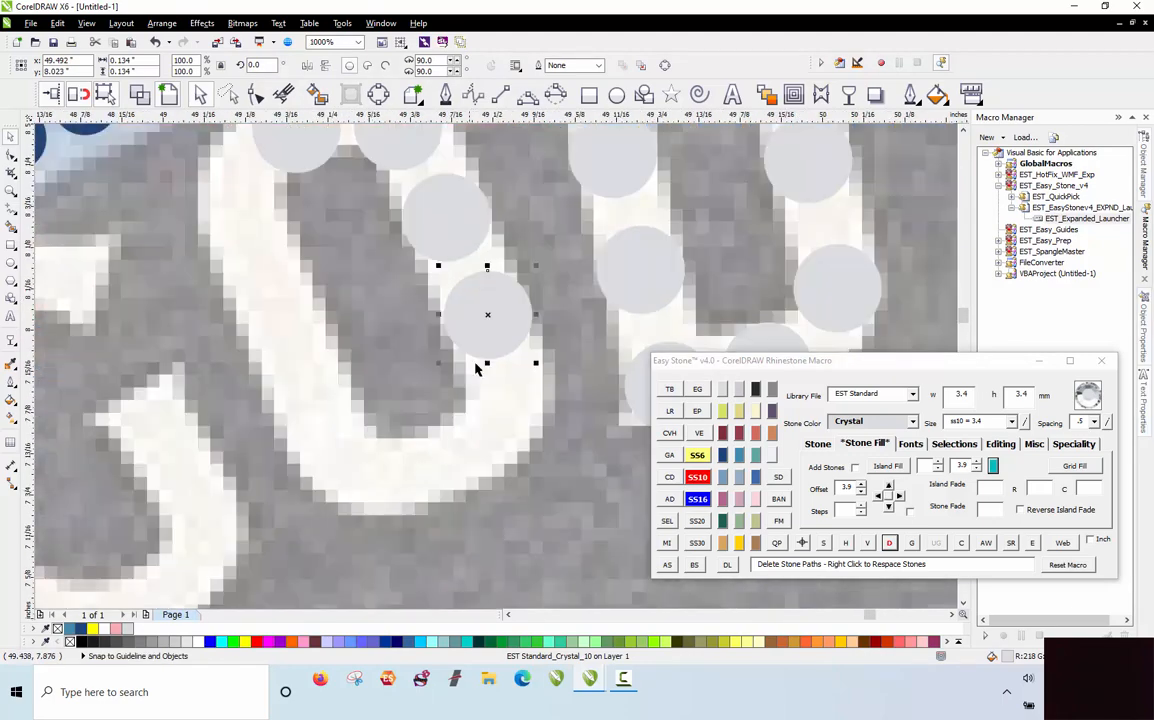
Step: Copy Crystal stones around the bottom and left side of the O to close its outline
left_click_drag(487, 319, 228, 206)
key("space")
key("space")
key("space")
key("space")
key("space")
scroll(216, 367, "down", 1)
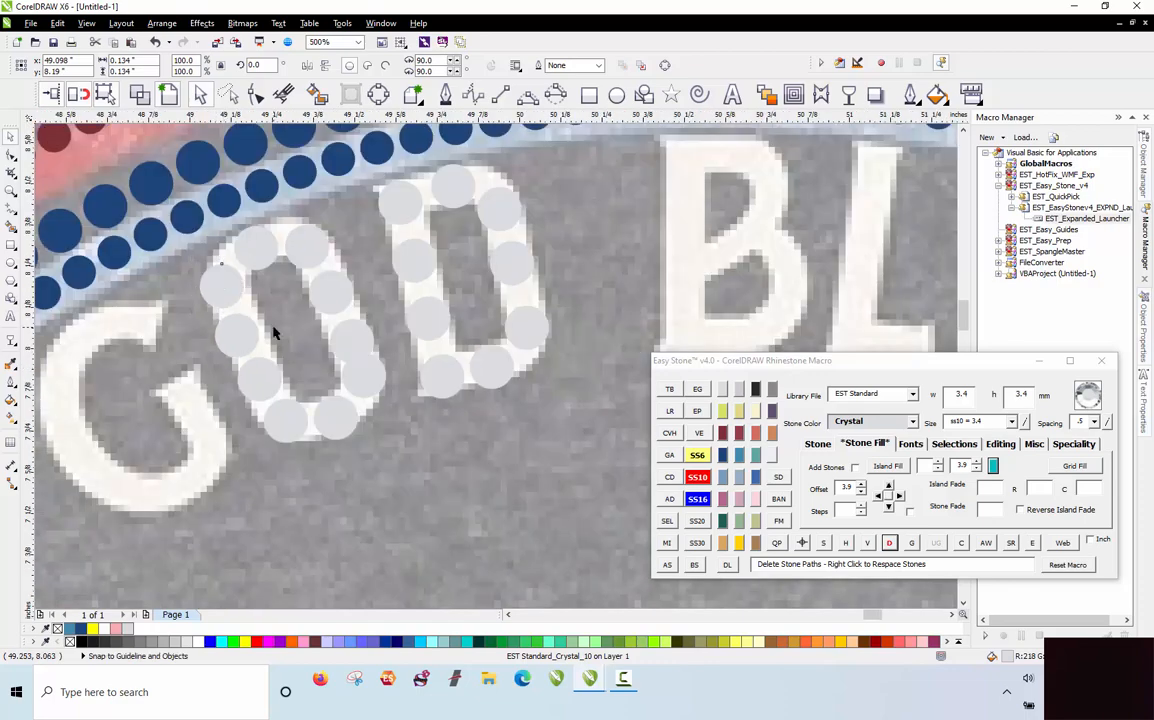
Step: Reposition the overlapping stone on the O's right side to a centre of about X 49.49, Y 8.05 in
left_click(276, 327)
scroll(307, 293, "up", 1)
left_click(405, 392)
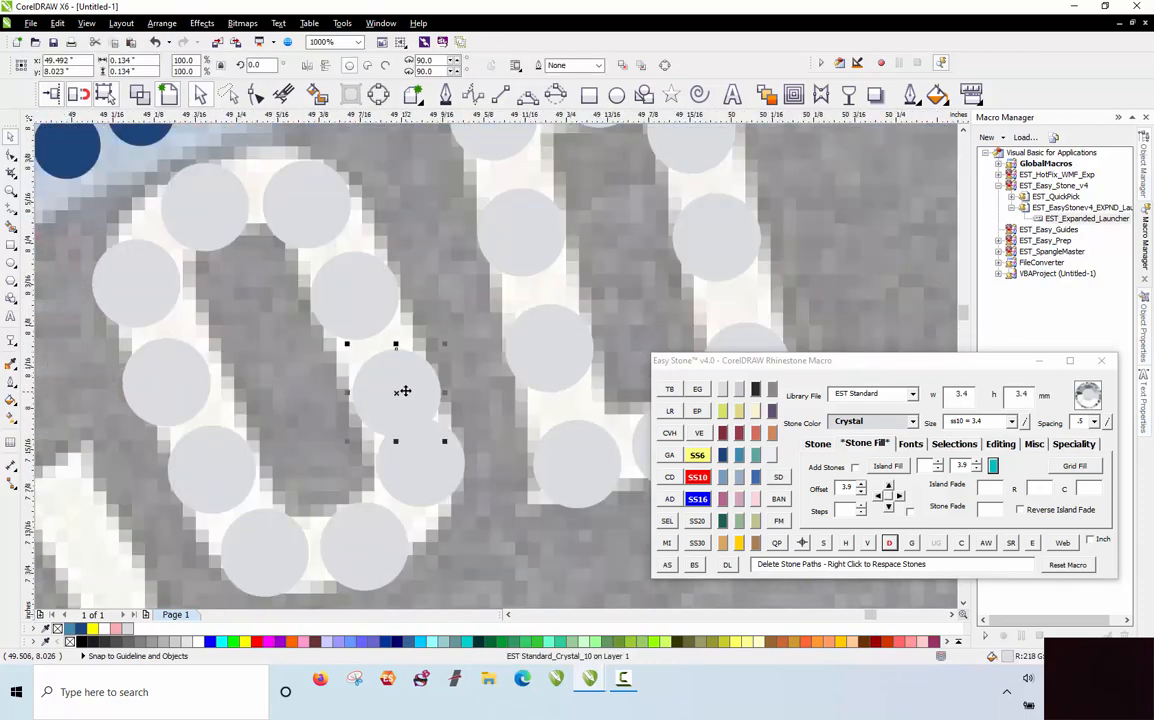
key("Delete")
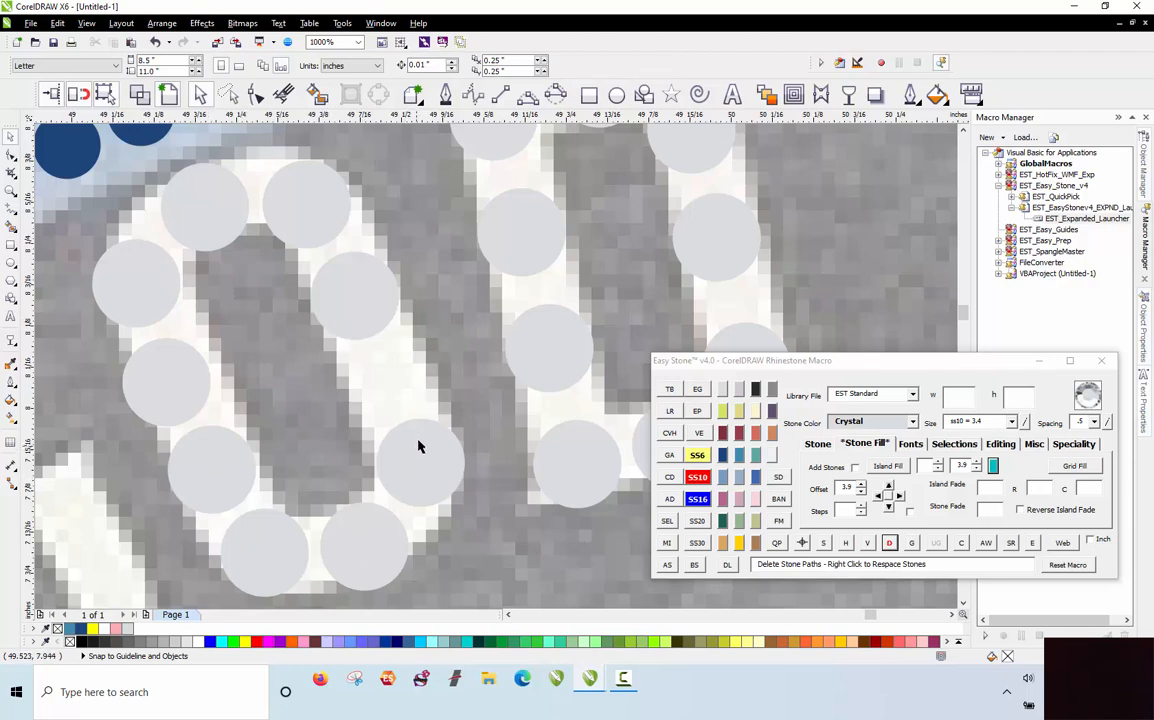
key("ctrl+z")
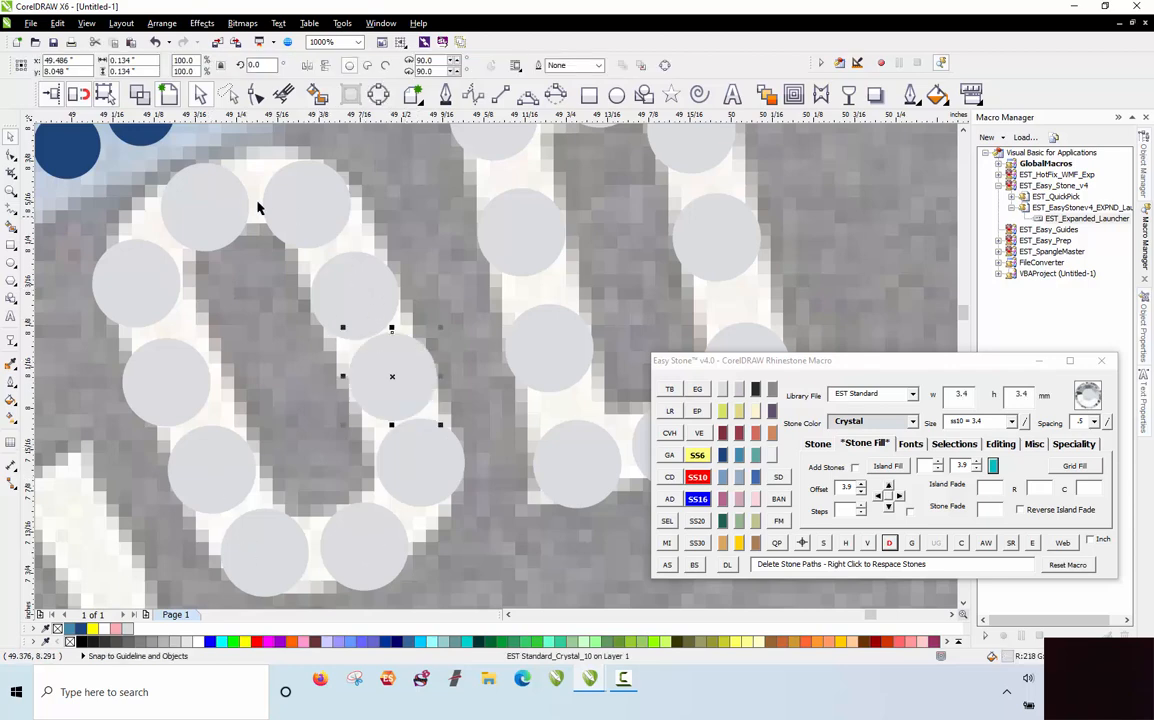
Step: Respace the stones running from the O's top down its right side so they are evenly spaced
left_click(309, 206, "shift")
left_click(362, 298, "shift")
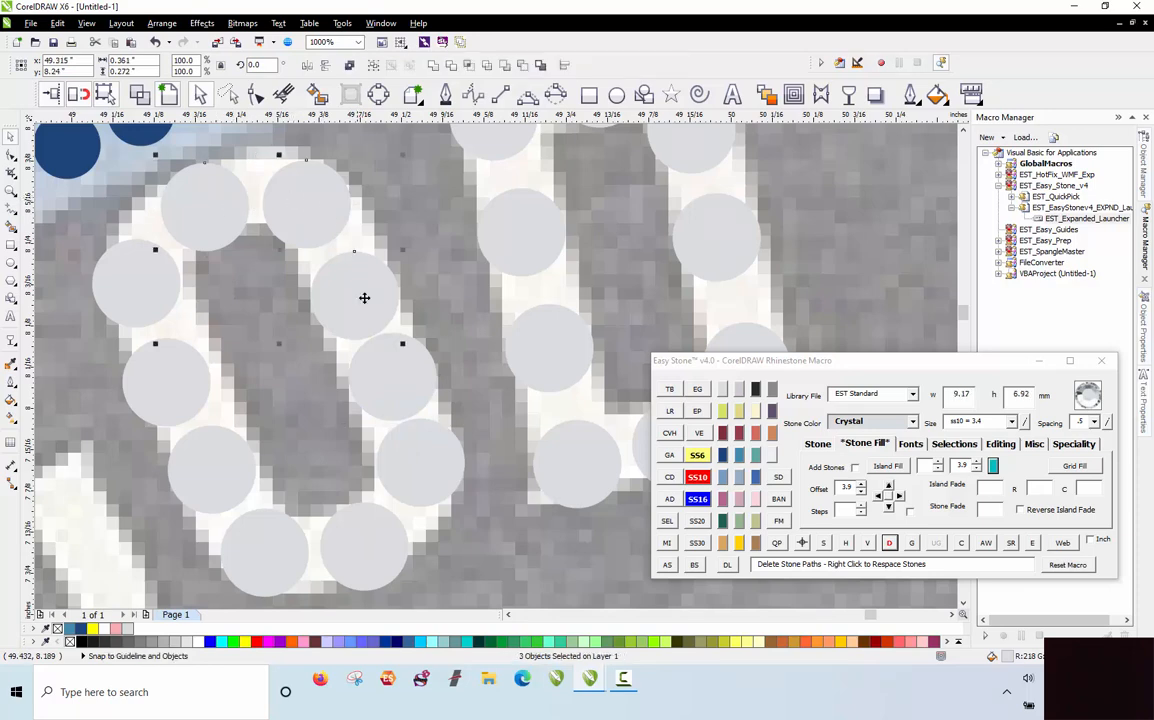
left_click(394, 384, "shift")
left_click(418, 480, "shift")
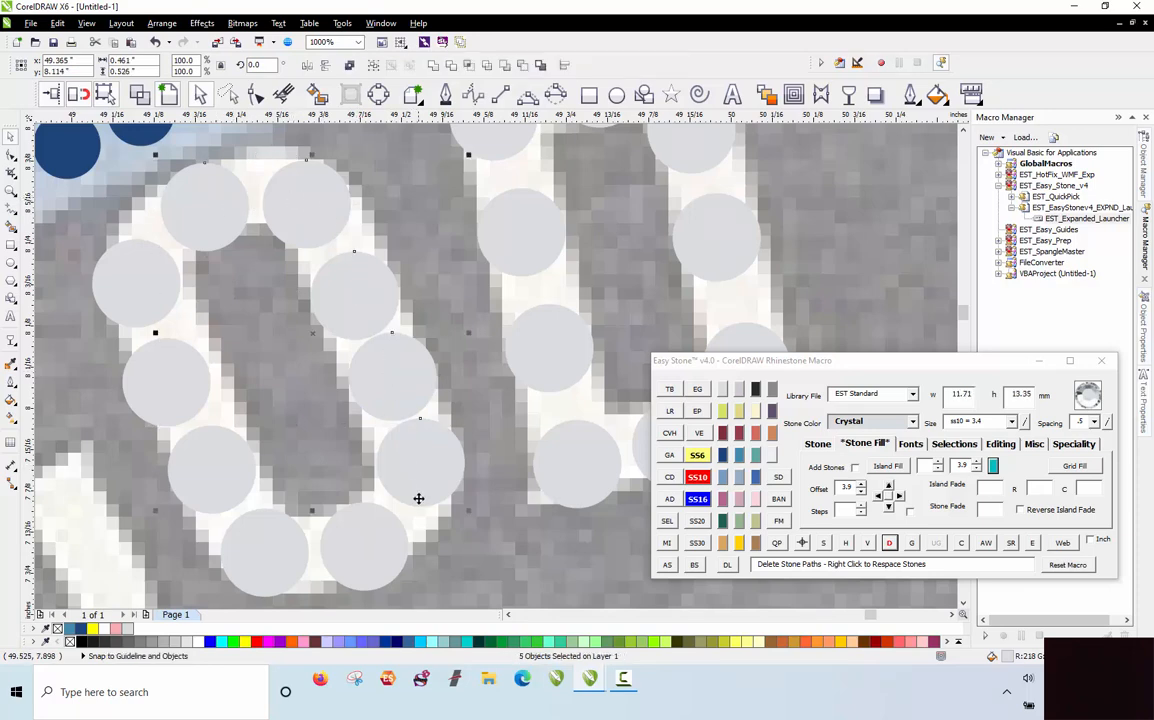
left_click(889, 543)
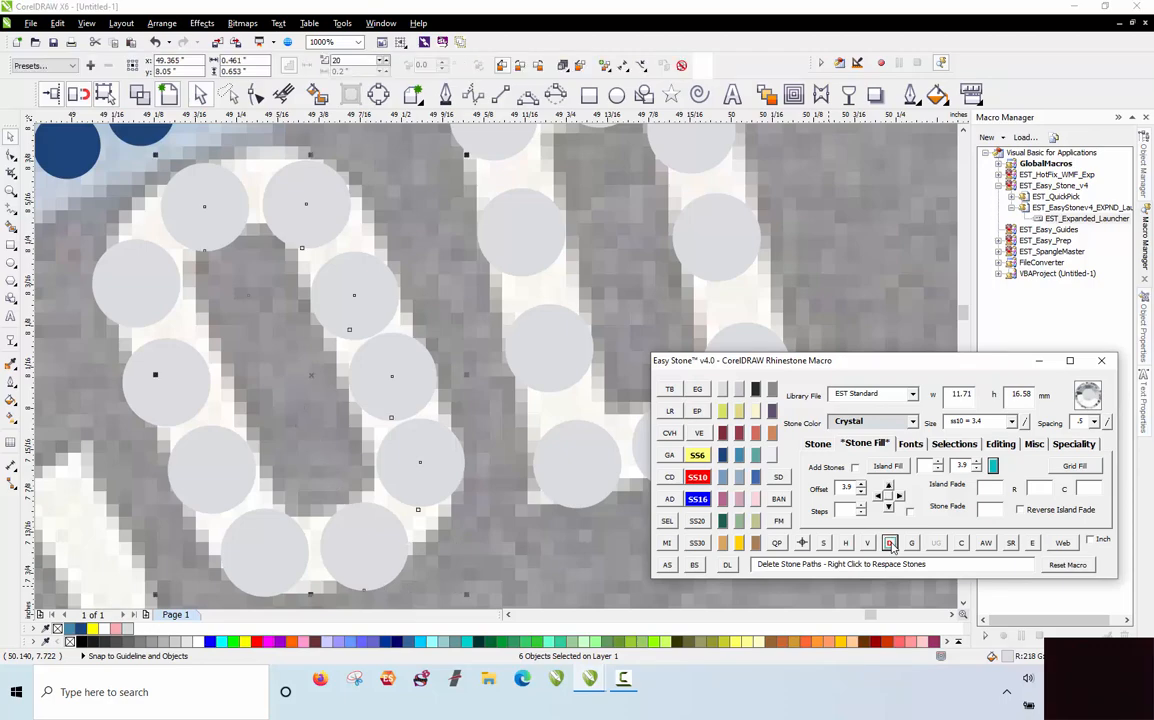
scroll(310, 230, "up", 2)
left_click(300, 220)
scroll(315, 224, "down", 6)
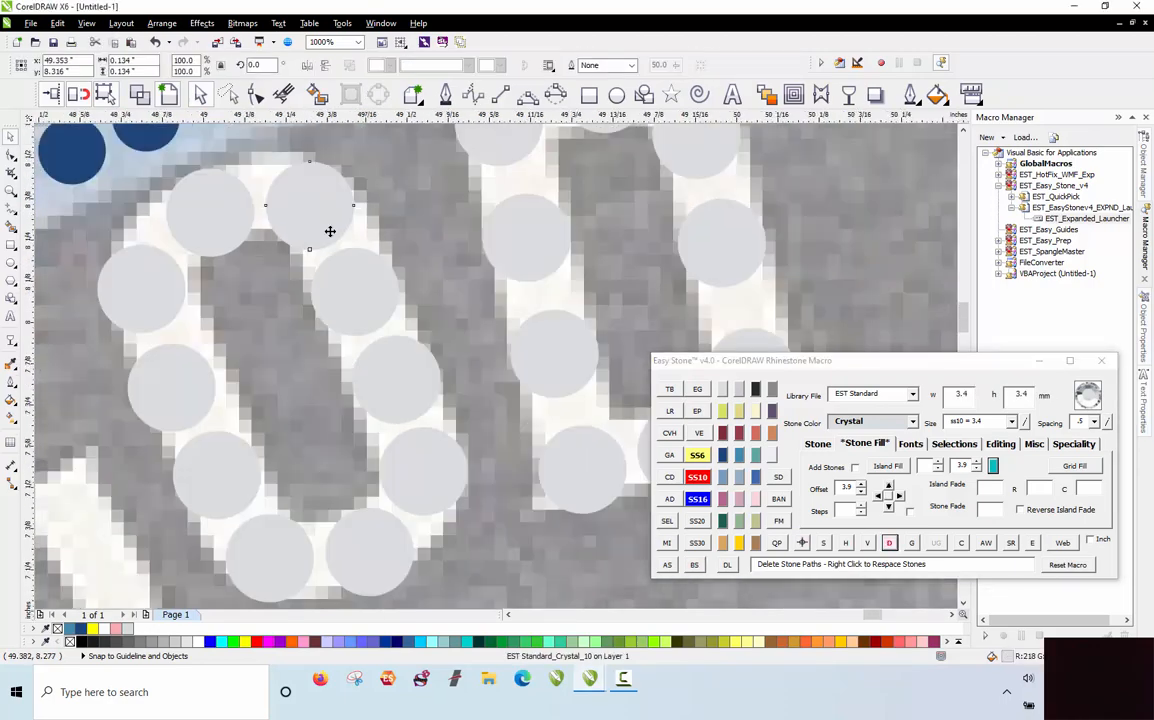
Step: Copy ss10 Crystal stones along the top and left side of the G in GOD
scroll(193, 308, "up", 2)
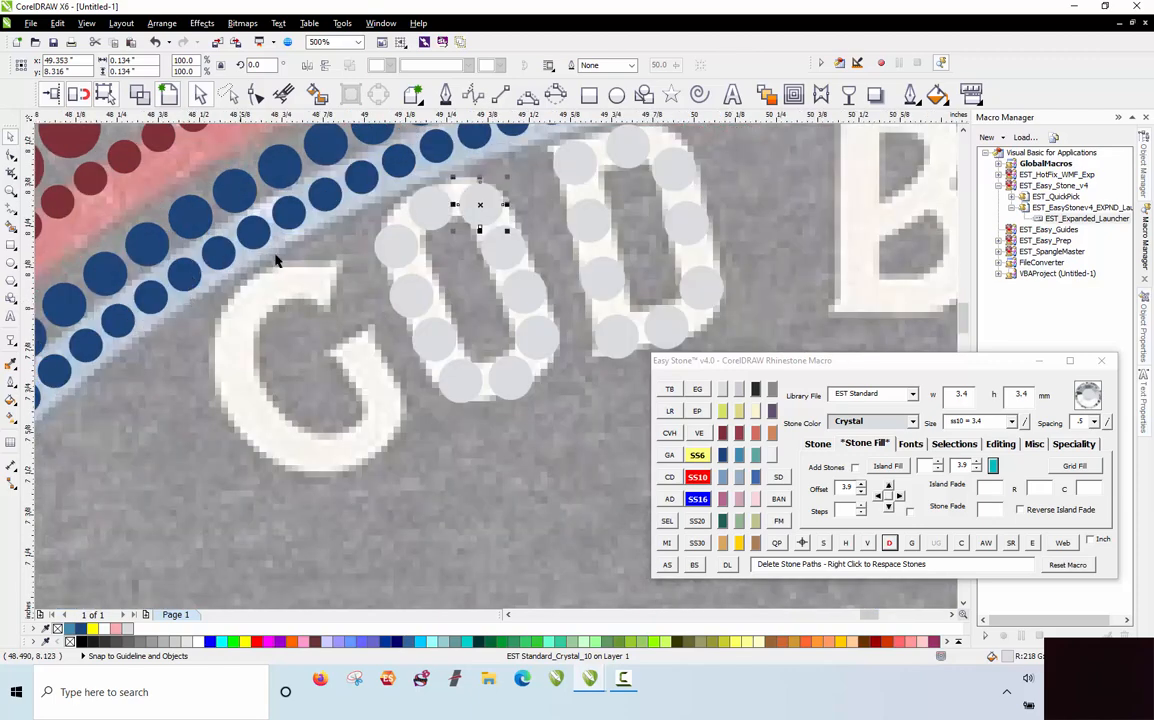
scroll(278, 260, "up", 2)
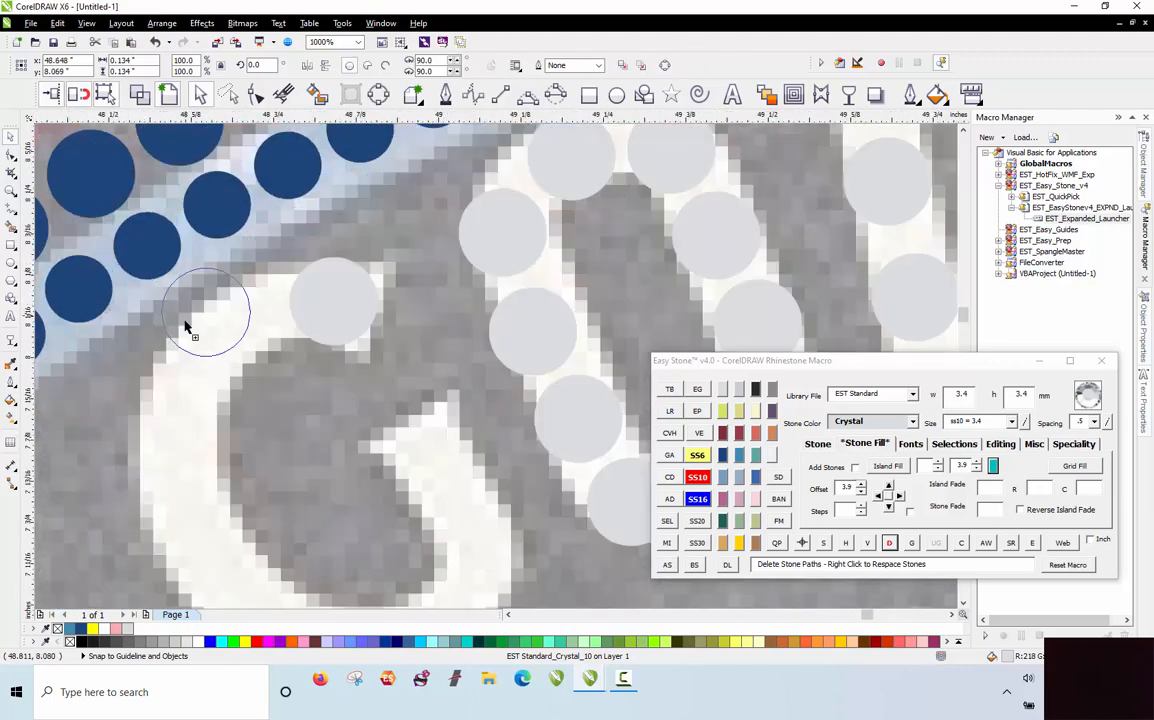
left_click(214, 332)
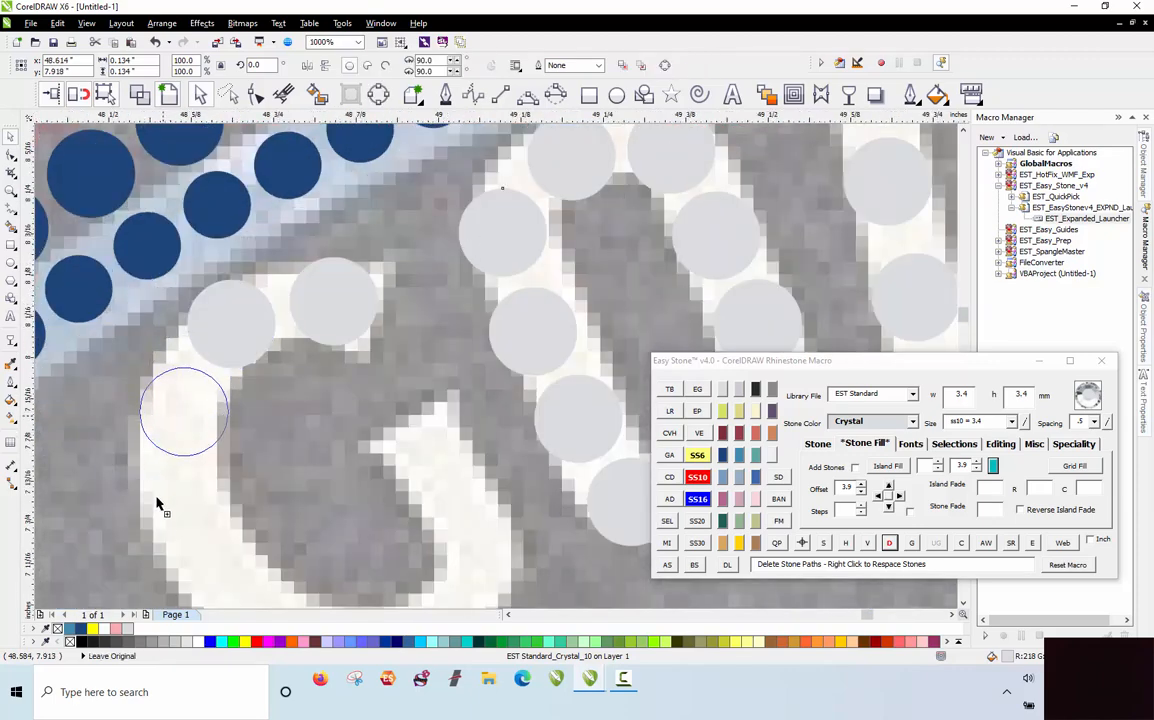
left_click_drag(156, 503, 162, 518)
scroll(194, 390, "down", 2)
scroll(209, 433, "up", 2)
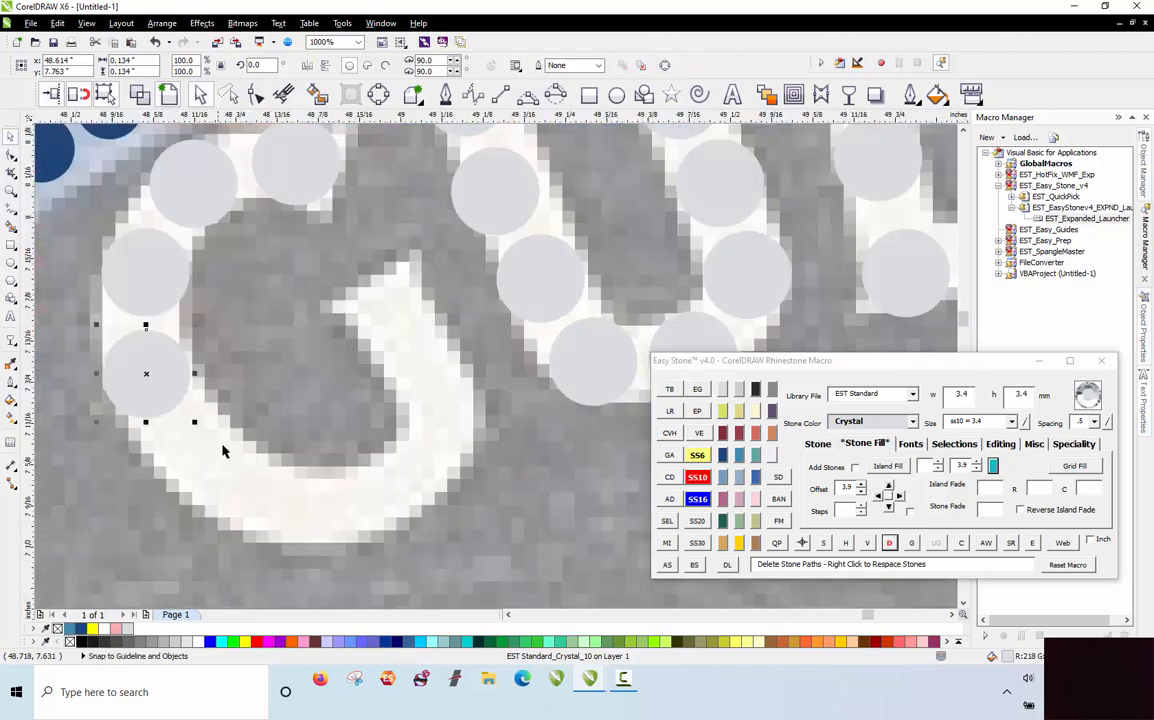
Step: Copy Crystal stones around the bottom of the G and up its right side, finishing with the inner hook
left_click(198, 465)
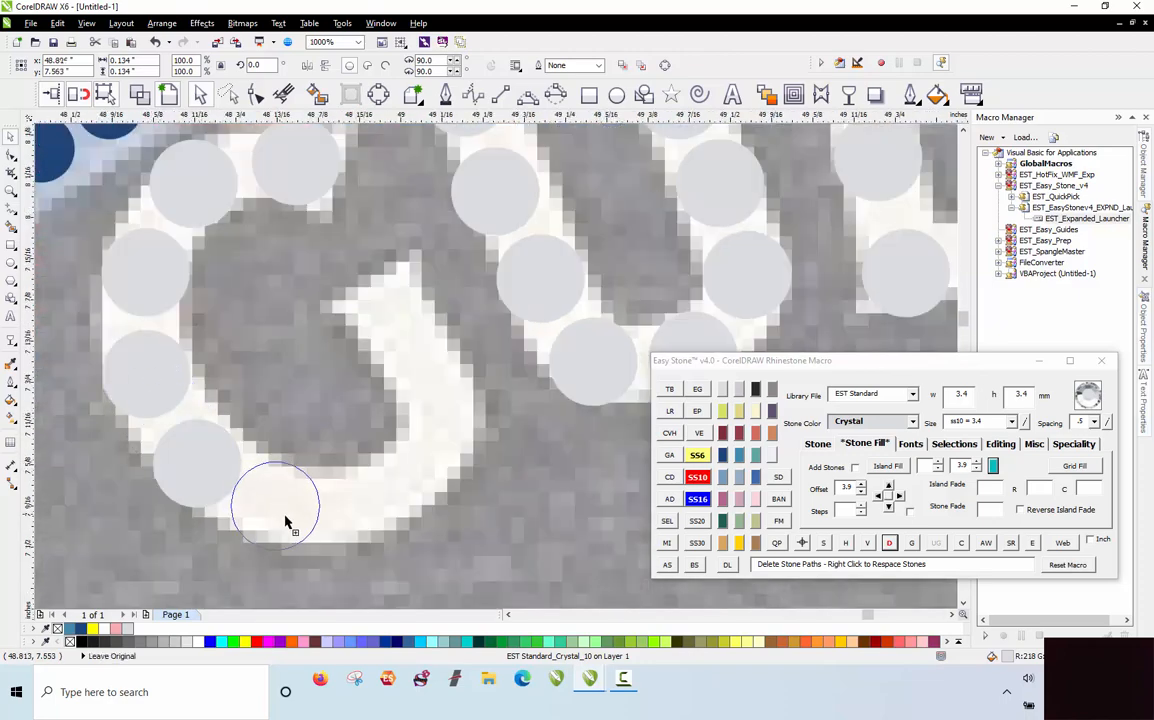
left_click(303, 516)
left_click(401, 493)
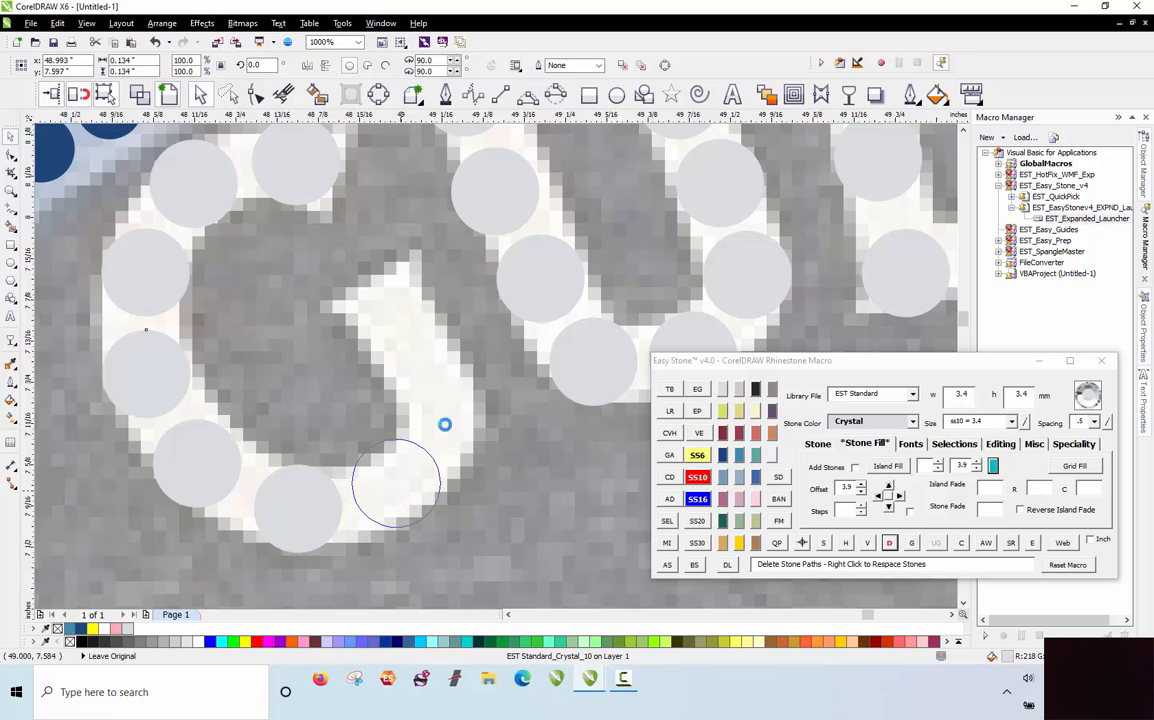
left_click(450, 400)
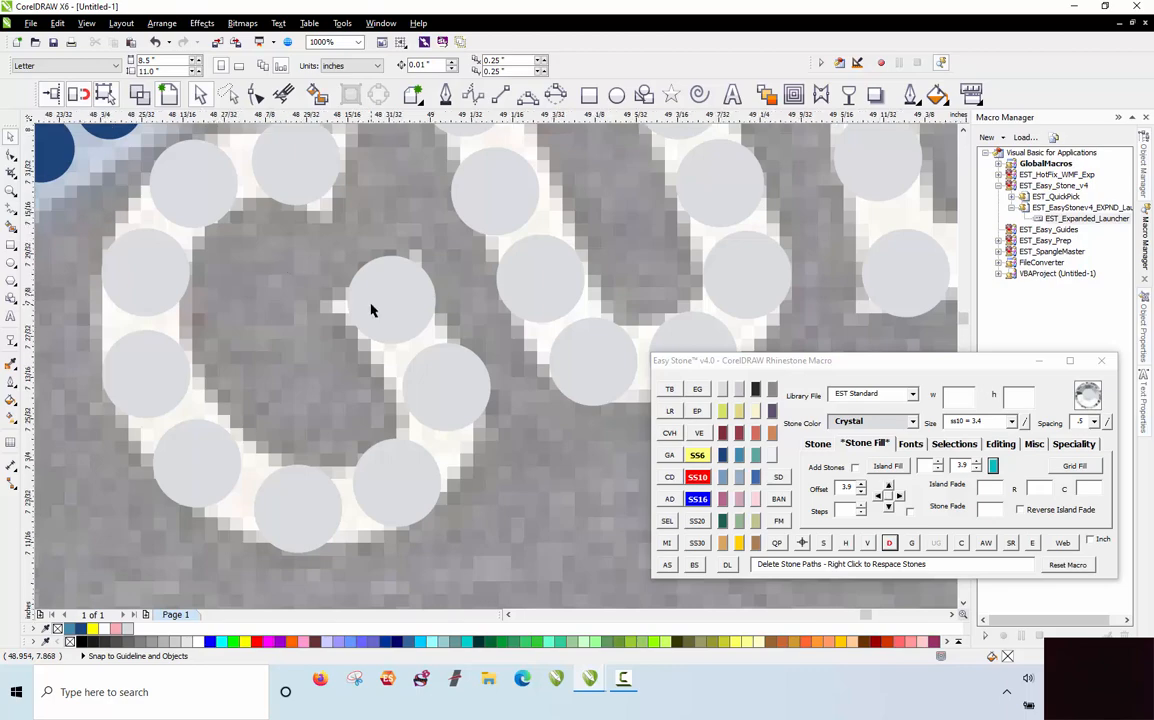
scroll(373, 309, "up", 2)
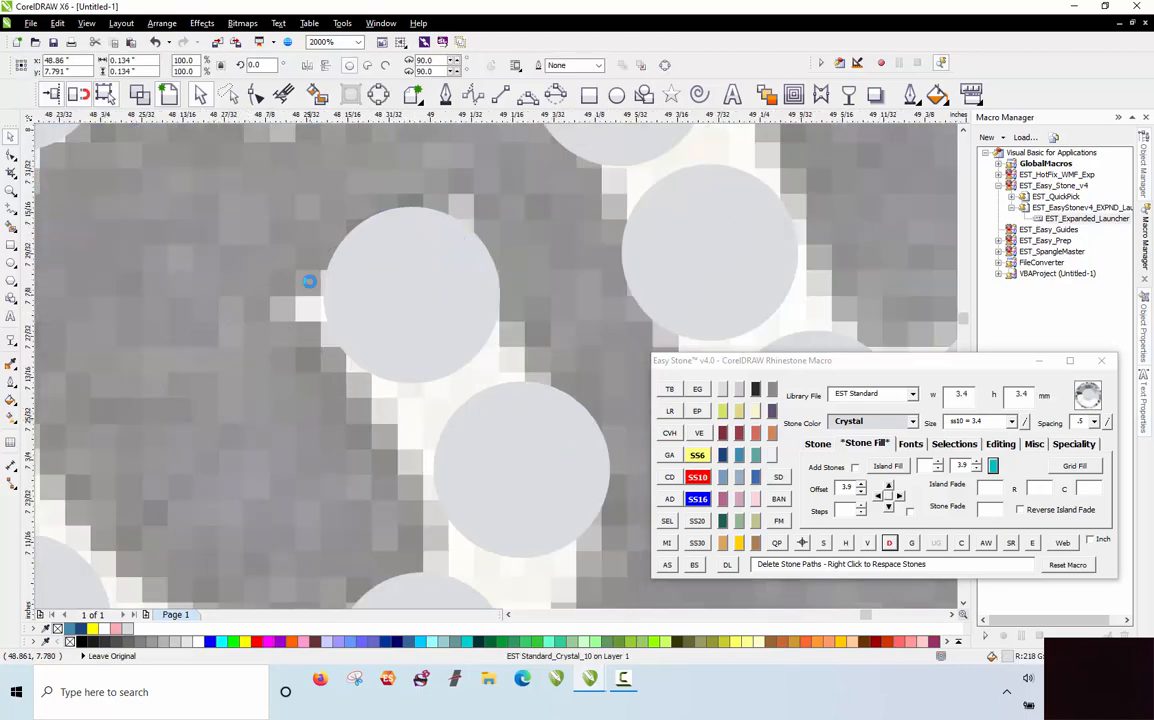
scroll(263, 250, "down", 2)
scroll(225, 328, "down", 2)
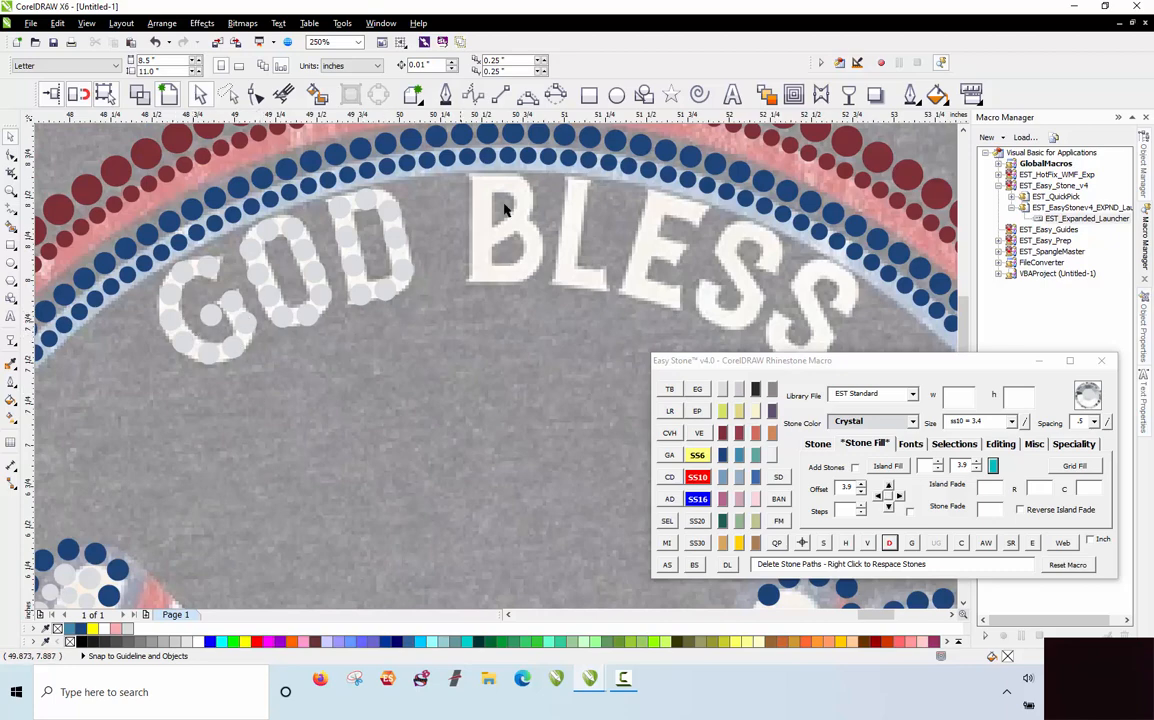
scroll(543, 186, "up", 1)
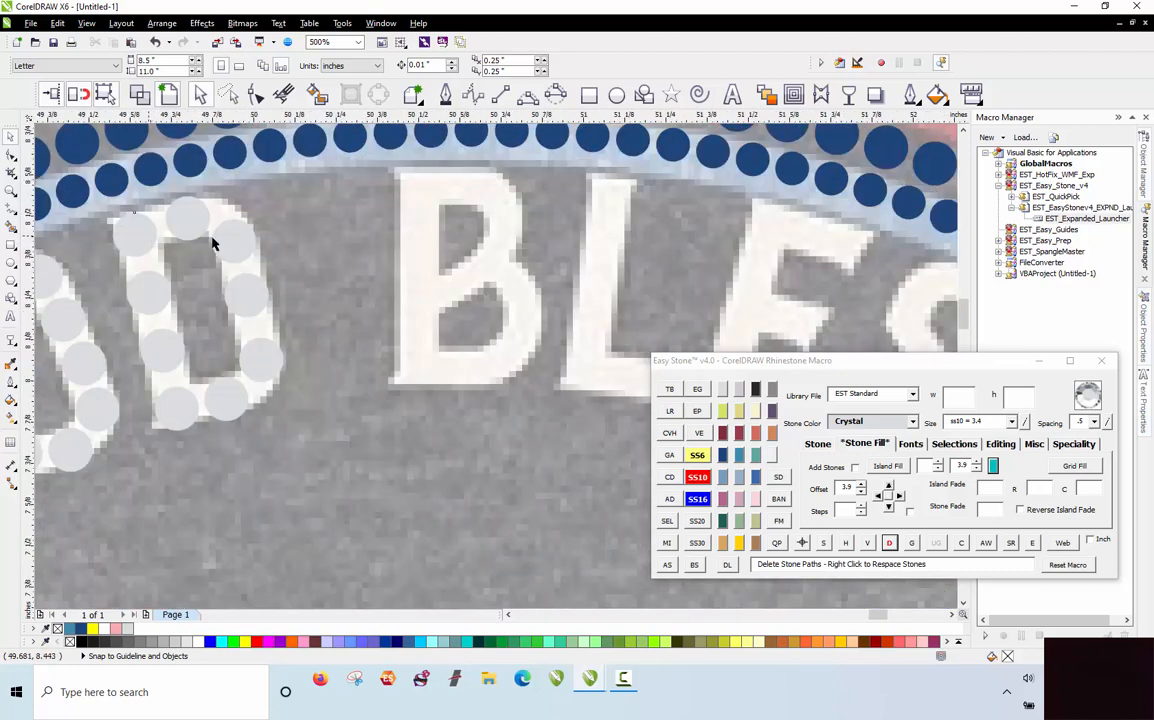
Step: Place Crystal stones at the top and foot of the L's stem in BLESS and fill evenly spaced stones between them
left_click_drag(598, 198, 617, 199)
left_click(620, 200)
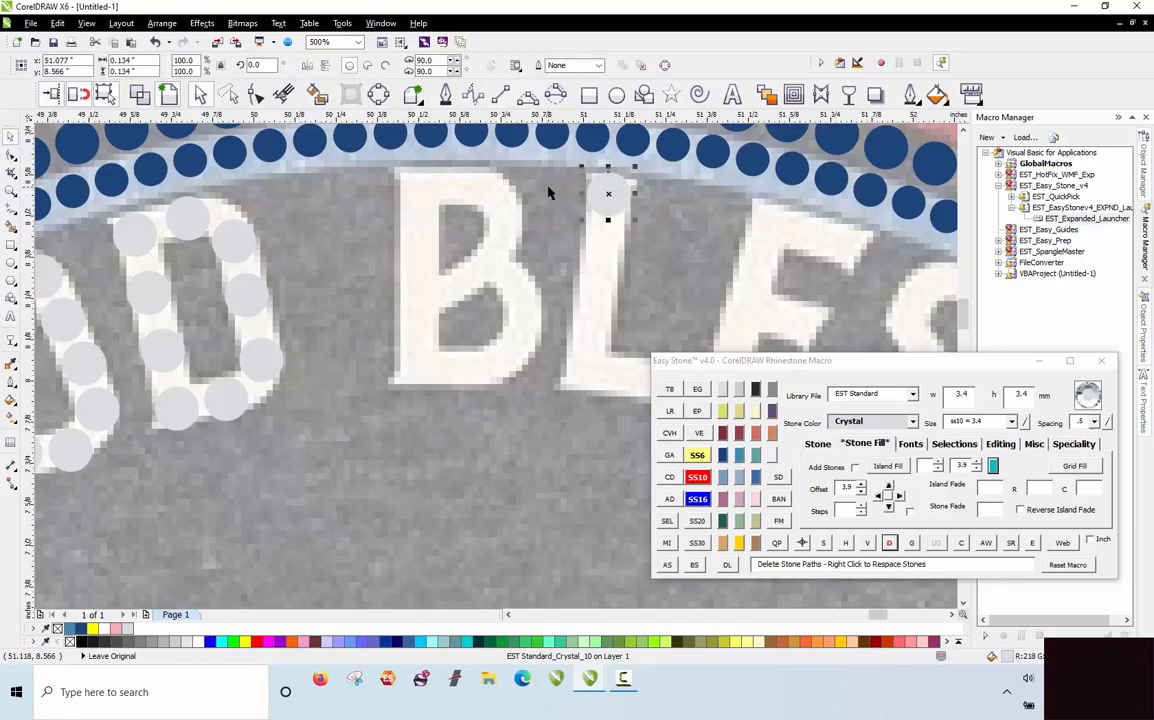
scroll(580, 195, "down", 2)
scroll(600, 198, "up", 1)
scroll(545, 195, "up", 1)
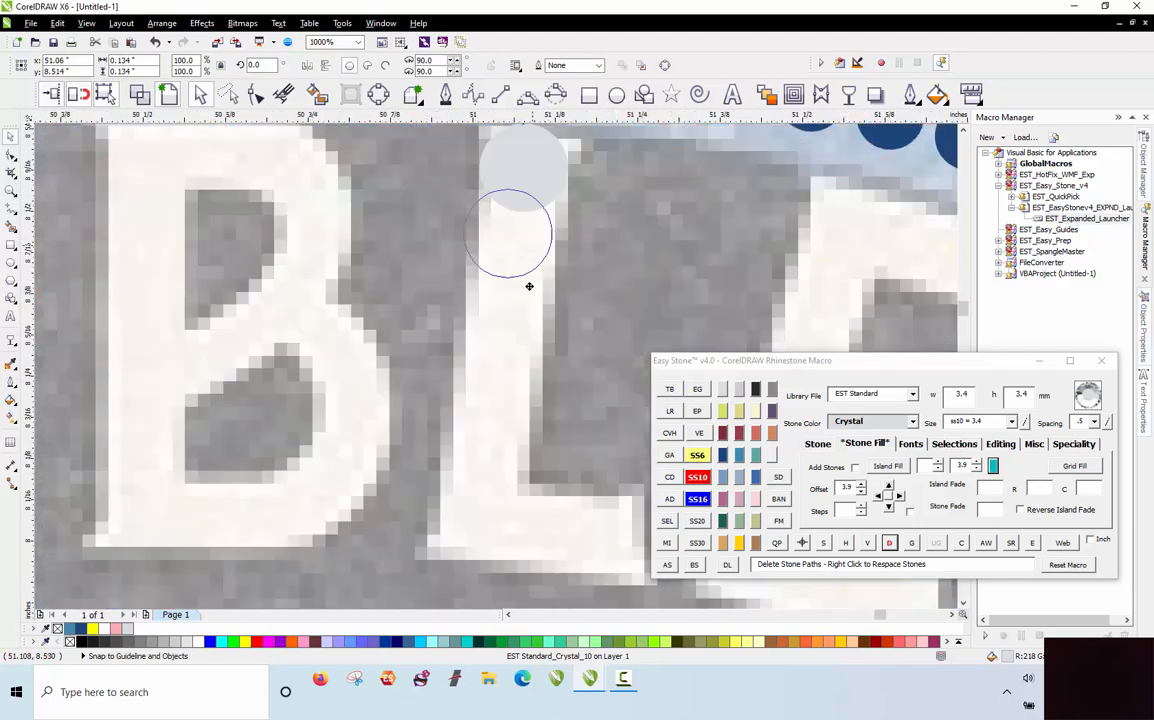
left_click(501, 522)
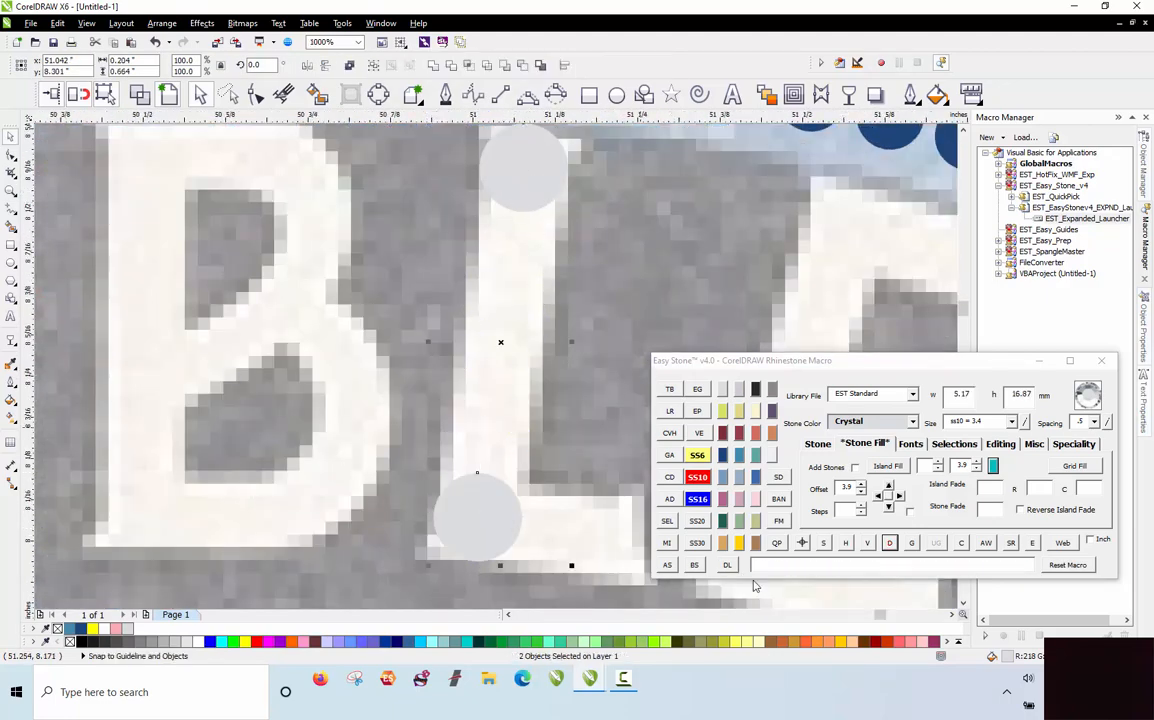
left_click(667, 565)
left_click(891, 545)
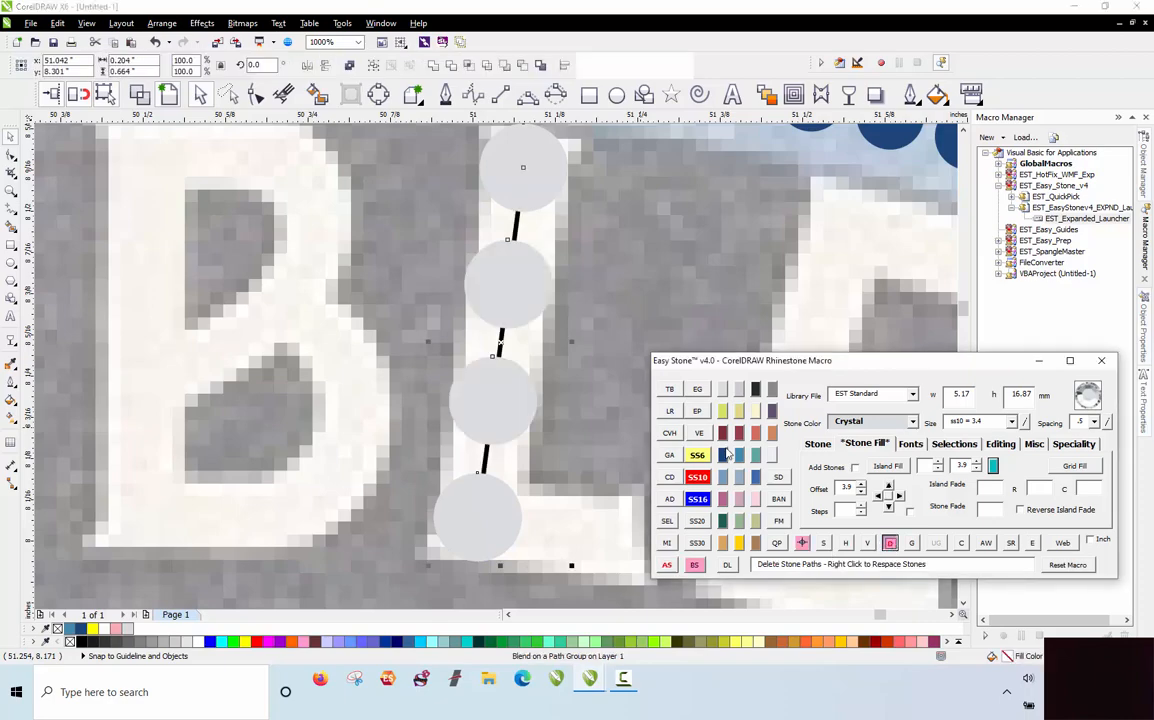
Step: Copy a Crystal stone onto the short foot of the L
scroll(515, 372, "down", 1)
scroll(515, 372, "up", 1)
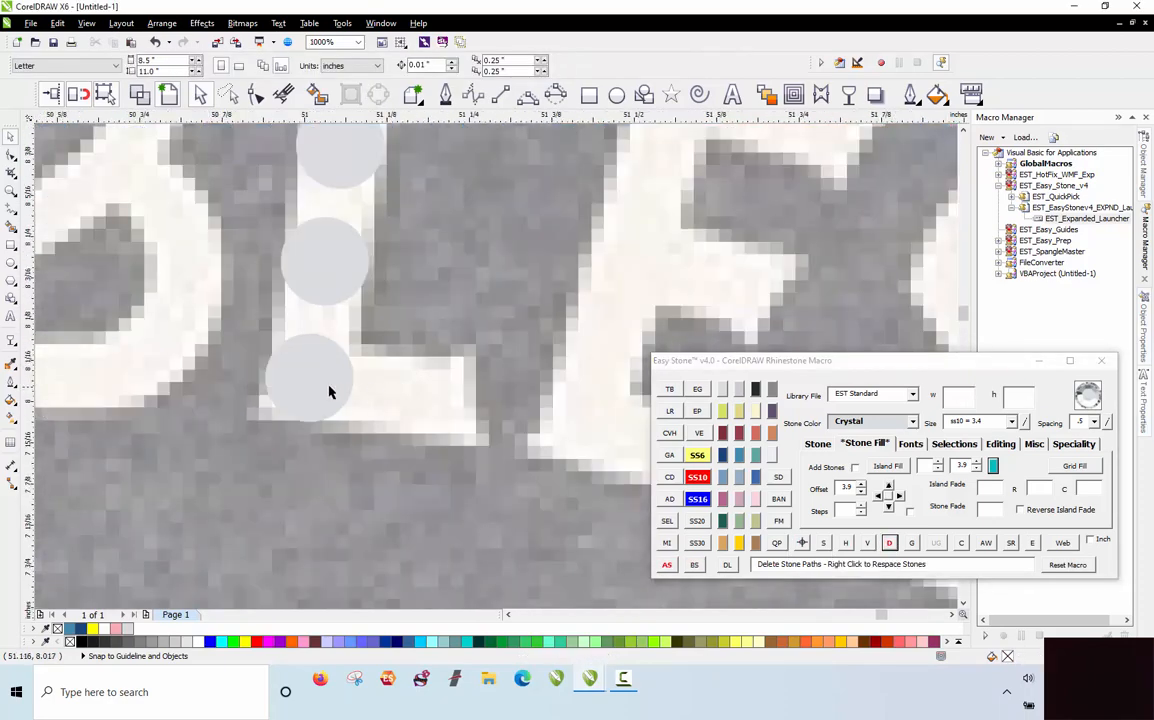
left_click(407, 398)
scroll(345, 382, "down", 1)
left_click(416, 396)
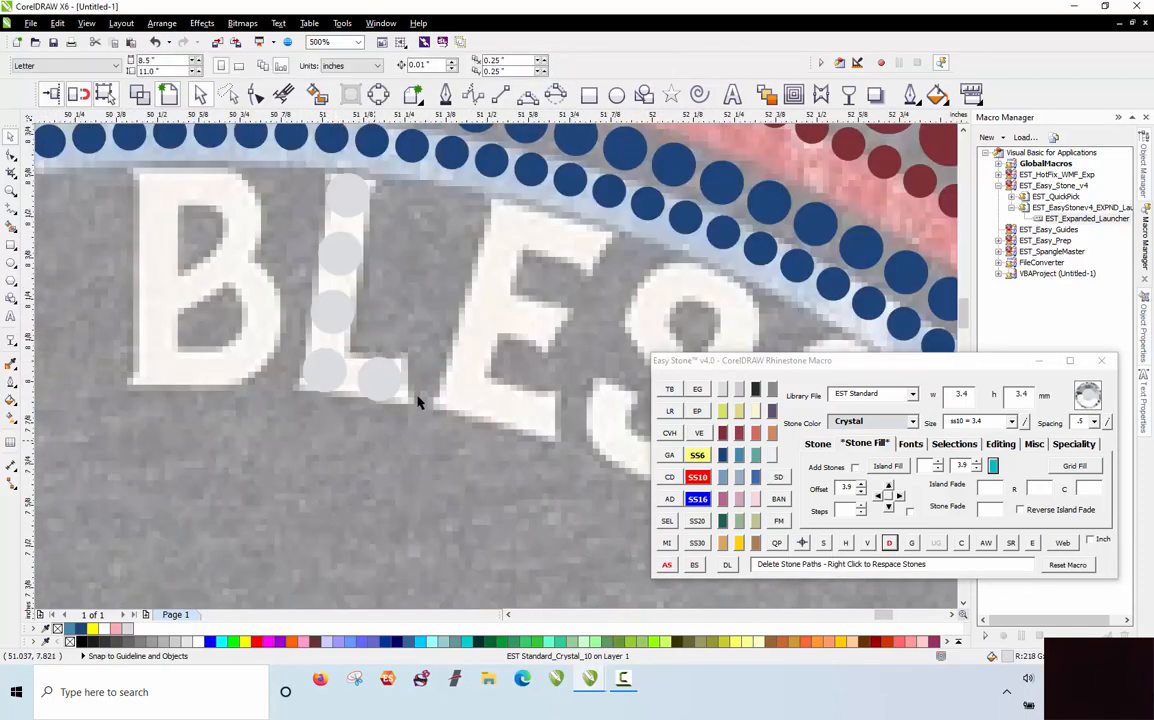
Step: Copy Crystal stones to the top and bottom of the E's stem and fill evenly spaced stones between them
left_click_drag(342, 189, 507, 218)
right_click(507, 217)
left_click_drag(511, 221, 461, 392)
right_click(467, 392)
left_click_drag(501, 246, 461, 395)
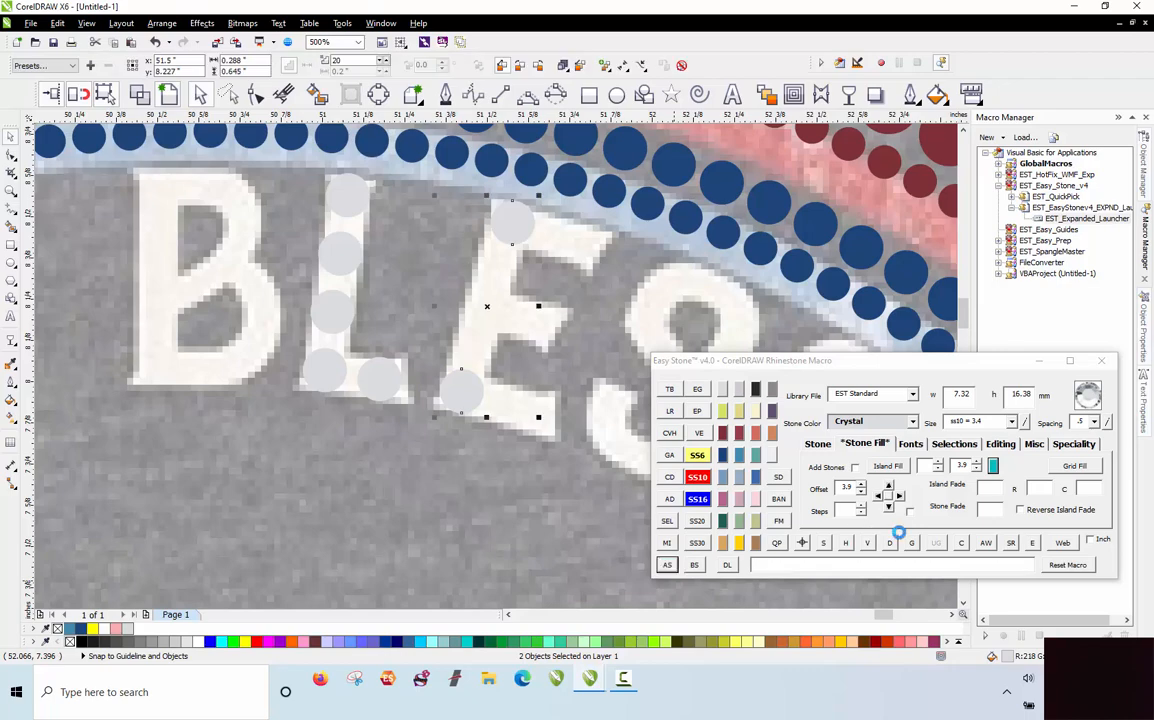
left_click(694, 564)
left_click(544, 498)
Step: Copy a Crystal stone onto each of the E's upper, middle and lower arms
scroll(518, 283, "up", 2)
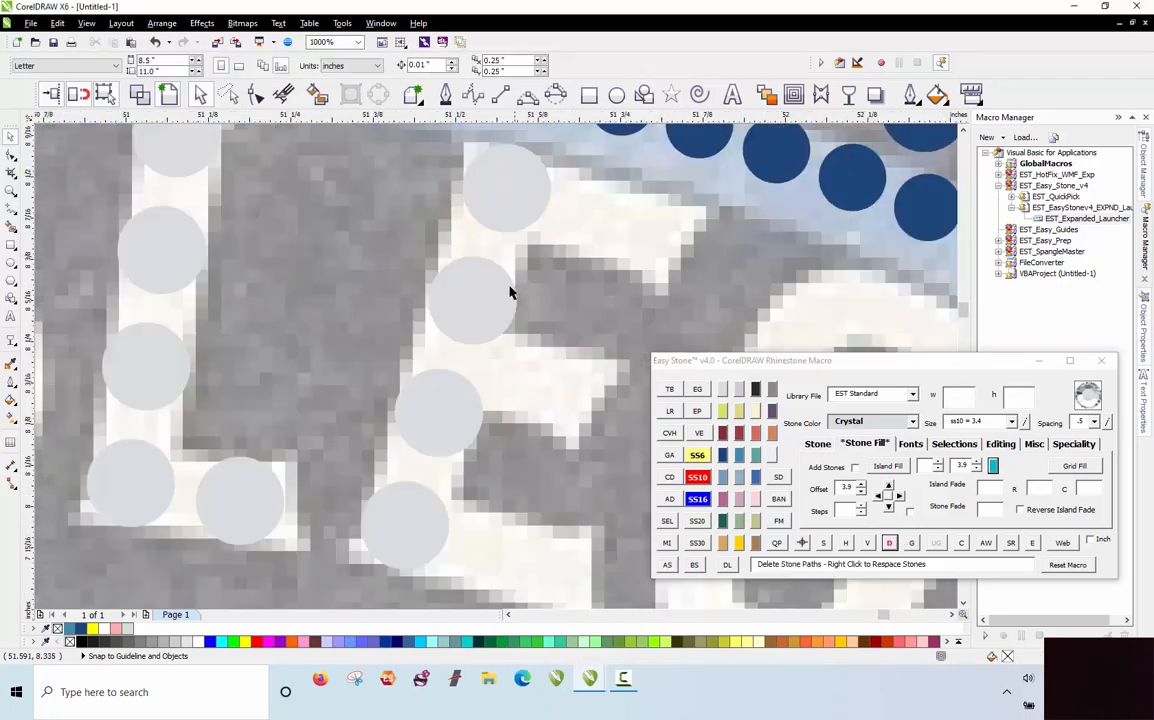
left_click_drag(510, 291, 547, 390)
left_click_drag(510, 193, 608, 225)
left_click_drag(520, 523, 502, 562)
Step: Place Crystal stones at the top and bottom of the B's straight stem, vertically aligned, and fill evenly spaced stones between them
scroll(417, 394, "down", 2)
scroll(436, 348, "down", 2)
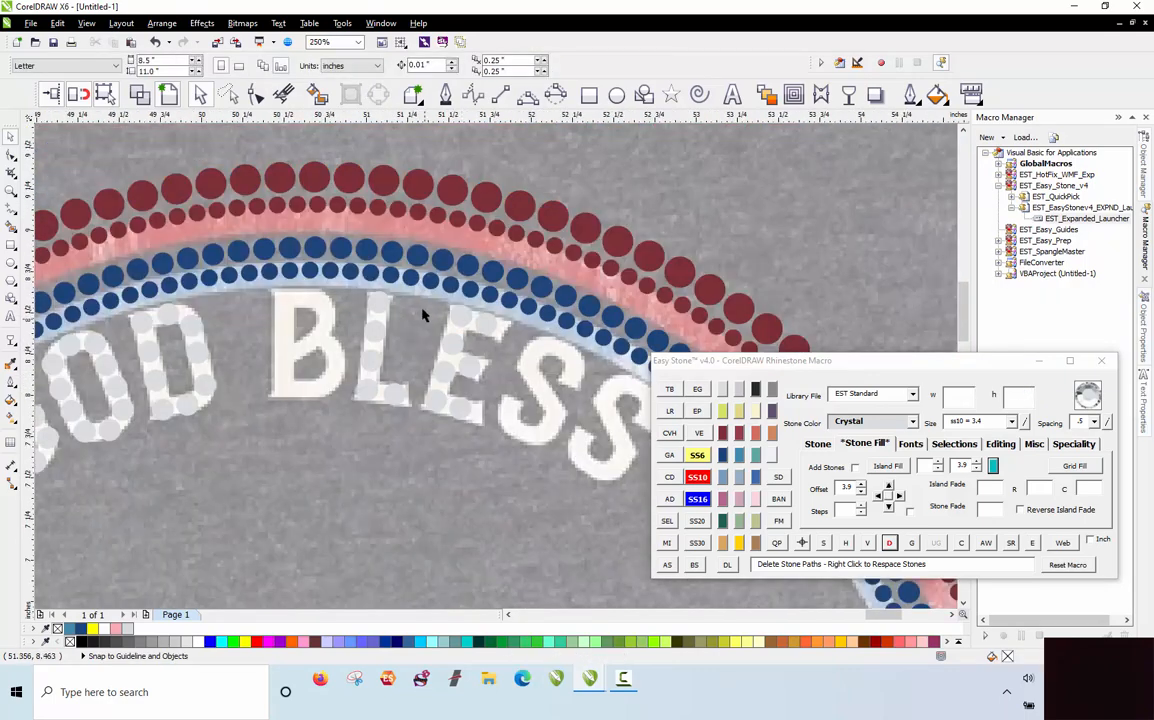
scroll(503, 300, "up", 2)
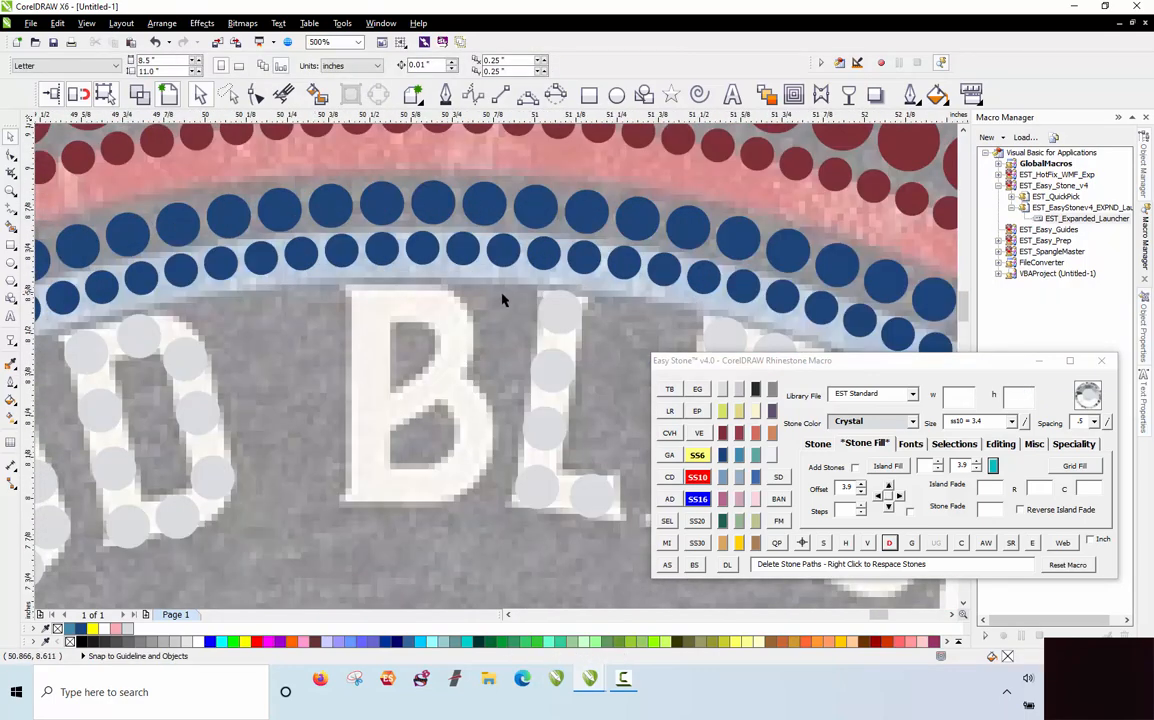
left_click(365, 306)
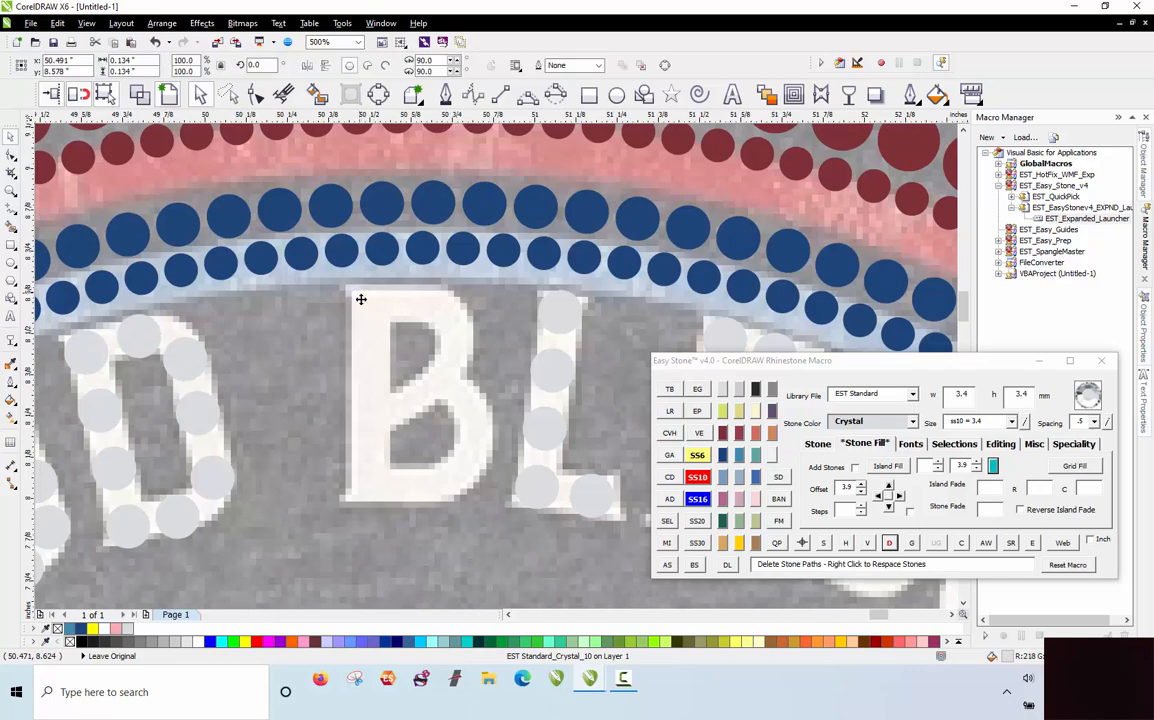
left_click(363, 488)
left_click(369, 303, "shift")
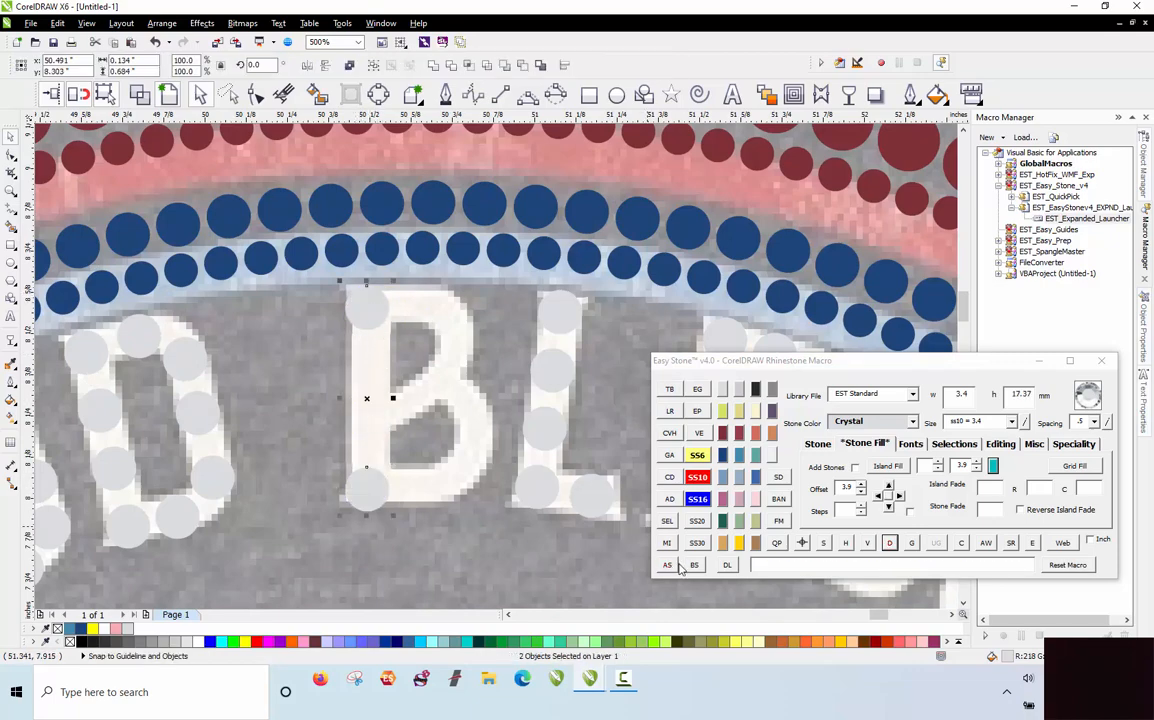
left_click(669, 567)
left_click(892, 543)
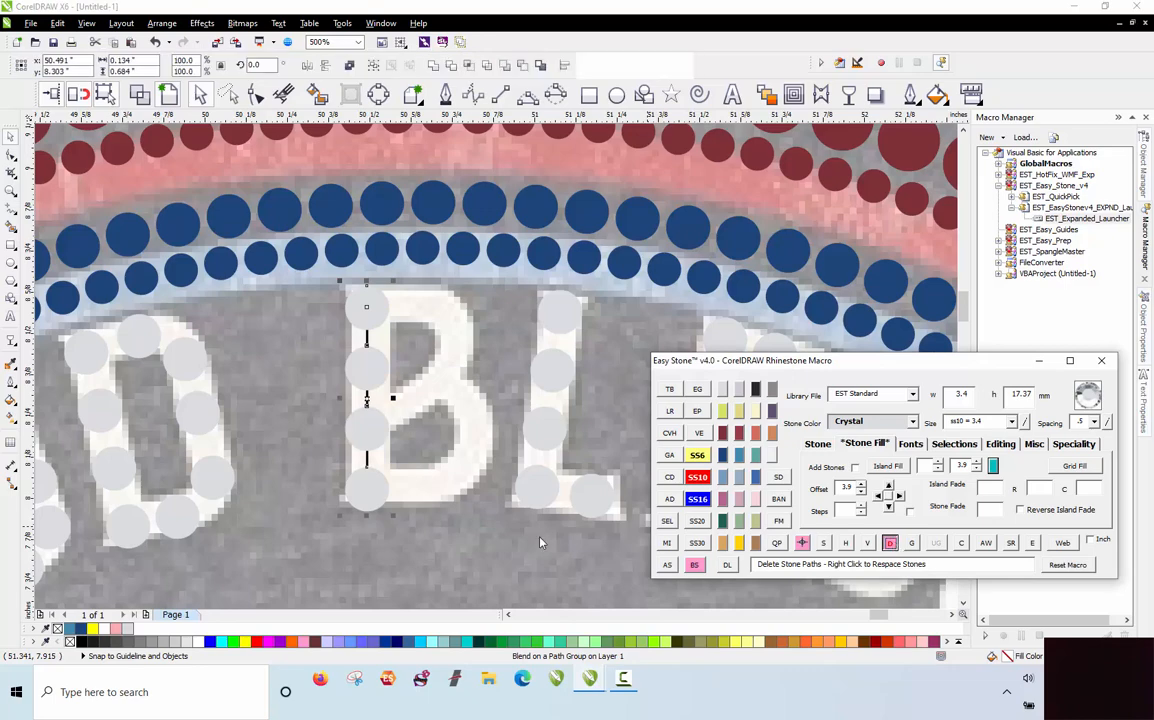
Step: Copy Crystal stones around the B's lower bowl and along its middle junction
scroll(443, 489, "up", 1)
left_click_drag(320, 483, 469, 252)
key("space")
key("space")
key("space")
key("space")
scroll(422, 190, "down", 2)
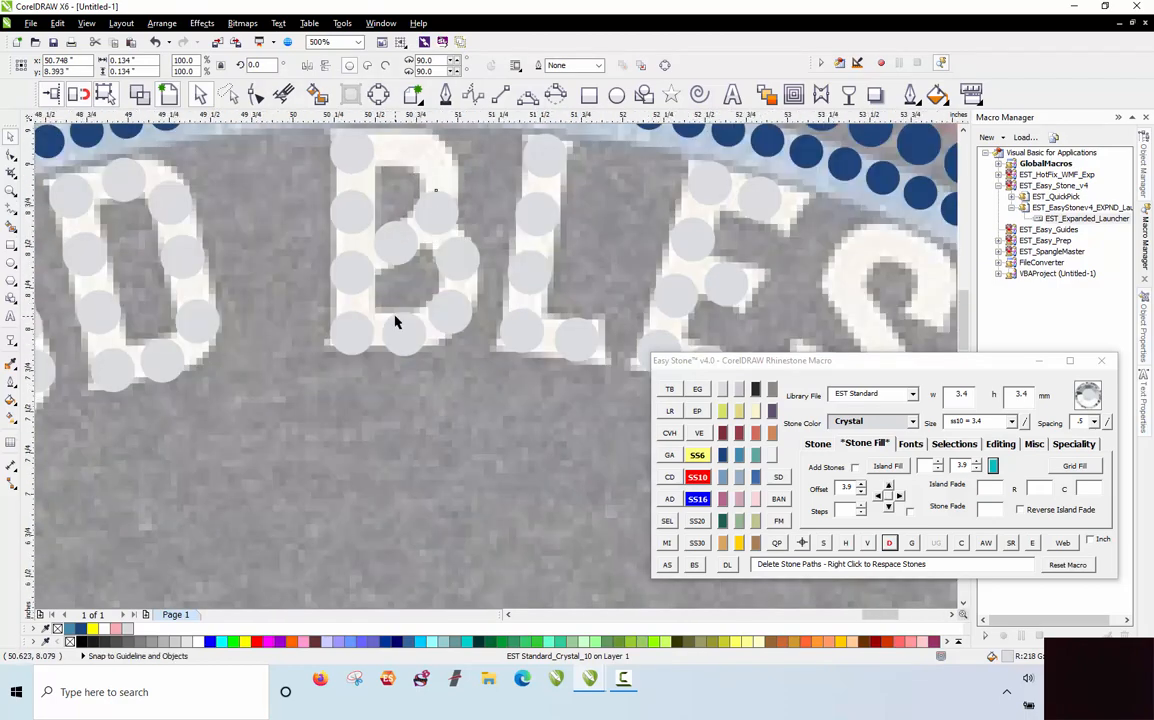
Step: Copy Crystal stones onto the B's upper bowl and top bar to complete the letter
scroll(400, 280, "down", 1)
scroll(408, 260, "up", 3)
left_click_drag(441, 366, 381, 247)
right_click(475, 277)
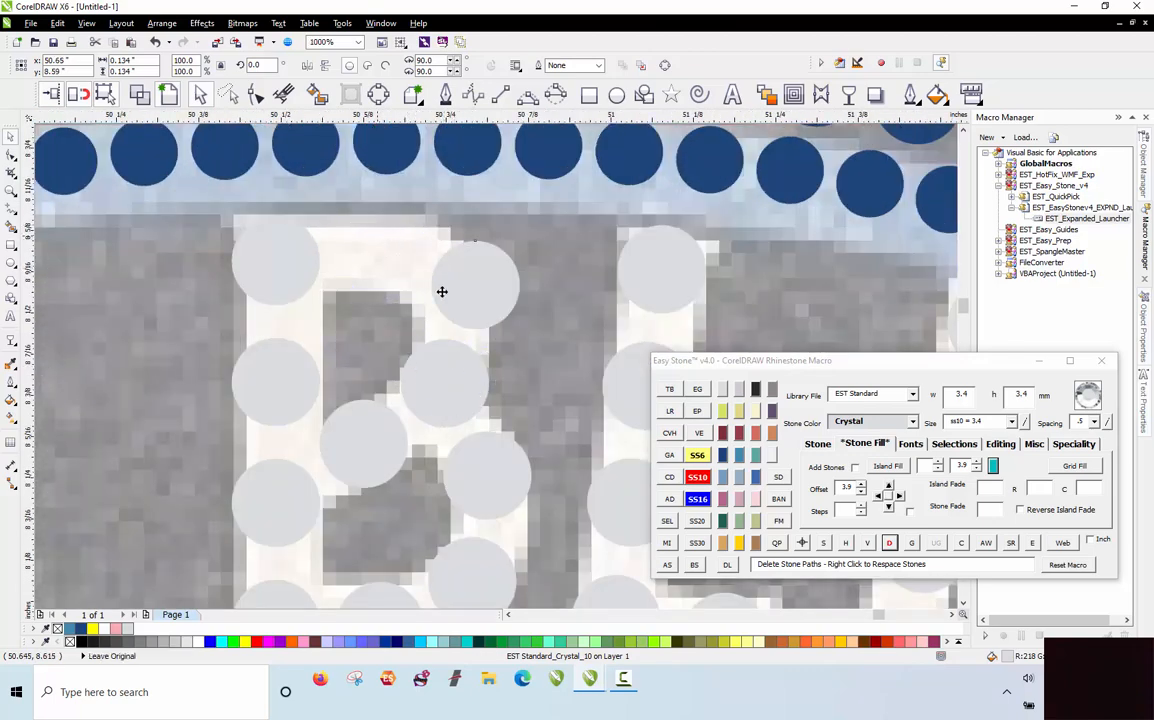
left_click_drag(422, 346, 481, 368)
left_click(484, 304)
scroll(363, 254, "down", 1)
left_click(280, 302)
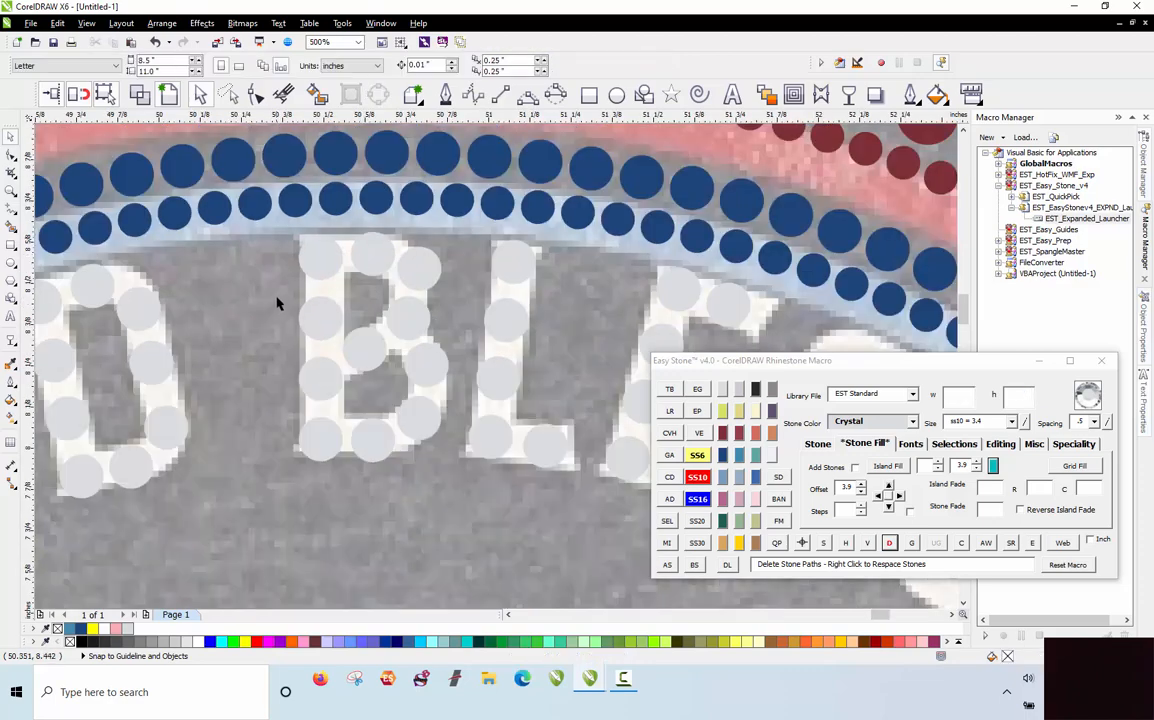
Step: Copy Crystal stones onto the lower tip of the first S in BLESS and start around its bottom curve
scroll(273, 290, "down", 1)
scroll(358, 252, "down", 1)
scroll(356, 250, "up", 3)
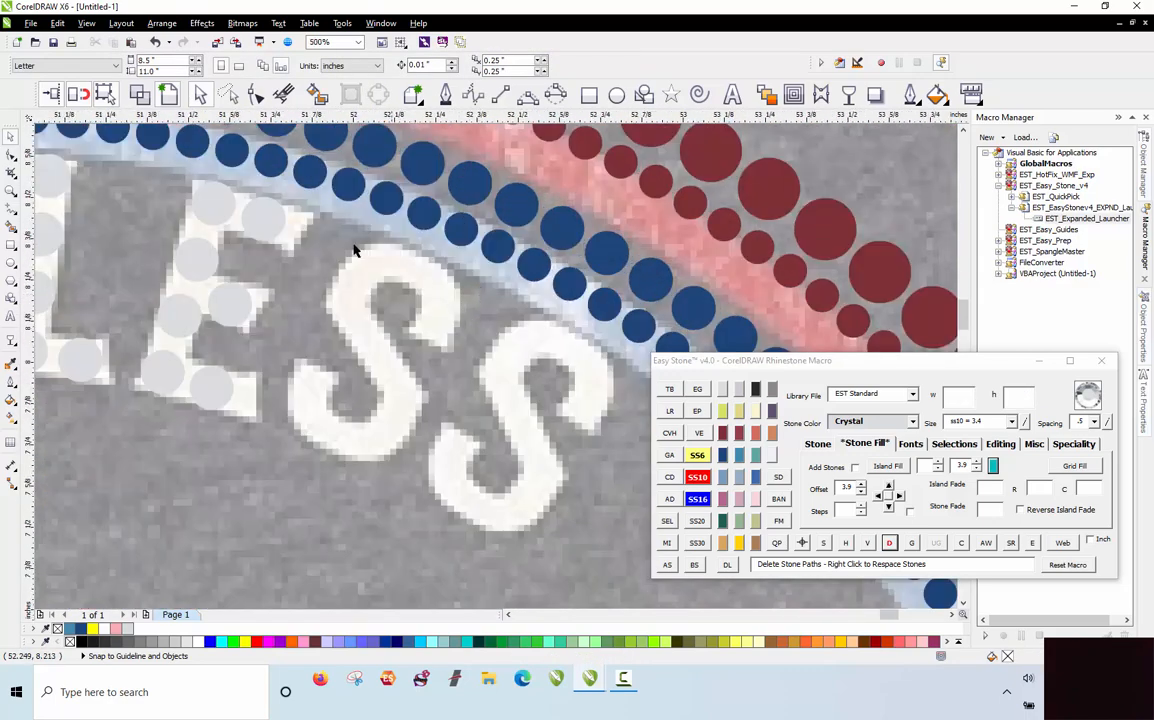
left_click(317, 383)
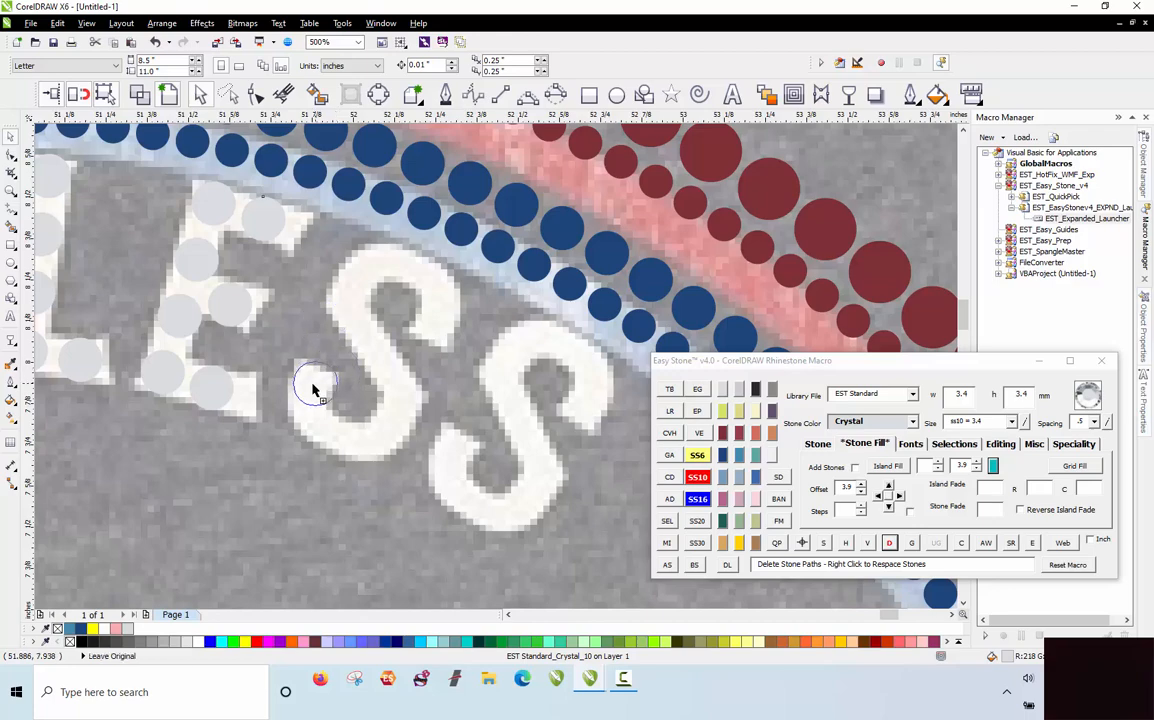
left_click(303, 382)
scroll(305, 381, "up", 1)
left_click_drag(309, 381, 341, 478)
key("space")
Step: Continue the Crystal stones up the first S's diagonal and around its top curve to the upper tip
left_click_drag(436, 492, 430, 138)
key("space")
key("space")
key("space")
key("space")
scroll(353, 397, "down", 1)
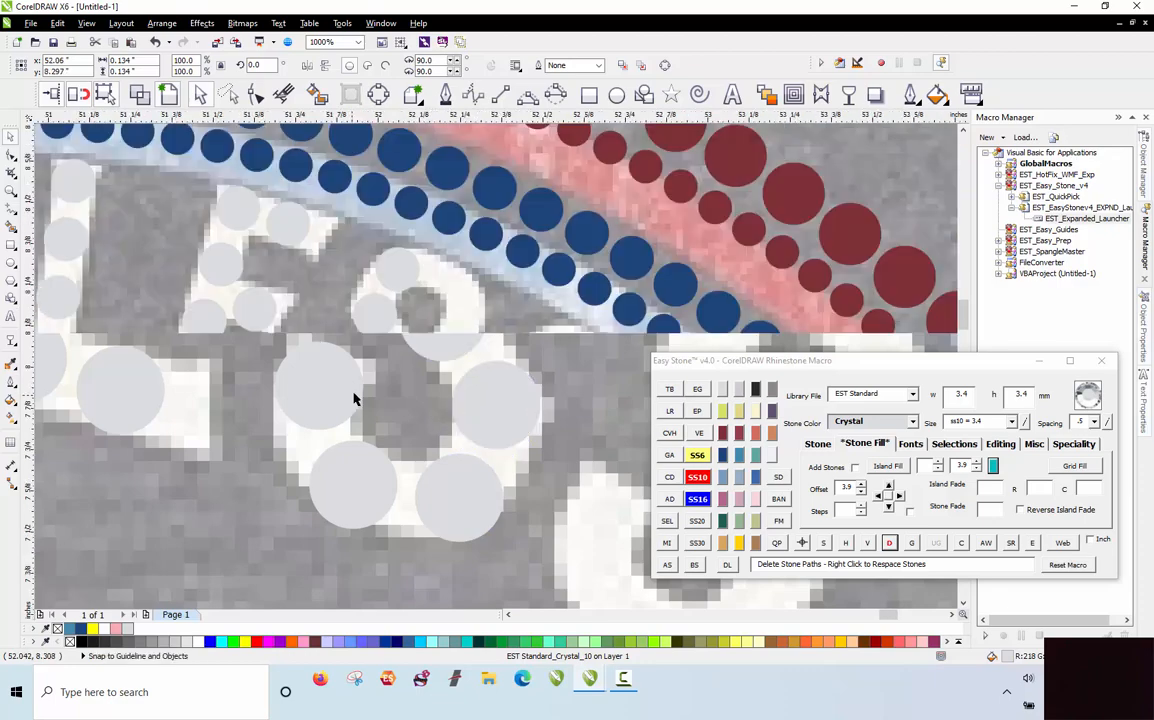
scroll(416, 308, "up", 1)
left_click_drag(391, 240, 510, 305)
scroll(434, 315, "down", 1)
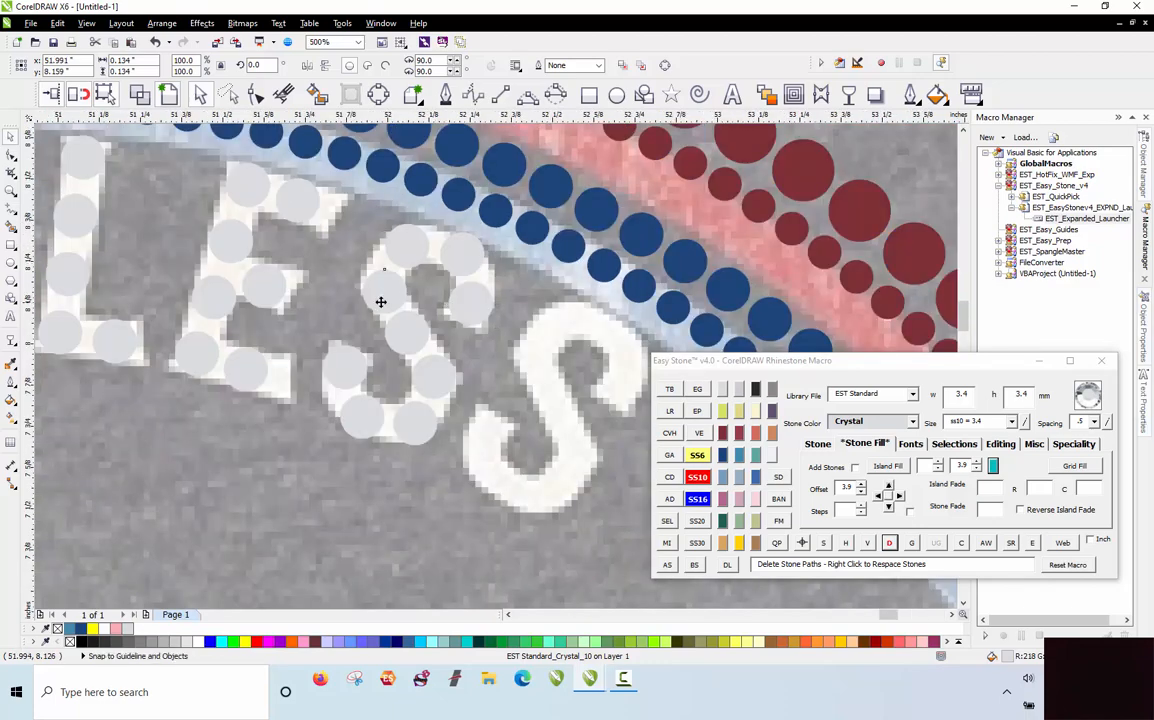
Step: Copy all nine stones of the first S onto the second S and rotate the copy to 353.4 degrees to match
left_click(315, 279)
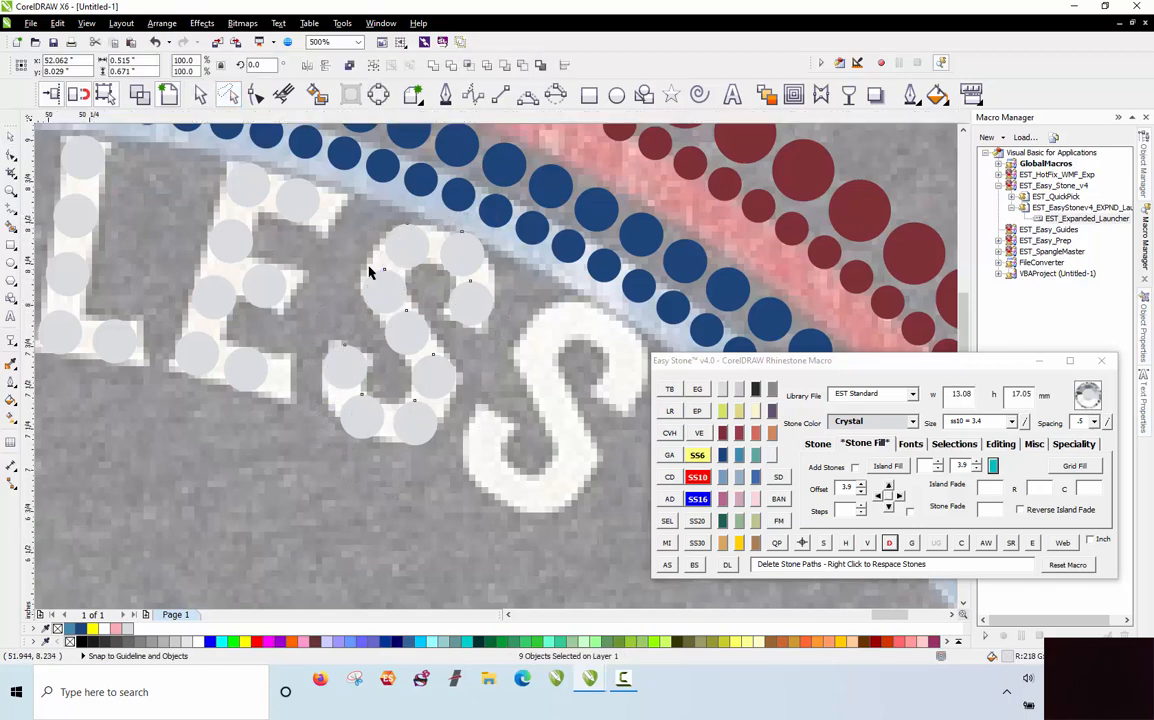
scroll(369, 269, "down", 1)
scroll(505, 304, "up", 1)
left_click_drag(329, 261, 481, 350)
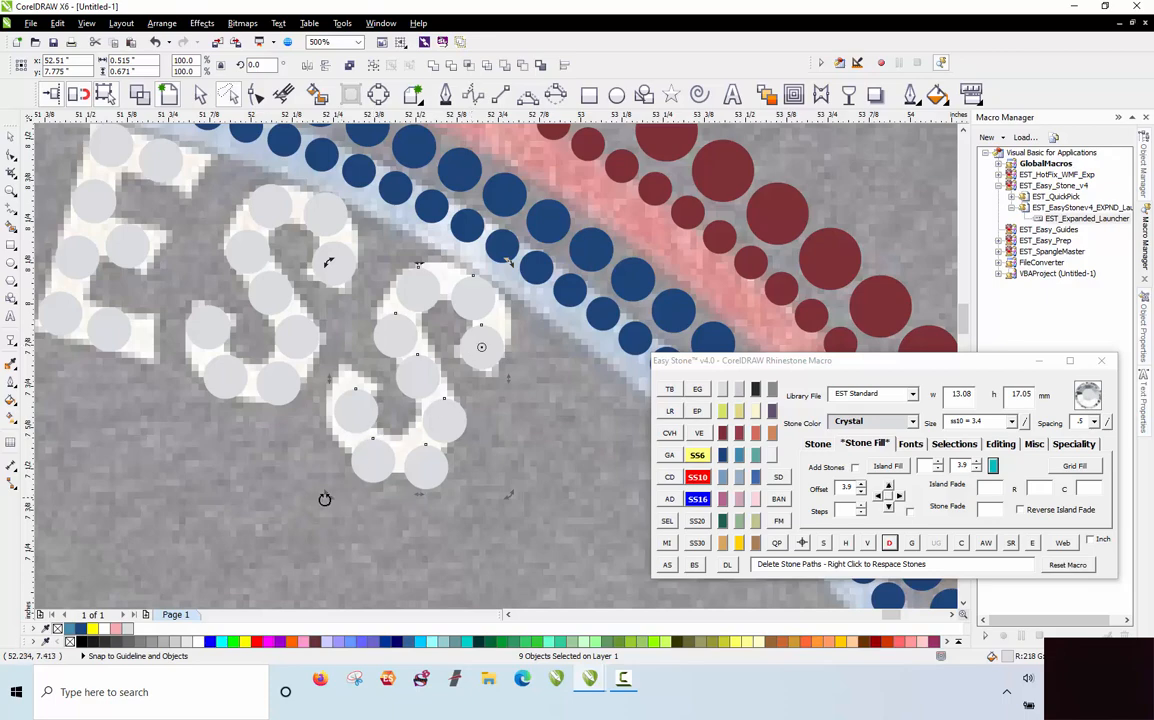
left_click_drag(328, 499, 312, 483)
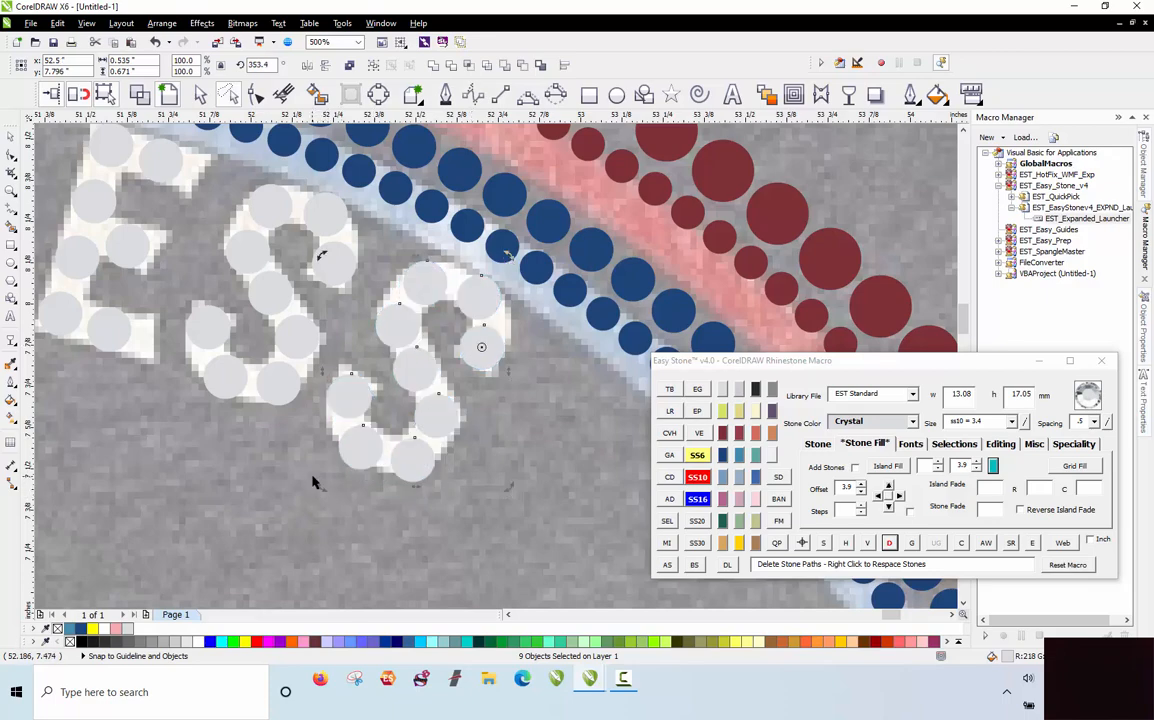
left_click(530, 415)
Step: Compare the stone-traced GOD BLESS lettering with the whole design and the LAND THAT I LOVE text
scroll(450, 262, "down", 4)
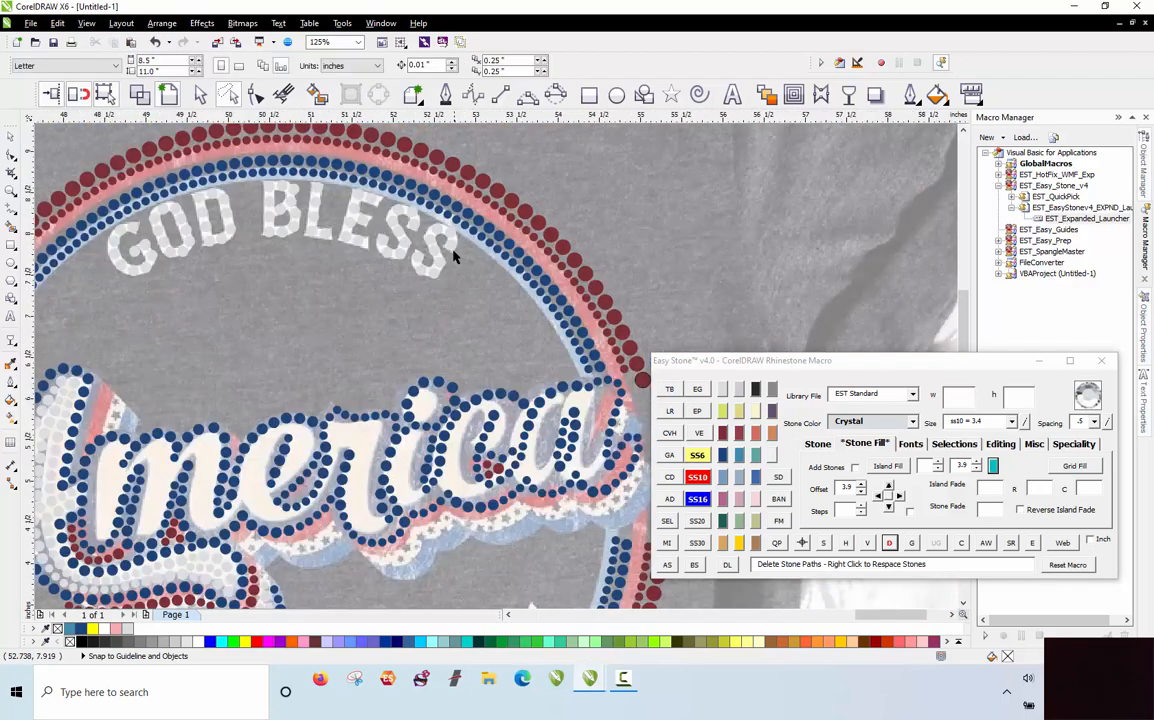
scroll(451, 252, "down", 2)
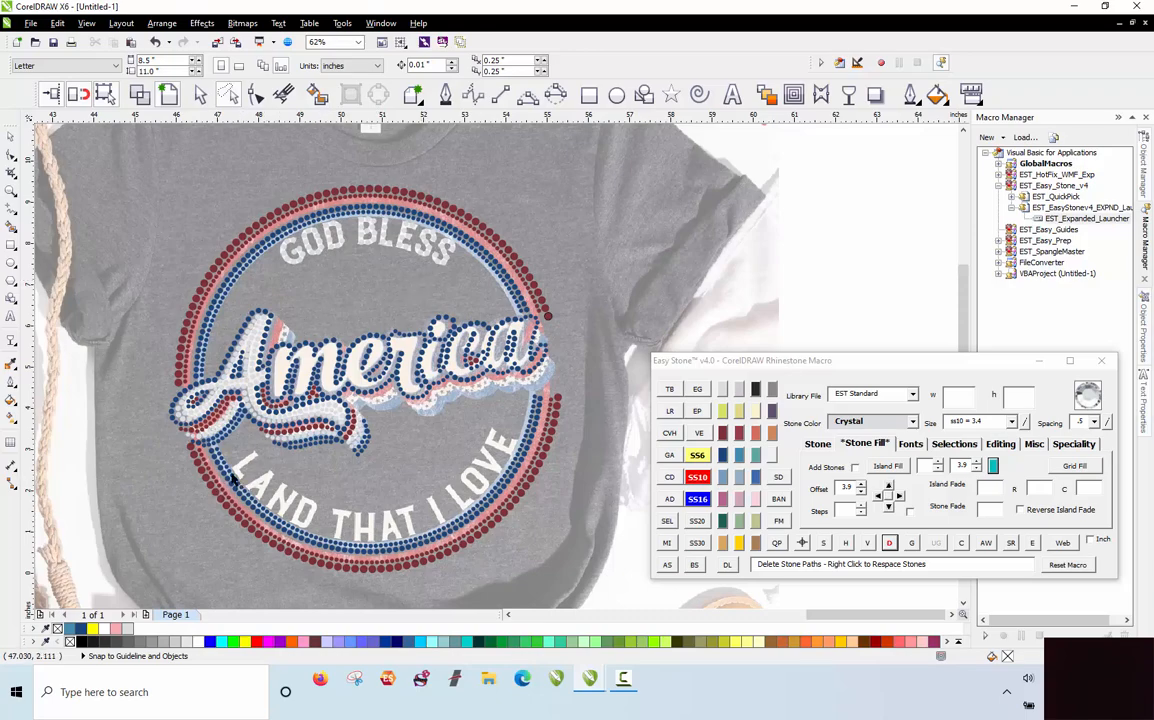
scroll(233, 481, "up", 1)
scroll(238, 459, "down", 1)
scroll(405, 258, "up", 1)
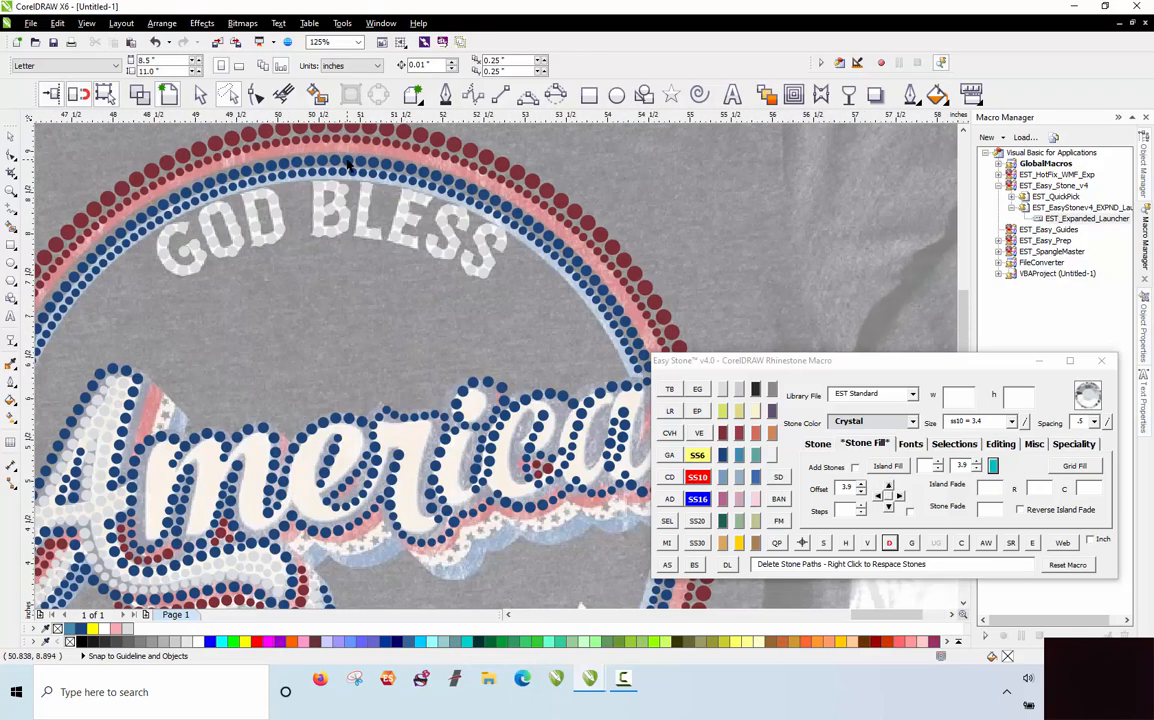
scroll(332, 258, "down", 1)
scroll(352, 190, "up", 4)
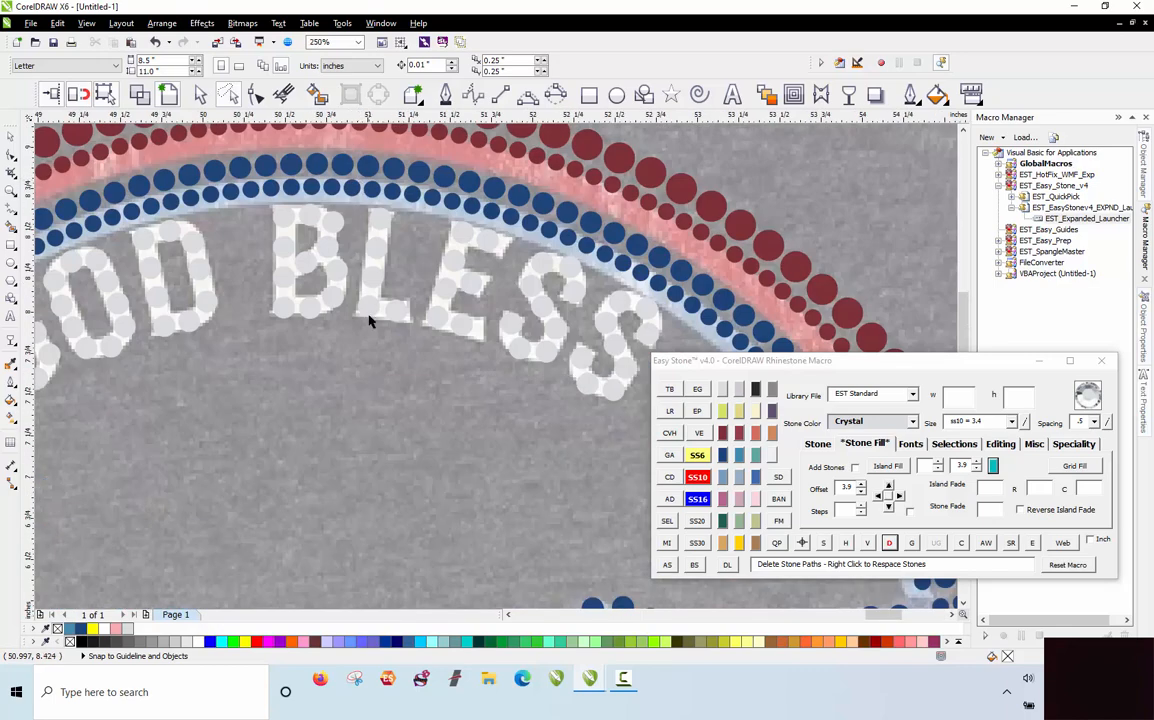
scroll(350, 269, "down", 2)
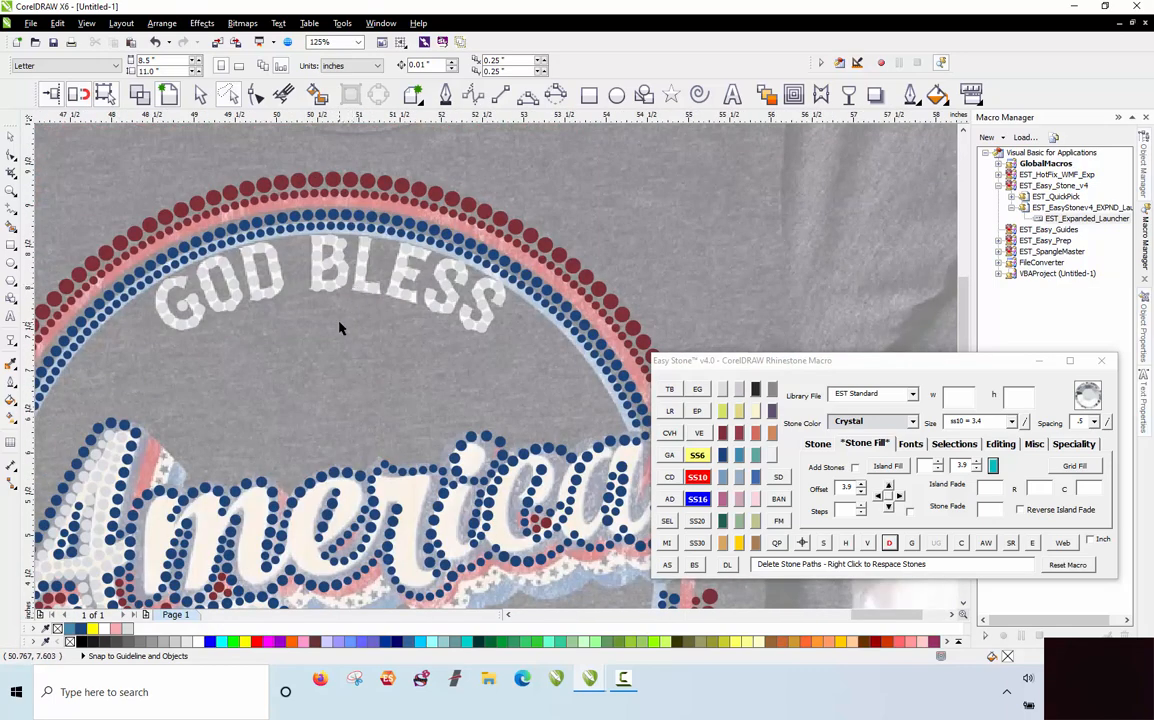
scroll(368, 283, "down", 2)
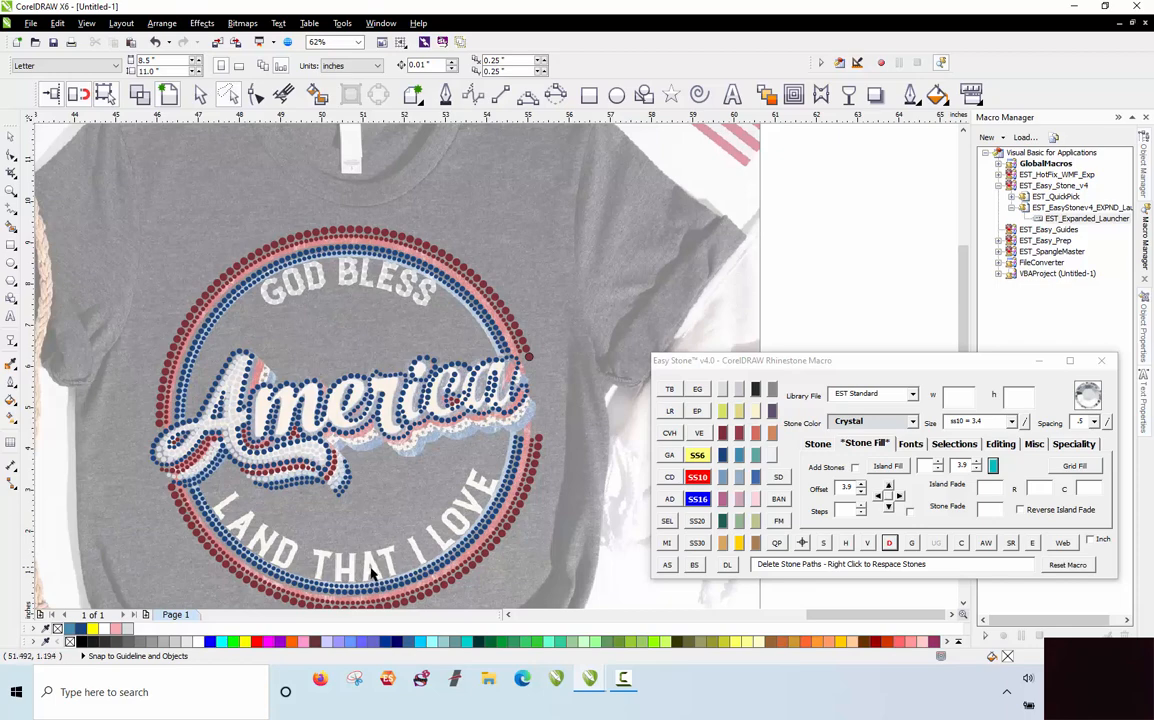
Step: Copy the L and E stones from BLESS to the area above LOVE, centred at about X 52.61, Y 3.19 in
scroll(322, 292, "up", 1)
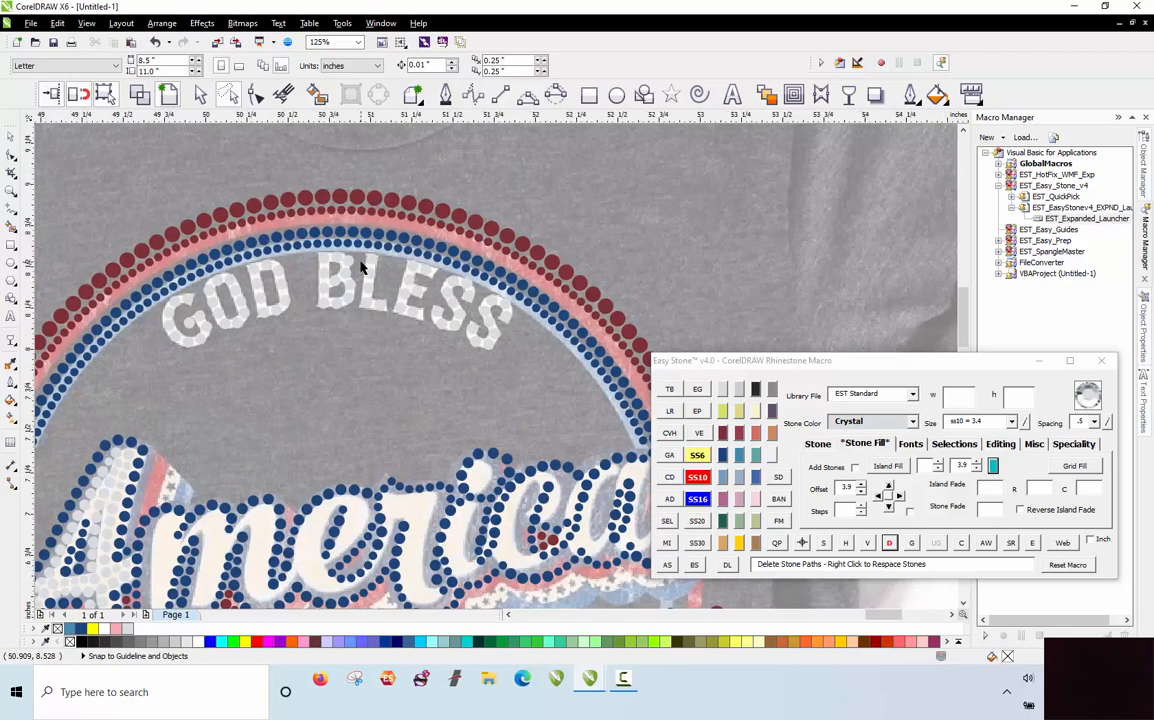
scroll(340, 412, "up", 1)
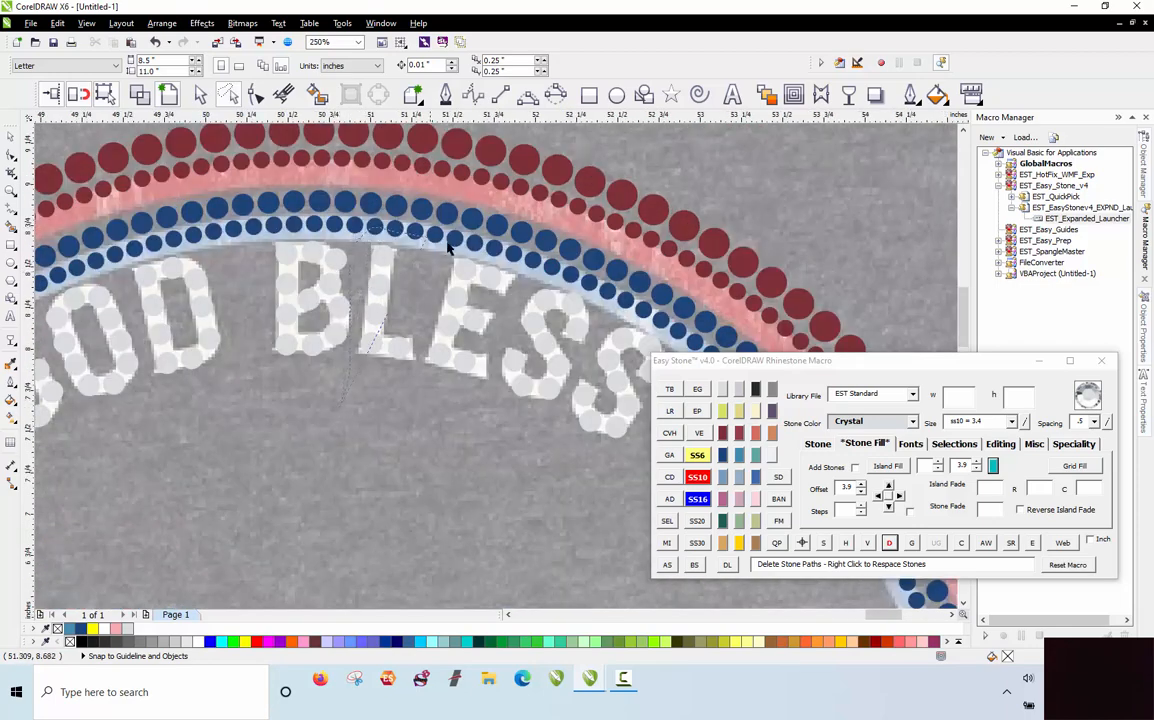
left_click(340, 245)
scroll(345, 248, "down", 2)
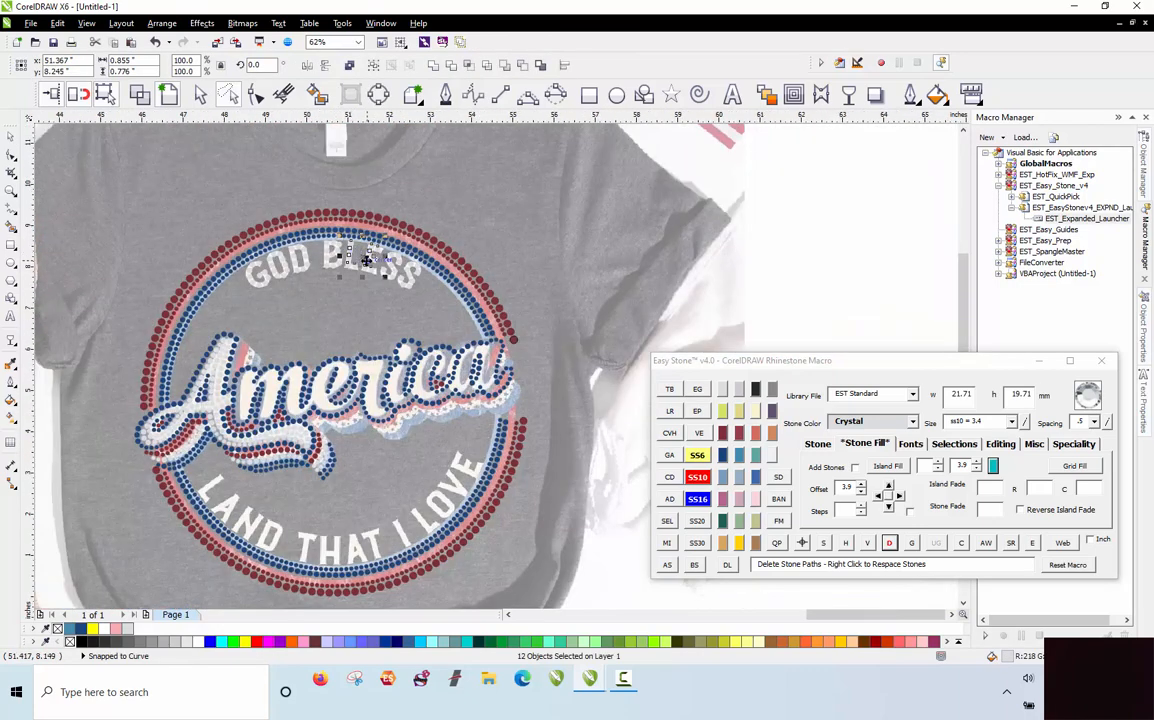
left_click_drag(367, 260, 418, 467)
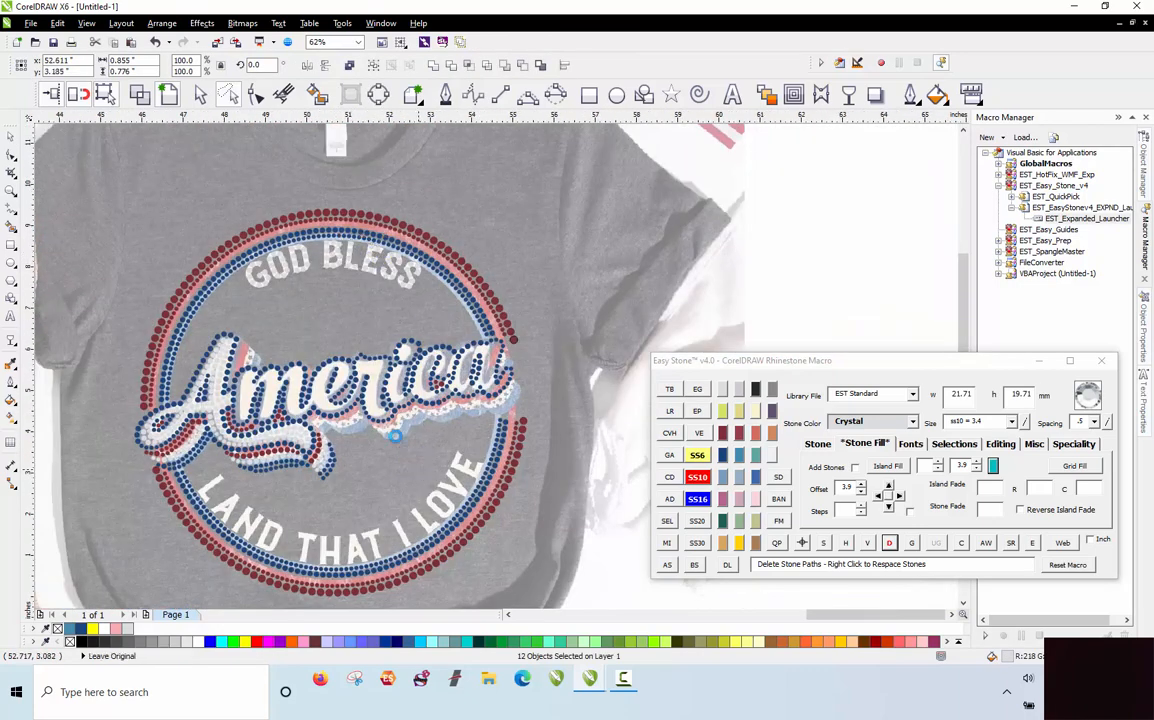
left_click(315, 324)
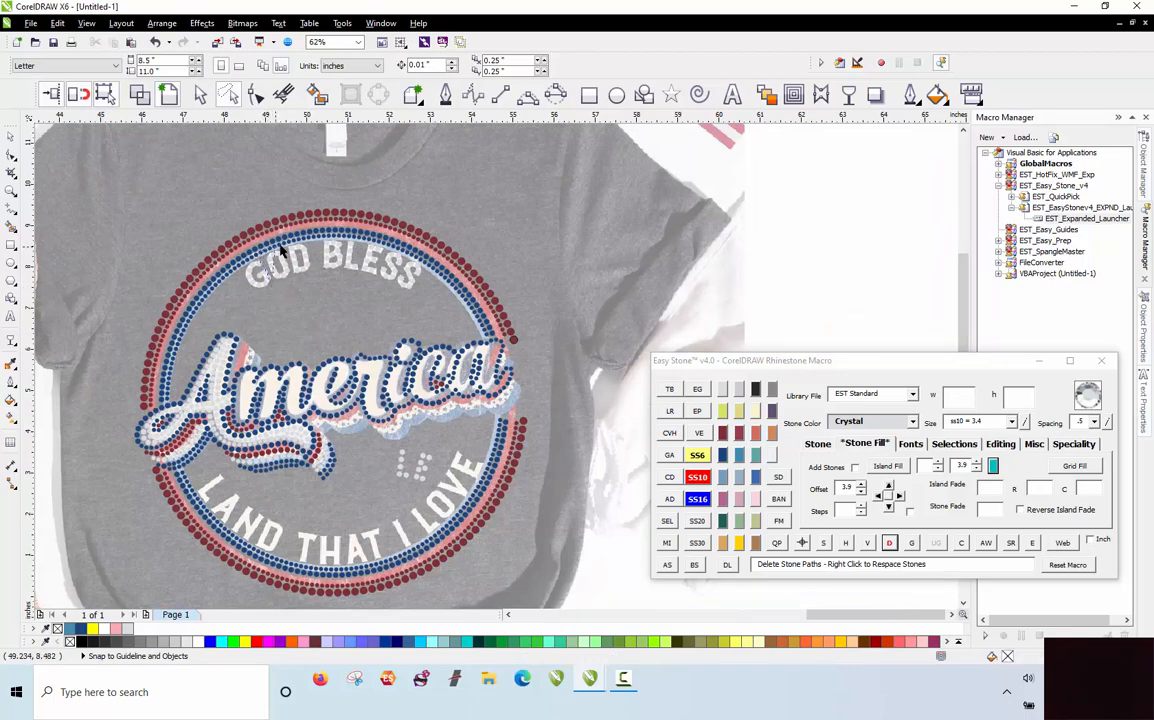
Step: Copy the ten stones of the O in GOD onto the O in LOVE, centred at about X 53.356, Y 2.299 in
scroll(276, 240, "up", 3)
left_click(337, 348)
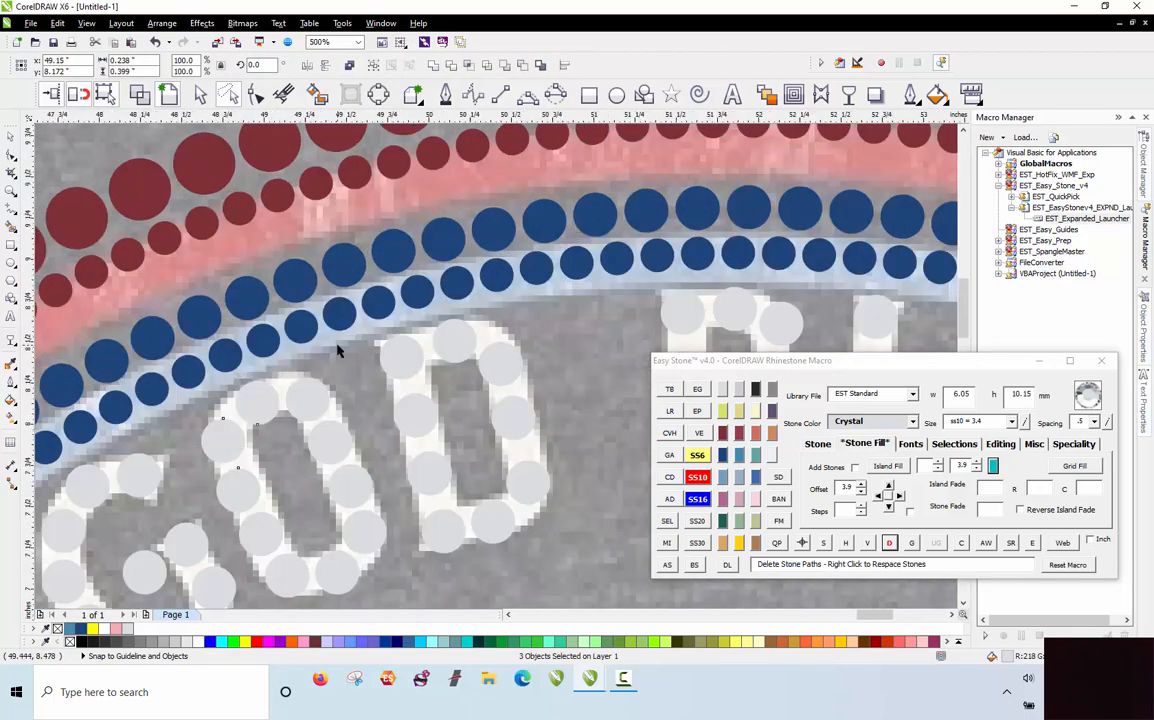
scroll(337, 350, "down", 1)
left_click(318, 504)
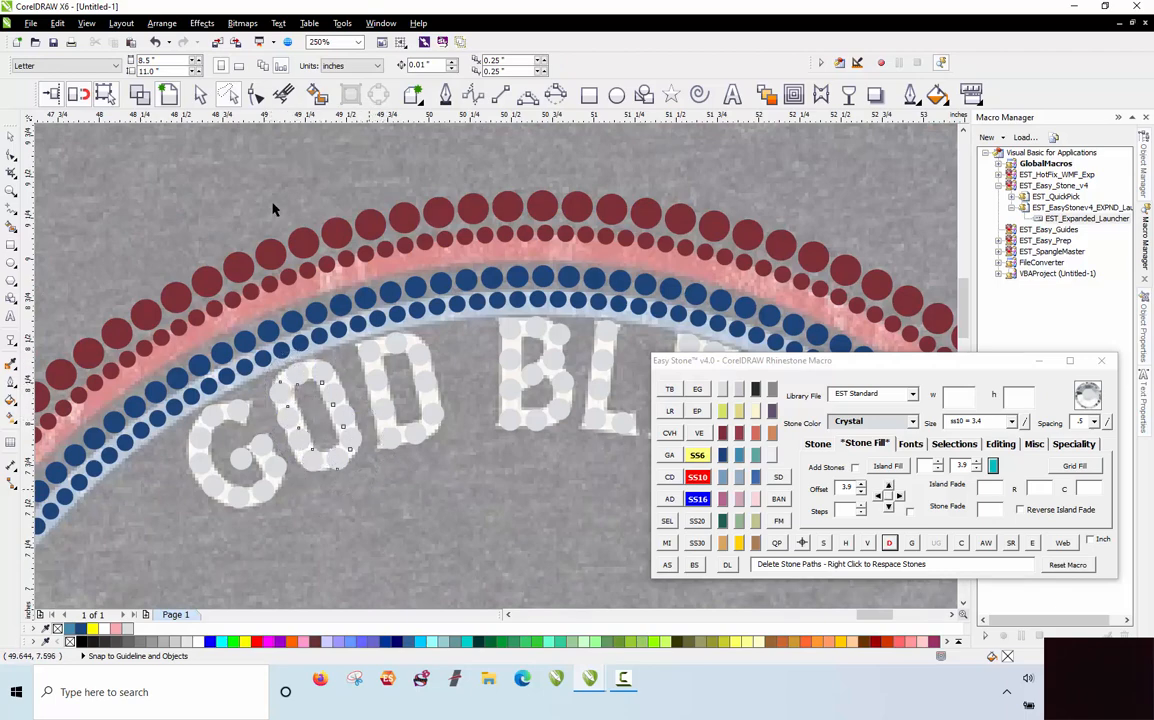
scroll(274, 207, "down", 3)
scroll(291, 231, "up", 1)
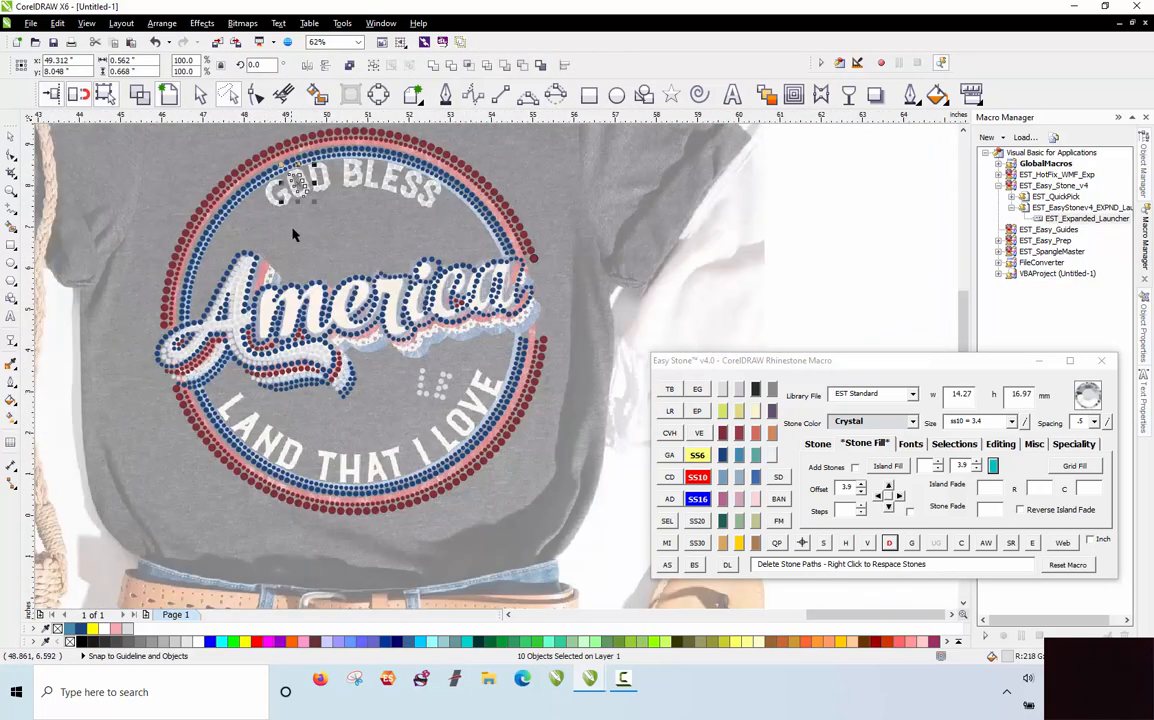
left_click_drag(298, 195, 435, 405)
scroll(435, 405, "up", 1)
scroll(474, 424, "up", 2)
scroll(322, 364, "up", 1)
left_click_drag(335, 425, 346, 432)
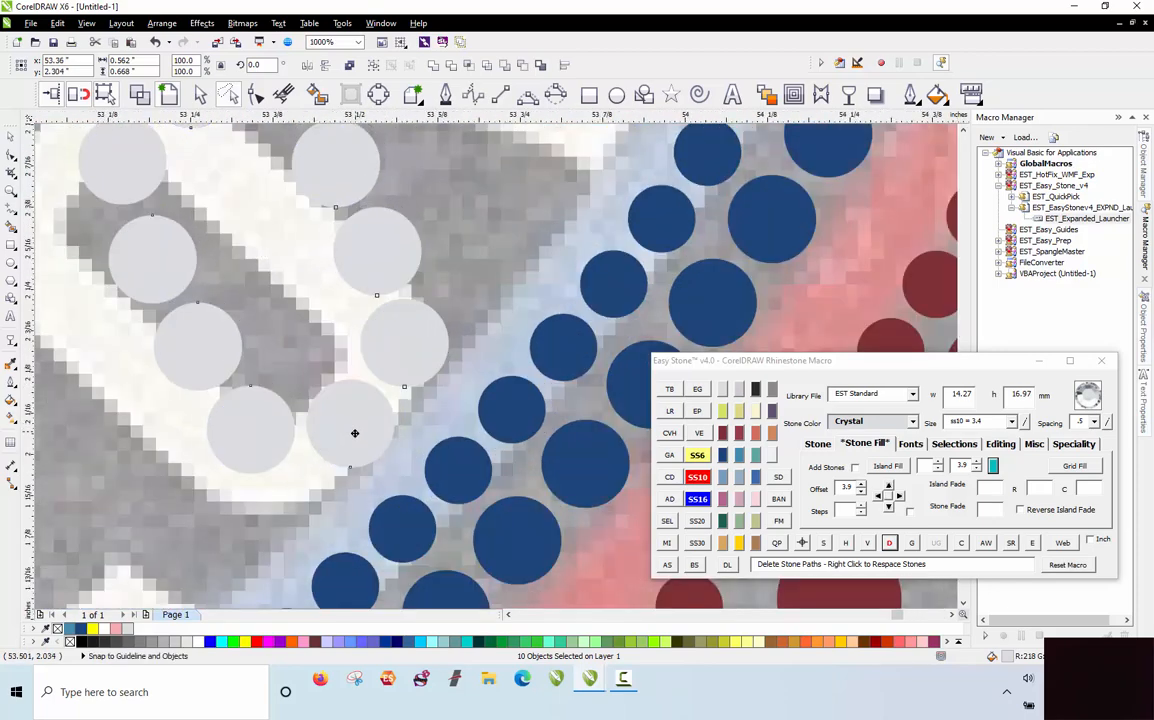
Step: Rotate the copied O stones to 21.8 degrees about the lower end stone and nudge them to fit the O in LOVE
left_click(354, 433)
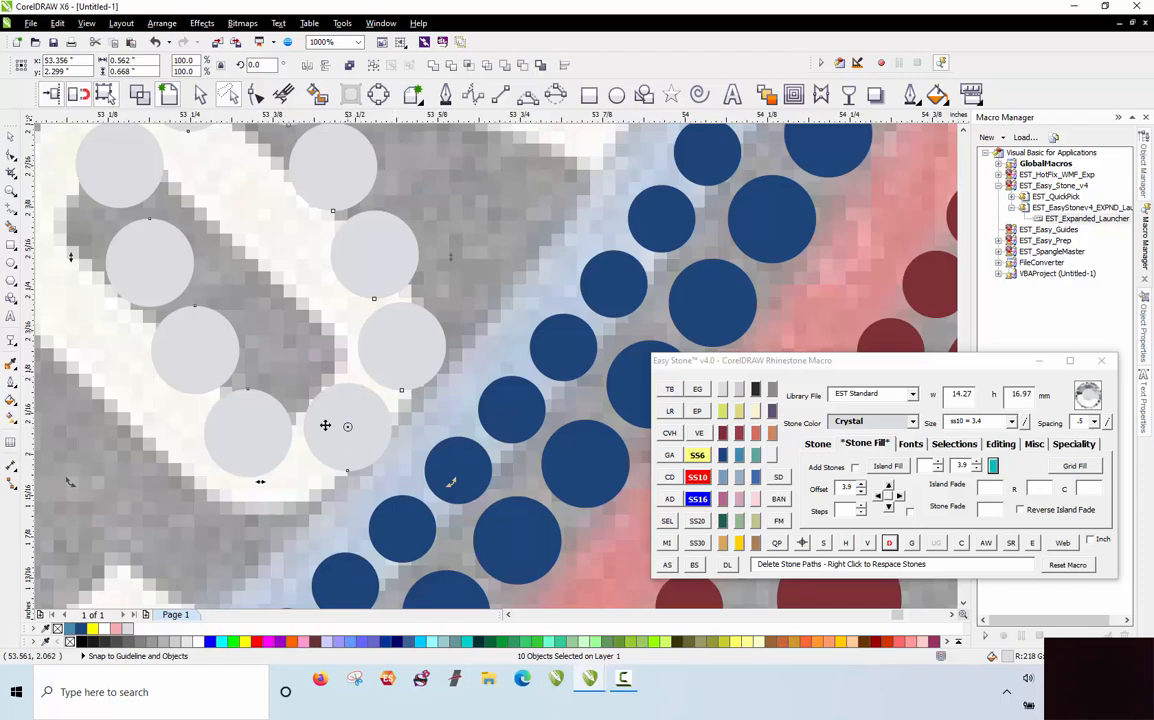
scroll(433, 404, "down", 2)
scroll(232, 448, "up", 2)
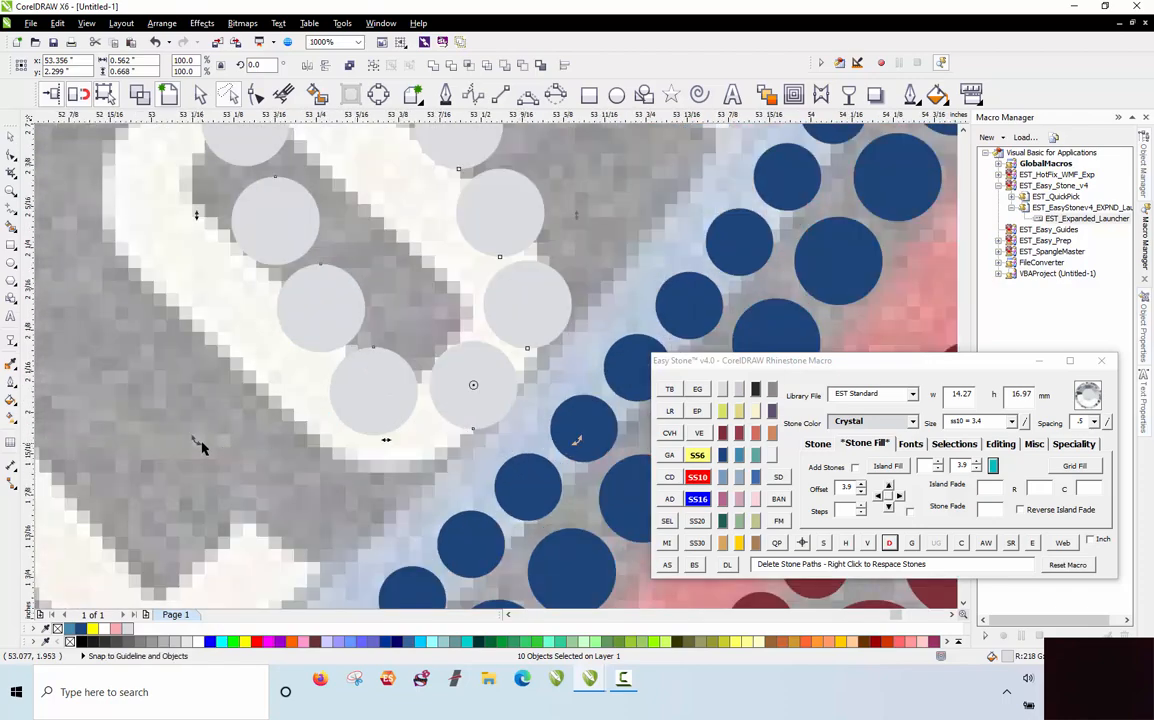
left_click_drag(196, 441, 206, 558)
scroll(300, 245, "down", 2)
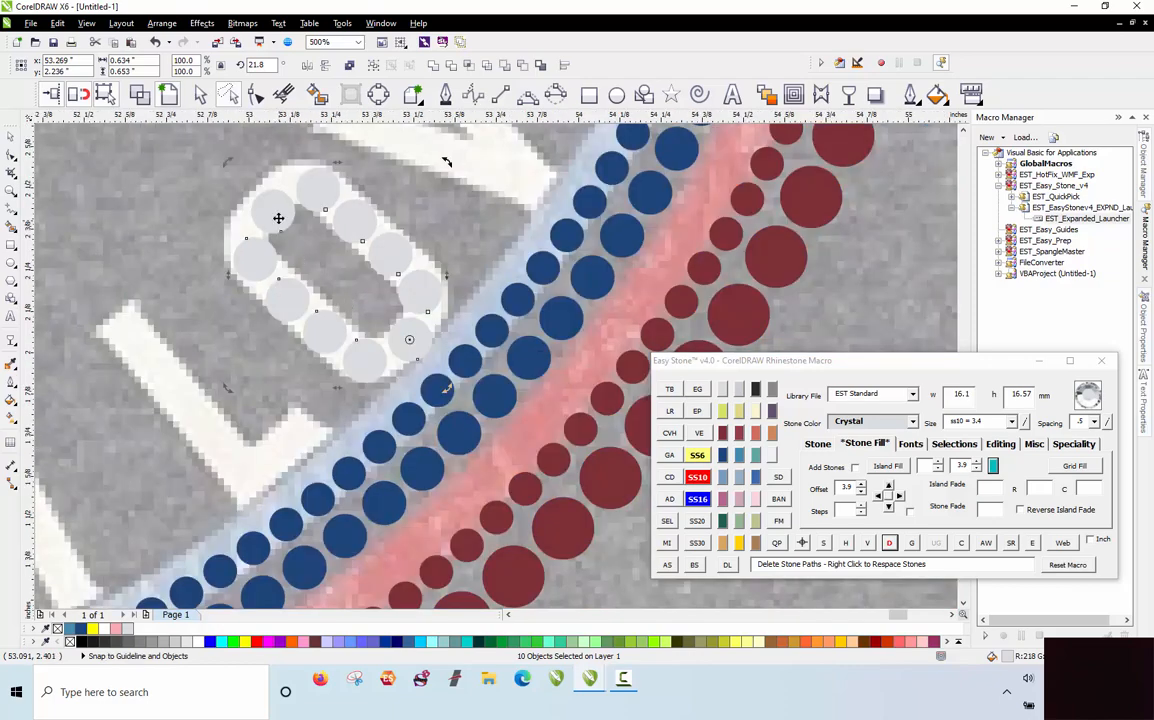
scroll(310, 184, "up", 1)
left_click_drag(341, 197, 336, 191)
scroll(258, 245, "down", 2)
left_click(227, 295)
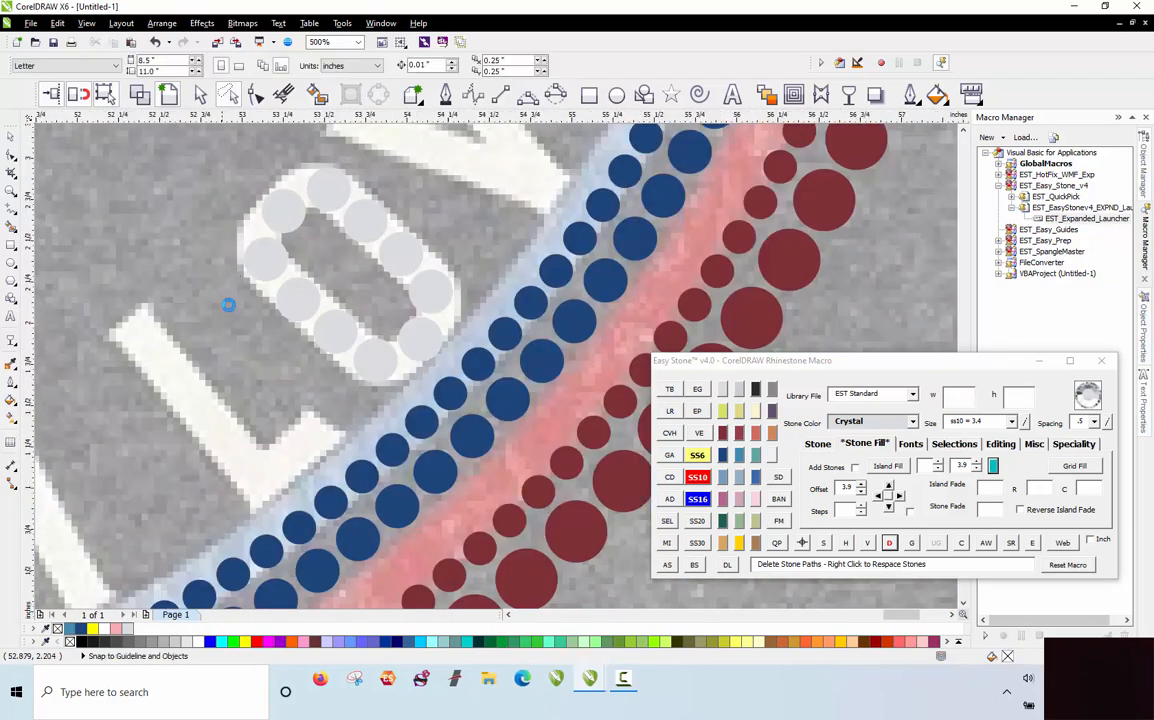
Step: Move the seven spare E stones onto the E in LOVE and rotate them to 82.5 degrees about the stone at the letter's tip
scroll(252, 305, "down", 2)
scroll(215, 177, "up", 1)
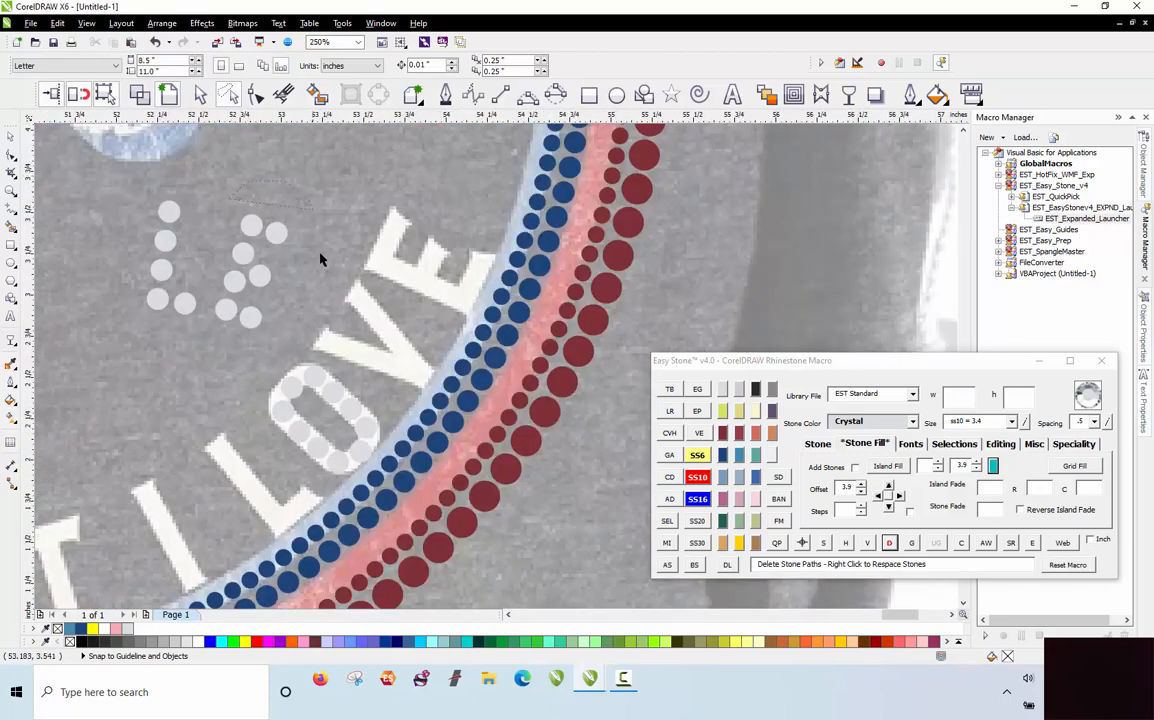
scroll(320, 202, "up", 1)
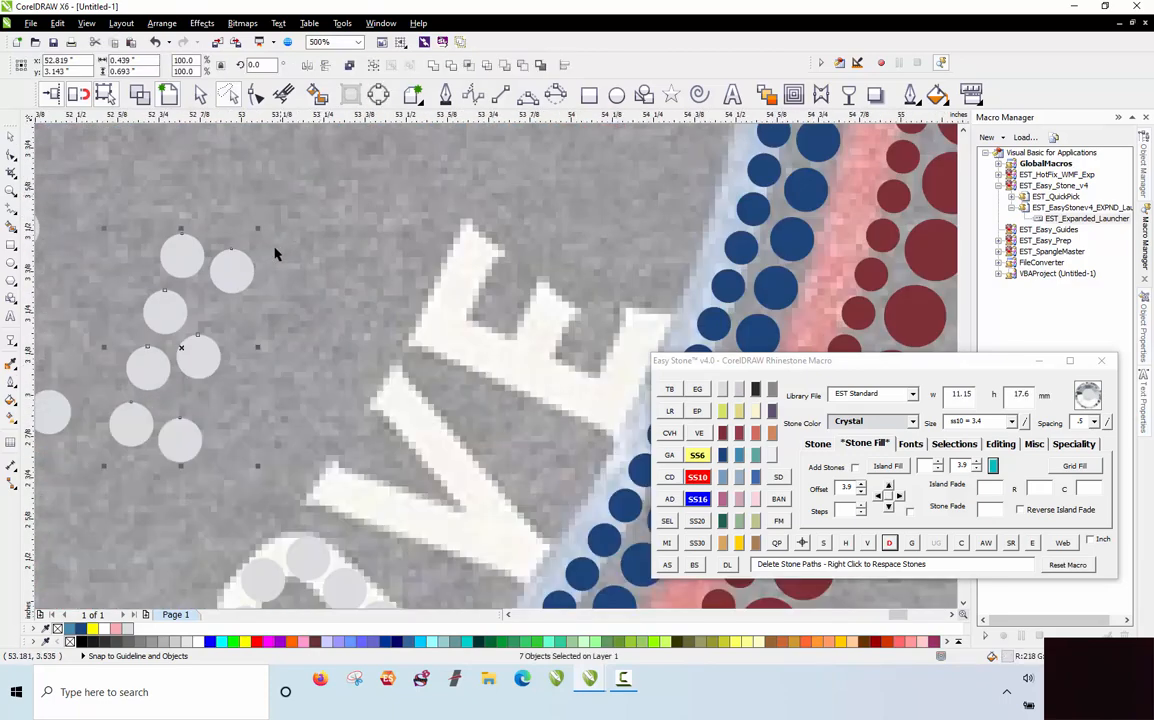
left_click_drag(233, 270, 474, 251)
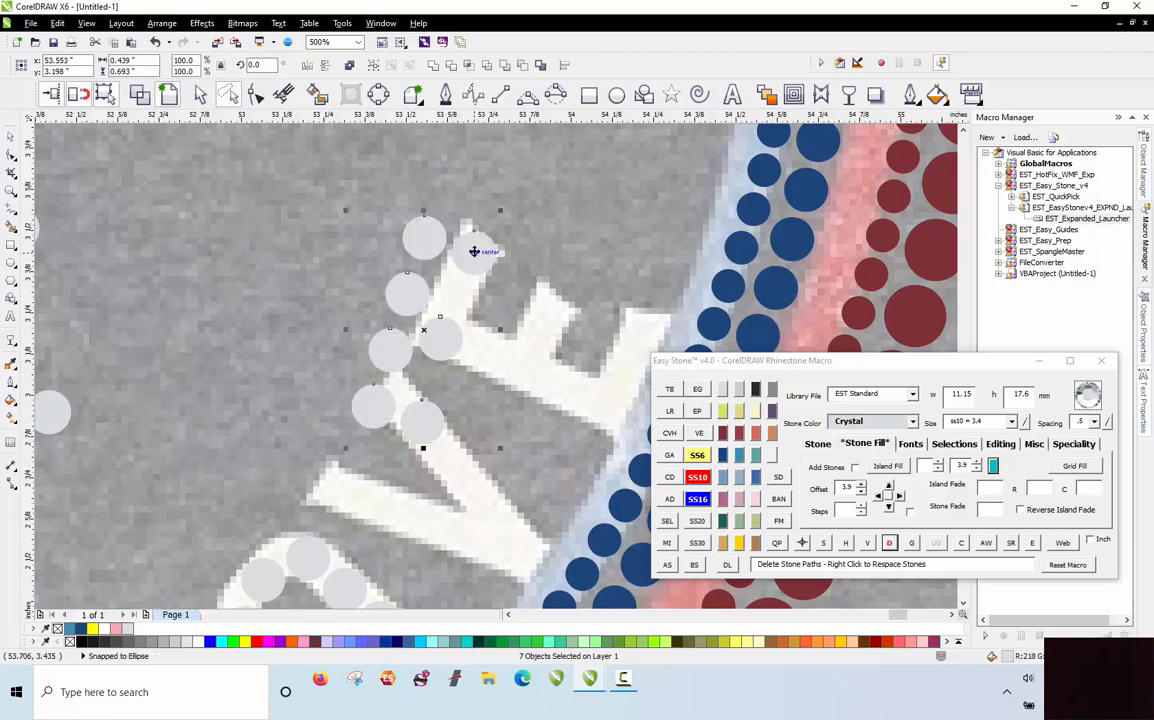
left_click(474, 251)
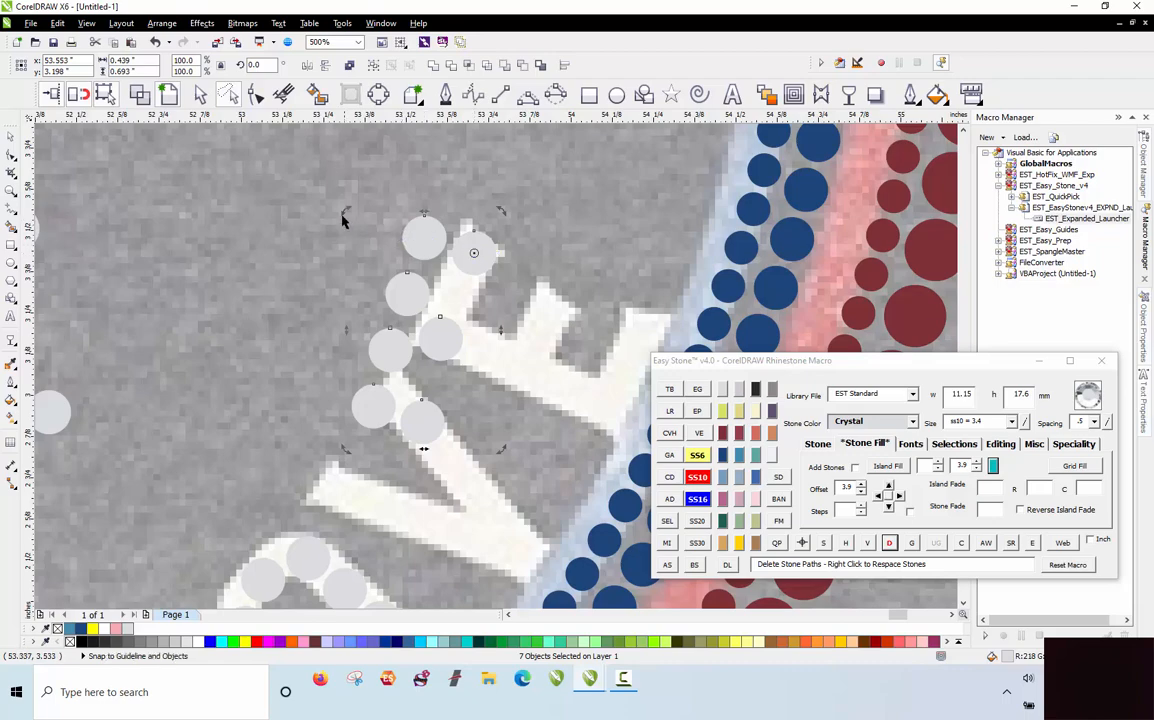
left_click_drag(343, 214, 415, 371)
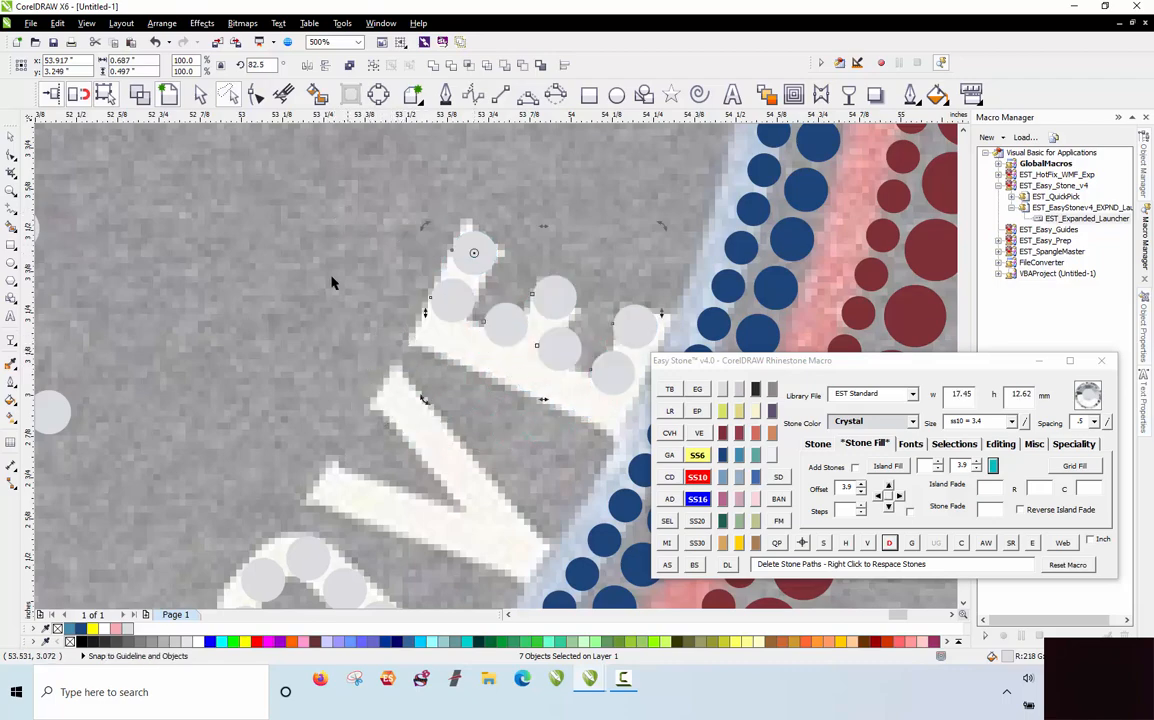
Step: Shift the rotated E stones to fit the E in LOVE, centred at about X 53.898, Y 3.162 in
scroll(327, 274, "down", 1)
scroll(428, 315, "up", 1)
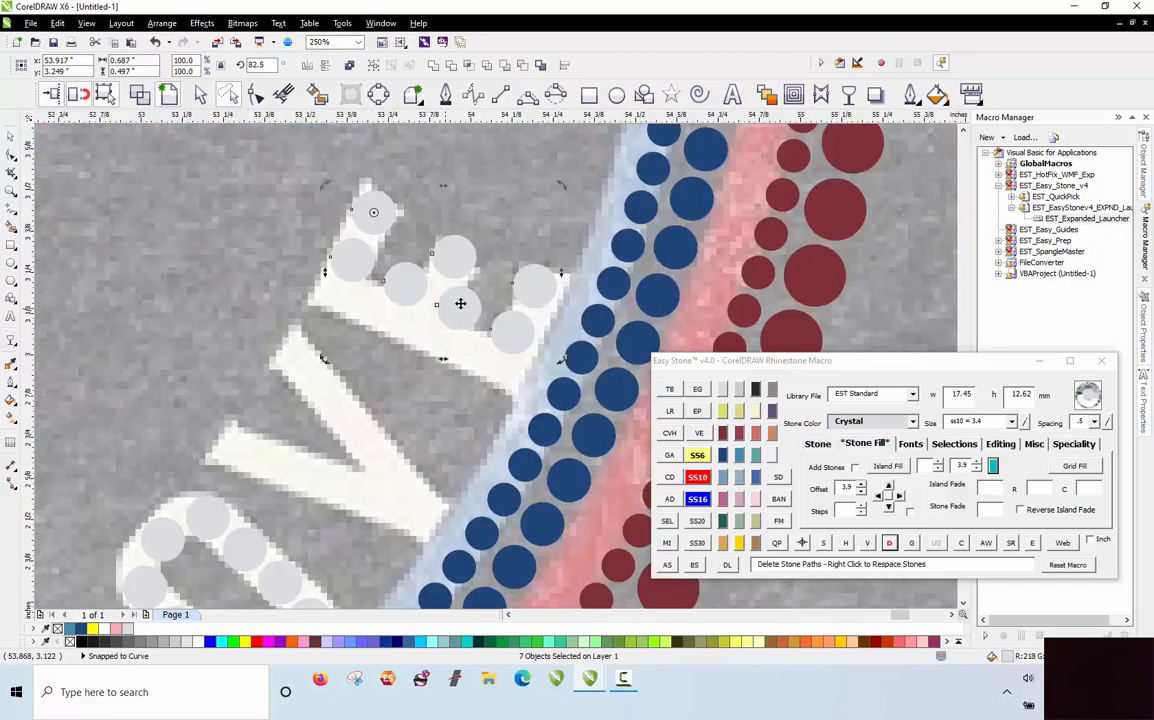
scroll(460, 303, "up", 2)
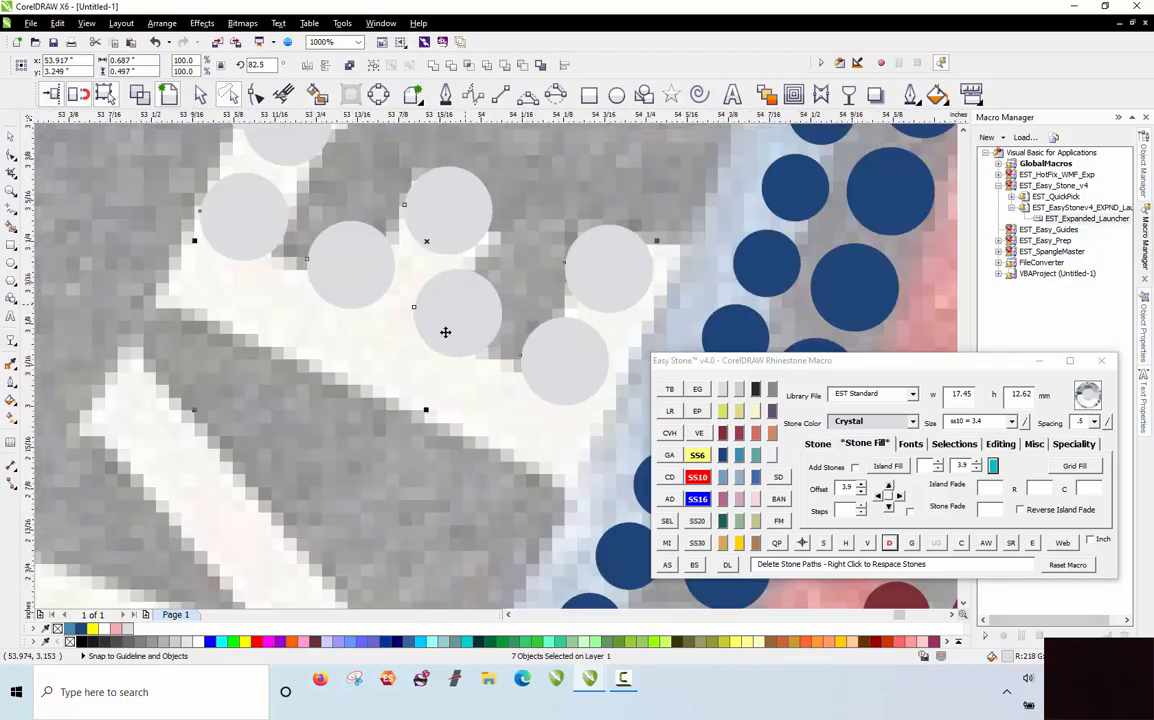
mouse_move(445, 332)
left_mouse_down()
mouse_move(432, 343)
mouse_move(463, 347)
mouse_move(458, 337)
left_mouse_up()
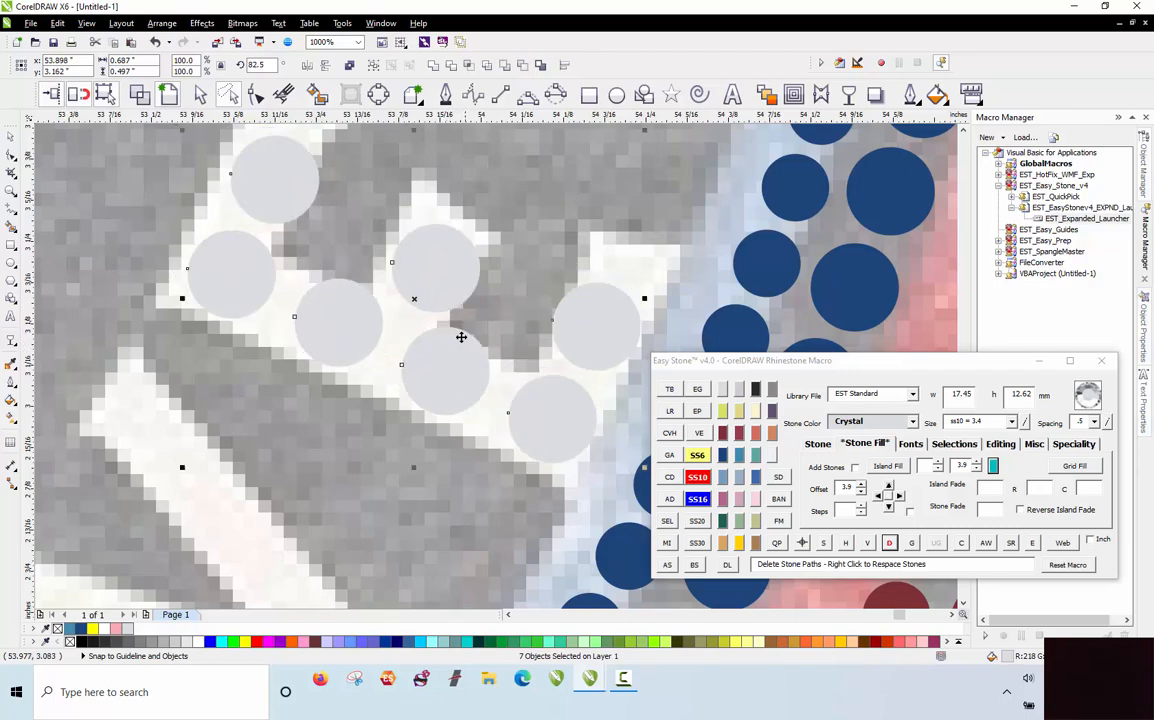
scroll(466, 240, "down", 1)
key("Escape")
scroll(313, 291, "down", 1)
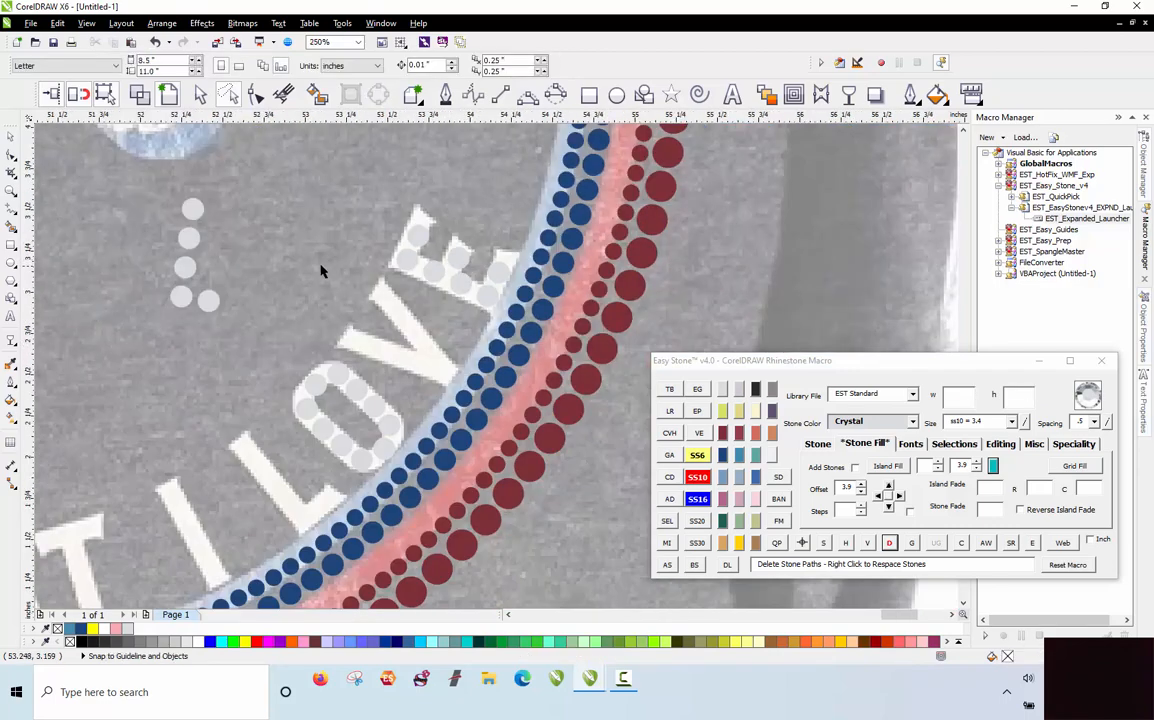
Step: Move the five spare L stones so their corner stone sits on the corner of the L in LOVE
scroll(170, 220, "up", 1)
scroll(180, 166, "down", 1)
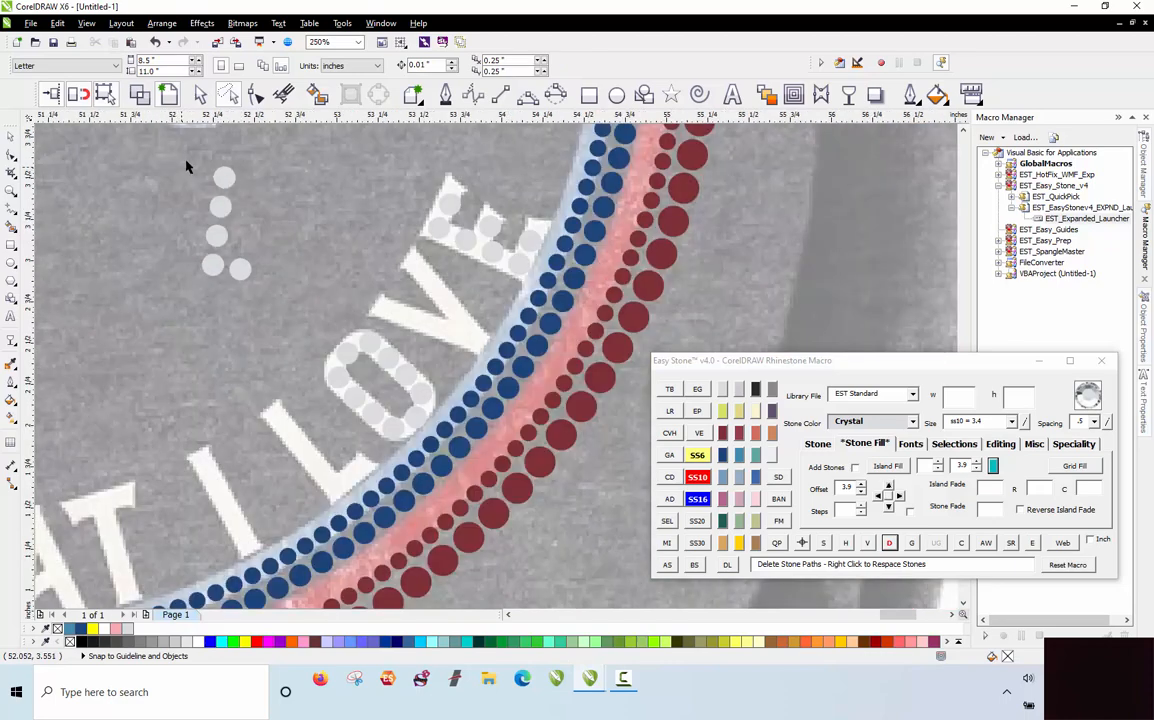
left_click_drag(270, 147, 188, 318)
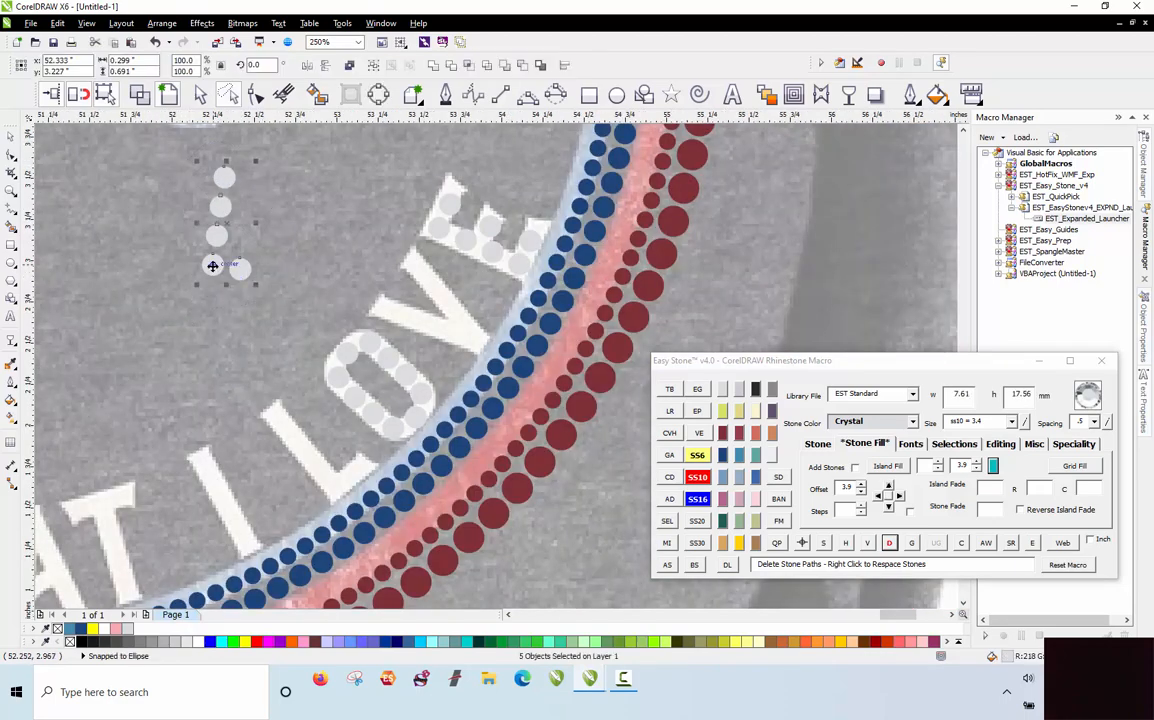
left_click_drag(212, 265, 335, 491)
scroll(335, 491, "up", 1)
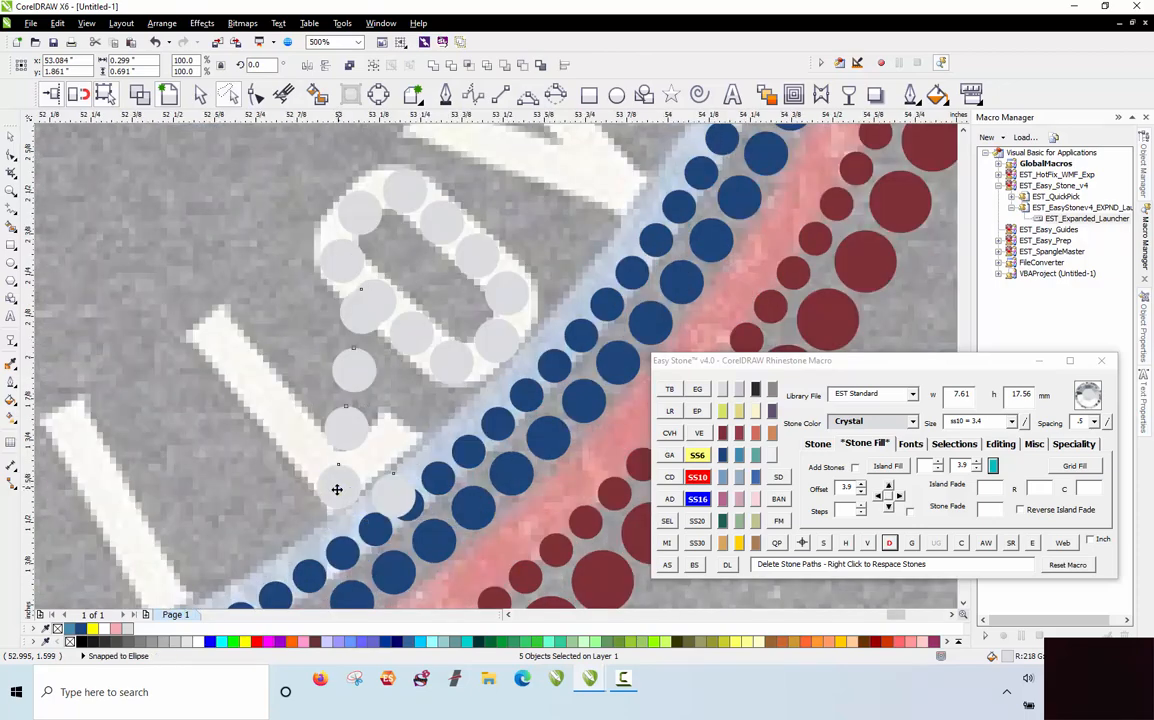
Step: Rotate the L stones to 46.6 degrees about the corner stone to follow the L in LOVE
left_click(337, 489)
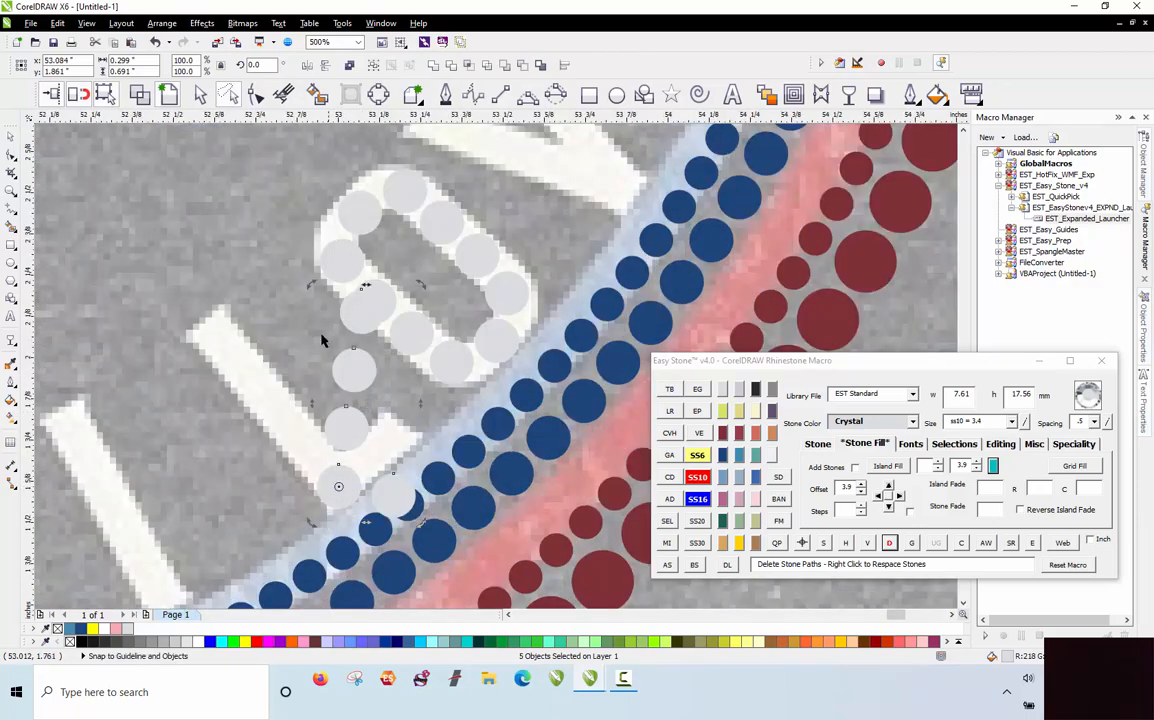
left_click_drag(309, 283, 139, 345)
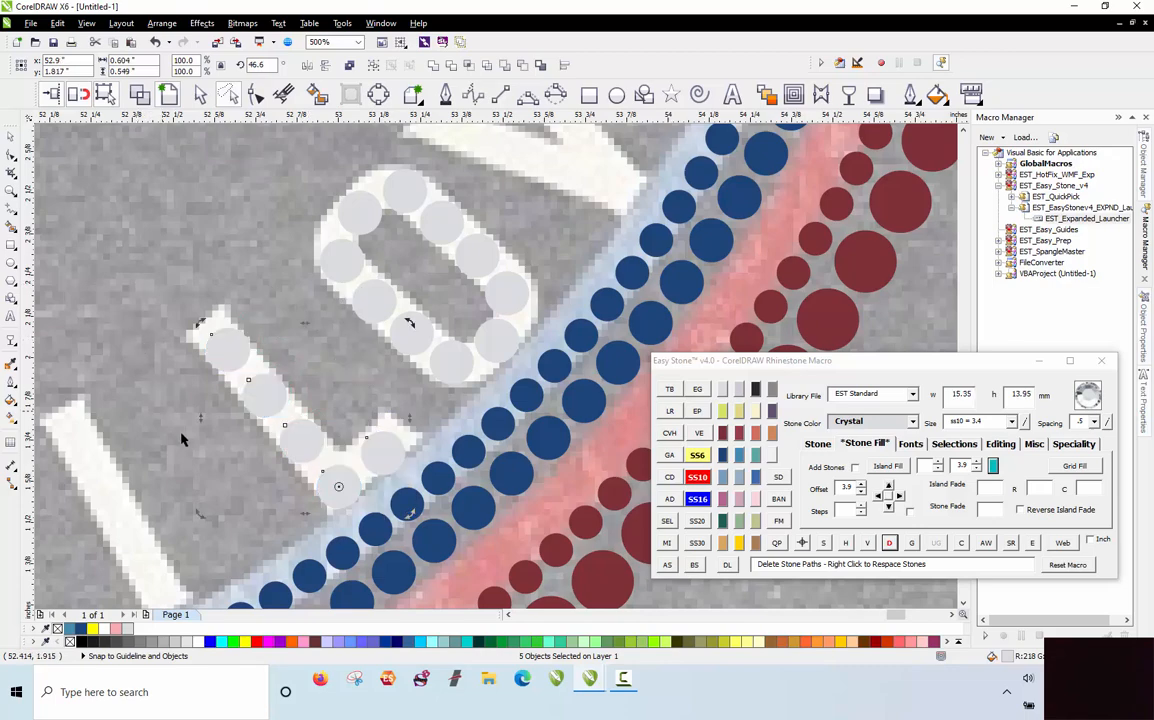
scroll(187, 331, "up", 2)
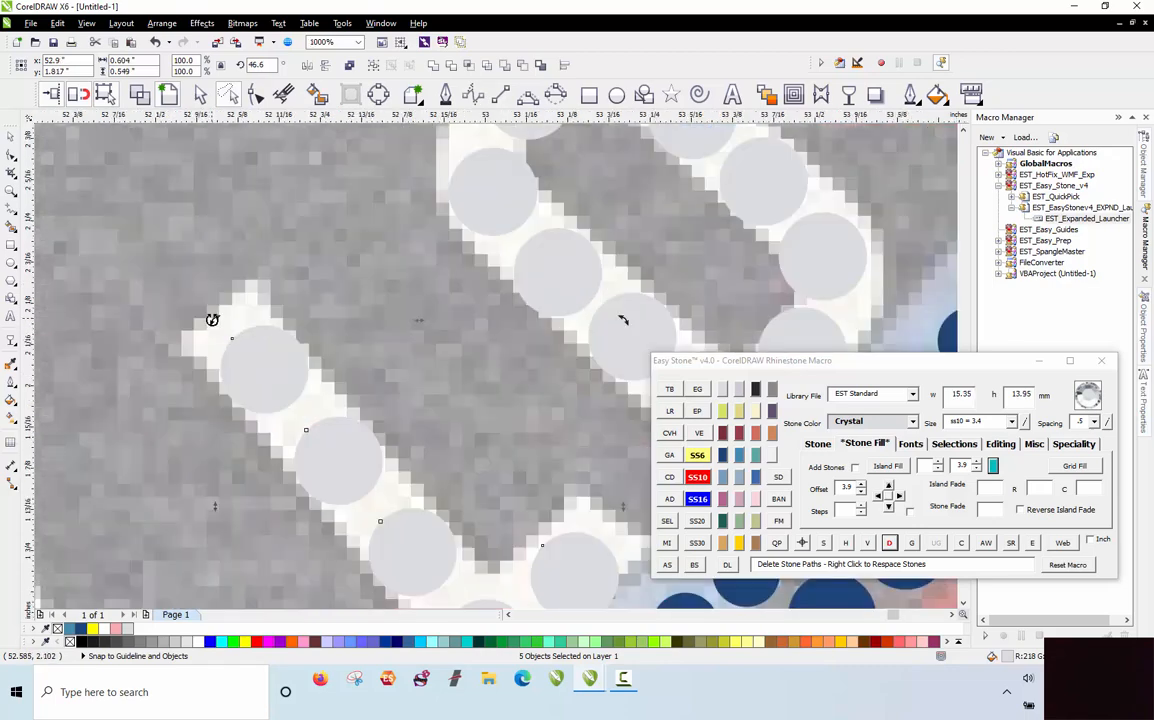
scroll(206, 322, "down", 2)
key("Escape")
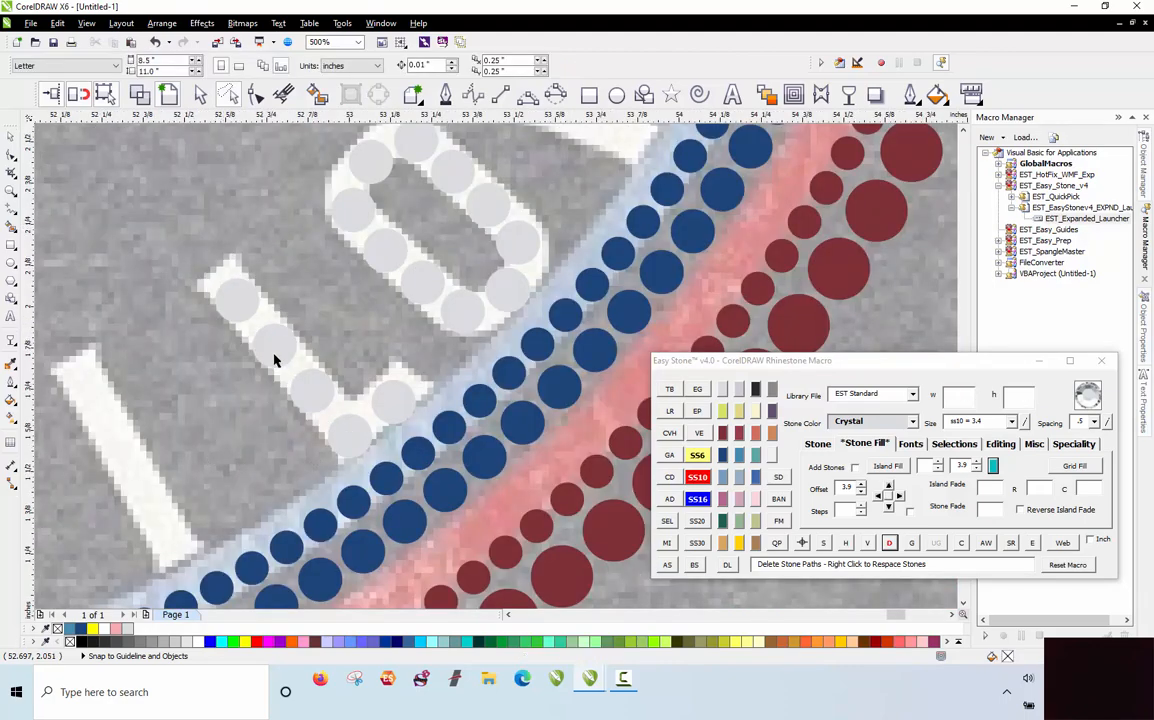
Step: Place an ss10 Crystal stone at the outer end of the V's lower arm in LOVE and another at its point
scroll(412, 244, "down", 2)
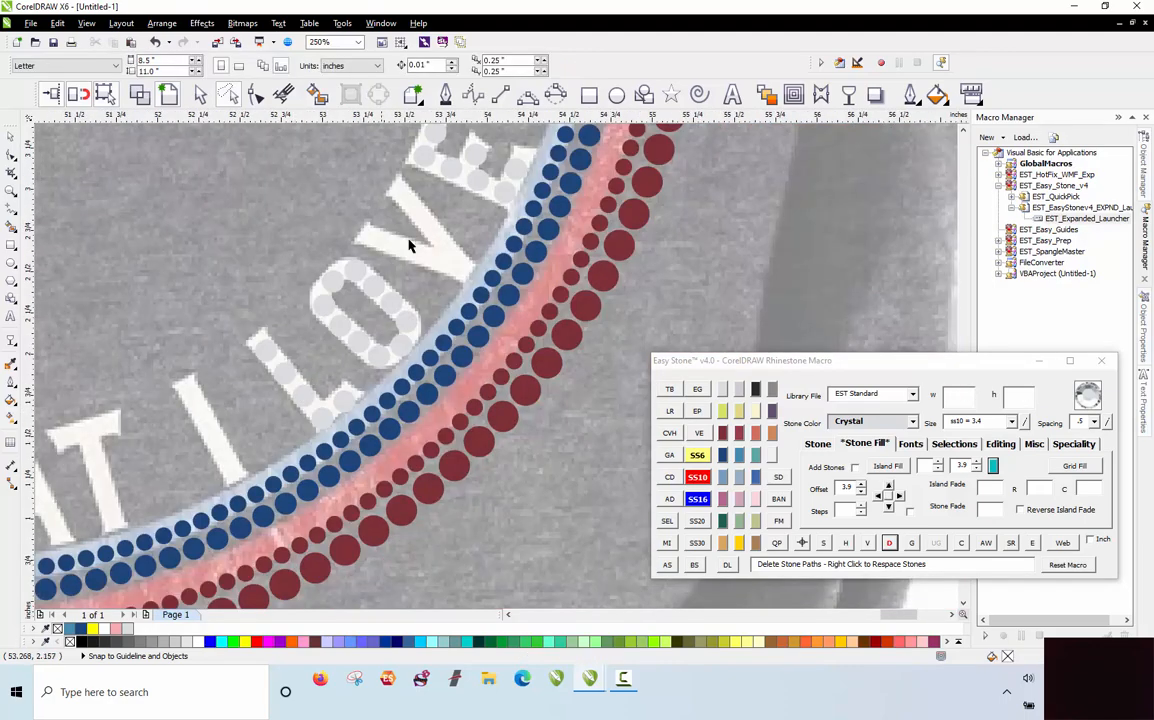
scroll(399, 257, "up", 1)
scroll(432, 231, "down", 1)
scroll(432, 231, "up", 2)
left_click(304, 352)
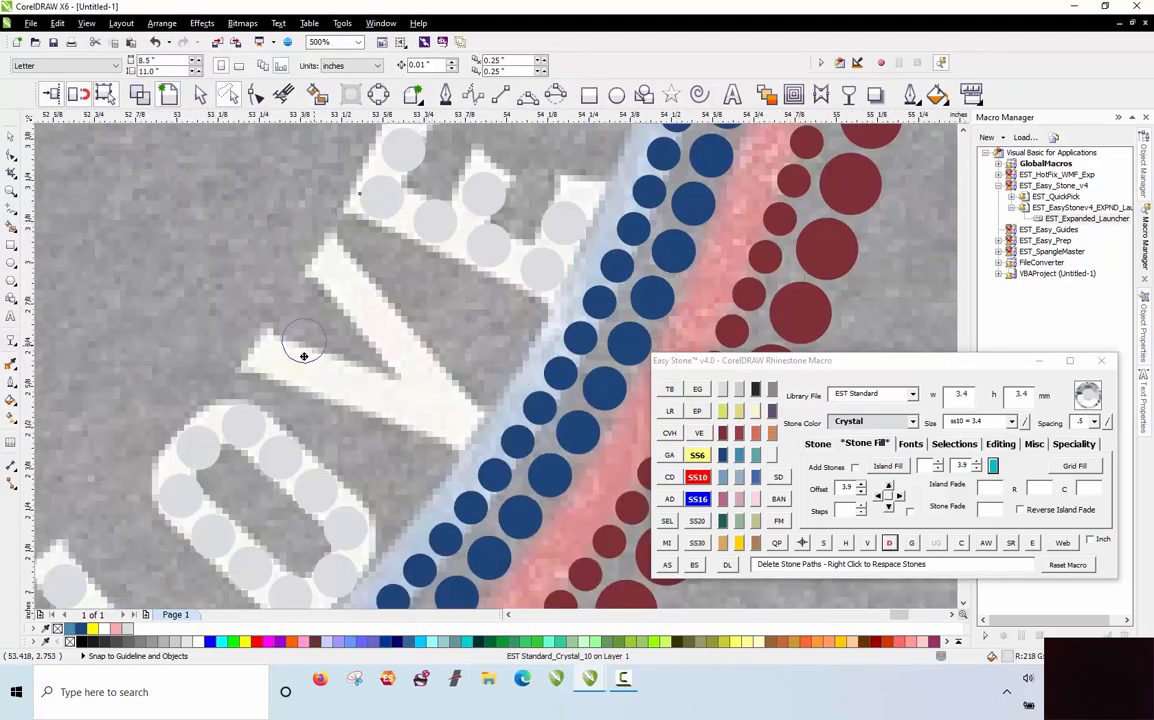
left_click_drag(298, 386, 470, 427)
right_click(470, 427)
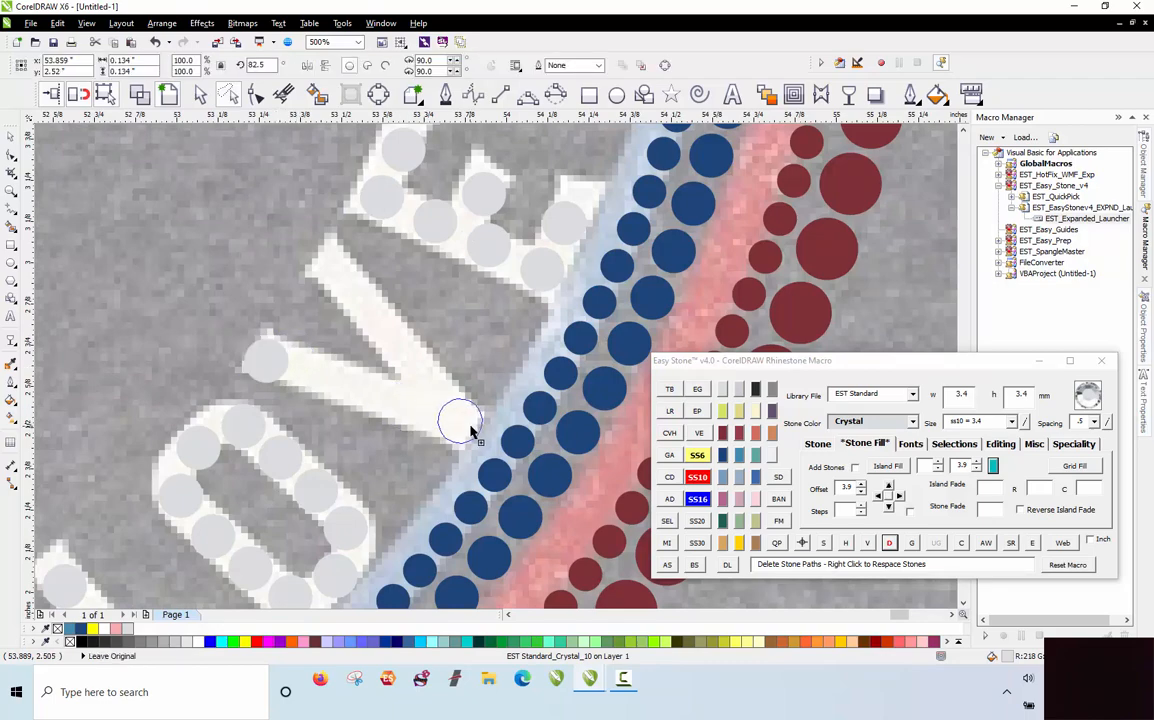
Step: Fill the gap between the two V end stones with three evenly spaced stones and delete the stone path
left_click(270, 368, "shift")
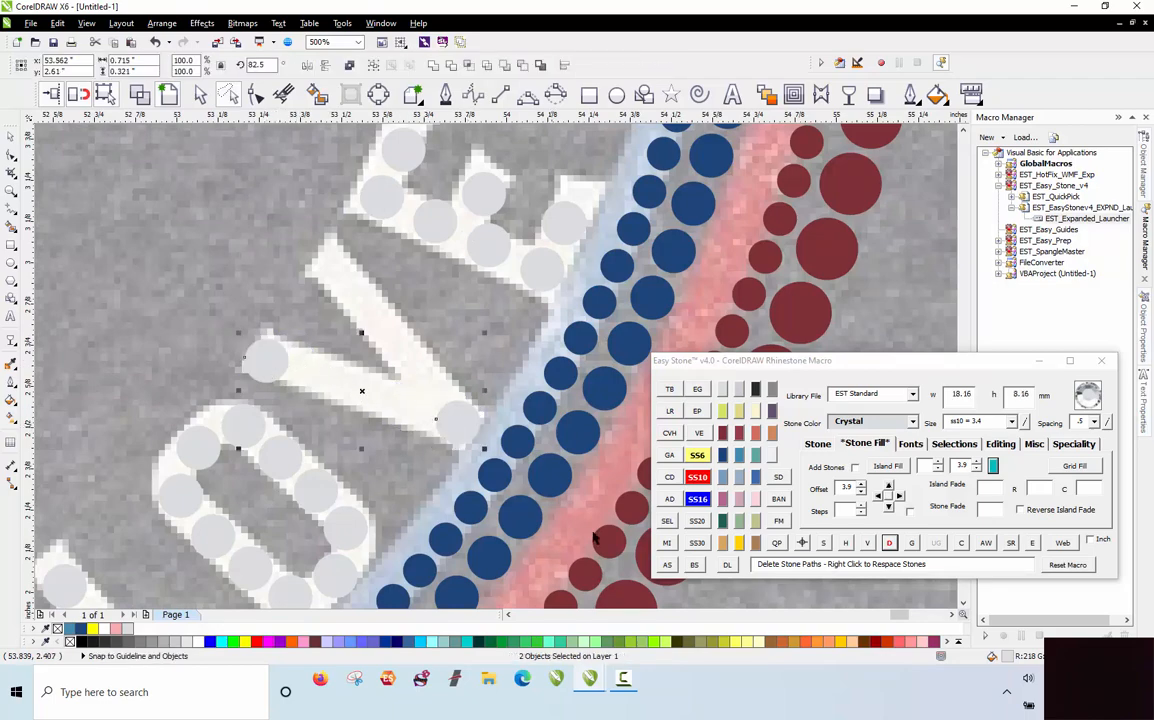
left_click(665, 565)
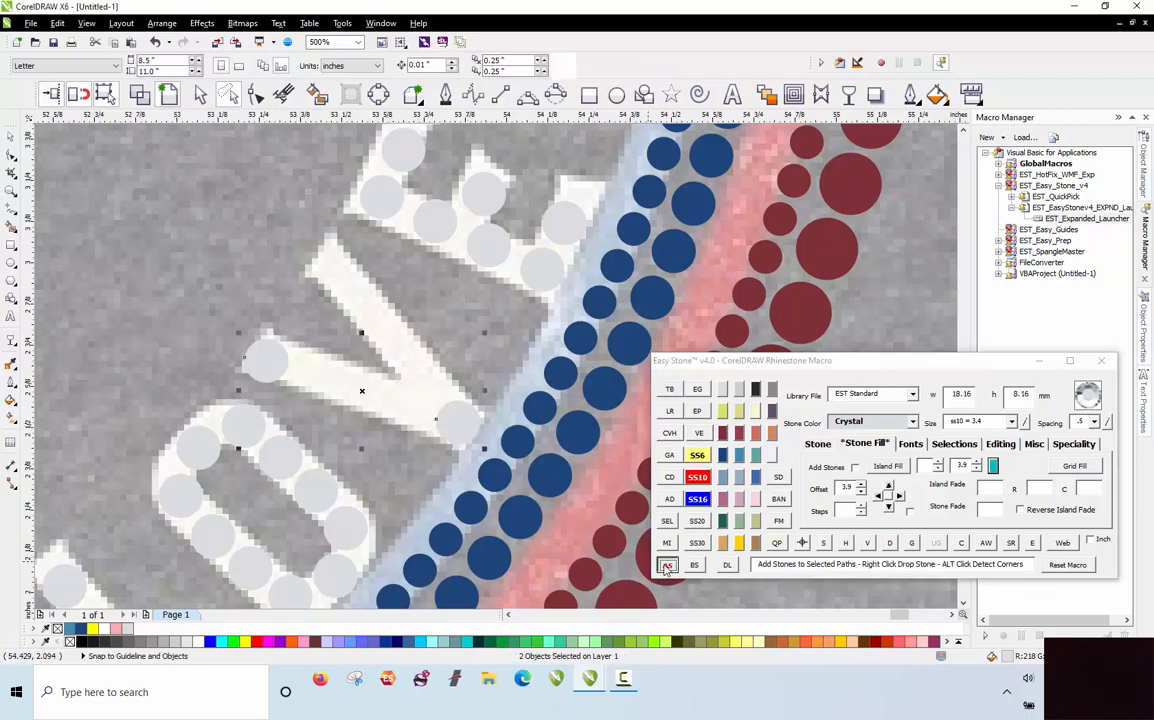
left_click(803, 543)
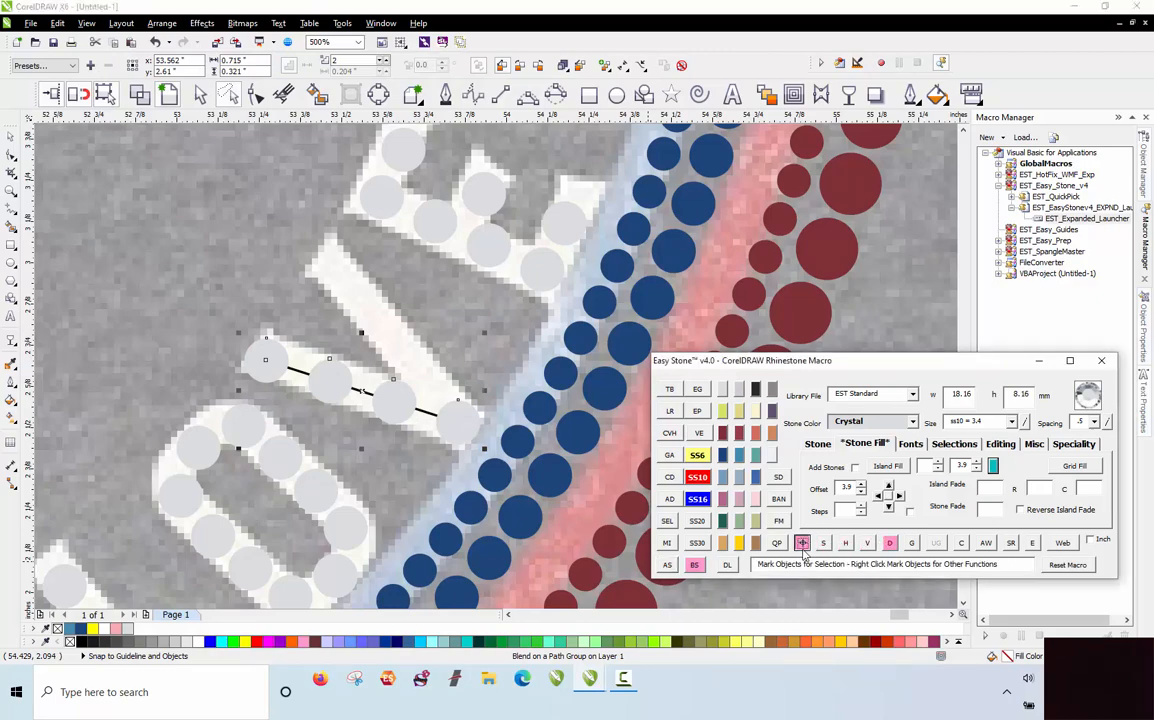
left_click(890, 543)
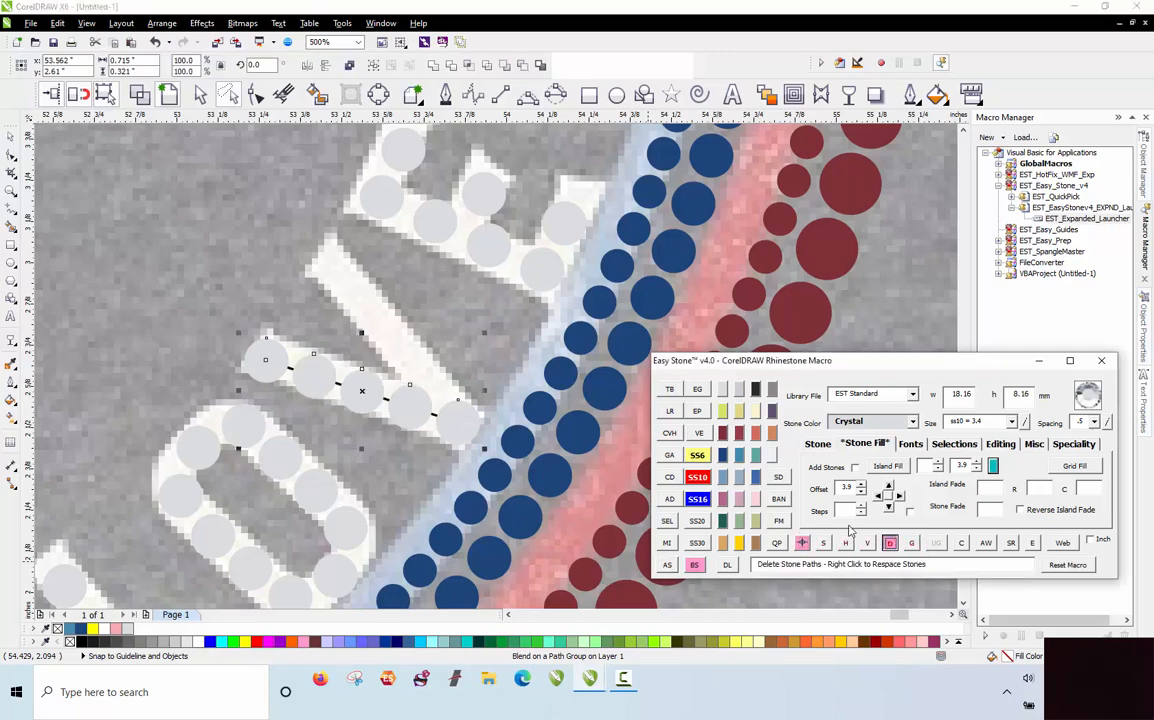
left_click(483, 355)
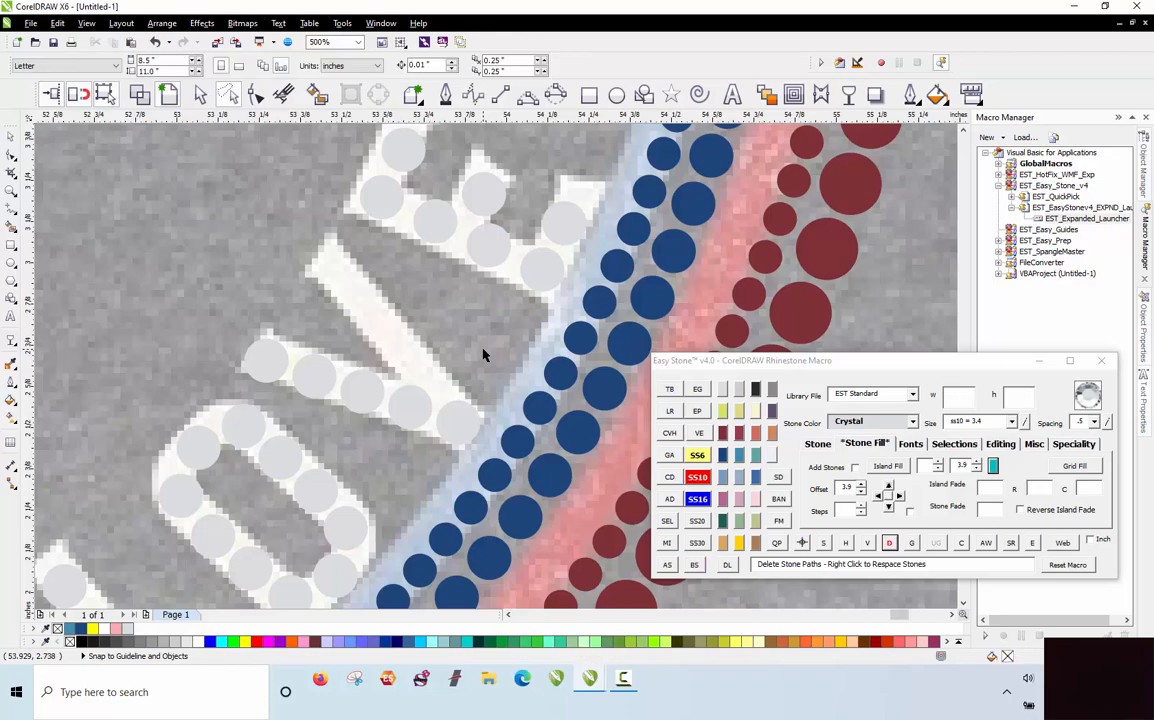
Step: Copy an ss10 Crystal stone from the V's point in LOVE to the start of its upper arm
left_click(273, 360)
left_click(316, 376, "shift")
left_click(362, 391, "shift")
left_click(410, 405, "shift")
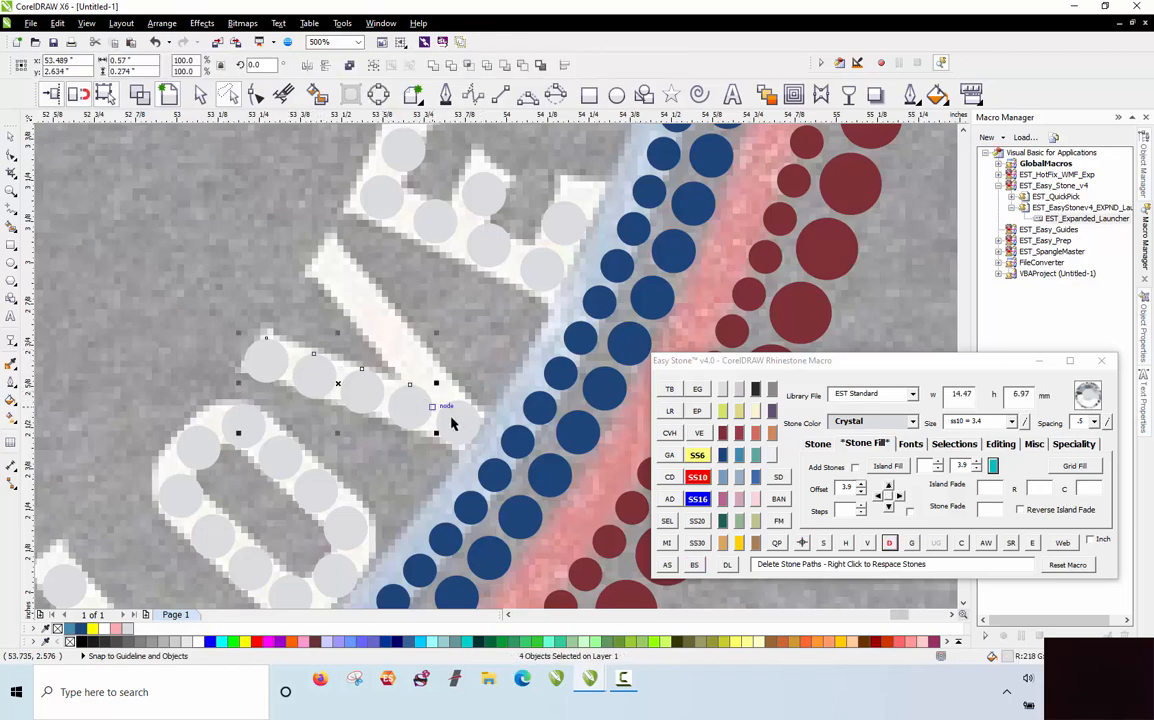
left_click(470, 400)
scroll(466, 430, "up", 3)
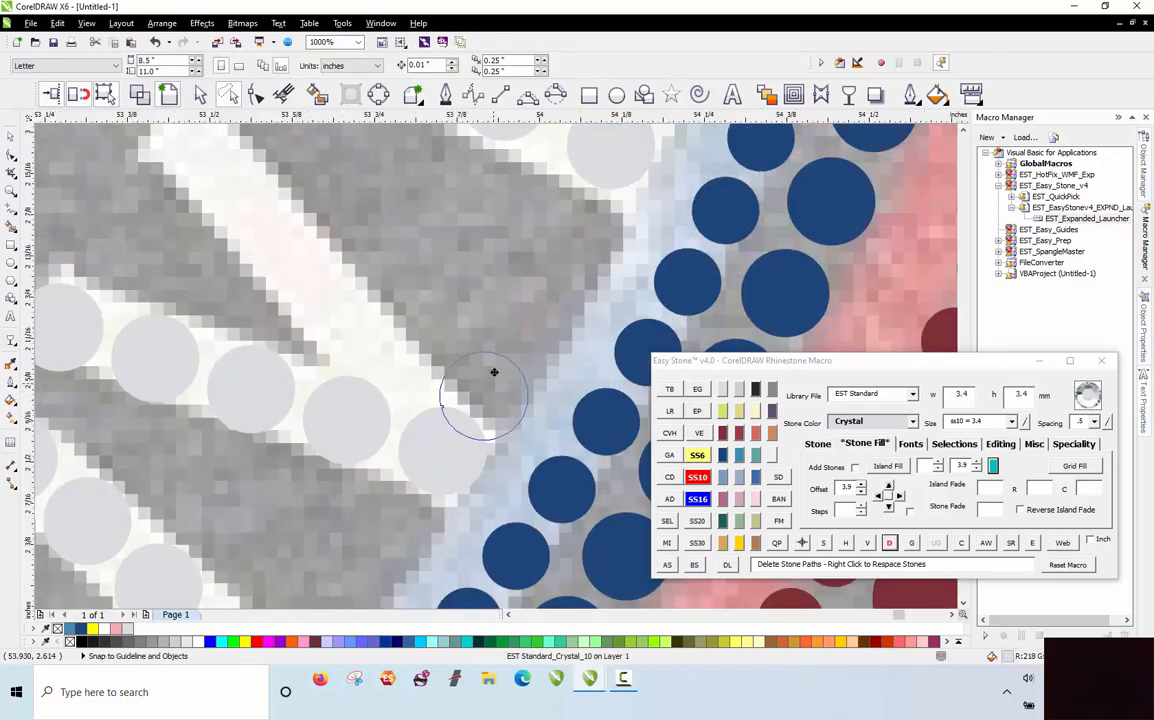
left_click_drag(494, 372, 431, 325)
Step: Change the lower-arm stone next to the V's point to ss6 and shift it down slightly
left_click(363, 408)
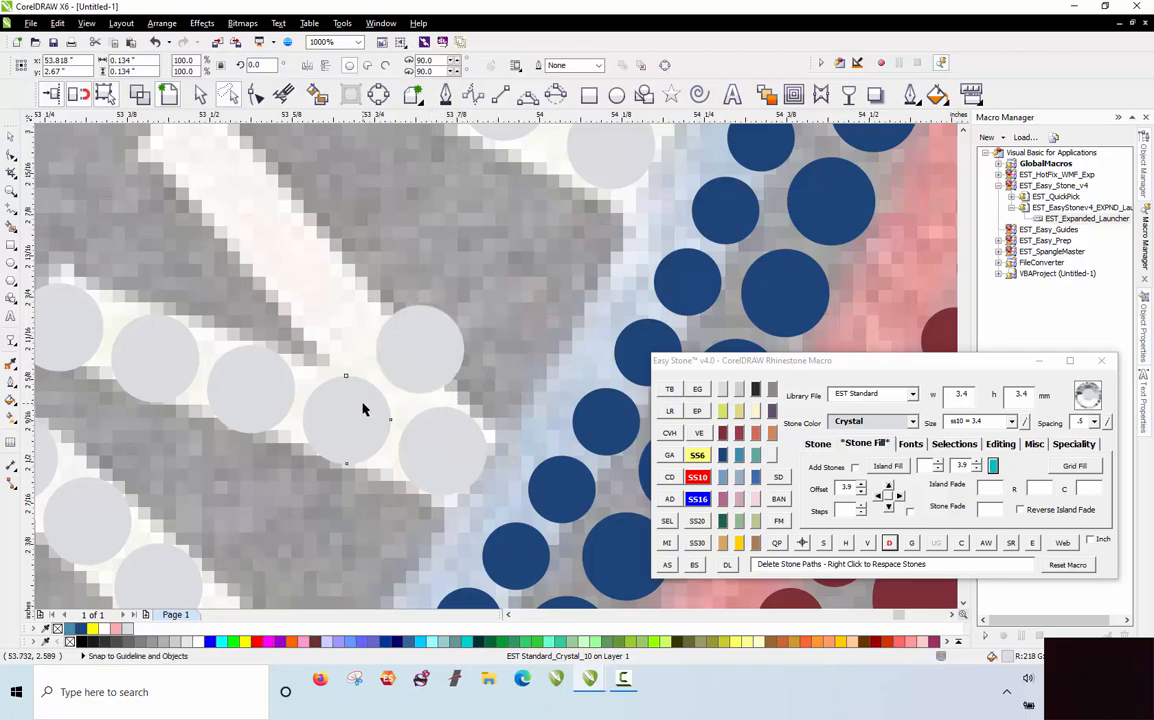
left_click(697, 455)
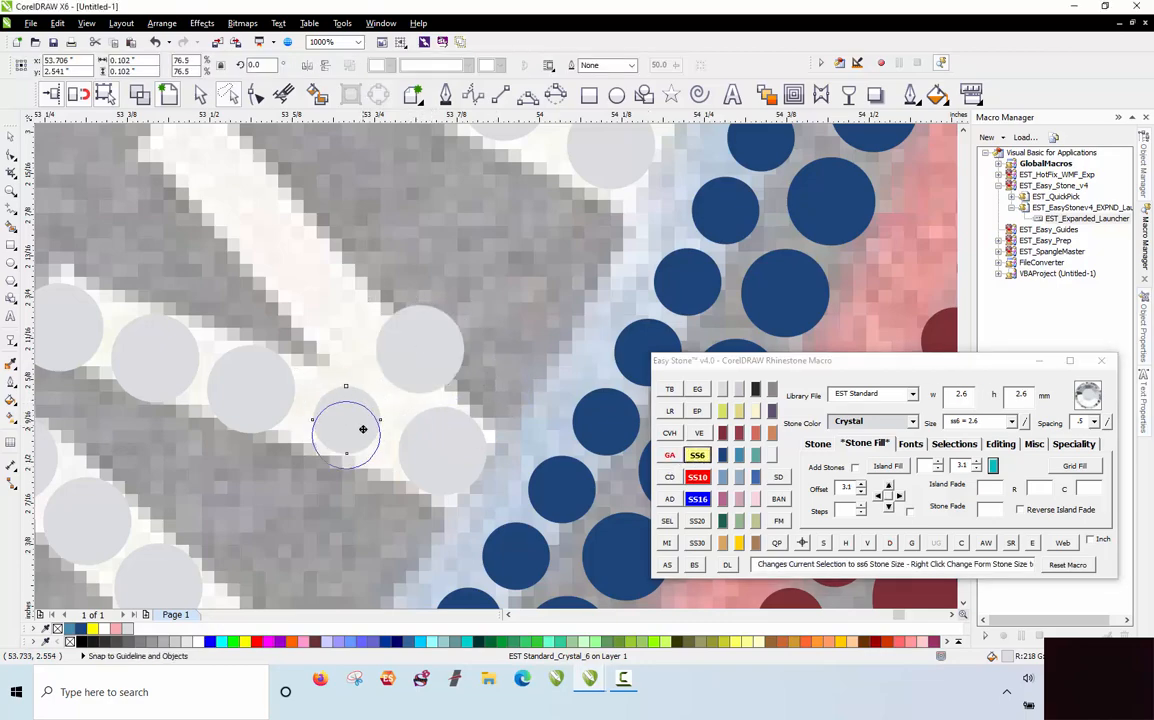
left_click_drag(363, 429, 364, 451)
Step: Move the upper-arm stone closer to the V's point, change it to ss6, and nudge the adjacent lower-arm ss10 stone
left_click(411, 384)
left_click_drag(408, 390, 408, 390)
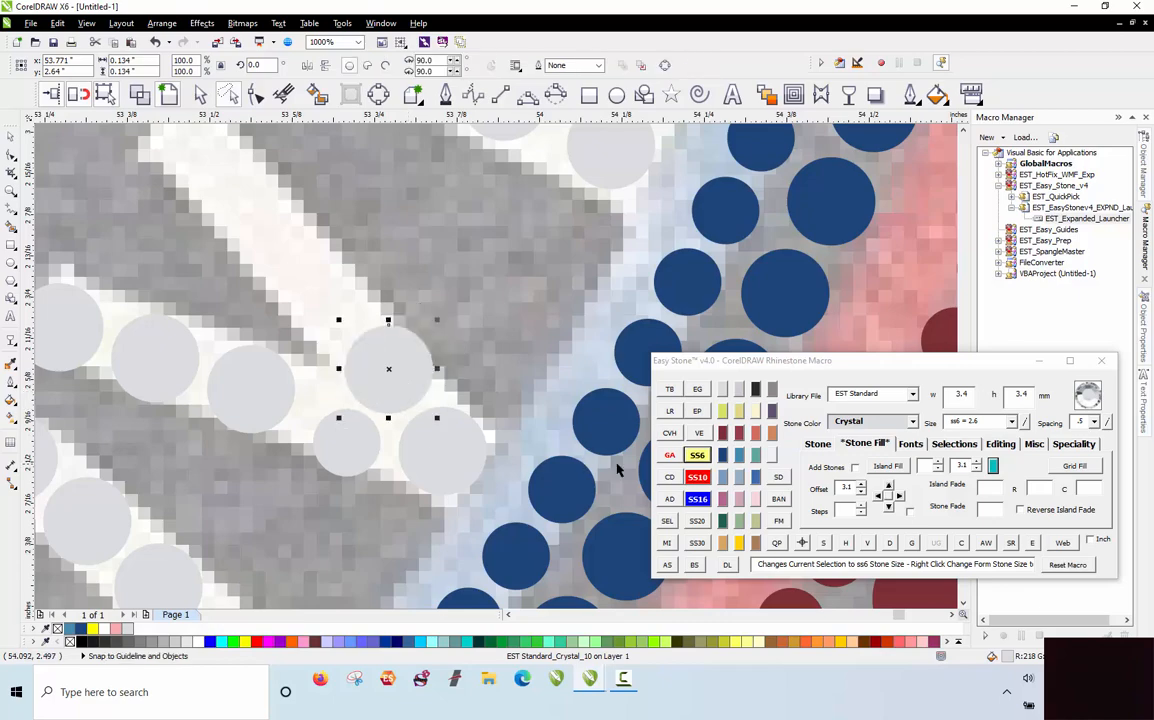
left_click(697, 456)
left_click_drag(277, 400, 287, 406)
scroll(425, 421, "down", 1)
left_click(408, 345)
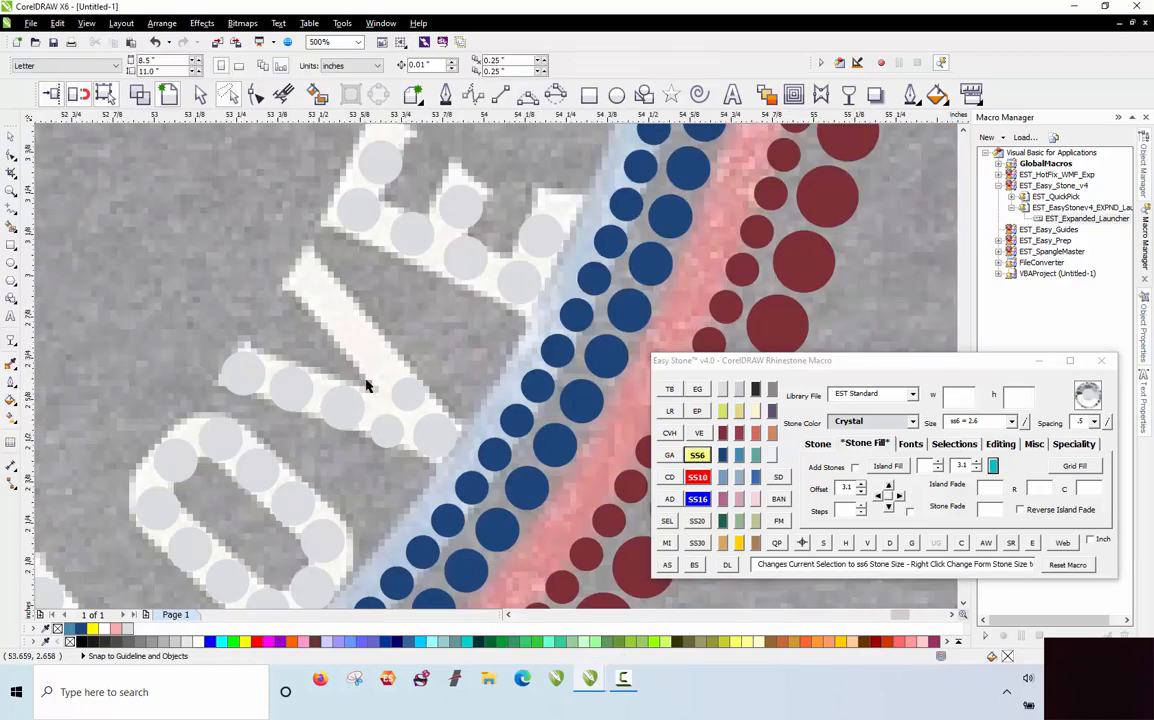
Step: Place three ss10 Crystal stones along the V's upper arm out to its end and space them evenly
scroll(340, 296, "up", 1)
mouse_move(343, 505)
left_mouse_down()
mouse_move(404, 404)
mouse_move(407, 418)
mouse_move(258, 244)
mouse_move(263, 253)
left_mouse_up()
right_click(404, 404)
right_click(258, 244)
right_click(332, 340)
left_click_drag(313, 301, 331, 338)
scroll(327, 246, "down", 1)
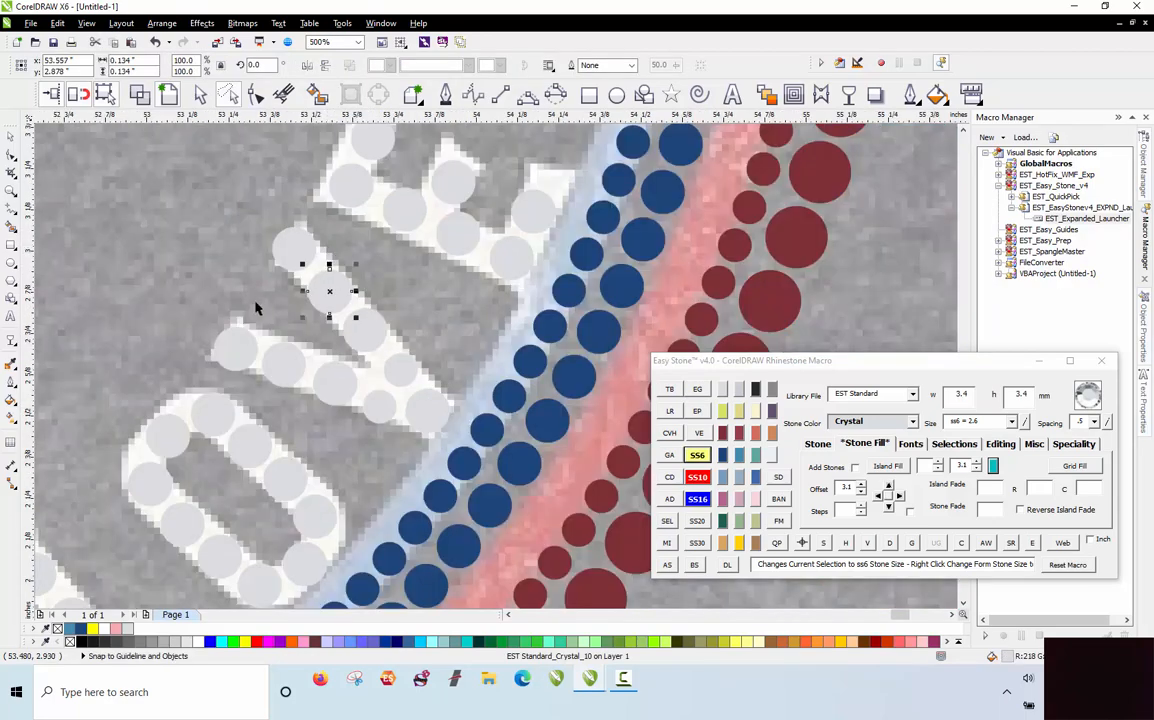
Step: Fine-tune the positions of the two ss6 stones near the V's point
left_click(226, 283)
scroll(393, 399, "up", 1)
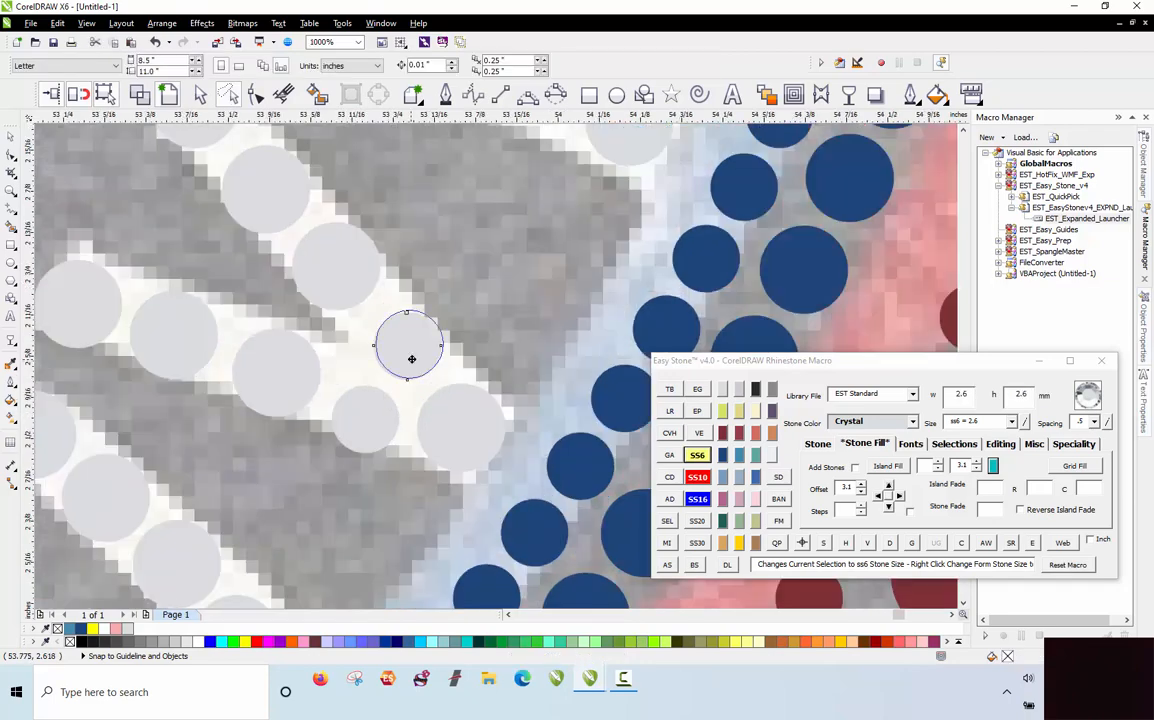
left_click_drag(410, 343, 376, 411)
scroll(416, 282, "down", 1)
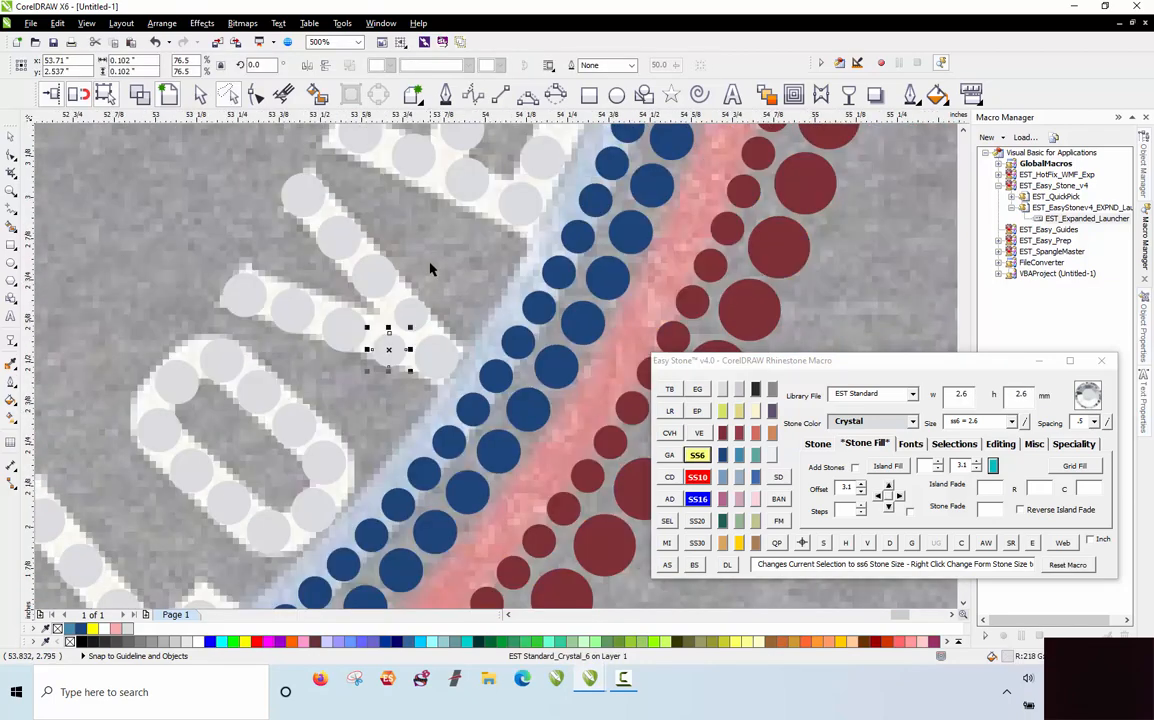
left_click(424, 260)
Step: Place one ss10 Crystal stone at each end of the letter I
scroll(421, 256, "down", 2)
scroll(309, 360, "down", 1)
scroll(343, 343, "up", 2)
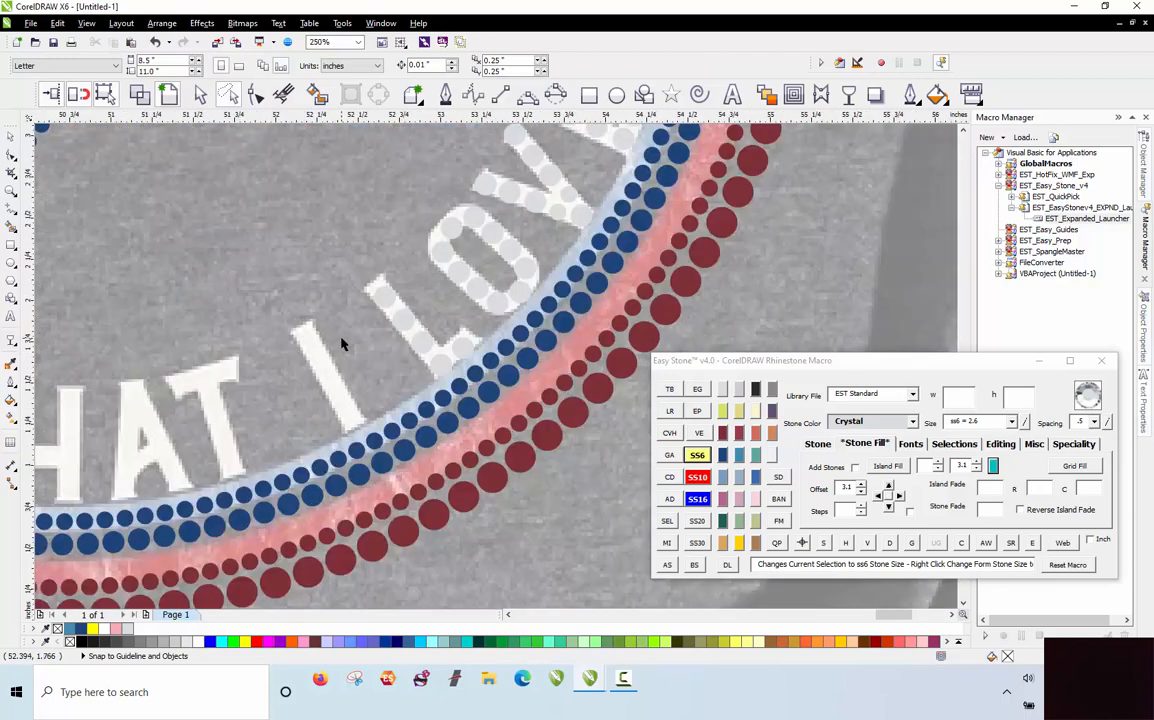
left_click_drag(296, 317, 362, 508)
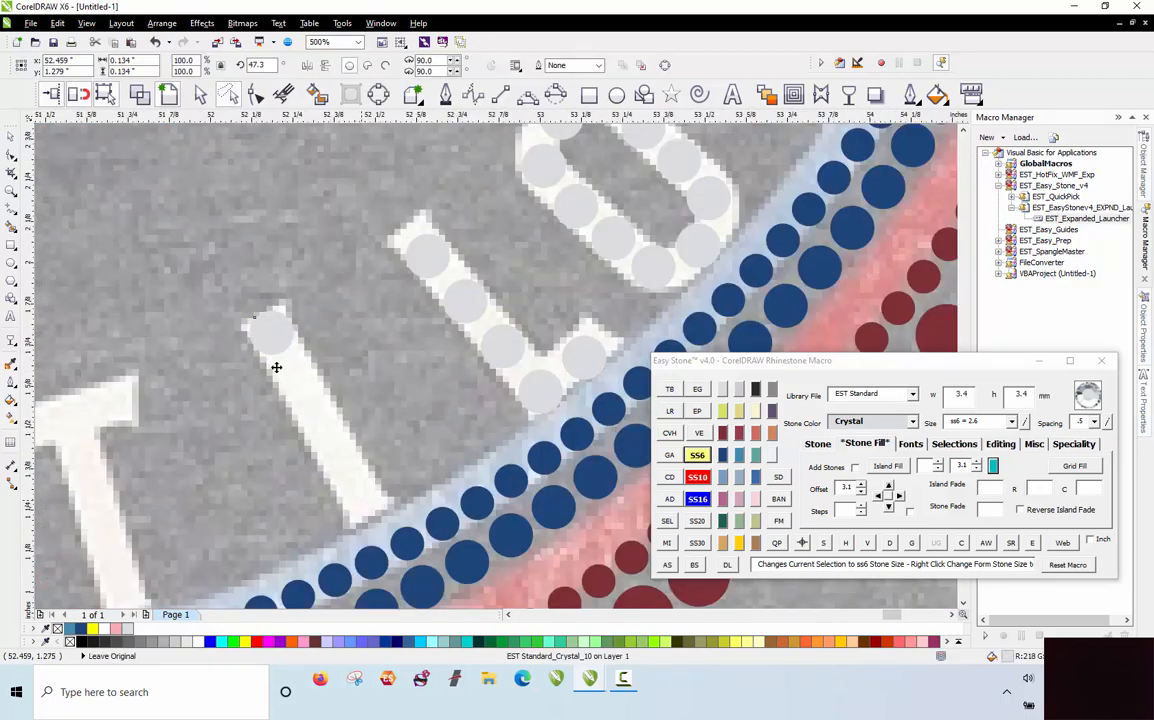
left_click_drag(276, 367, 362, 506)
Step: Fill the gap between the I's end stones with two evenly spaced stones and delete the stone path
left_click(667, 566)
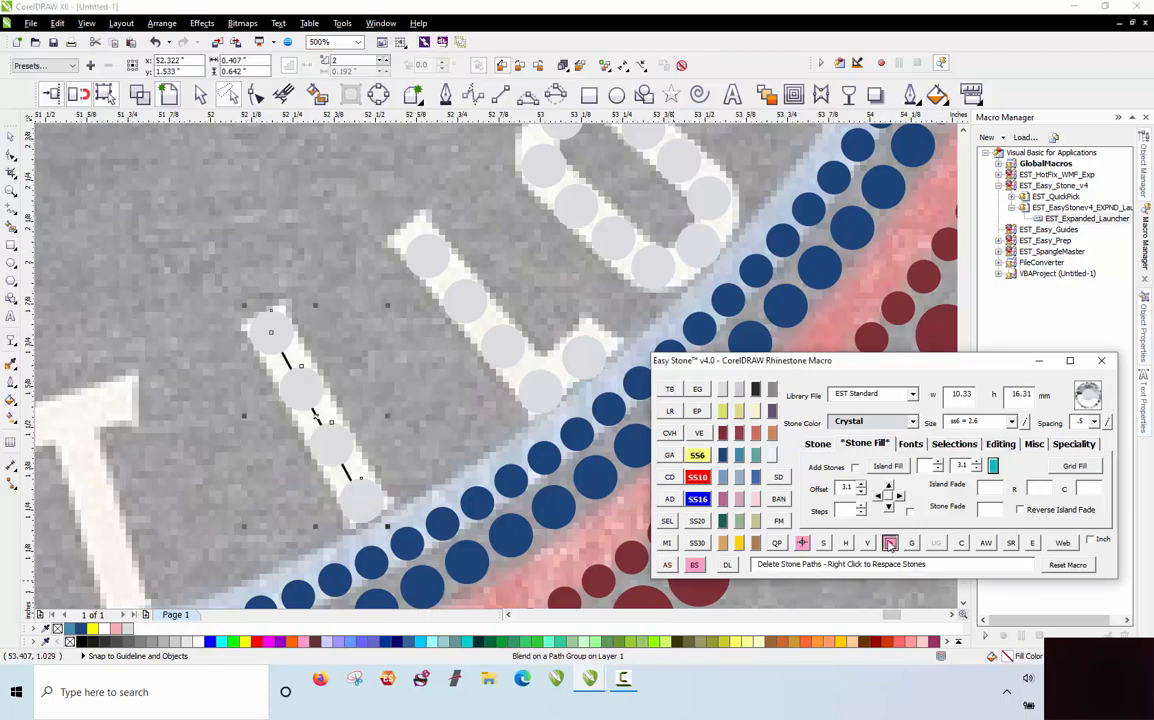
left_click(889, 542)
key("Escape")
scroll(438, 309, "down", 2)
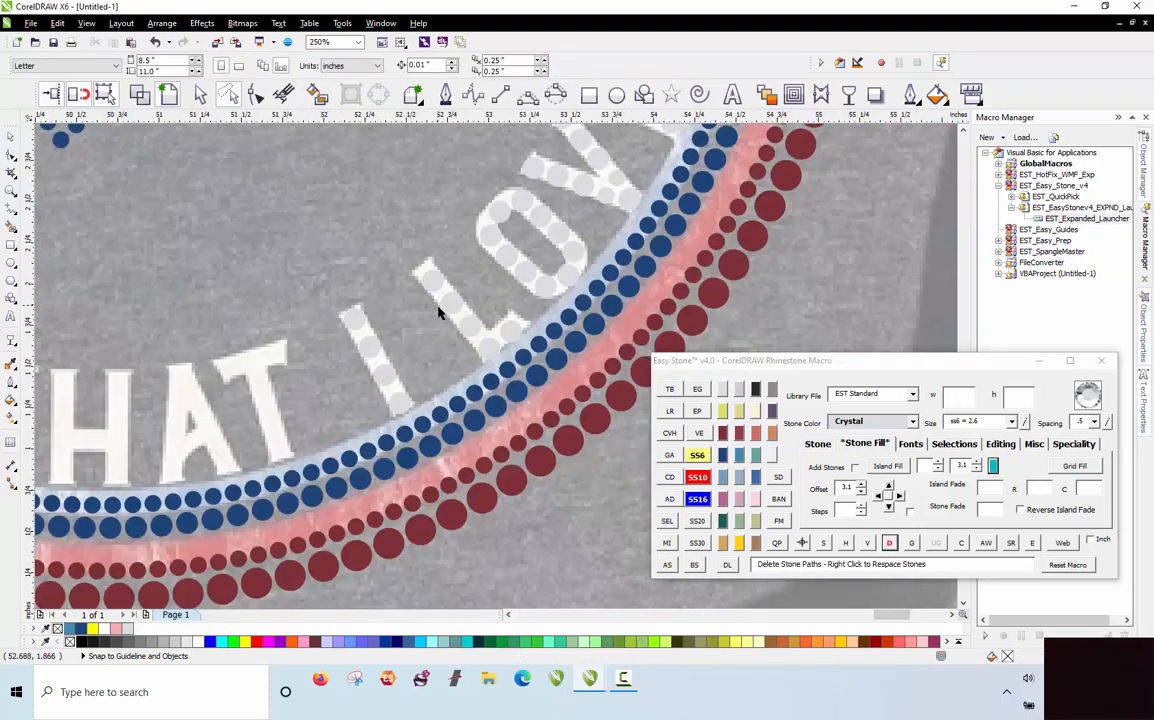
Step: Copy the I's four stones onto the stem of the last T in THAT and rotate them to 349.1 degrees about the base stone
scroll(278, 404, "up", 2)
left_click(513, 413)
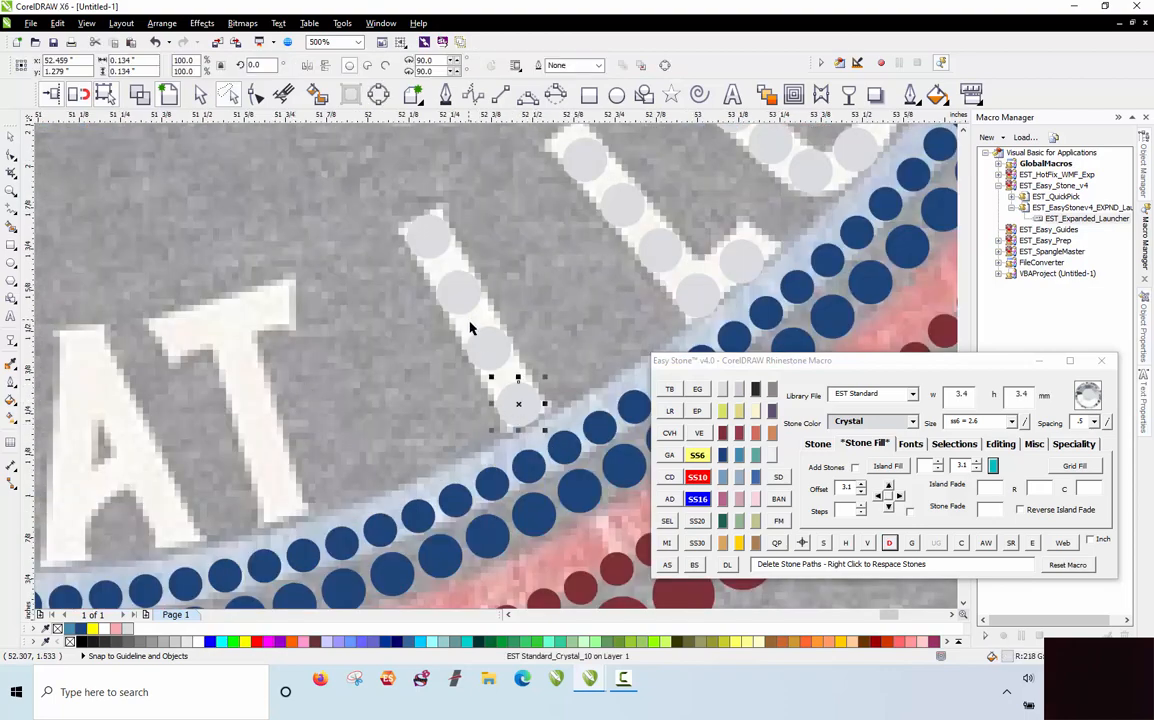
left_click(478, 337, "shift")
left_click(458, 289, "shift")
left_click(437, 229, "shift")
left_click_drag(520, 397, 279, 498)
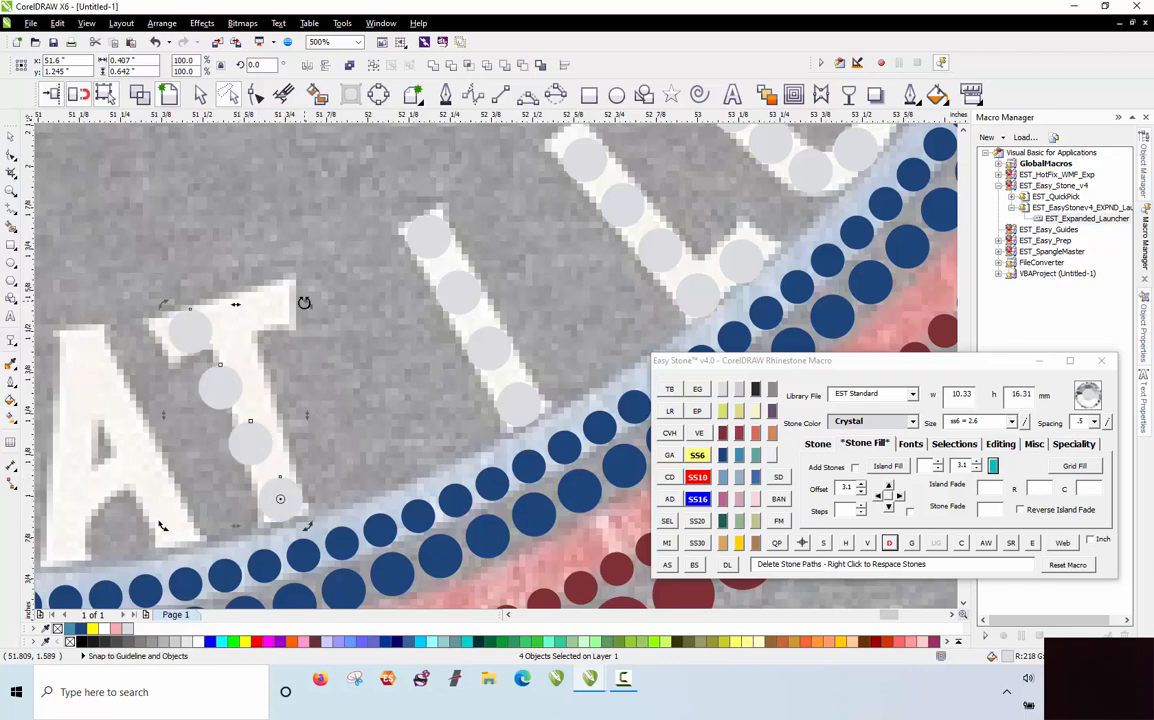
left_click_drag(304, 302, 348, 322)
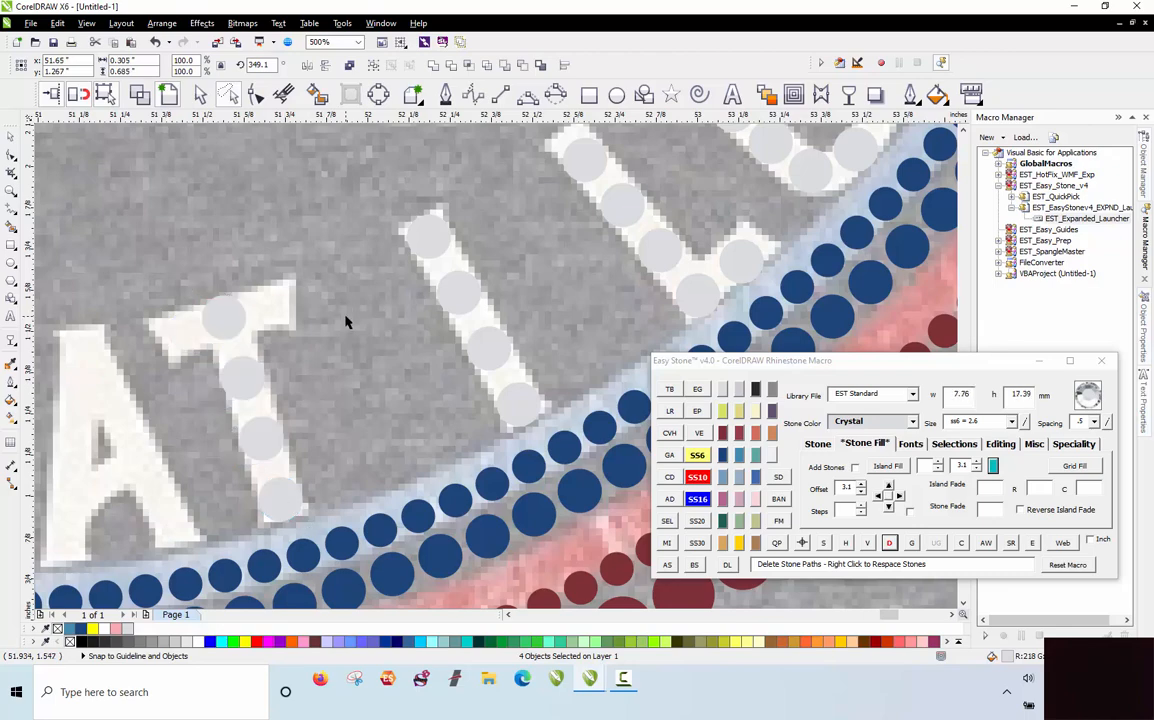
key("Escape")
Step: Place an ss10 Crystal stone at each end of the crossbar of the last T in THAT
scroll(180, 314, "up", 2)
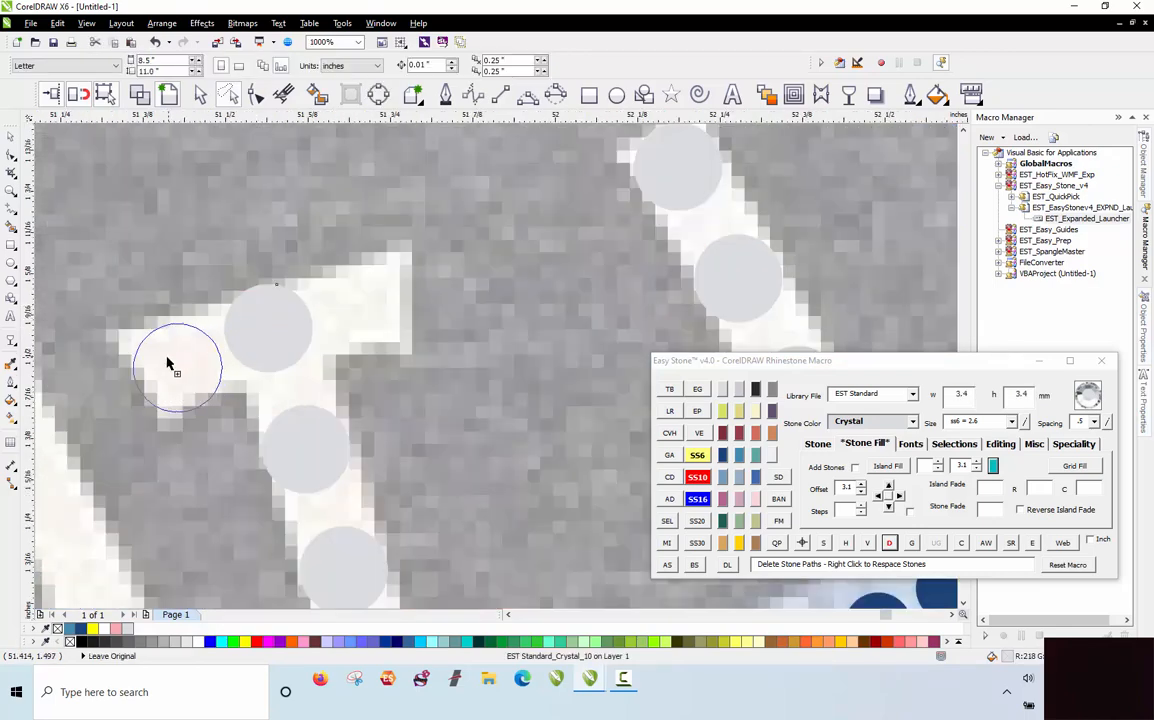
left_click(174, 364)
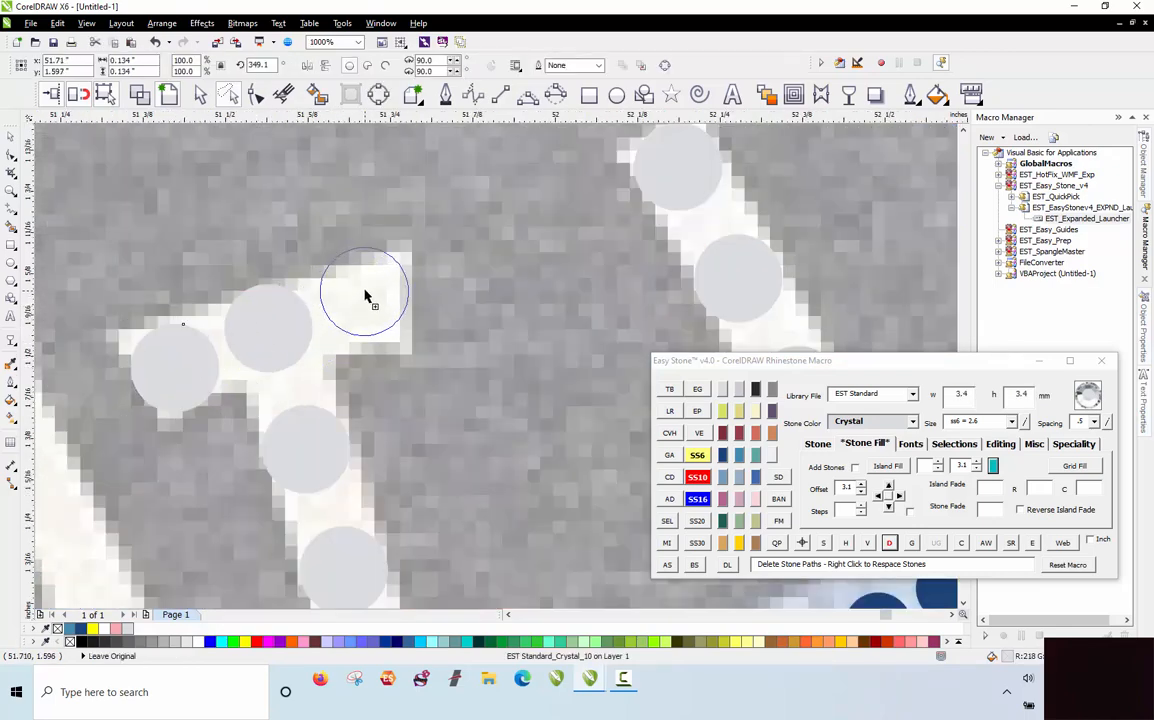
left_click(364, 298)
scroll(392, 230, "down", 2)
key("Escape")
Step: Copy the V's nine stones from LOVE so their point stone sits at the peak of the A in THAT
scroll(477, 270, "down", 2)
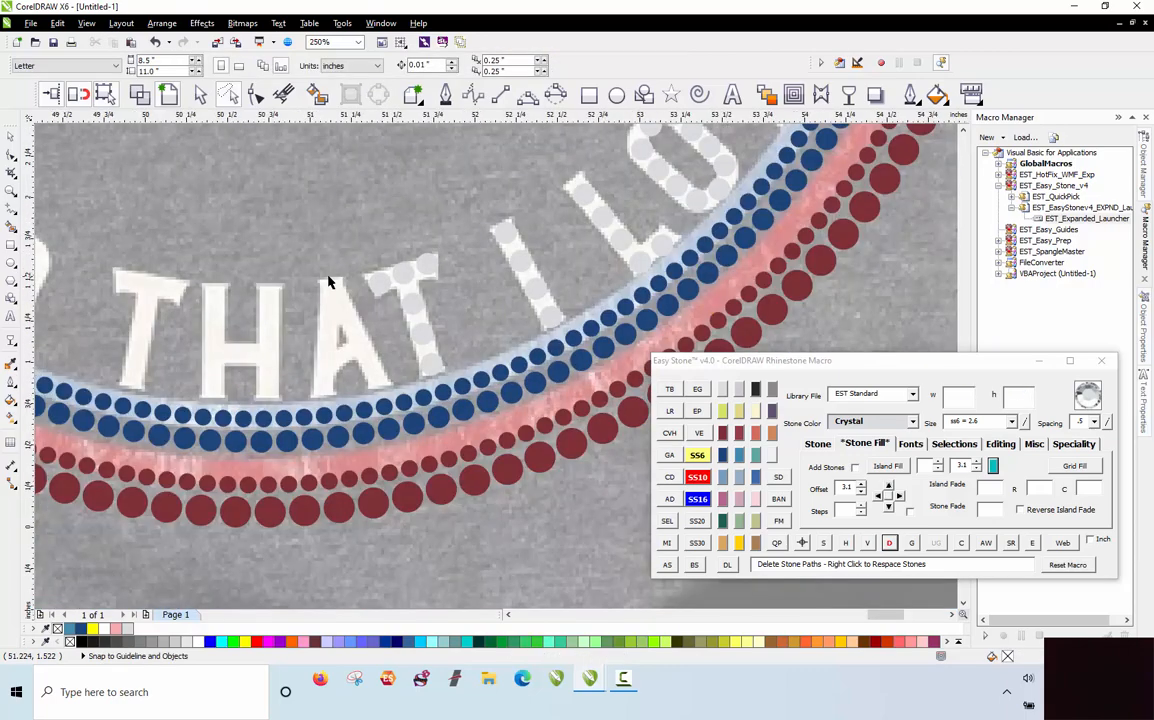
scroll(282, 312, "down", 2)
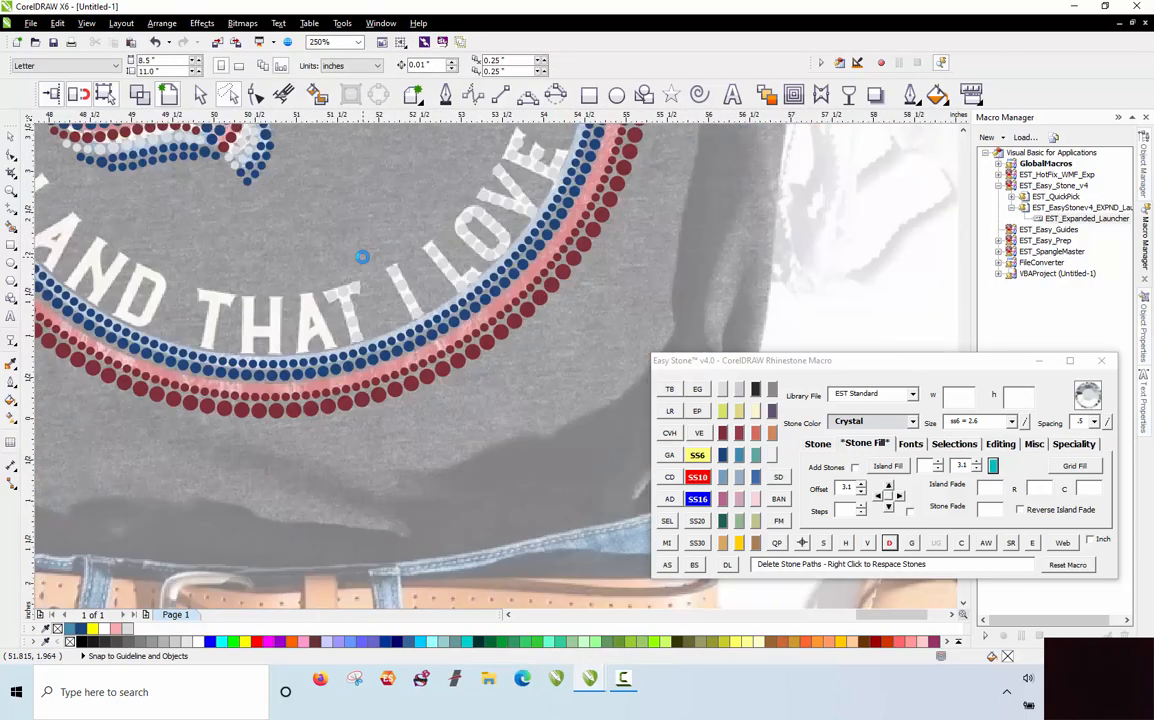
scroll(505, 183, "up", 2)
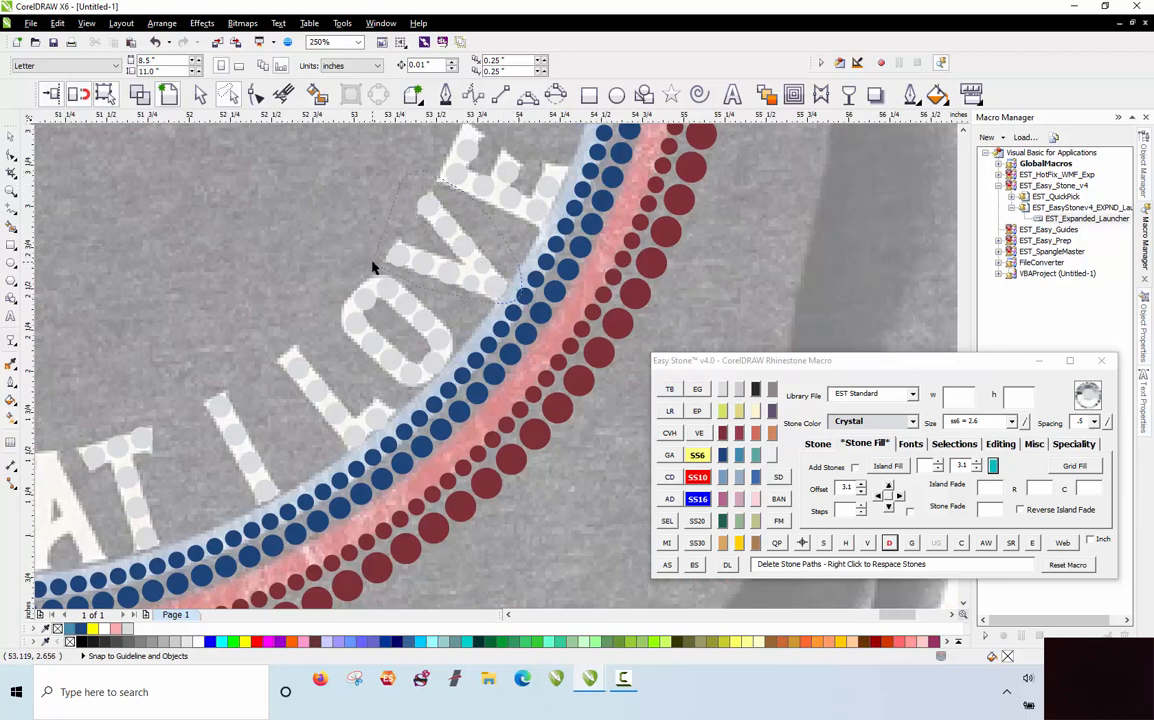
left_click(543, 172)
scroll(543, 172, "down", 2)
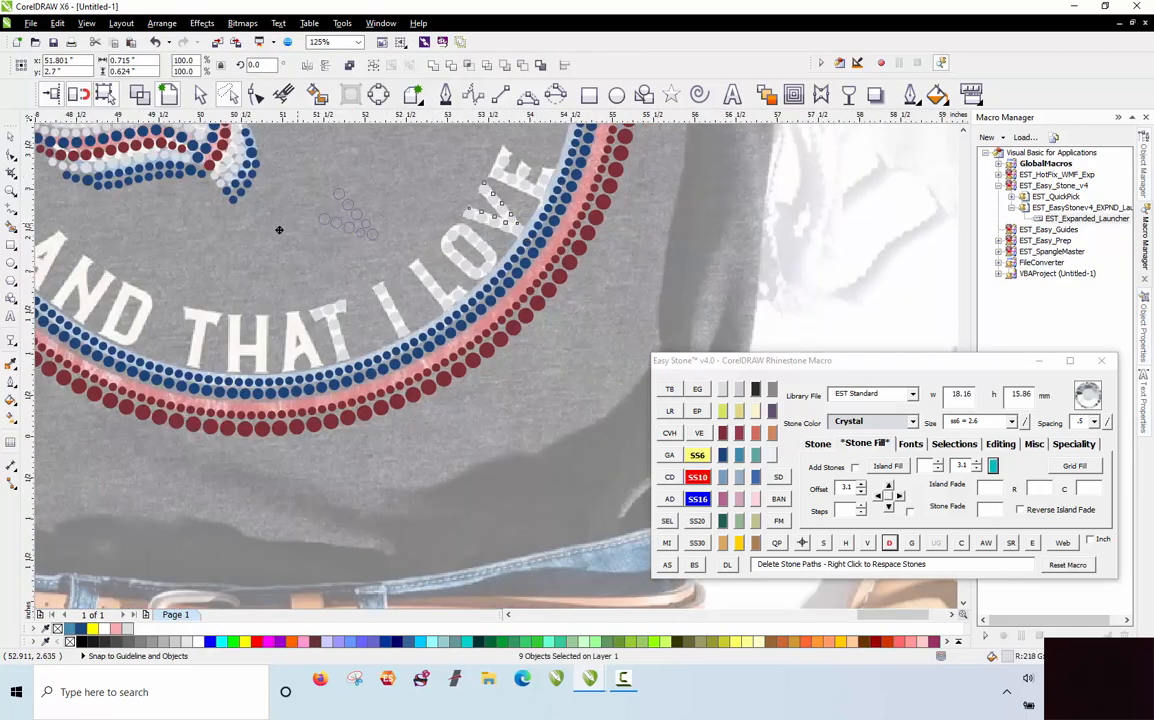
scroll(279, 342, "up", 2)
scroll(278, 257, "up", 2)
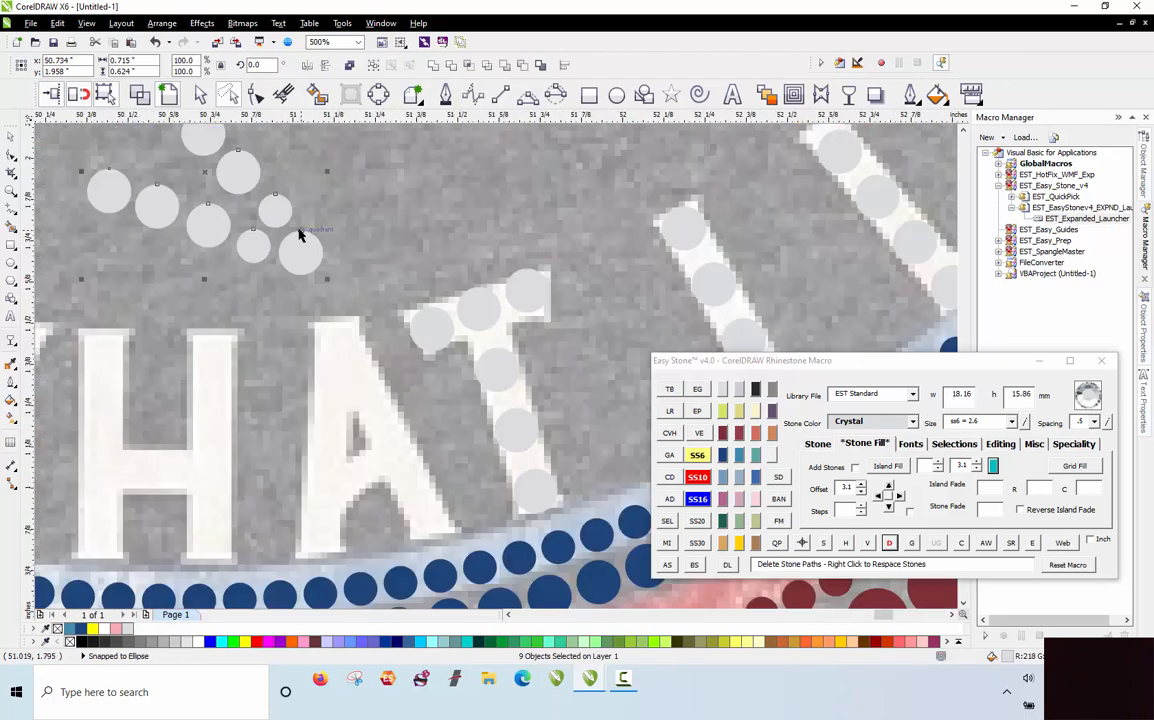
scroll(330, 335, "down", 1)
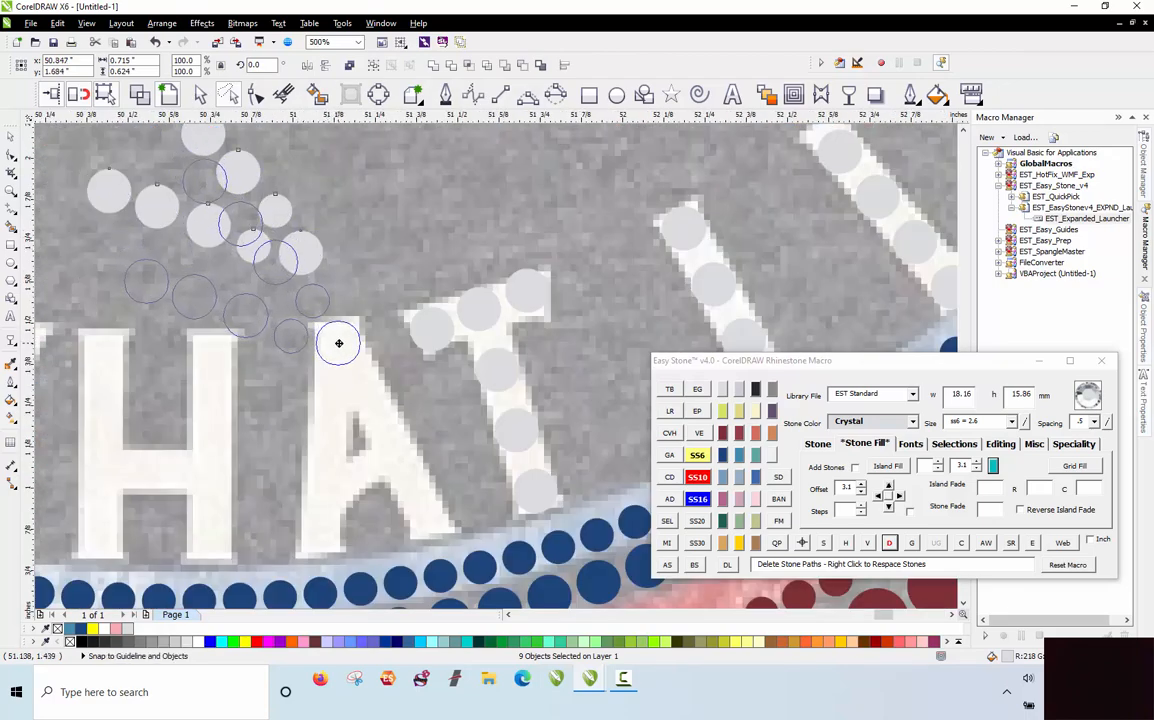
scroll(288, 233, "down", 1)
scroll(288, 233, "up", 1)
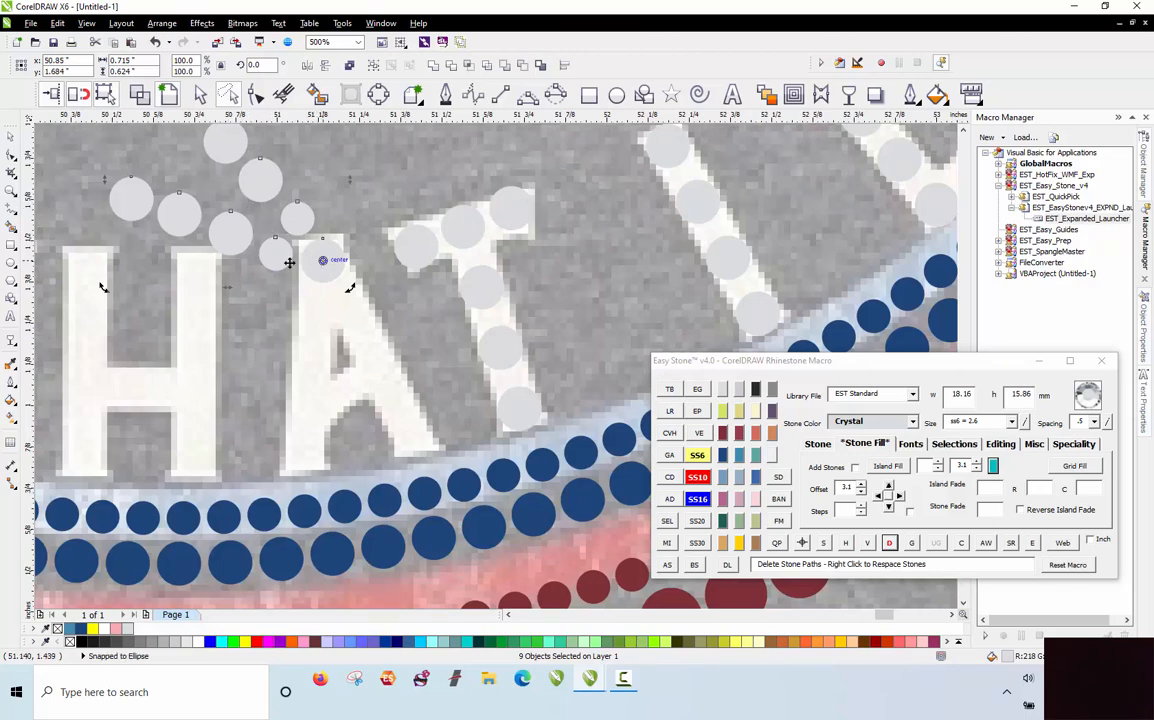
Step: Rotate the copied V stones to 135.1 degrees about the point stone to form the A, and shift them up slightly
left_click_drag(111, 315, 446, 357)
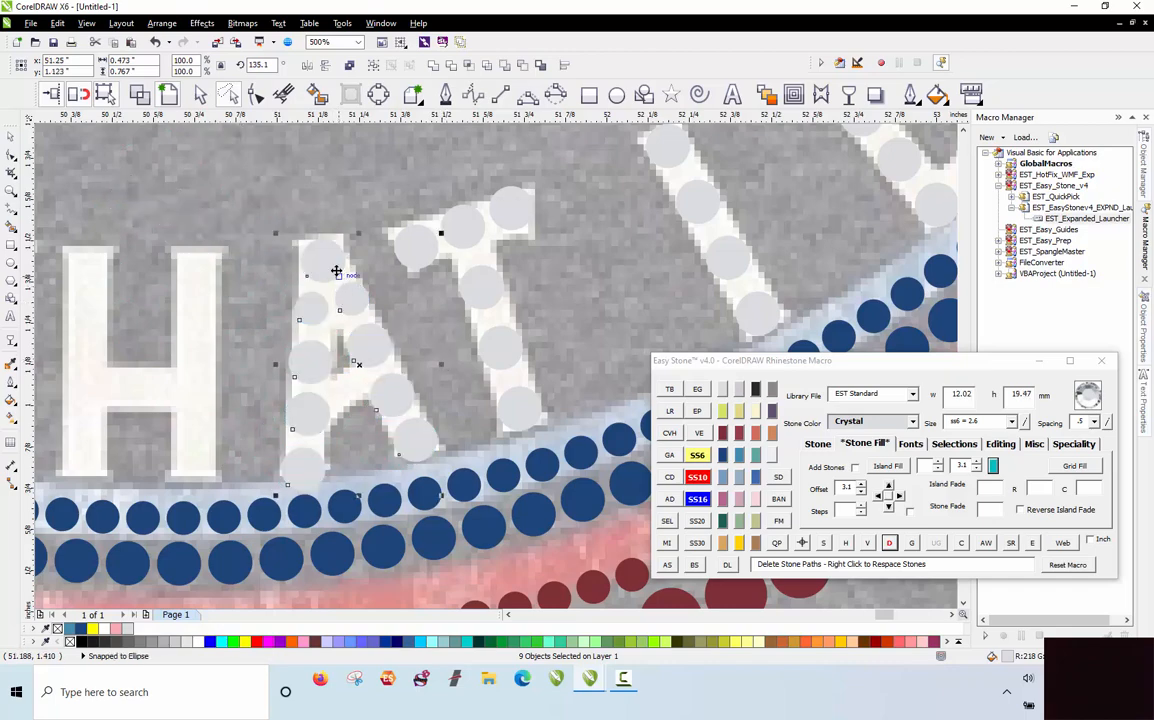
scroll(321, 267, "up", 1)
left_click_drag(322, 267, 321, 250)
scroll(314, 184, "down", 1)
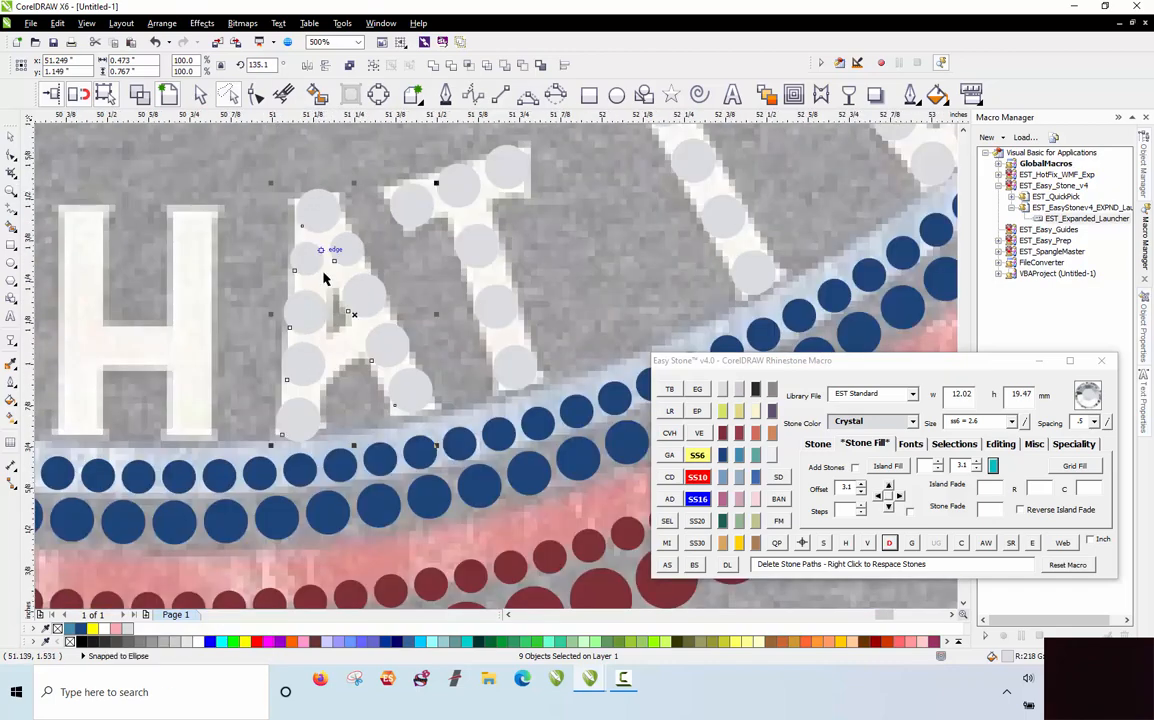
Step: Copy an ss6 stone from the A's upper part into the middle of its crossbar
left_click(355, 366)
scroll(332, 300, "up", 1)
left_click_drag(348, 200, 349, 418)
right_click(346, 410)
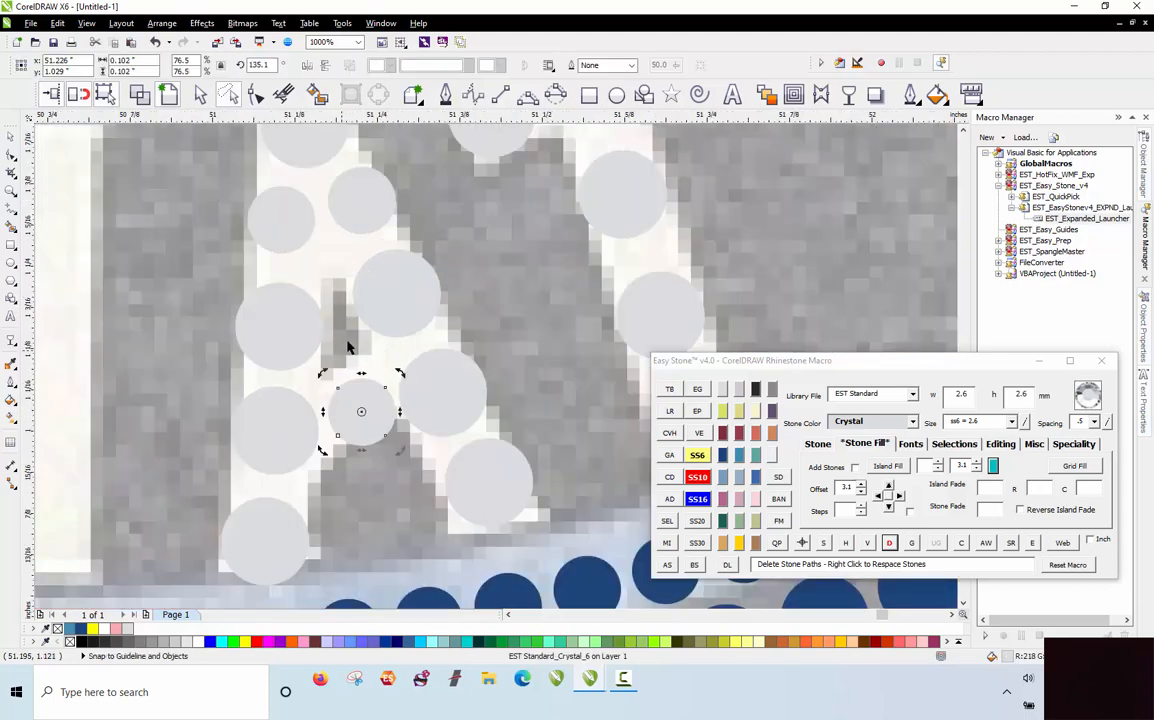
key("Escape")
scroll(474, 300, "down", 1)
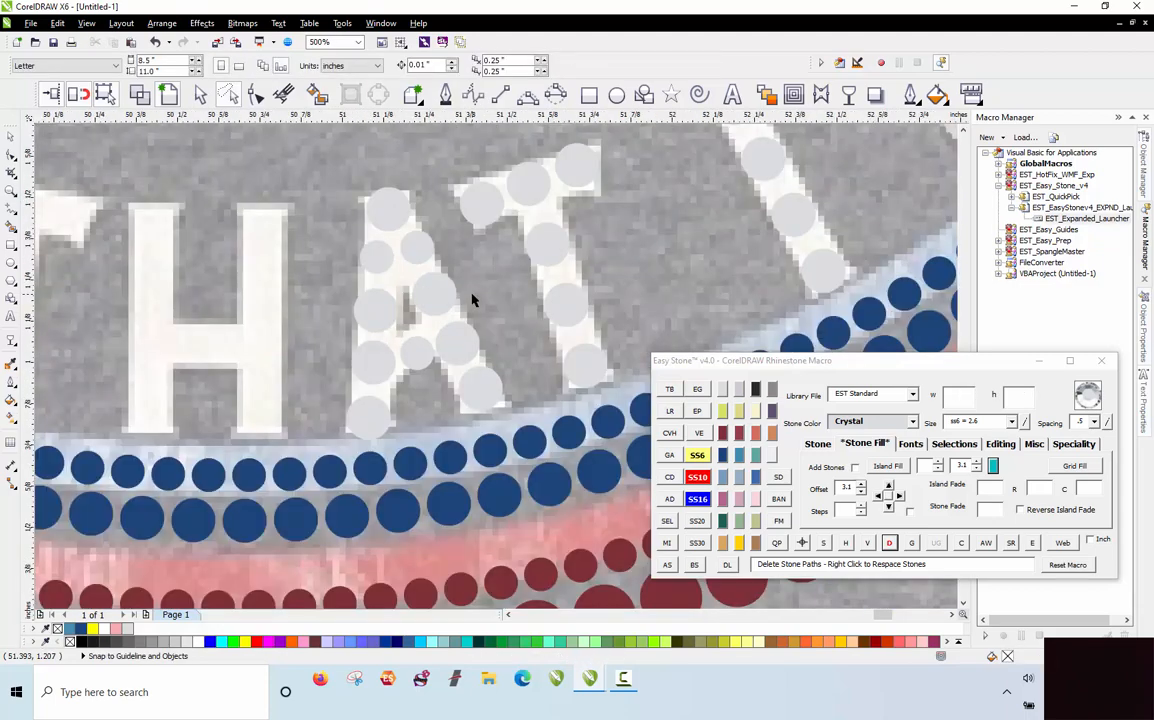
Step: Copy the last T's six stones onto the first T in THAT and rotate them about the base stone to follow the letter
scroll(474, 300, "down", 1)
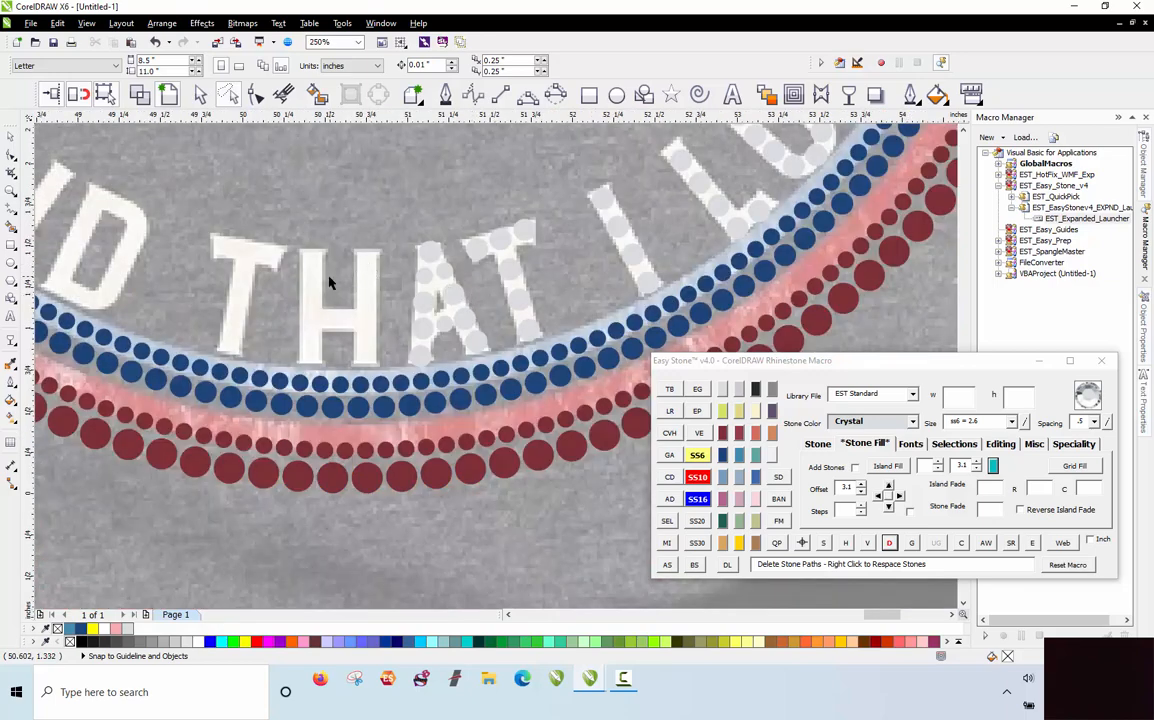
scroll(329, 283, "up", 1)
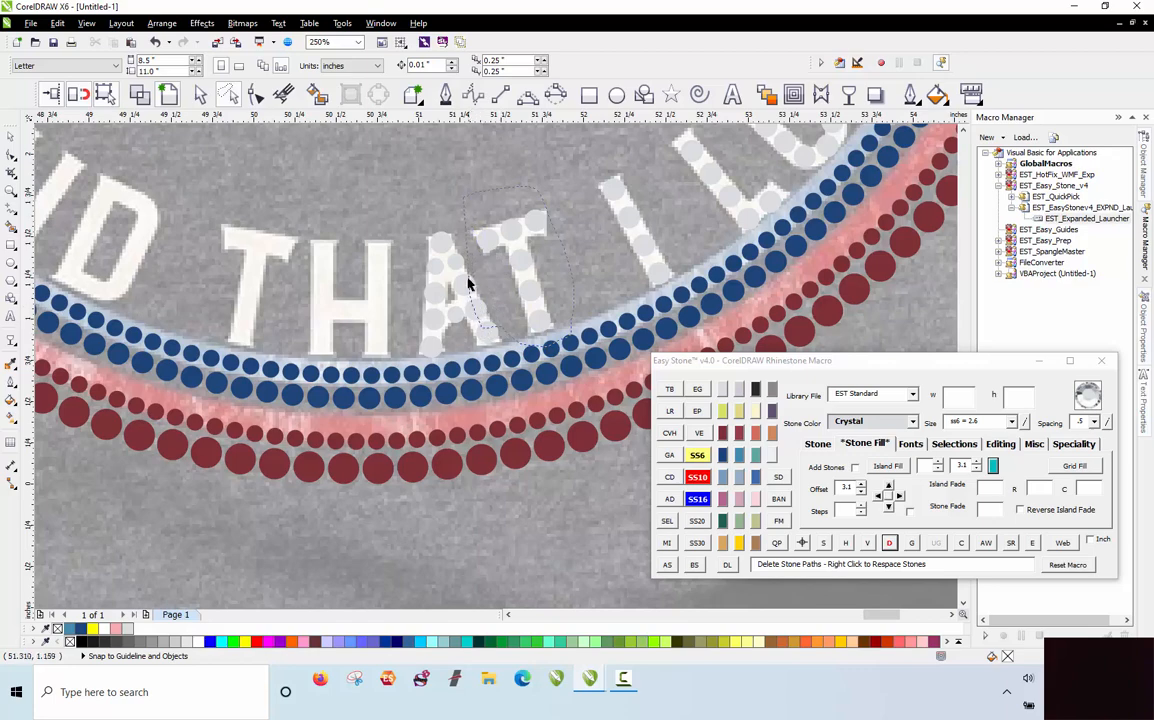
left_click_drag(508, 232, 211, 252)
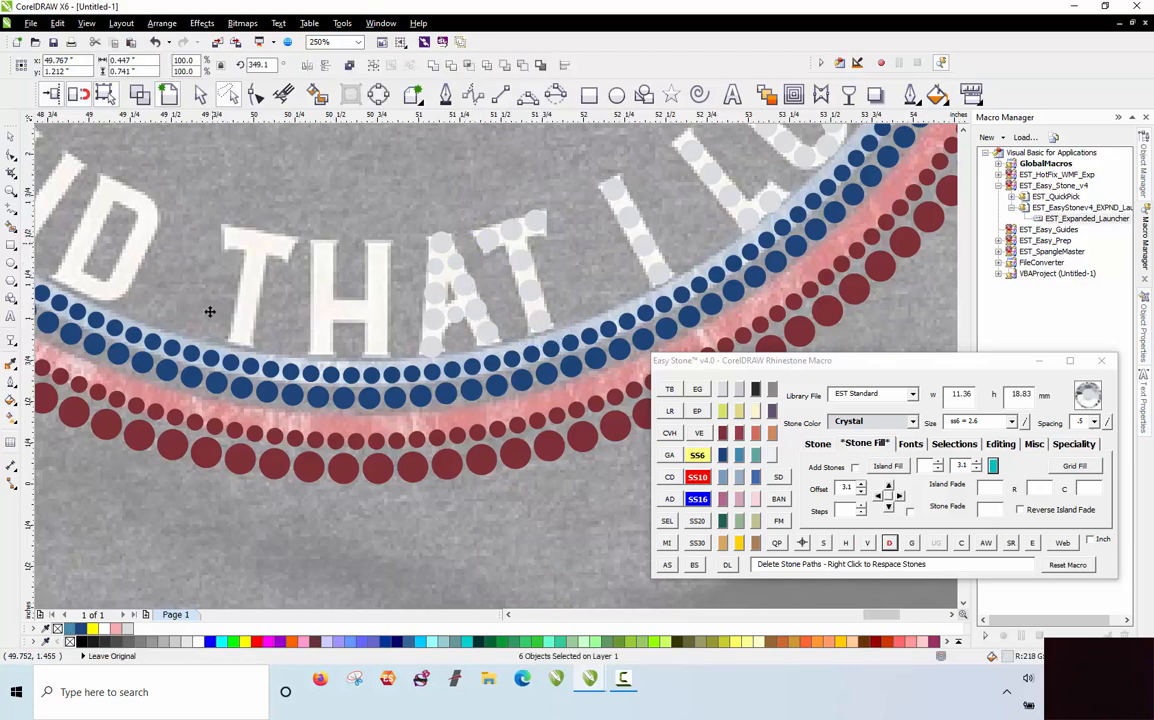
scroll(240, 290, "up", 1)
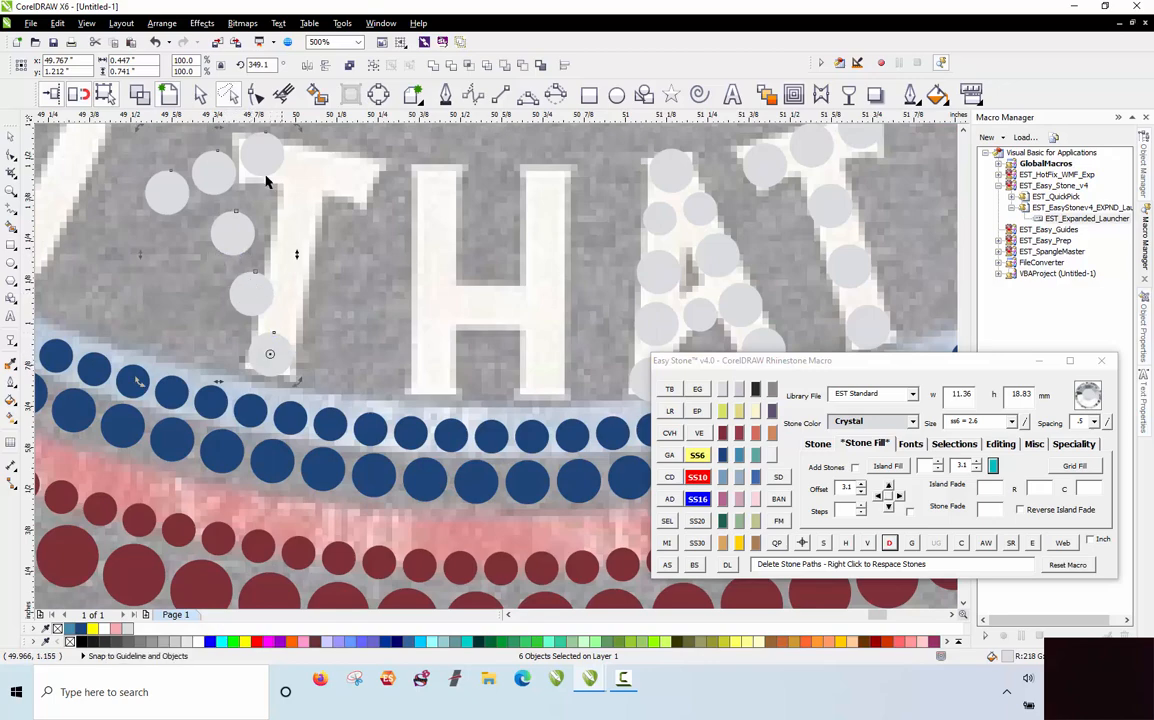
left_click_drag(297, 130, 394, 178)
left_click(358, 263)
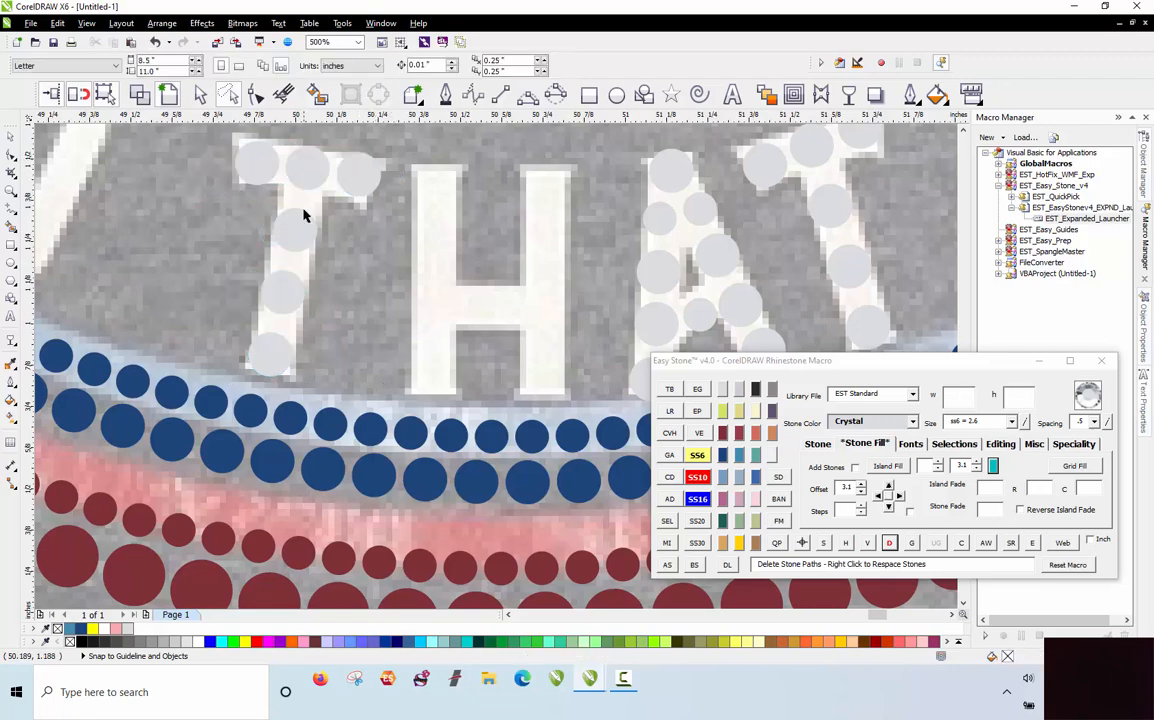
scroll(302, 211, "down", 1)
scroll(418, 216, "up", 1)
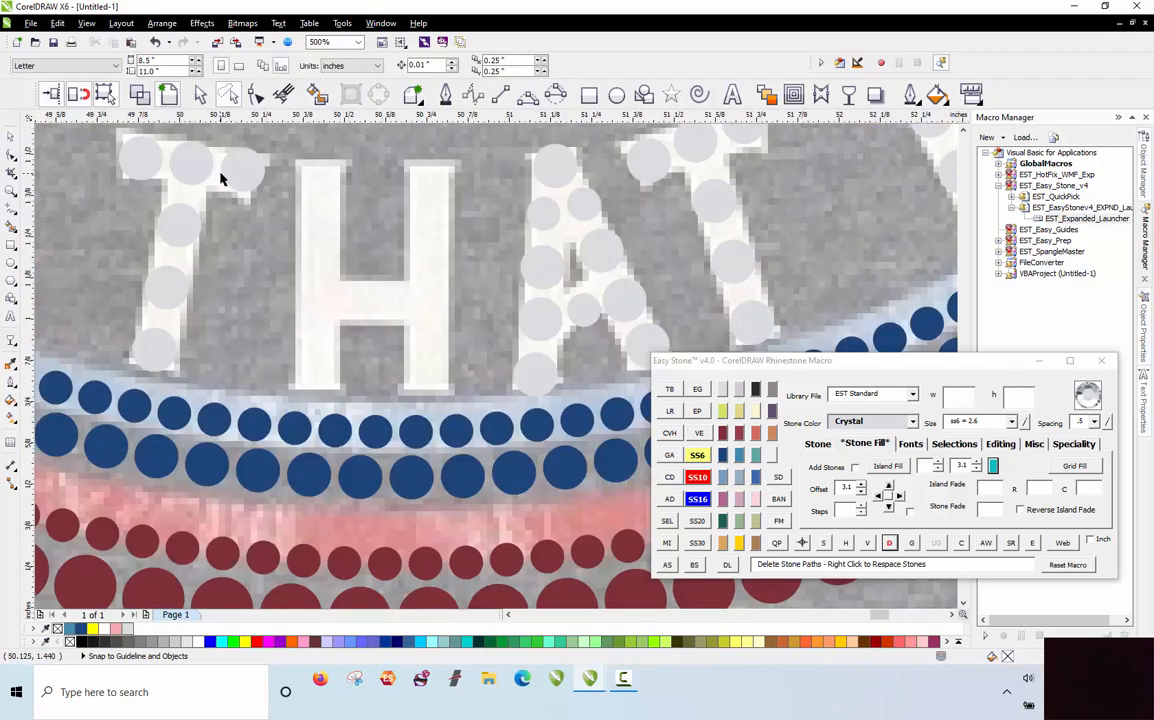
Step: Copy a Crystal ss10 stone to both ends of the H's left stem, add evenly spaced stones between them and delete the stone path
left_click_drag(222, 178, 309, 381)
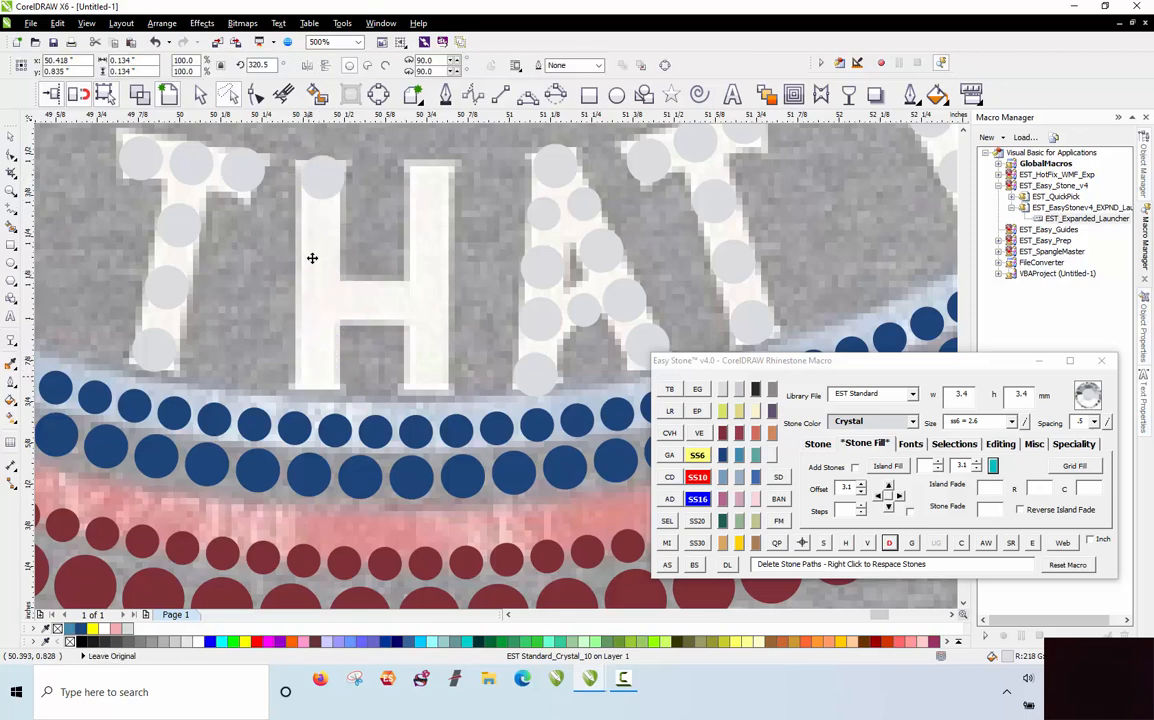
left_click_drag(312, 258, 312, 377)
left_click(327, 193, "shift")
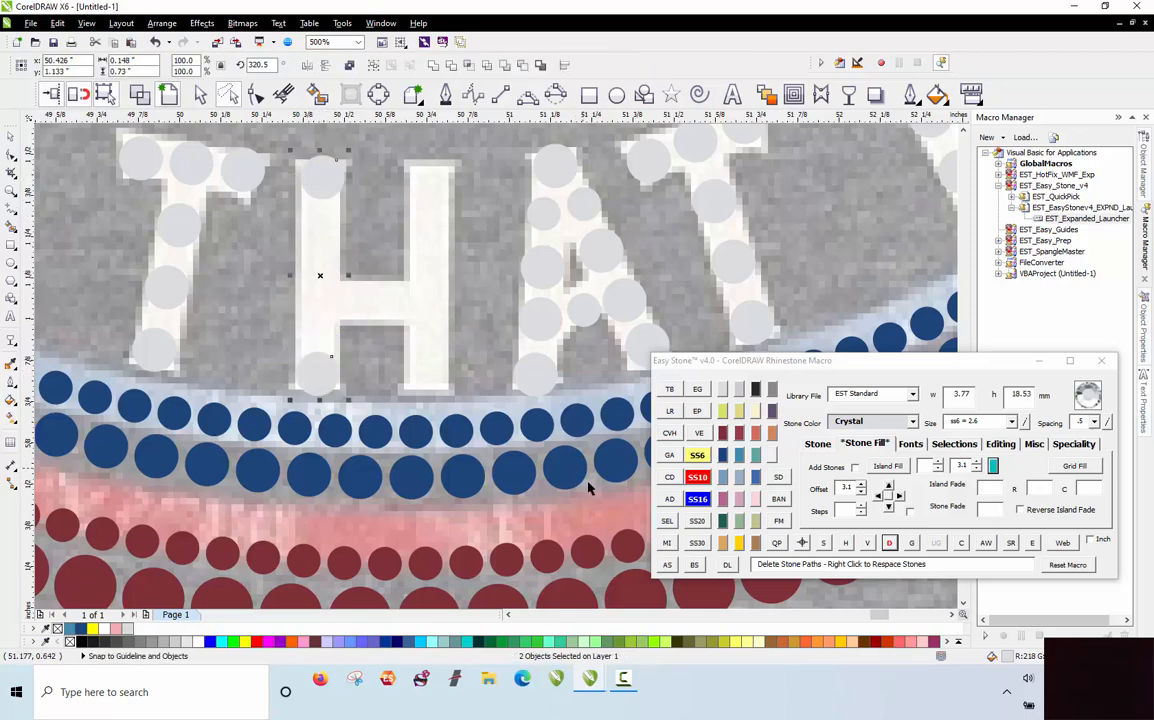
left_click(667, 567)
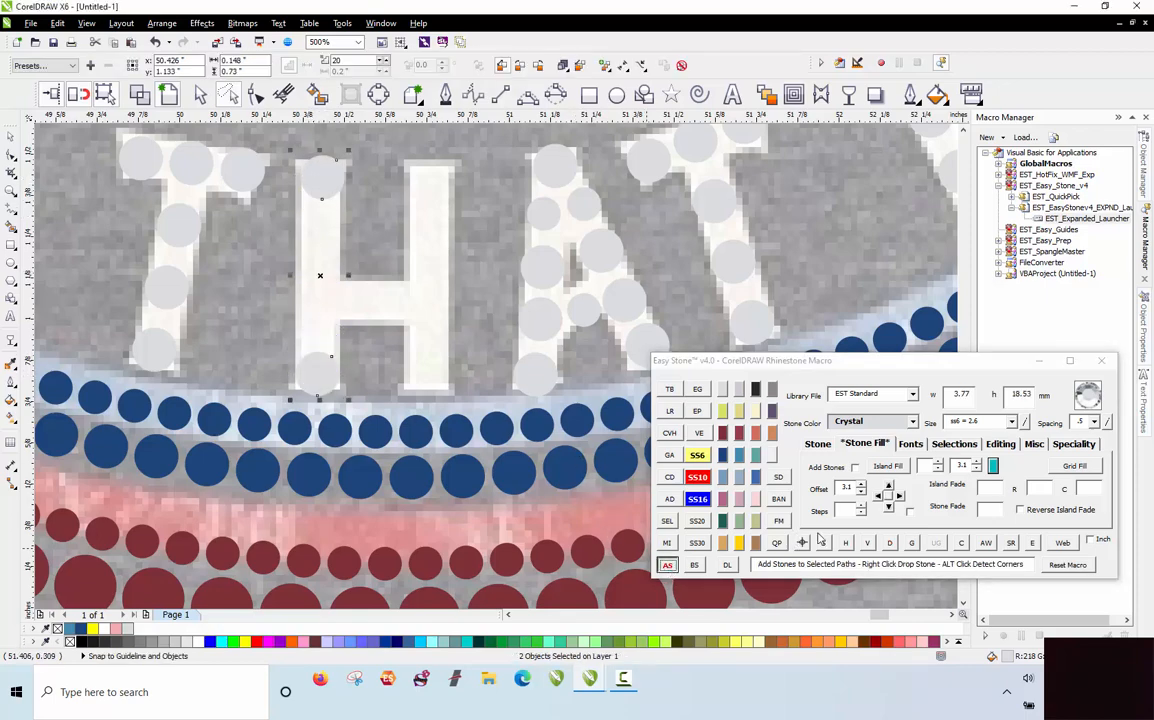
left_click(890, 545)
Step: Copy the left stem's four stones onto the H's right stem, and copy one stone into the middle of the crossbar
left_click_drag(317, 275, 432, 254)
right_click(431, 252)
left_click(386, 286)
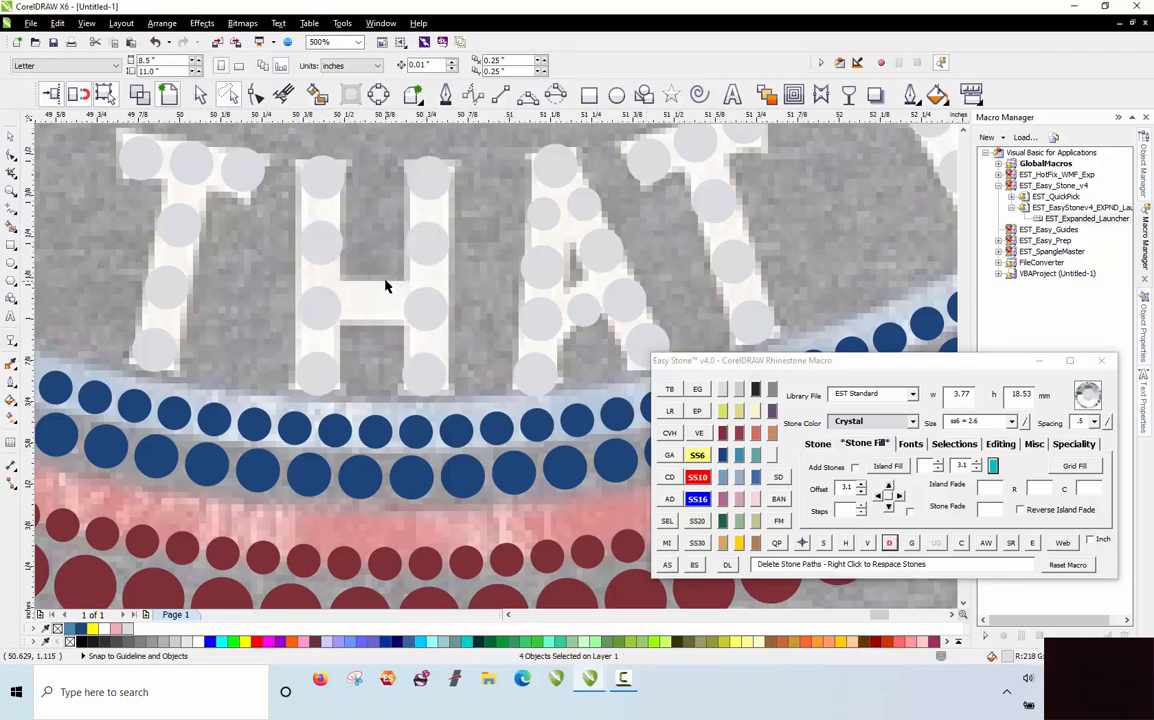
scroll(386, 286, "up", 2)
left_click_drag(466, 322, 361, 315)
Step: Copy the five L stones from LOVE onto the L in LAND and rotate them to 313.8 degrees about the corner stone
scroll(446, 288, "down", 6)
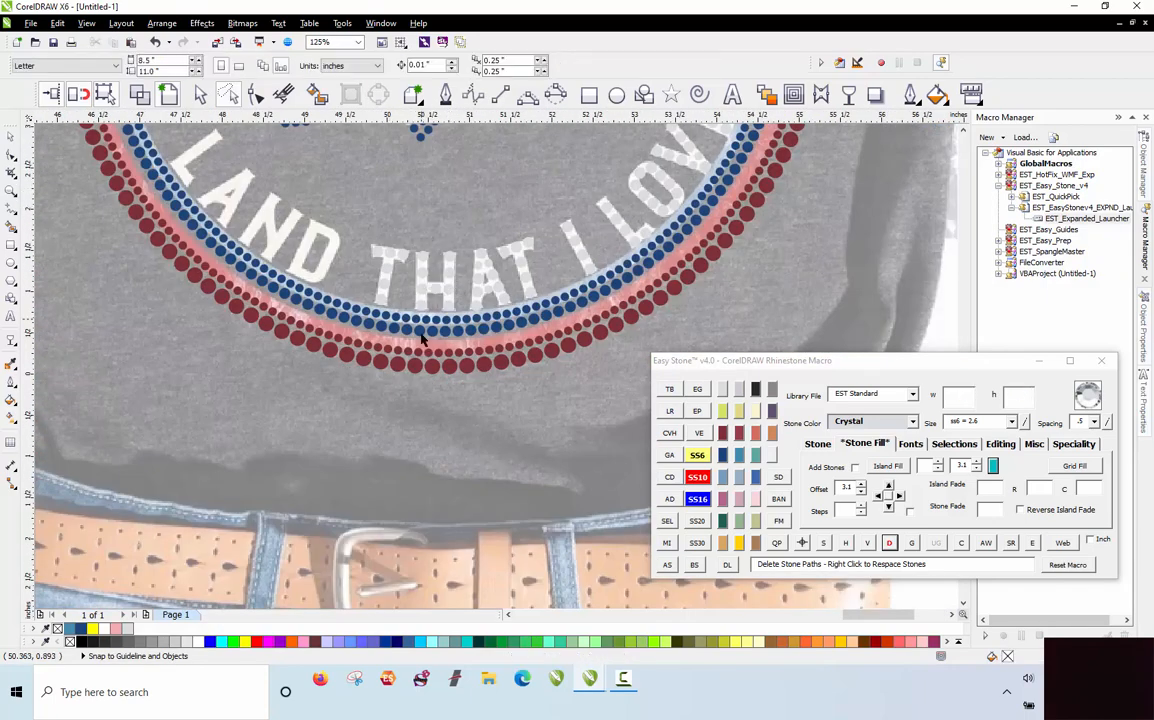
scroll(421, 340, "down", 1)
scroll(495, 320, "up", 1)
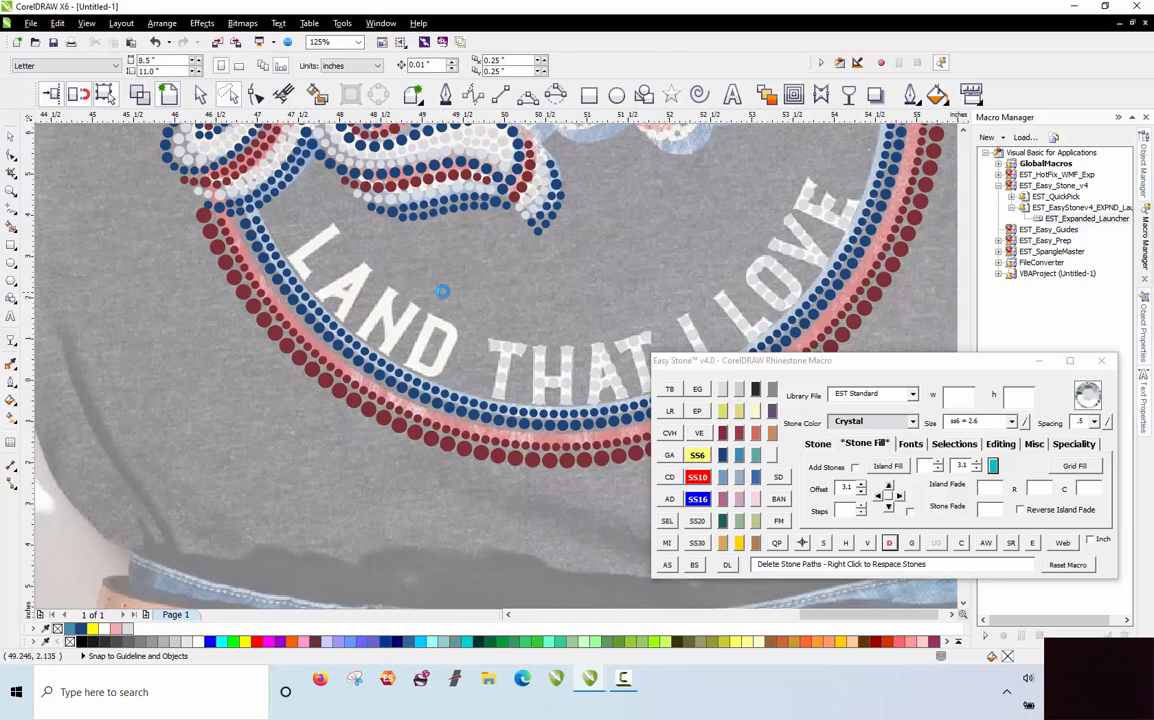
scroll(440, 291, "down", 1)
scroll(524, 294, "up", 1)
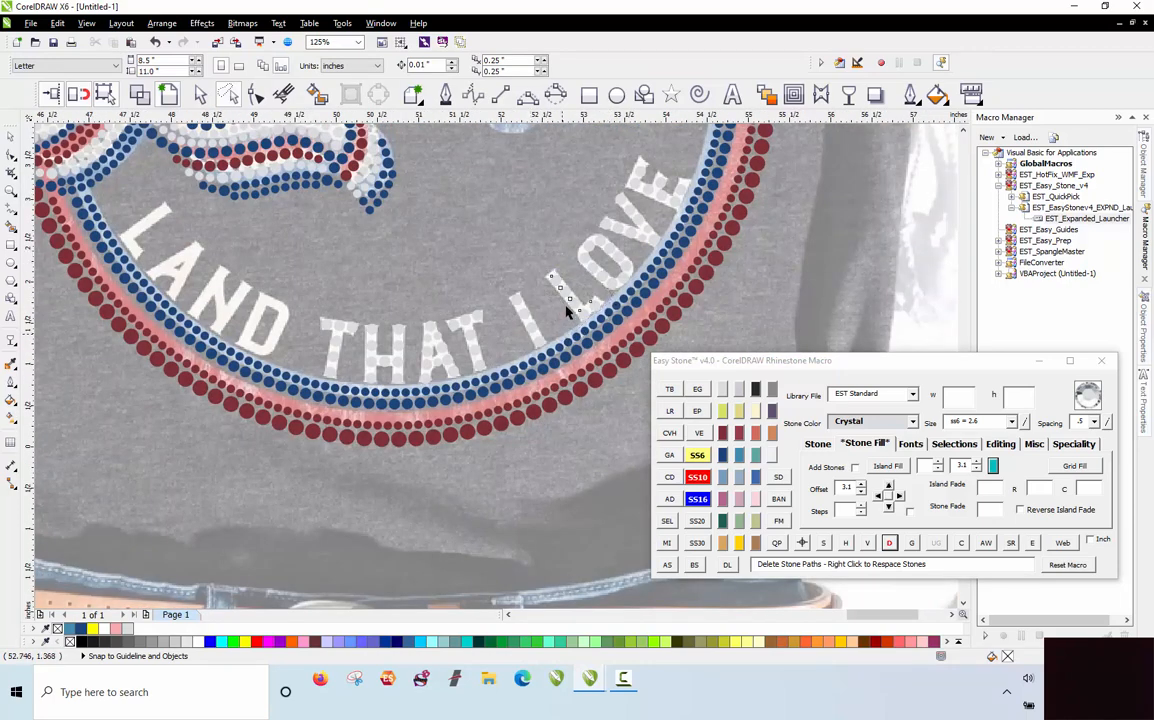
left_click_drag(566, 297, 414, 292)
left_click_drag(133, 236, 122, 238)
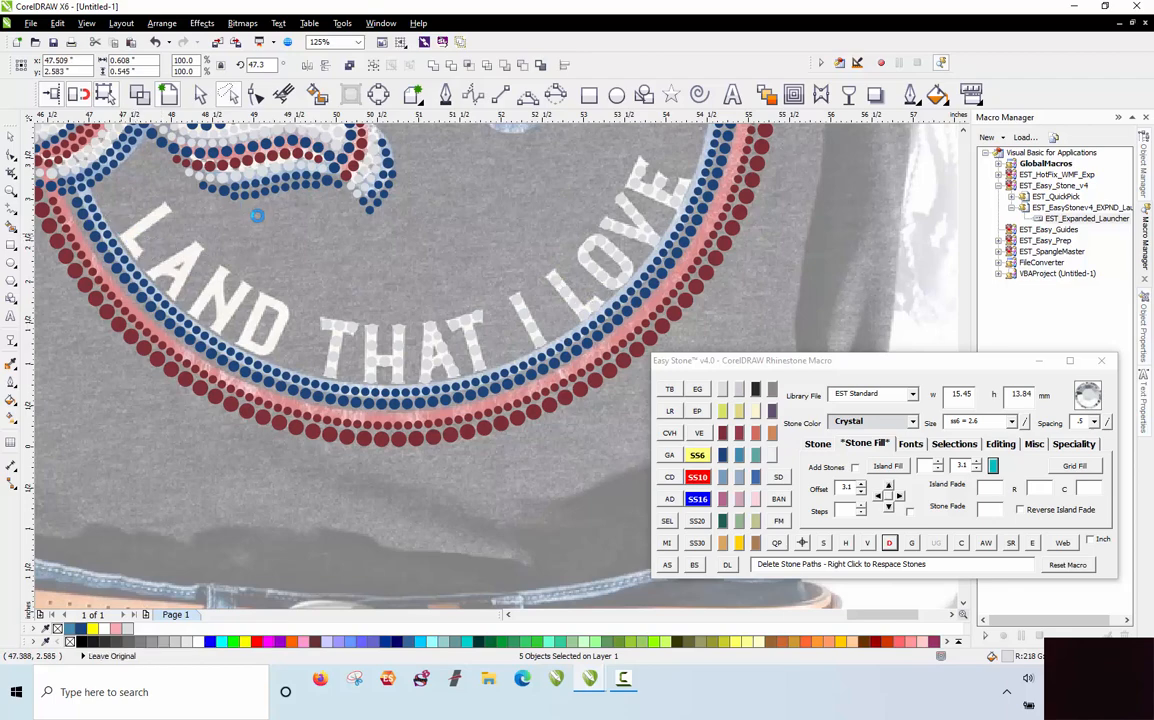
scroll(160, 211, "up", 2)
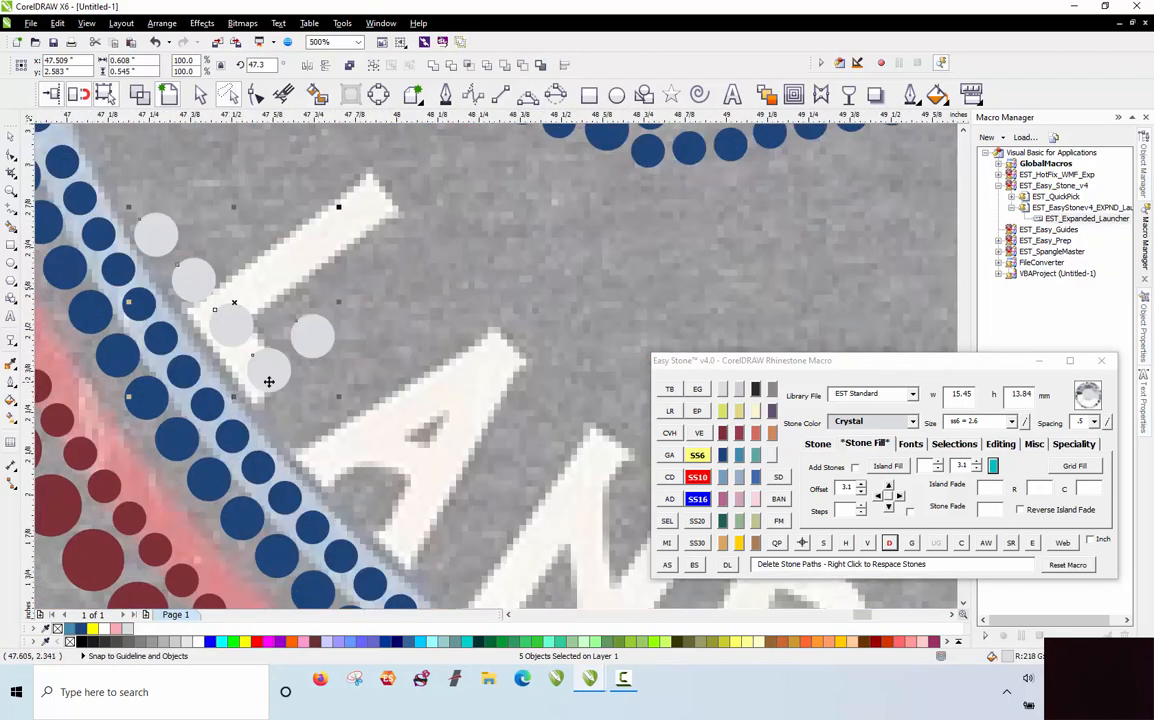
left_click_drag(268, 381, 219, 324)
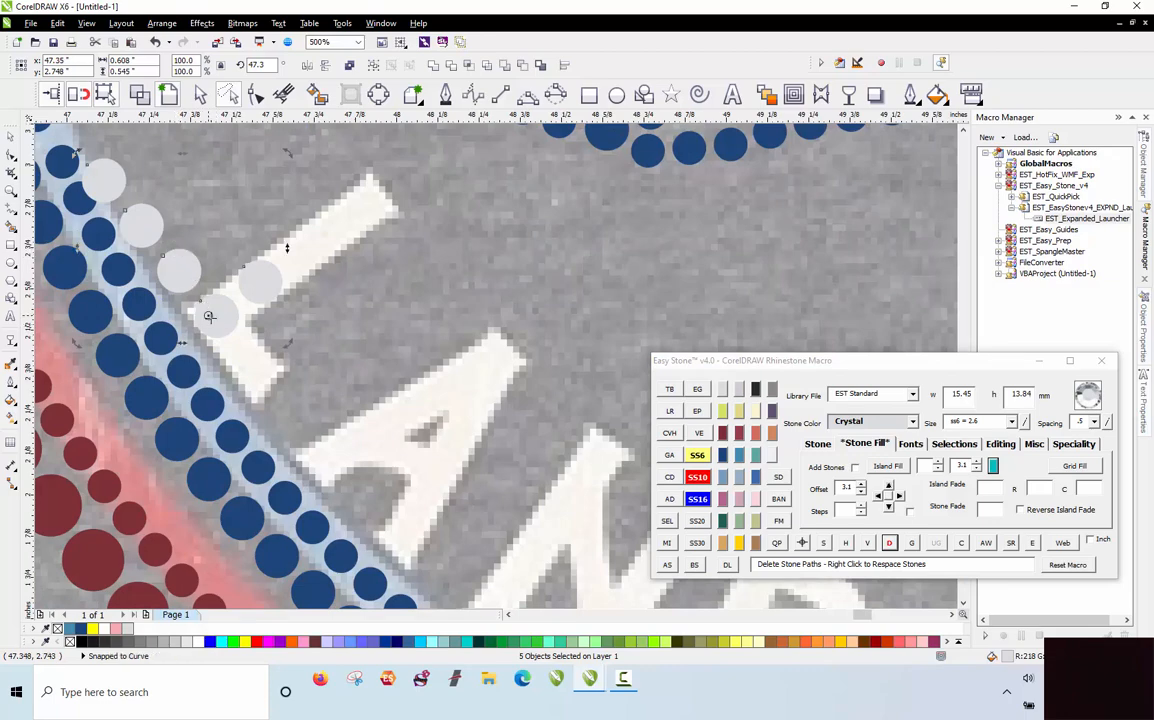
left_click_drag(287, 155, 381, 399)
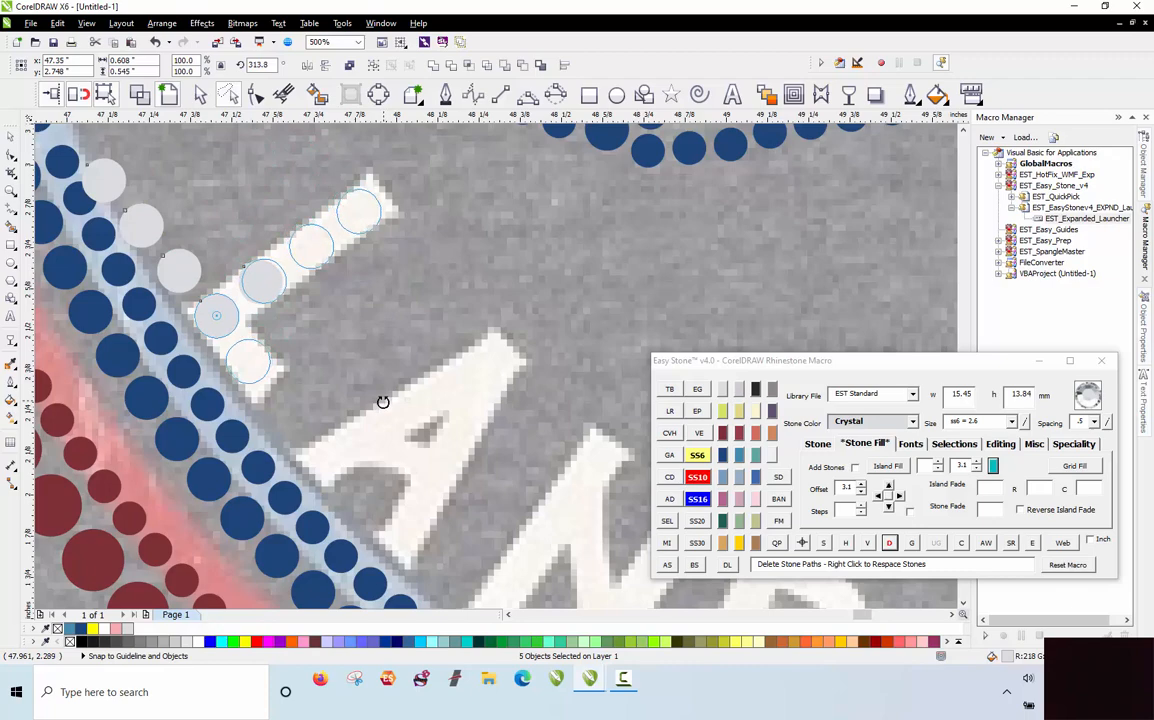
left_click(227, 237)
Step: Copy the ten A stones from THAT onto the A in LAND and rotate them about the right leg's end stone to follow the letter
scroll(227, 237, "down", 2)
scroll(243, 270, "down", 2)
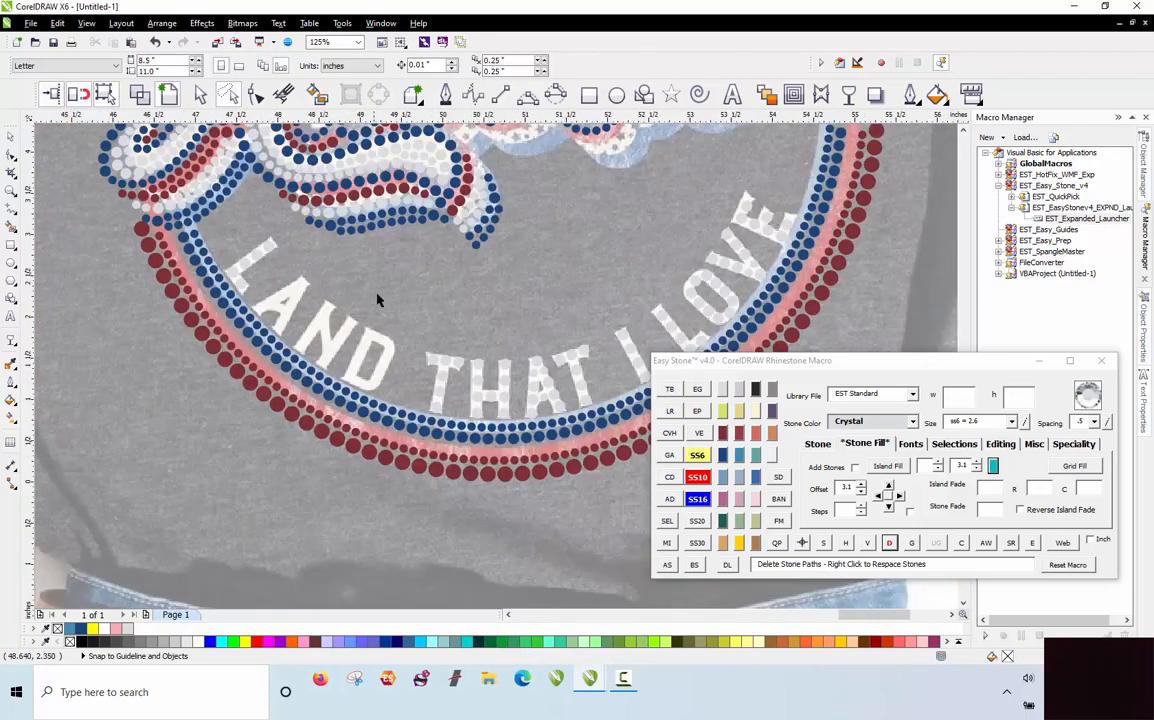
scroll(574, 364, "up", 2)
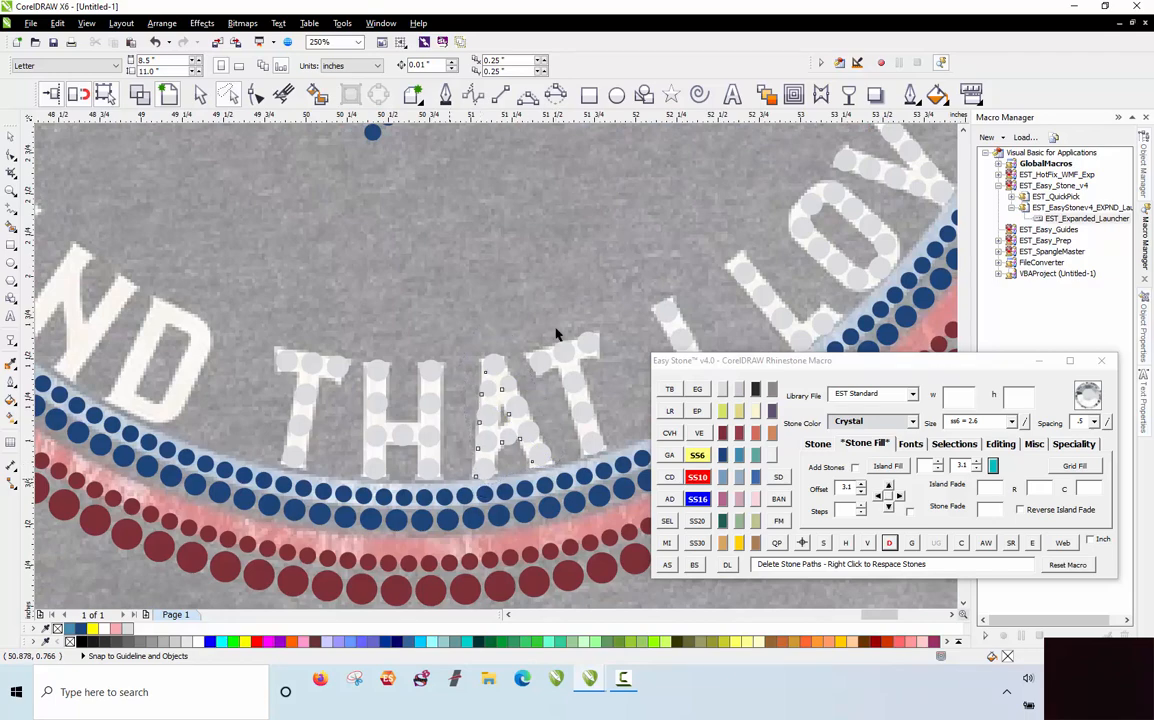
scroll(574, 348, "down", 1)
left_click_drag(537, 388, 343, 337)
right_click(278, 304)
scroll(280, 302, "up", 4)
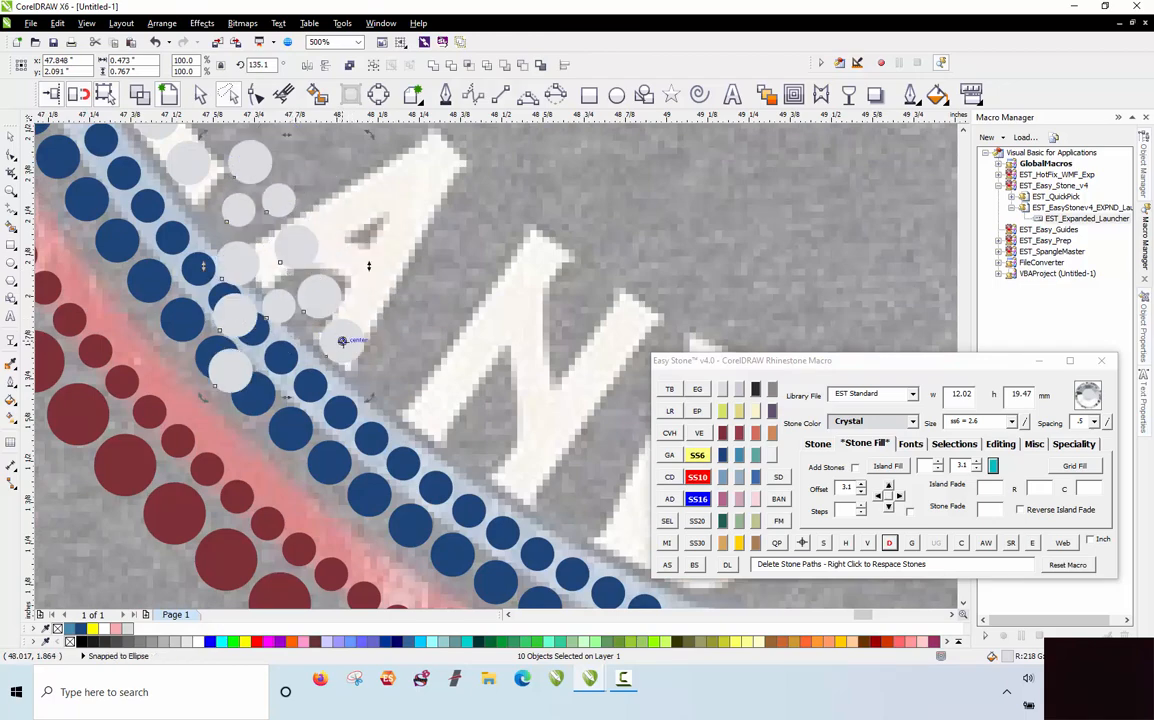
left_click_drag(371, 397, 296, 427)
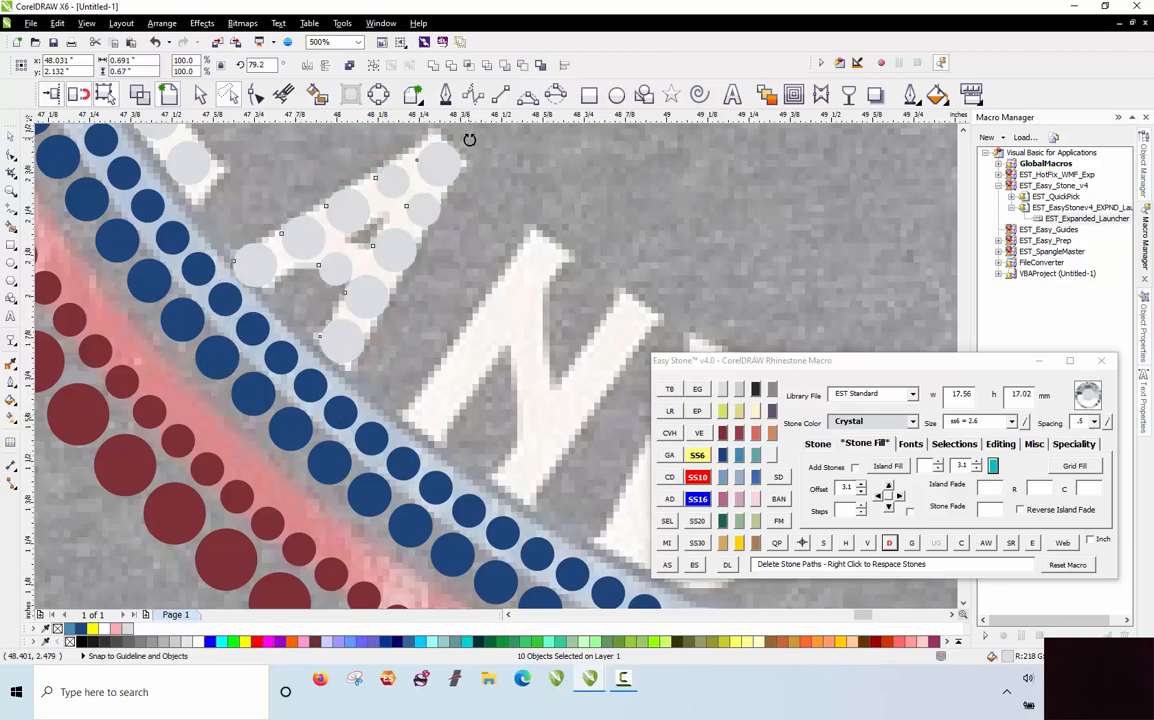
left_click_drag(469, 140, 478, 143)
left_click(511, 161)
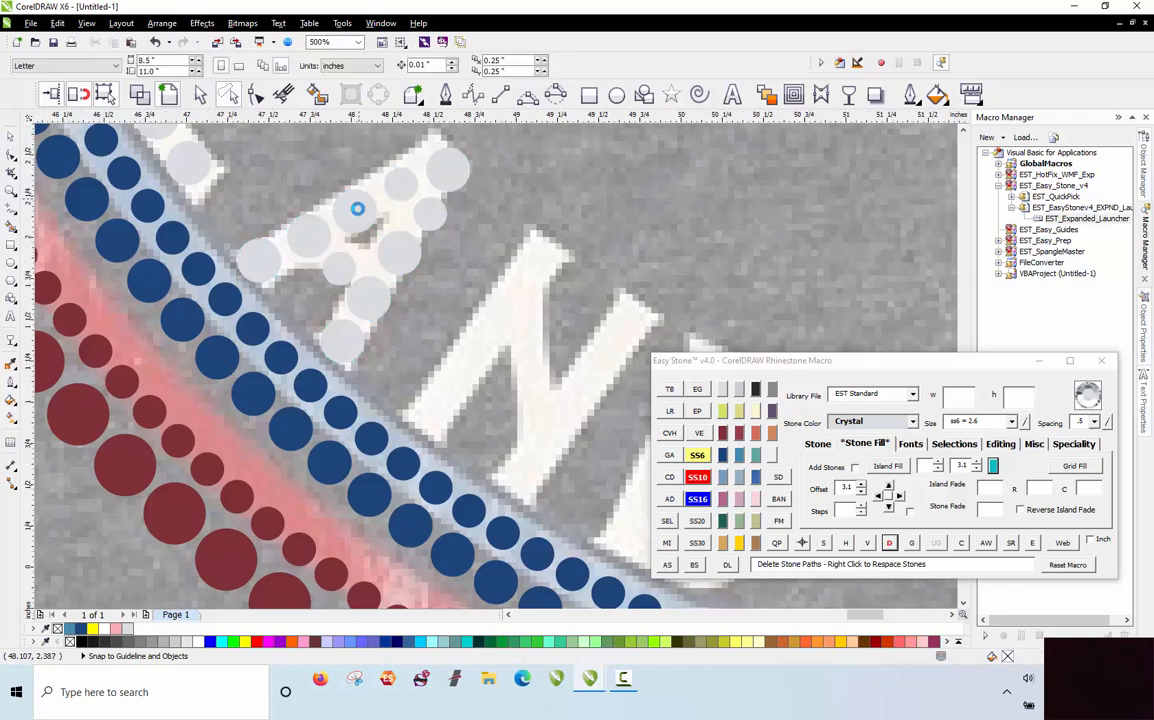
Step: Copy the nine stones of the D in GOD onto the D in LAND, with one corner stone at the letter's lower corner
scroll(361, 196, "down", 1)
scroll(495, 270, "down", 2)
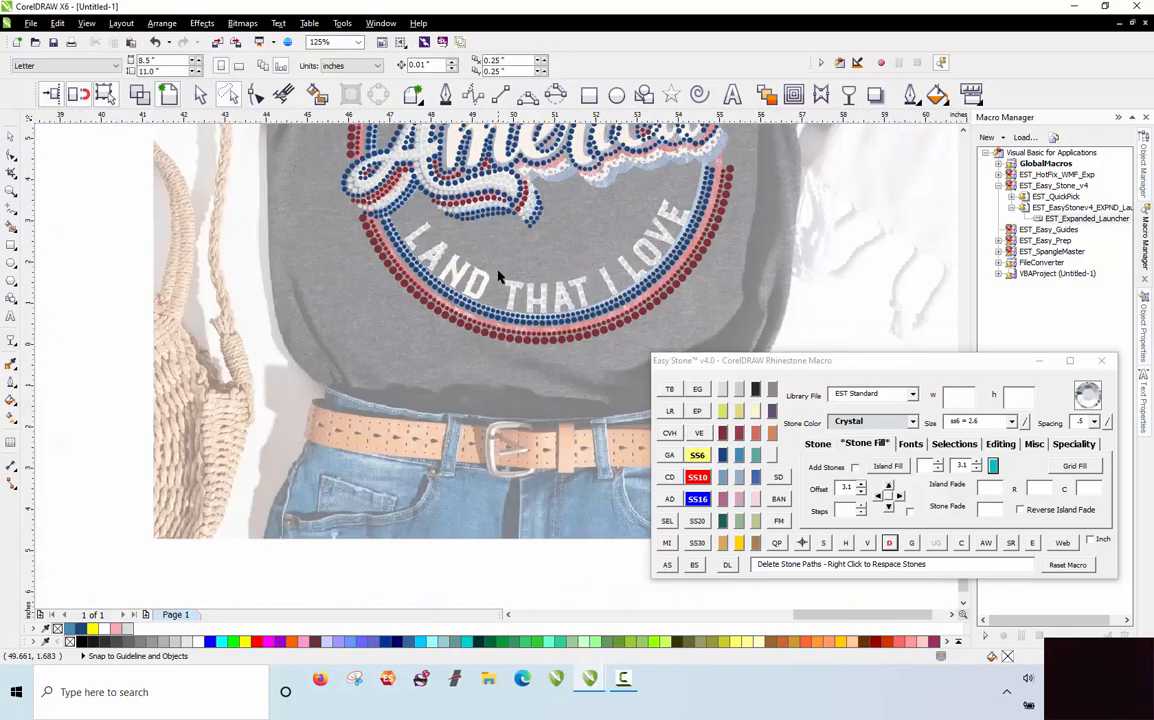
scroll(502, 253, "up", 1)
scroll(500, 329, "up", 1)
scroll(499, 334, "down", 3)
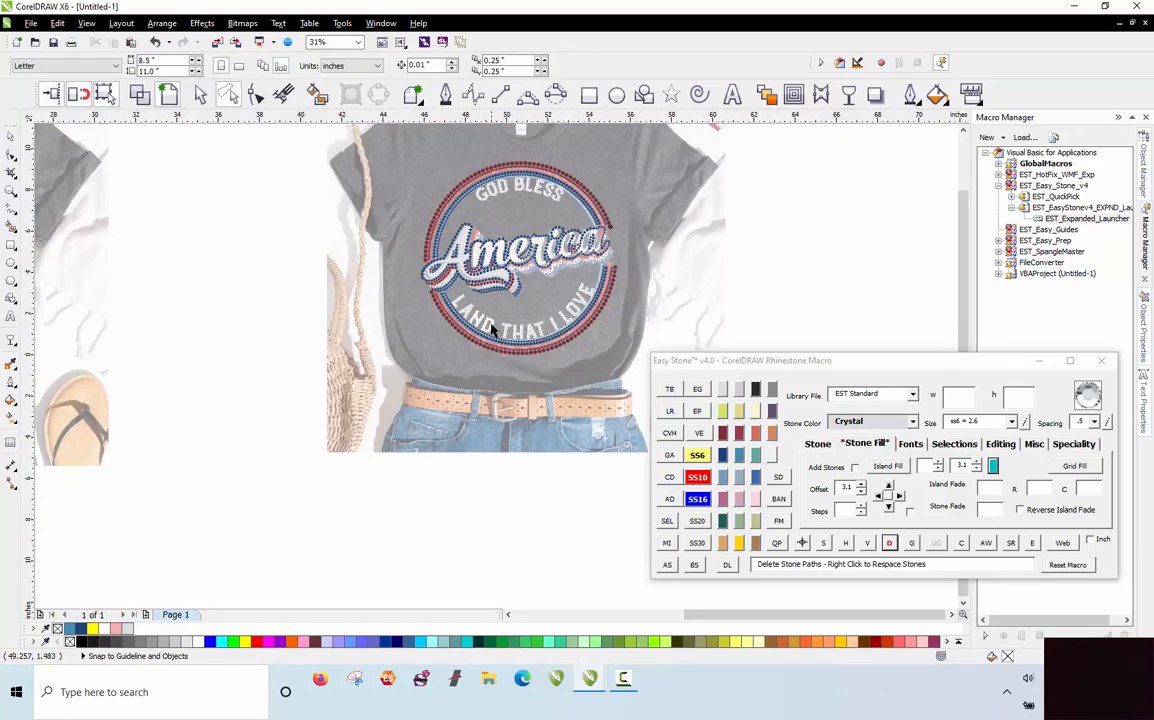
scroll(497, 187, "up", 2)
scroll(503, 162, "up", 1)
scroll(497, 300, "down", 1)
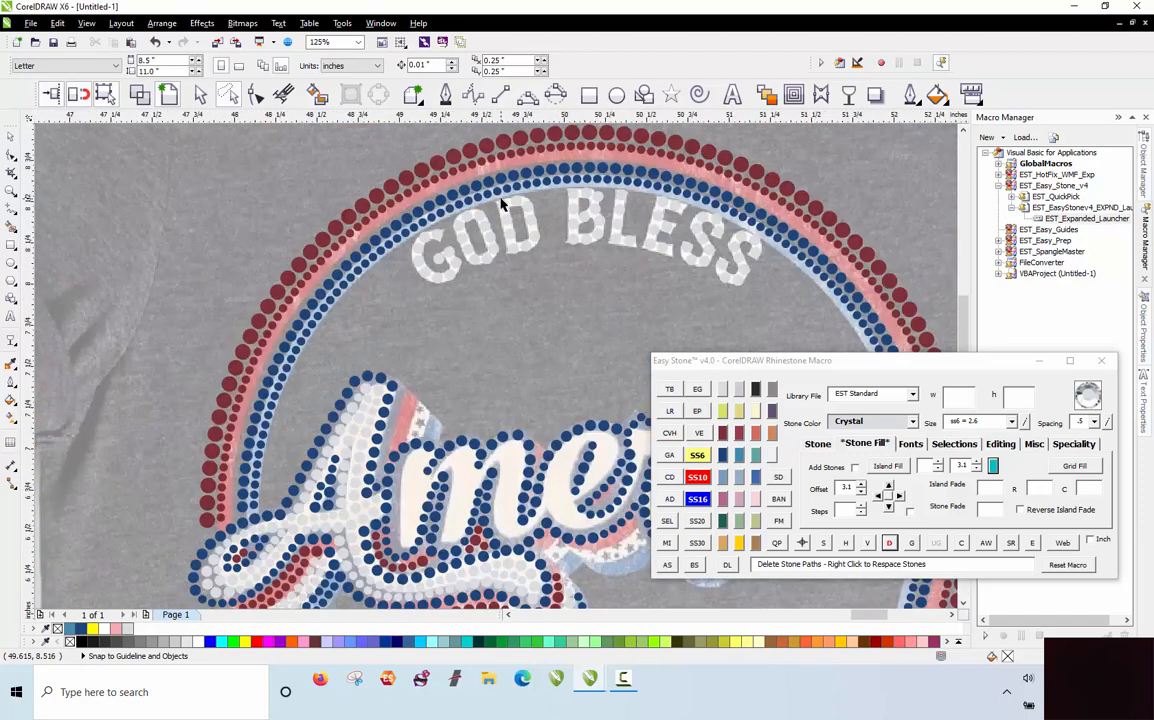
scroll(474, 222, "up", 1)
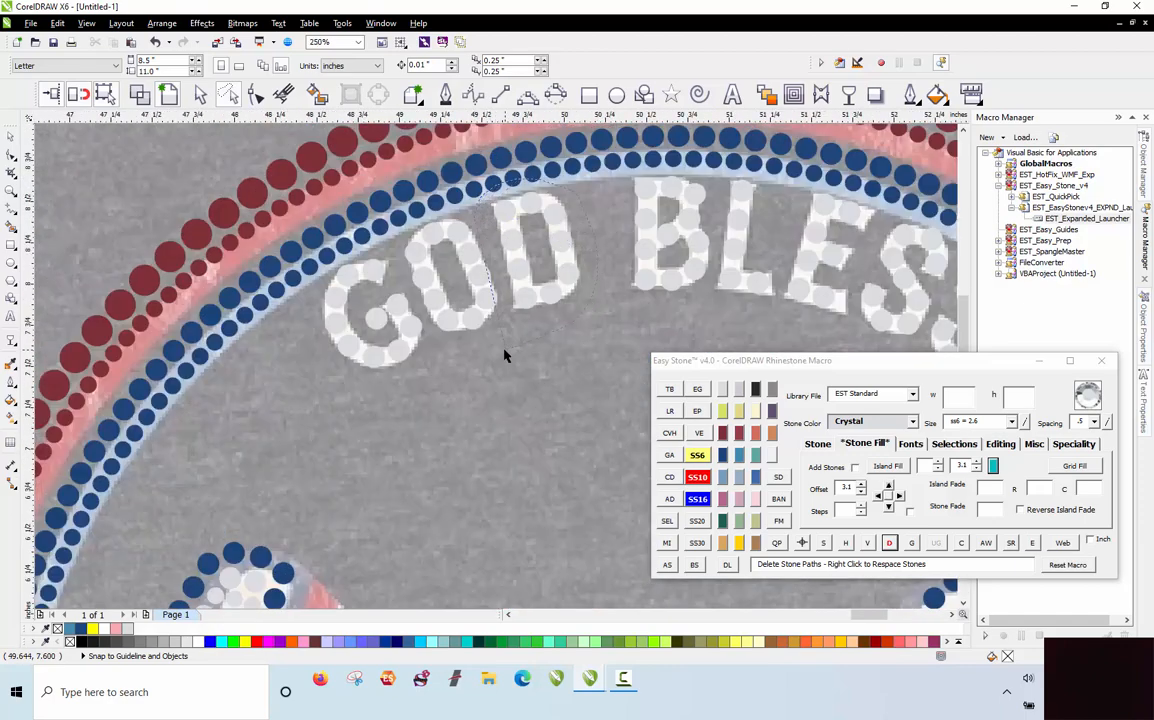
left_click(535, 185)
scroll(535, 185, "down", 2)
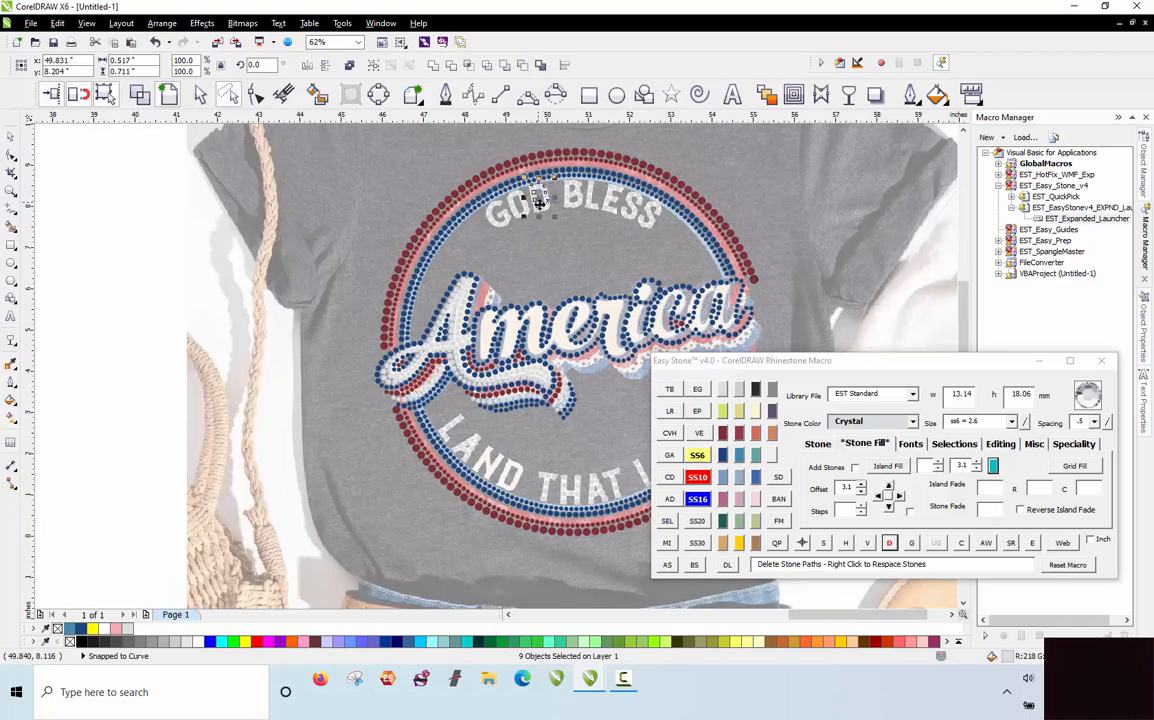
left_click_drag(538, 208, 451, 383)
scroll(505, 499, "up", 3)
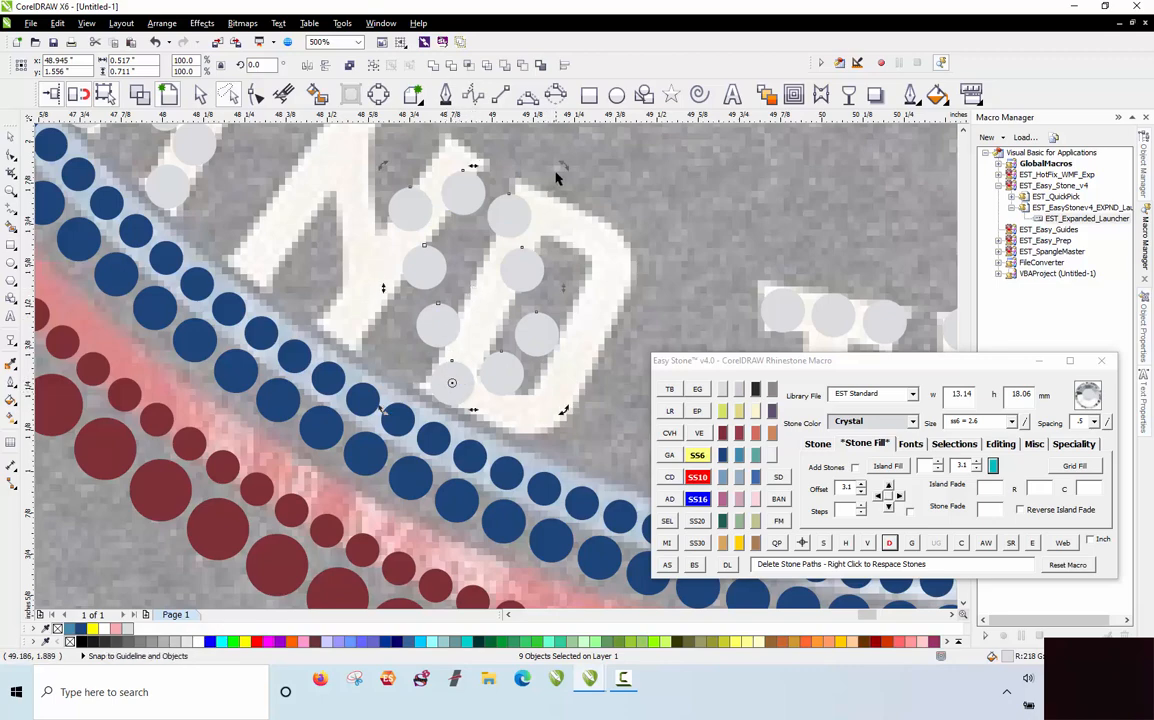
Step: Rotate the copied D stones to 317.9 degrees about the corner stone and shift them slightly up to center them in the letter
left_click_drag(563, 162, 630, 325)
scroll(539, 222, "up", 2)
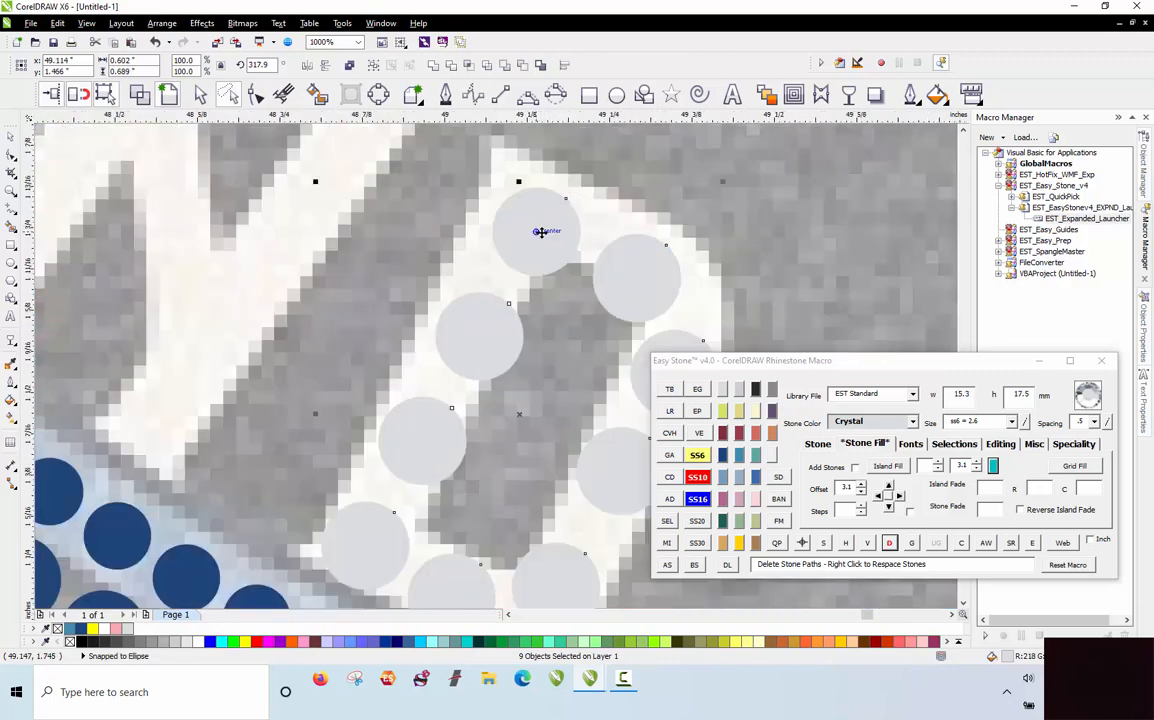
left_click_drag(539, 232, 536, 196)
scroll(566, 148, "down", 2)
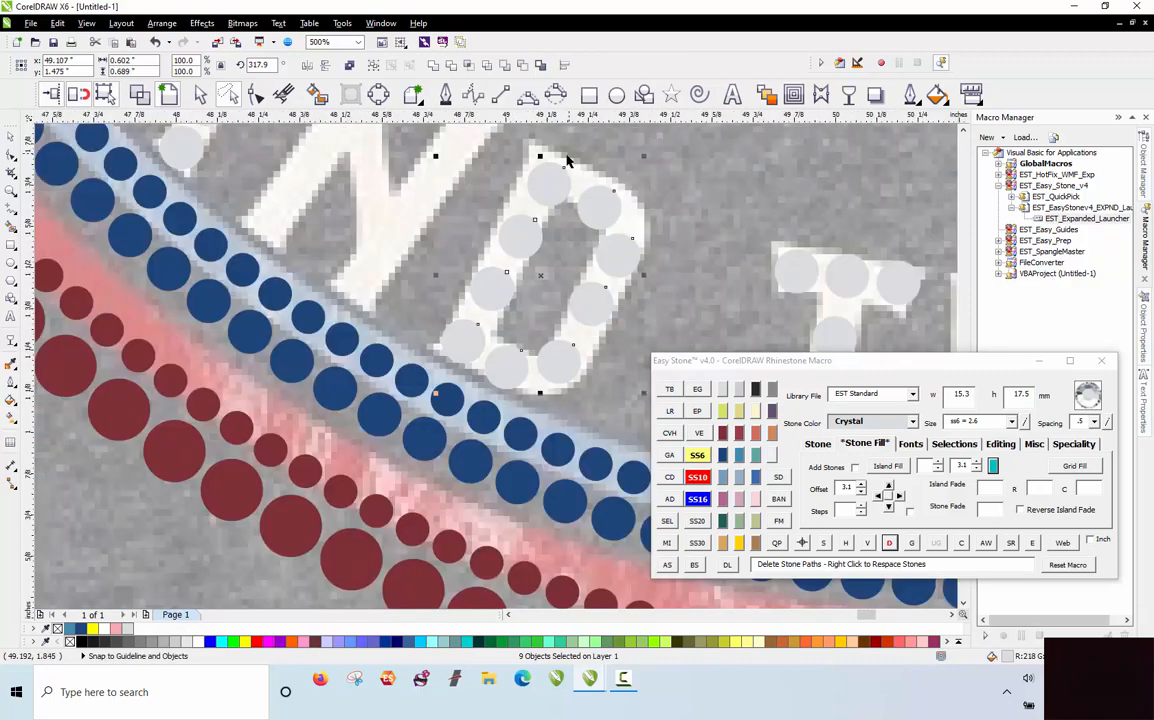
scroll(531, 347, "up", 2)
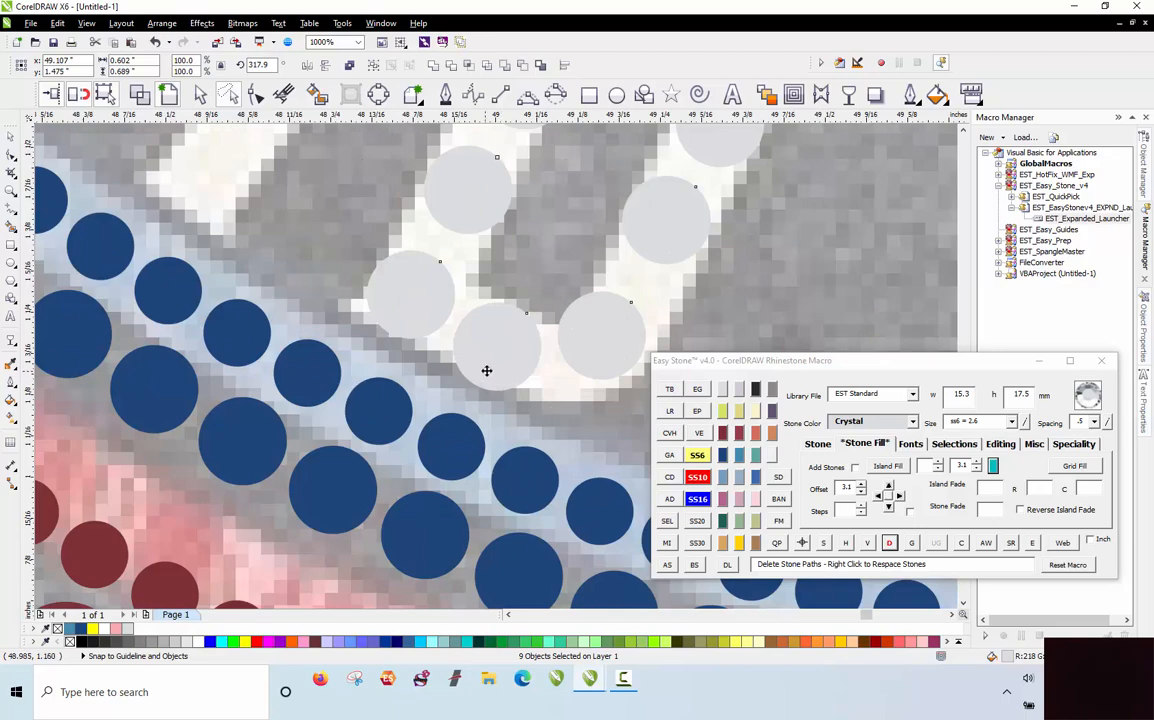
scroll(486, 370, "down", 6)
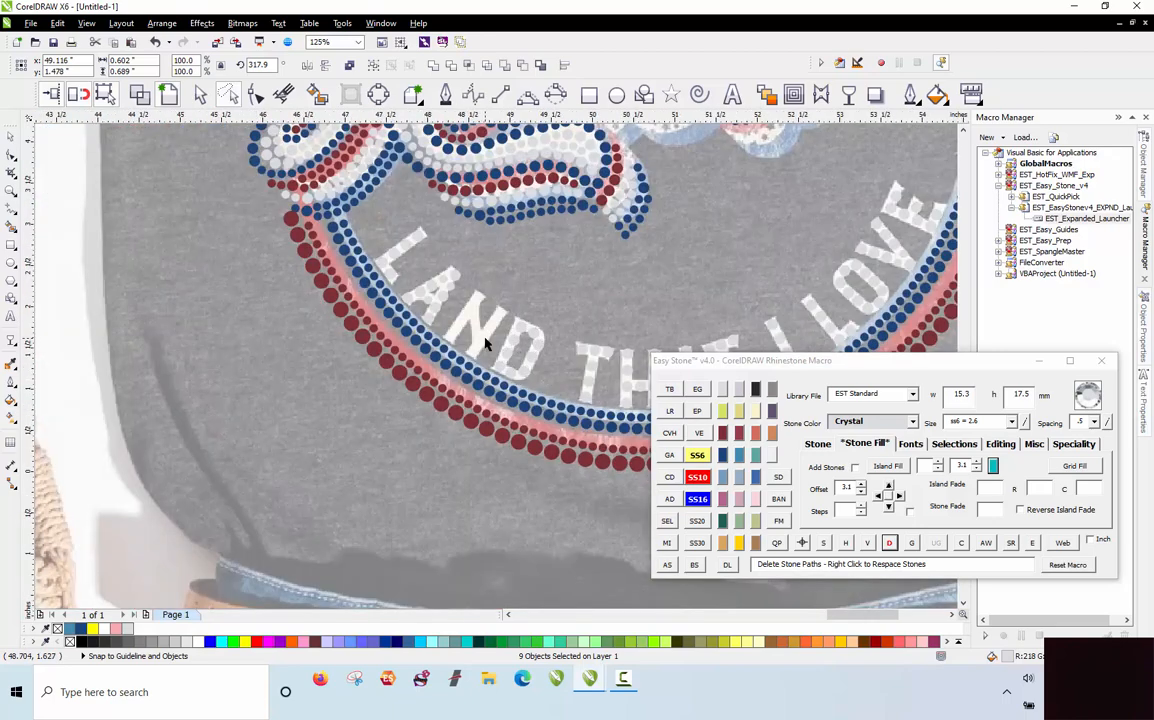
Step: Copy an ss10 stone to both ends of the N's left stem, add two stones between them and delete the stone path
left_click(486, 344)
scroll(486, 344, "up", 4)
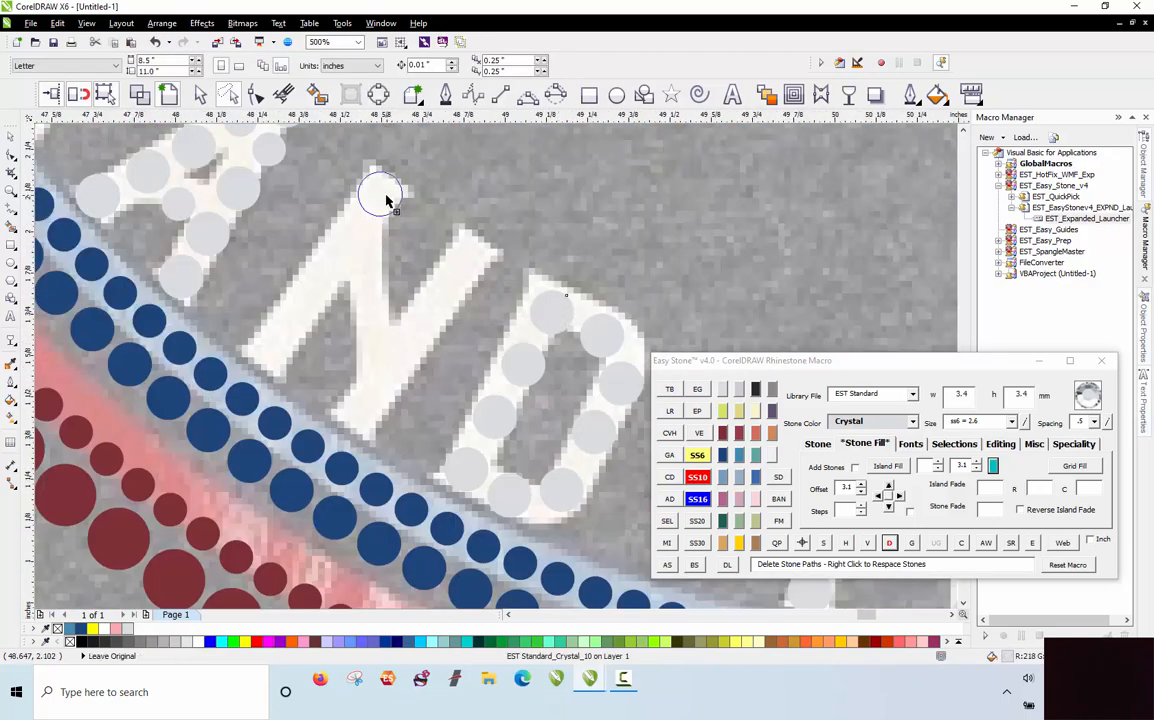
left_click(386, 197)
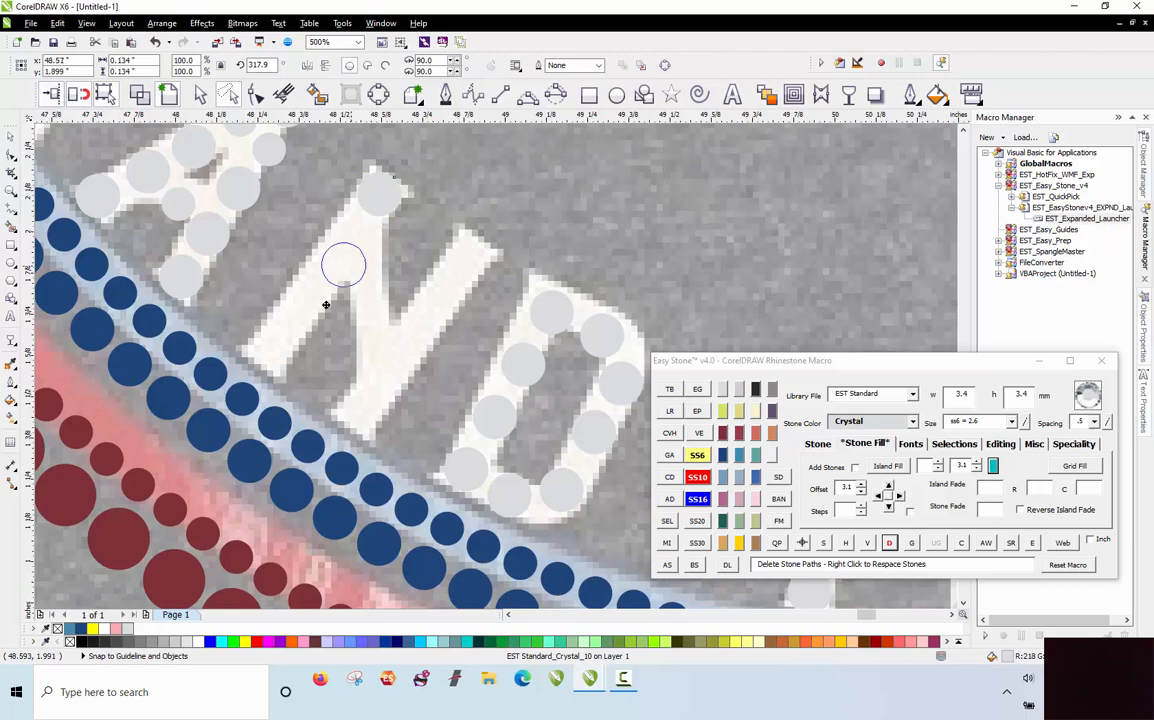
left_click(279, 351)
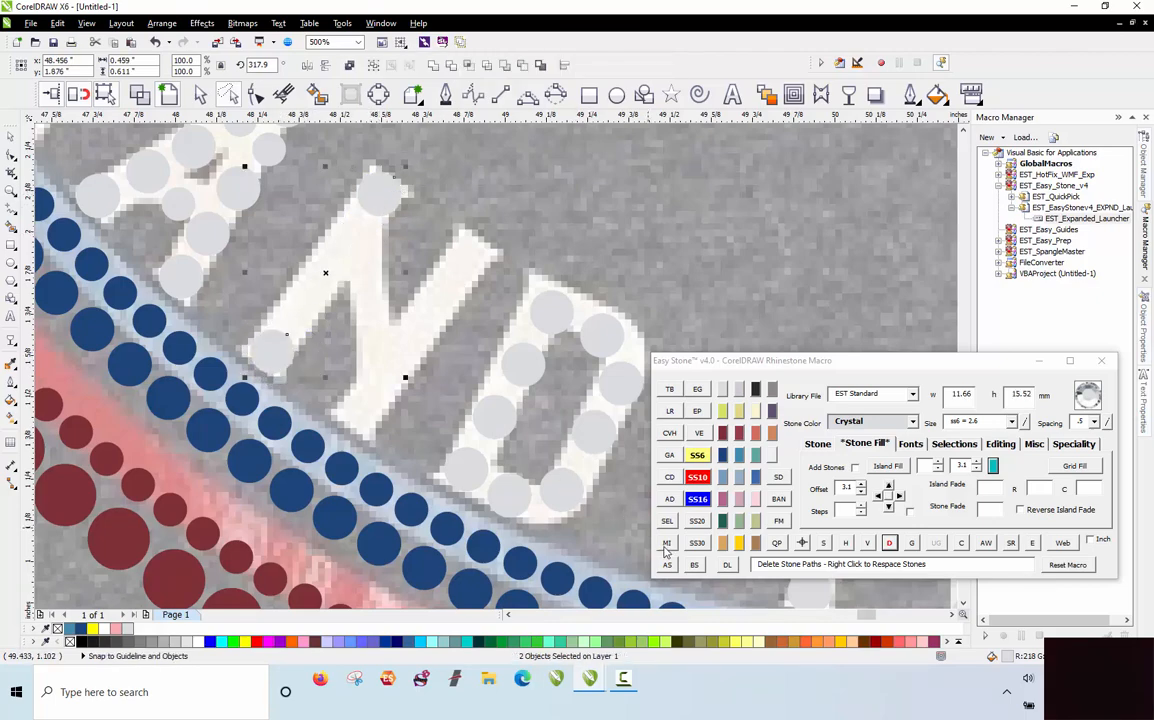
left_click(667, 564)
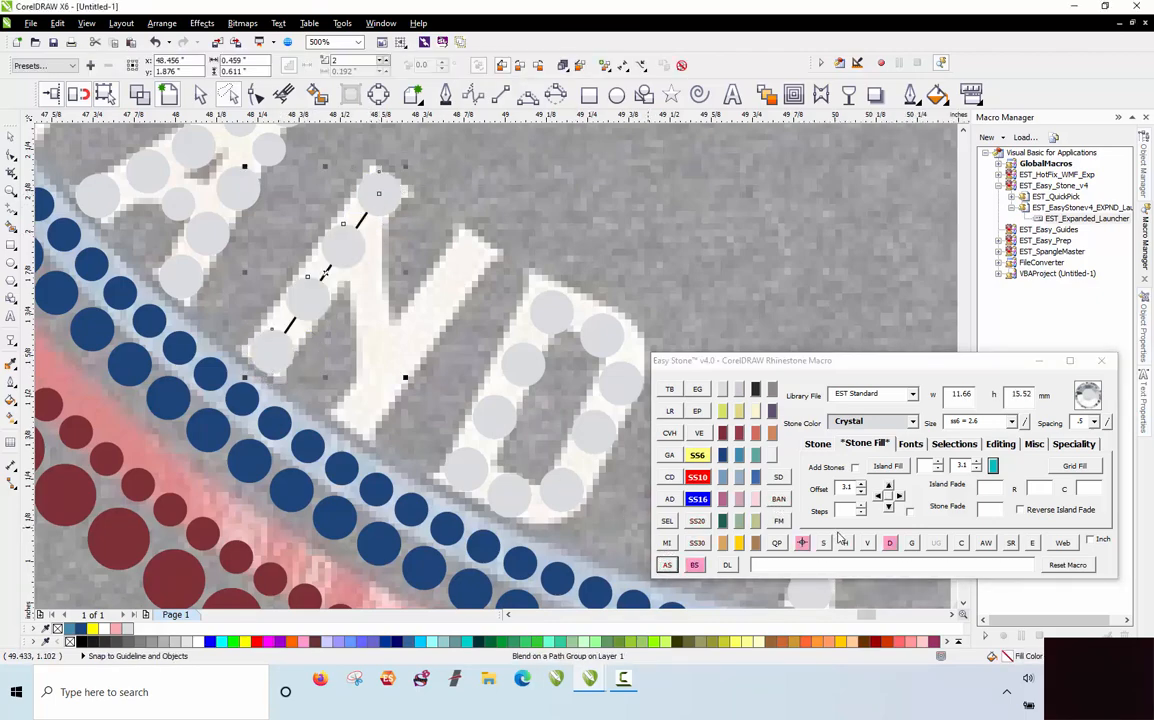
left_click(889, 542)
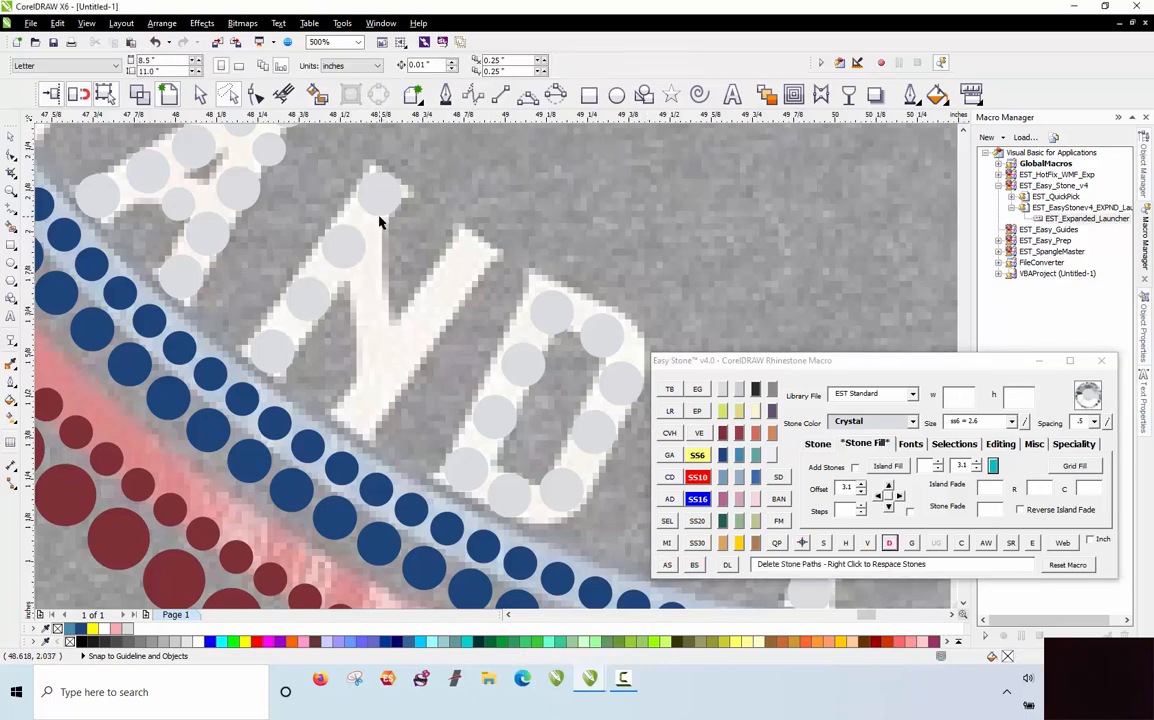
Step: Copy ss10 stones to both ends of the N's right stem, fill the gap with evenly spaced stones and delete the path
left_click_drag(383, 192, 361, 412)
left_click(489, 240, "shift")
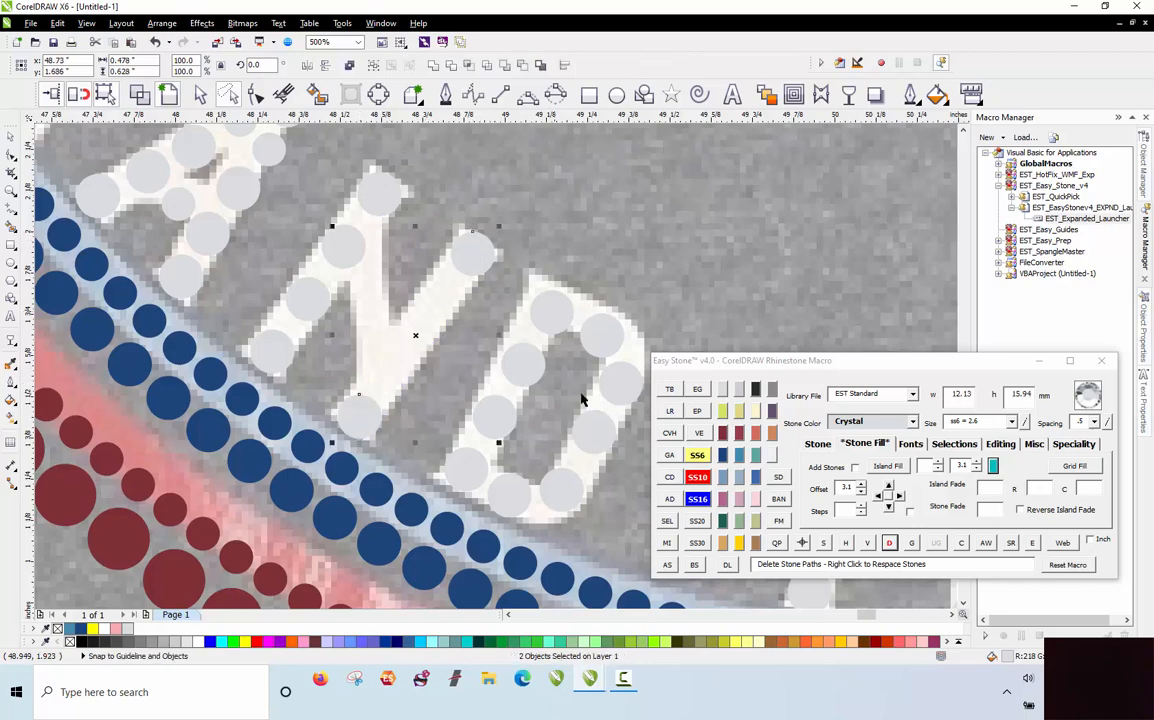
left_click(667, 565)
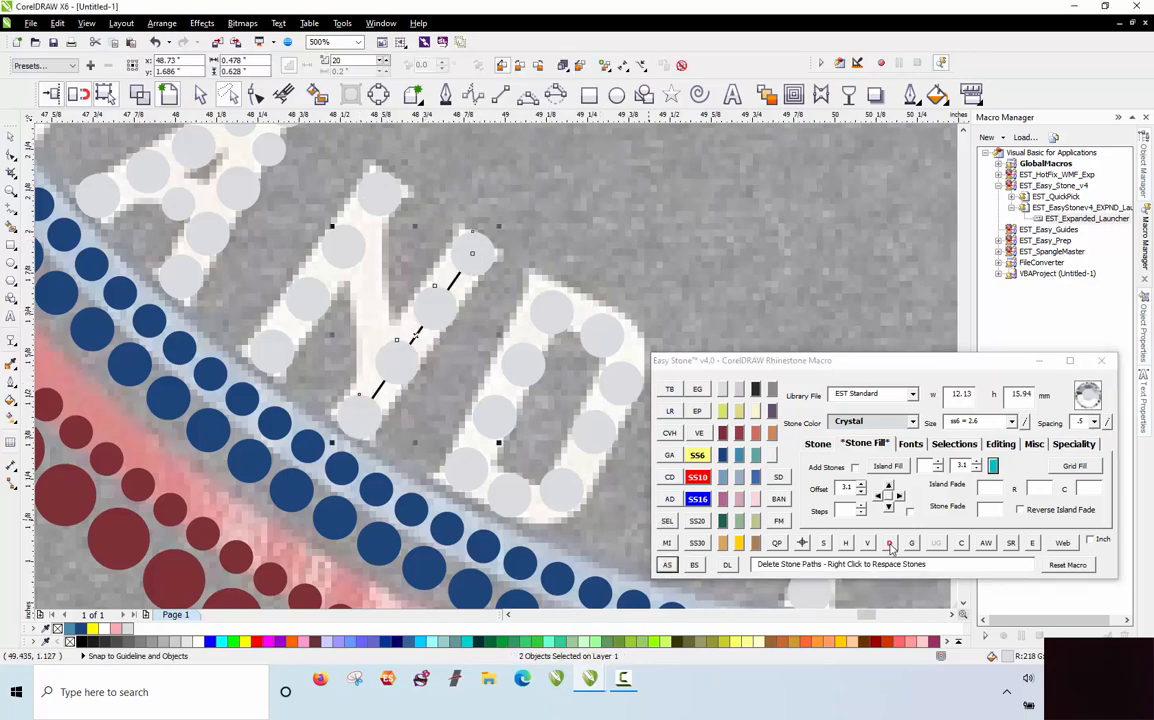
scroll(412, 334, "down", 2)
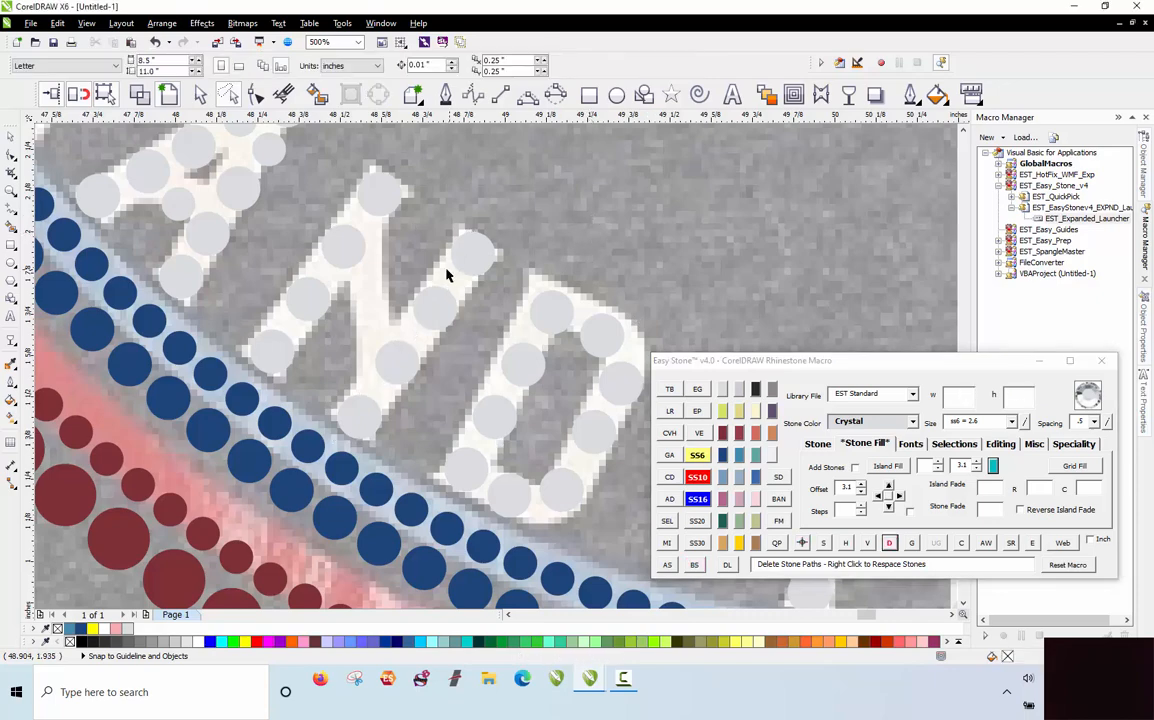
Step: Fill the diagonal of the N in LAND with ss6 Crystal stones, spaced evenly between its two stems
scroll(368, 412, "up", 4)
left_click(293, 395)
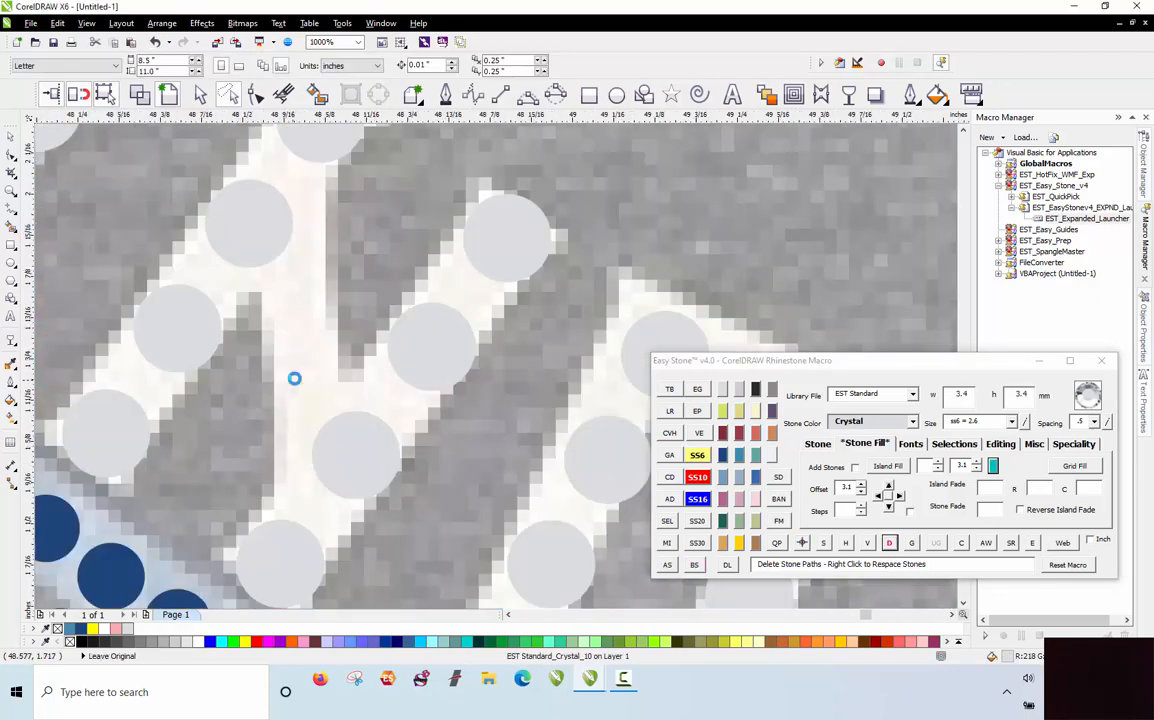
left_click(335, 270)
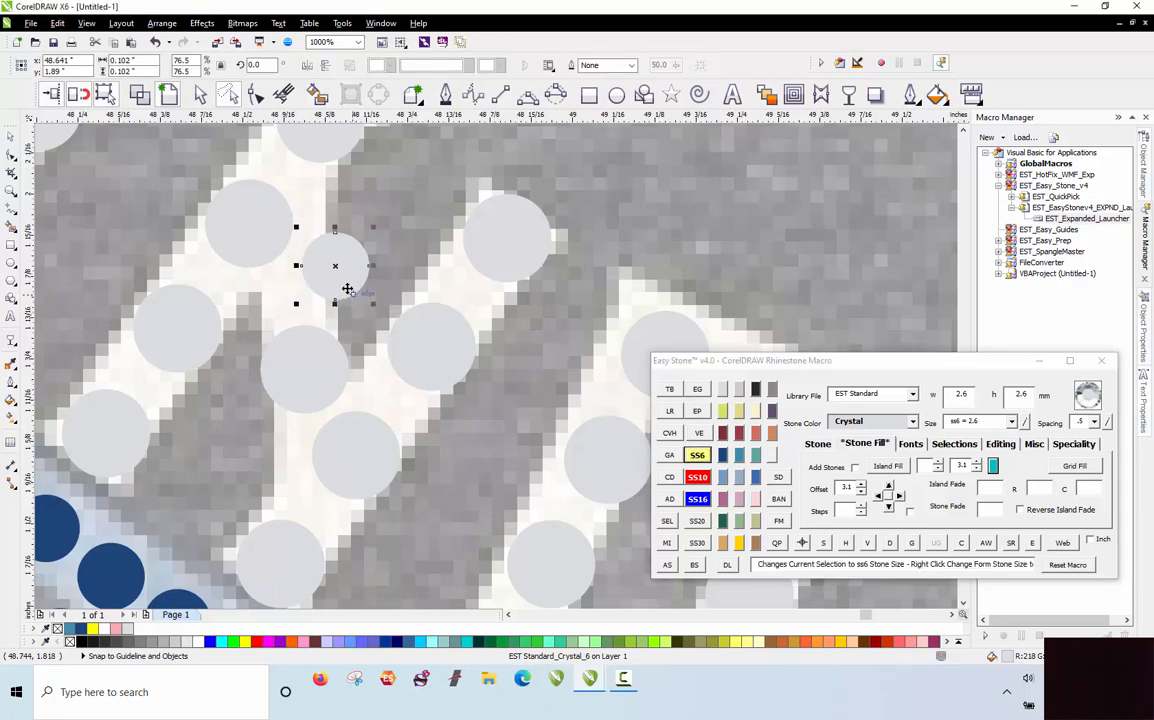
left_click_drag(340, 270, 339, 216)
left_click(312, 336)
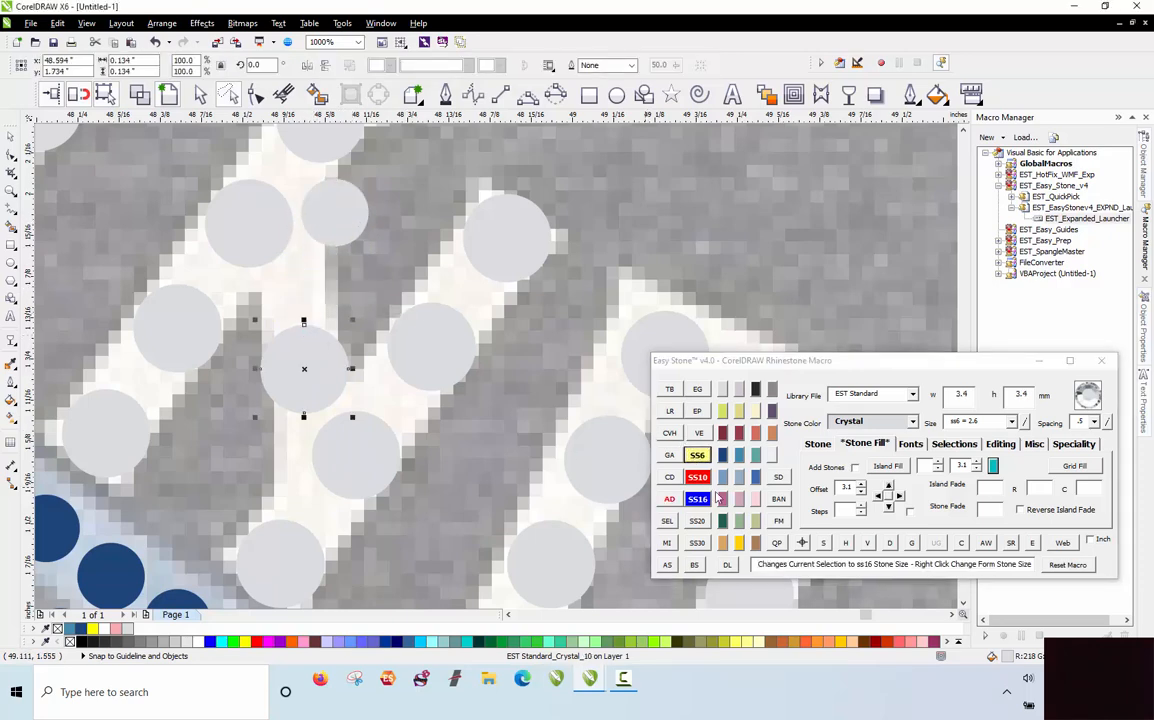
key("Delete")
scroll(322, 352, "up", 1)
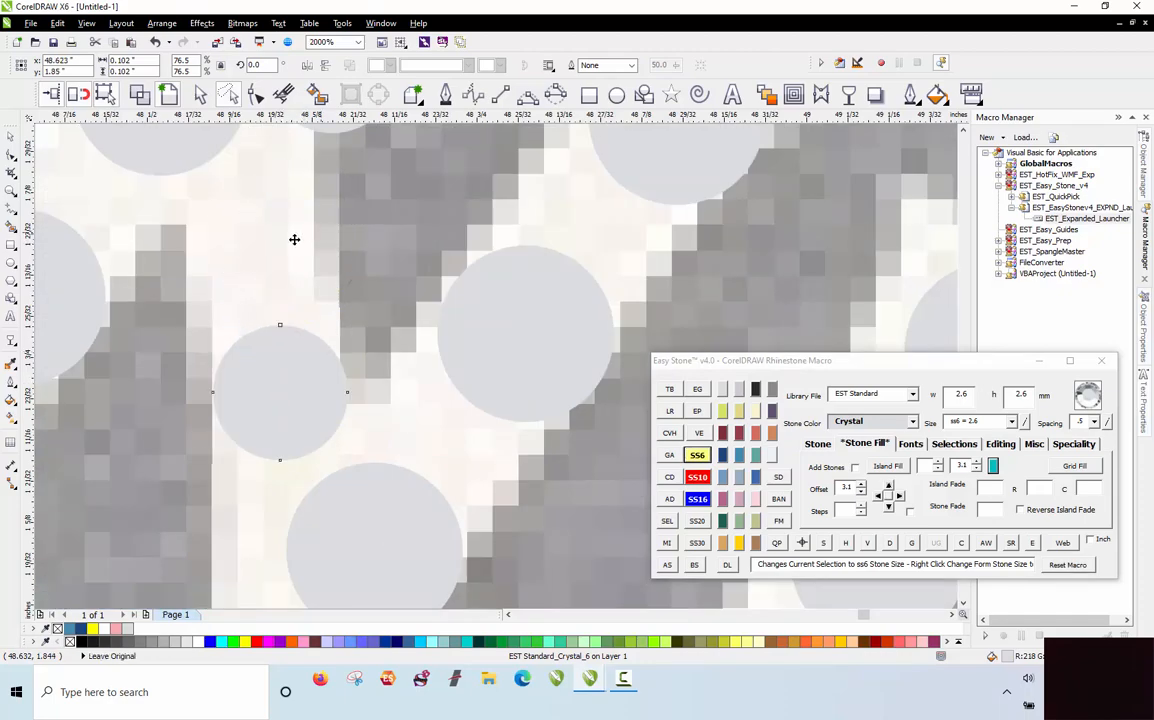
Step: Copy all rhinestones of the shirt design to the empty area beside the shirt photo and add a weedbox around the copy
scroll(294, 239, "down", 2)
scroll(342, 326, "down", 3)
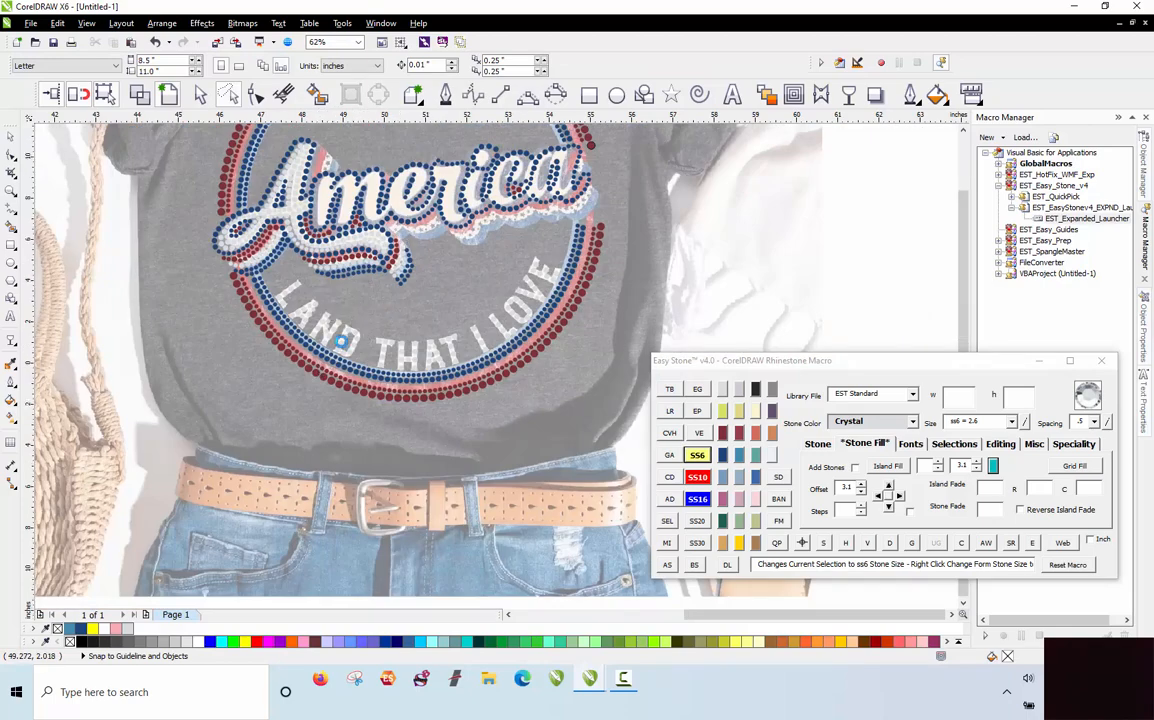
scroll(350, 330, "down", 2)
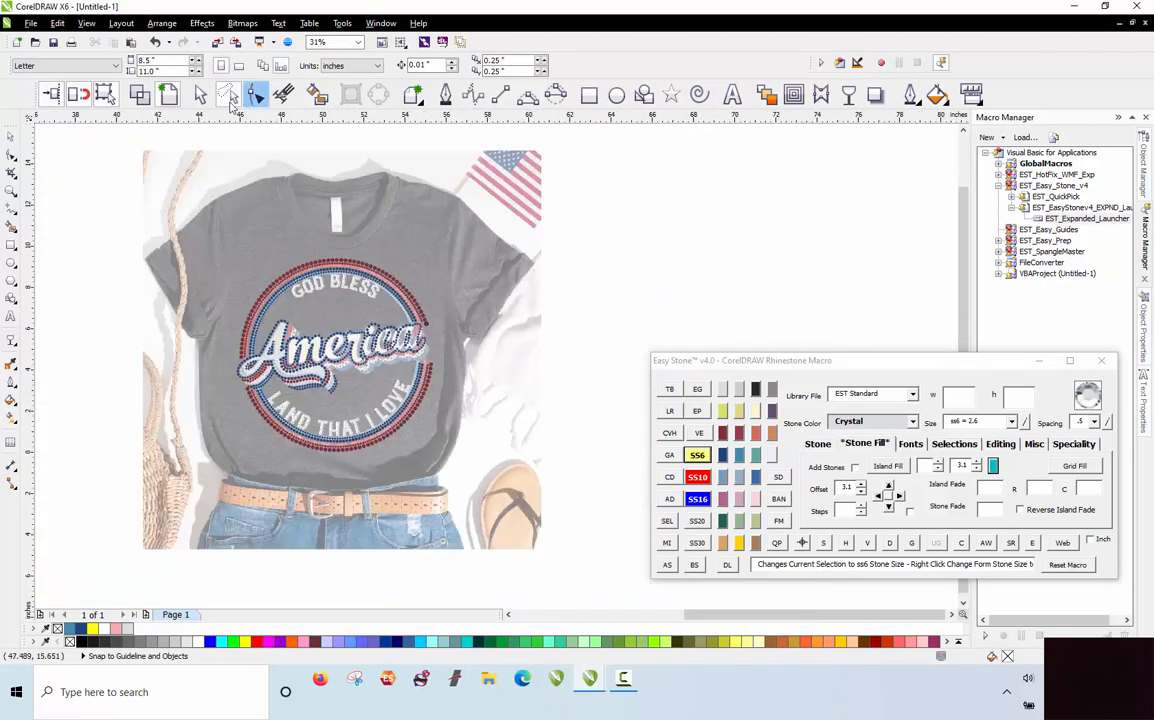
left_click(200, 94)
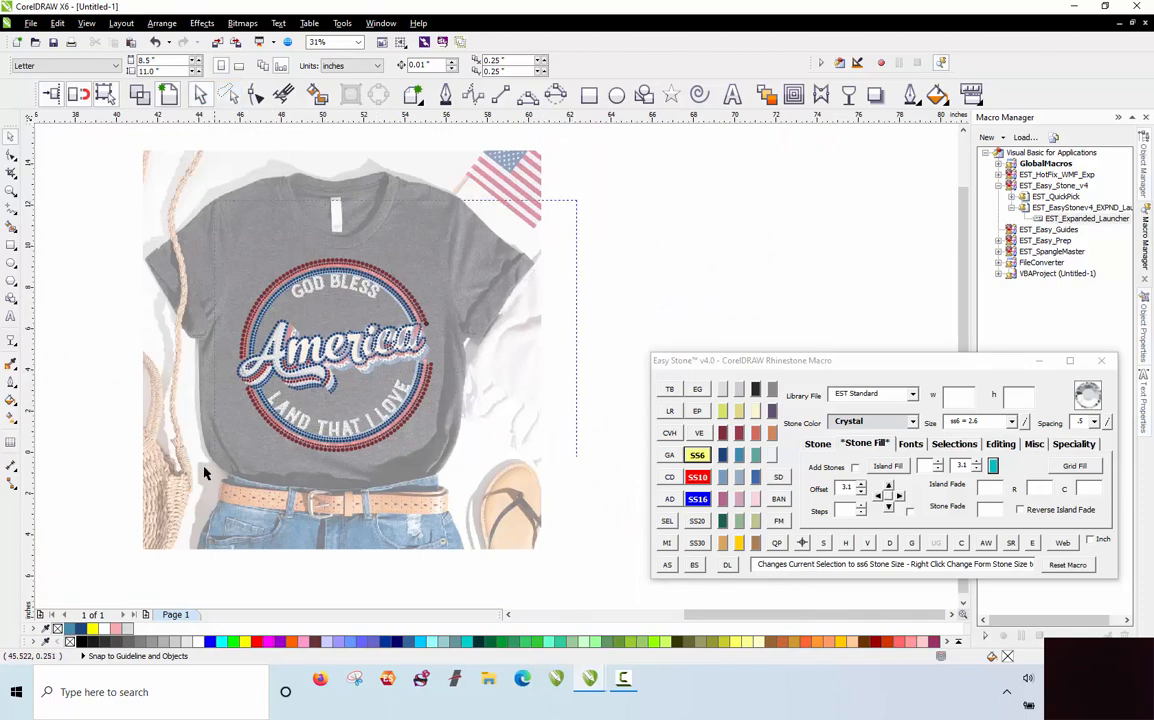
scroll(44, 270, "down", 1)
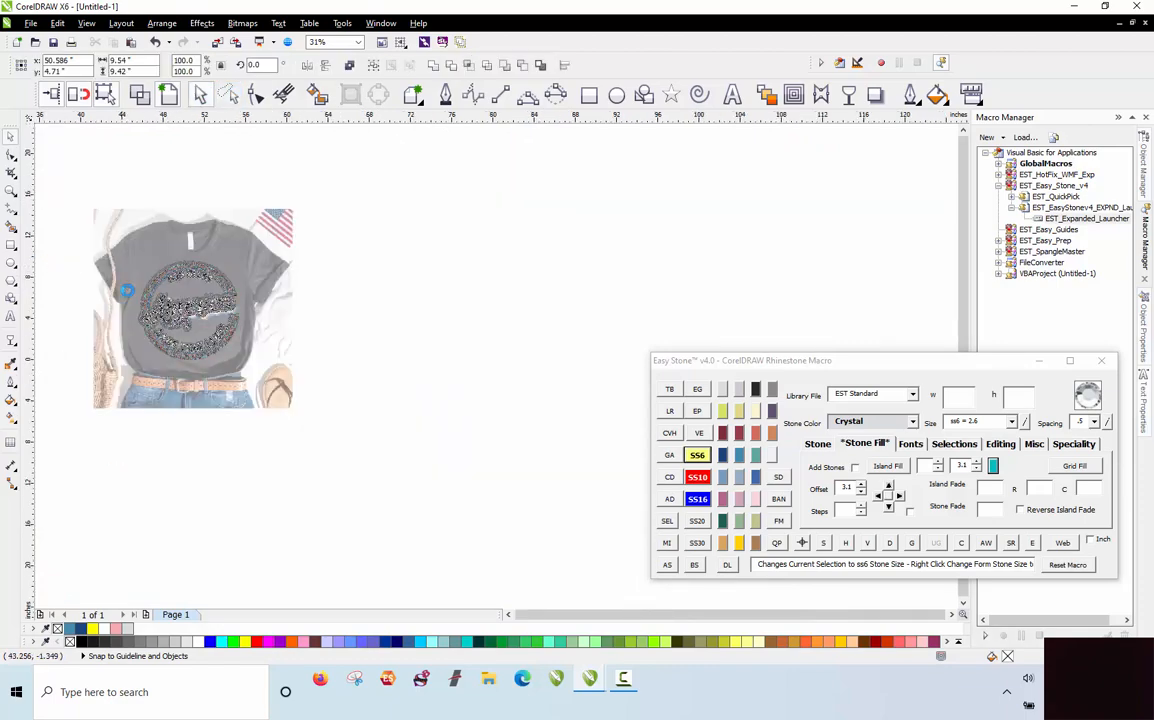
scroll(44, 267, "down", 1)
left_click(125, 292)
left_click_drag(125, 292, 334, 358)
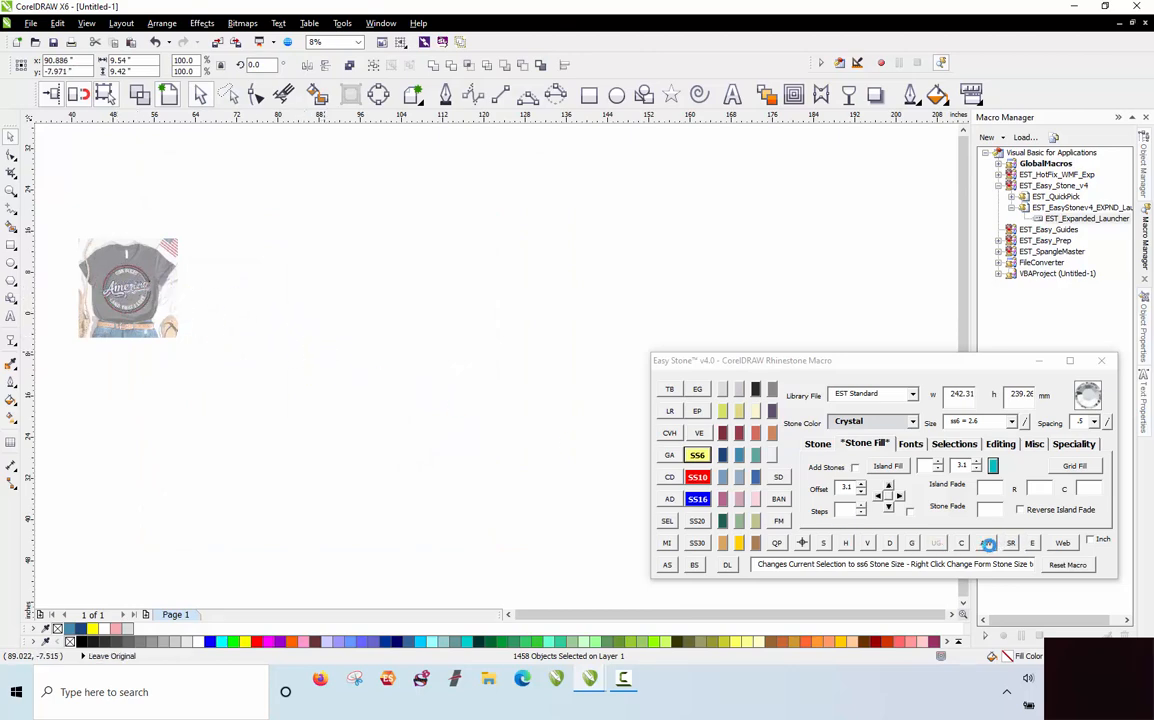
left_click(987, 543)
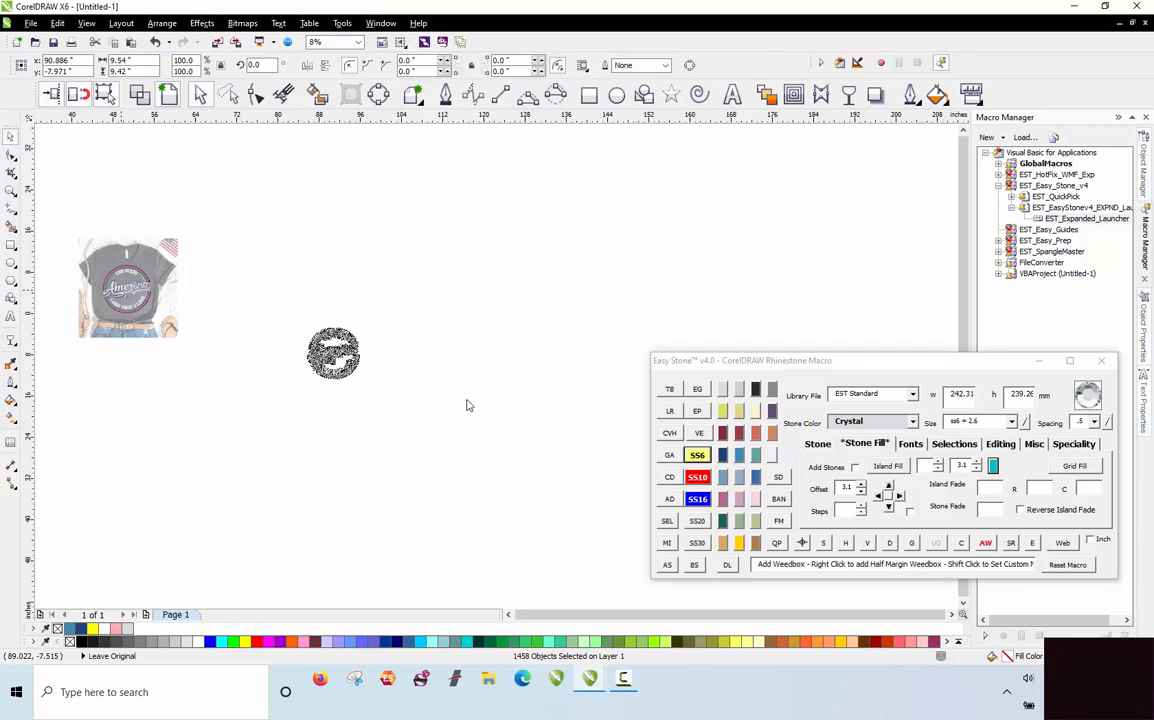